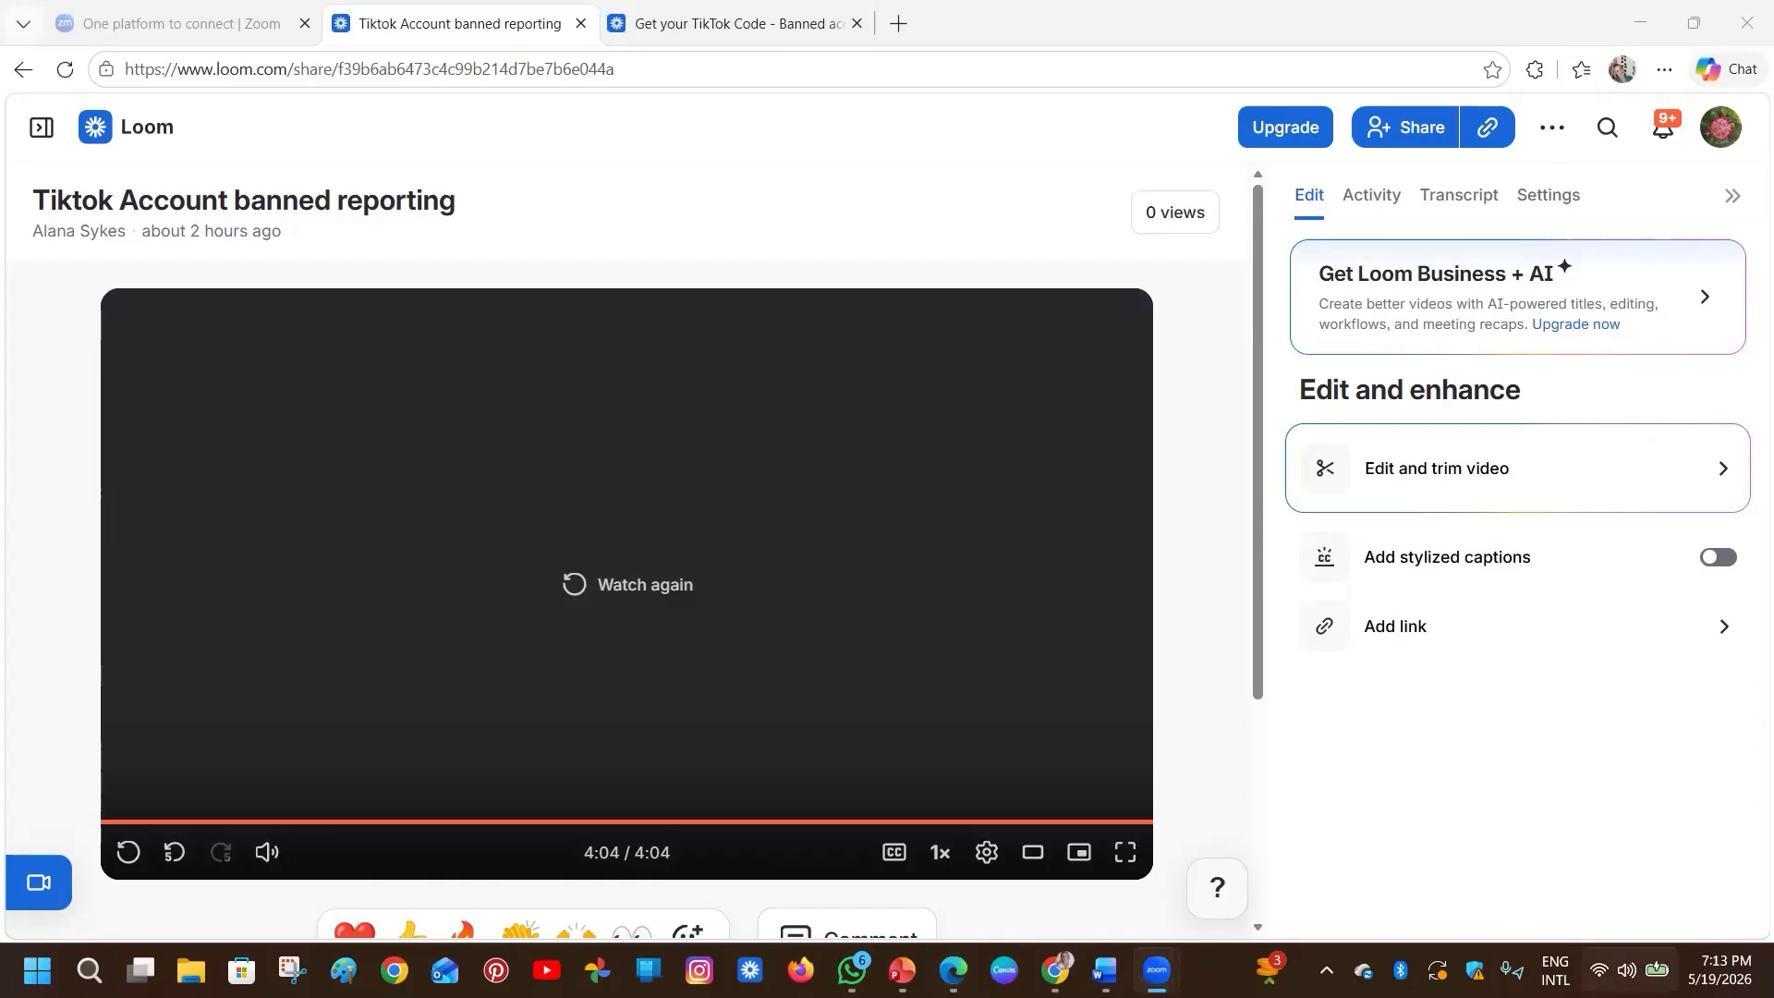
Step: Lower the computer's sound volume to about a quarter of its range
{"action": "left_click", "coordinate": [1627, 970]}
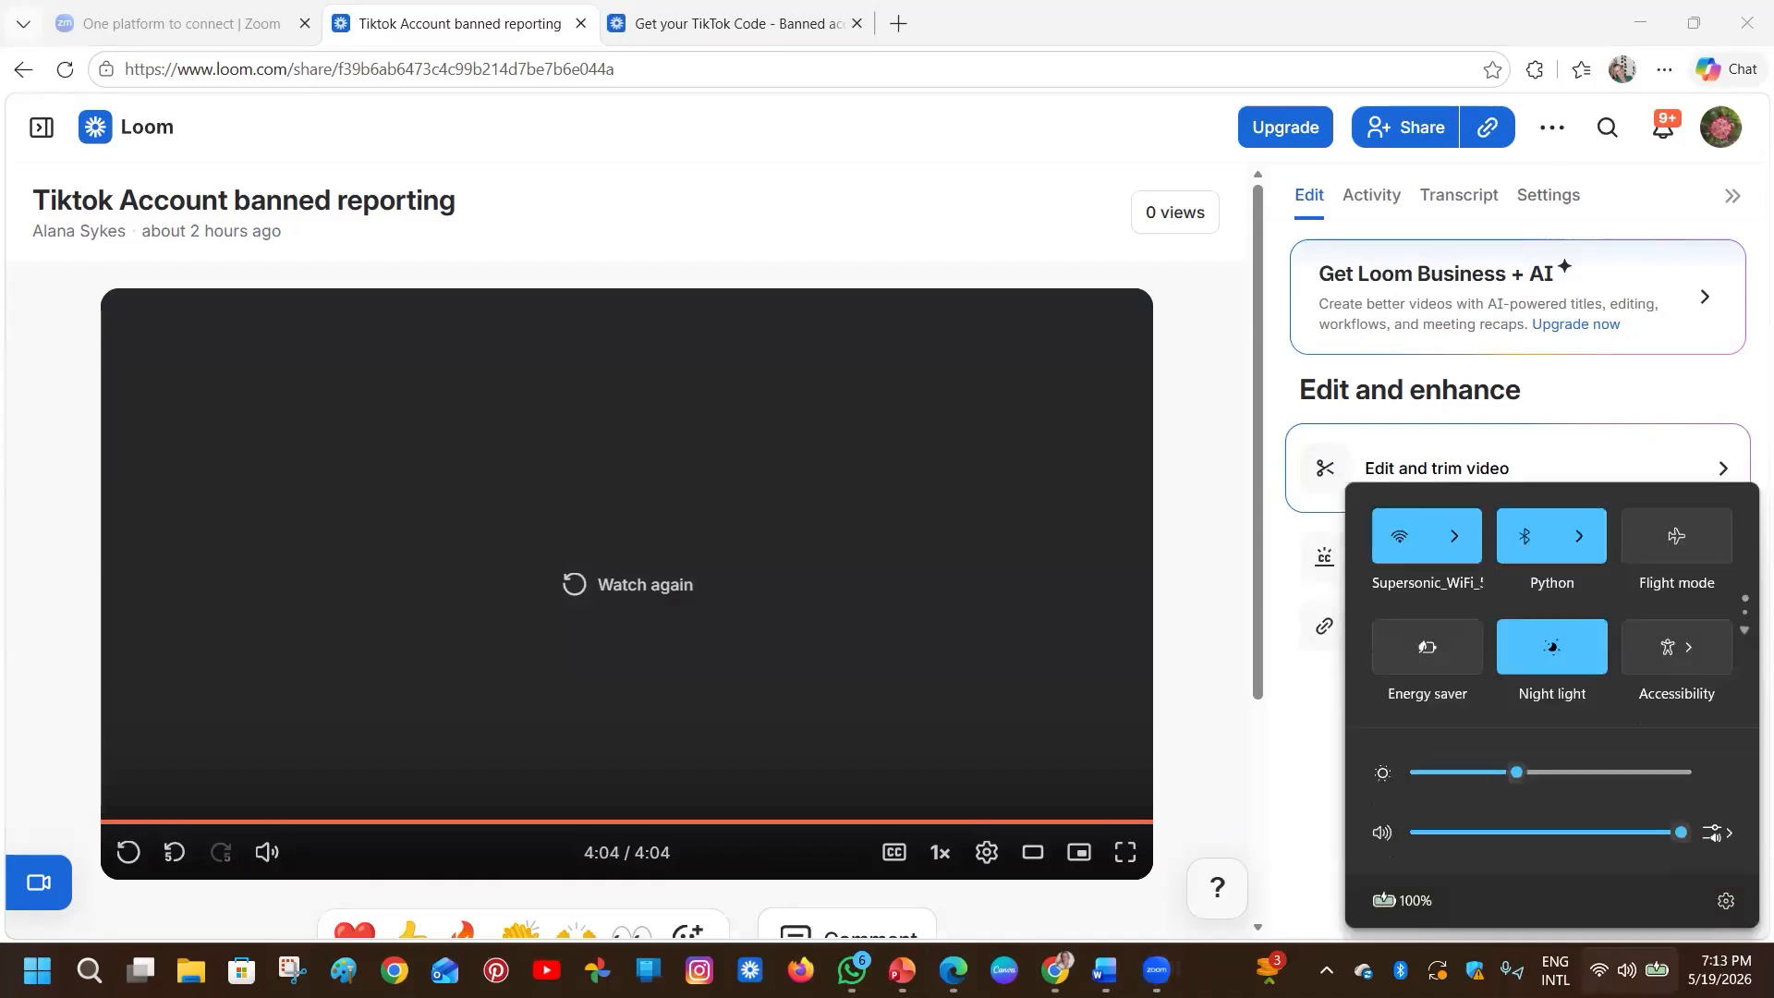
{"action": "left_click_drag", "start_coordinate": [1679, 832], "coordinate": [1484, 832]}
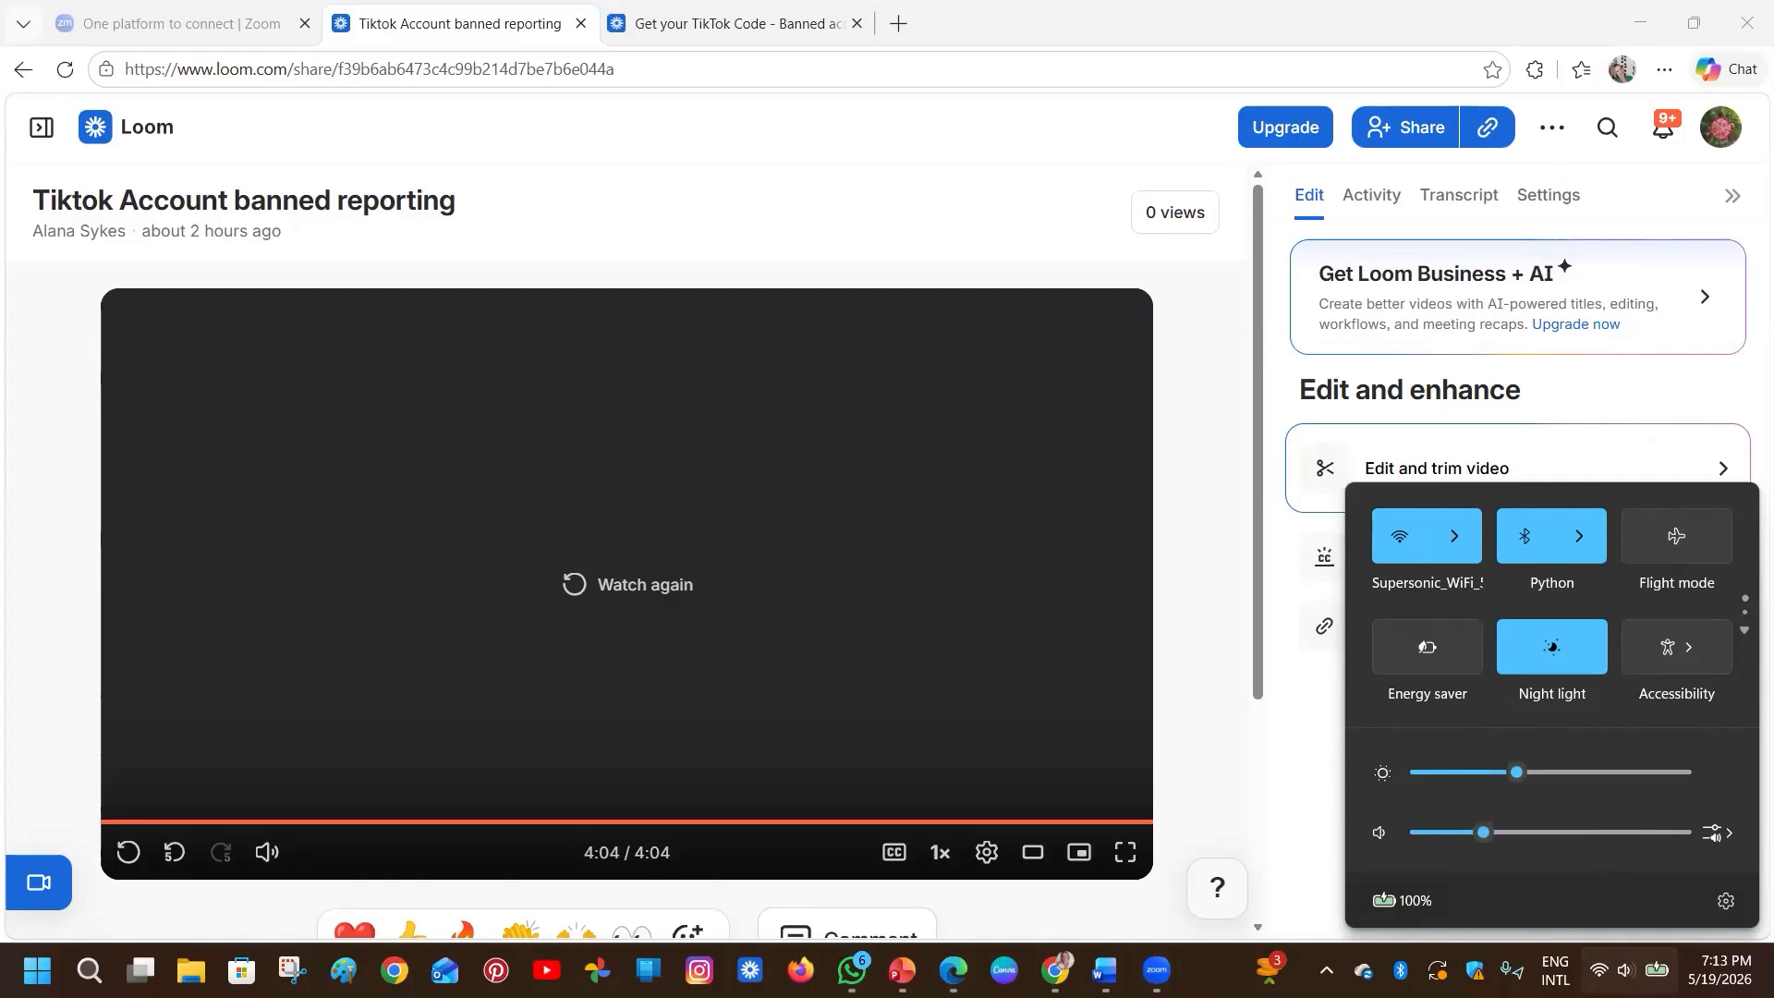
{"action": "key", "text": "Escape"}
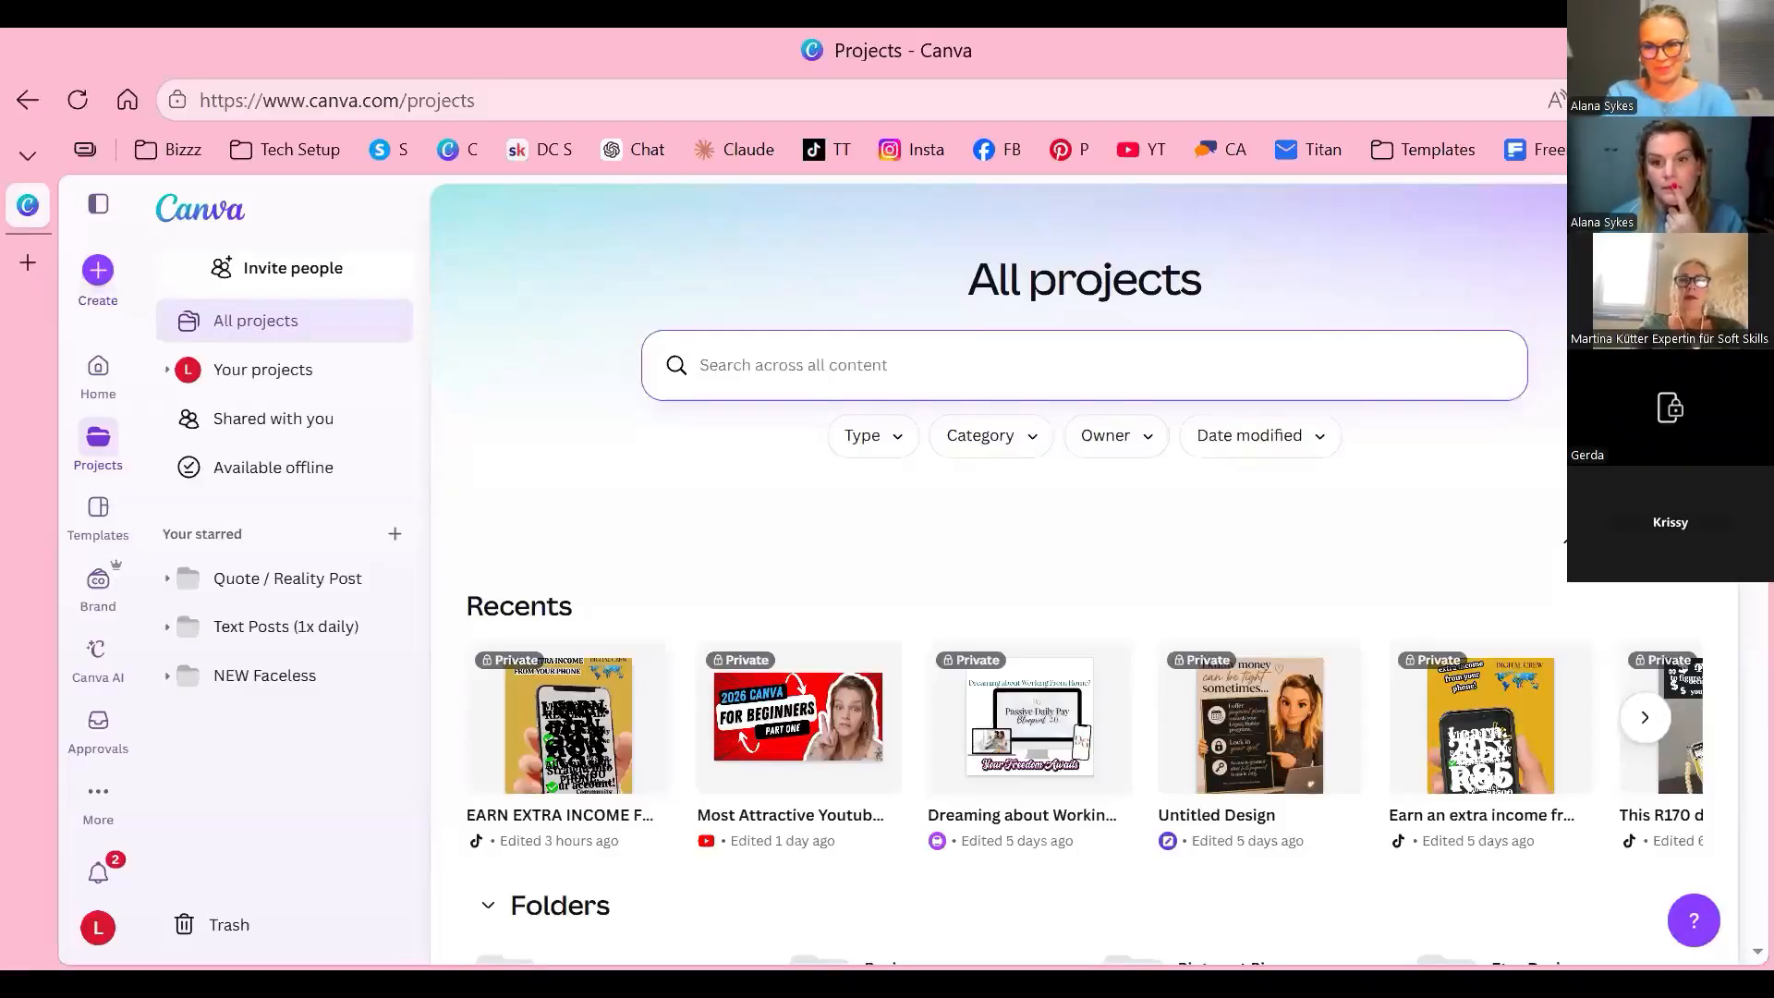
Step: Create a new blank TikTok Video design, searching the design types for "tiktok"
{"action": "left_click", "coordinate": [1045, 380]}
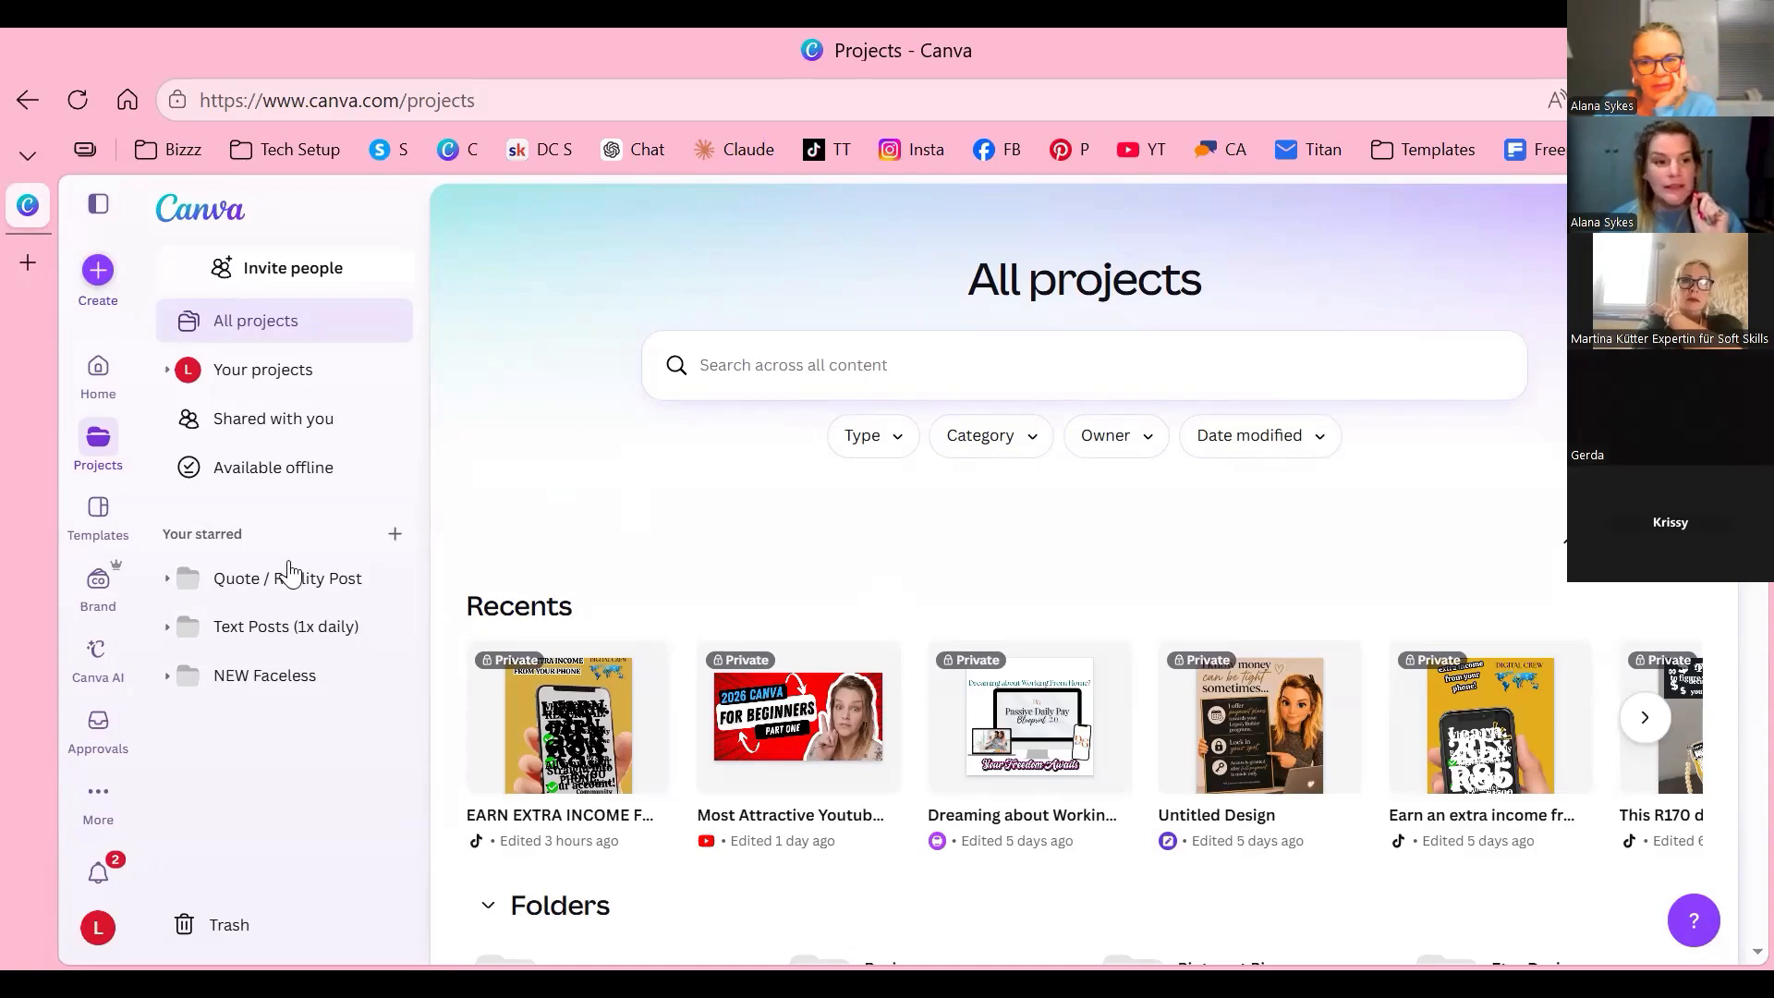
{"action": "left_click", "coordinate": [98, 271]}
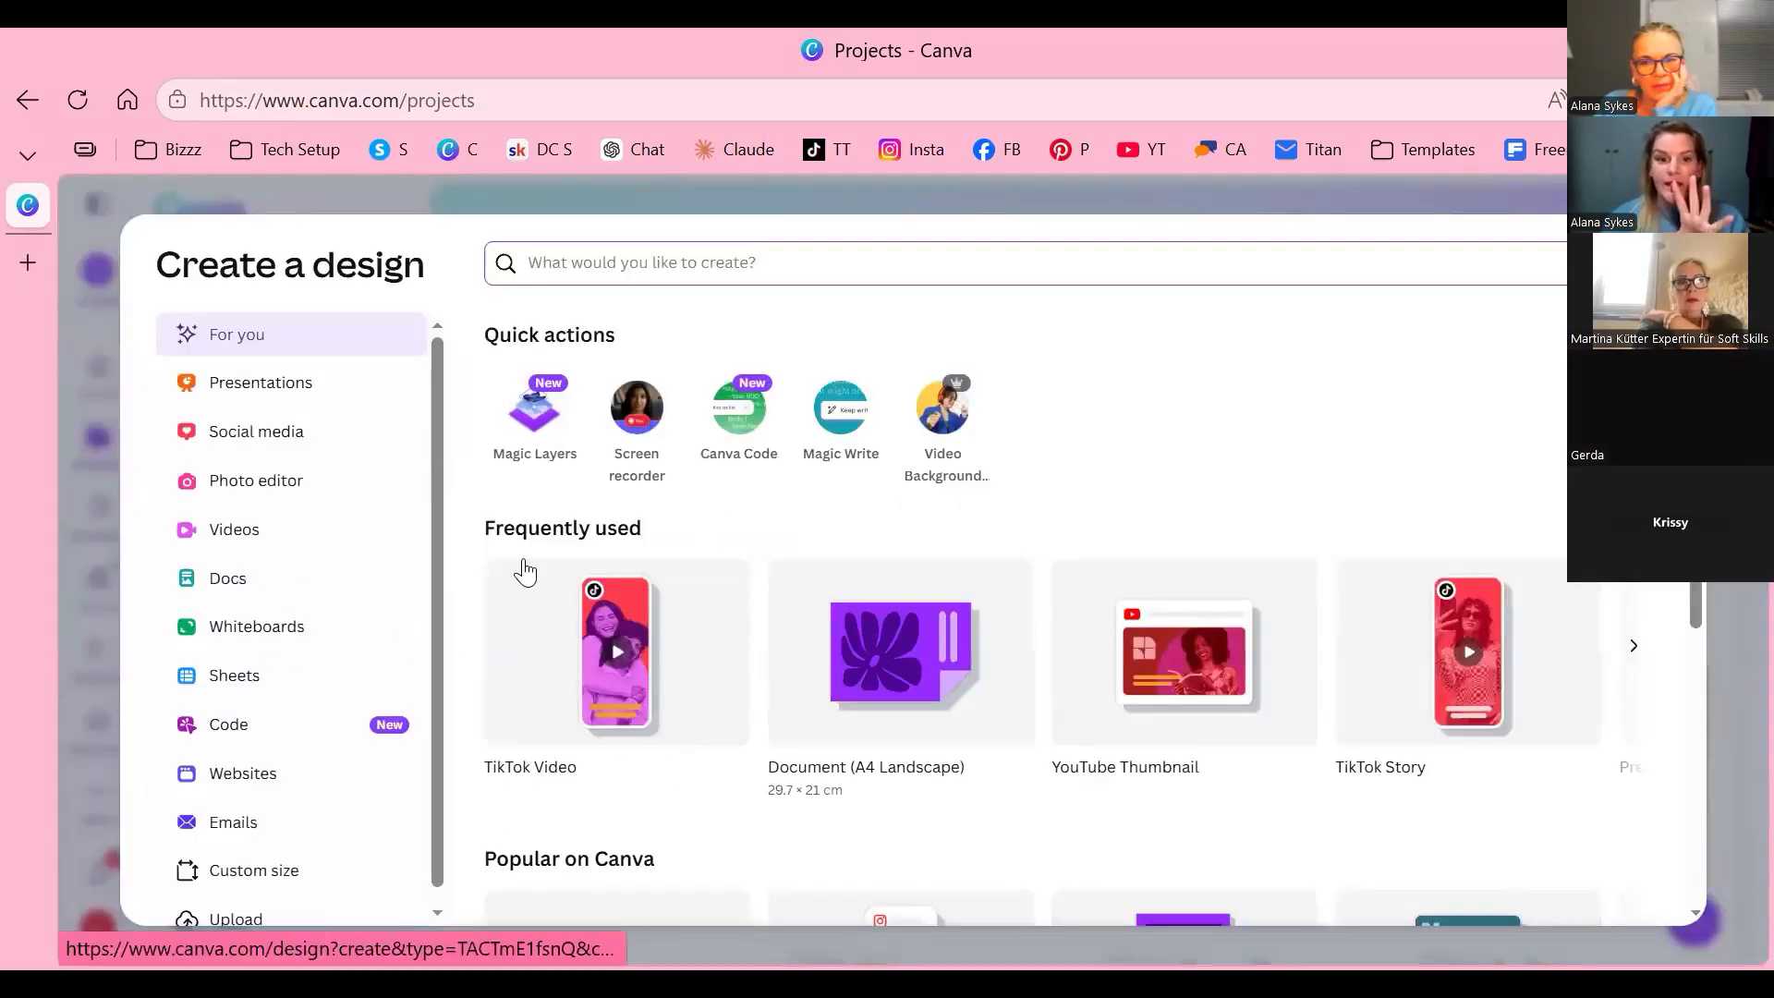
{"action": "scroll", "coordinate": [516, 622], "scroll_direction": "down", "scroll_amount": 3}
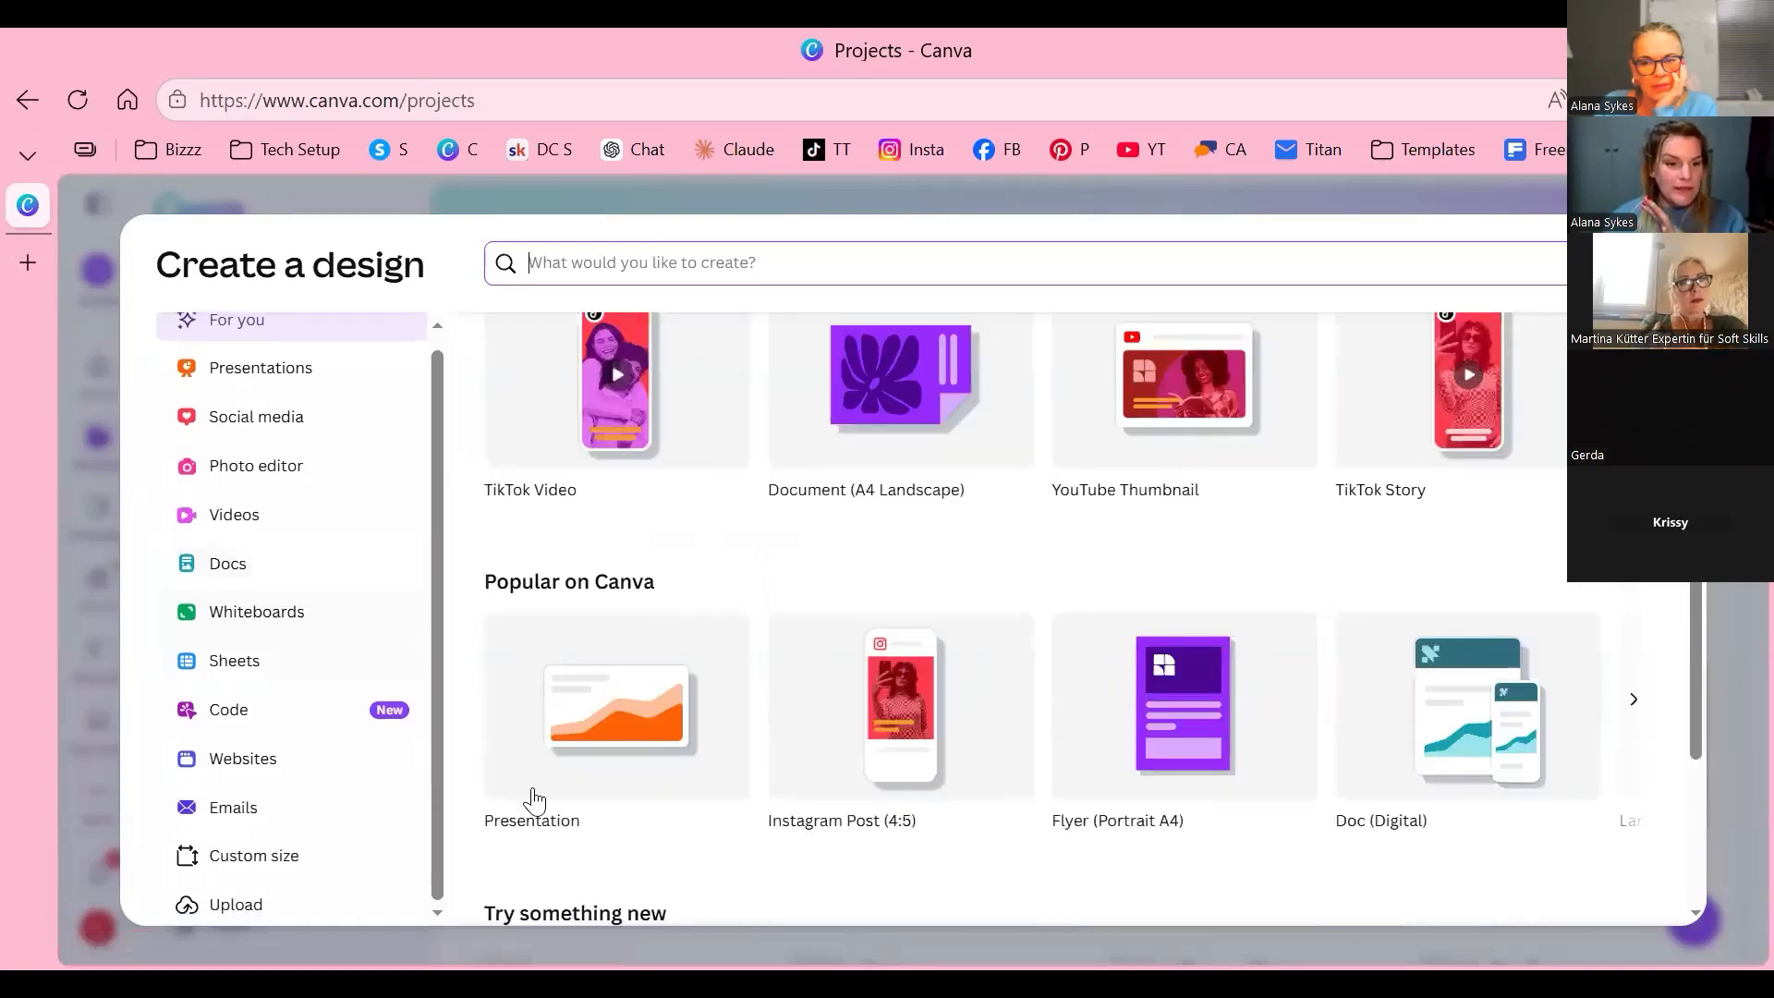
{"action": "scroll", "coordinate": [641, 253], "scroll_direction": "up", "scroll_amount": 3}
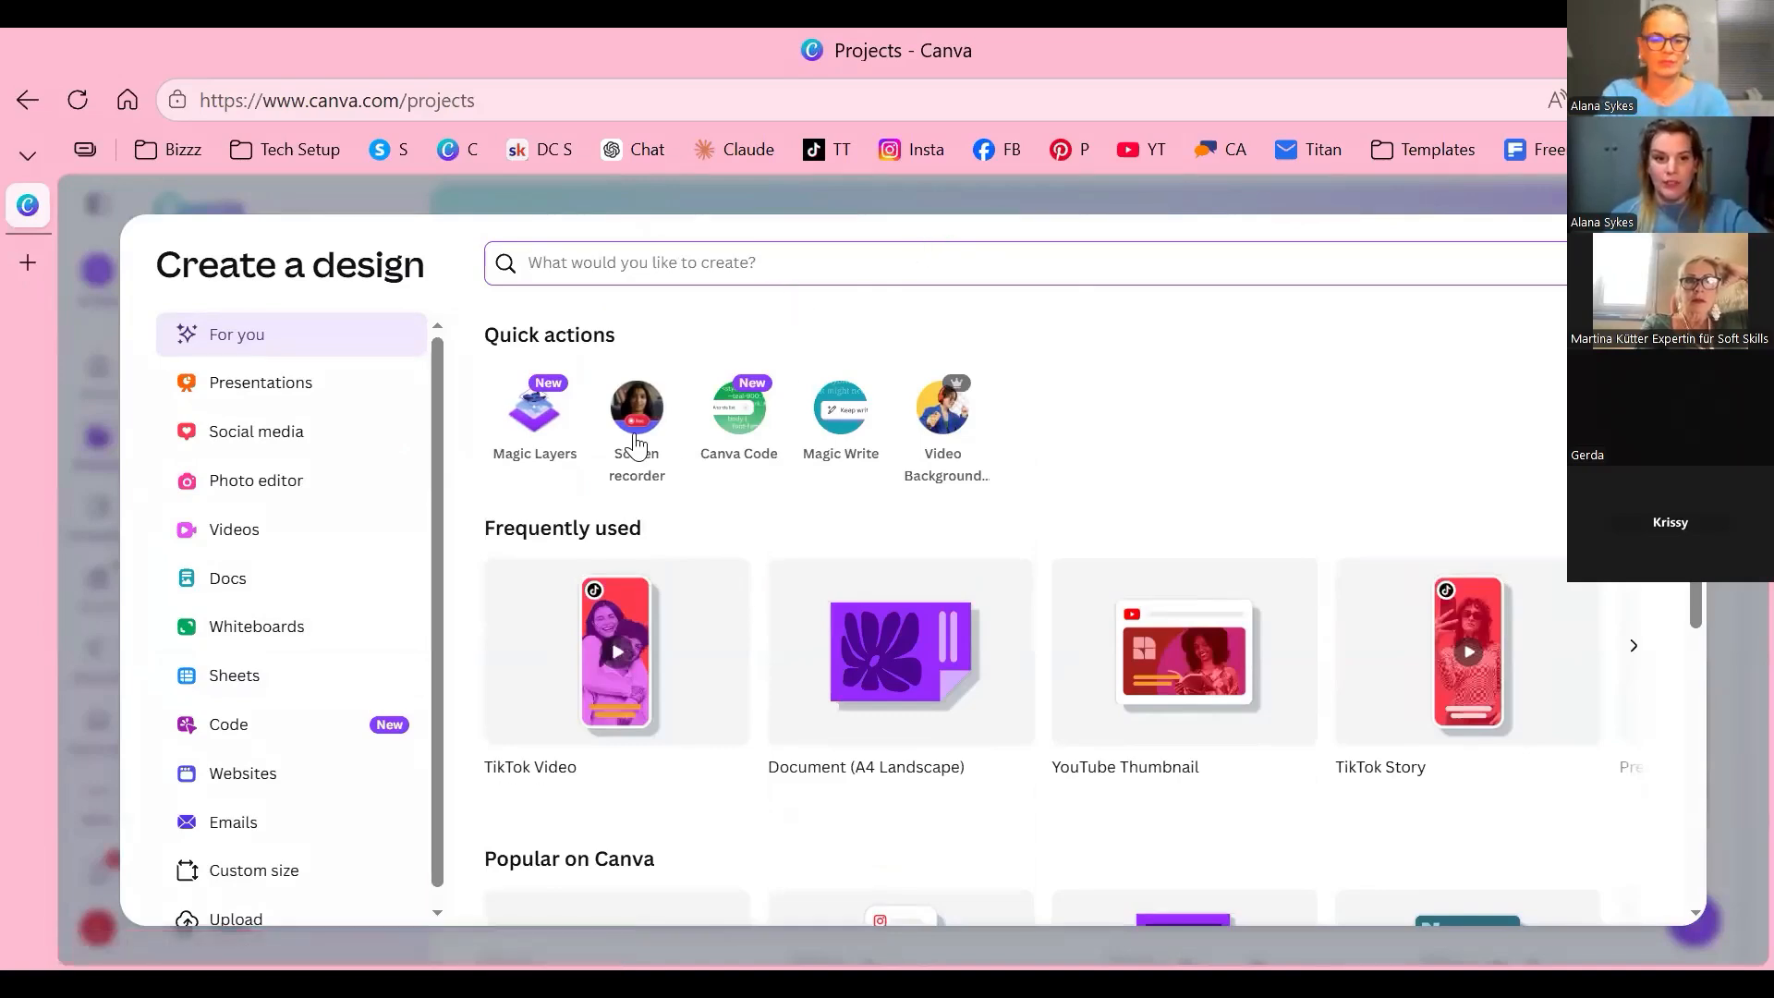
{"action": "type", "text": "tiktok"}
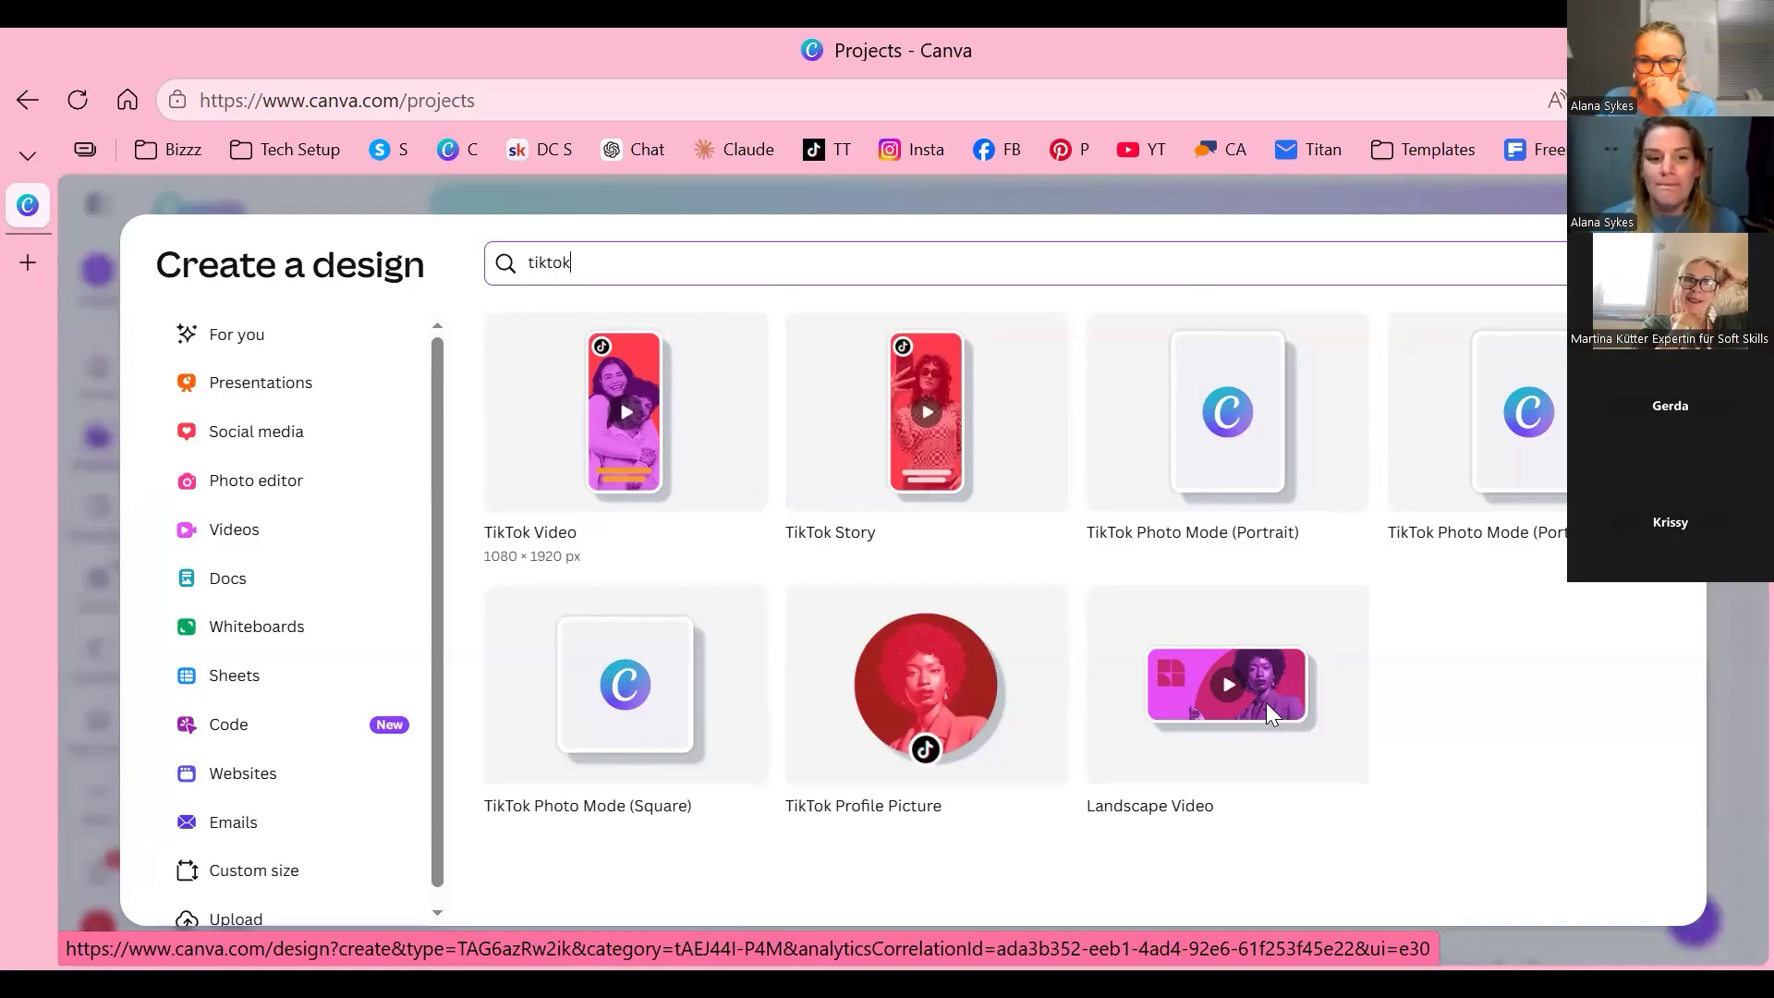
{"action": "left_click", "coordinate": [835, 514]}
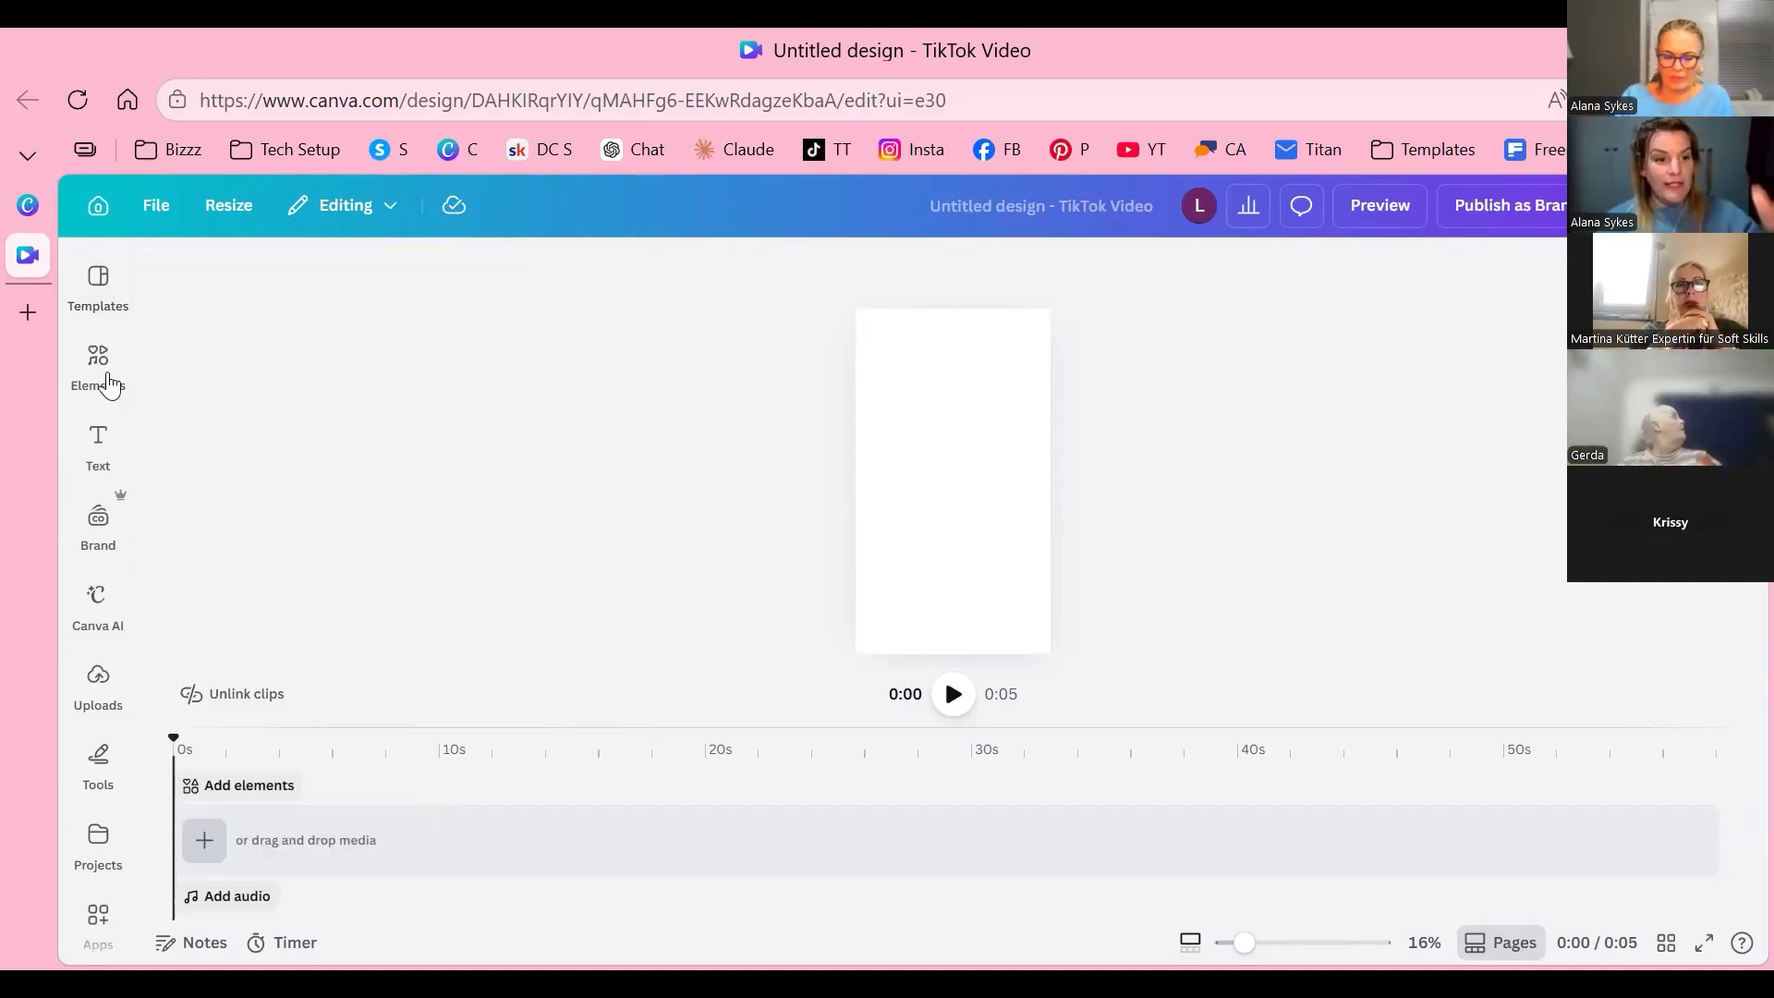
Step: Search the design elements for "cellphone in hand"
{"action": "left_click", "coordinate": [101, 439]}
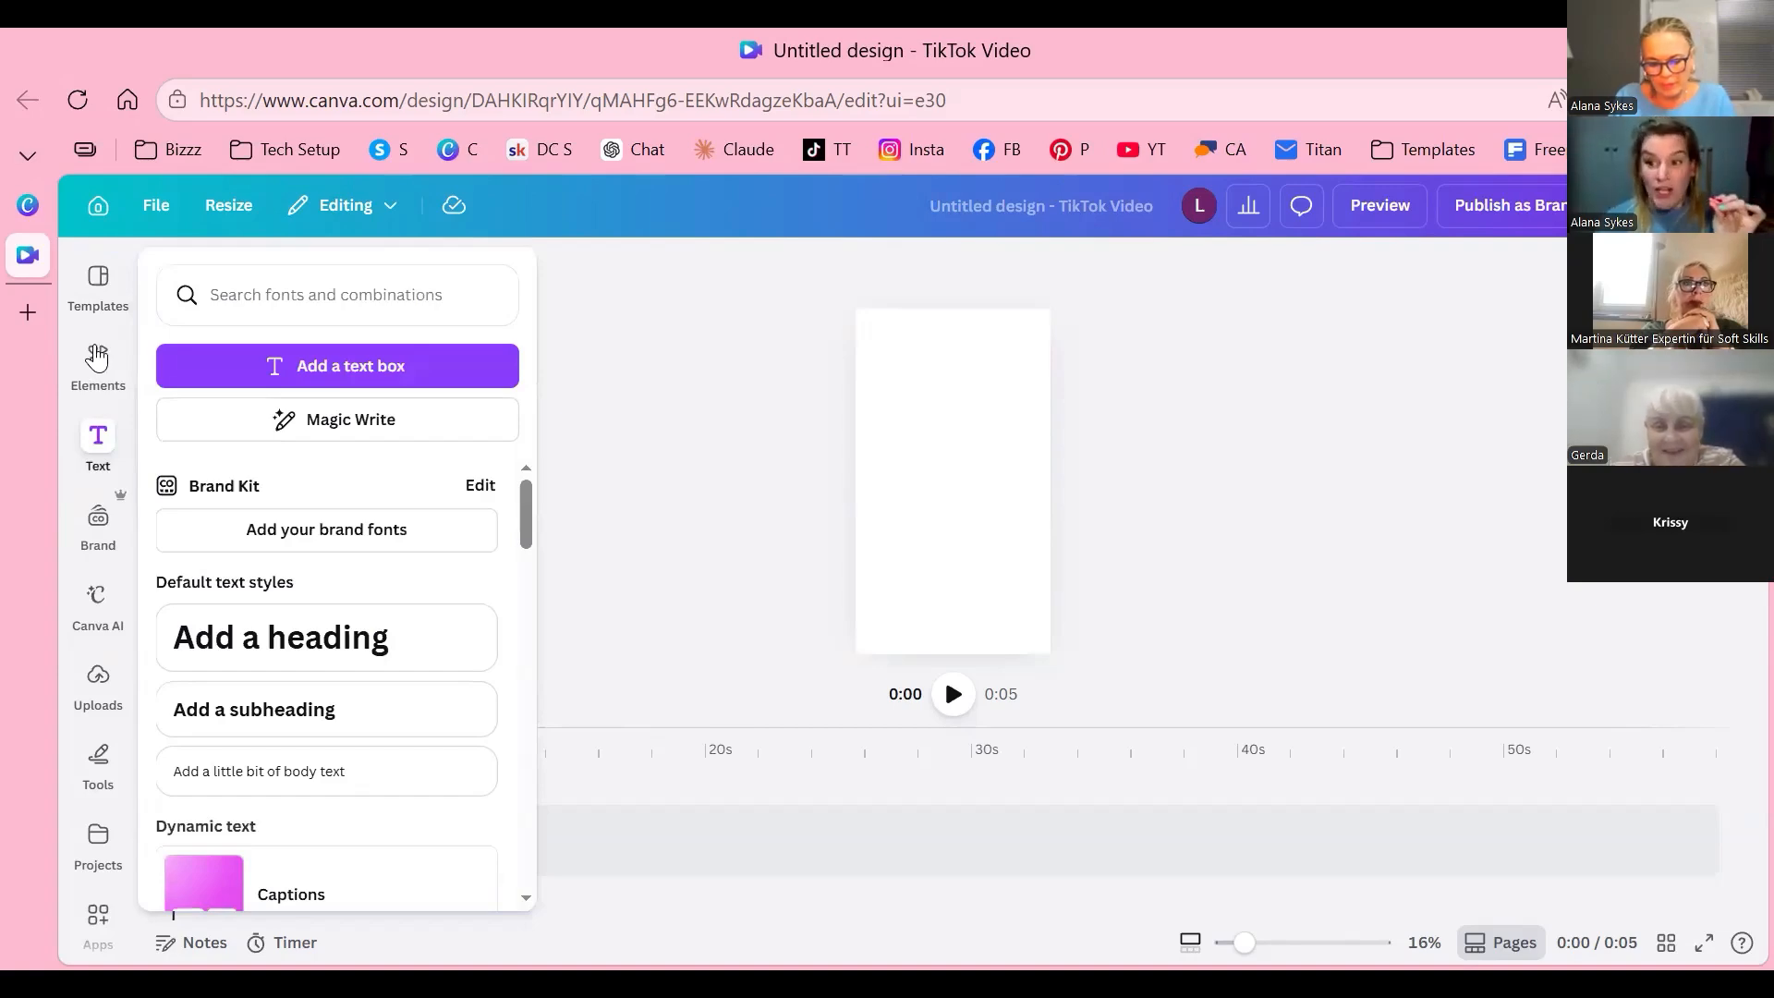
{"action": "left_click", "coordinate": [97, 358]}
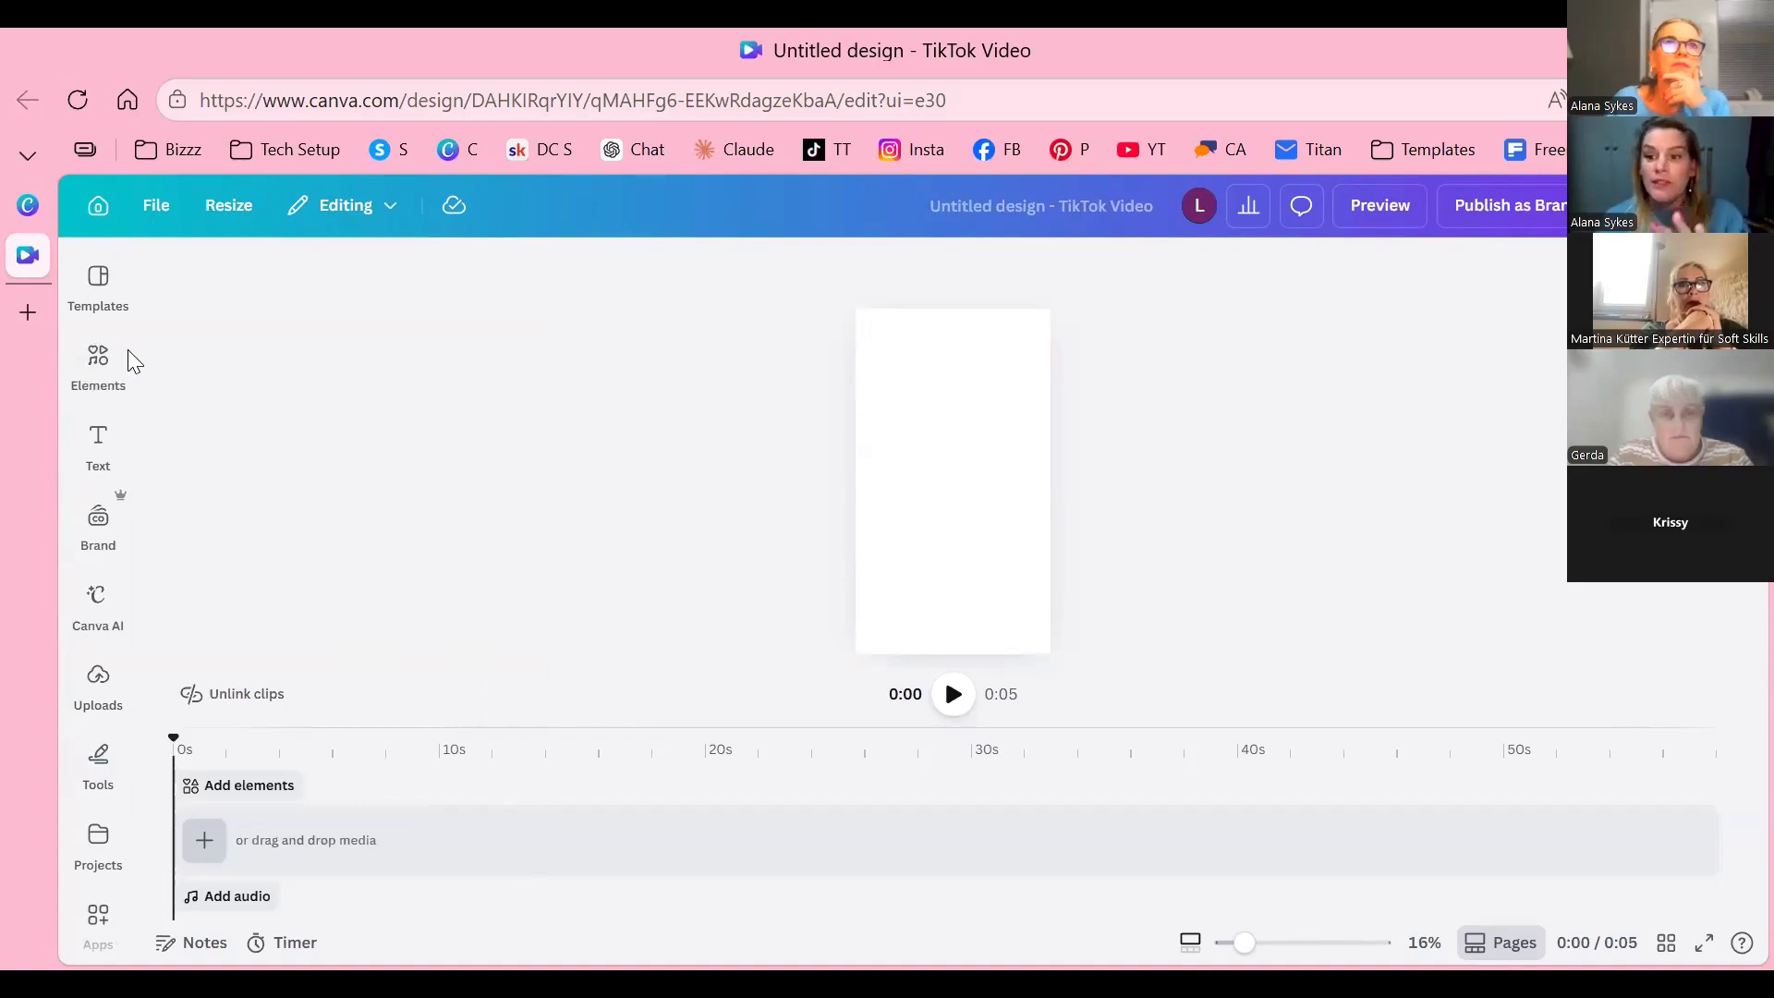
{"action": "left_click", "coordinate": [108, 371]}
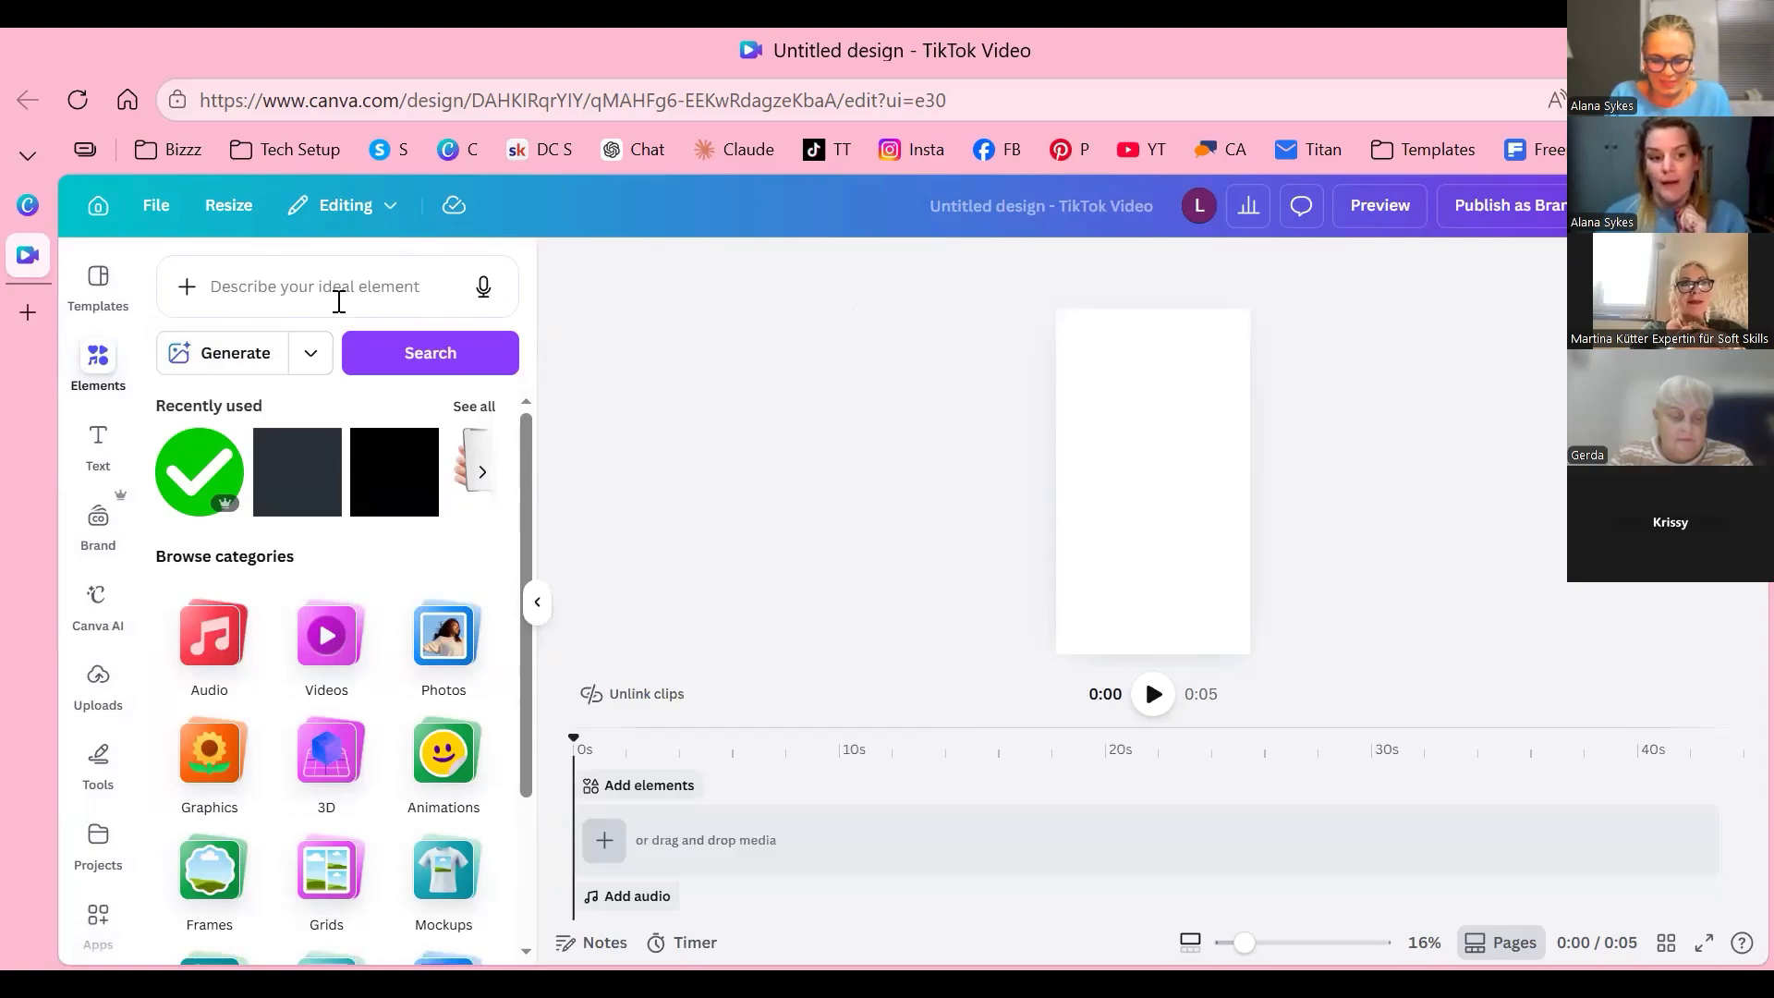
{"action": "left_click", "coordinate": [339, 301]}
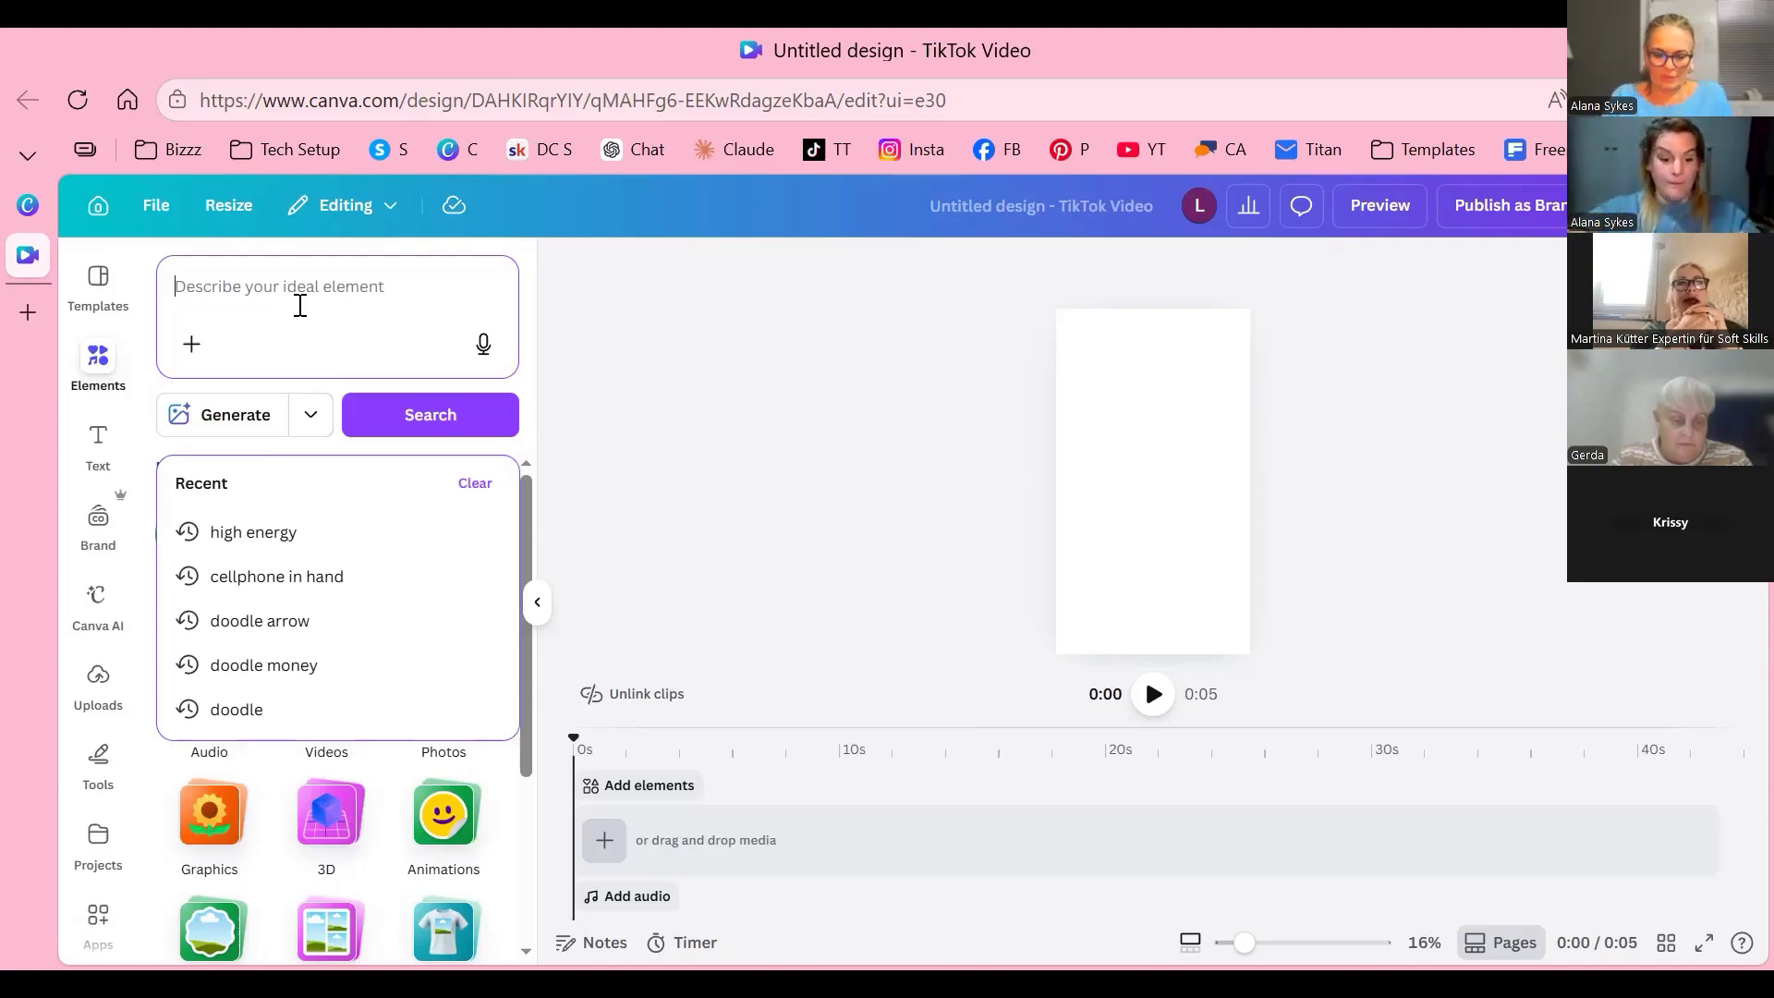
{"action": "type", "text": "cellph"}
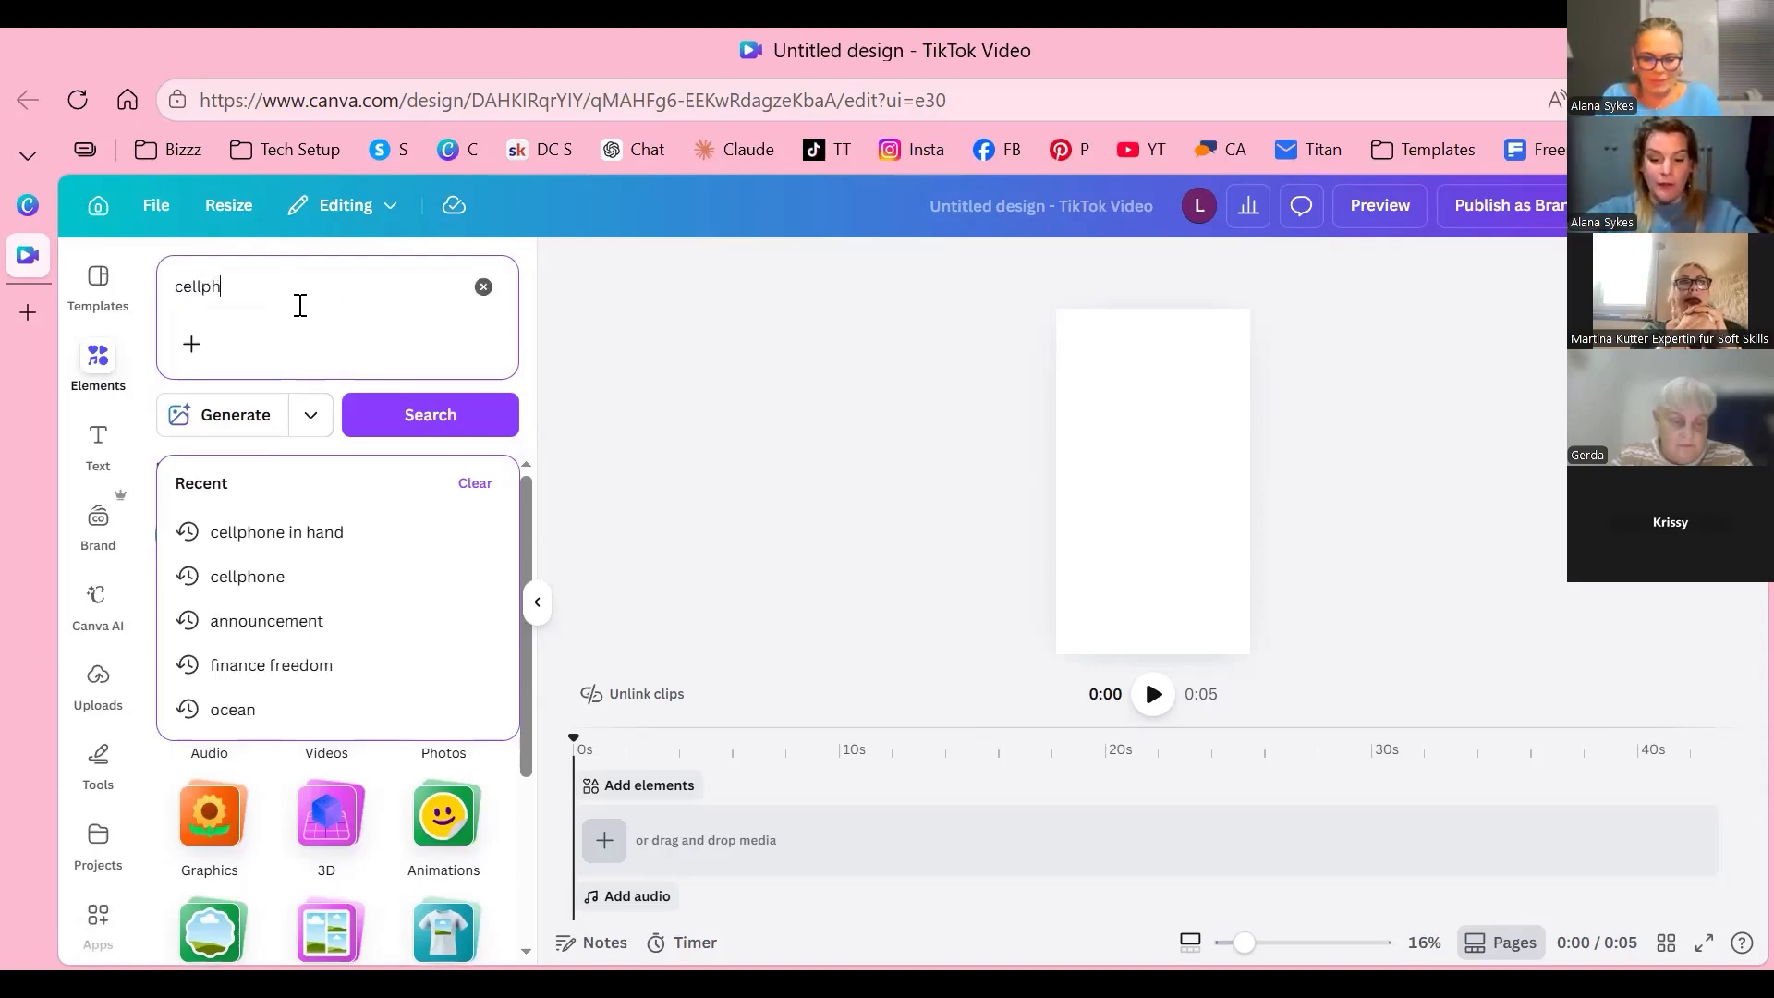
{"action": "type", "text": "one i hand"}
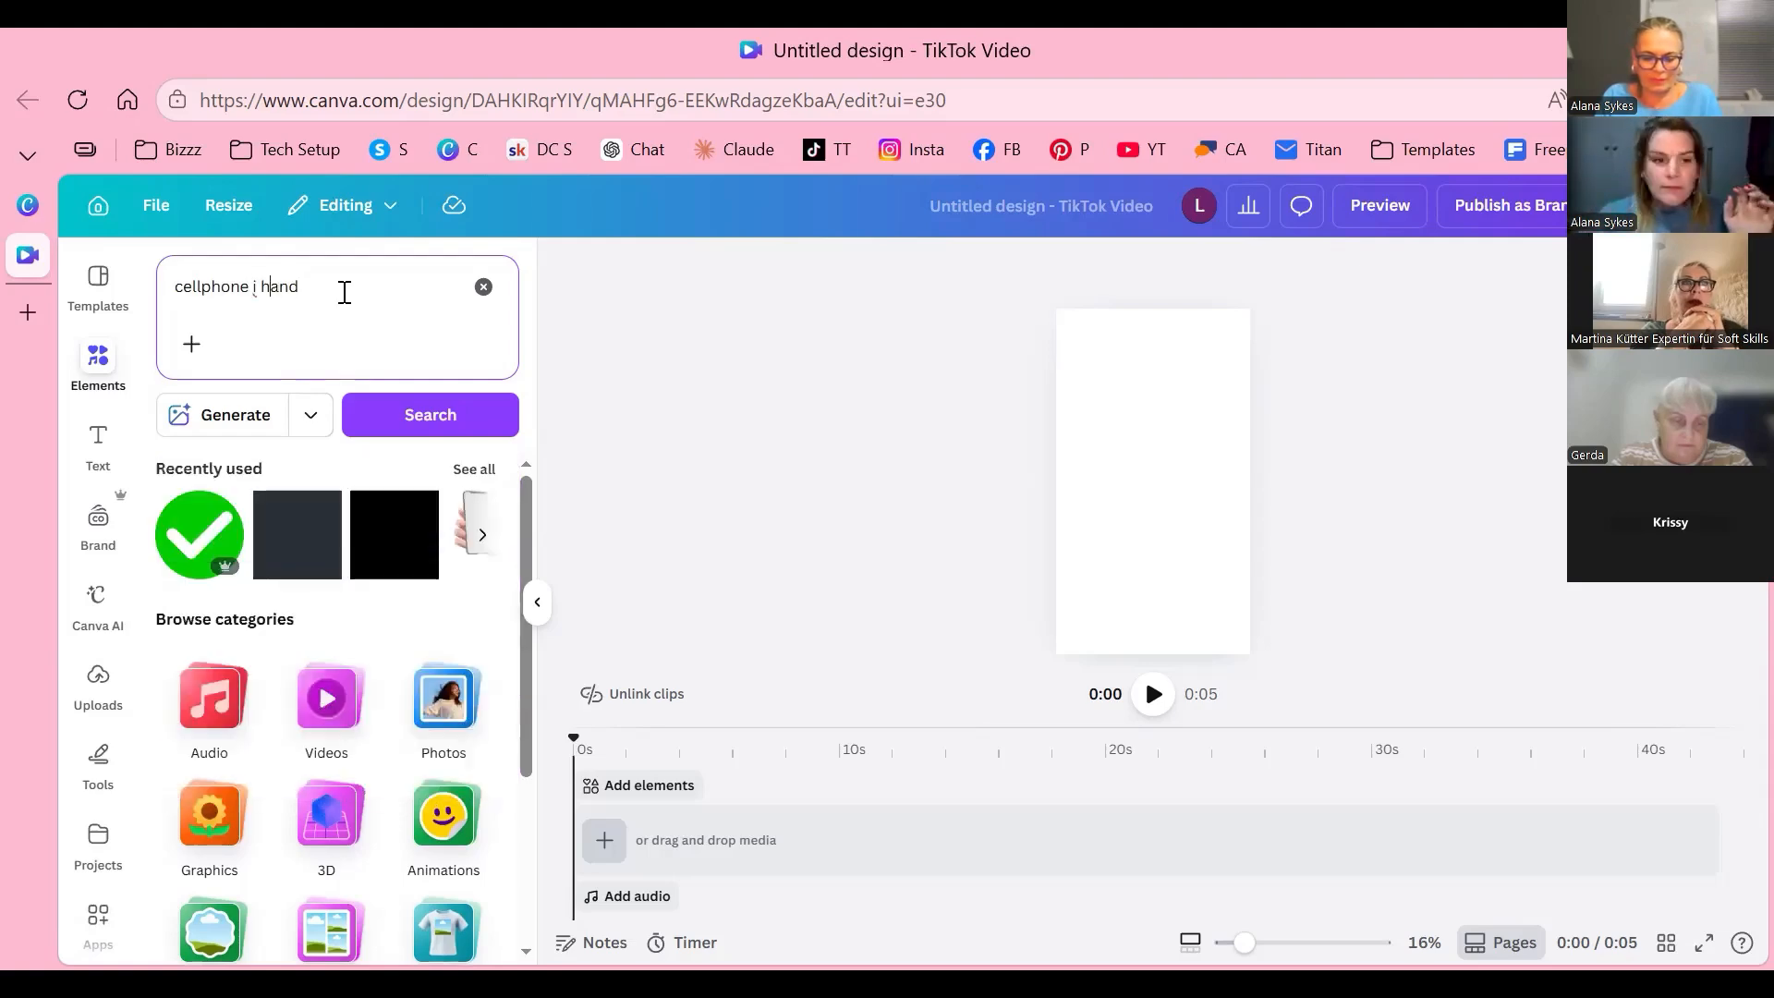
{"action": "type", "text": "n"}
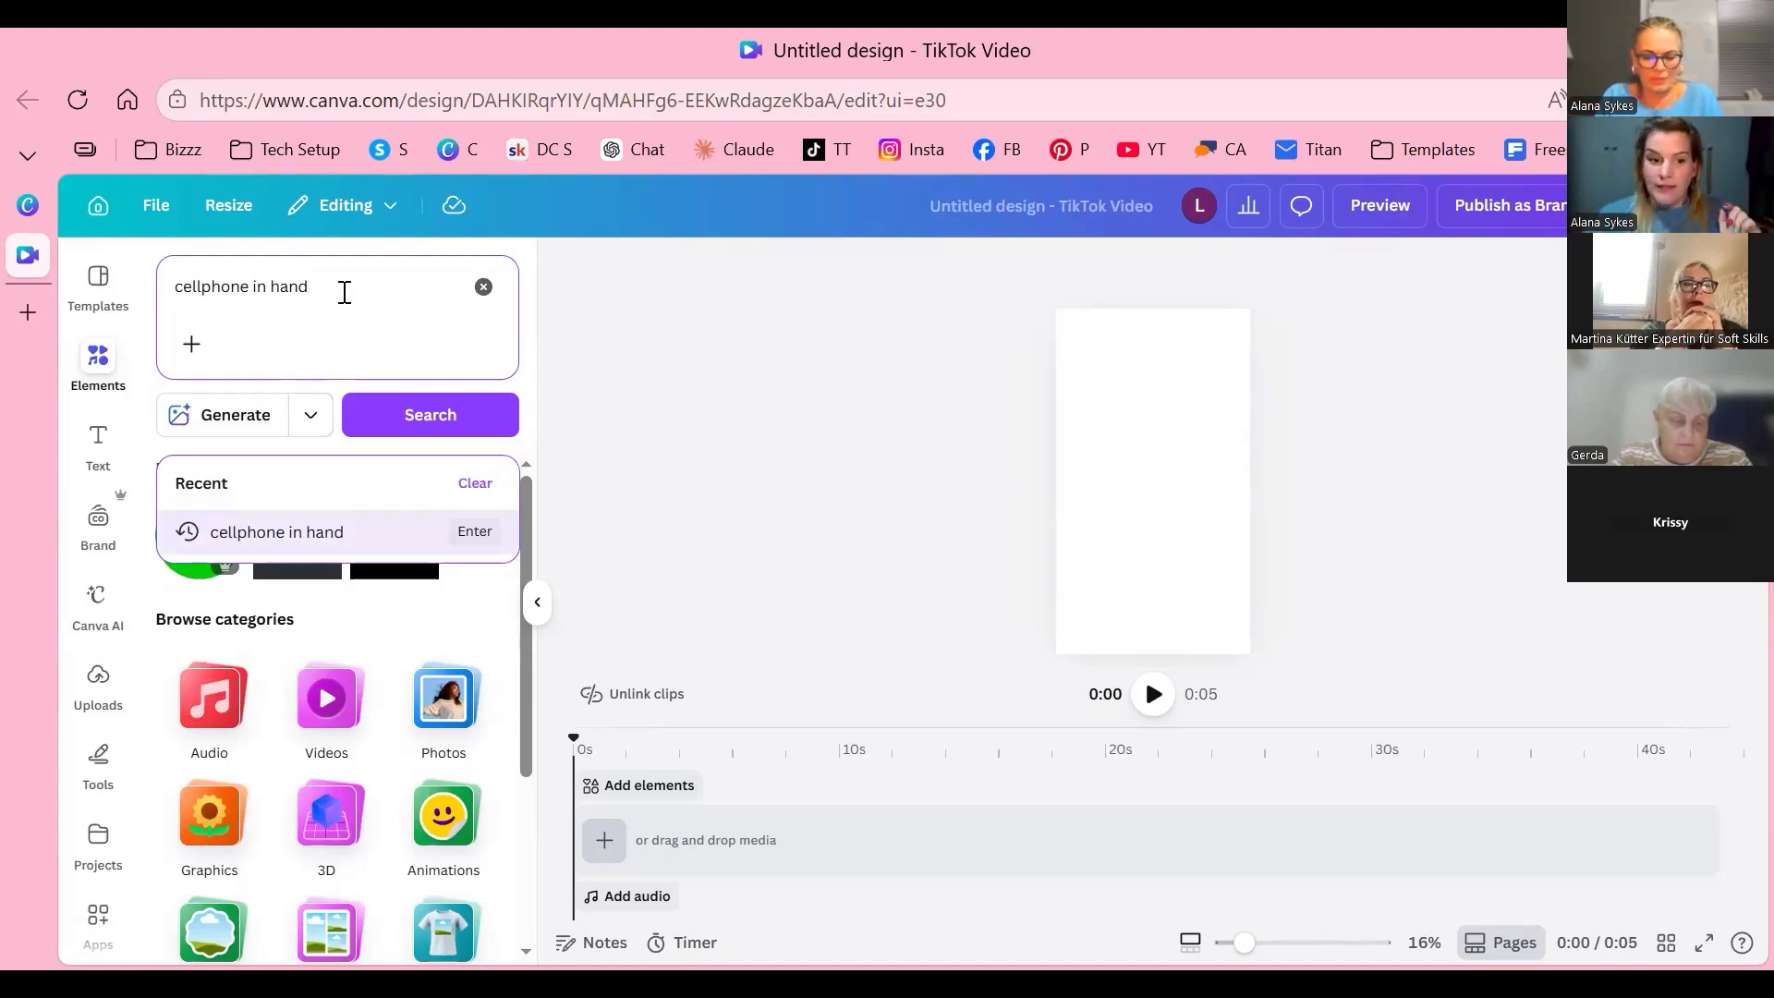
{"action": "key", "text": "Return"}
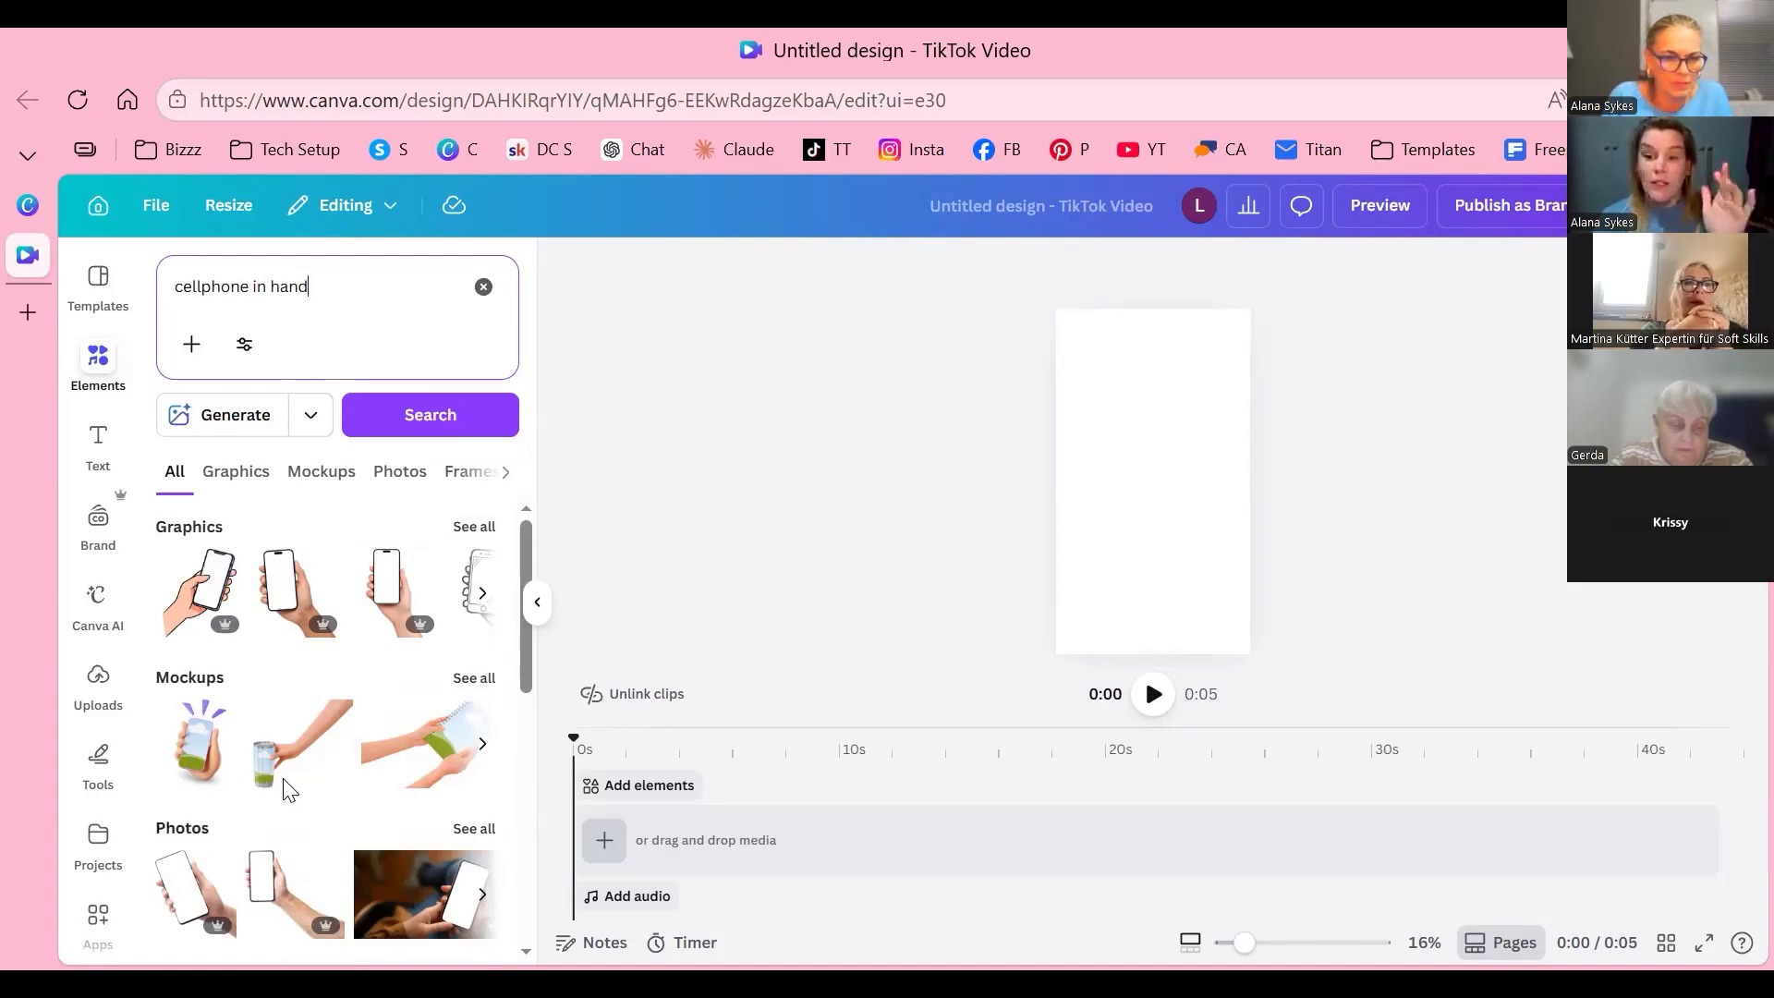
Step: Restrict the search results to graphics and add the illustration of a light-skinned hand holding an upright black phone to the page
{"action": "scroll", "coordinate": [360, 813], "scroll_direction": "down", "scroll_amount": 3}
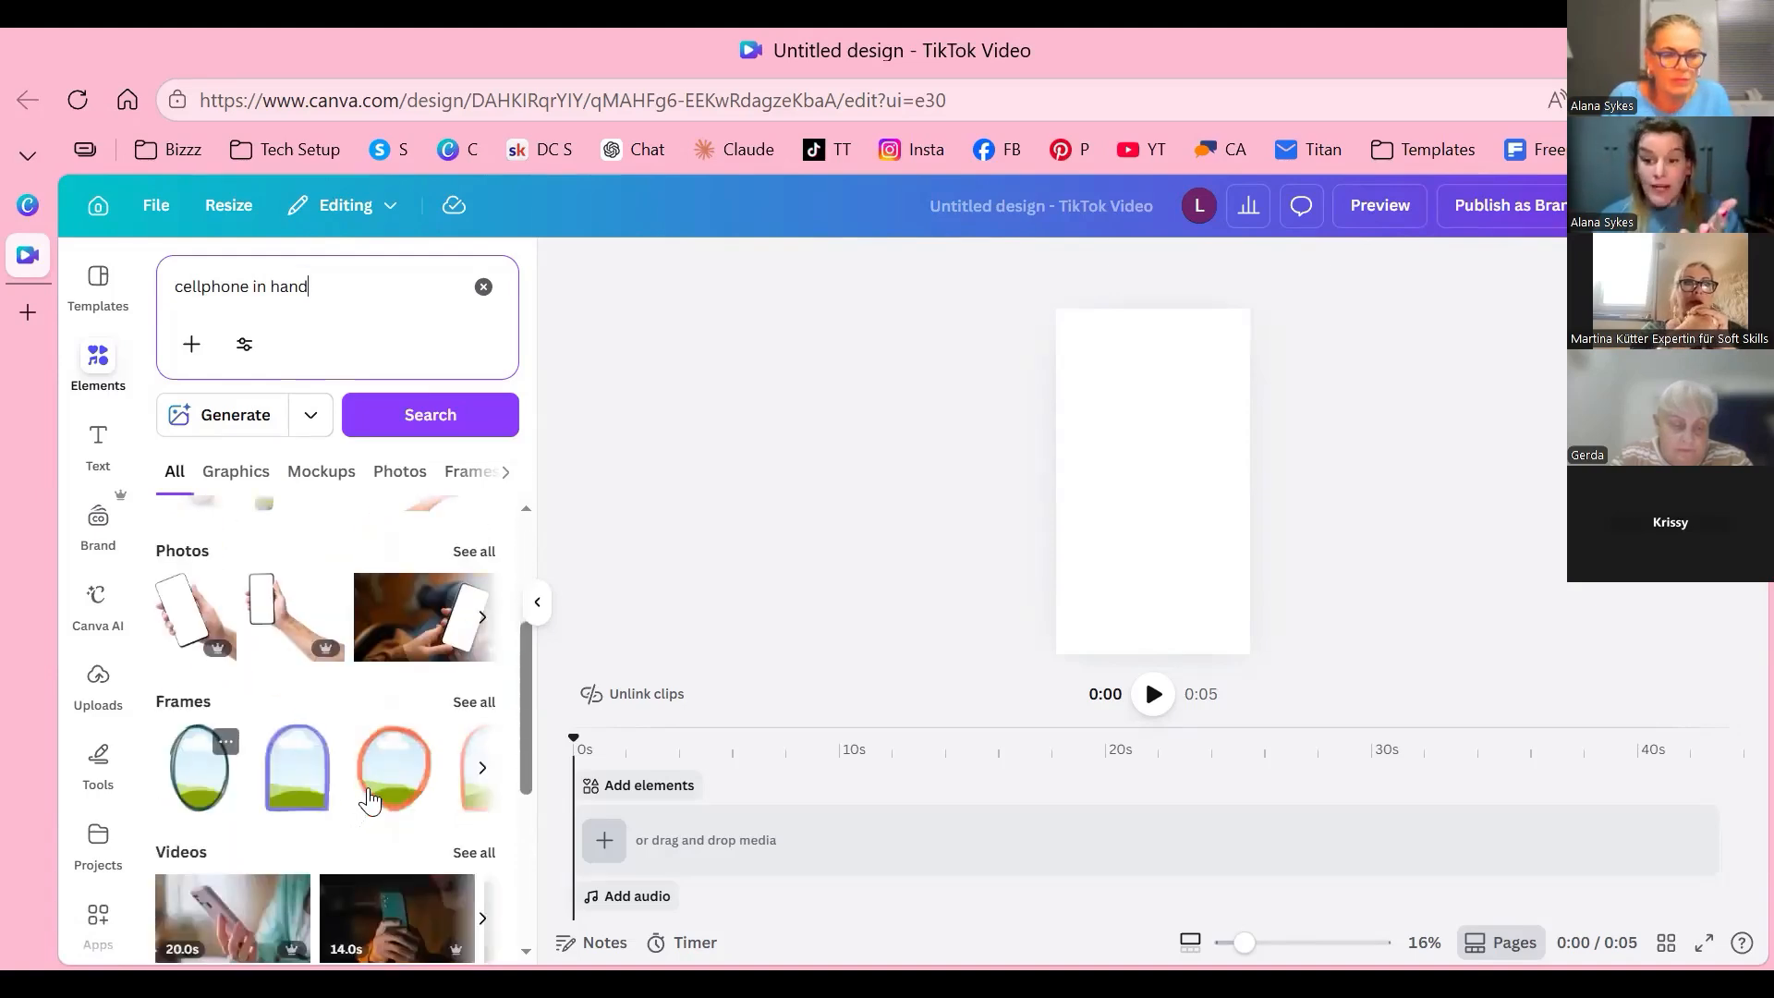
{"action": "scroll", "coordinate": [370, 799], "scroll_direction": "down", "scroll_amount": 3}
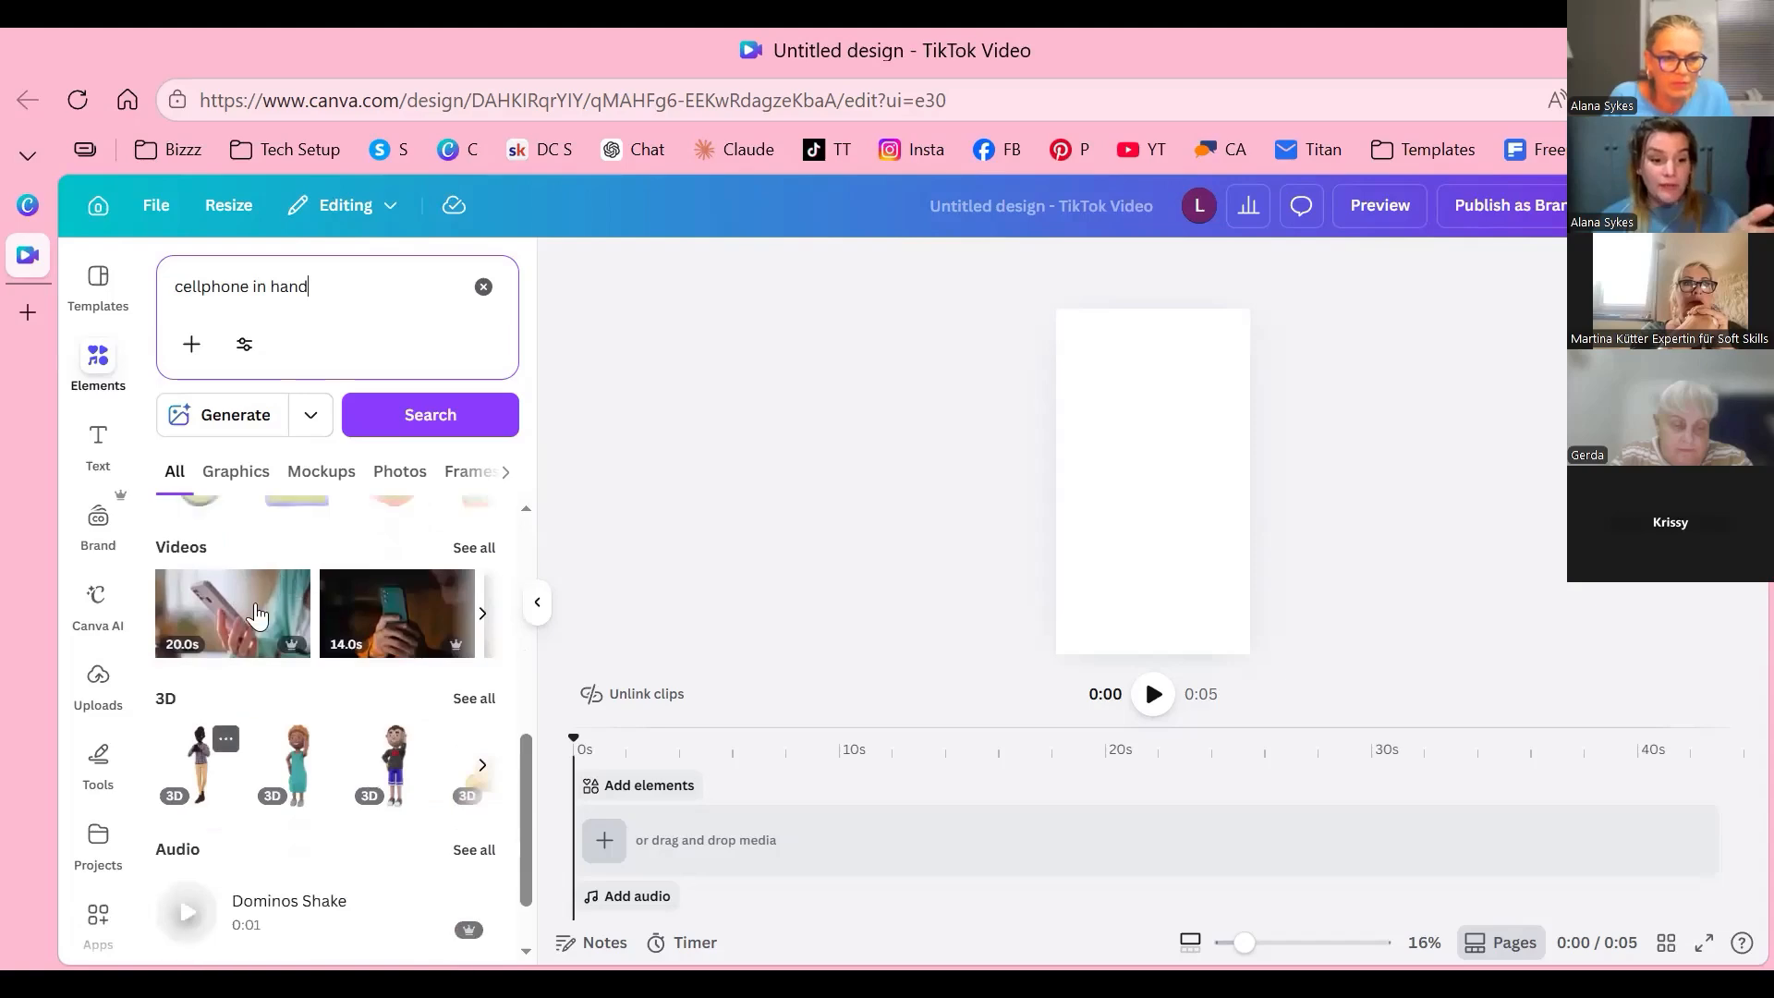
{"action": "scroll", "coordinate": [267, 739], "scroll_direction": "down", "scroll_amount": 1}
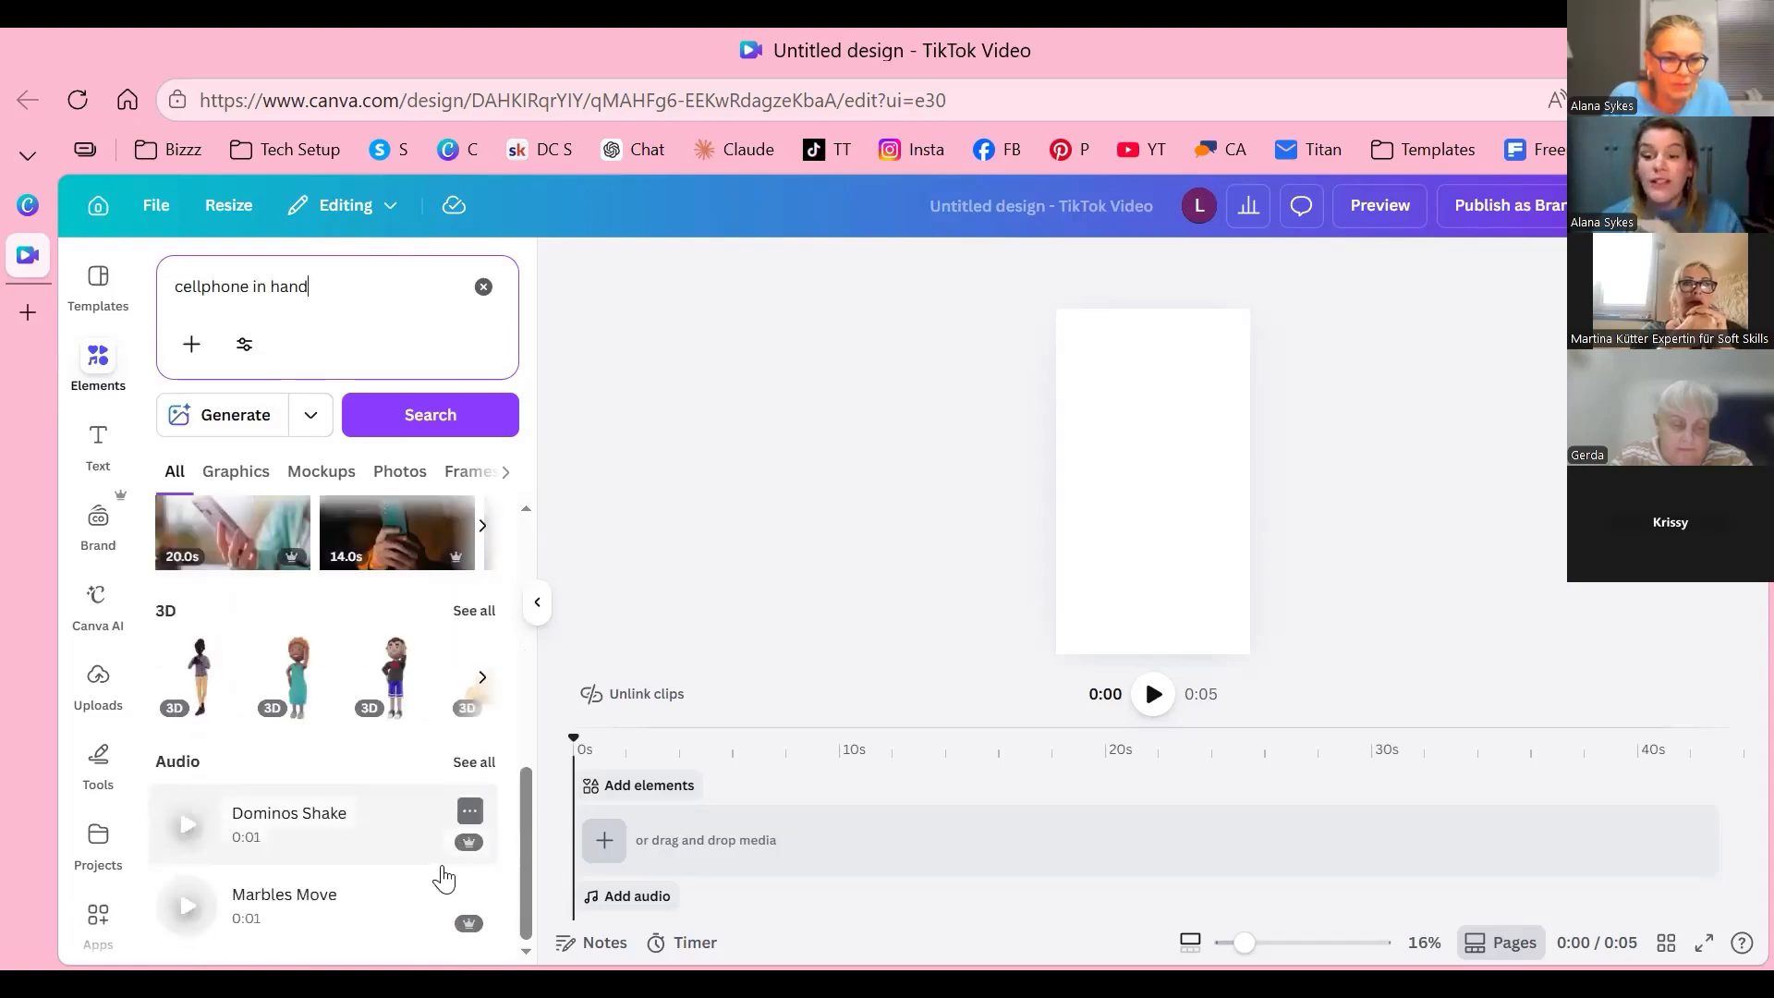
{"action": "scroll", "coordinate": [226, 531], "scroll_direction": "up", "scroll_amount": 8}
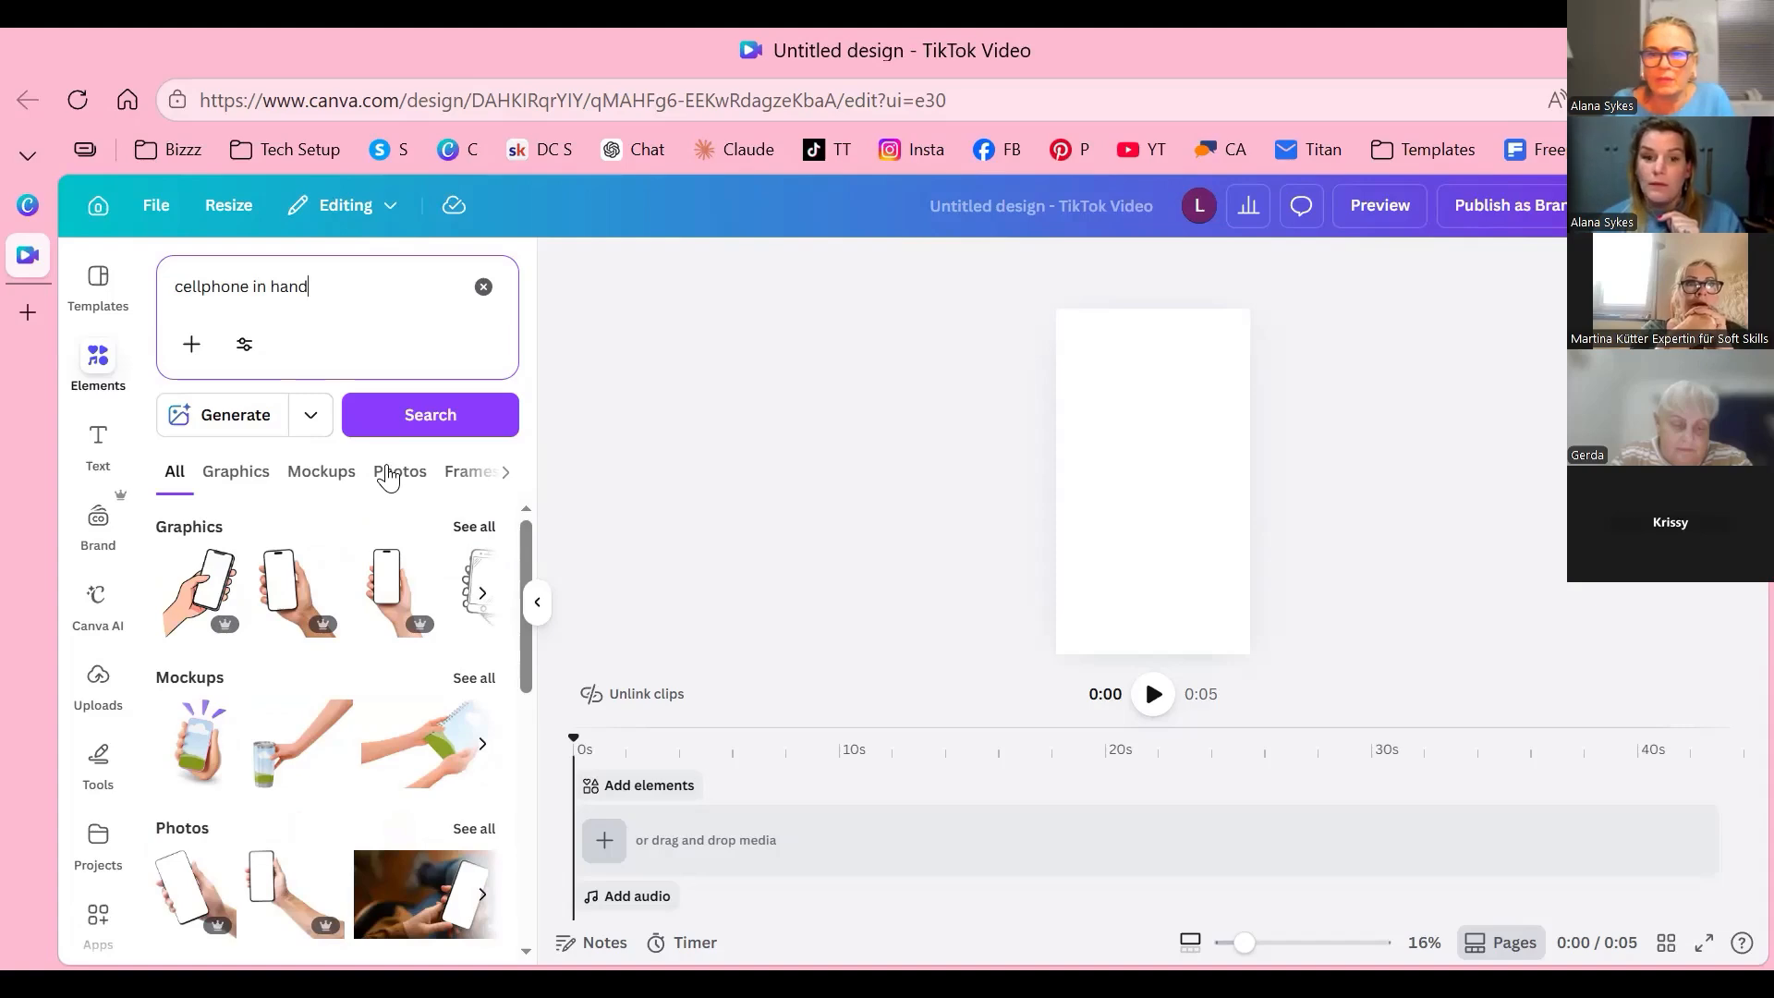
{"action": "left_click", "coordinate": [236, 473]}
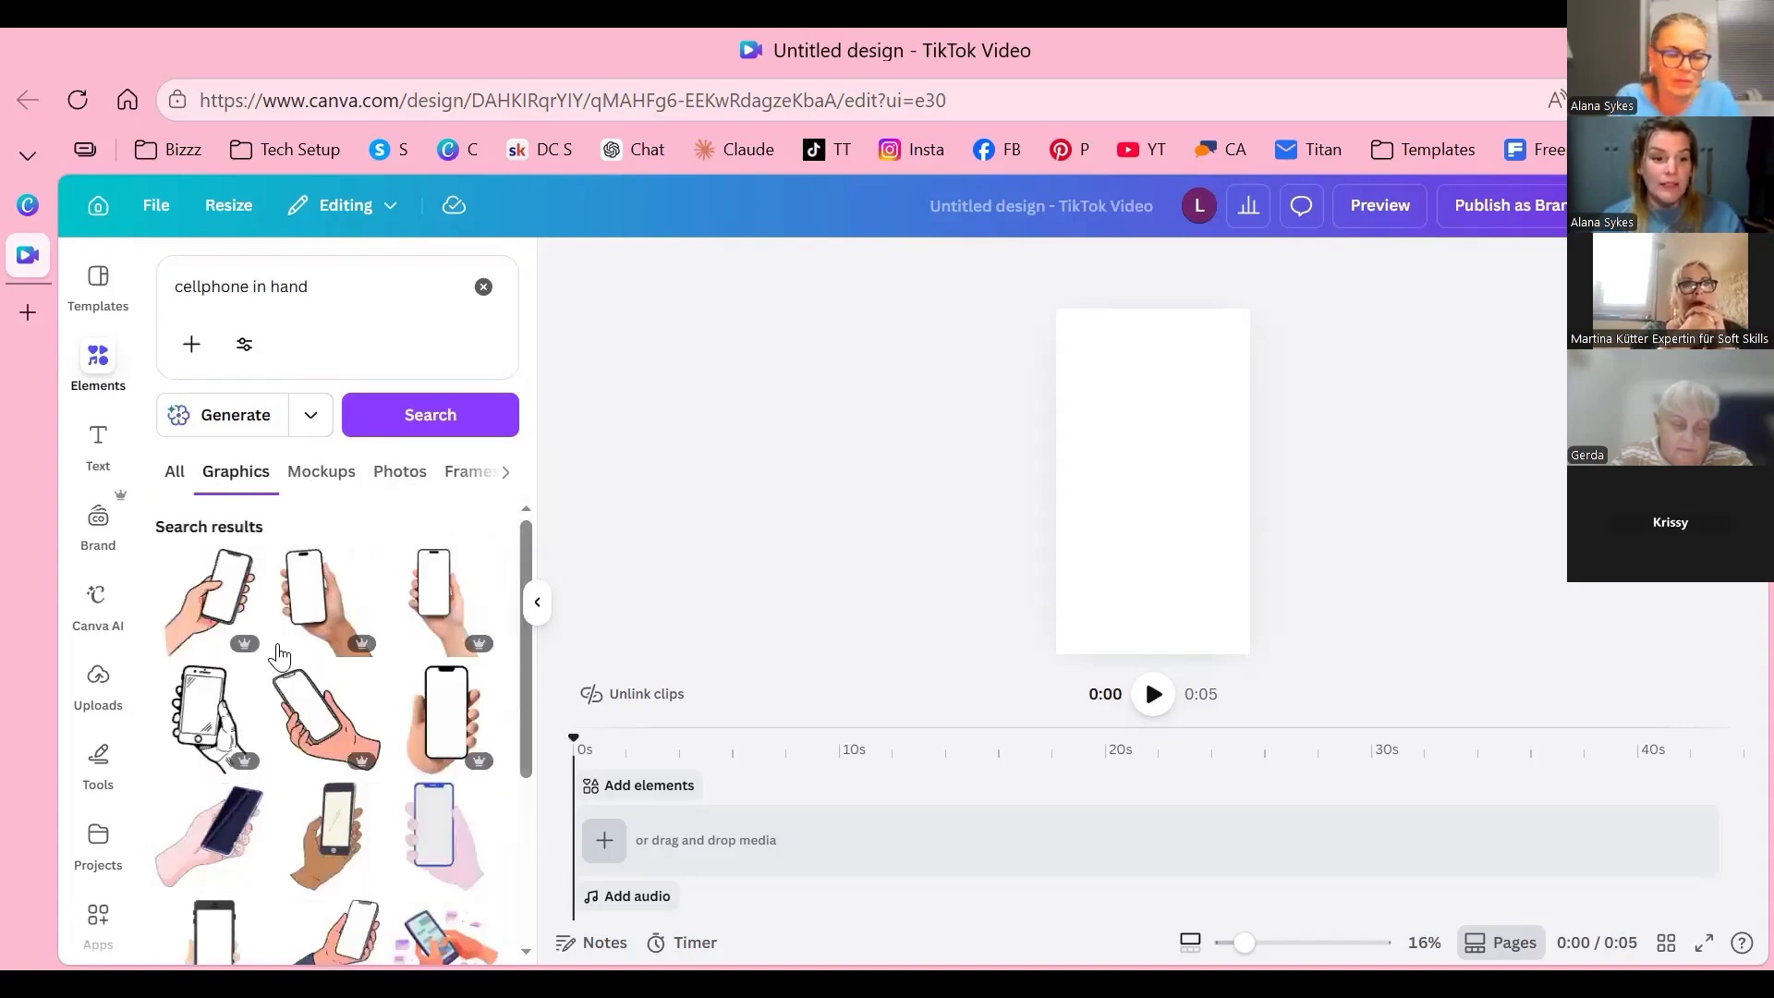
{"action": "left_click", "coordinate": [400, 472]}
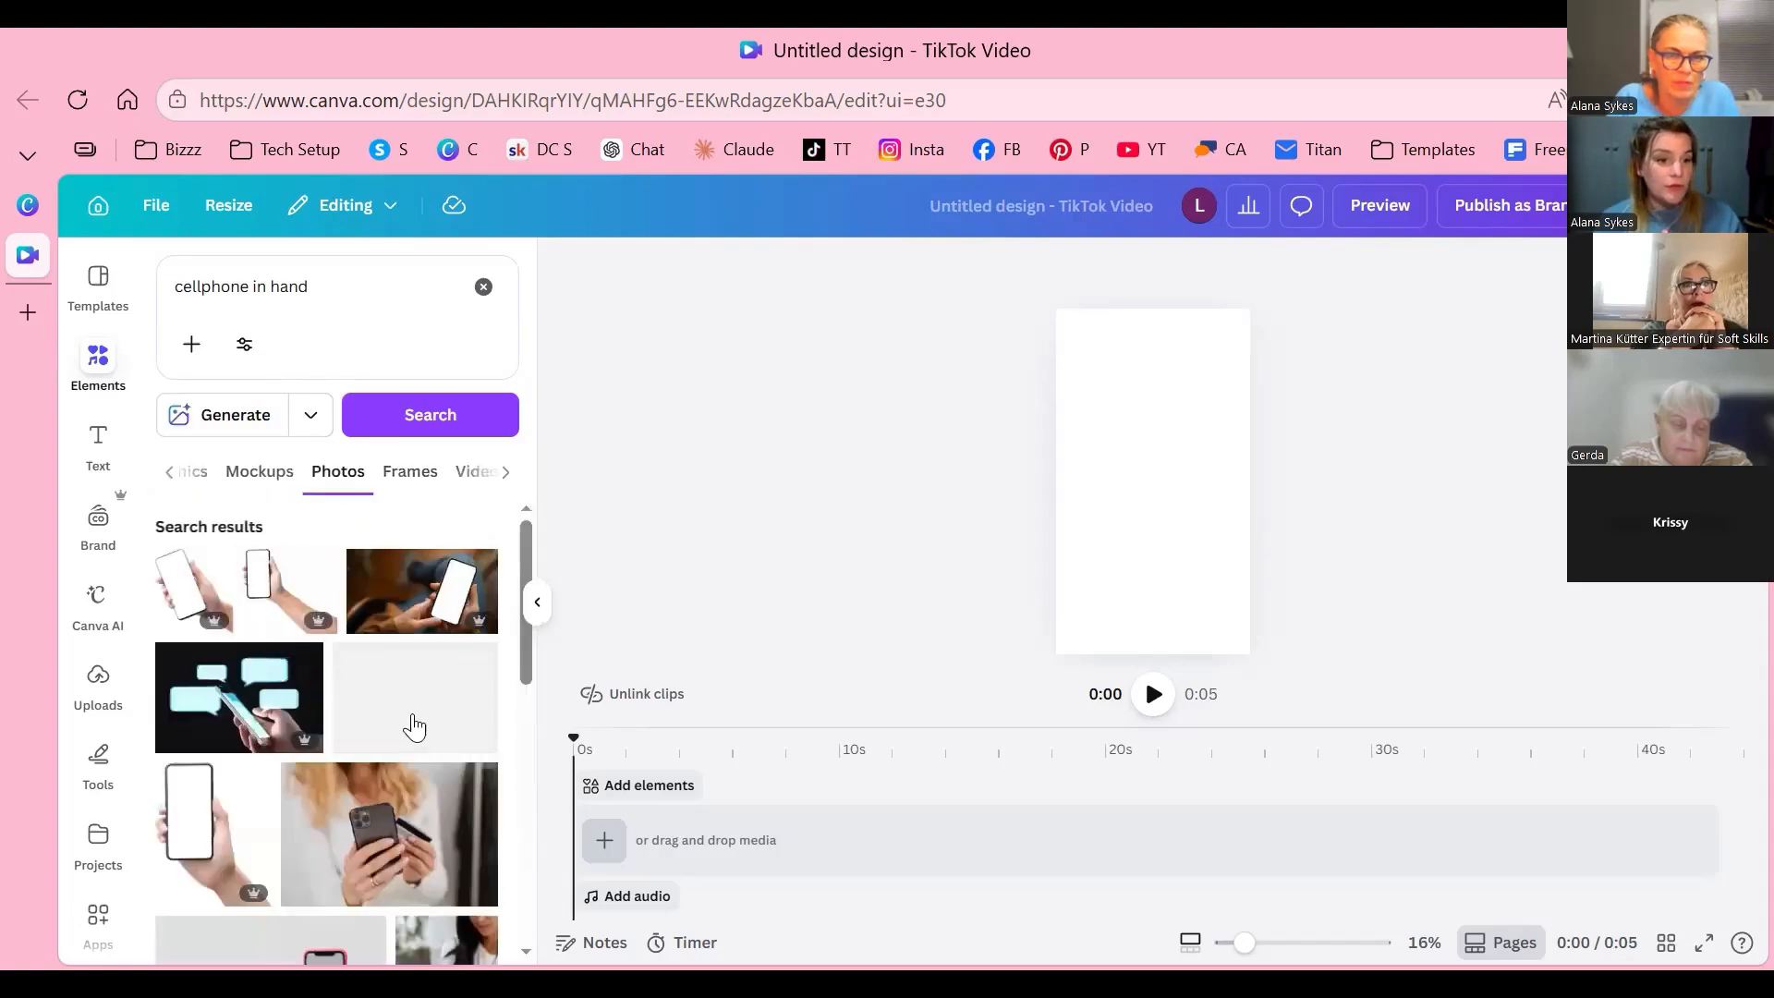
{"action": "left_click", "coordinate": [193, 472]}
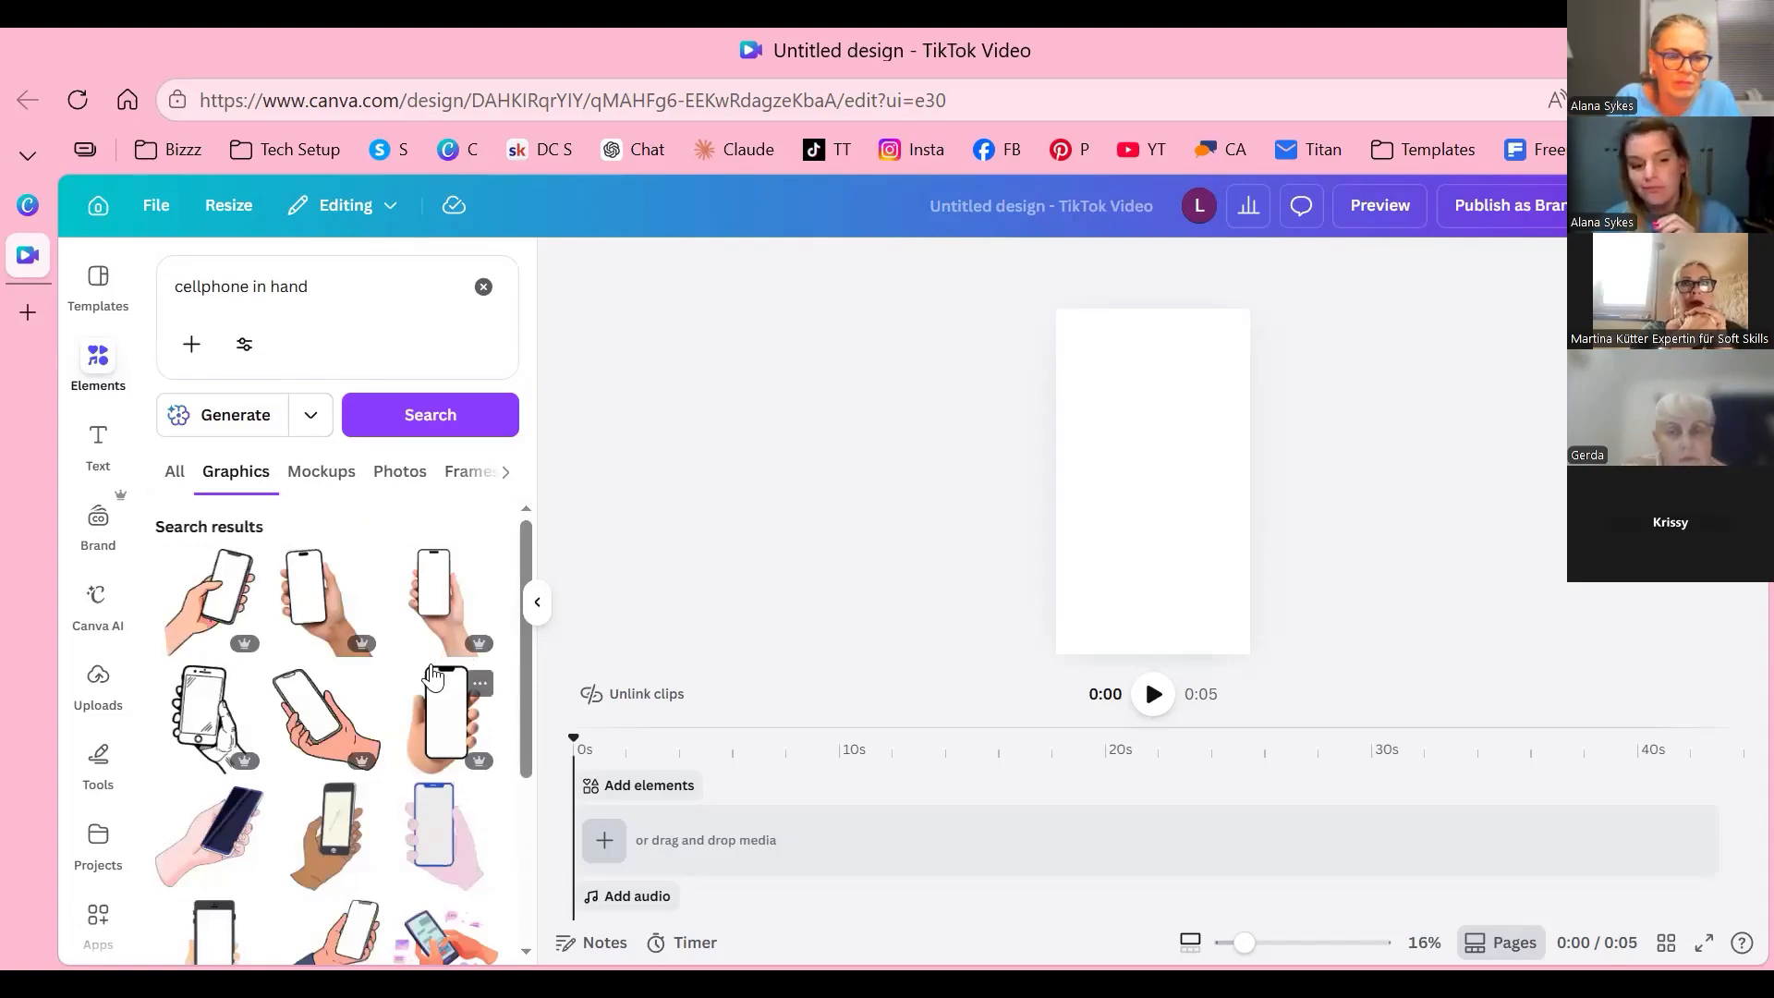
{"action": "scroll", "coordinate": [317, 771], "scroll_direction": "down", "scroll_amount": 3}
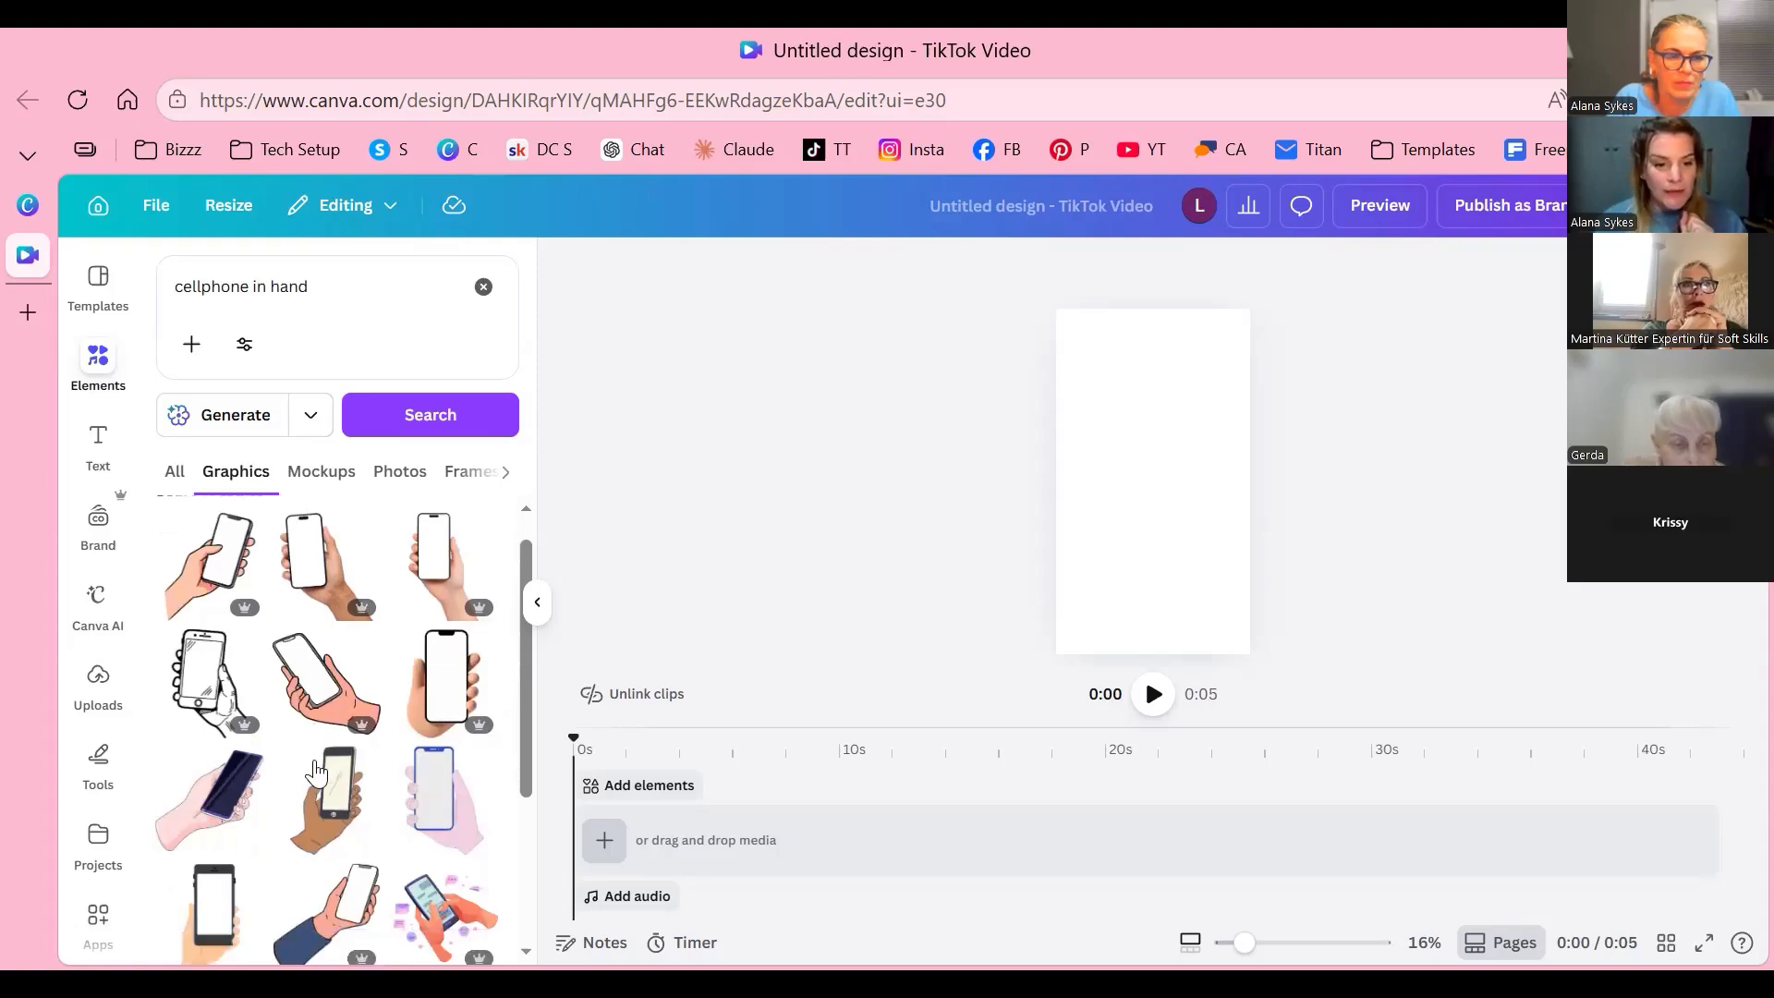
{"action": "scroll", "coordinate": [317, 767], "scroll_direction": "down", "scroll_amount": 3}
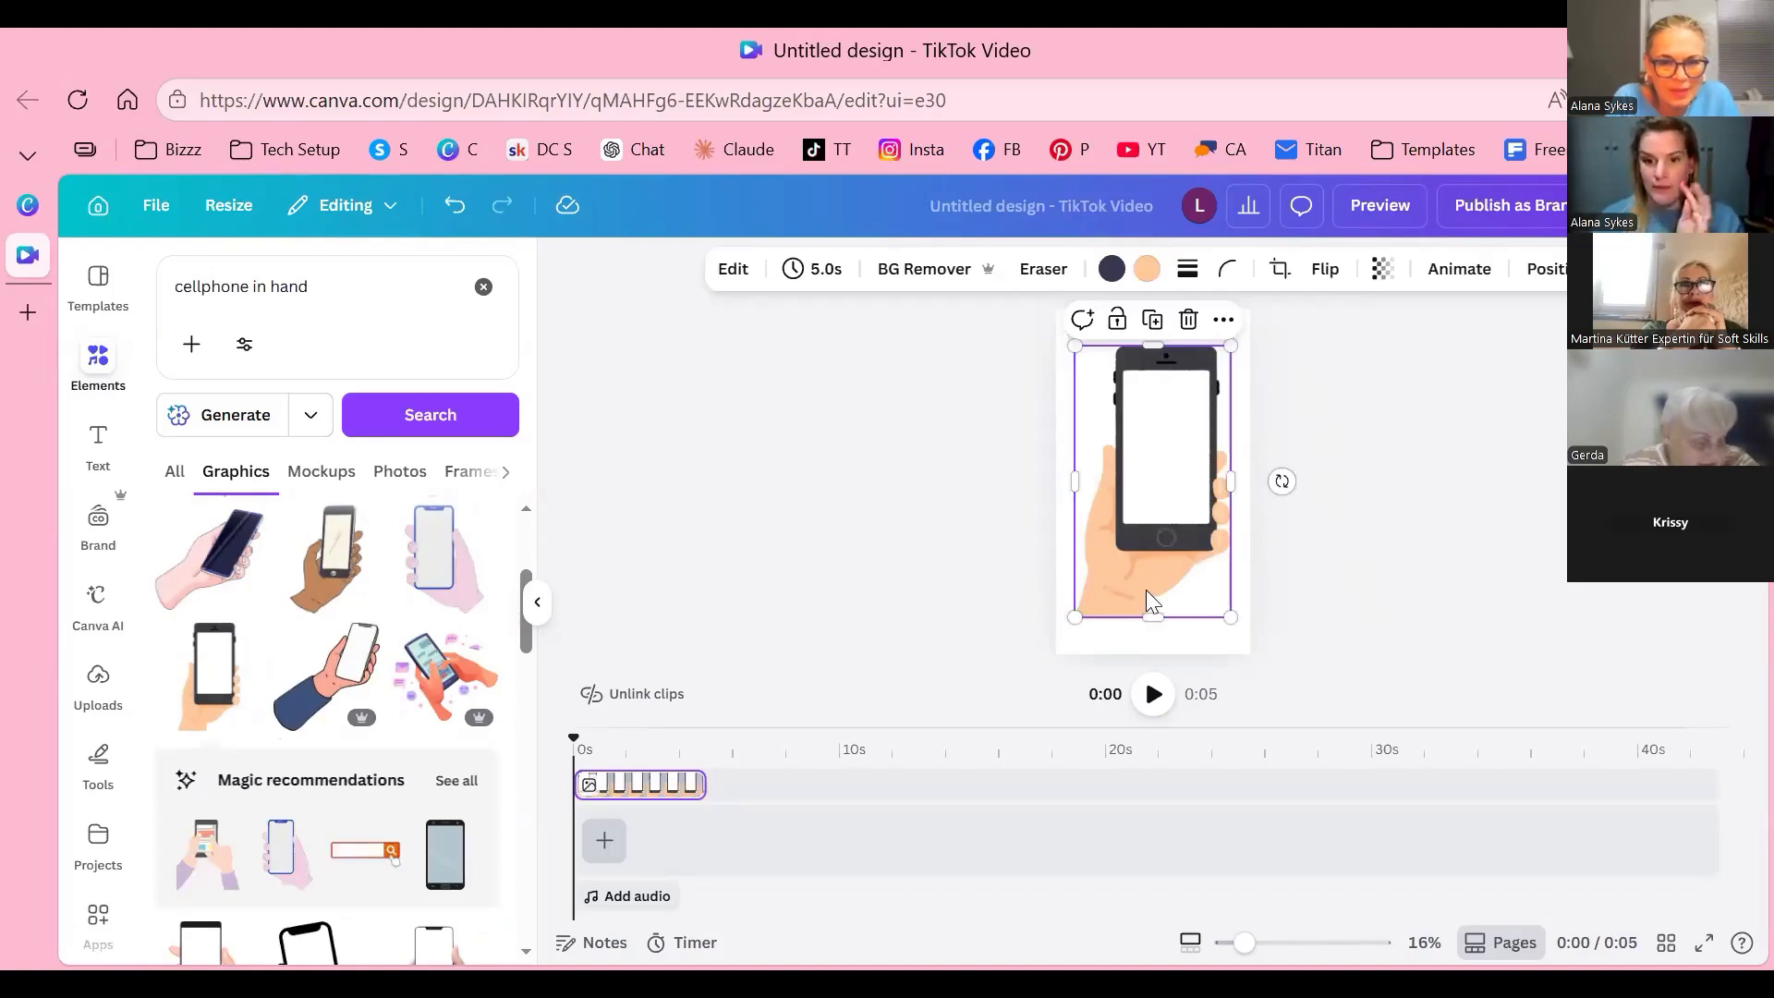
Step: Reduce the height of the timeline area to give the canvas more room
{"action": "scroll", "coordinate": [1148, 589], "scroll_direction": "up", "scroll_amount": 3}
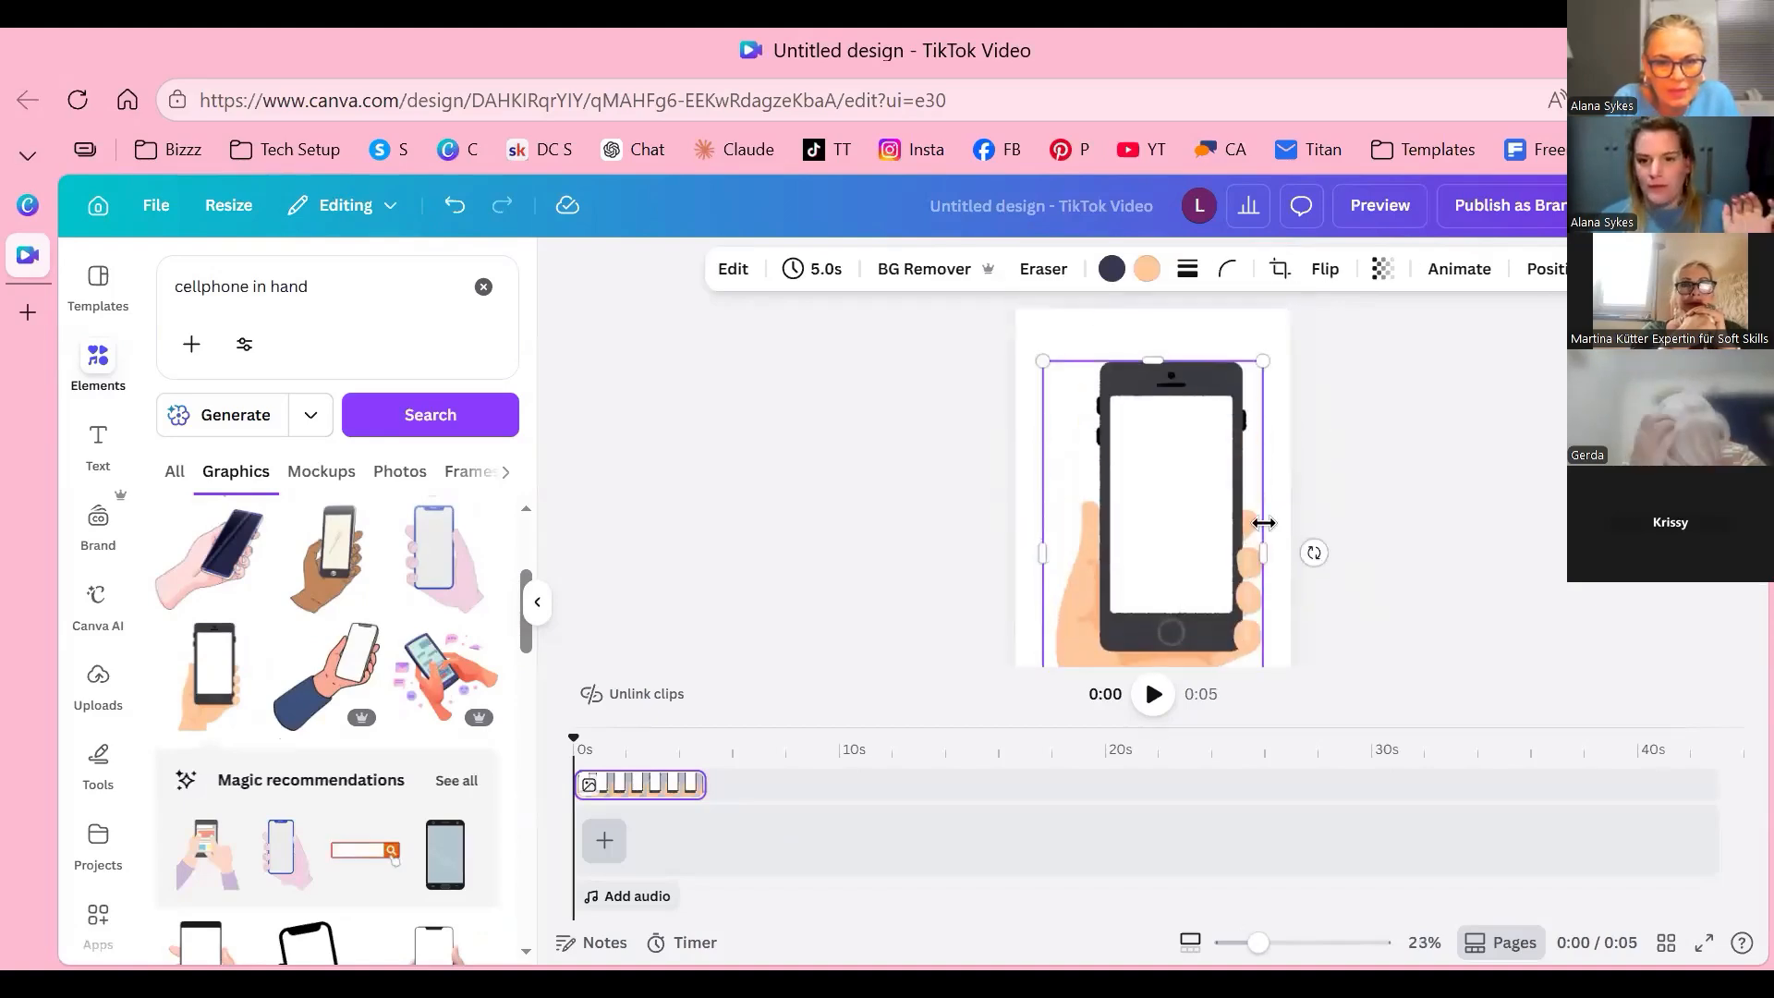
{"action": "scroll", "coordinate": [1330, 719], "scroll_direction": "down", "scroll_amount": 2}
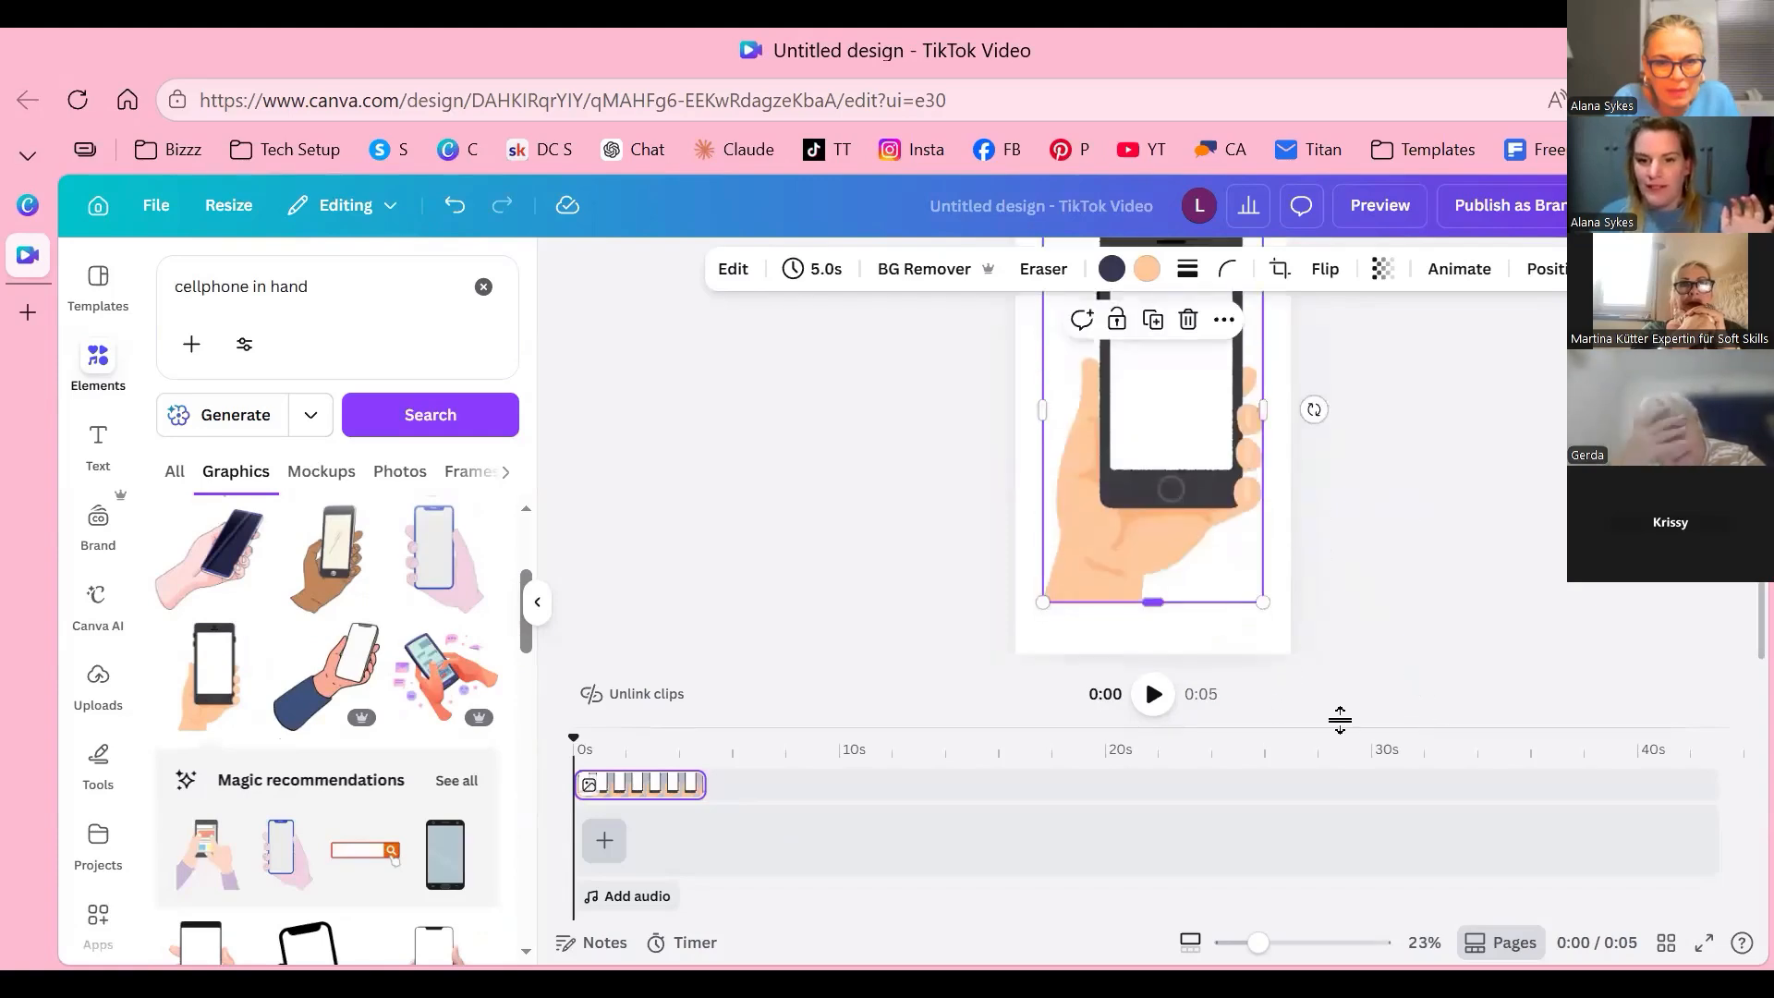
{"action": "scroll", "coordinate": [1336, 722], "scroll_direction": "up", "scroll_amount": 2}
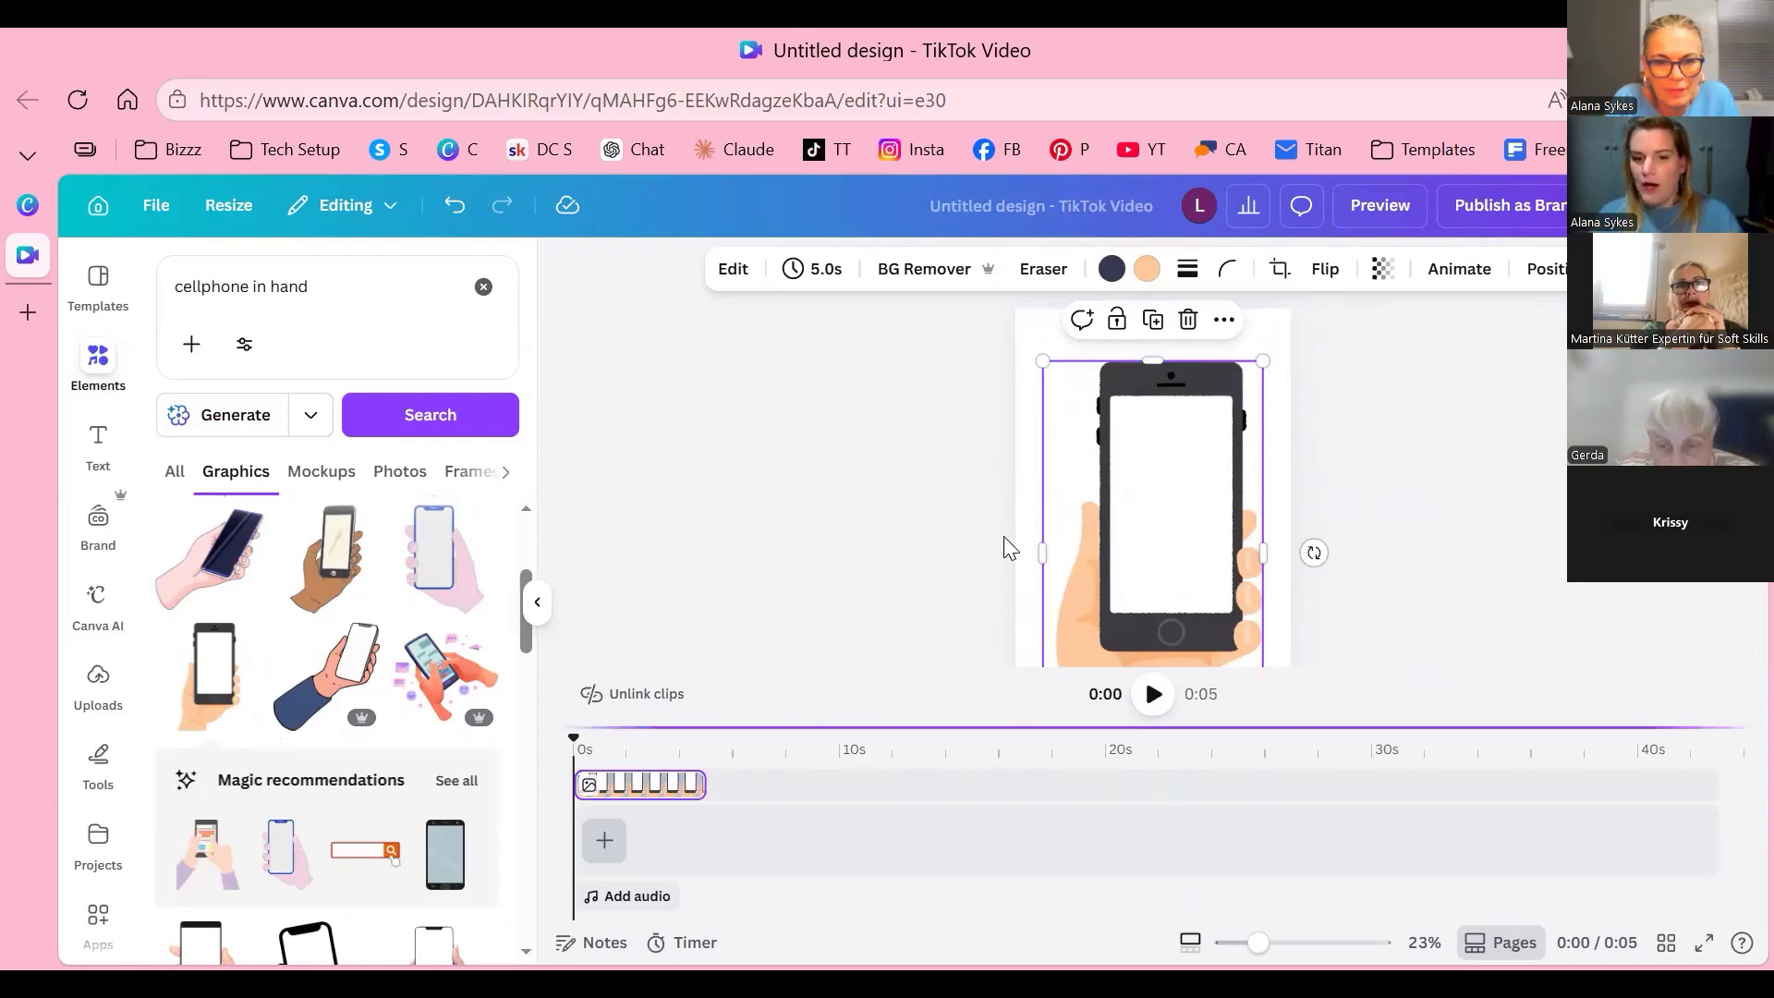
{"action": "left_click_drag", "start_coordinate": [1210, 691], "coordinate": [1029, 804]}
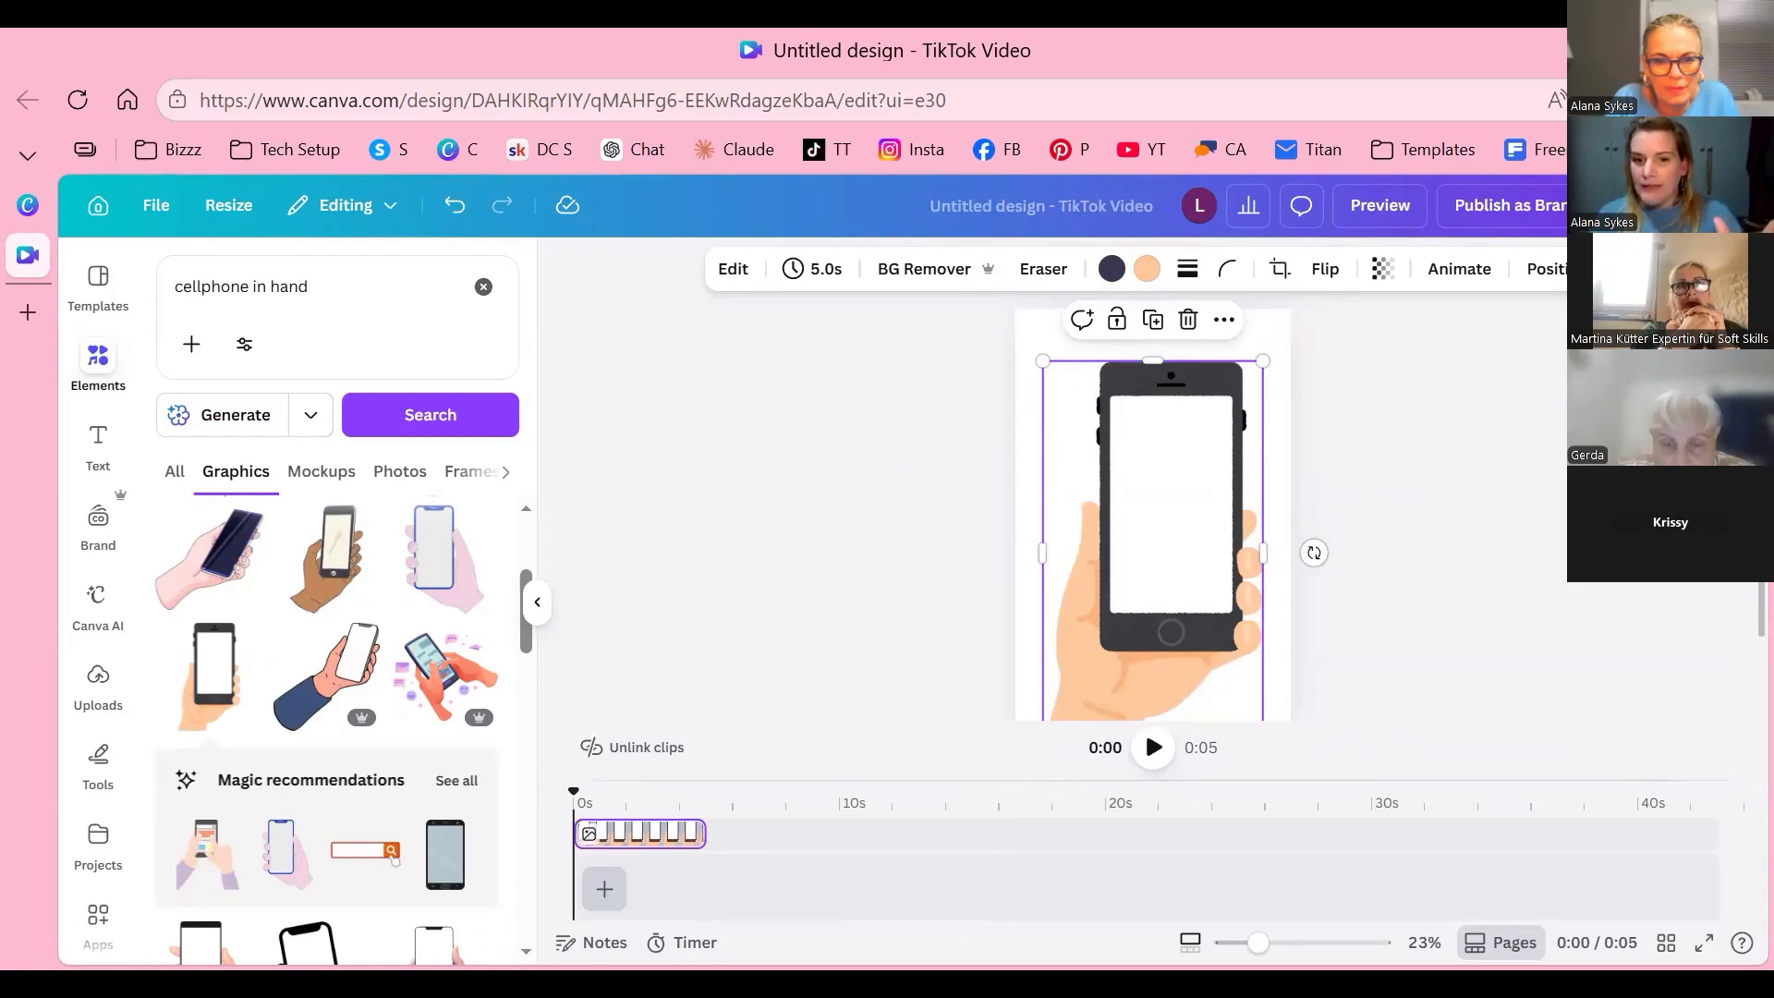
Step: Enlarge the phone-in-hand graphic slightly on the page, keeping its proportions
{"action": "scroll", "coordinate": [1153, 518], "scroll_direction": "down", "scroll_amount": 1}
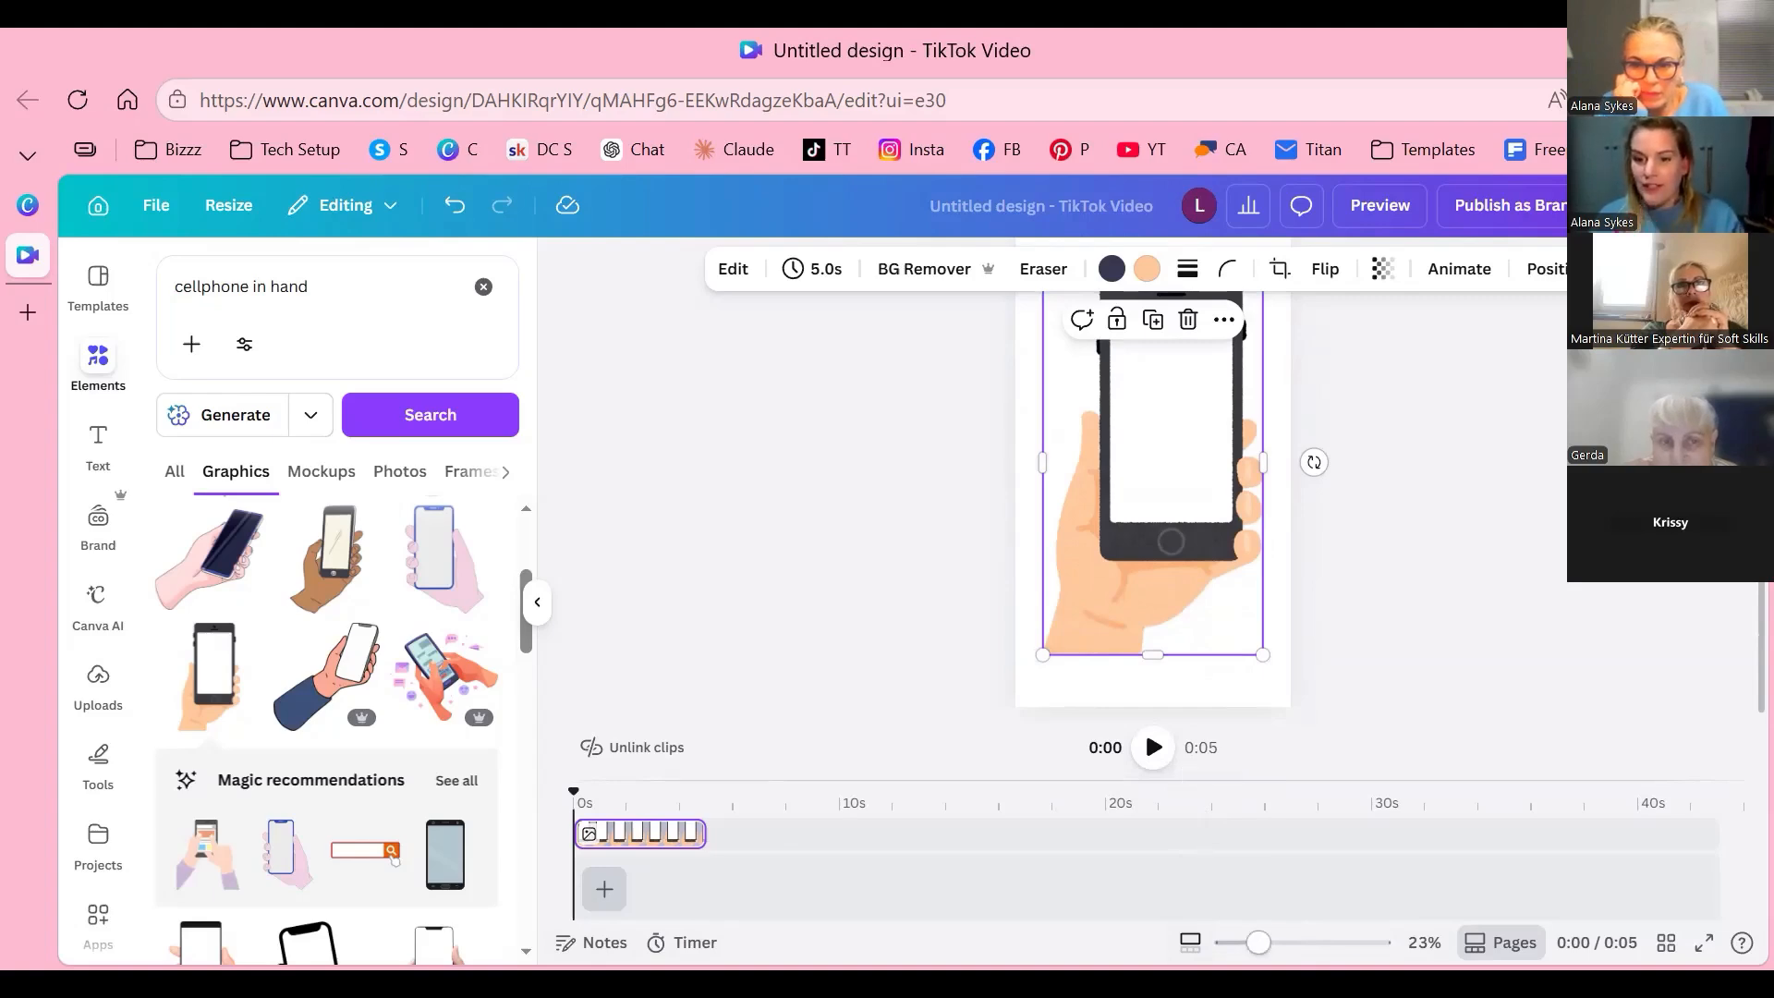
{"action": "scroll", "coordinate": [1199, 637], "scroll_direction": "up", "scroll_amount": 3}
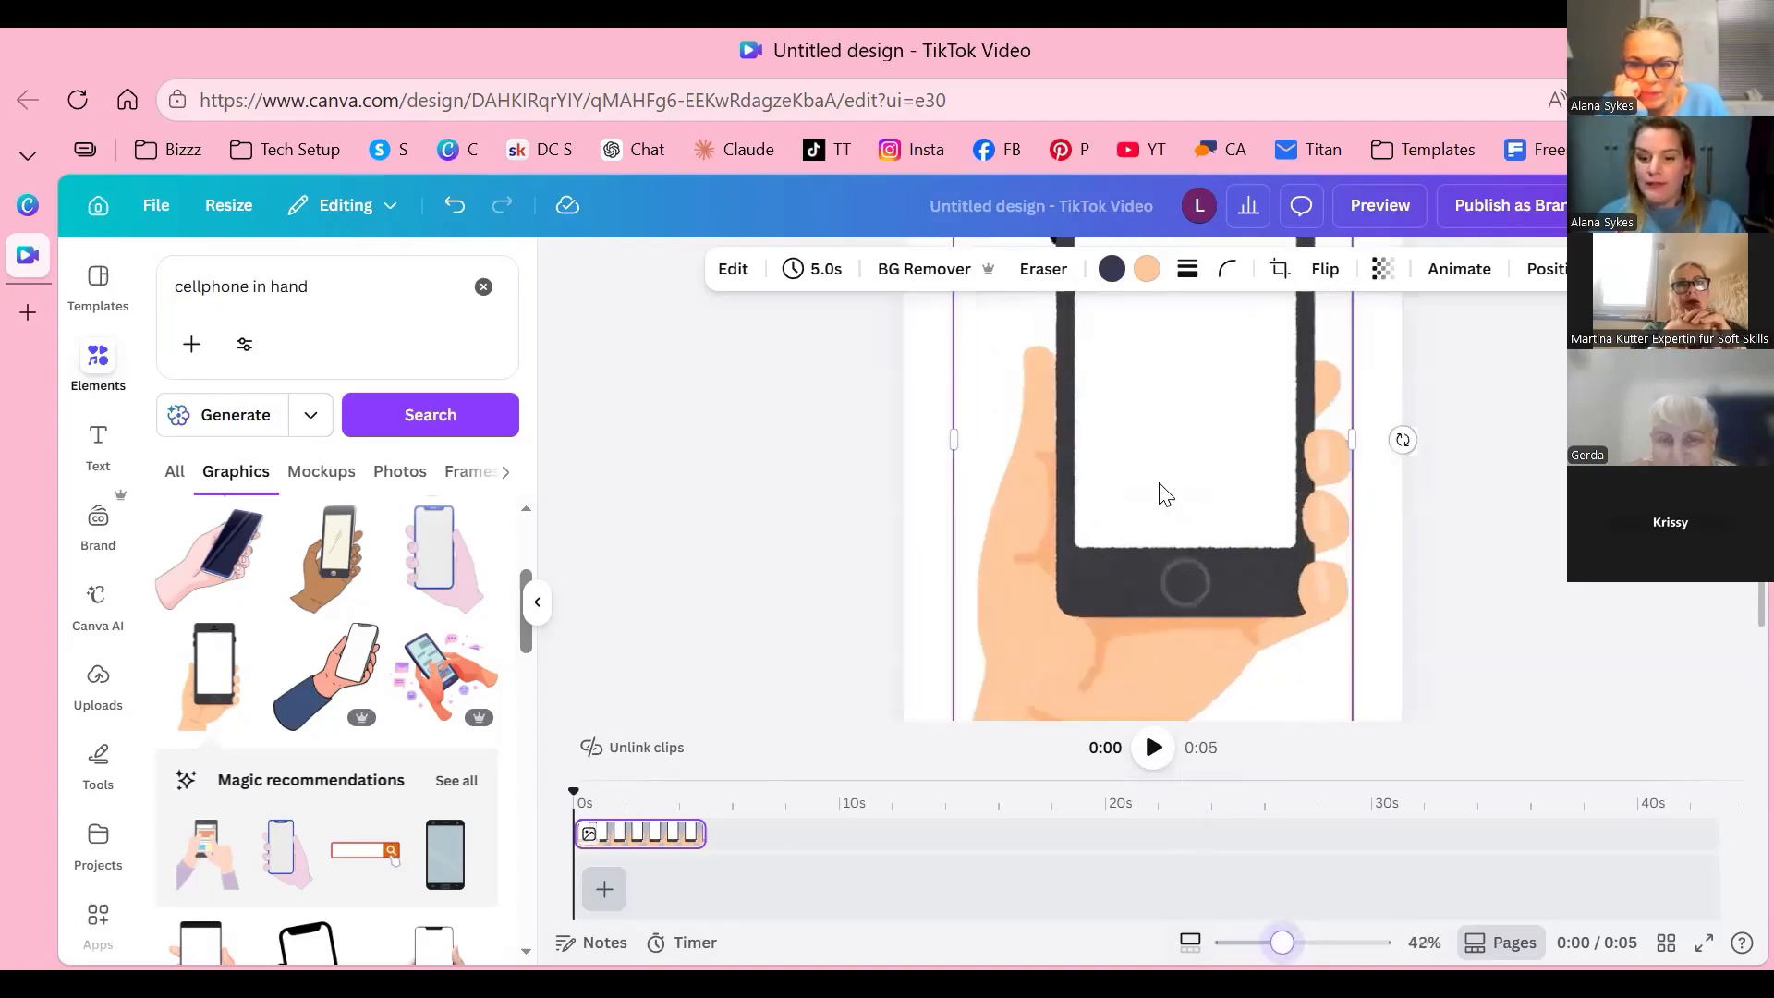
{"action": "scroll", "coordinate": [1196, 373], "scroll_direction": "down", "scroll_amount": 4}
{"action": "scroll", "coordinate": [1211, 641], "scroll_direction": "up", "scroll_amount": 2}
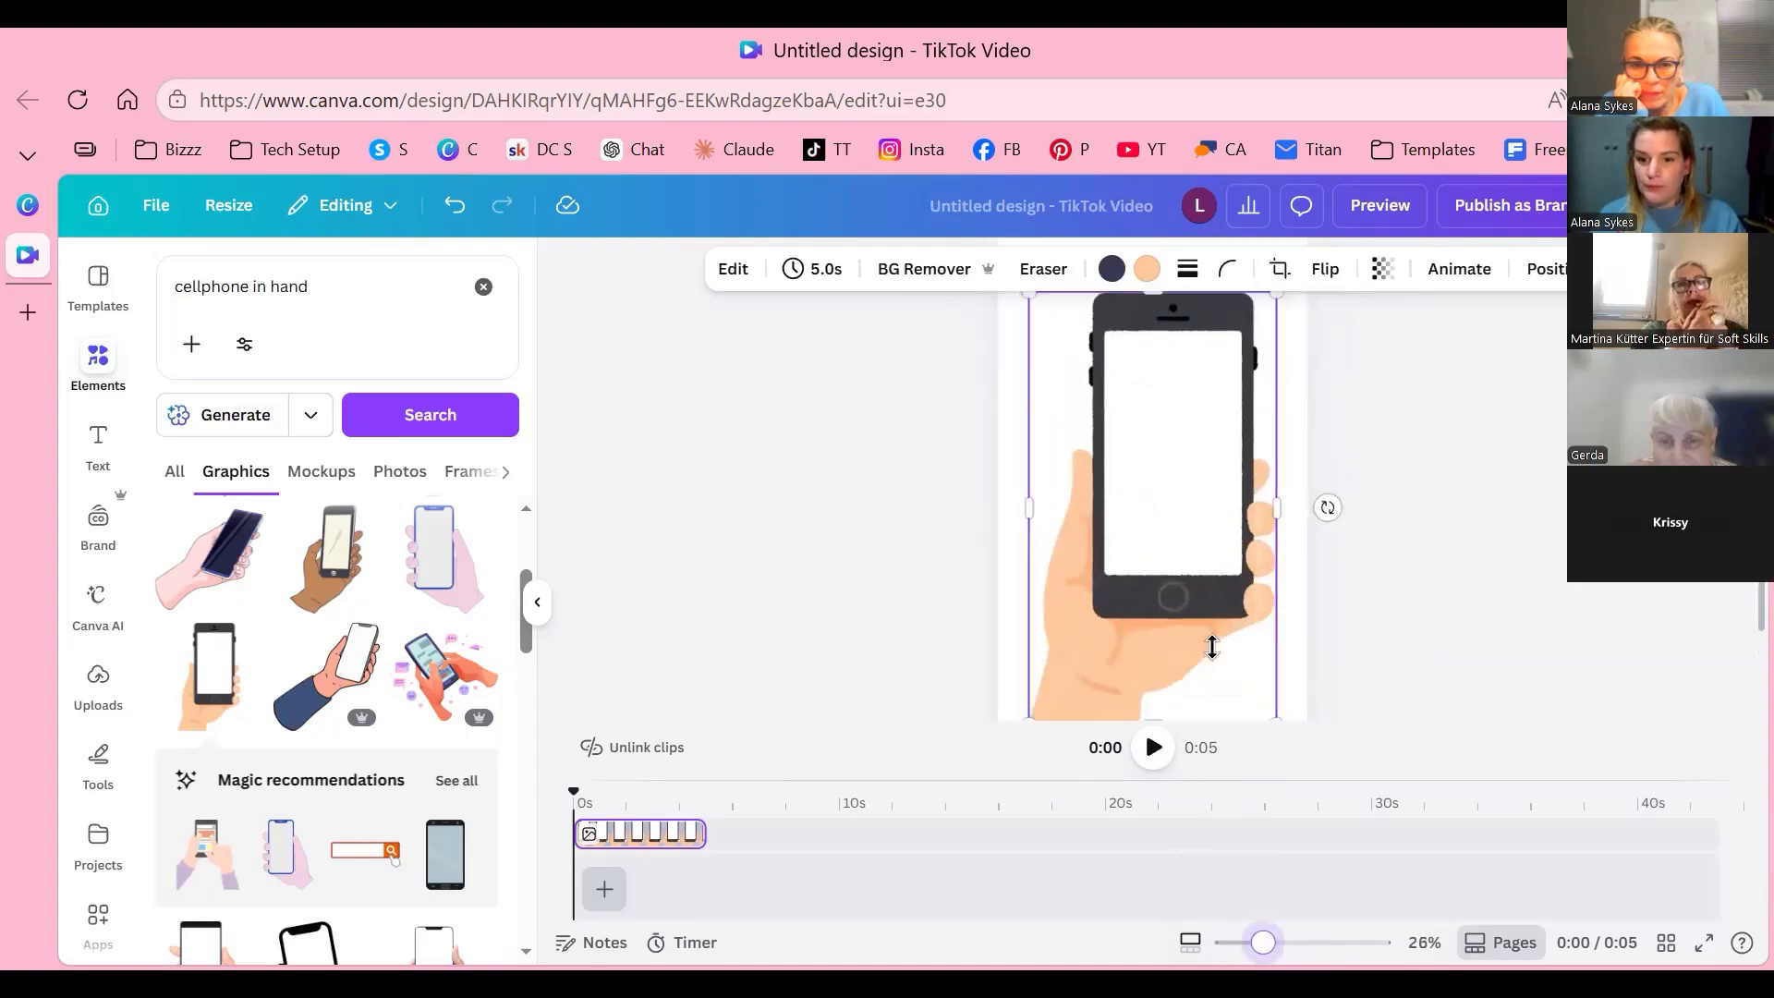
{"action": "scroll", "coordinate": [1239, 644], "scroll_direction": "down", "scroll_amount": 2}
{"action": "scroll", "coordinate": [1239, 644], "scroll_direction": "up", "scroll_amount": 1}
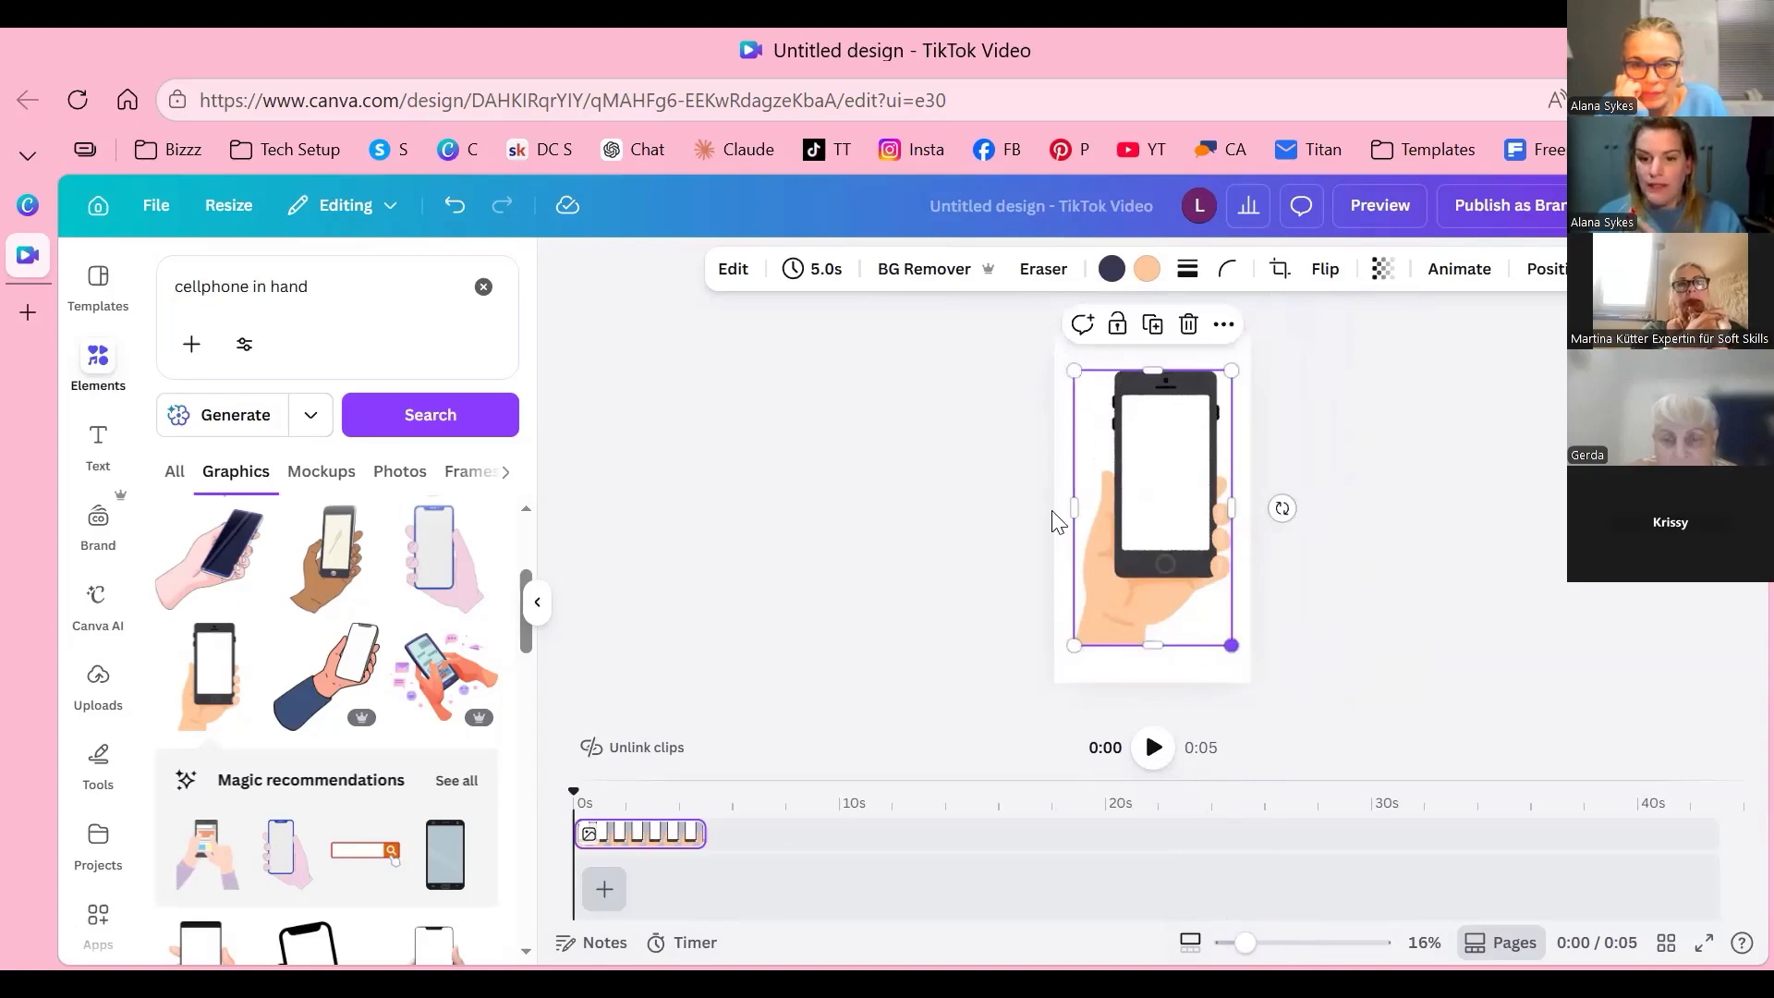
{"action": "mouse_move", "coordinate": [1232, 646]}
{"action": "left_mouse_down"}
{"action": "mouse_move", "coordinate": [1251, 679]}
{"action": "mouse_move", "coordinate": [1236, 654]}
{"action": "left_mouse_up"}
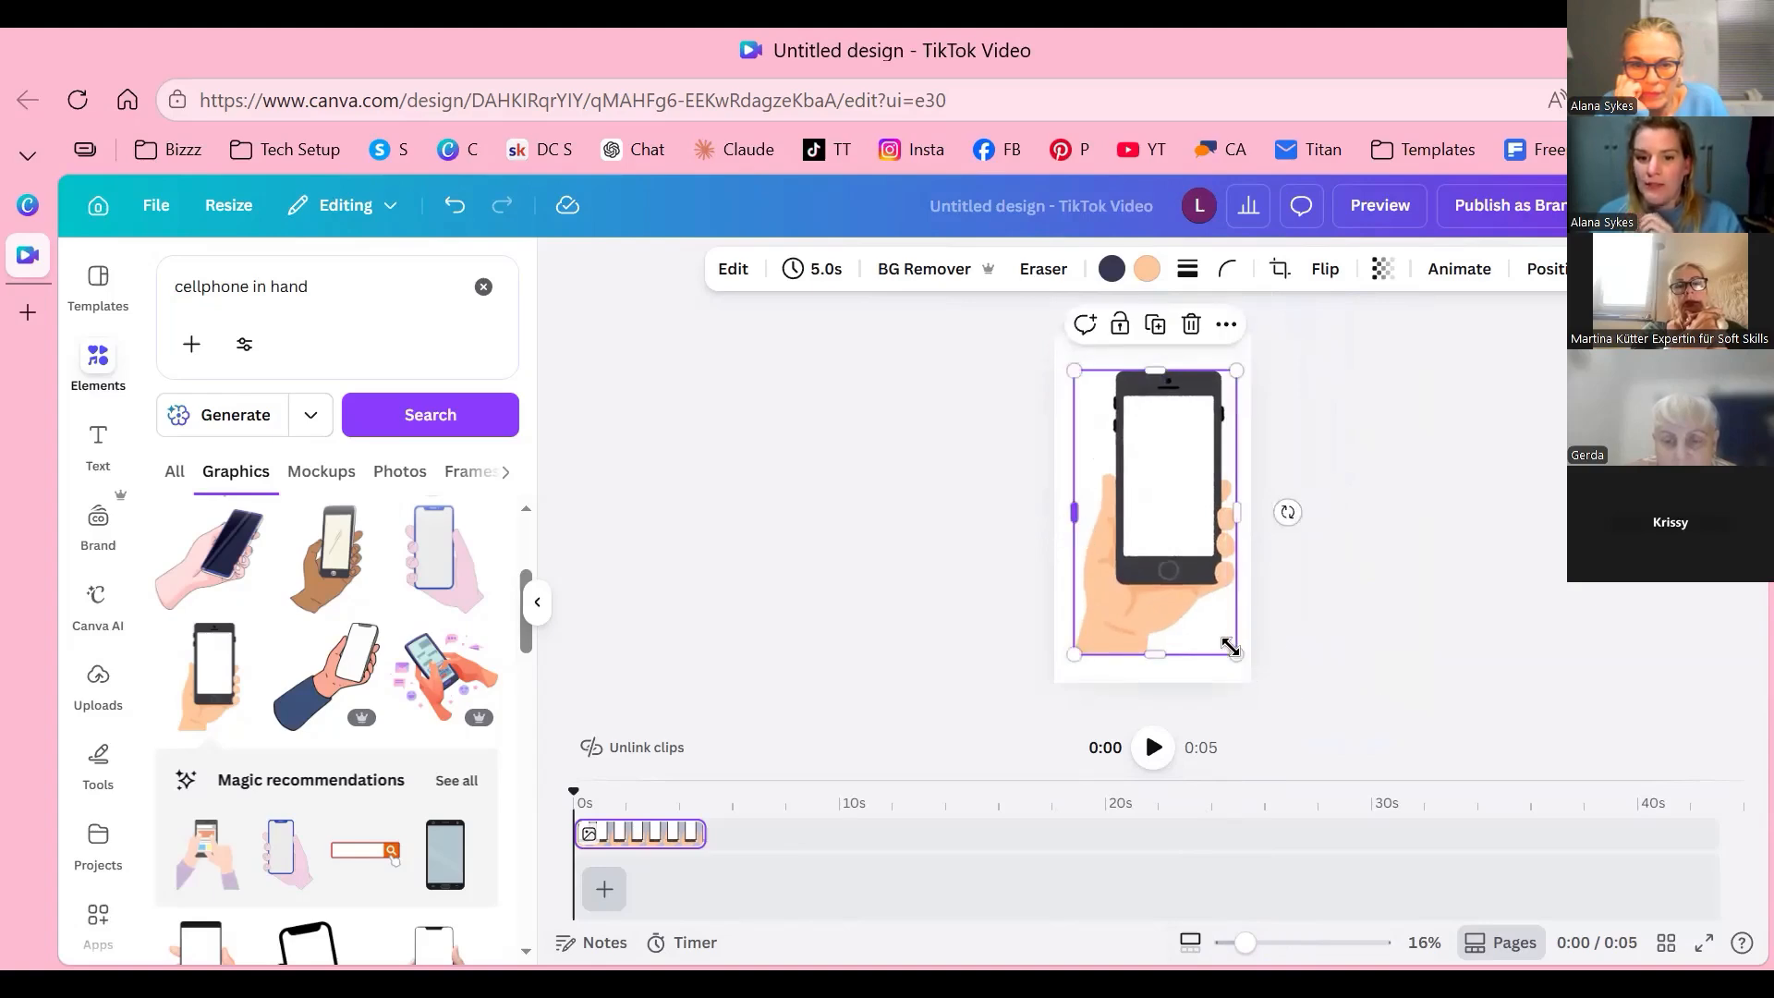
Step: Enlarge the phone-in-hand graphic to the full page width and position it so the wrist meets the page's lower edge
{"action": "left_click_drag", "start_coordinate": [1231, 646], "coordinate": [1251, 686]}
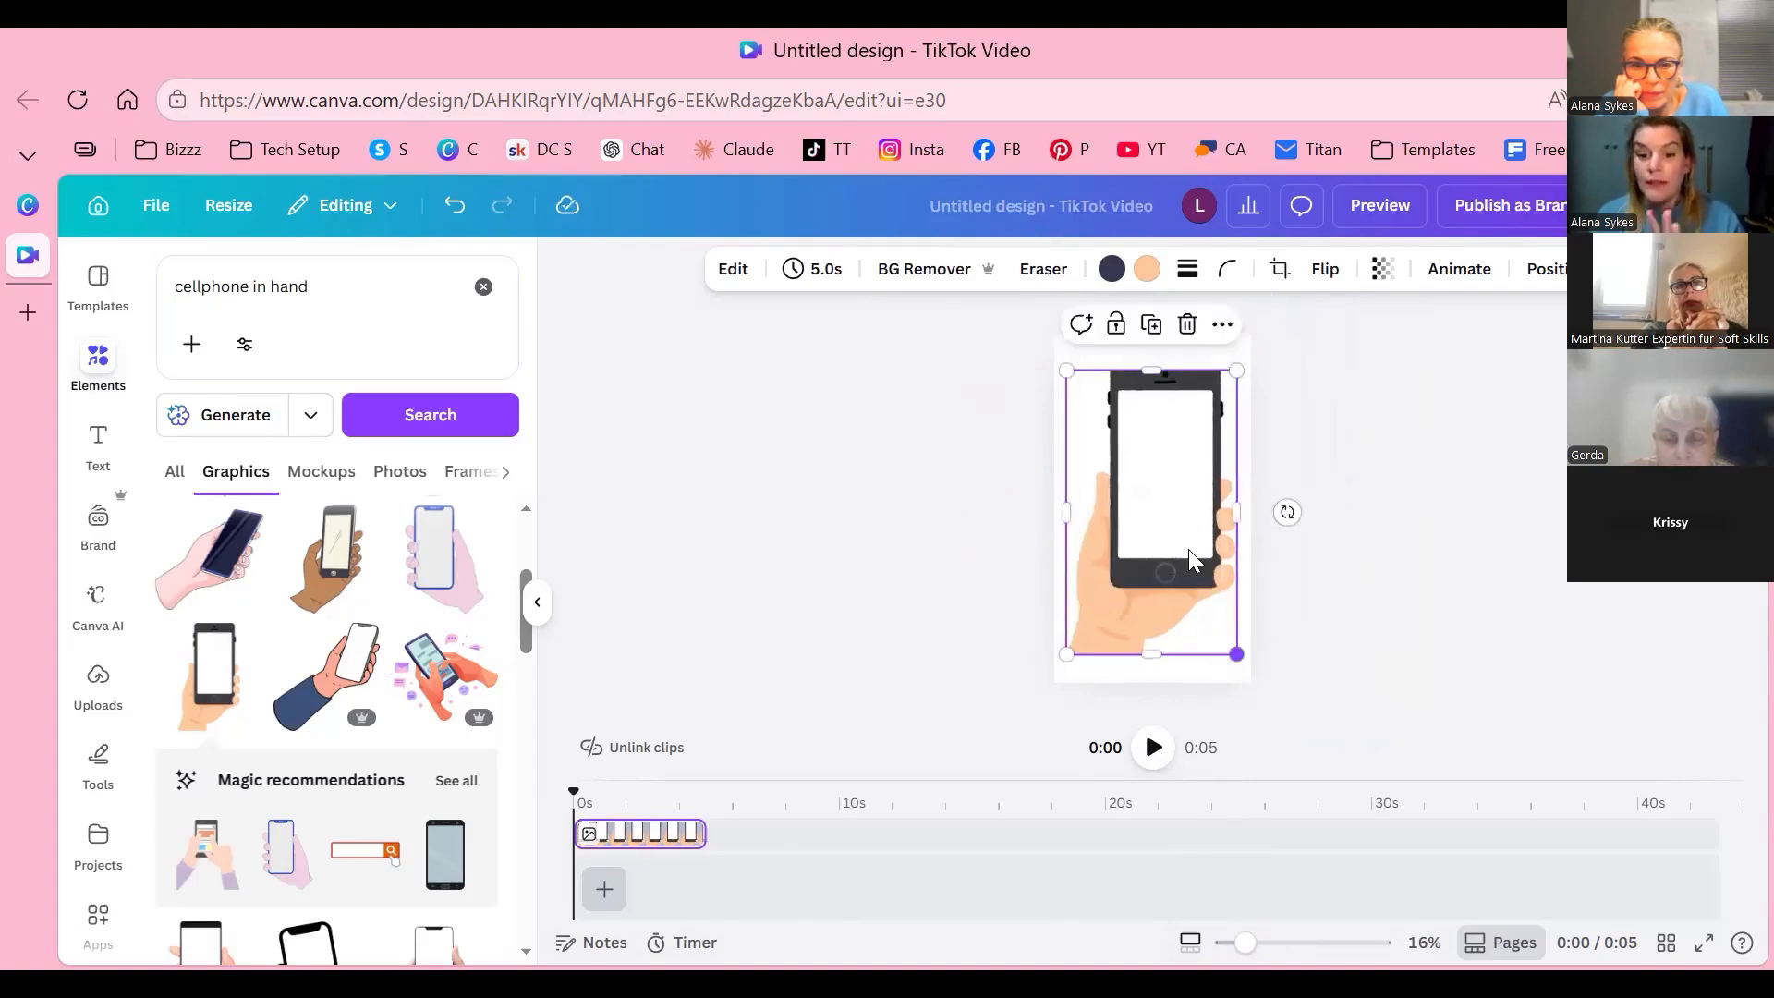
{"action": "left_click_drag", "start_coordinate": [1236, 654], "coordinate": [1259, 693]}
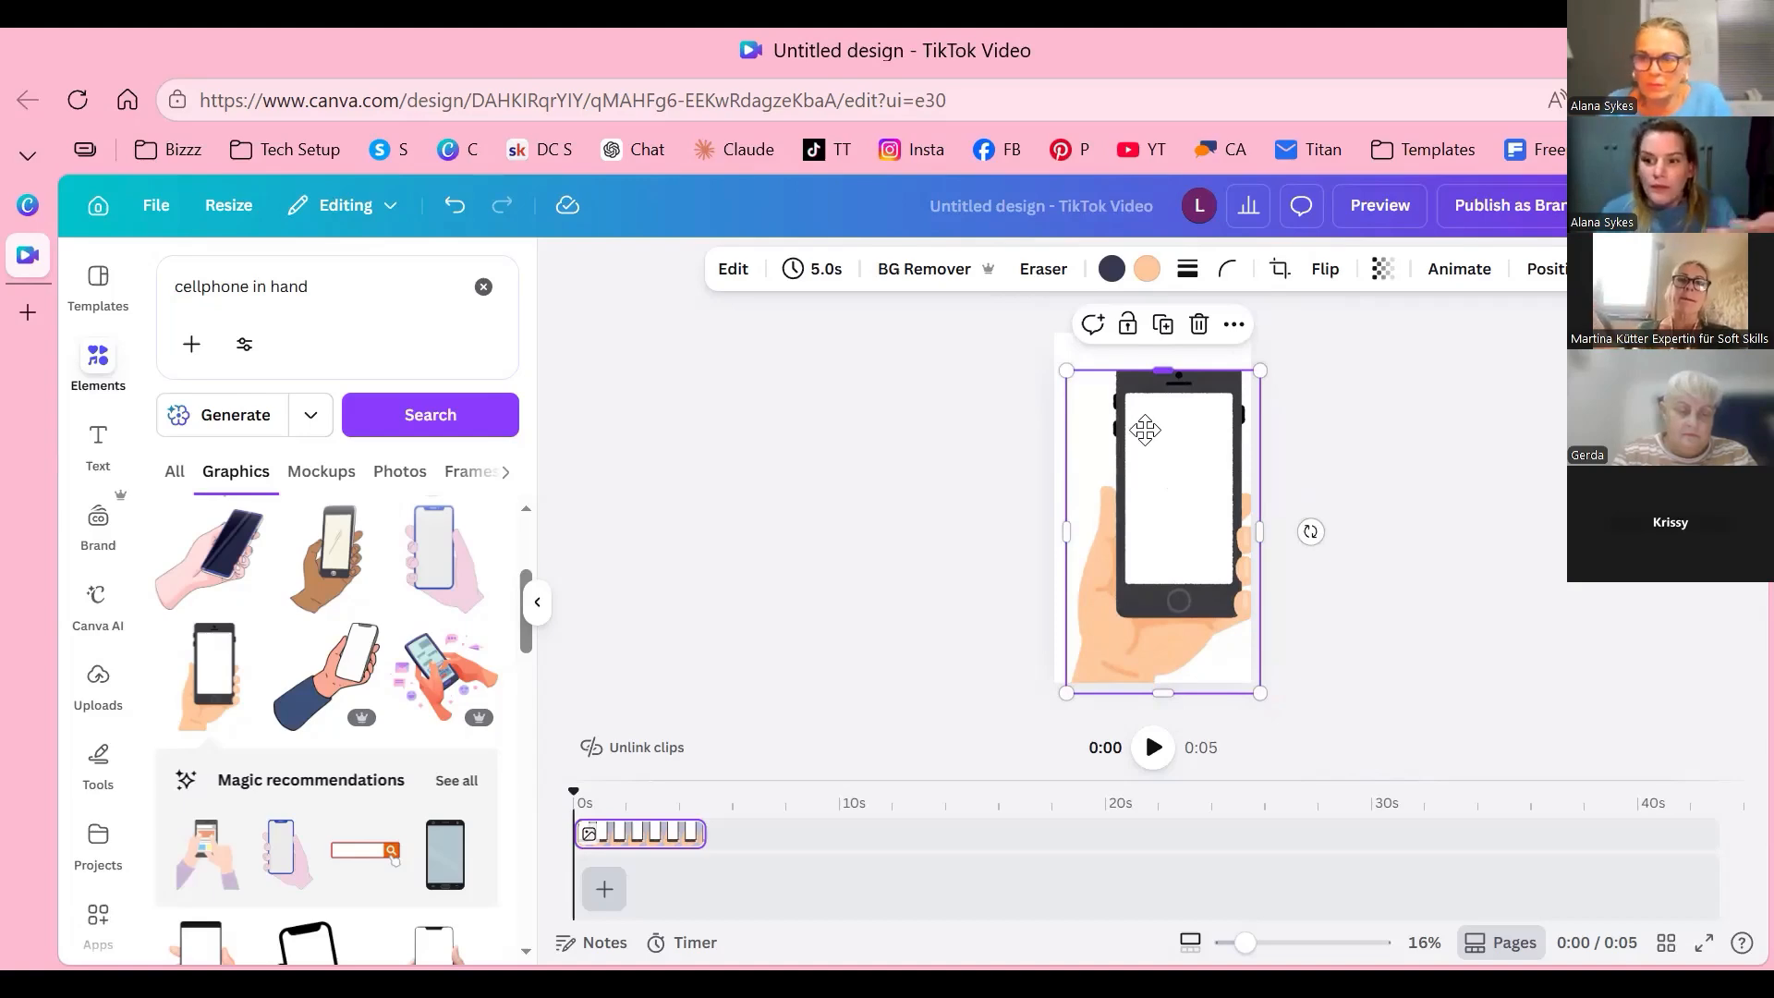
{"action": "left_click_drag", "start_coordinate": [1163, 371], "coordinate": [1162, 363]}
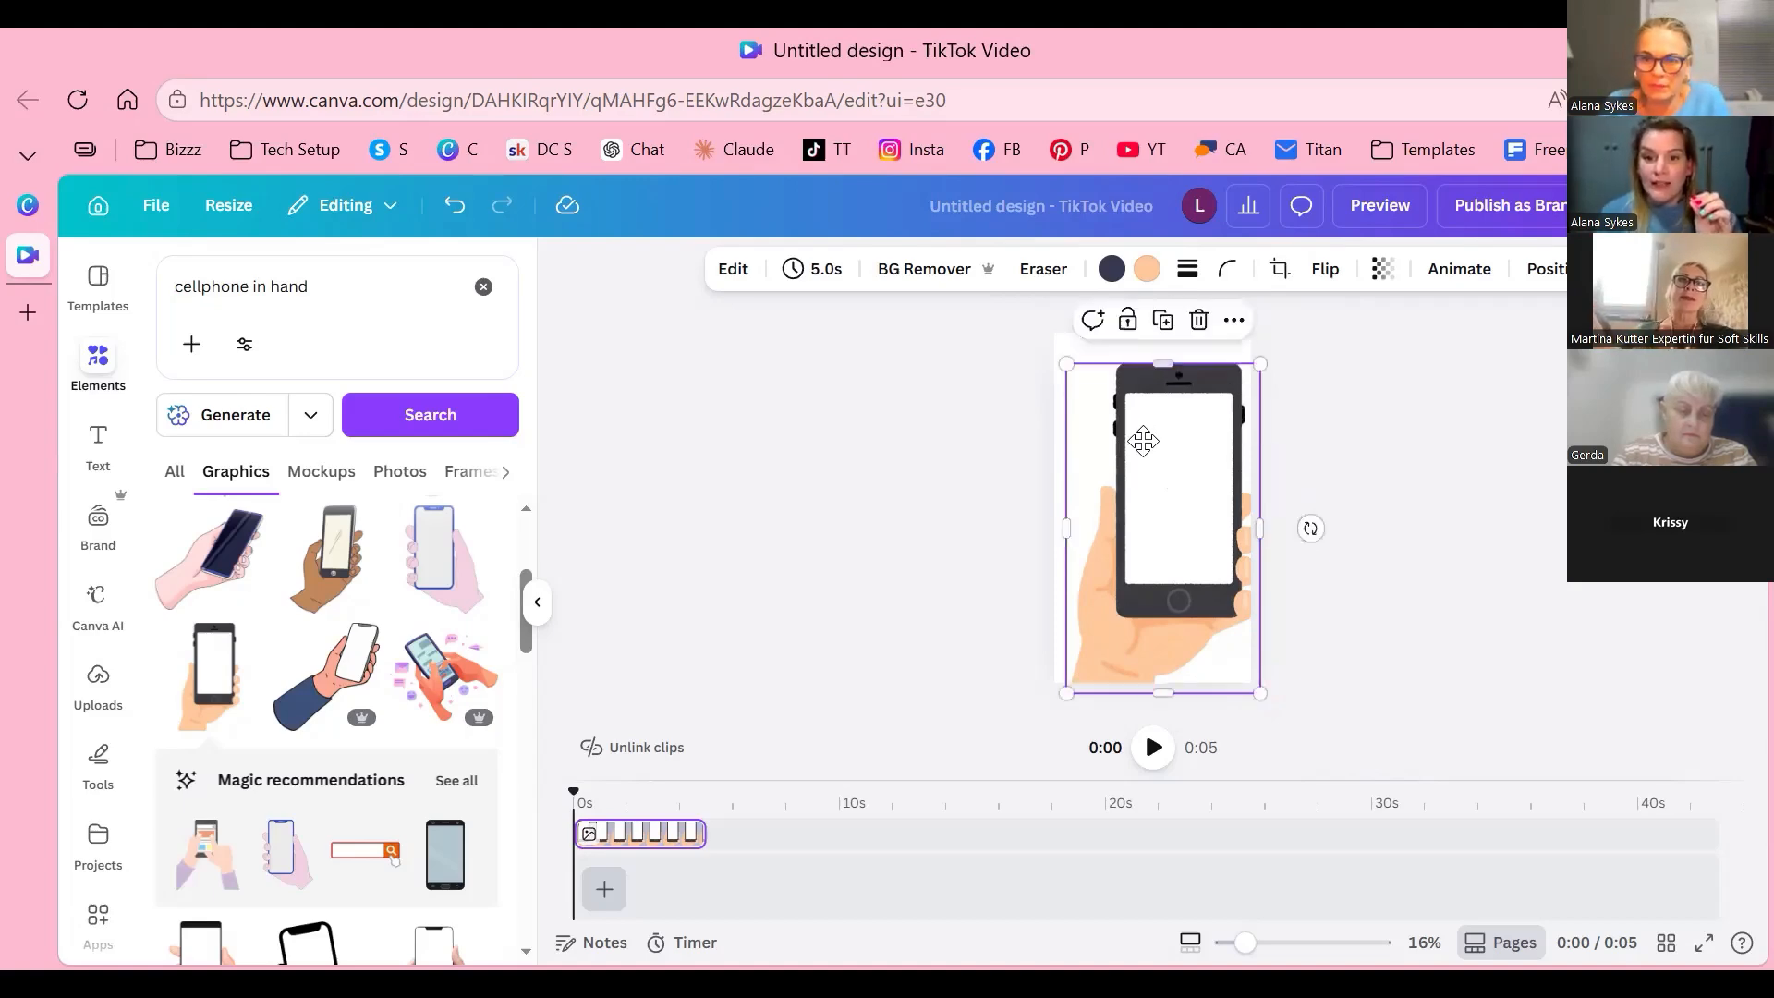
{"action": "left_click", "coordinate": [1353, 467]}
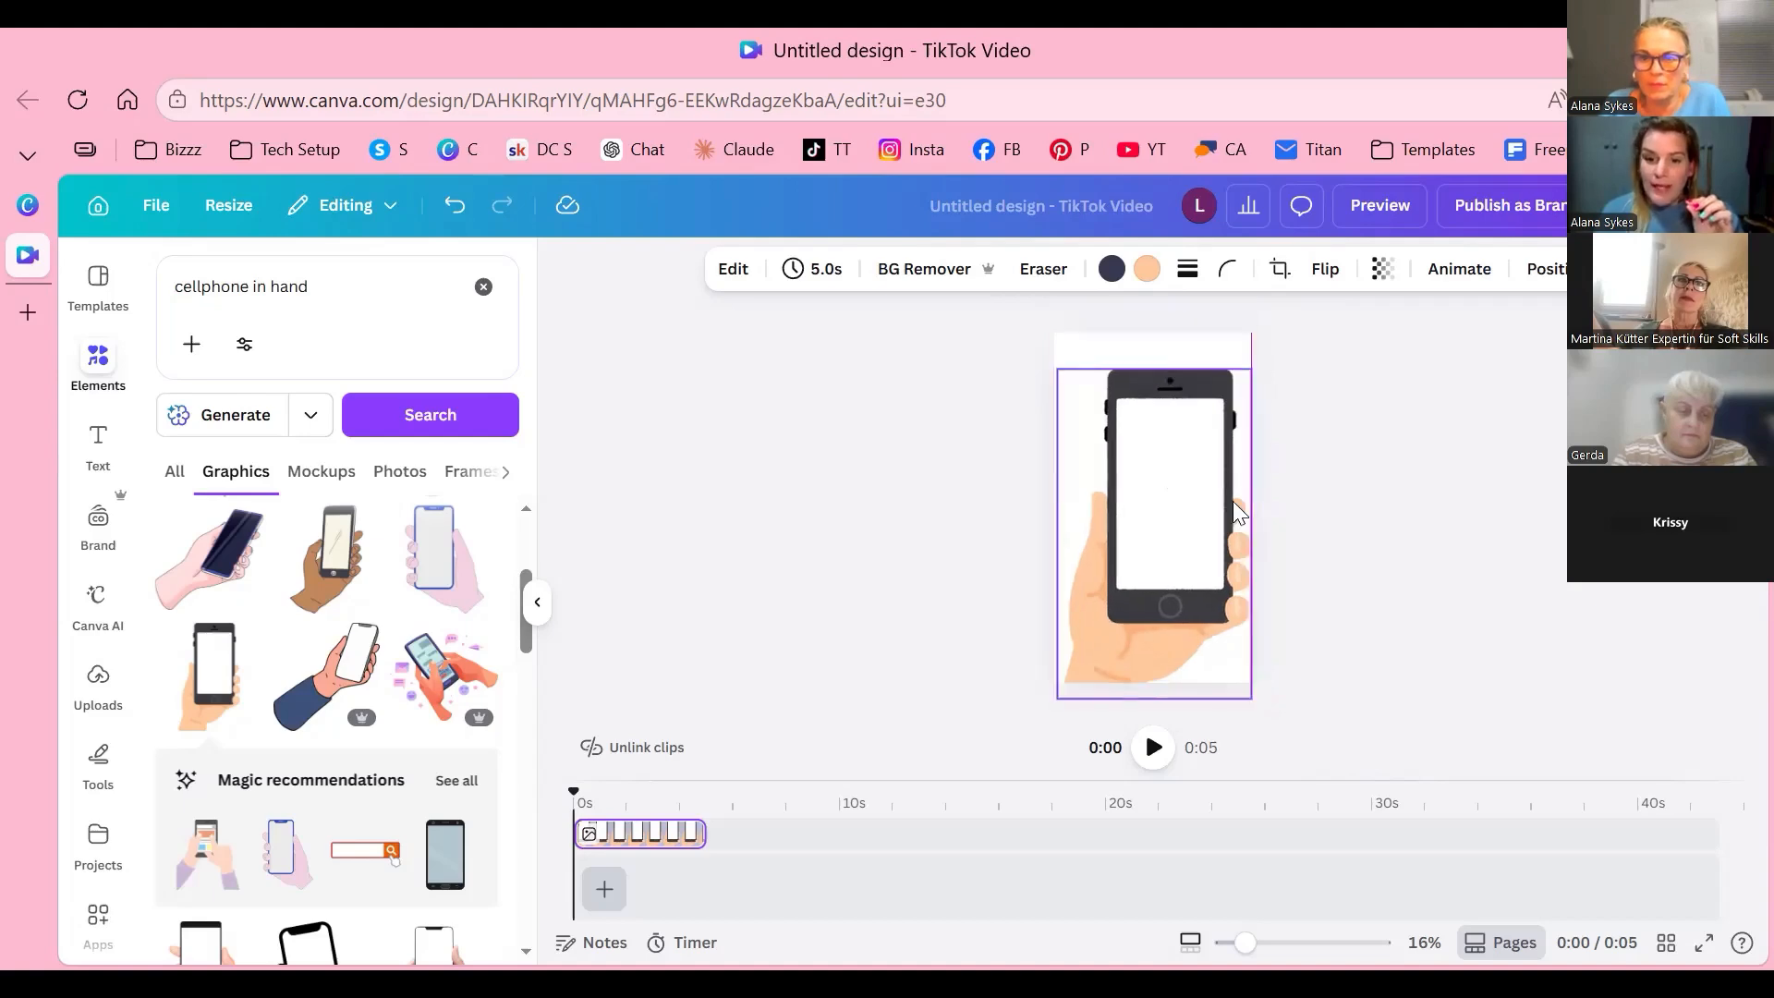
{"action": "left_click_drag", "start_coordinate": [1232, 501], "coordinate": [1225, 504]}
{"action": "left_click", "coordinate": [1297, 517]}
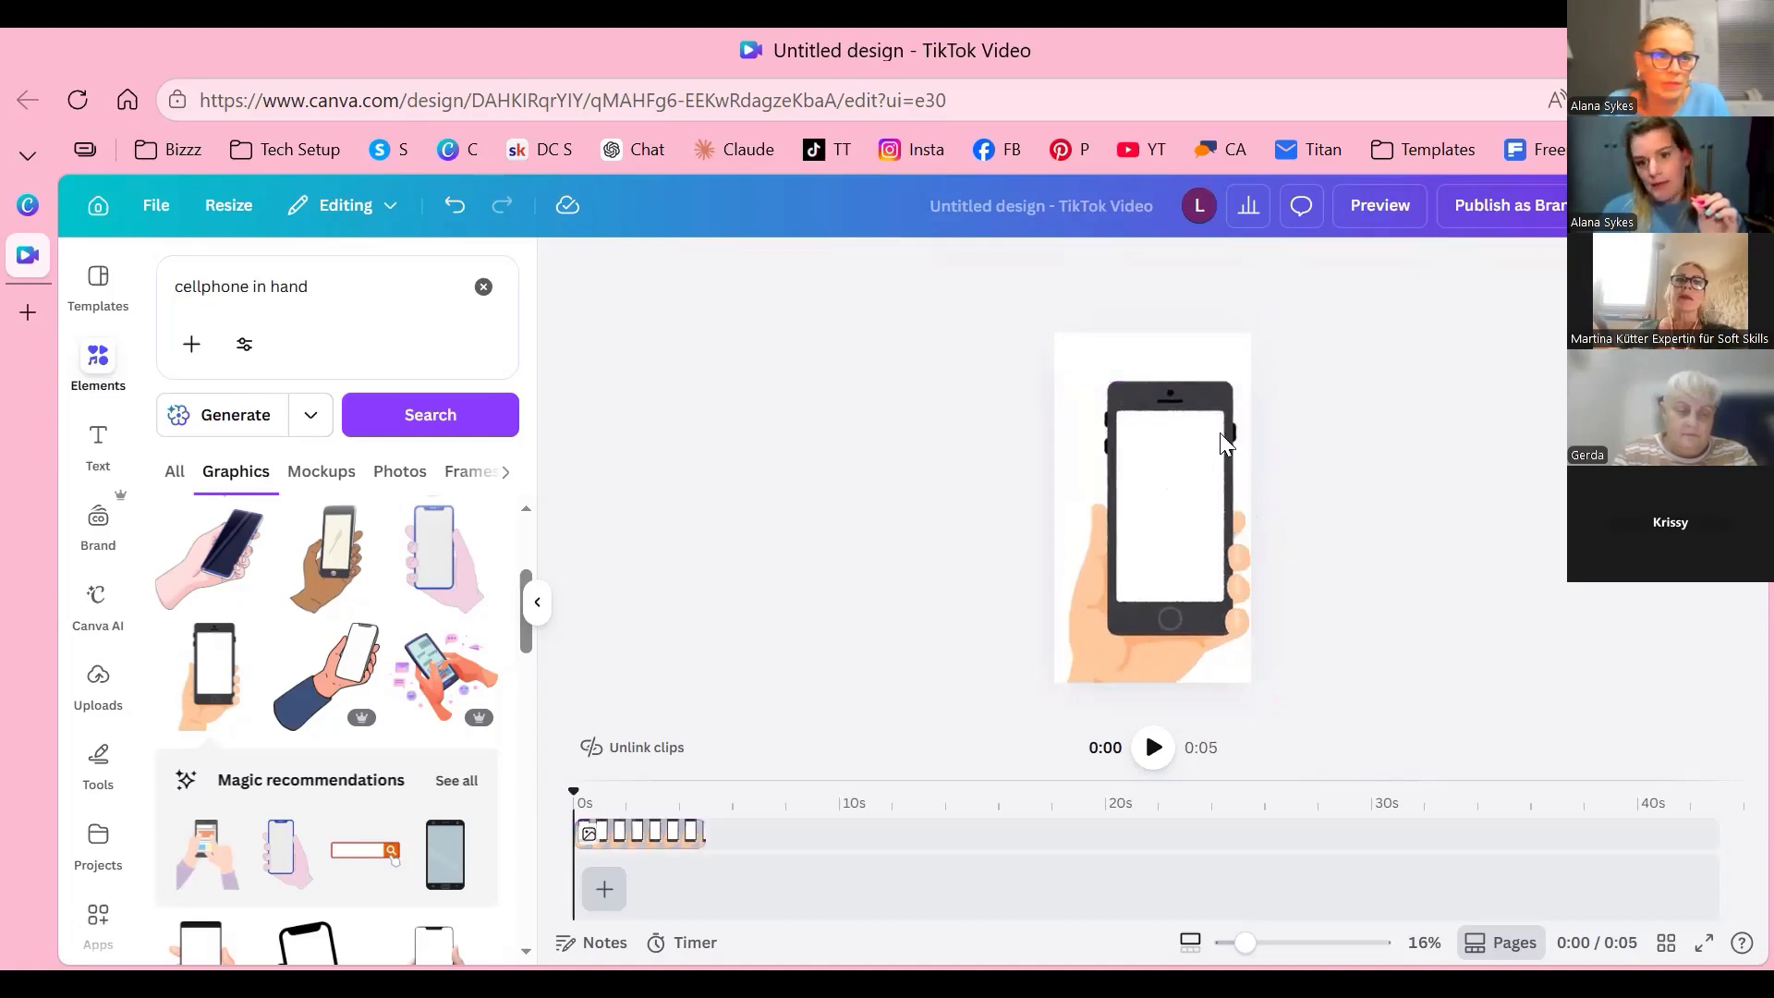
{"action": "left_click", "coordinate": [1144, 359]}
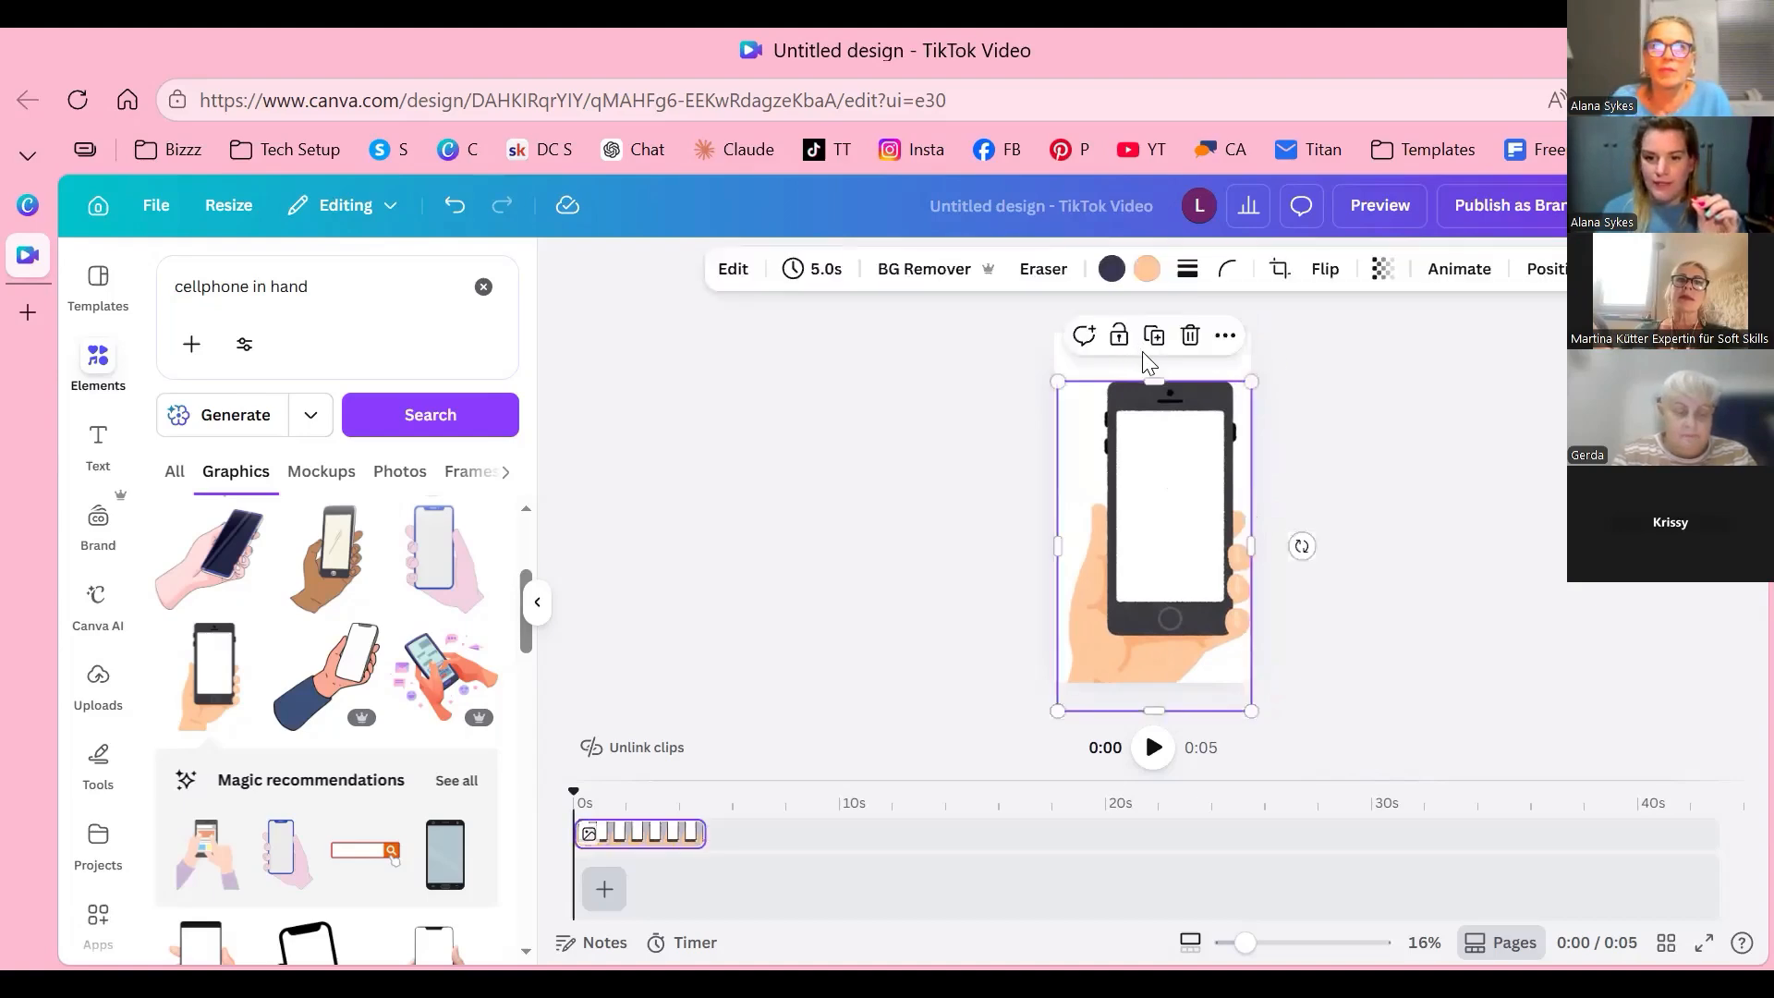
{"action": "left_click", "coordinate": [1308, 487]}
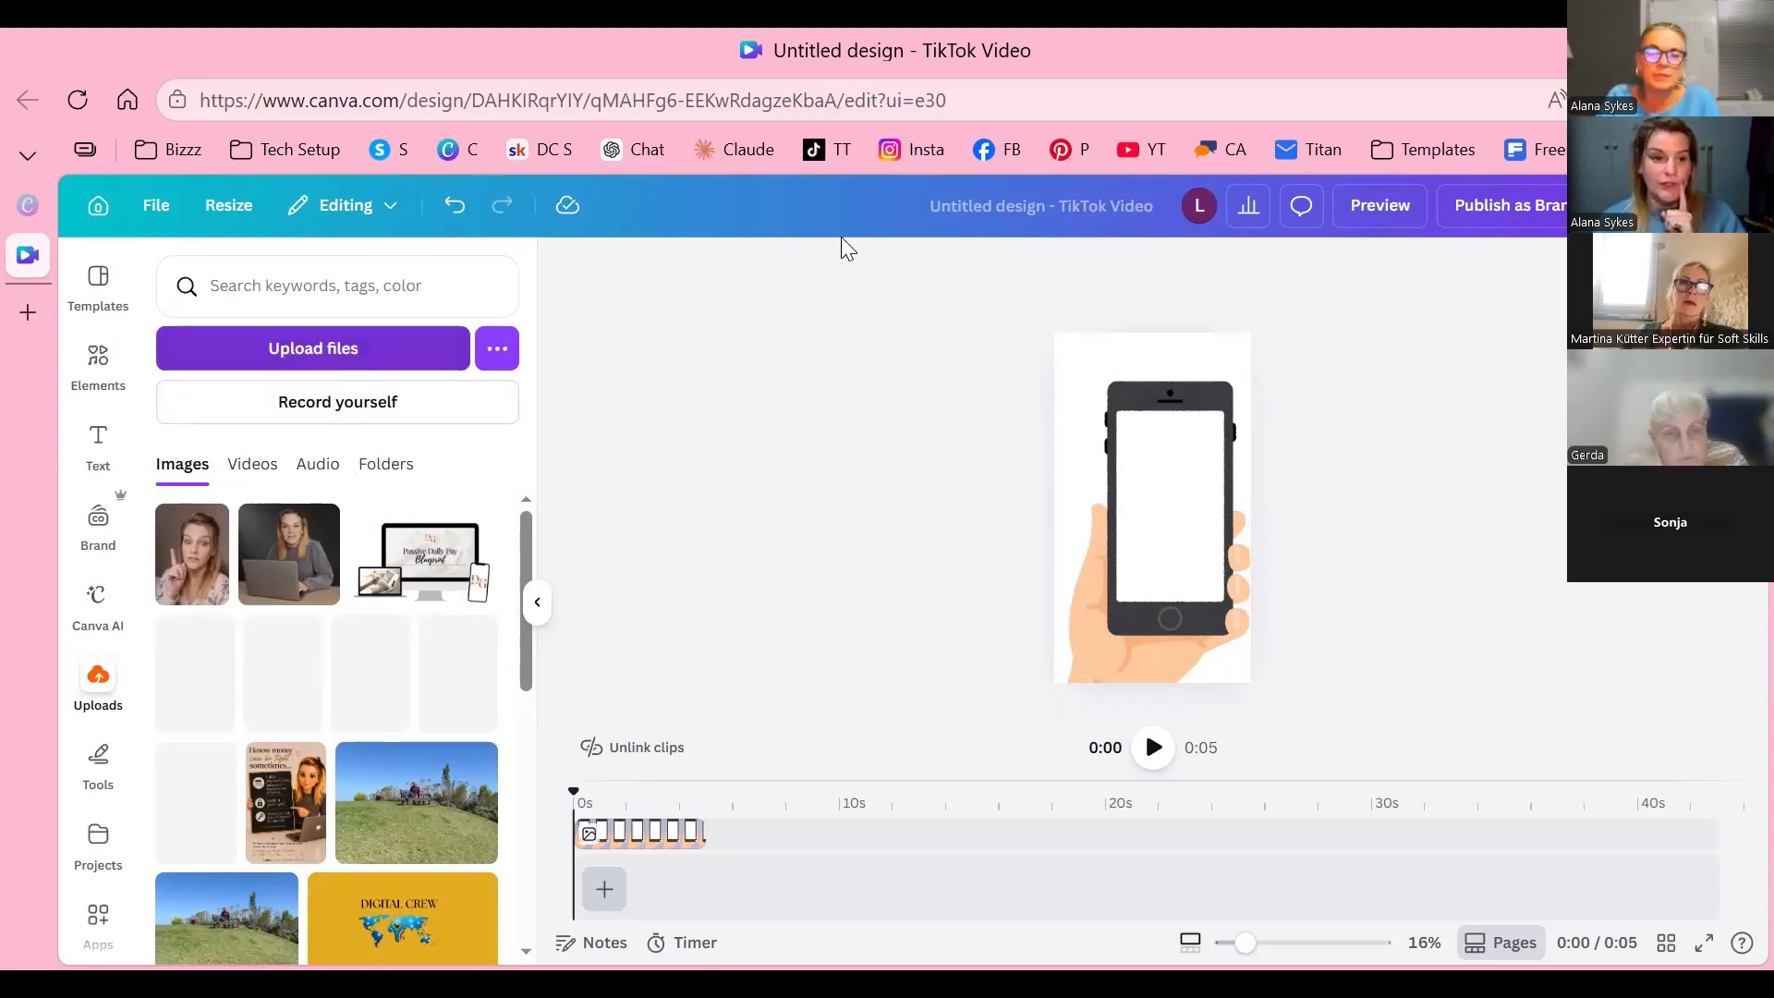
Step: Browse the computer's Documents, Downloads, Desktop and 3D Objects folders for files to upload, and close the file window without choosing one
{"action": "left_click", "coordinate": [123, 461]}
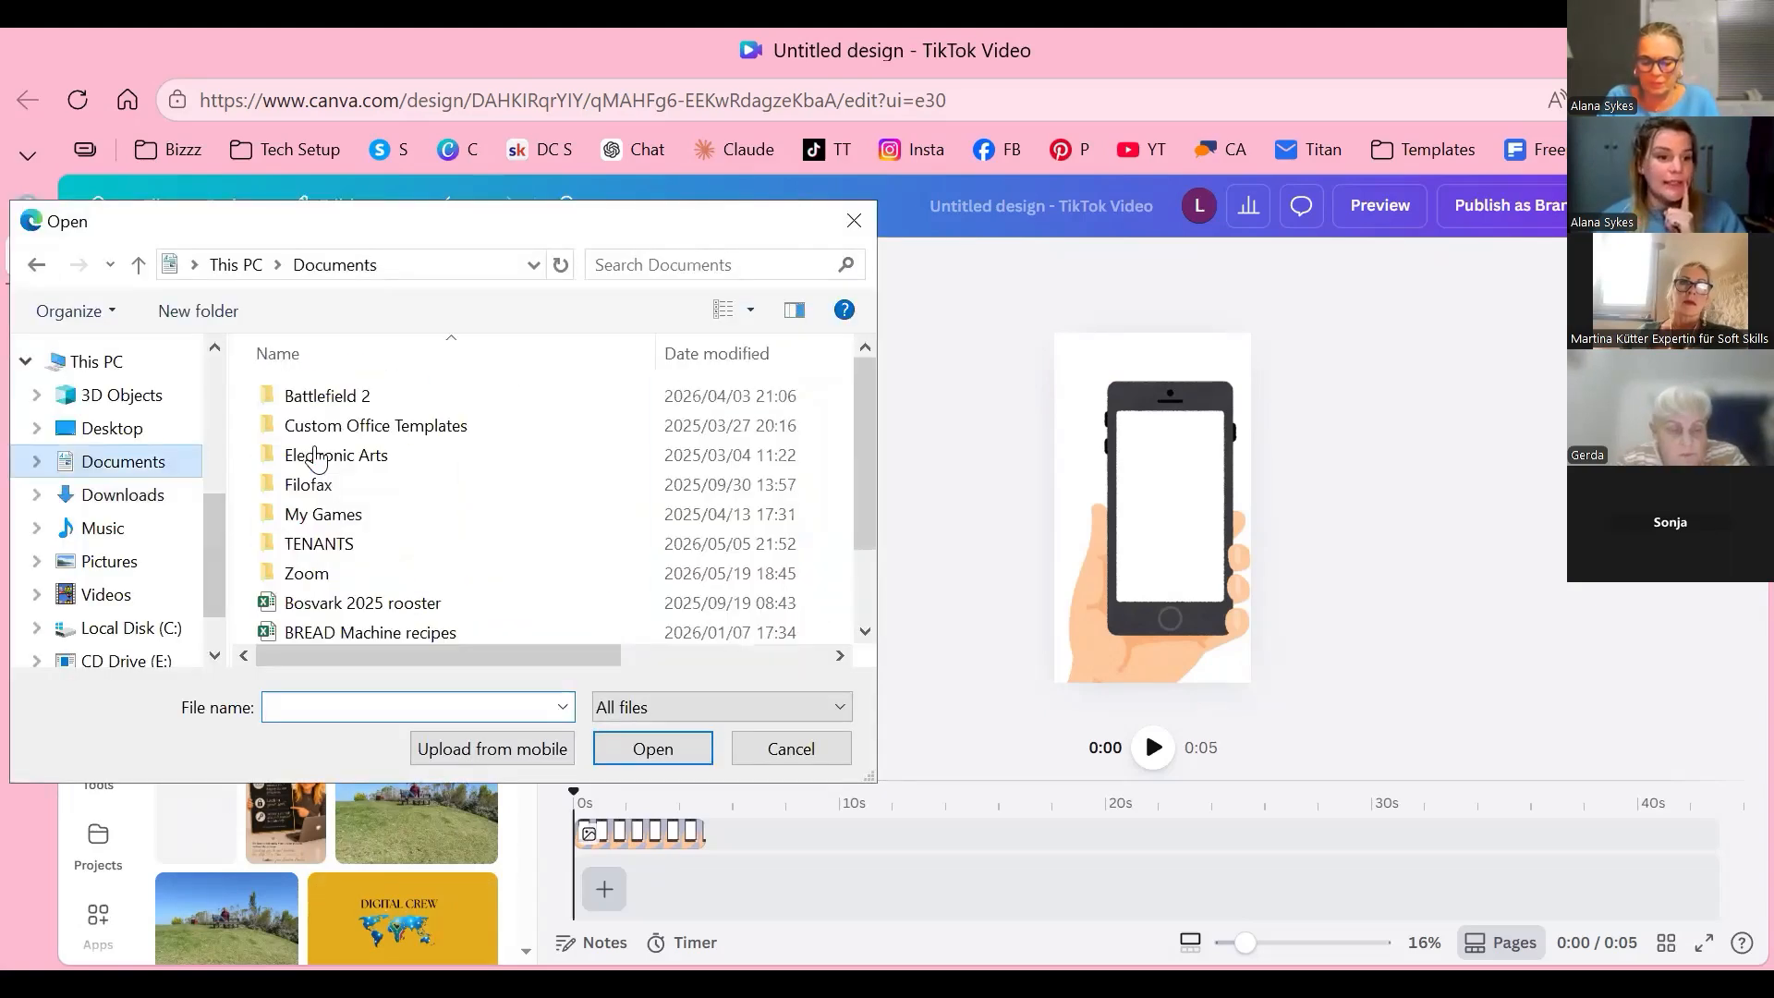
{"action": "left_click", "coordinate": [123, 494]}
{"action": "left_click", "coordinate": [112, 428]}
{"action": "left_click", "coordinate": [121, 395]}
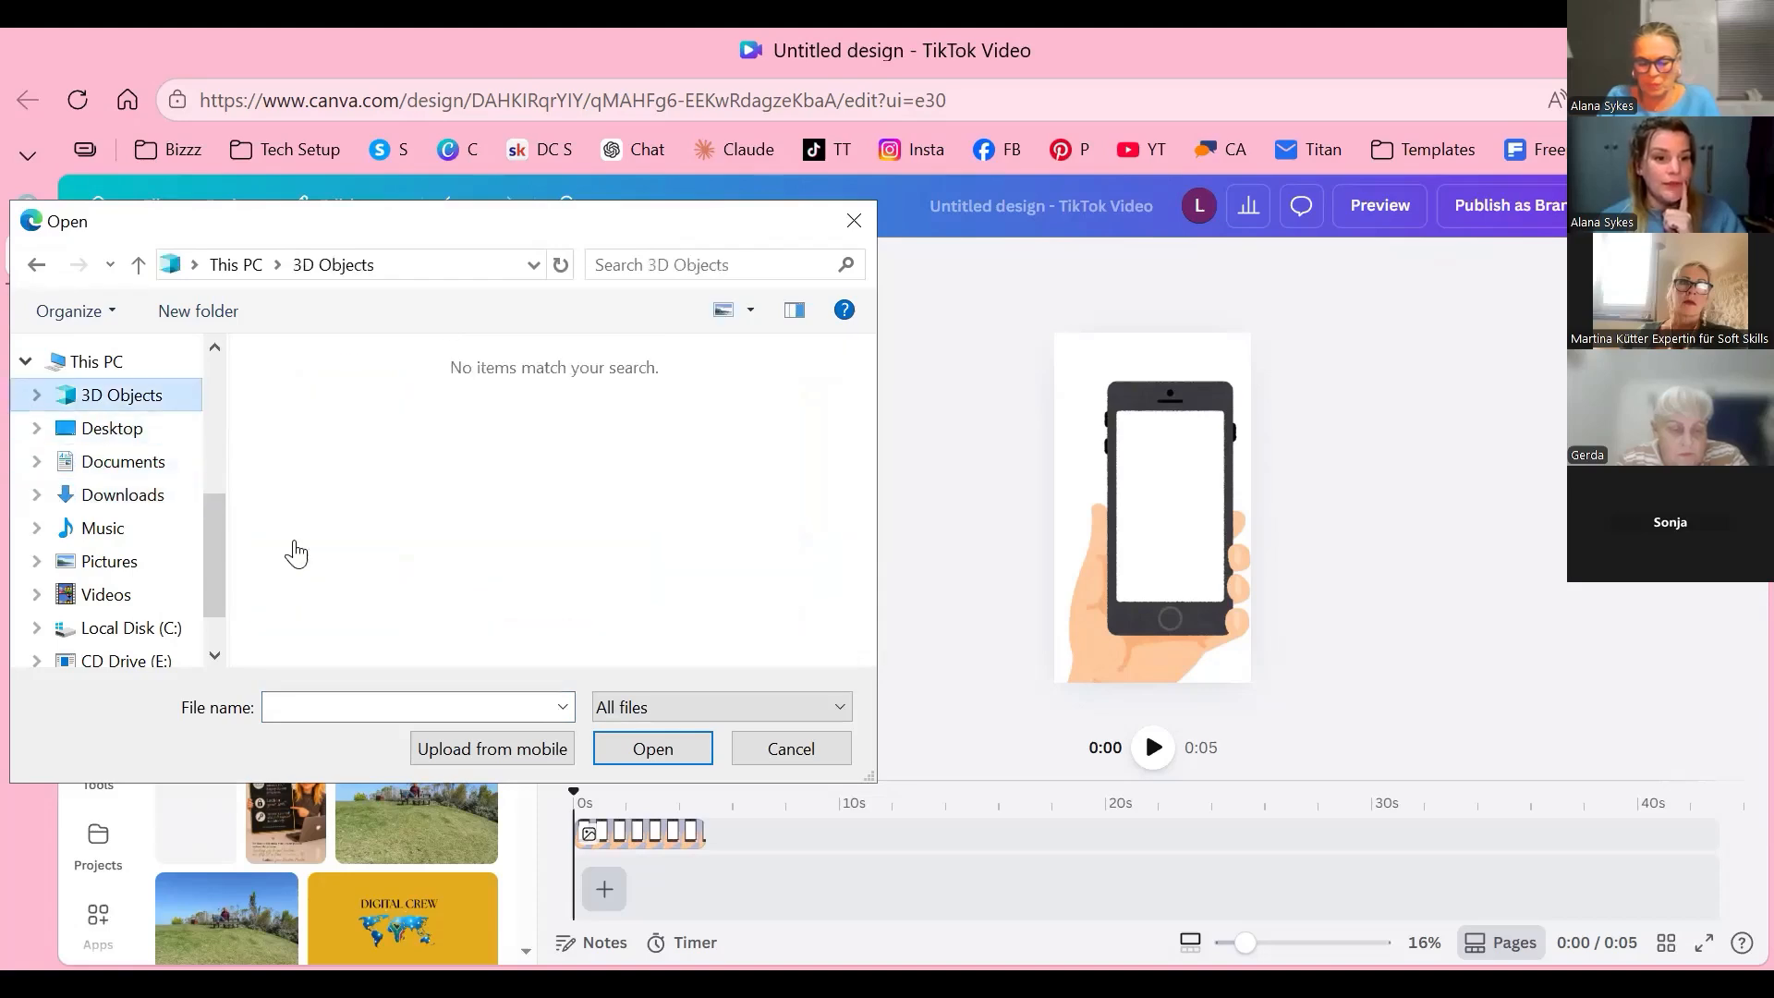
{"action": "left_click", "coordinate": [96, 362]}
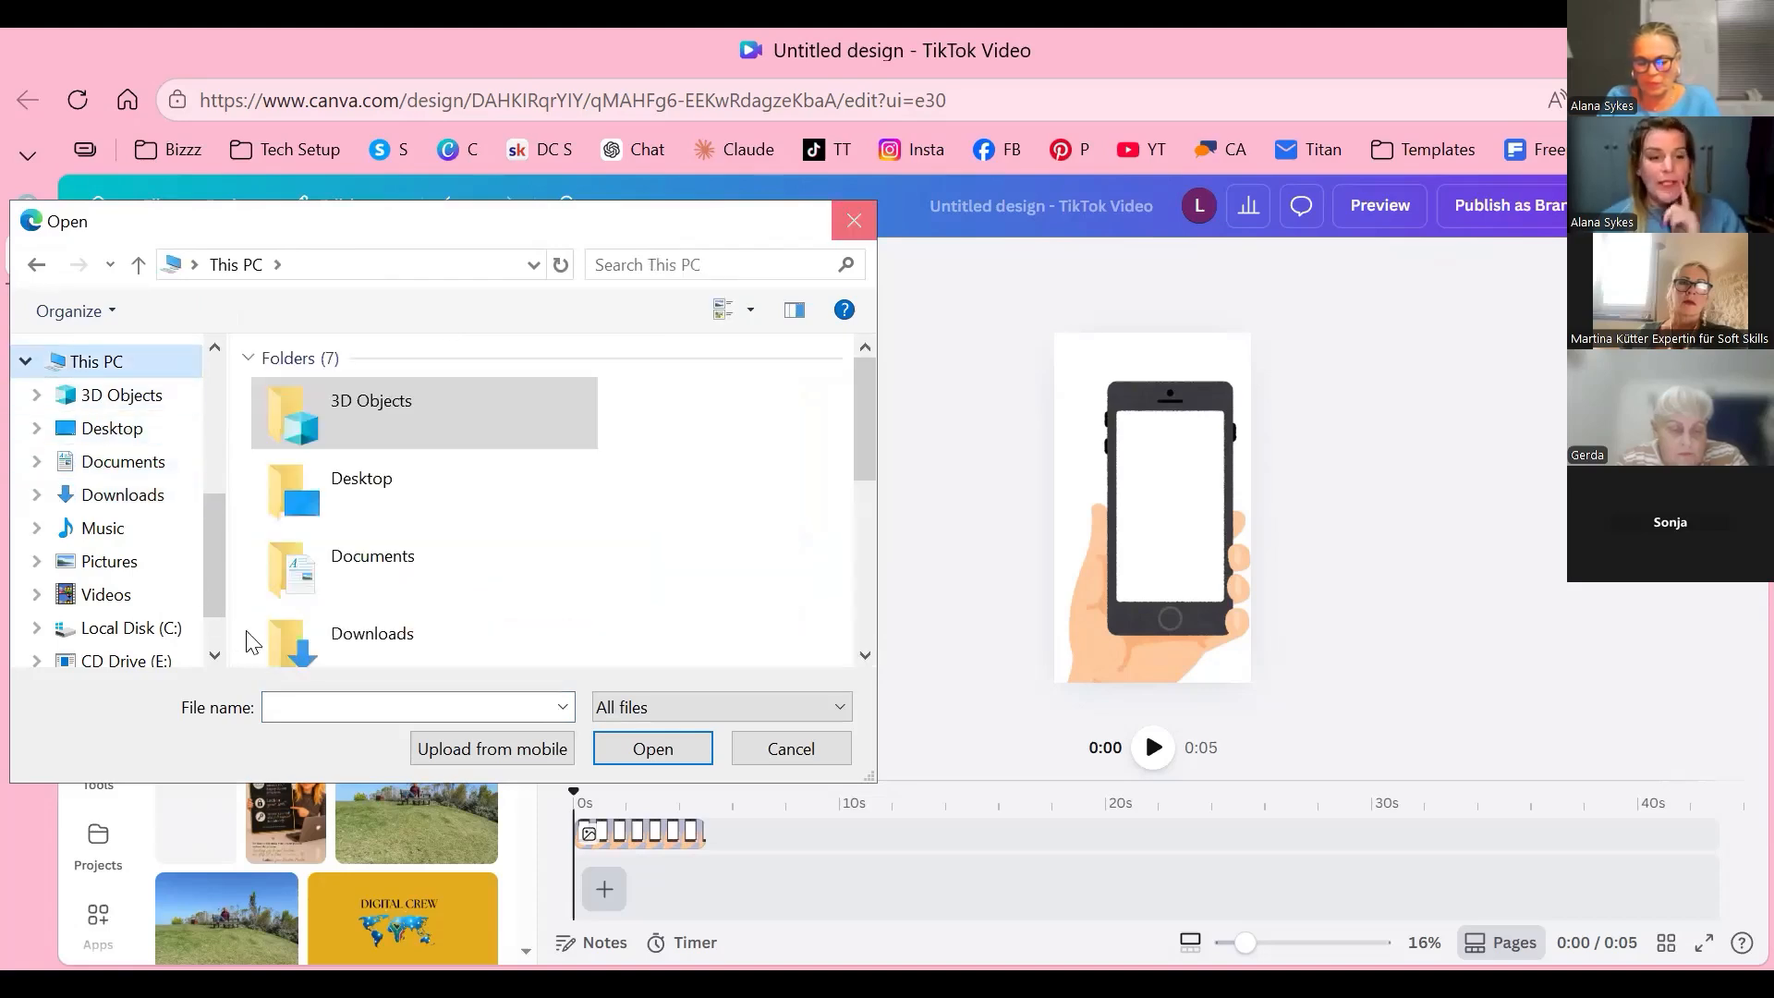
{"action": "left_click", "coordinate": [853, 221]}
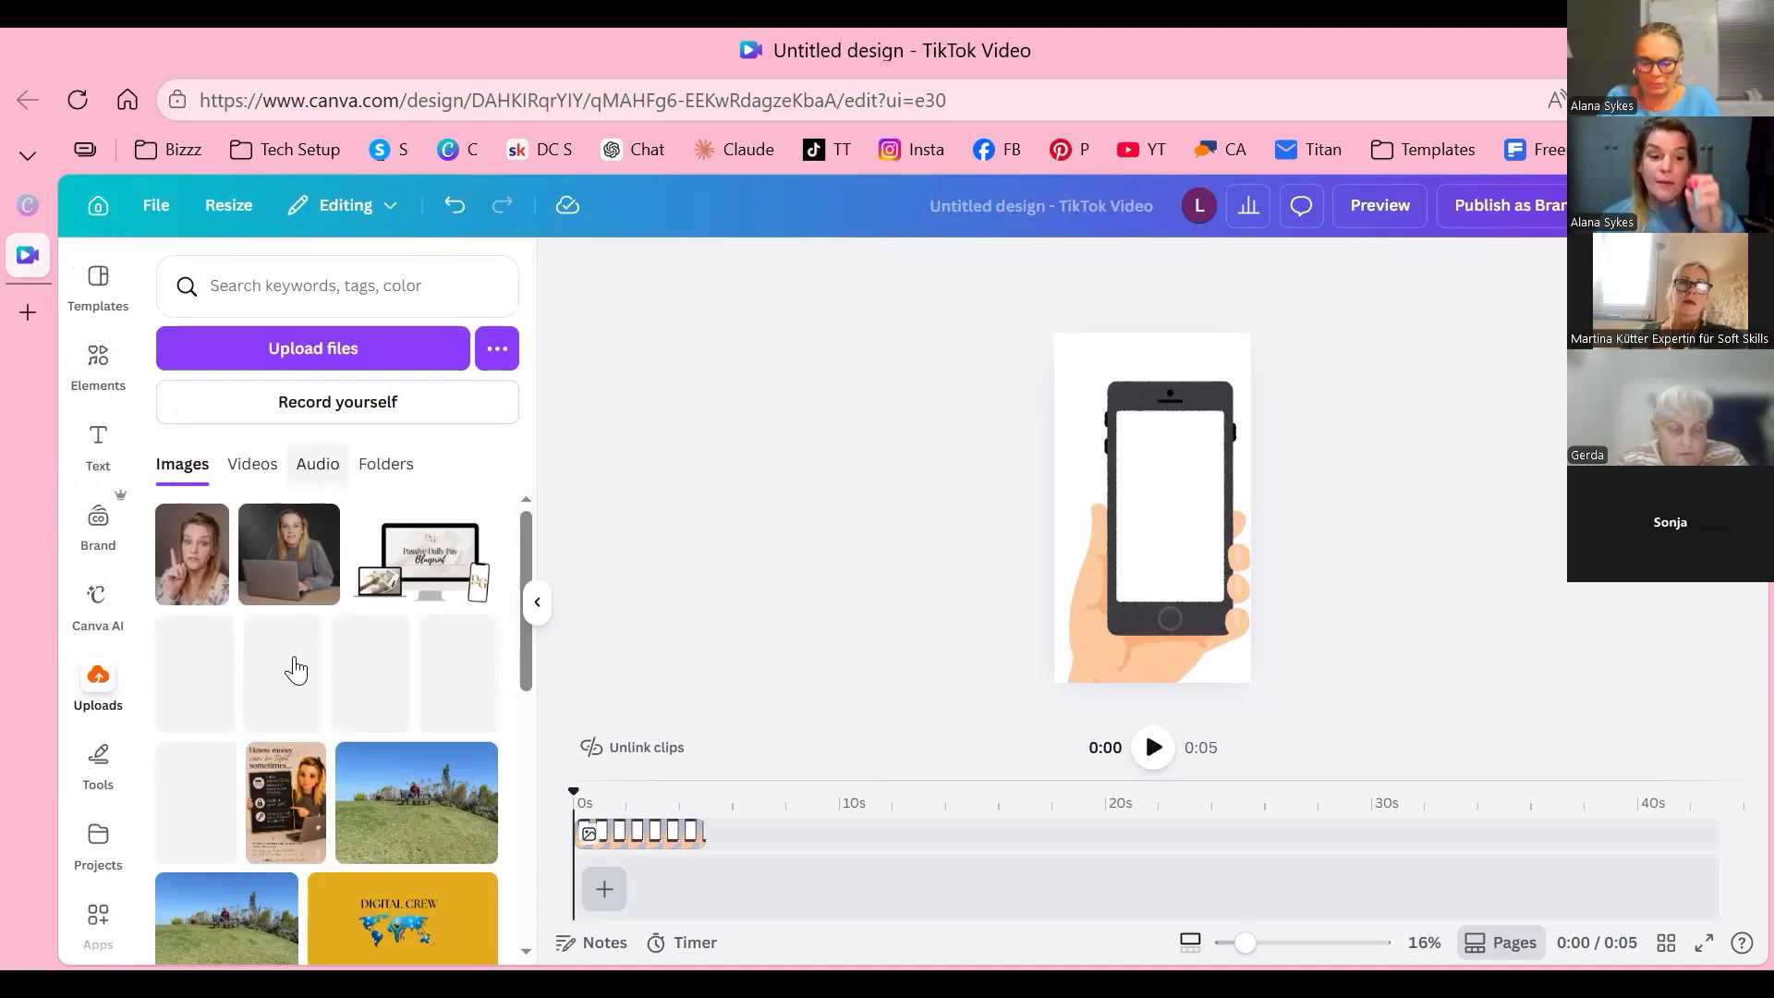
Step: Look through the uploaded images and add the Digital Crew world-map image as the page background
{"action": "scroll", "coordinate": [299, 707], "scroll_direction": "down", "scroll_amount": 10}
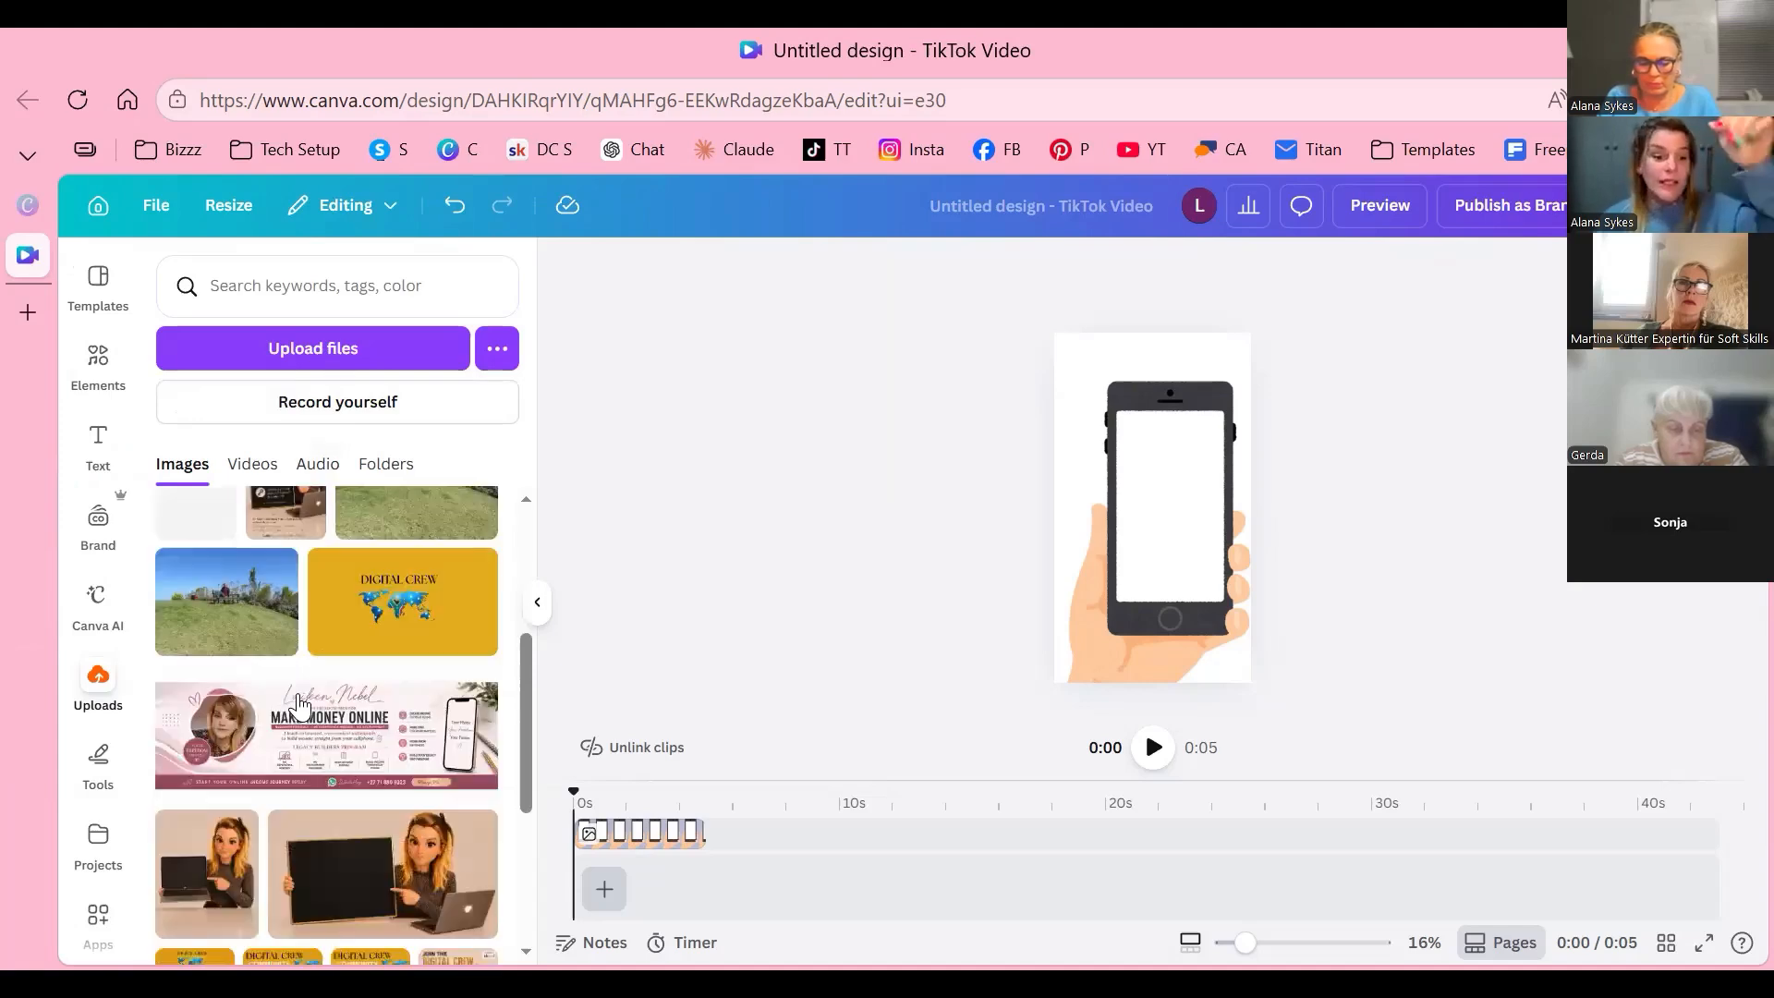
{"action": "scroll", "coordinate": [301, 707], "scroll_direction": "up", "scroll_amount": 10}
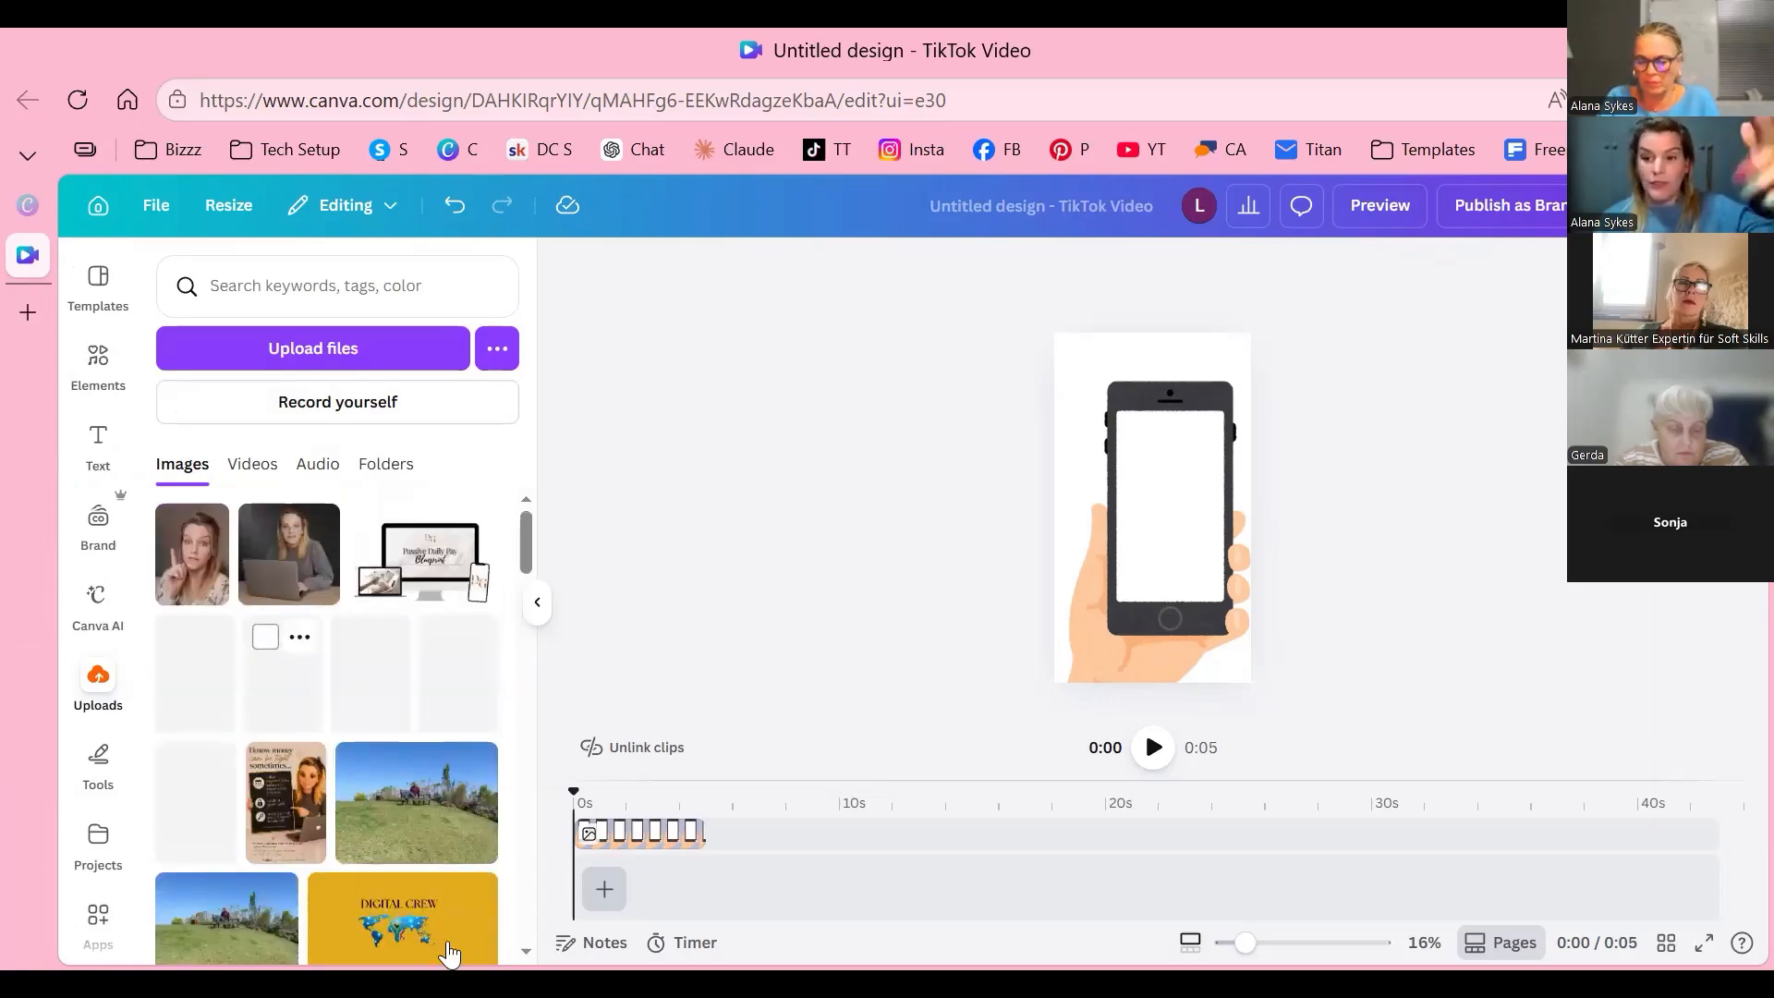
{"action": "scroll", "coordinate": [416, 935], "scroll_direction": "down", "scroll_amount": 10}
{"action": "scroll", "coordinate": [413, 933], "scroll_direction": "down", "scroll_amount": 2}
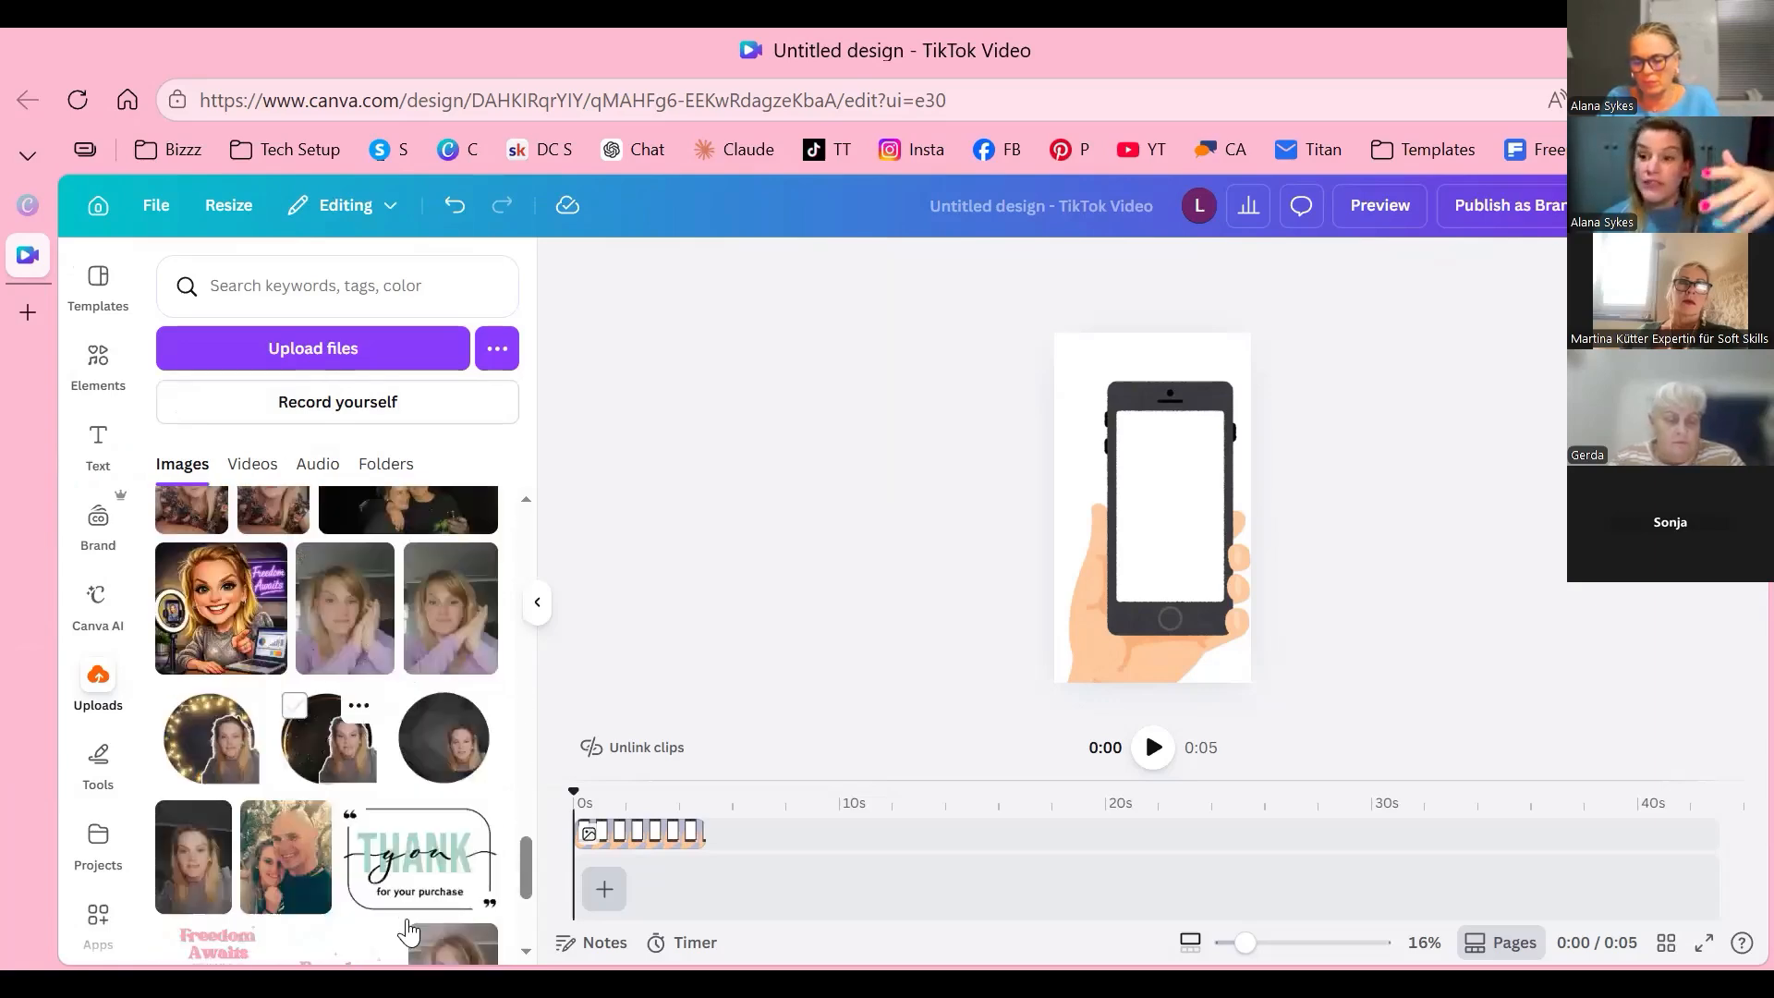
{"action": "scroll", "coordinate": [407, 928], "scroll_direction": "up", "scroll_amount": 15}
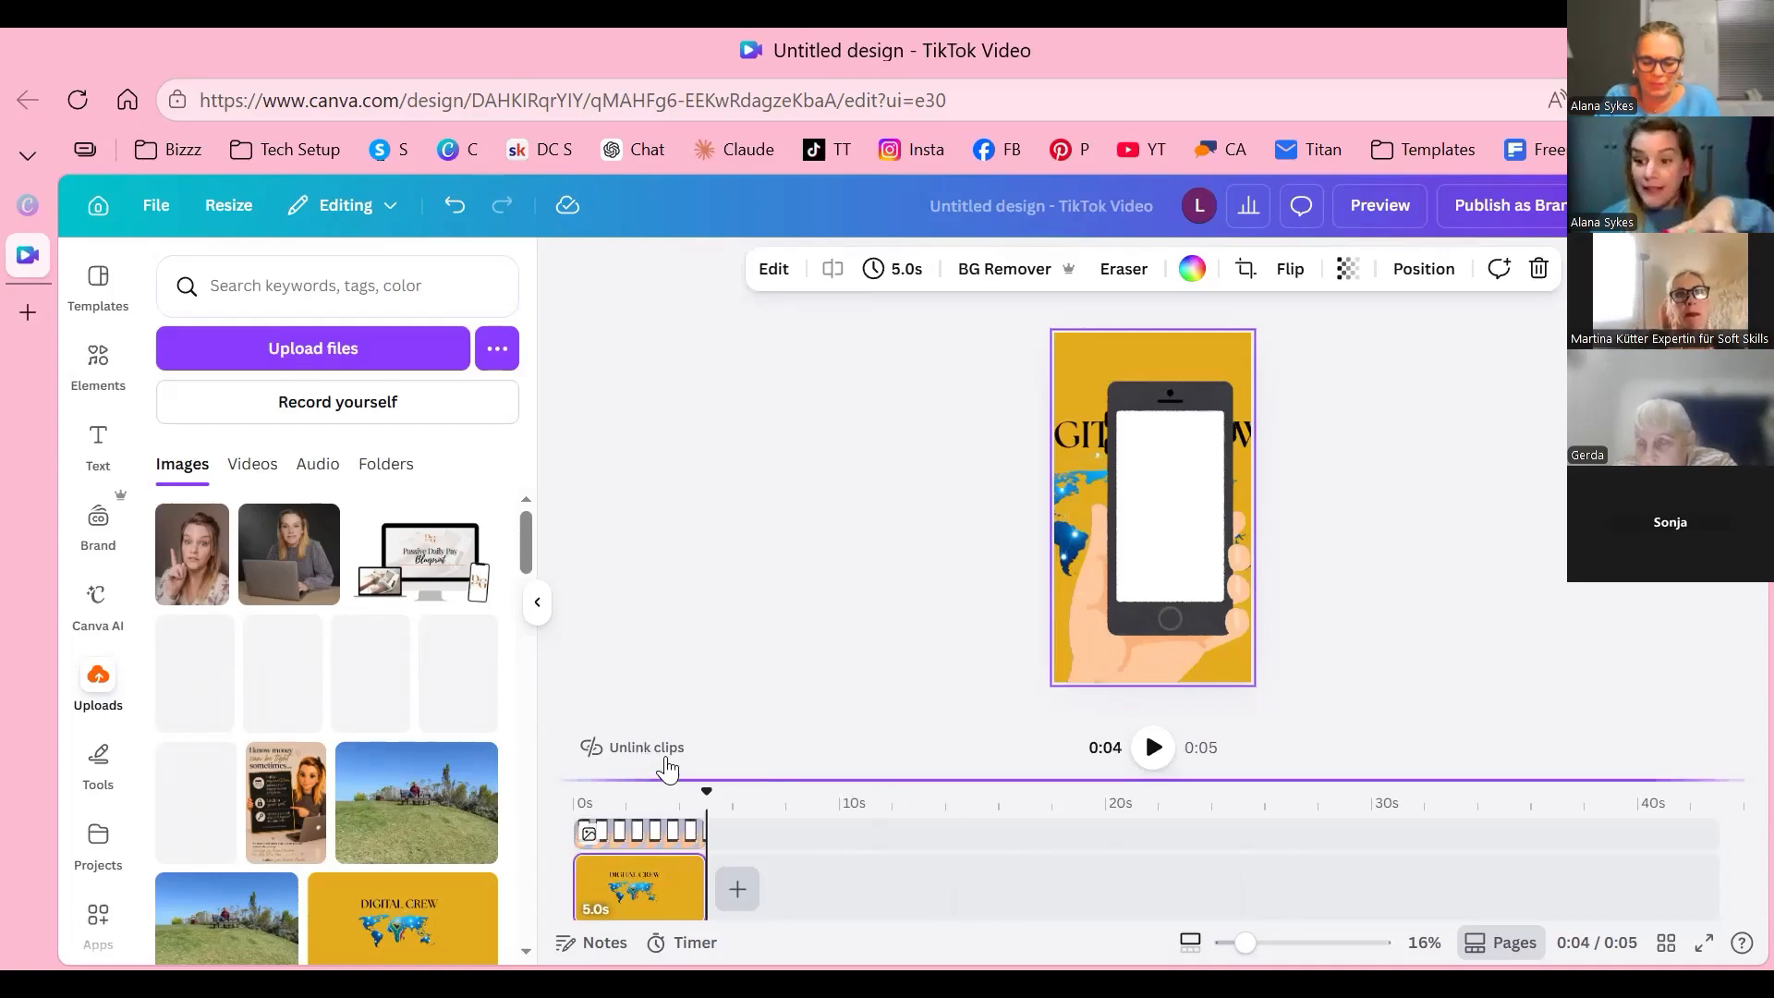
Step: Make the timeline area taller, detach the Digital Crew image from the background and move it to the top of the page
{"action": "scroll", "coordinate": [655, 759], "scroll_direction": "down", "scroll_amount": 2}
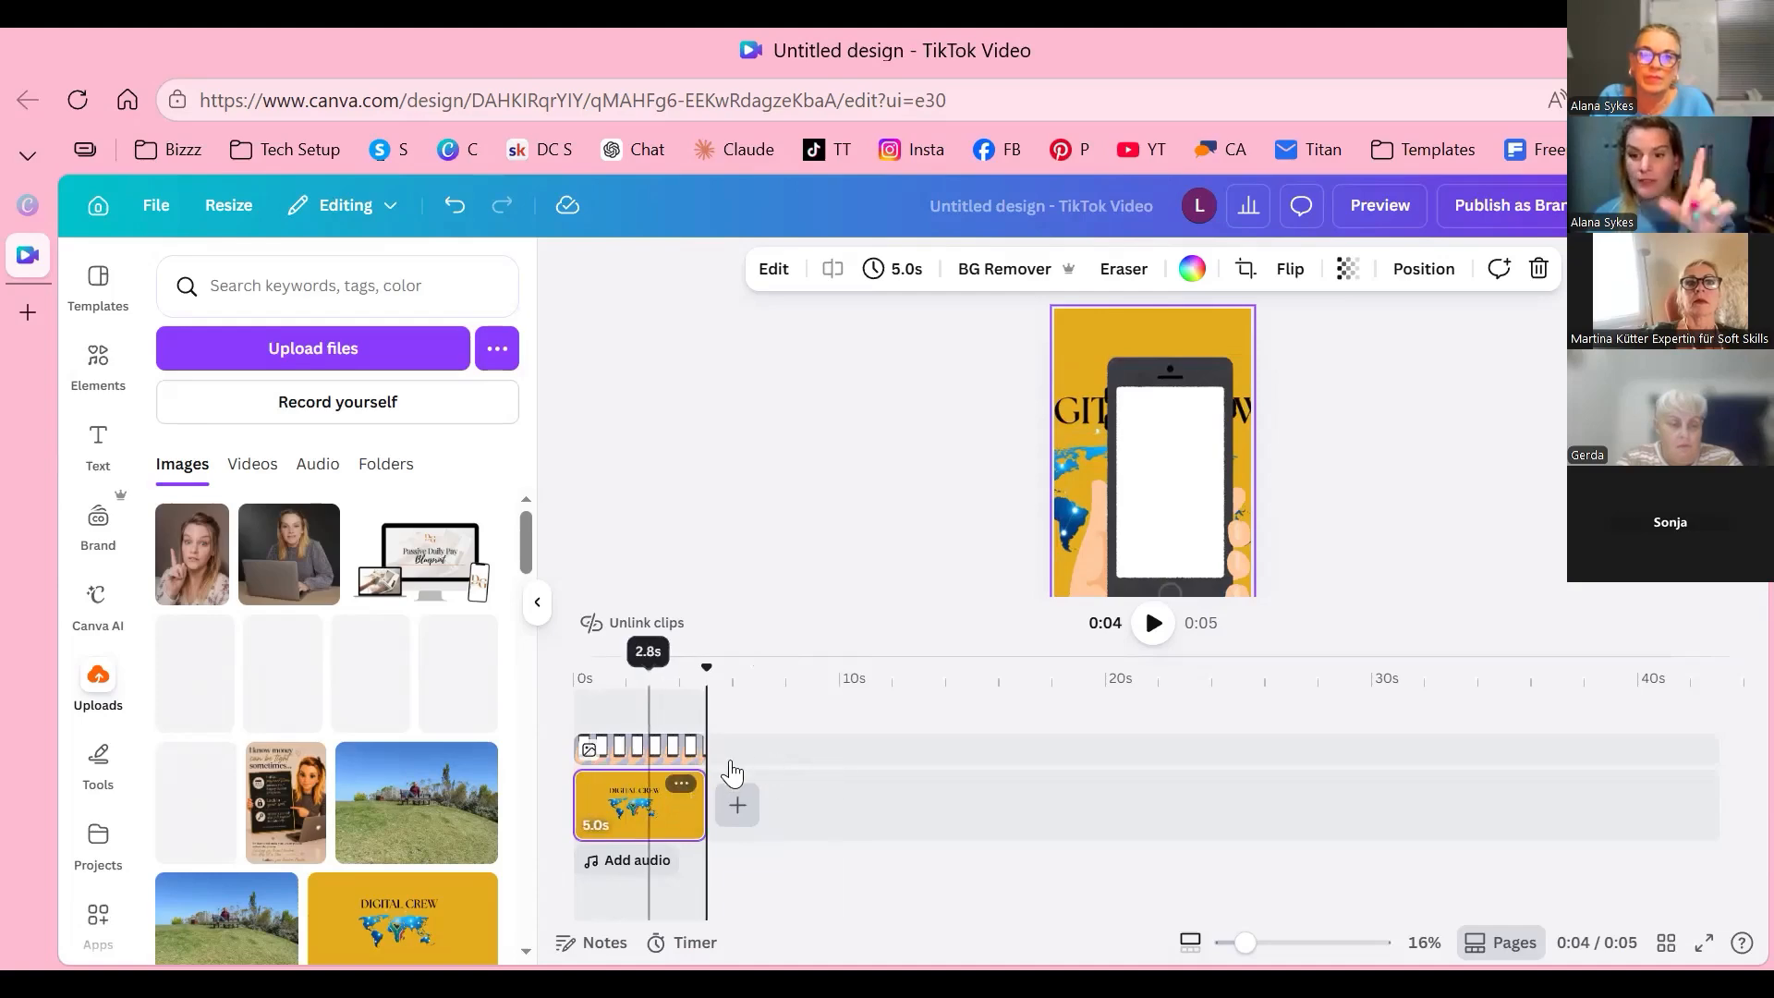
{"action": "right_click", "coordinate": [733, 773]}
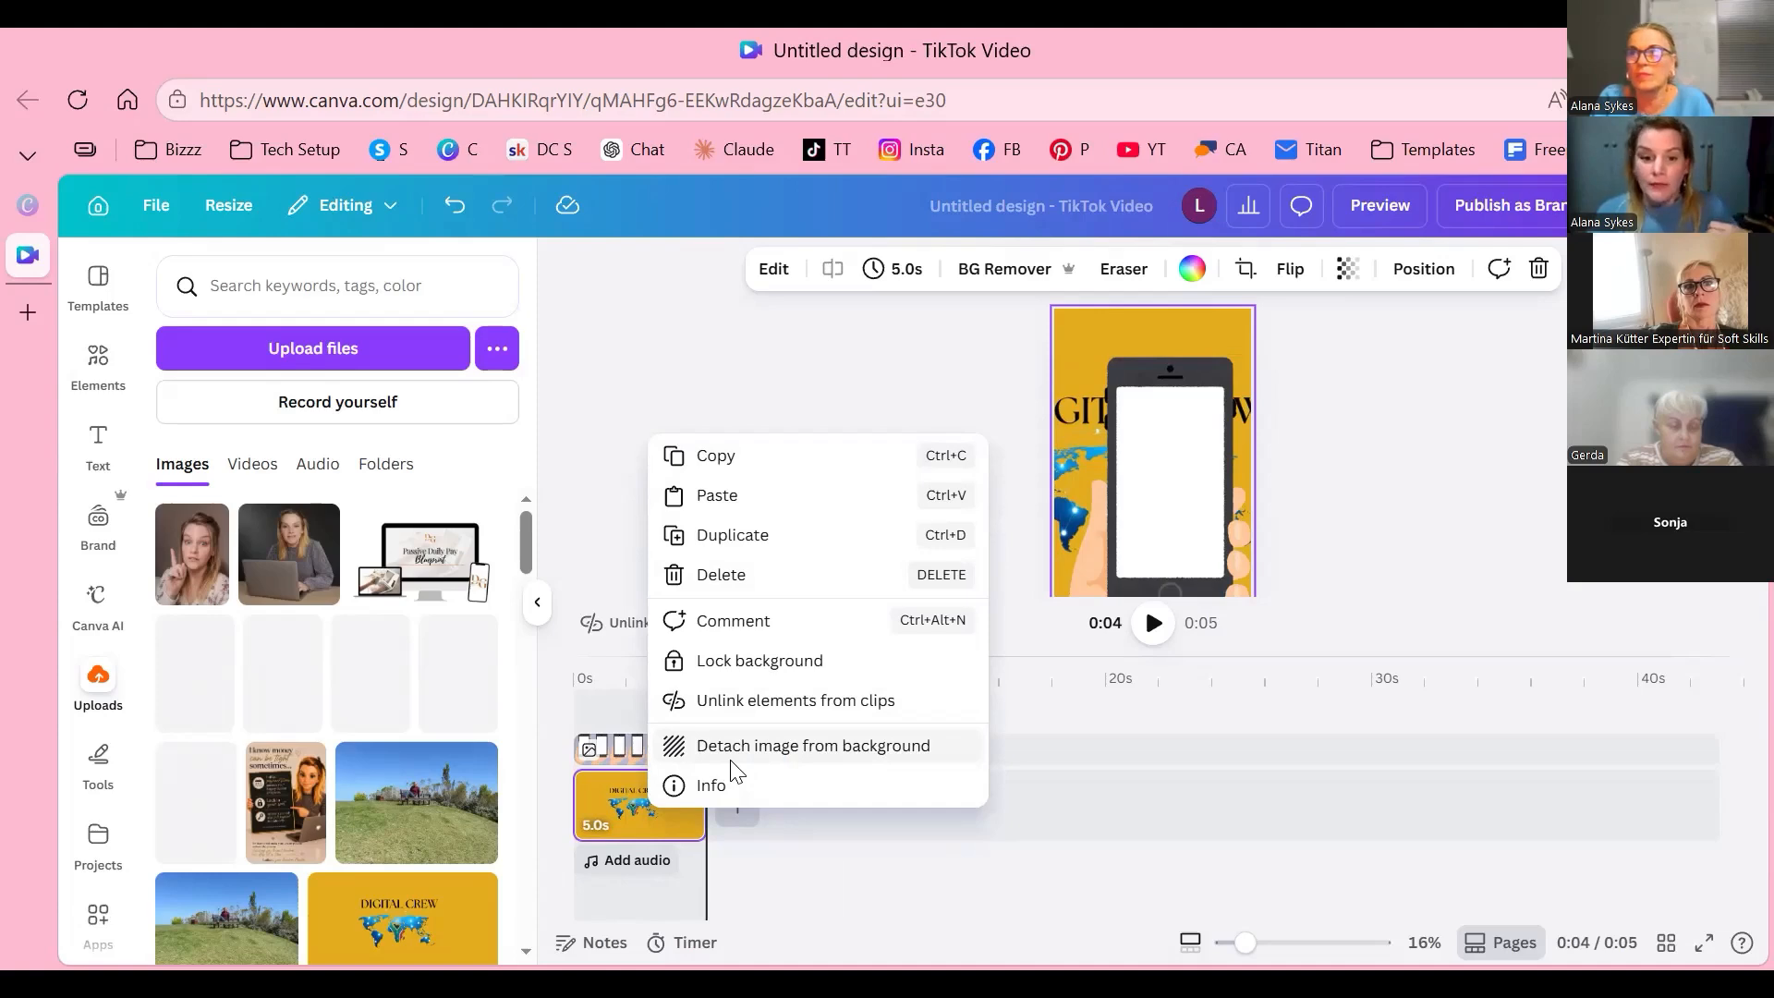
{"action": "left_click", "coordinate": [737, 748]}
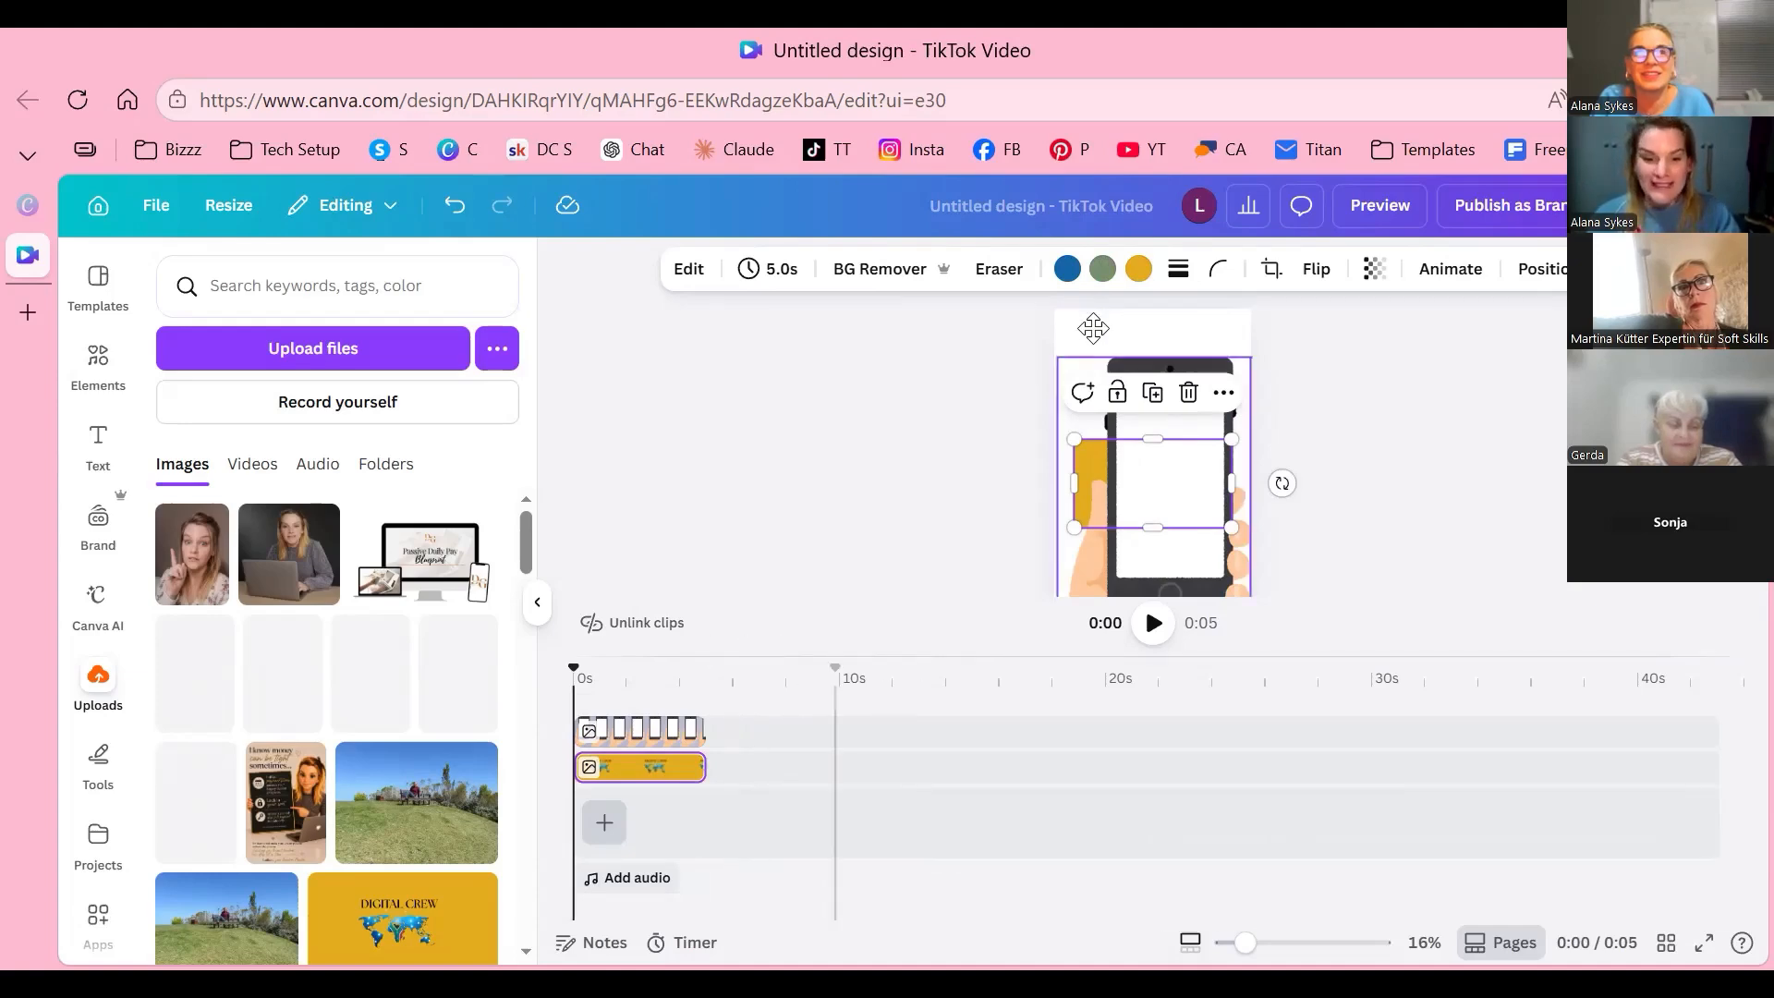
{"action": "left_click_drag", "start_coordinate": [1092, 480], "coordinate": [1092, 335]}
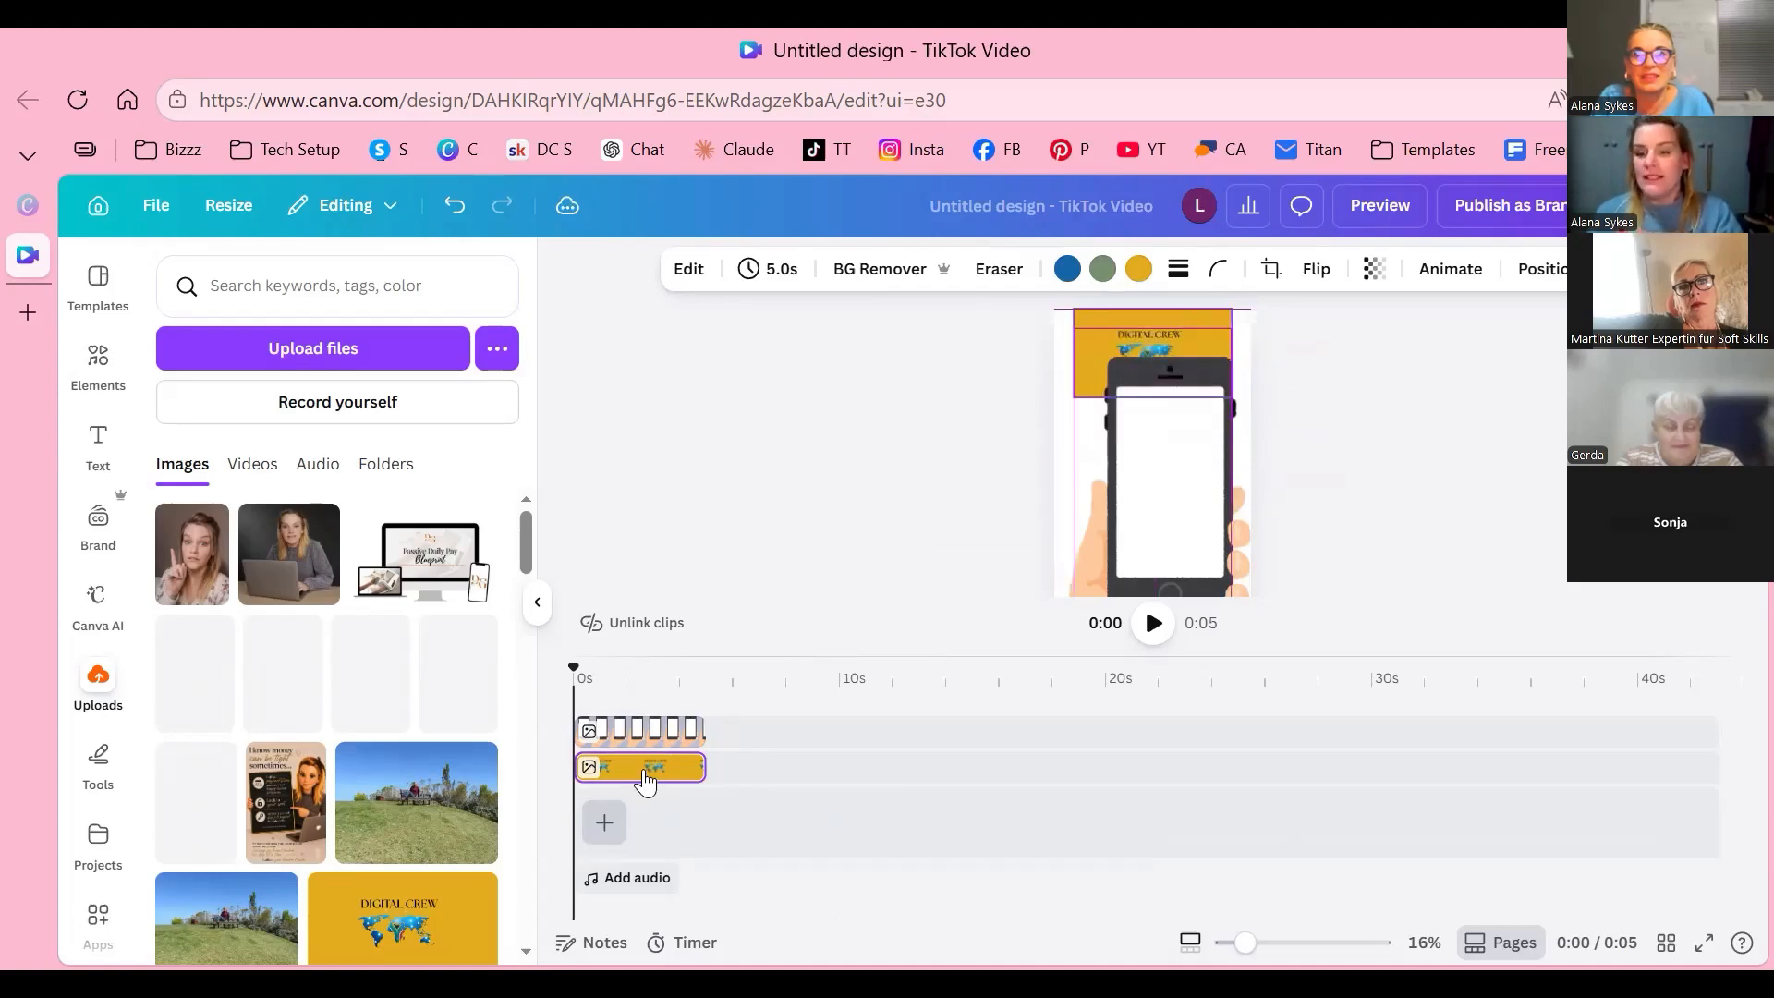
{"action": "left_click", "coordinate": [1145, 344]}
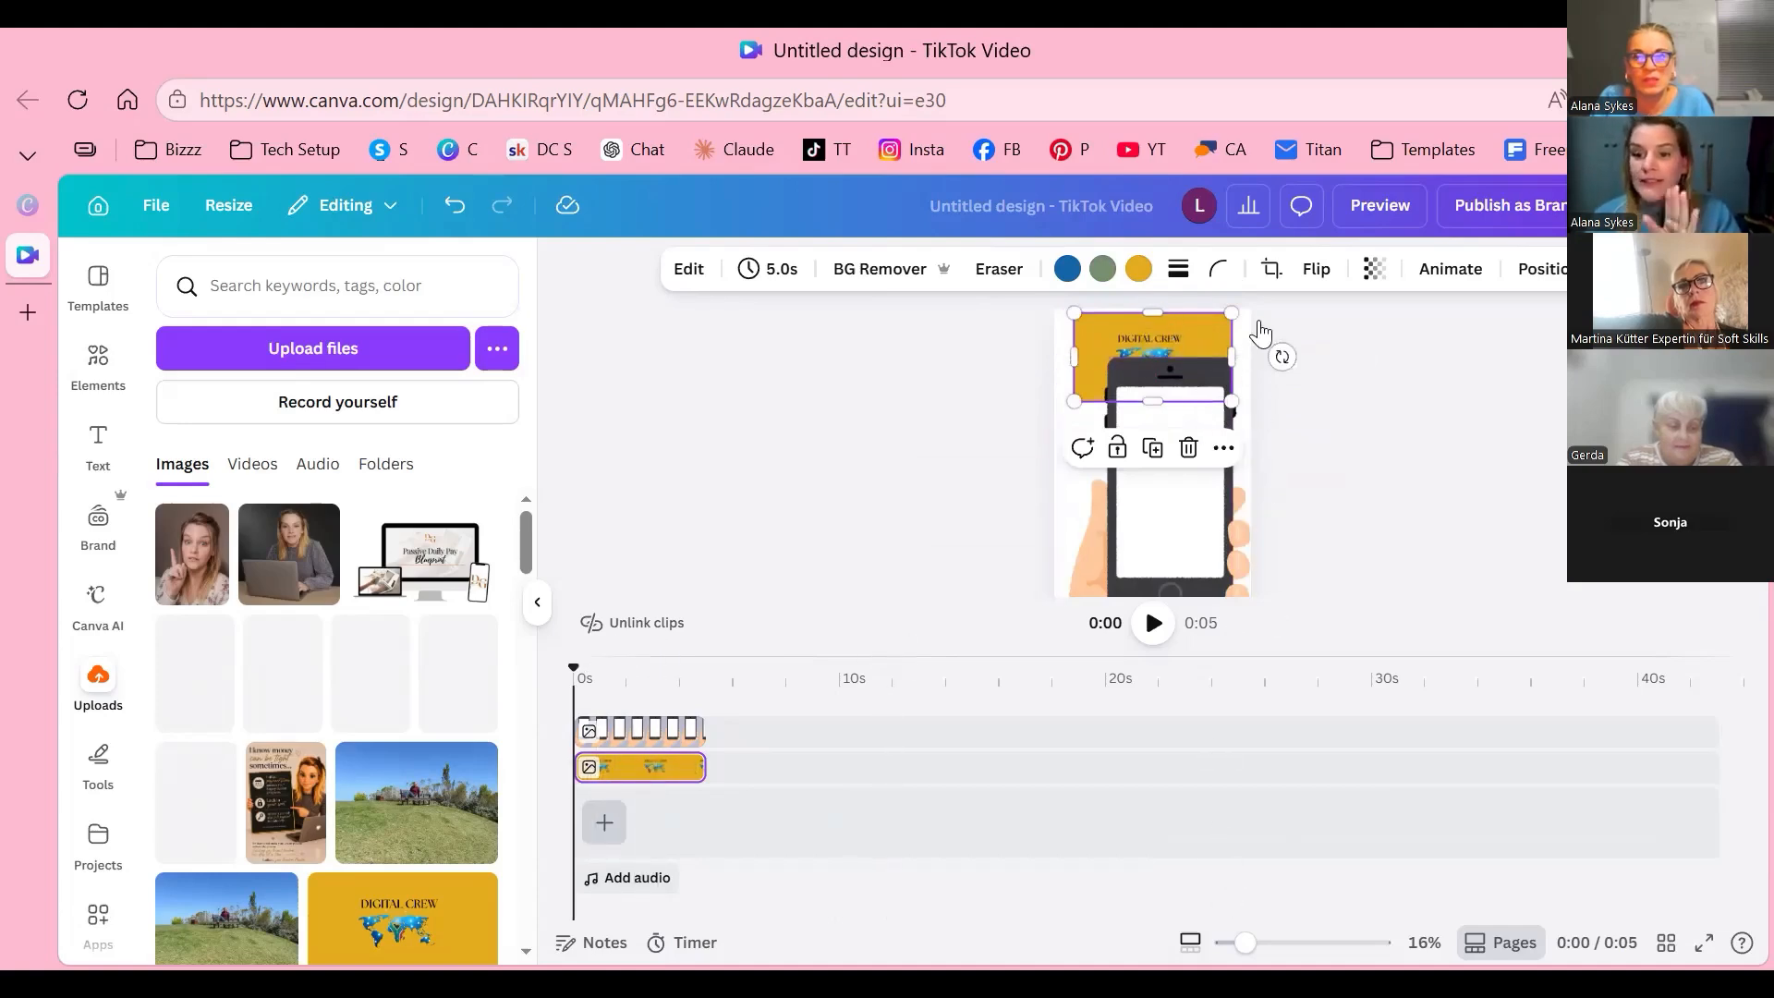
Step: Bring the Digital Crew image forward in front of the phone graphic and move it down over the phone's upper part
{"action": "right_click", "coordinate": [1260, 357]}
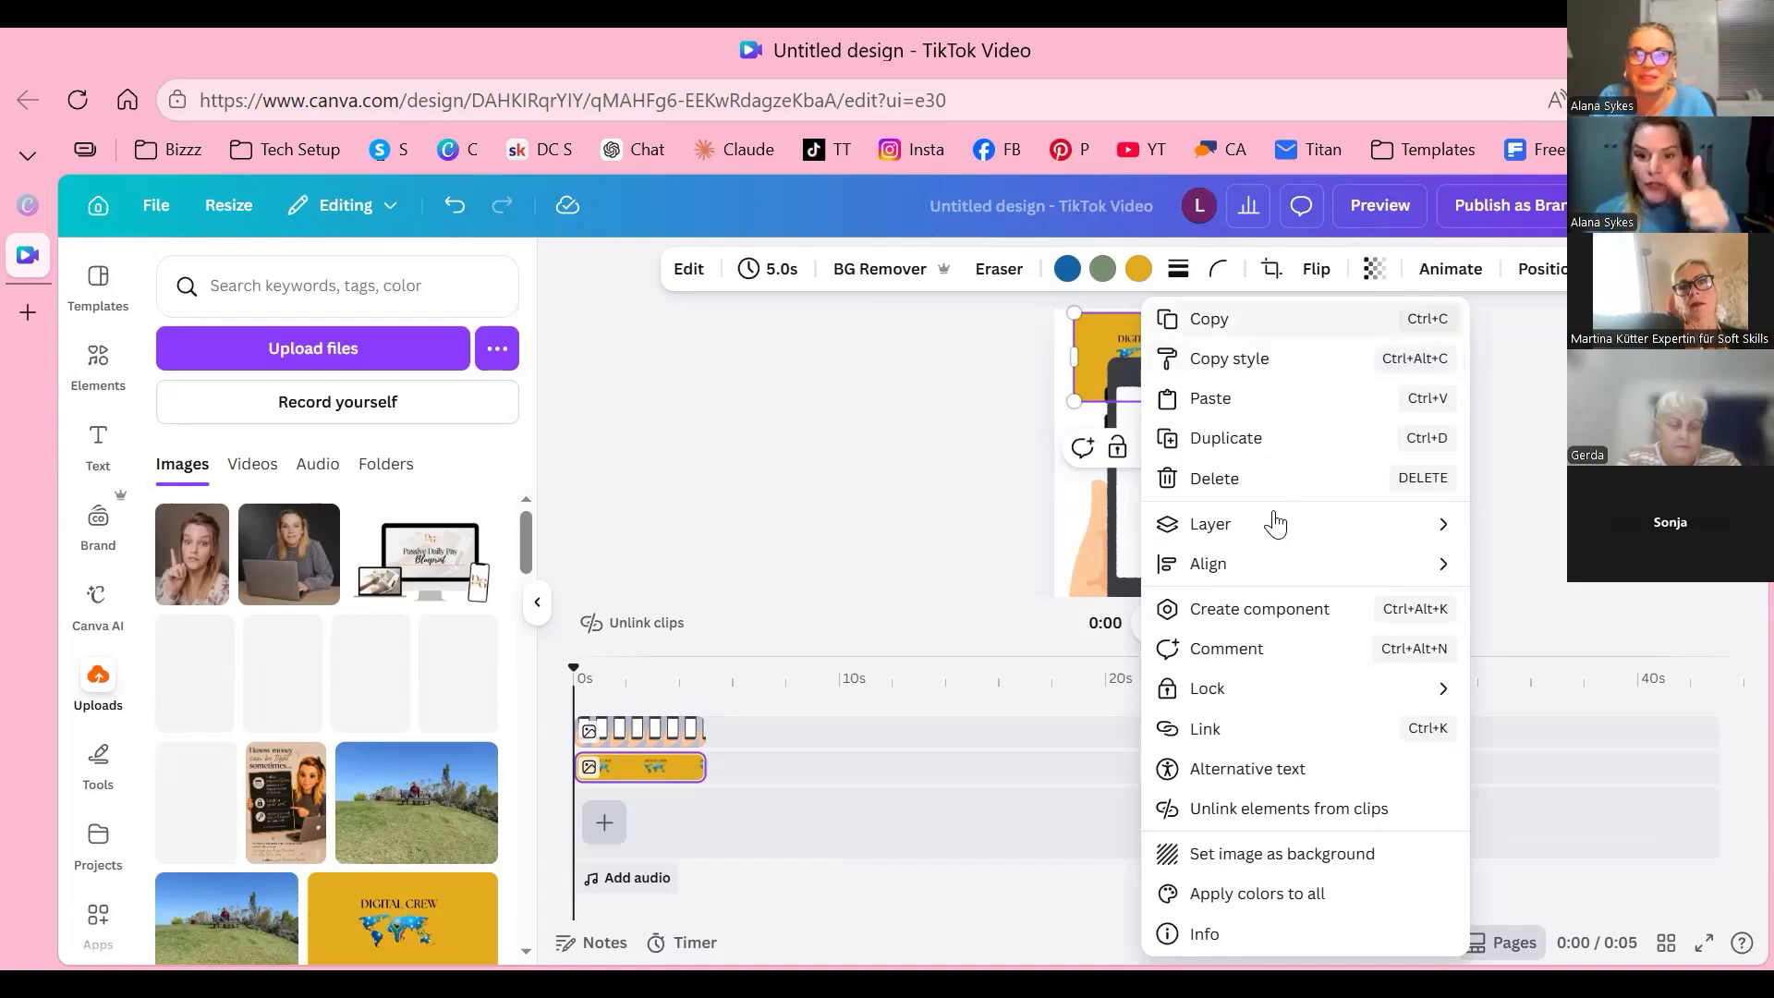
{"action": "mouse_move", "coordinate": [1275, 524]}
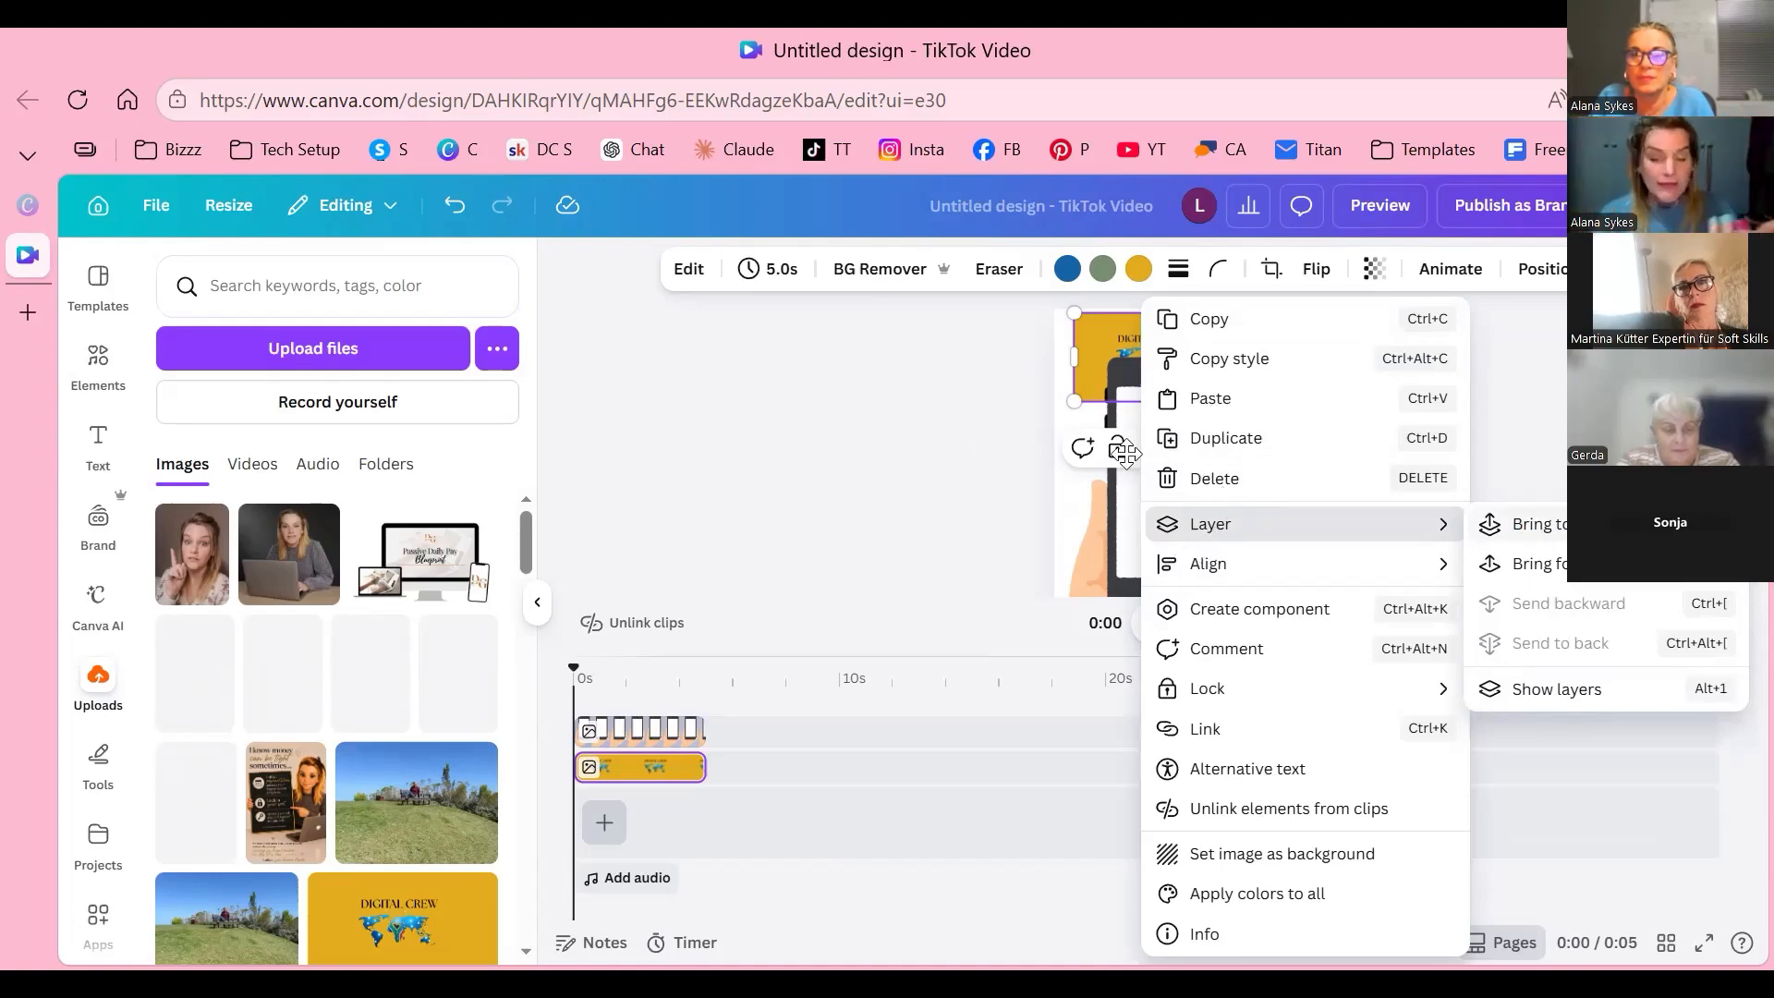
{"action": "key", "text": "ctrl+]"}
{"action": "key", "text": "Escape"}
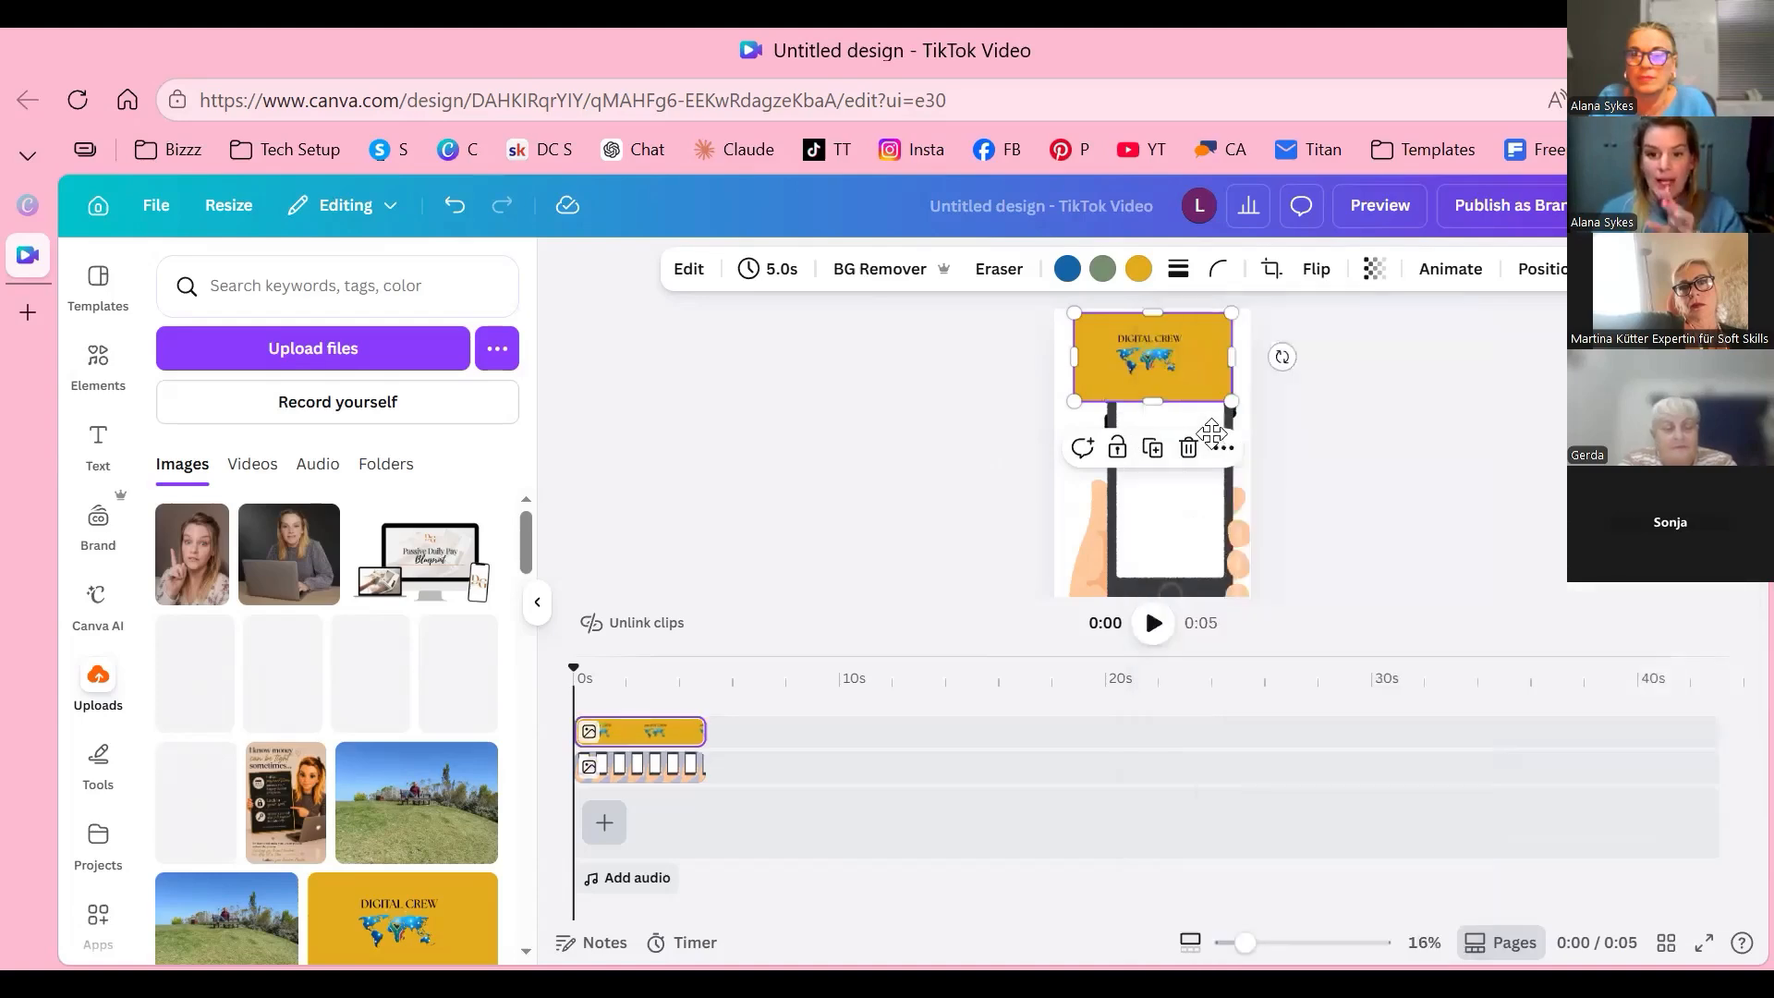
{"action": "left_click_drag", "start_coordinate": [1161, 361], "coordinate": [1253, 530]}
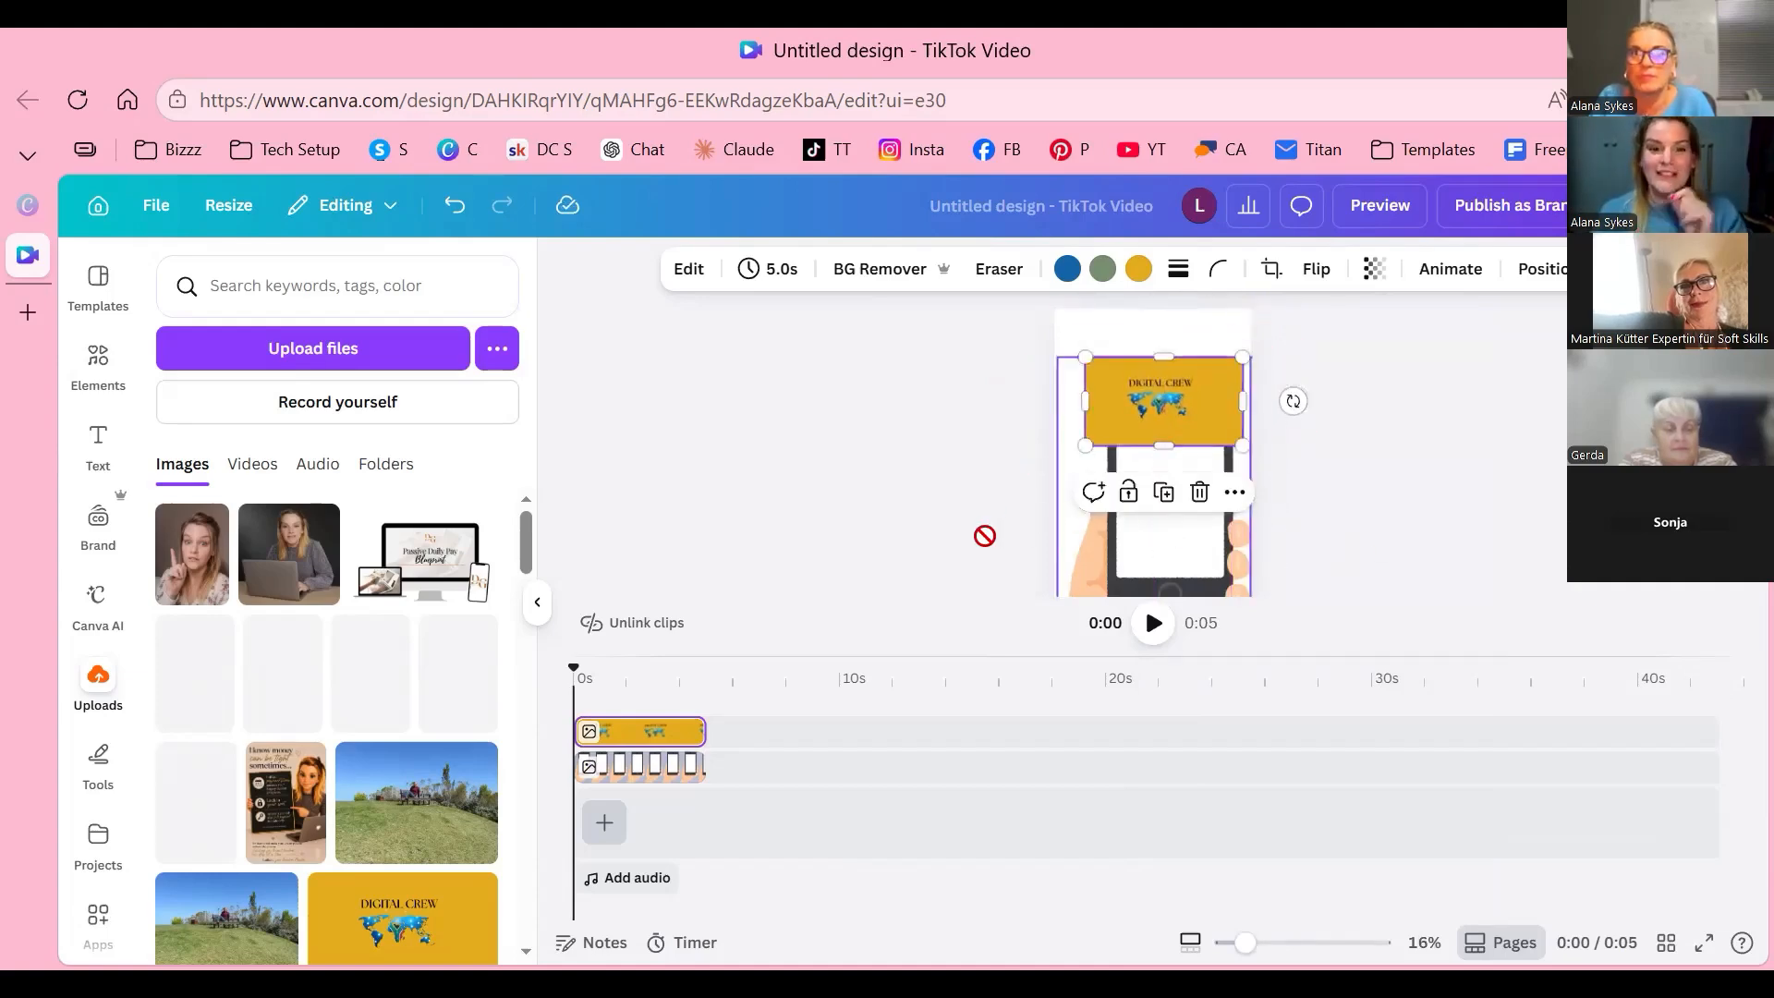
{"action": "right_click", "coordinate": [1166, 402]}
{"action": "mouse_move", "coordinate": [1210, 523]}
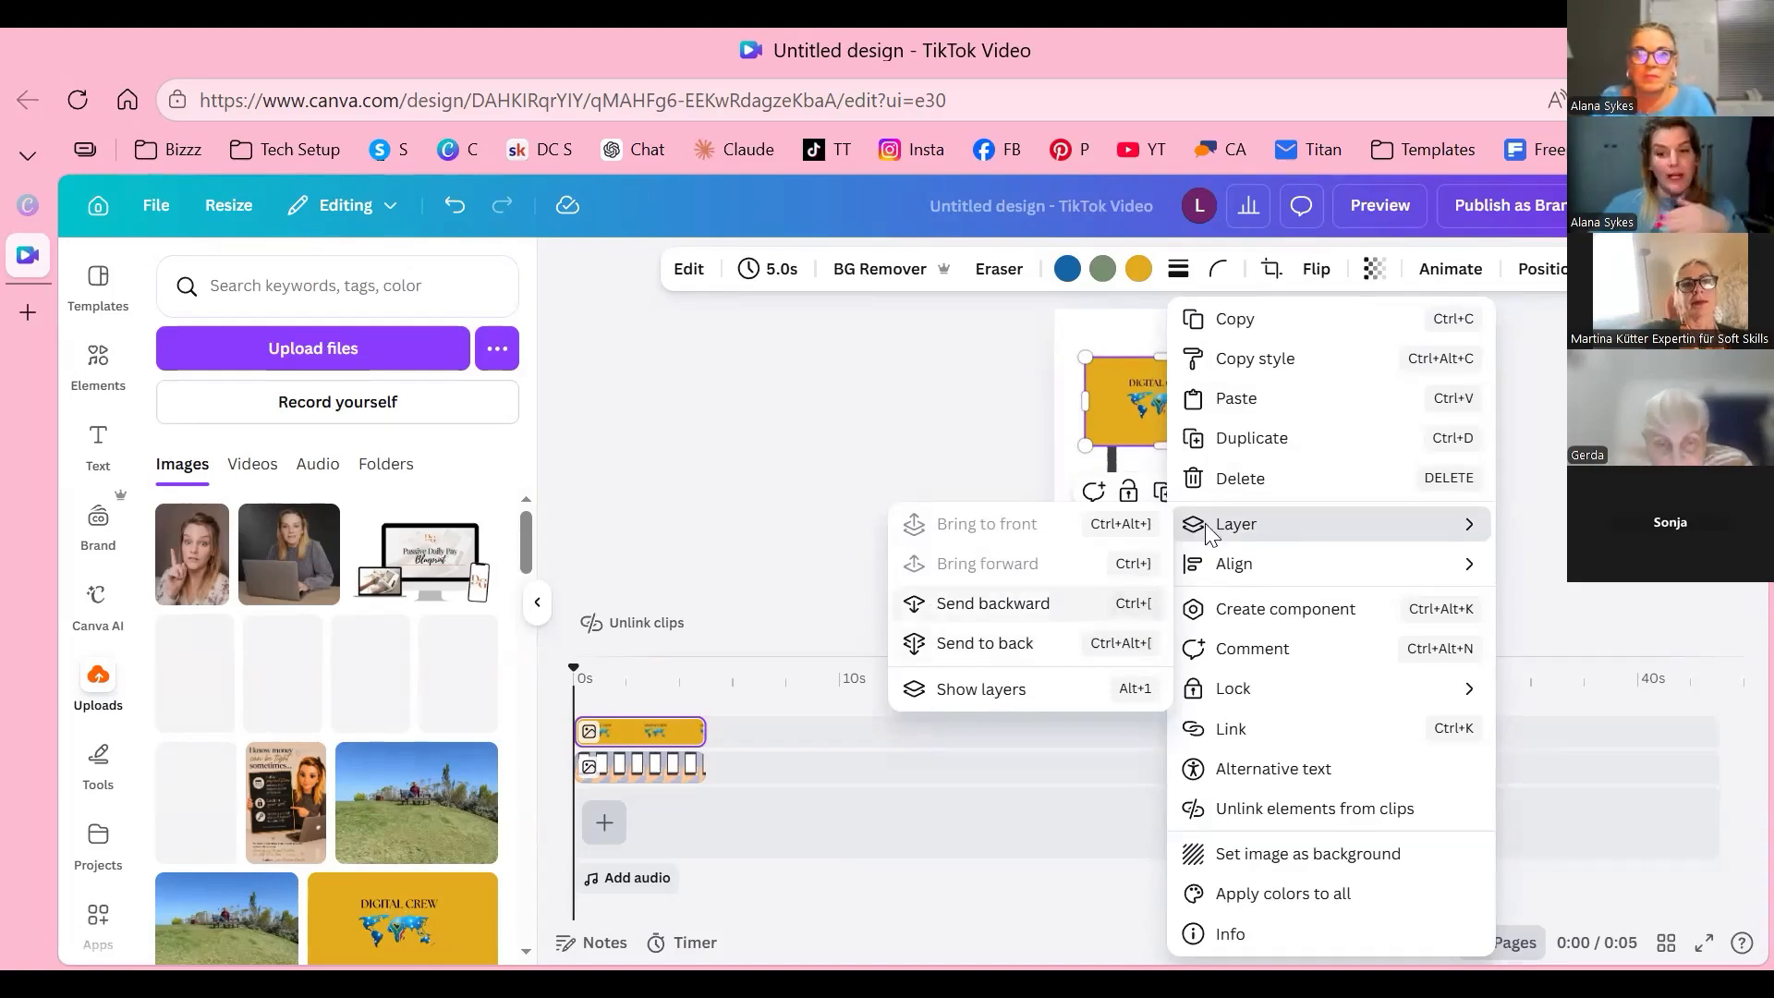
{"action": "left_click", "coordinate": [1159, 662]}
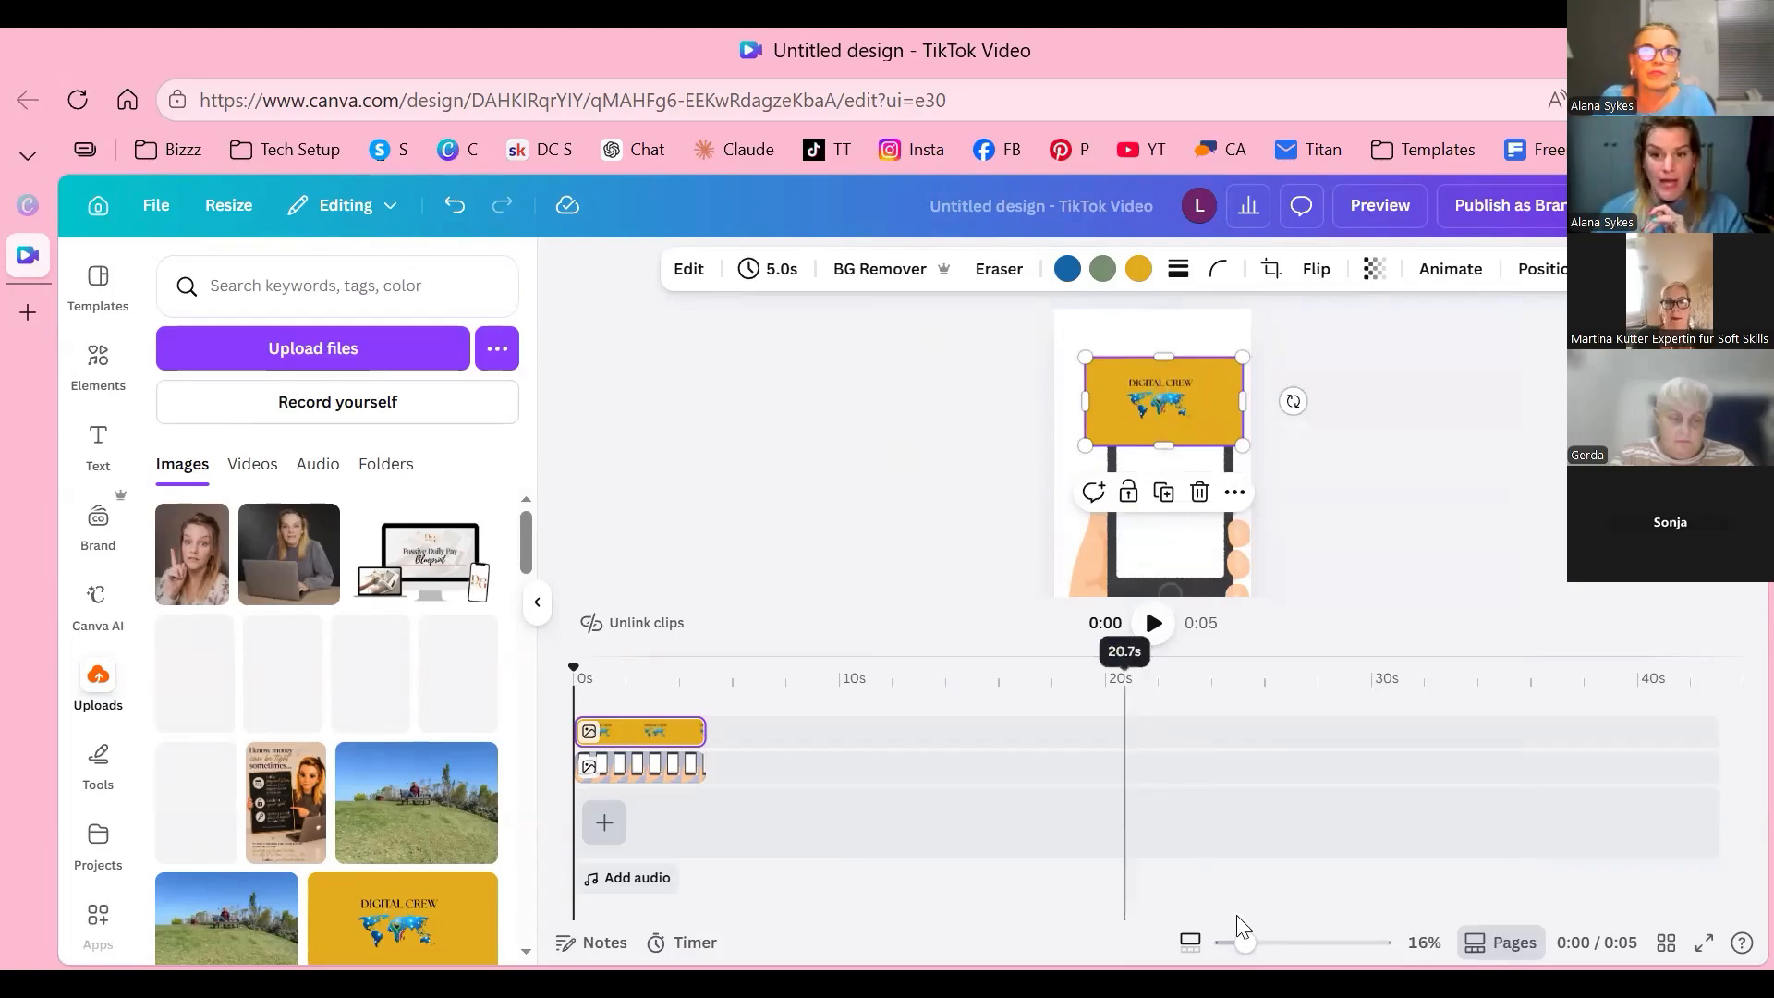
Step: Shorten the timeline area and crop all four sides of the Digital Crew image closely around its title and world map
{"action": "left_click_drag", "start_coordinate": [1427, 656], "coordinate": [1144, 781]}
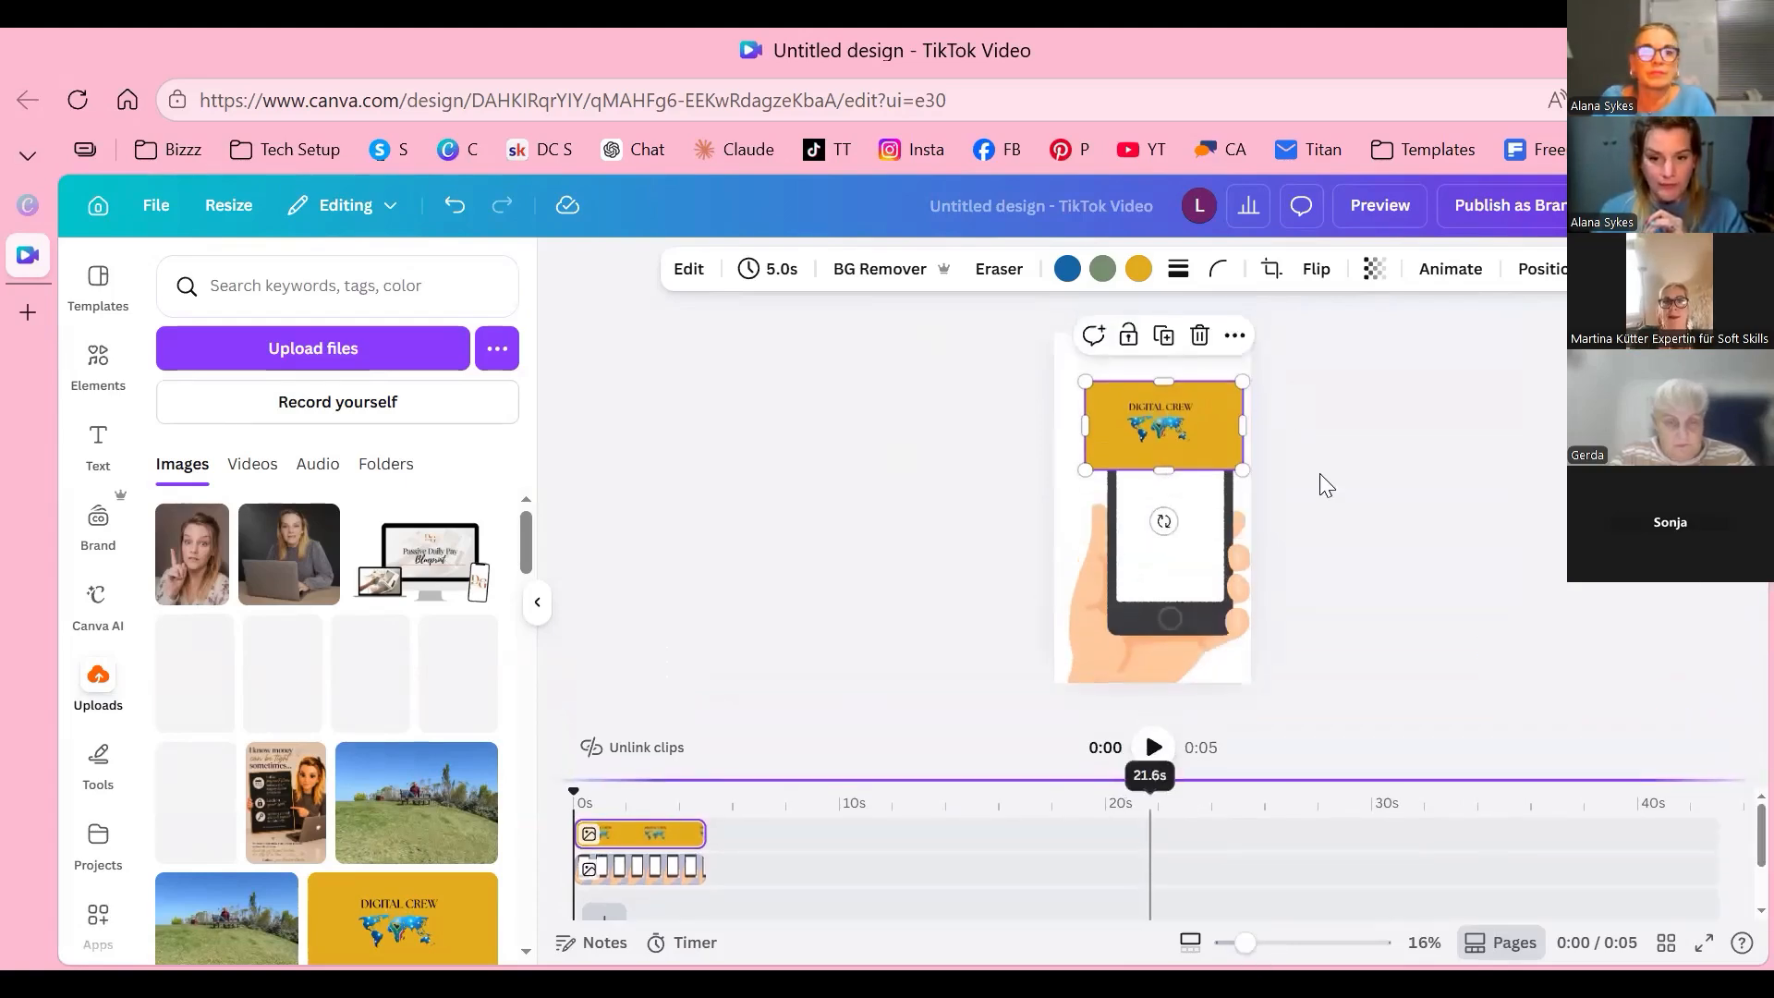
{"action": "scroll", "coordinate": [1053, 496], "scroll_direction": "up", "scroll_amount": 5}
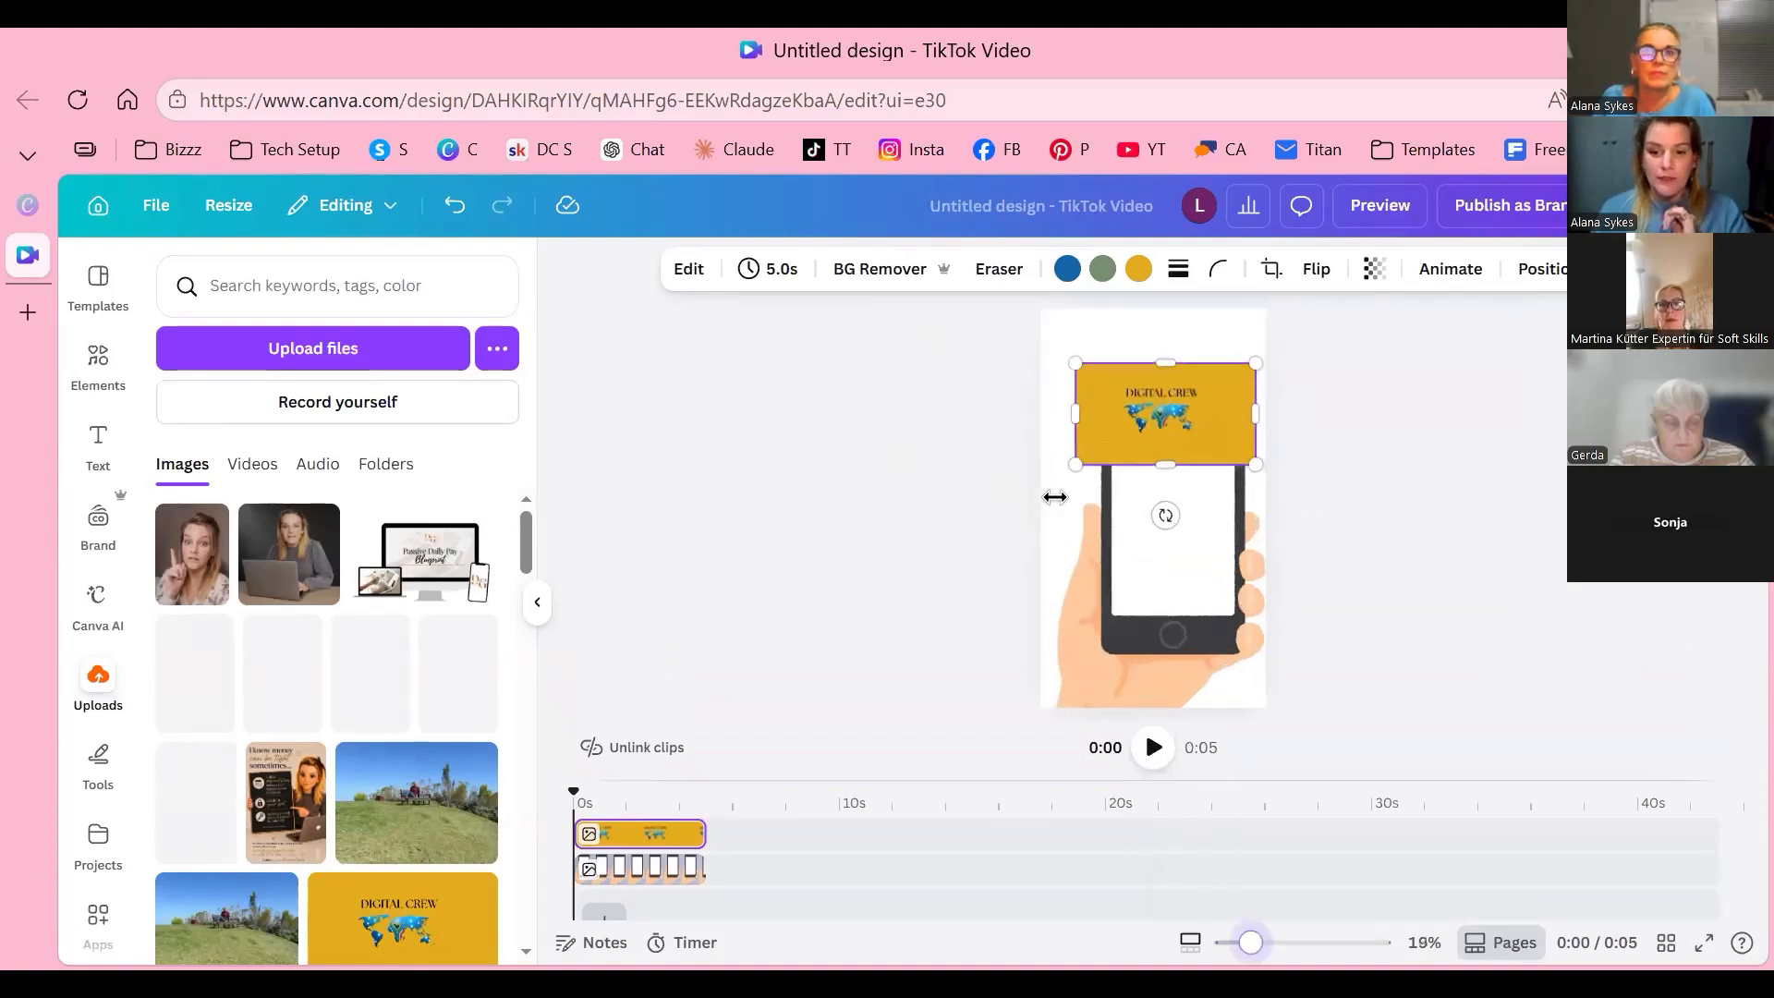
{"action": "scroll", "coordinate": [1207, 538], "scroll_direction": "up", "scroll_amount": 3}
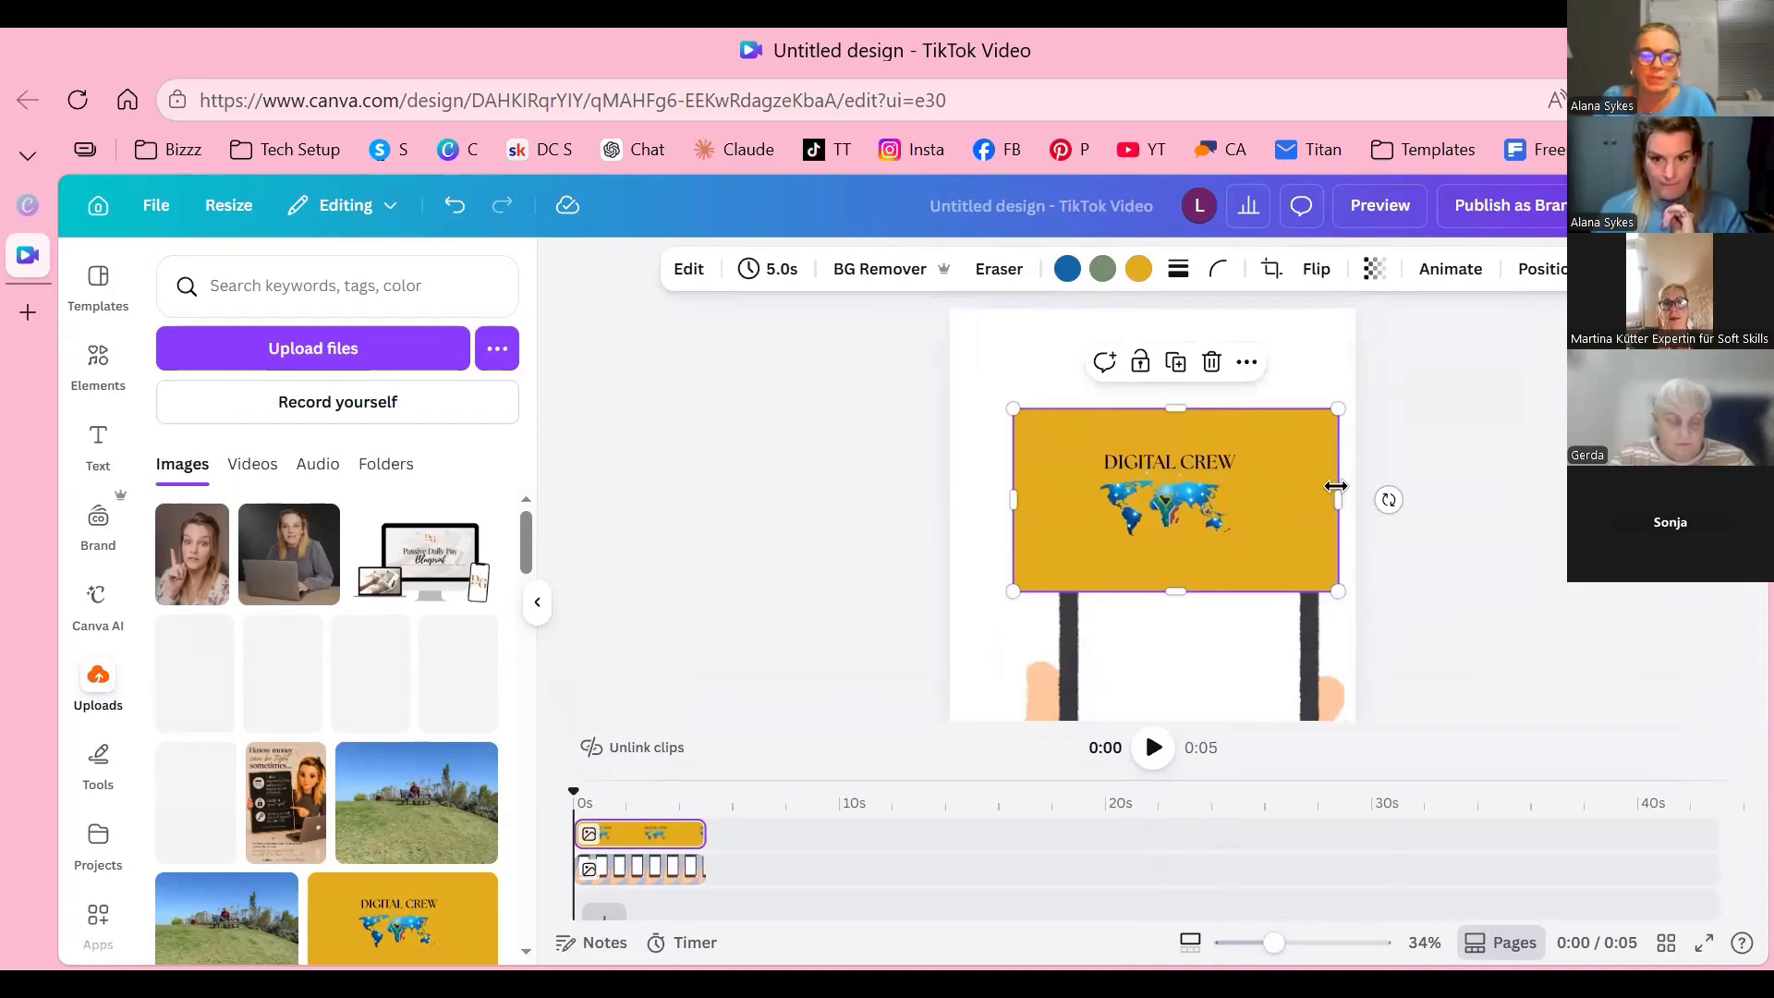
{"action": "left_click_drag", "start_coordinate": [1013, 500], "coordinate": [1086, 500]}
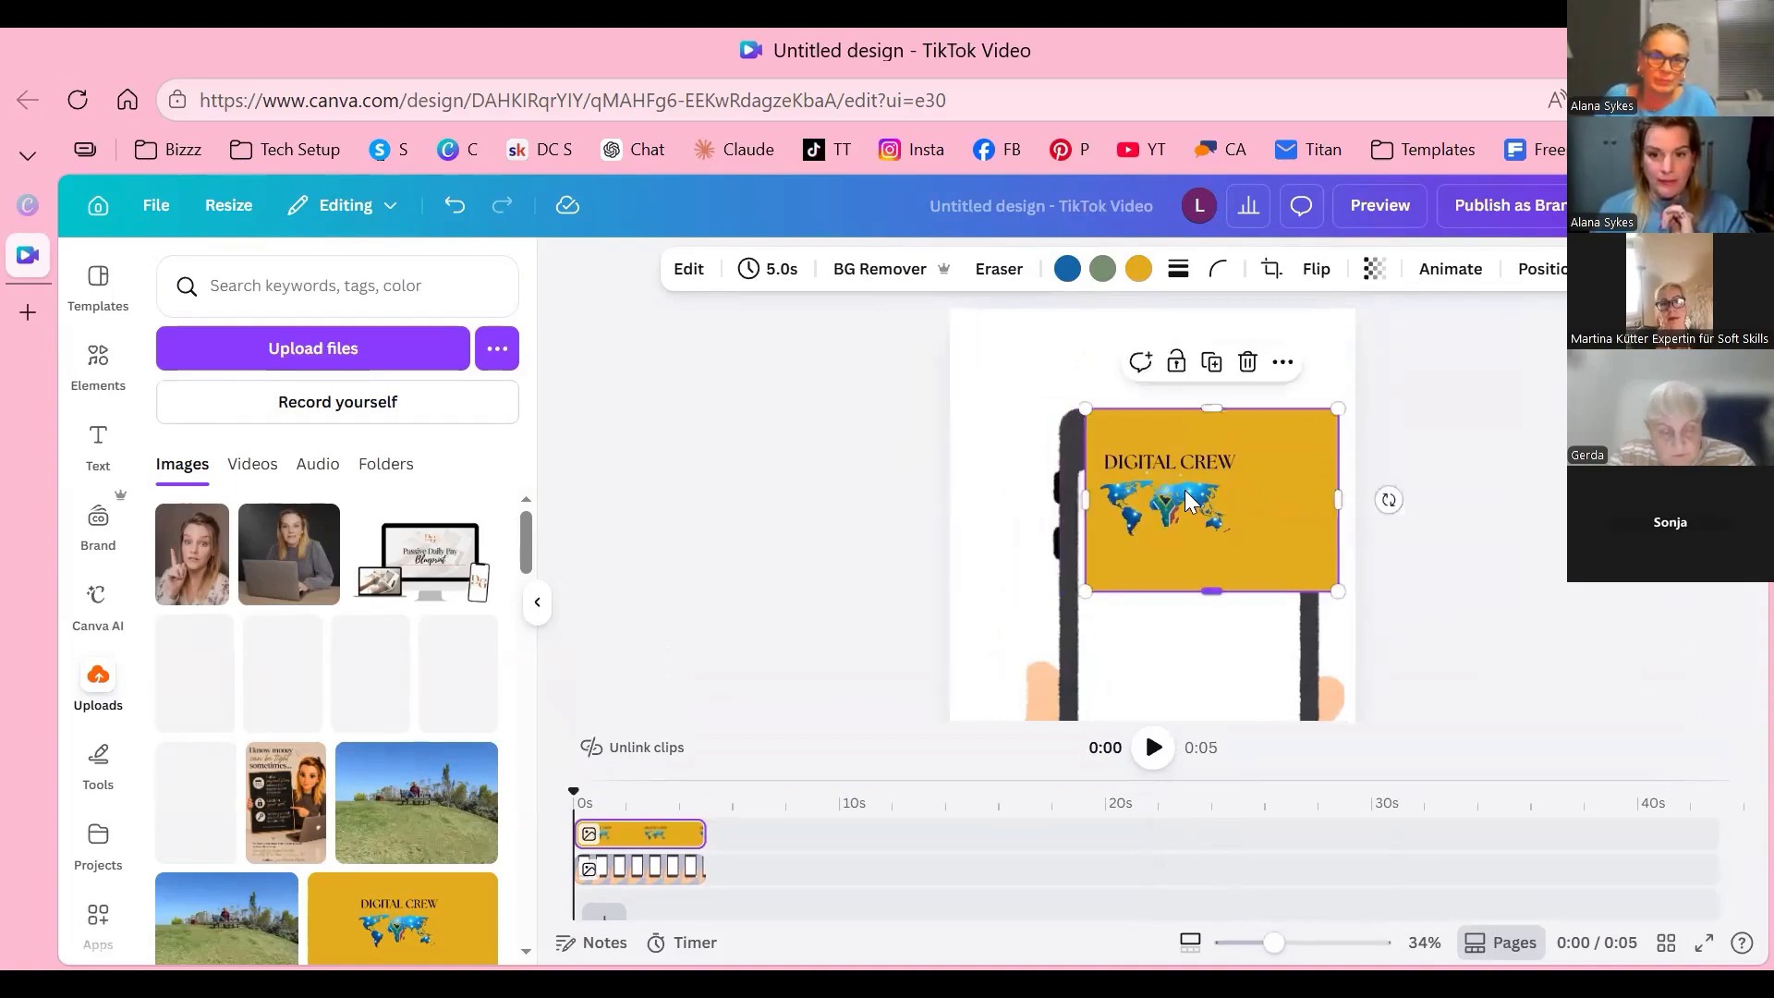
{"action": "left_click_drag", "start_coordinate": [1211, 591], "coordinate": [1211, 544]}
{"action": "left_click_drag", "start_coordinate": [1211, 408], "coordinate": [1212, 435]}
{"action": "left_click_drag", "start_coordinate": [1338, 488], "coordinate": [1255, 489]}
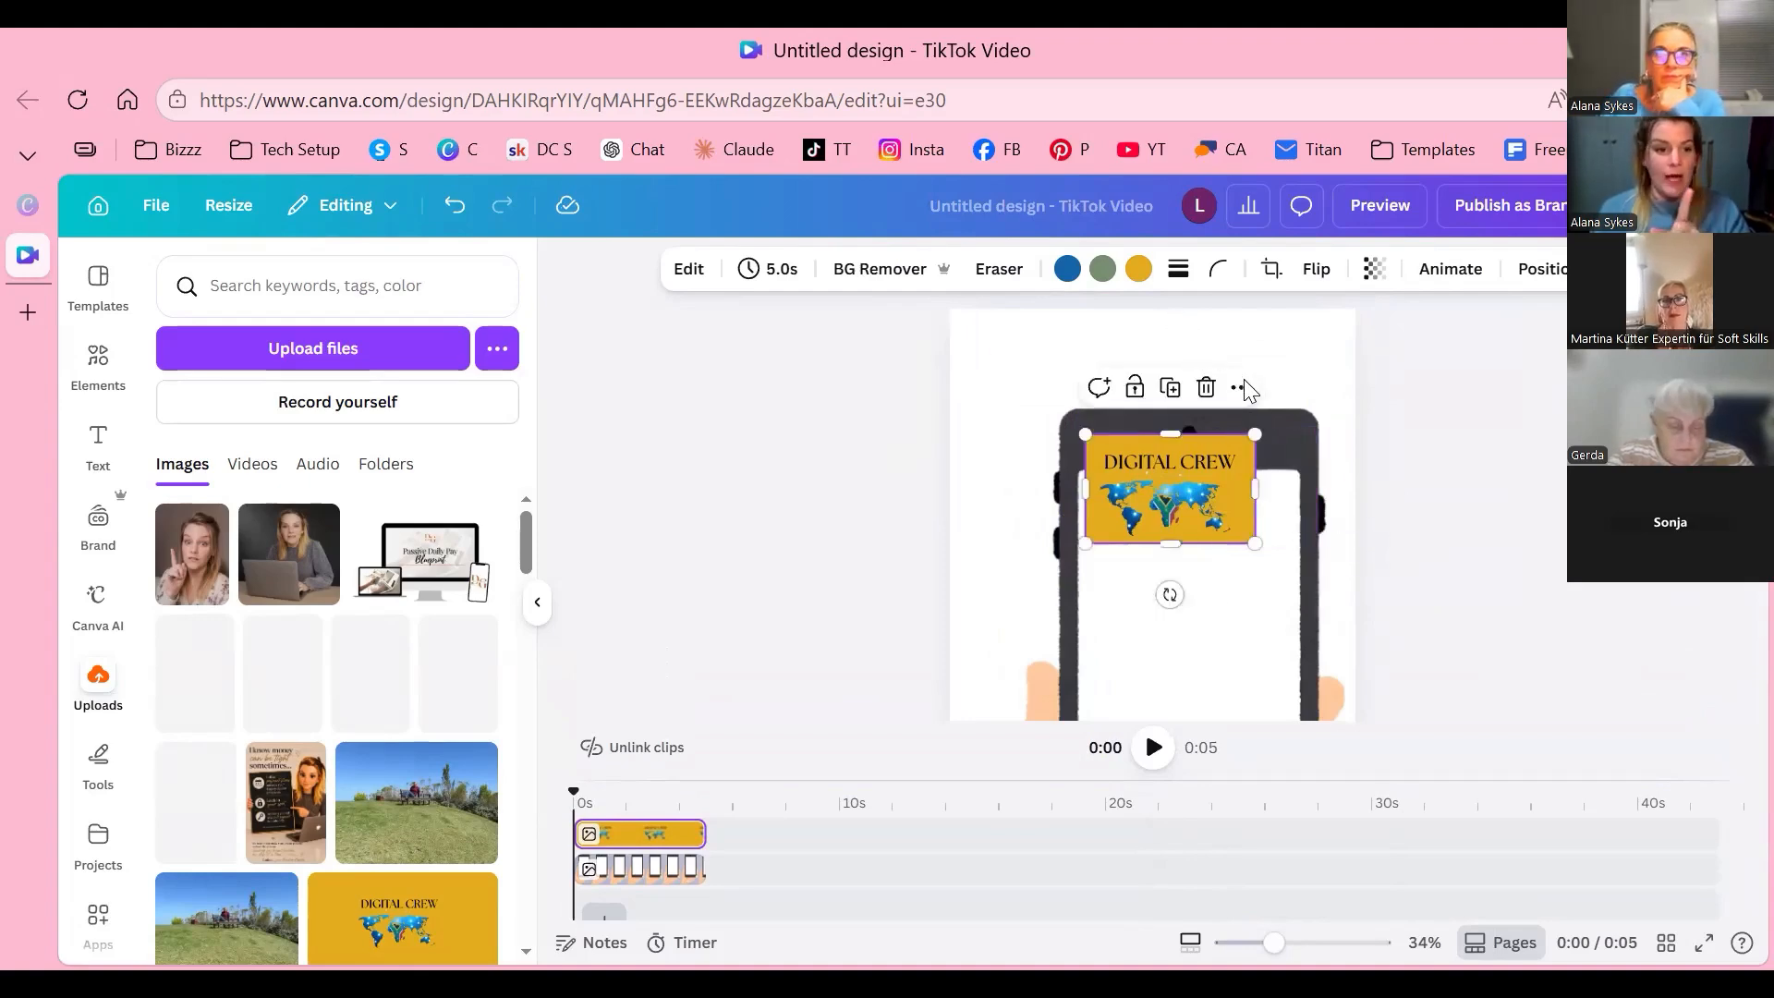
Step: Shrink the cropped Digital Crew logo slightly and place it in the page's upper-right corner, just above the phone graphic
{"action": "left_click_drag", "start_coordinate": [1156, 442], "coordinate": [1248, 328]}
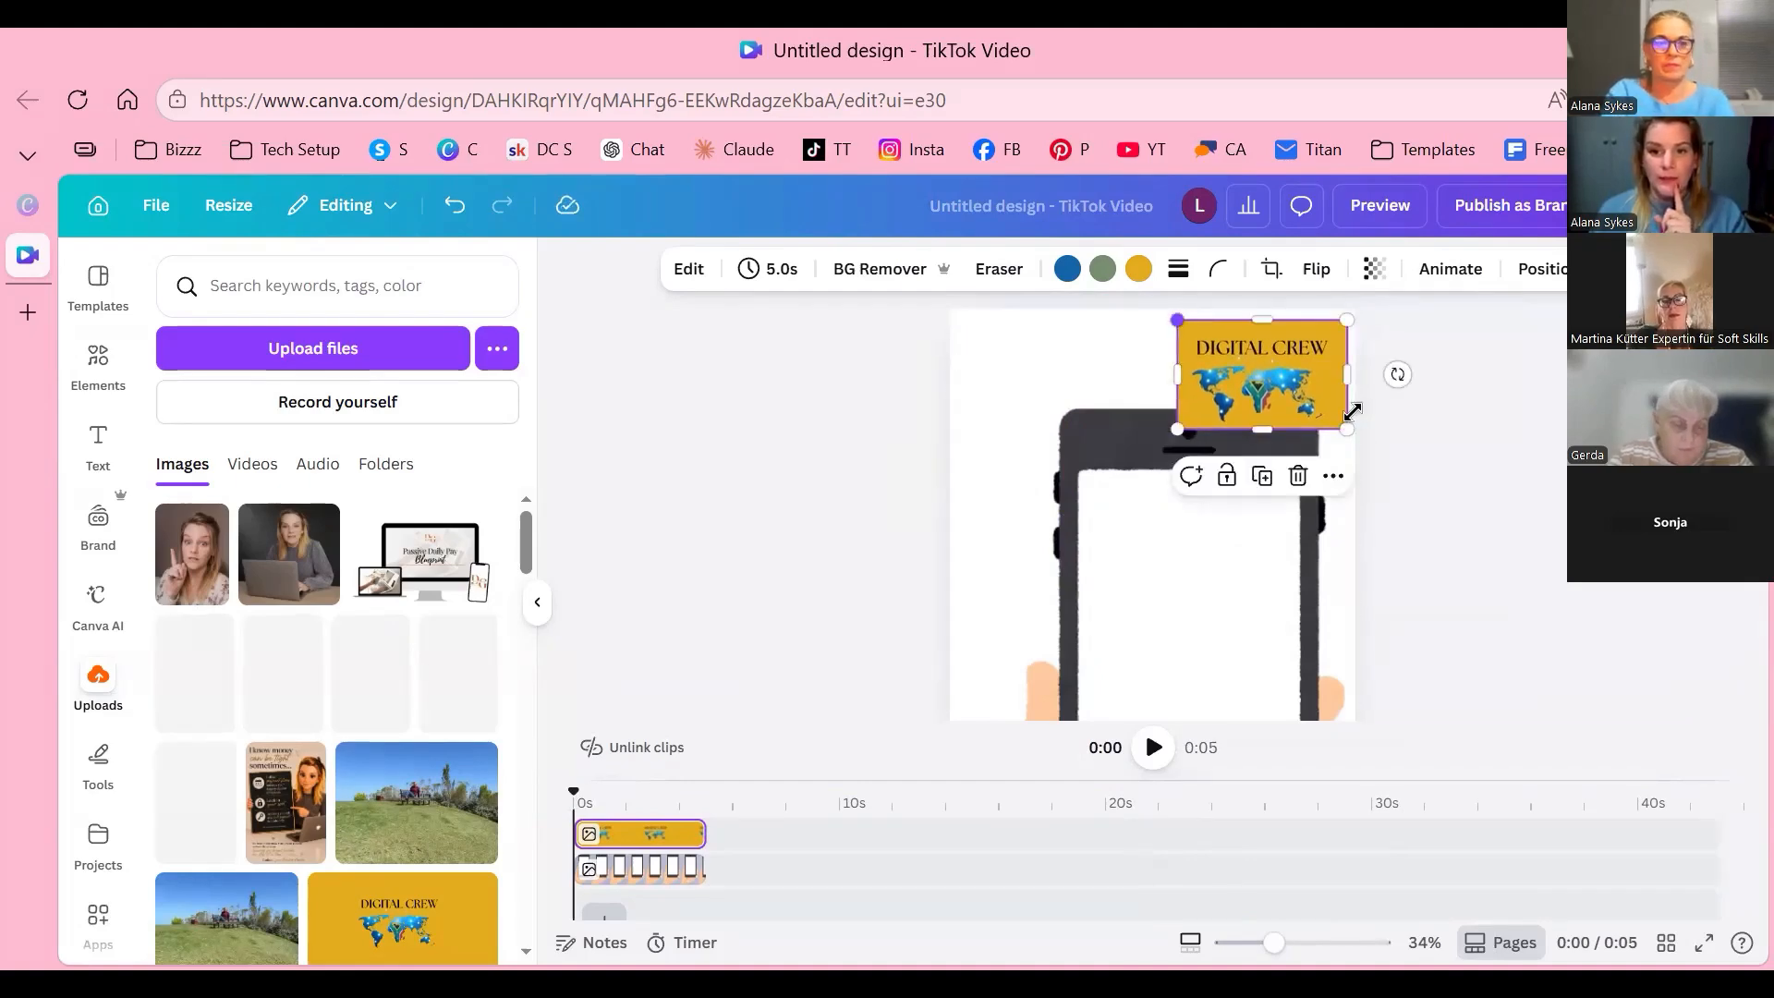
{"action": "left_click_drag", "start_coordinate": [1350, 415], "coordinate": [1331, 387]}
{"action": "left_click", "coordinate": [1344, 413]}
{"action": "left_click", "coordinate": [1327, 388]}
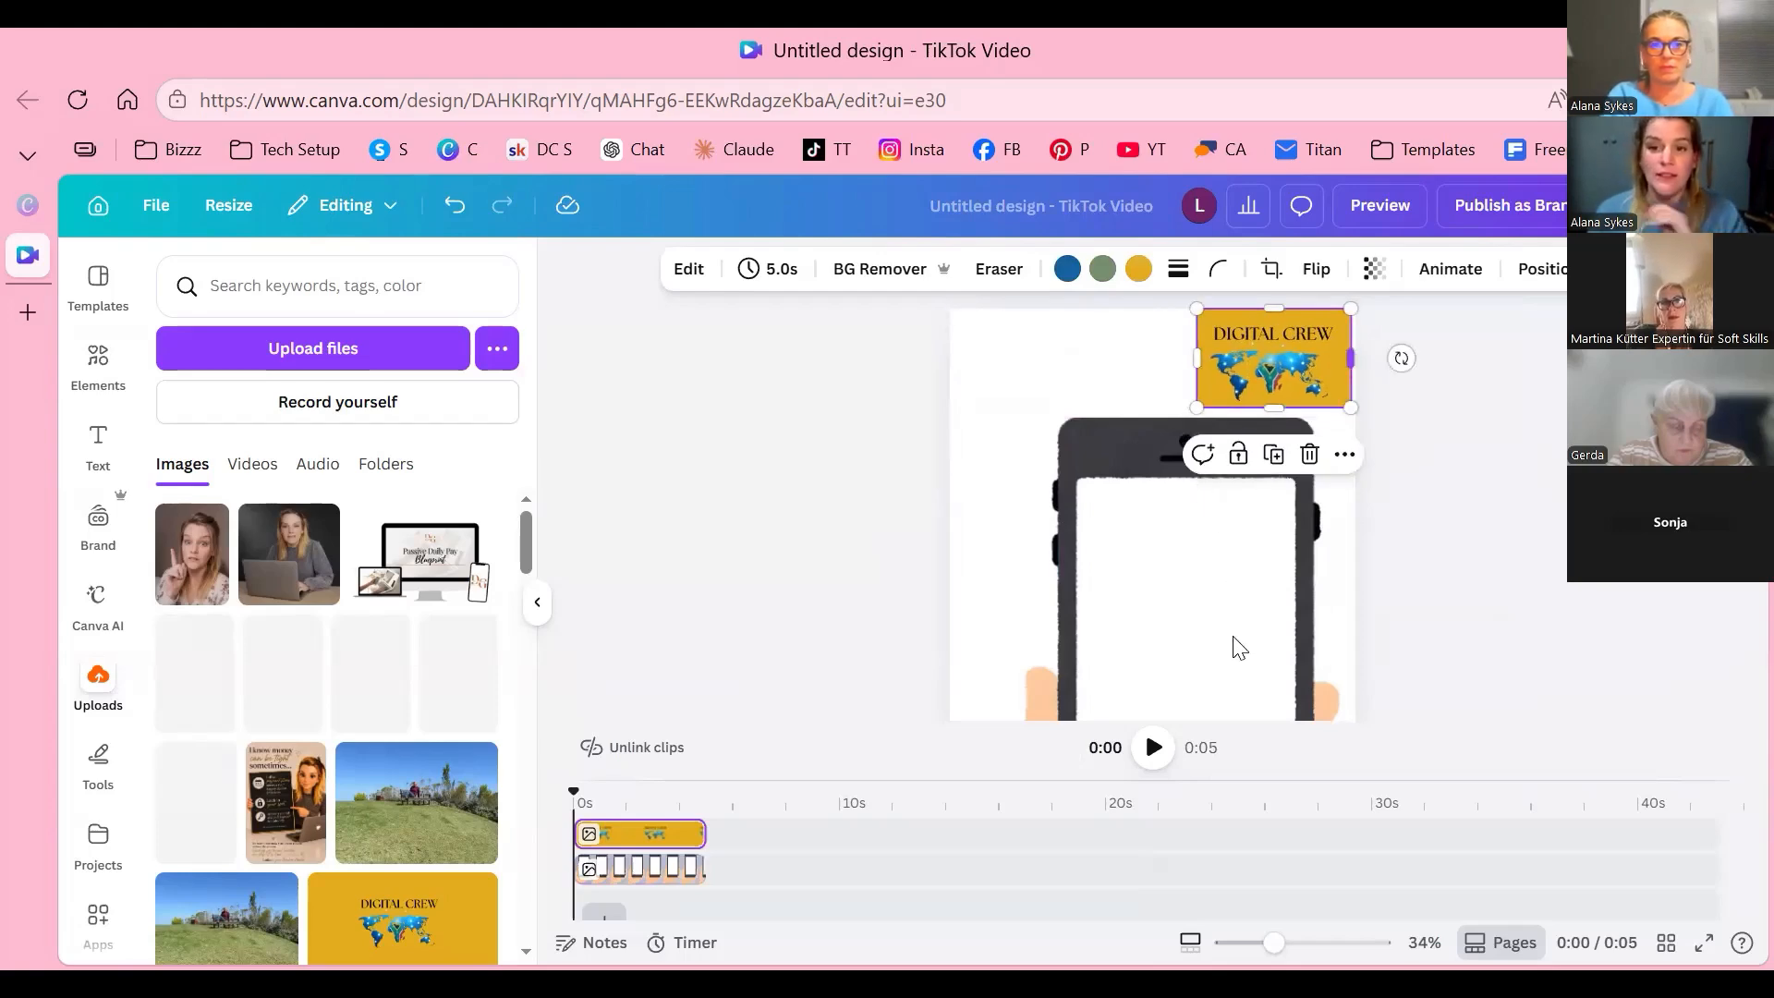
{"action": "left_click", "coordinate": [1093, 368]}
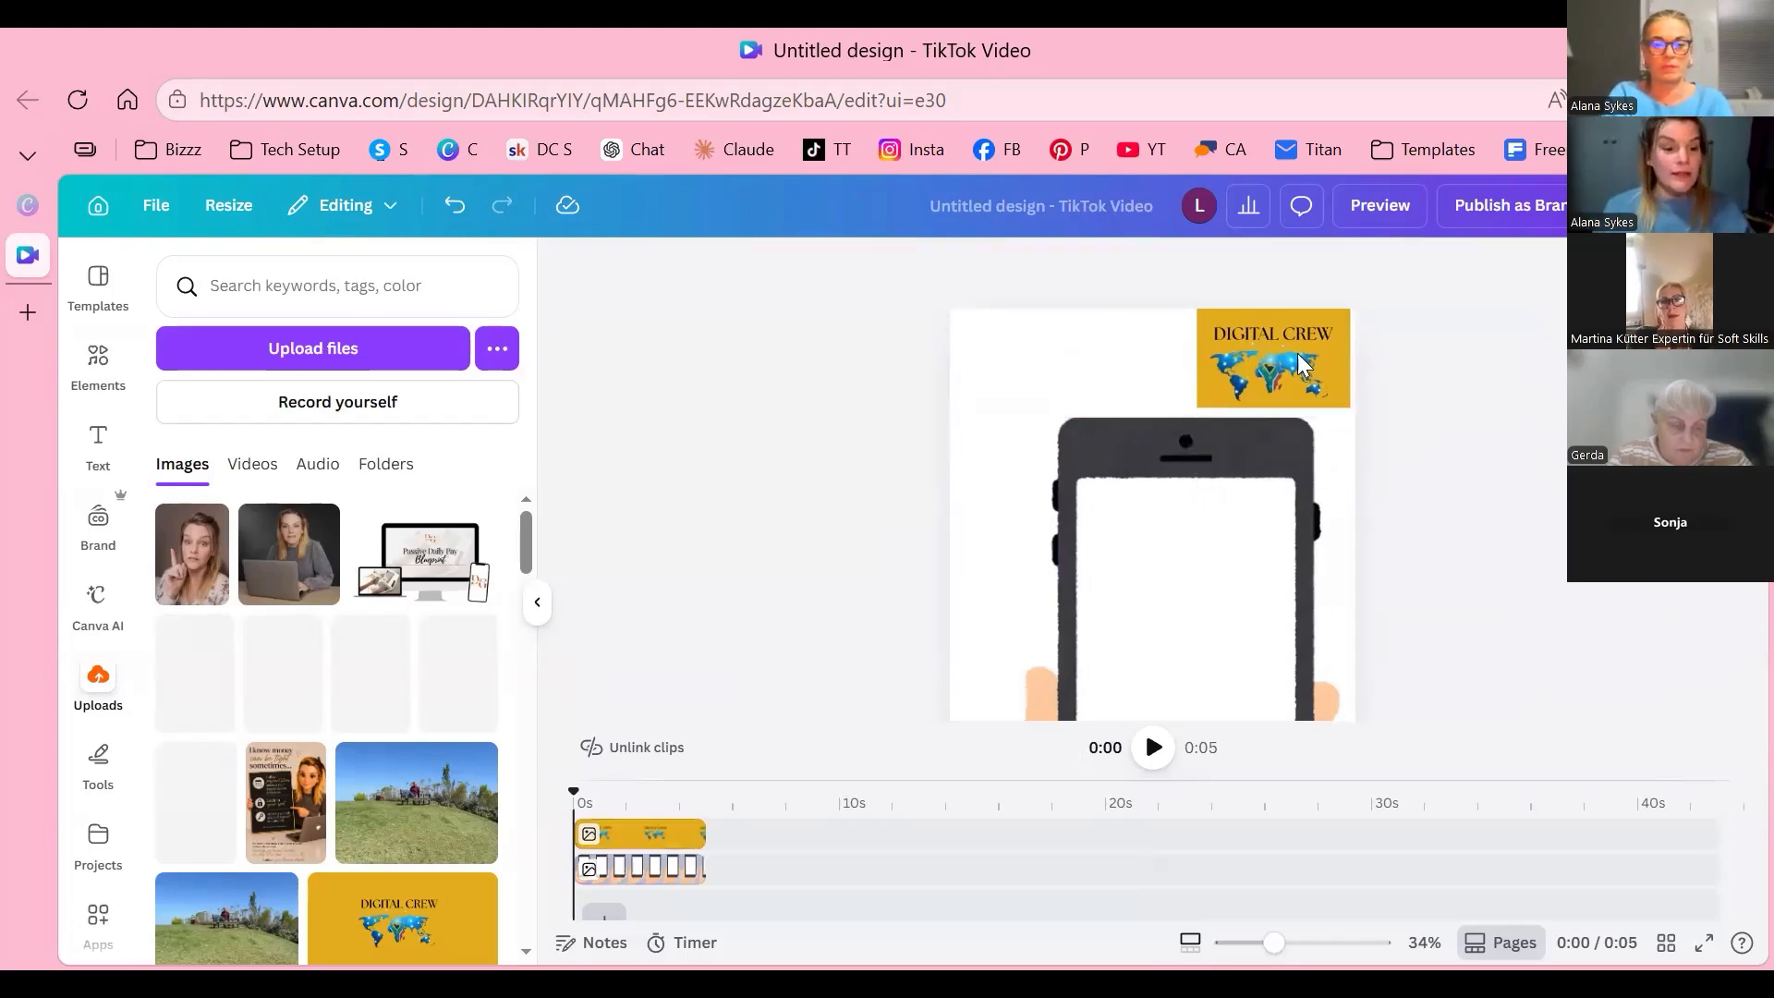
{"action": "scroll", "coordinate": [935, 242], "scroll_direction": "down", "scroll_amount": 3}
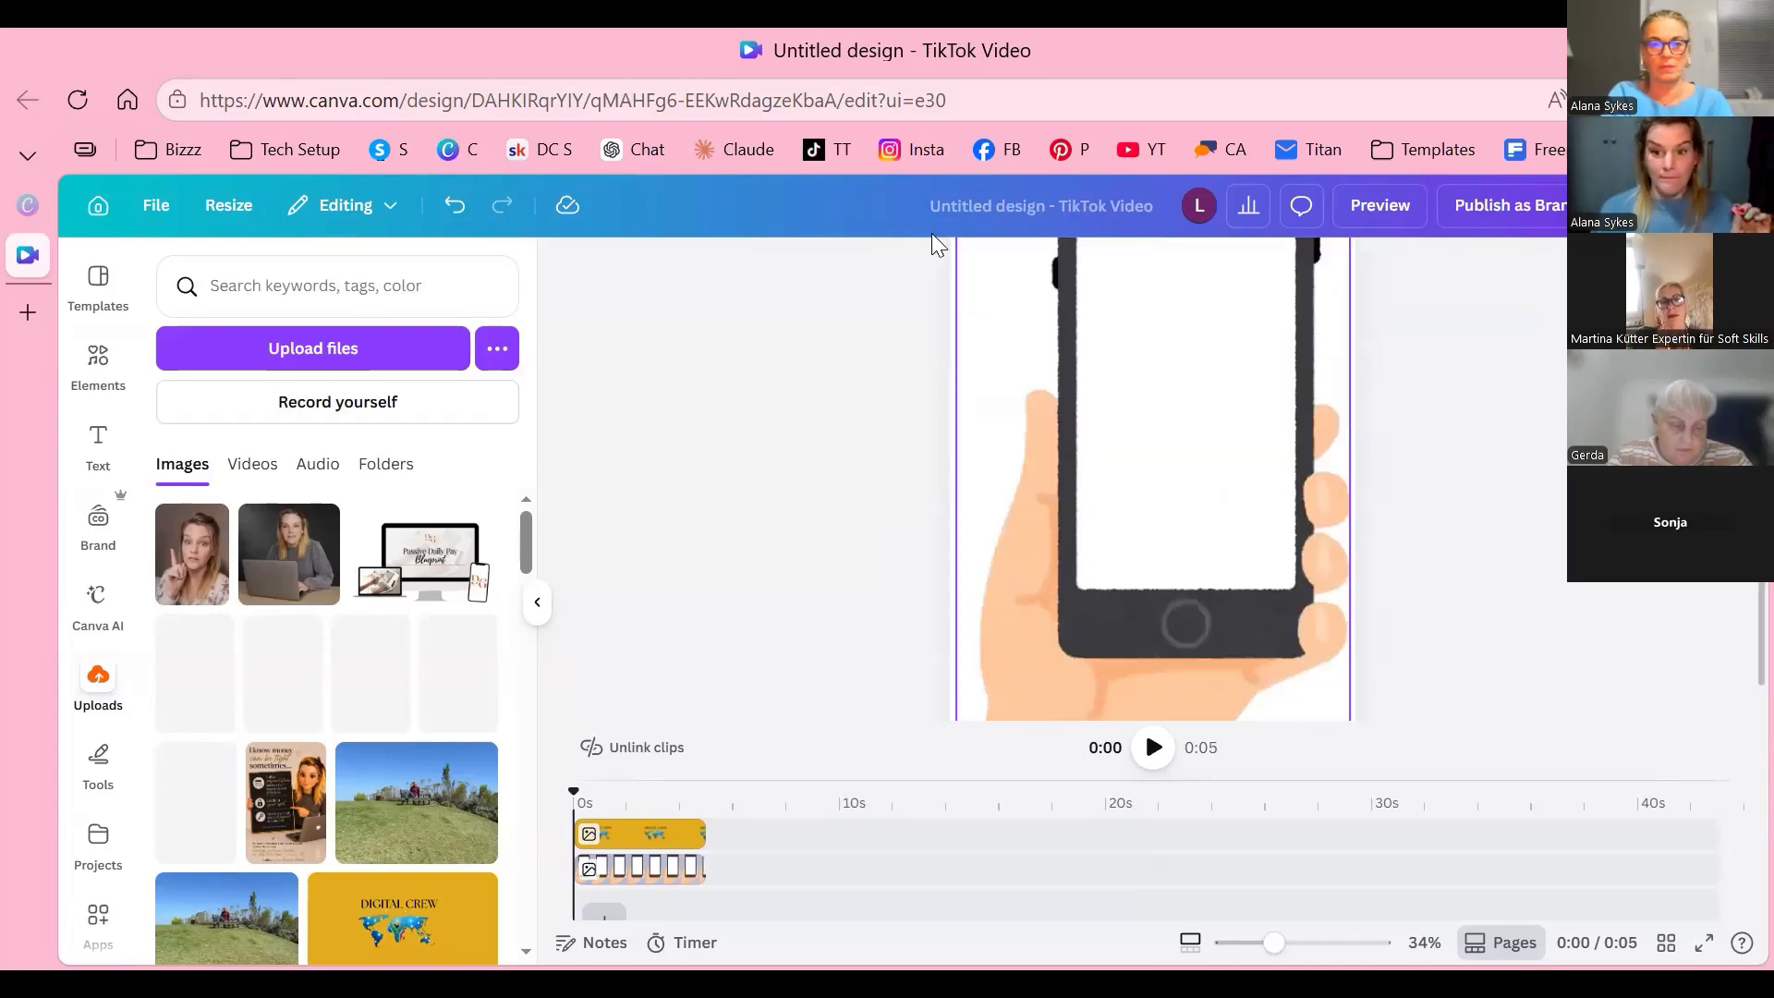
Step: Search the graphics for "rectangle" and add the solid black rectangle to the page beside the Digital Crew logo
{"action": "scroll", "coordinate": [1297, 517], "scroll_direction": "up", "scroll_amount": 3}
{"action": "left_click", "coordinate": [1333, 347]}
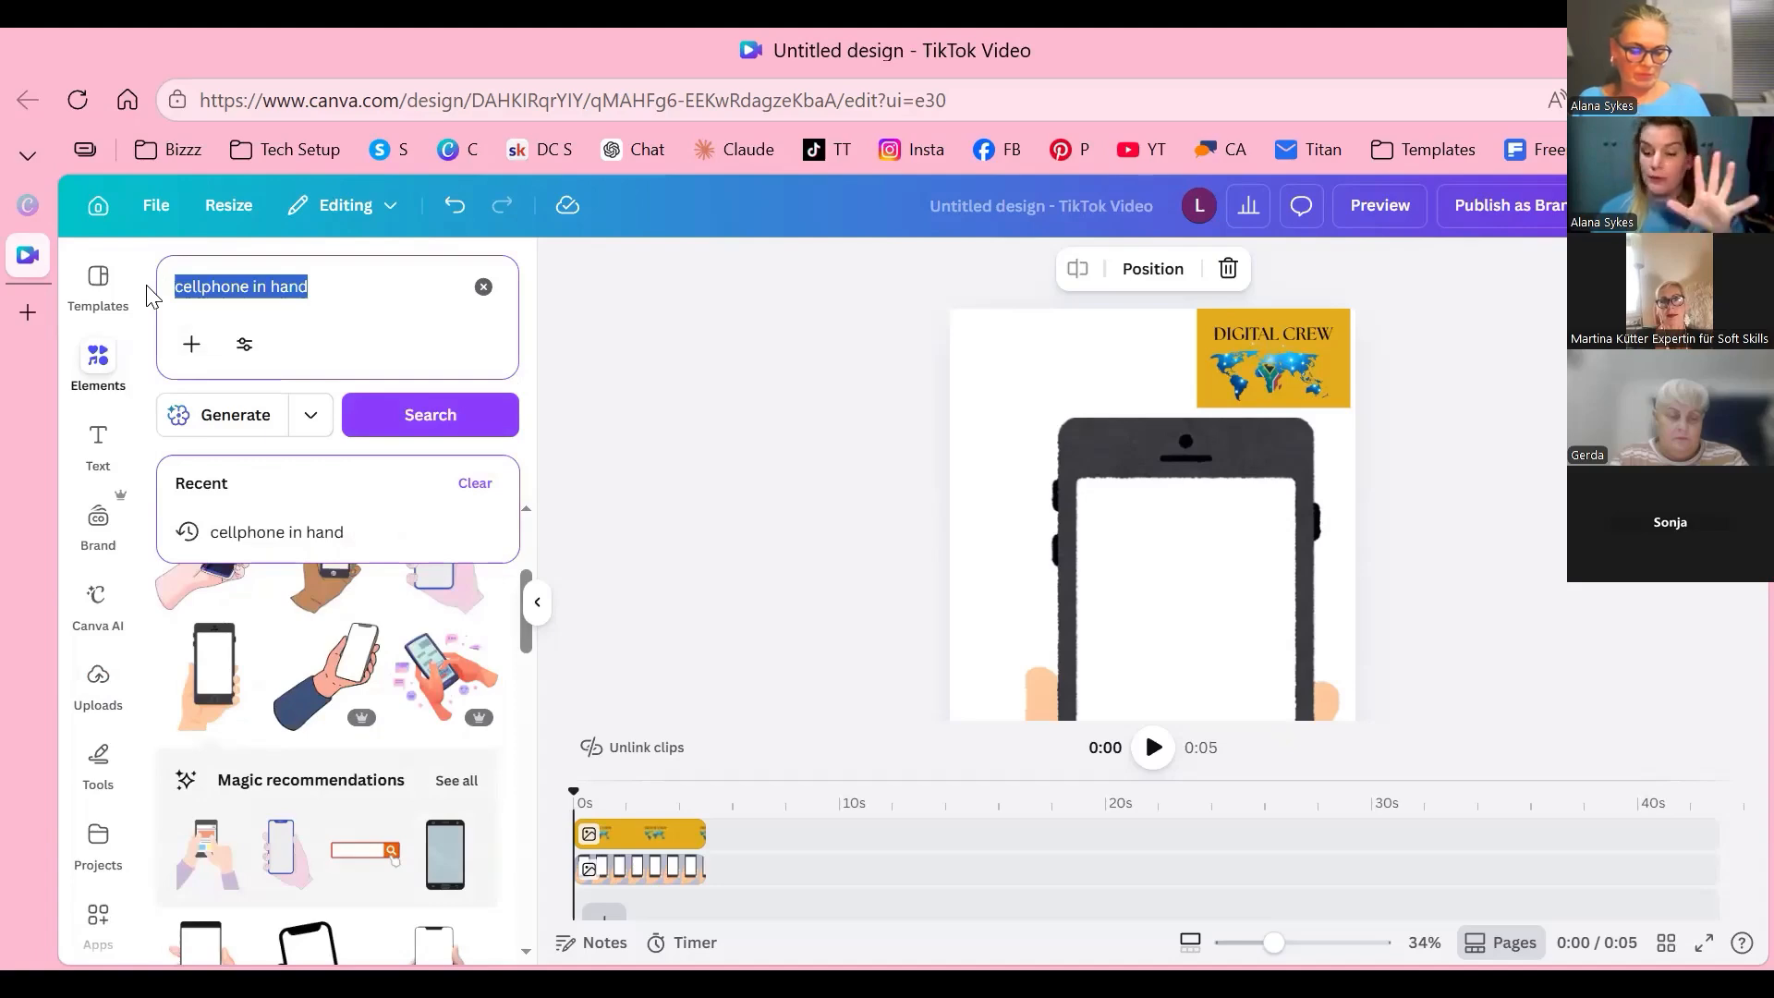
{"action": "key", "text": "BackSpace"}
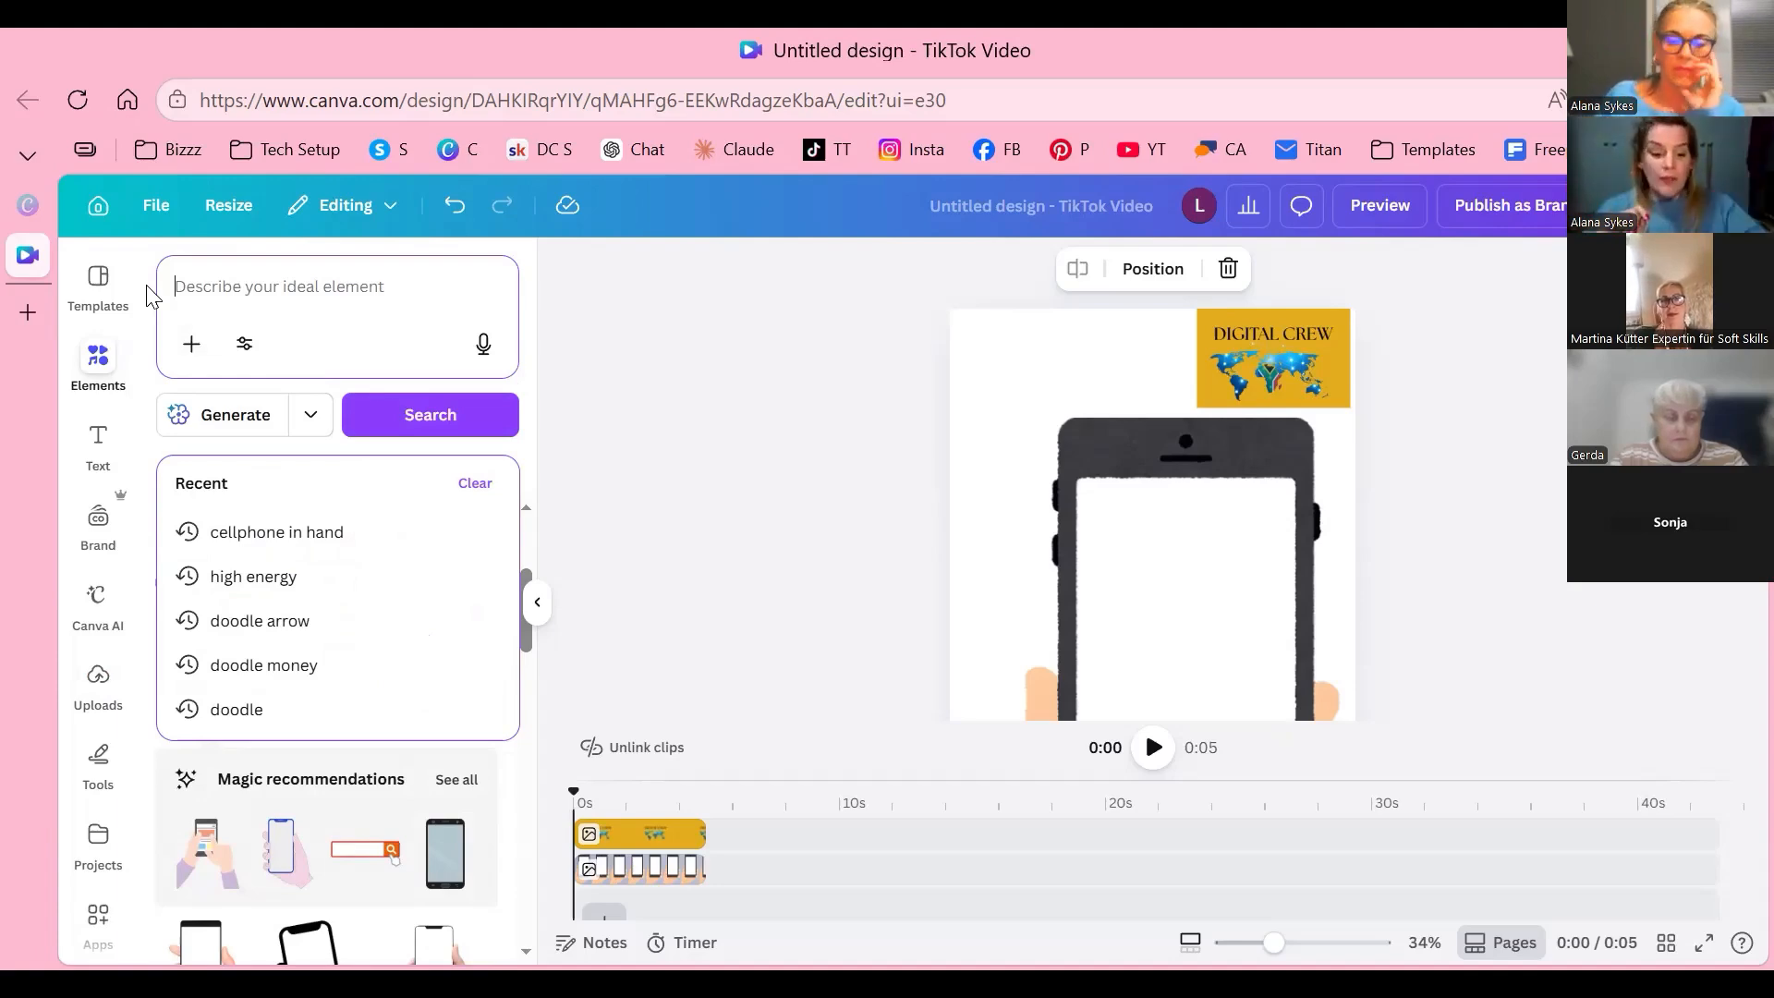
{"action": "type", "text": "re"}
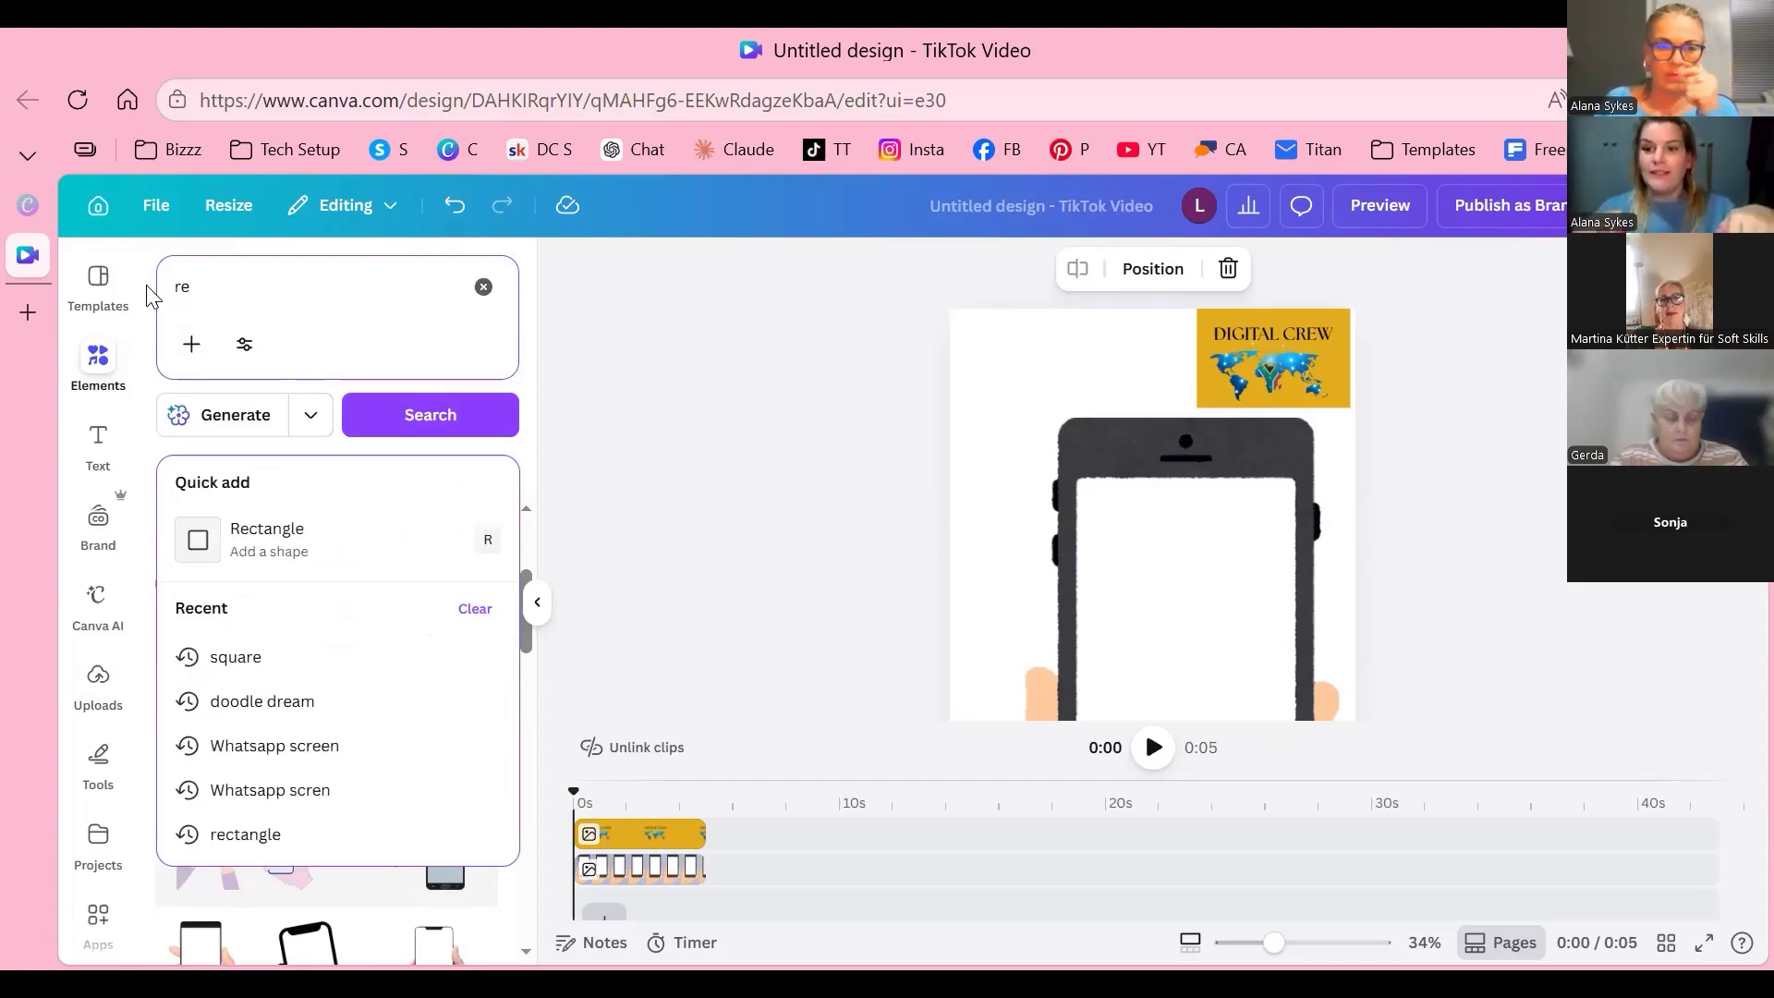
{"action": "type", "text": "cta"}
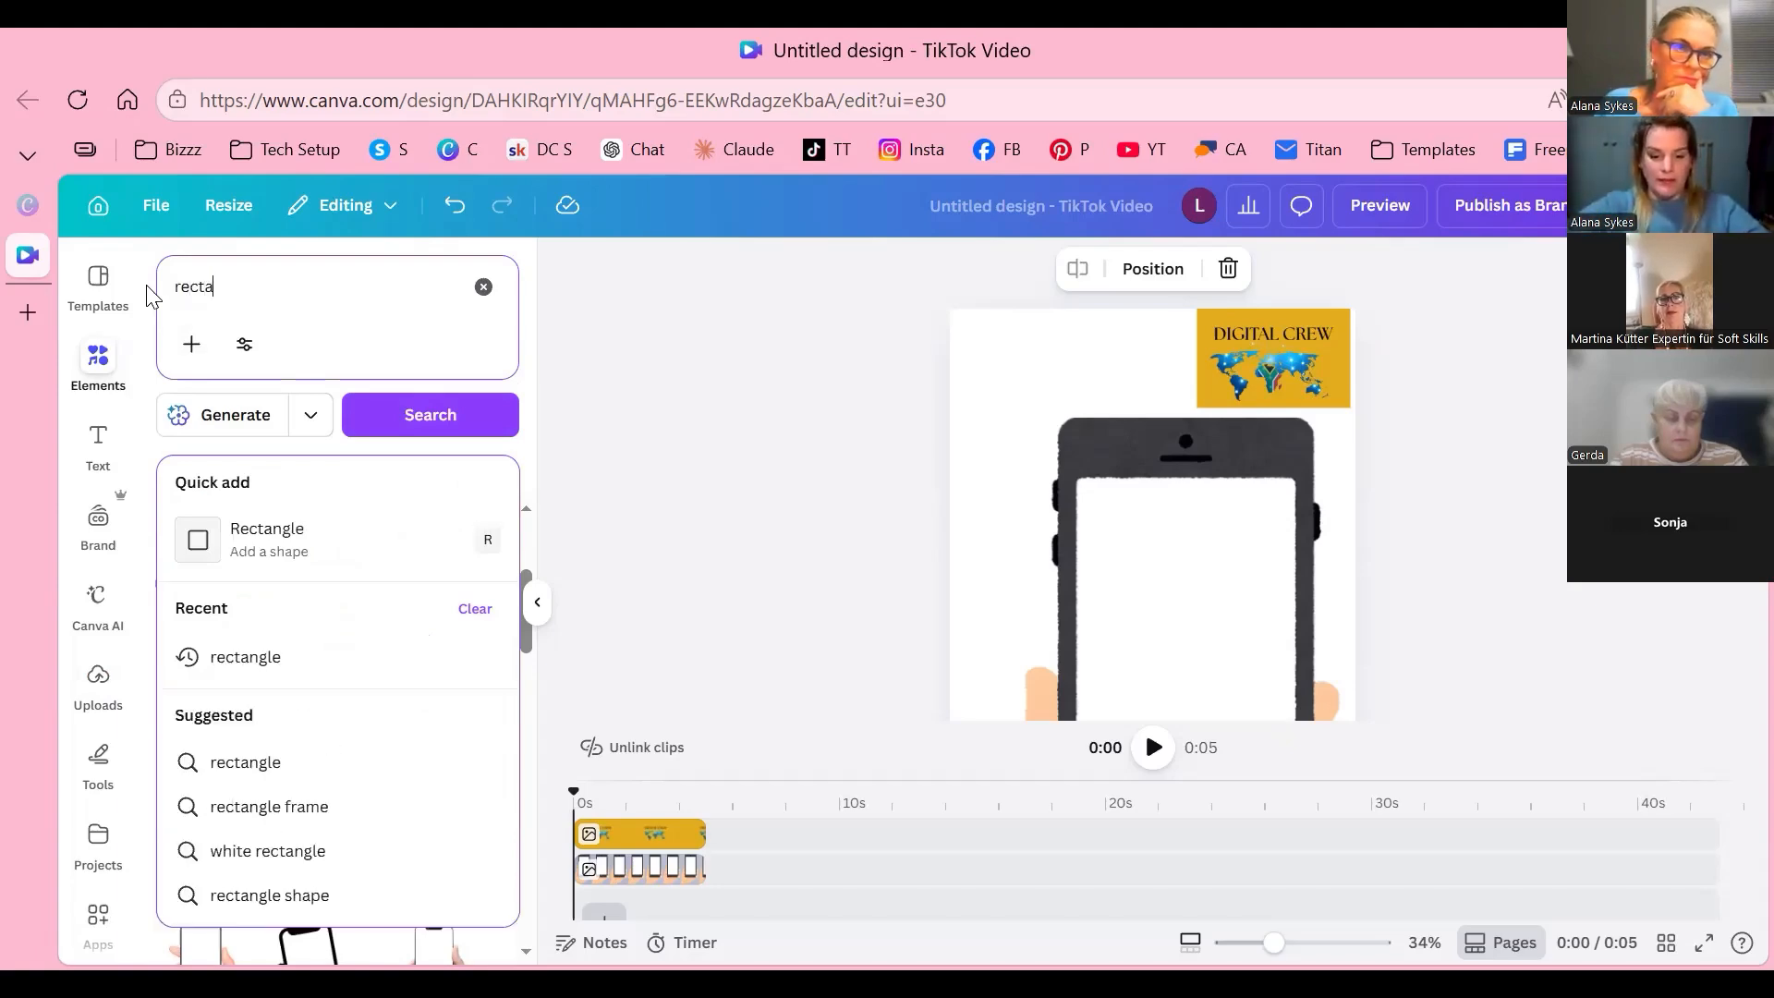
{"action": "type", "text": "ngle"}
{"action": "left_click", "coordinate": [245, 664]}
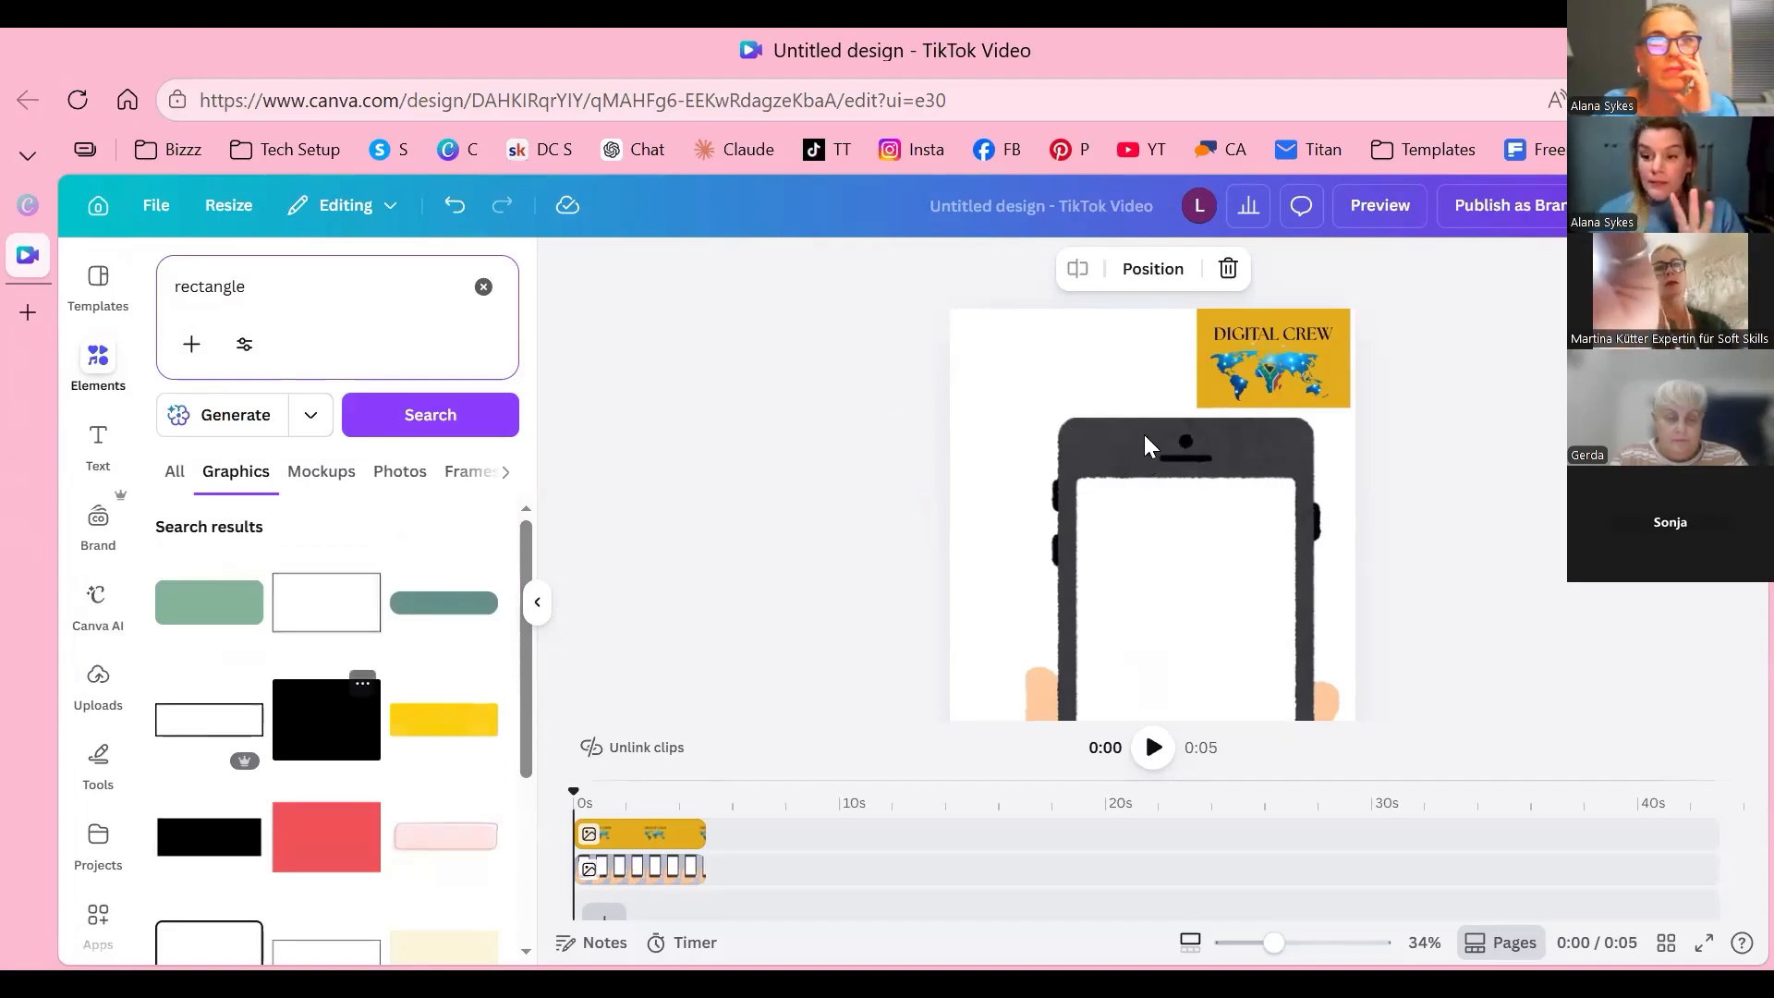
{"action": "left_click_drag", "start_coordinate": [1196, 656], "coordinate": [1141, 388]}
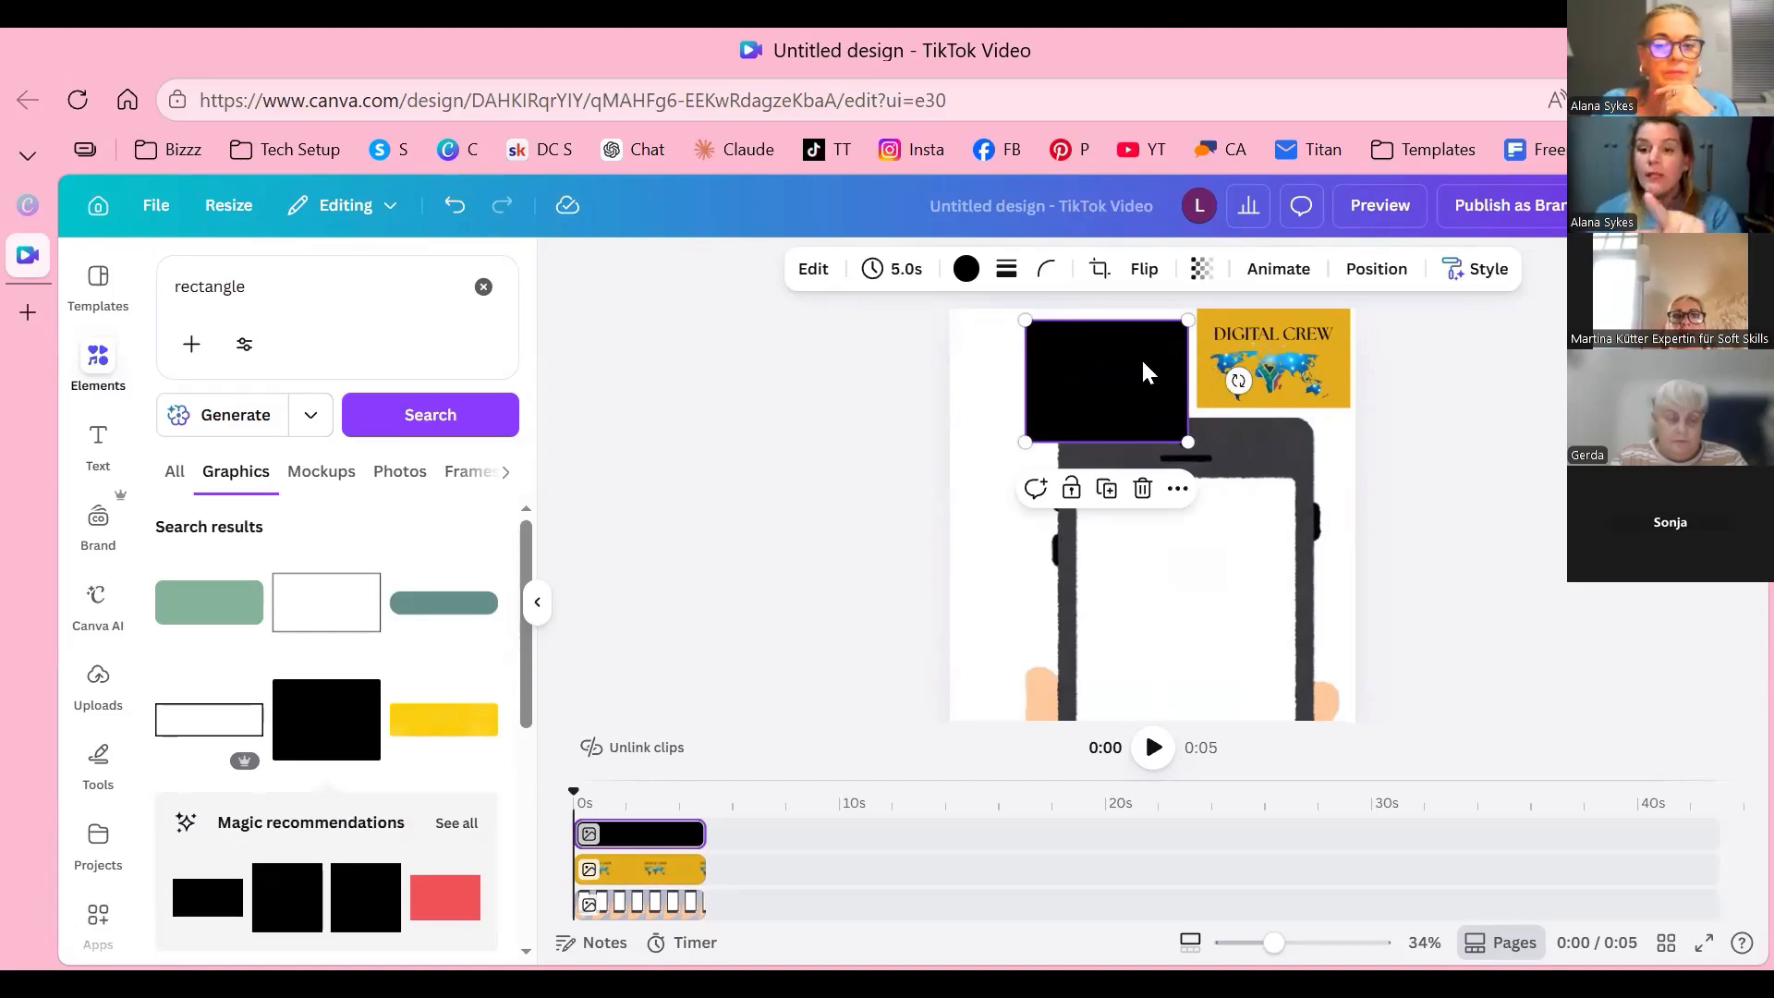
{"action": "key", "text": "Tab"}
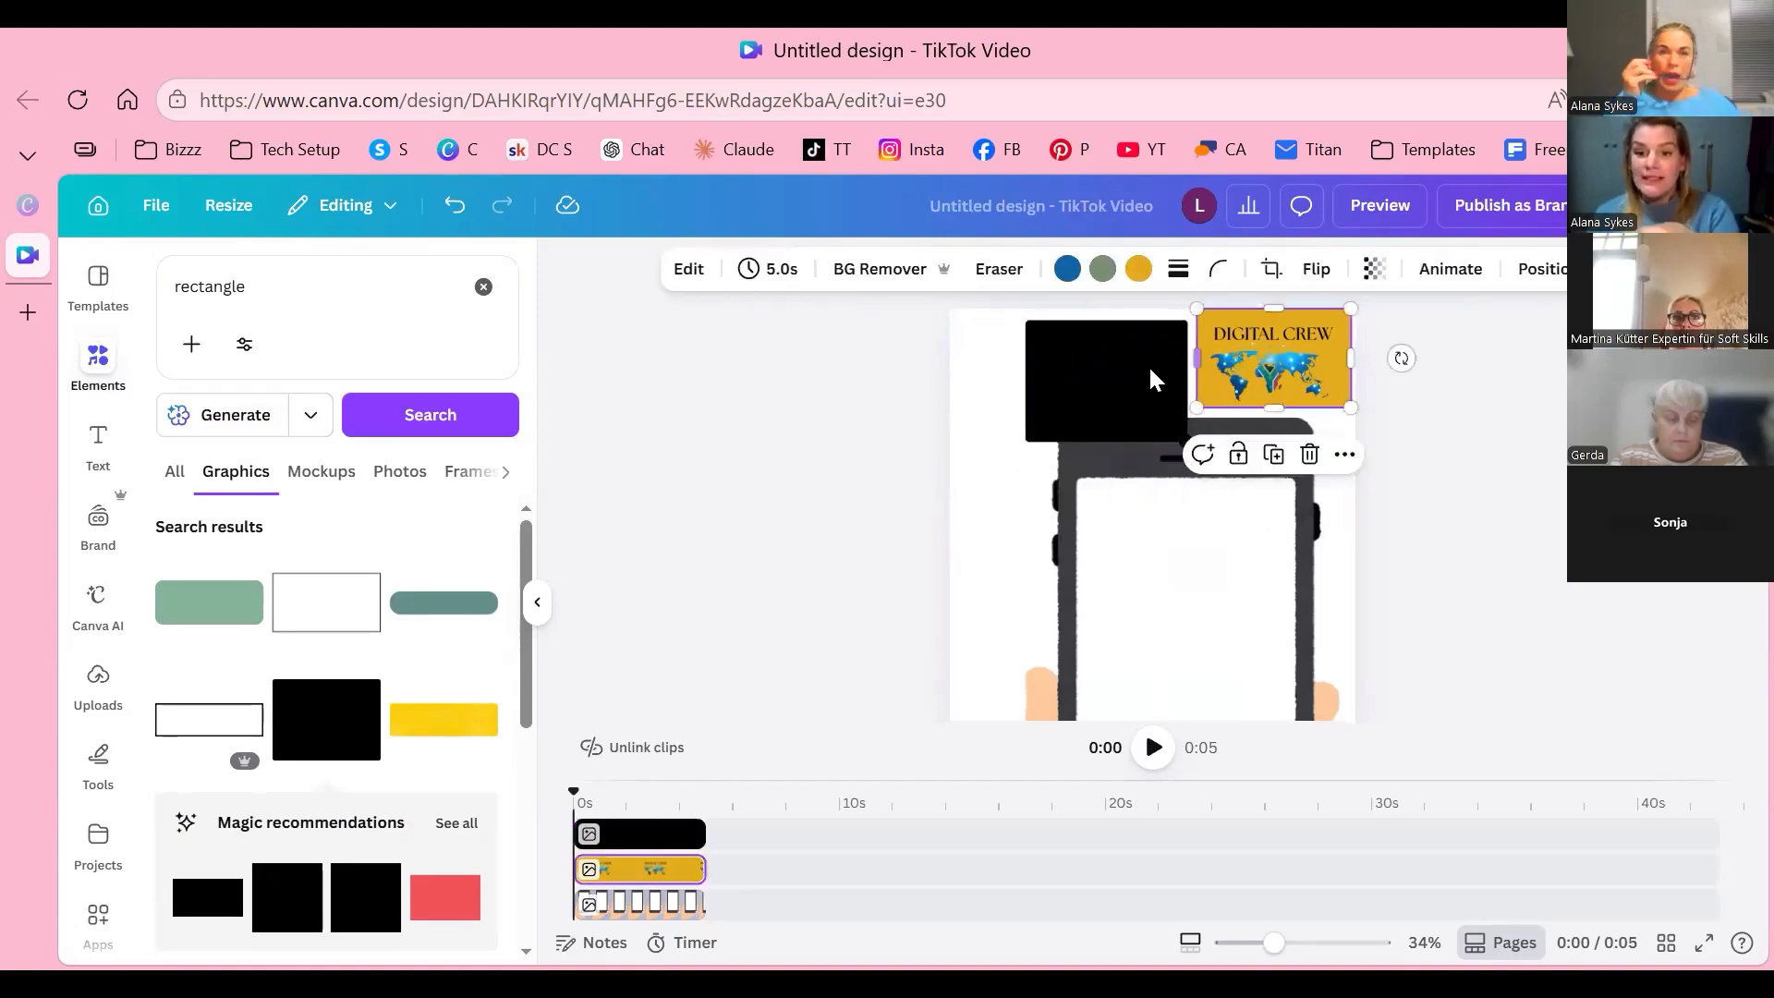
{"action": "left_click", "coordinate": [1151, 379]}
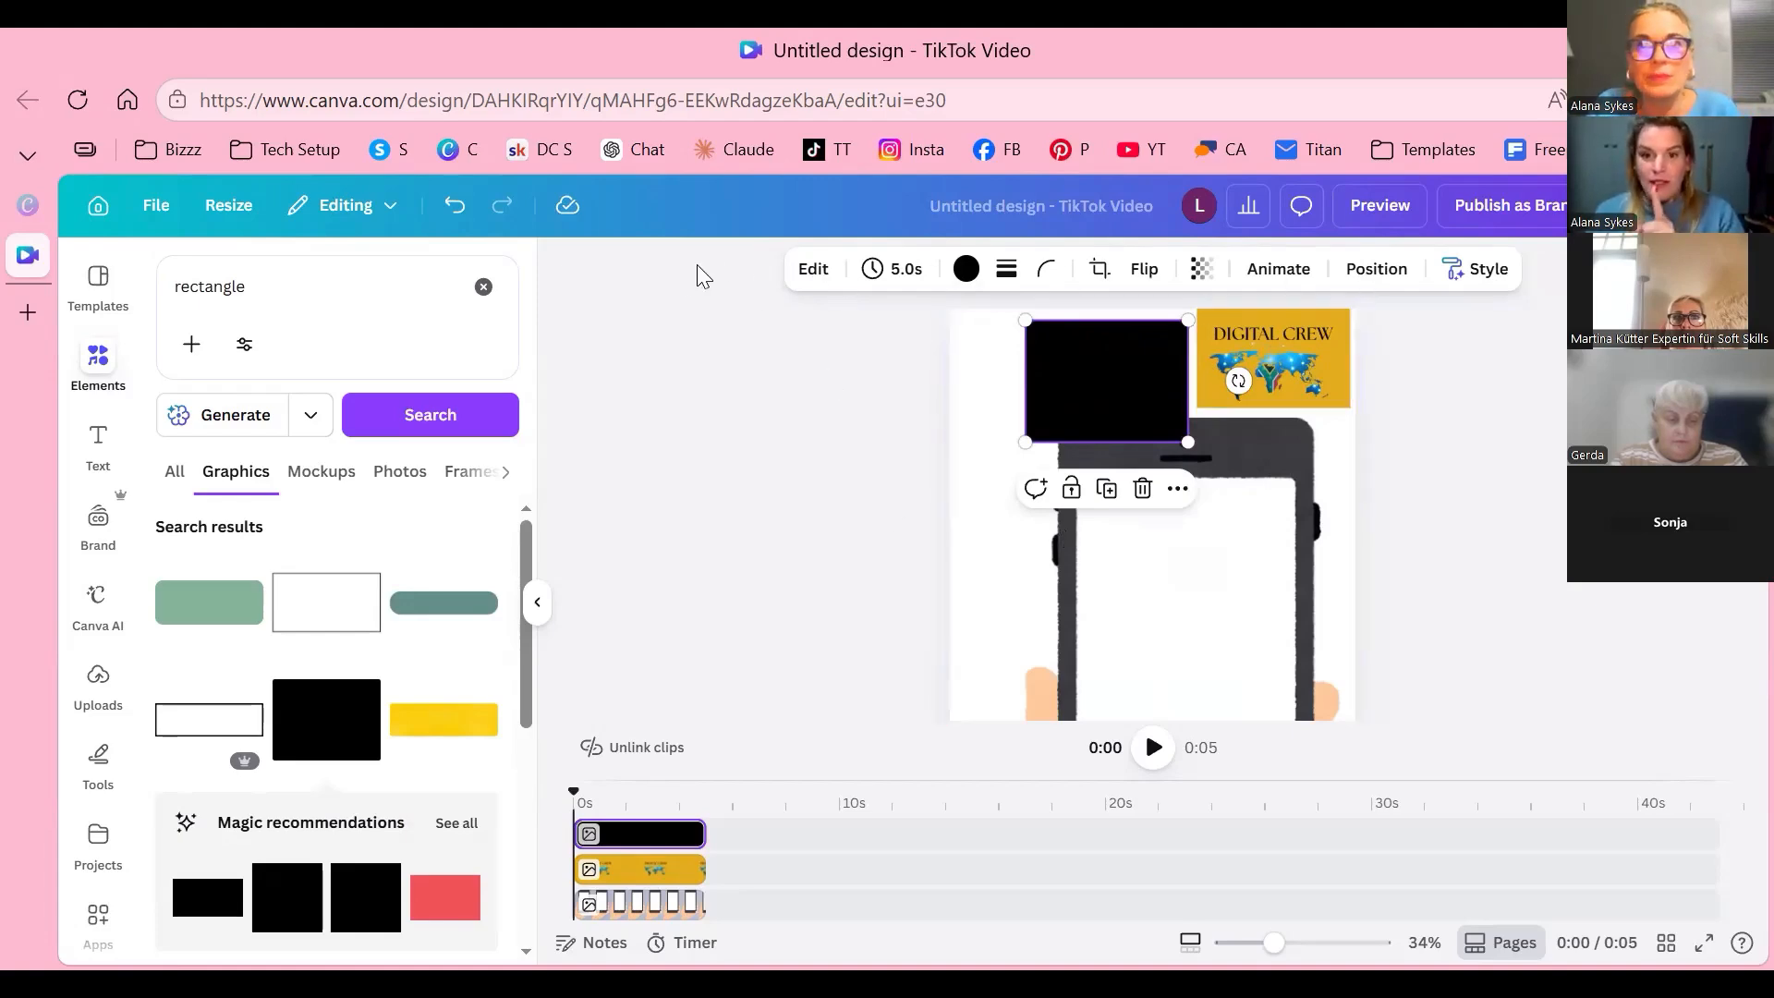
{"action": "left_click", "coordinate": [1124, 462]}
{"action": "left_click", "coordinate": [1124, 468]}
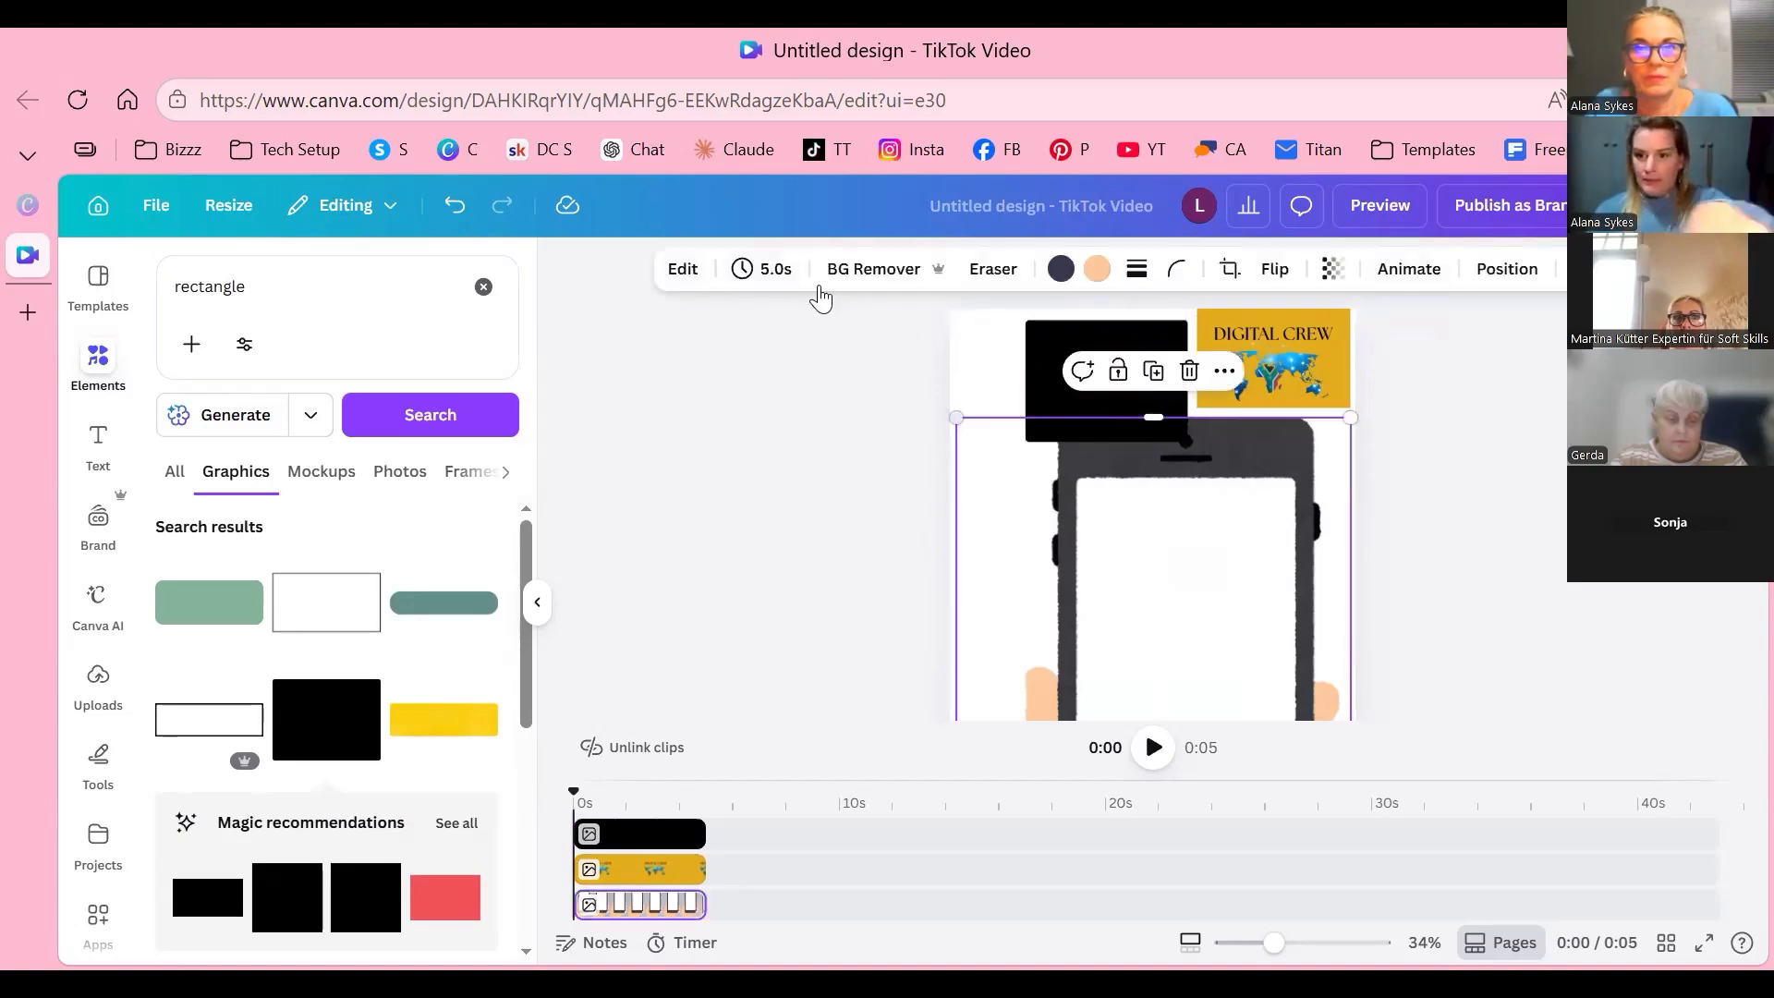
{"action": "left_click", "coordinate": [835, 357]}
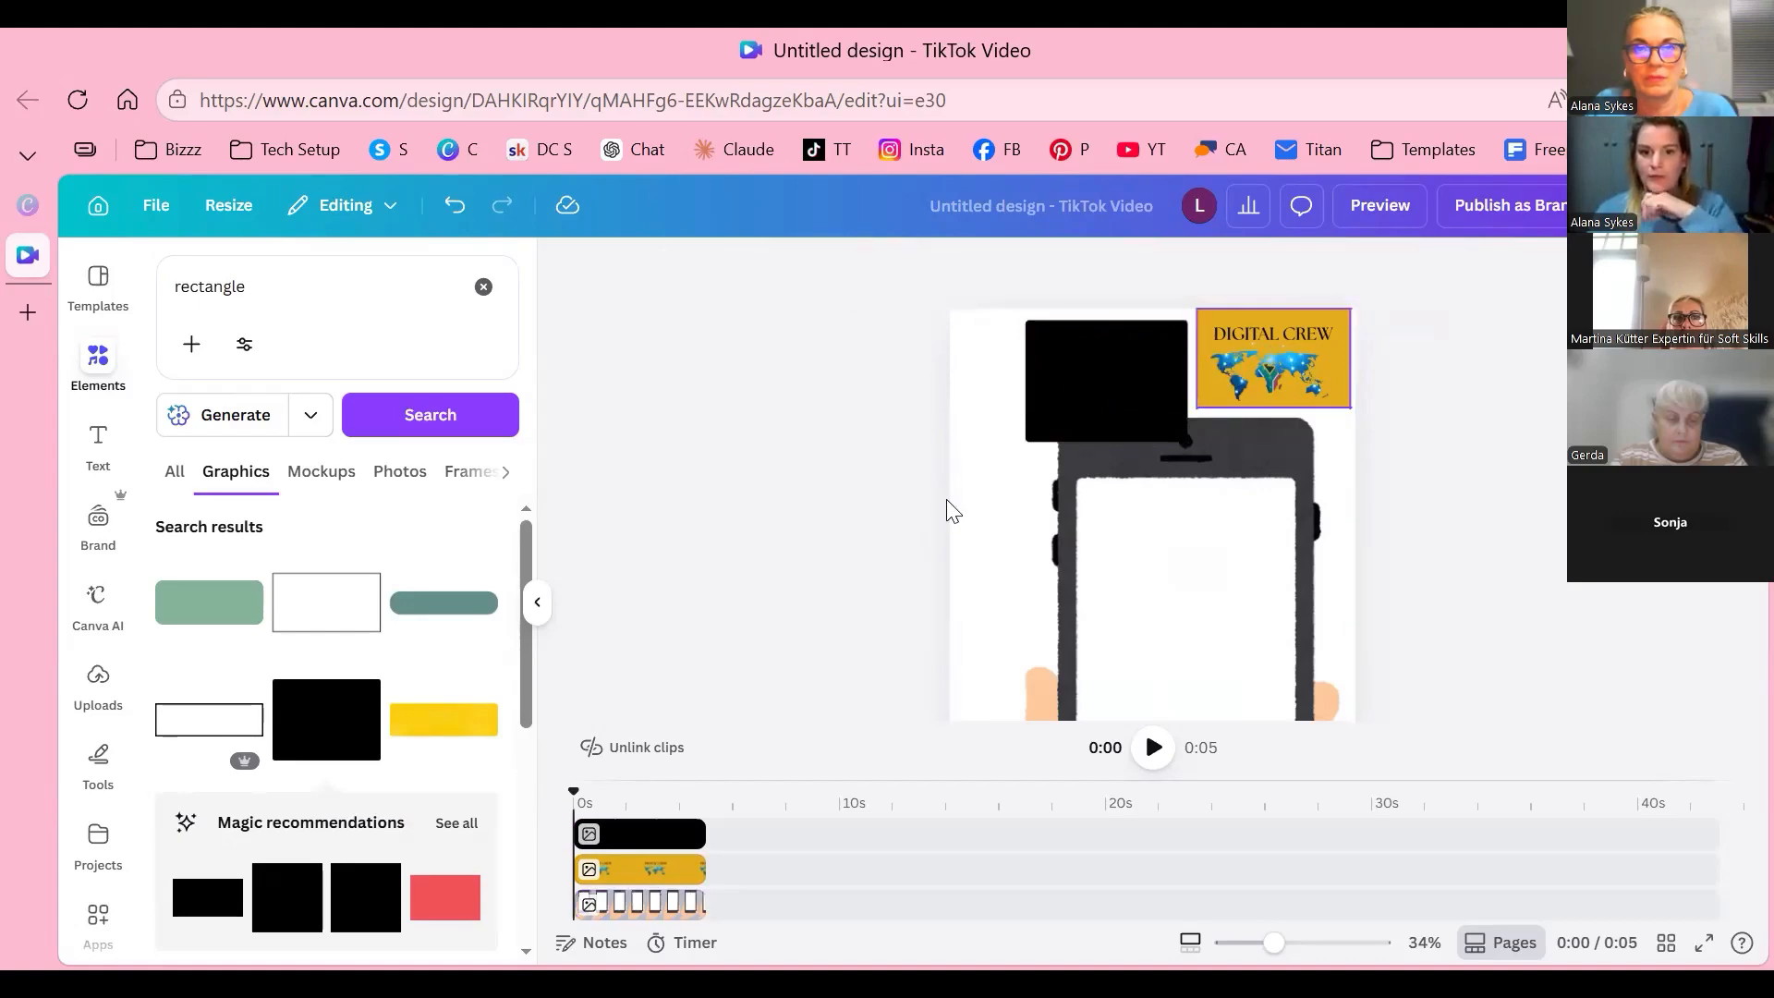
{"action": "left_click", "coordinate": [1106, 380]}
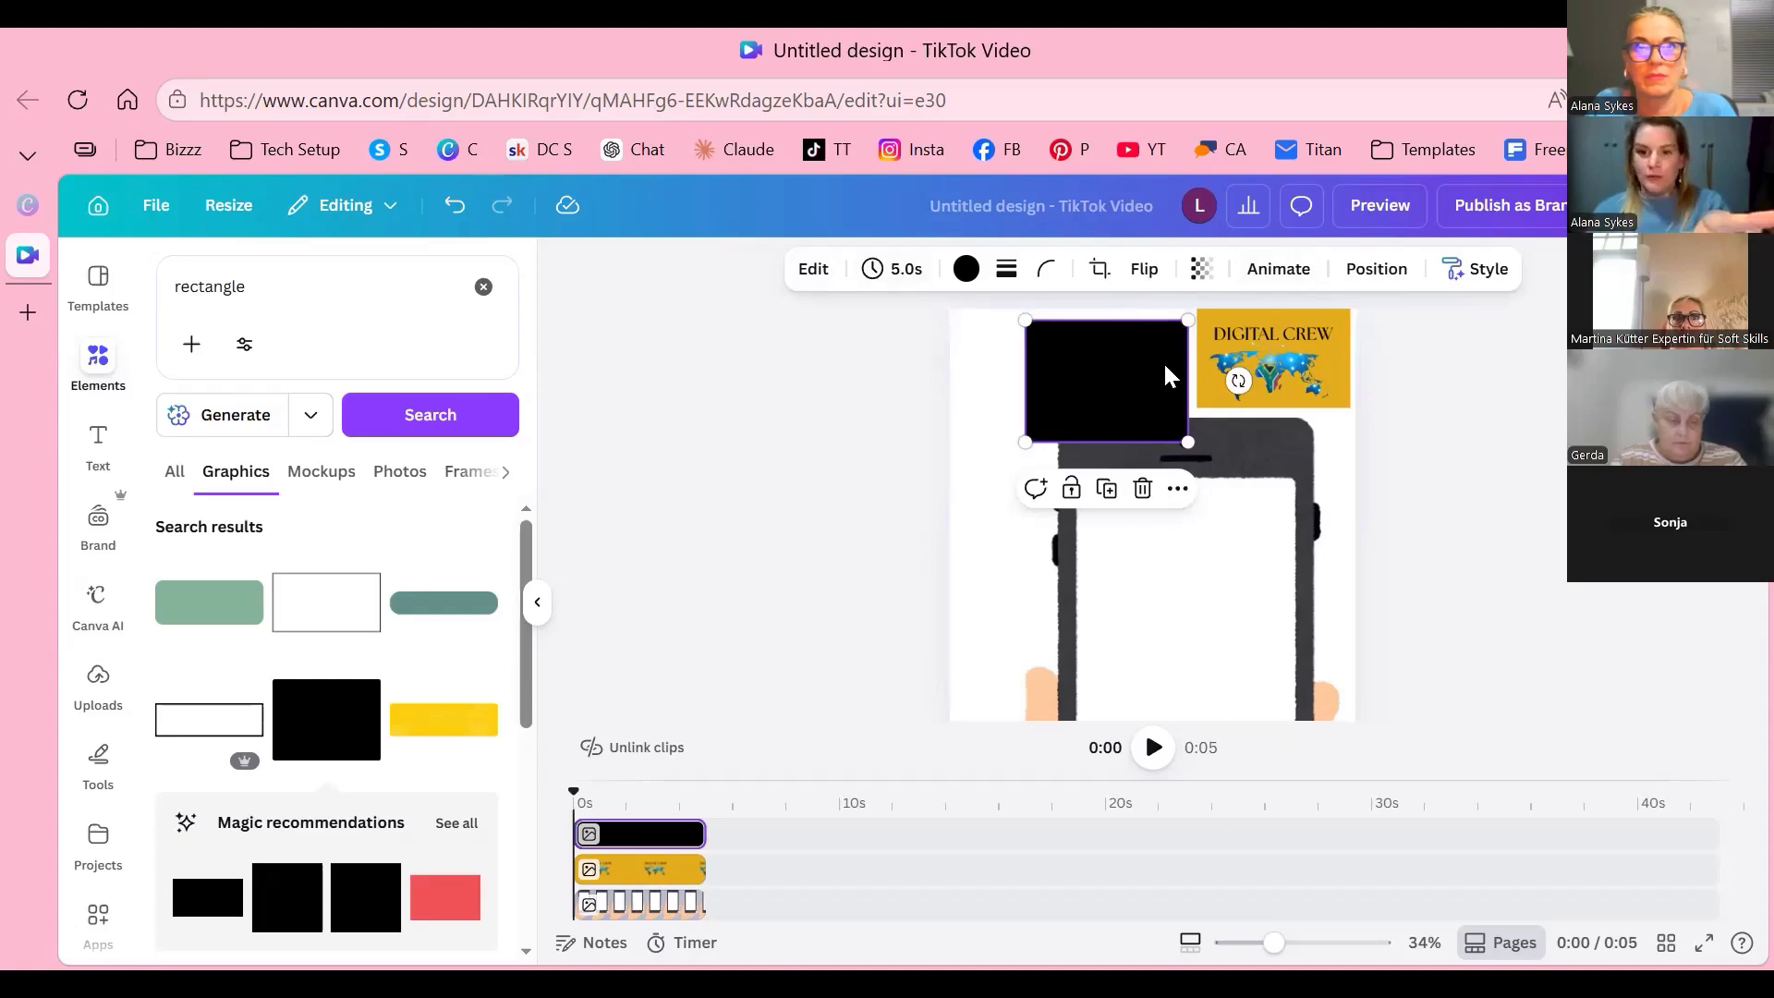
{"action": "left_click", "coordinate": [991, 319]}
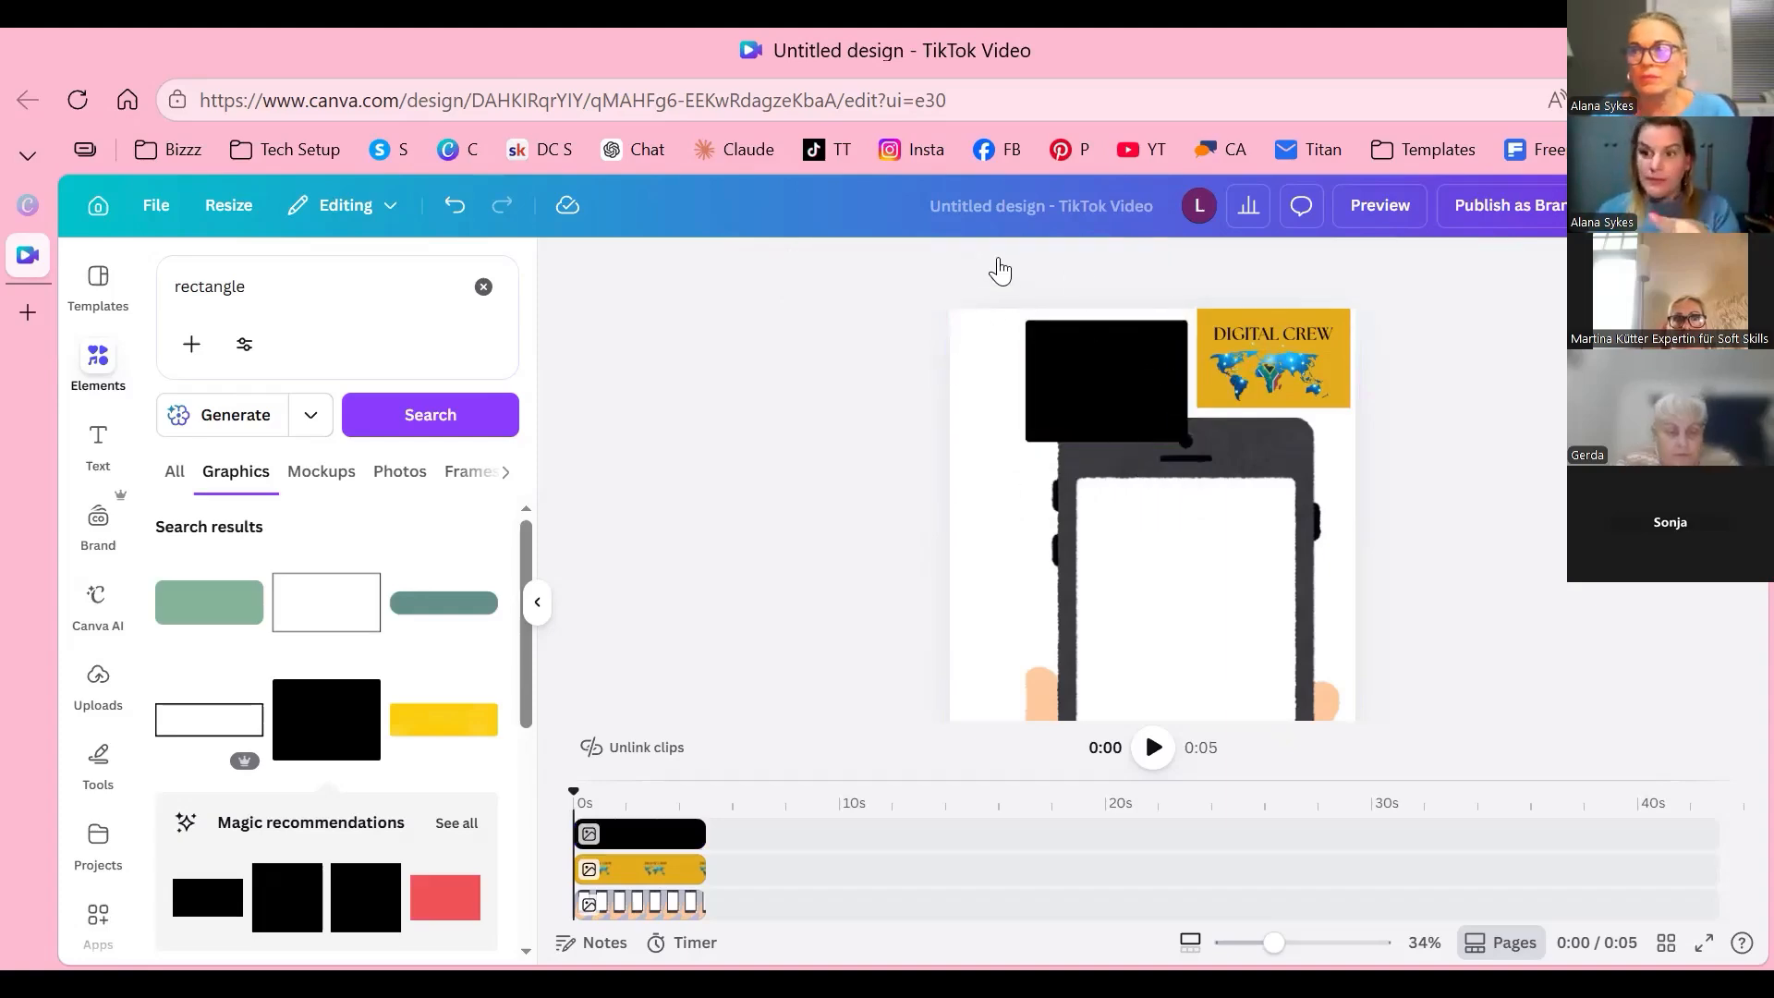
Step: Fill the black rectangle with the light yellow from the default solid colors
{"action": "left_click", "coordinate": [966, 289]}
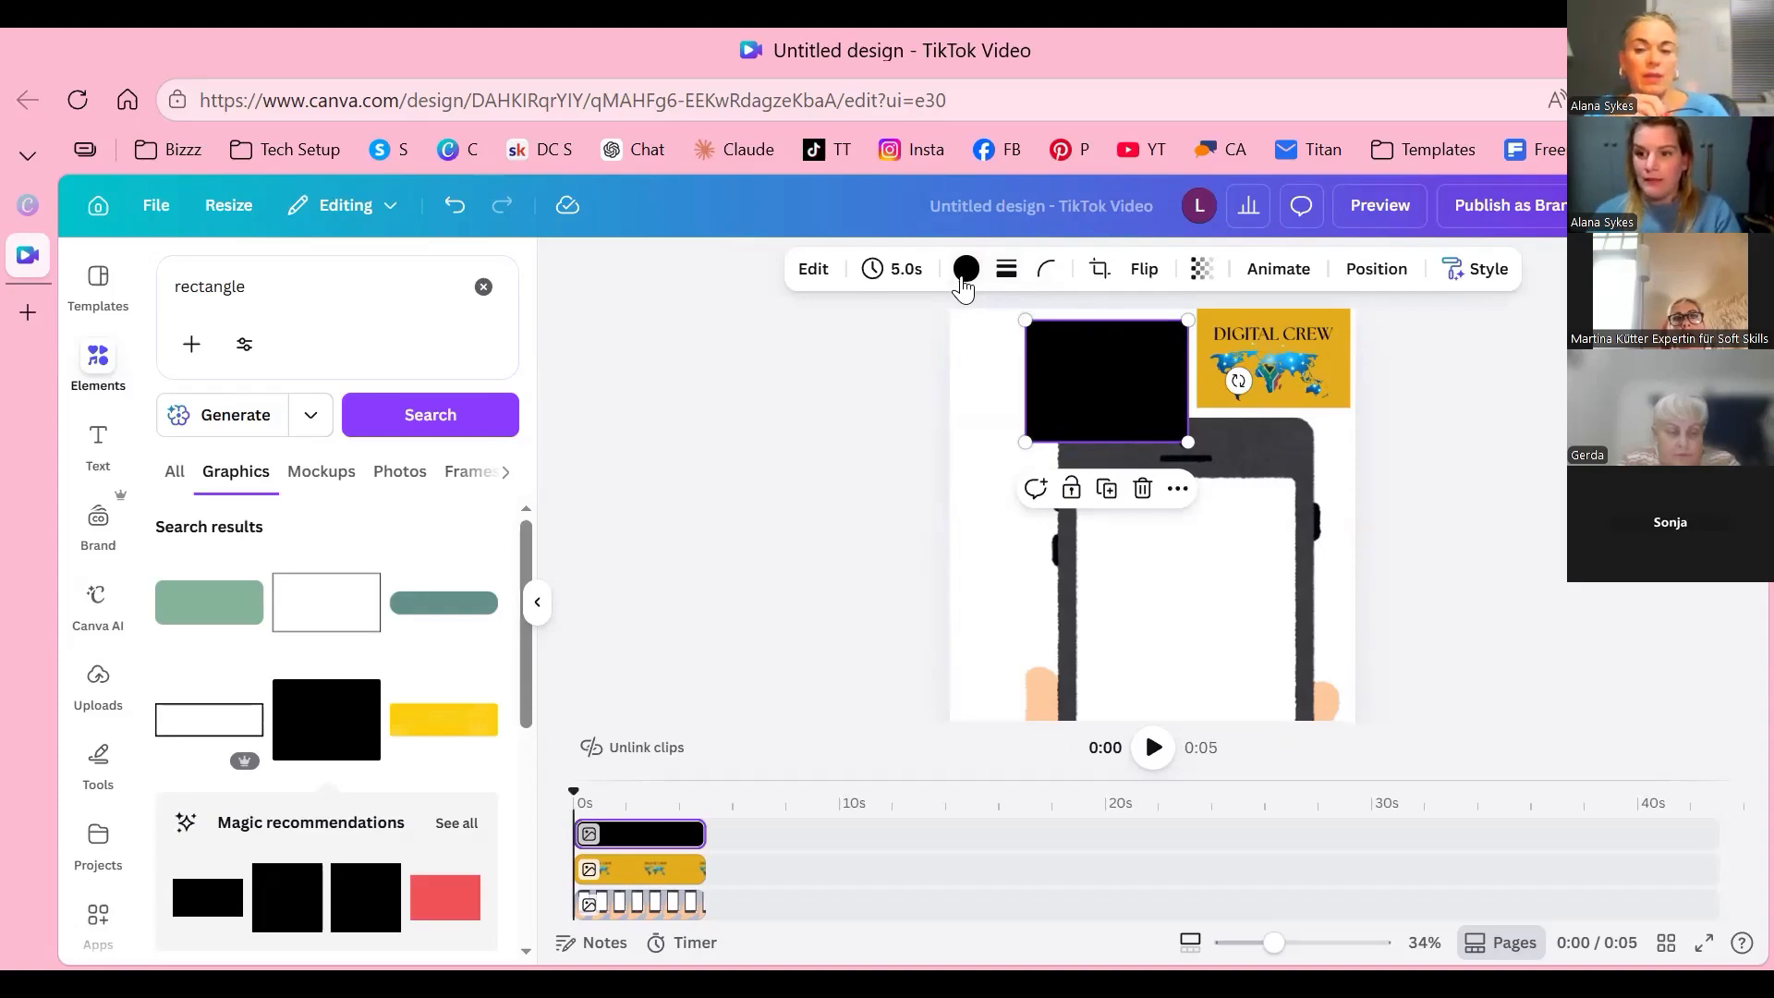
{"action": "left_click", "coordinate": [964, 279]}
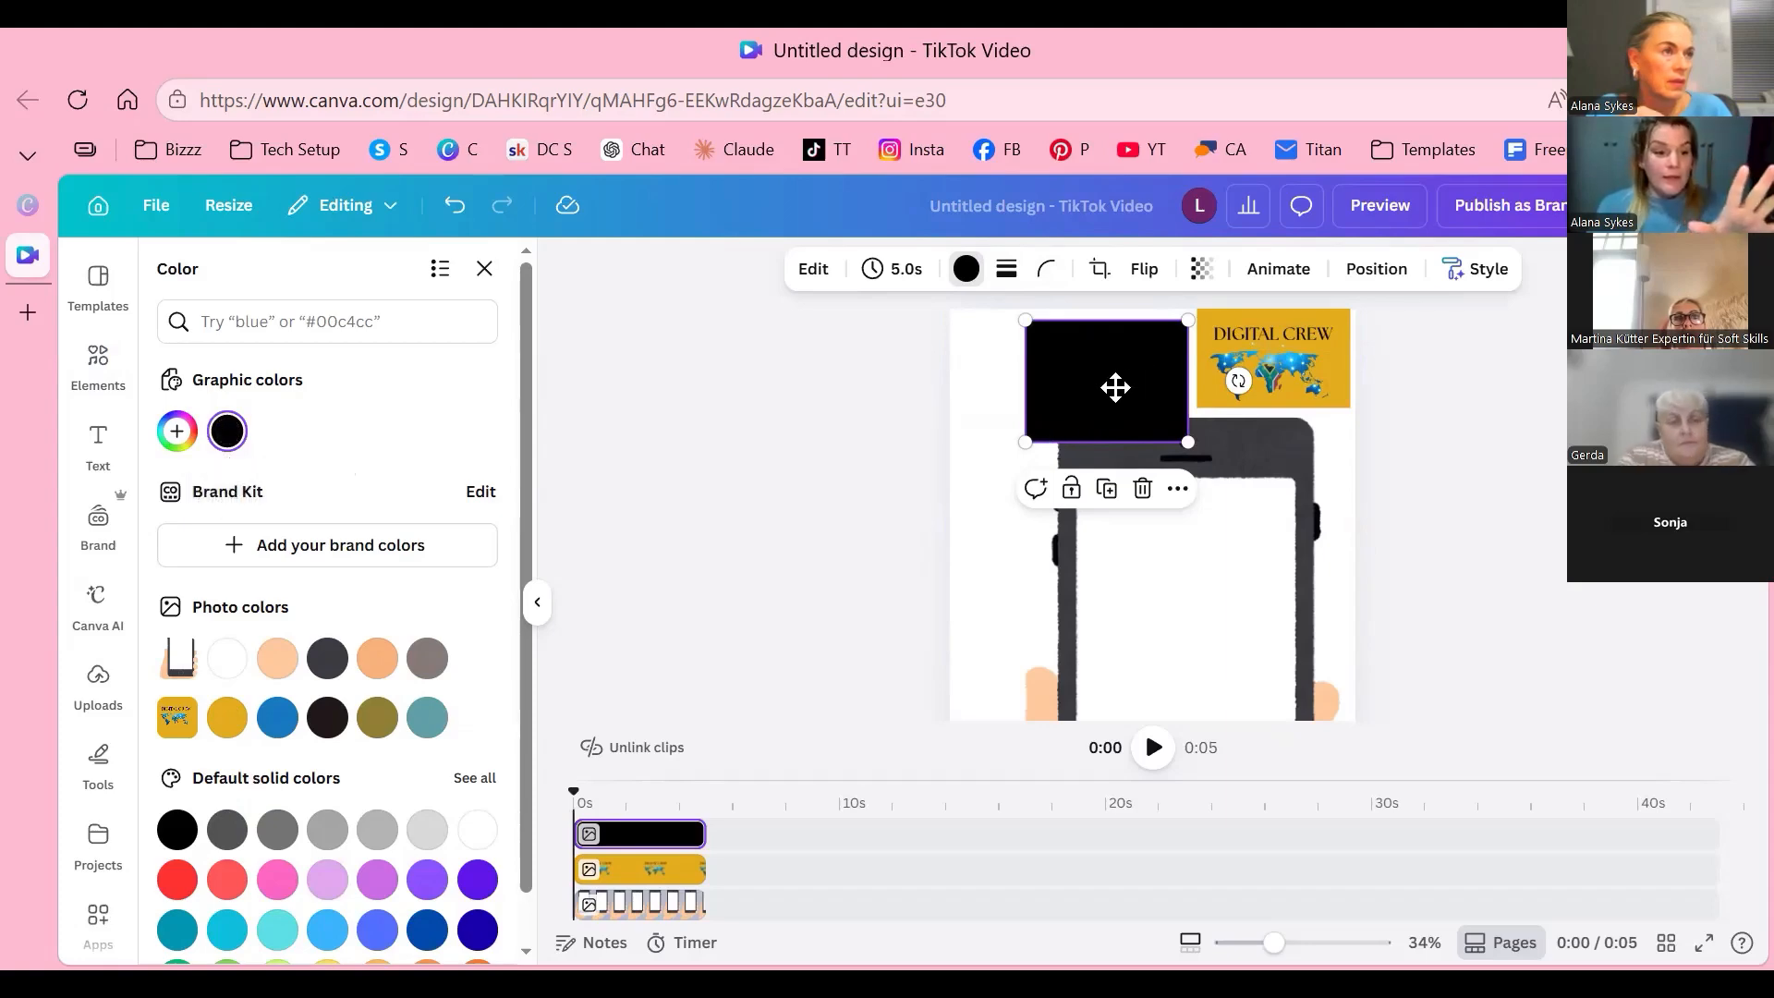
{"action": "scroll", "coordinate": [277, 718], "scroll_direction": "down", "scroll_amount": 1}
{"action": "left_click", "coordinate": [327, 925]}
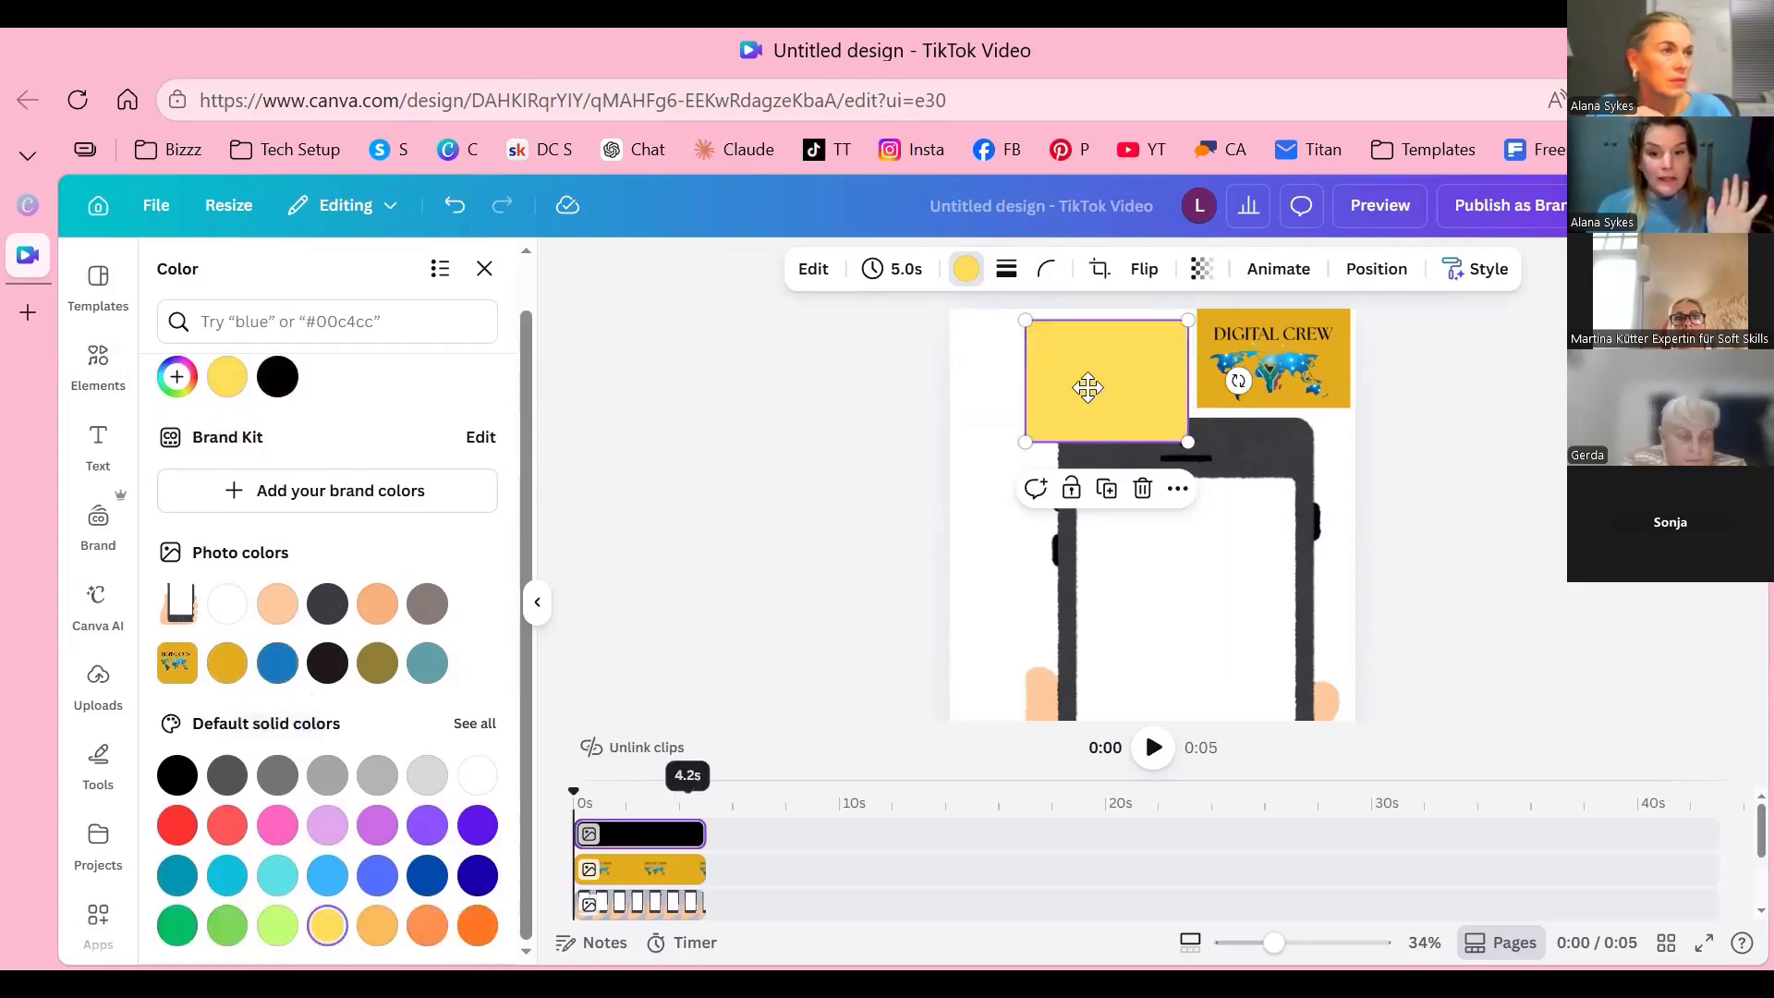
Step: Move the yellow rectangle against the Digital Crew logo to compare their colors, nudge it left and set it back beside the logo
{"action": "left_click_drag", "start_coordinate": [1087, 388], "coordinate": [1115, 365]}
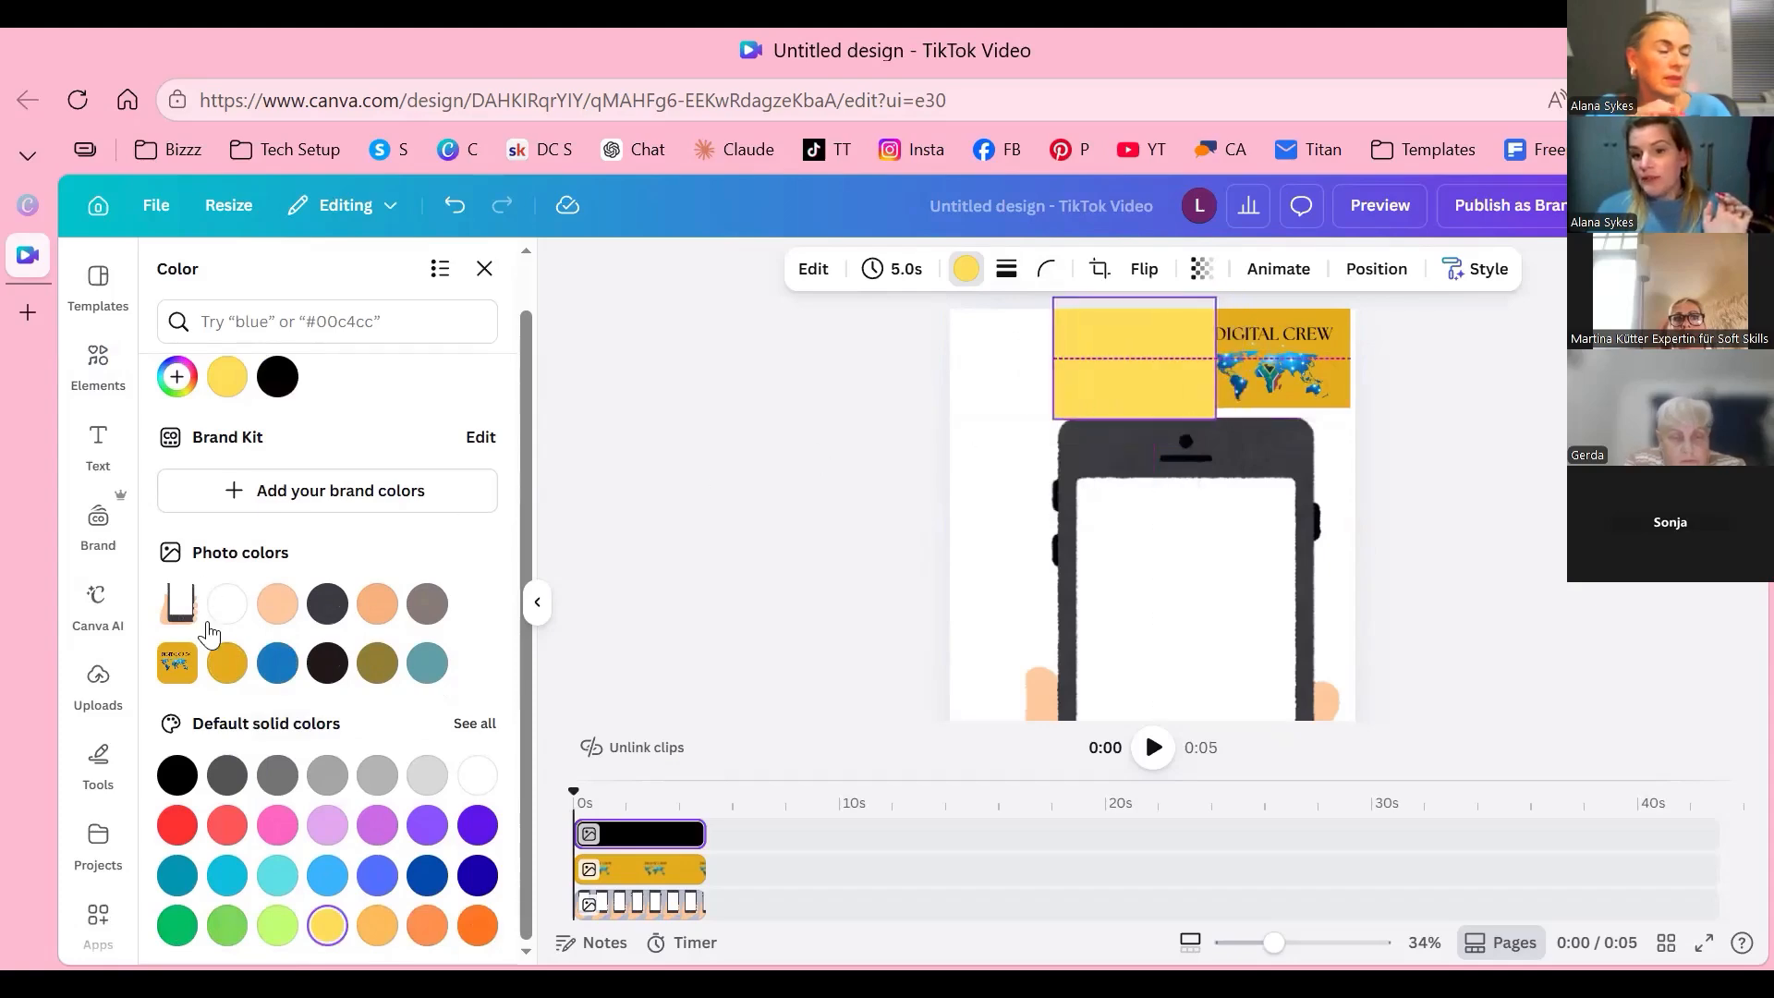
{"action": "key", "text": "Left"}
{"action": "key", "text": "Left"}
{"action": "key", "text": "Left"}
{"action": "key", "text": "Left"}
{"action": "key", "text": "Left"}
{"action": "key", "text": "Left"}
{"action": "key", "text": "Left"}
{"action": "key", "text": "Left"}
{"action": "key", "text": "Left"}
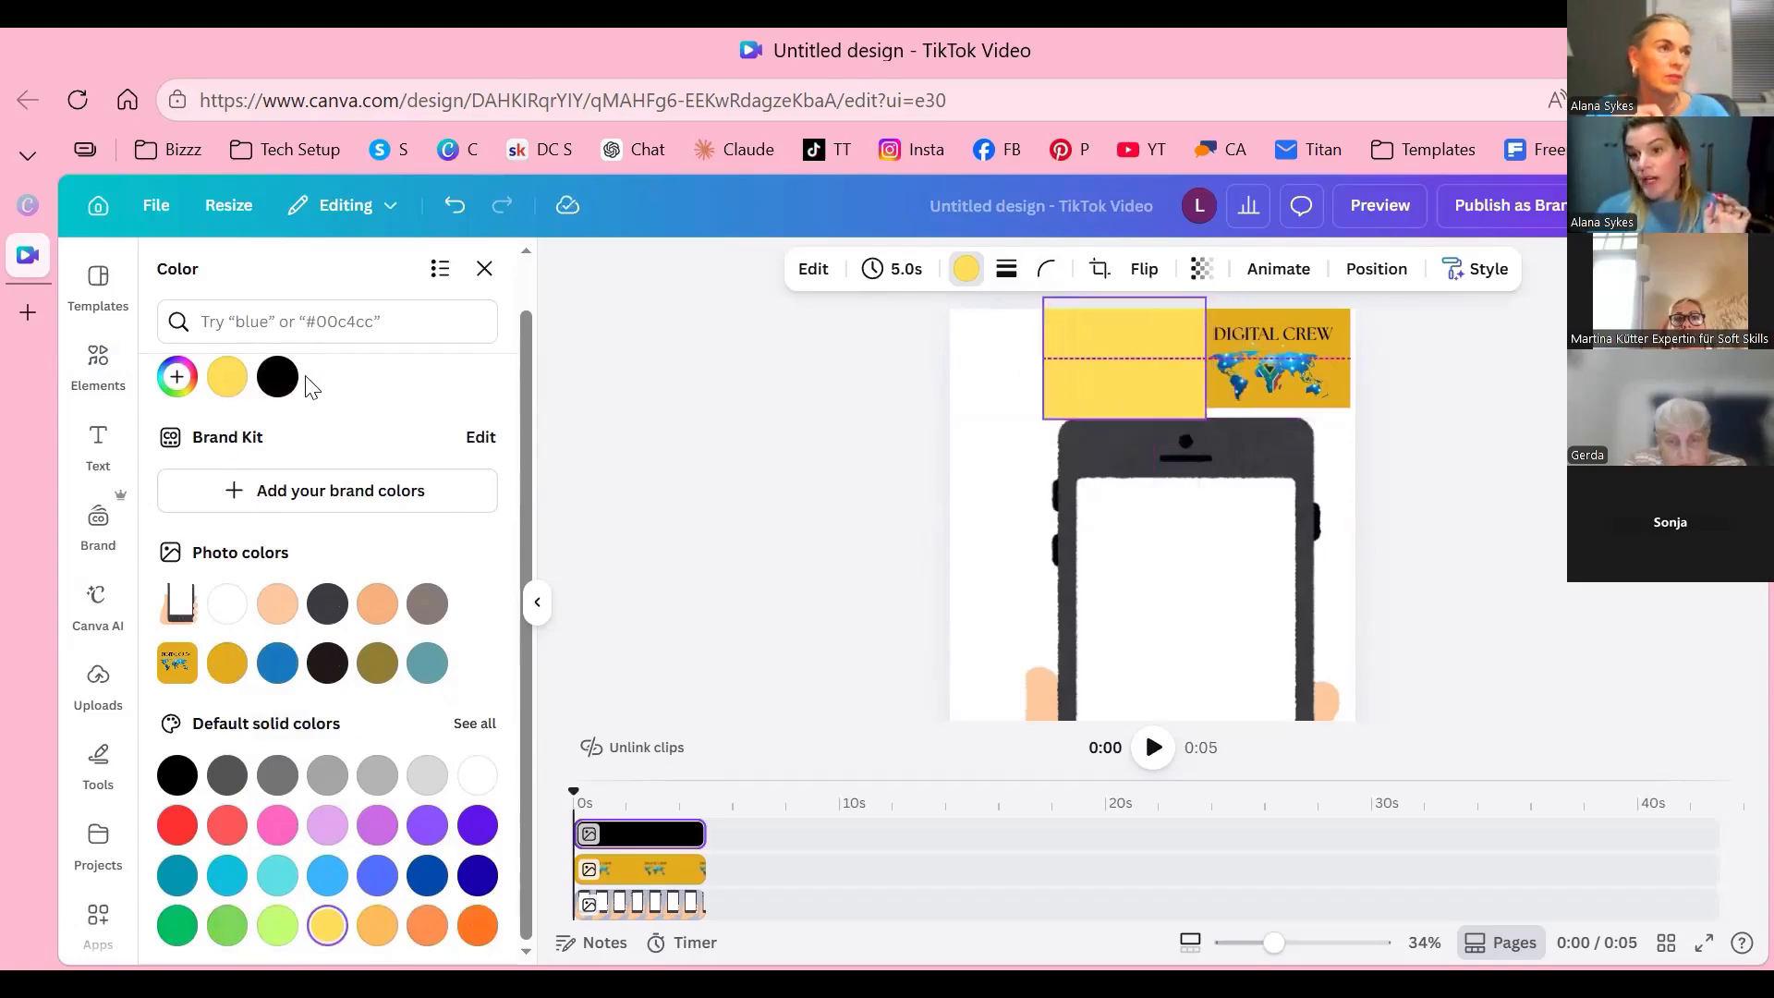
{"action": "left_click_drag", "start_coordinate": [1105, 365], "coordinate": [1072, 389]}
{"action": "scroll", "coordinate": [246, 455], "scroll_direction": "up", "scroll_amount": 1}
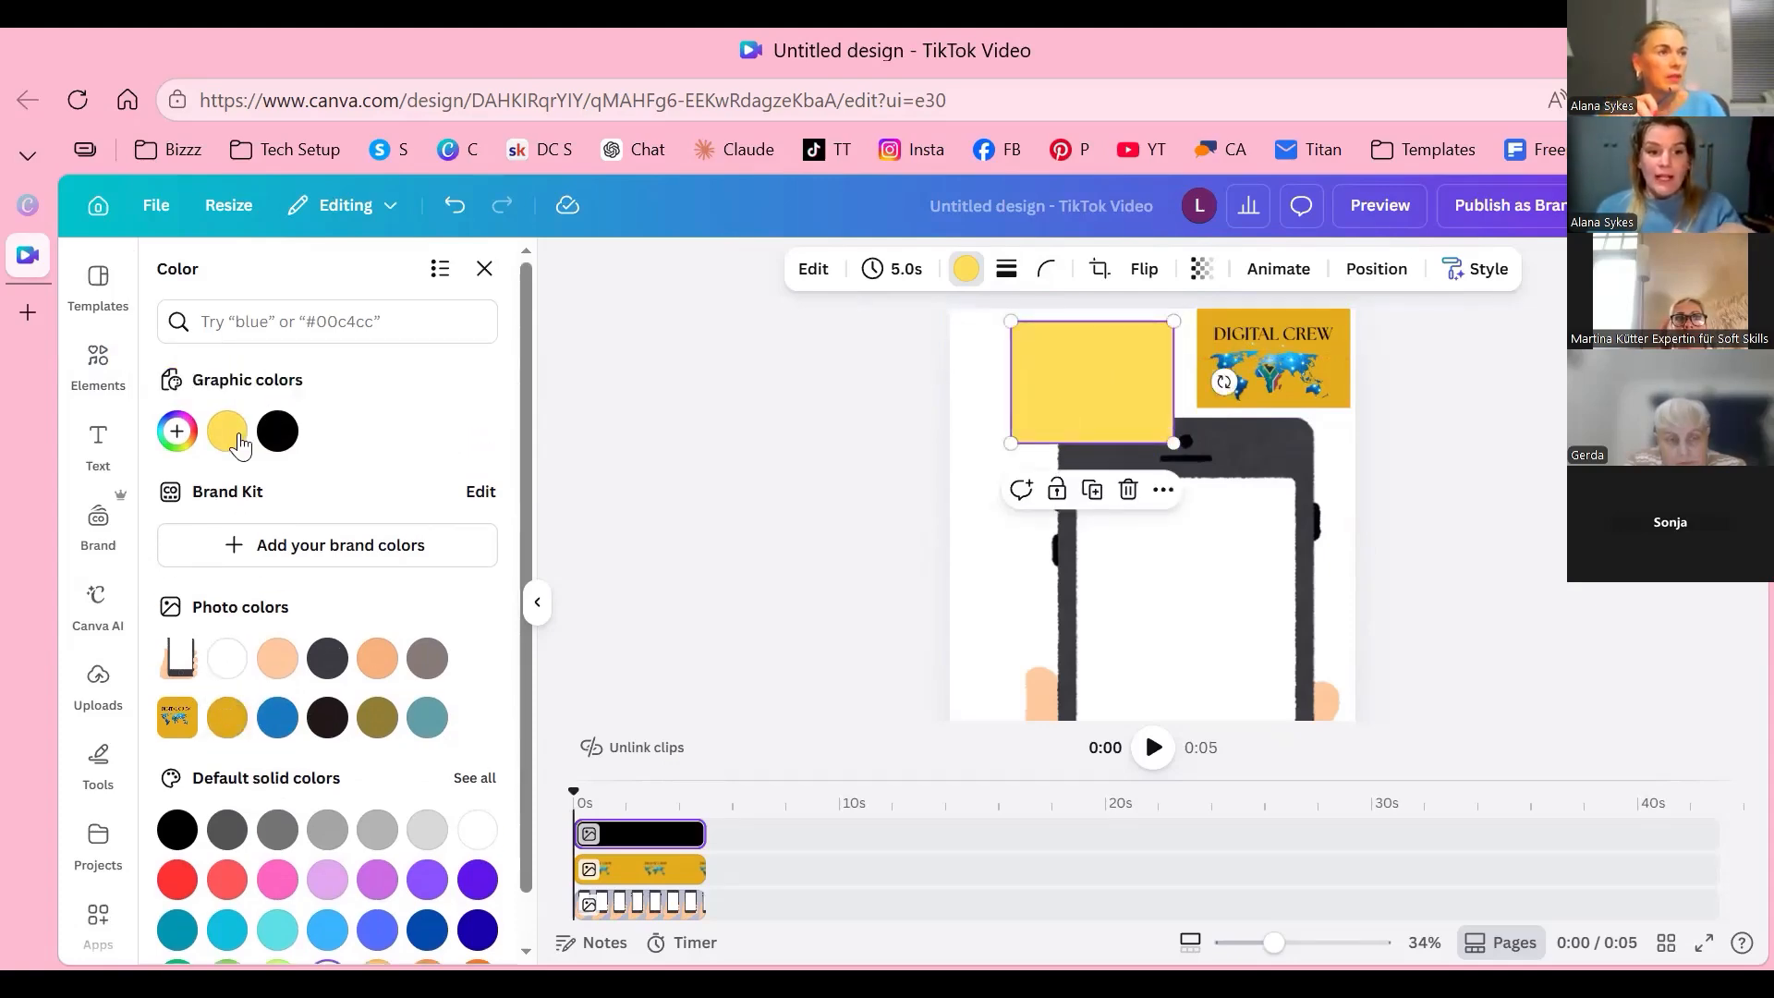
Step: Change the rectangle's fill back to black, then try the custom brown shade #654242
{"action": "left_click", "coordinate": [270, 438]}
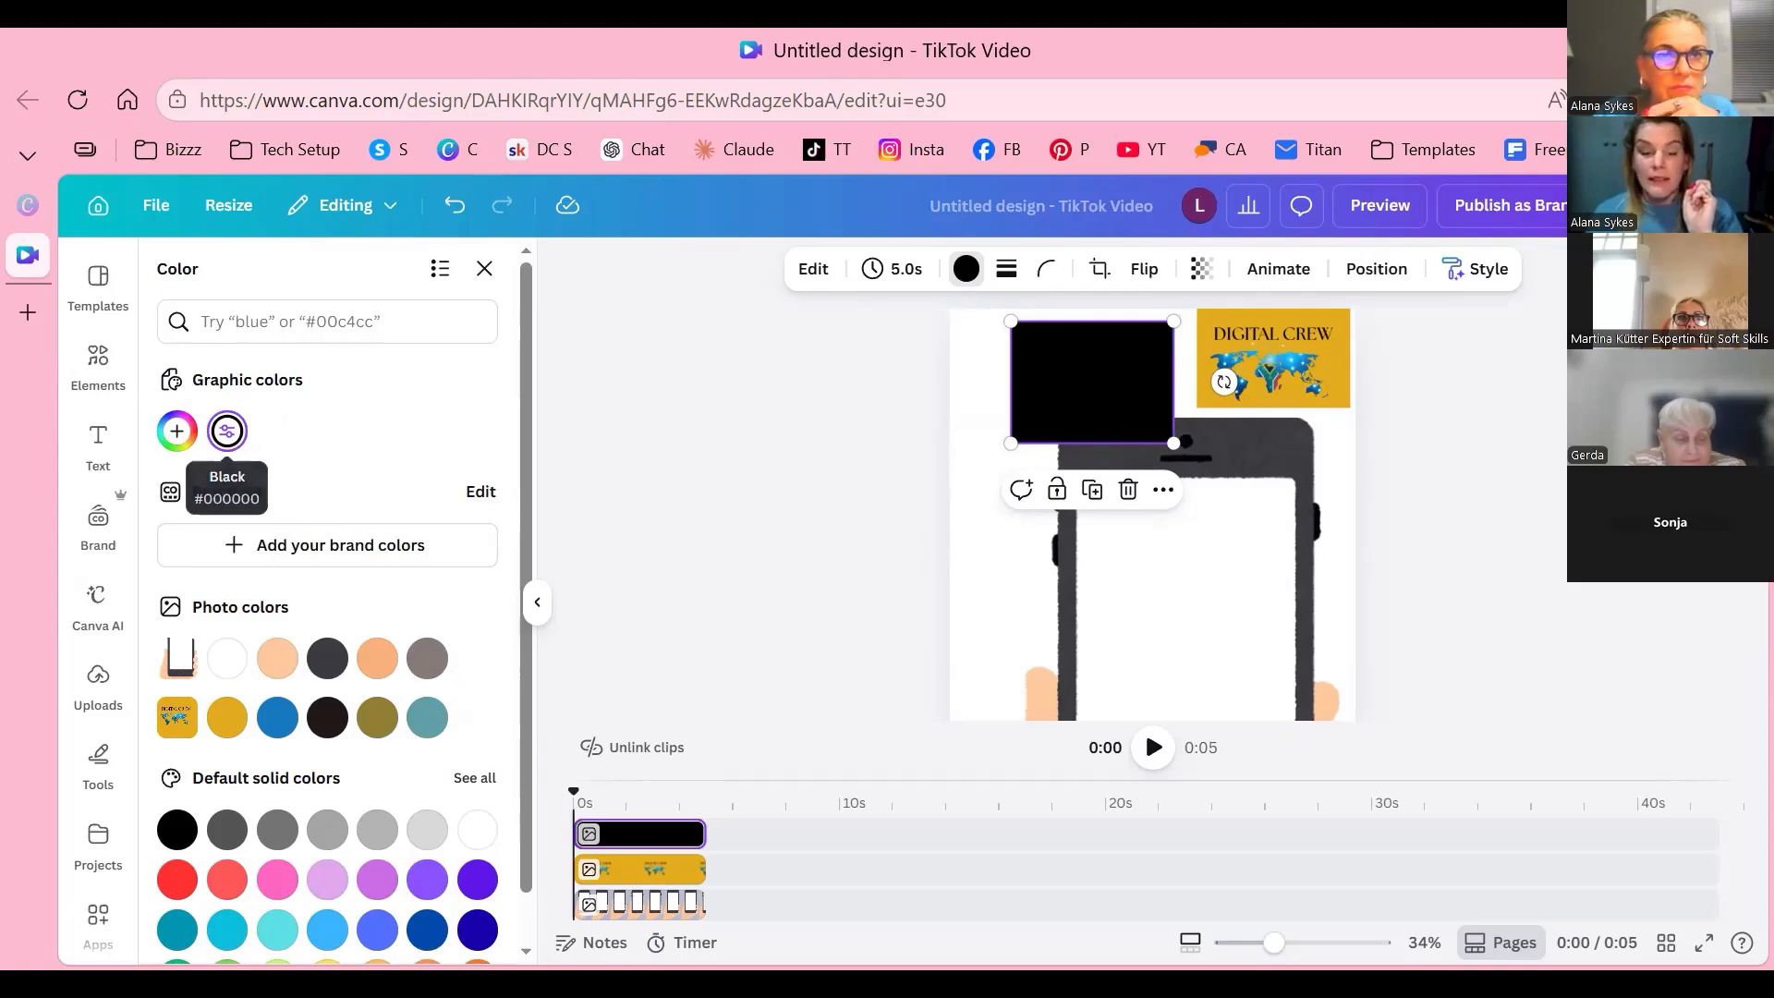
{"action": "left_click", "coordinate": [227, 430]}
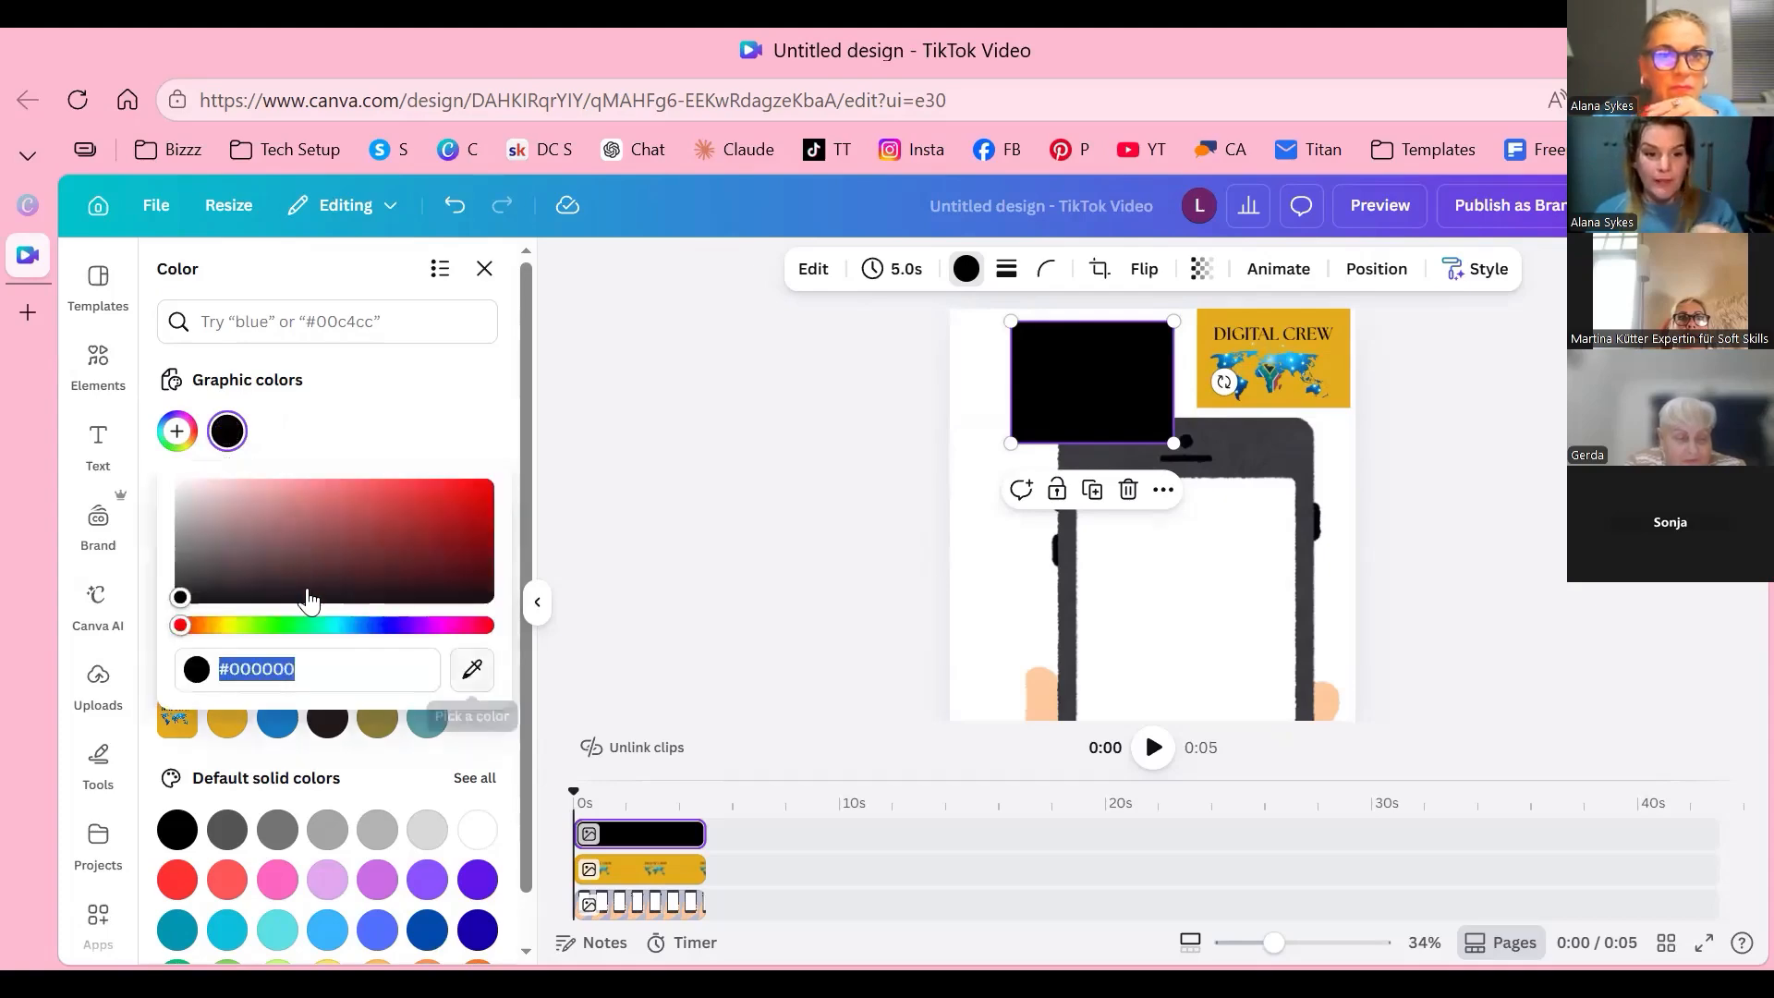
{"action": "left_click_drag", "start_coordinate": [292, 605], "coordinate": [286, 552]}
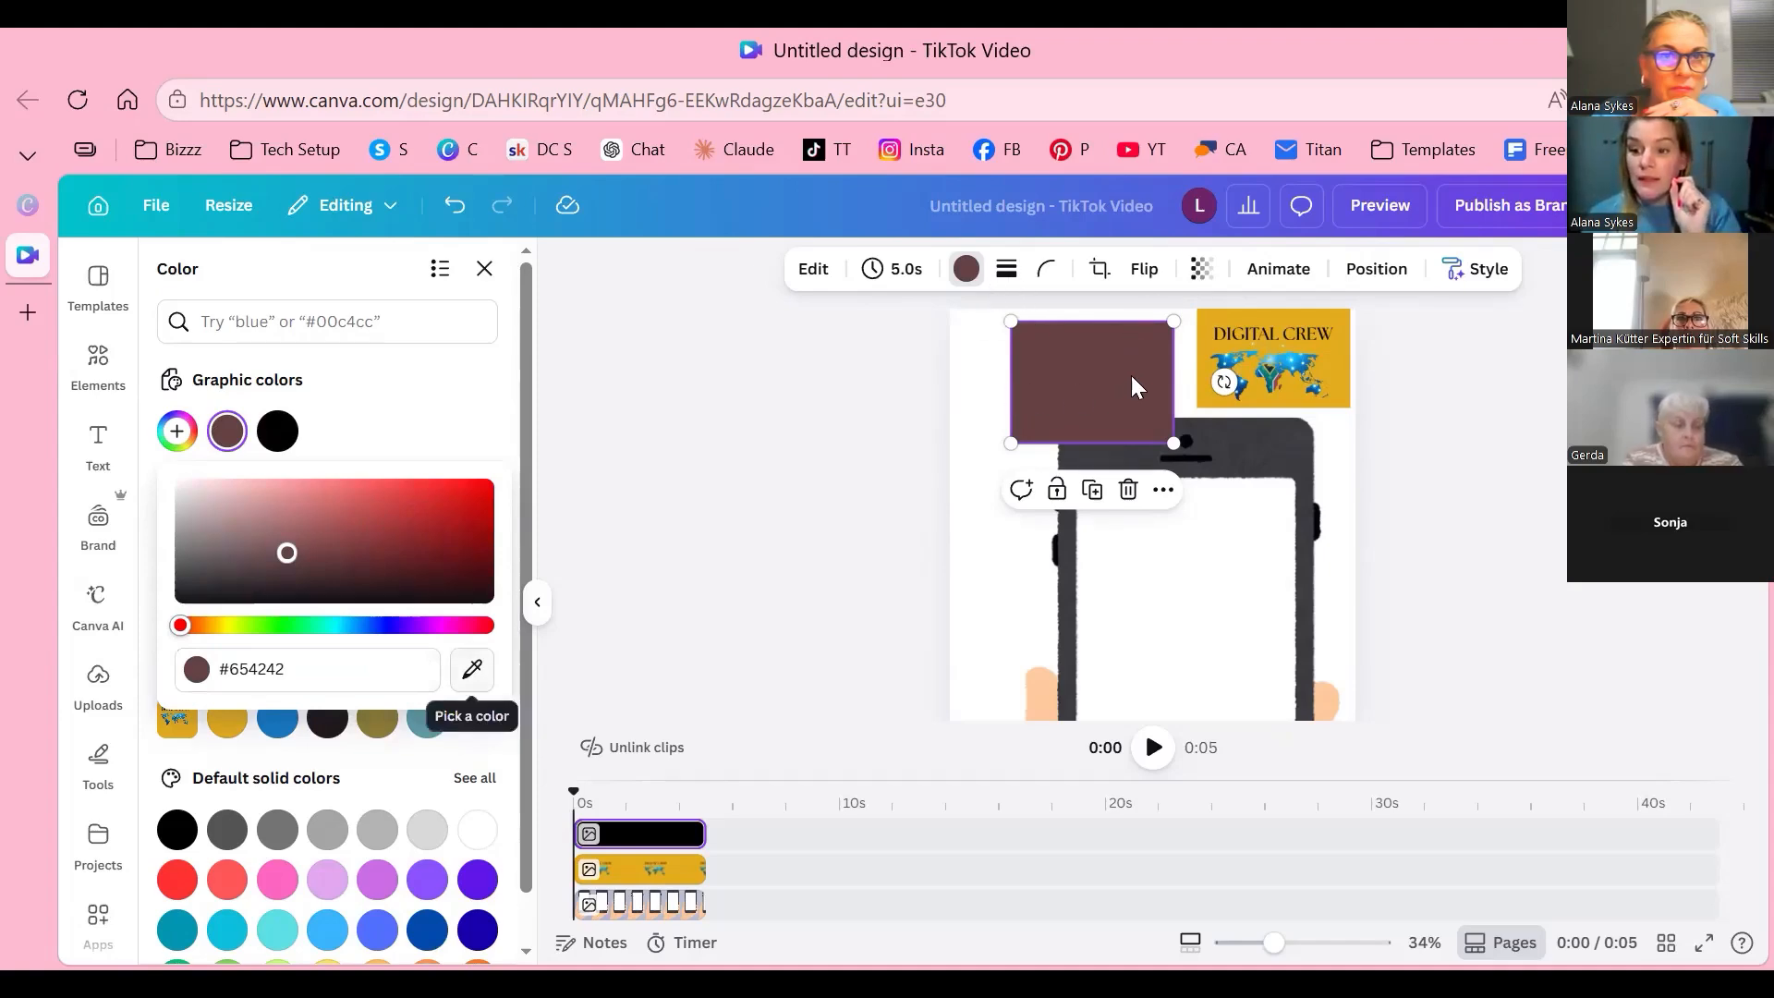
Step: Recolor the rectangle with the gold sampled from the Digital Crew logo's background using the eyedropper
{"action": "left_click", "coordinate": [967, 269]}
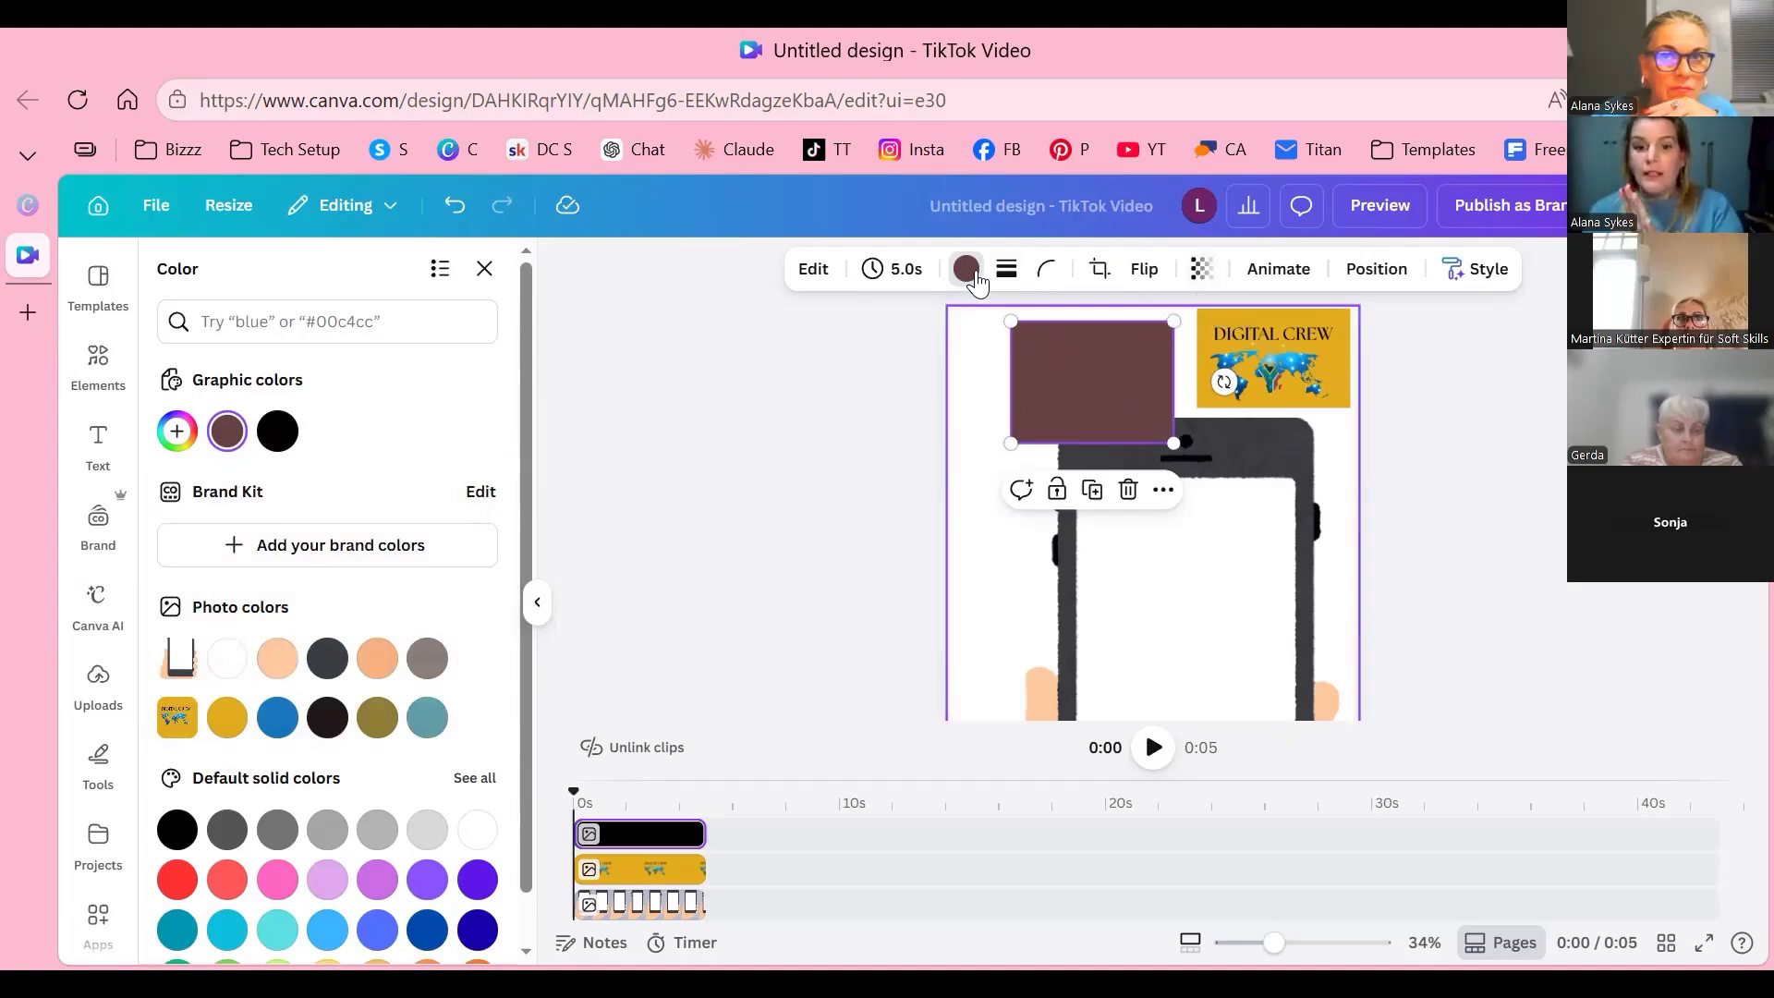
{"action": "left_click", "coordinate": [967, 270]}
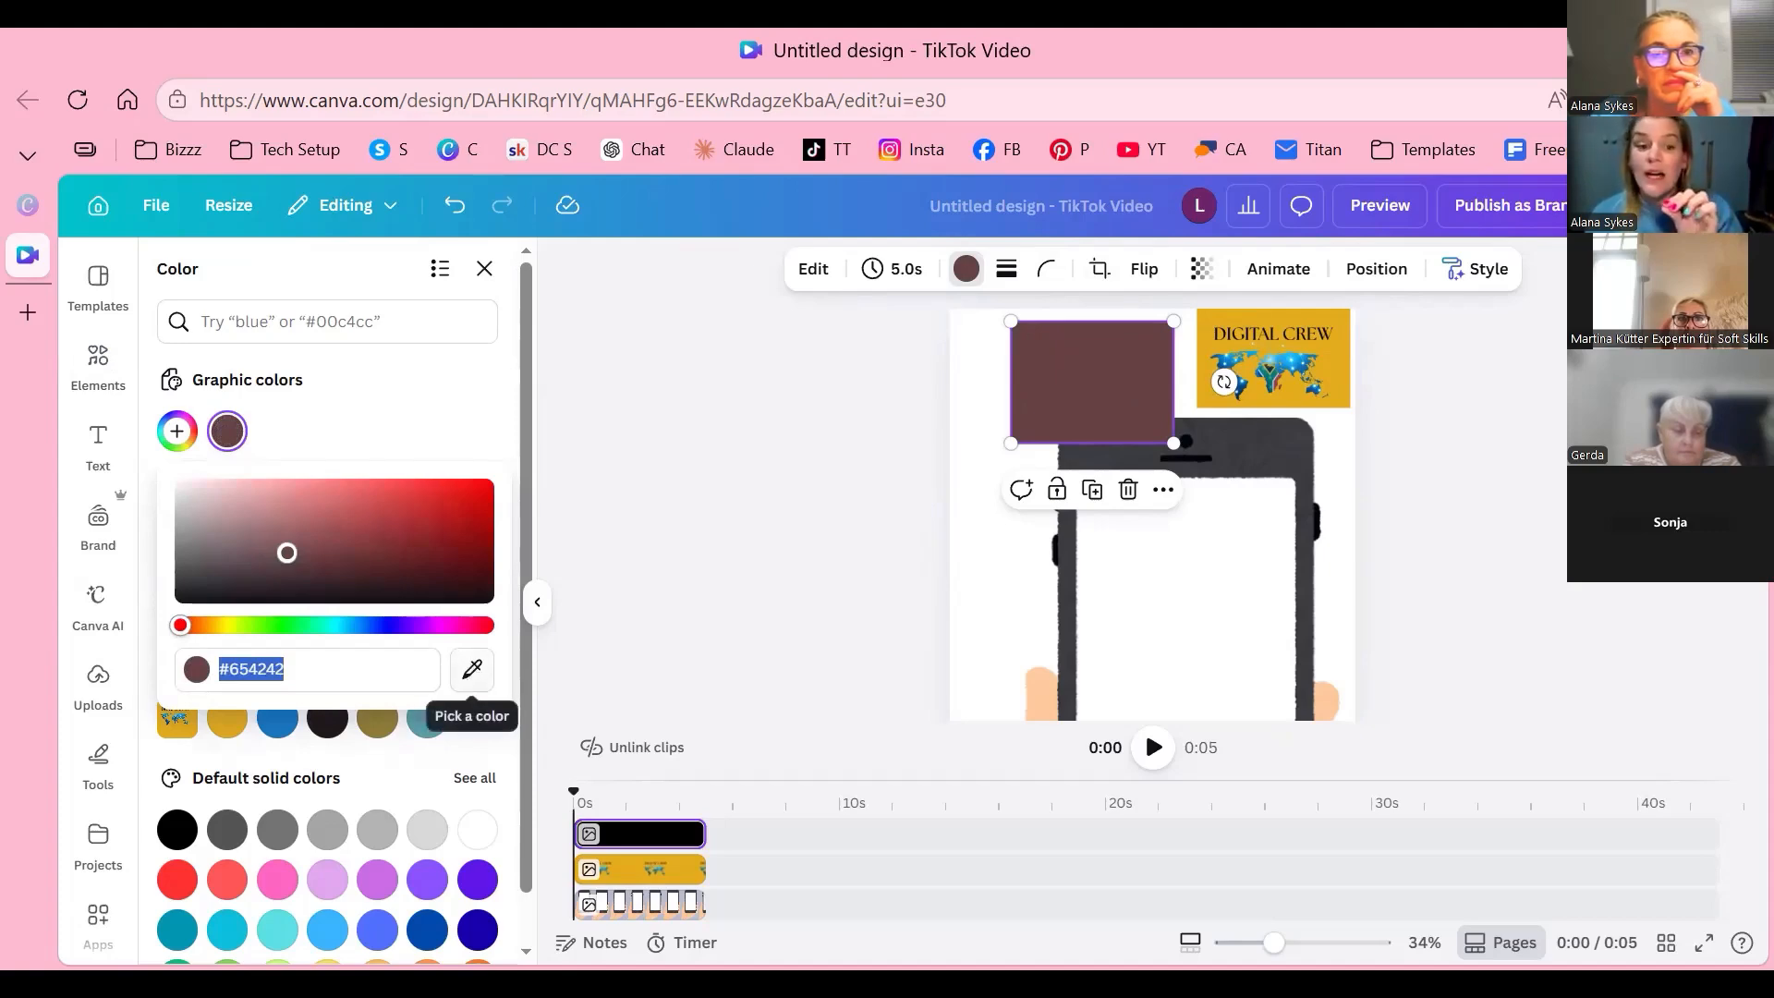
{"action": "left_click", "coordinate": [472, 669]}
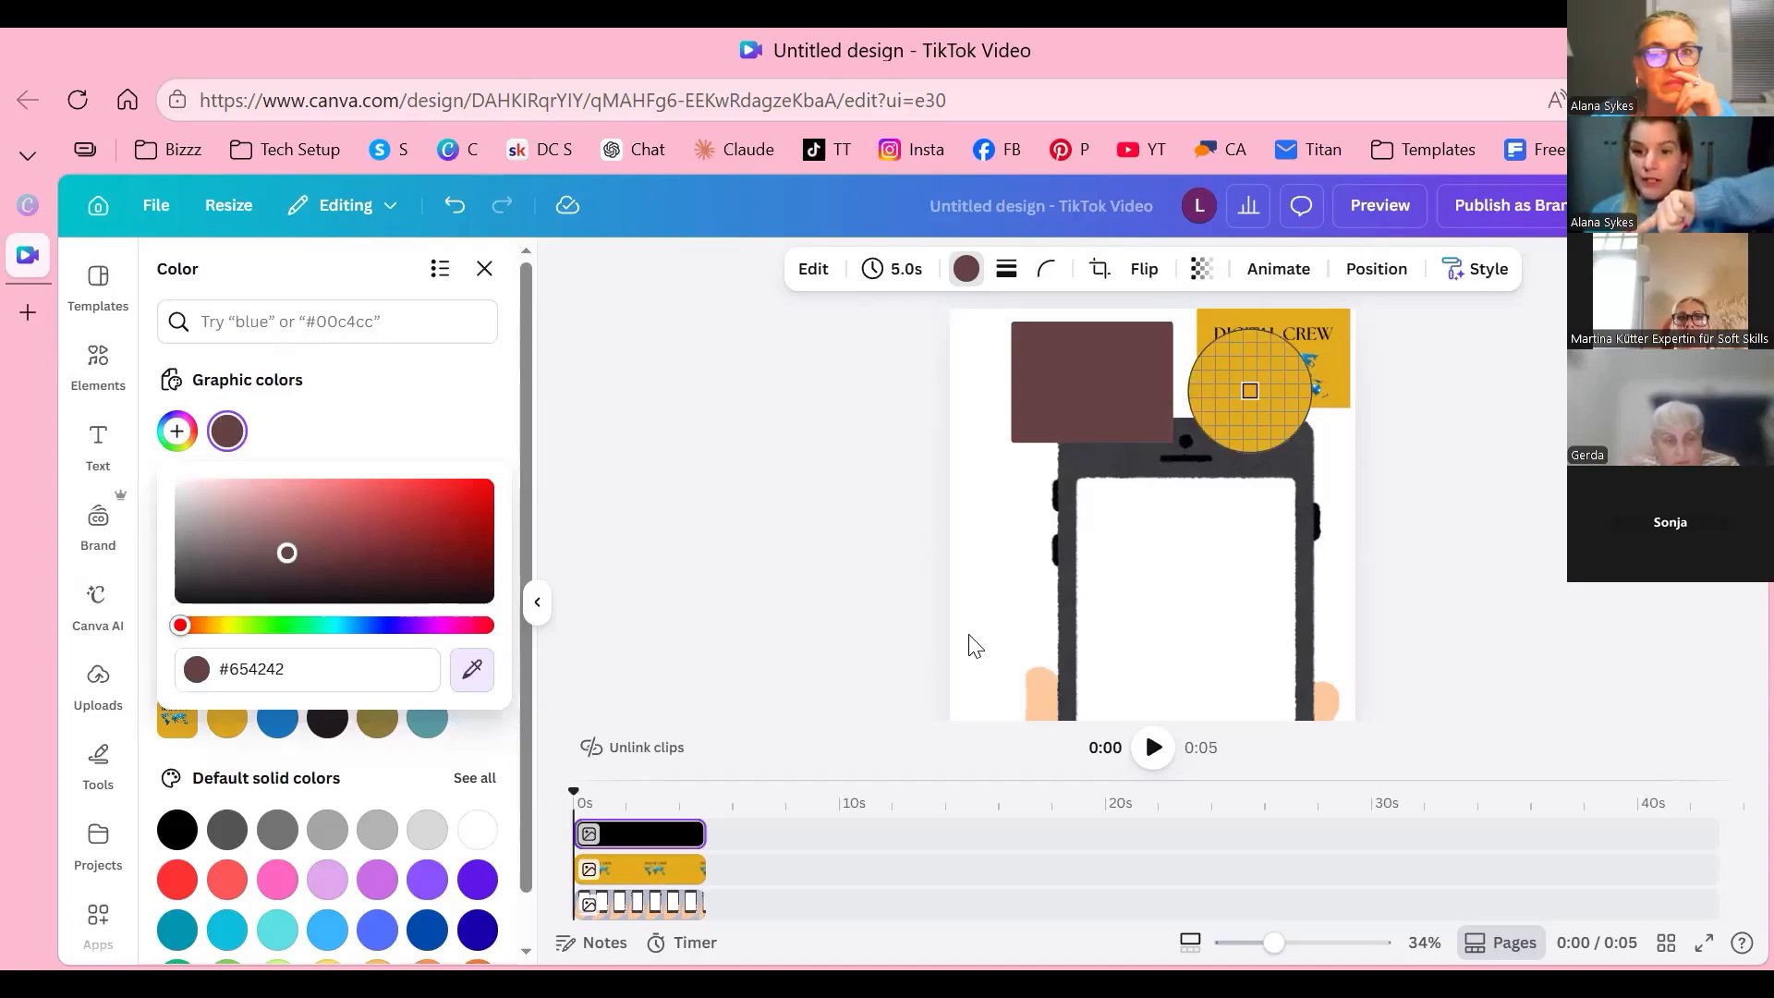
{"action": "left_click", "coordinate": [1249, 391]}
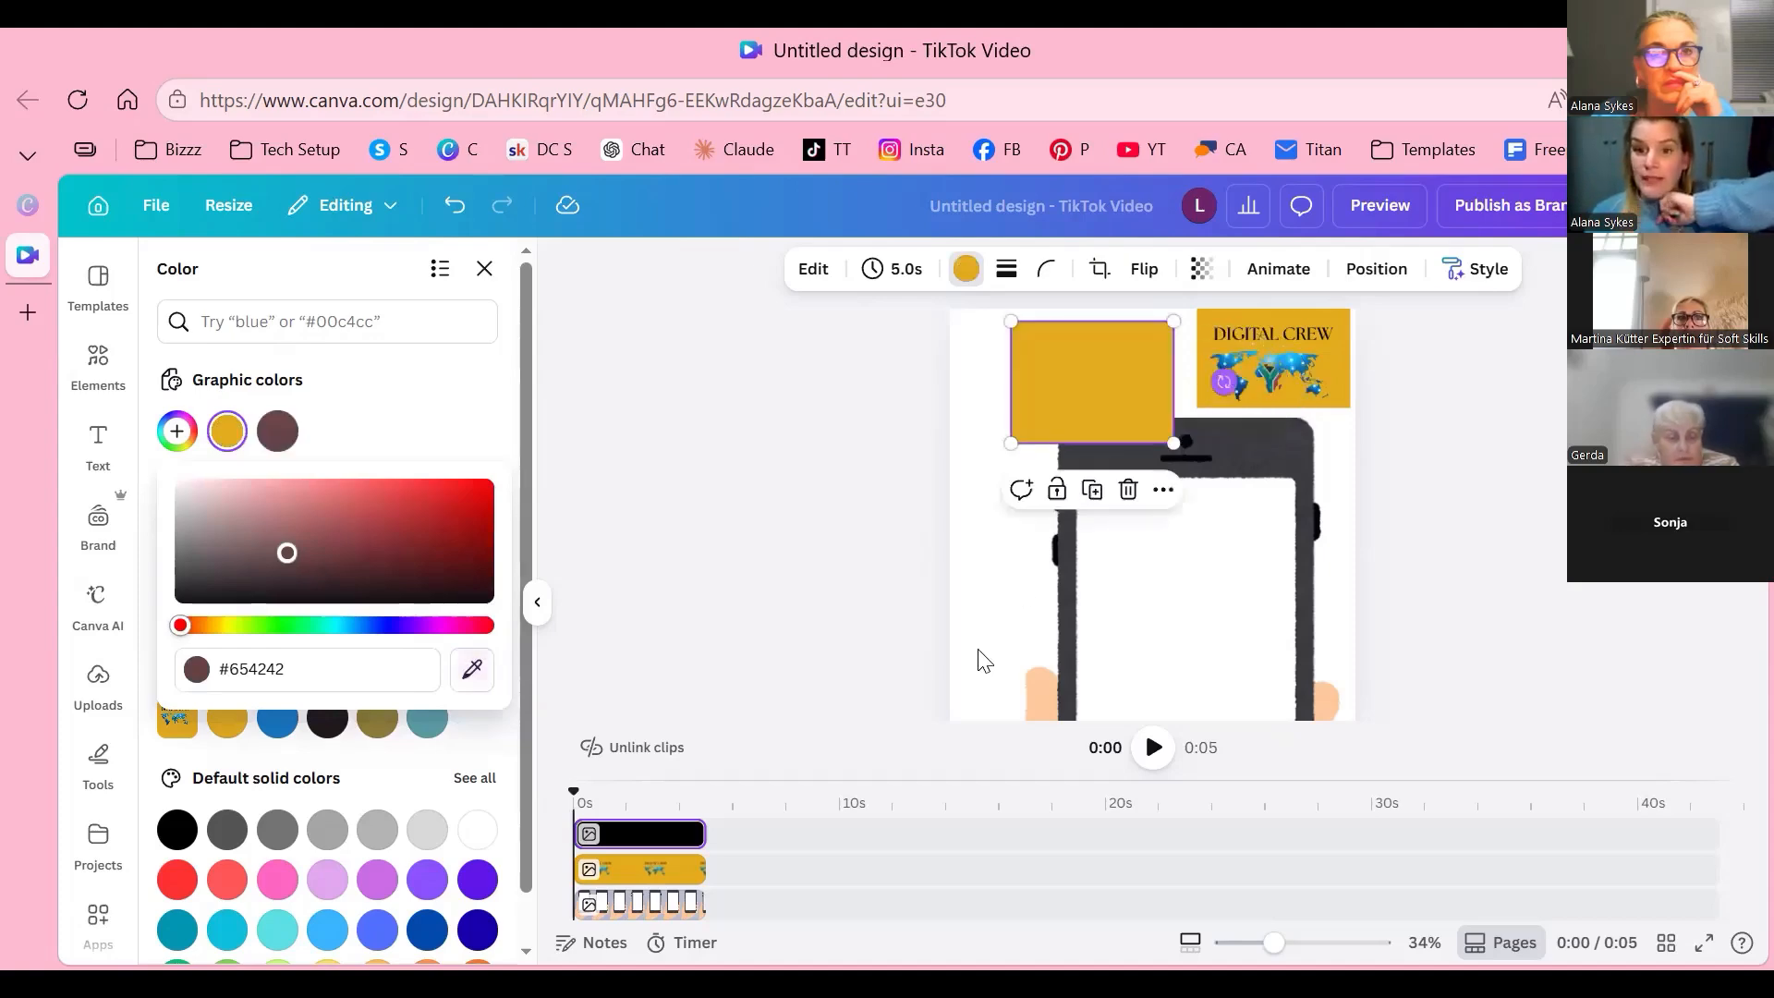
Step: Place the gold rectangle flush against the Digital Crew logo and send it behind the phone graphic and the logo
{"action": "left_click_drag", "start_coordinate": [1060, 395], "coordinate": [1085, 382]}
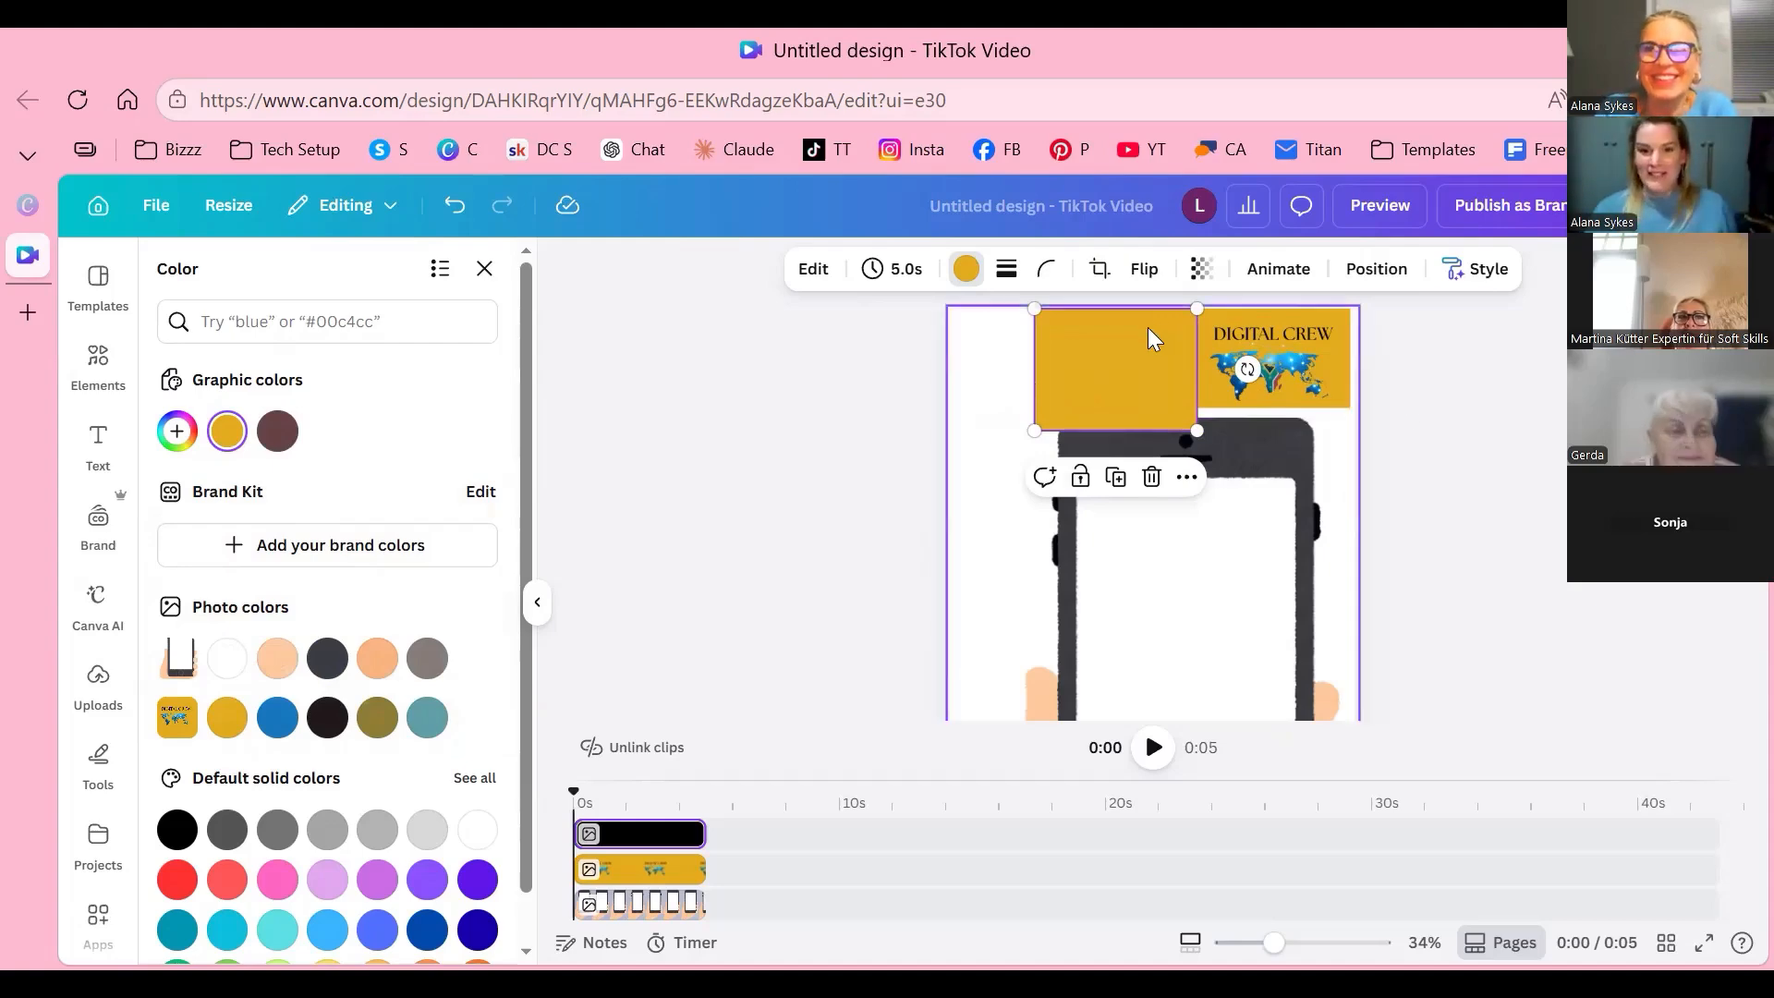
{"action": "key", "text": "Escape"}
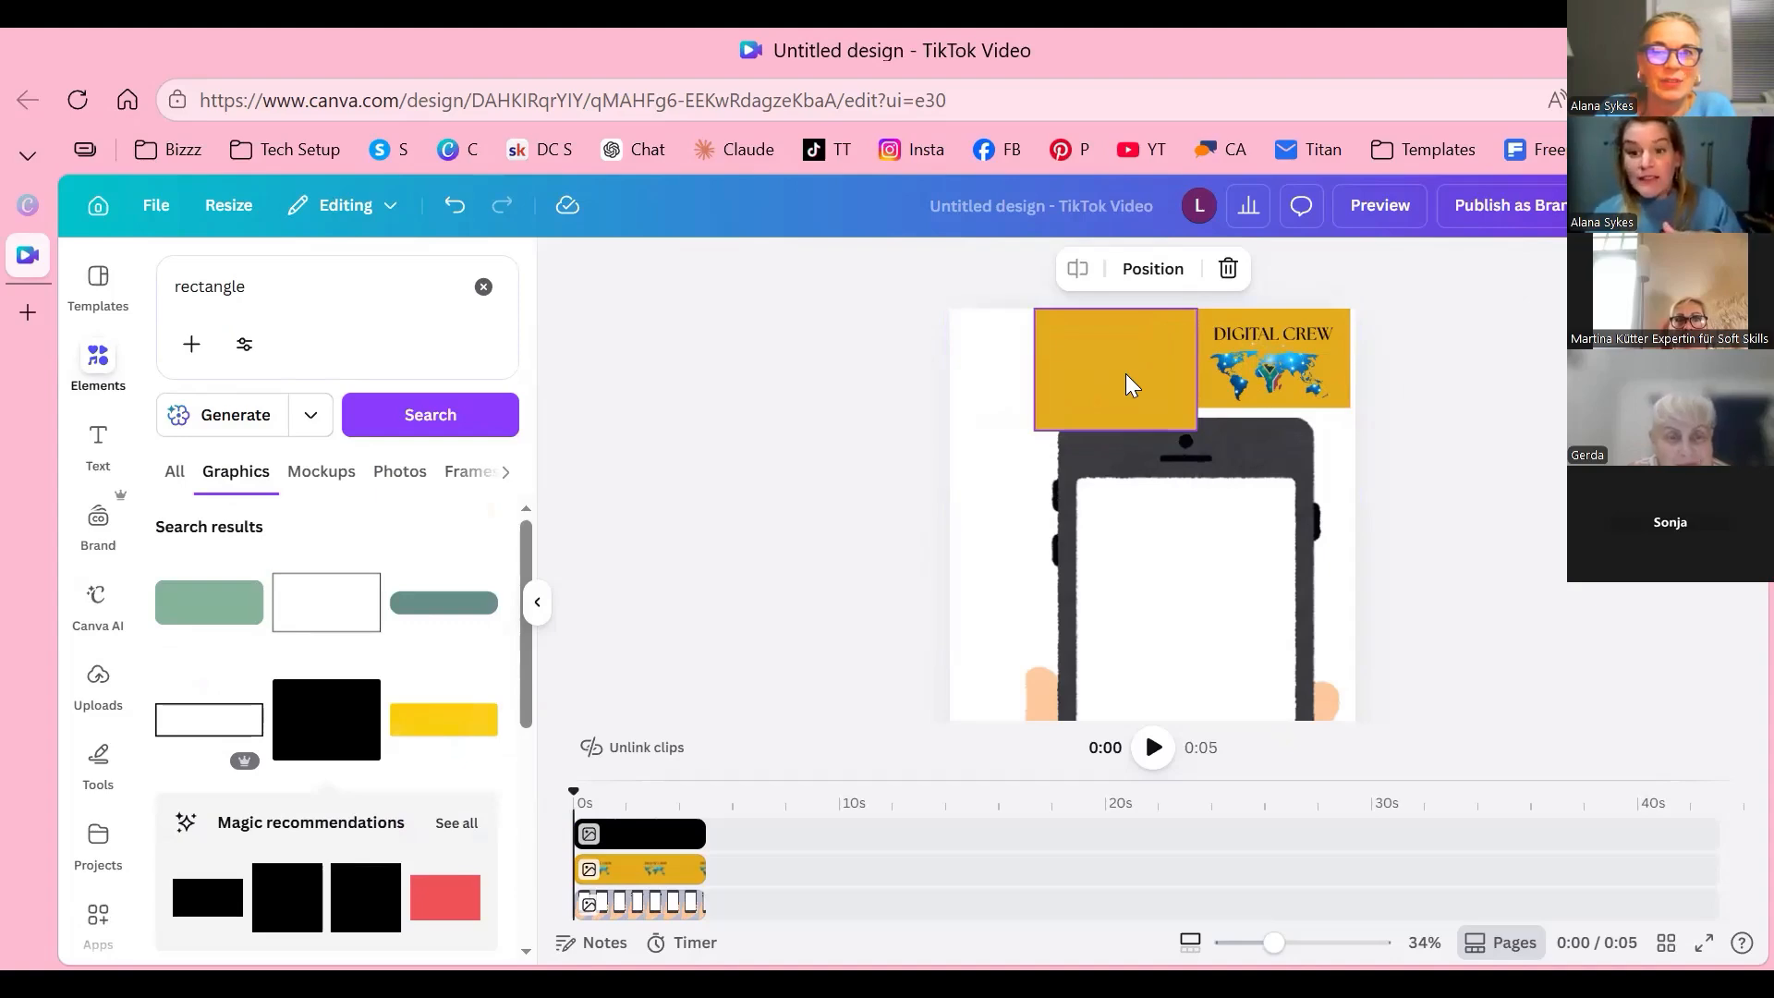
{"action": "right_click", "coordinate": [1151, 423]}
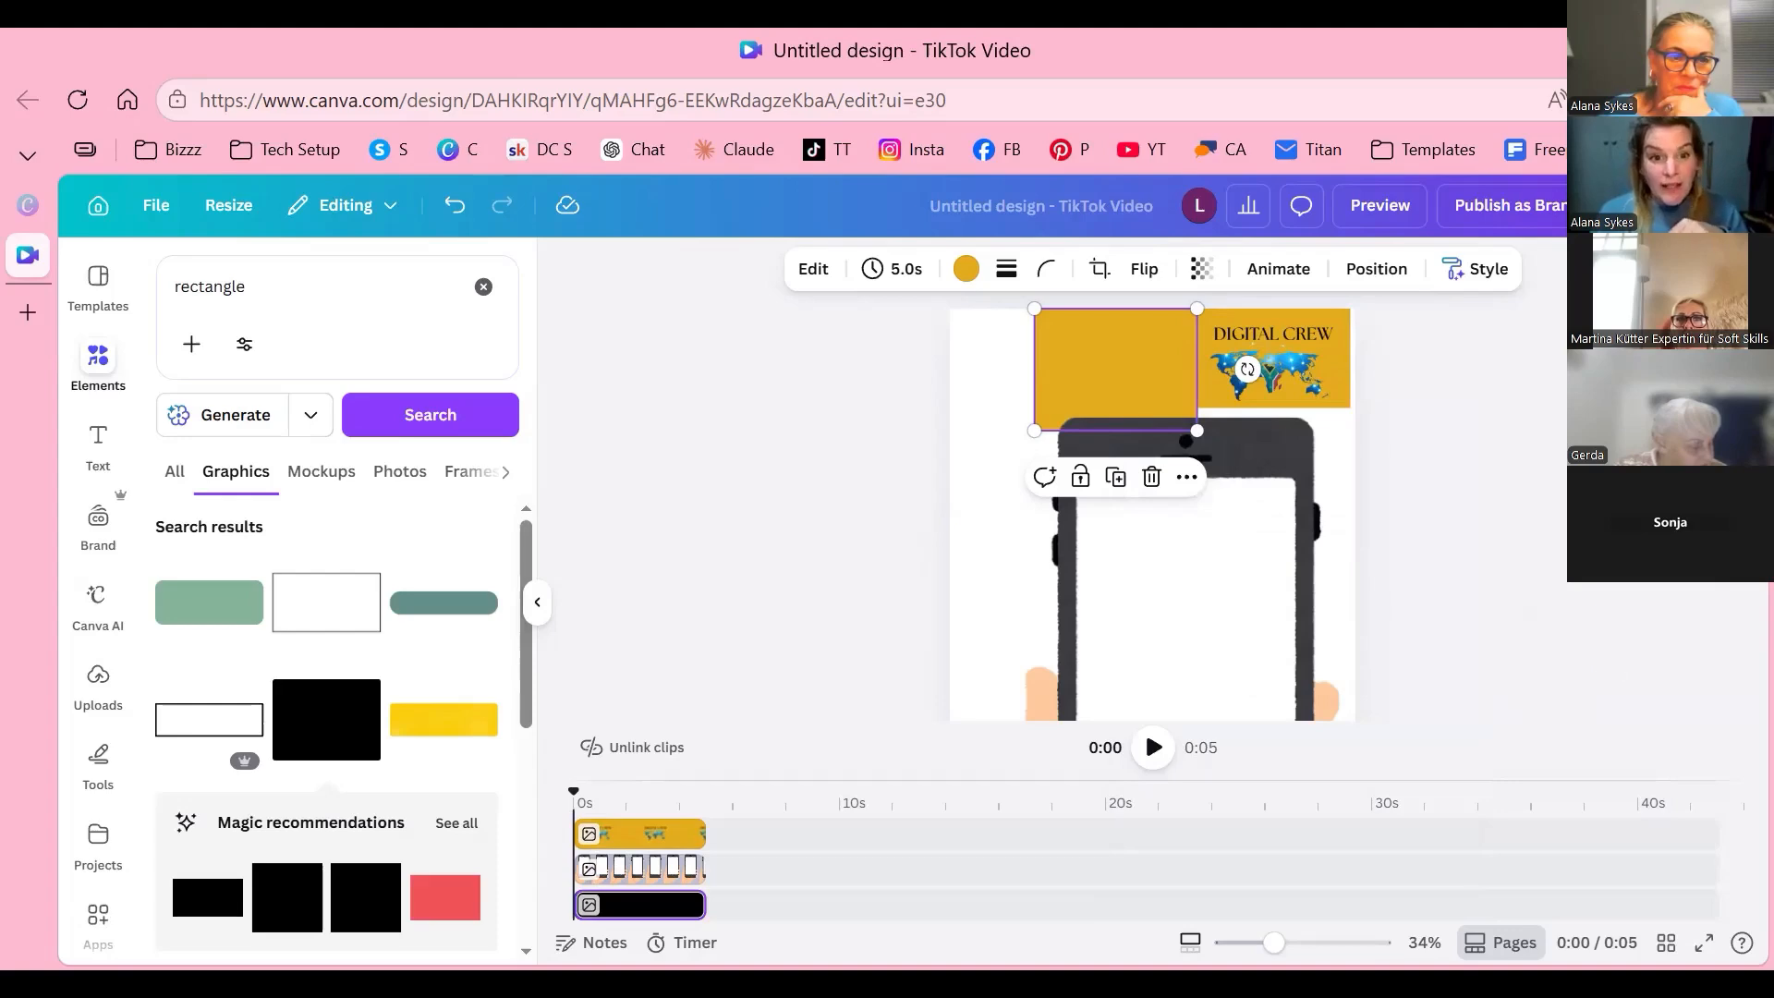
{"action": "right_click", "coordinate": [1143, 367]}
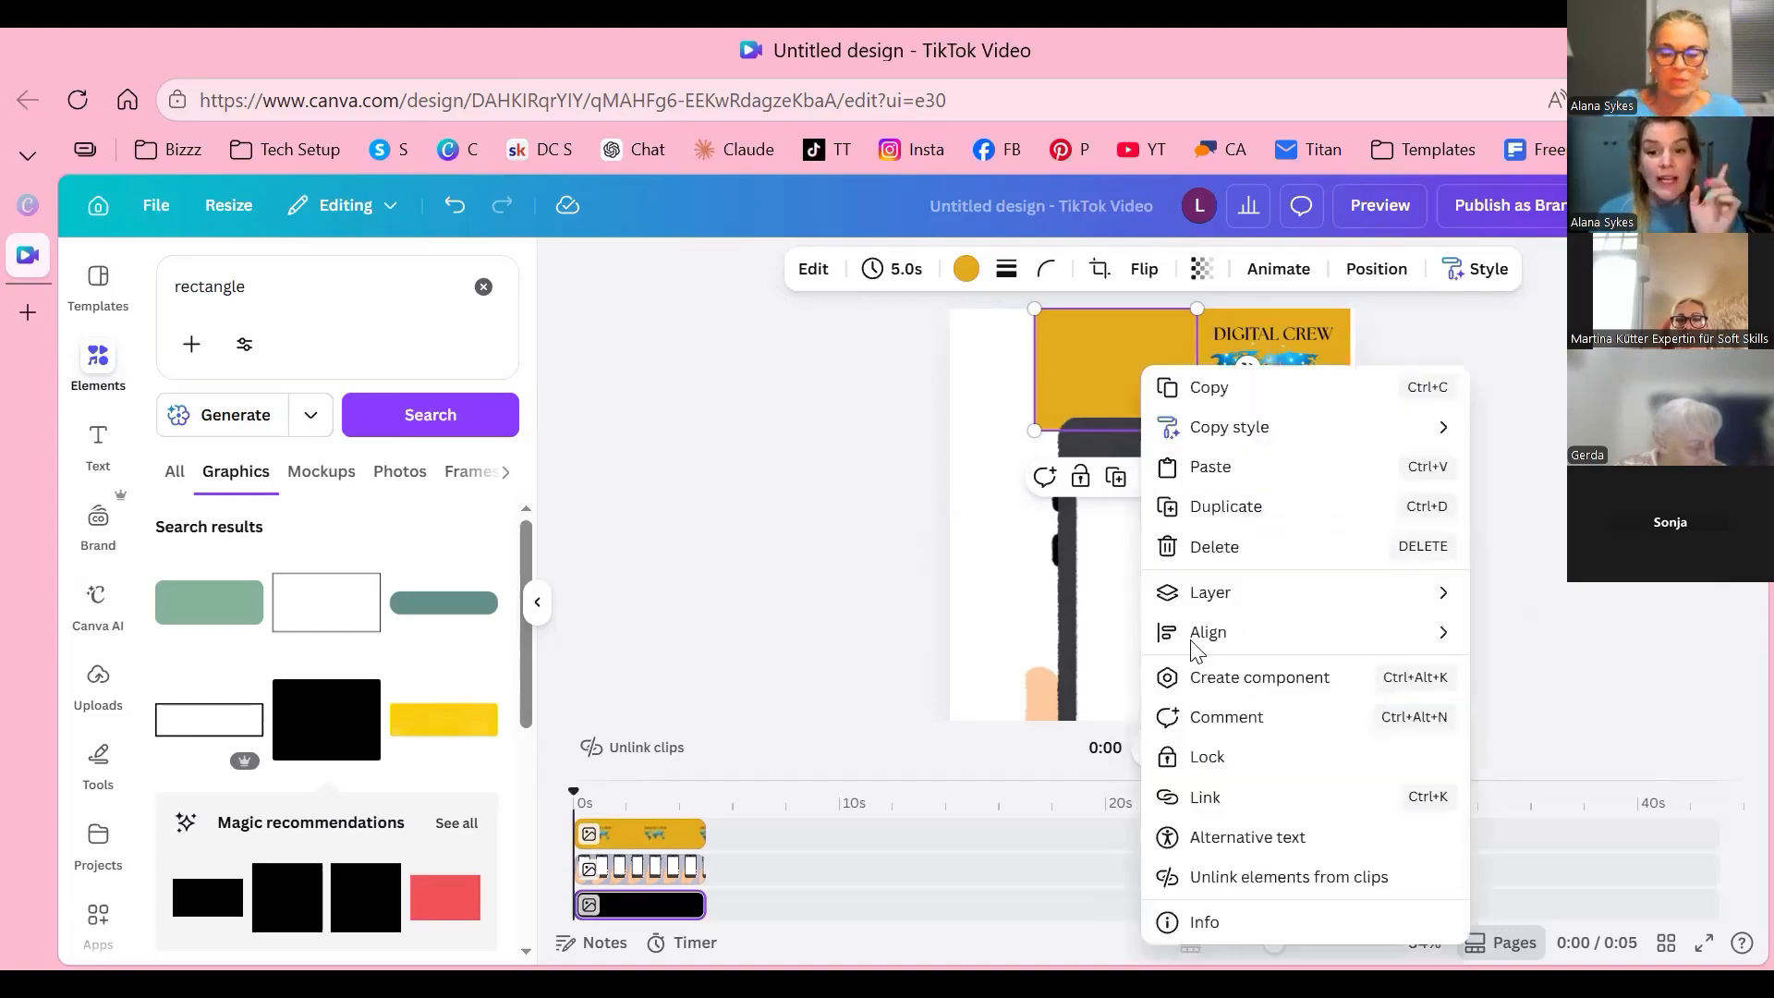
{"action": "left_click", "coordinate": [973, 328]}
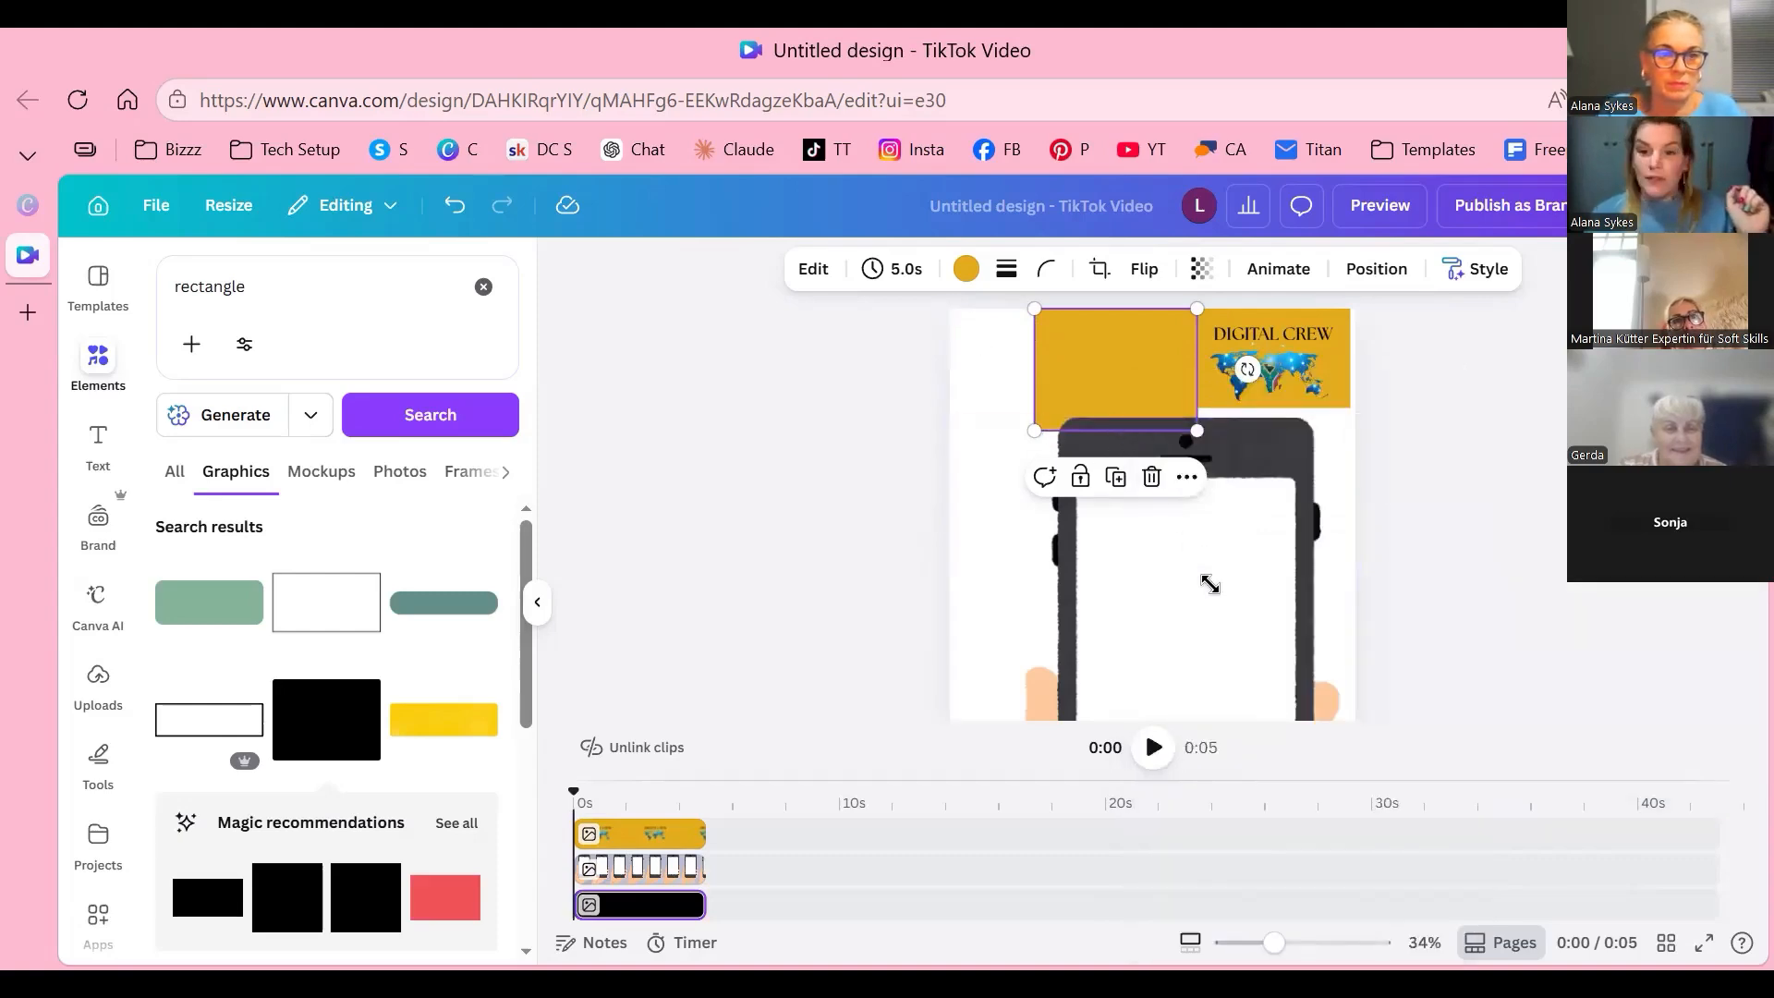
Step: Move the gold rectangle to the page's upper-left corner and enlarge it to cover the entire page as a background
{"action": "left_click_drag", "start_coordinate": [1116, 369], "coordinate": [1031, 358]}
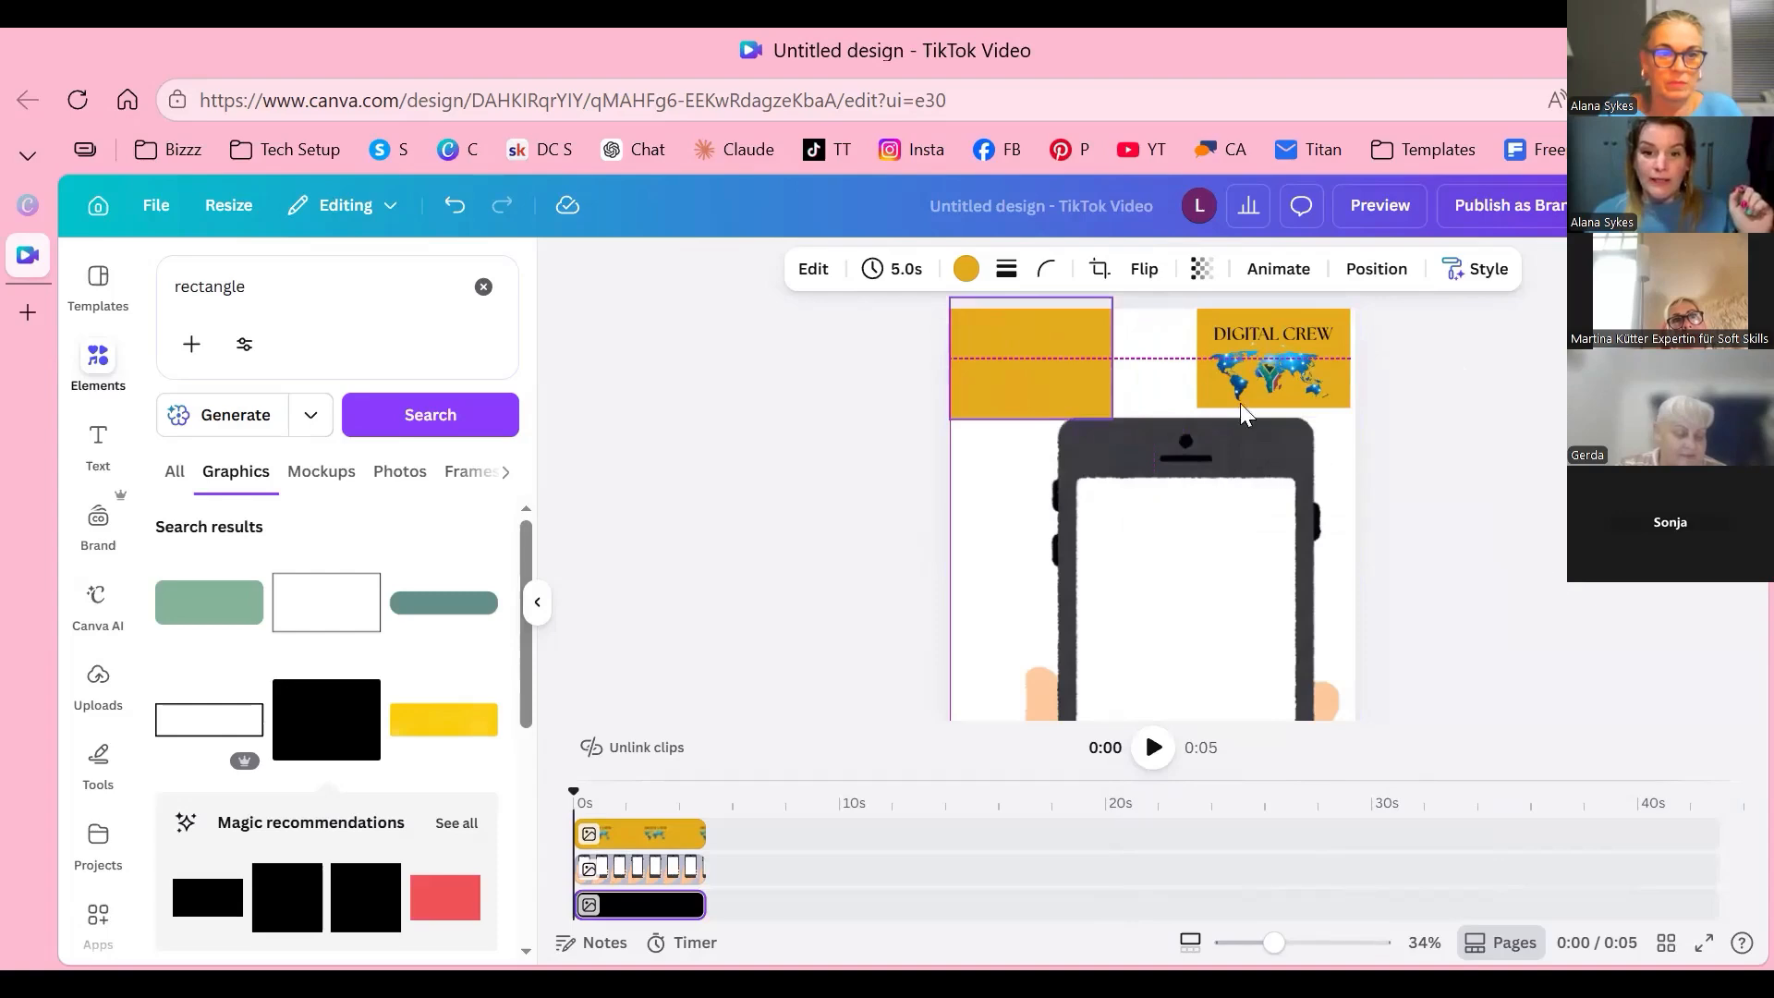
{"action": "left_click_drag", "start_coordinate": [1112, 418], "coordinate": [1468, 577]}
{"action": "scroll", "coordinate": [1539, 610], "scroll_direction": "down", "scroll_amount": 4}
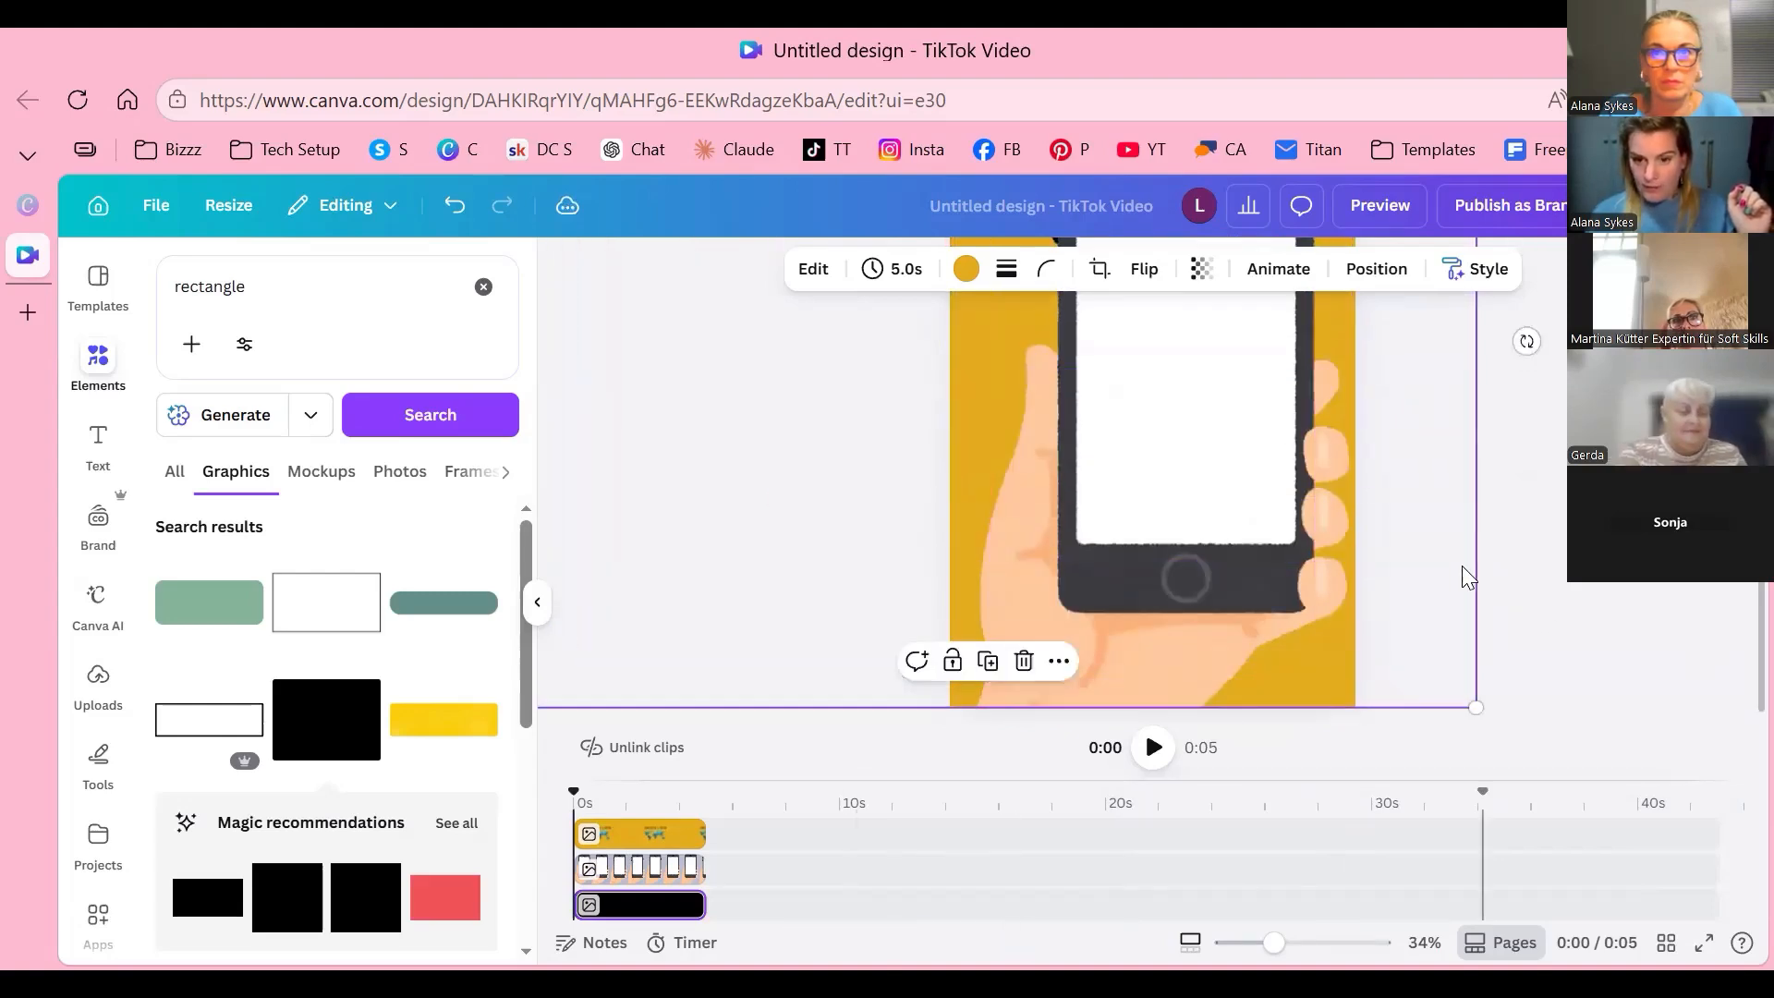
{"action": "left_click", "coordinate": [1402, 541]}
{"action": "scroll", "coordinate": [1402, 540], "scroll_direction": "up", "scroll_amount": 4}
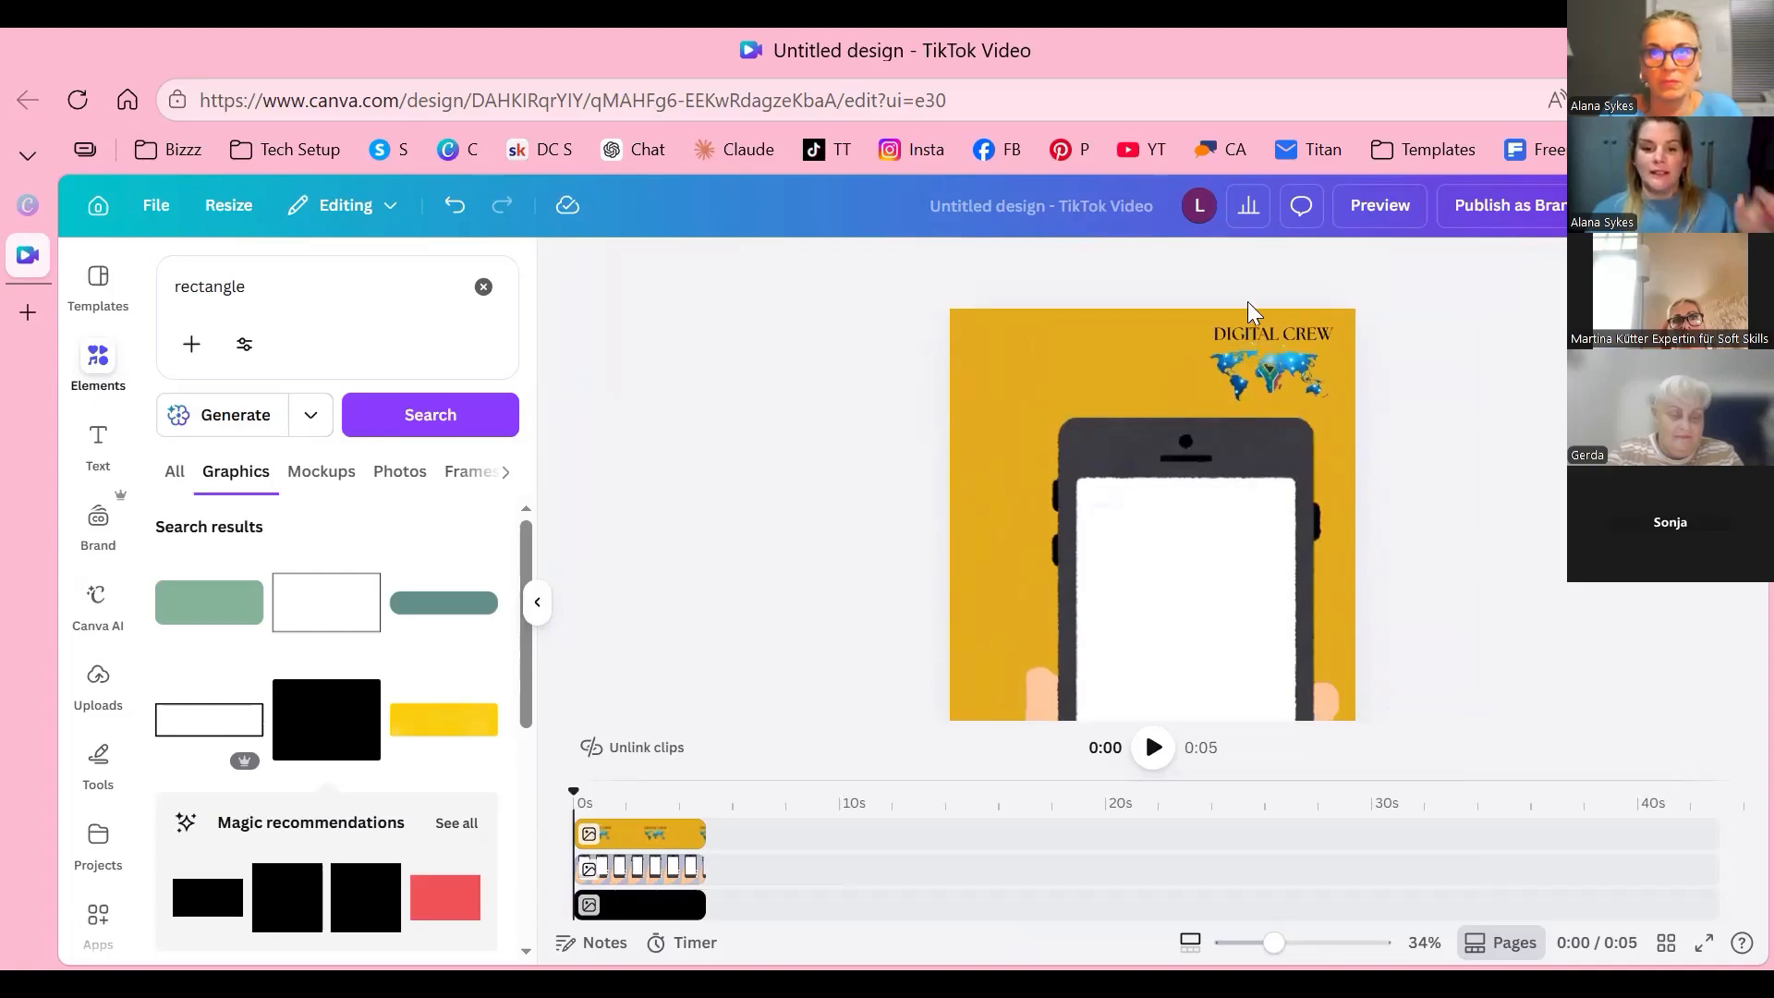
Step: Add a new text box and place it at the top of the page, beside the Digital Crew logo
{"action": "scroll", "coordinate": [1320, 322], "scroll_direction": "down", "scroll_amount": 3}
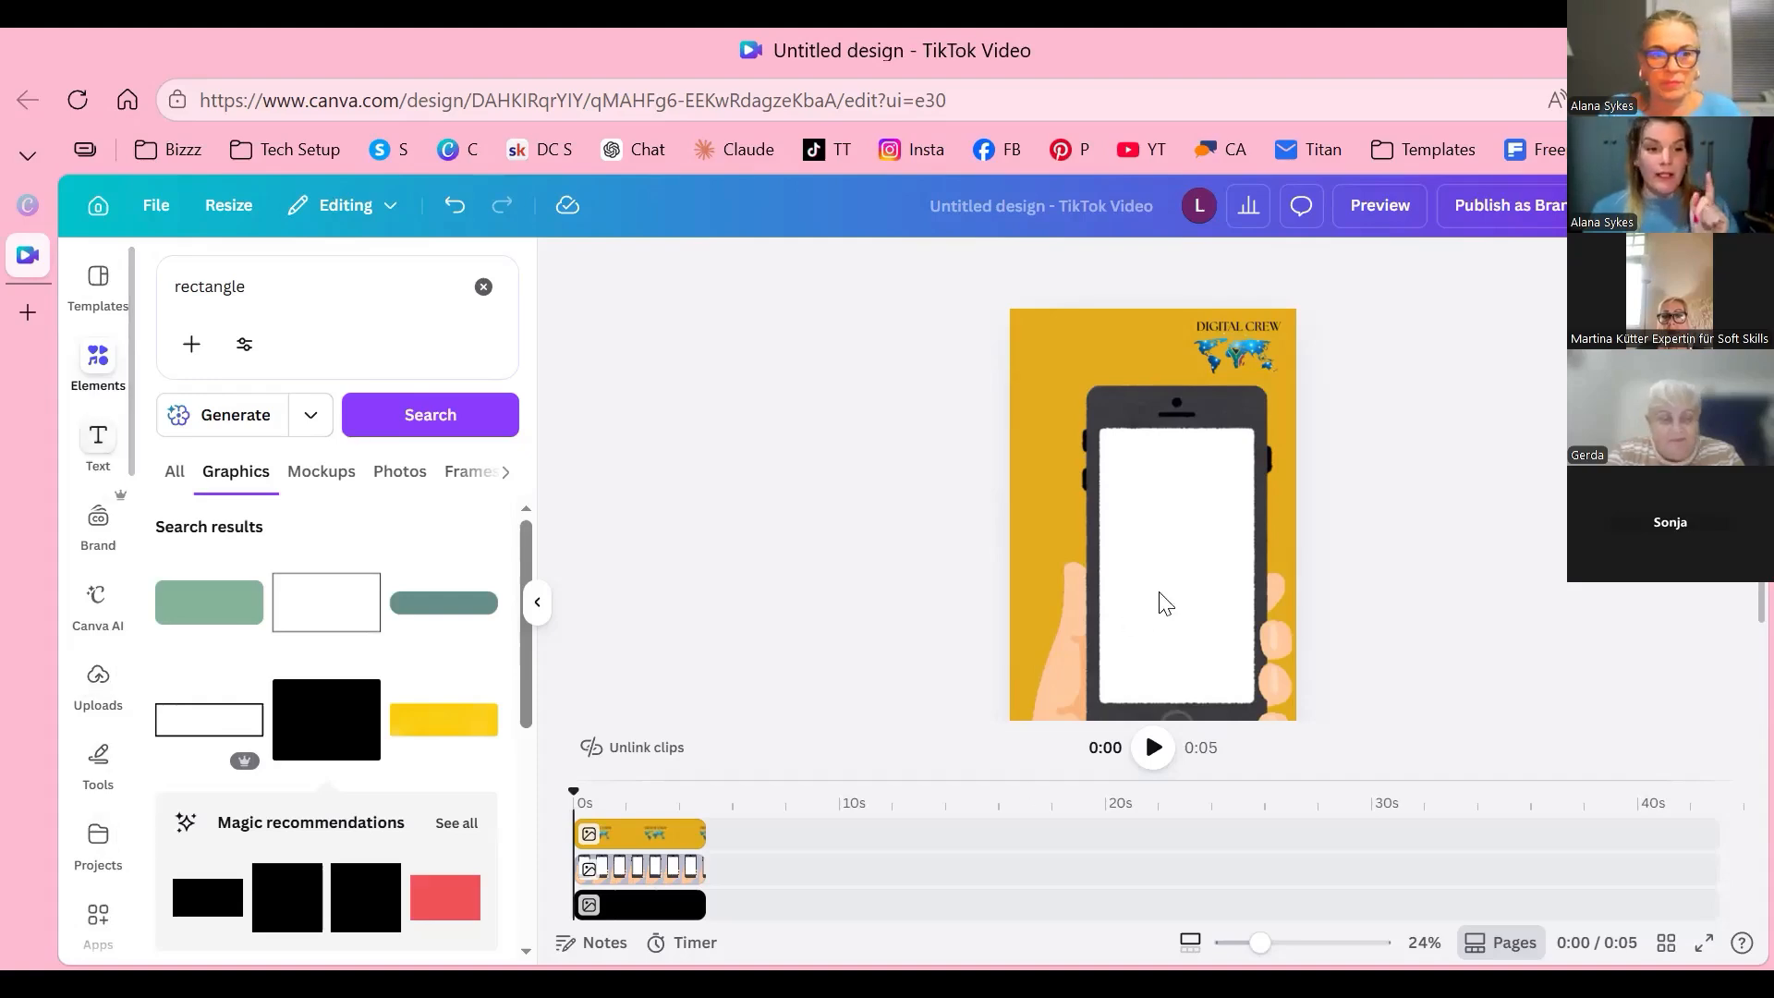
{"action": "left_click", "coordinate": [98, 445]}
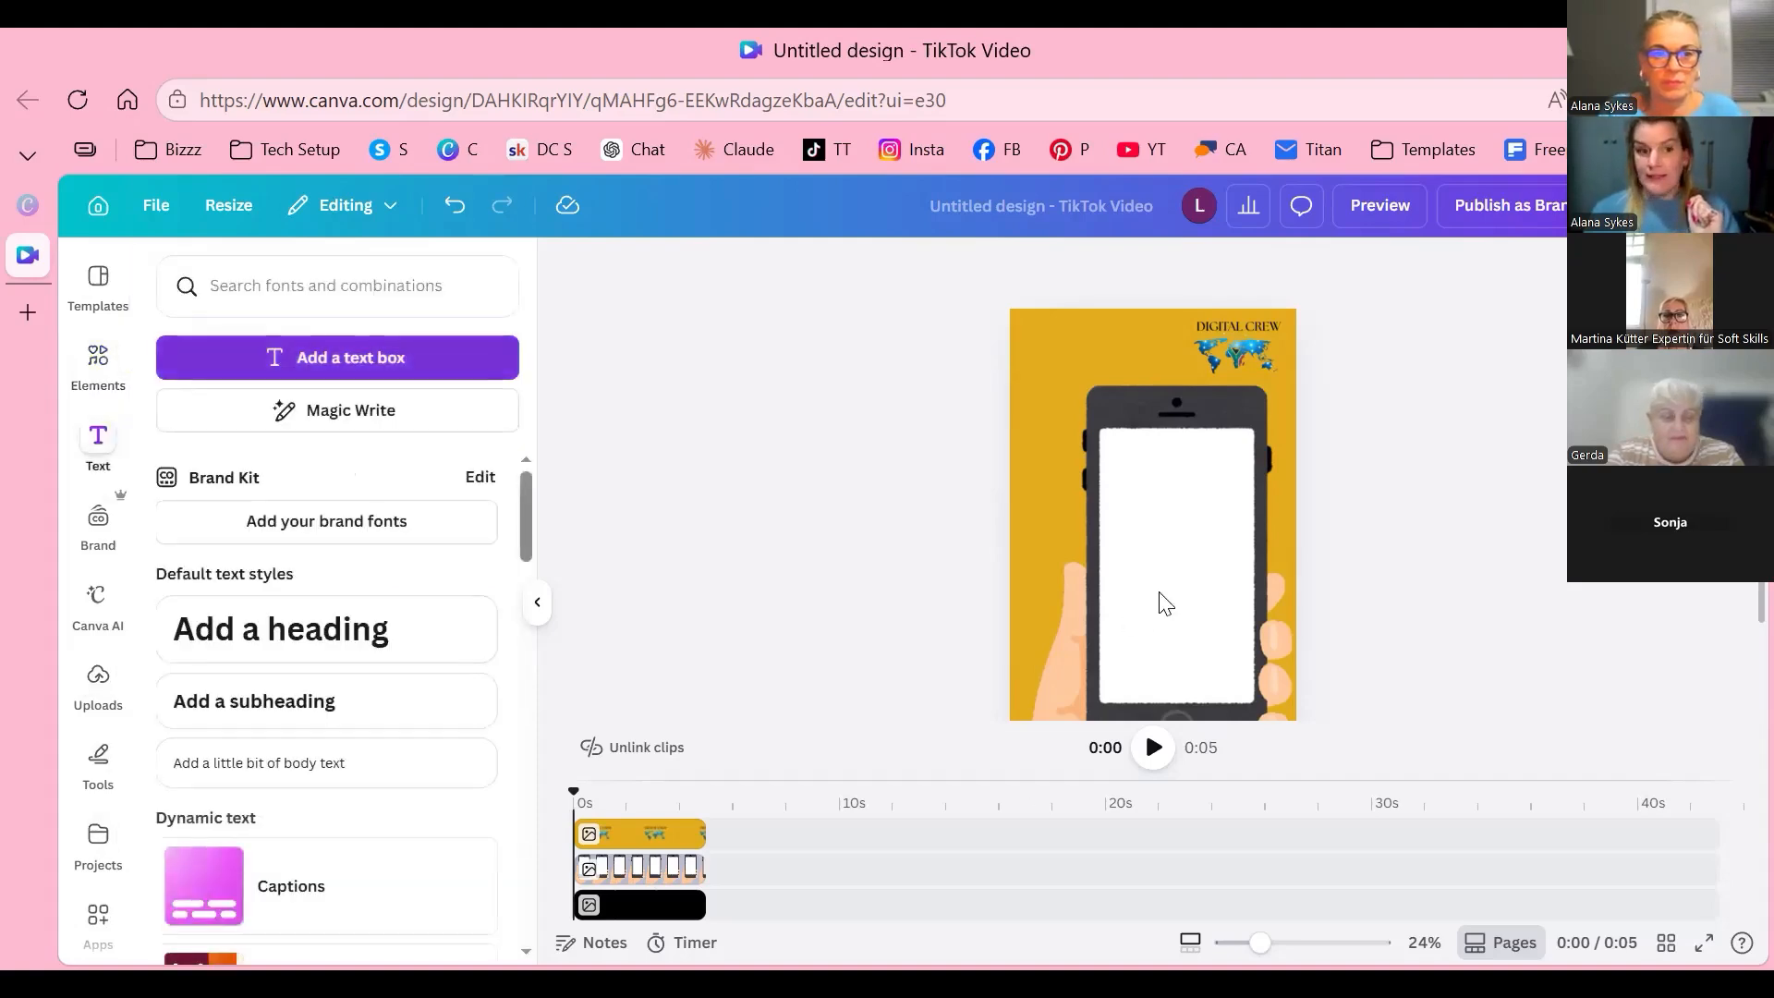
{"action": "key", "text": "t"}
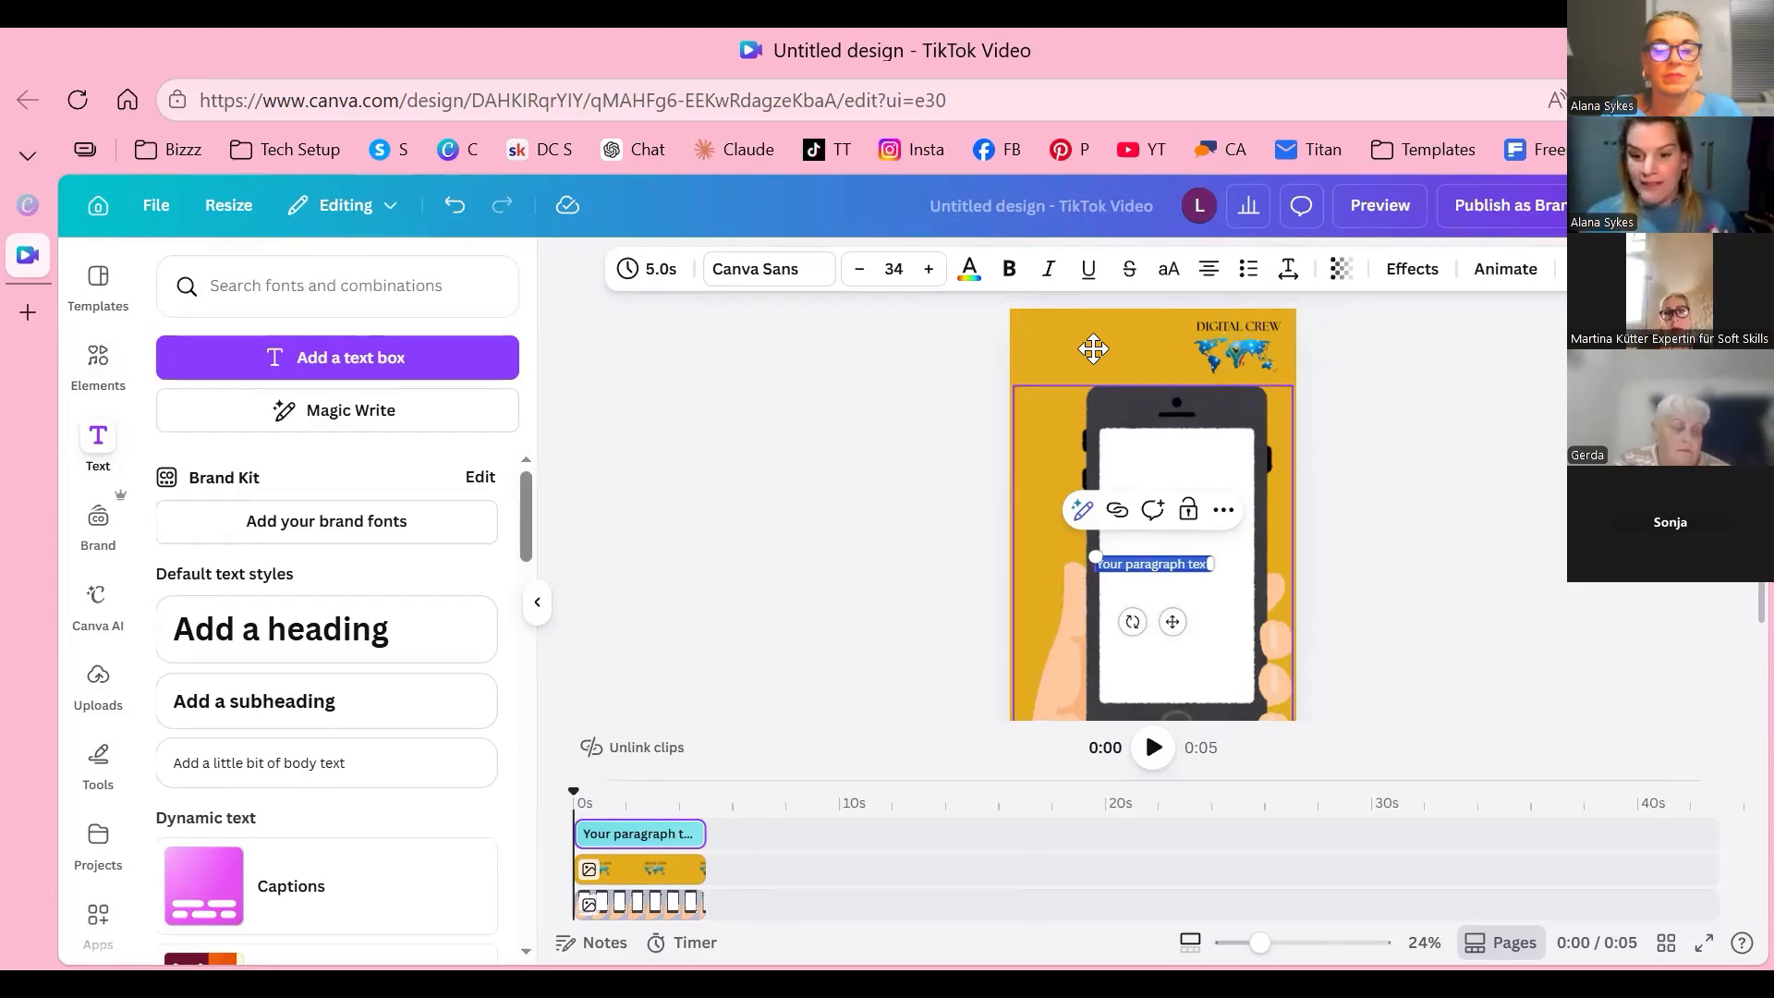
{"action": "left_click_drag", "start_coordinate": [1153, 574], "coordinate": [1093, 347]}
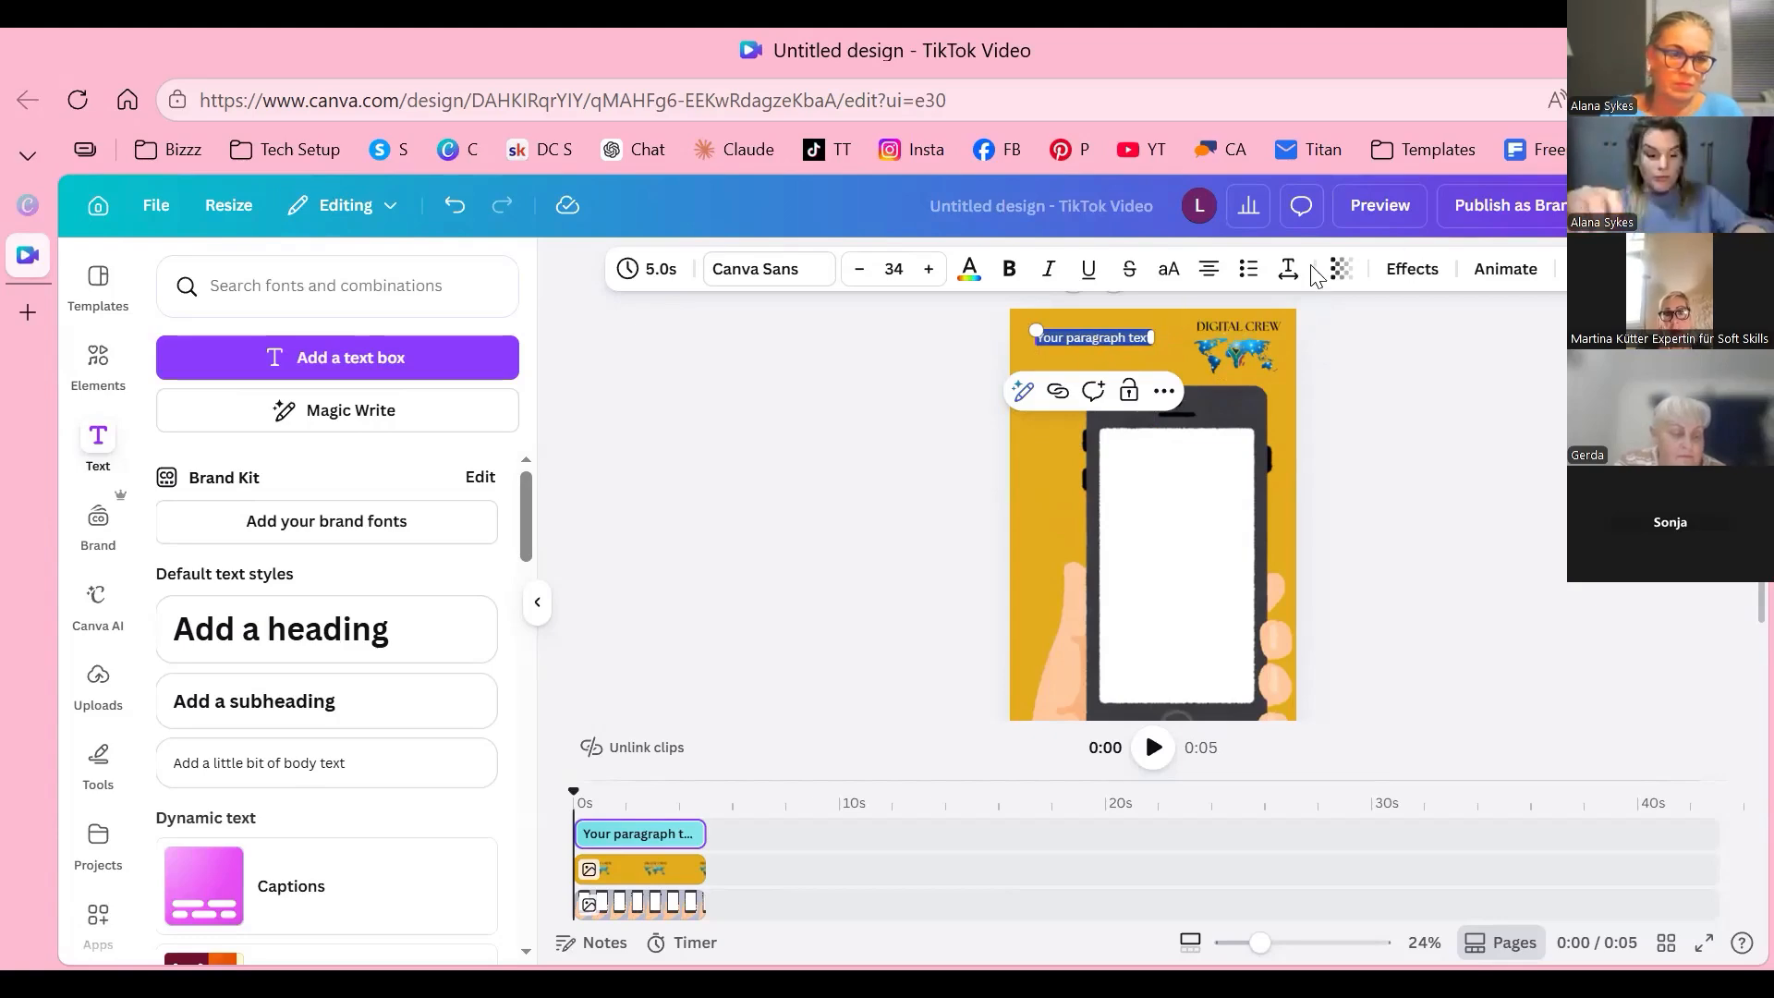
Step: Replace the placeholder text with "Earn an income from your phone !" split over two lines after "income"
{"action": "type", "text": "Ea"}
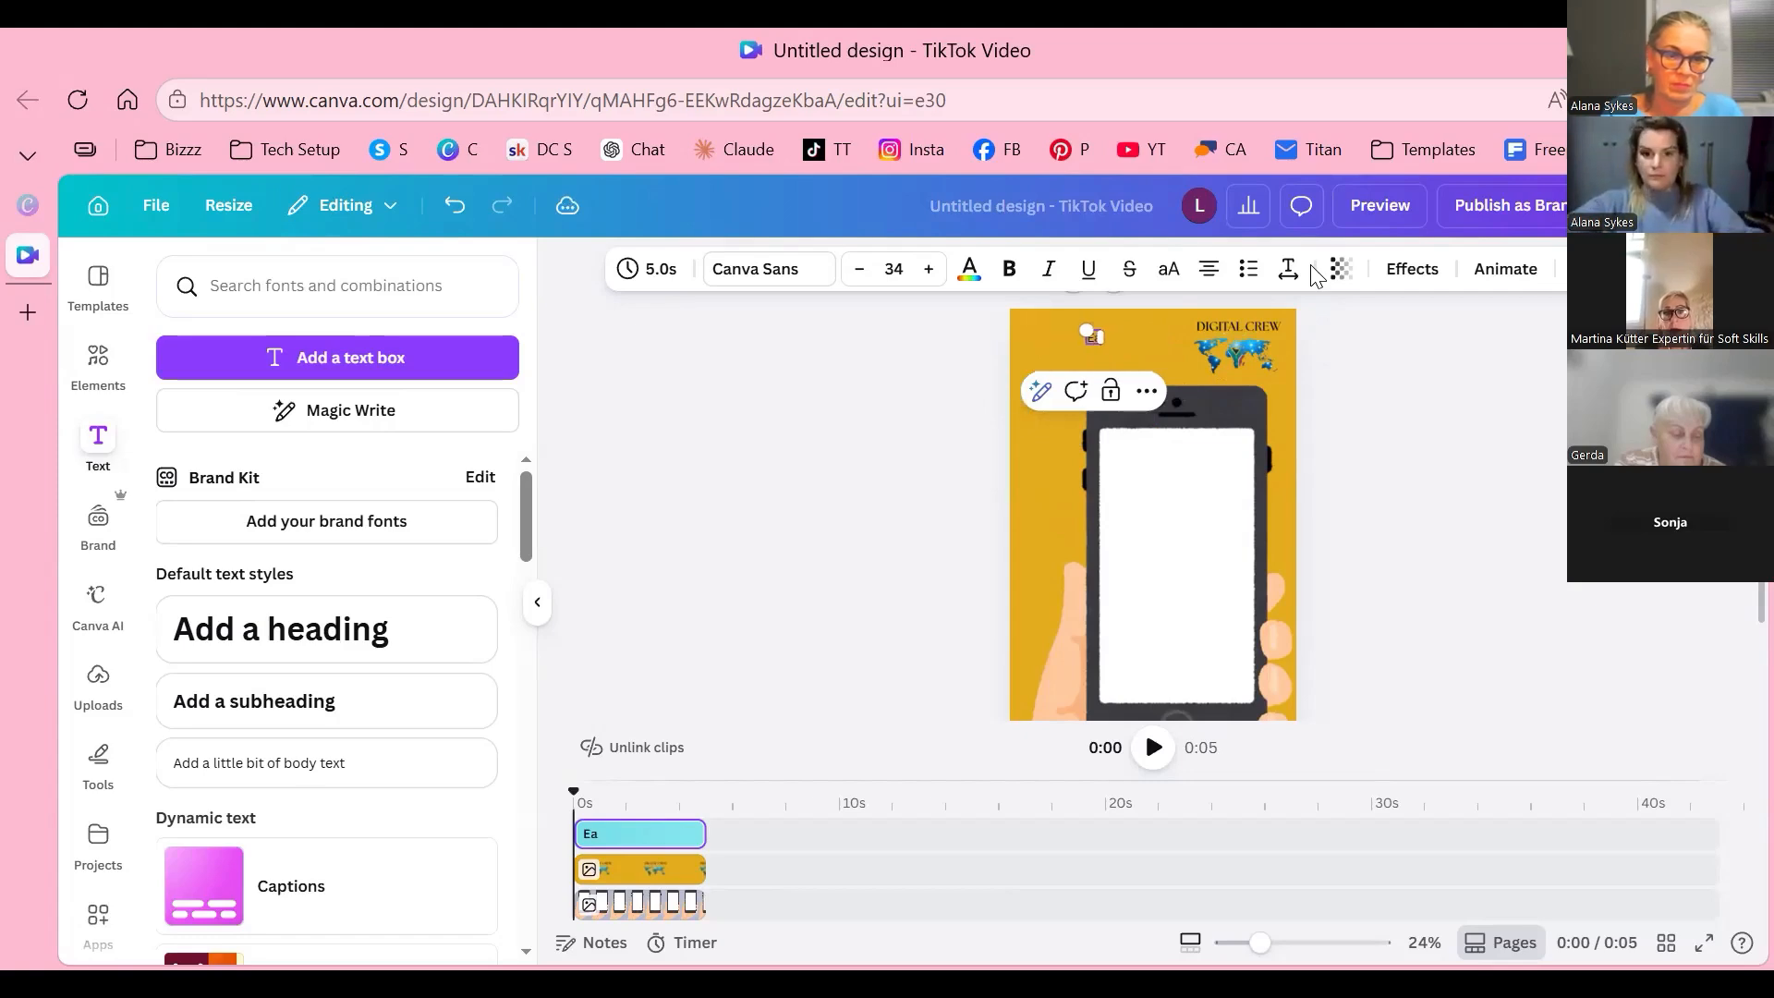
{"action": "type", "text": "r"}
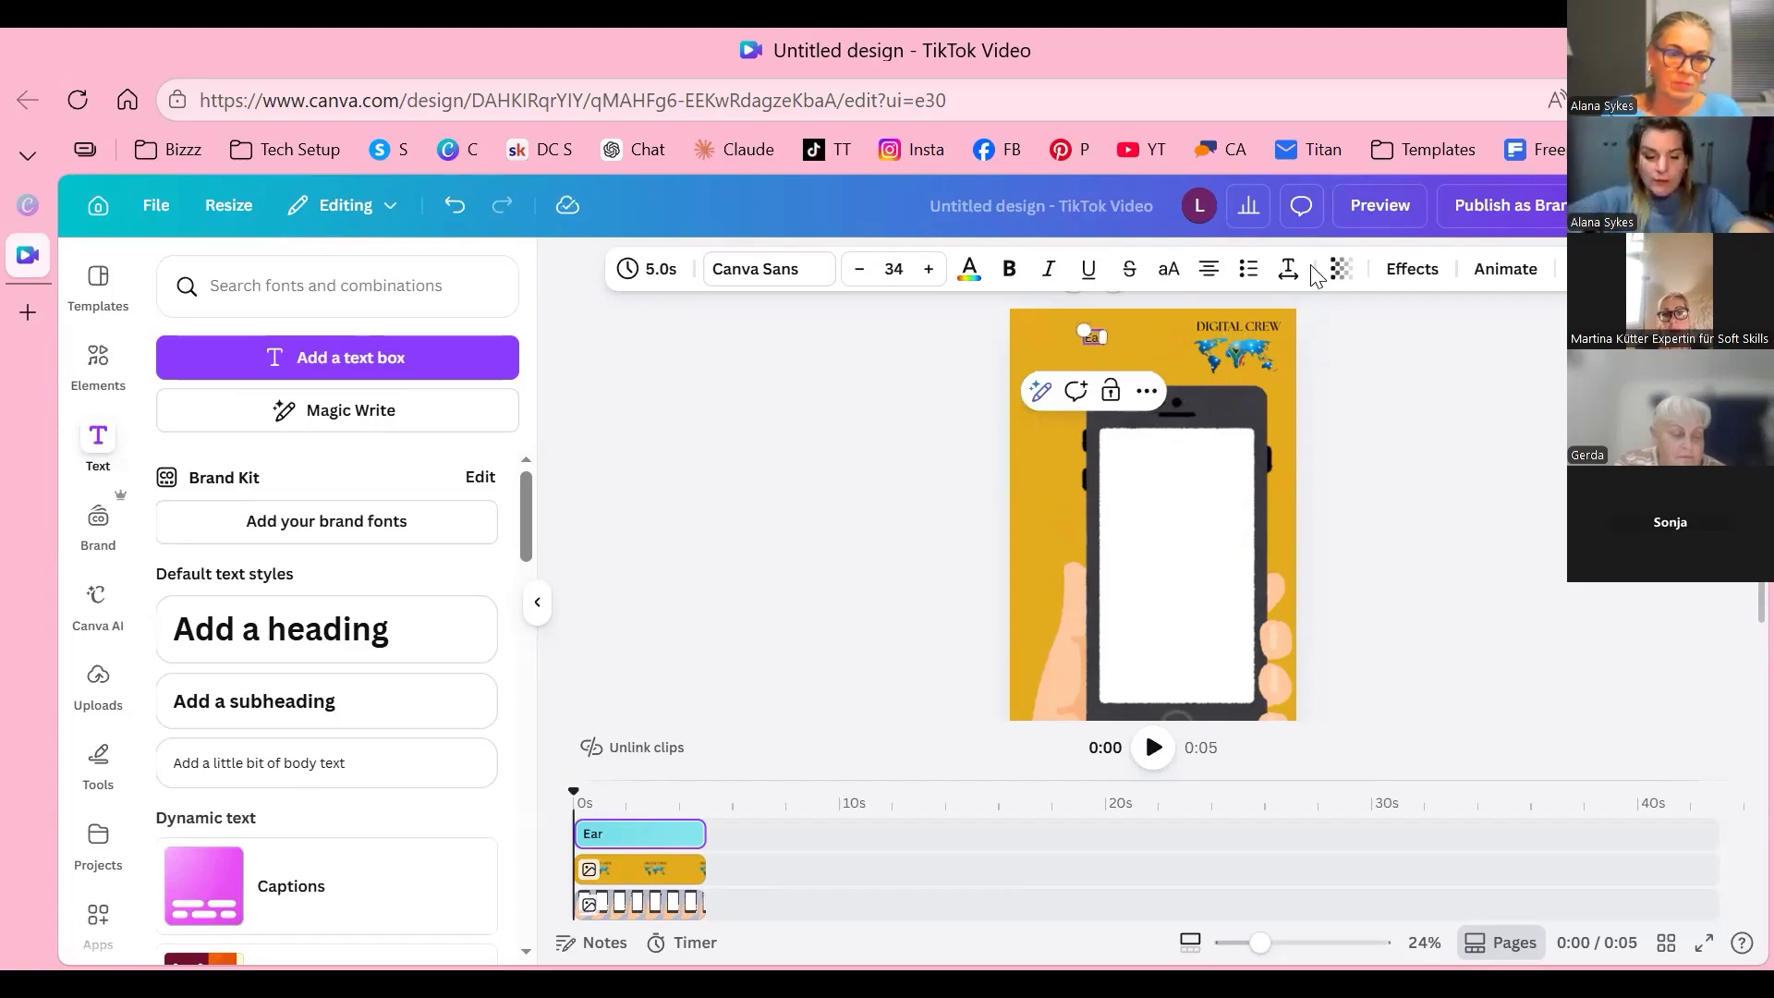
{"action": "type", "text": "n an income"}
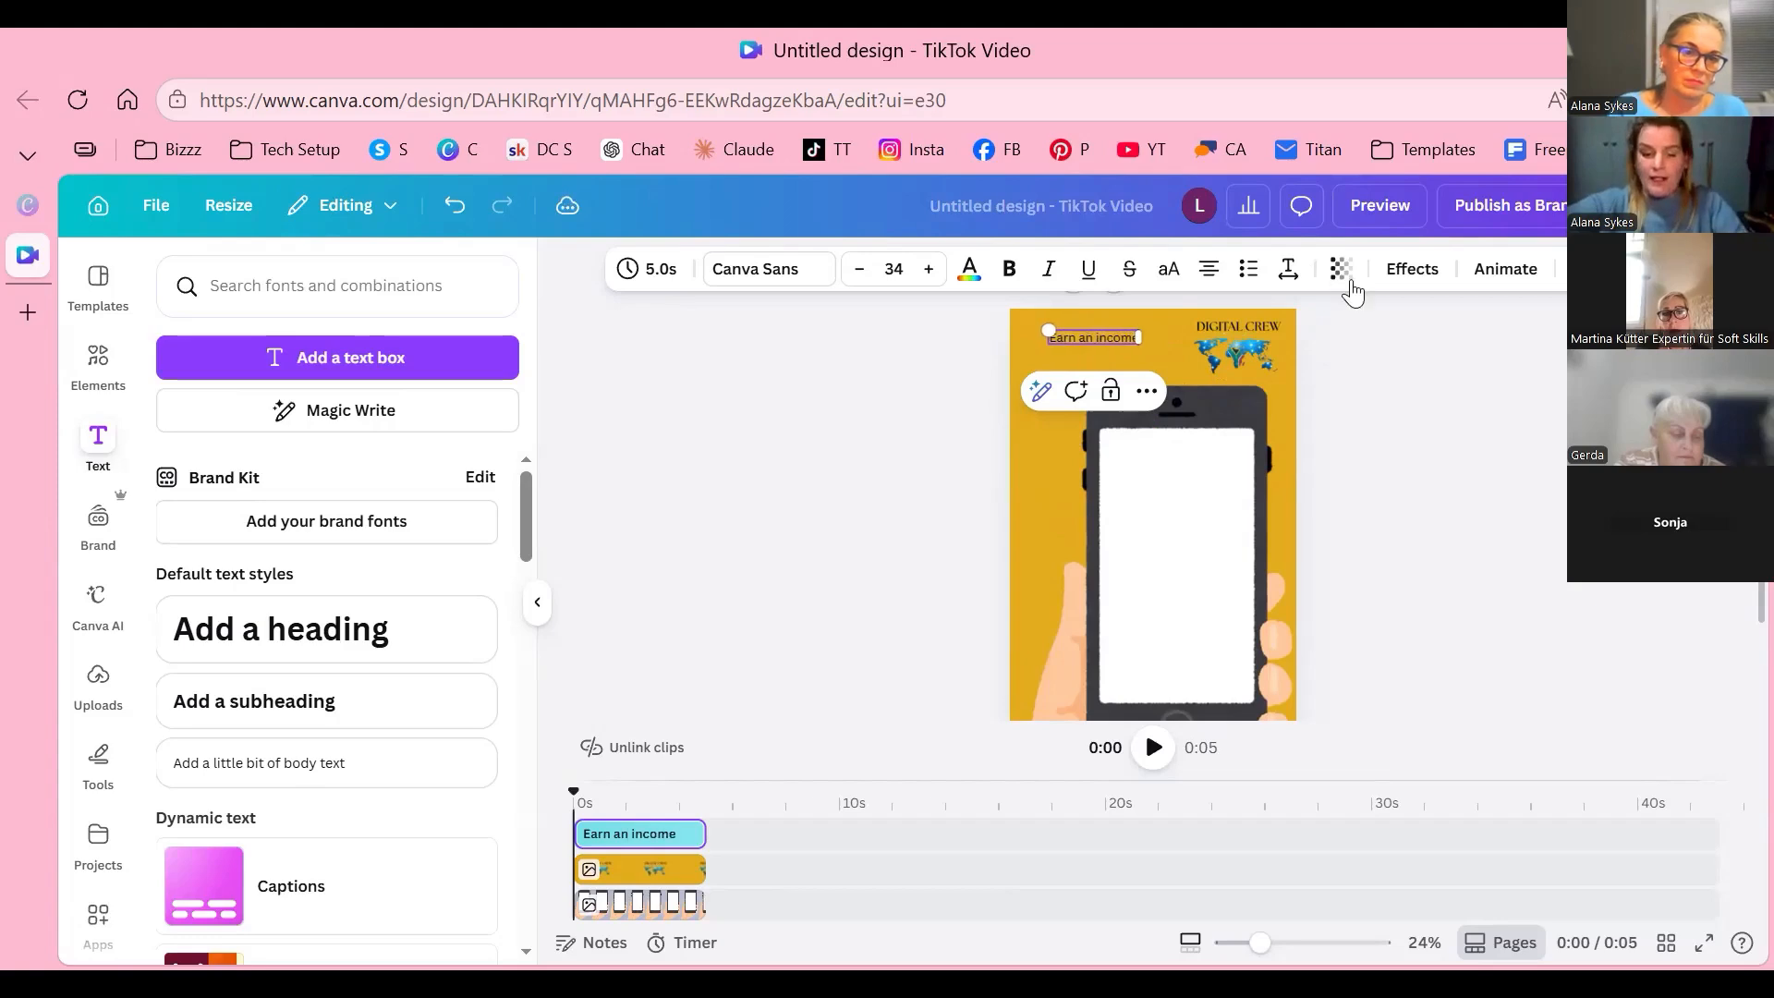
{"action": "key", "text": "Return"}
{"action": "type", "text": "from your"}
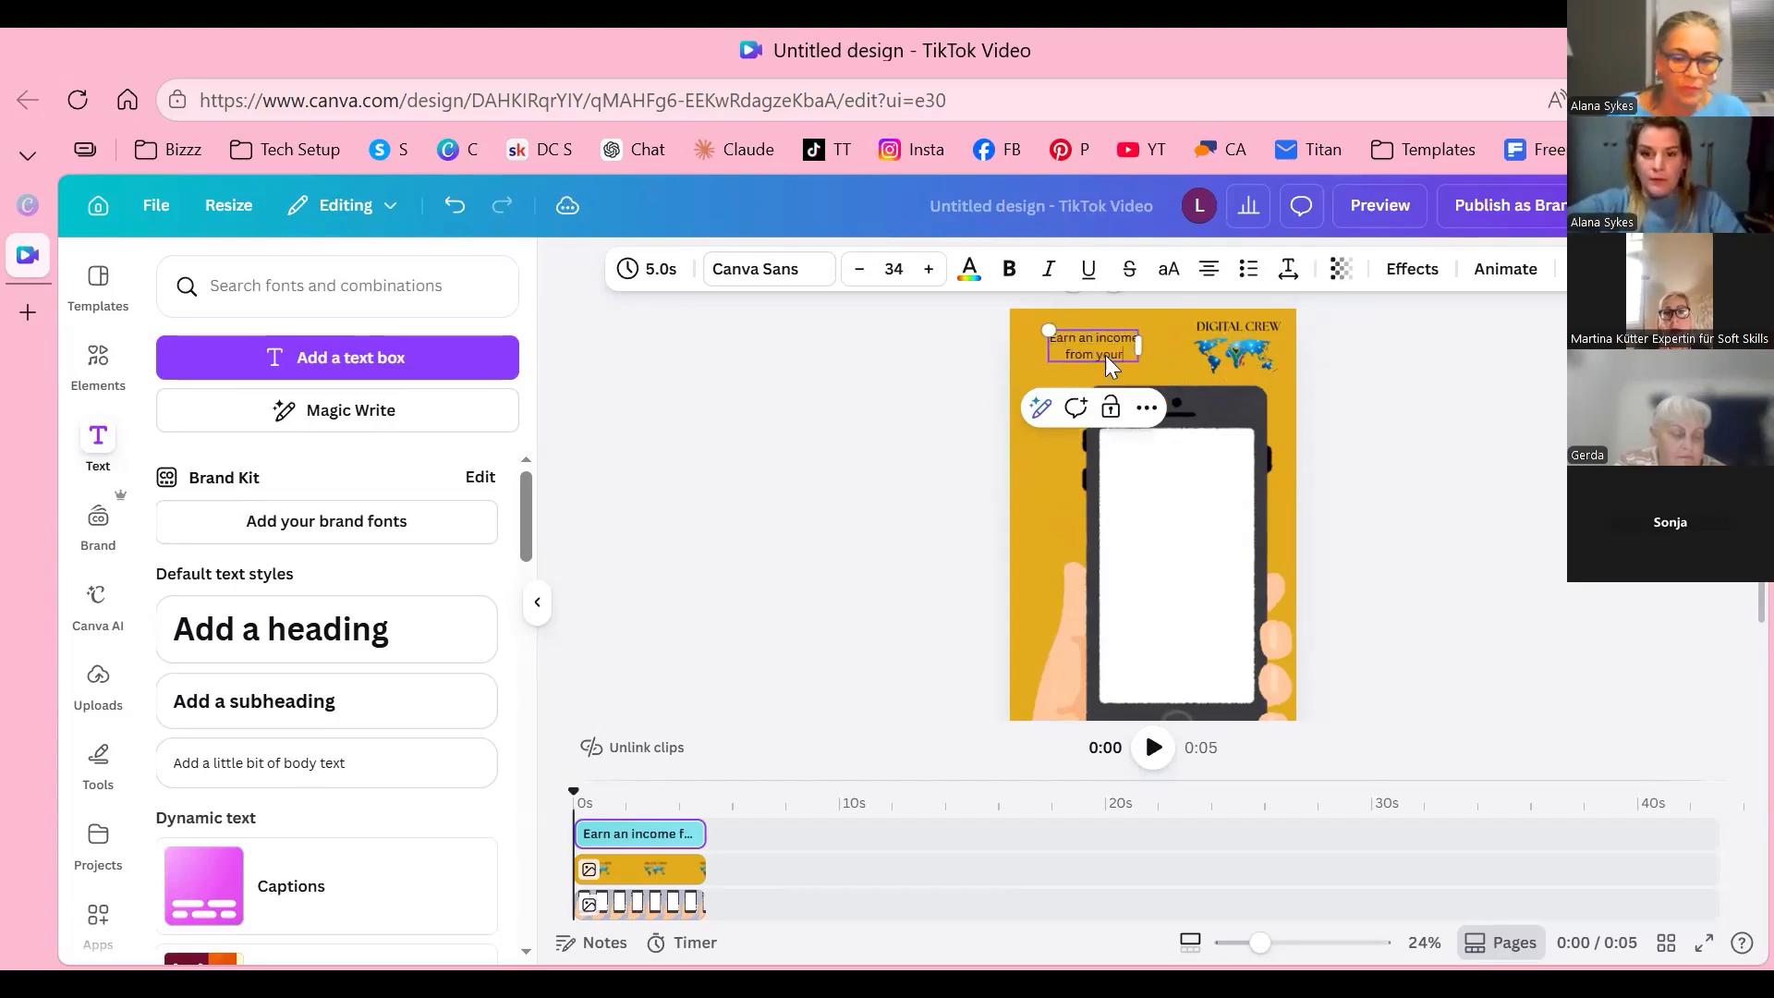
{"action": "type", "text": " phone"}
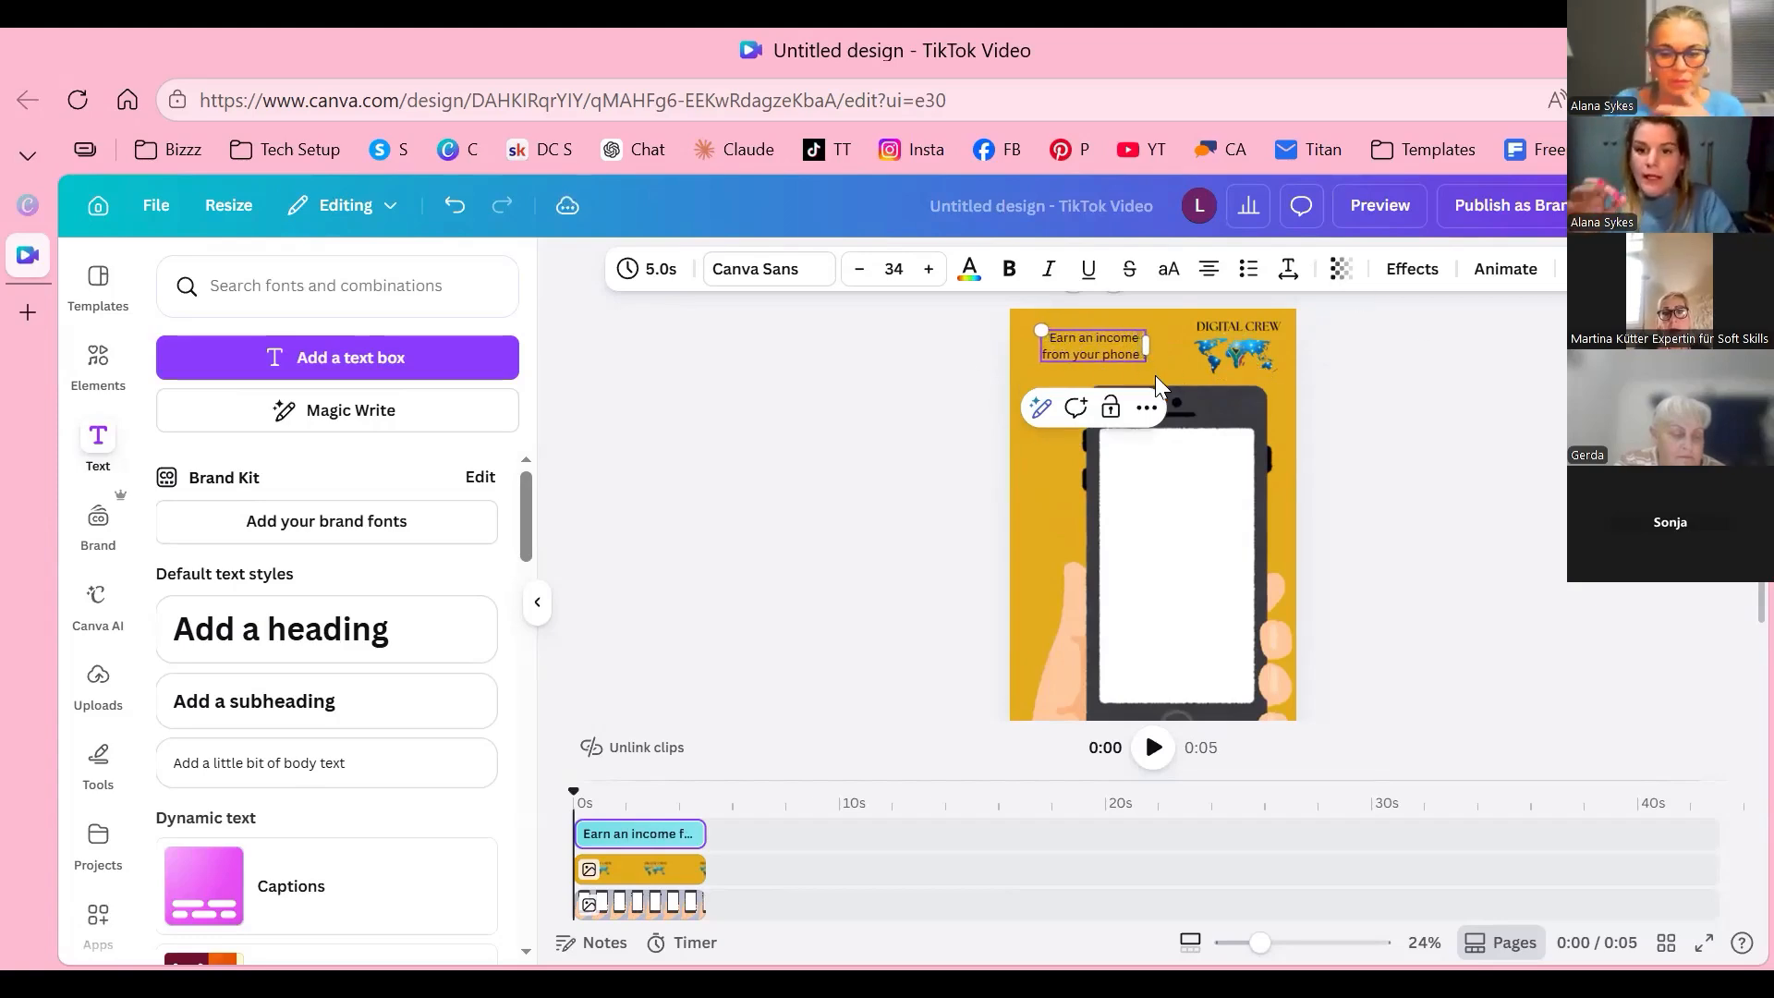
{"action": "type", "text": " !"}
{"action": "left_click", "coordinate": [988, 383]}
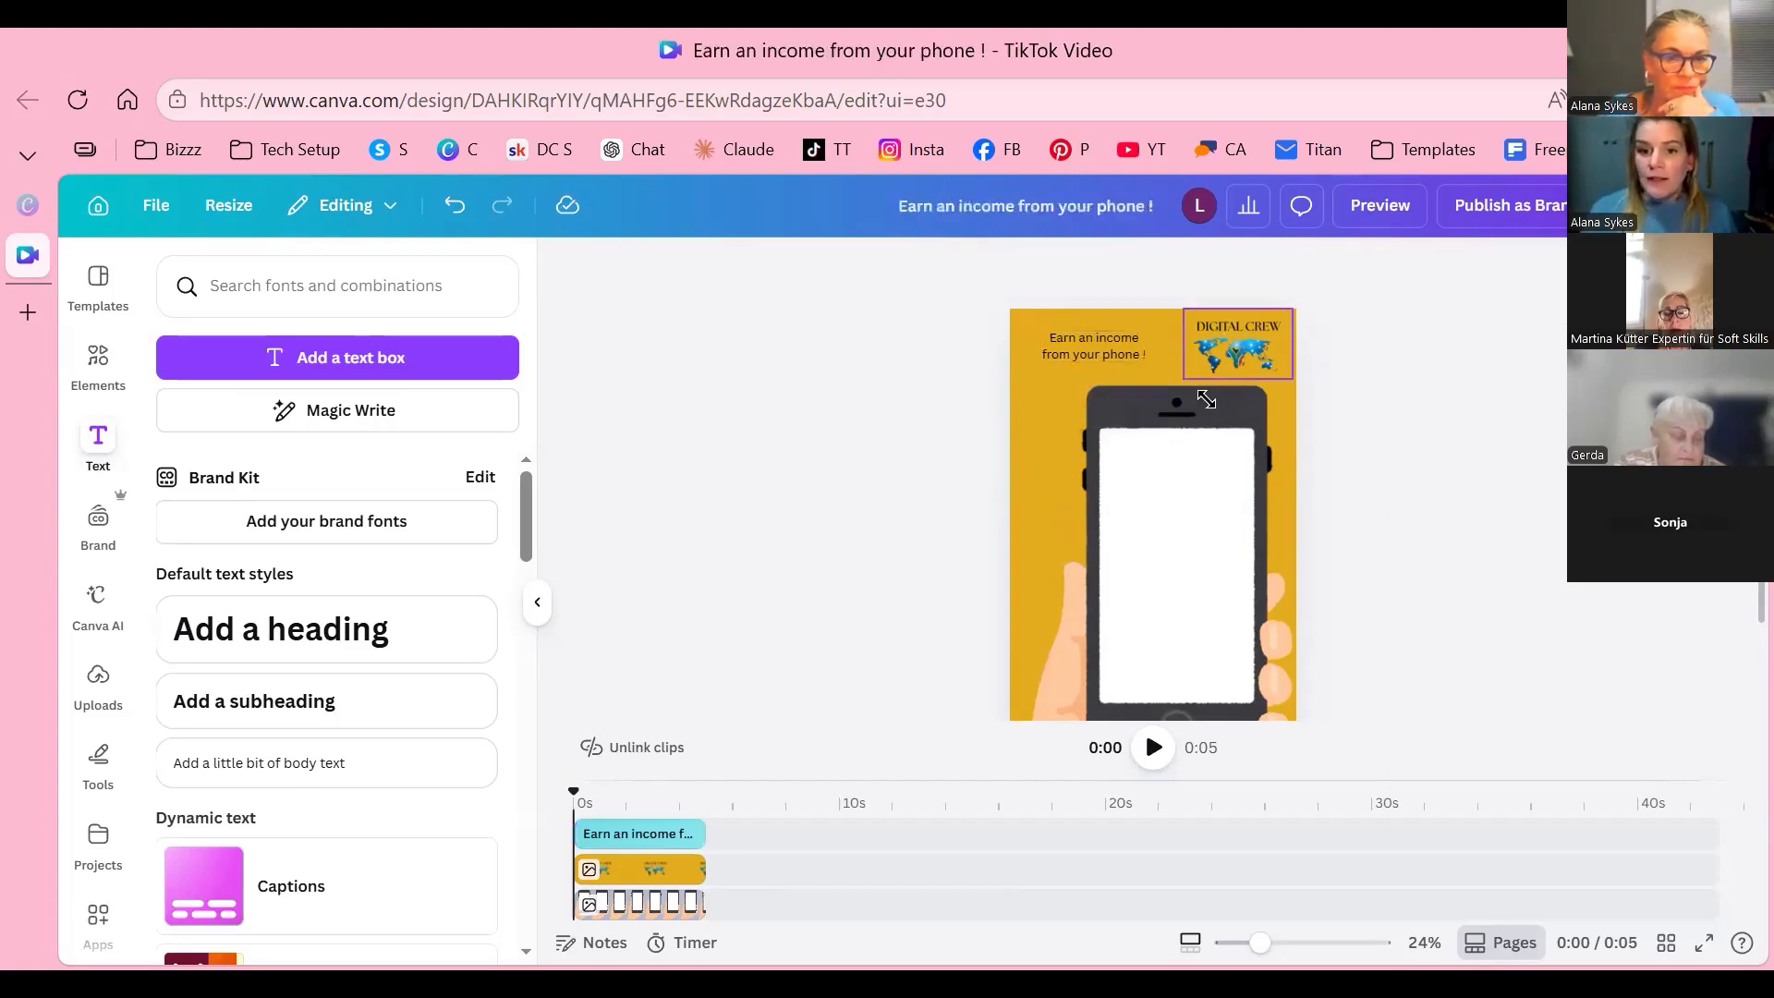
Step: Enlarge the heading text to size 53,2 and change its font to Calistoga
{"action": "left_click", "coordinate": [1109, 360]}
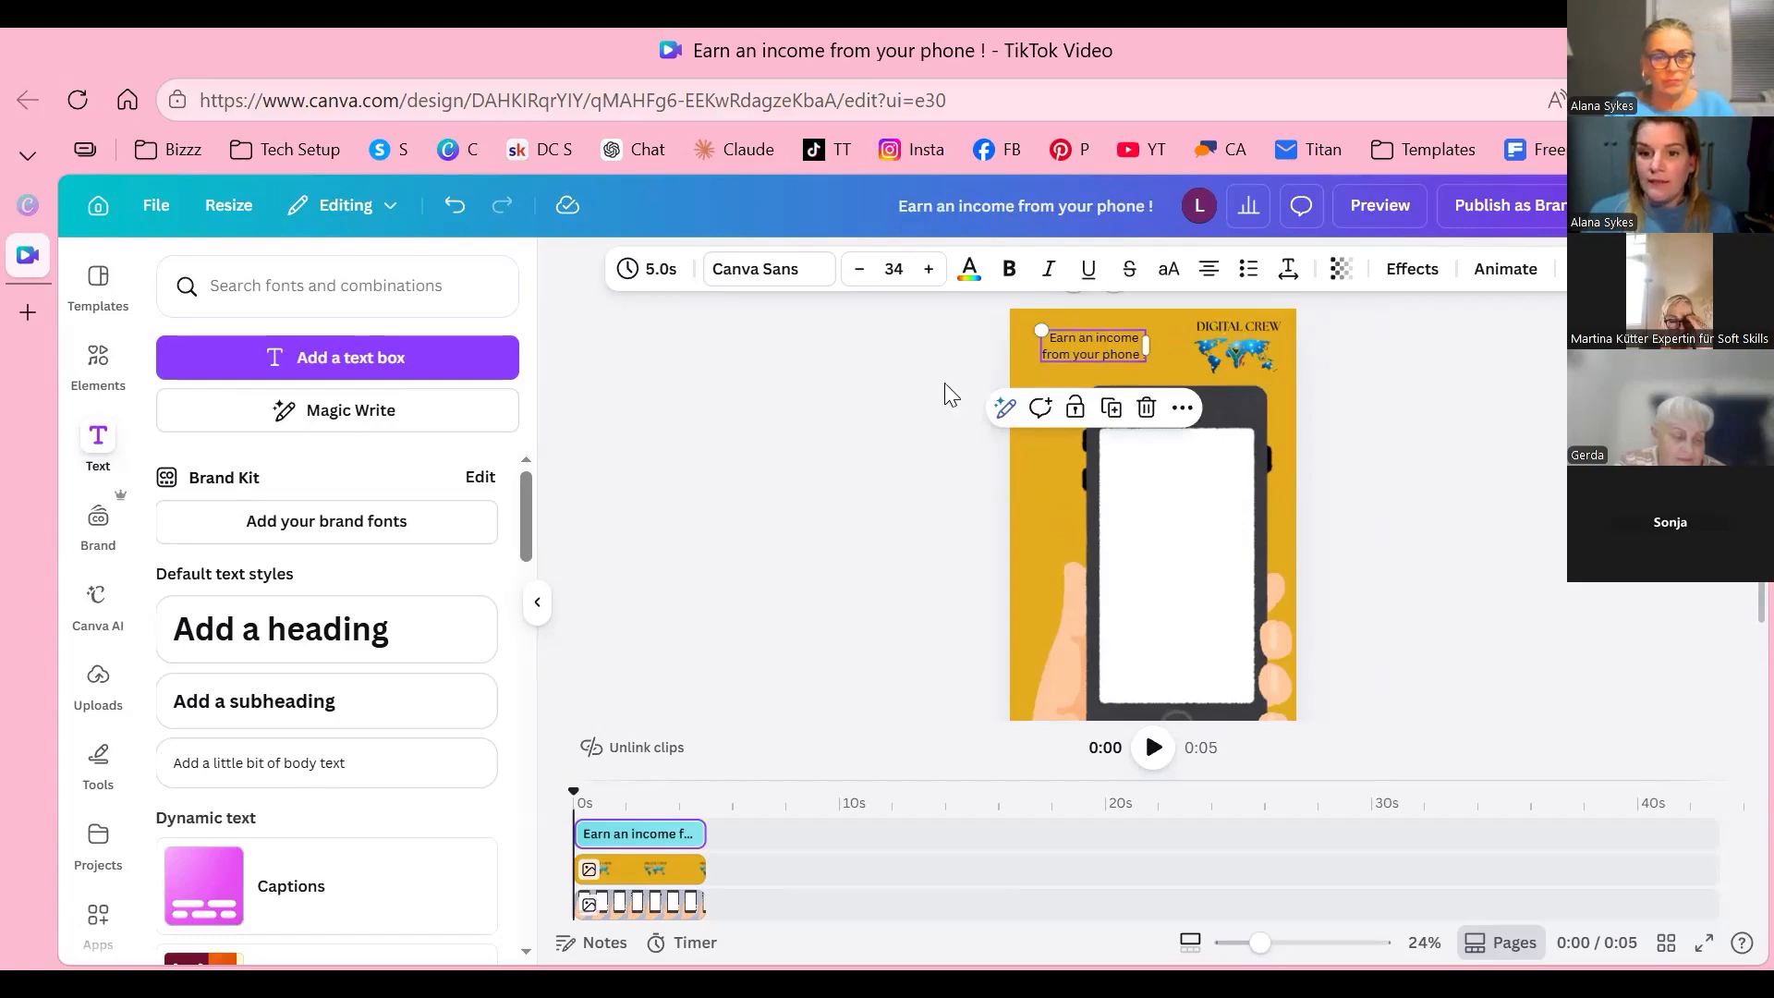
{"action": "left_click_drag", "start_coordinate": [1145, 361], "coordinate": [1172, 334]}
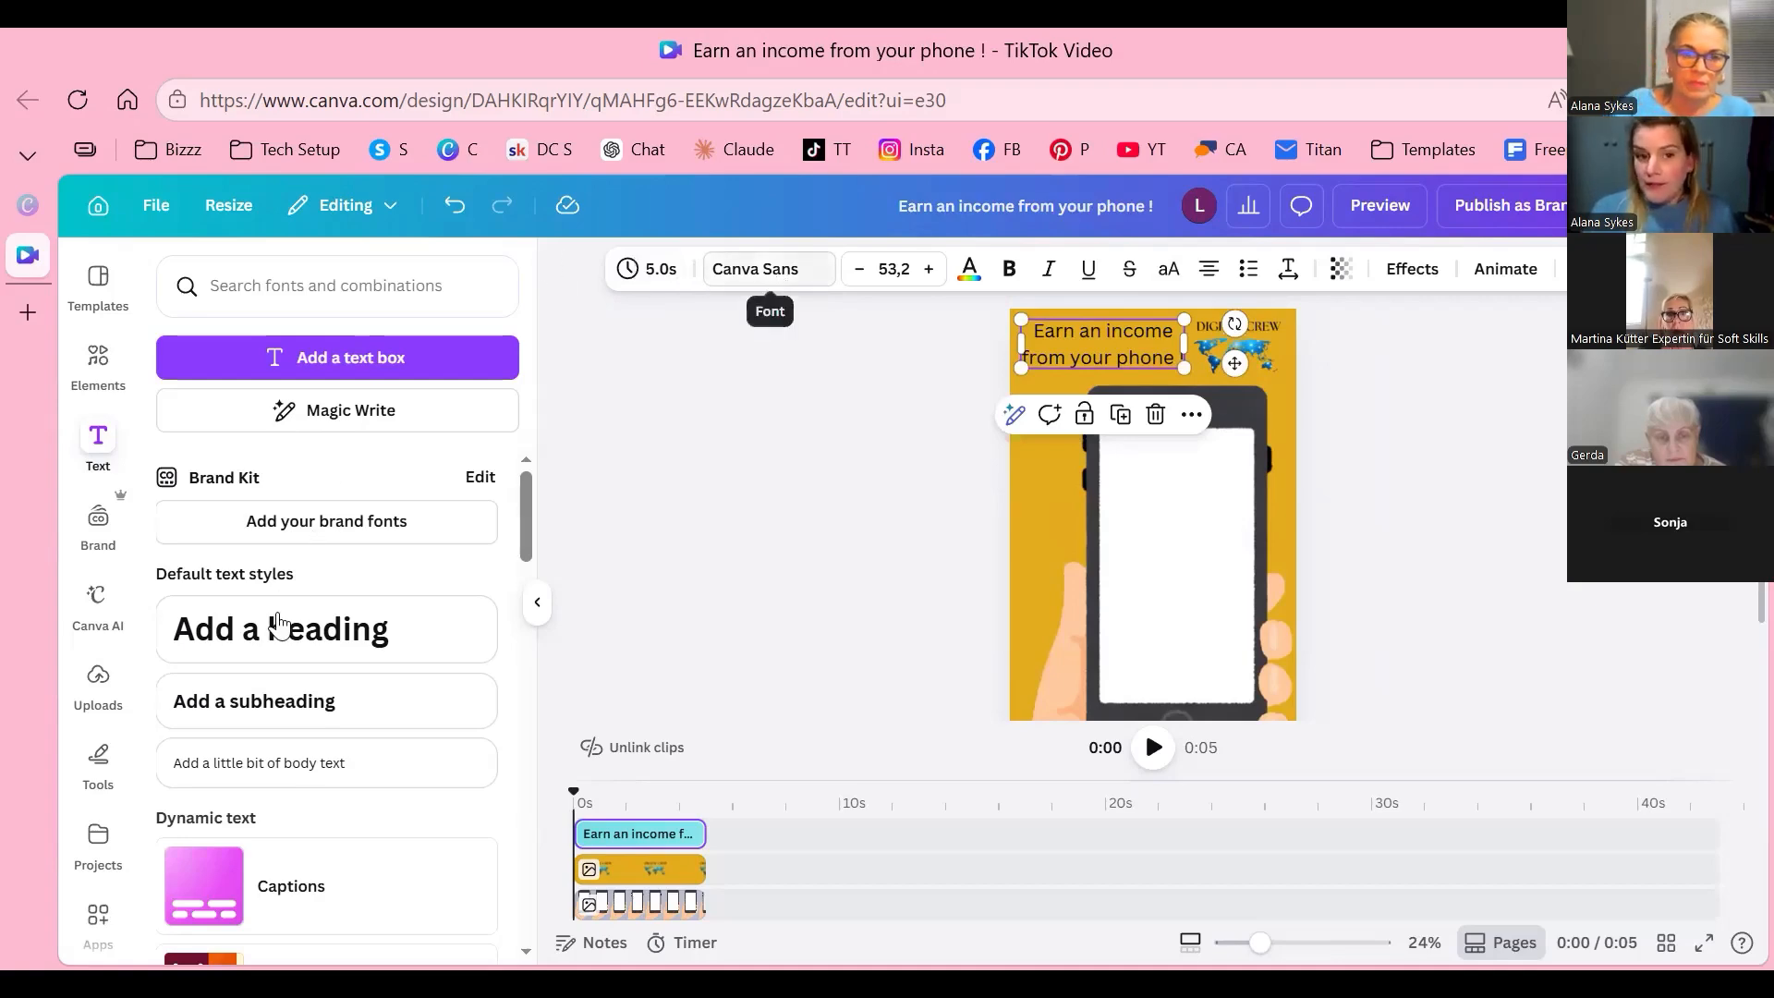
{"action": "left_click", "coordinate": [769, 268]}
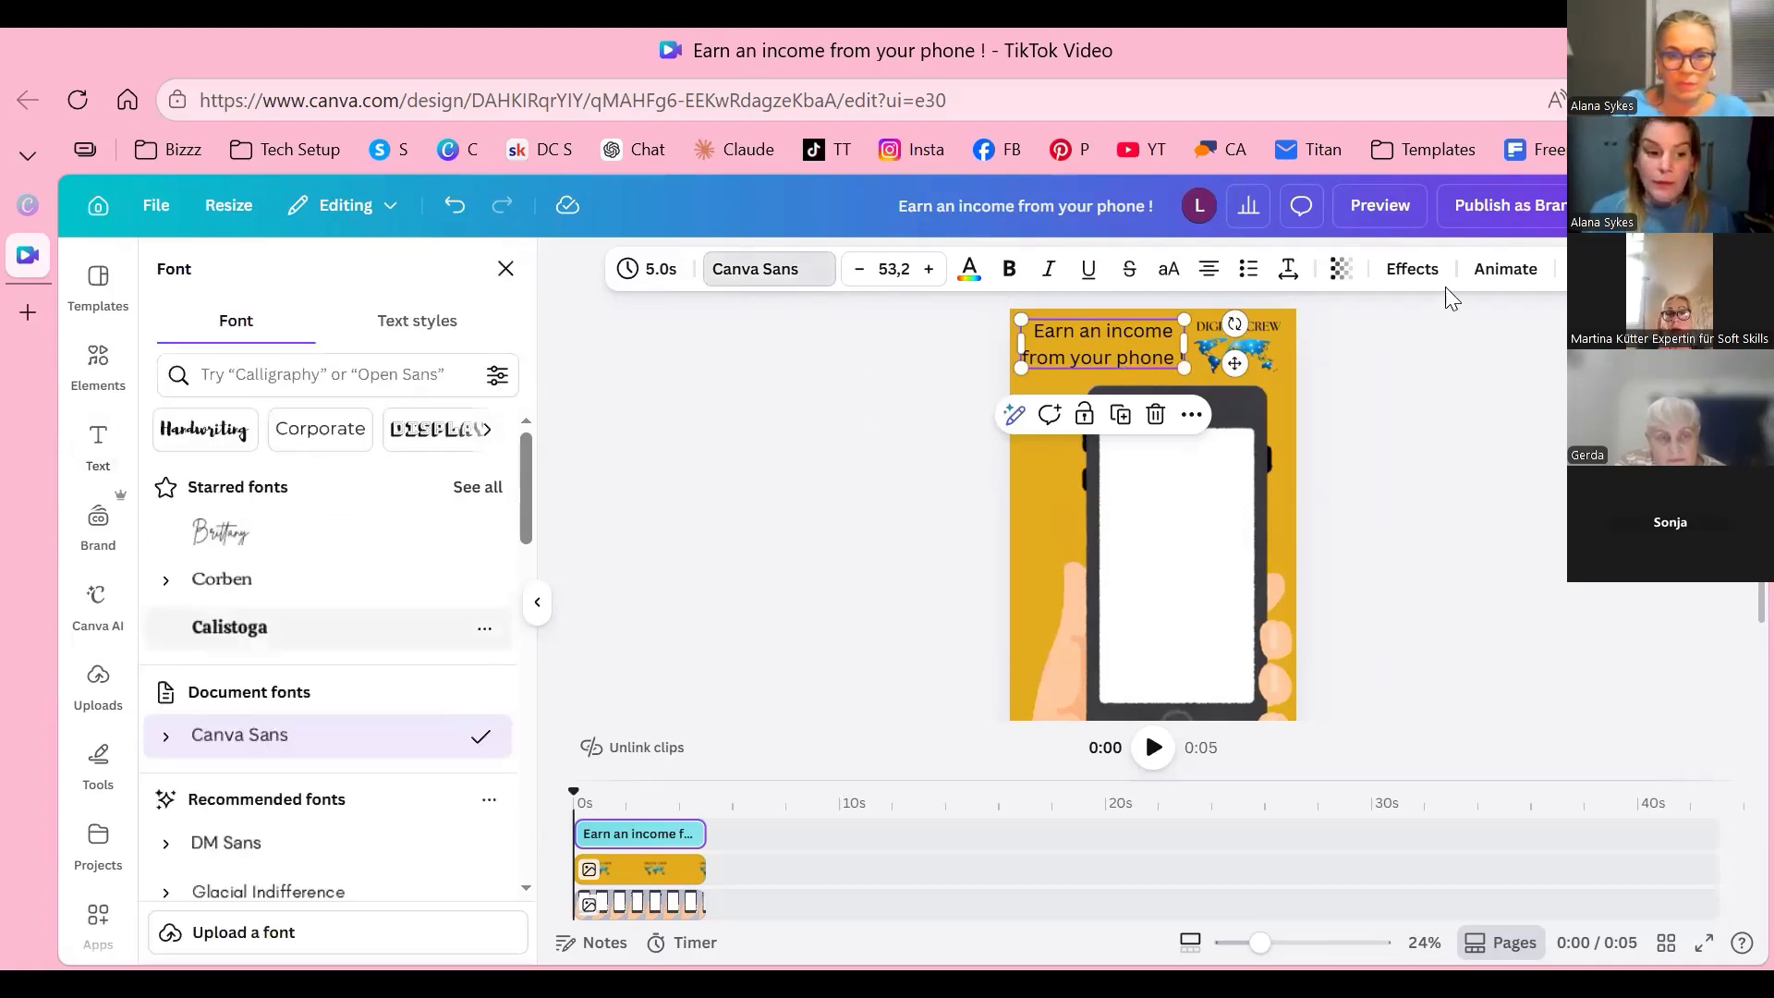
{"action": "left_click", "coordinate": [268, 628]}
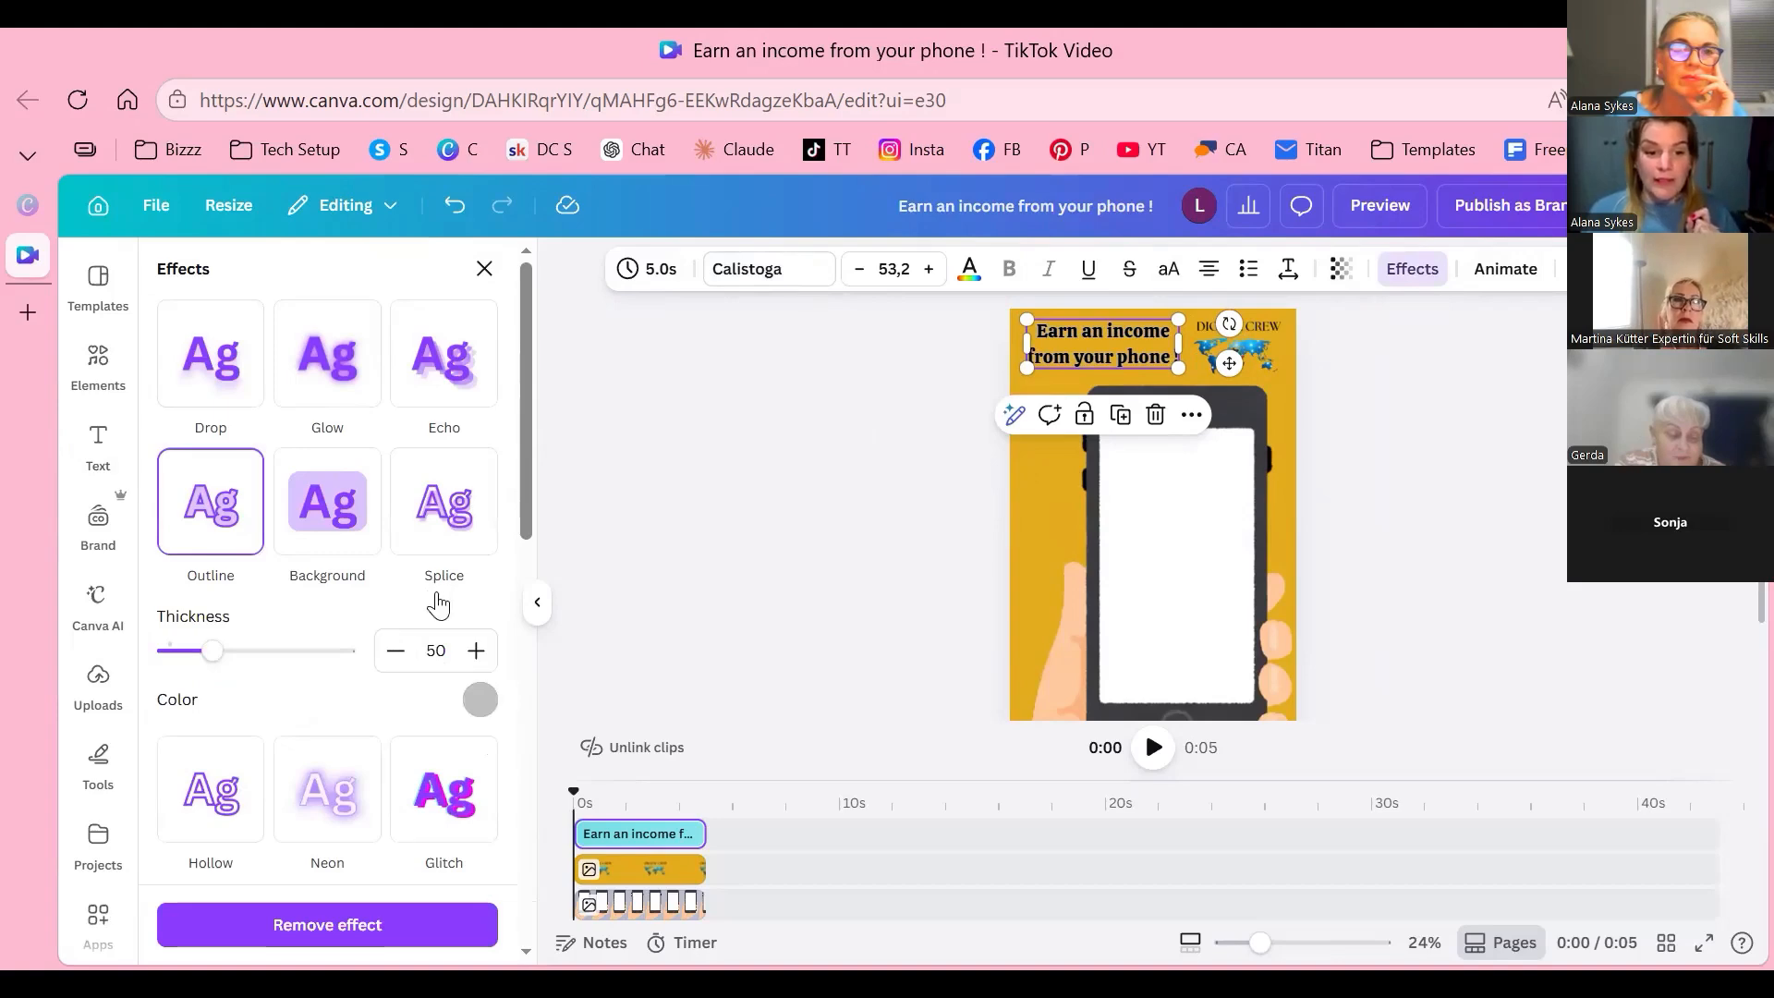
Step: Set the heading's outline effect to white with a thickness of 200
{"action": "left_click", "coordinate": [480, 700]}
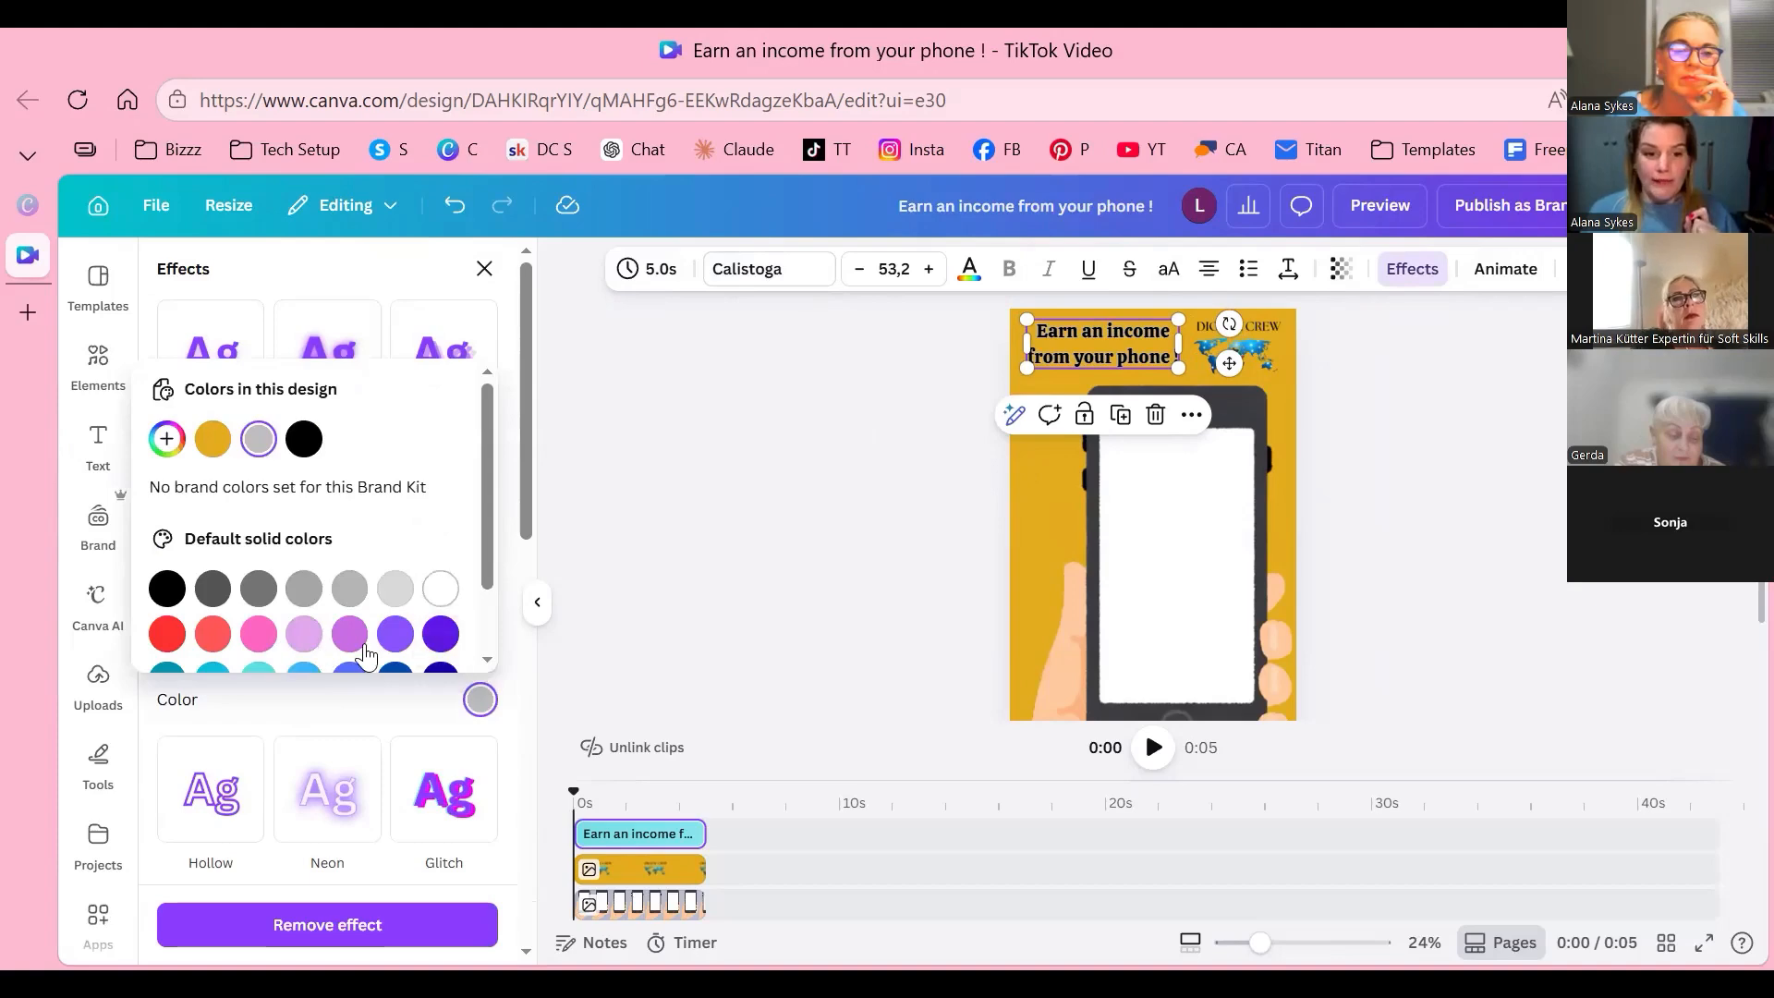
{"action": "left_click", "coordinate": [440, 588]}
{"action": "left_click", "coordinate": [571, 658]}
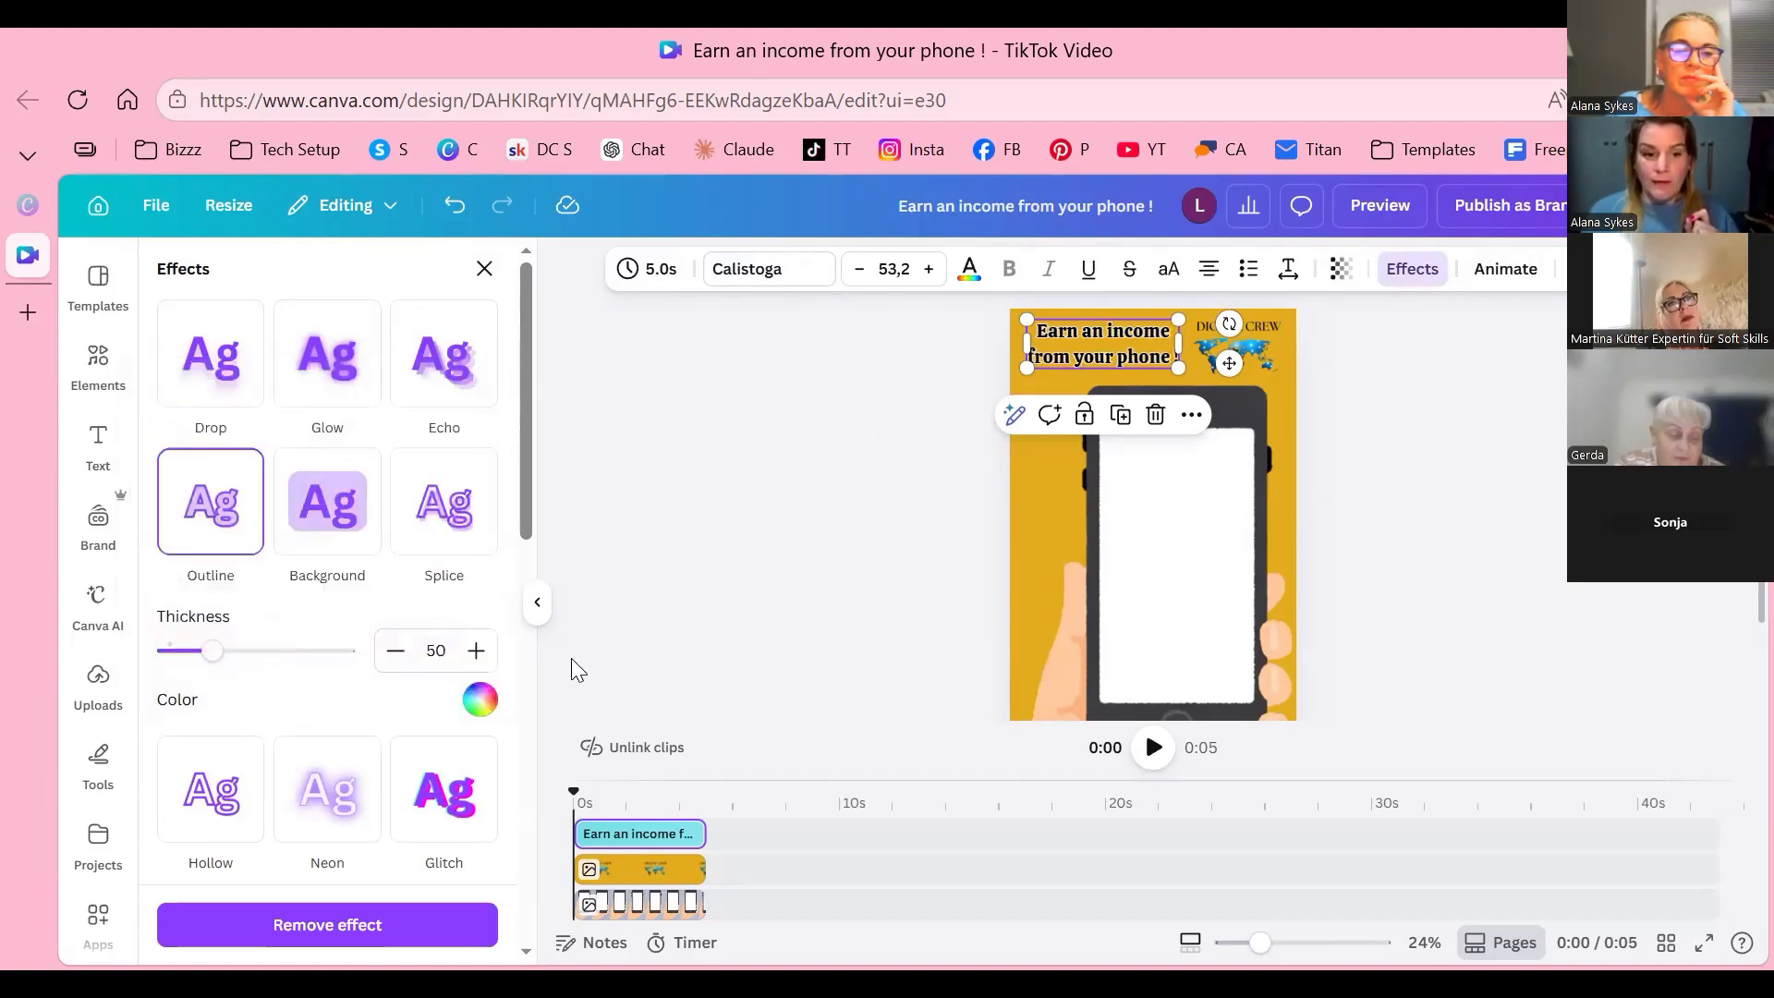
{"action": "left_click_drag", "start_coordinate": [213, 650], "coordinate": [345, 650]}
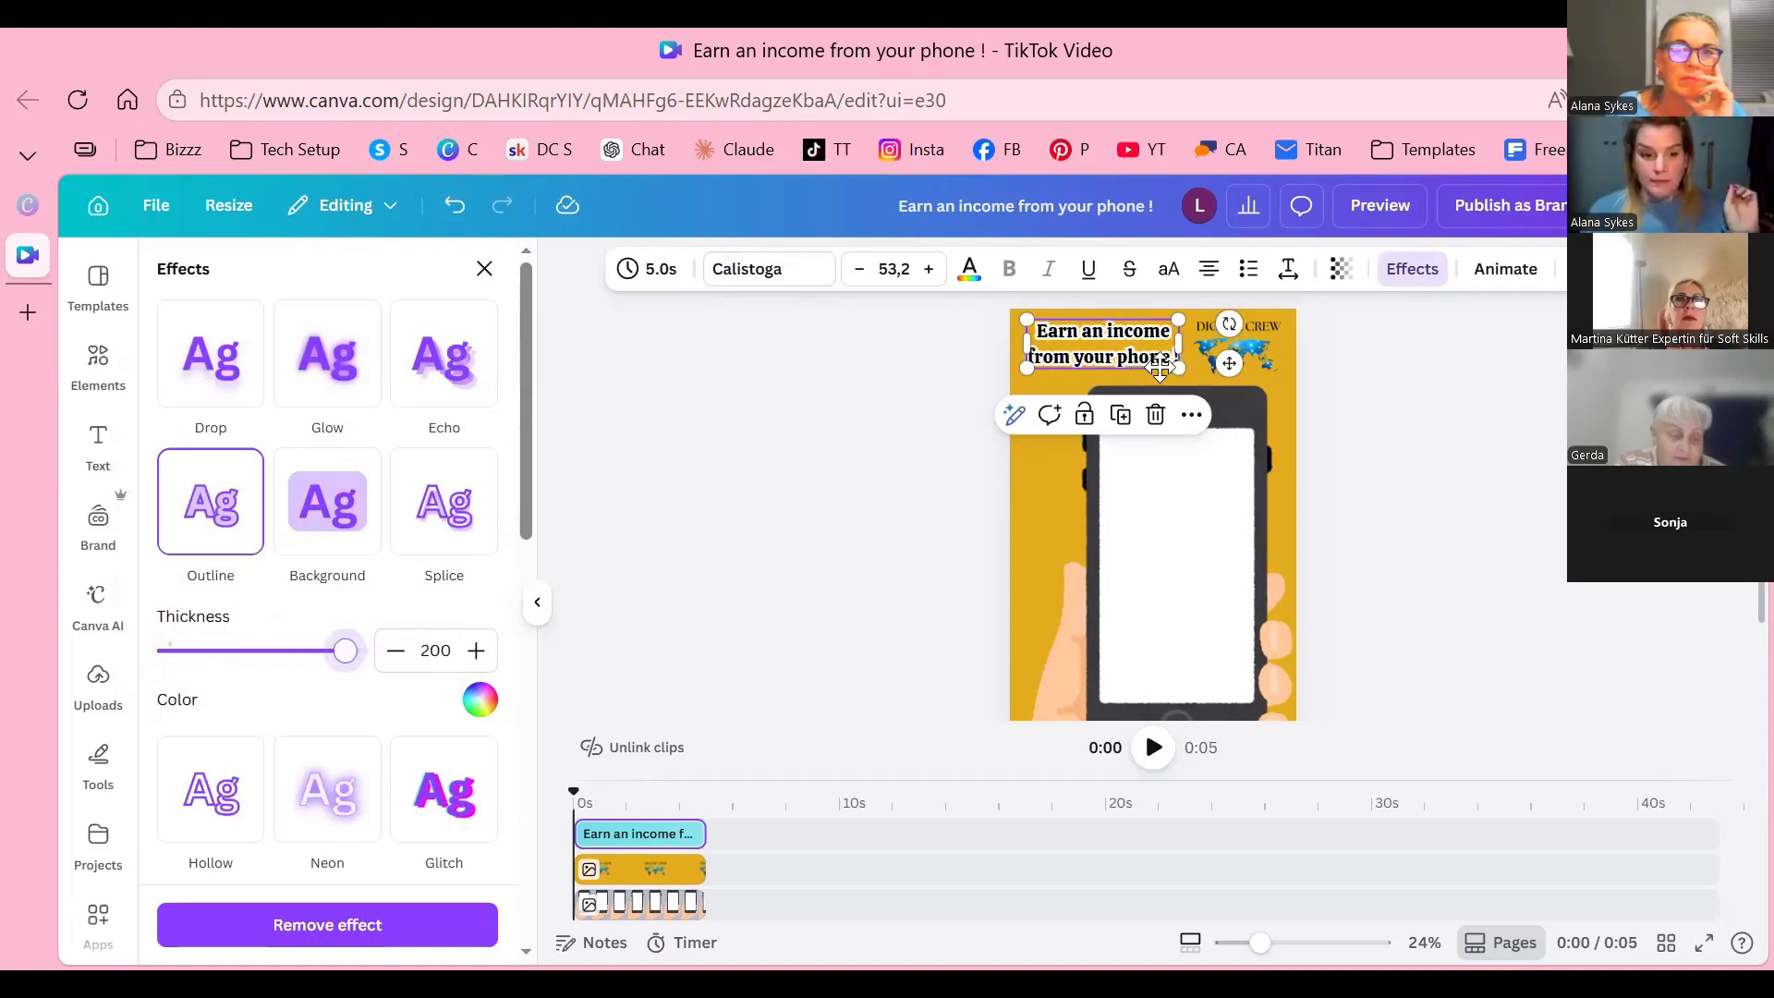
Step: Enlarge the heading to size 64,7 and nudge it so it fills the space between the page's edge and the logo
{"action": "left_click", "coordinate": [1159, 365]}
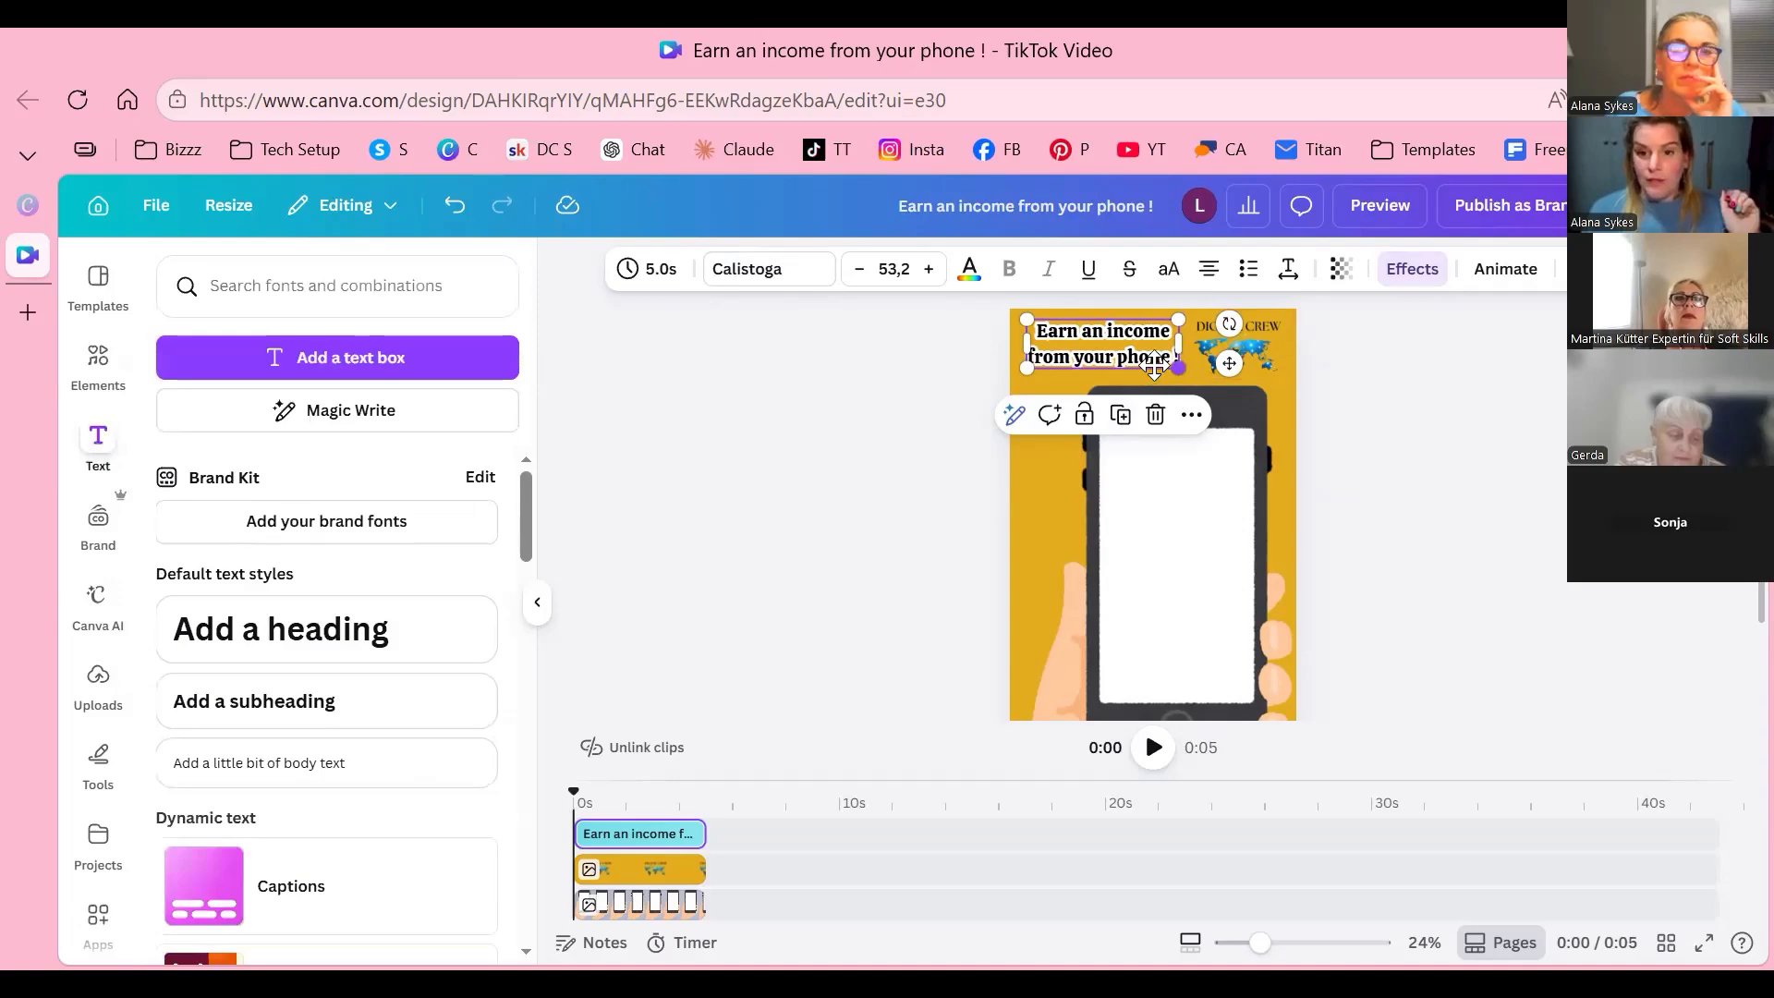
{"action": "left_click_drag", "start_coordinate": [1178, 368], "coordinate": [1296, 333]}
{"action": "key", "text": "Right"}
{"action": "key", "text": "Right"}
{"action": "key", "text": "Right"}
{"action": "key", "text": "Right"}
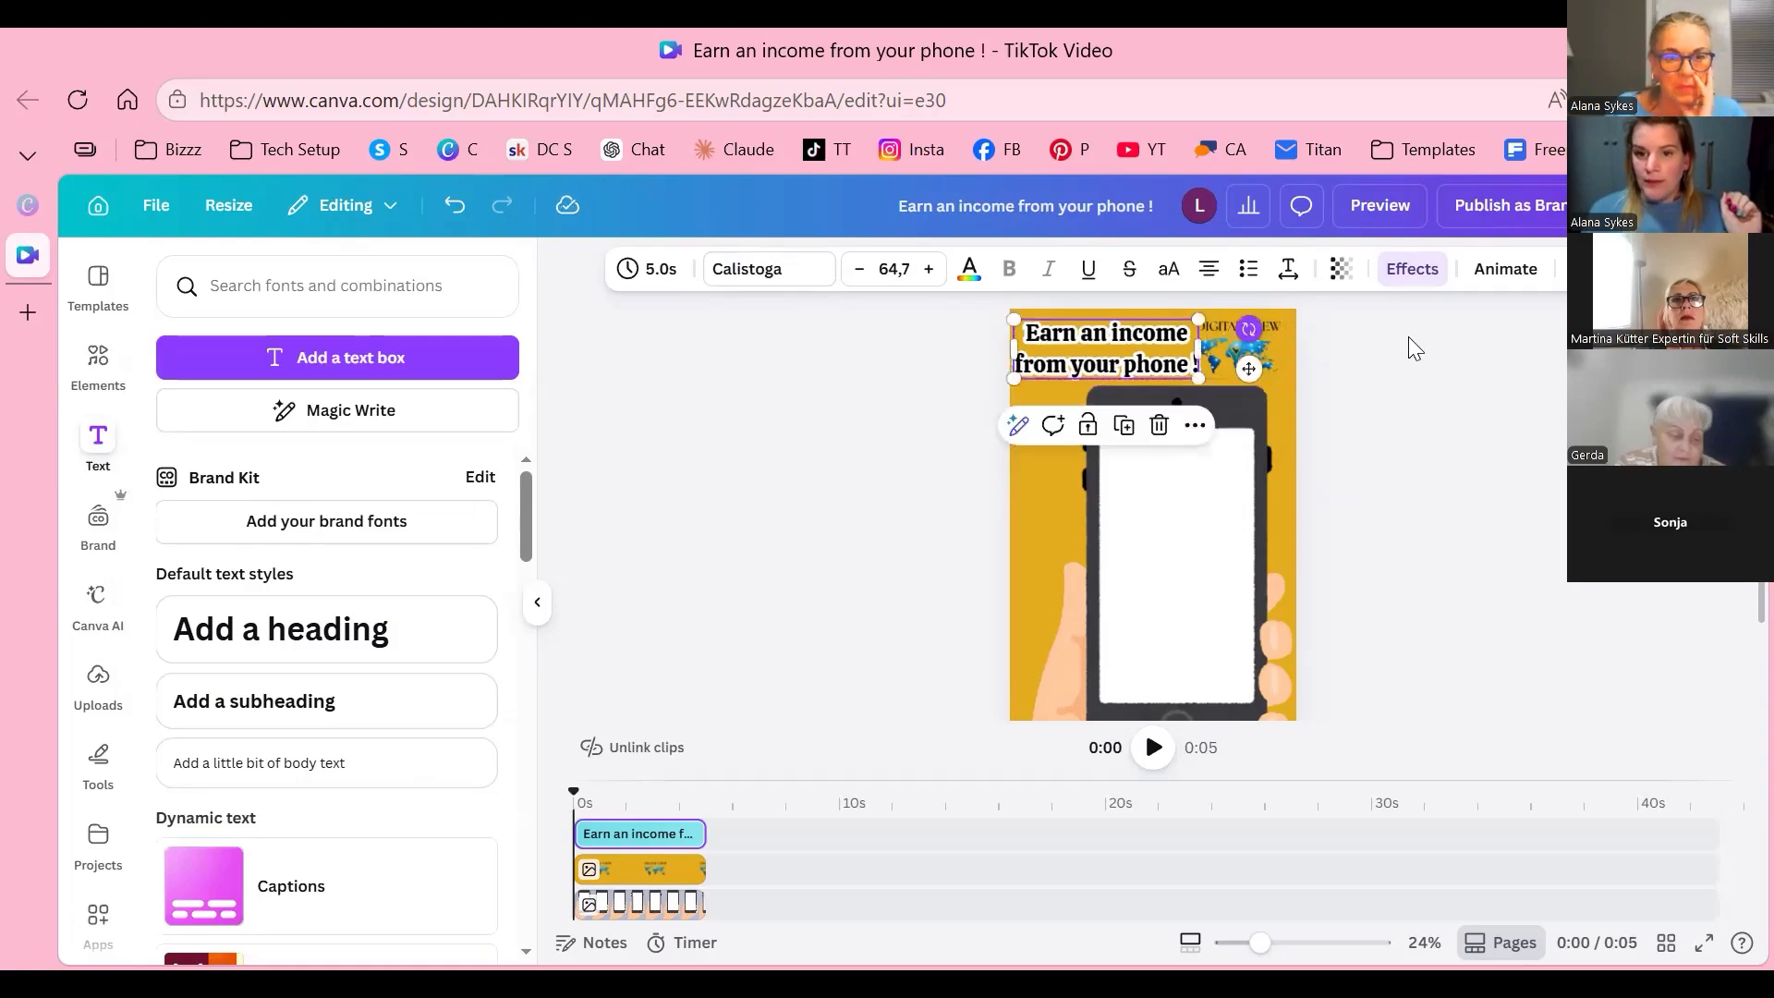
{"action": "left_click_drag", "start_coordinate": [1247, 329], "coordinate": [1343, 351]}
{"action": "left_click_drag", "start_coordinate": [1344, 353], "coordinate": [1344, 353]}
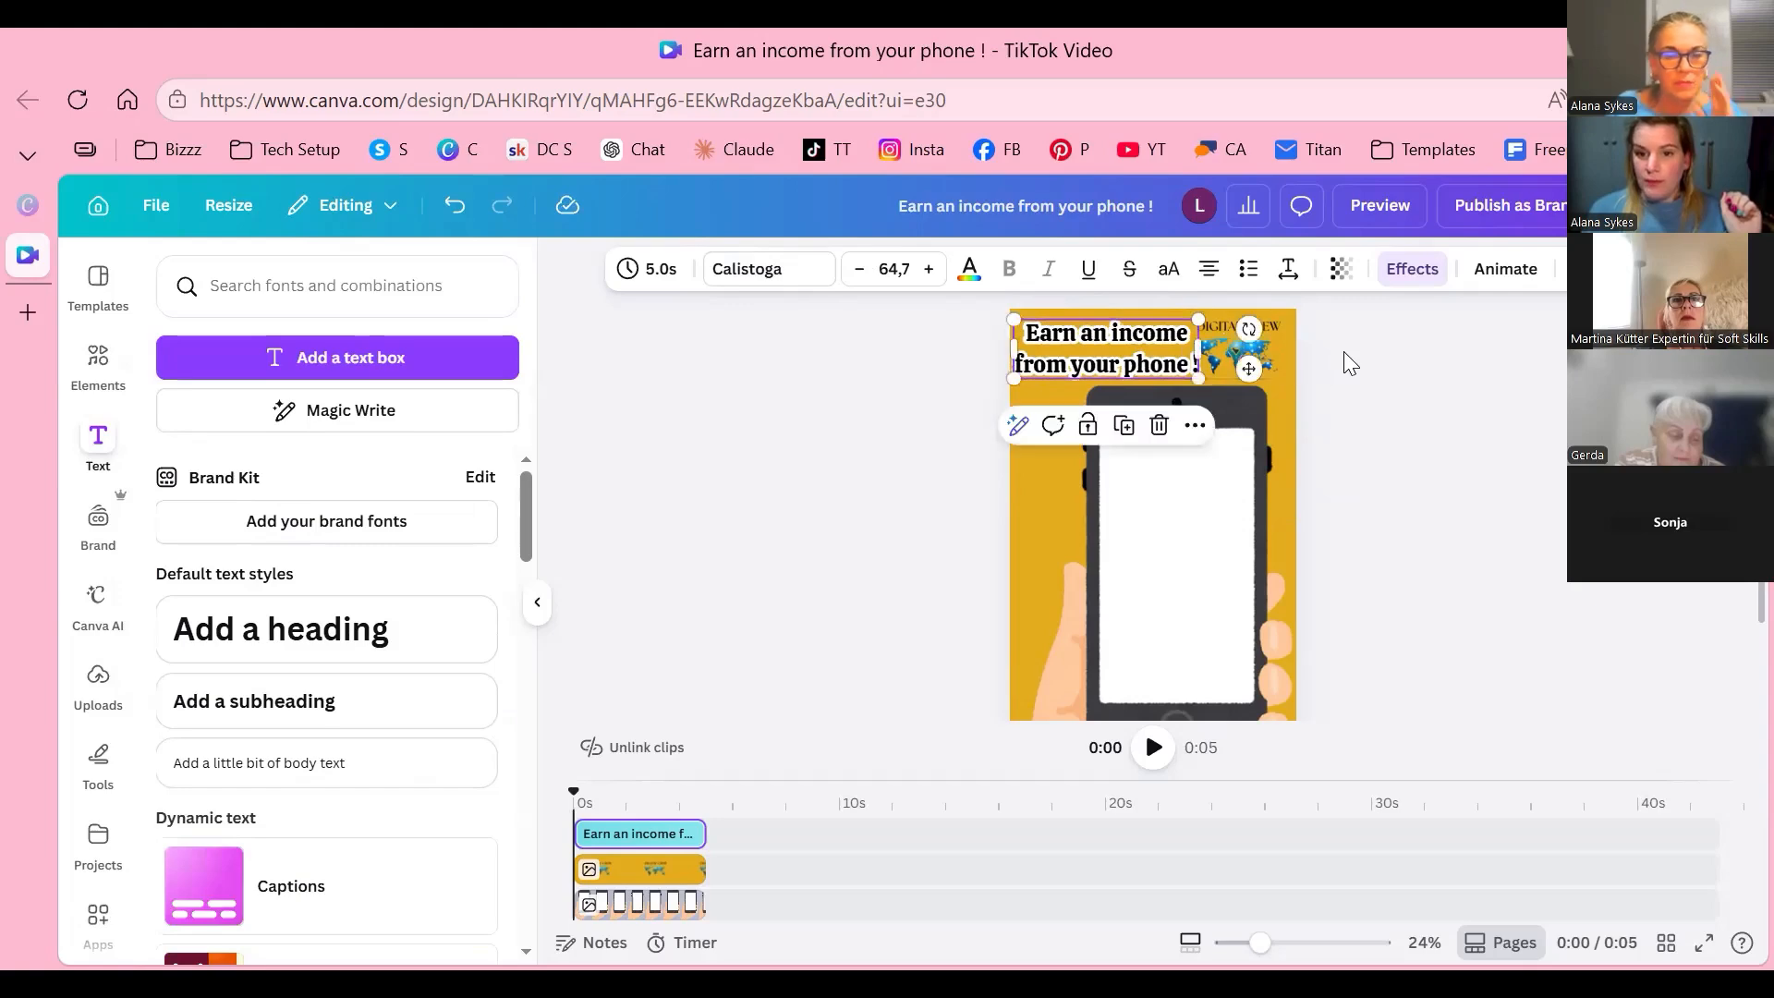
{"action": "left_click", "coordinate": [1344, 353]}
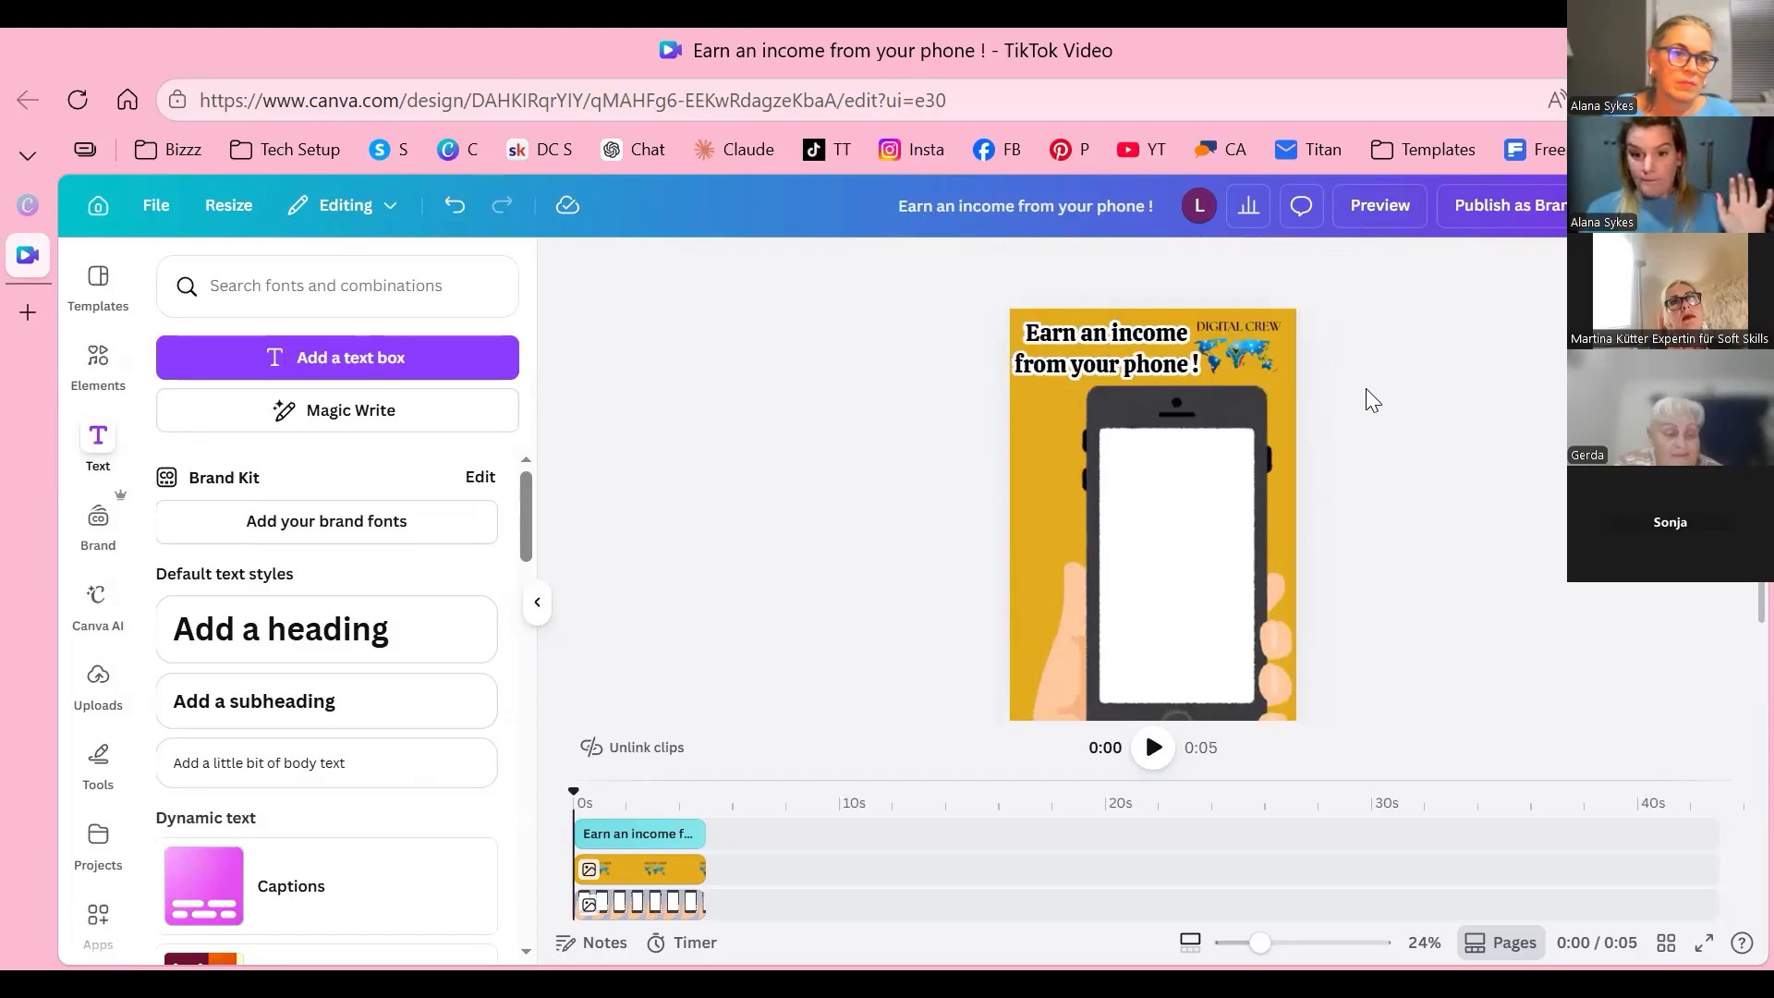
Step: Move the Digital Crew logo rightward, slightly past the page's edge, to clear the heading text
{"action": "left_click", "coordinate": [1282, 351]}
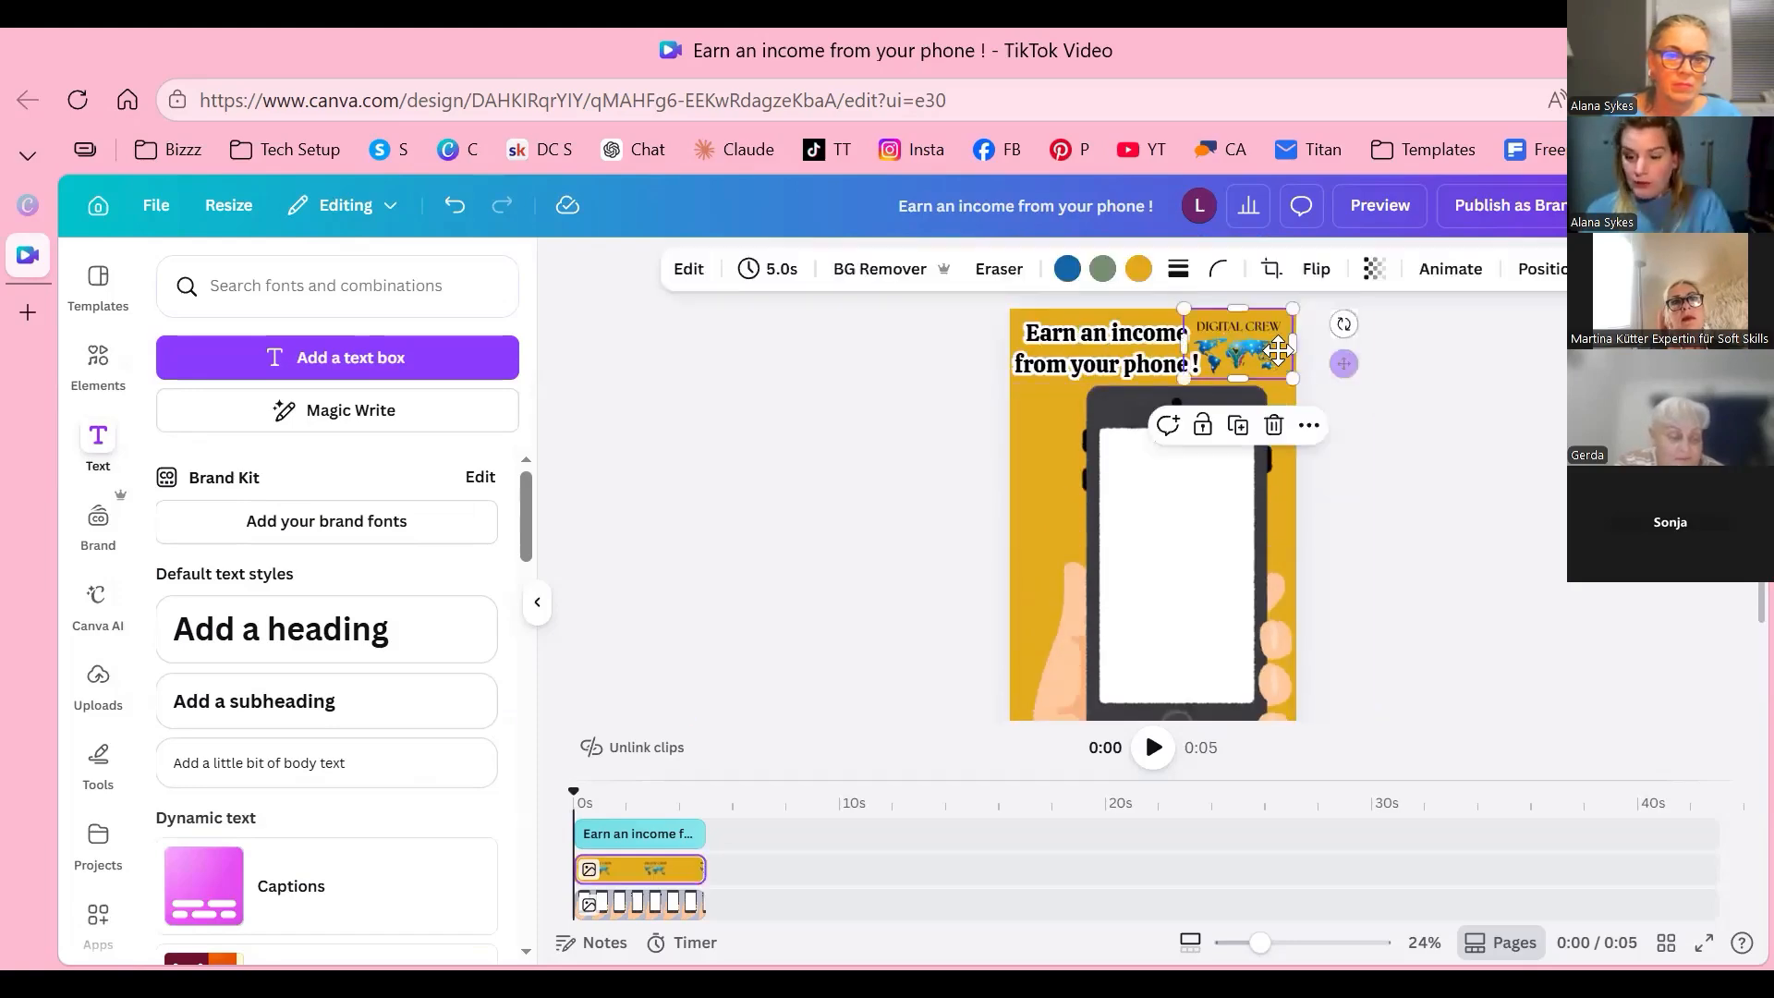
{"action": "left_click_drag", "start_coordinate": [1278, 351], "coordinate": [1287, 351]}
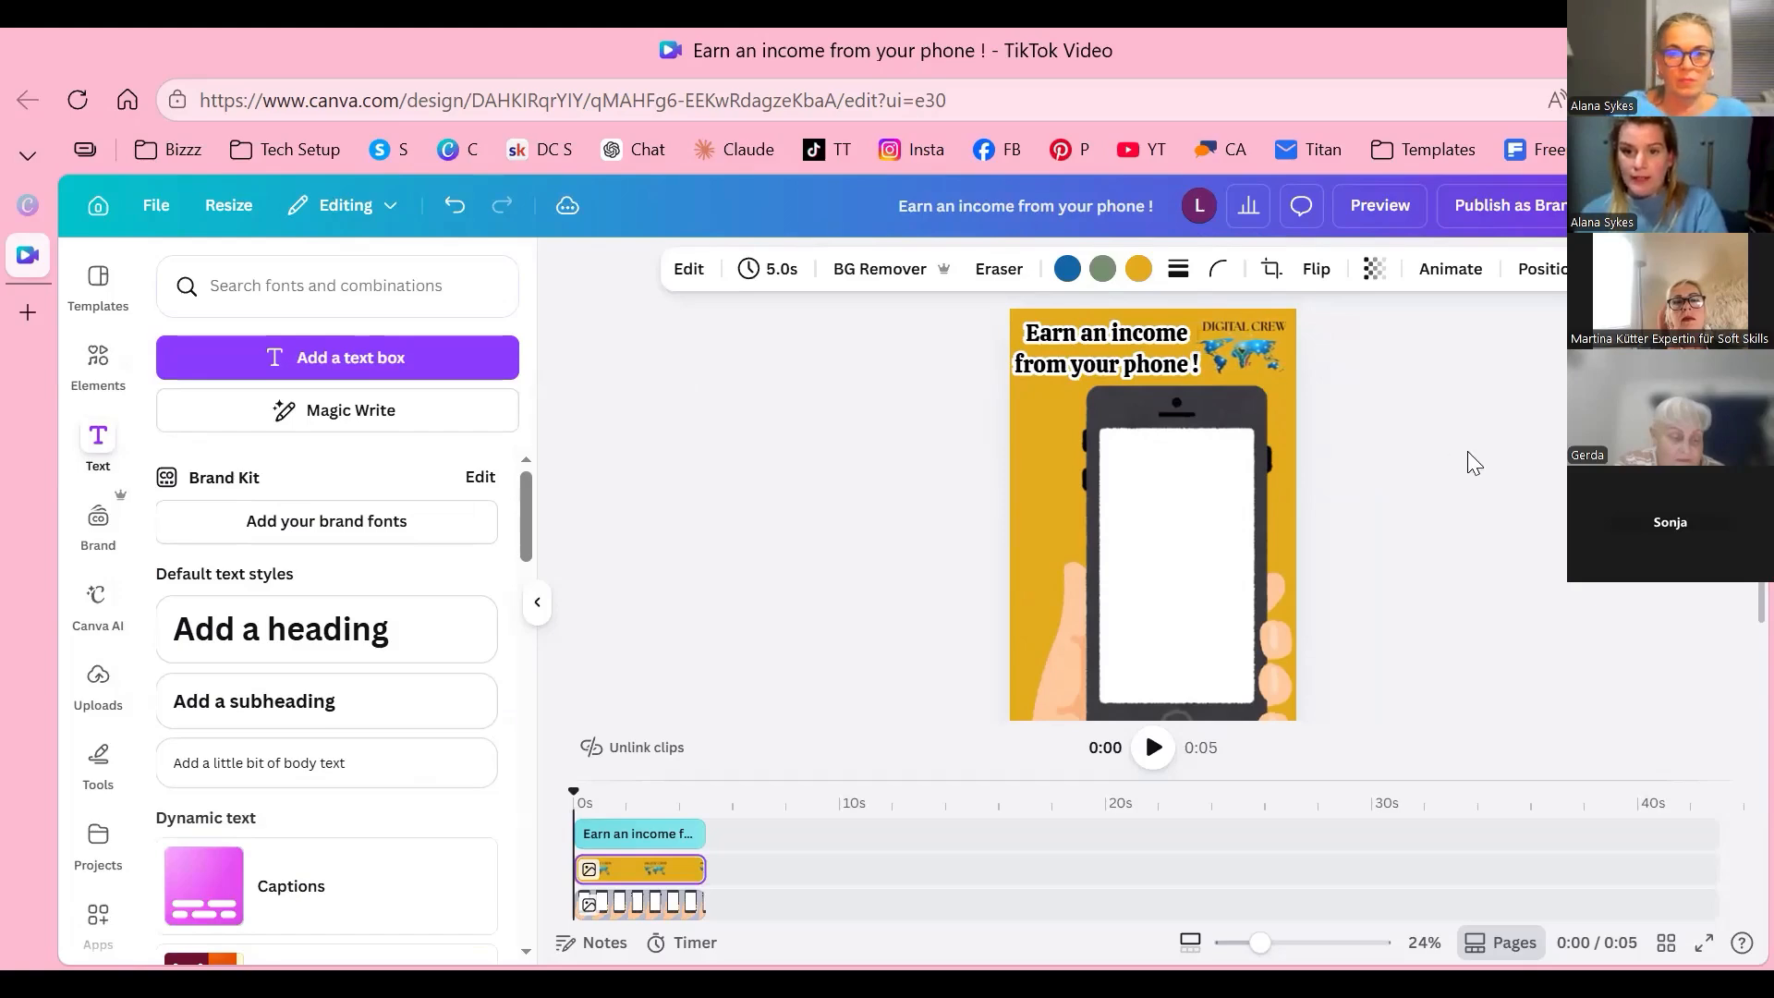
{"action": "left_click_drag", "start_coordinate": [1242, 358], "coordinate": [1249, 358]}
{"action": "key", "text": "Down"}
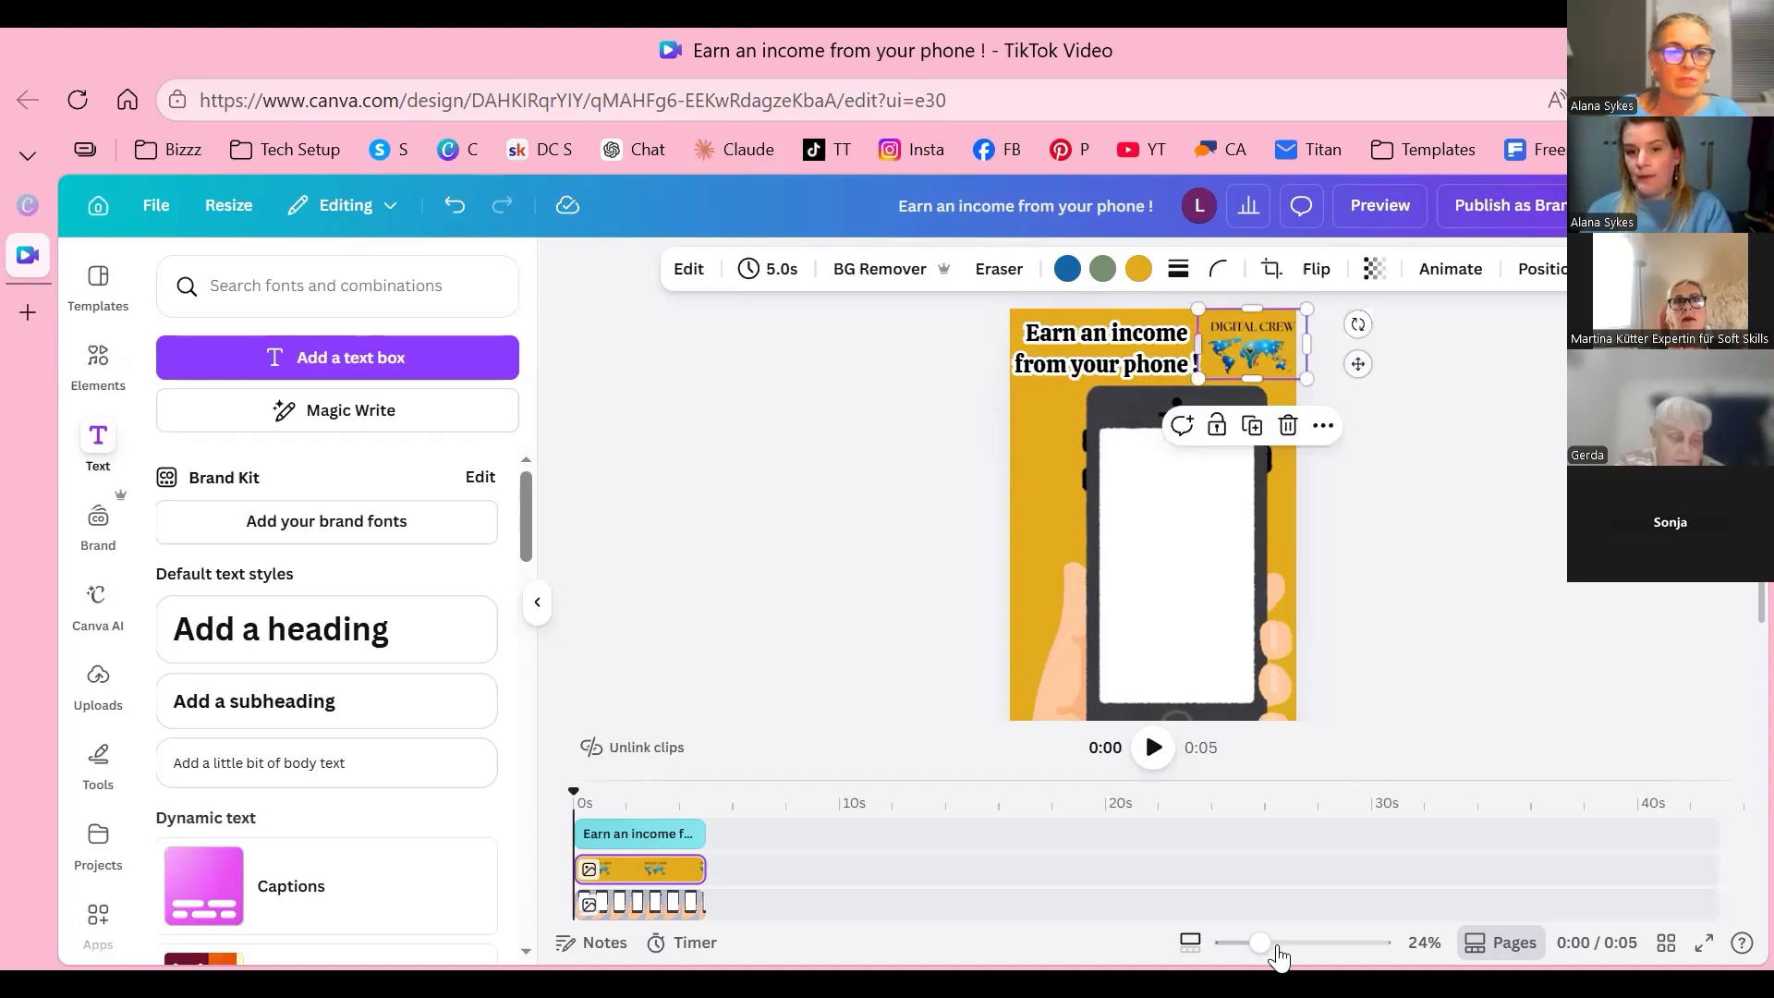
{"action": "key", "text": "Escape"}
{"action": "left_click", "coordinate": [1300, 573]}
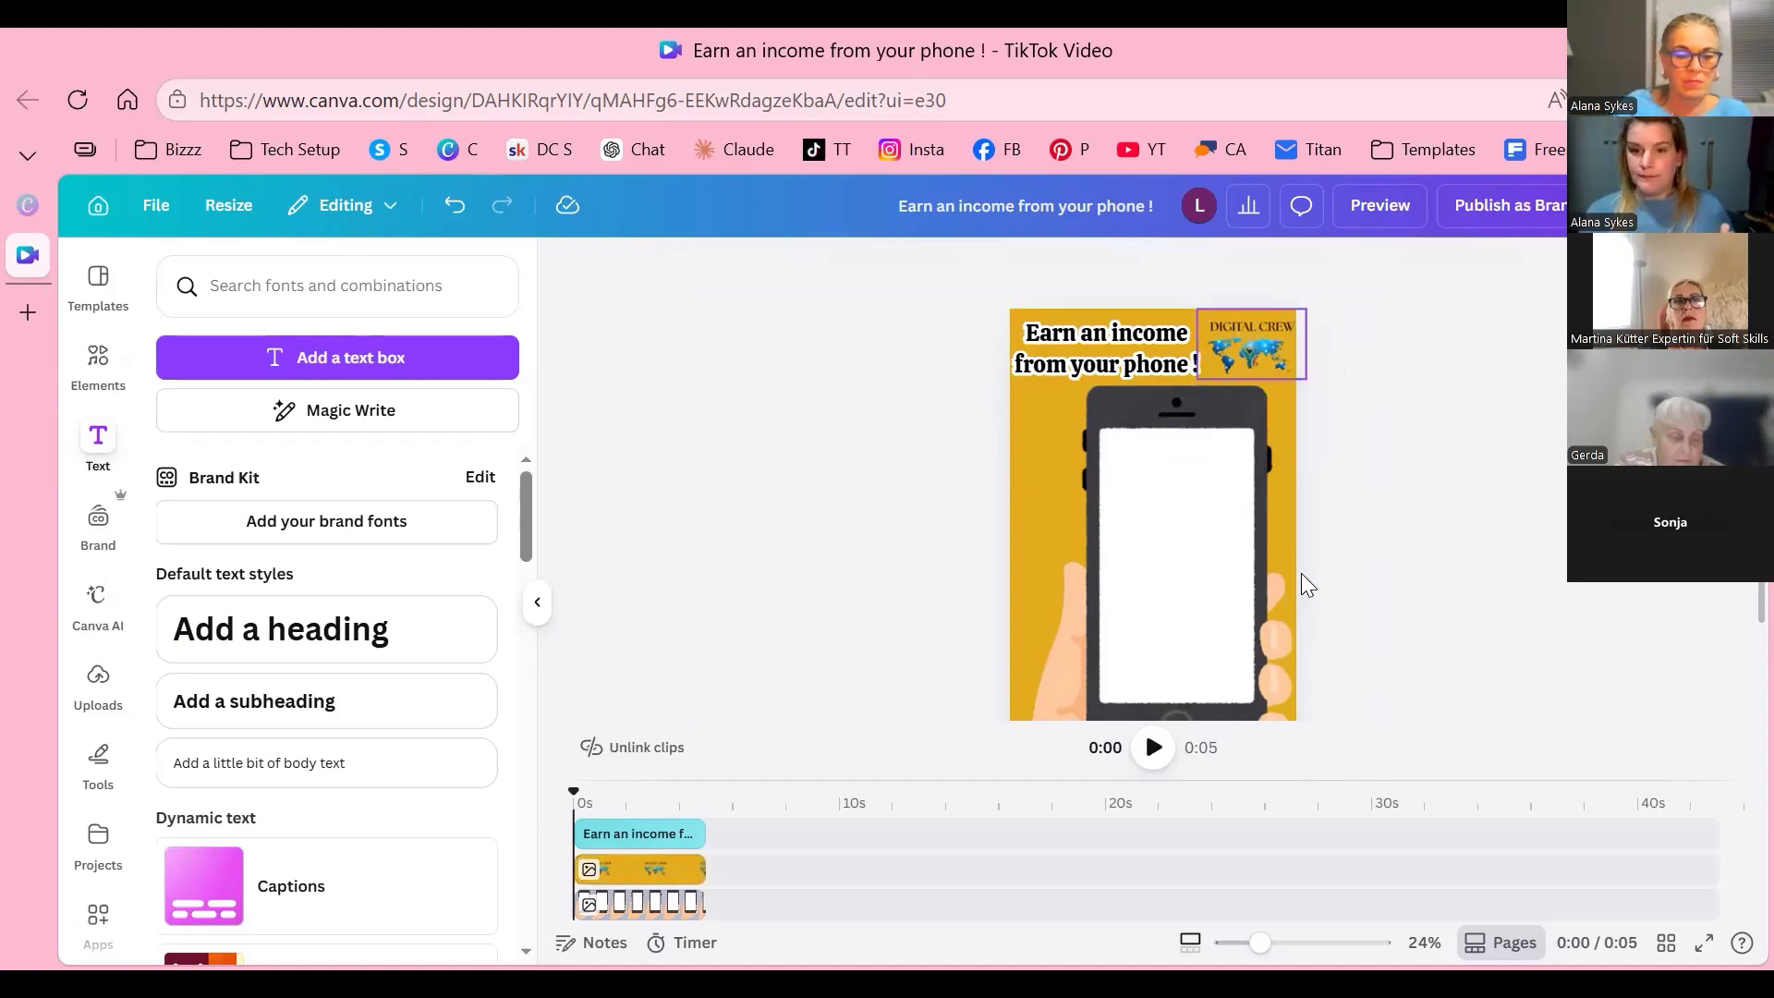
Step: Nudge the Digital Crew logo slightly back to the left to fine-tune its spacing from the heading and page edge
{"action": "left_click", "coordinate": [1282, 357]}
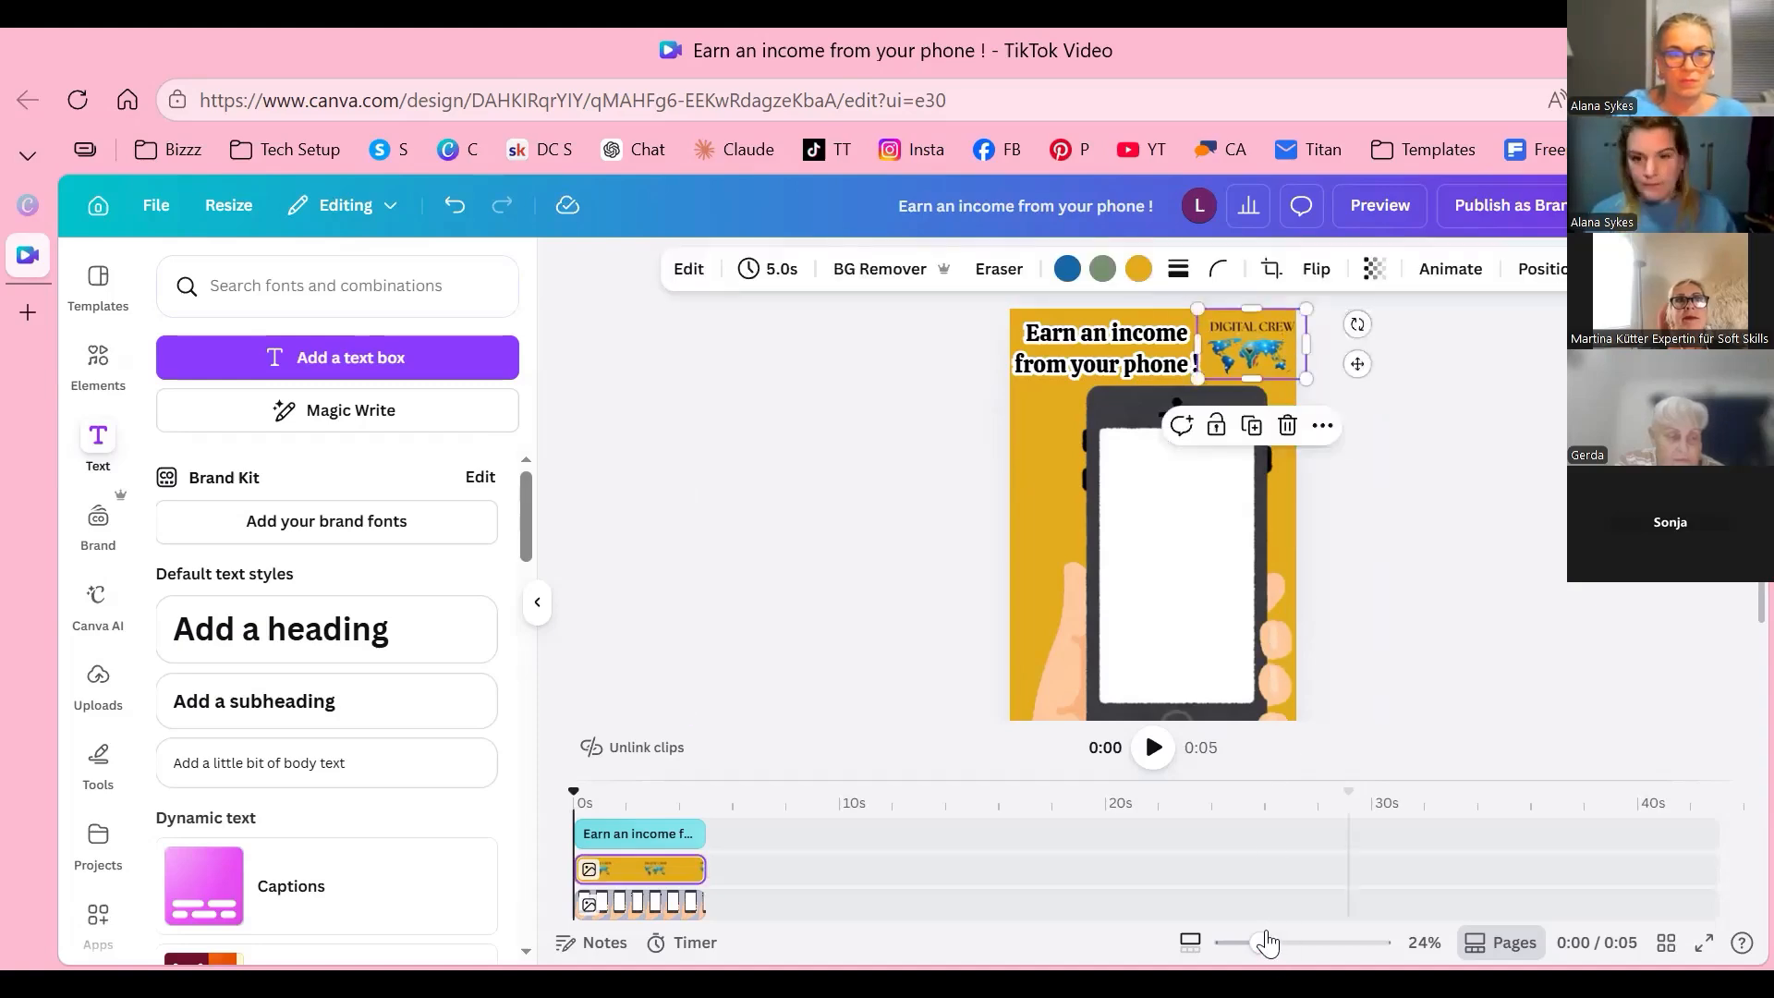
{"action": "left_click", "coordinate": [1282, 942]}
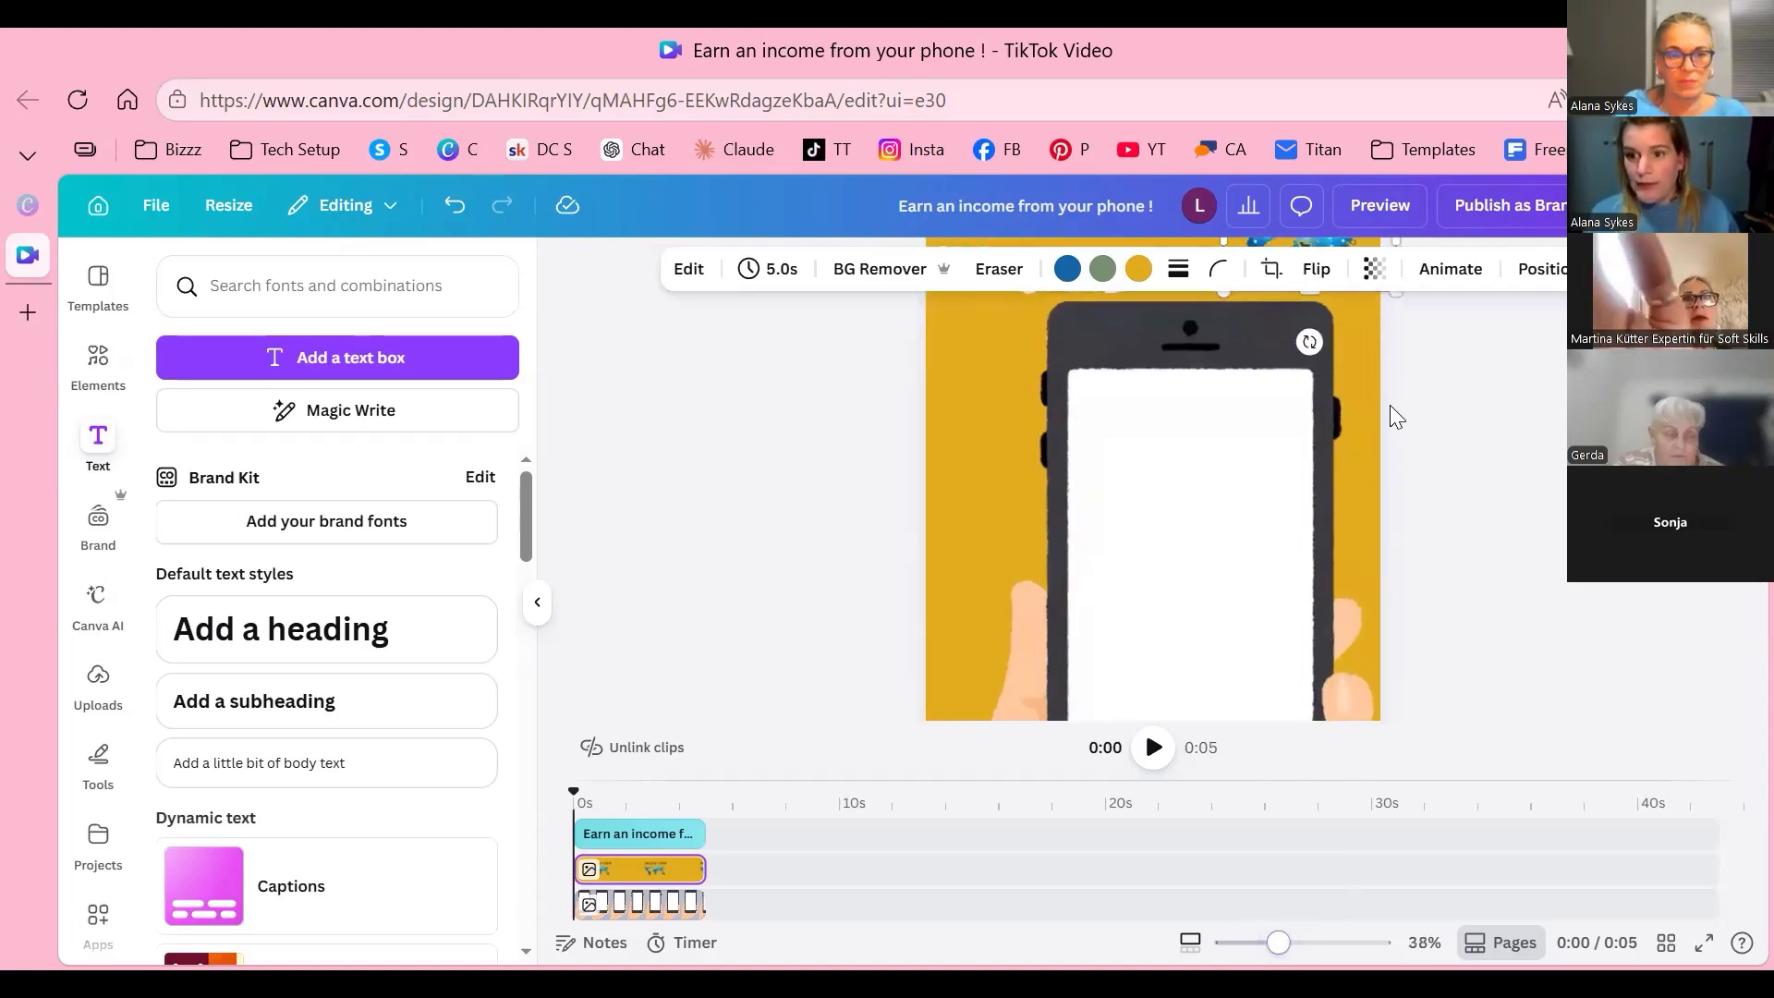
{"action": "scroll", "coordinate": [1385, 406], "scroll_direction": "up", "scroll_amount": 3}
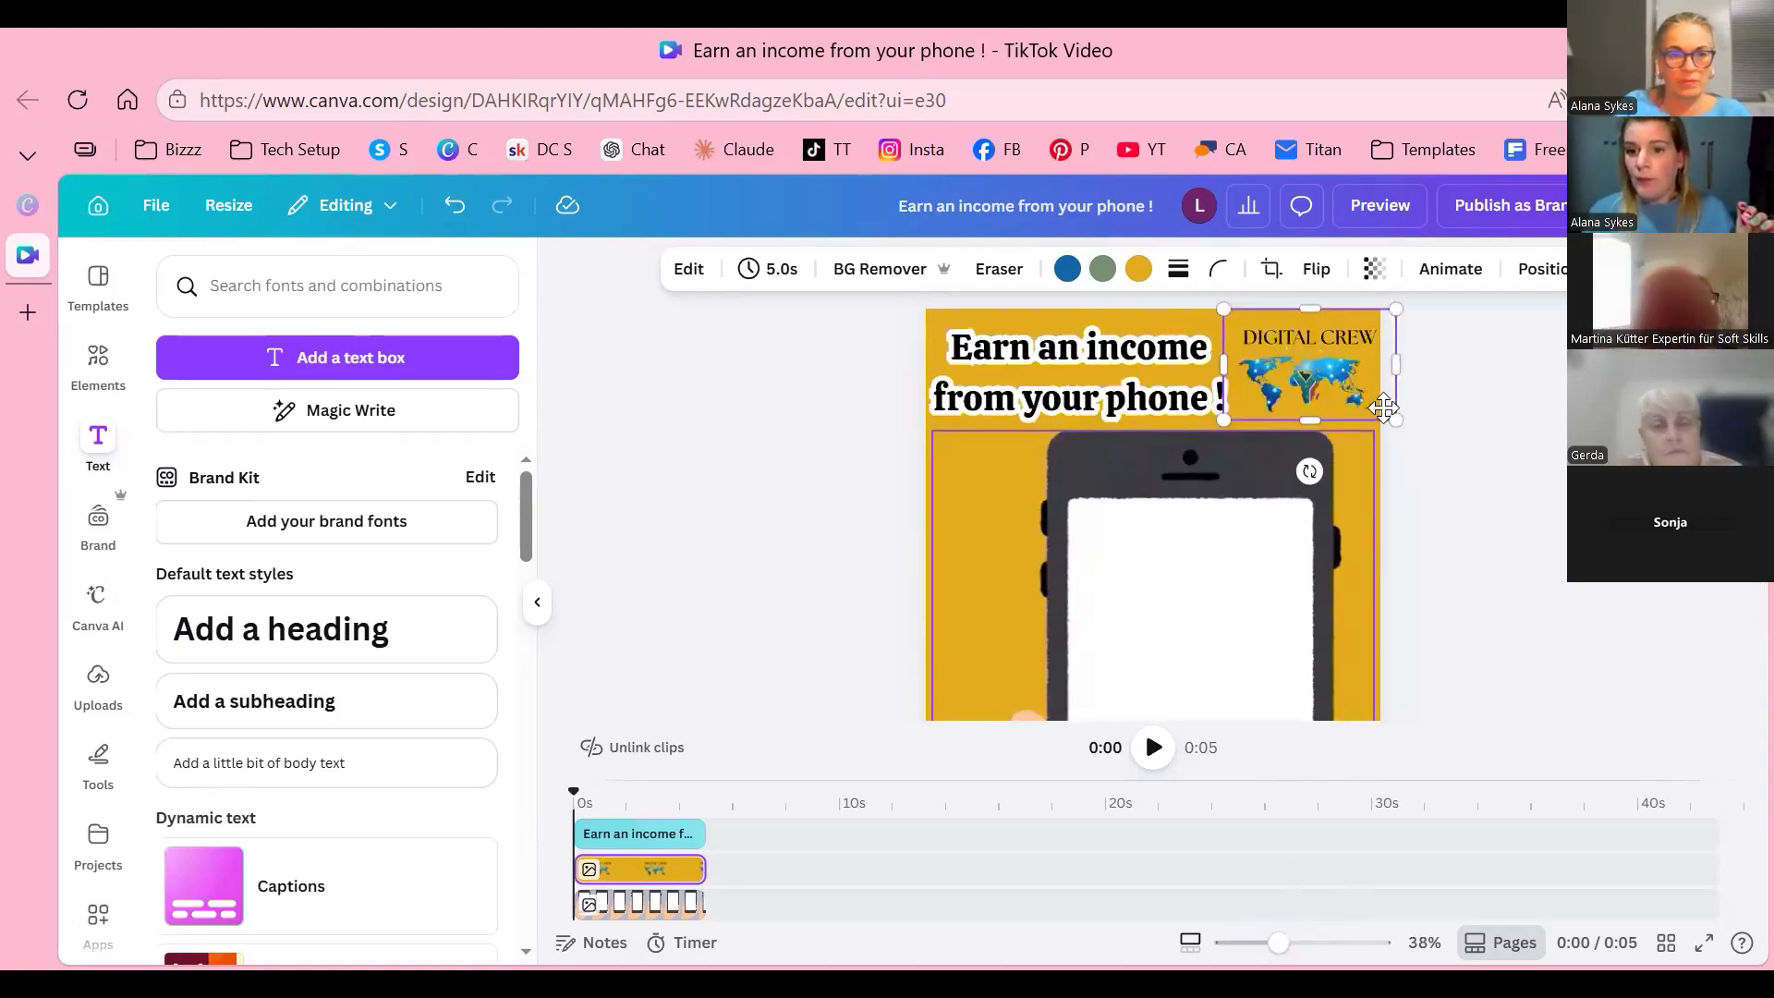
{"action": "scroll", "coordinate": [648, 577], "scroll_direction": "down", "scroll_amount": 2}
{"action": "scroll", "coordinate": [785, 535], "scroll_direction": "up", "scroll_amount": 2}
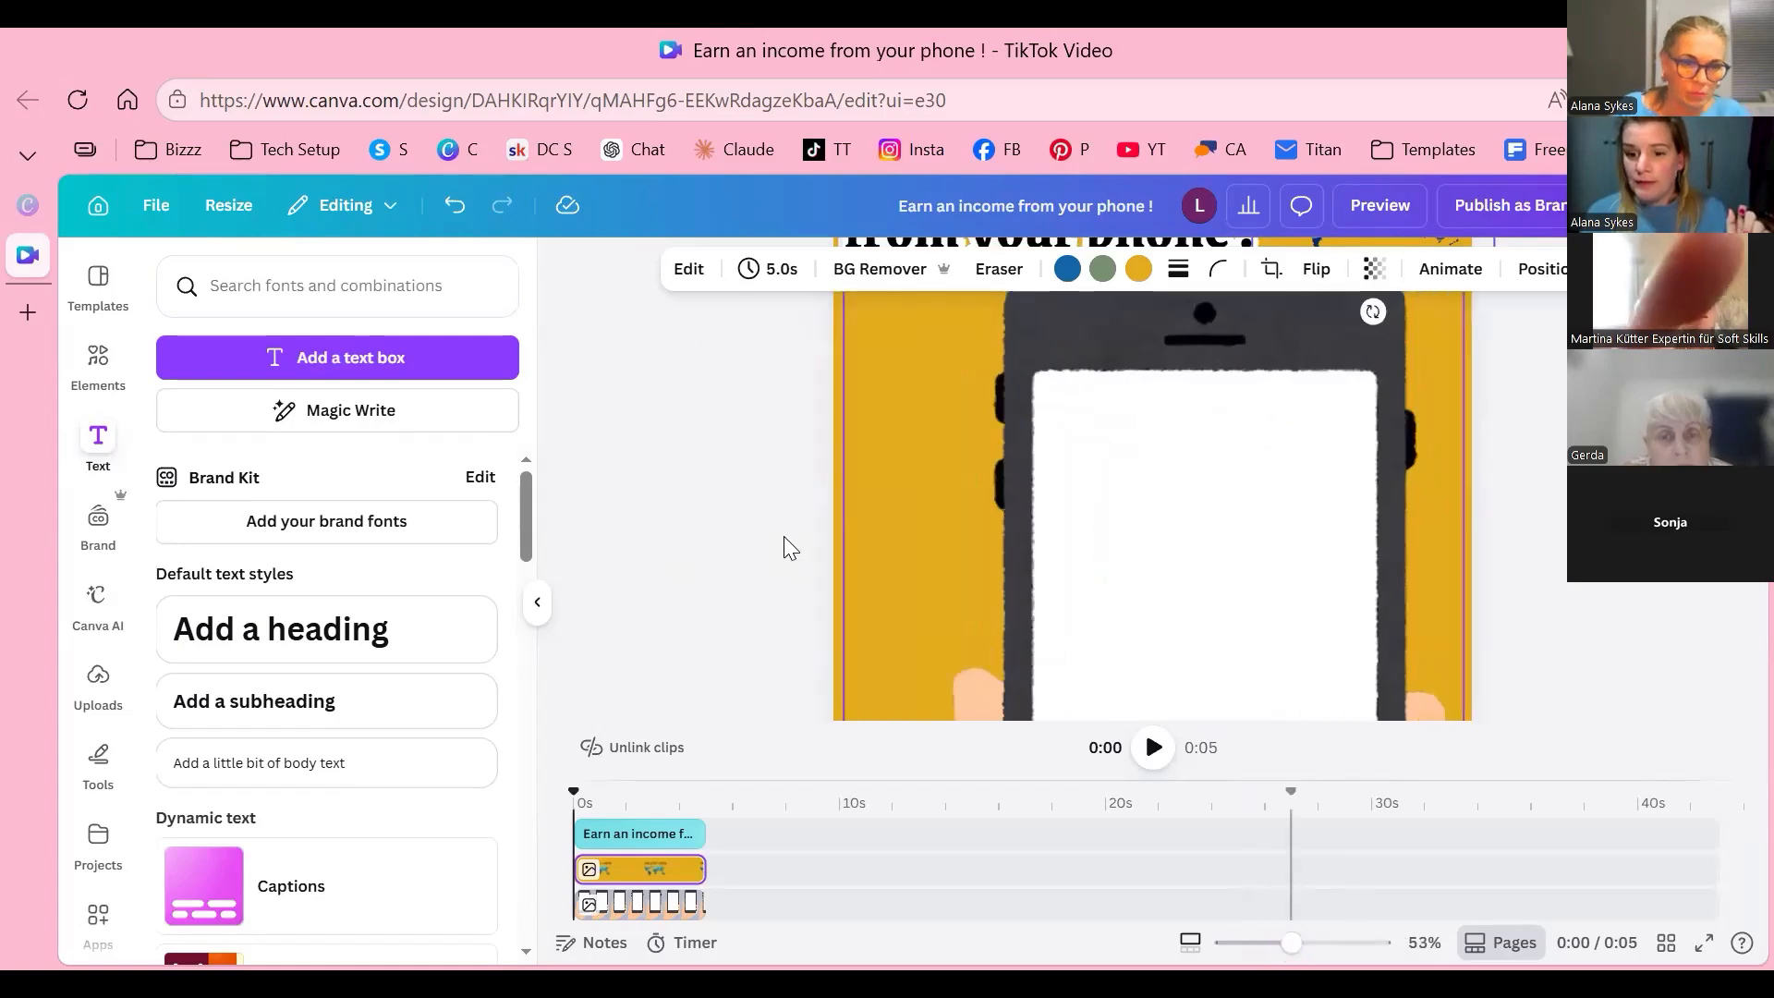
{"action": "scroll", "coordinate": [1337, 558], "scroll_direction": "up", "scroll_amount": 3}
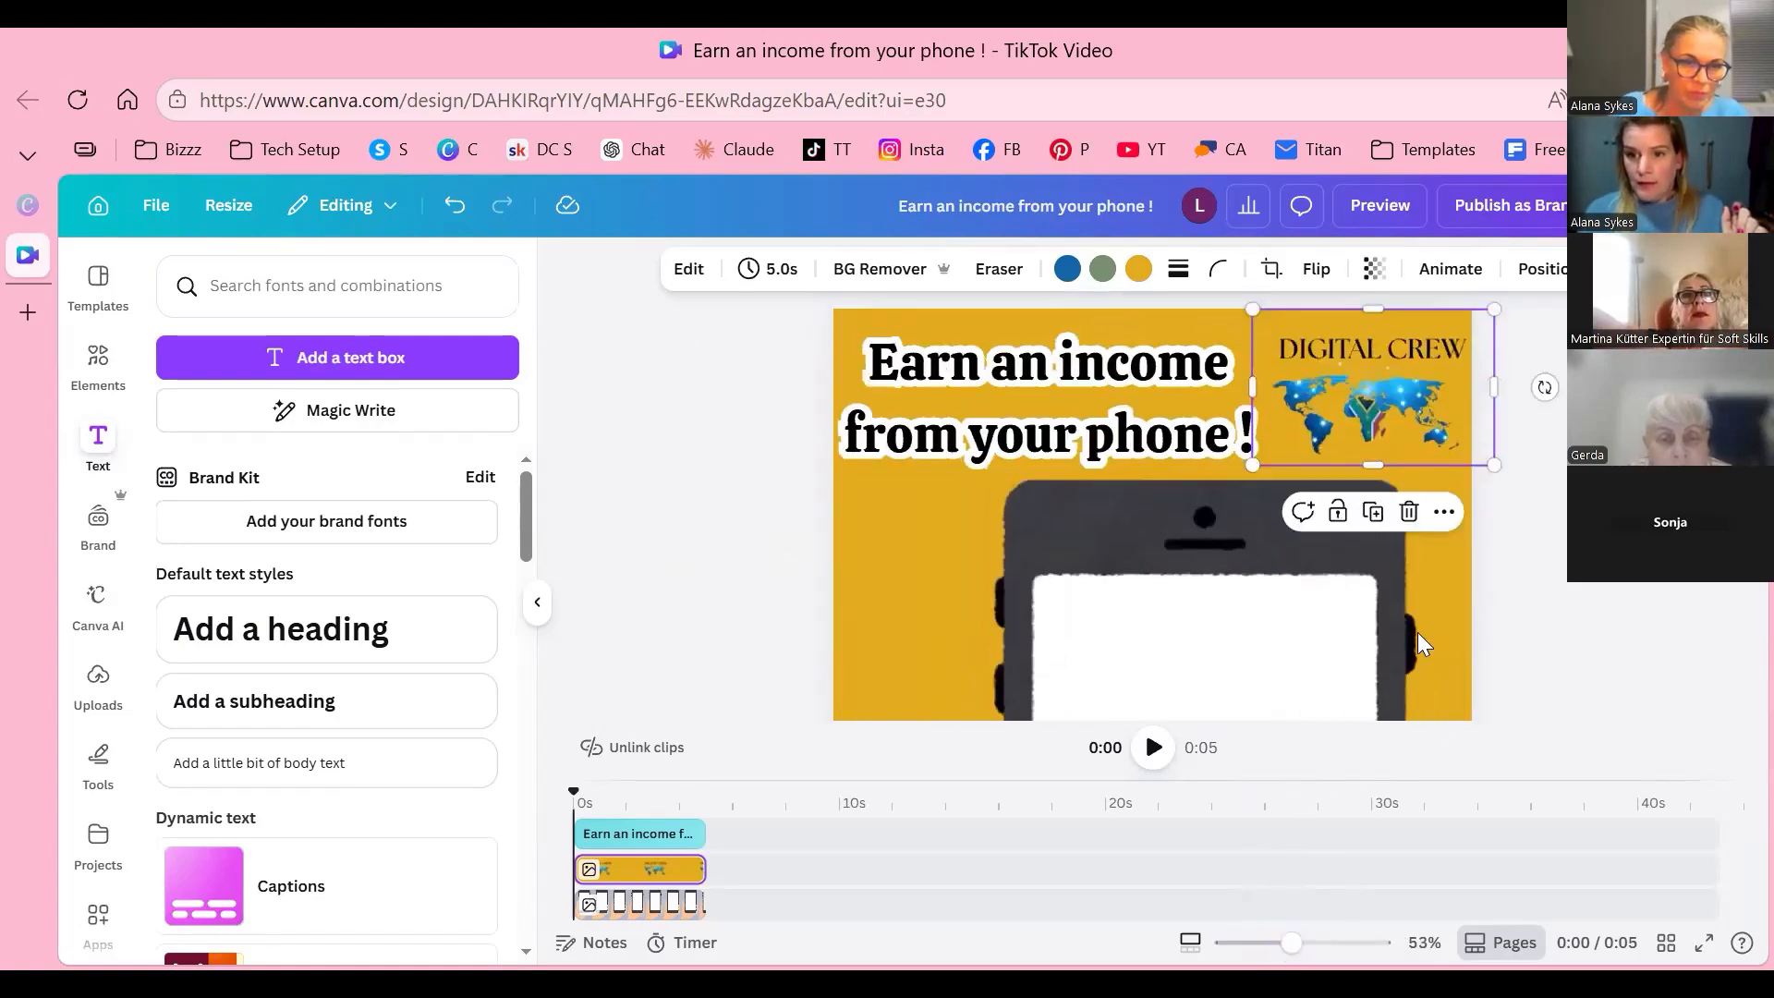
{"action": "key", "text": "Left"}
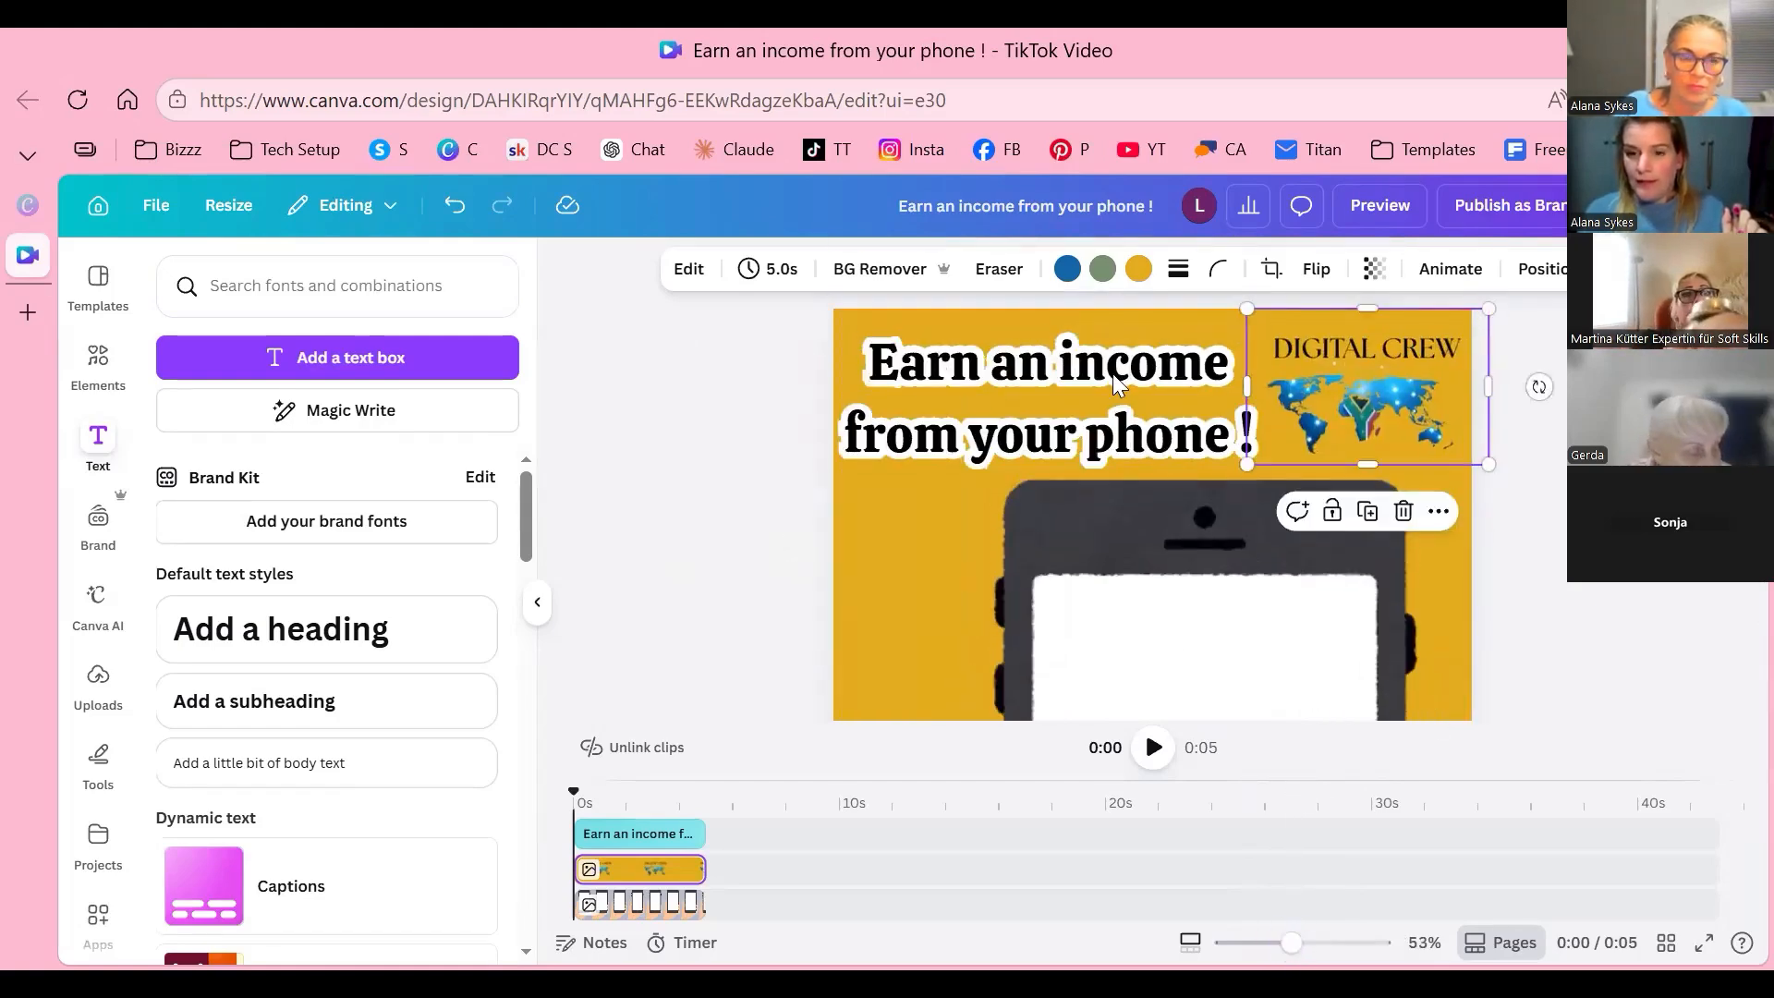
{"action": "key", "text": "Escape"}
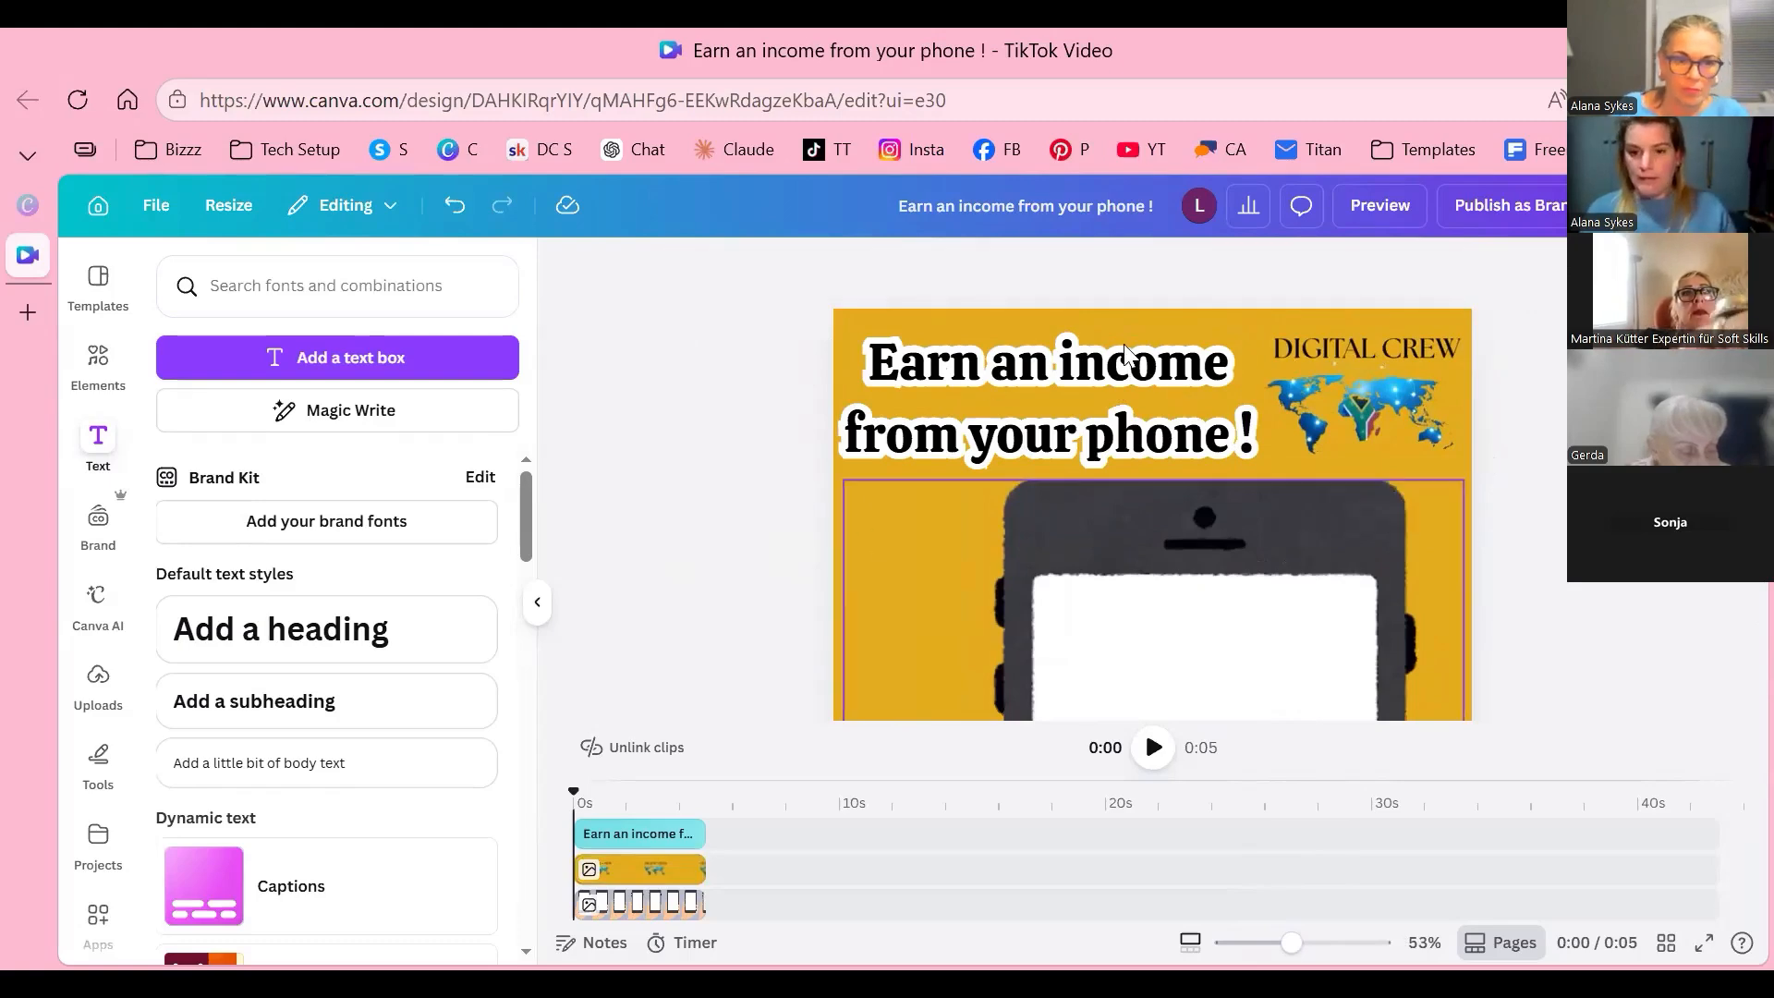
Step: Nudge the "Earn an income from your phone !" heading slightly to the right
{"action": "scroll", "coordinate": [1351, 499], "scroll_direction": "down", "scroll_amount": 5}
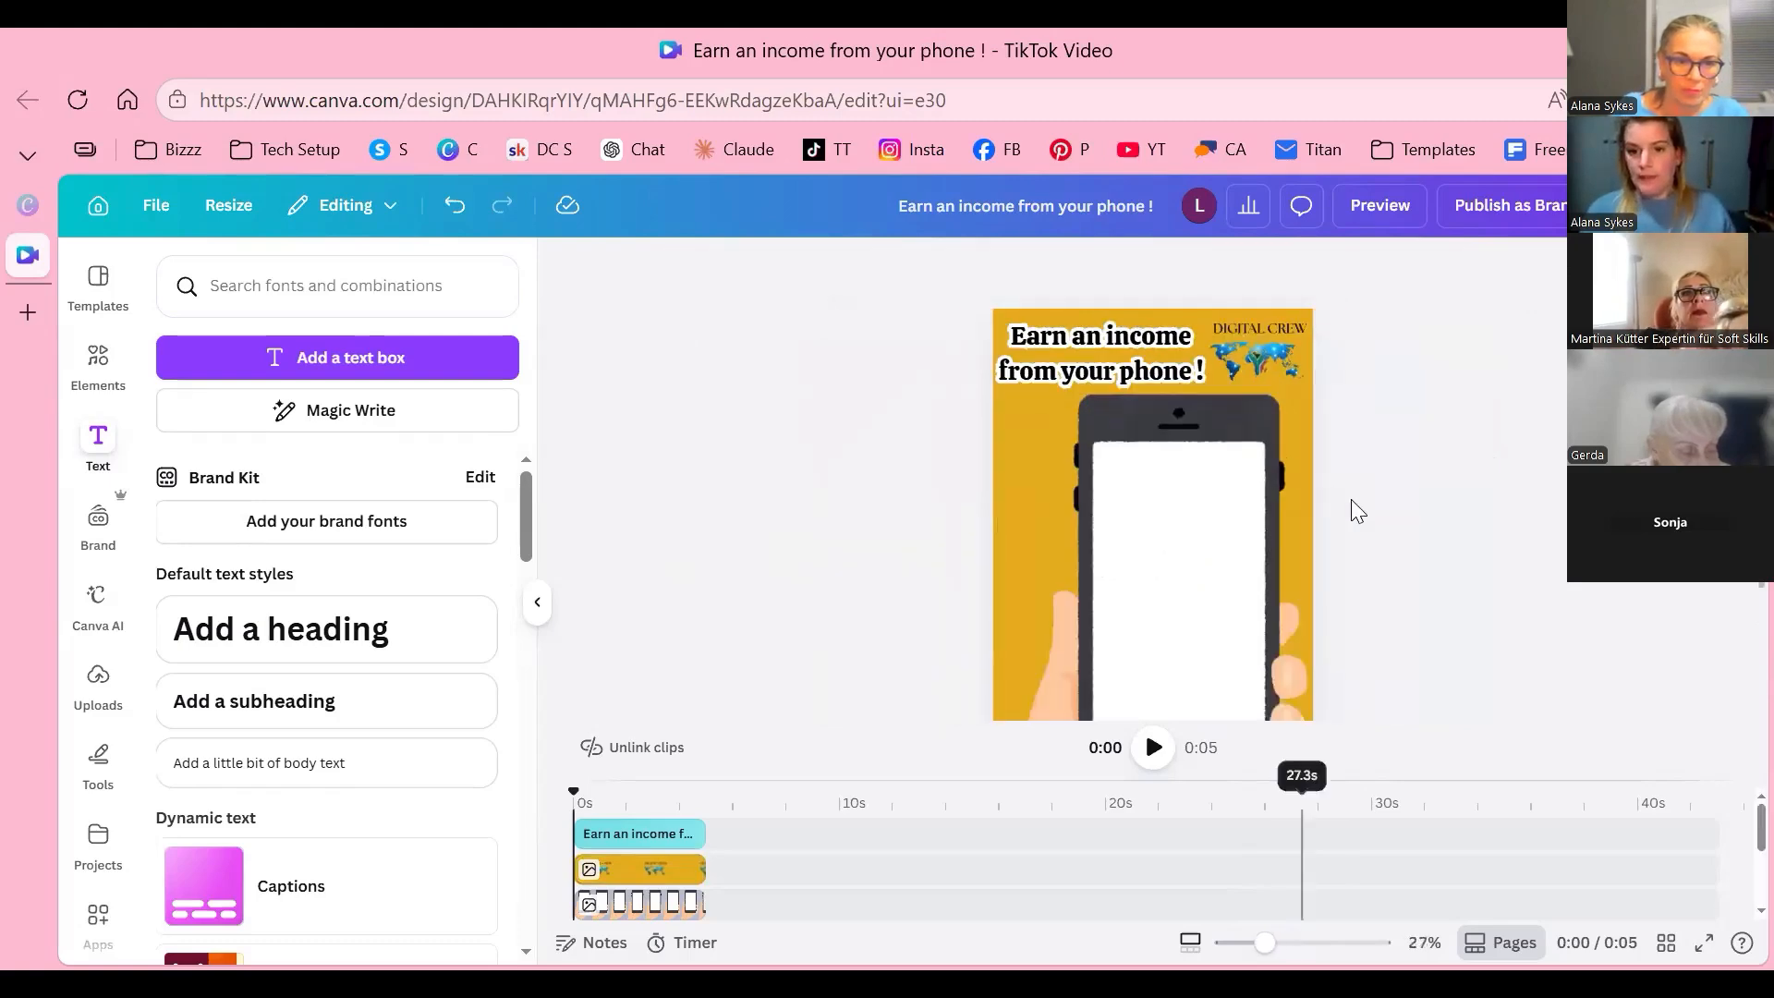
{"action": "left_click", "coordinate": [1114, 344]}
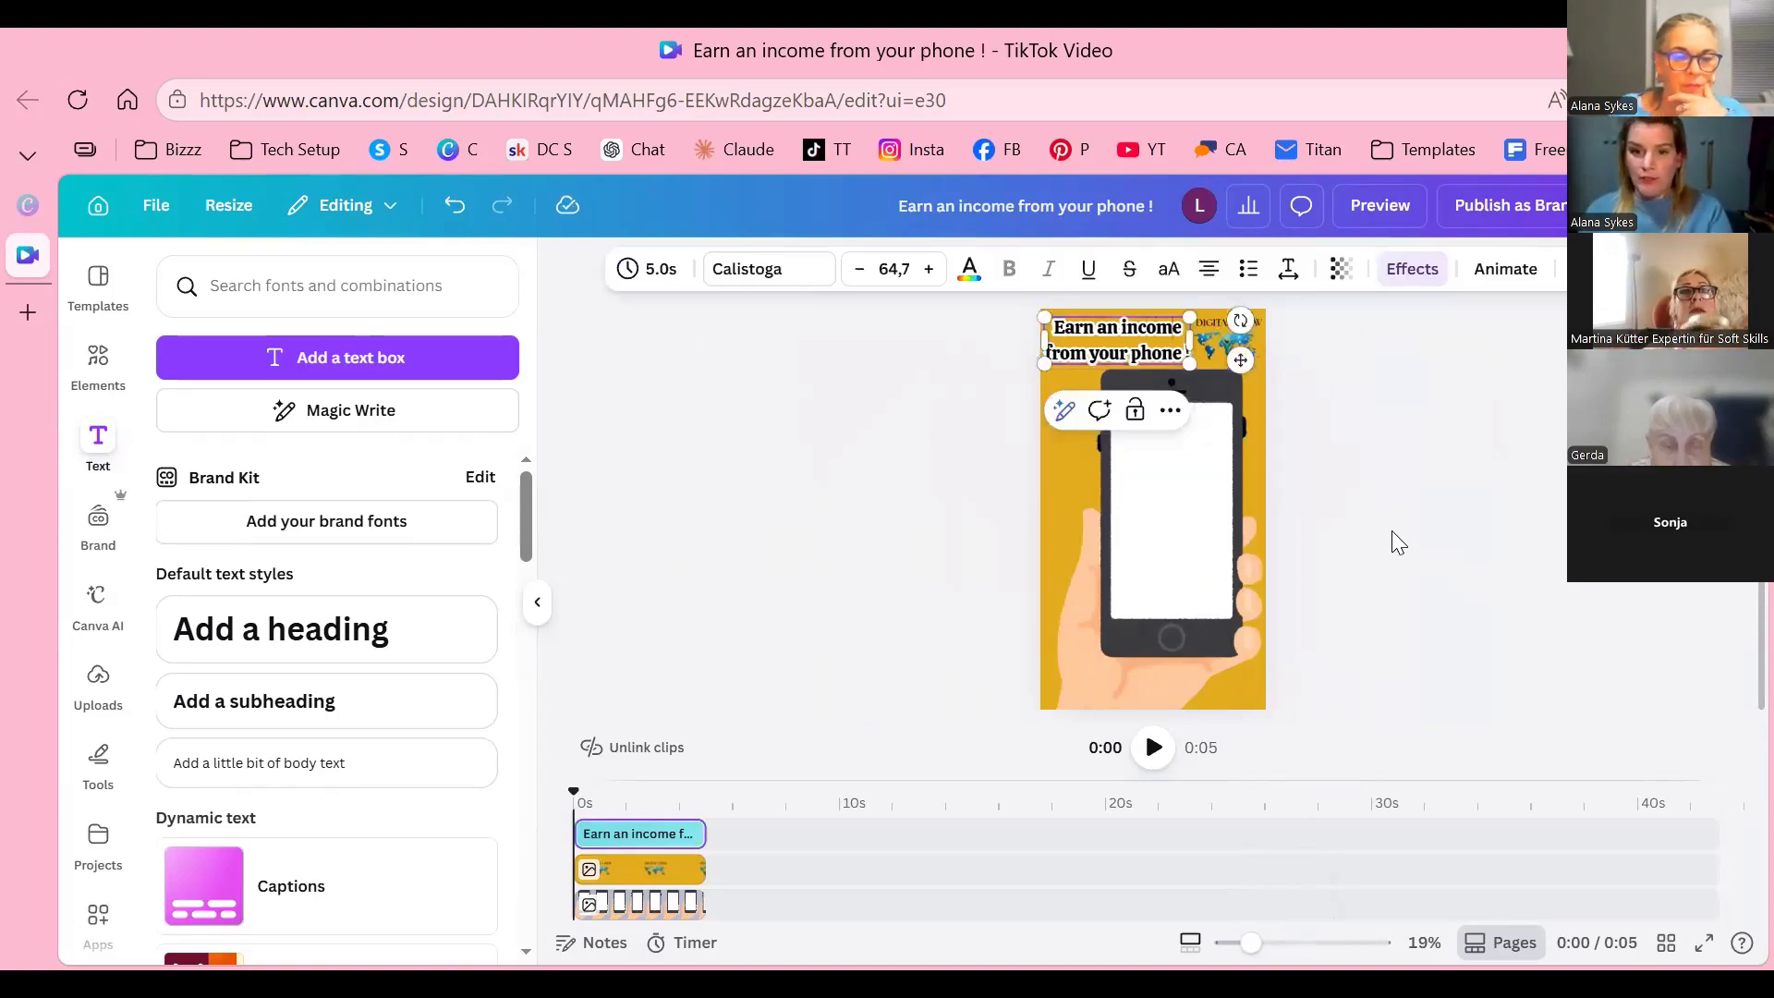
{"action": "key", "text": "Escape"}
{"action": "key", "text": "Right"}
{"action": "key", "text": "Right"}
{"action": "key", "text": "Right"}
{"action": "key", "text": "Right"}
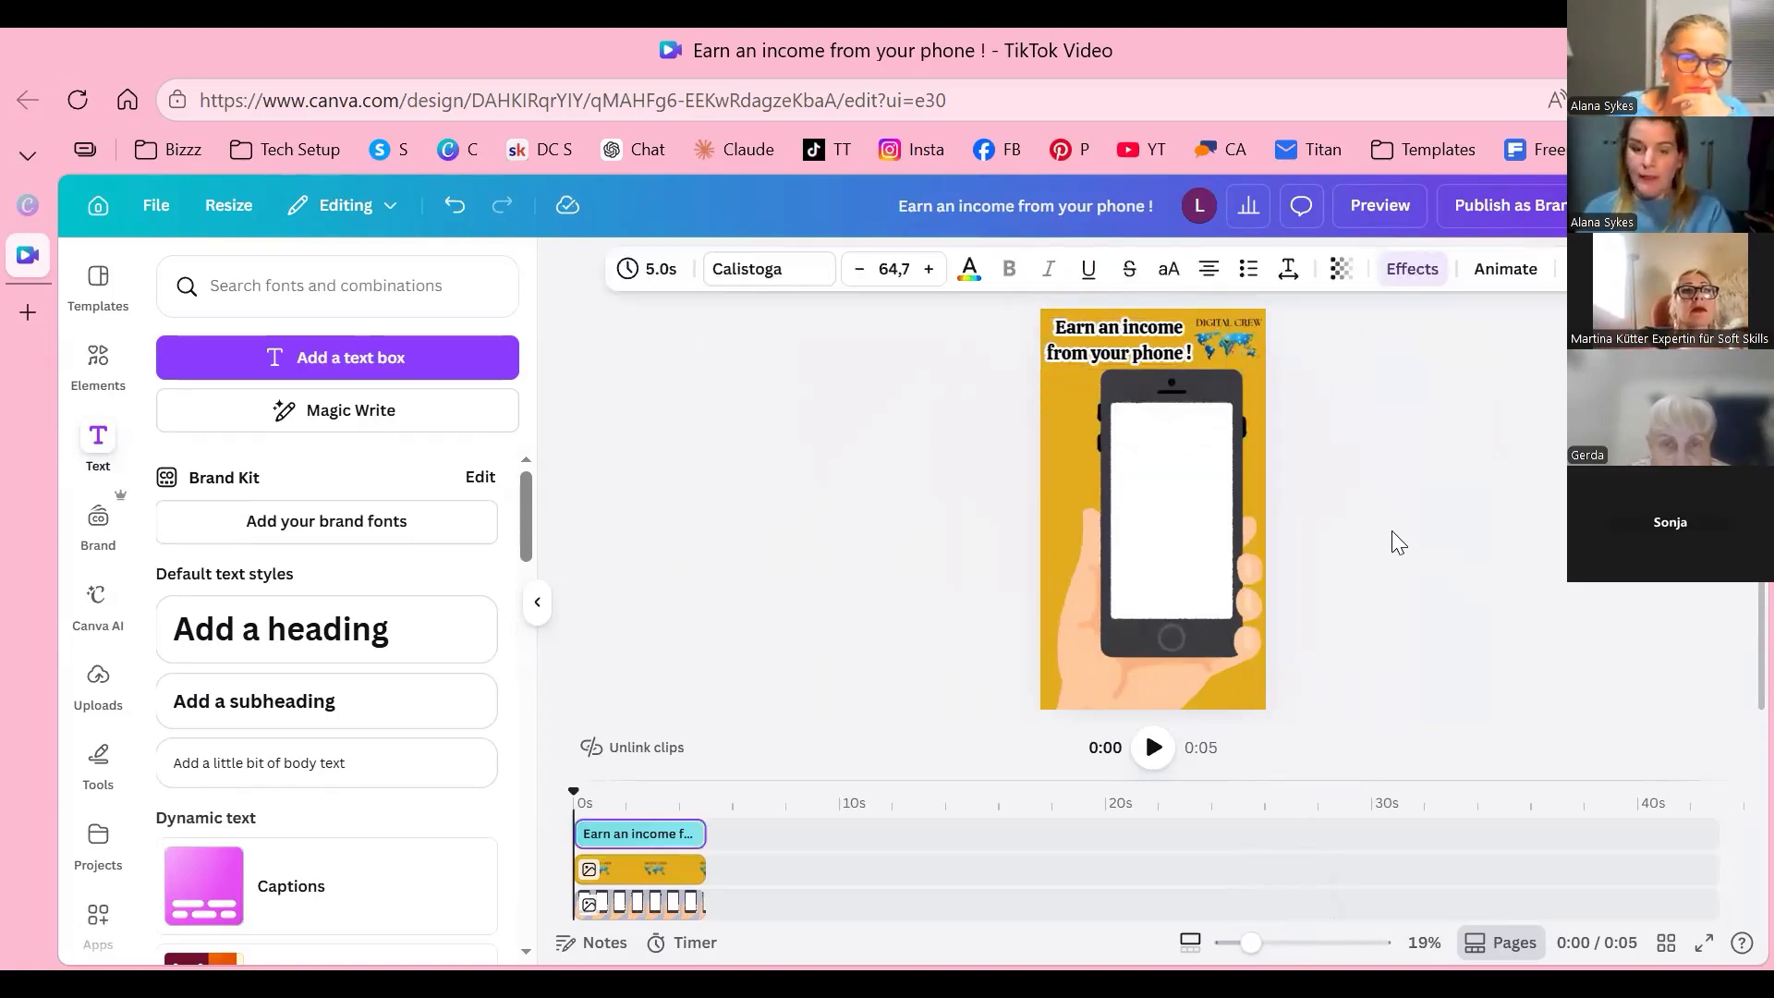
Step: Deselect the heading and play the video from the start to preview it
{"action": "left_click", "coordinate": [1391, 532]}
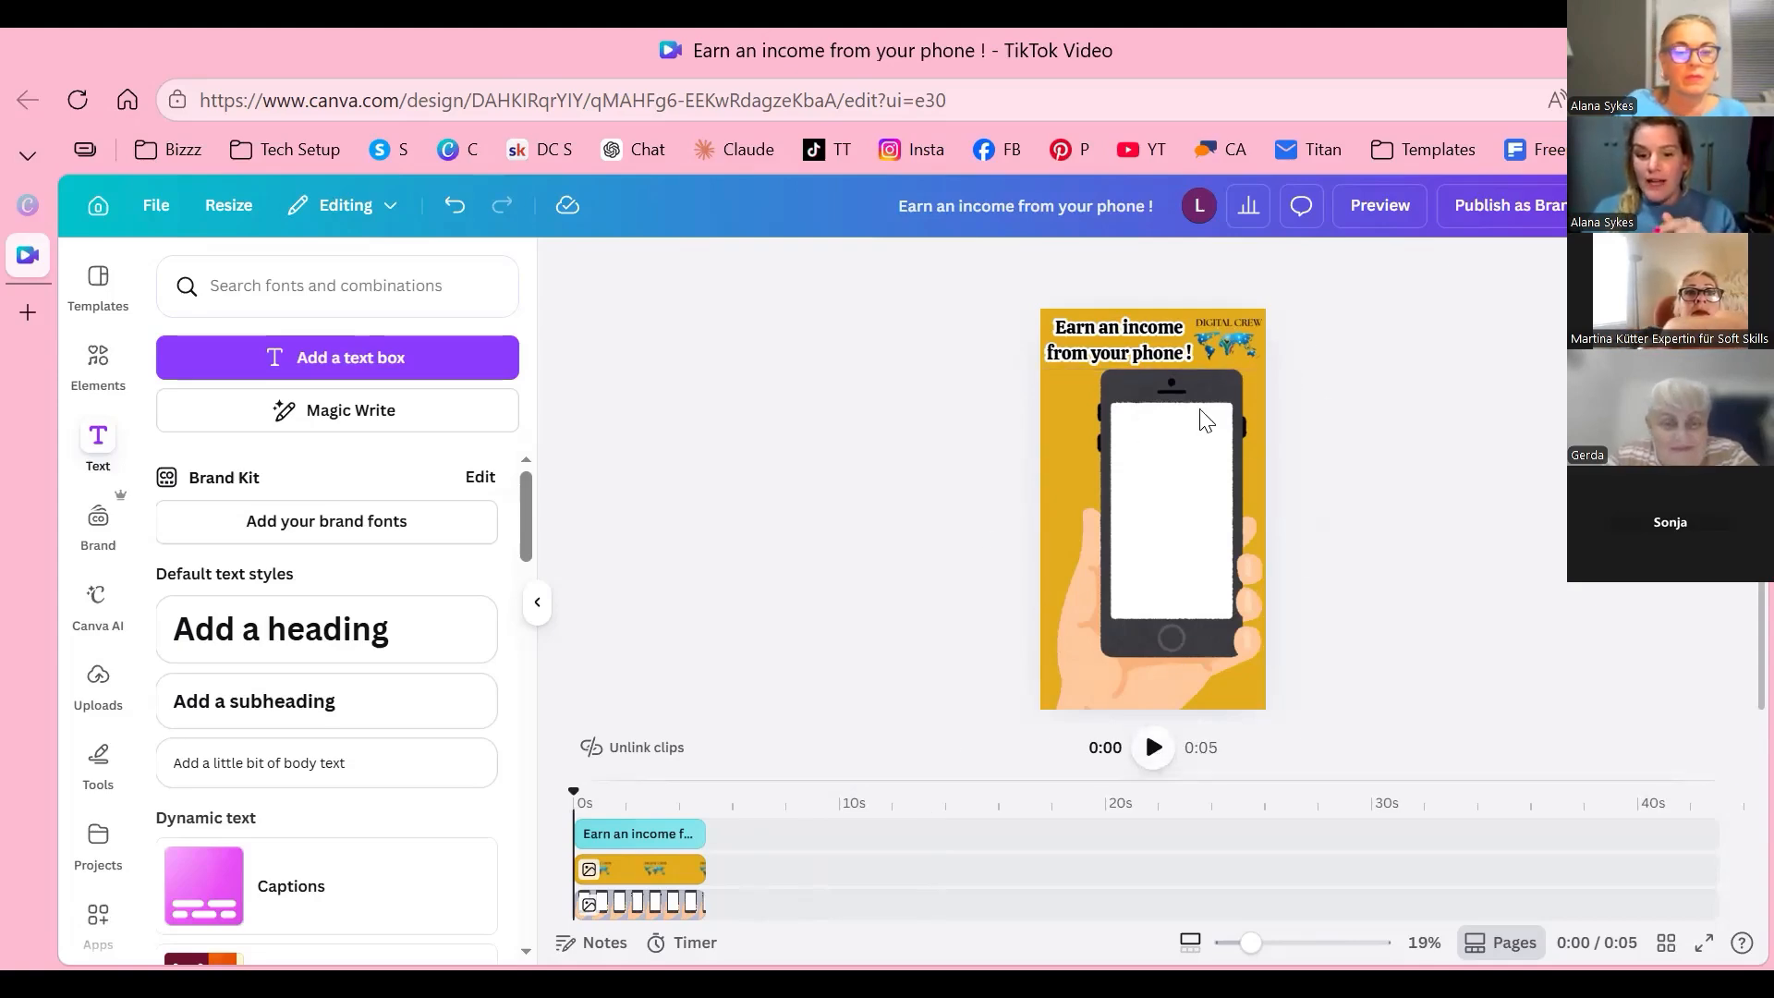
{"action": "left_click", "coordinate": [1155, 743]}
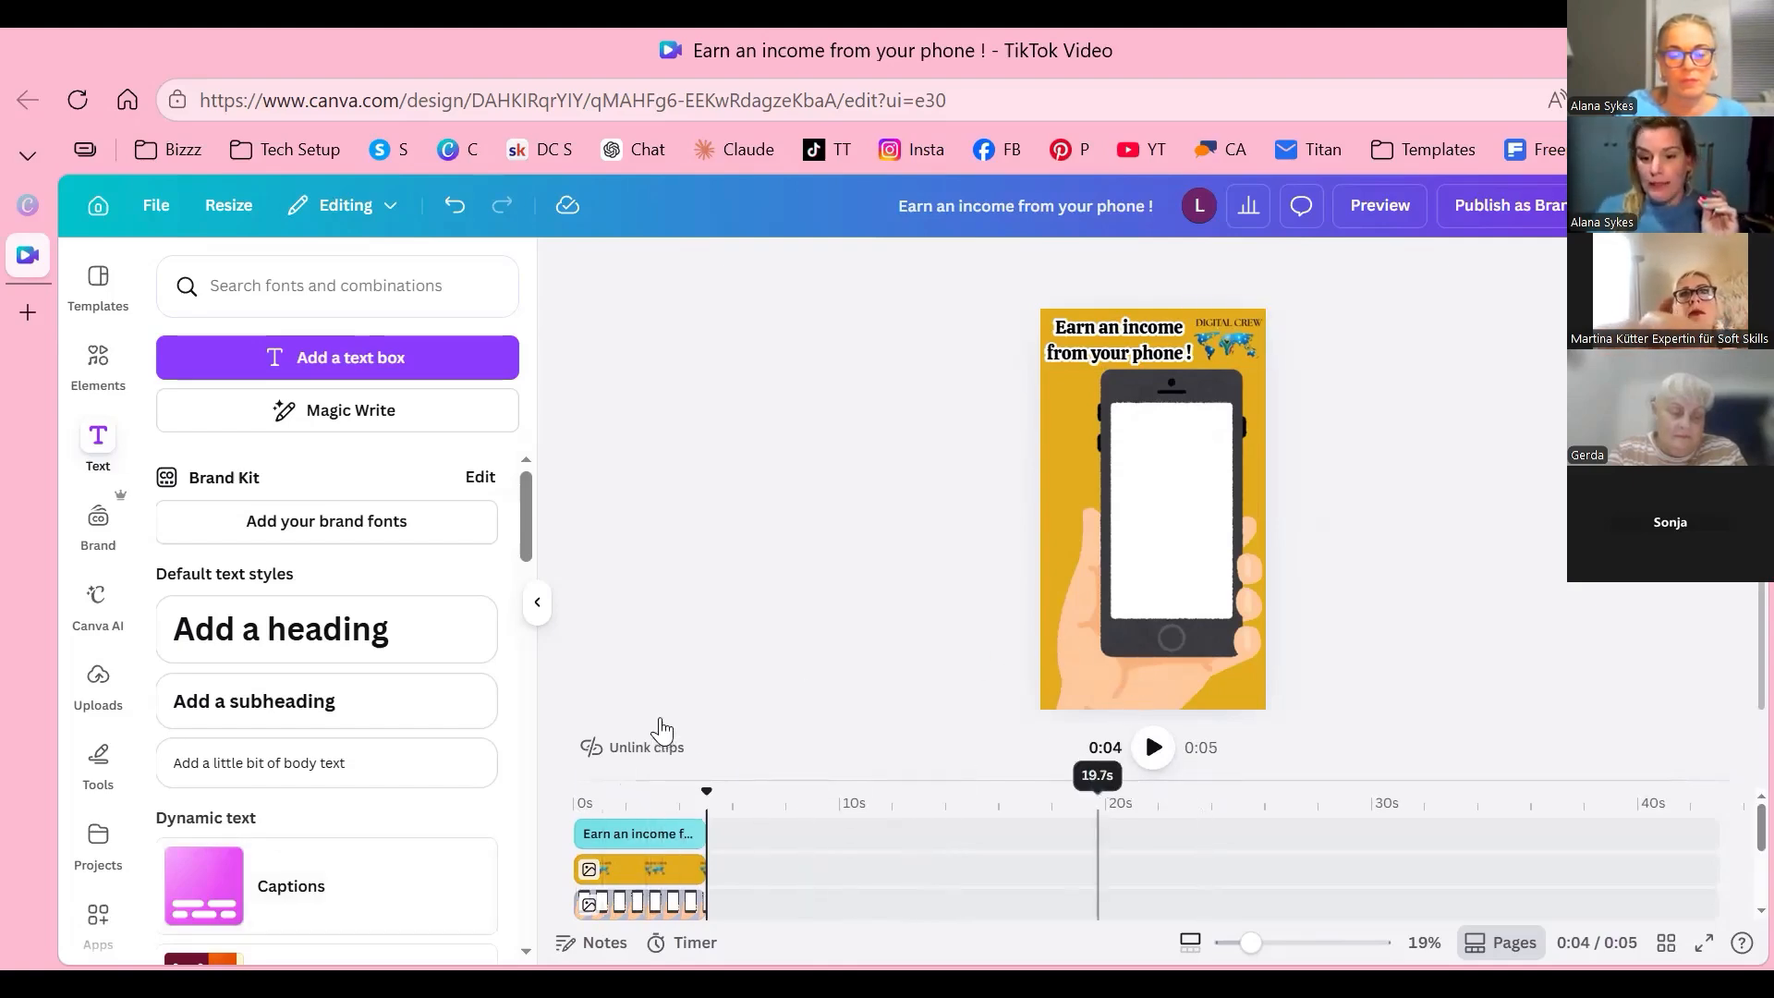
Step: Enlarge the timeline area and extend all four clips, including the heading, logo and phone, together to 12 seconds
{"action": "left_click_drag", "start_coordinate": [647, 781], "coordinate": [591, 713]}
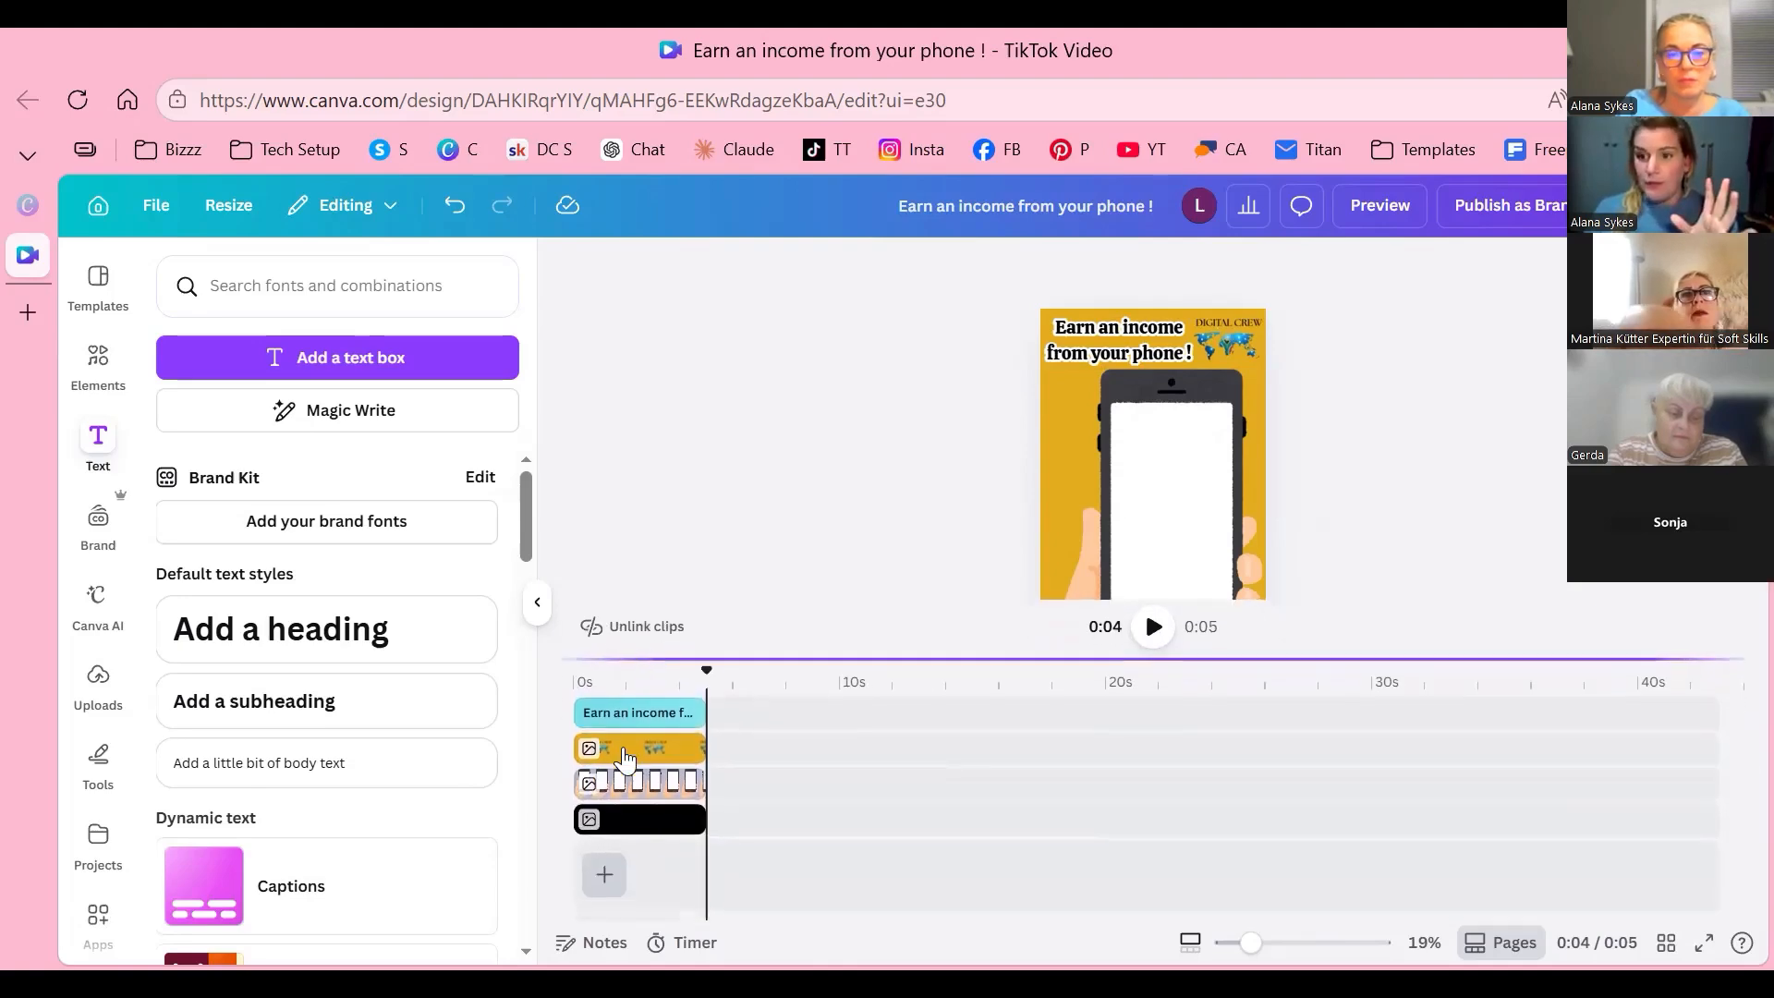
{"action": "left_click", "coordinate": [660, 713]}
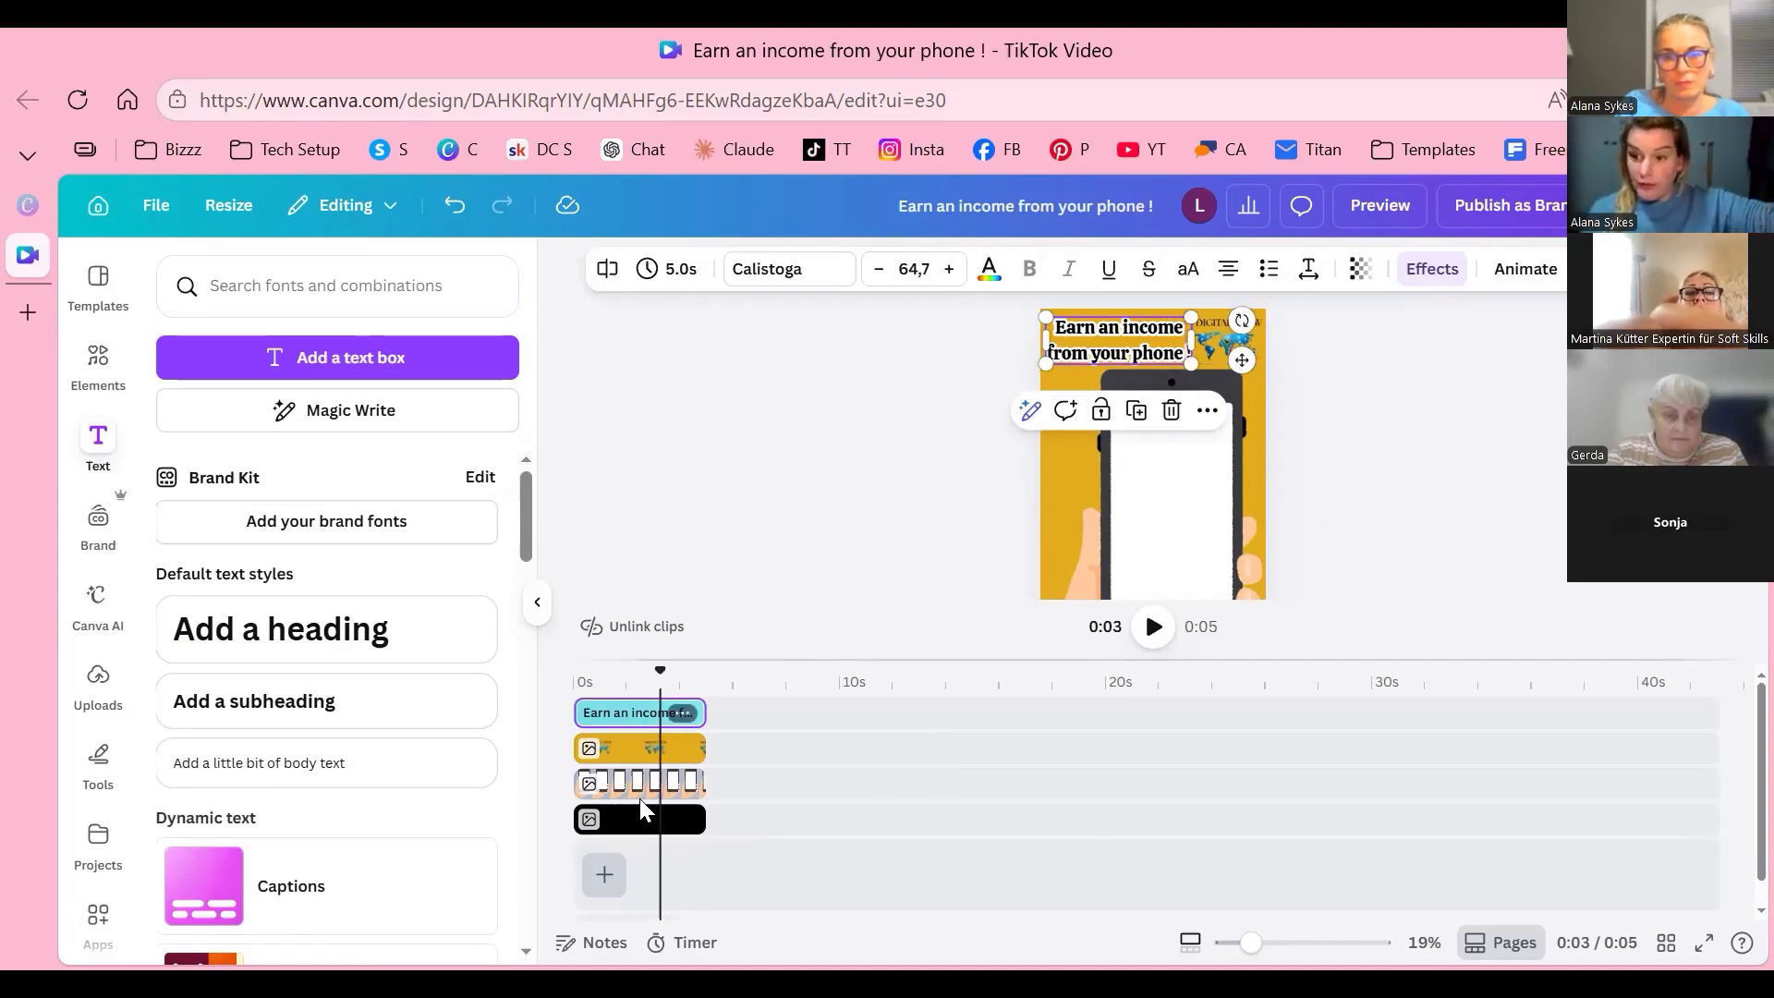
{"action": "left_click", "coordinate": [646, 748], "text": "shift"}
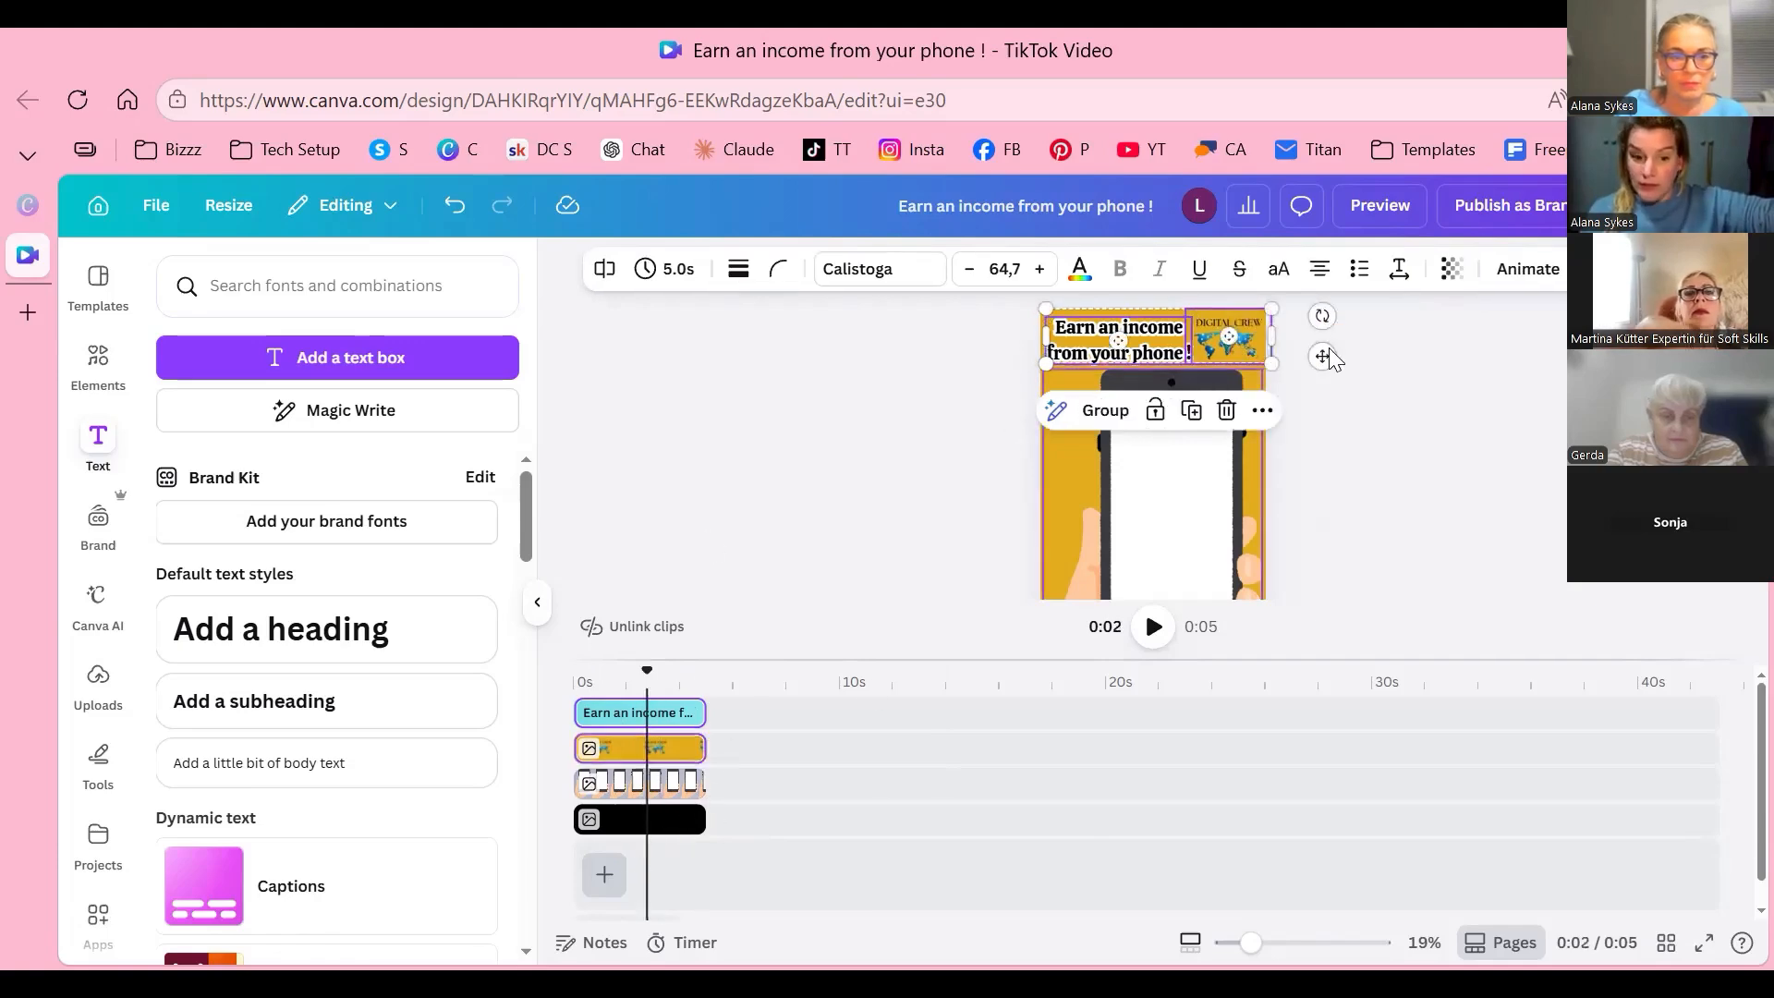
{"action": "left_click", "coordinate": [657, 783], "text": "shift"}
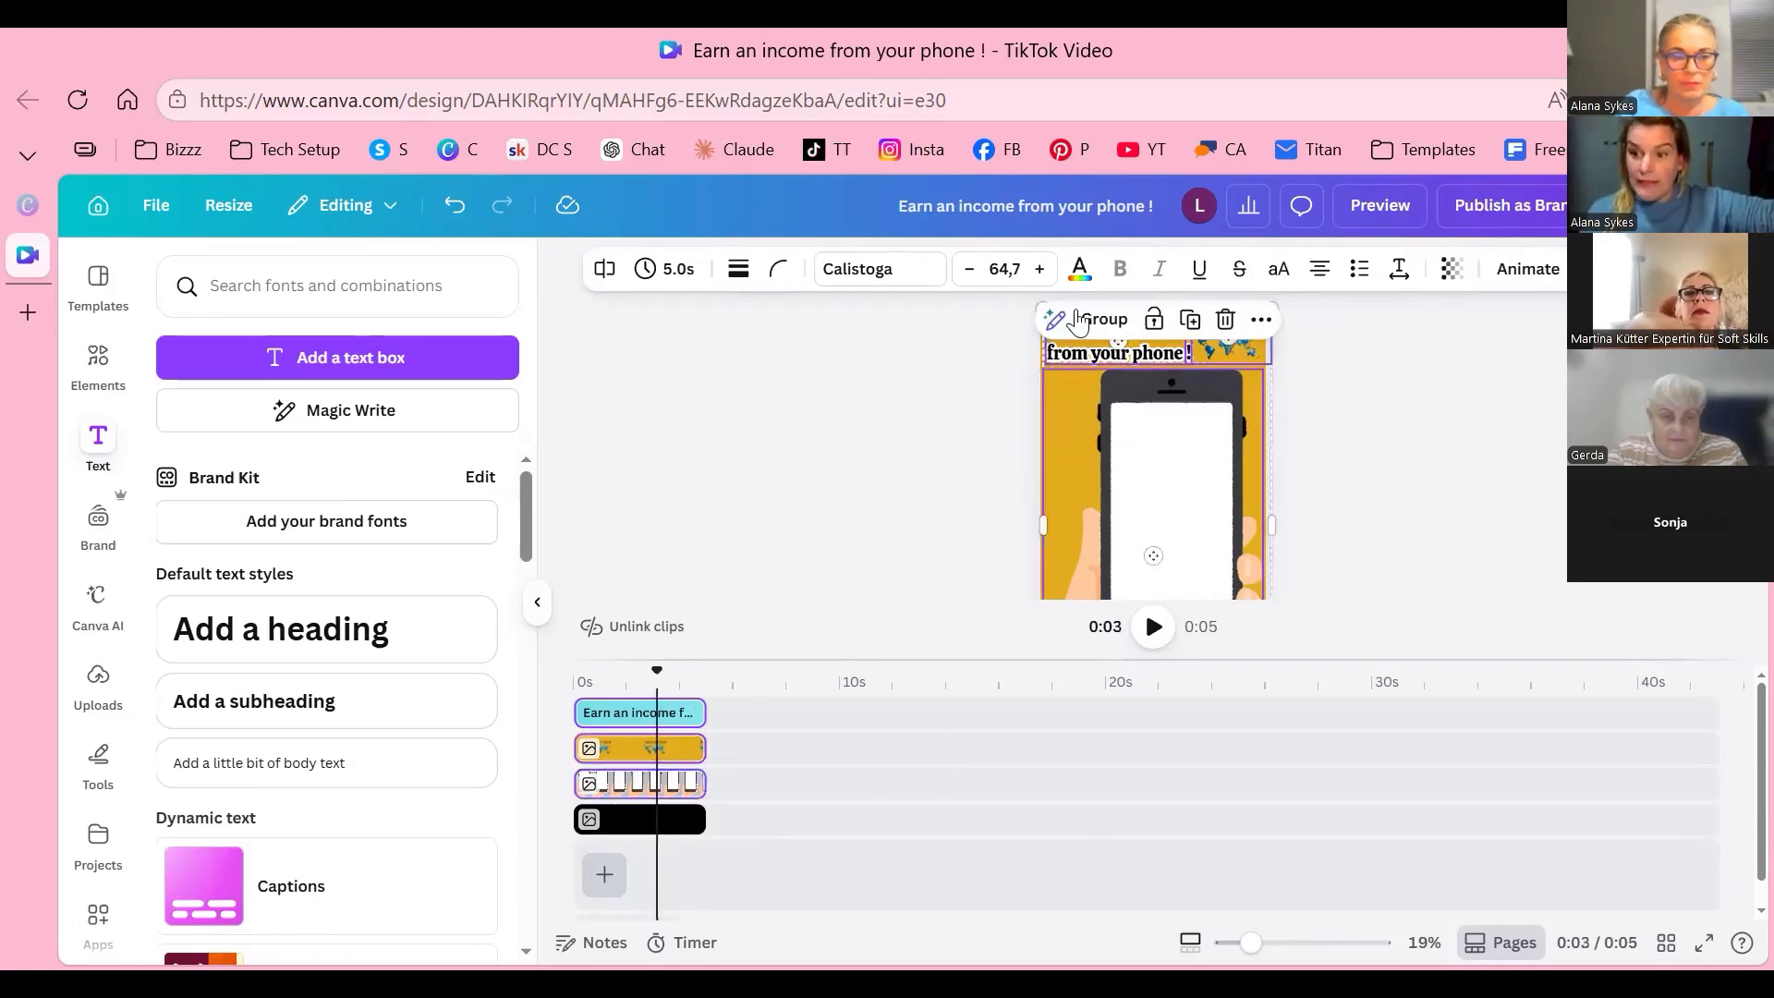
{"action": "left_click", "coordinate": [976, 520], "text": "shift"}
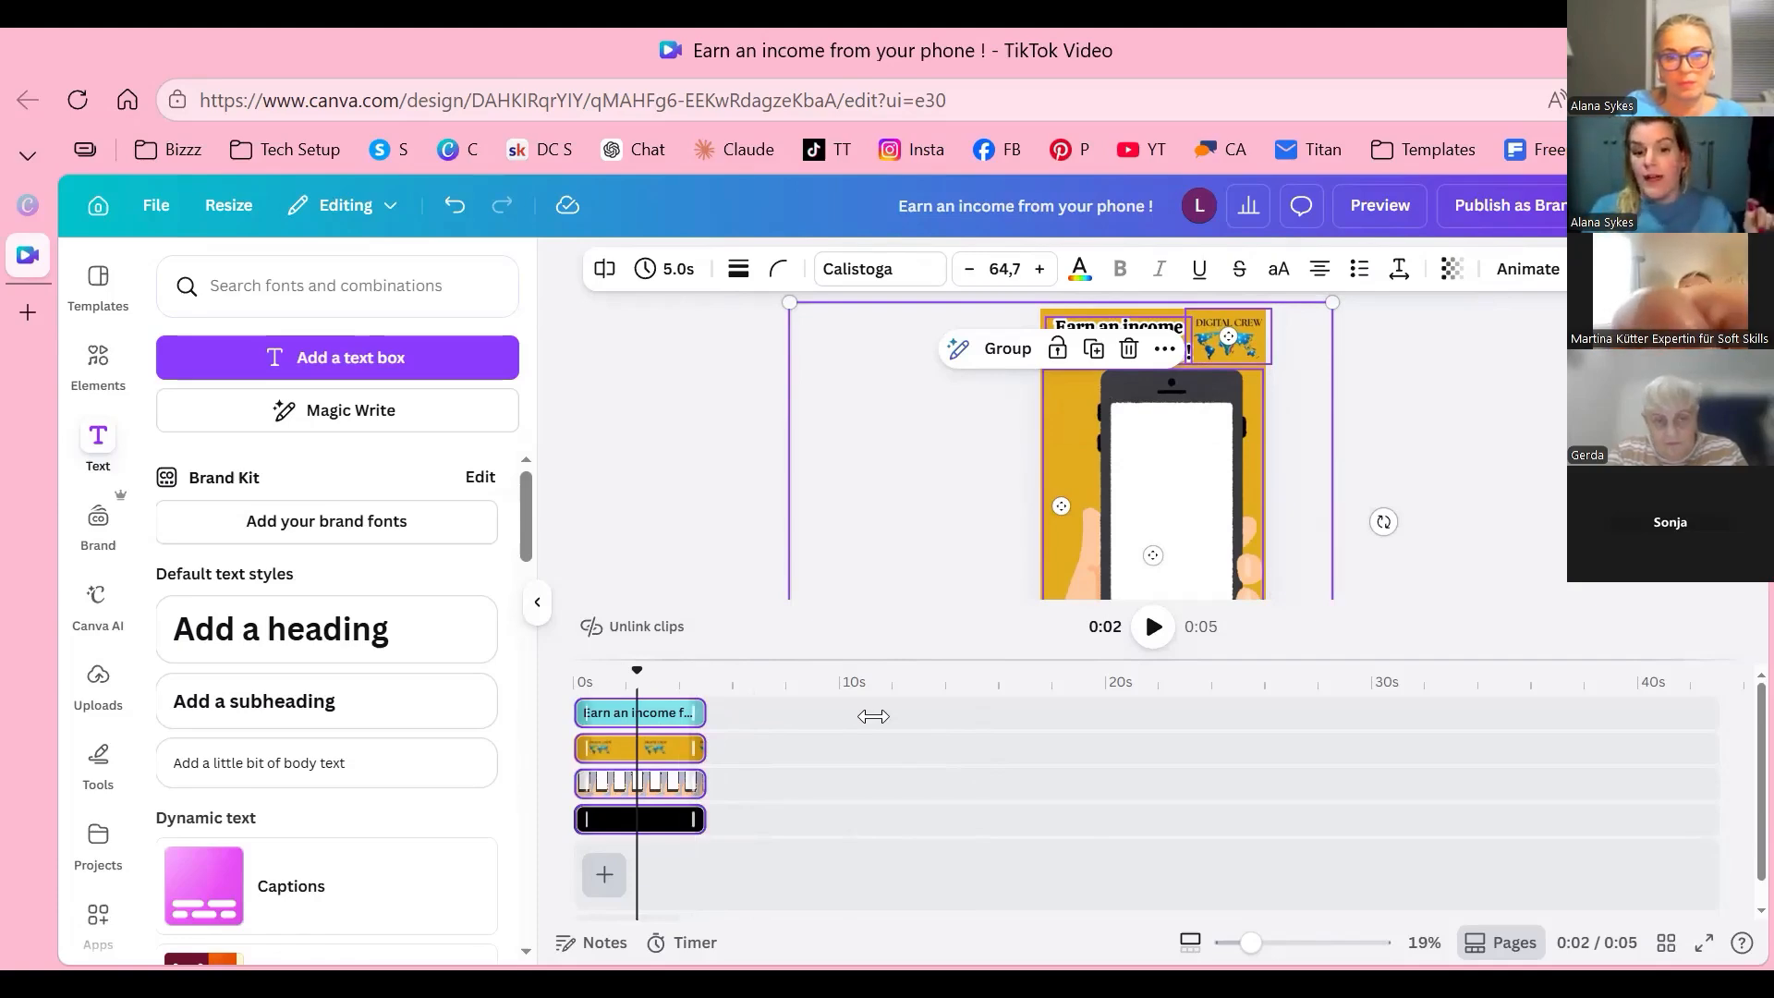
{"action": "left_click_drag", "start_coordinate": [873, 716], "coordinate": [884, 708]}
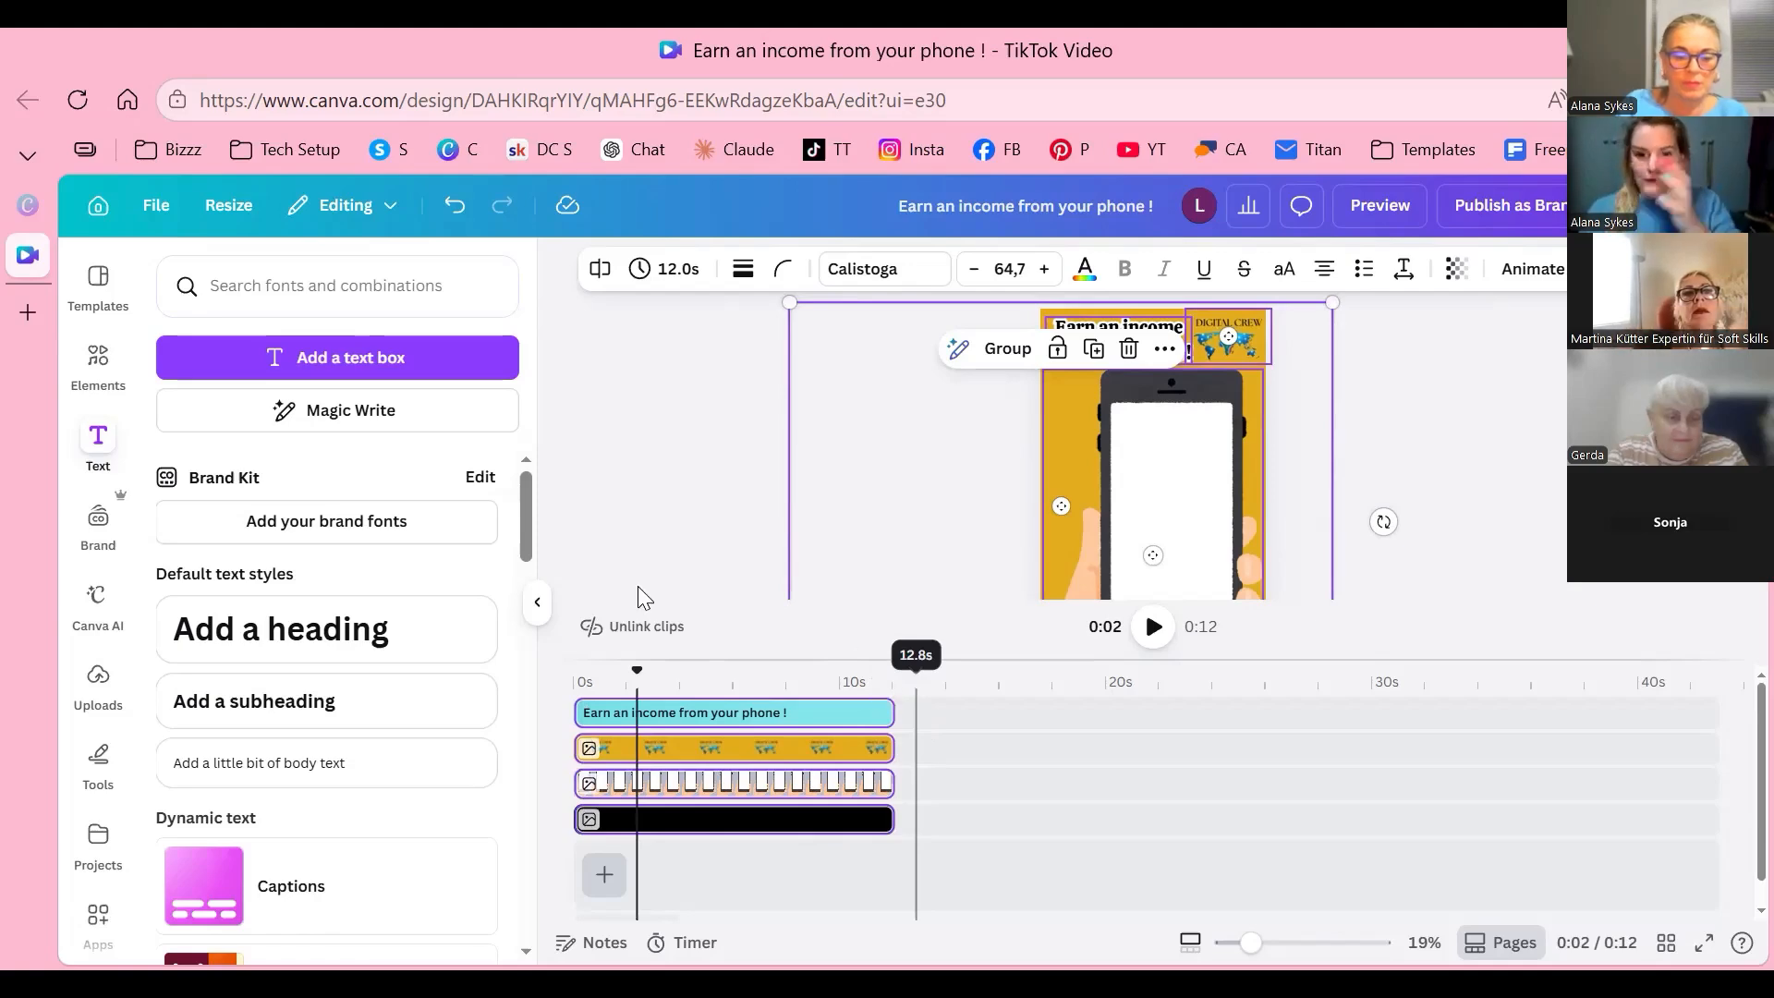
Step: Deselect the clips, shrink the timeline area back down and hide the text options to widen the workspace
{"action": "left_click", "coordinate": [1224, 617]}
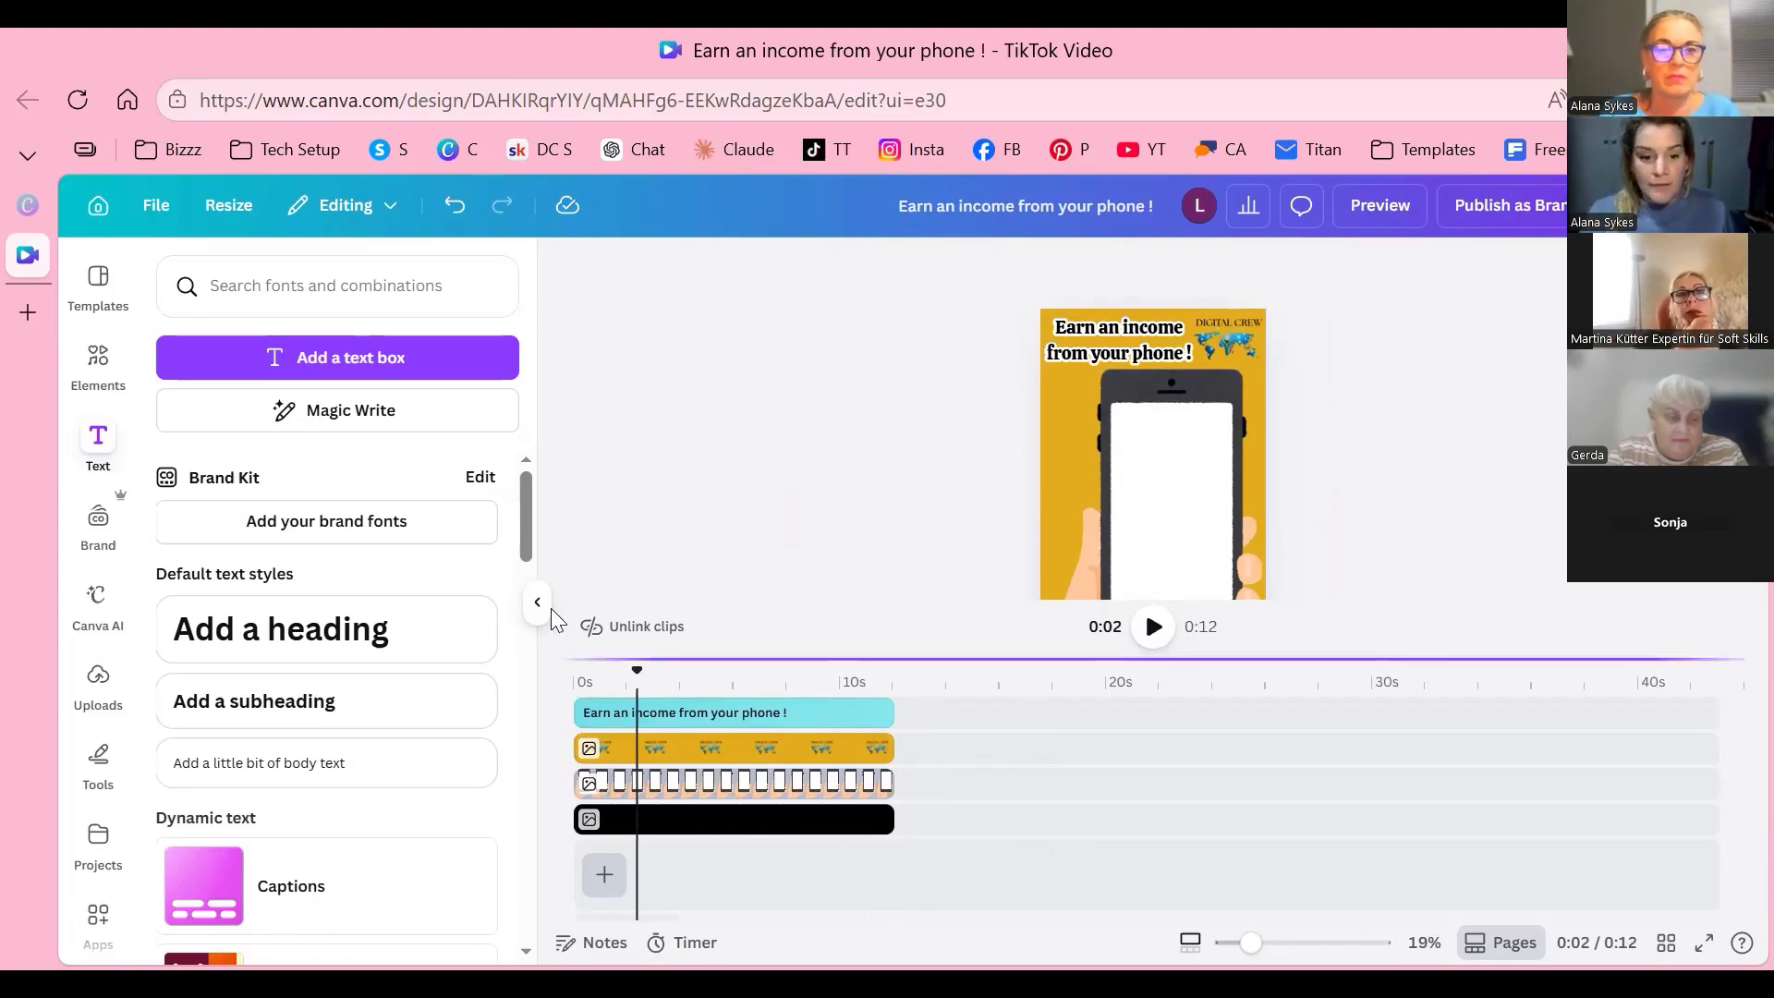
{"action": "left_click_drag", "start_coordinate": [1051, 659], "coordinate": [1051, 781]}
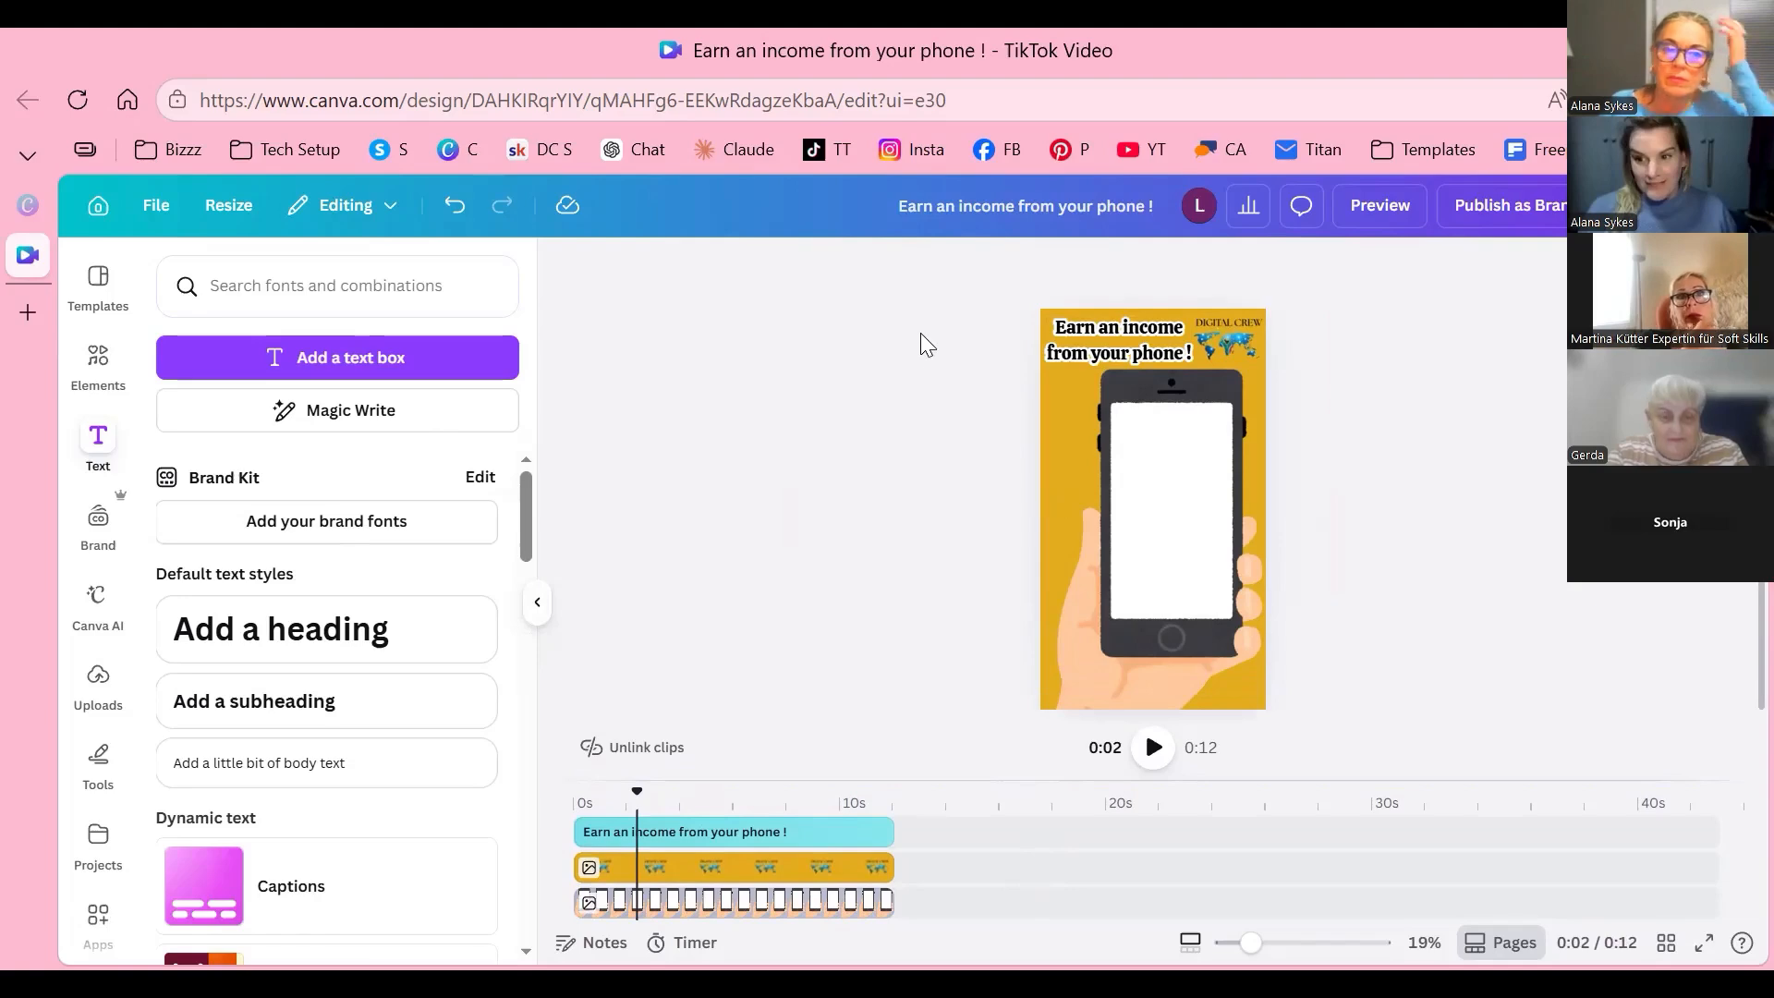
{"action": "key", "text": "ctrl+slash"}
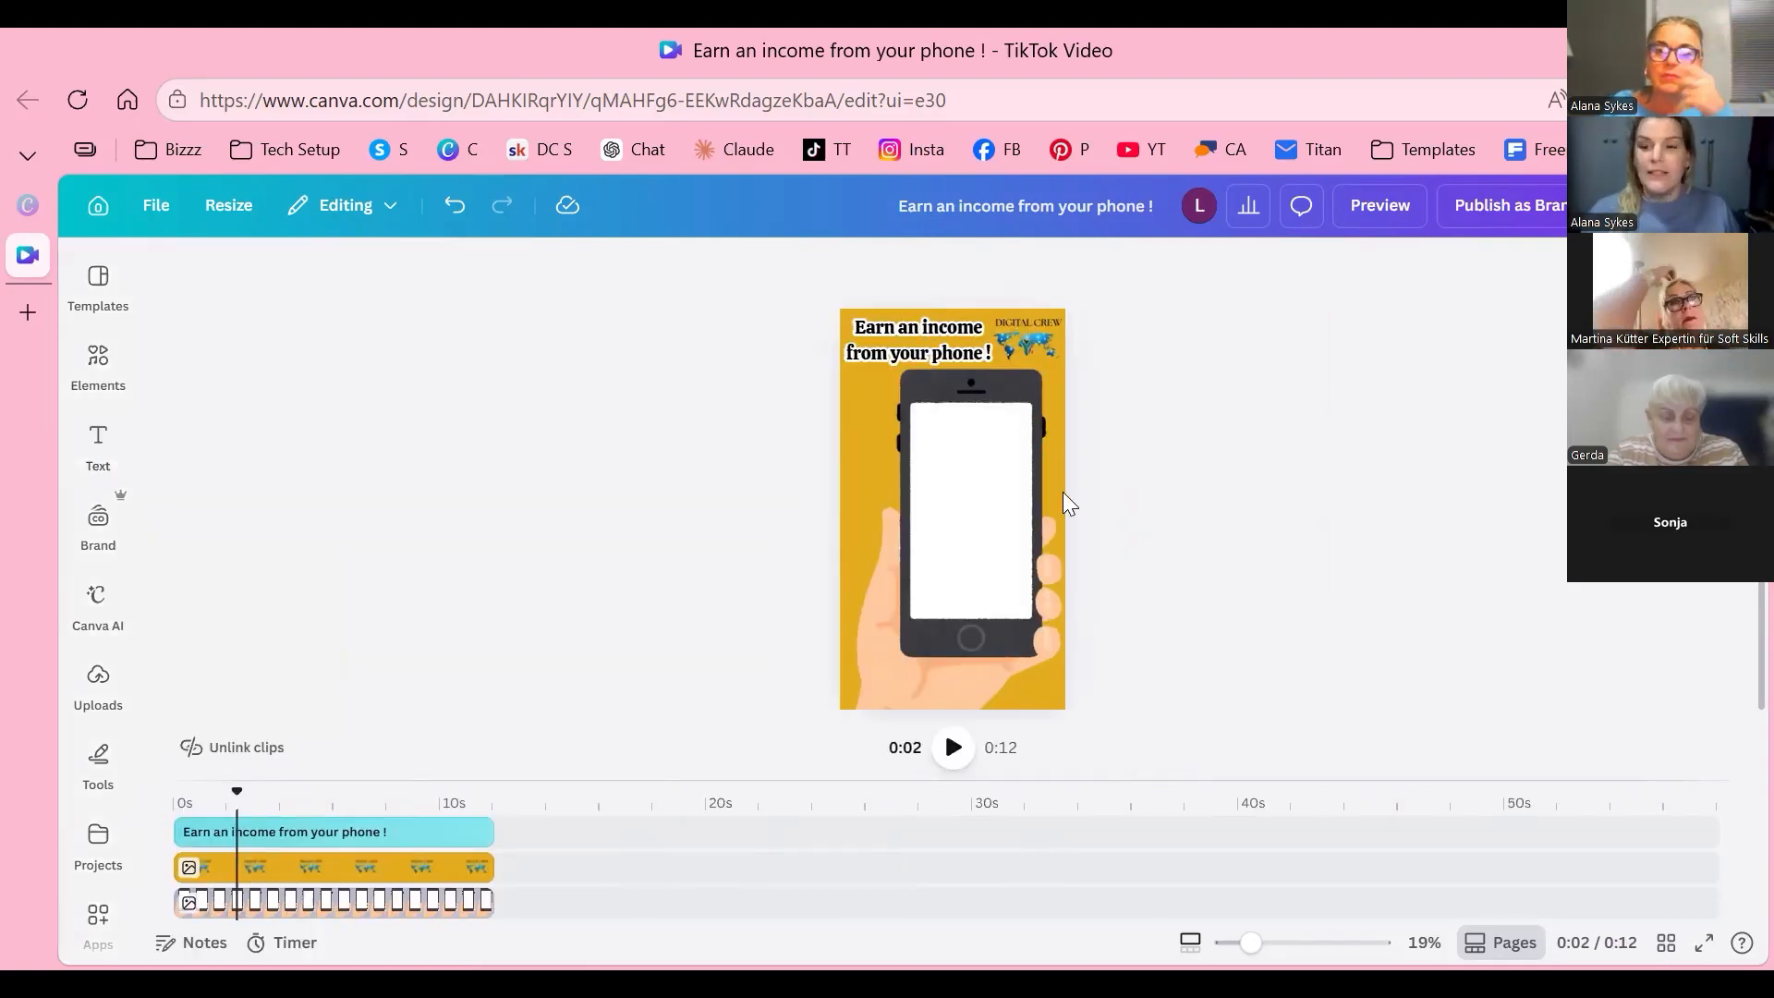
Step: Open the animation choices for the "Earn an income from your phone !" heading and preview text animations such as Typewriter and Block
{"action": "left_click", "coordinate": [968, 354]}
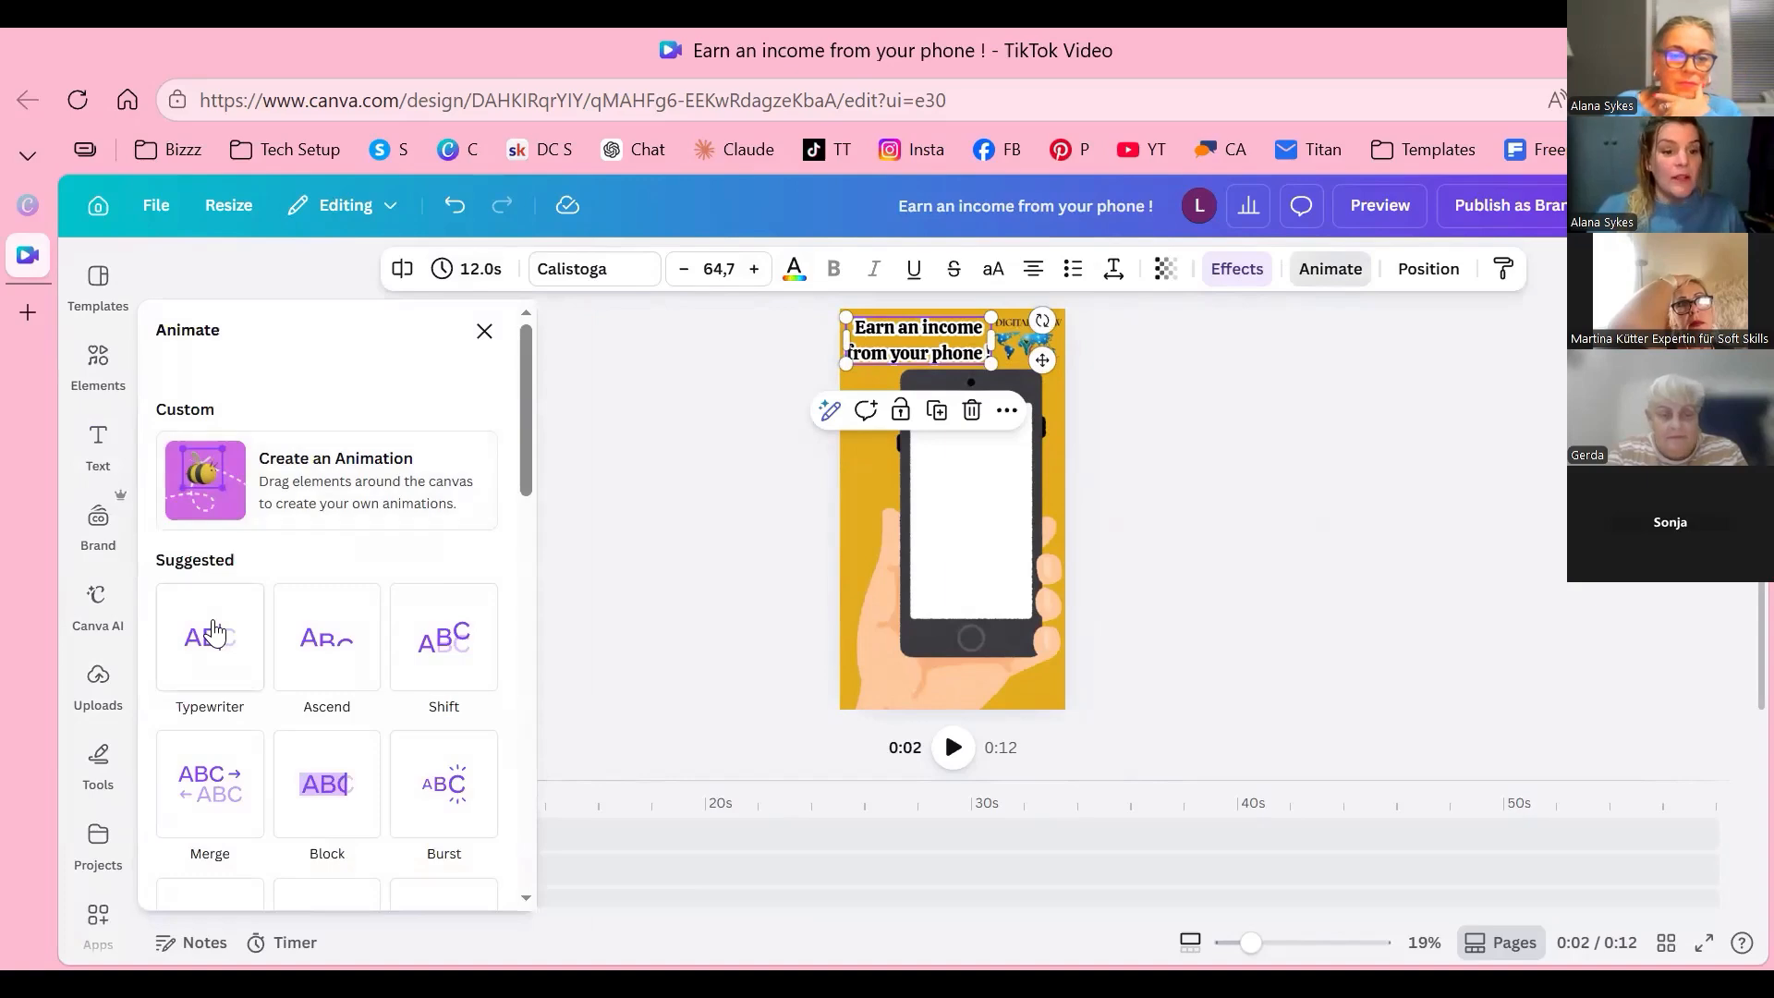
{"action": "left_click", "coordinate": [213, 634]}
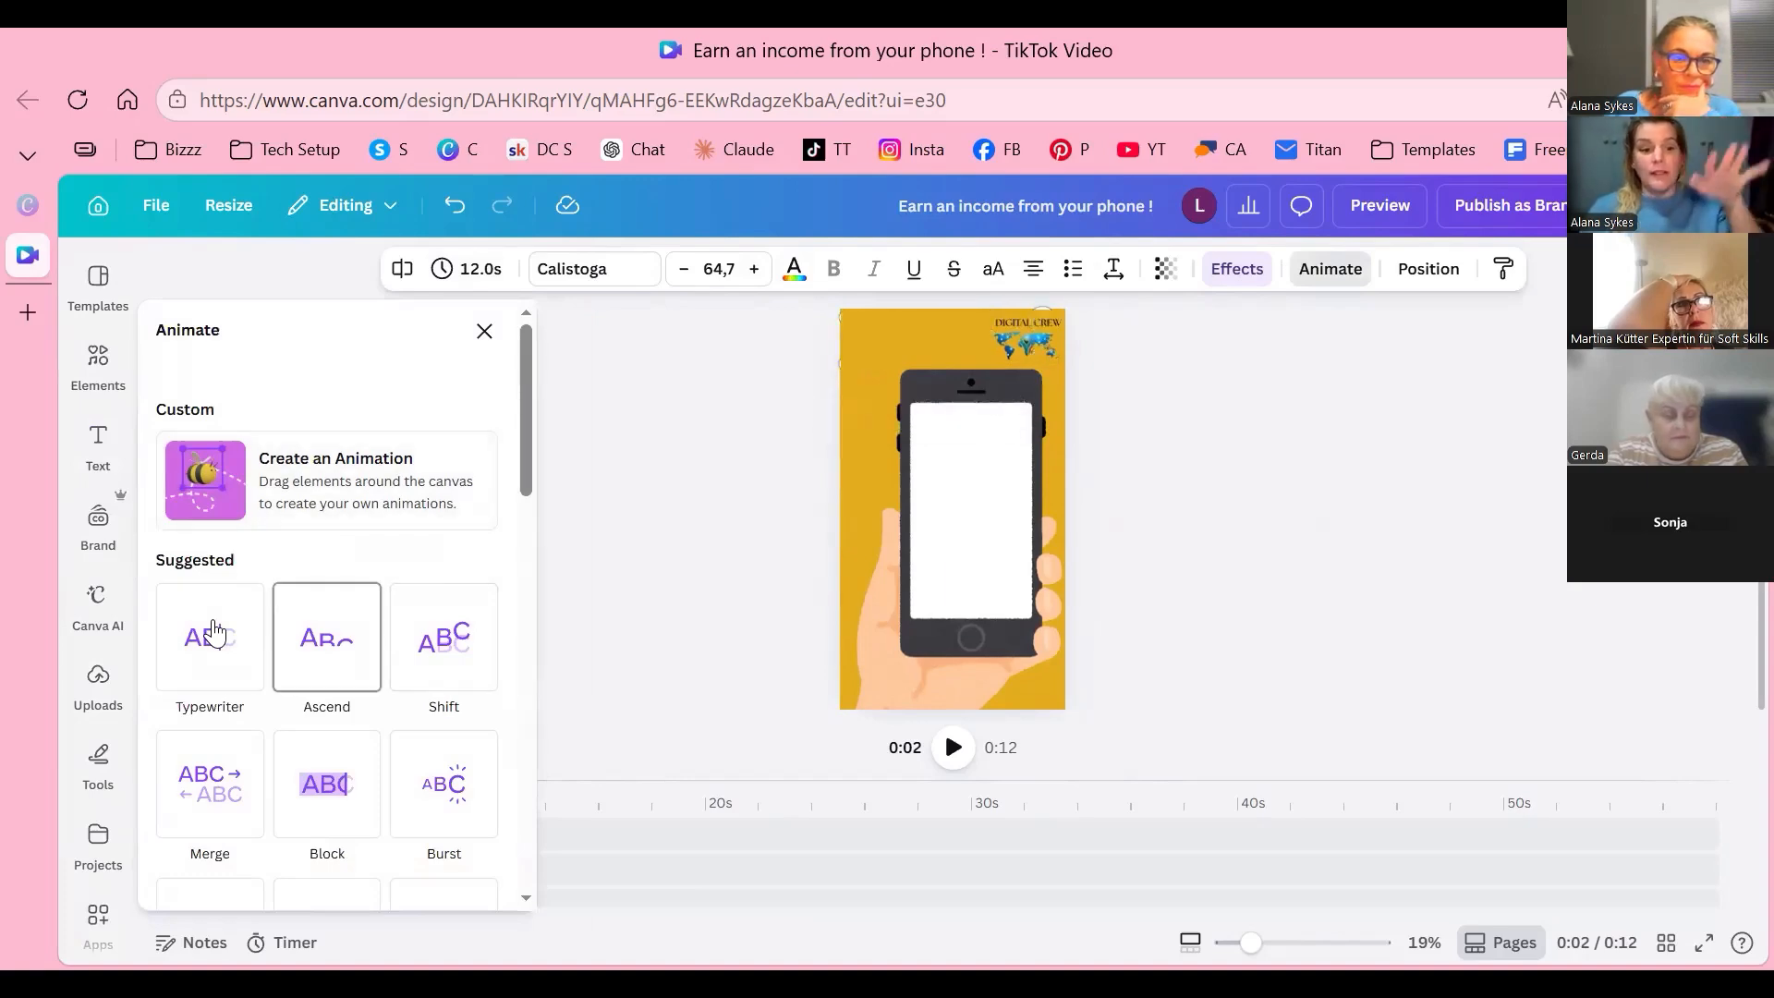
{"action": "left_click", "coordinate": [213, 633]}
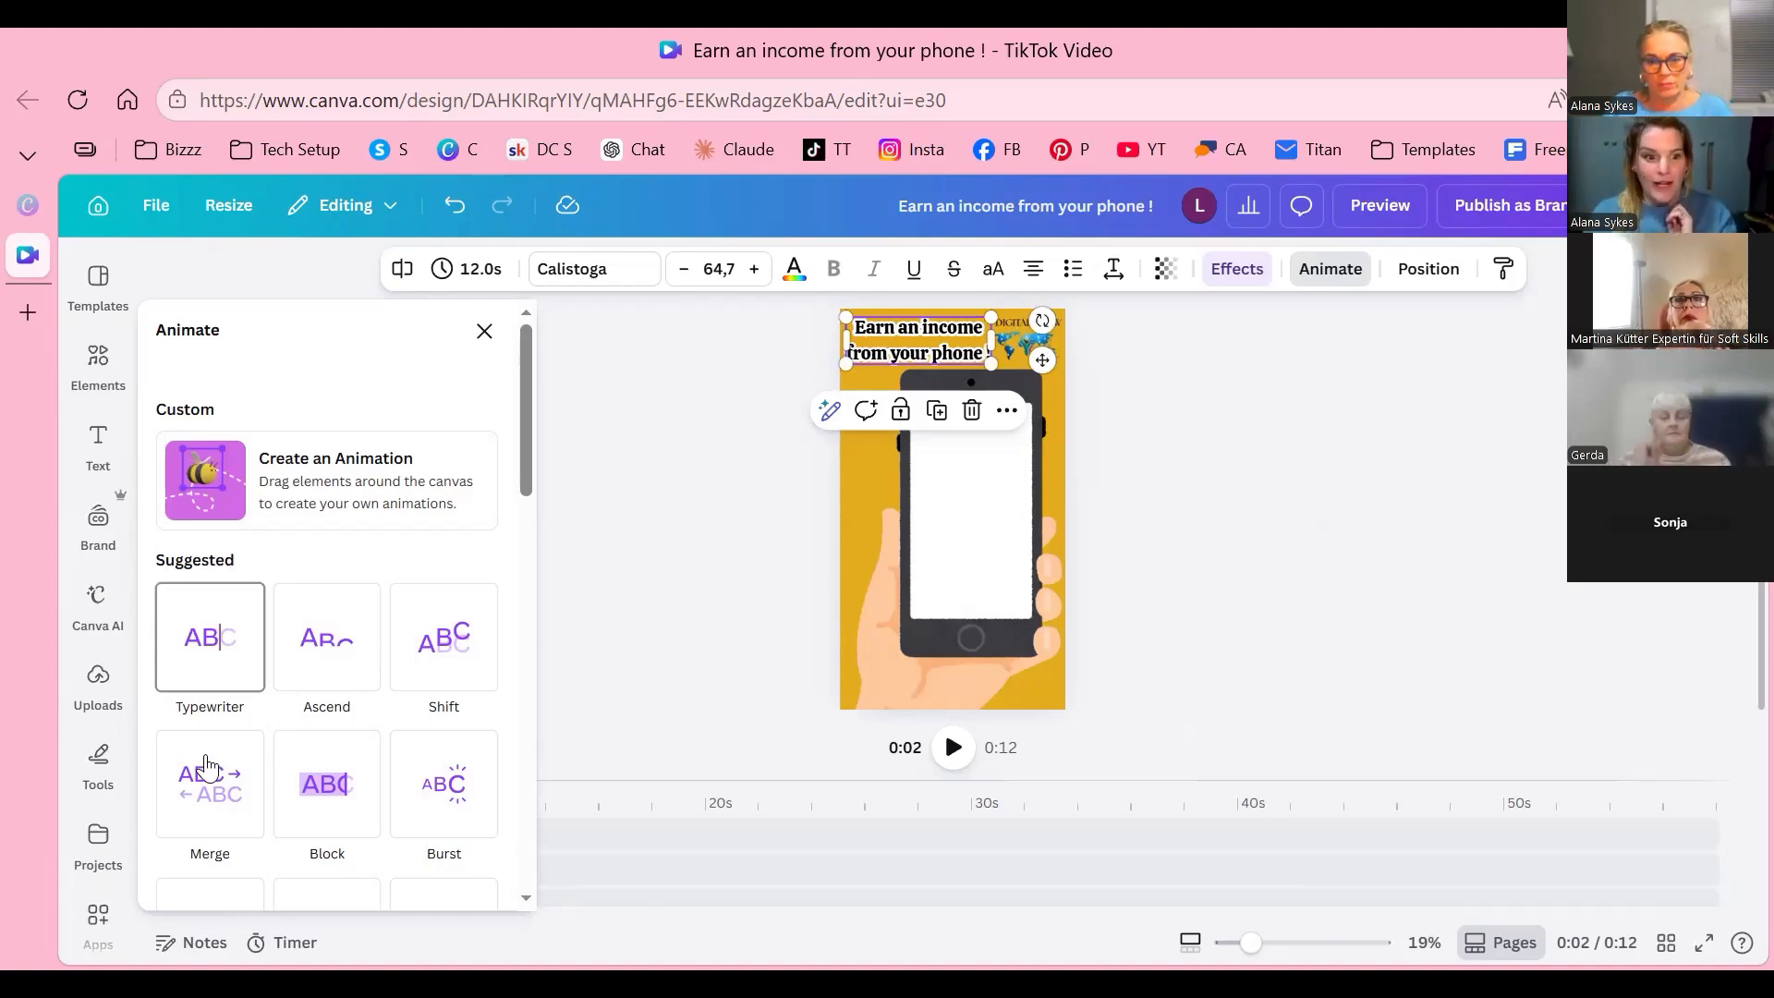
{"action": "left_click", "coordinate": [305, 800]}
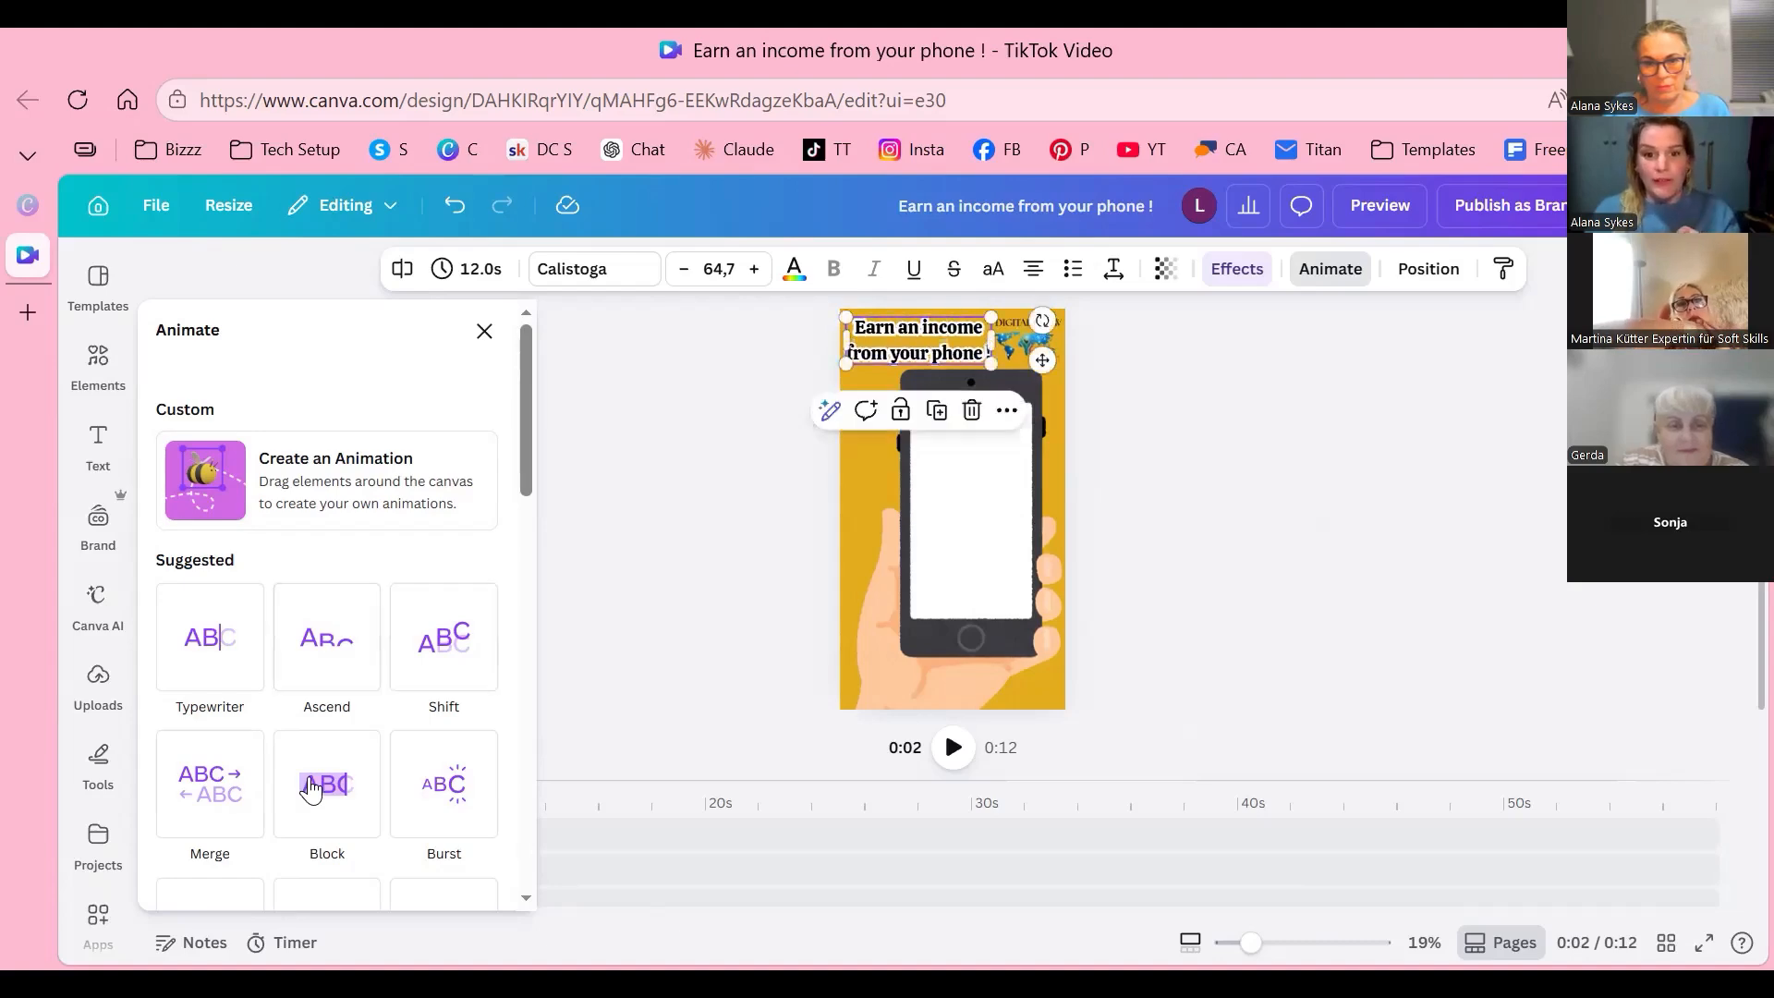
{"action": "left_click", "coordinate": [311, 790]}
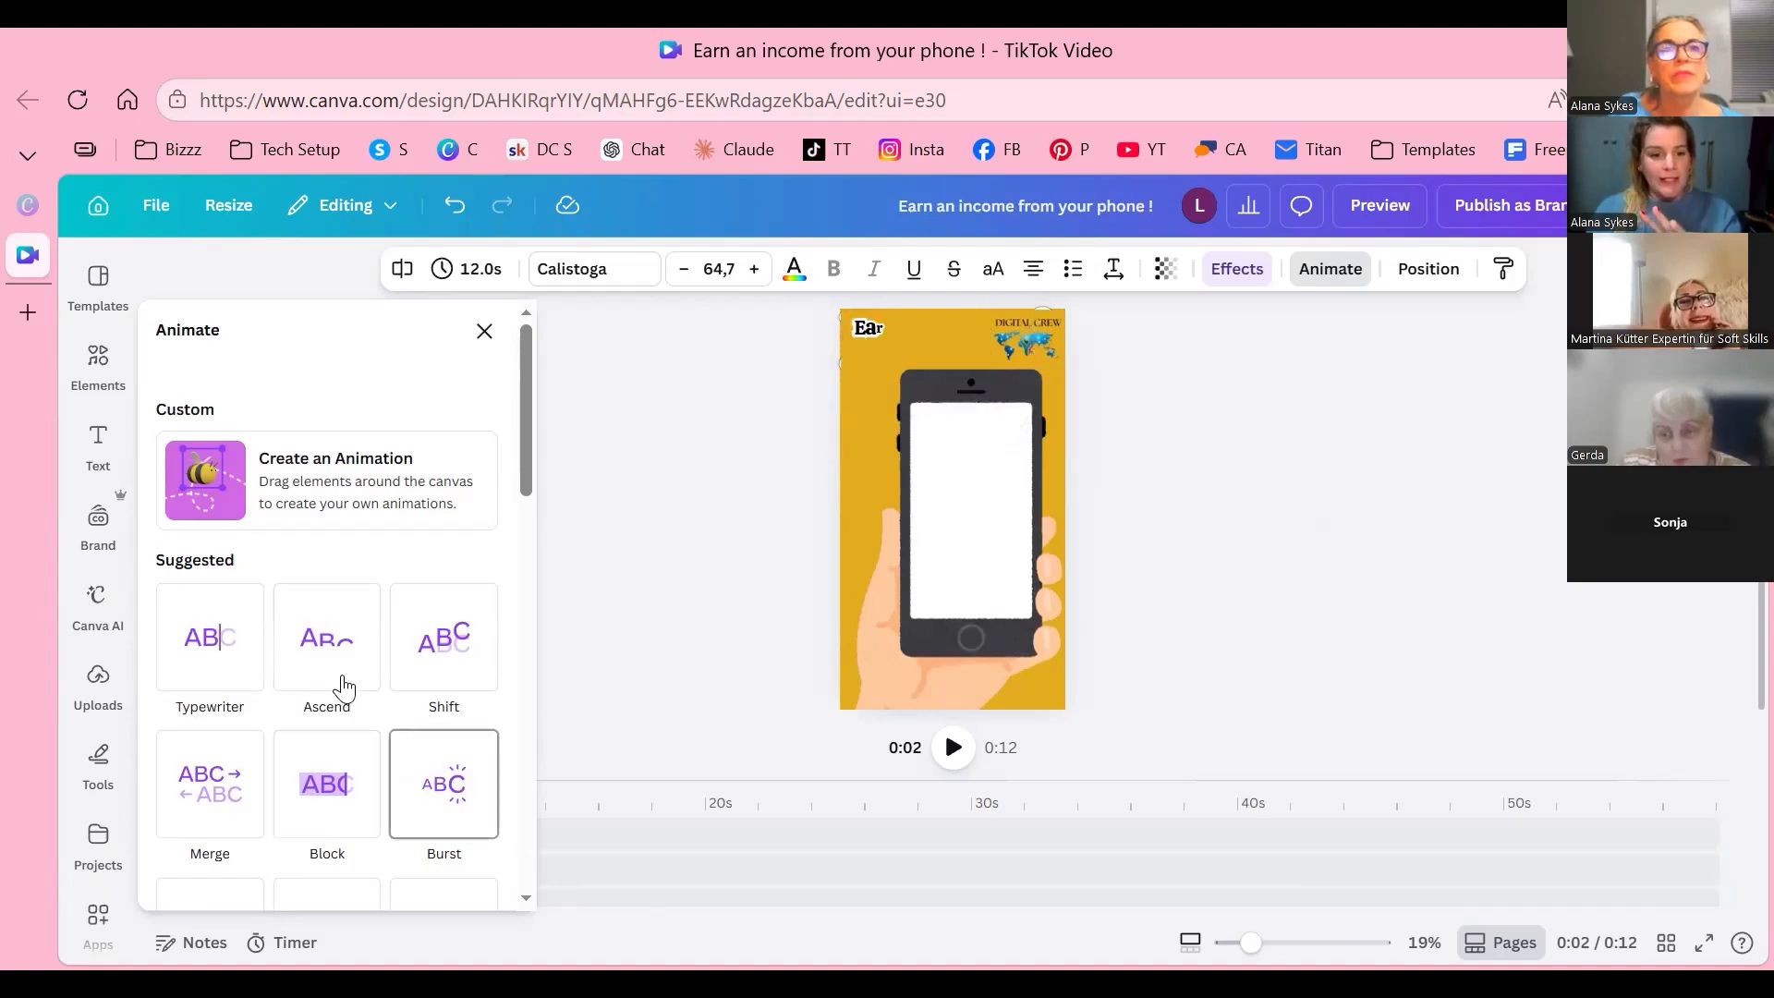
Step: Apply the Succession animation to the heading, raise its speed and slightly lower its intensity
{"action": "scroll", "coordinate": [434, 693], "scroll_direction": "down", "scroll_amount": 3}
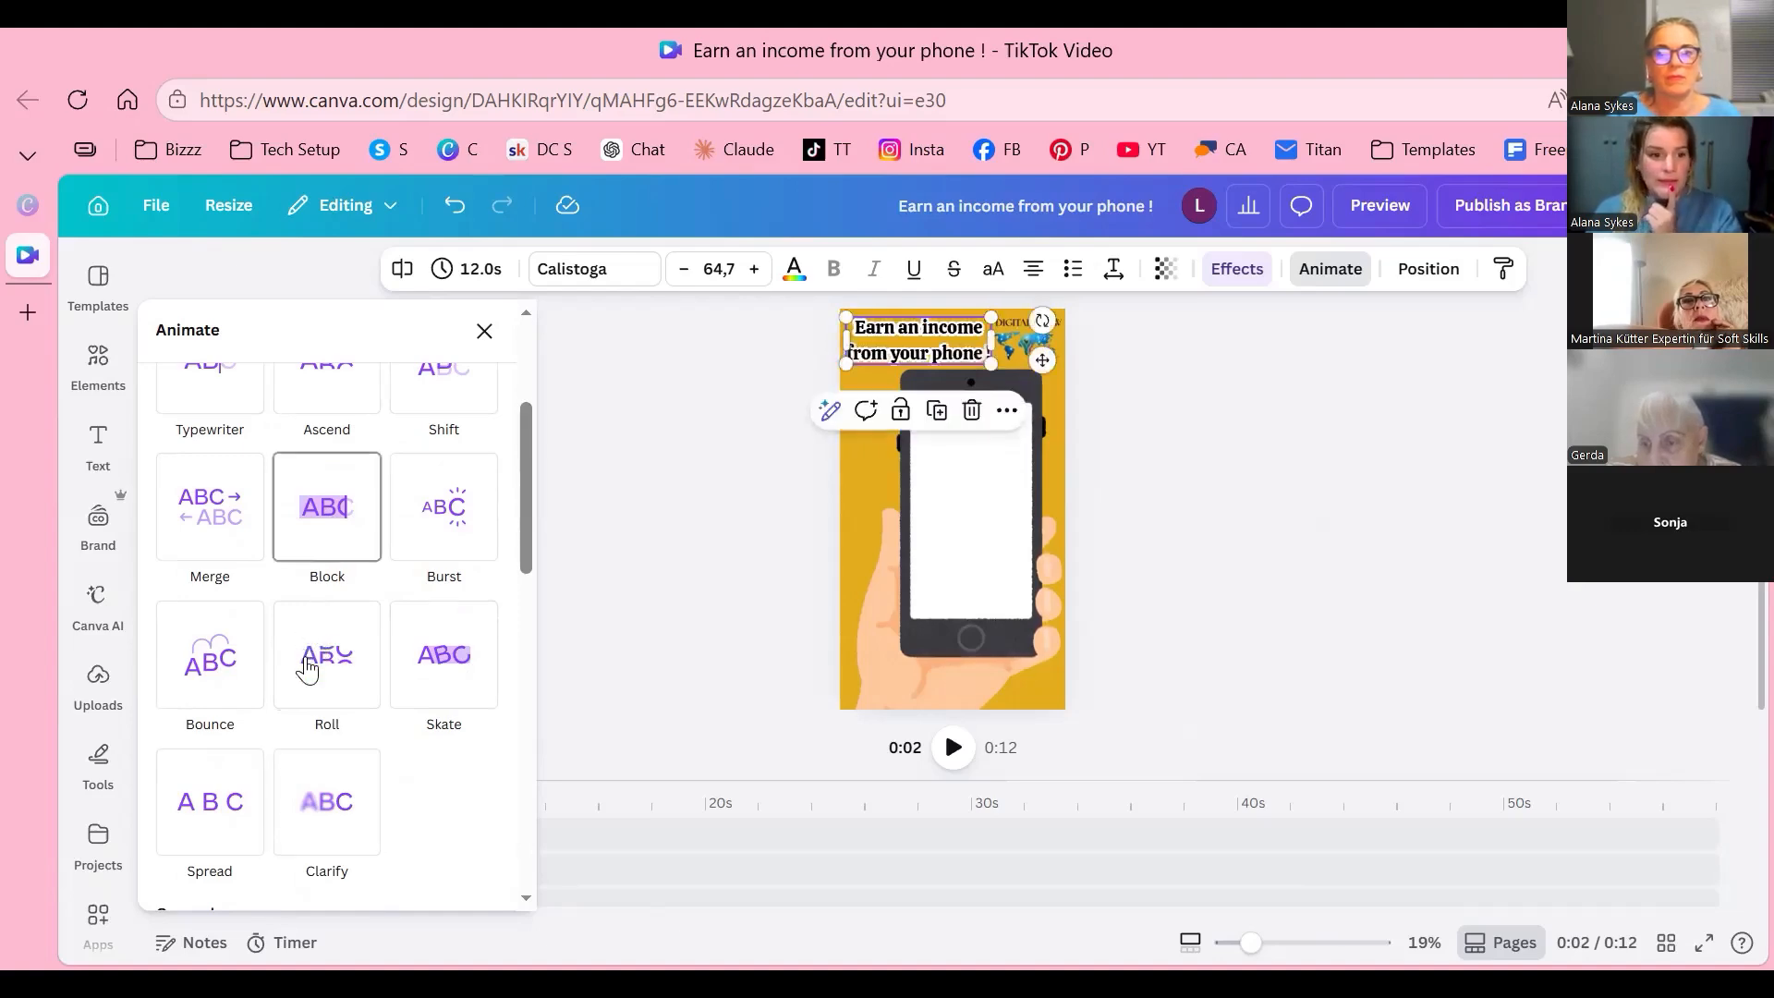
{"action": "scroll", "coordinate": [231, 729], "scroll_direction": "down", "scroll_amount": 10}
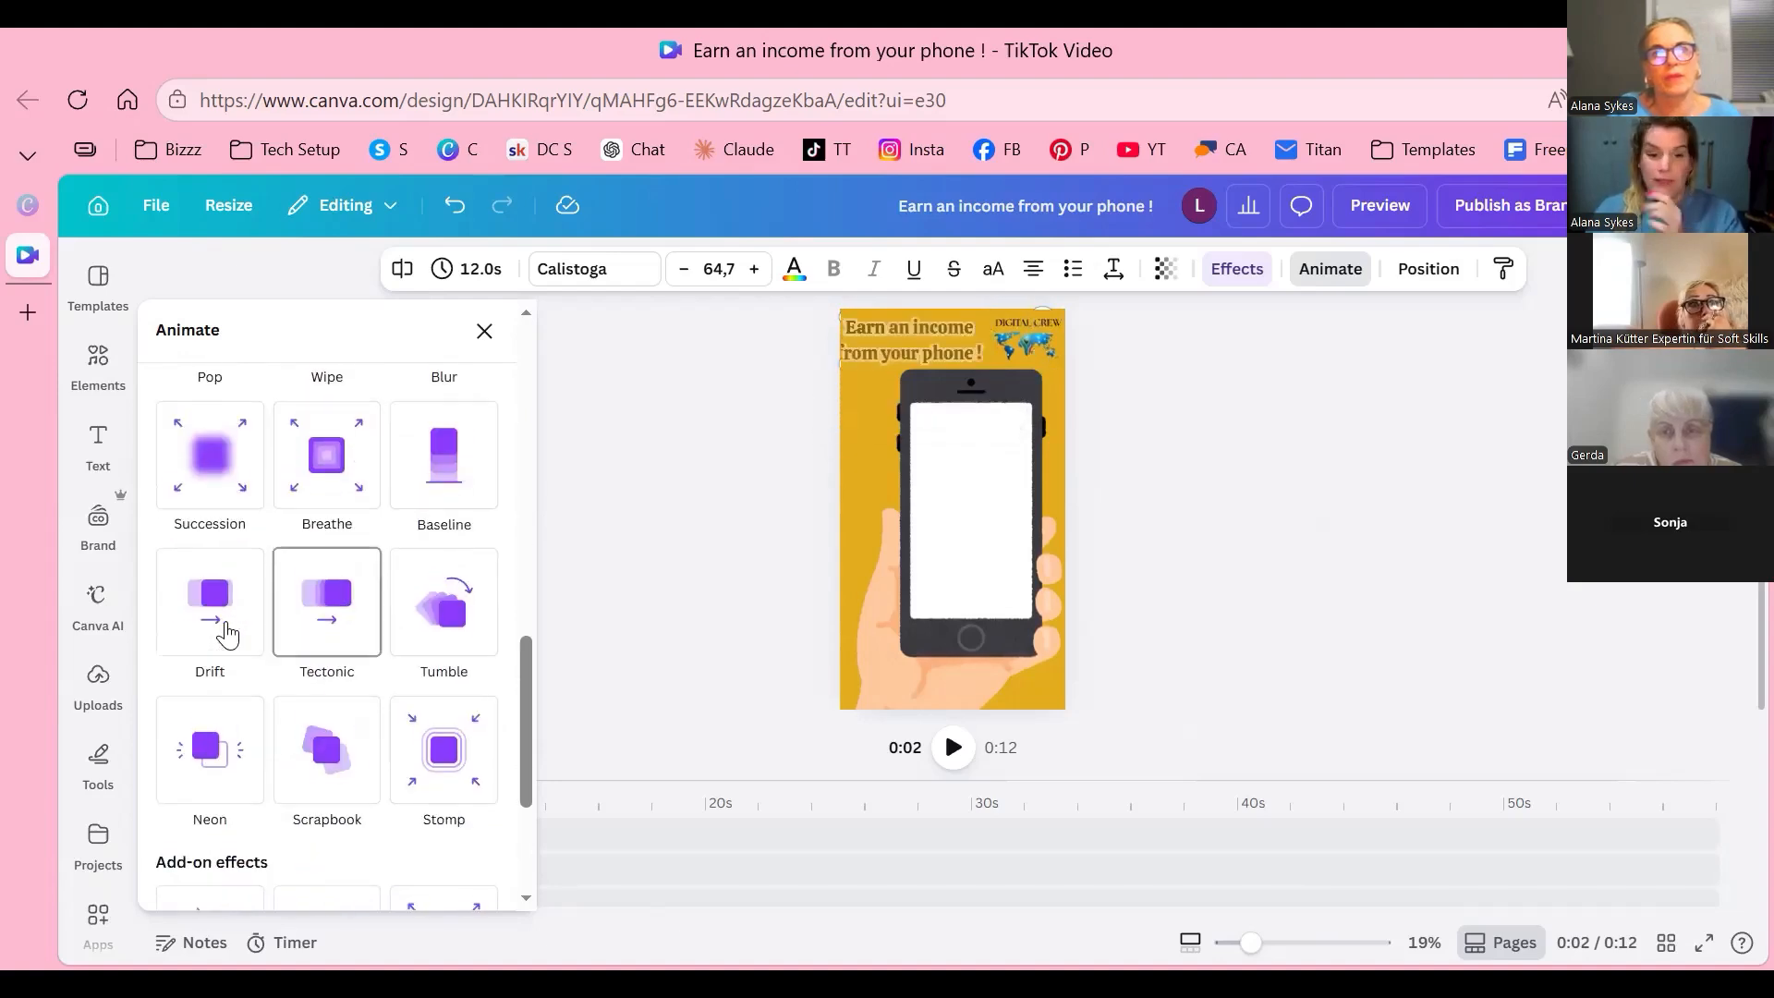
{"action": "scroll", "coordinate": [229, 635], "scroll_direction": "down", "scroll_amount": 3}
{"action": "scroll", "coordinate": [229, 636], "scroll_direction": "up", "scroll_amount": 4}
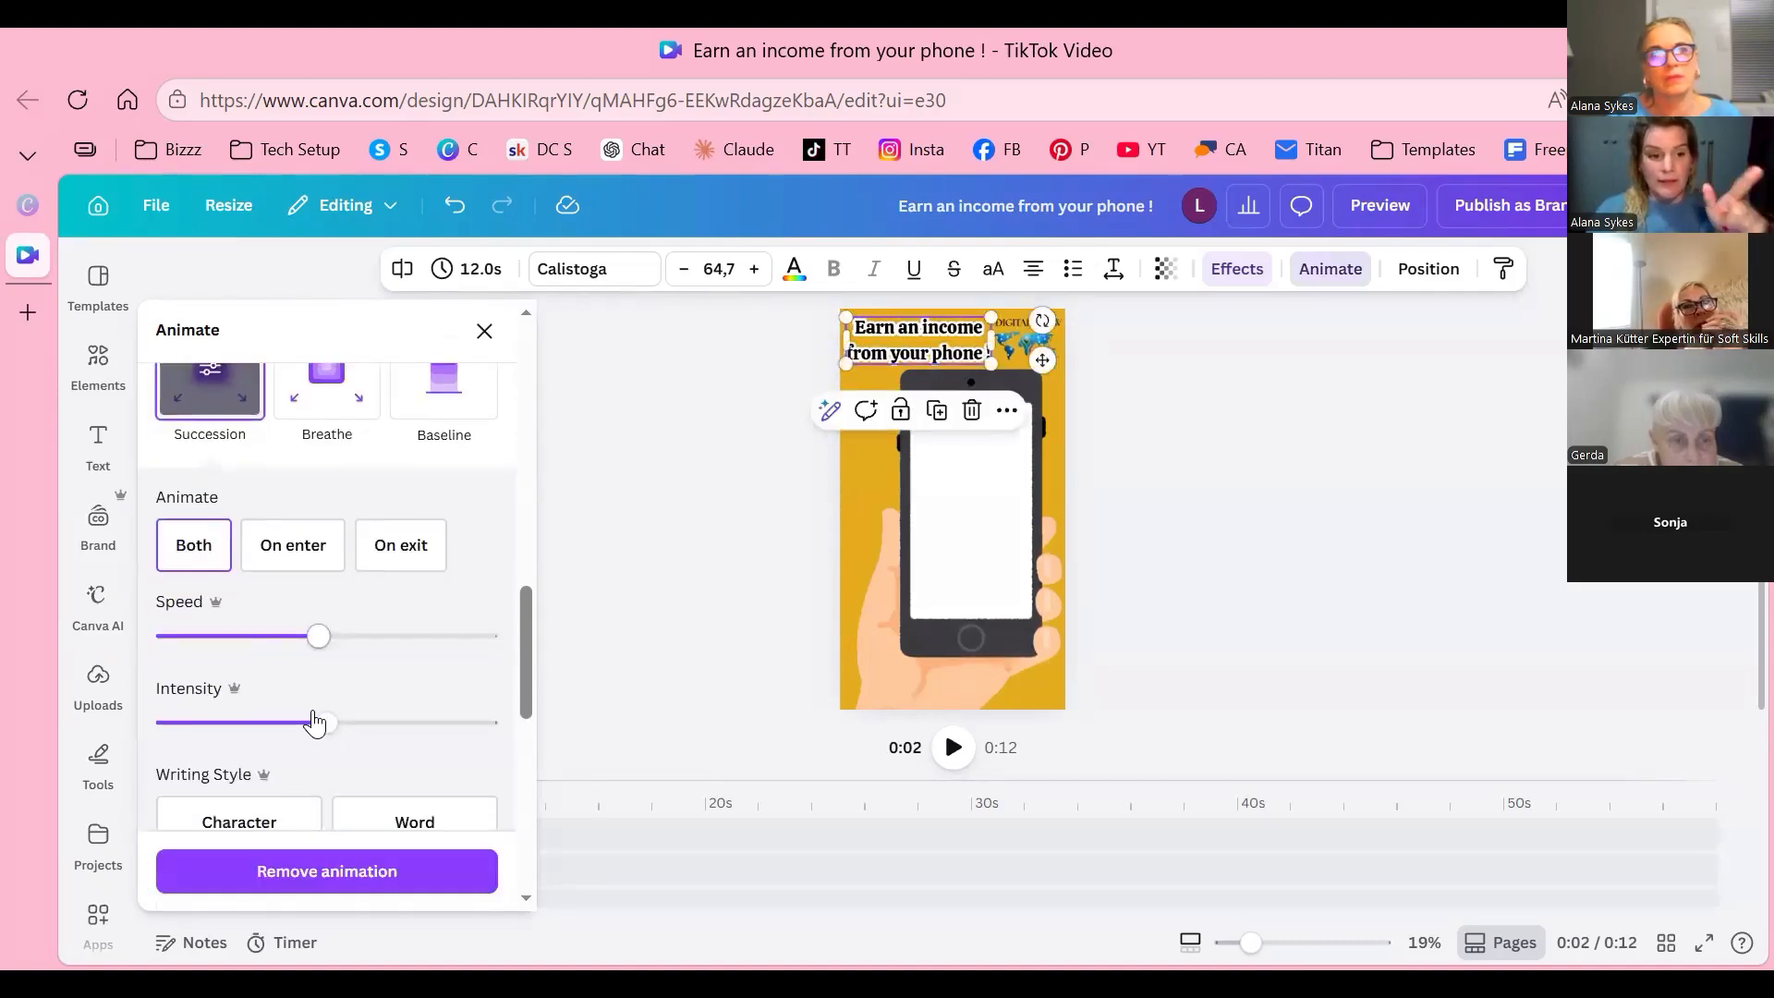
{"action": "mouse_move", "coordinate": [319, 636]}
{"action": "left_mouse_down"}
{"action": "mouse_move", "coordinate": [419, 635]}
{"action": "mouse_move", "coordinate": [354, 635]}
{"action": "left_mouse_up"}
{"action": "mouse_move", "coordinate": [326, 723]}
{"action": "left_mouse_down"}
{"action": "mouse_move", "coordinate": [435, 723]}
{"action": "mouse_move", "coordinate": [314, 722]}
{"action": "left_mouse_up"}
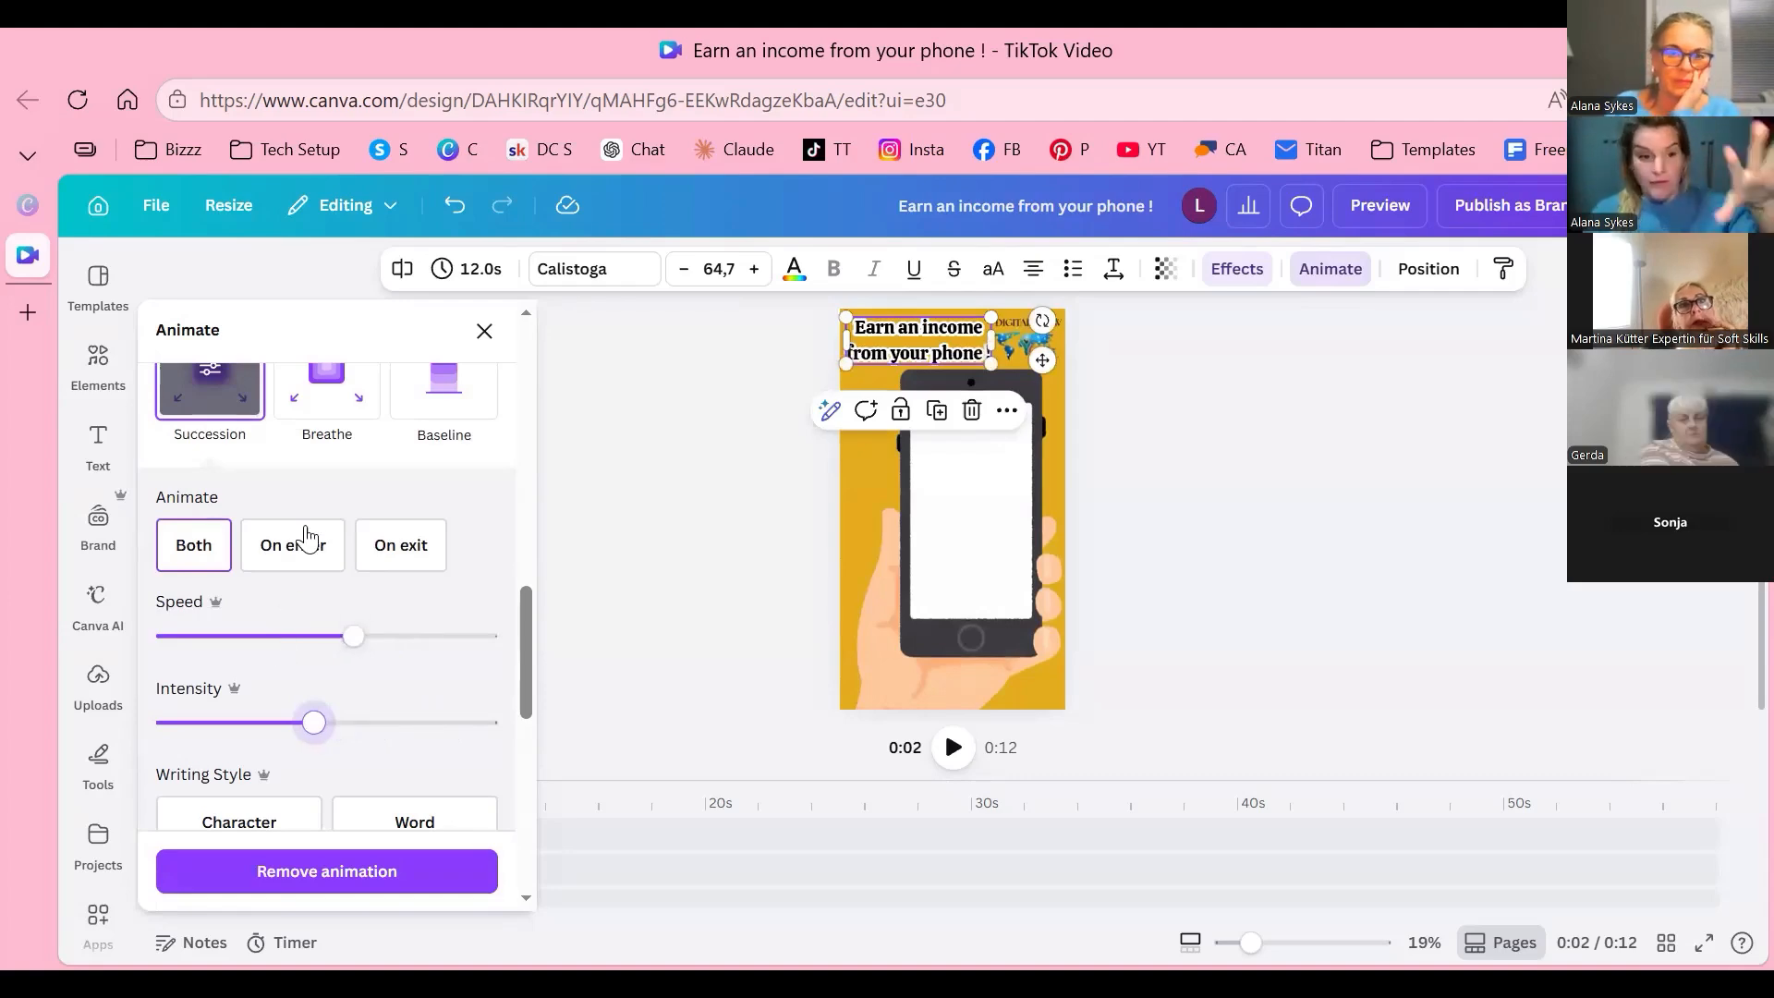
{"action": "scroll", "coordinate": [307, 540], "scroll_direction": "up", "scroll_amount": 2}
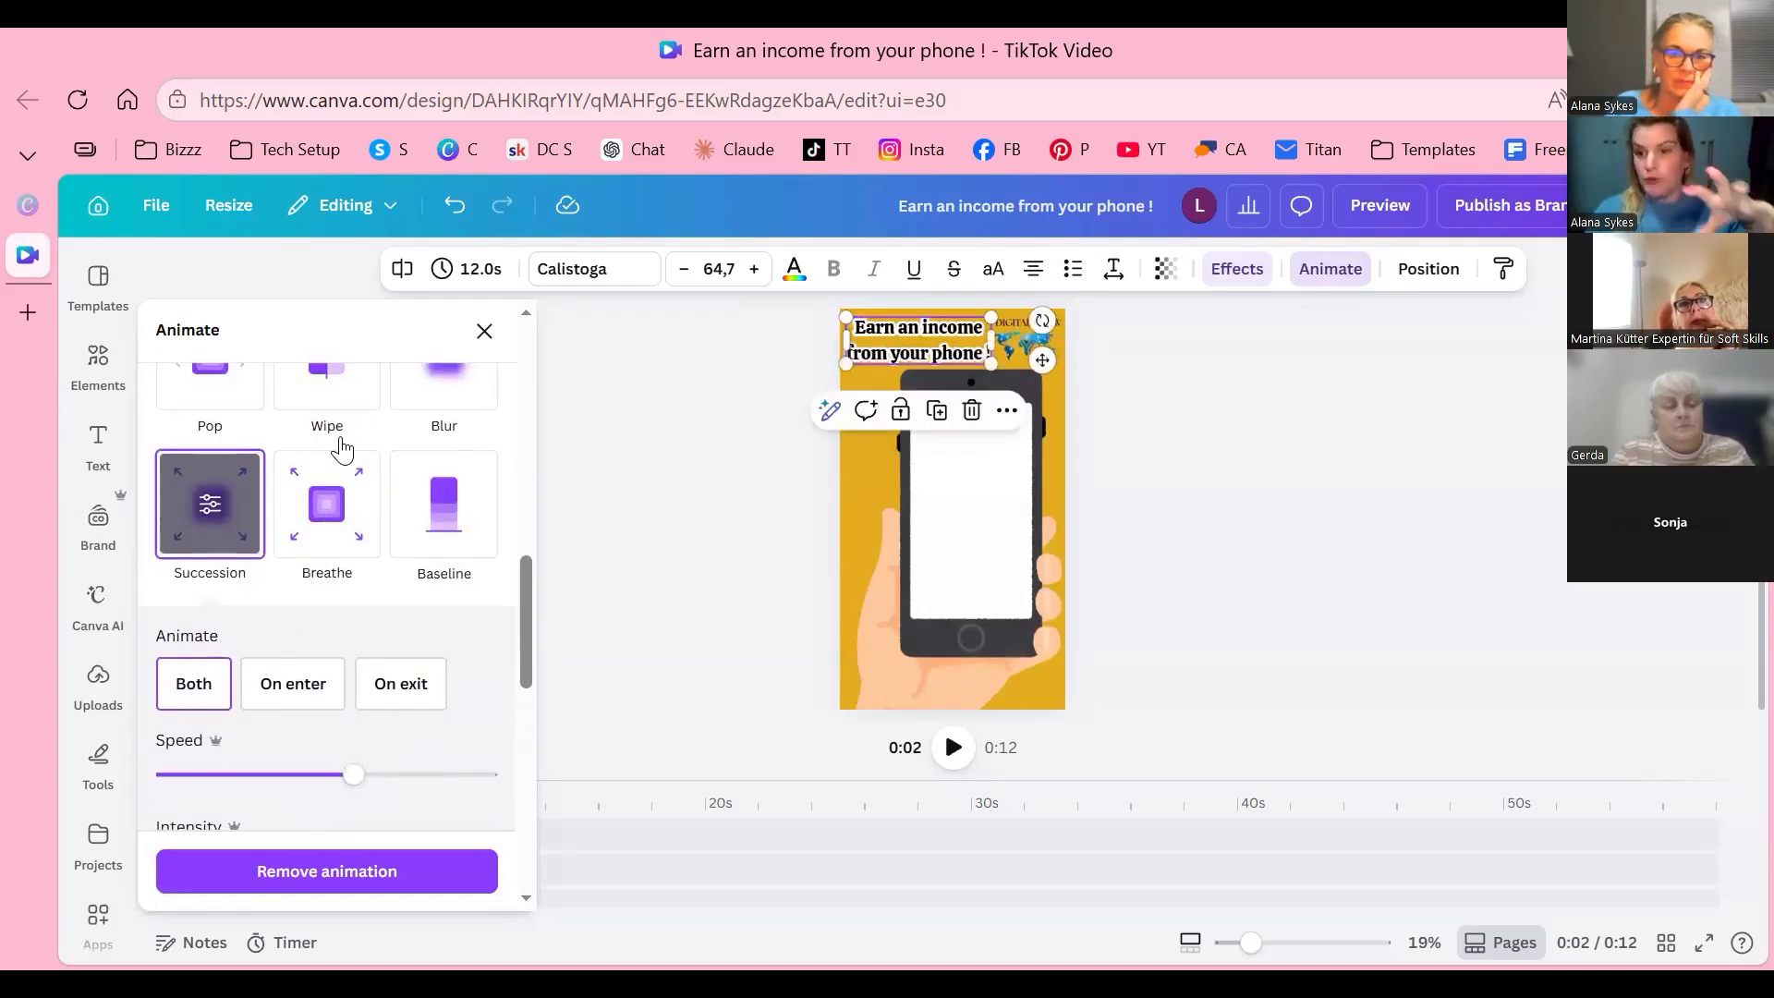
Step: Apply the Block text animation to the heading, set to animate on both enter and exit
{"action": "scroll", "coordinate": [342, 450], "scroll_direction": "up", "scroll_amount": 8}
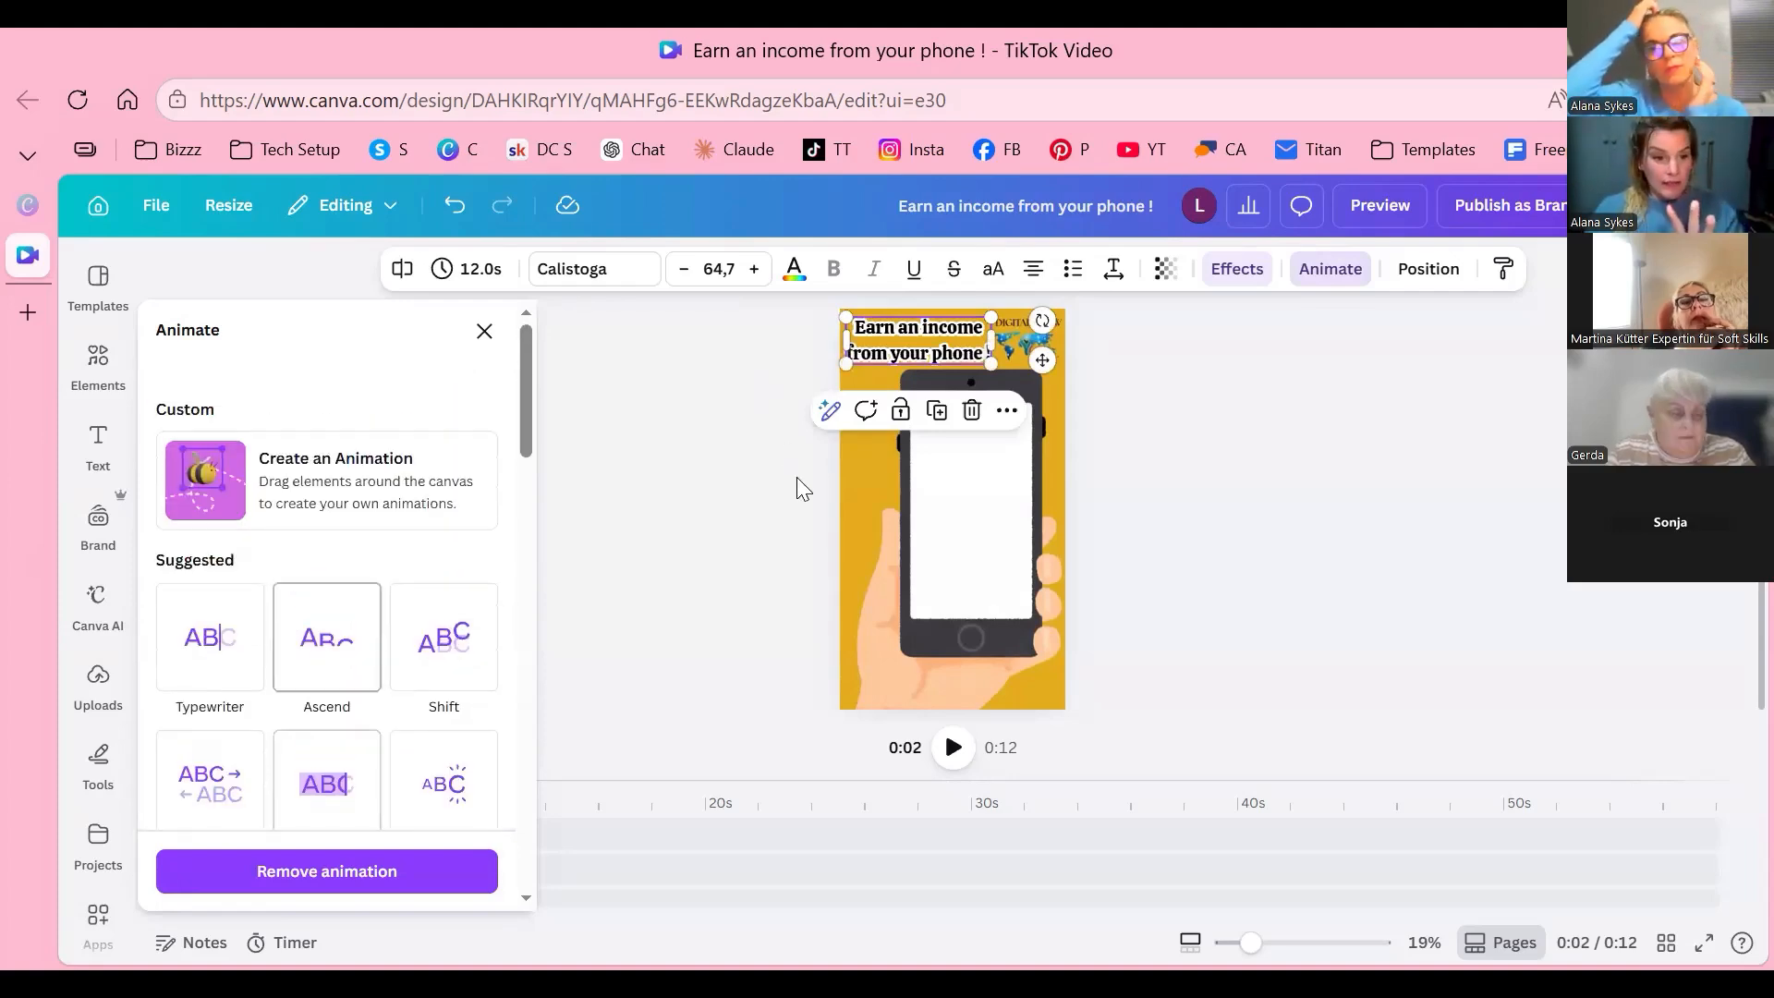
{"action": "scroll", "coordinate": [333, 572], "scroll_direction": "down", "scroll_amount": 3}
{"action": "left_click", "coordinate": [326, 508]}
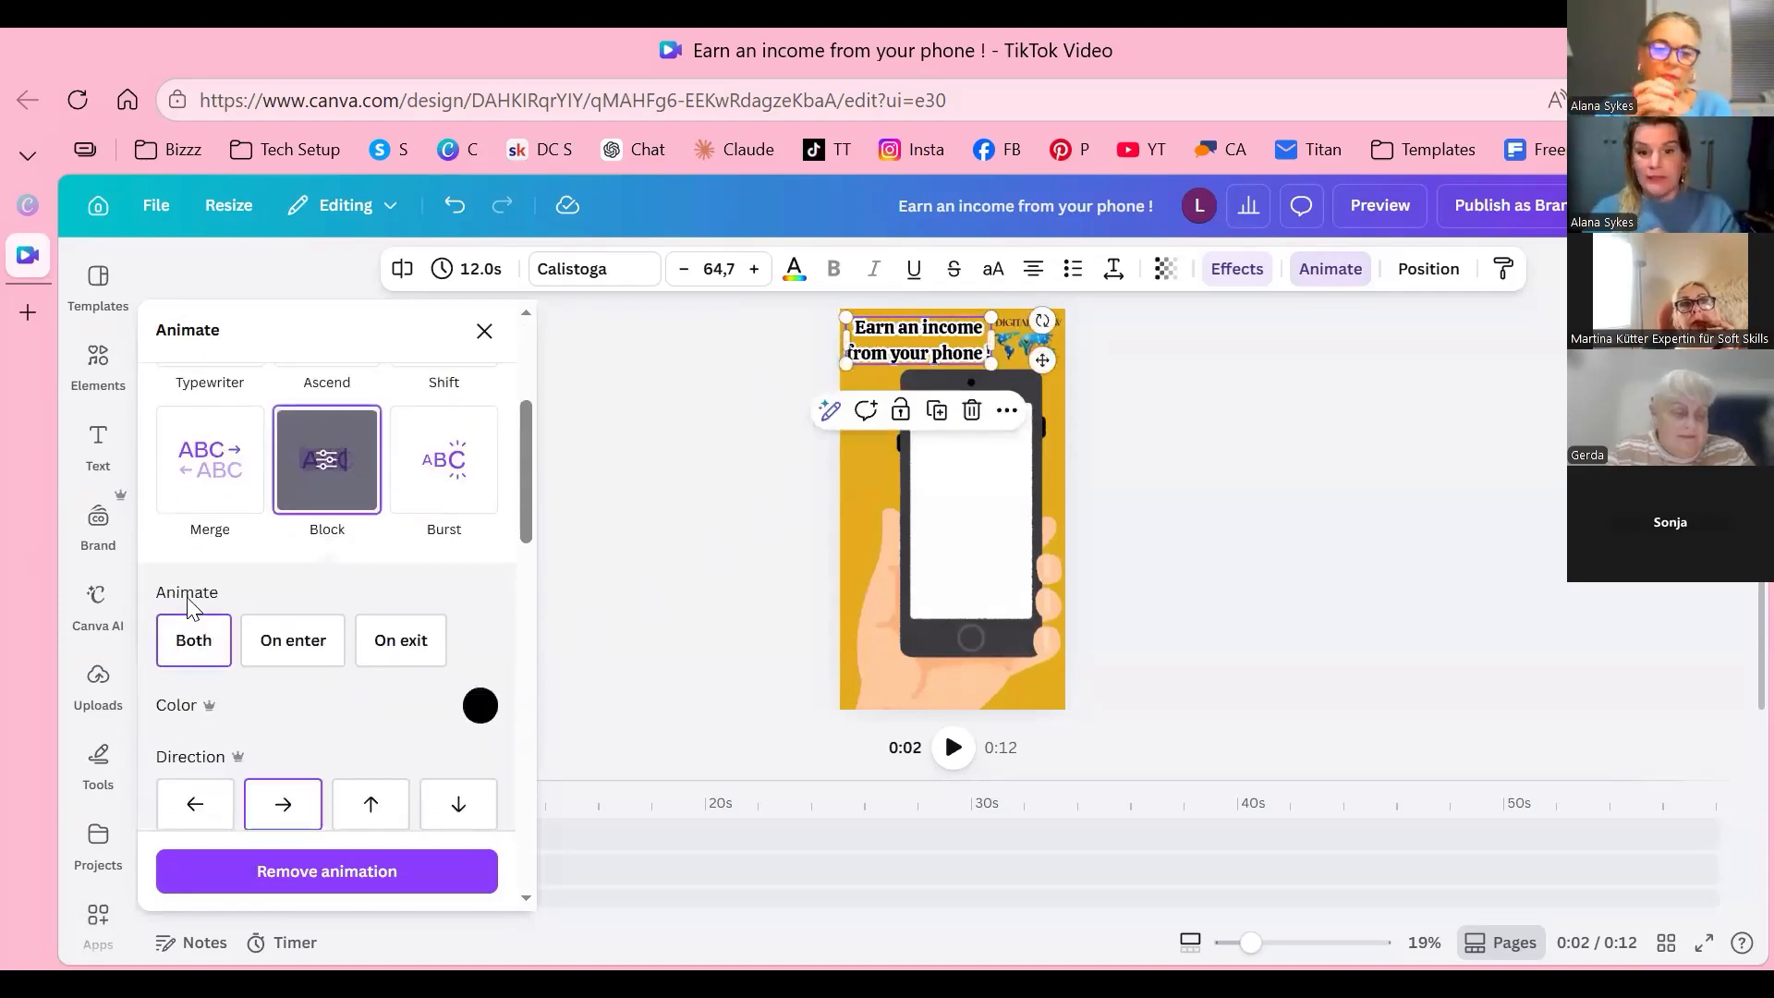
{"action": "left_click", "coordinate": [200, 658]}
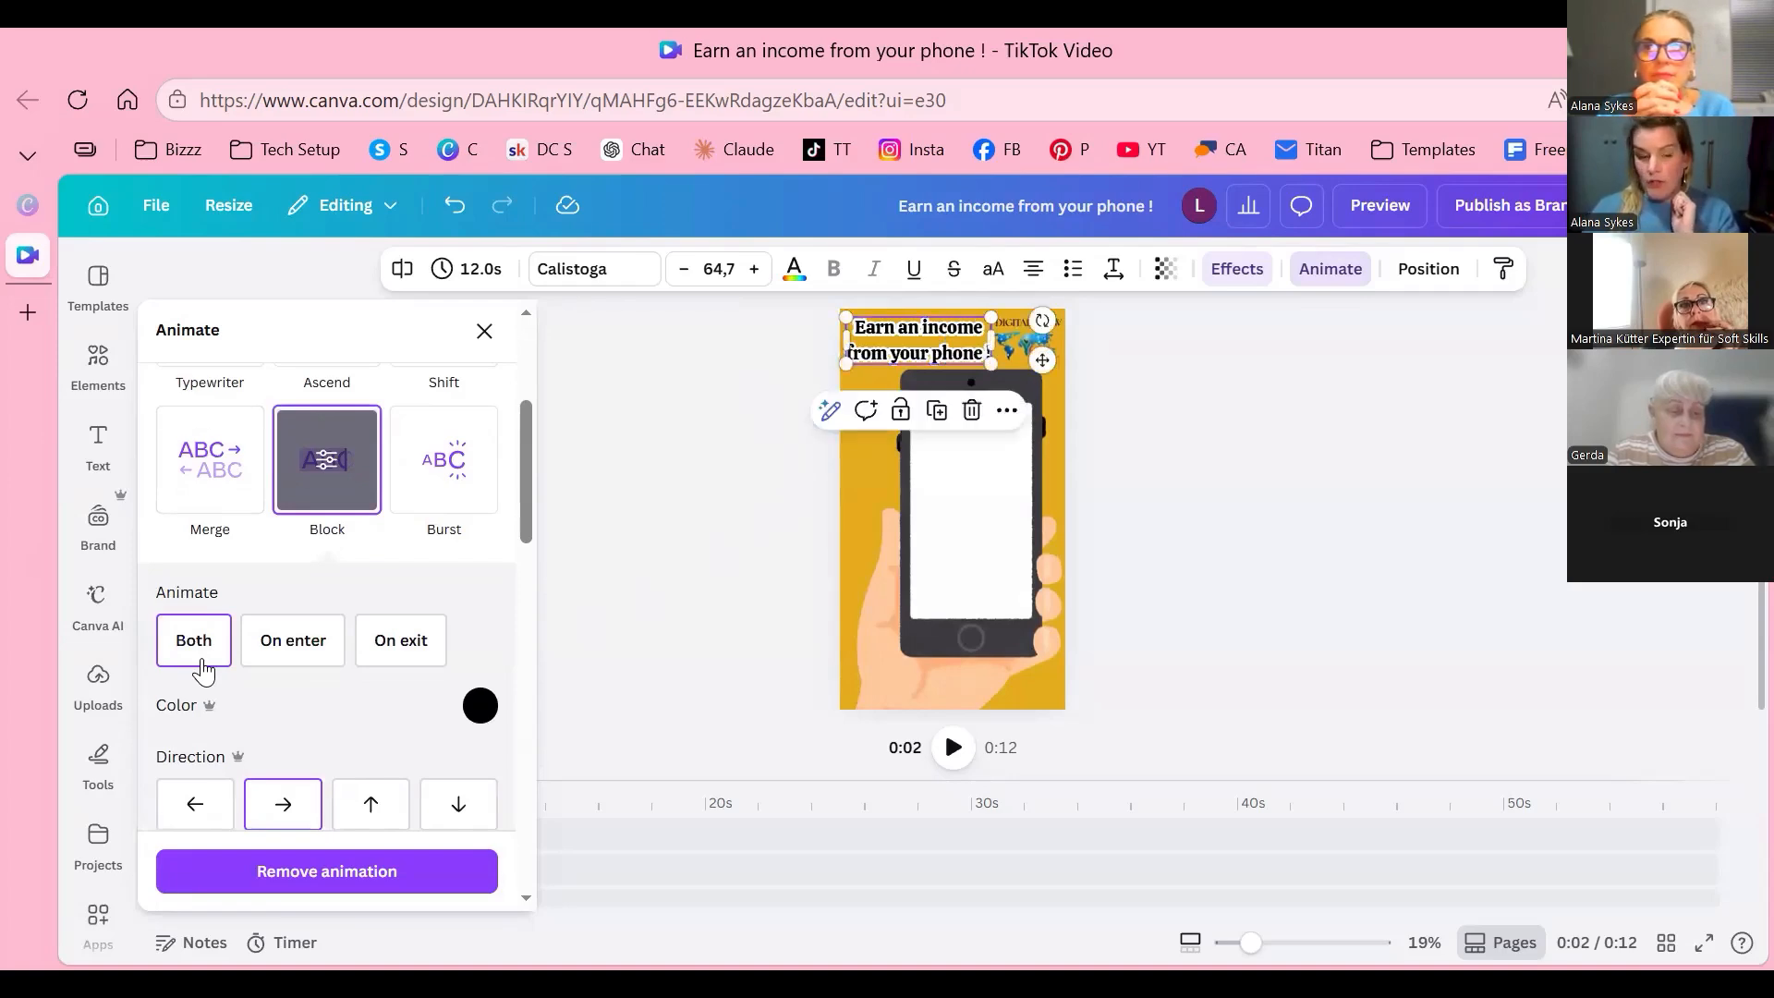
{"action": "left_click", "coordinate": [202, 659]}
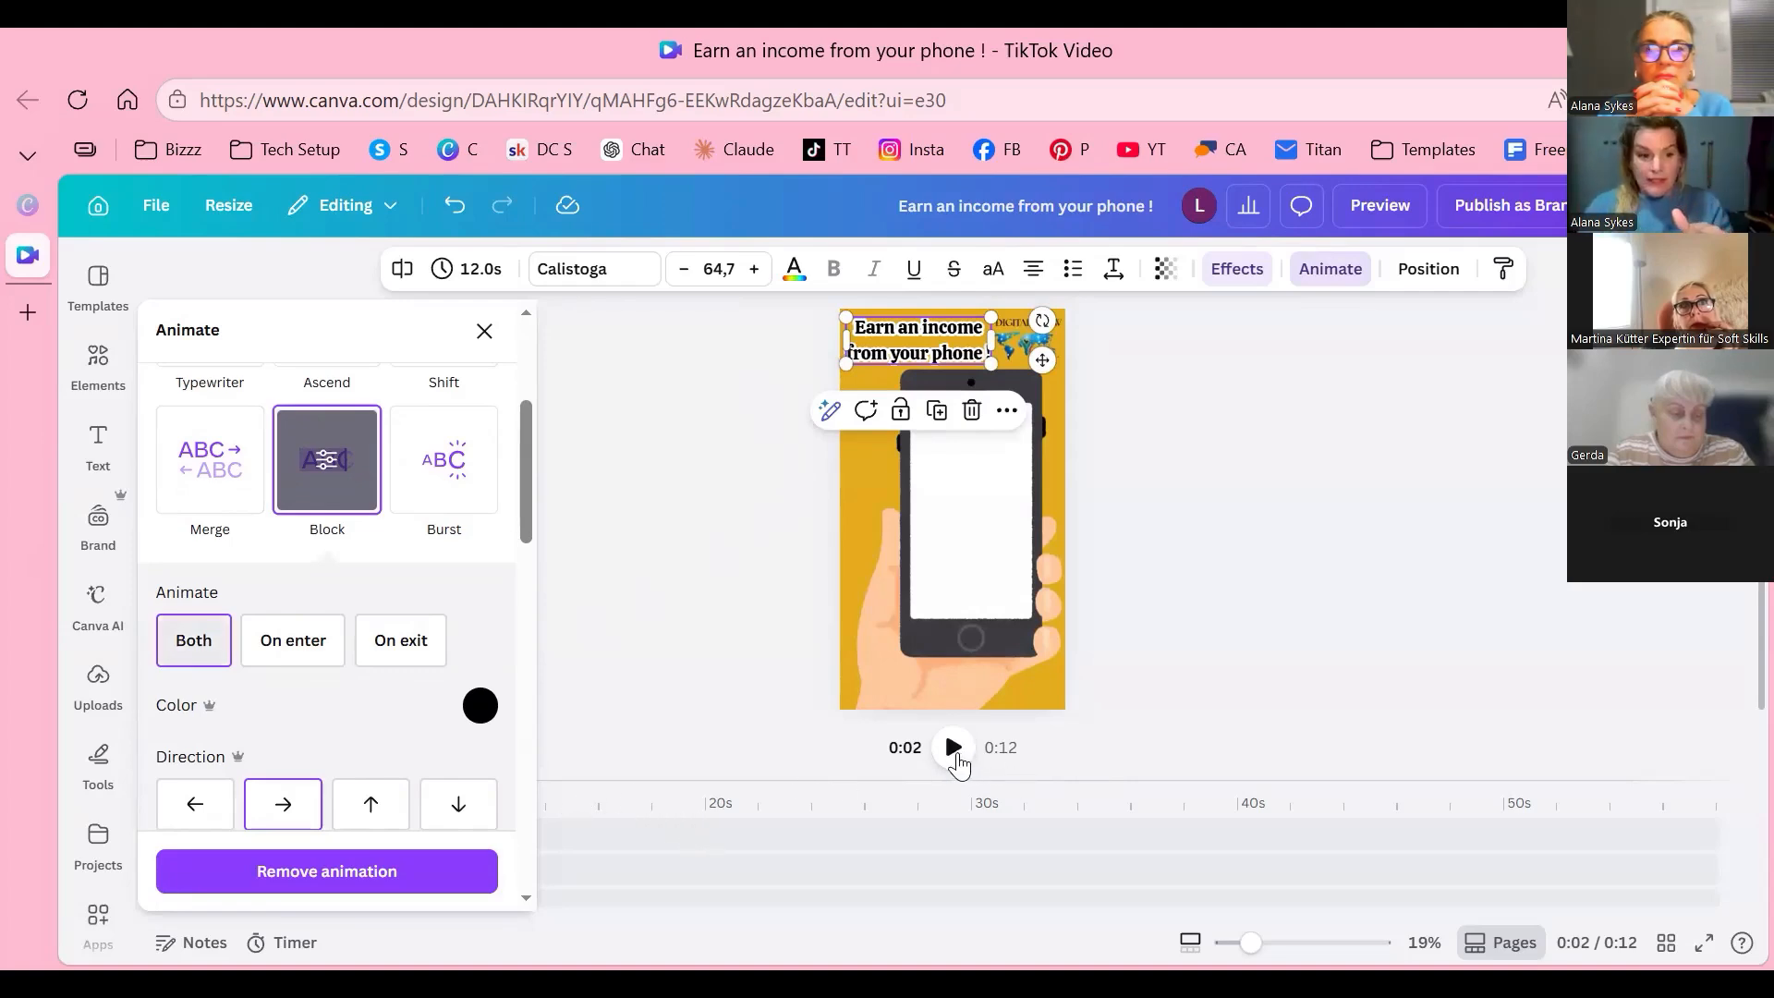
Step: Play the video from the start through to the end to check the heading's Block animation
{"action": "left_click", "coordinate": [953, 750]}
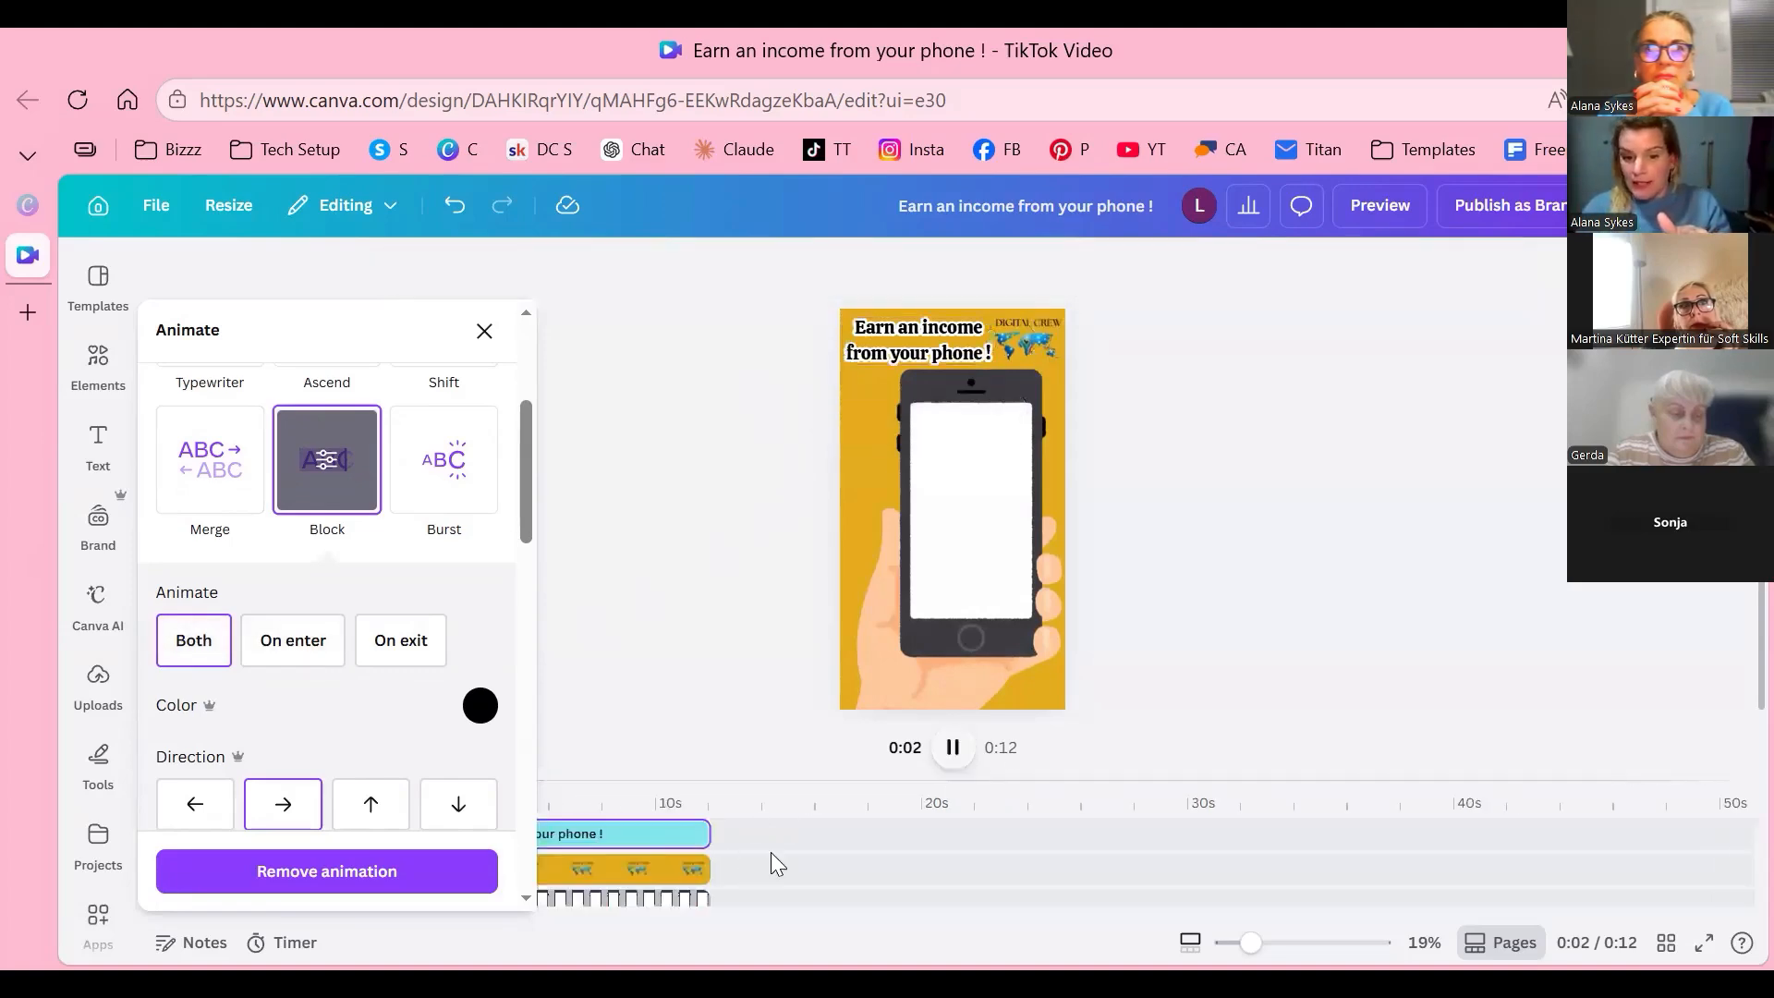
{"action": "left_click", "coordinate": [861, 836]}
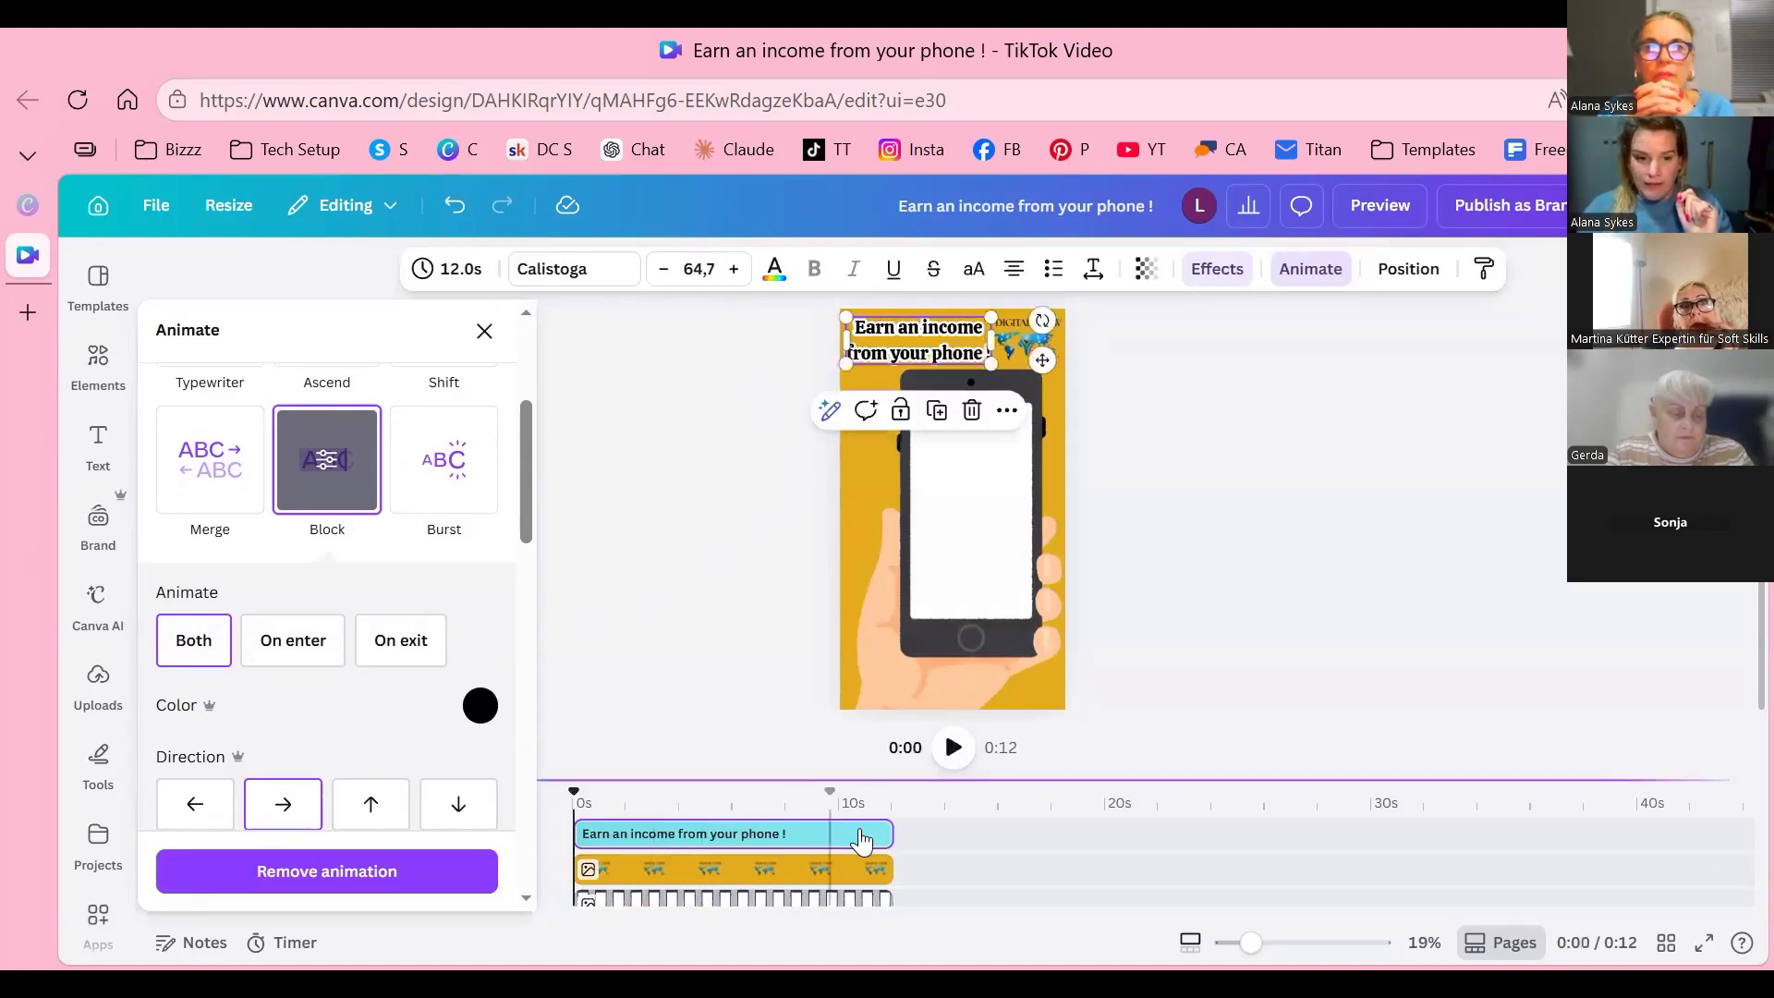
{"action": "key", "text": "space"}
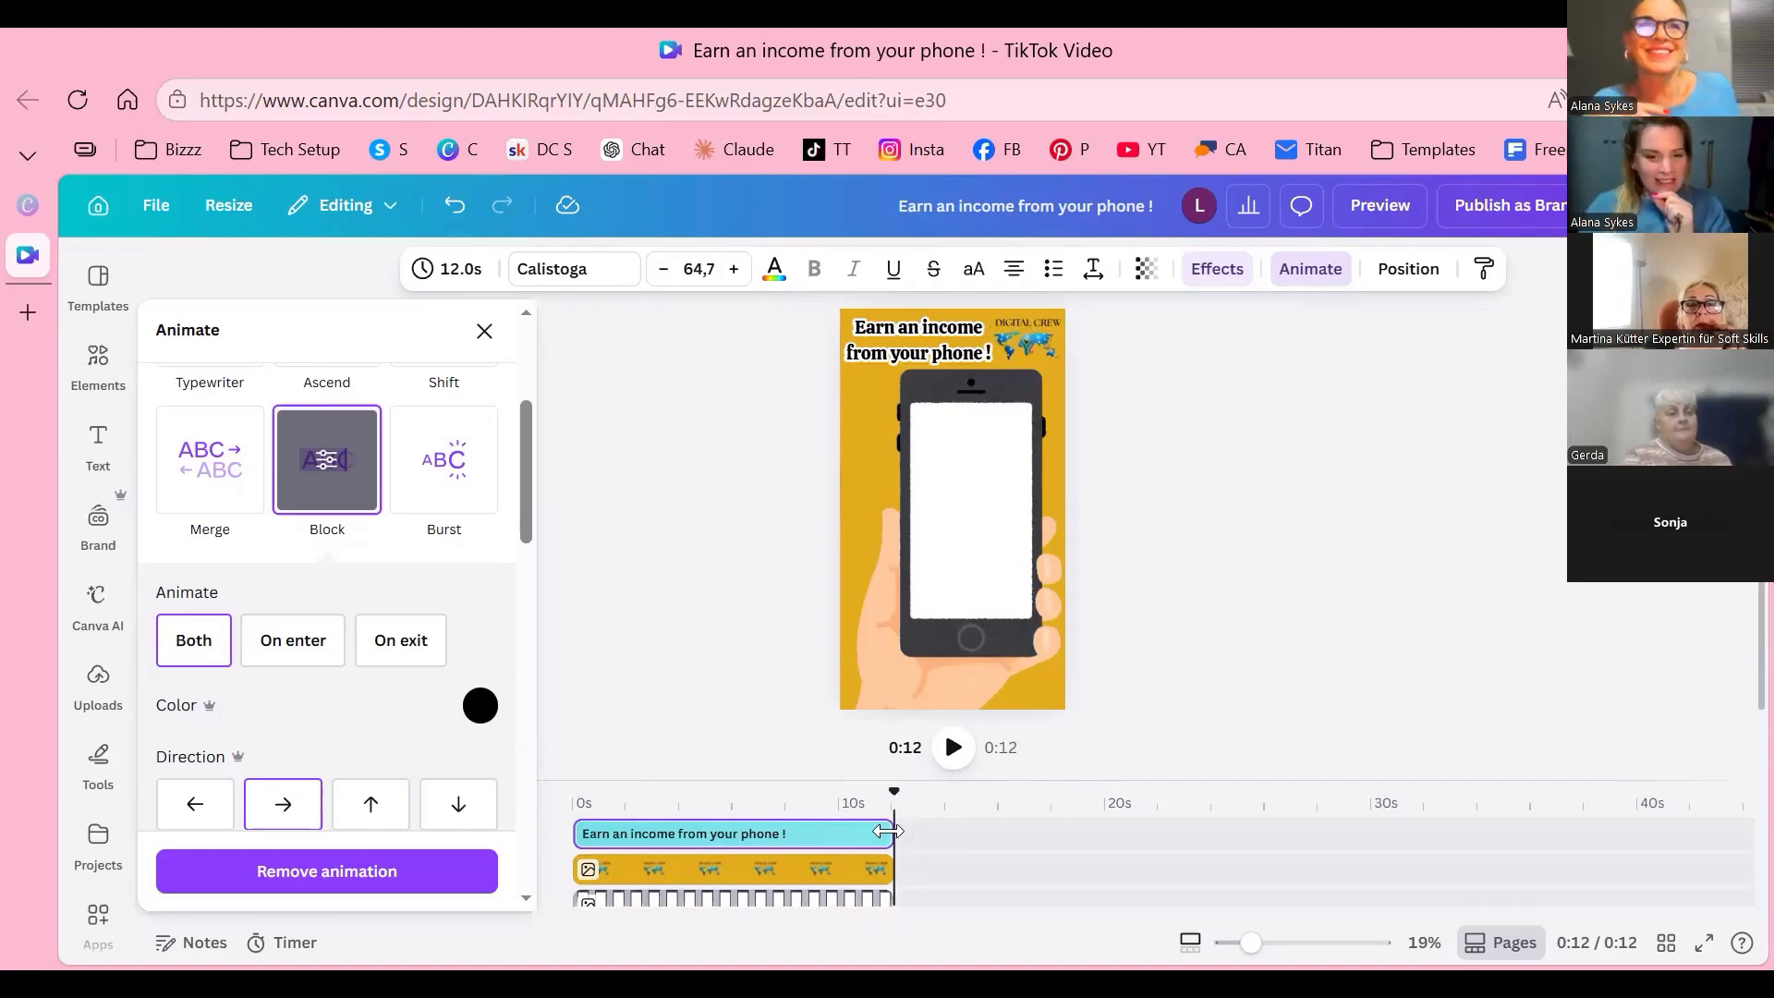
Step: Shorten the heading's timeline clip to 11.7 seconds so that it ends before the other clips
{"action": "scroll", "coordinate": [458, 804], "scroll_direction": "down", "scroll_amount": 2}
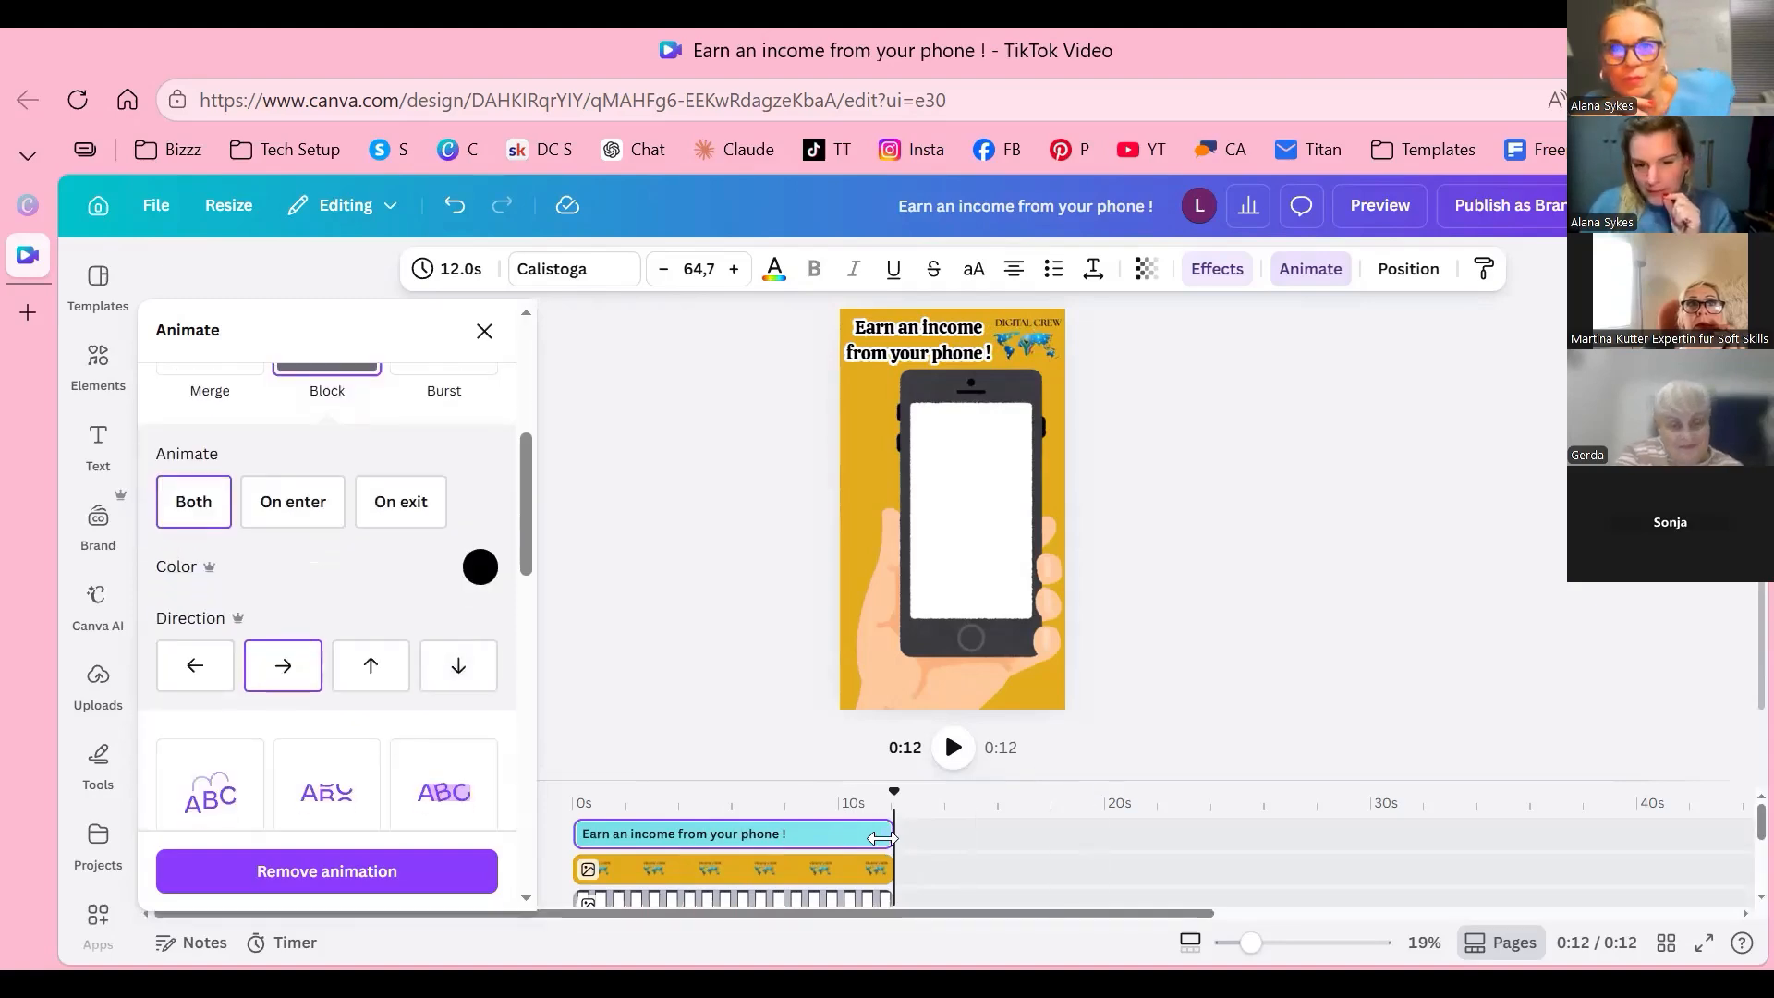
{"action": "left_click", "coordinate": [882, 837]}
{"action": "left_click", "coordinate": [880, 839]}
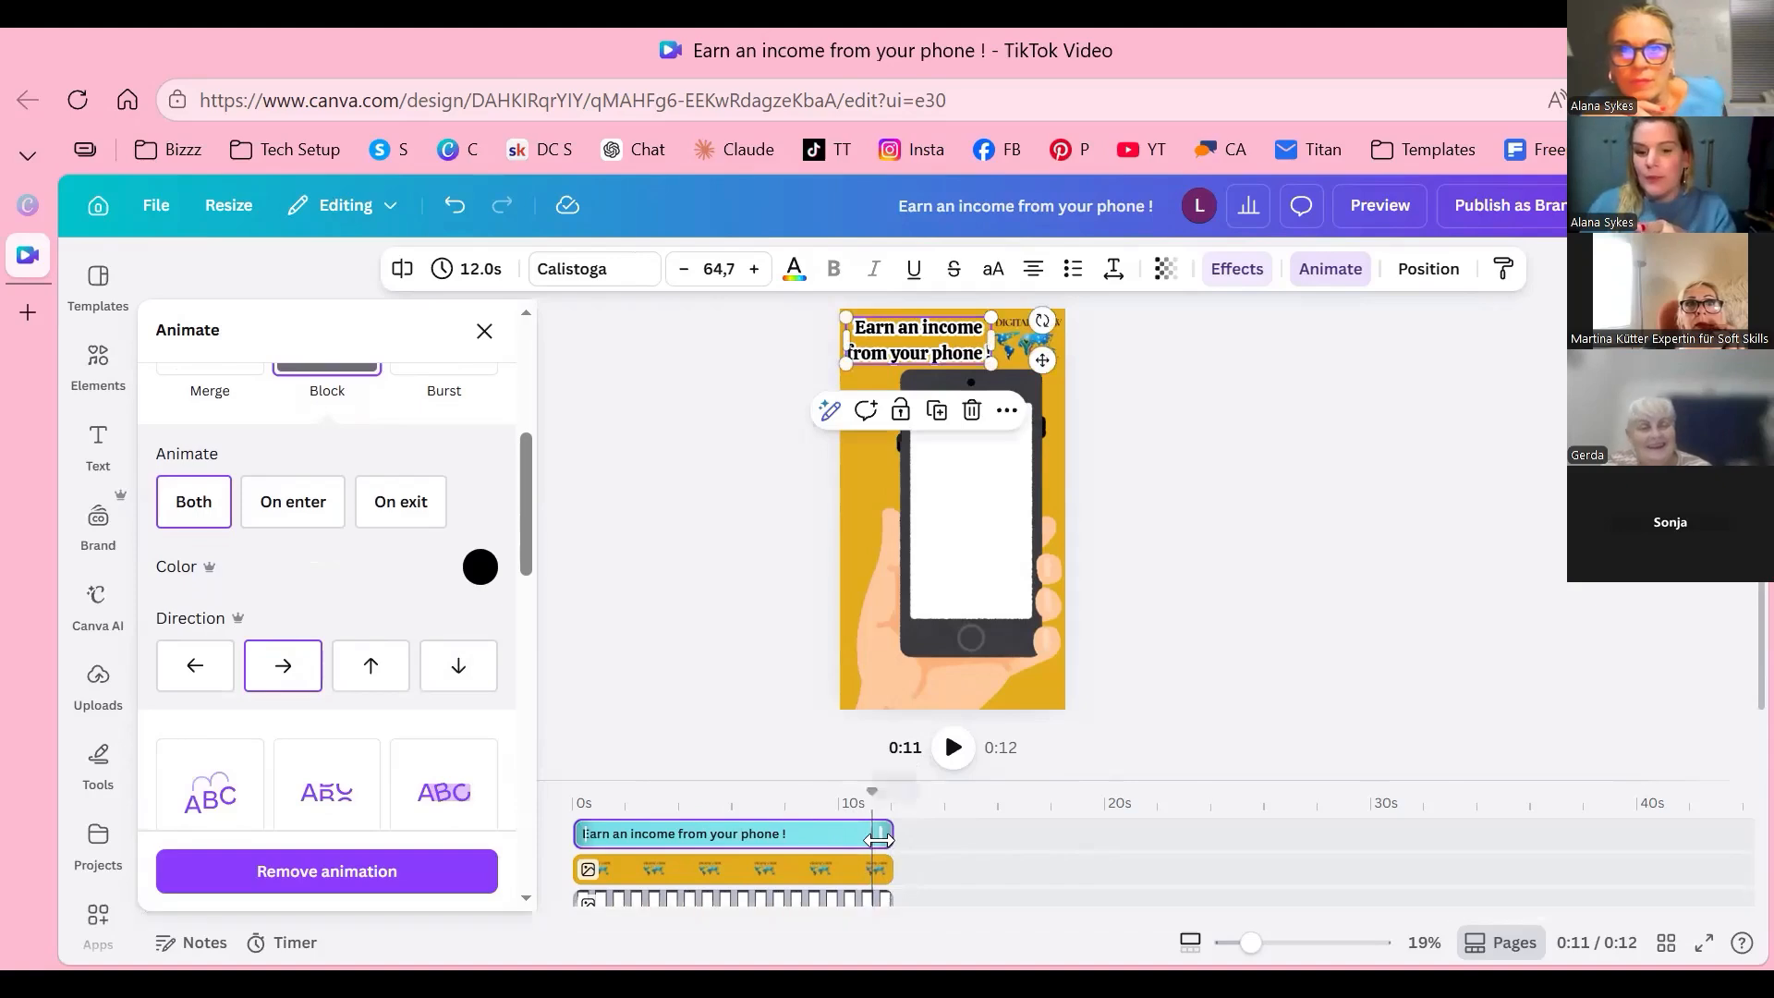
{"action": "left_click_drag", "start_coordinate": [895, 776], "coordinate": [824, 777]}
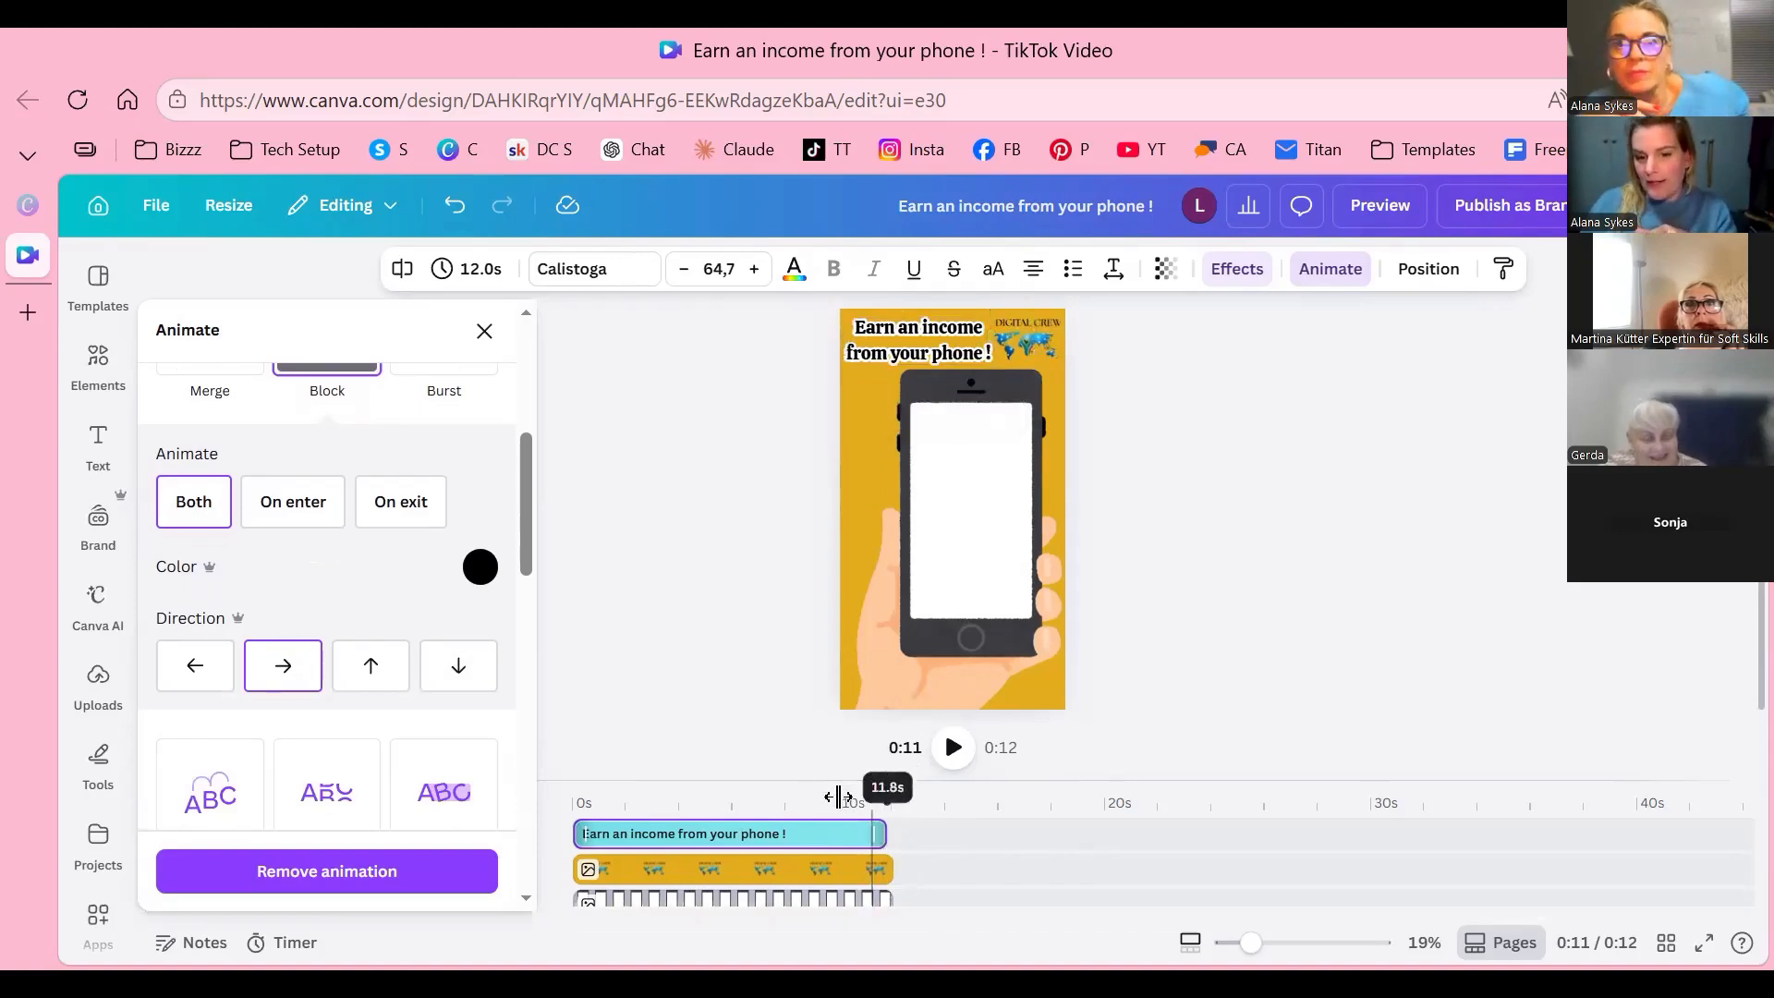
{"action": "left_click_drag", "start_coordinate": [837, 797], "coordinate": [834, 796]}
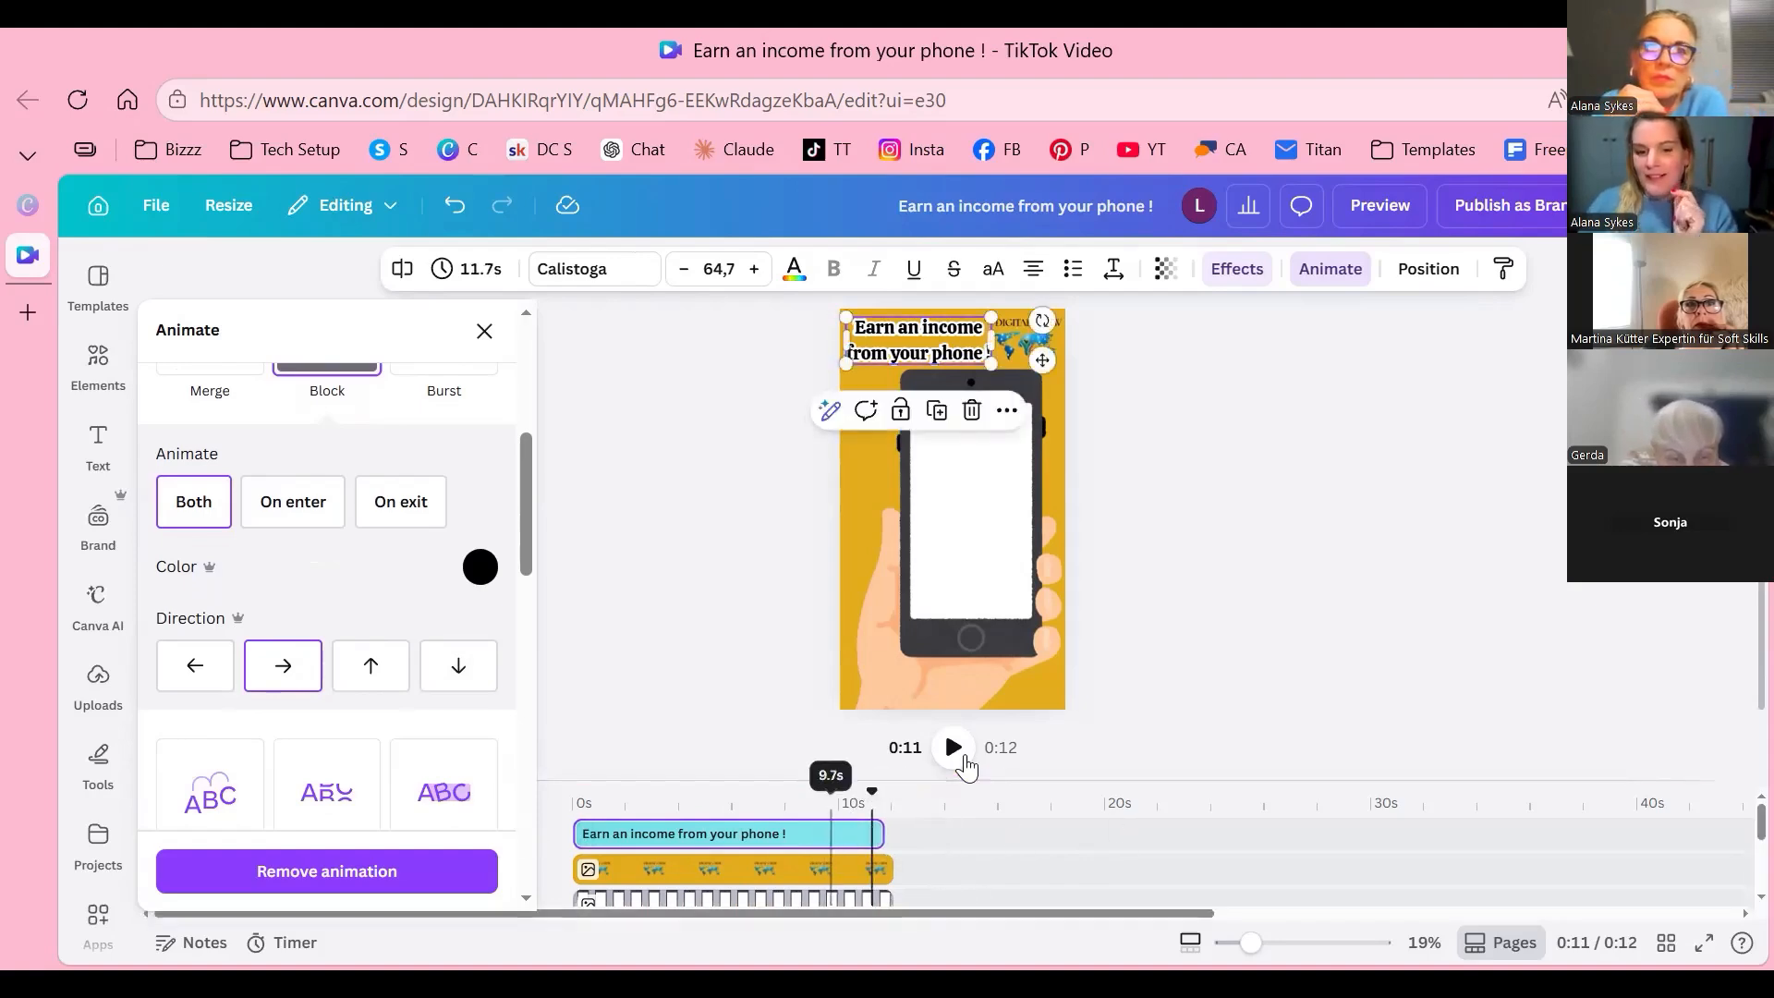
Step: Play the video's ending from about the nine-second mark, and extend the heading clip back to 12 seconds
{"action": "left_click", "coordinate": [838, 803]}
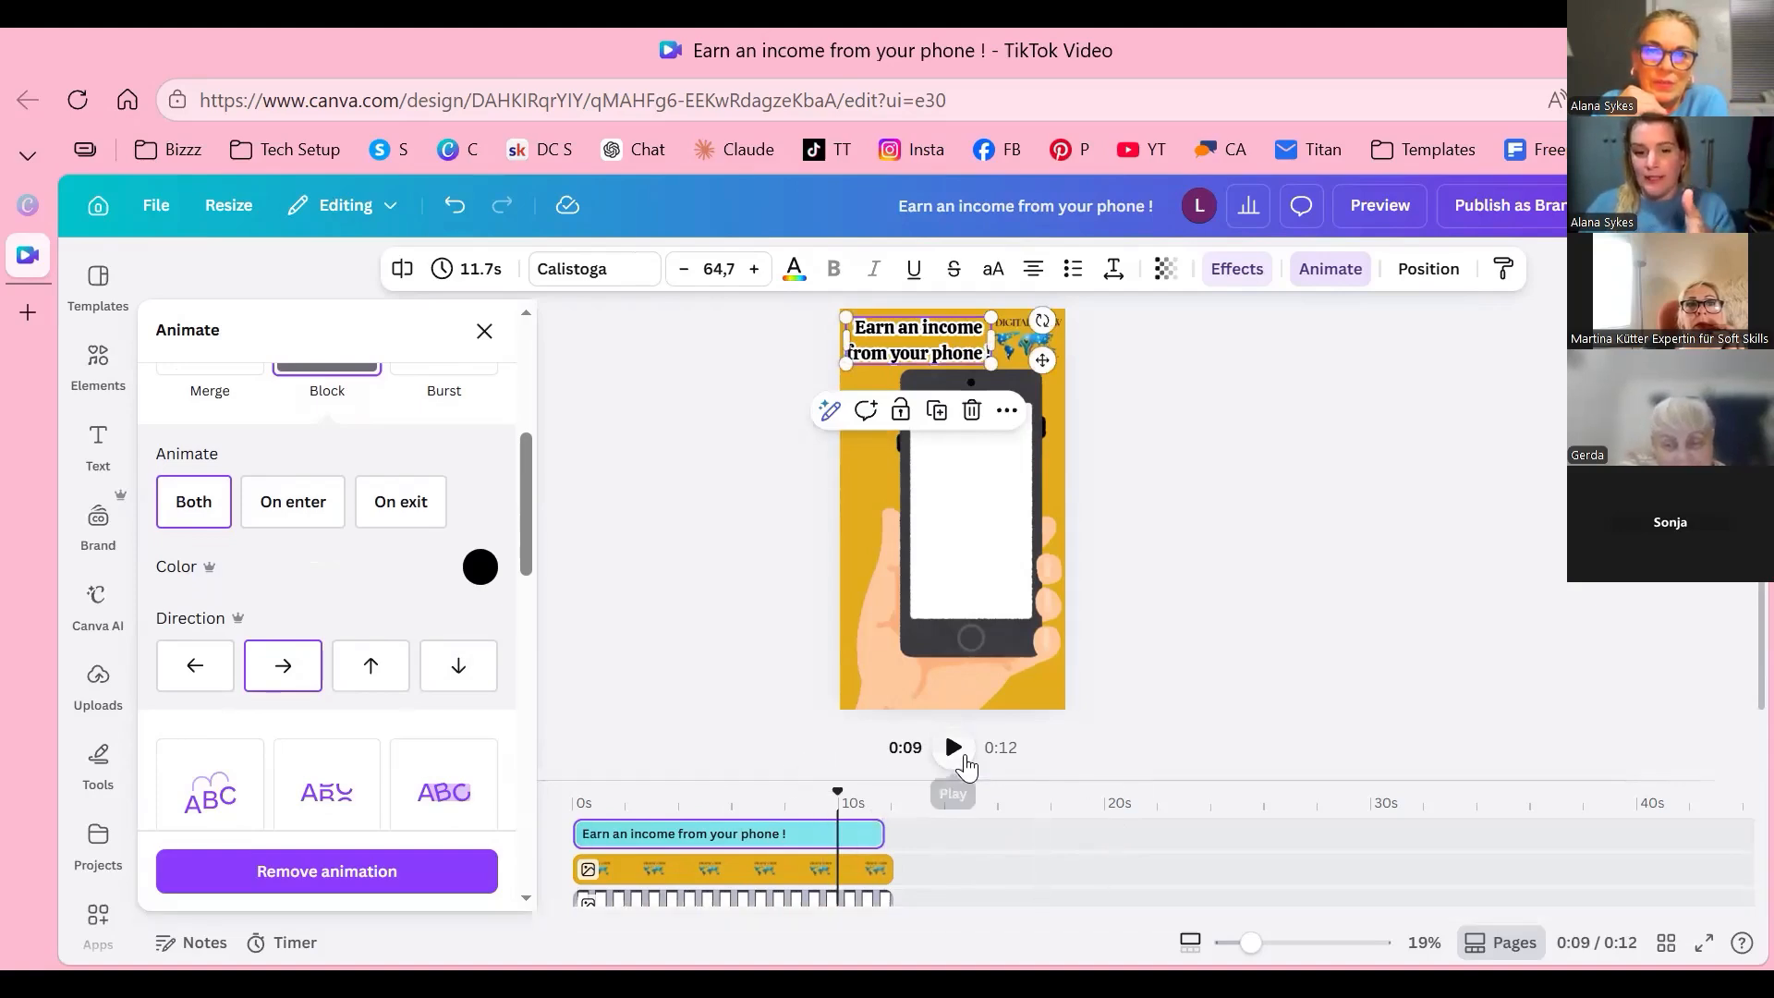
{"action": "left_click", "coordinate": [963, 758]}
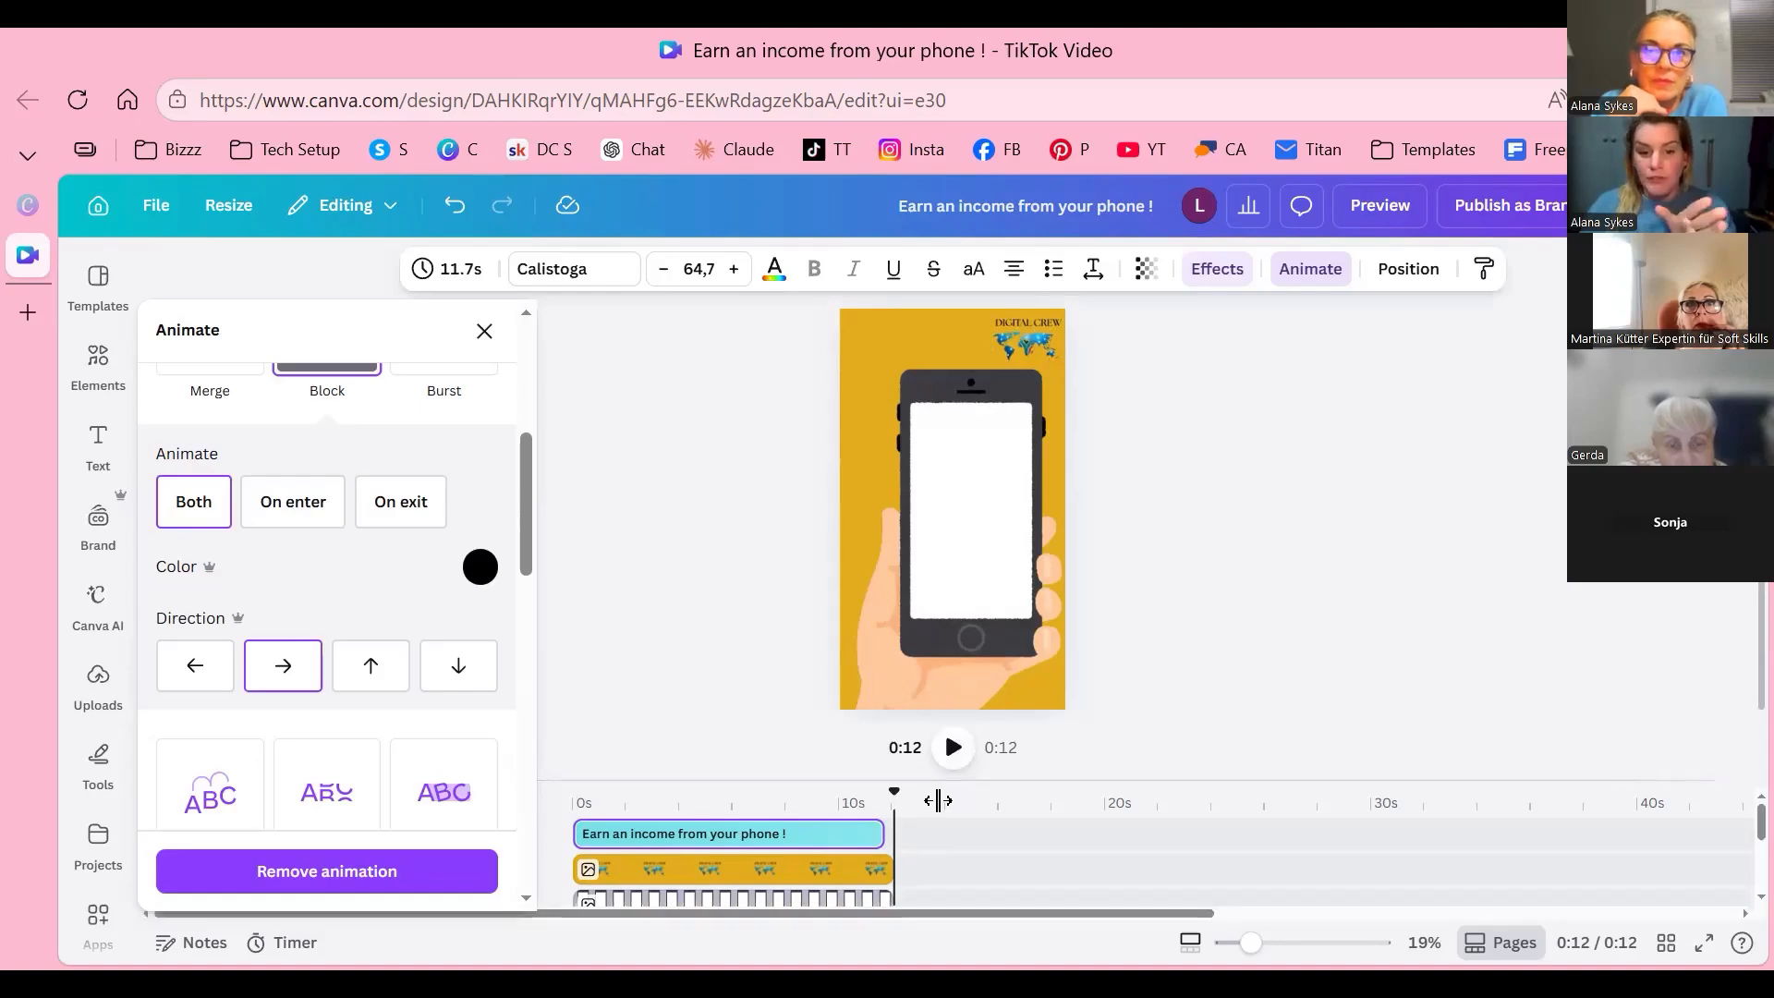
{"action": "left_click_drag", "start_coordinate": [937, 801], "coordinate": [893, 833]}
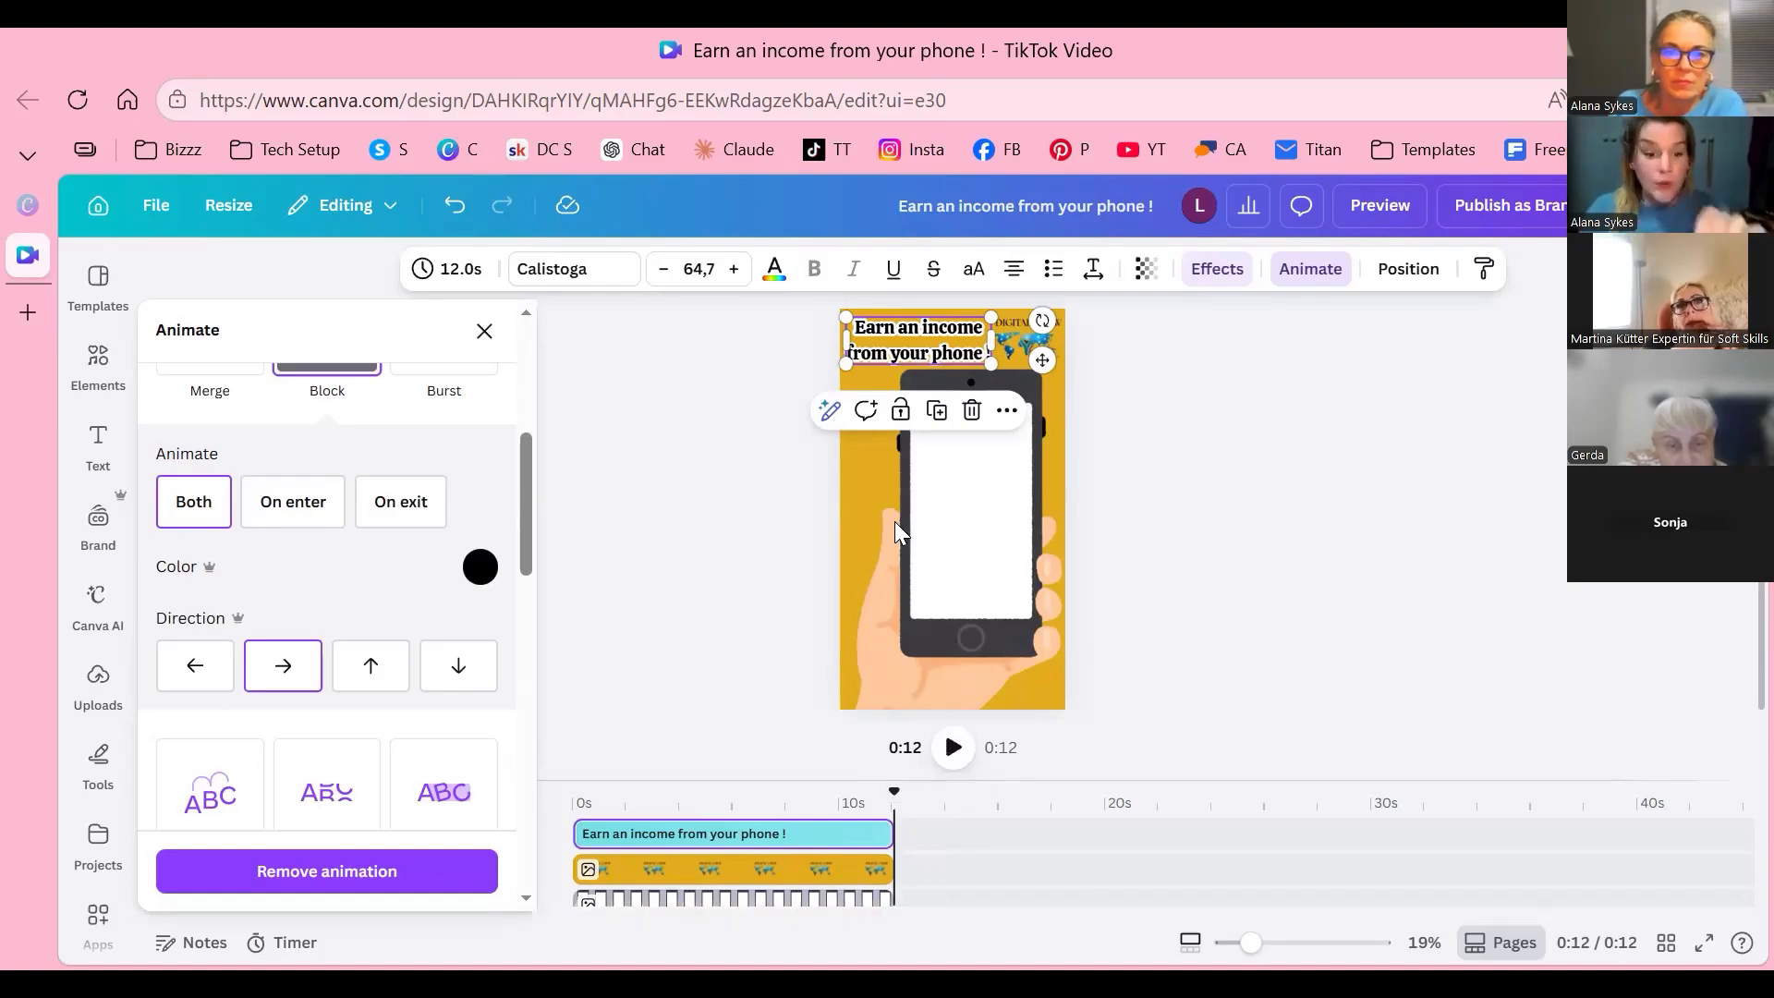
Step: Add a text box at the start of the video reading "$10" with "R170" on the line below
{"action": "key", "text": "Escape"}
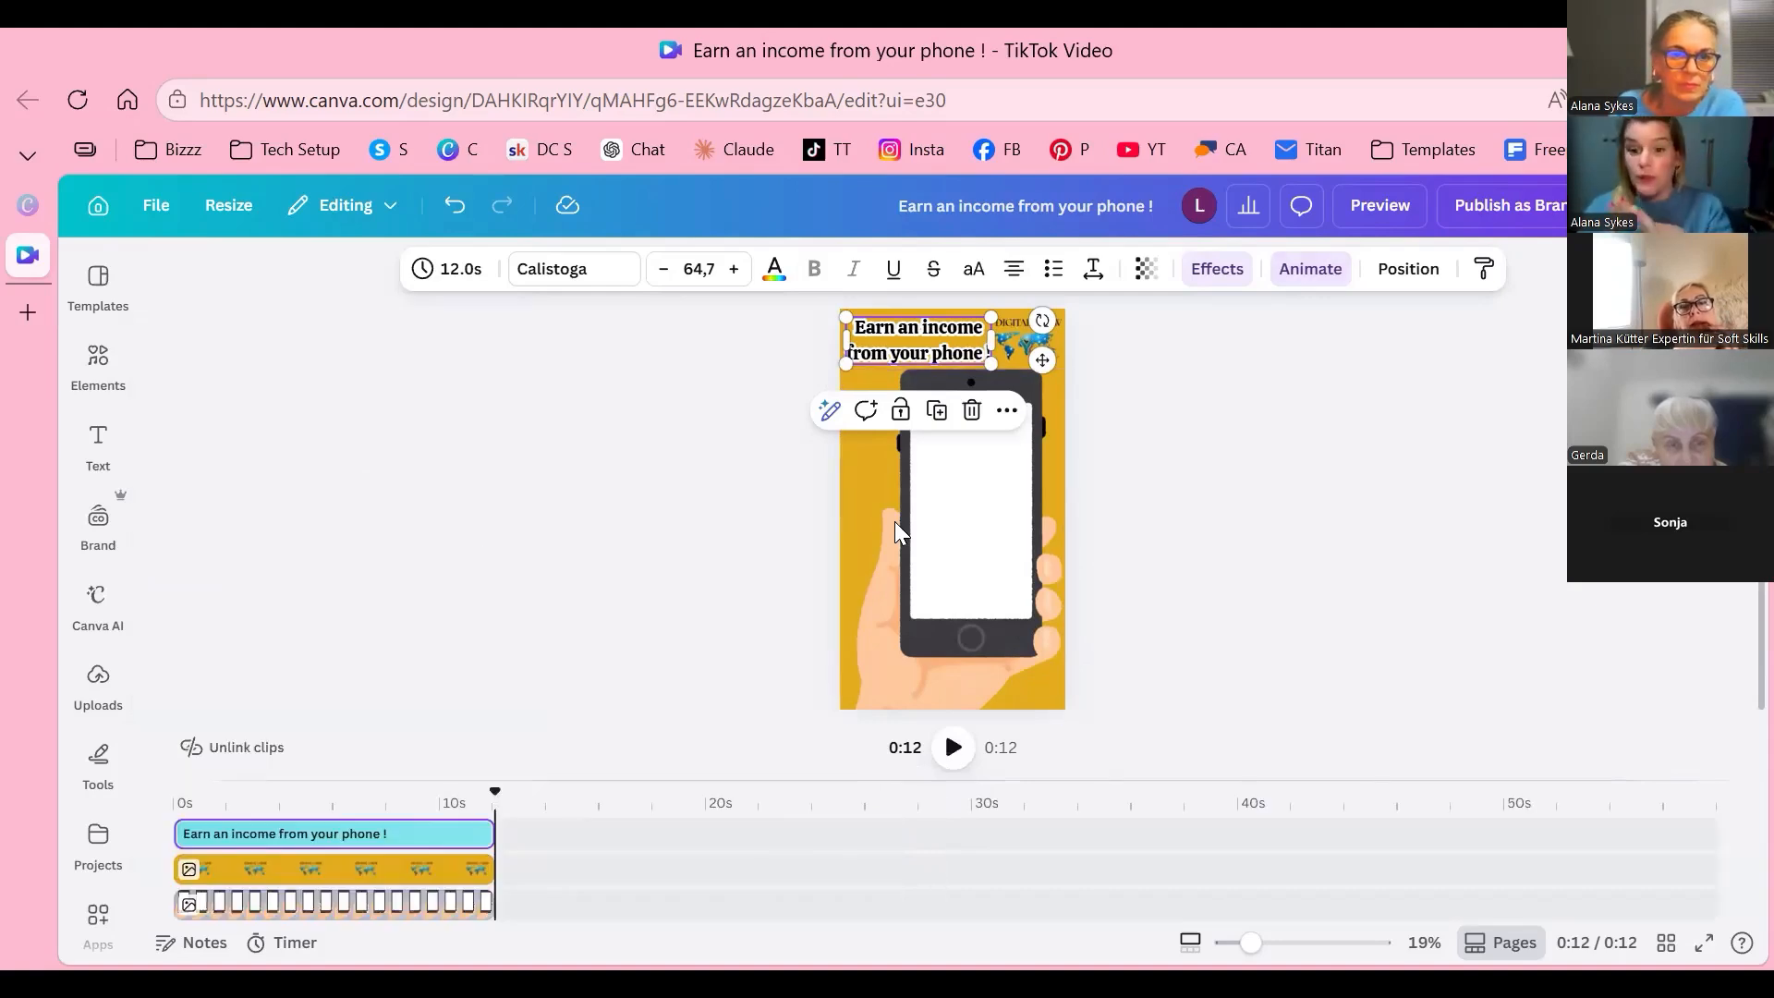
{"action": "key", "text": "Escape"}
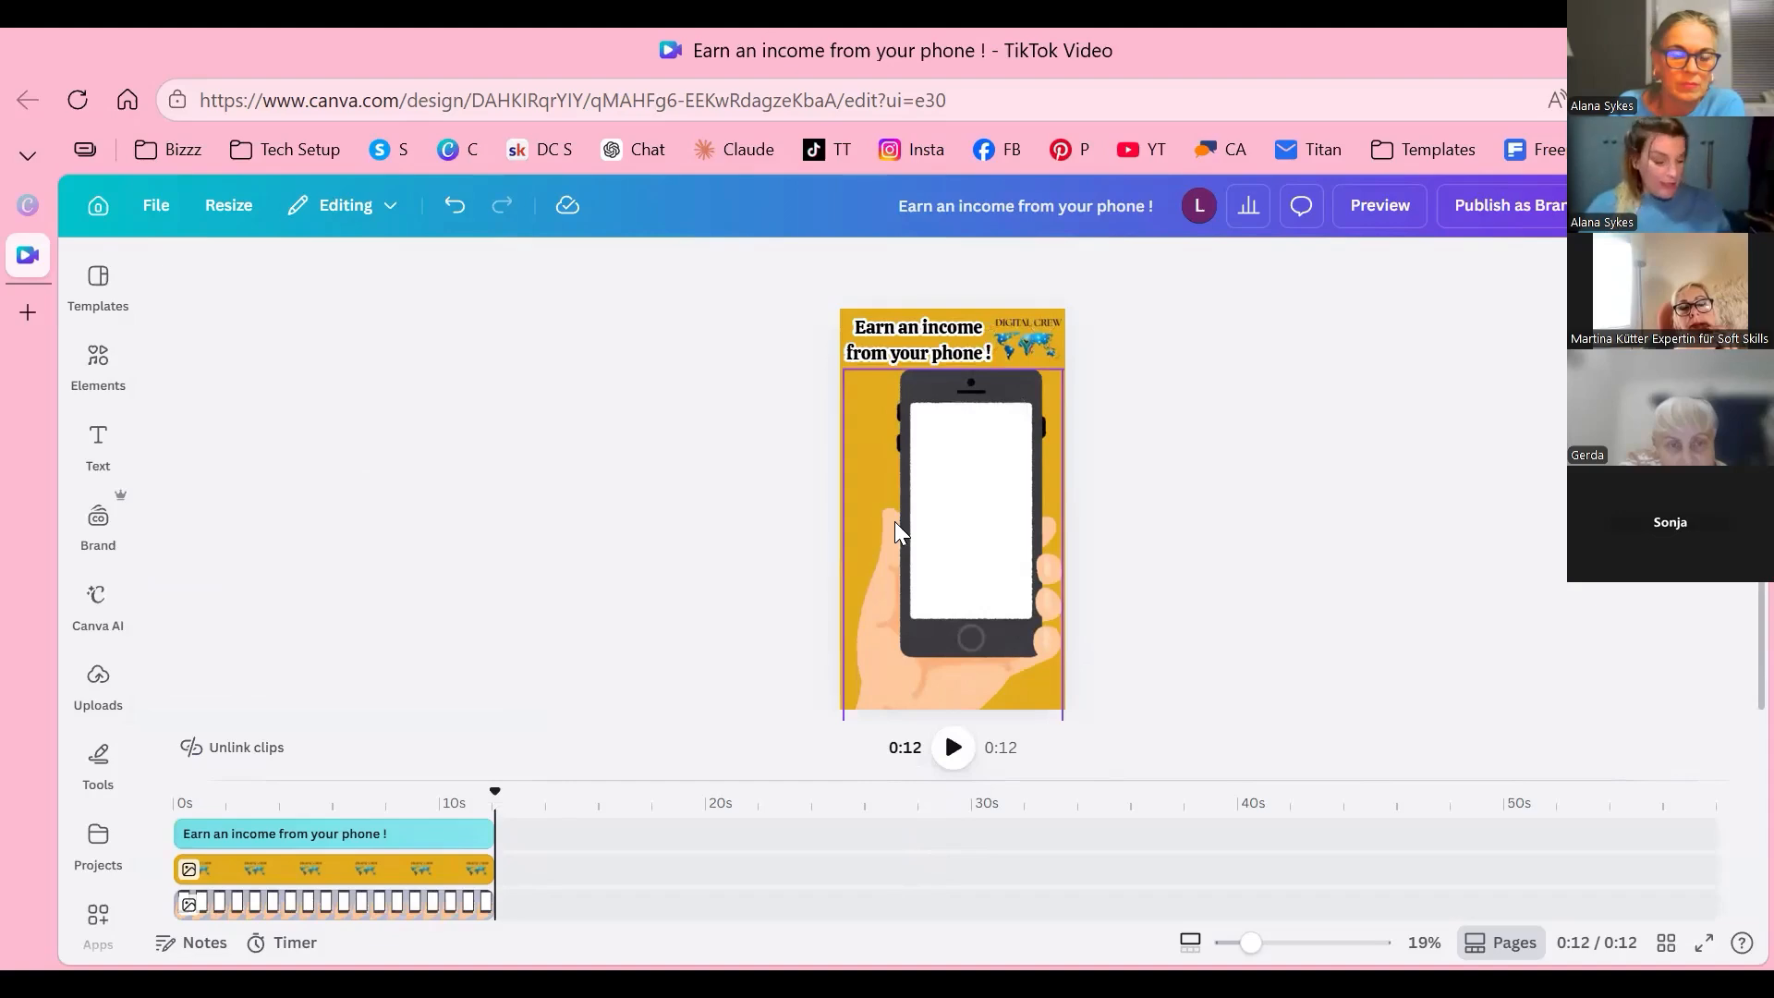
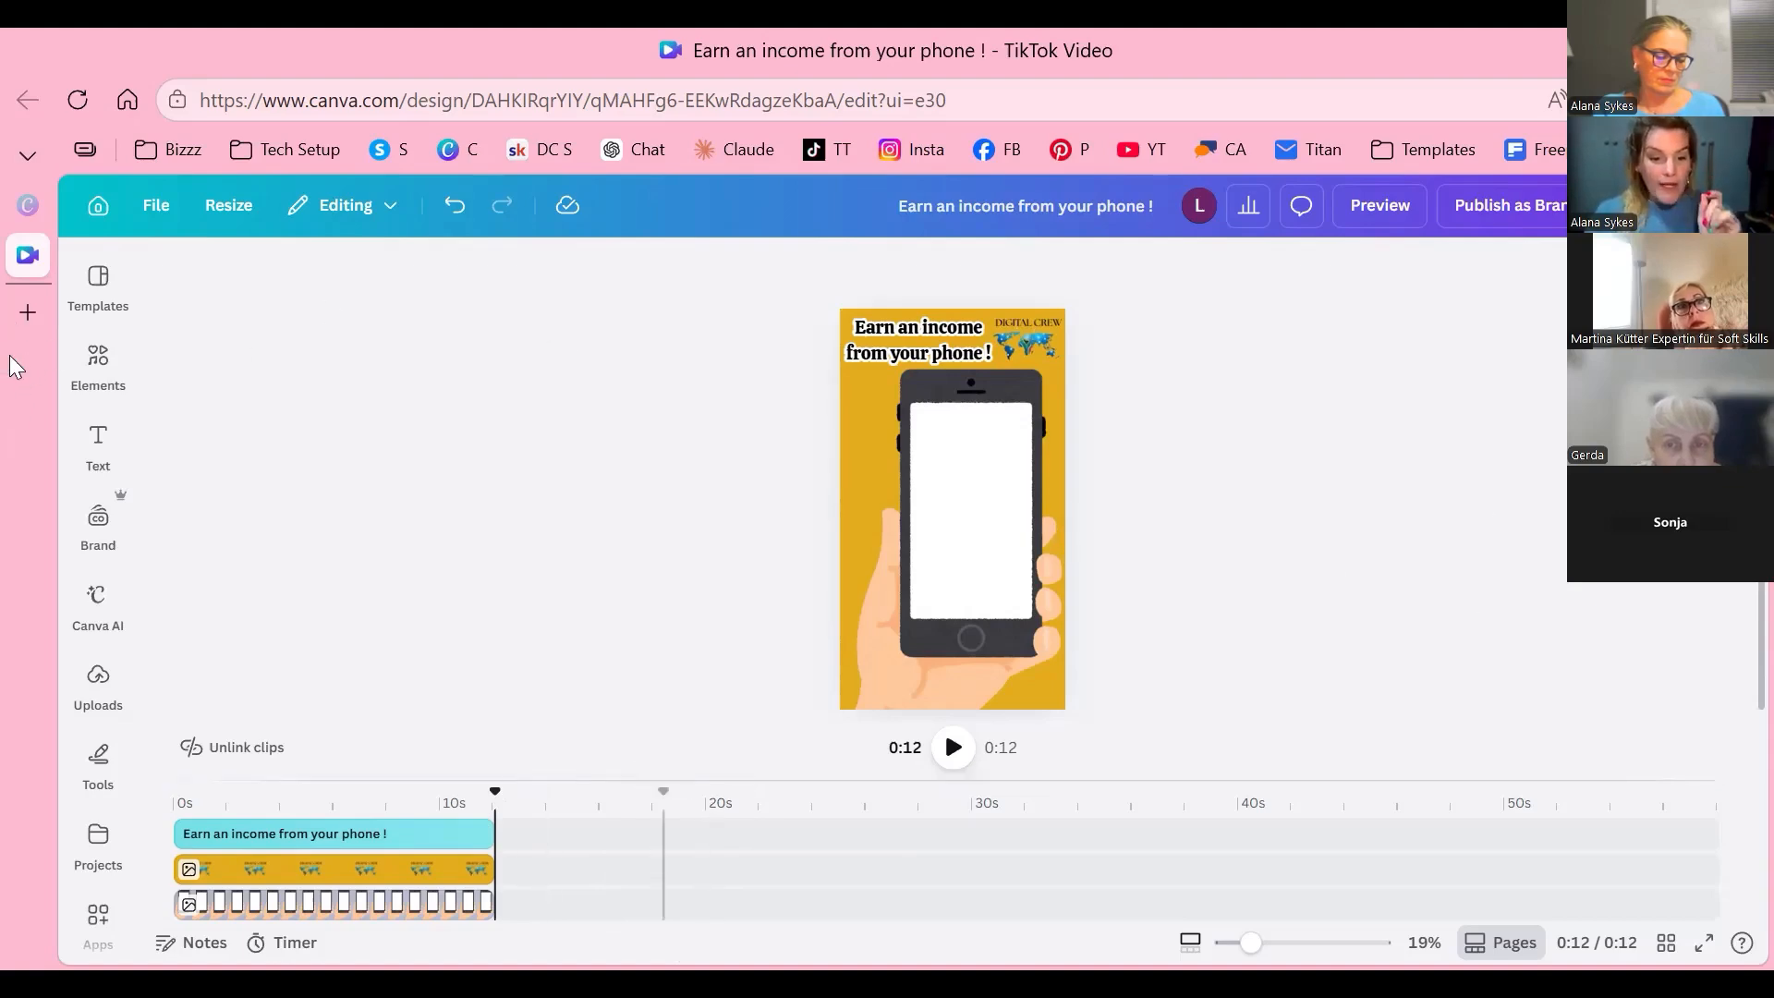
{"action": "left_click_drag", "start_coordinate": [182, 795], "coordinate": [172, 795]}
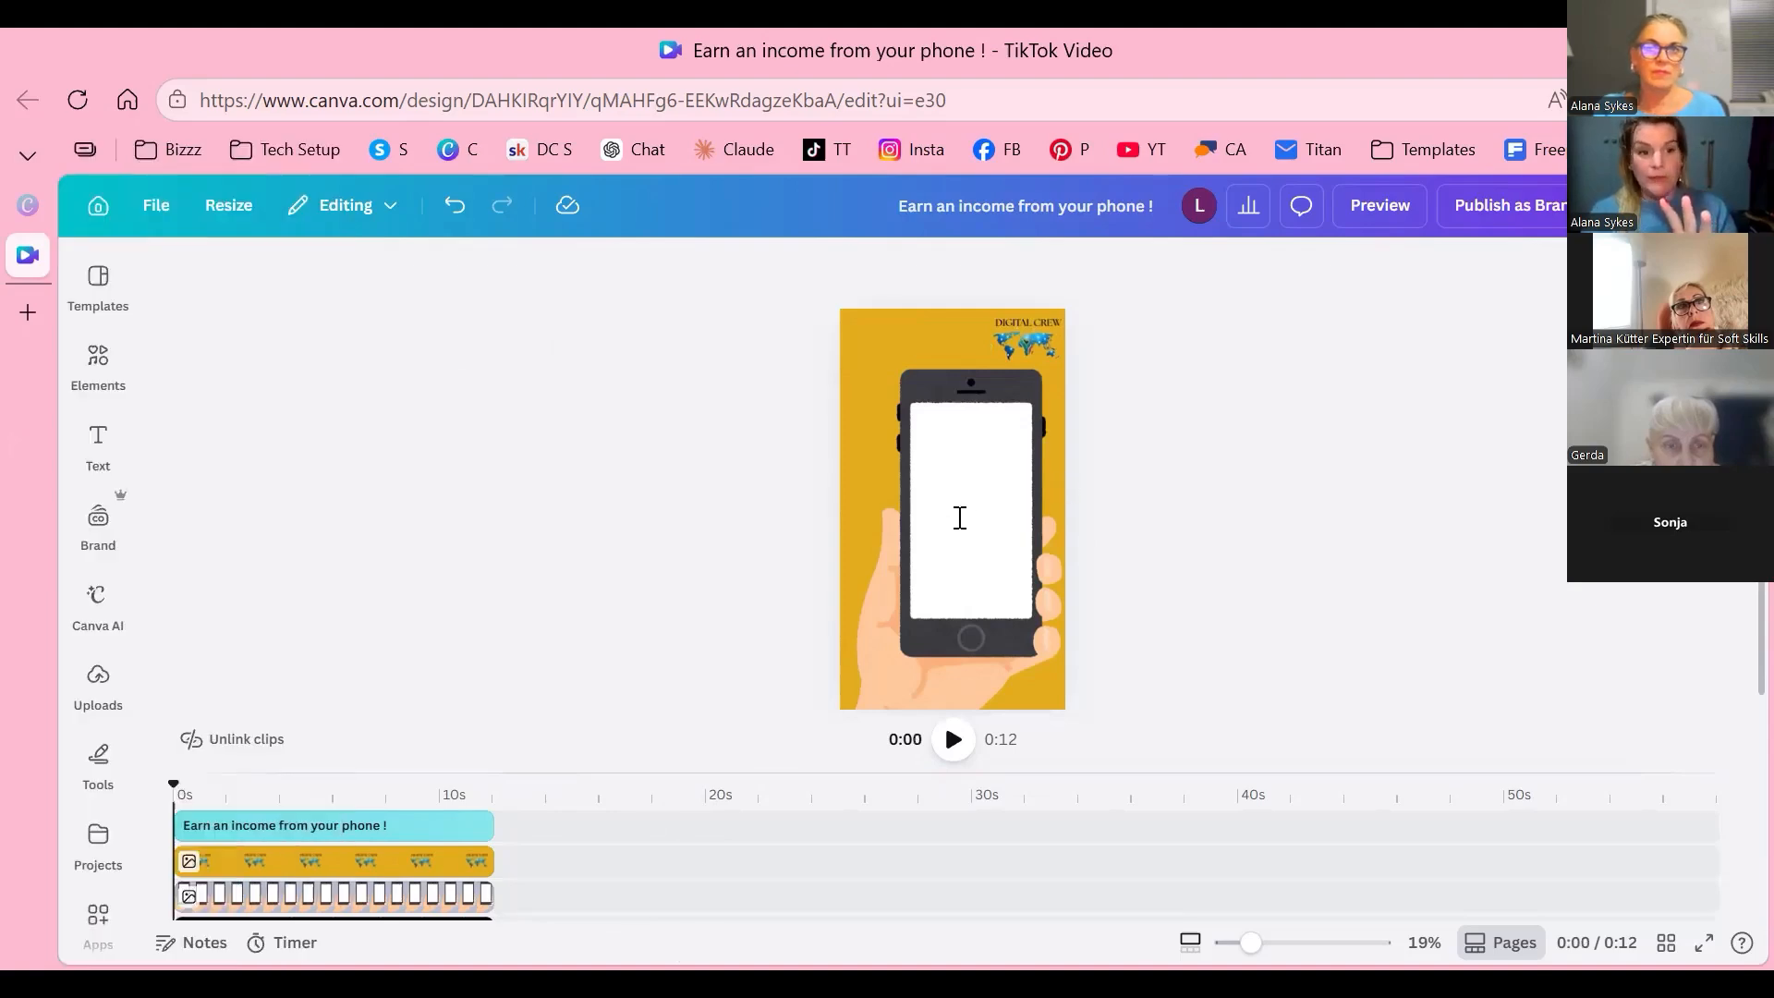
{"action": "mouse_move", "coordinate": [98, 446]}
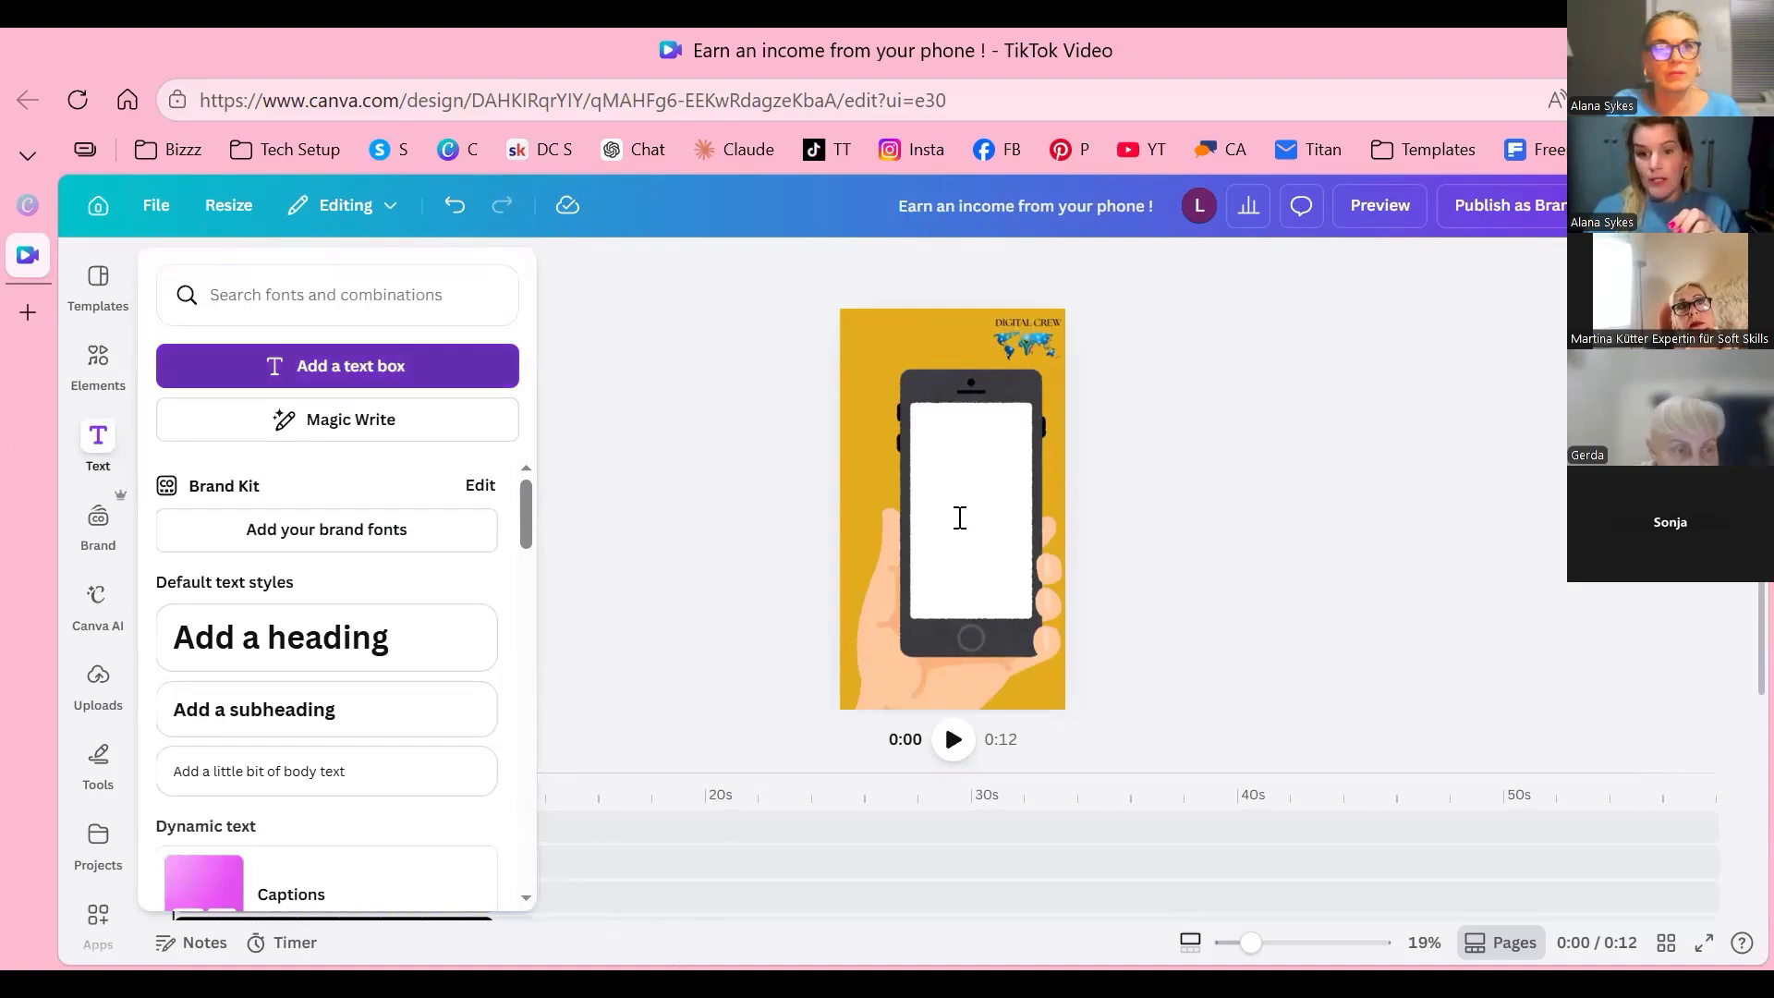
{"action": "left_click", "coordinate": [337, 366]}
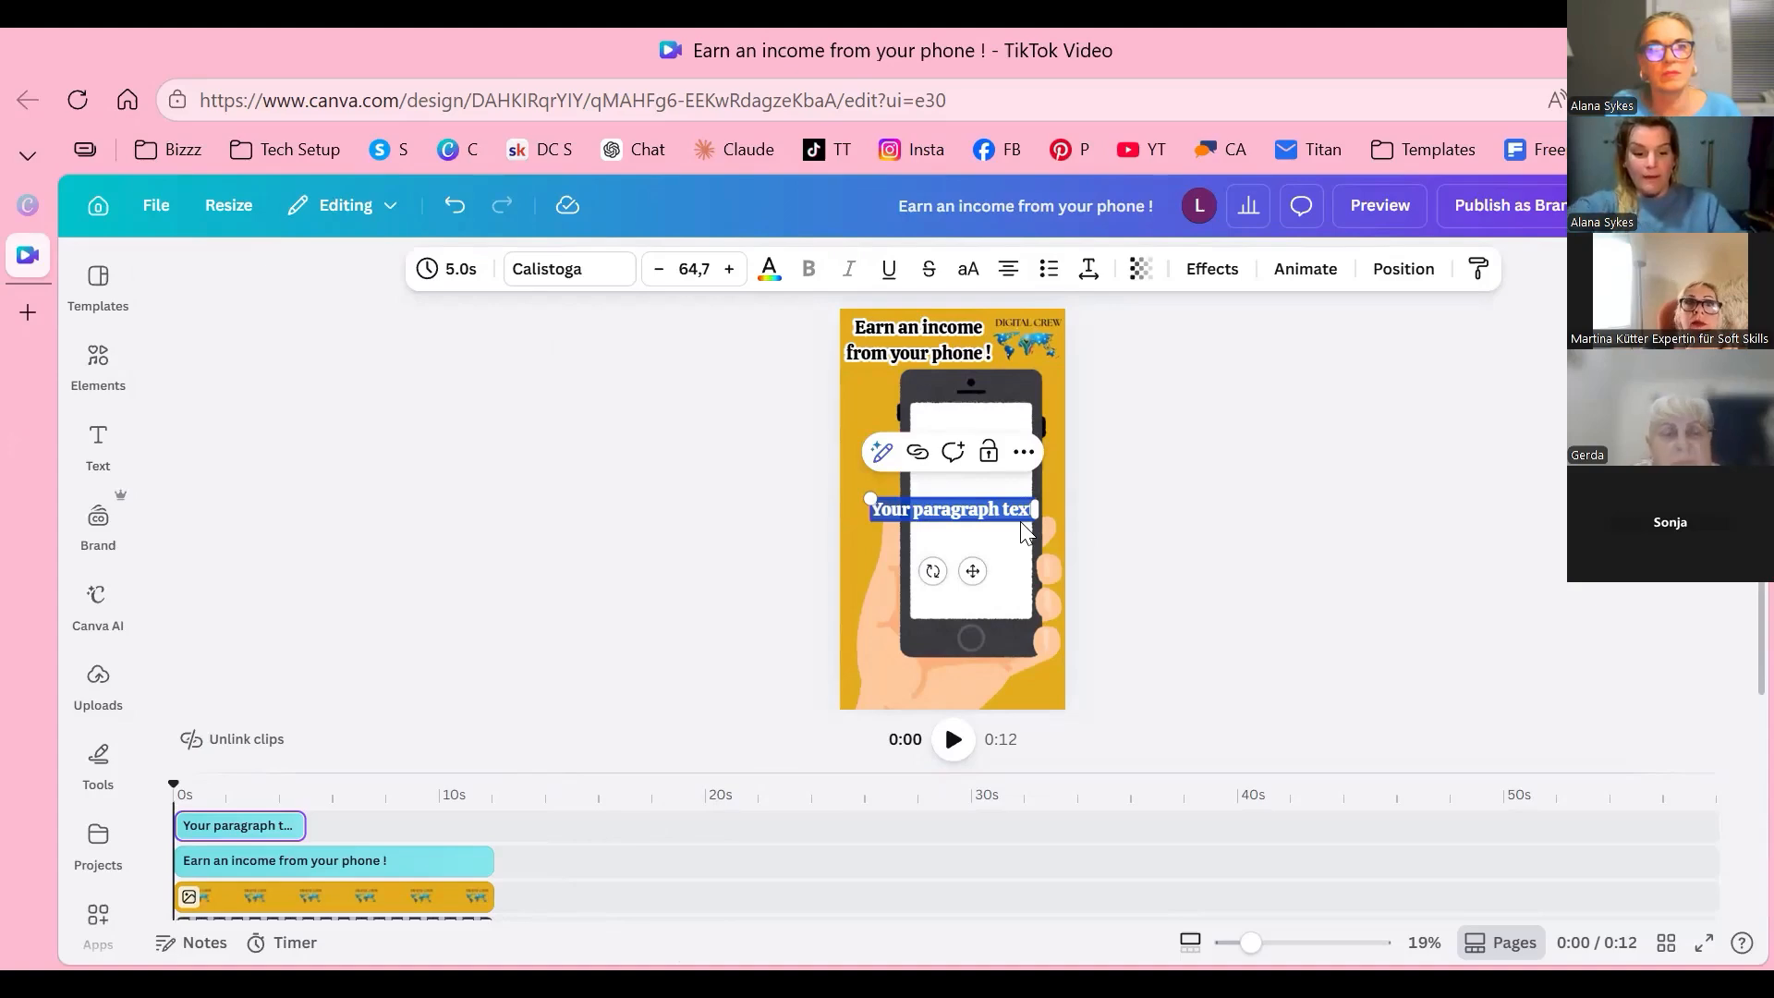
{"action": "type", "text": "$10"}
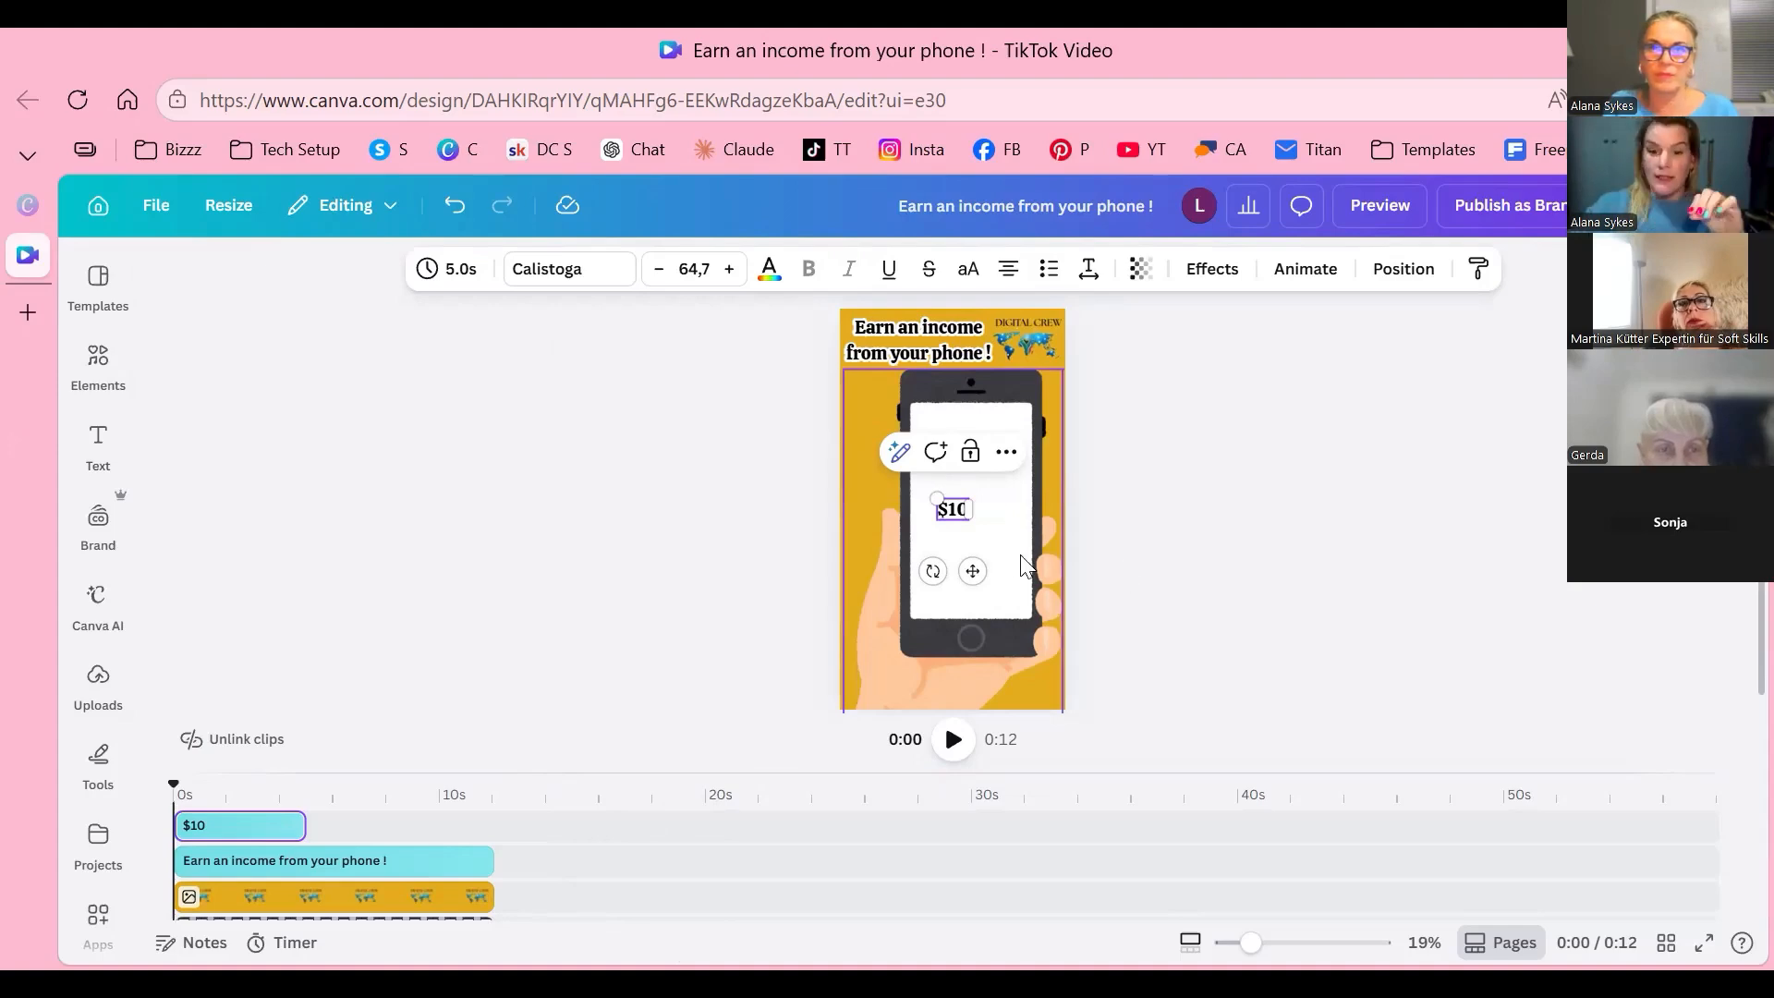
{"action": "key", "text": "Return"}
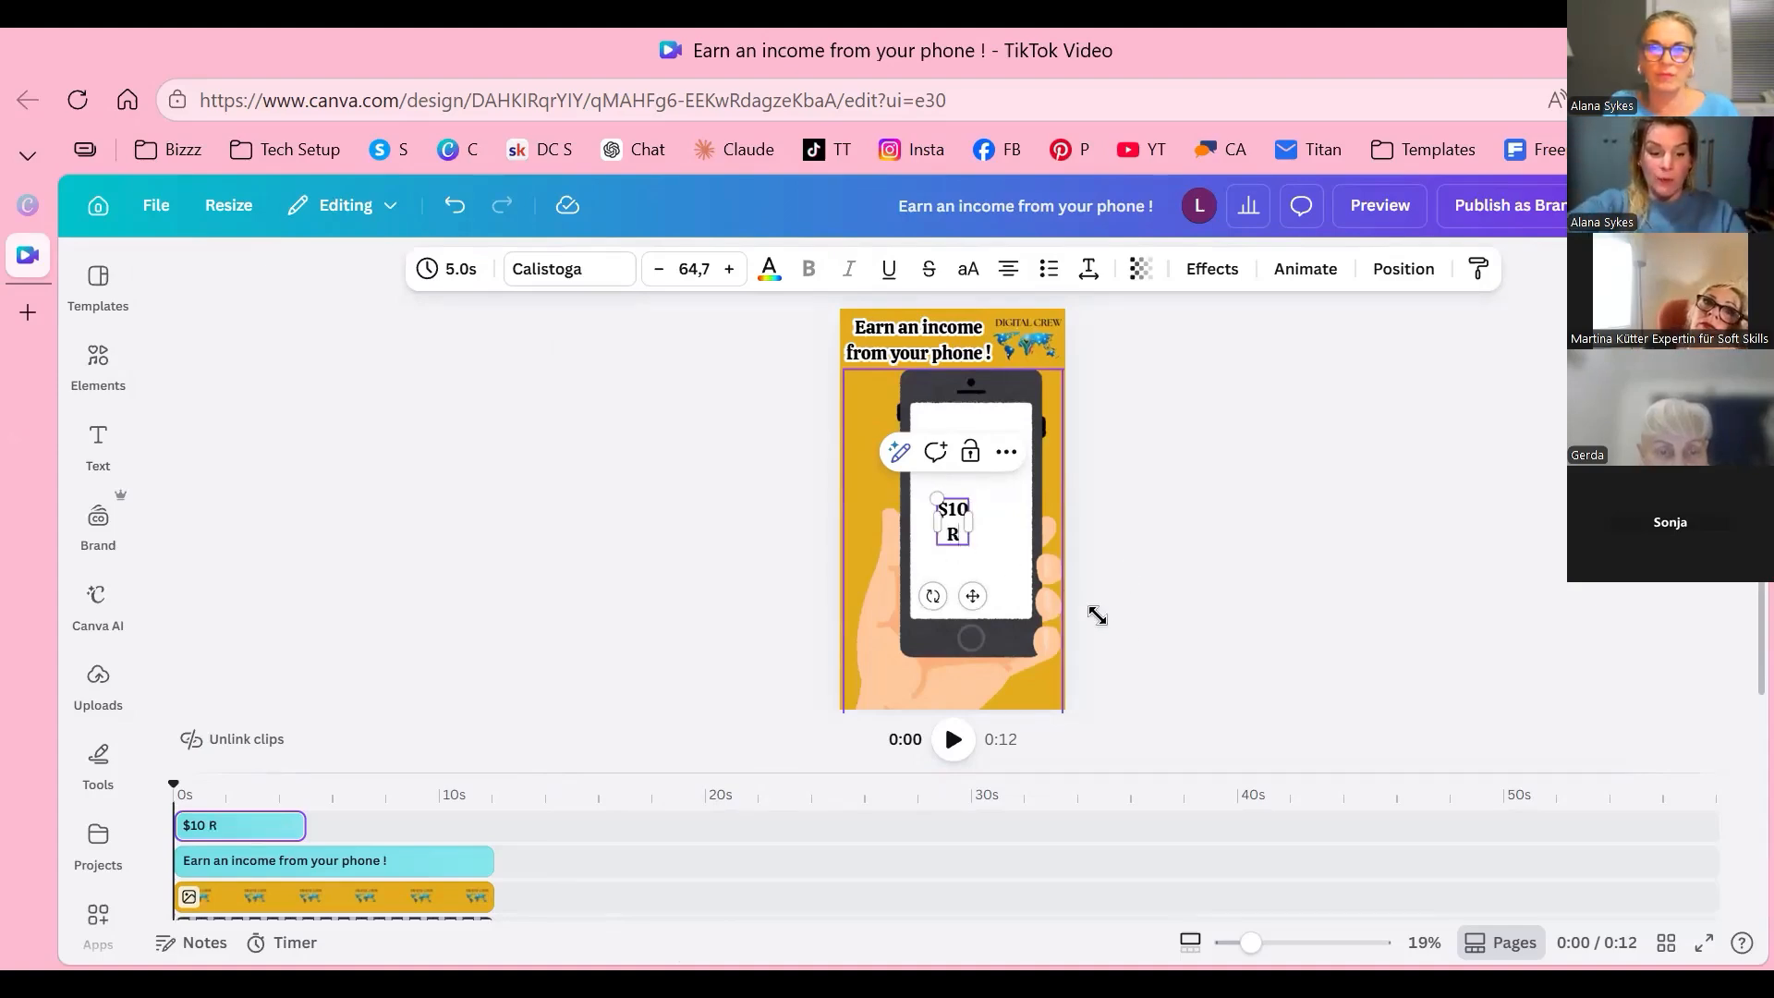
{"action": "type", "text": "R170"}
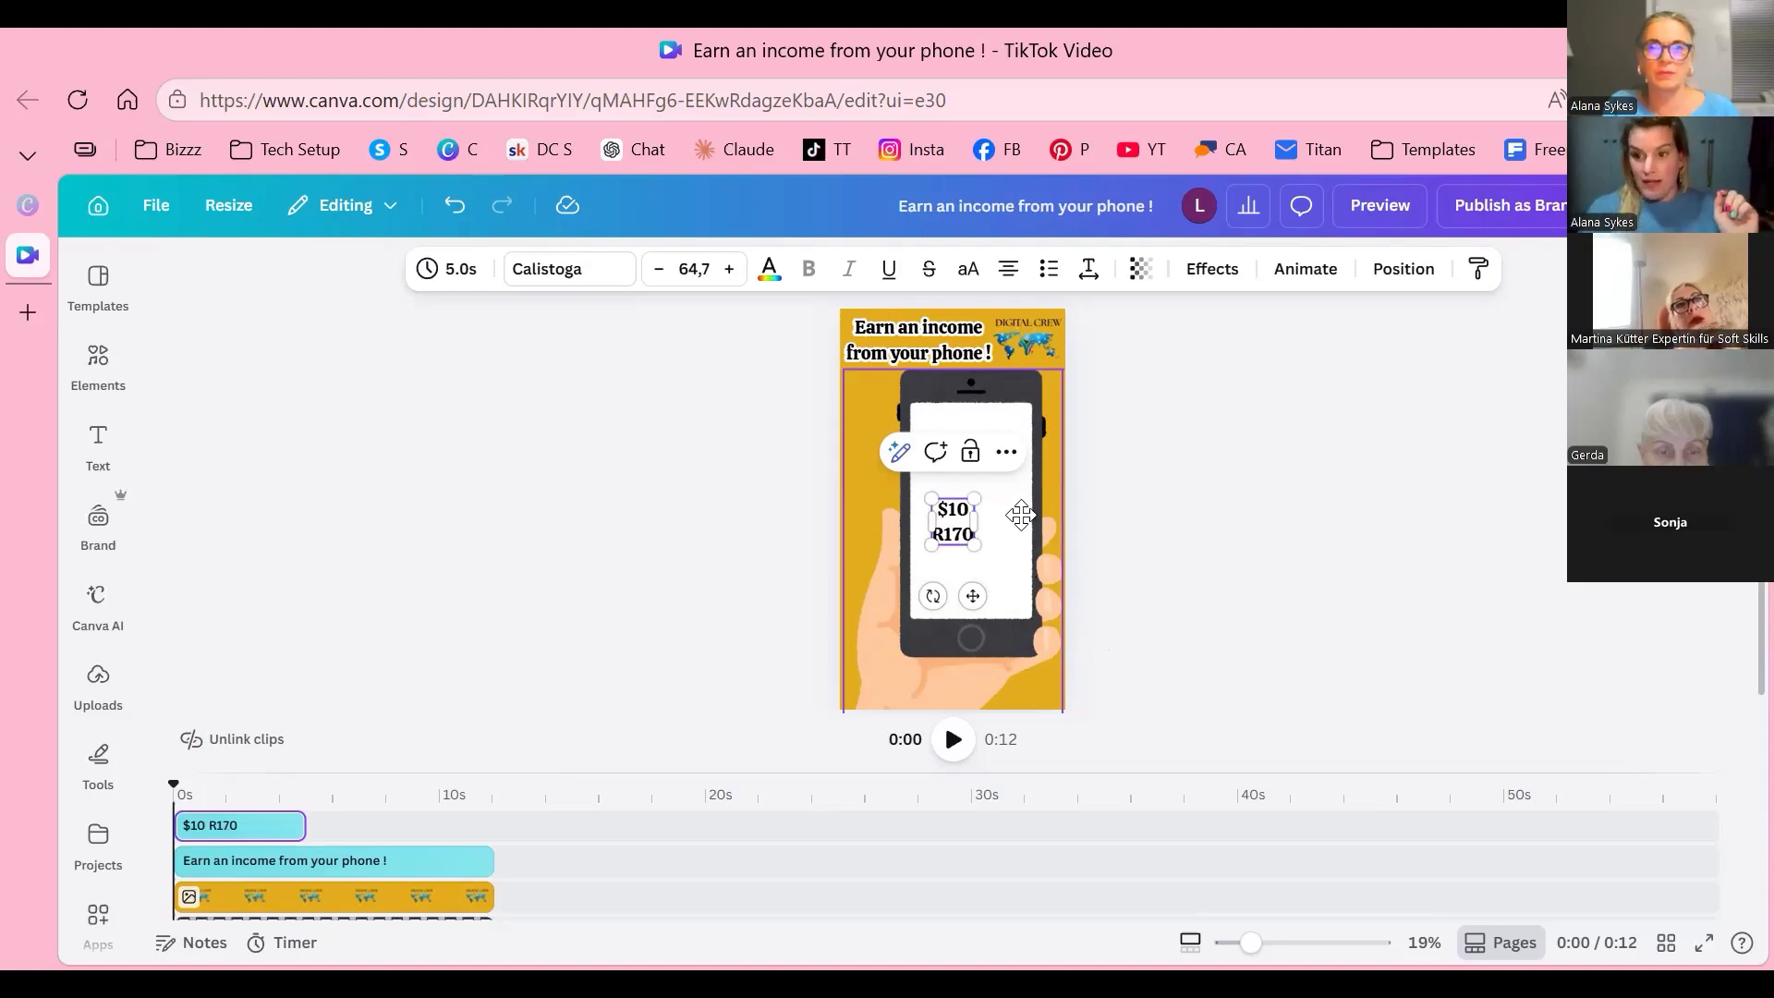
Step: Enlarge the "$10 R170" text to size 177 and position it in the upper part of the phone's screen
{"action": "left_click", "coordinate": [1065, 557]}
{"action": "left_click", "coordinate": [957, 531]}
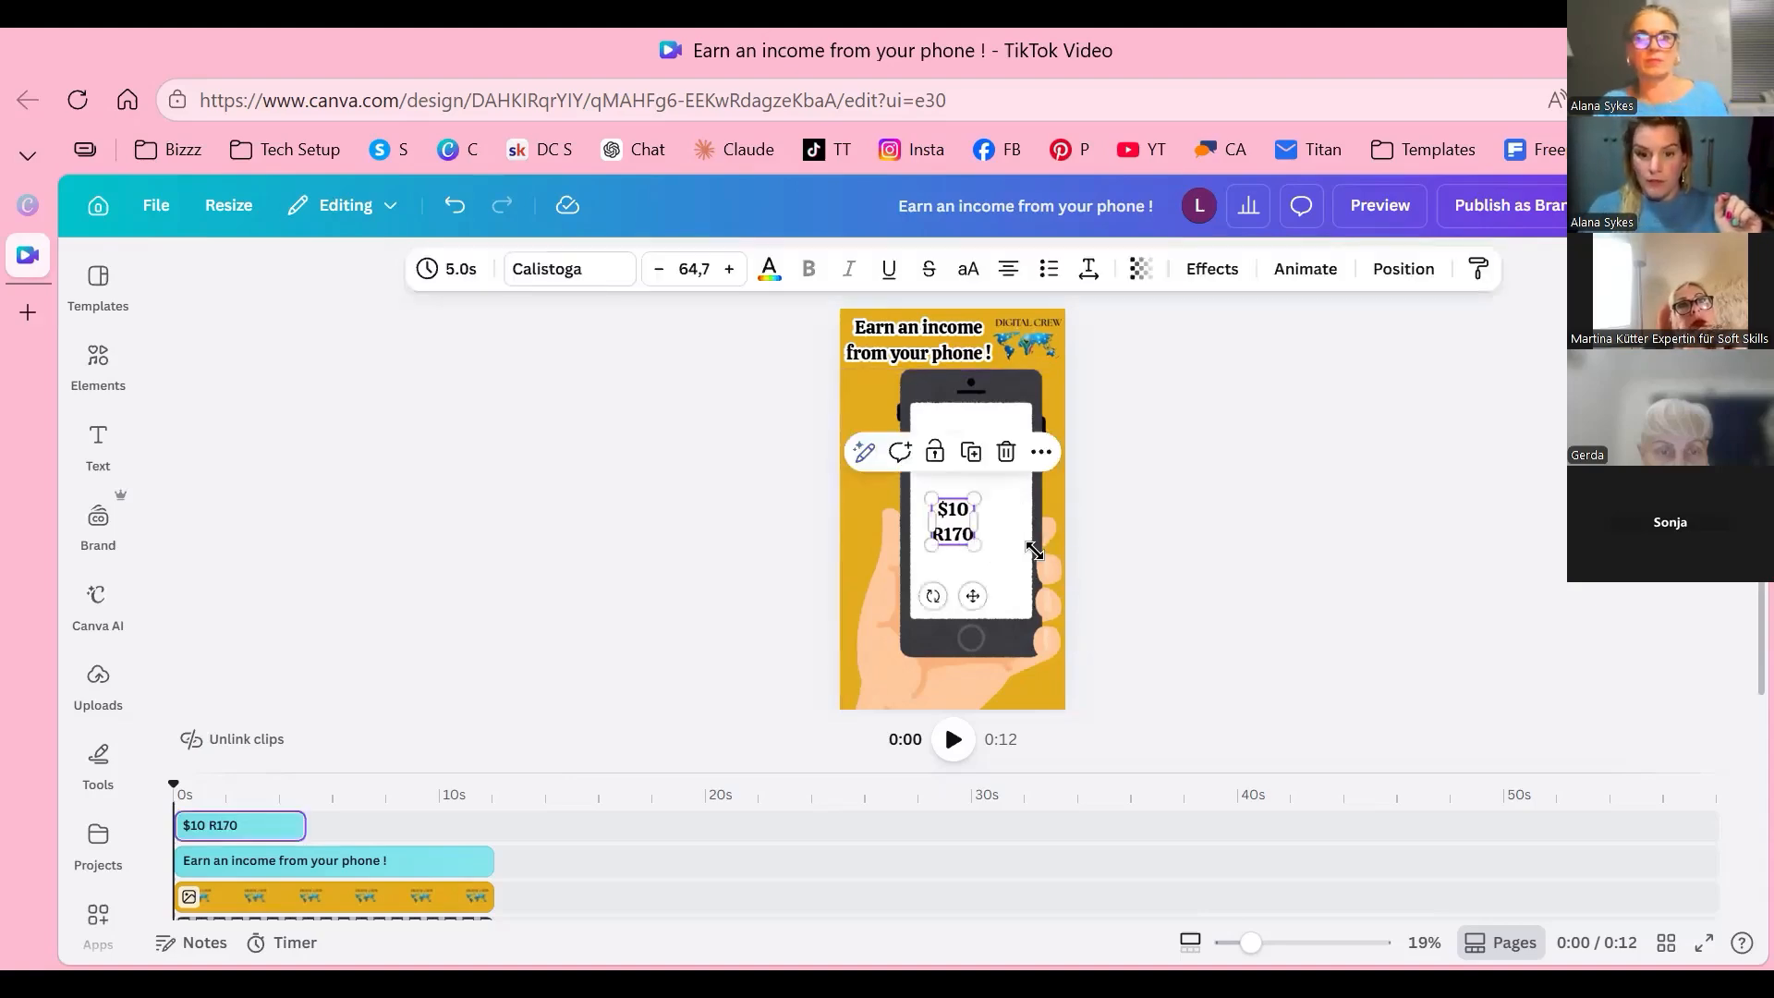
{"action": "left_click_drag", "start_coordinate": [1020, 545], "coordinate": [971, 482]}
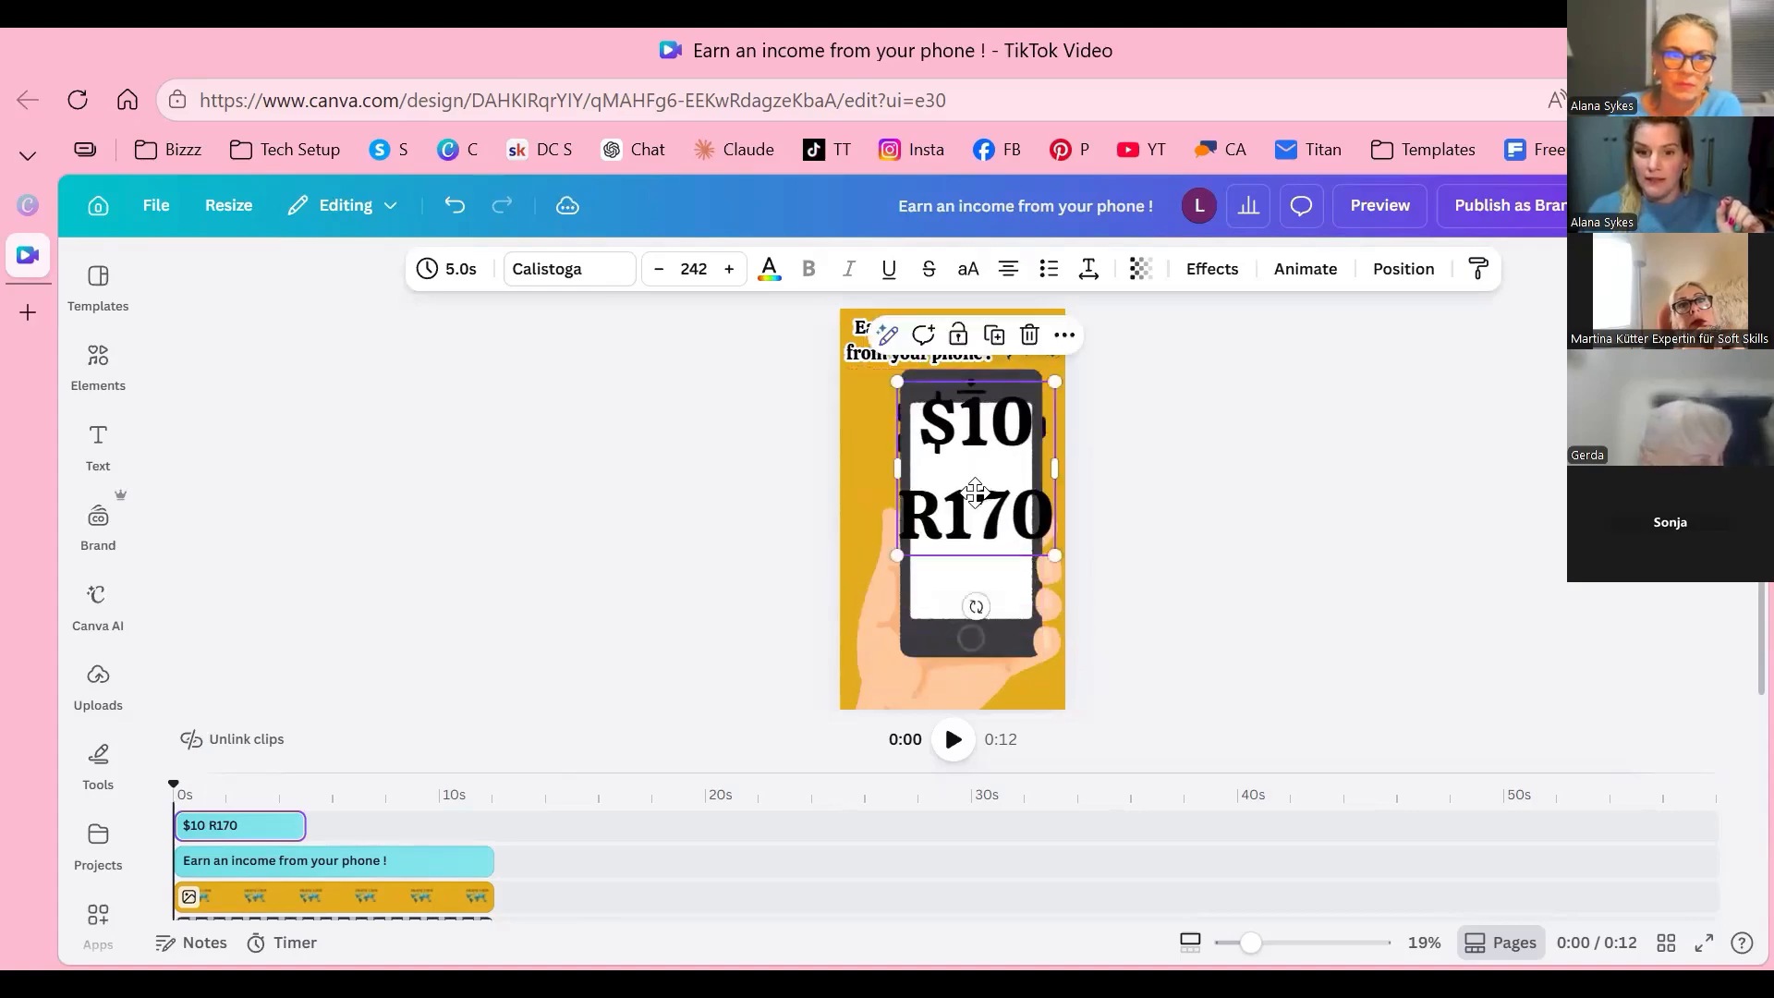
{"action": "left_click_drag", "start_coordinate": [1055, 555], "coordinate": [1109, 511]}
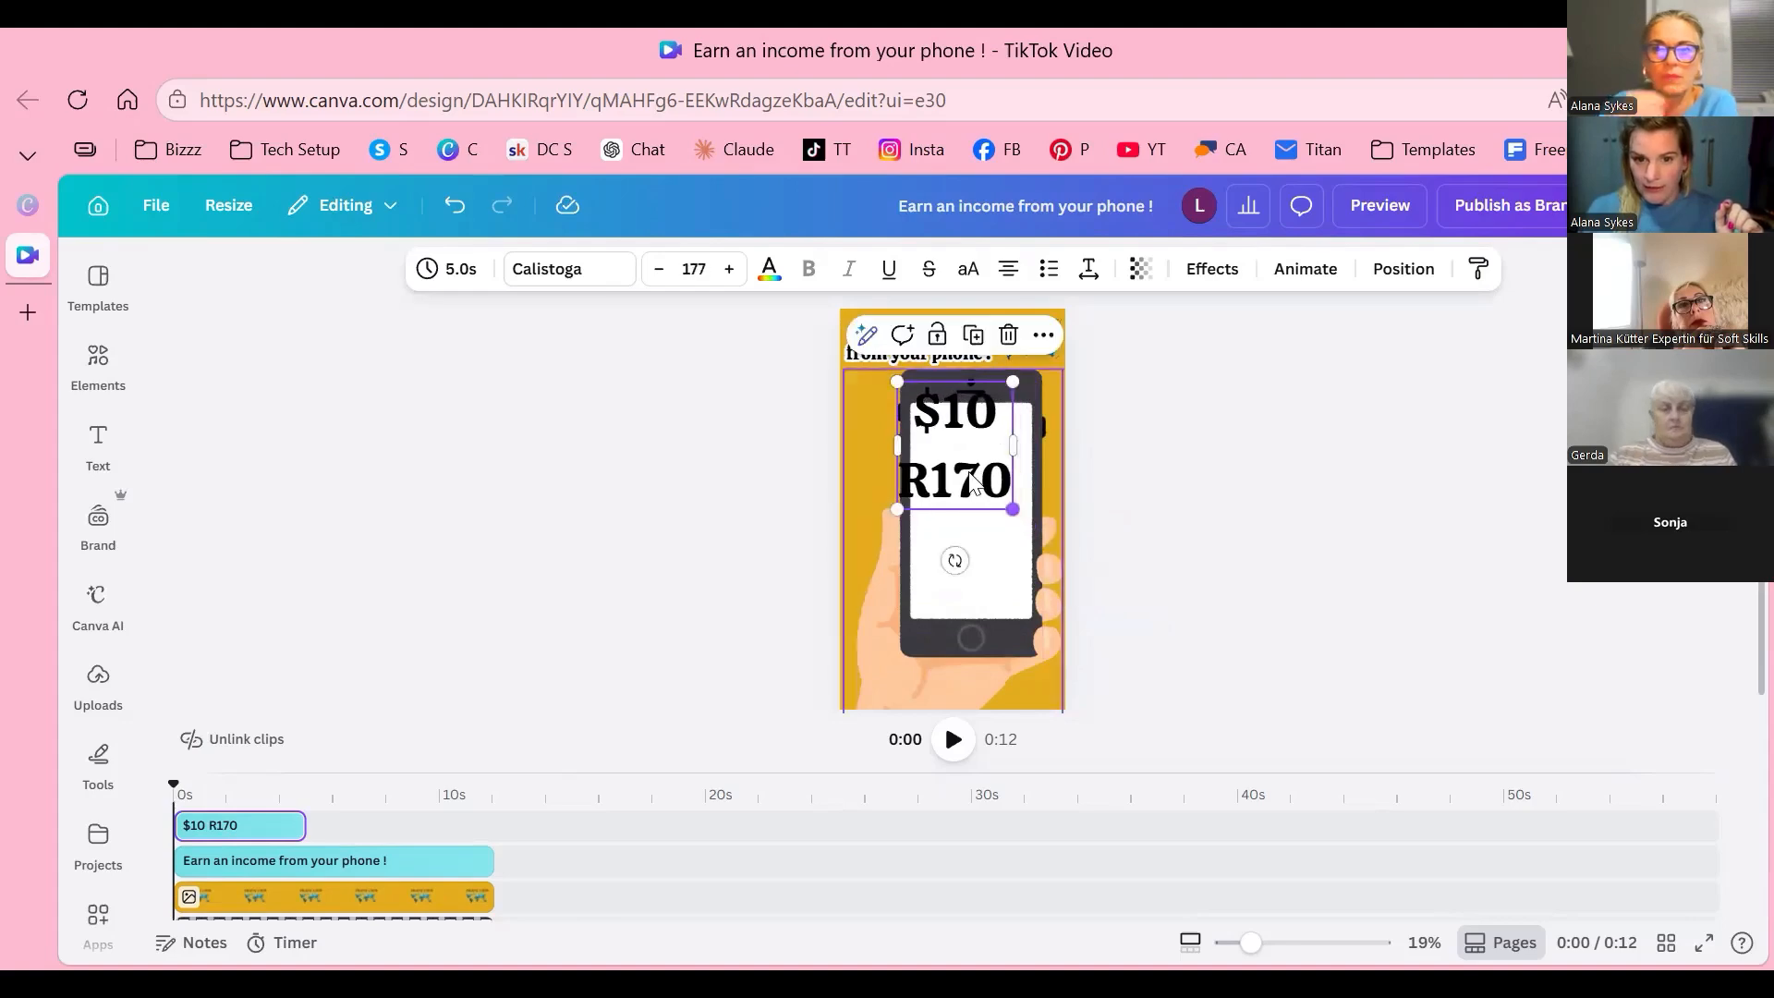
{"action": "left_click_drag", "start_coordinate": [975, 480], "coordinate": [984, 493]}
{"action": "key", "text": "Escape"}
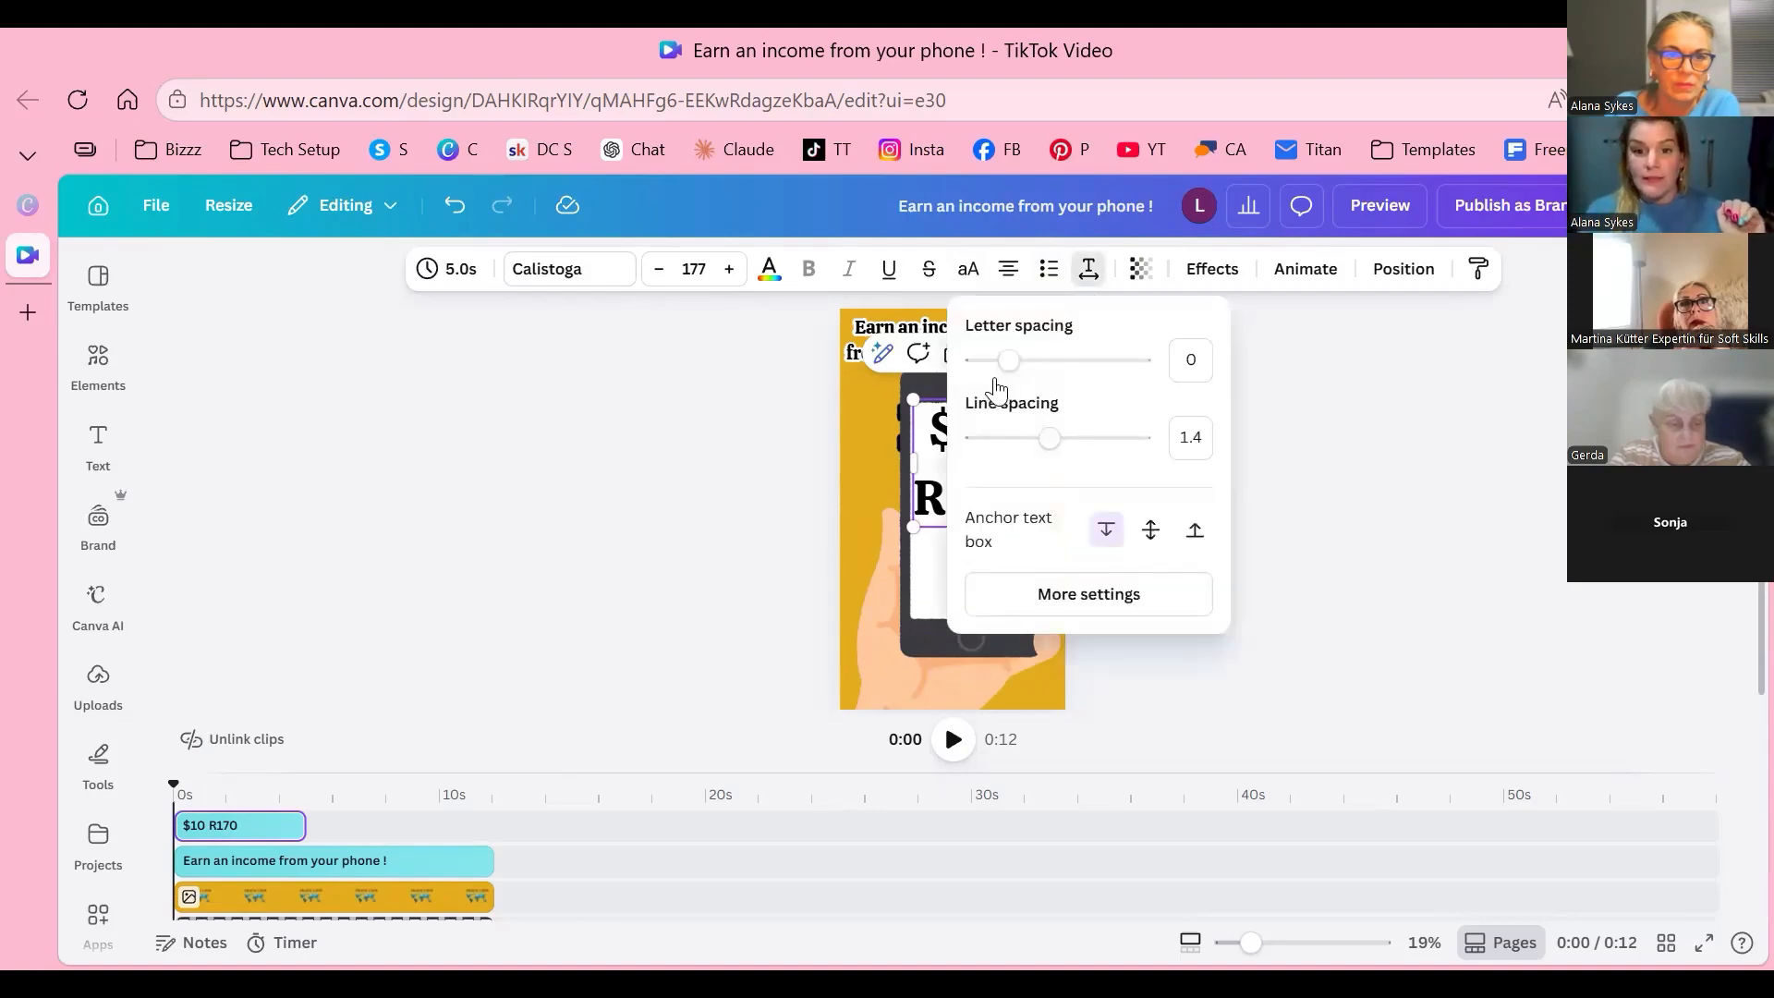
Step: Set the "$10 R170" text's letter spacing to -100 and its line spacing to 0.89
{"action": "mouse_move", "coordinate": [1008, 360]}
{"action": "left_mouse_down"}
{"action": "mouse_move", "coordinate": [1140, 360]}
{"action": "mouse_move", "coordinate": [991, 361]}
{"action": "left_mouse_up"}
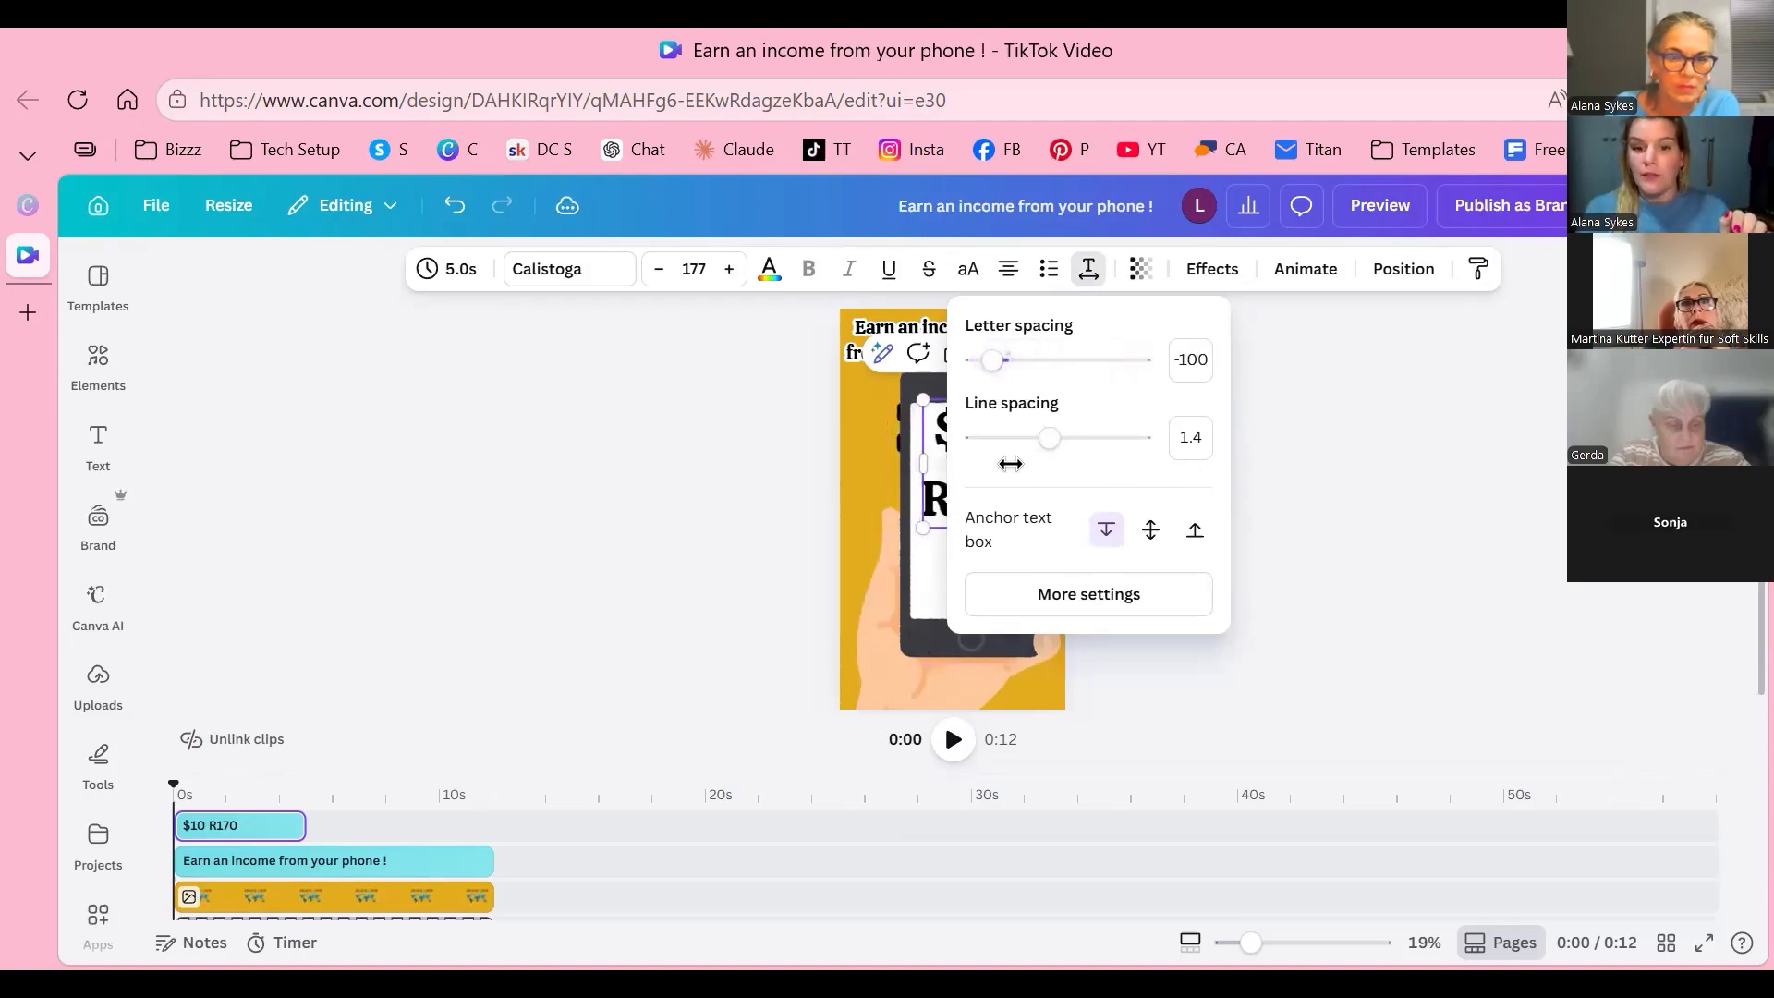
{"action": "left_click_drag", "start_coordinate": [1049, 438], "coordinate": [1007, 438]}
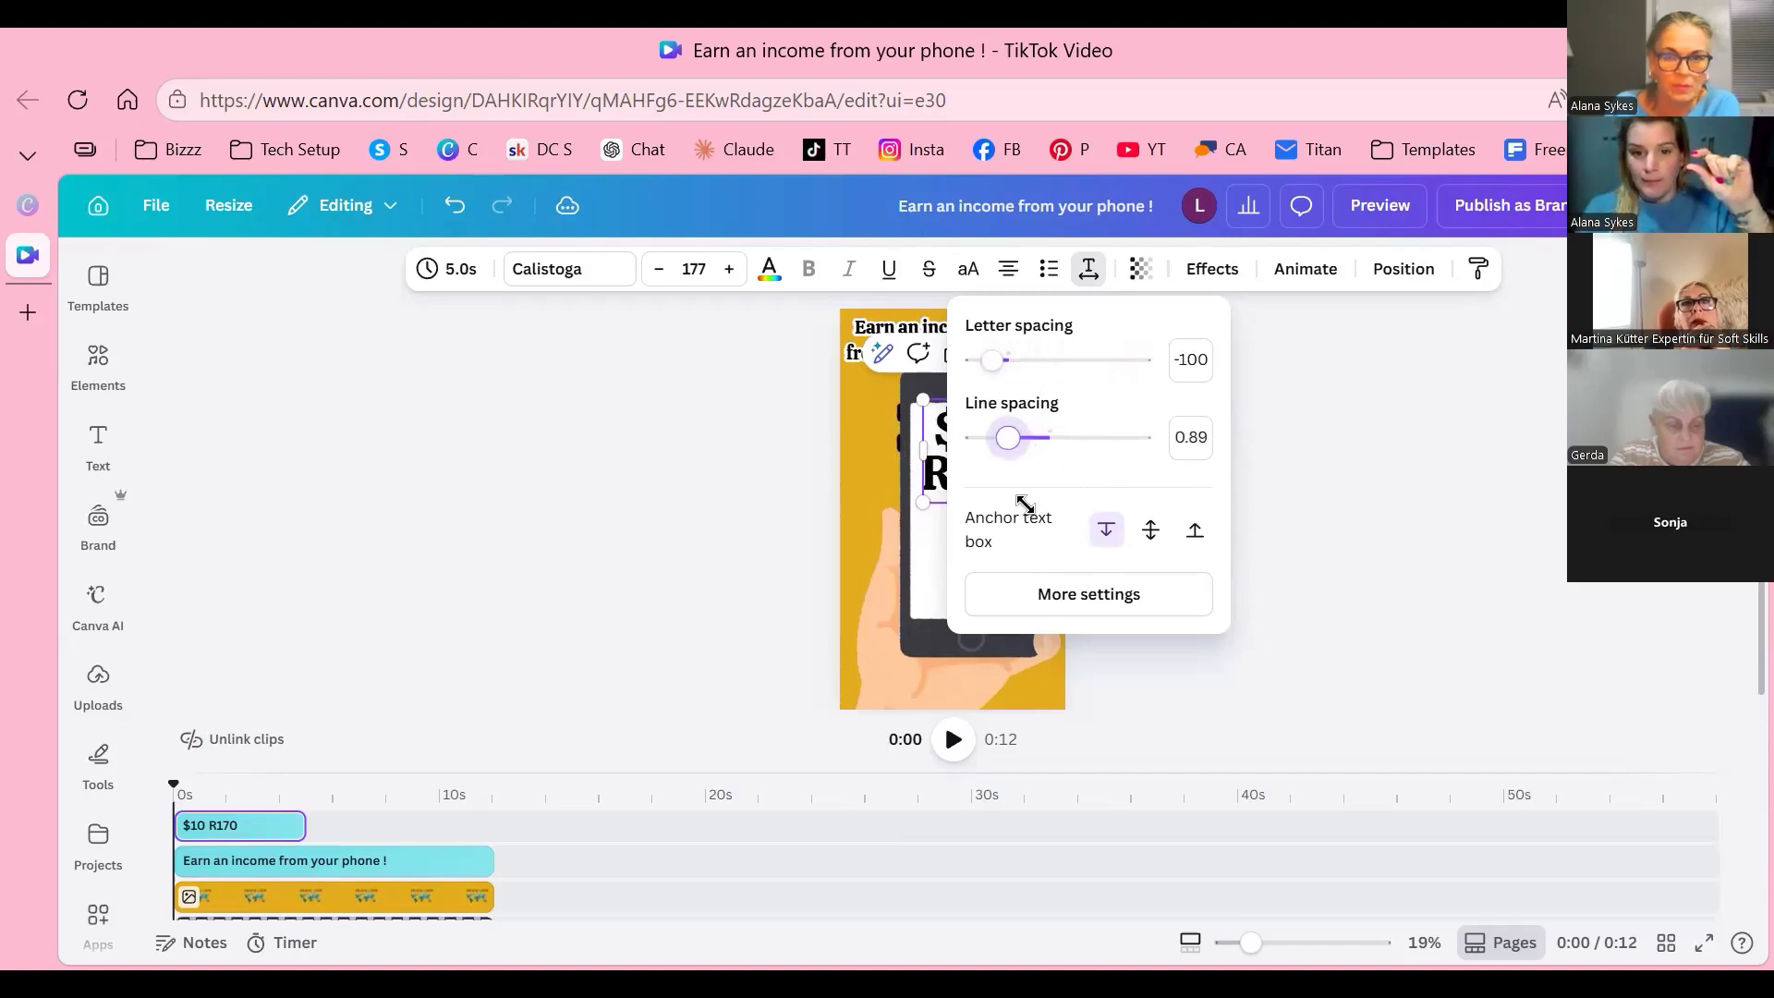
{"action": "key", "text": "Escape"}
{"action": "key", "text": "Escape"}
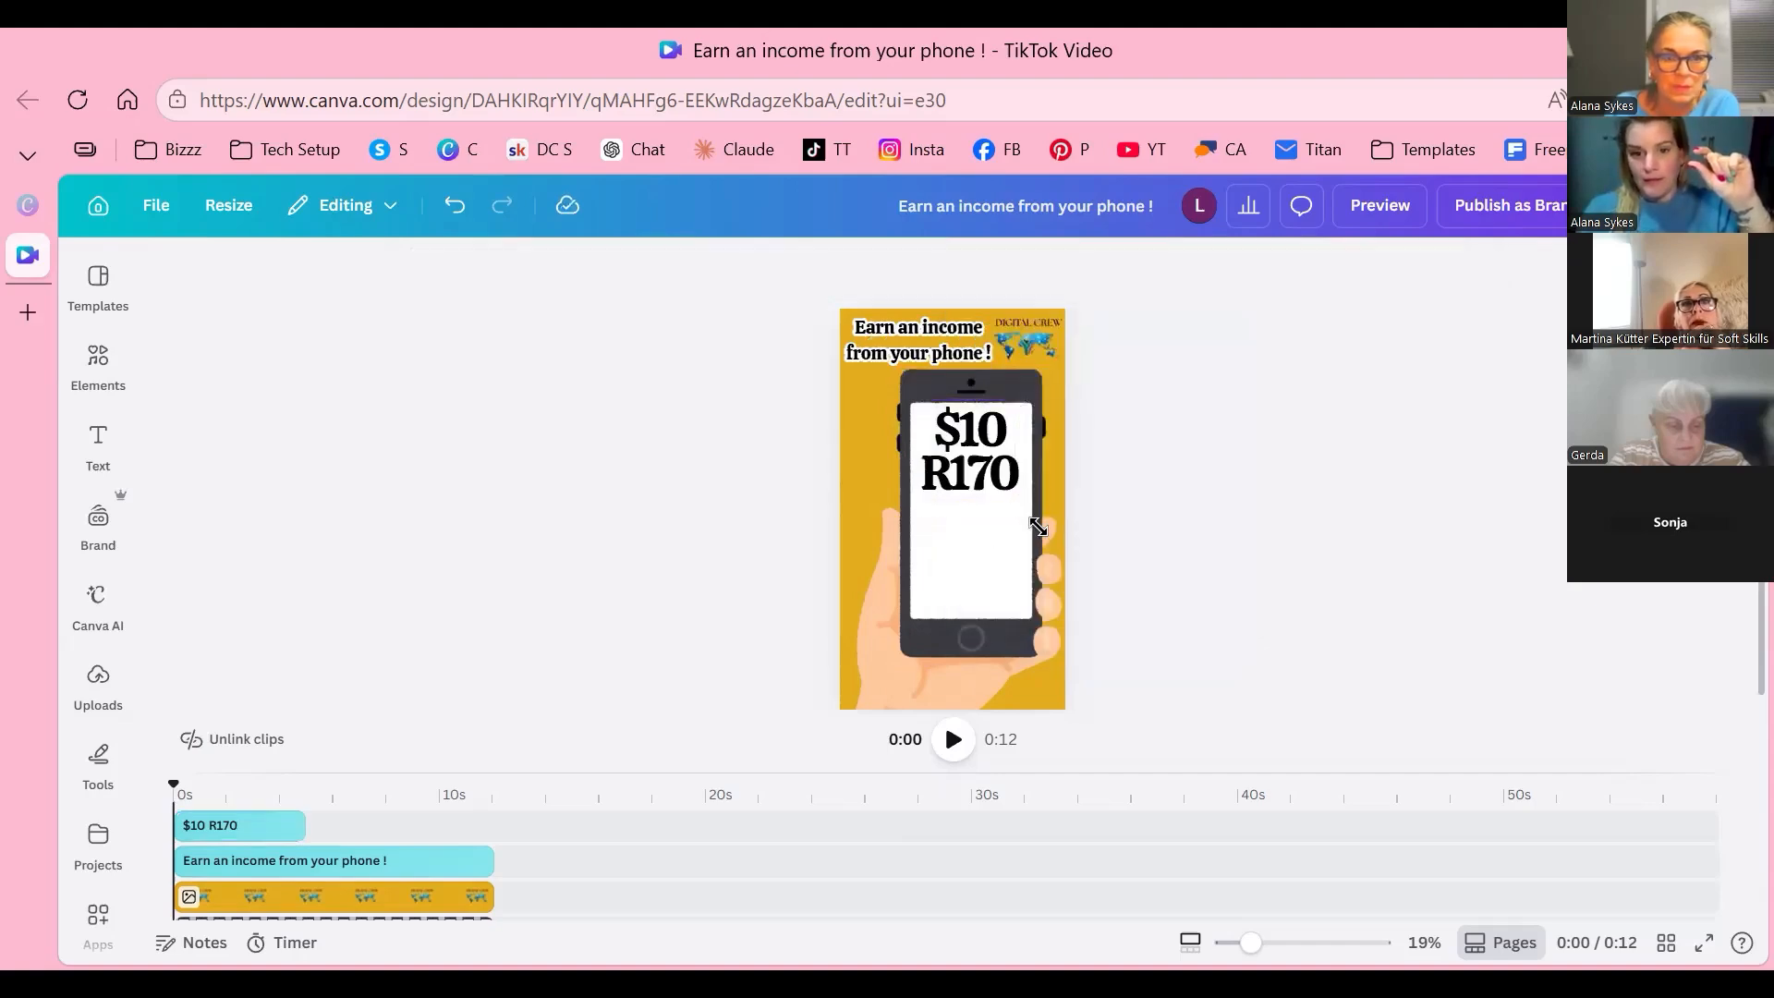
Step: Enlarge the "$10 R170" text to size 208 and move it to the lower half of the phone's screen
{"action": "left_click", "coordinate": [999, 497]}
{"action": "mouse_move", "coordinate": [1019, 502]}
{"action": "left_mouse_down"}
{"action": "mouse_move", "coordinate": [1036, 520]}
{"action": "mouse_move", "coordinate": [992, 489]}
{"action": "left_mouse_up"}
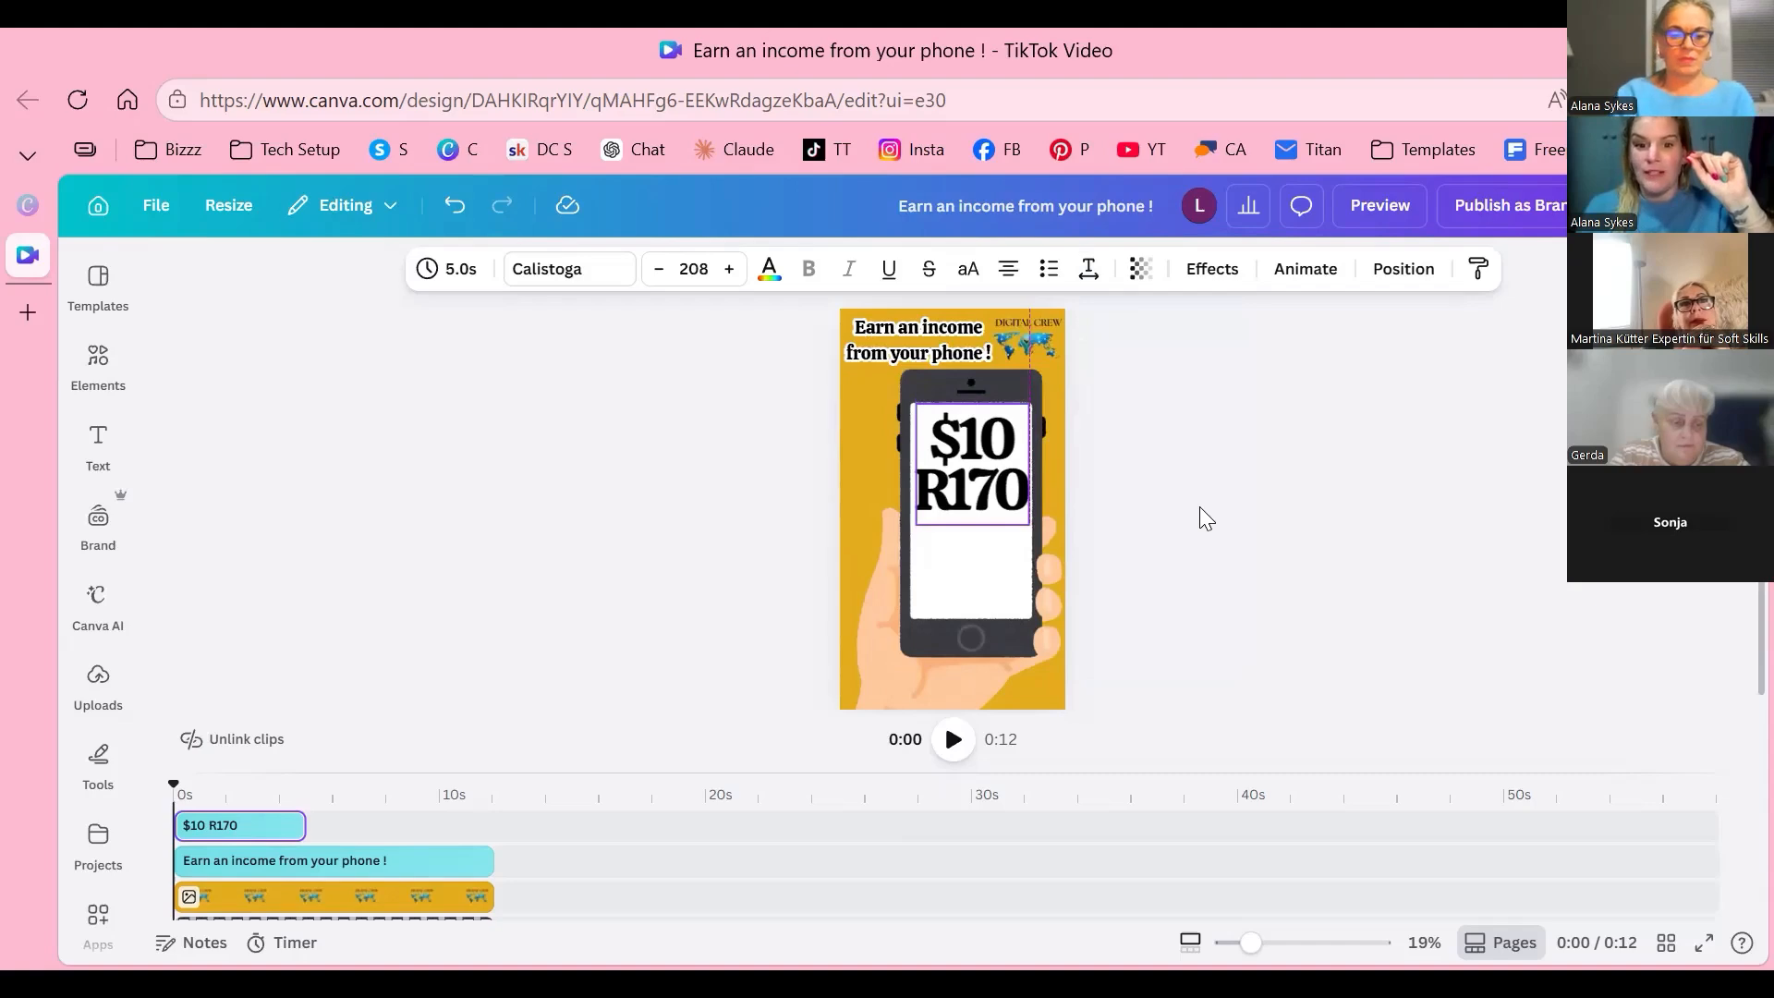
{"action": "key", "text": "Up"}
{"action": "key", "text": "Up"}
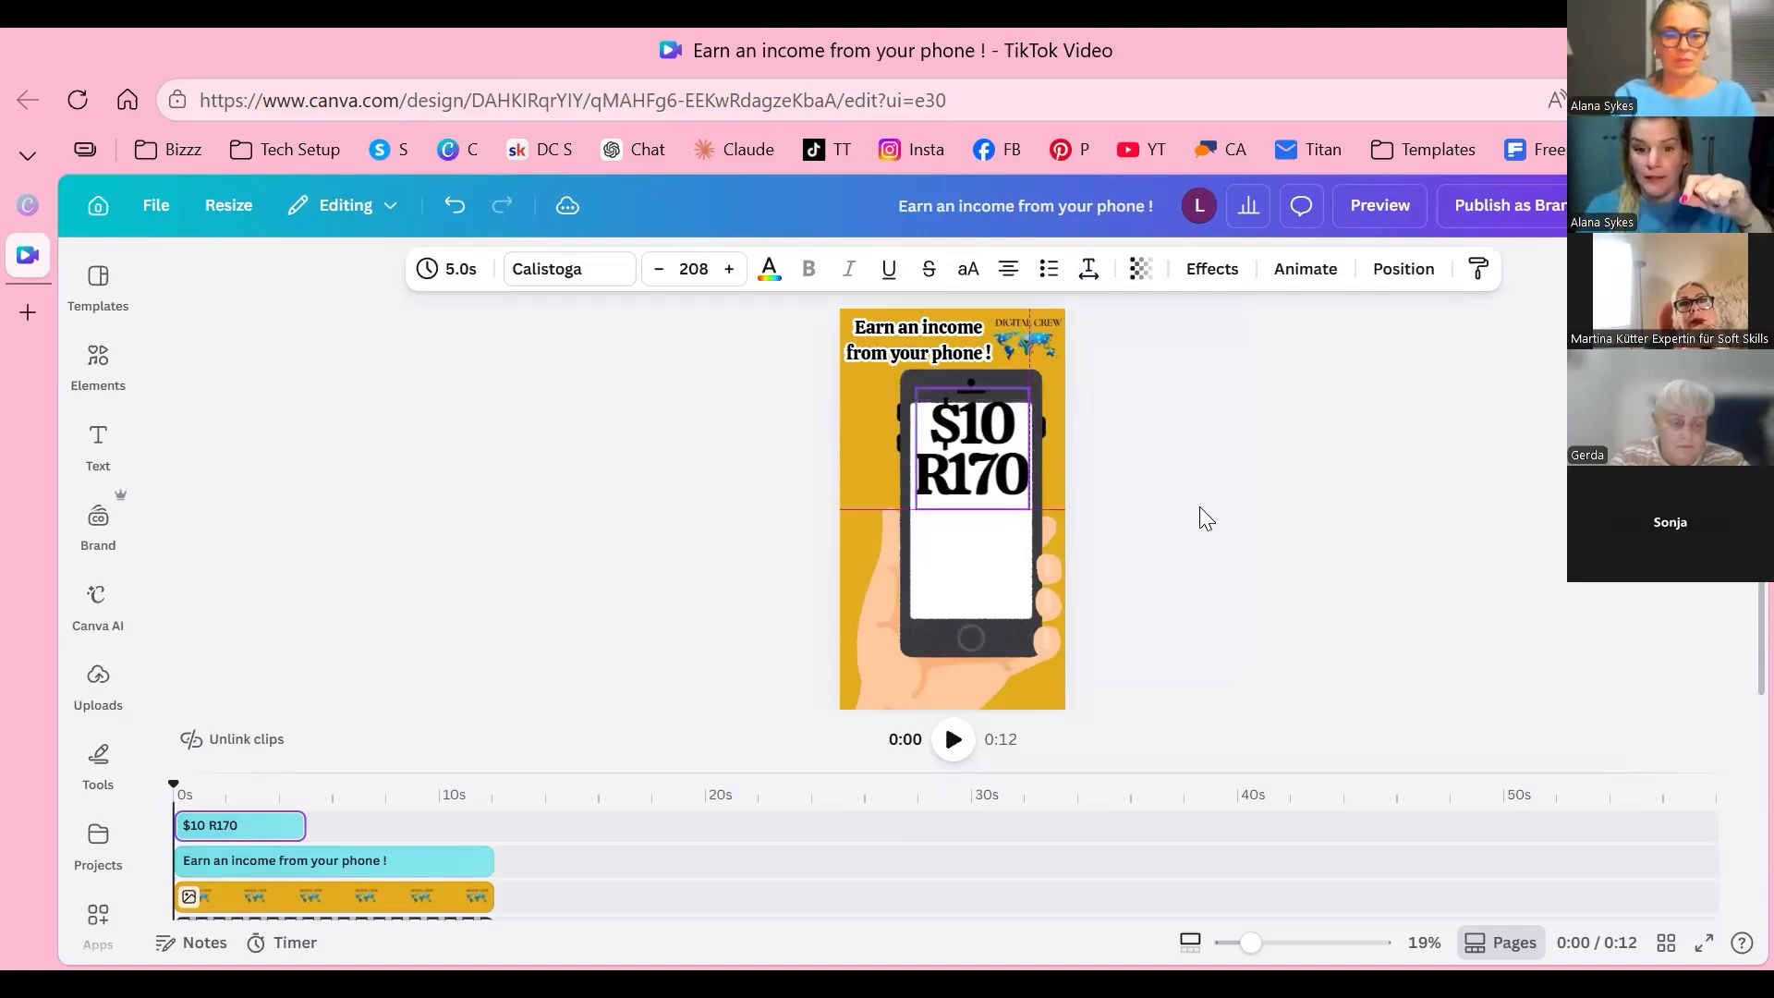
{"action": "key", "text": "Down"}
{"action": "key", "text": "Escape"}
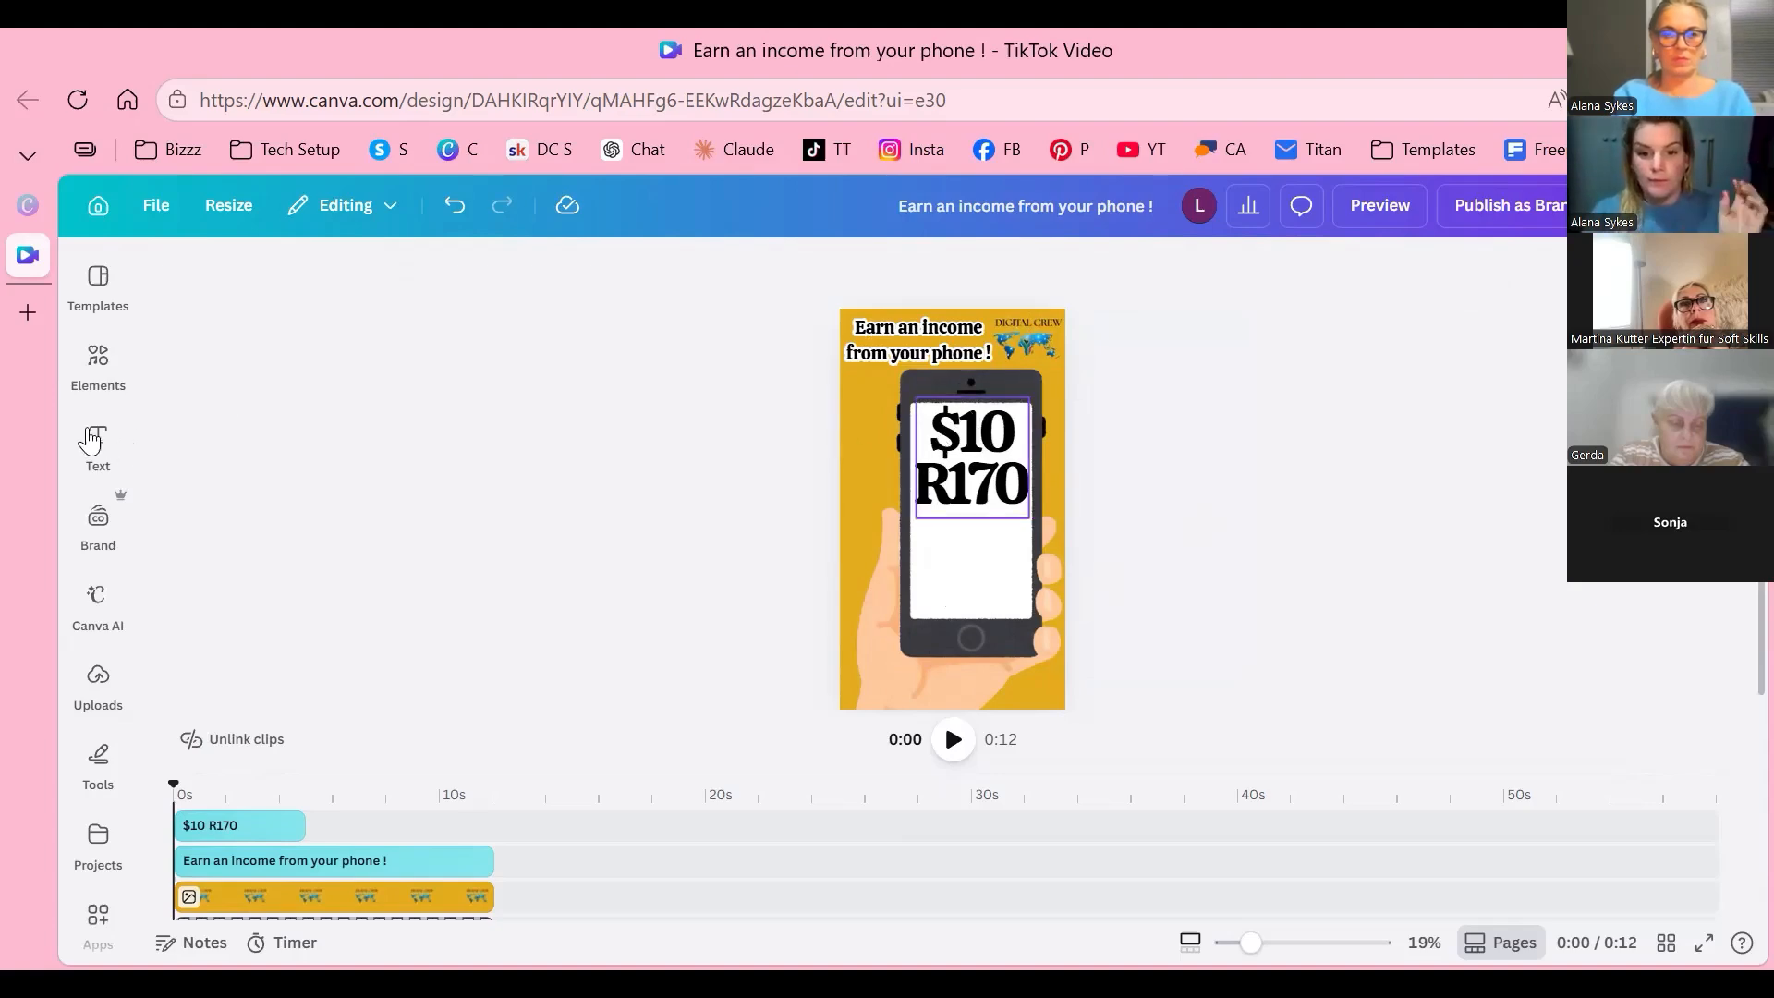
{"action": "left_click_drag", "start_coordinate": [937, 451], "coordinate": [939, 549]}
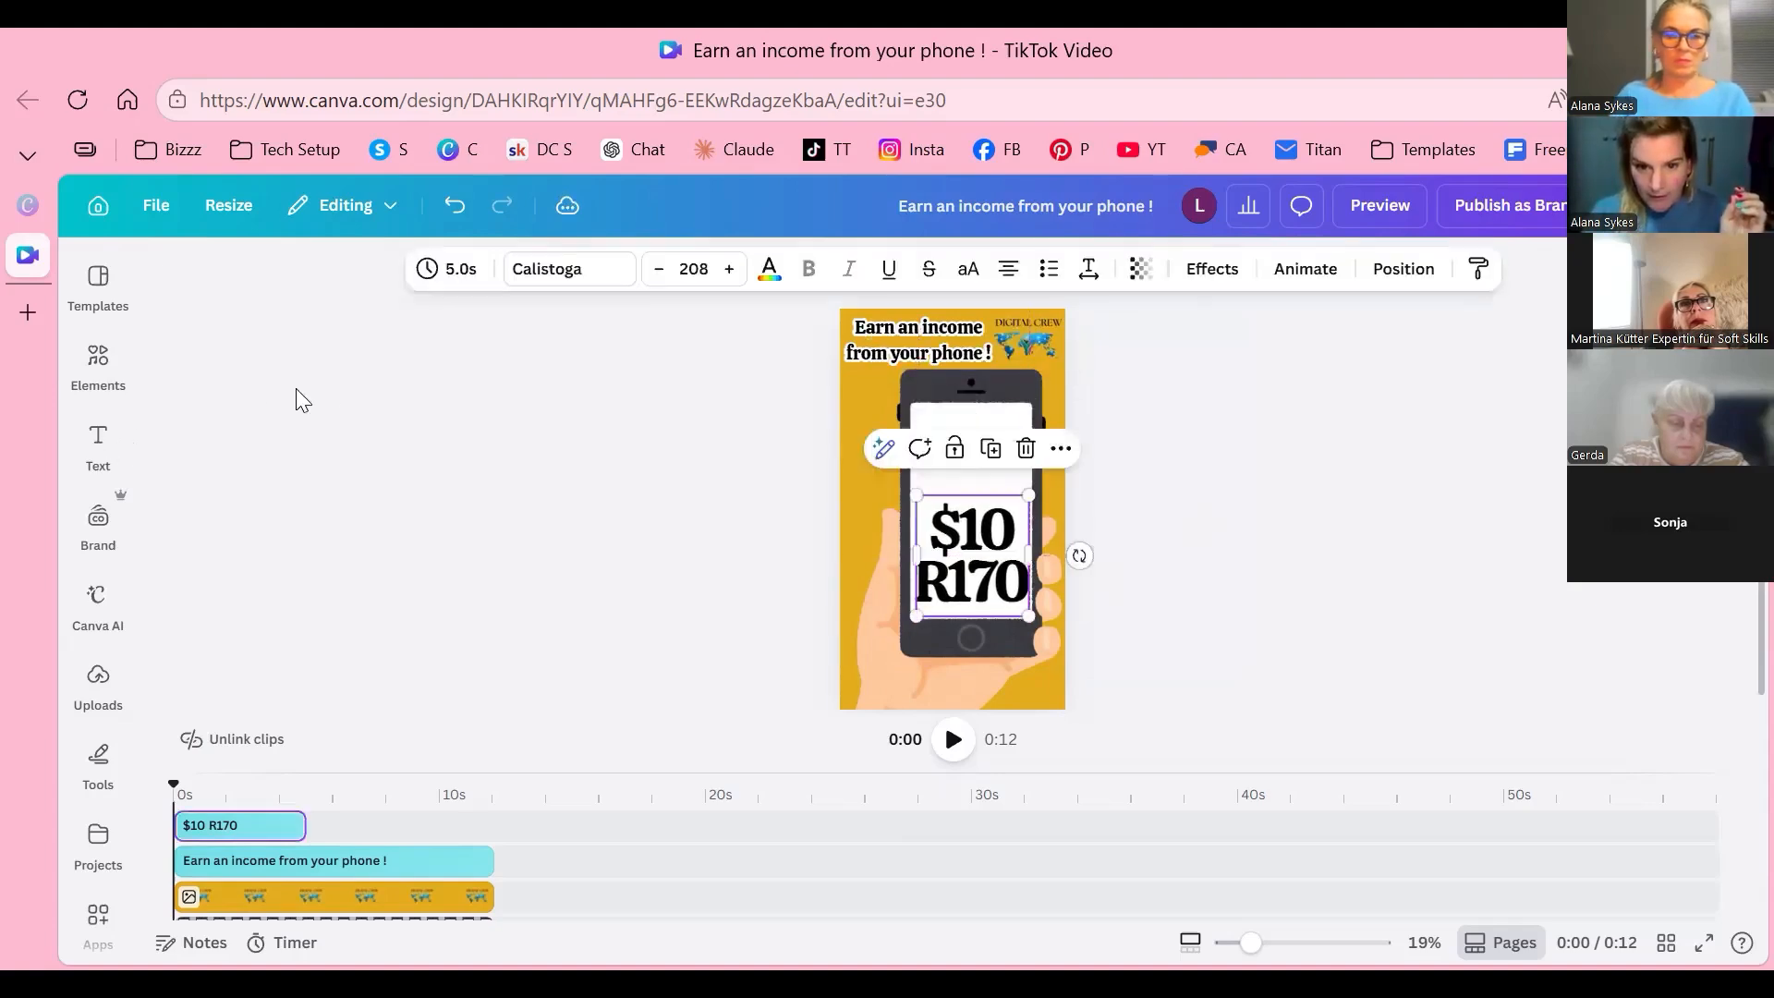
{"action": "left_click", "coordinate": [1041, 513]}
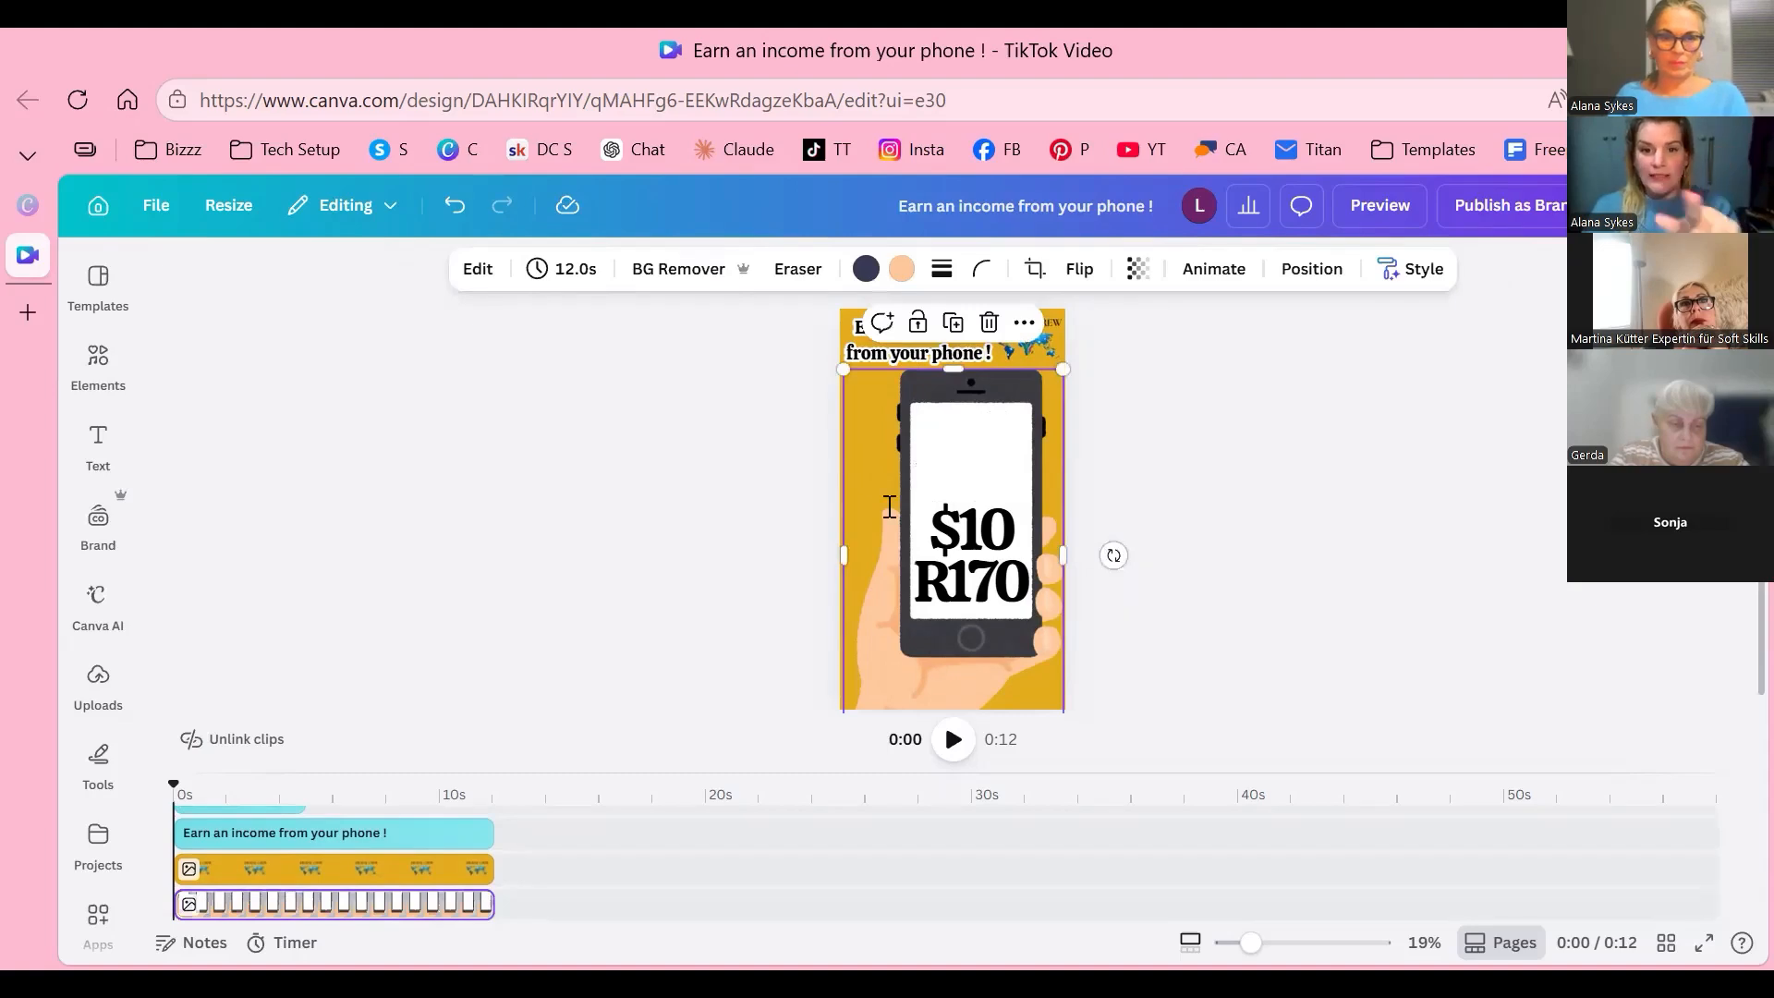
Step: Add a second text box at the start of the video reading "Join for only"
{"action": "mouse_move", "coordinate": [98, 447]}
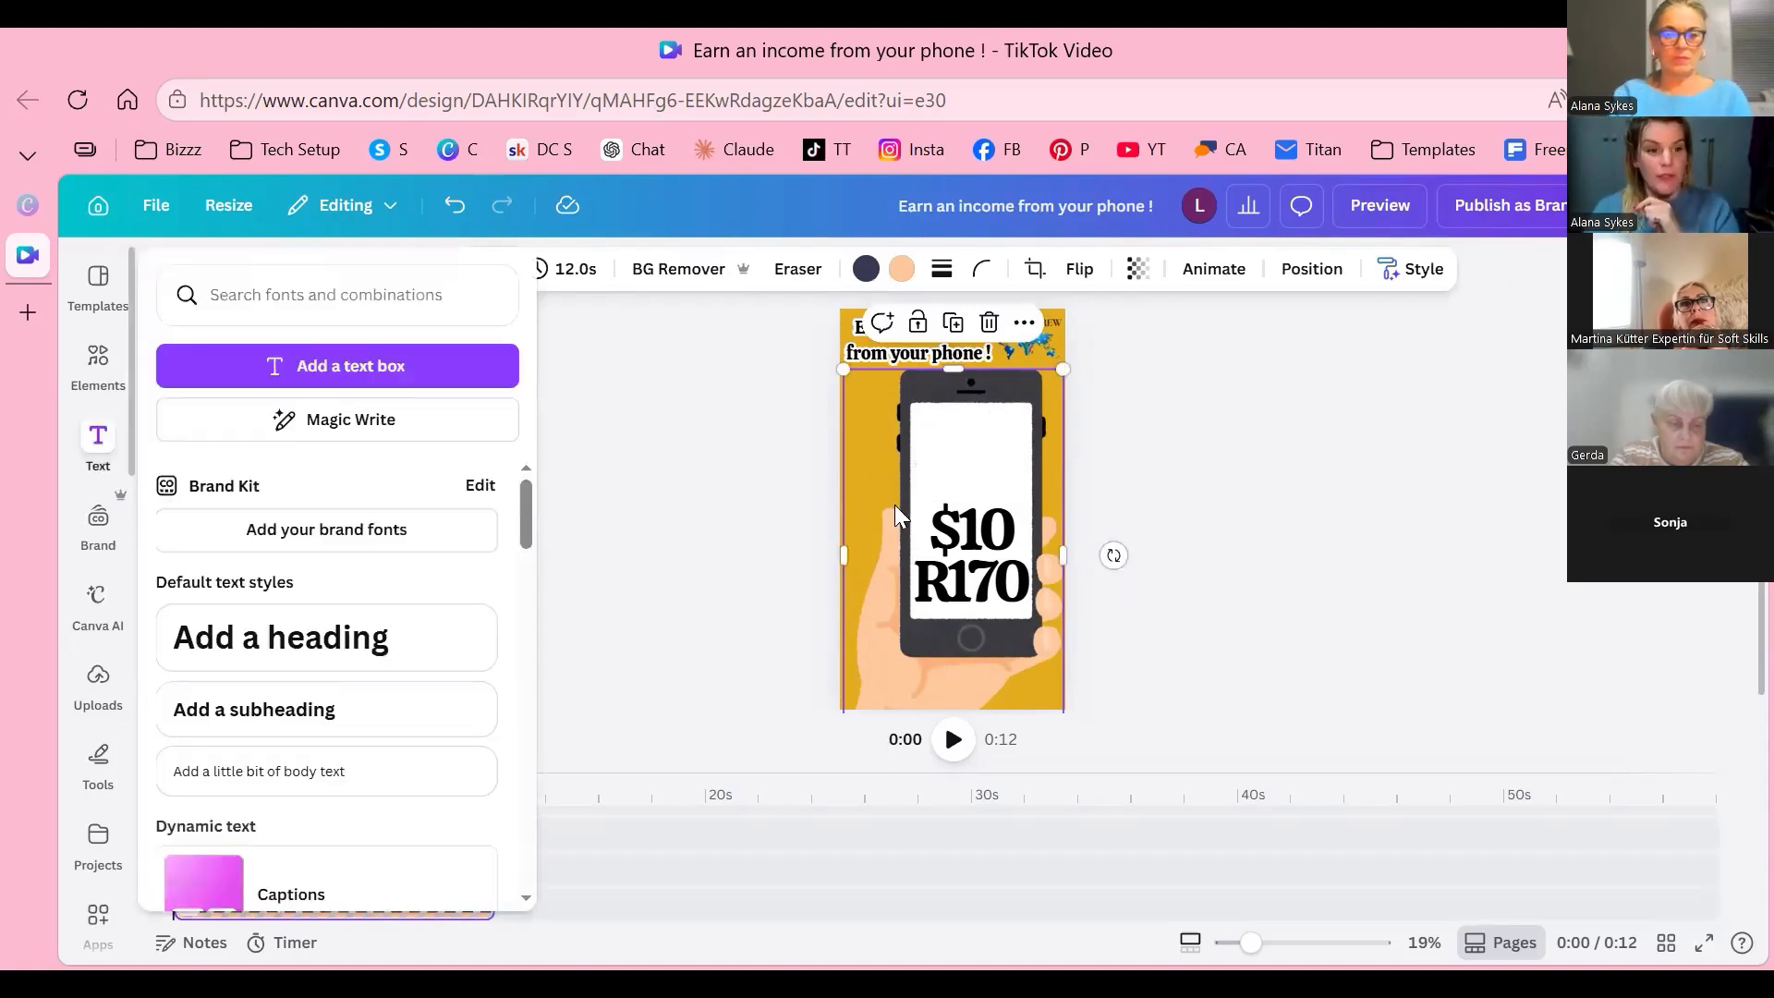
{"action": "left_click", "coordinate": [338, 366]}
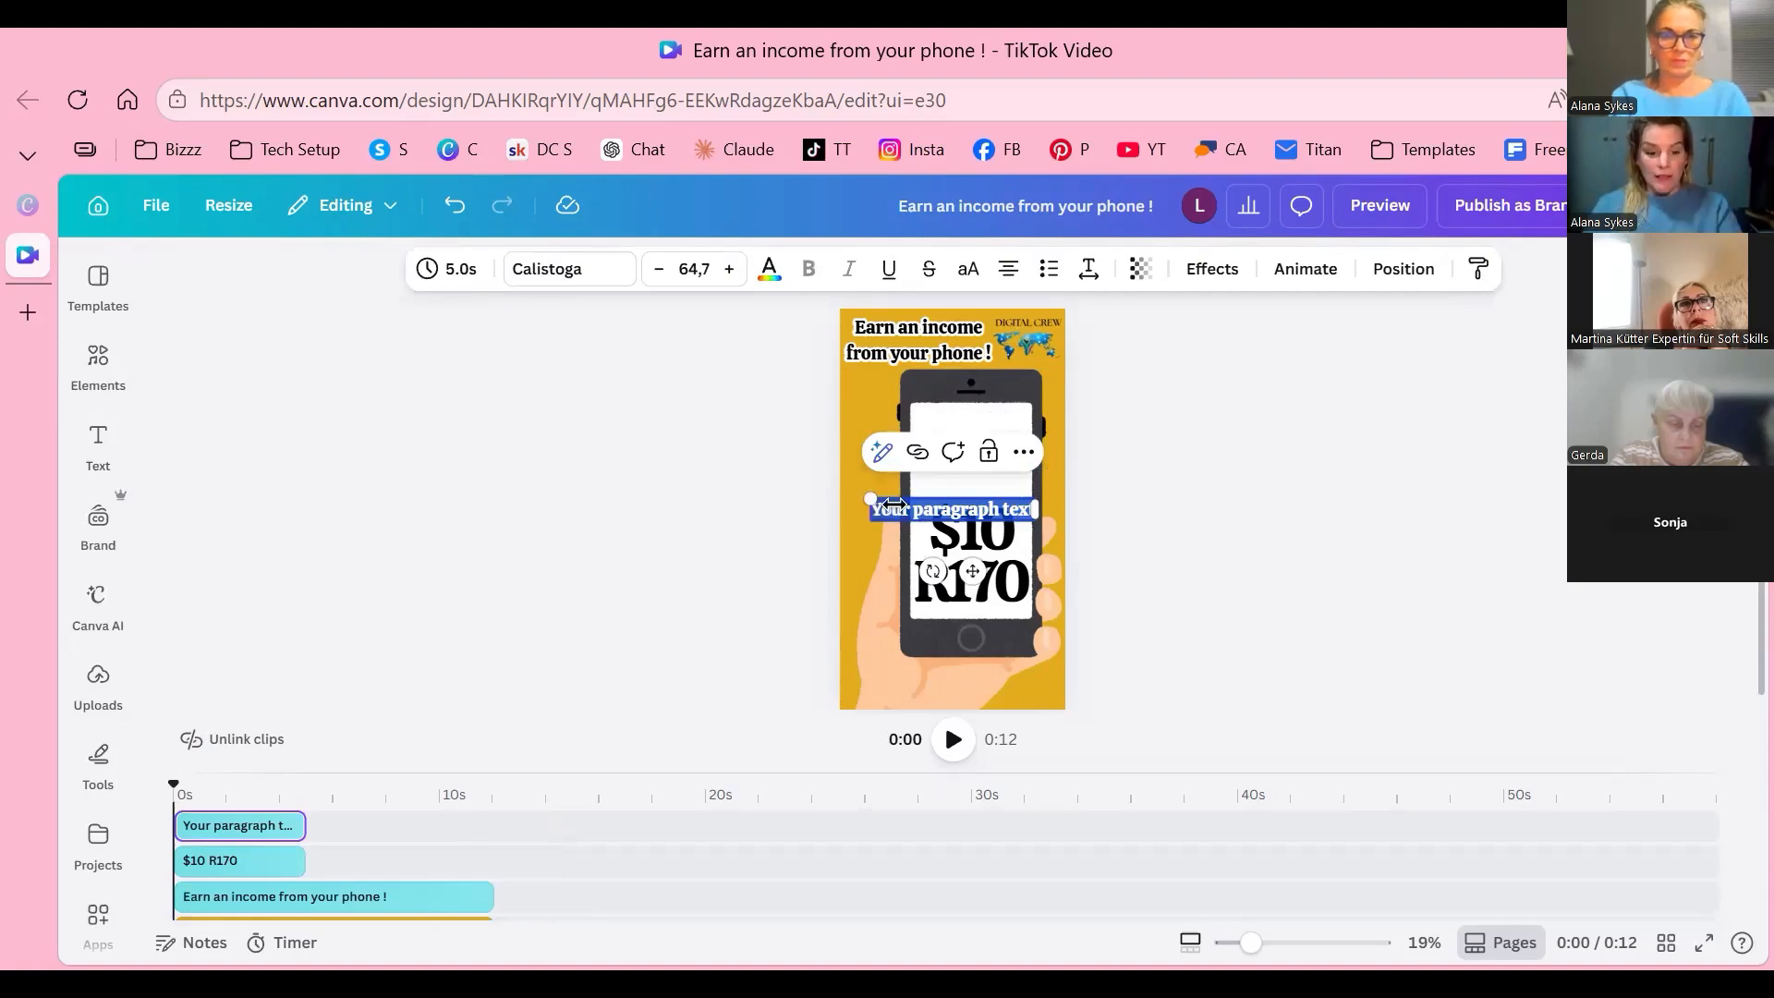
{"action": "type", "text": "Join"}
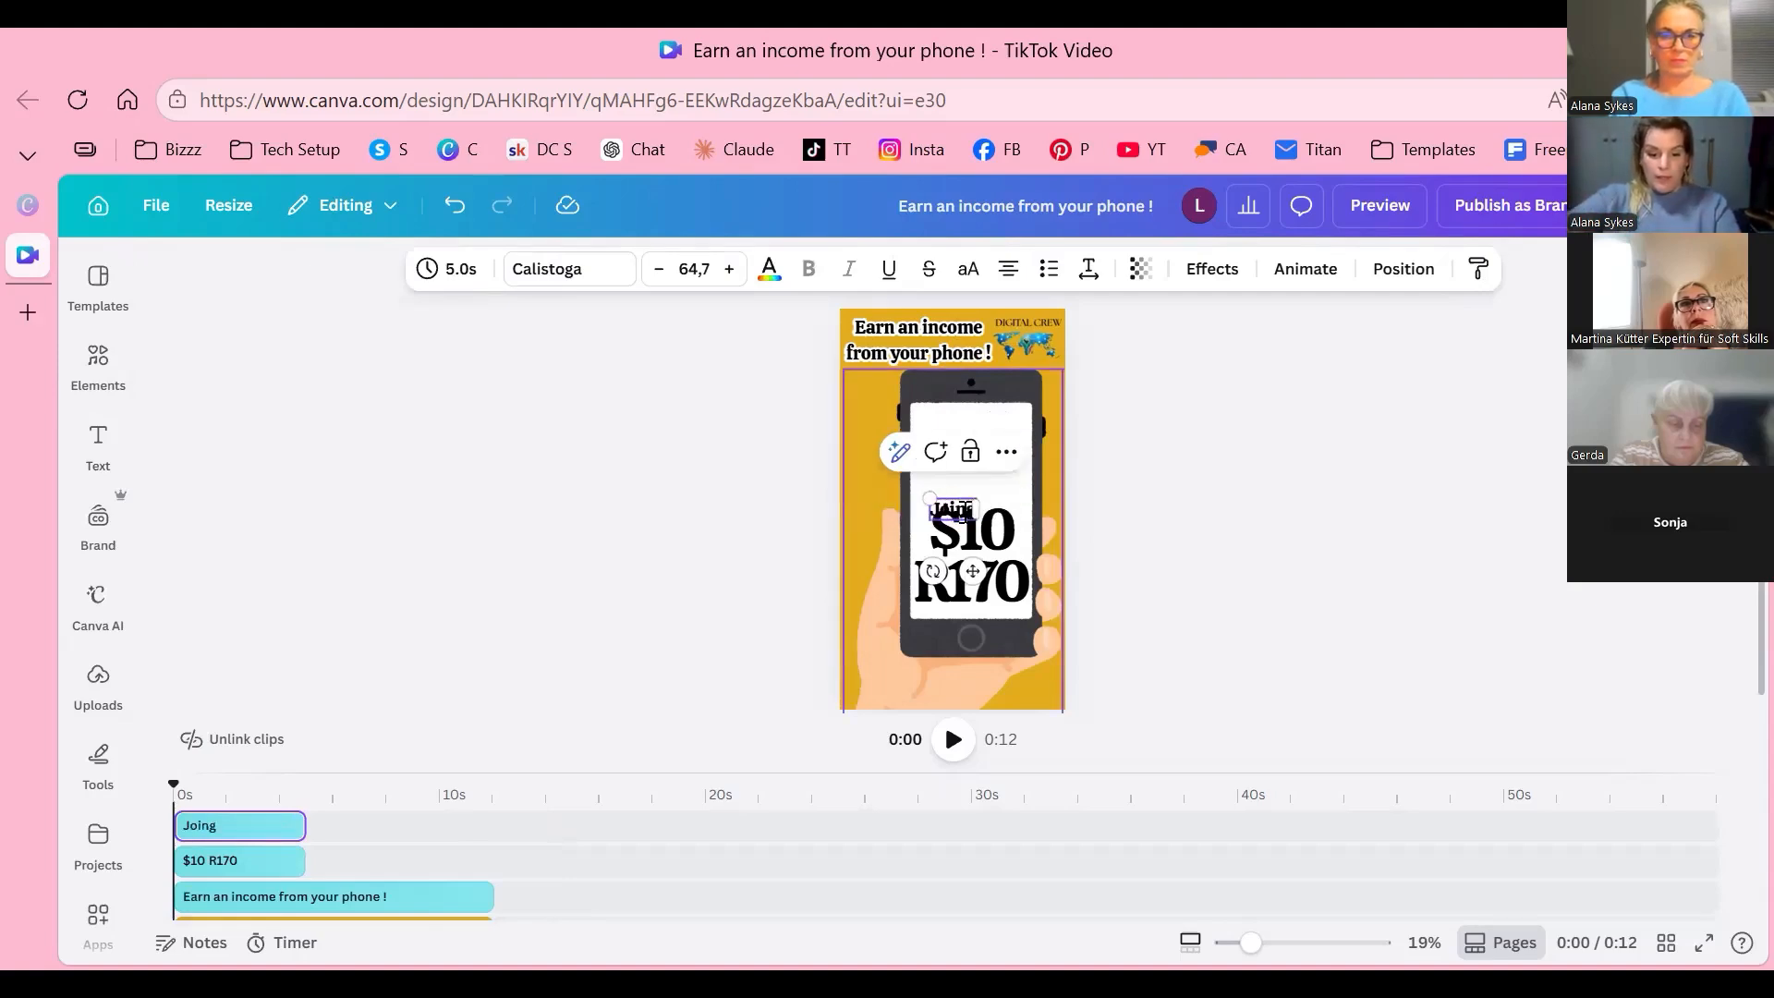
{"action": "type", "text": " for"}
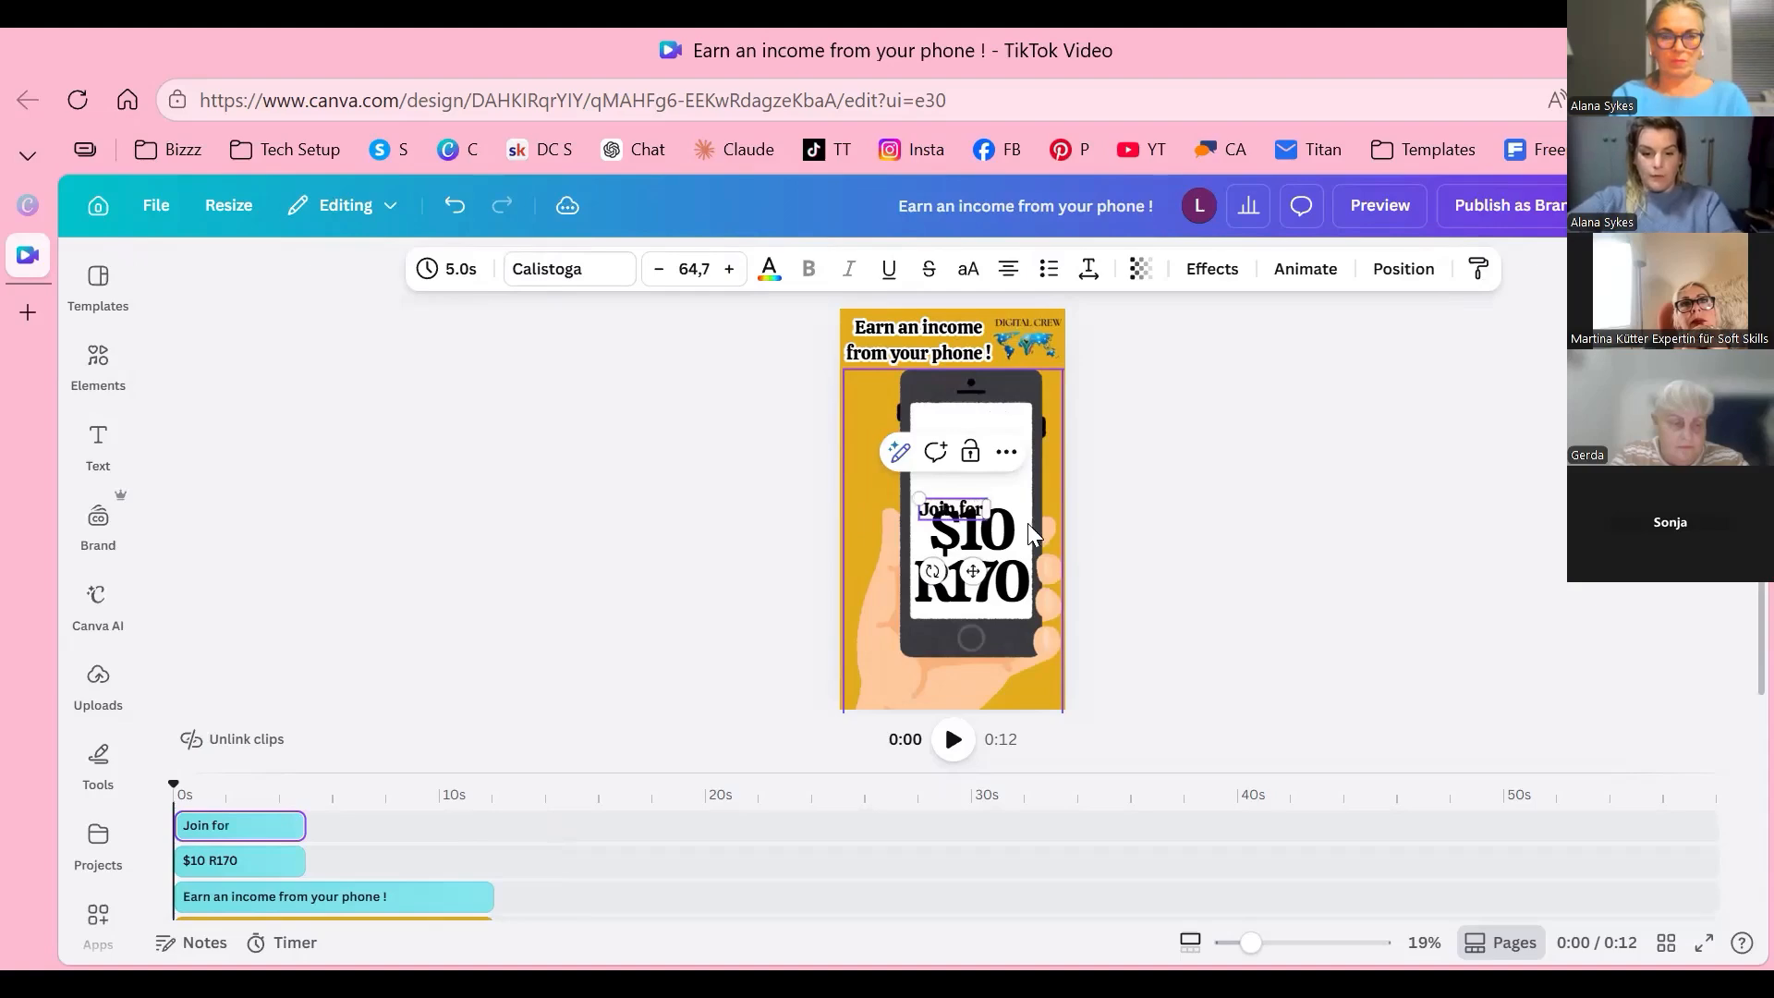
{"action": "type", "text": " only"}
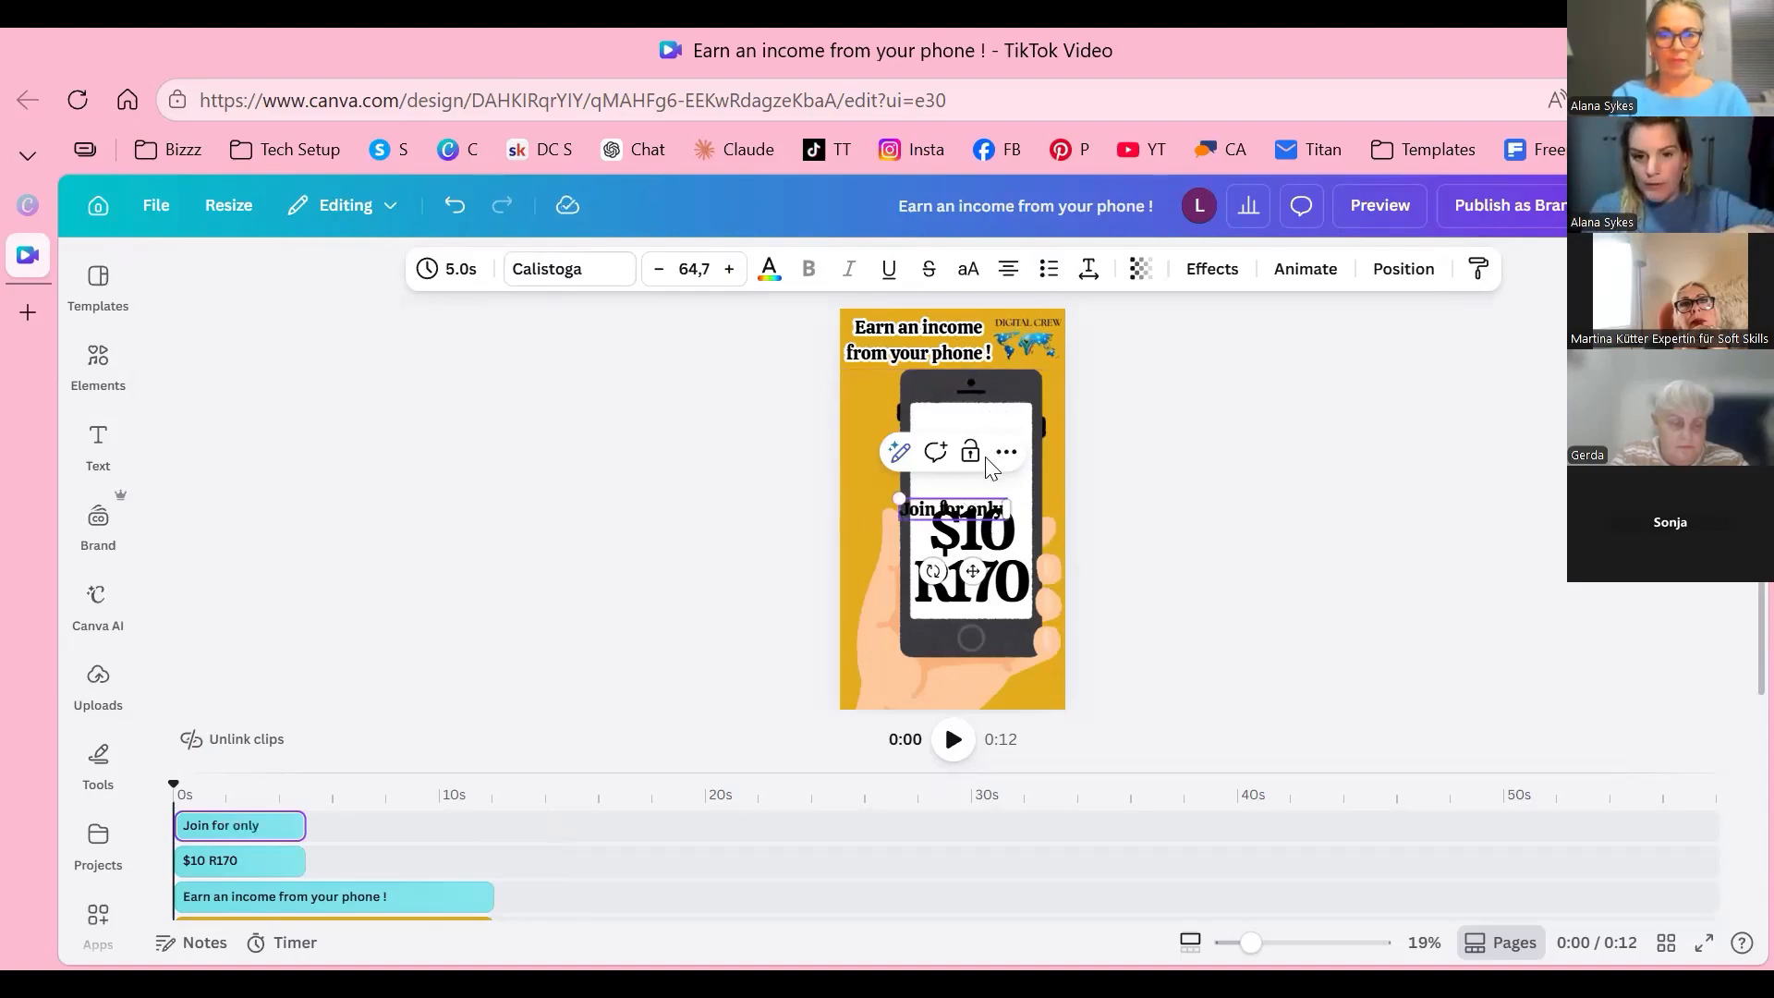
Step: Wrap "Join for only" onto two lines, enlarge it to size 119 and place it above the price on the phone's screen
{"action": "left_click_drag", "start_coordinate": [1006, 469], "coordinate": [992, 456]}
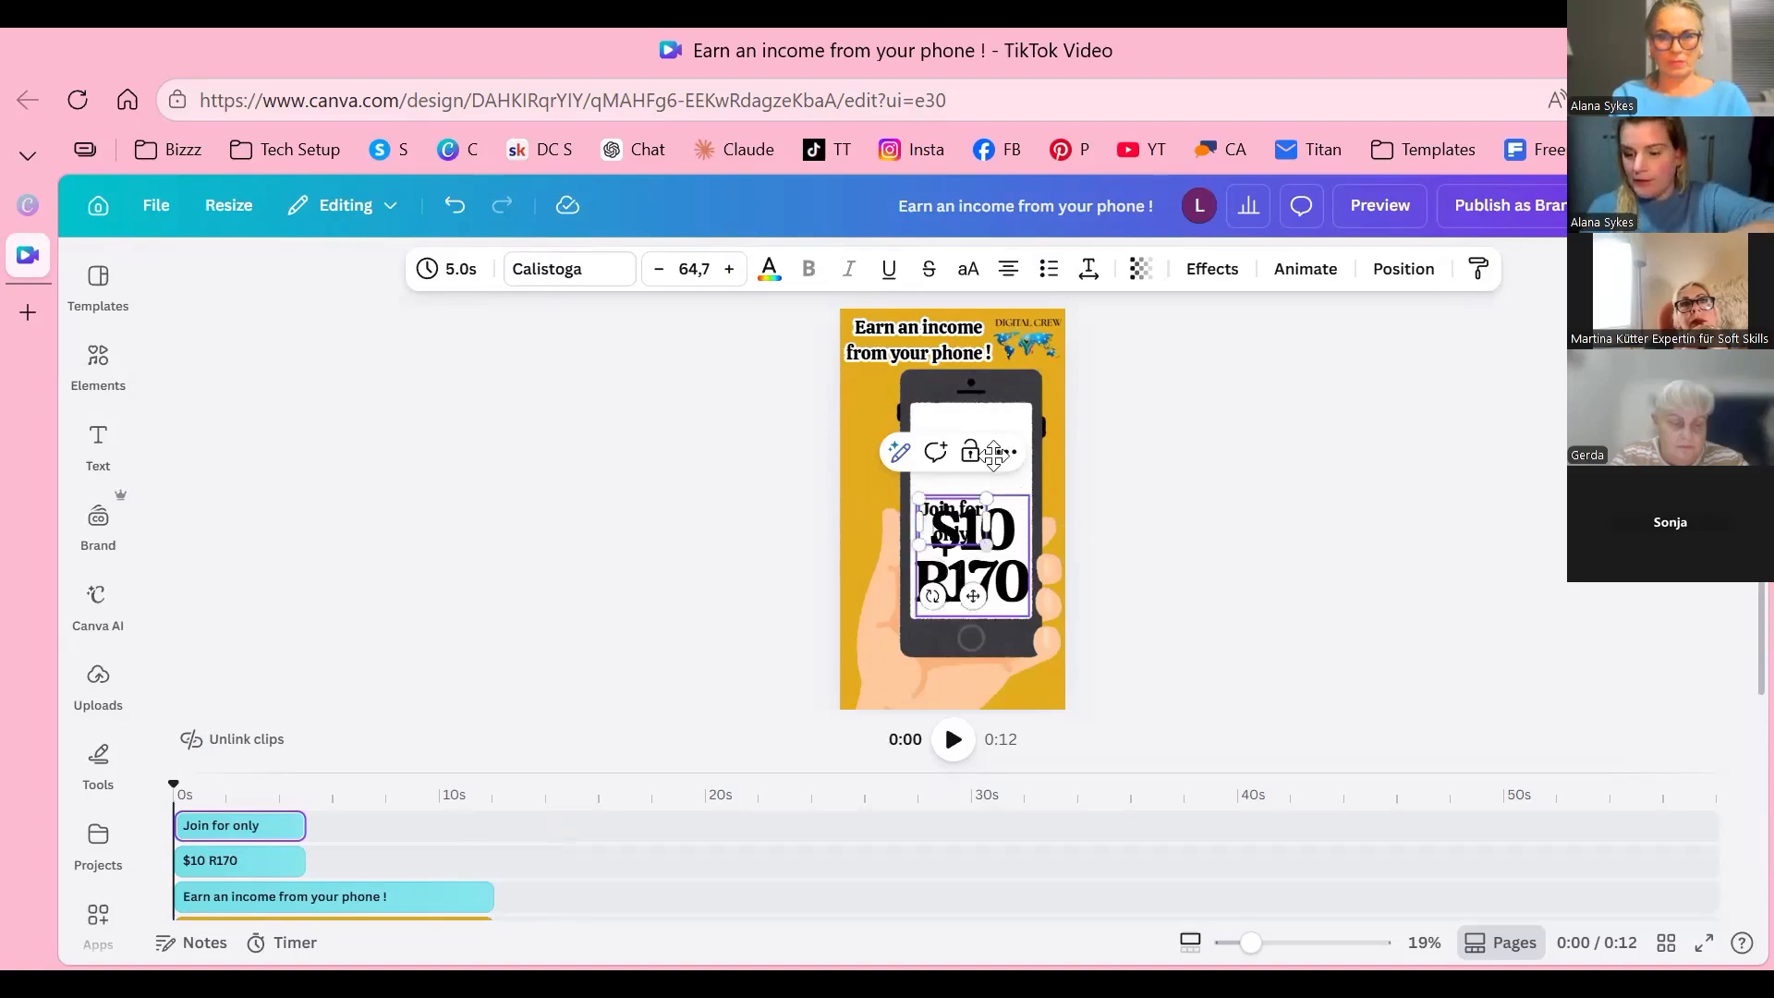
{"action": "left_click", "coordinate": [988, 454]}
{"action": "left_click_drag", "start_coordinate": [955, 528], "coordinate": [972, 452]}
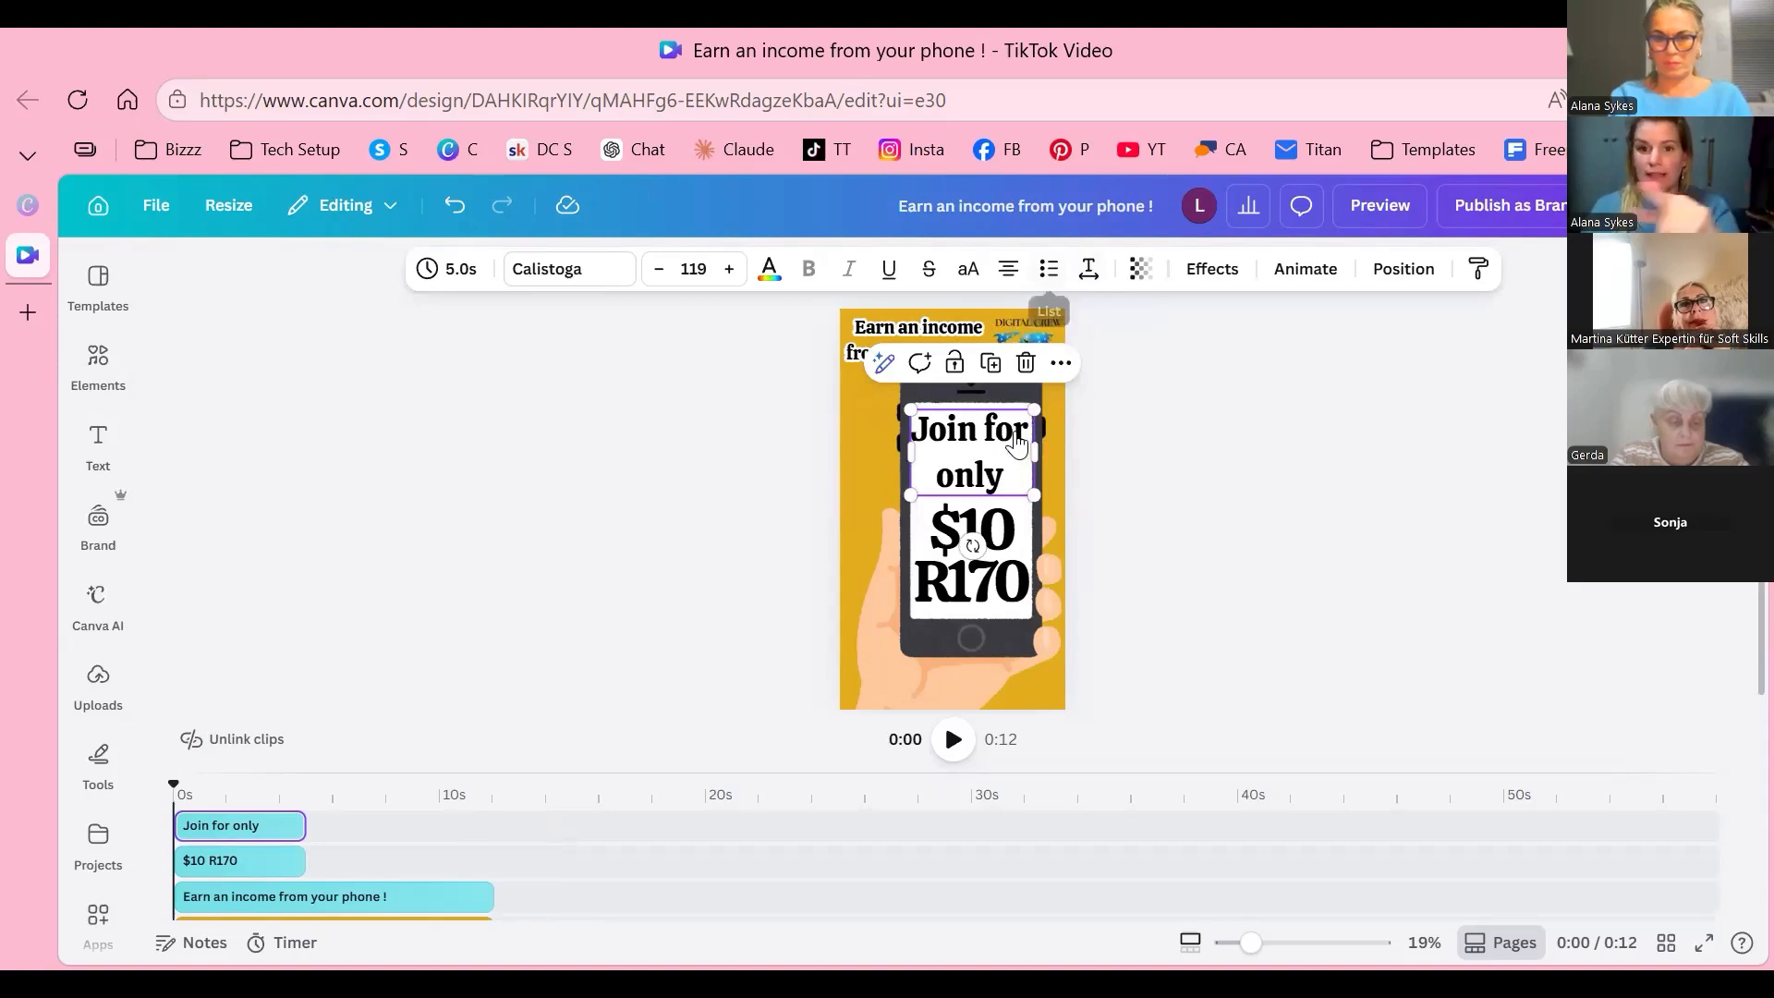
Step: Tighten the line spacing of the "Join for only" text to 0.82
{"action": "left_click", "coordinate": [1088, 268]}
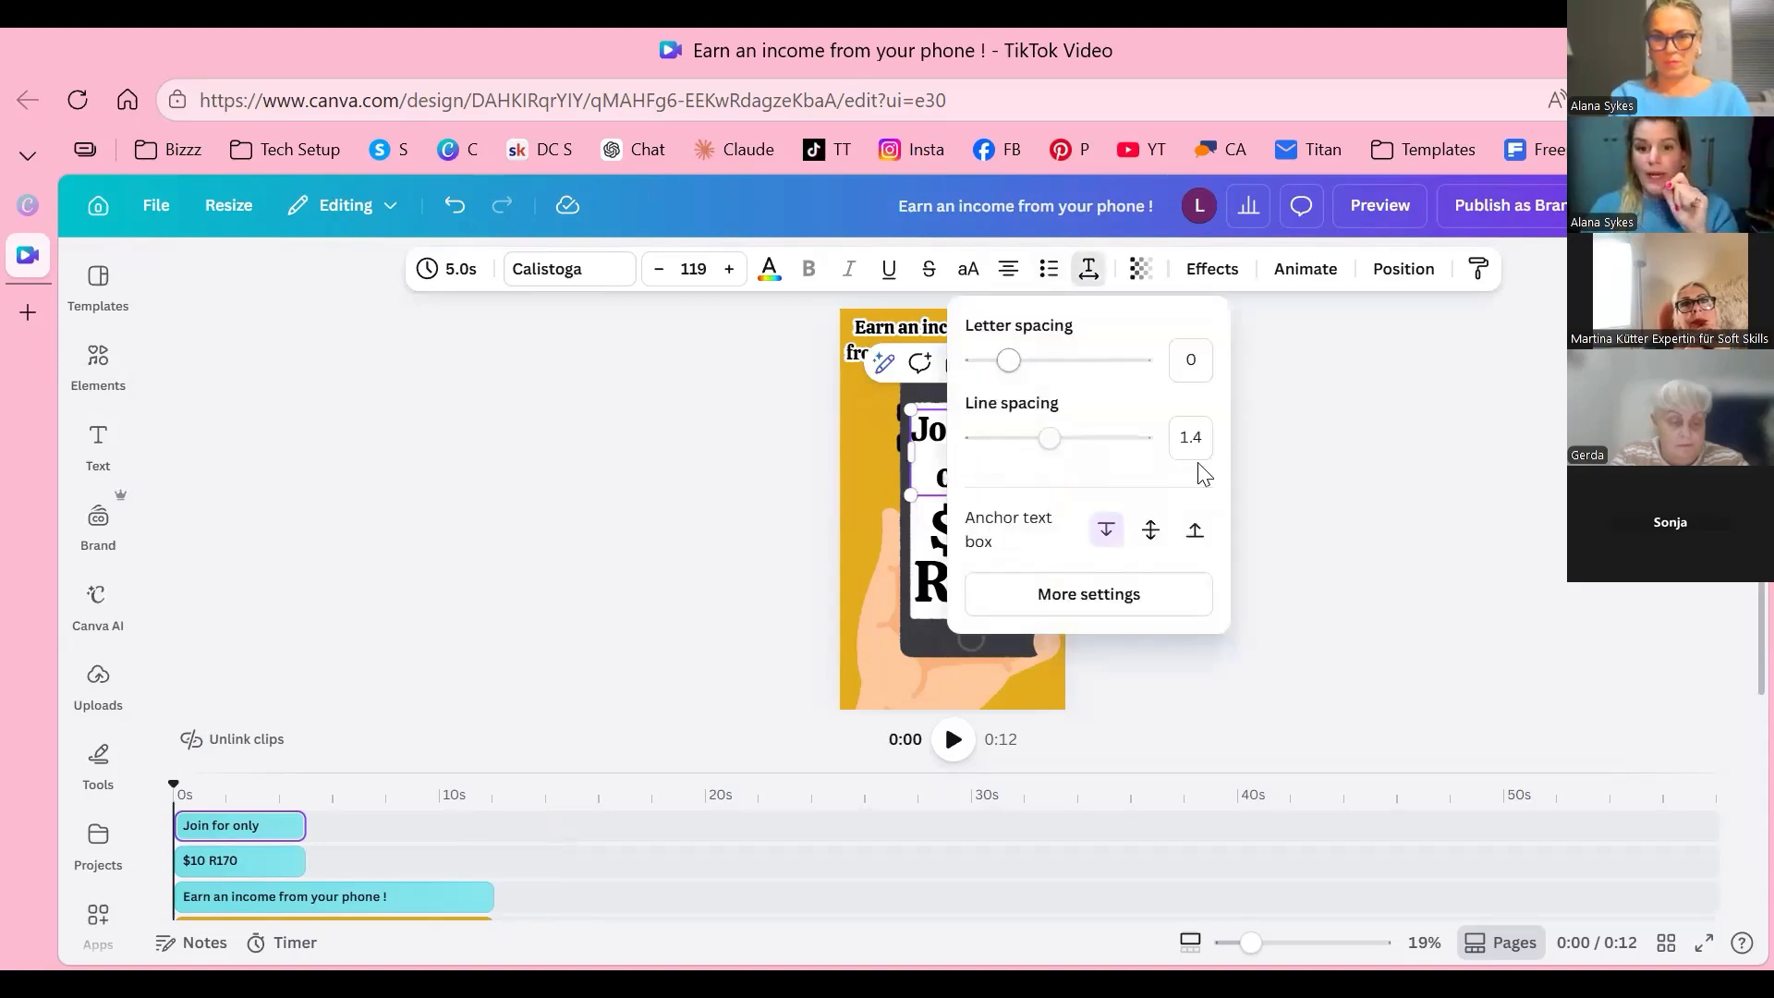
{"action": "left_click_drag", "start_coordinate": [1049, 437], "coordinate": [987, 438]}
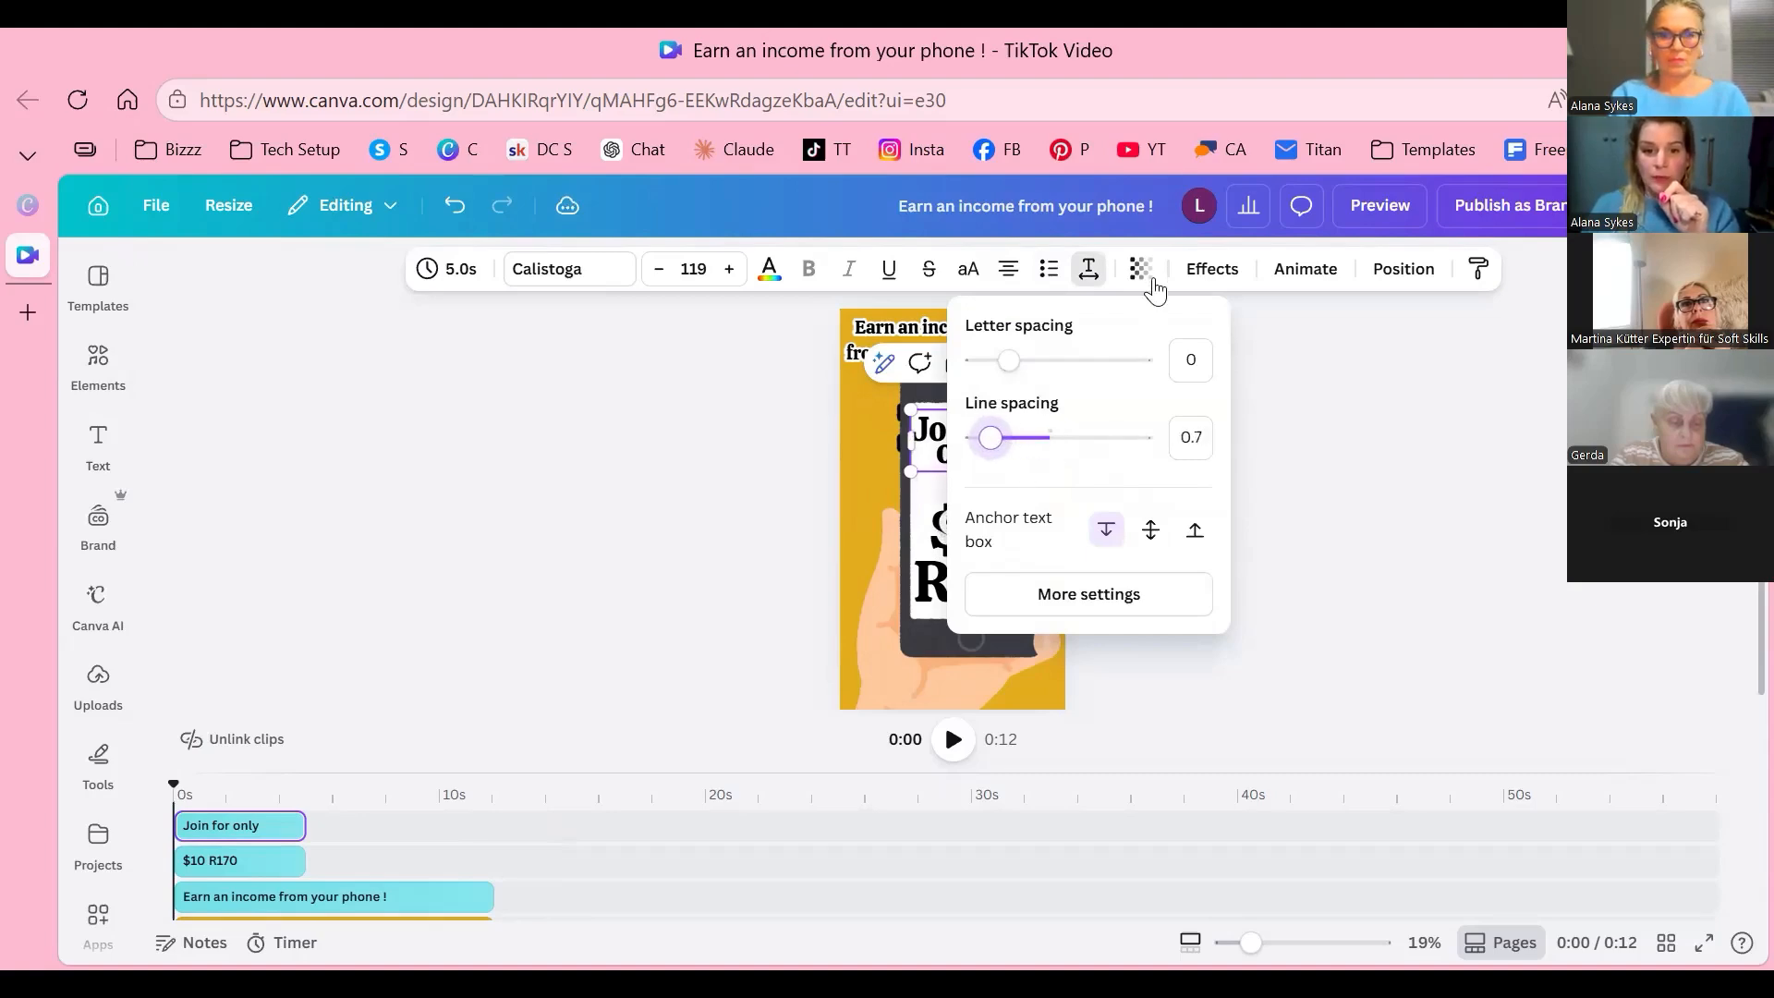
{"action": "left_click", "coordinate": [1092, 275]}
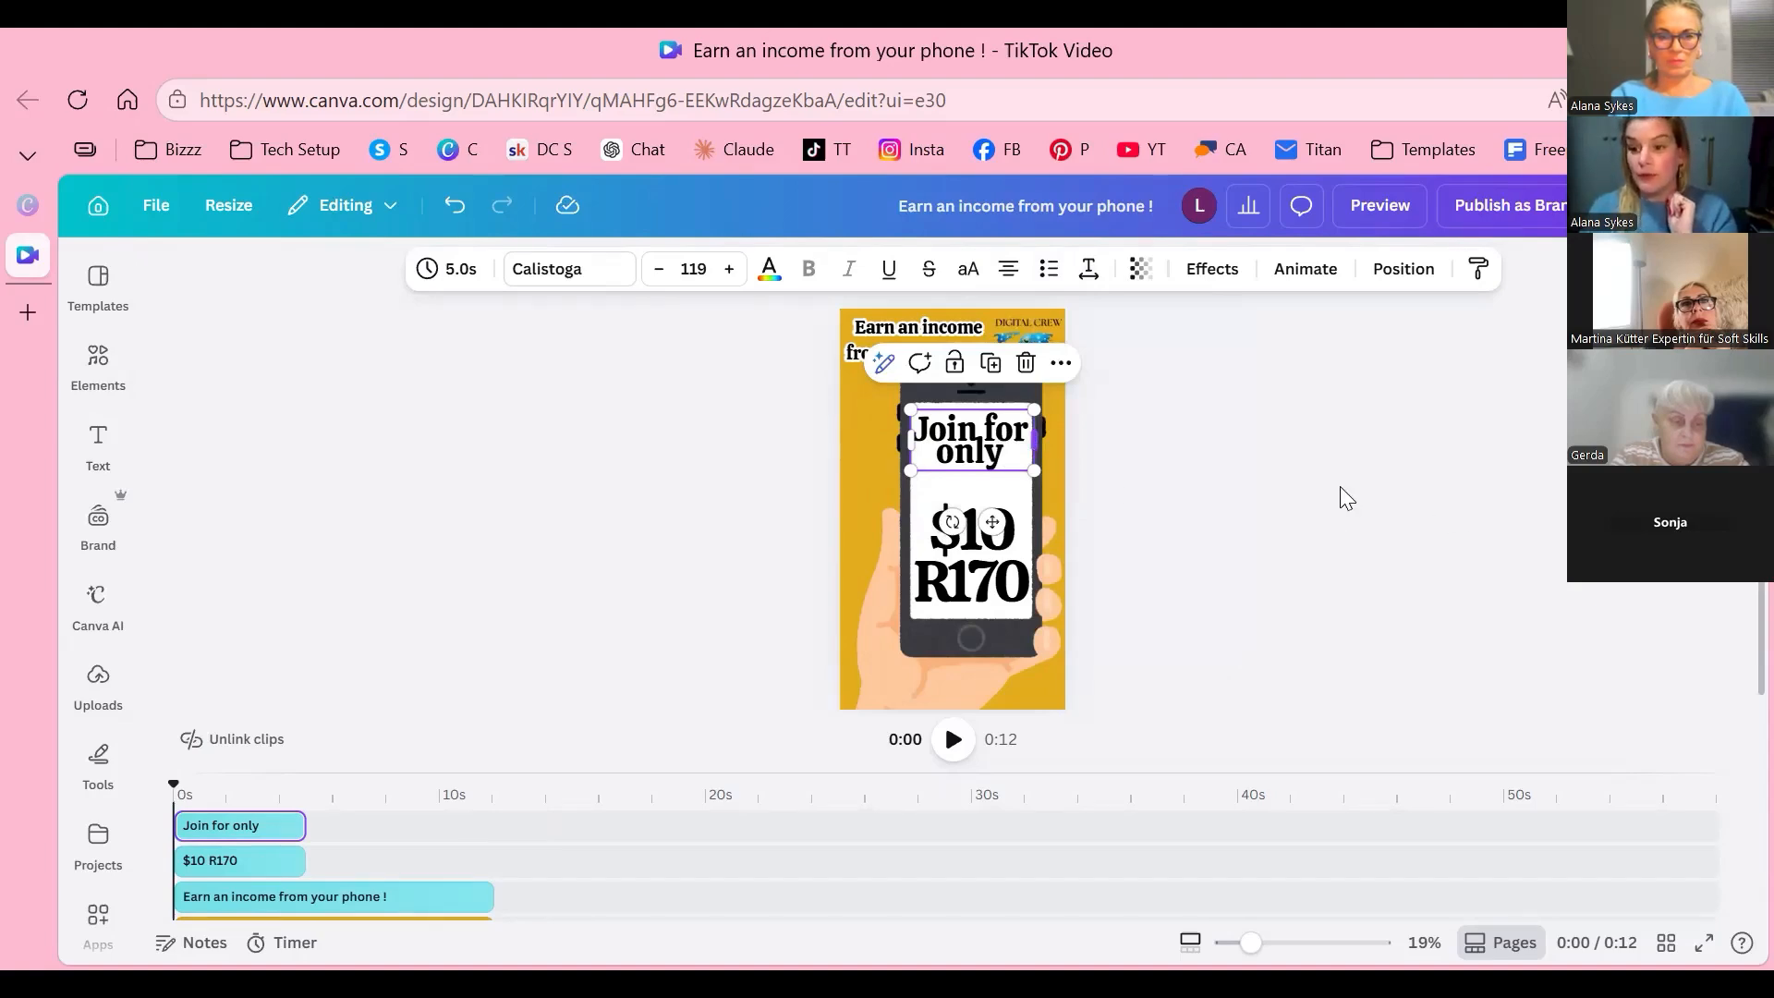
{"action": "left_click", "coordinate": [1089, 269]}
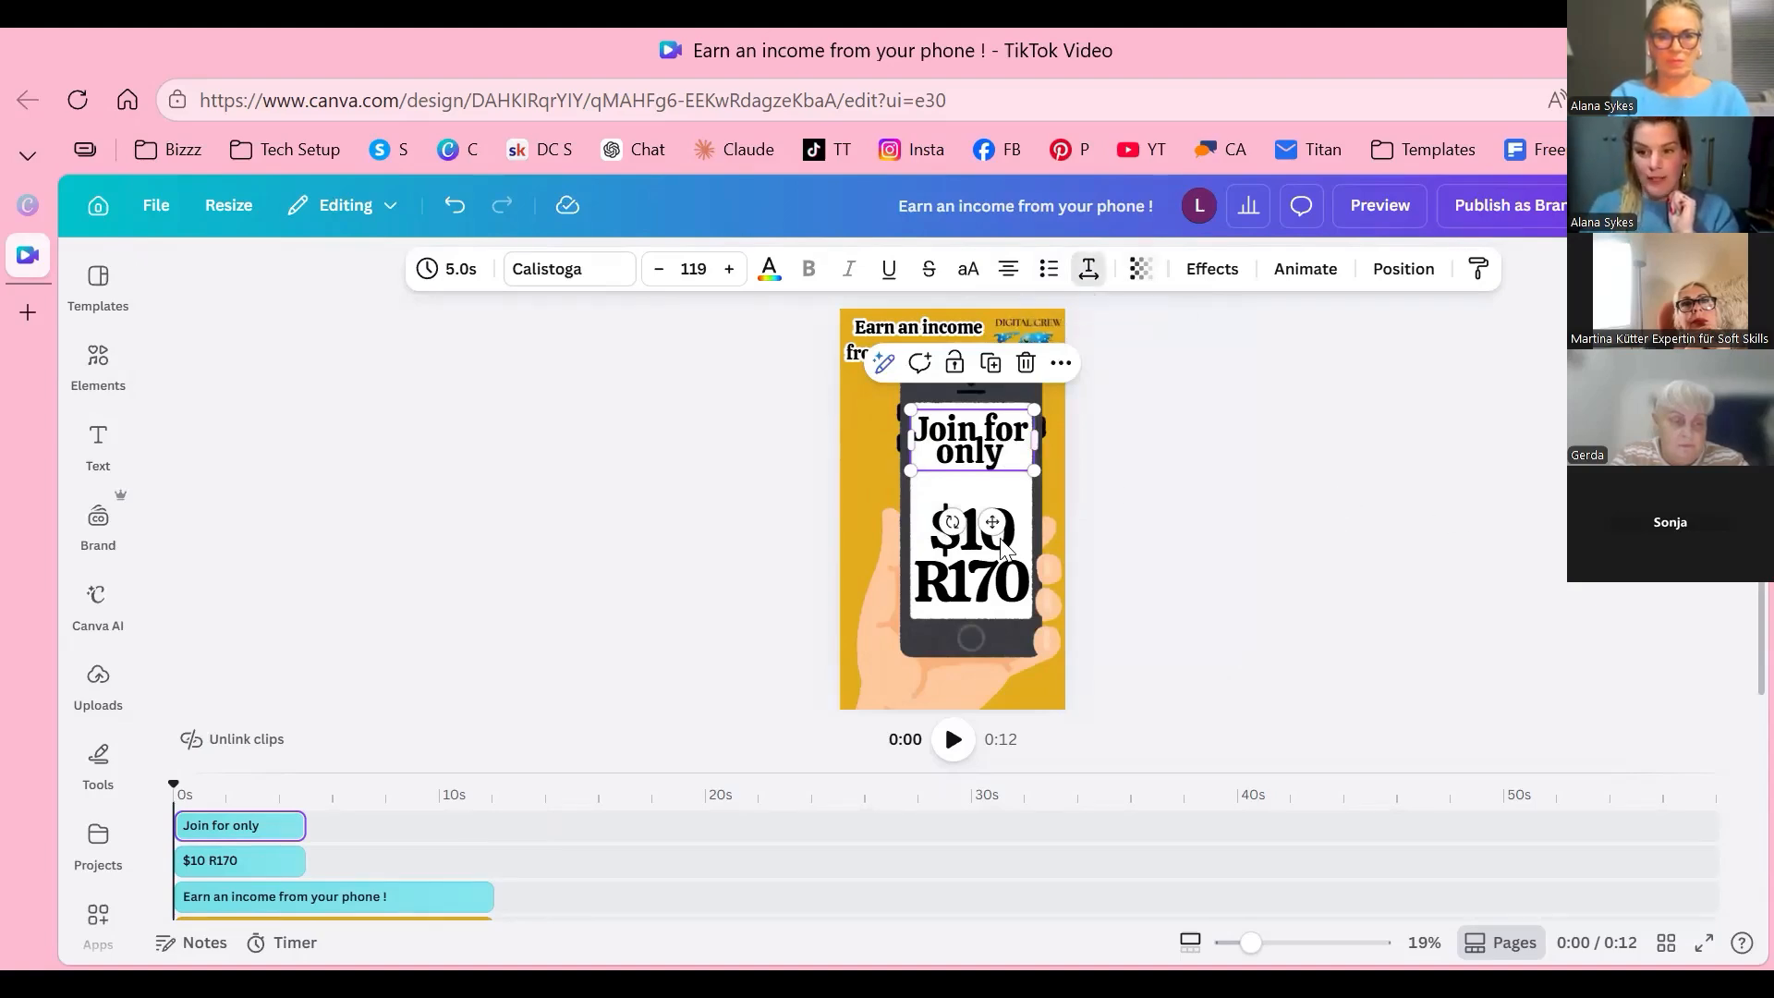
{"action": "left_click_drag", "start_coordinate": [987, 438], "coordinate": [1002, 437]}
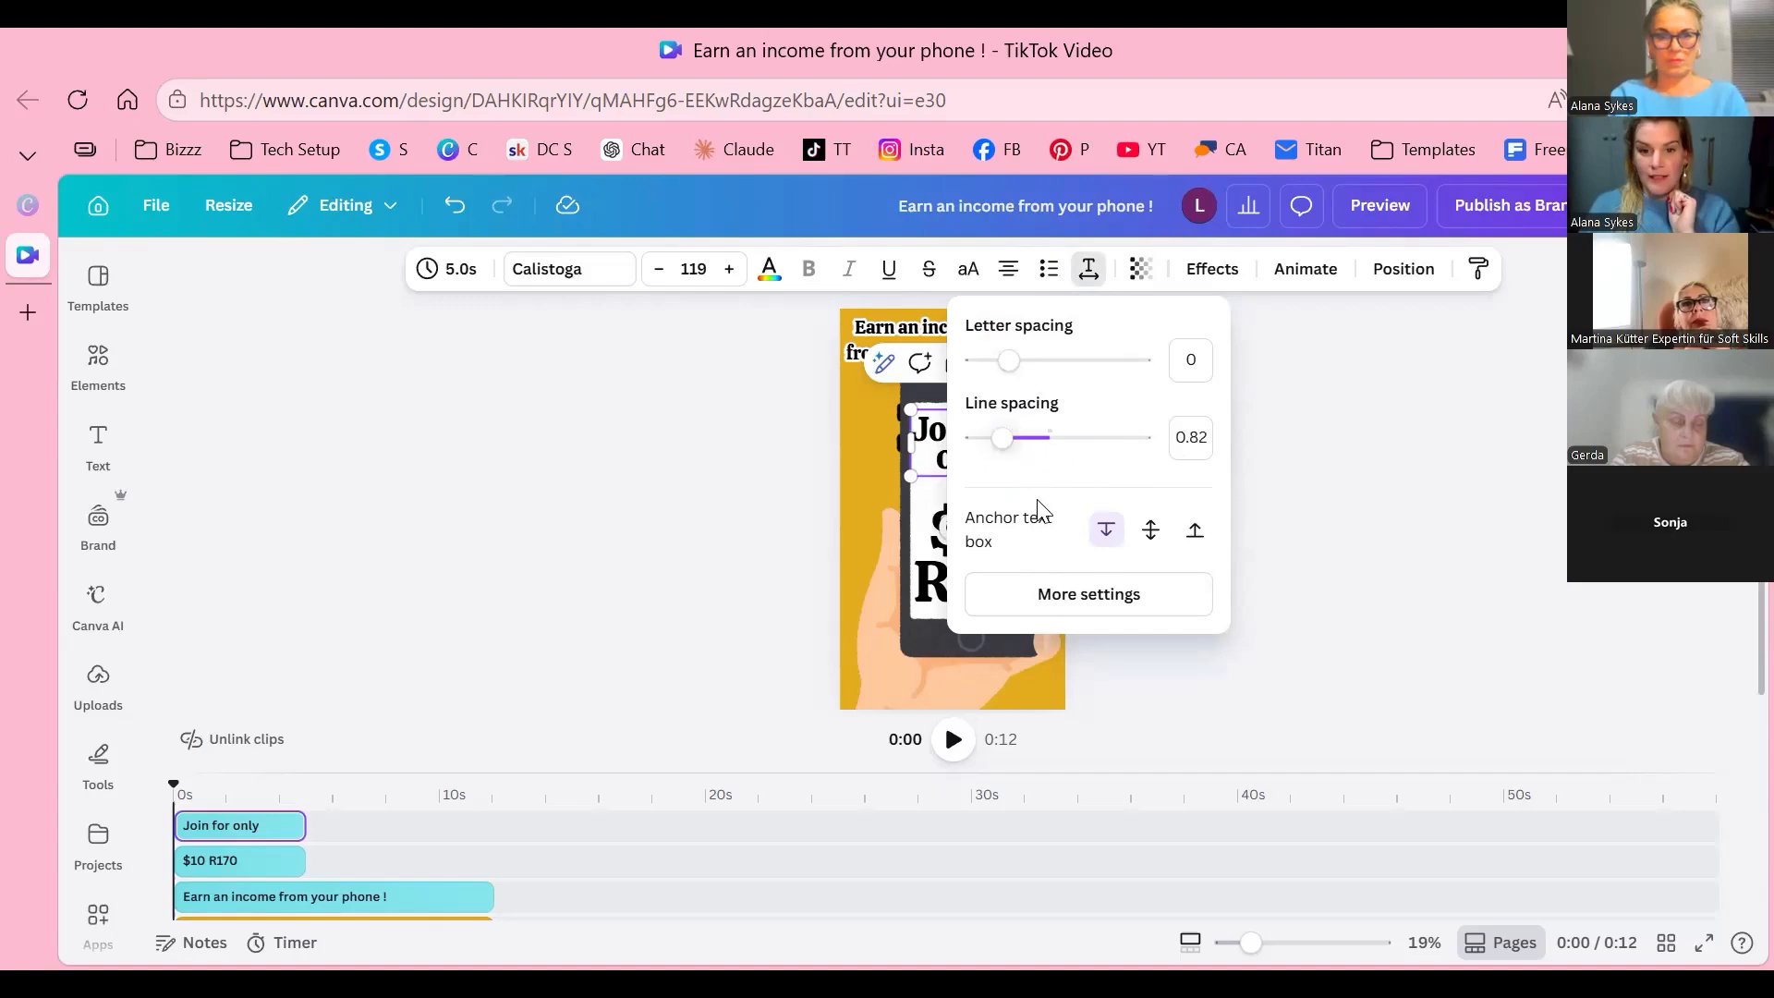
{"action": "left_click", "coordinate": [1300, 500]}
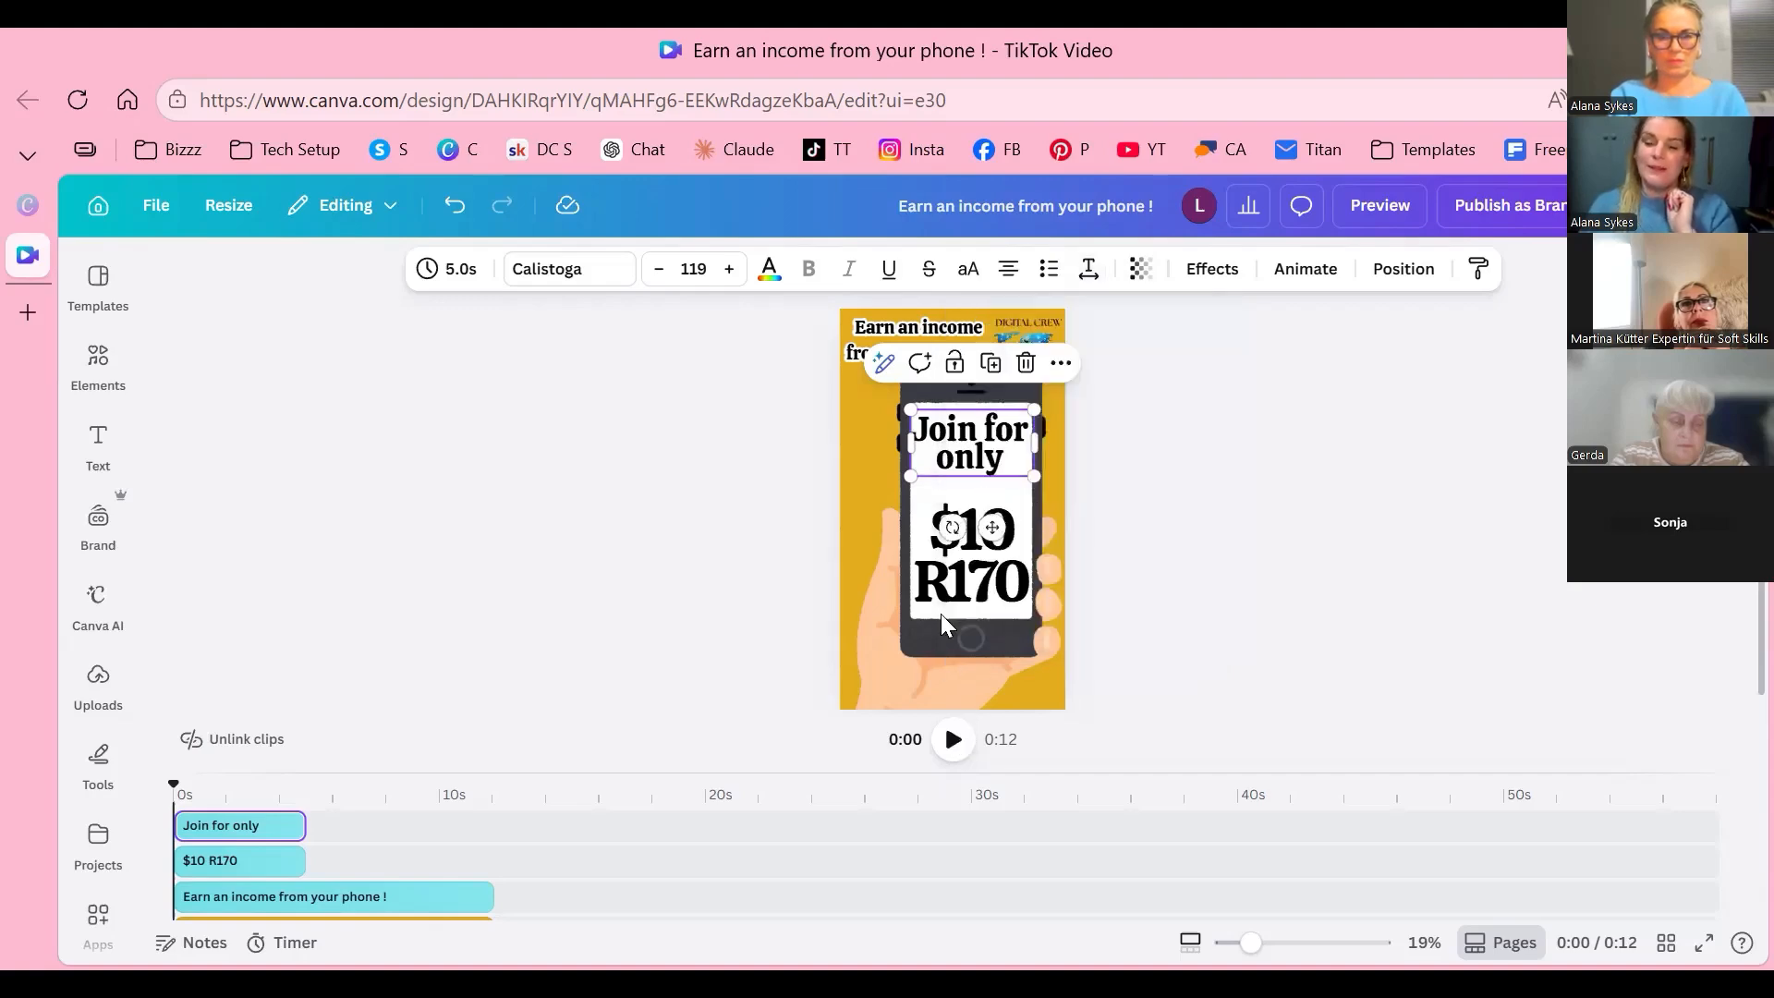
{"action": "key", "text": "Escape"}
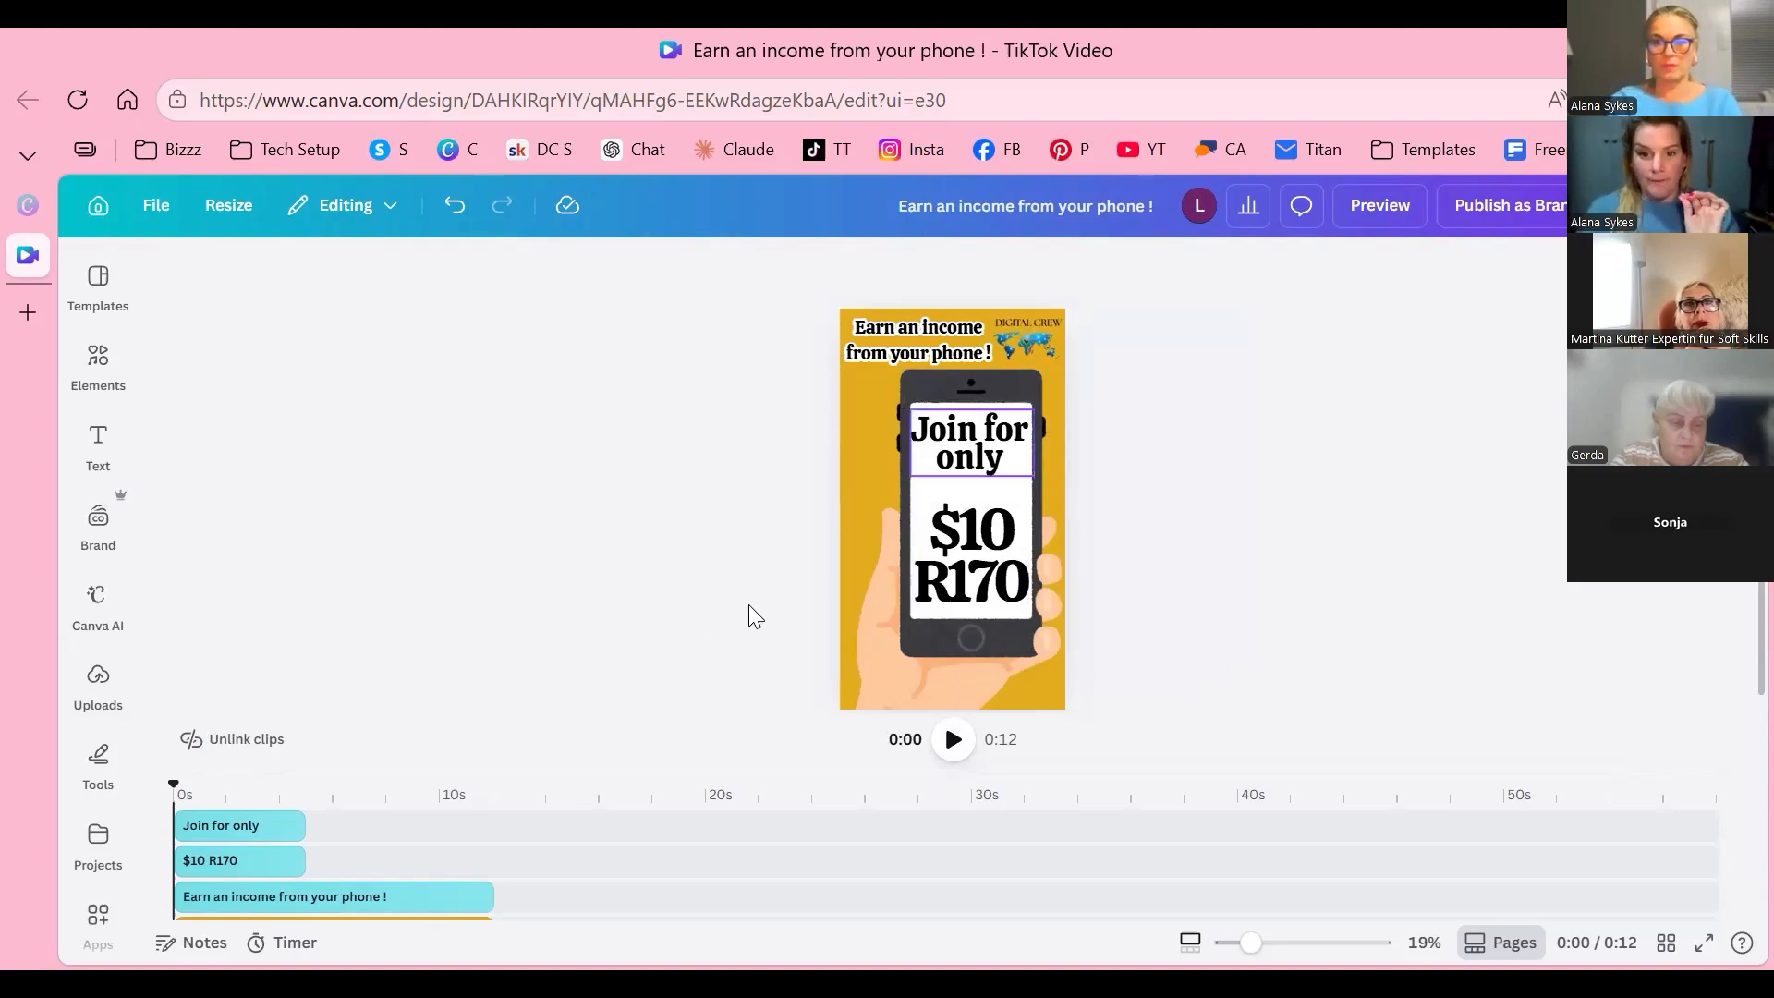
Step: Enlarge the timeline area and shorten the "Join for only" text clip to 4.5 seconds
{"action": "left_click", "coordinate": [972, 445]}
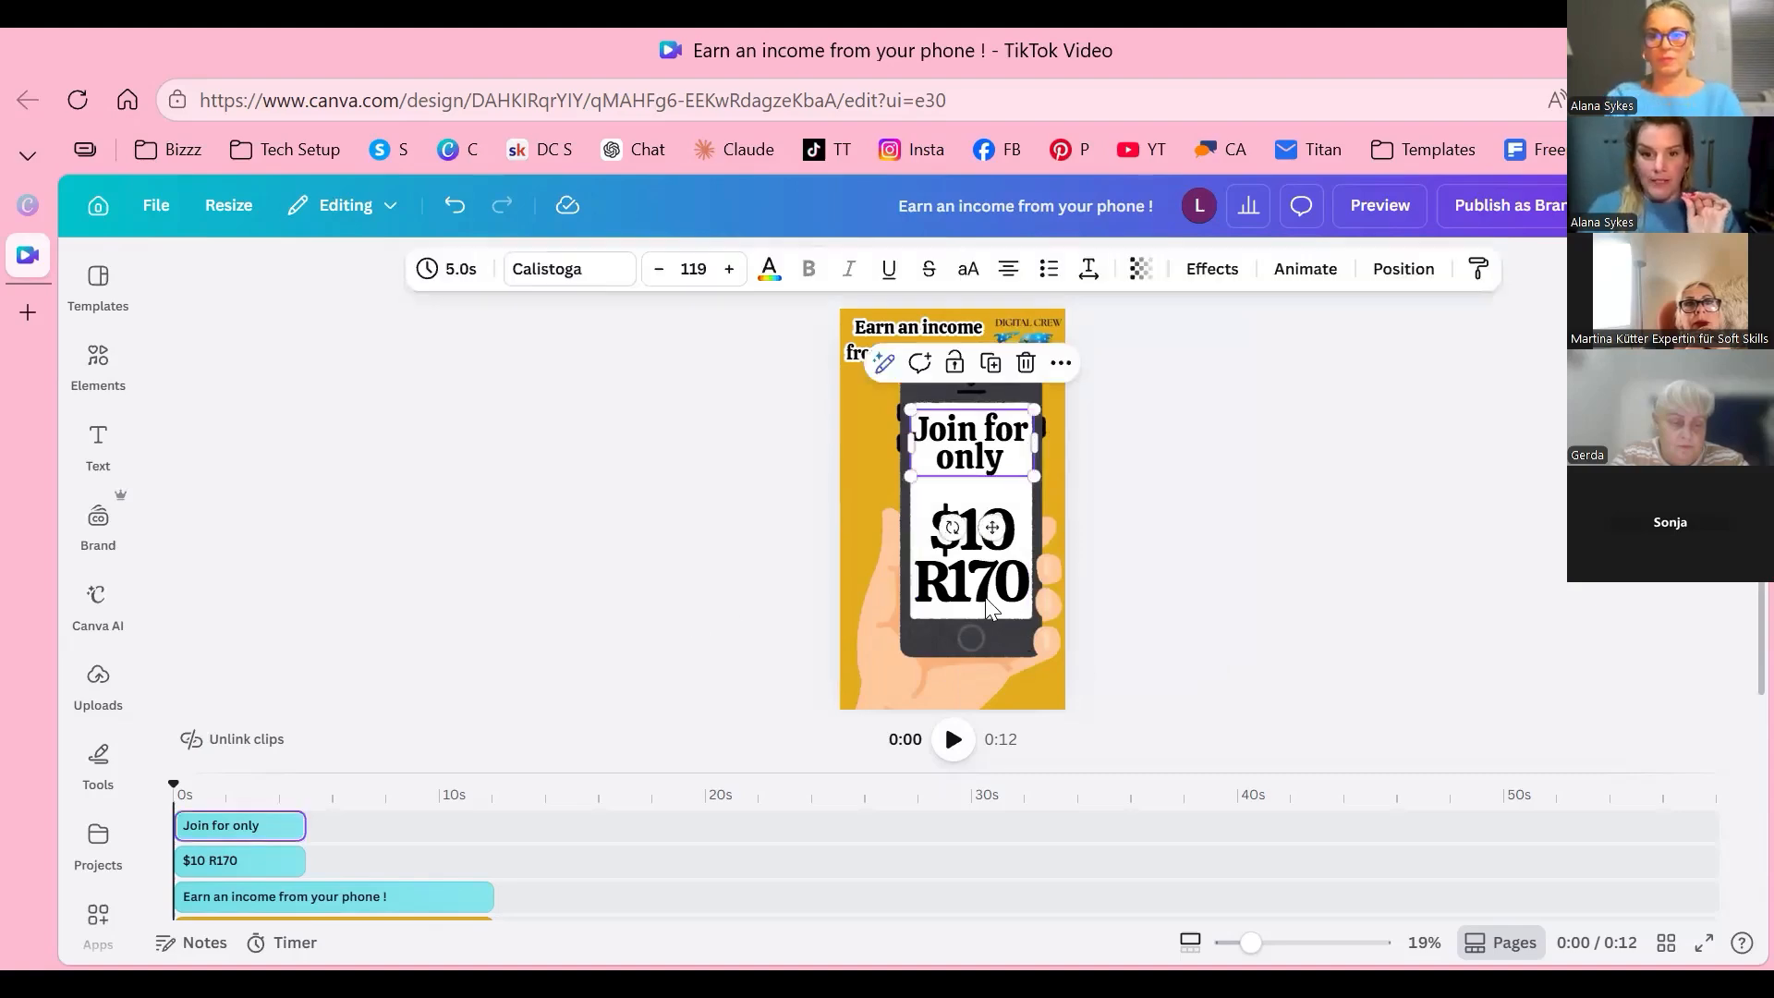
{"action": "left_click", "coordinate": [958, 440]}
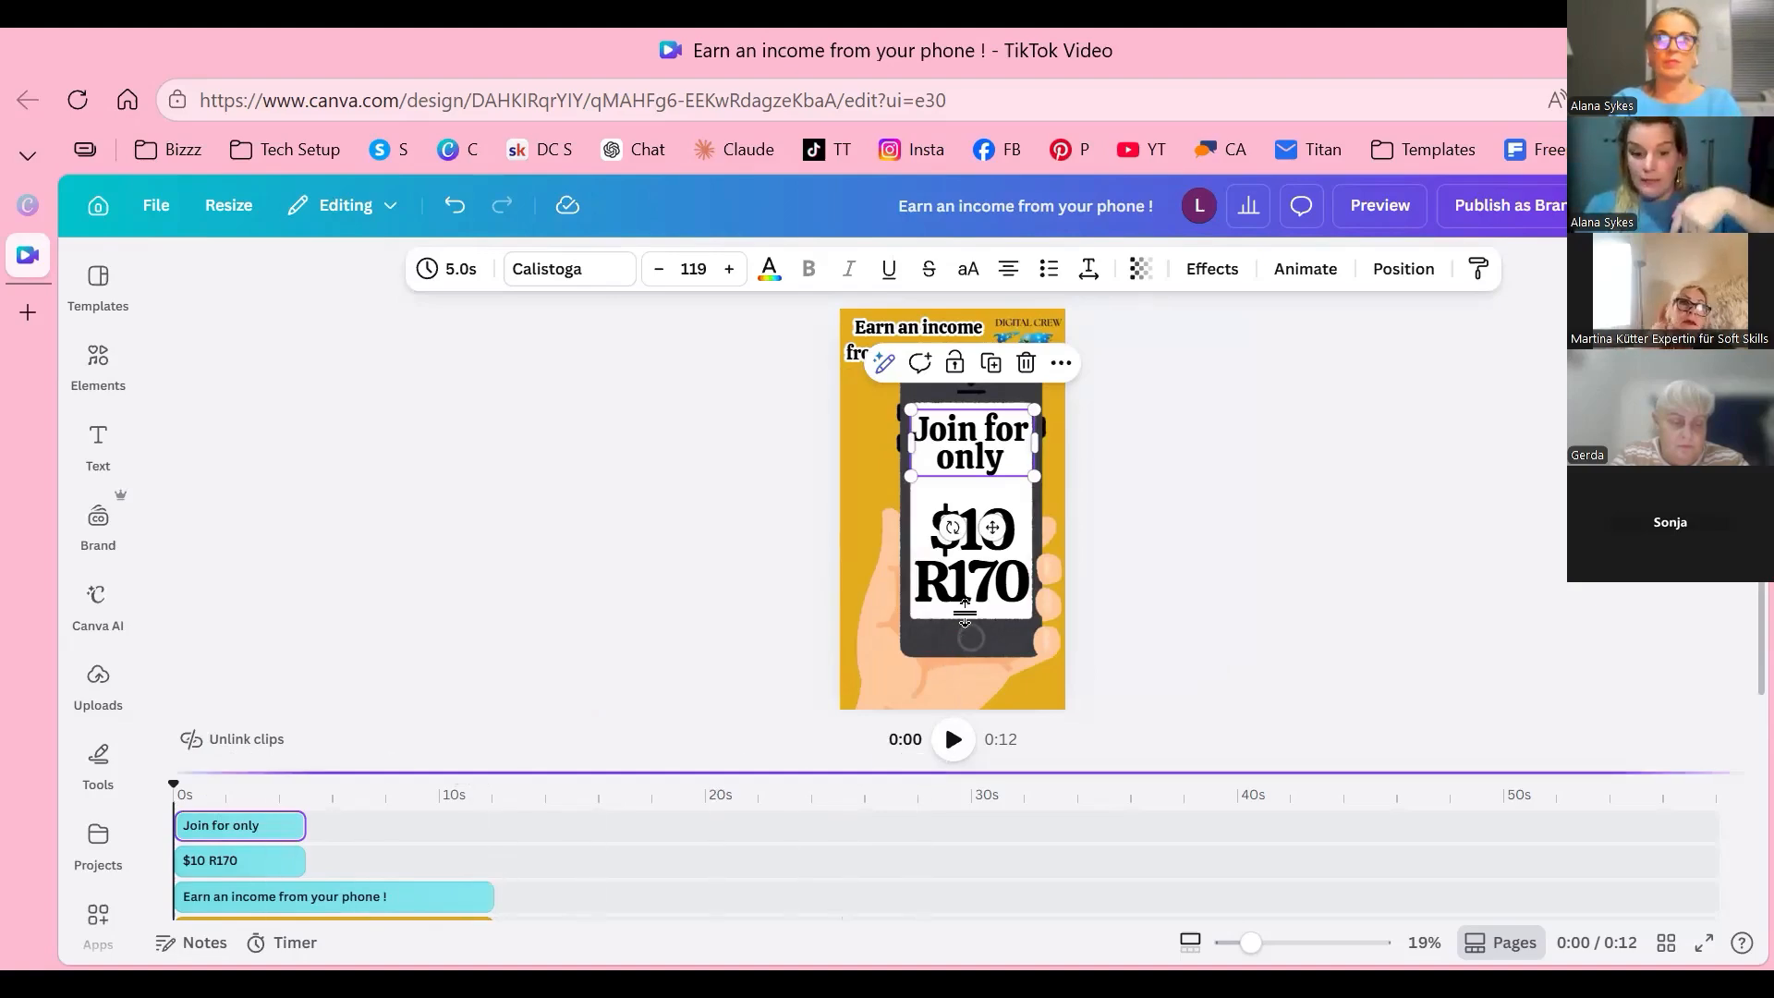
{"action": "left_click_drag", "start_coordinate": [964, 771], "coordinate": [964, 610]}
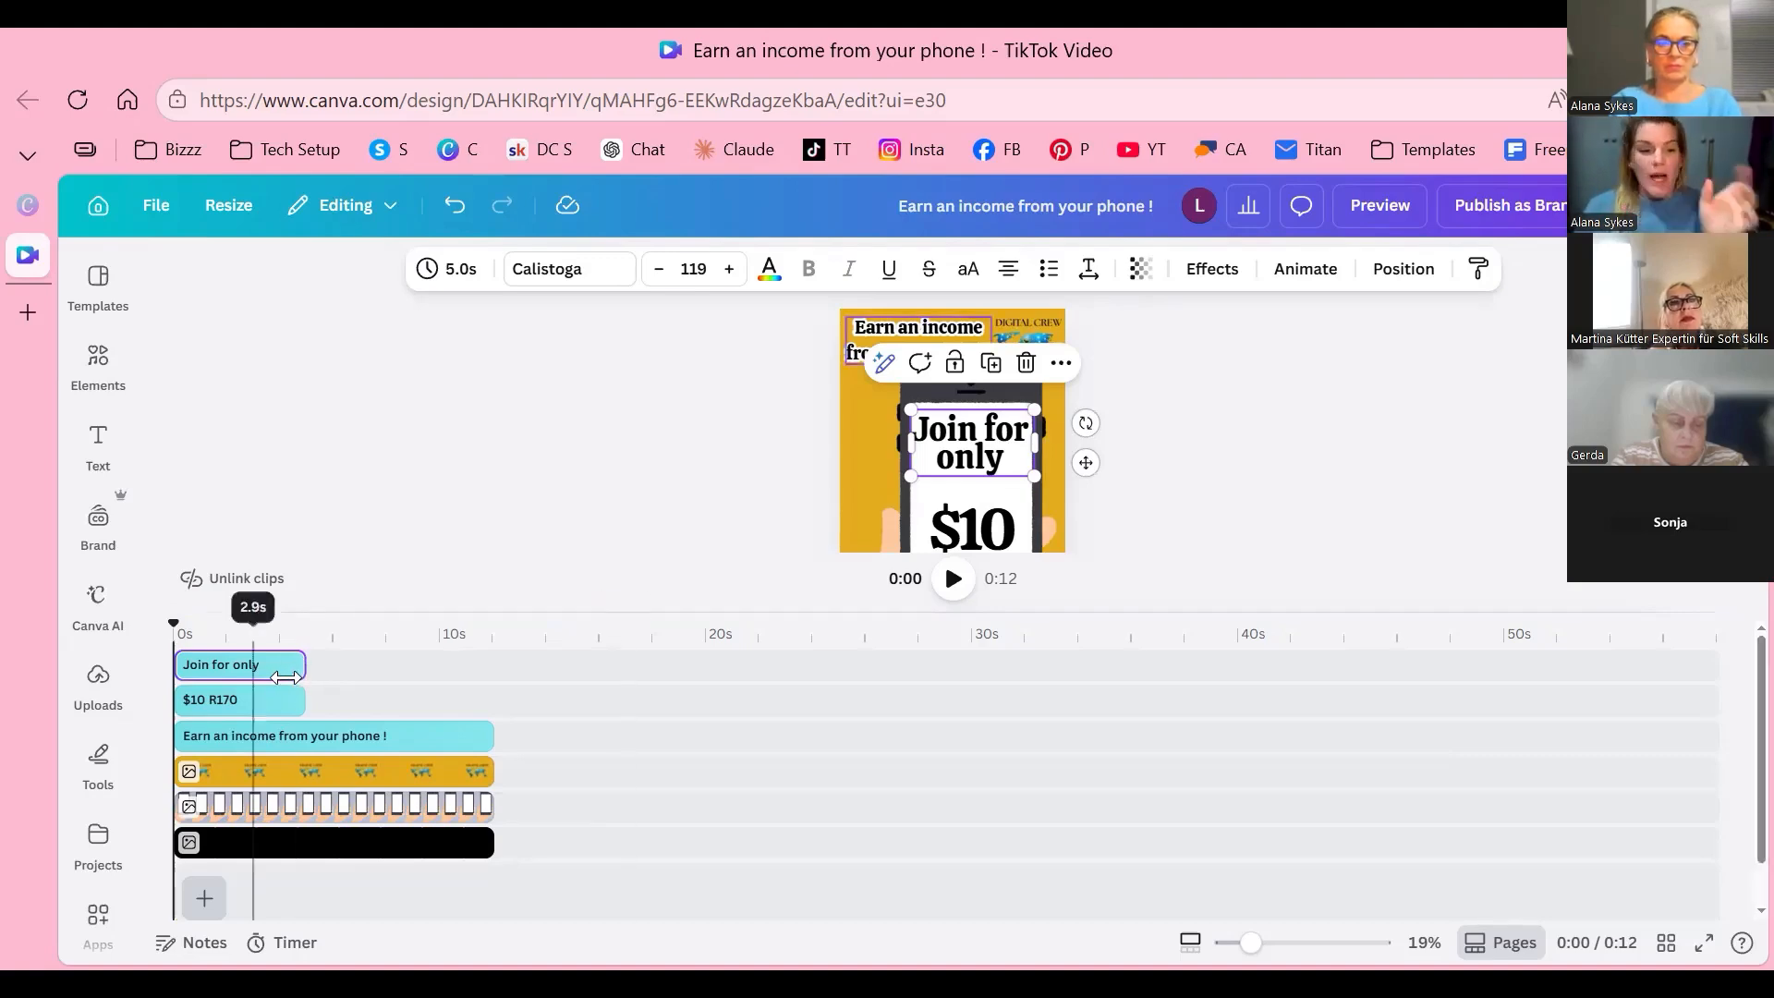
{"action": "left_click_drag", "start_coordinate": [286, 677], "coordinate": [282, 677]}
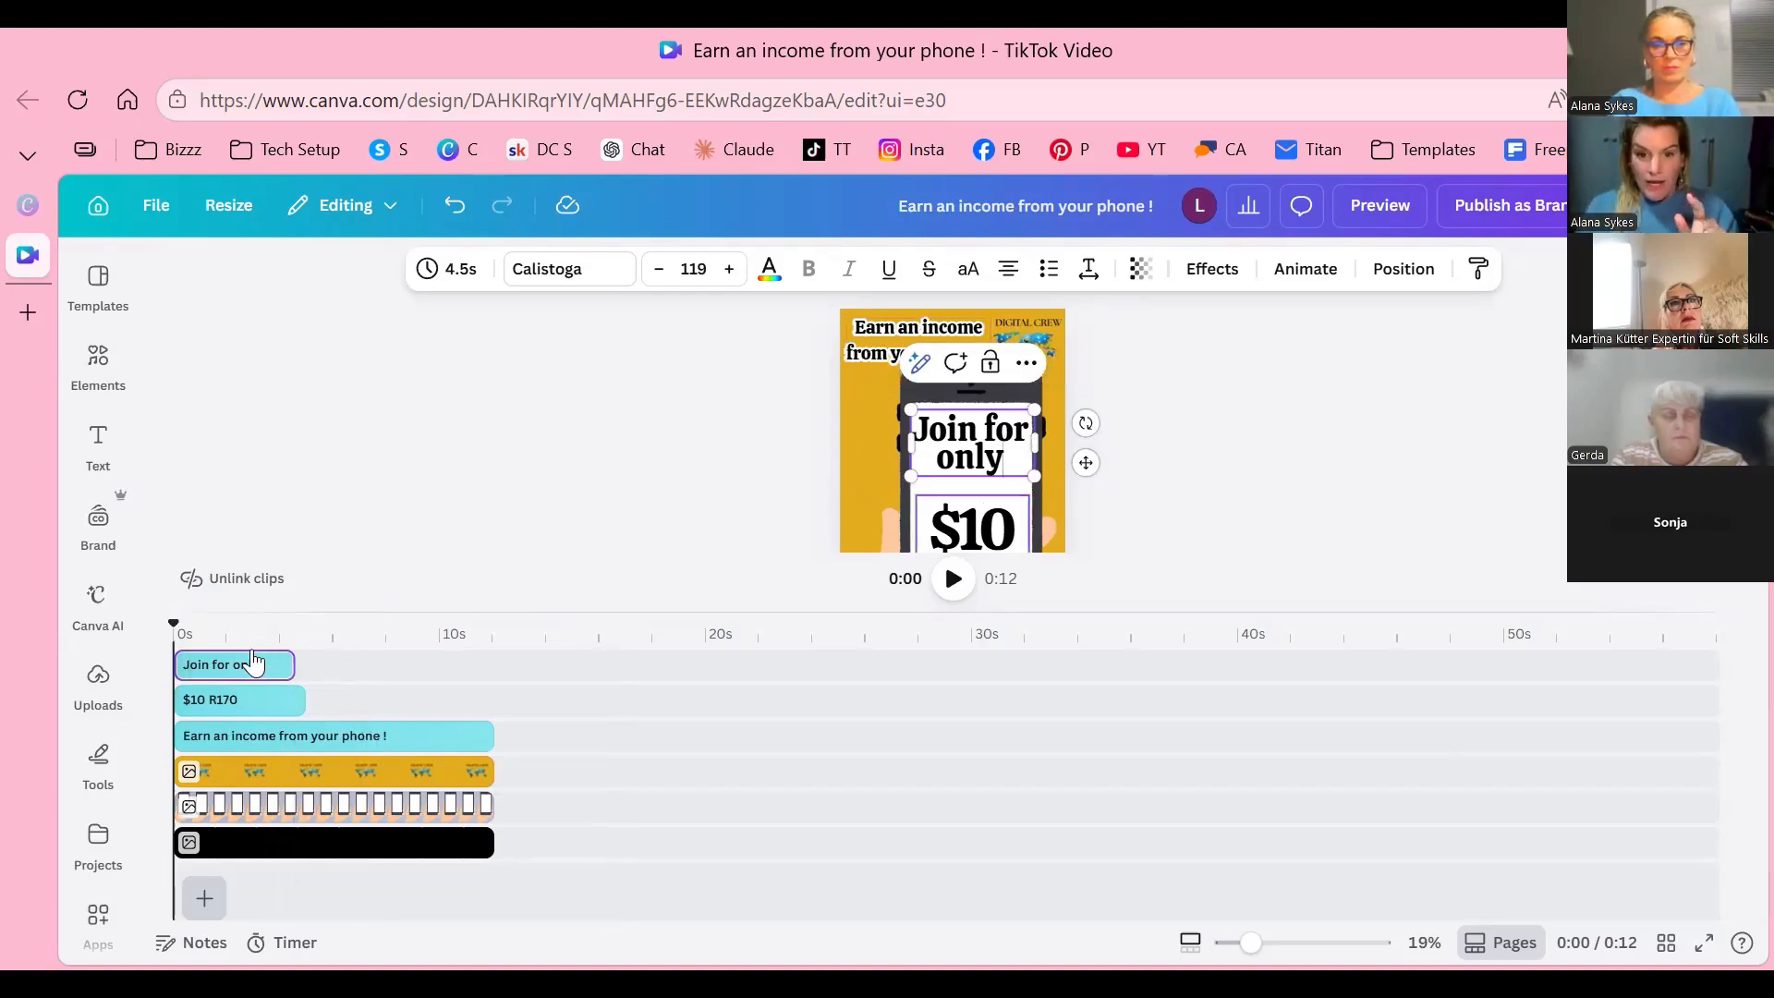
{"action": "left_click", "coordinate": [245, 695]}
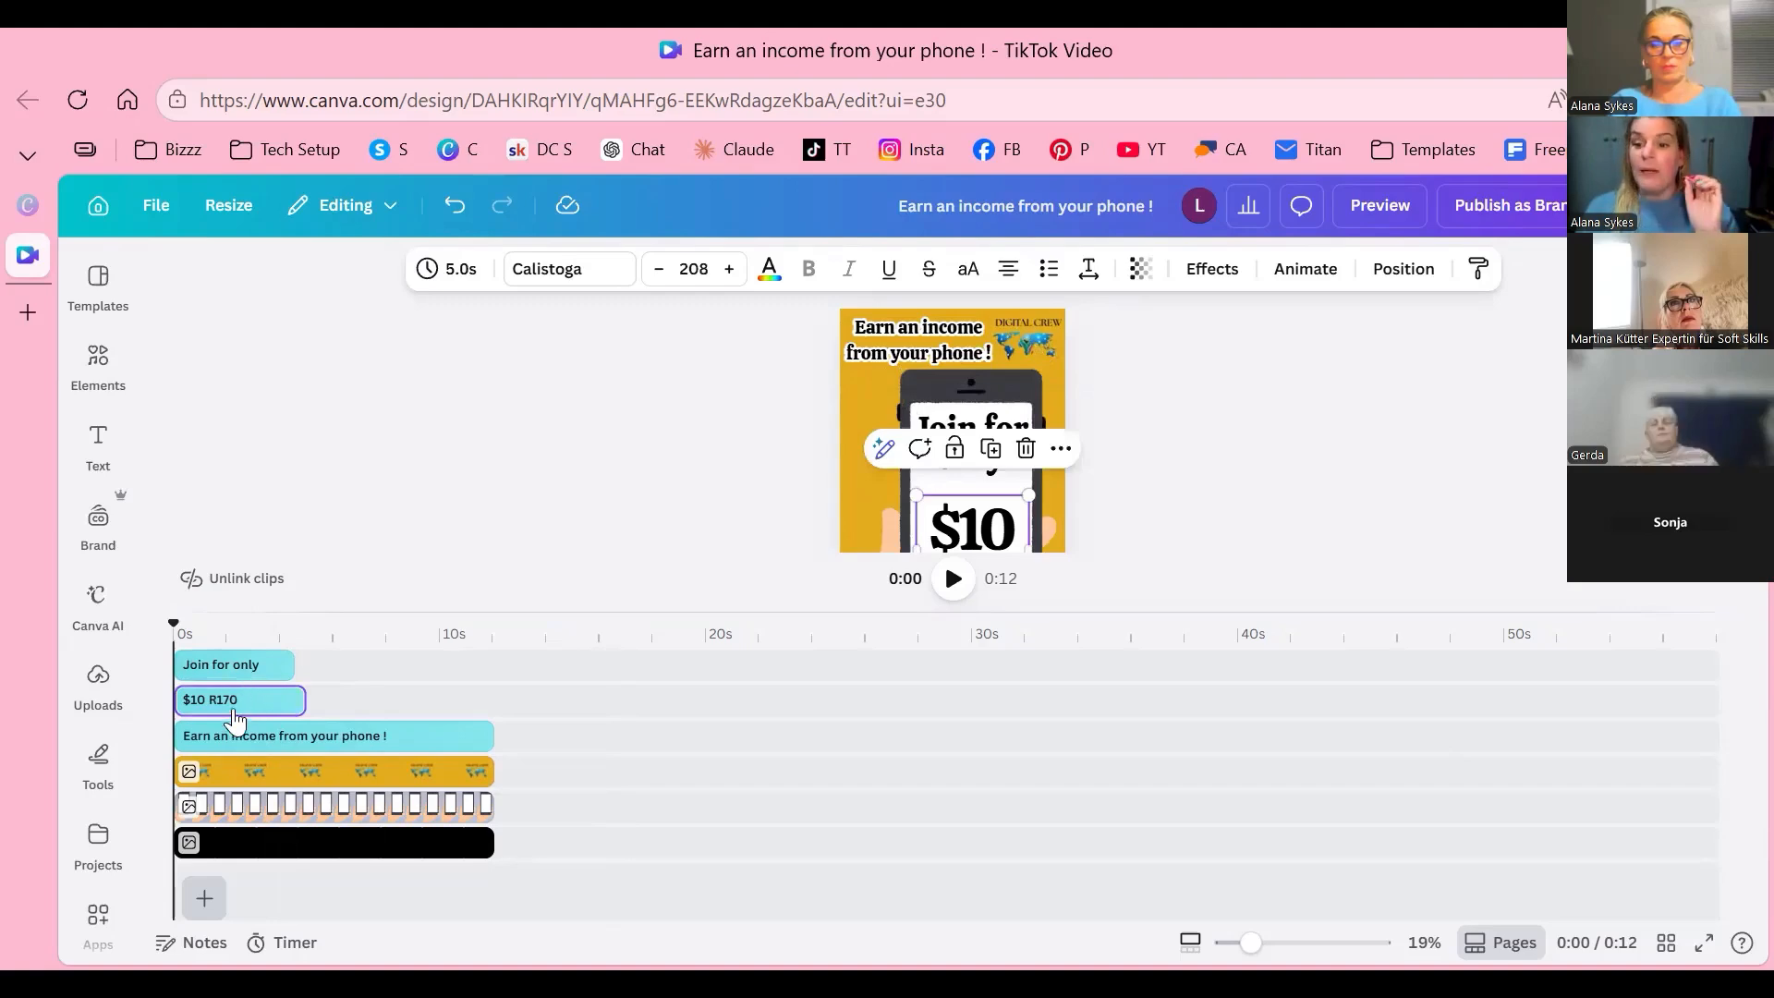
{"action": "left_click", "coordinate": [1247, 473]}
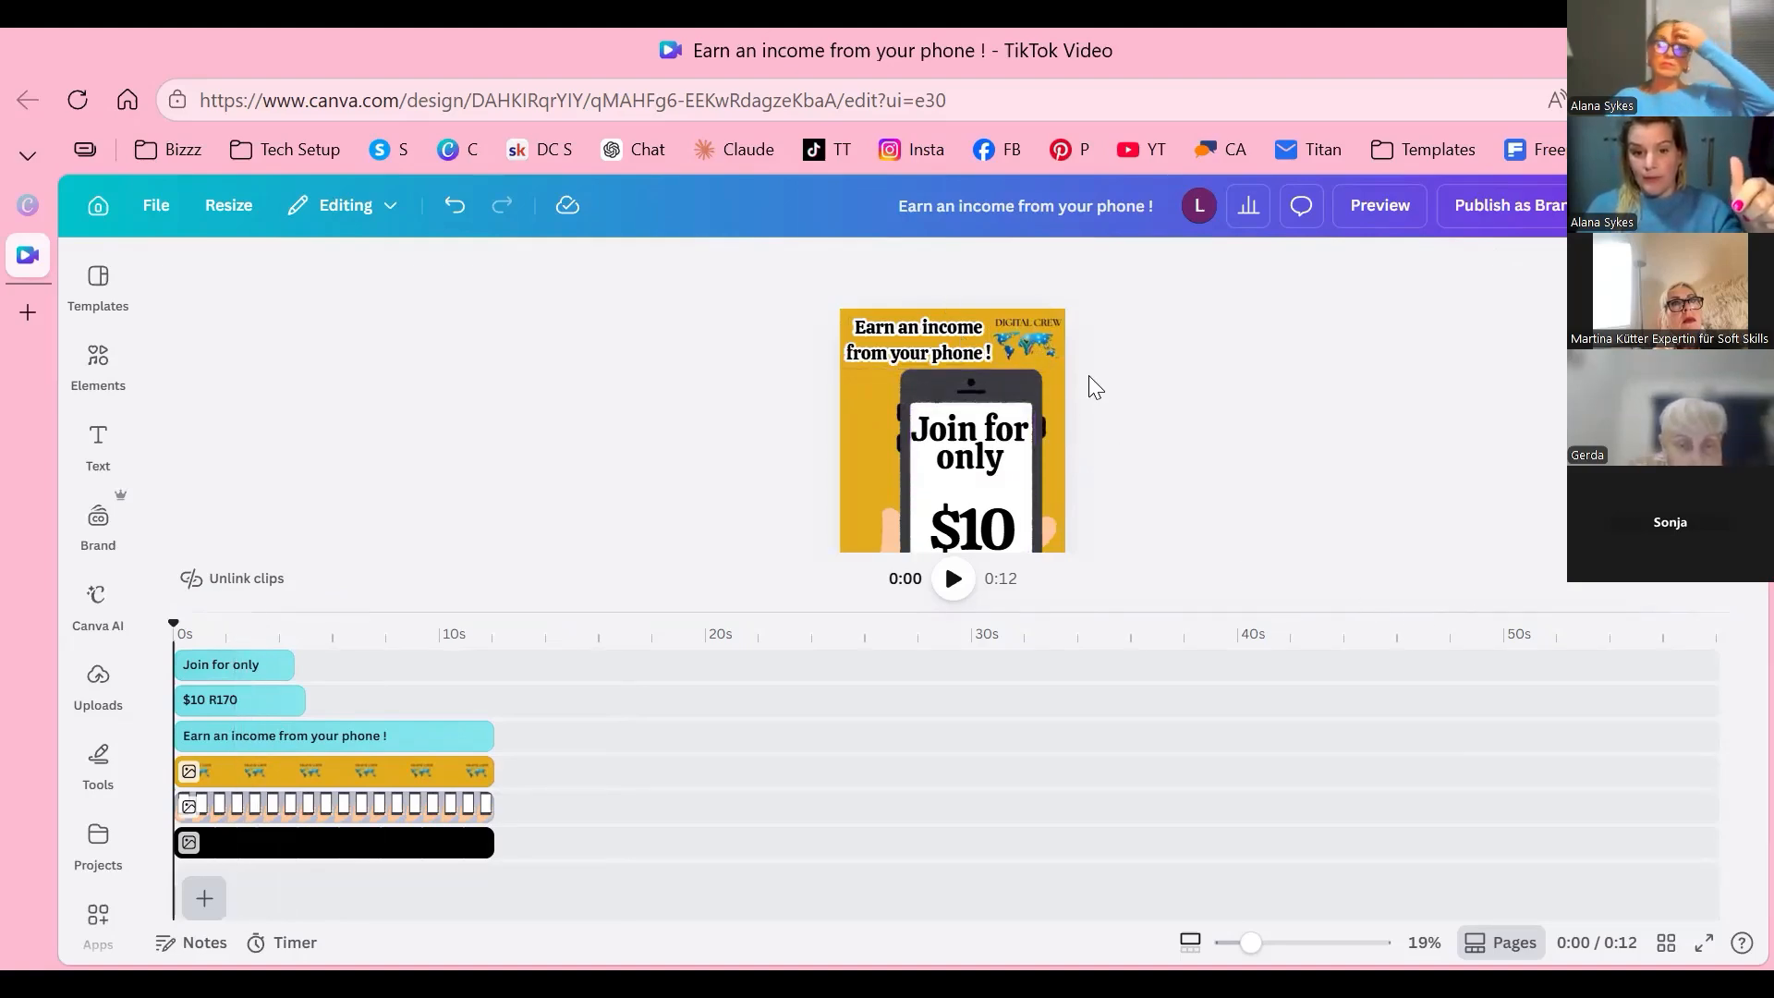
Step: Shorten the "Join for only" and "$10 R170" clips together so that the price clip lasts 2.9 seconds
{"action": "scroll", "coordinate": [924, 447], "scroll_direction": "down", "scroll_amount": 2}
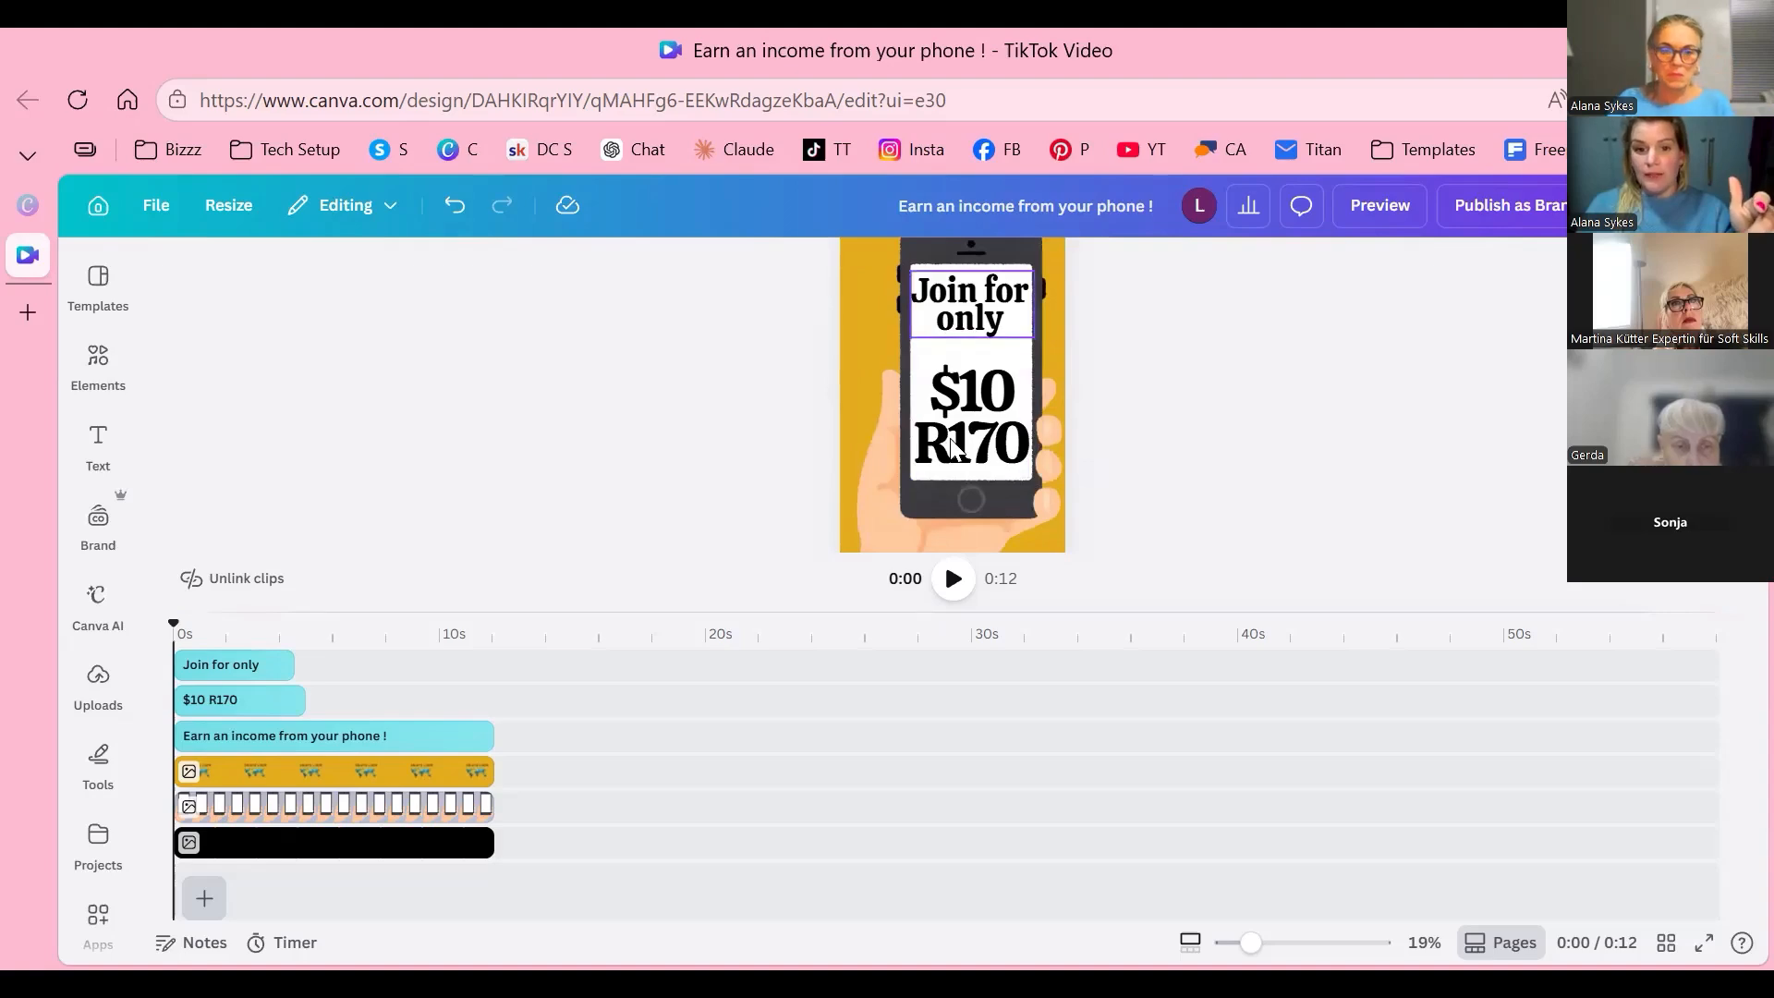
{"action": "left_click", "coordinate": [970, 310]}
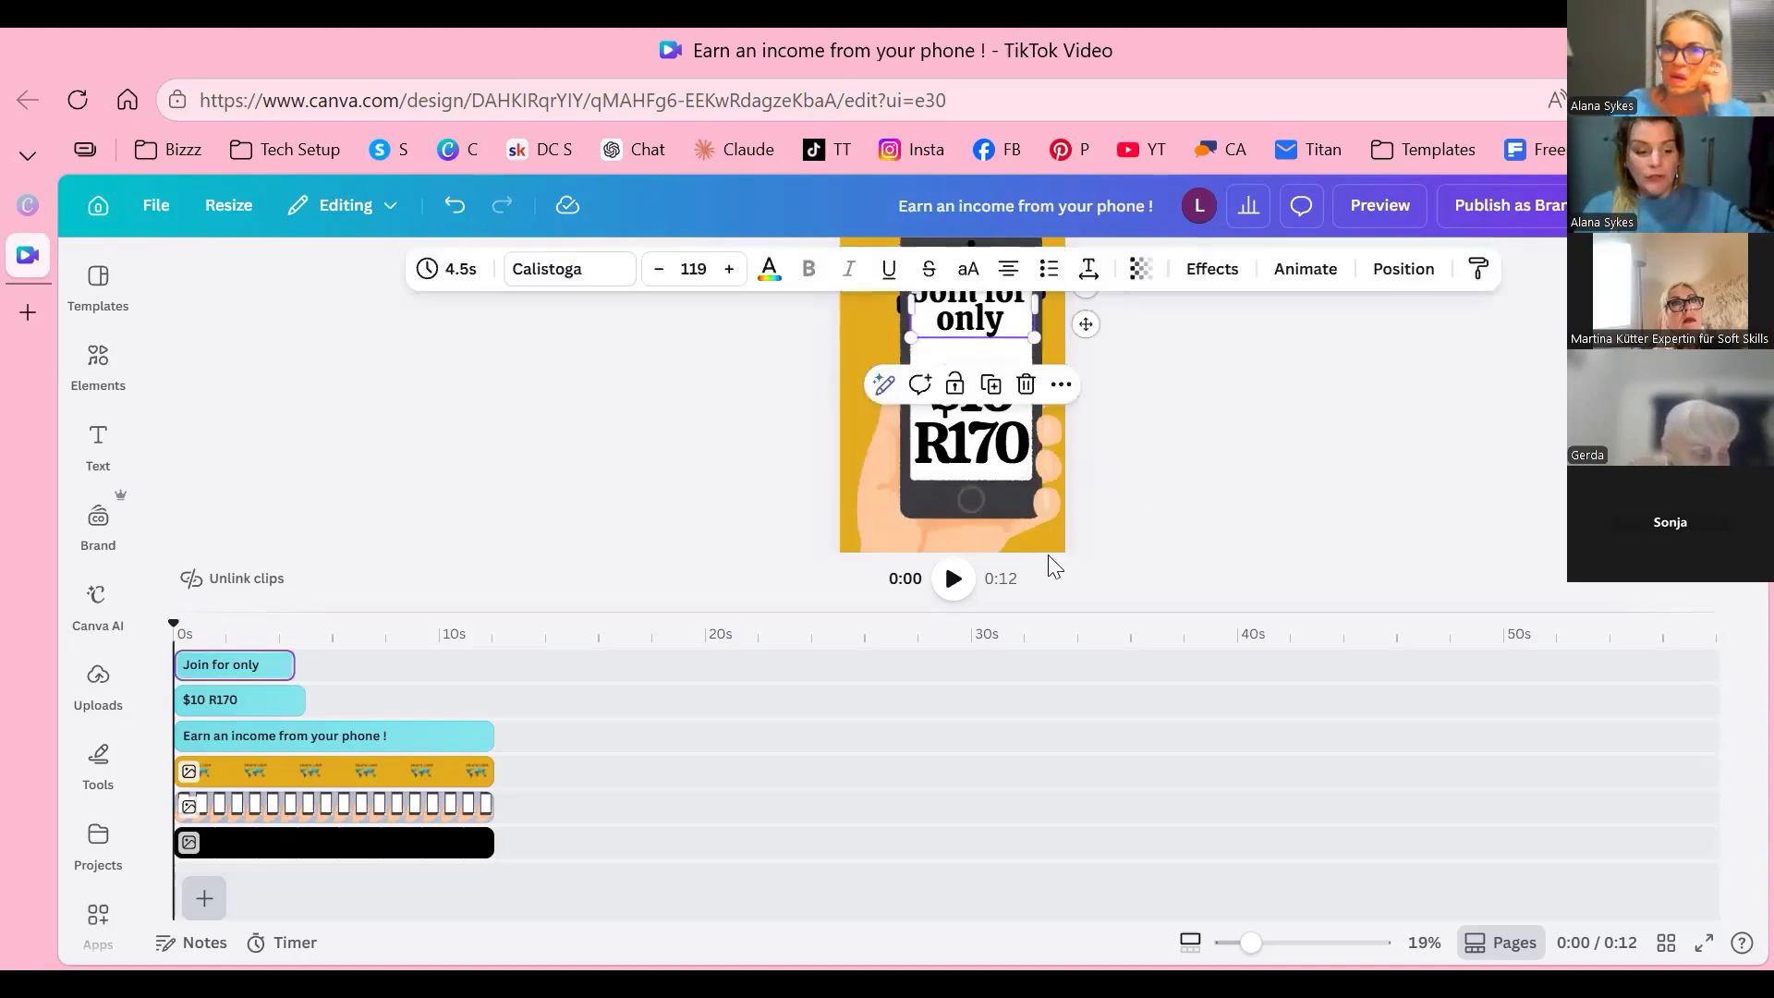
{"action": "left_click", "coordinate": [989, 451], "text": "shift"}
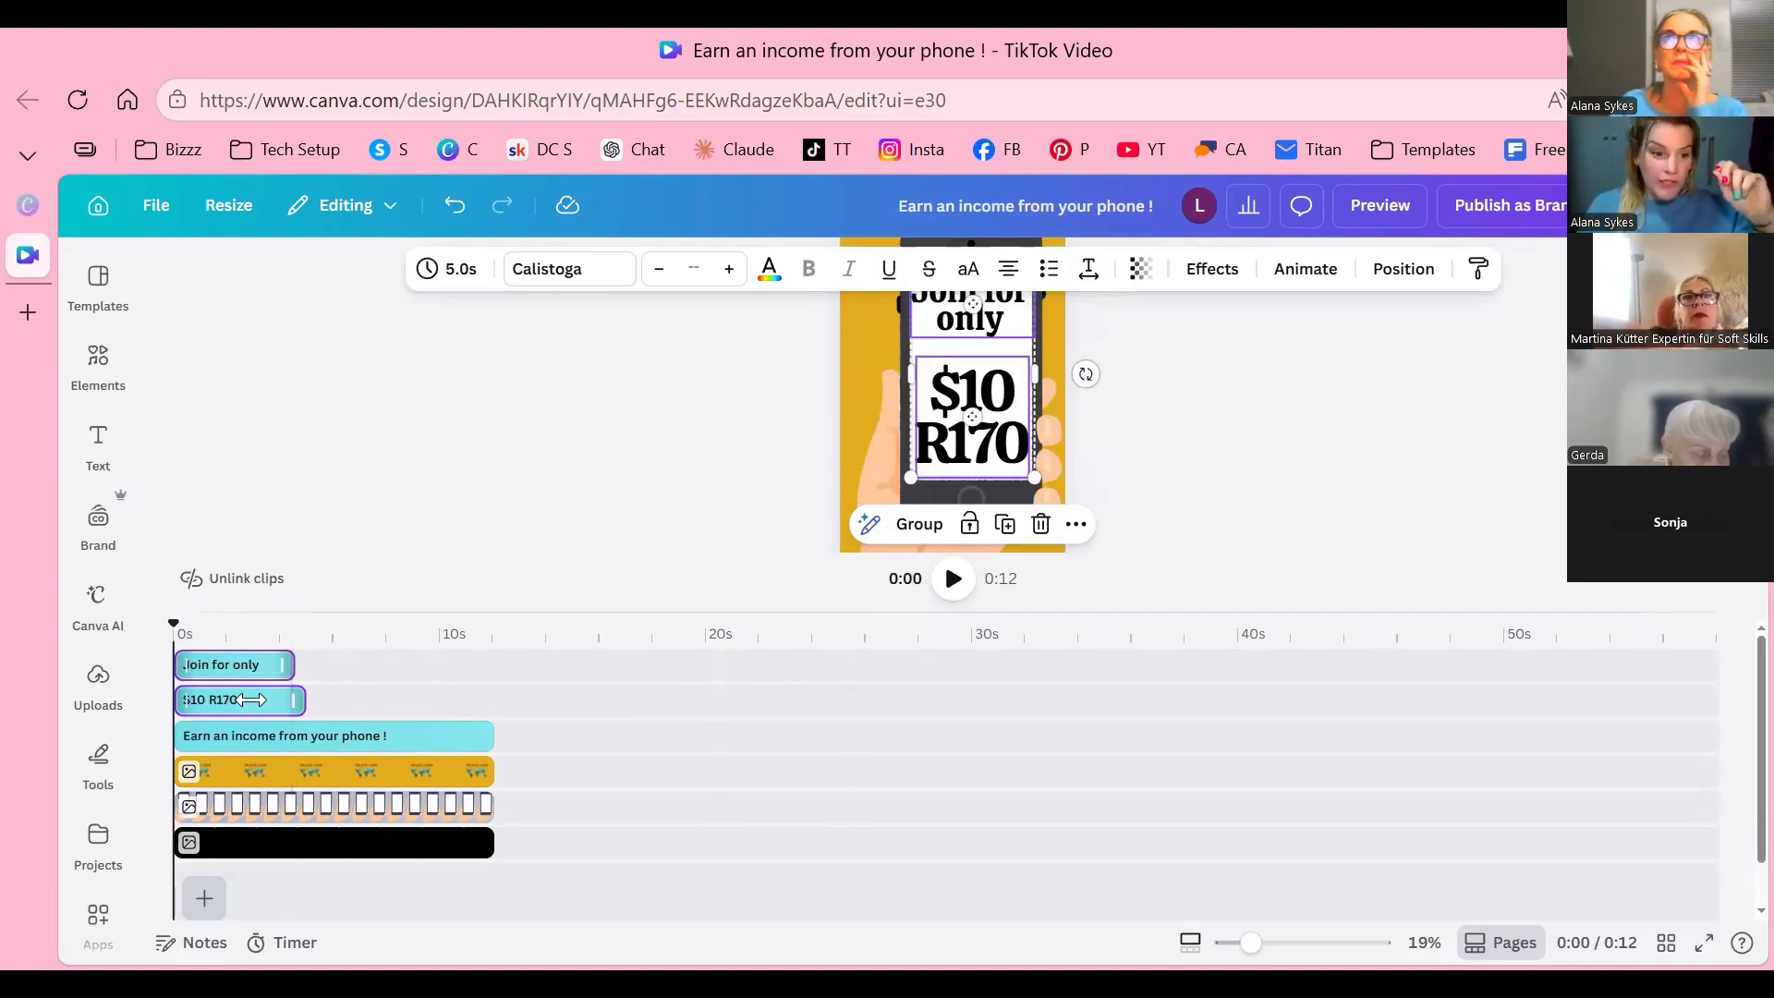
{"action": "left_click_drag", "start_coordinate": [245, 698], "coordinate": [242, 698]}
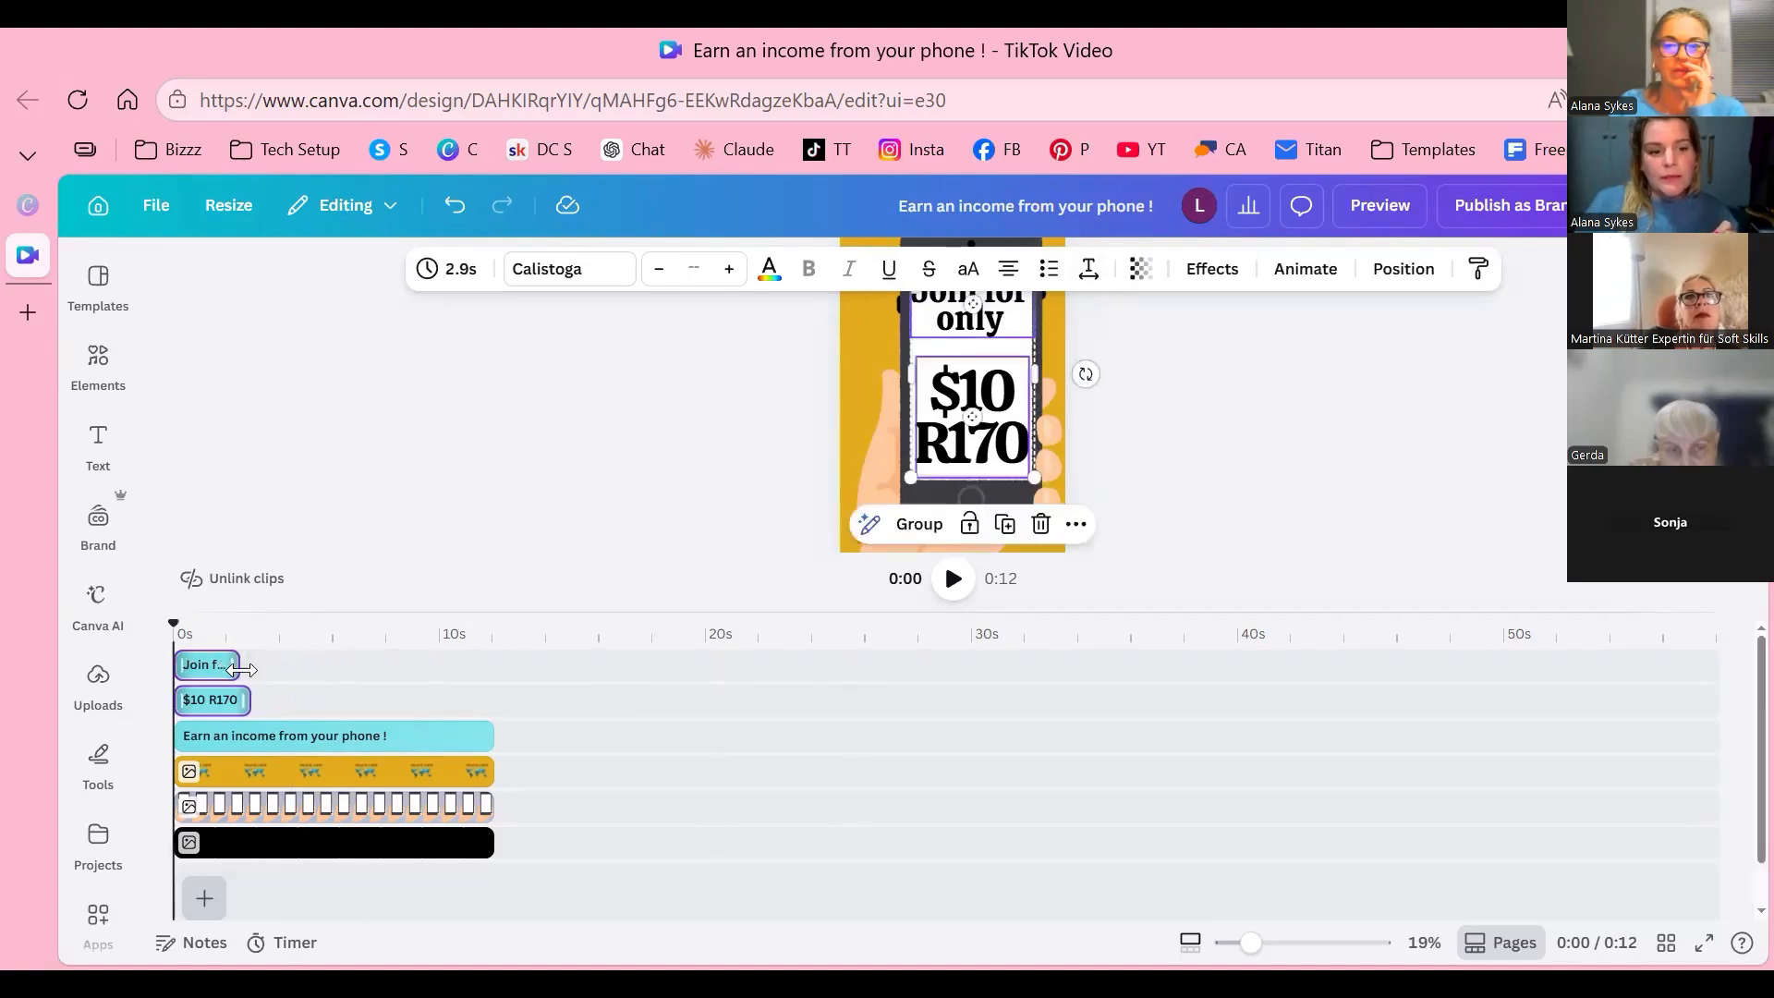
Step: Extend the "Join for only" clip to 2.9 seconds so it ends together with the "$10 R170" clip
{"action": "left_click", "coordinate": [257, 685]}
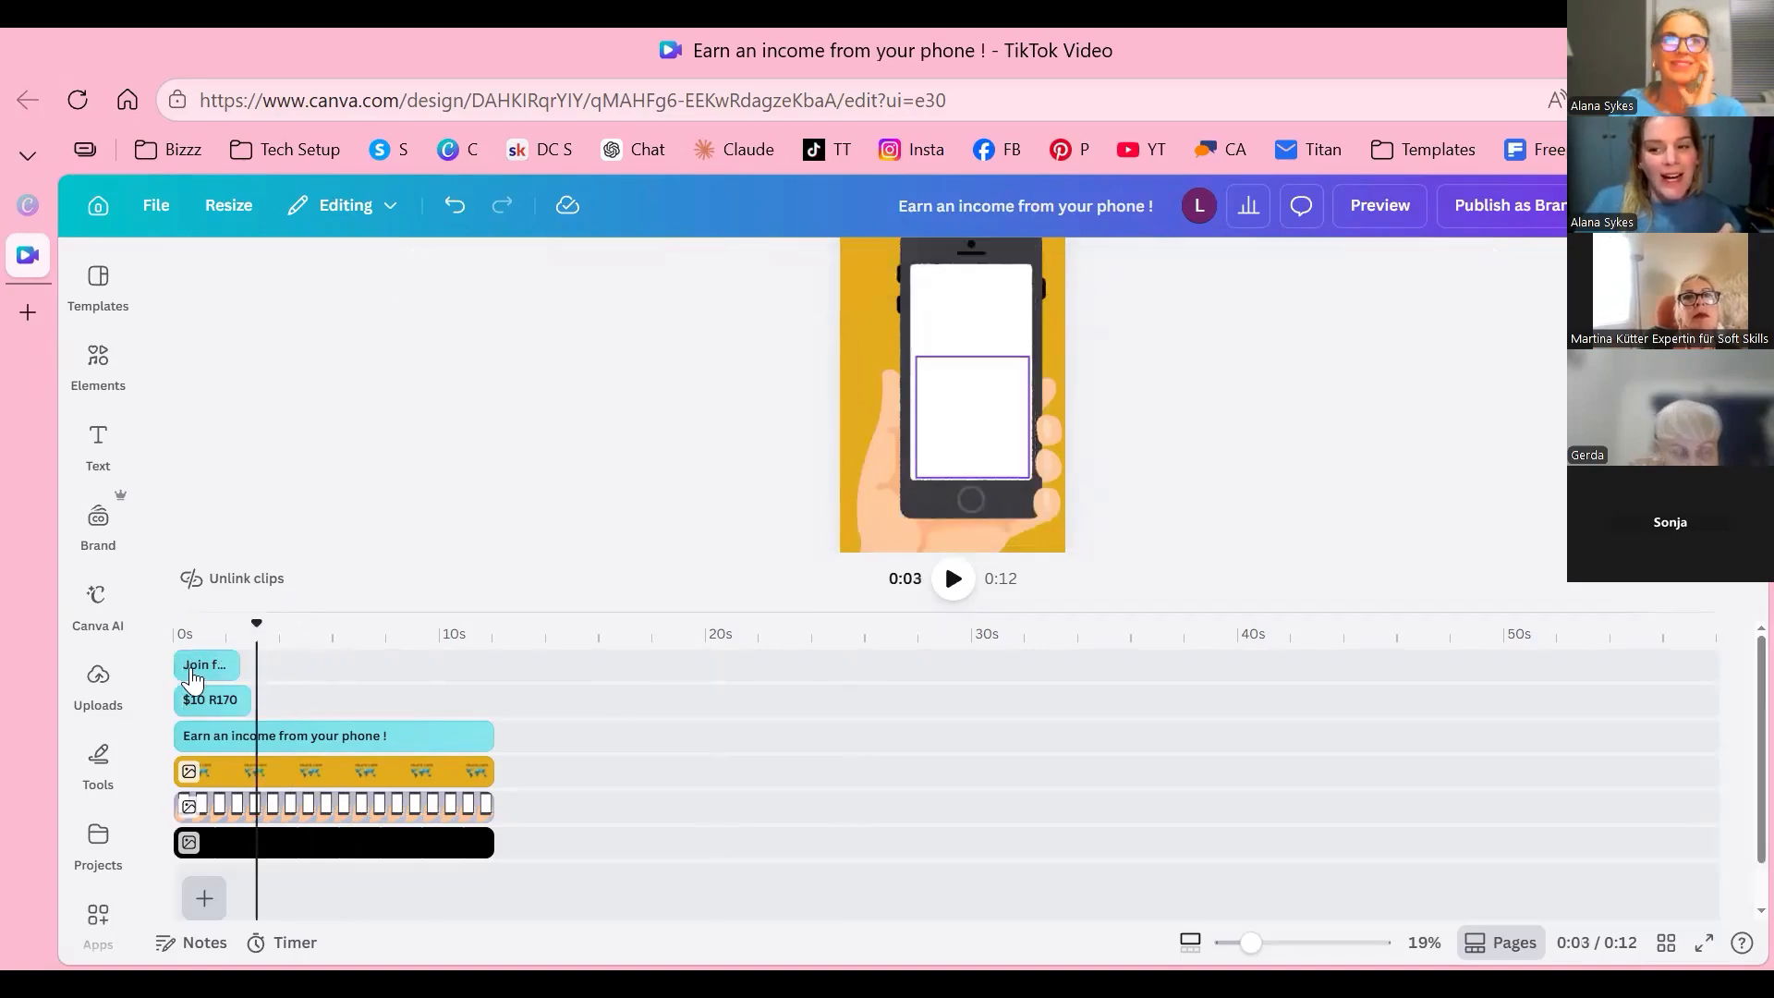
{"action": "left_click", "coordinate": [192, 679]}
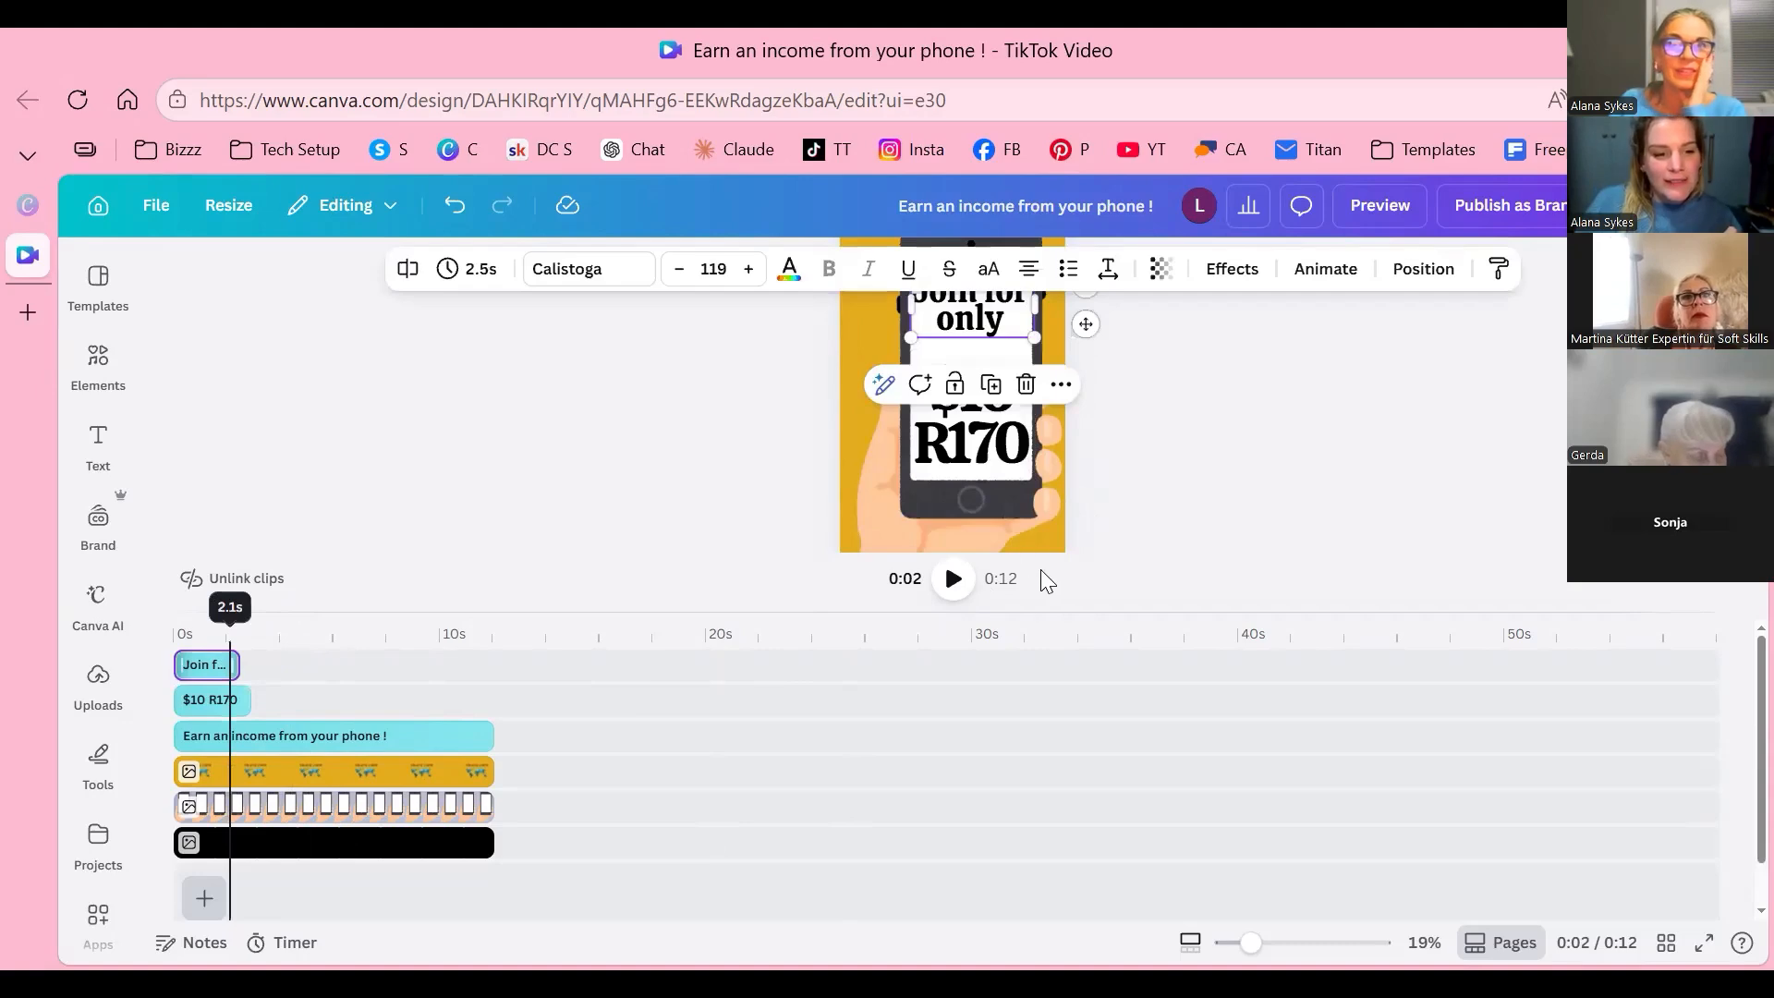
{"action": "left_click", "coordinate": [1453, 305]}
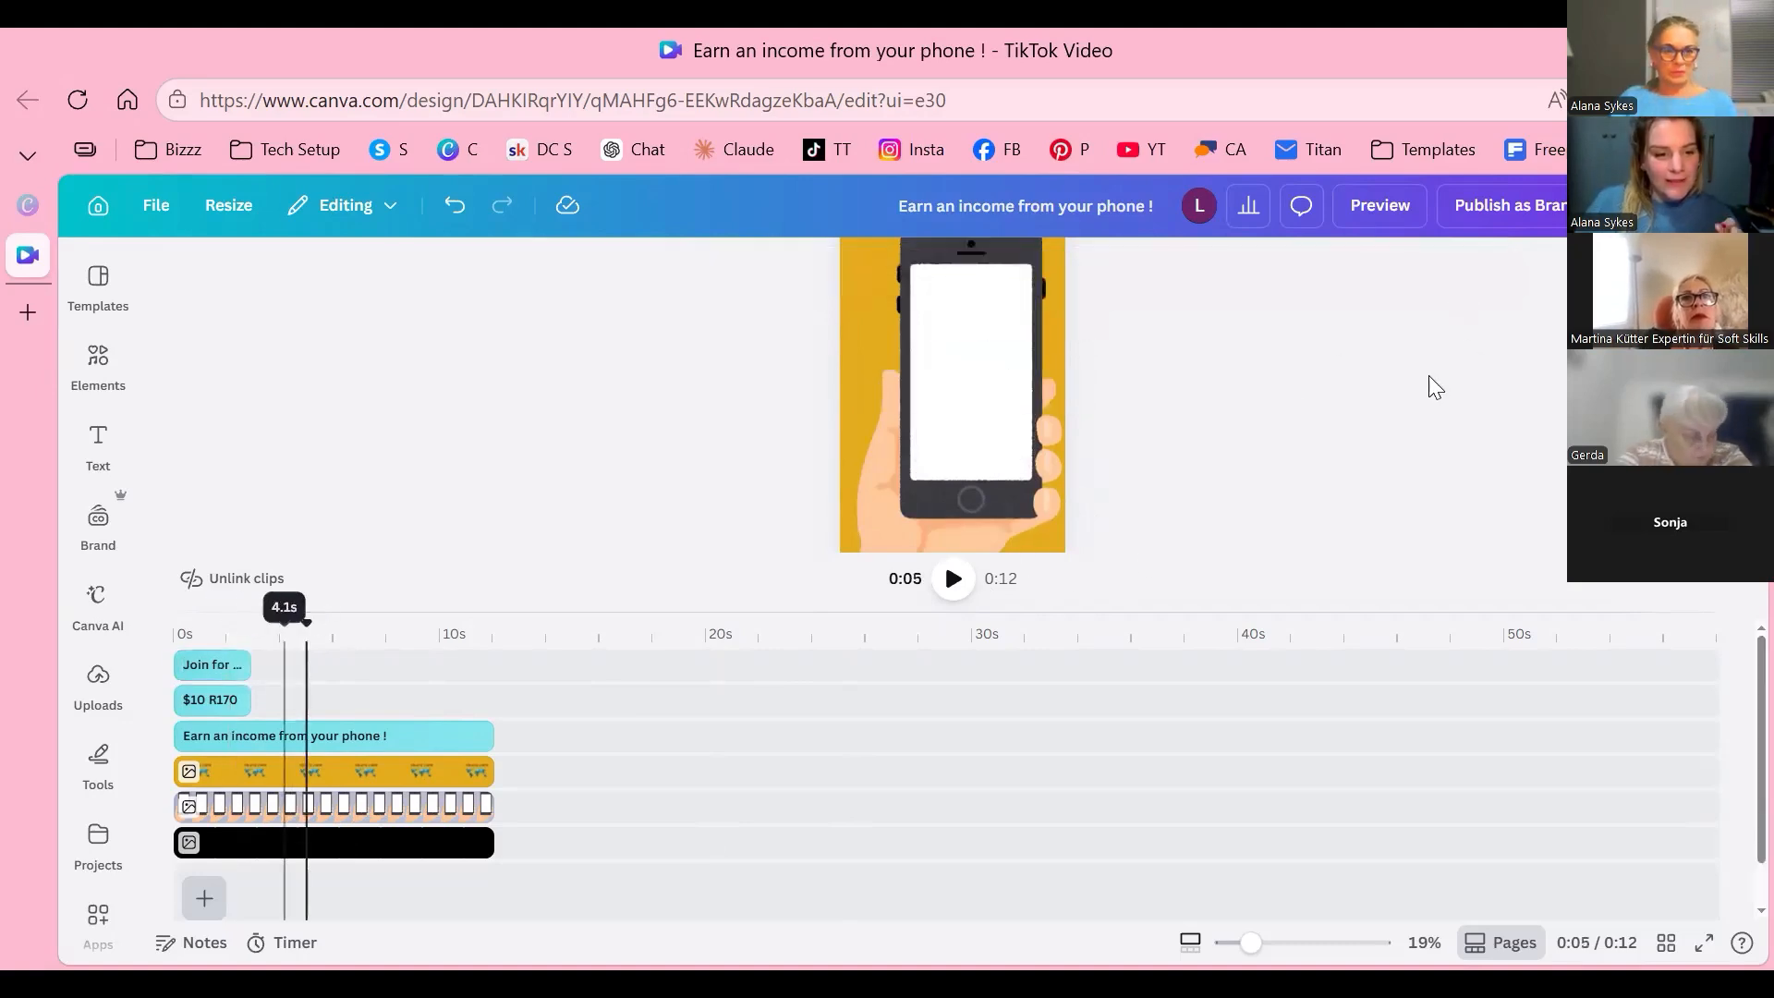
{"action": "left_click_drag", "start_coordinate": [189, 667], "coordinate": [170, 664]}
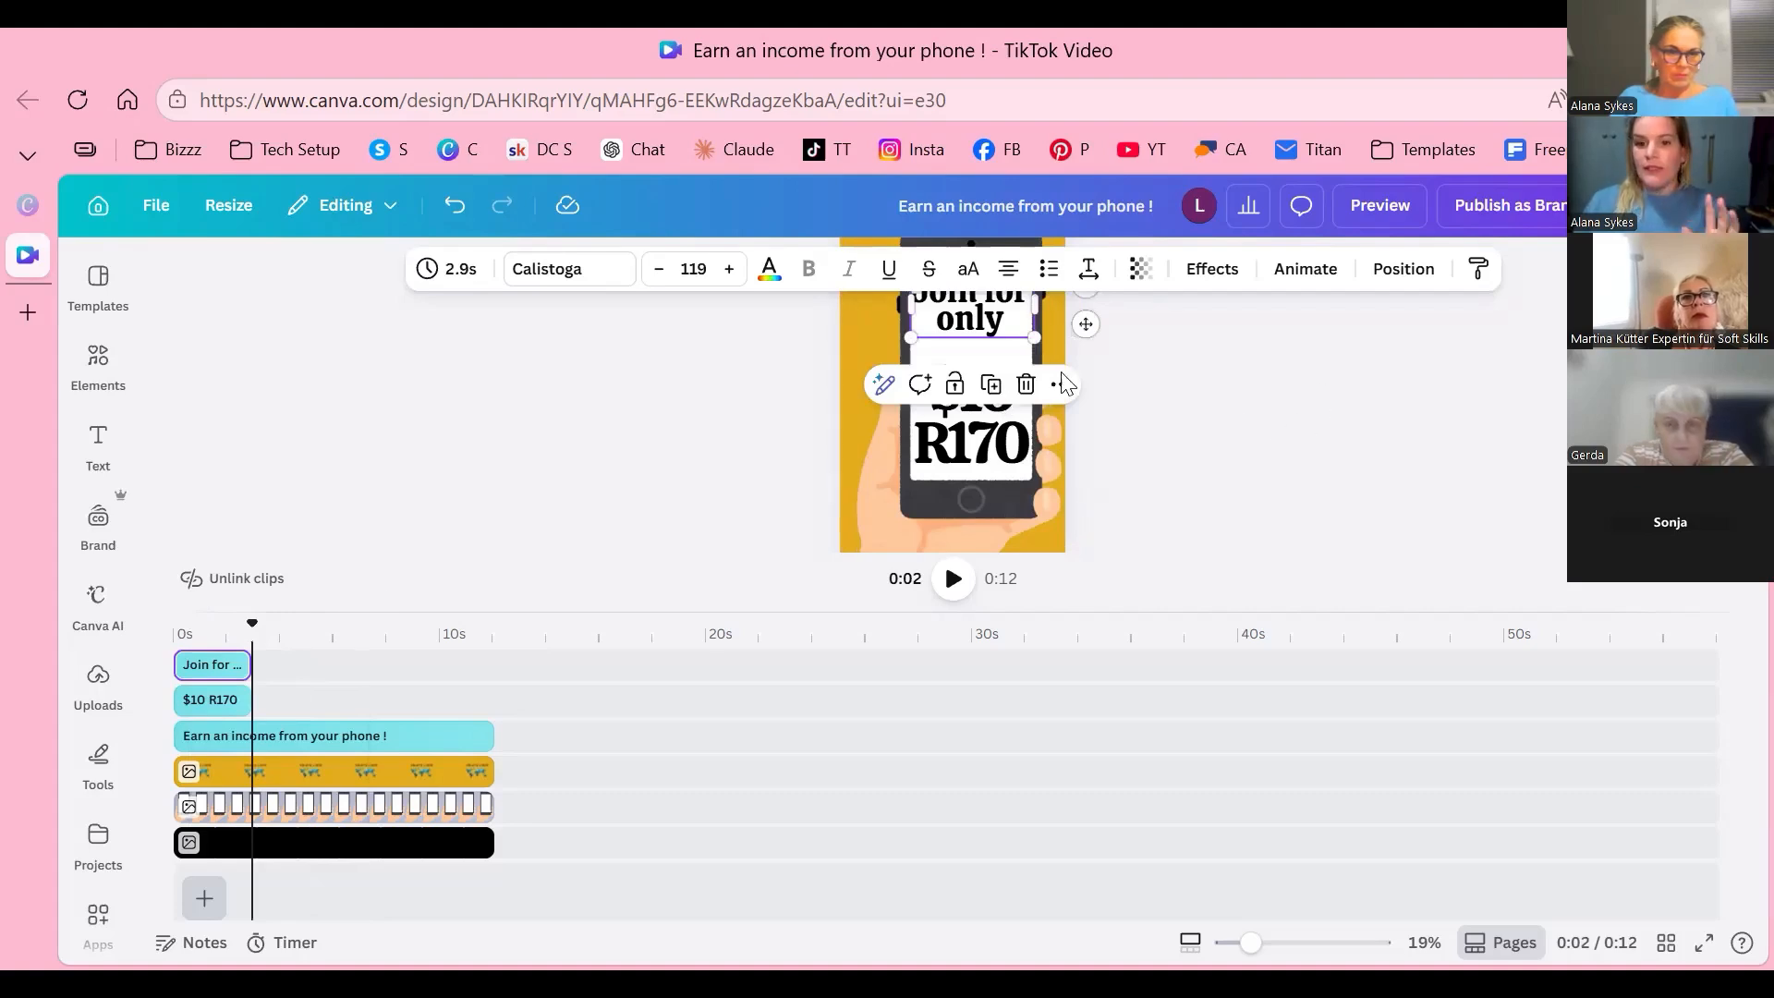
{"action": "key", "text": "Escape"}
{"action": "scroll", "coordinate": [985, 414], "scroll_direction": "up", "scroll_amount": 2}
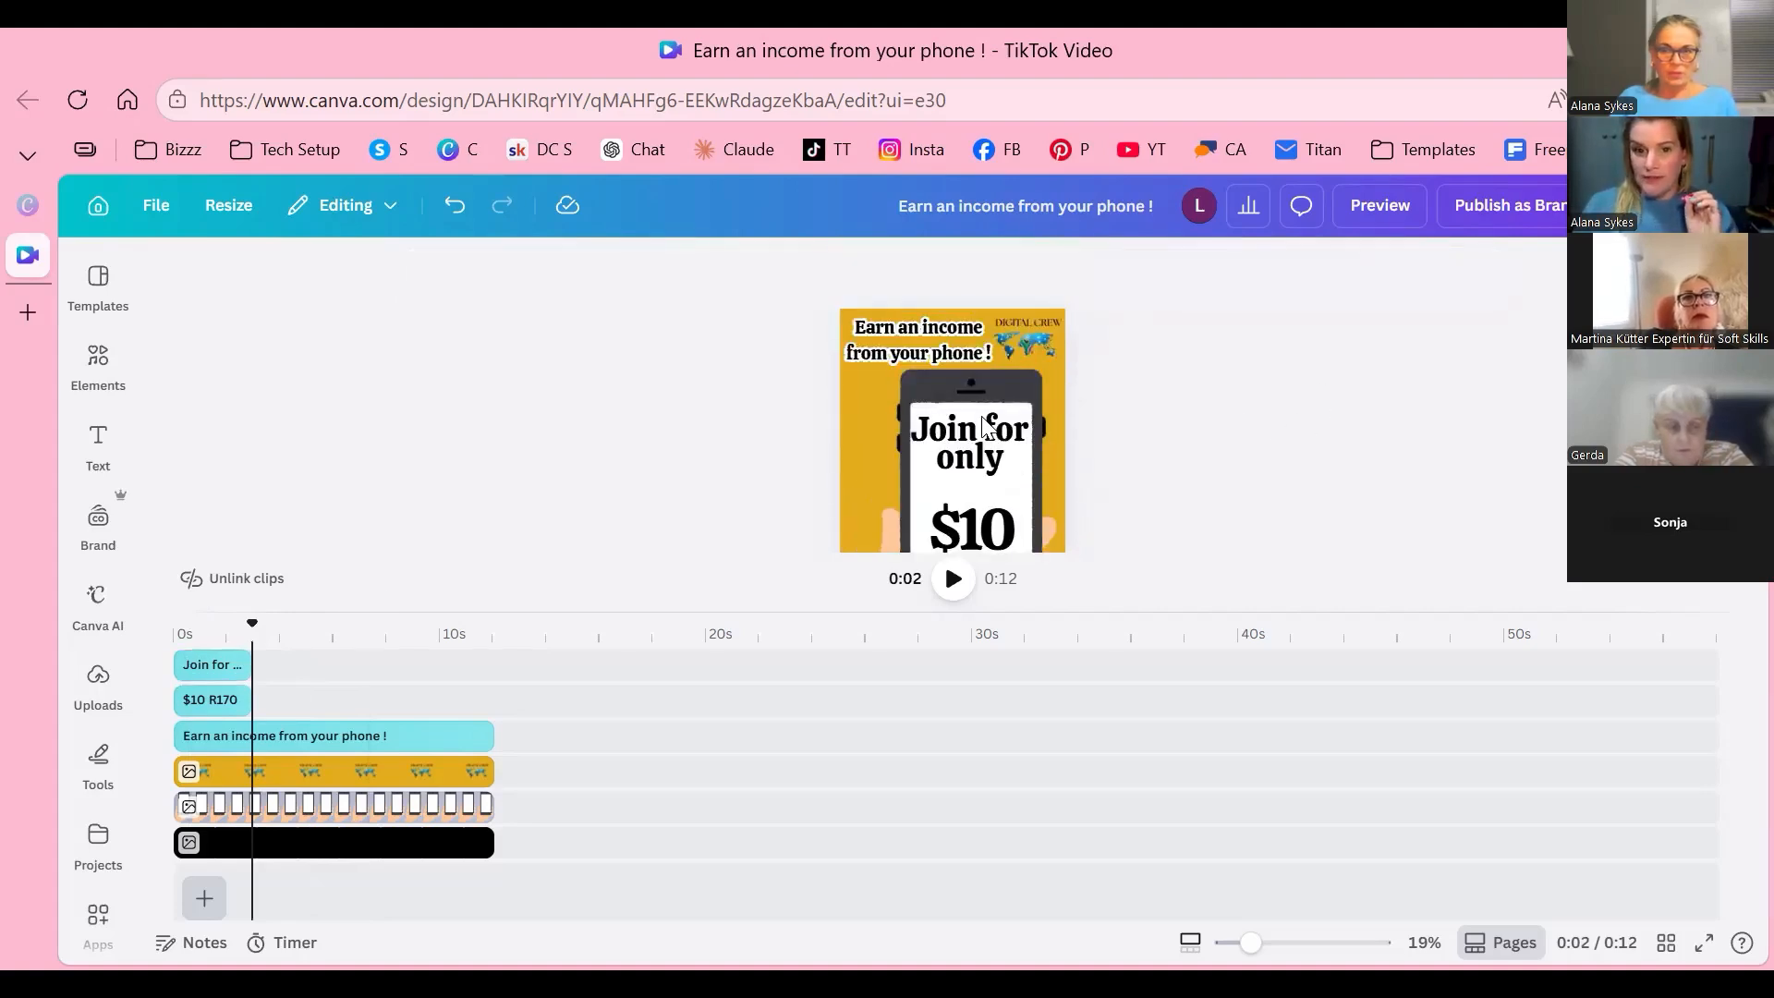
Step: Apply the Pop animation to "Join for only" and "$10 R170" on both enter and exit, and reduce its speed
{"action": "scroll", "coordinate": [983, 455], "scroll_direction": "down", "scroll_amount": 1}
{"action": "scroll", "coordinate": [979, 504], "scroll_direction": "down", "scroll_amount": 1}
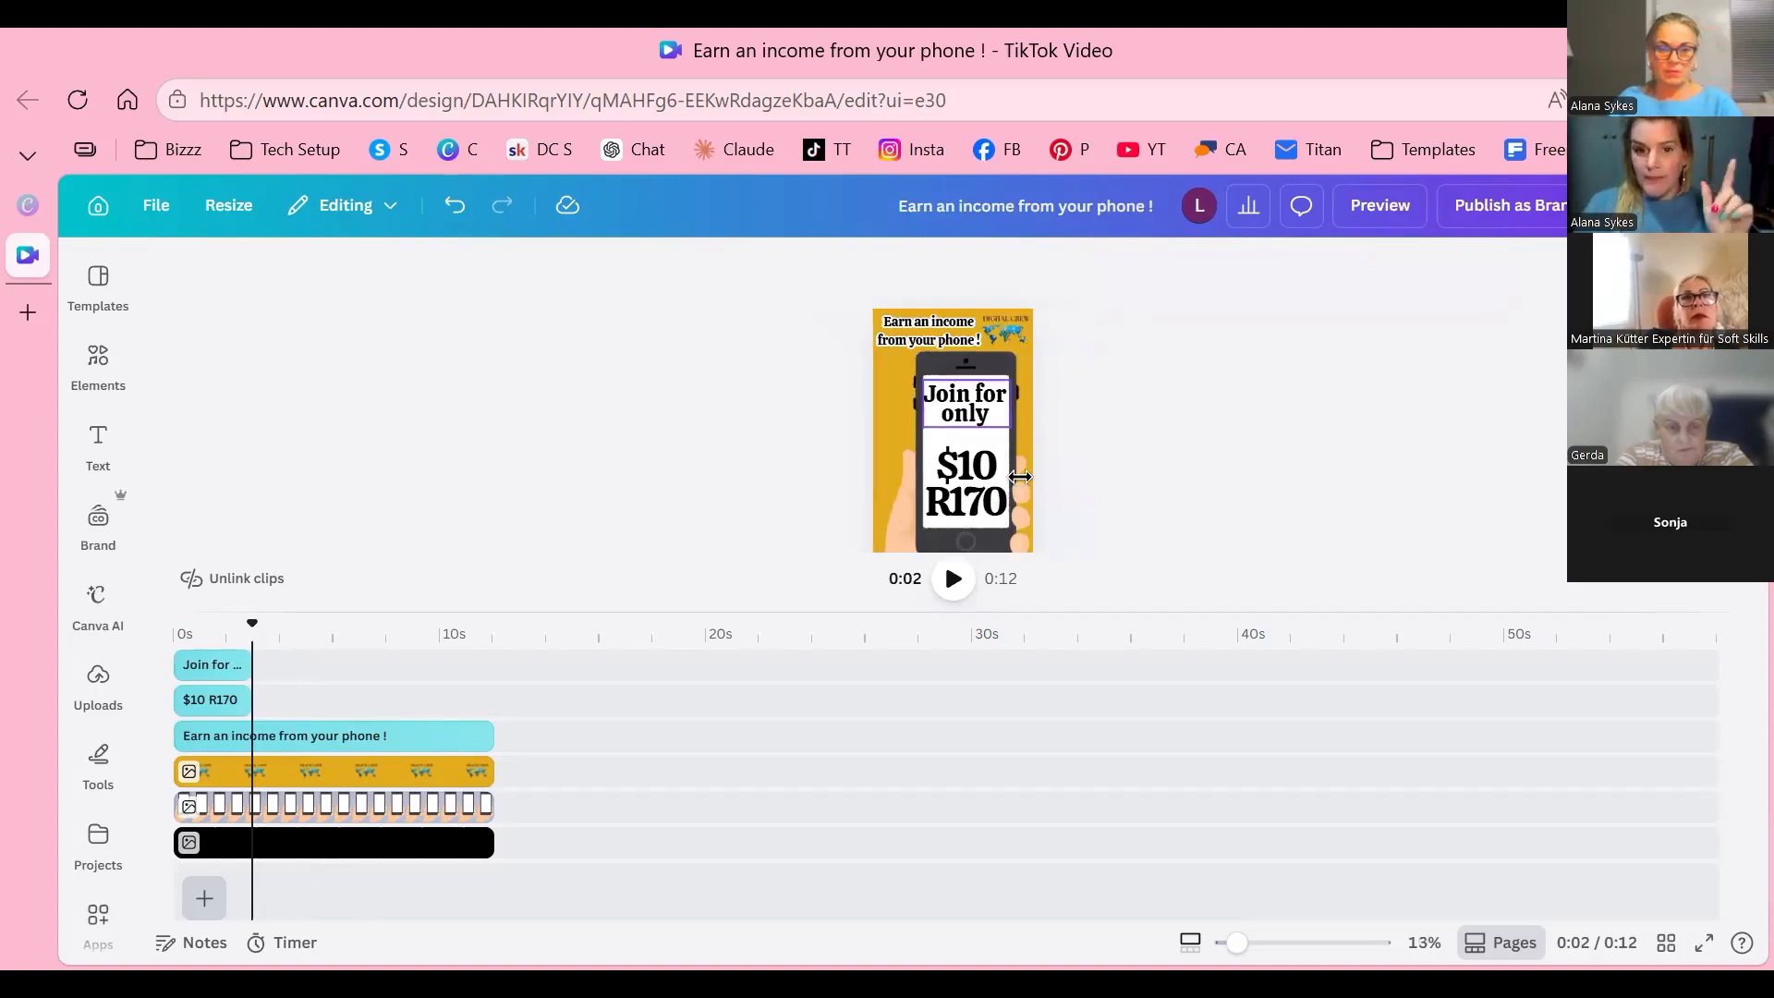
{"action": "left_click", "coordinate": [985, 409]}
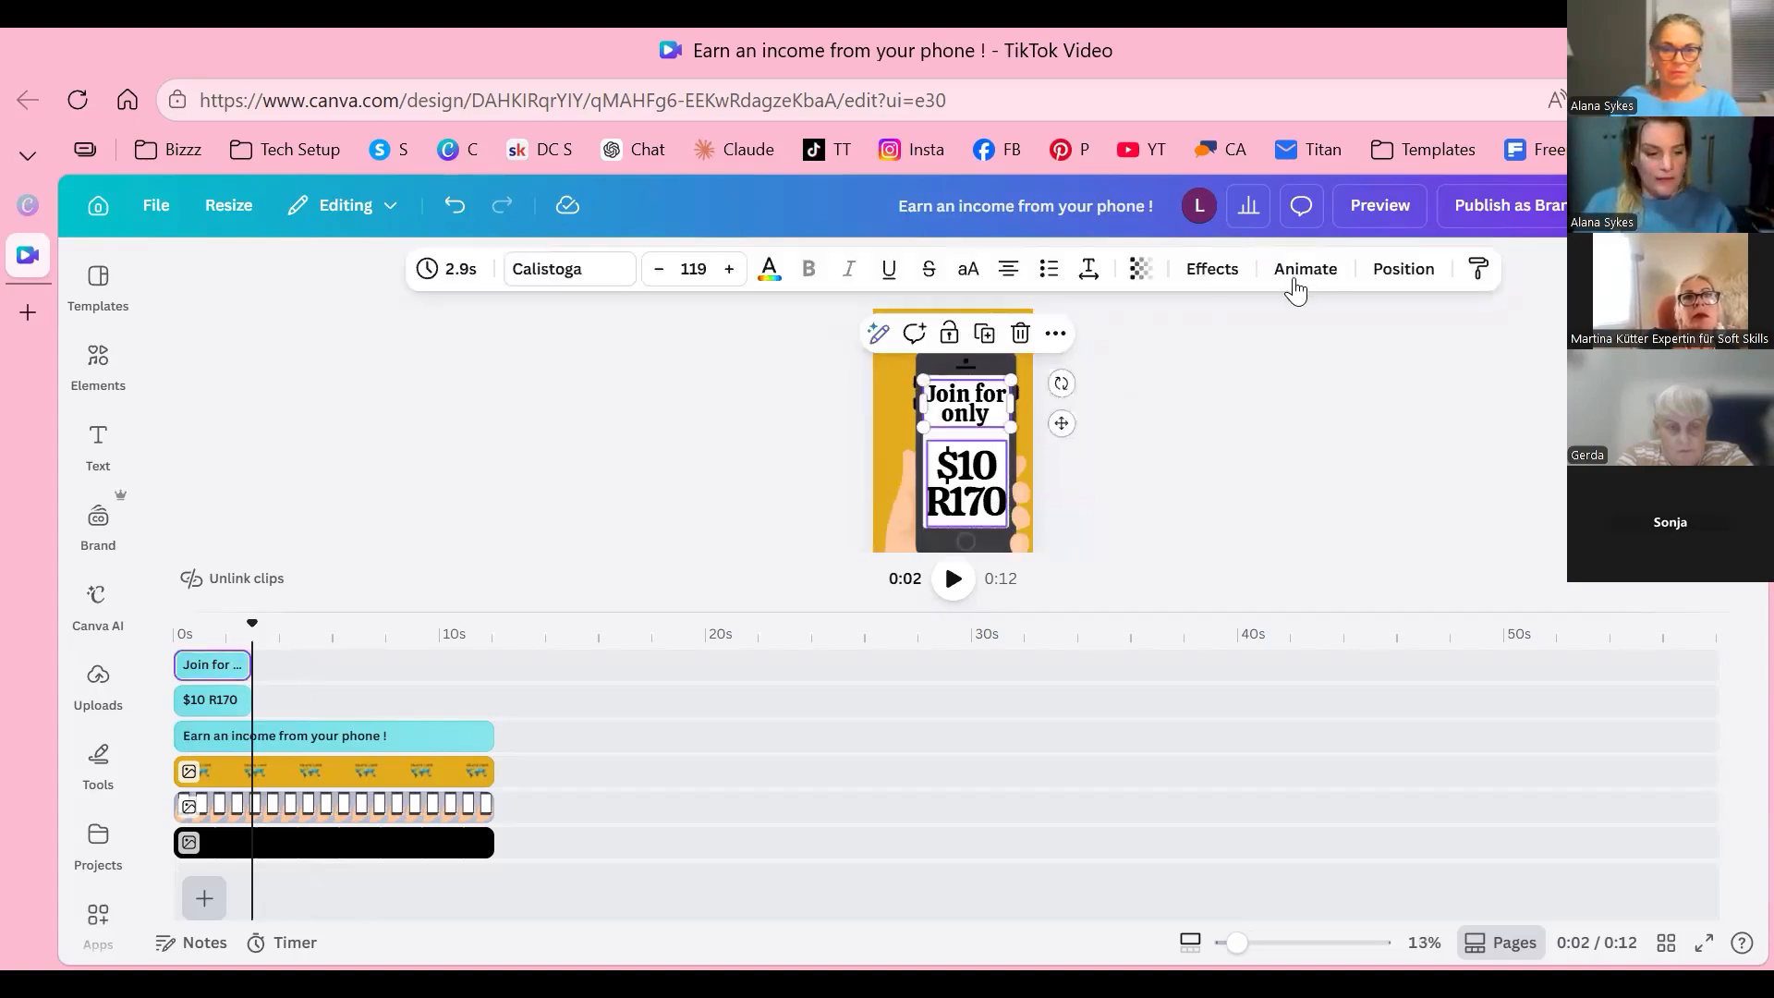
{"action": "left_click", "coordinate": [966, 480], "text": "shift"}
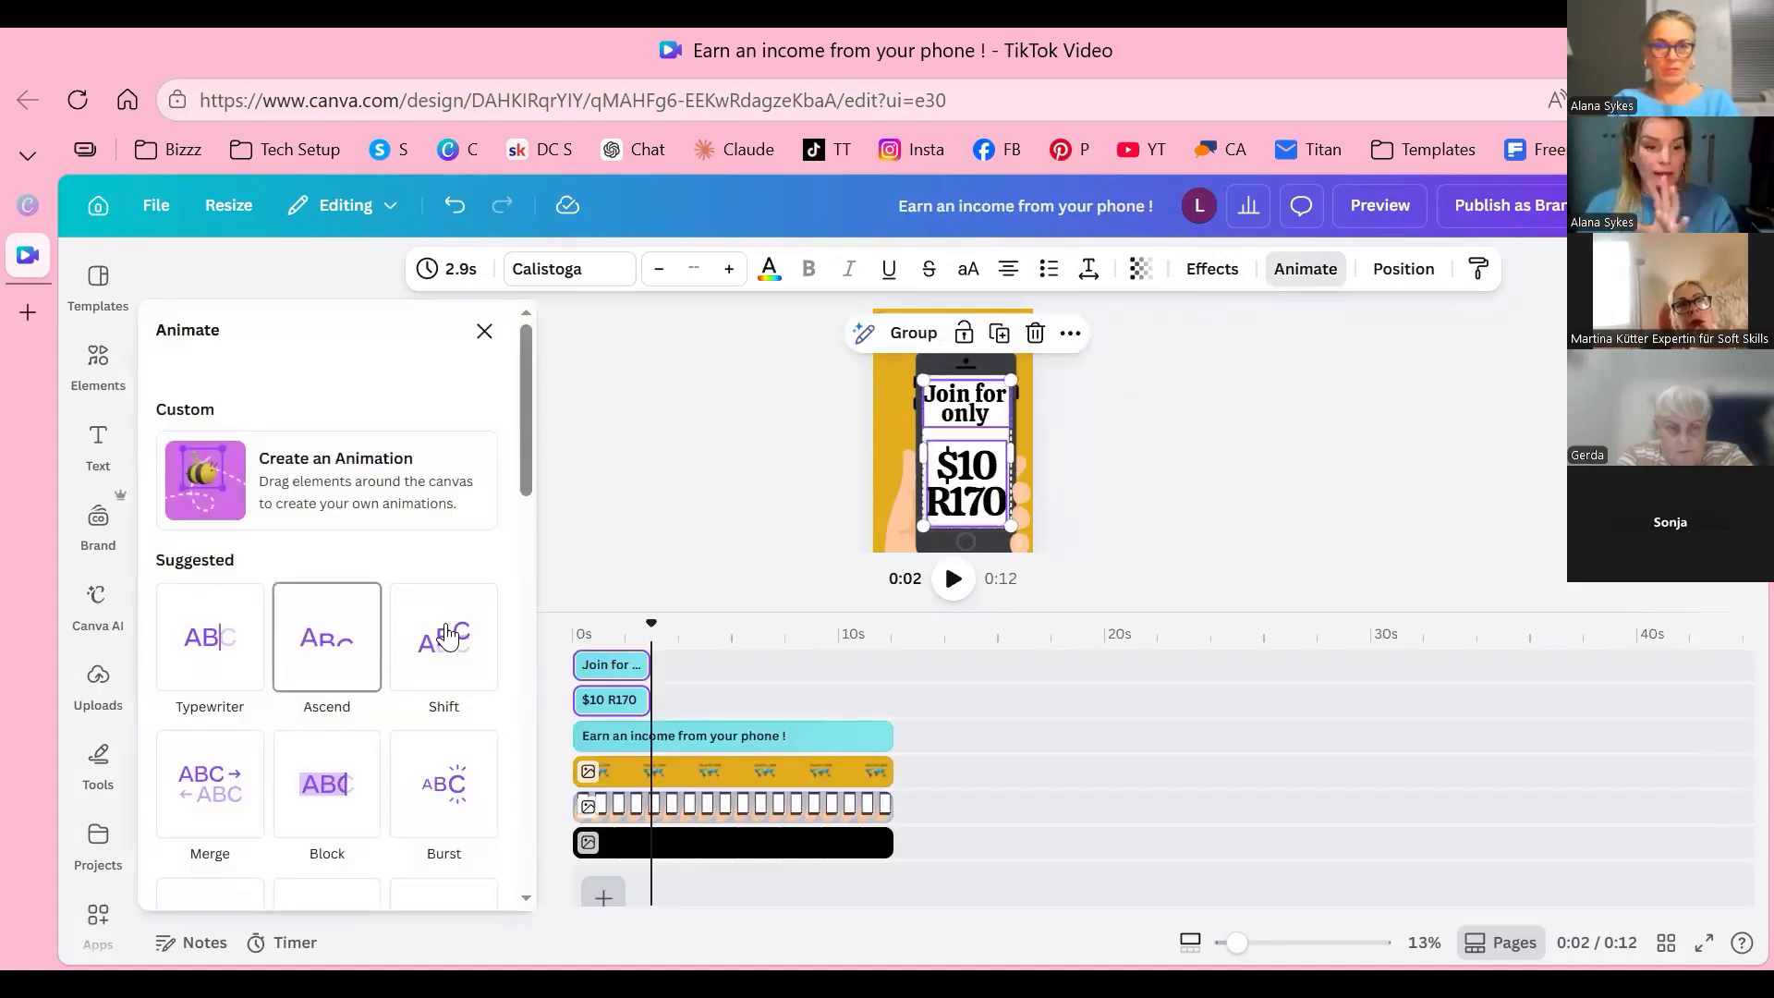
{"action": "scroll", "coordinate": [446, 635], "scroll_direction": "down", "scroll_amount": 2}
{"action": "left_click", "coordinate": [446, 636]}
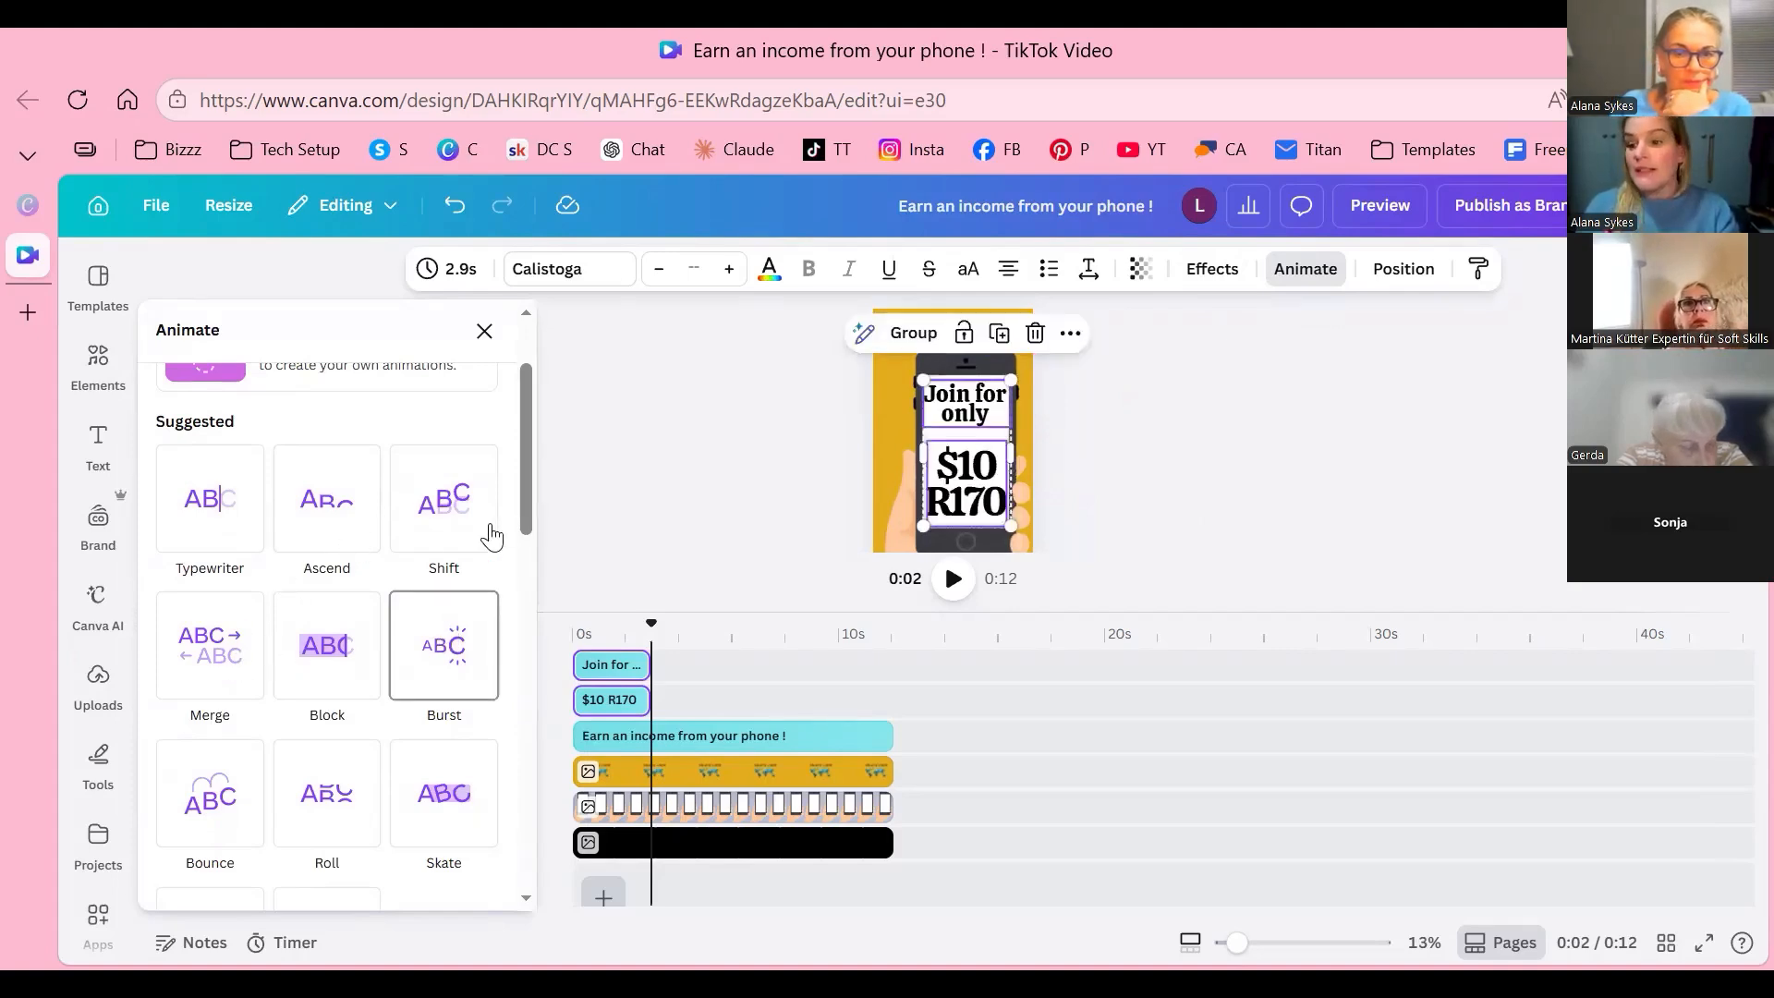
{"action": "scroll", "coordinate": [208, 707], "scroll_direction": "down", "scroll_amount": 3}
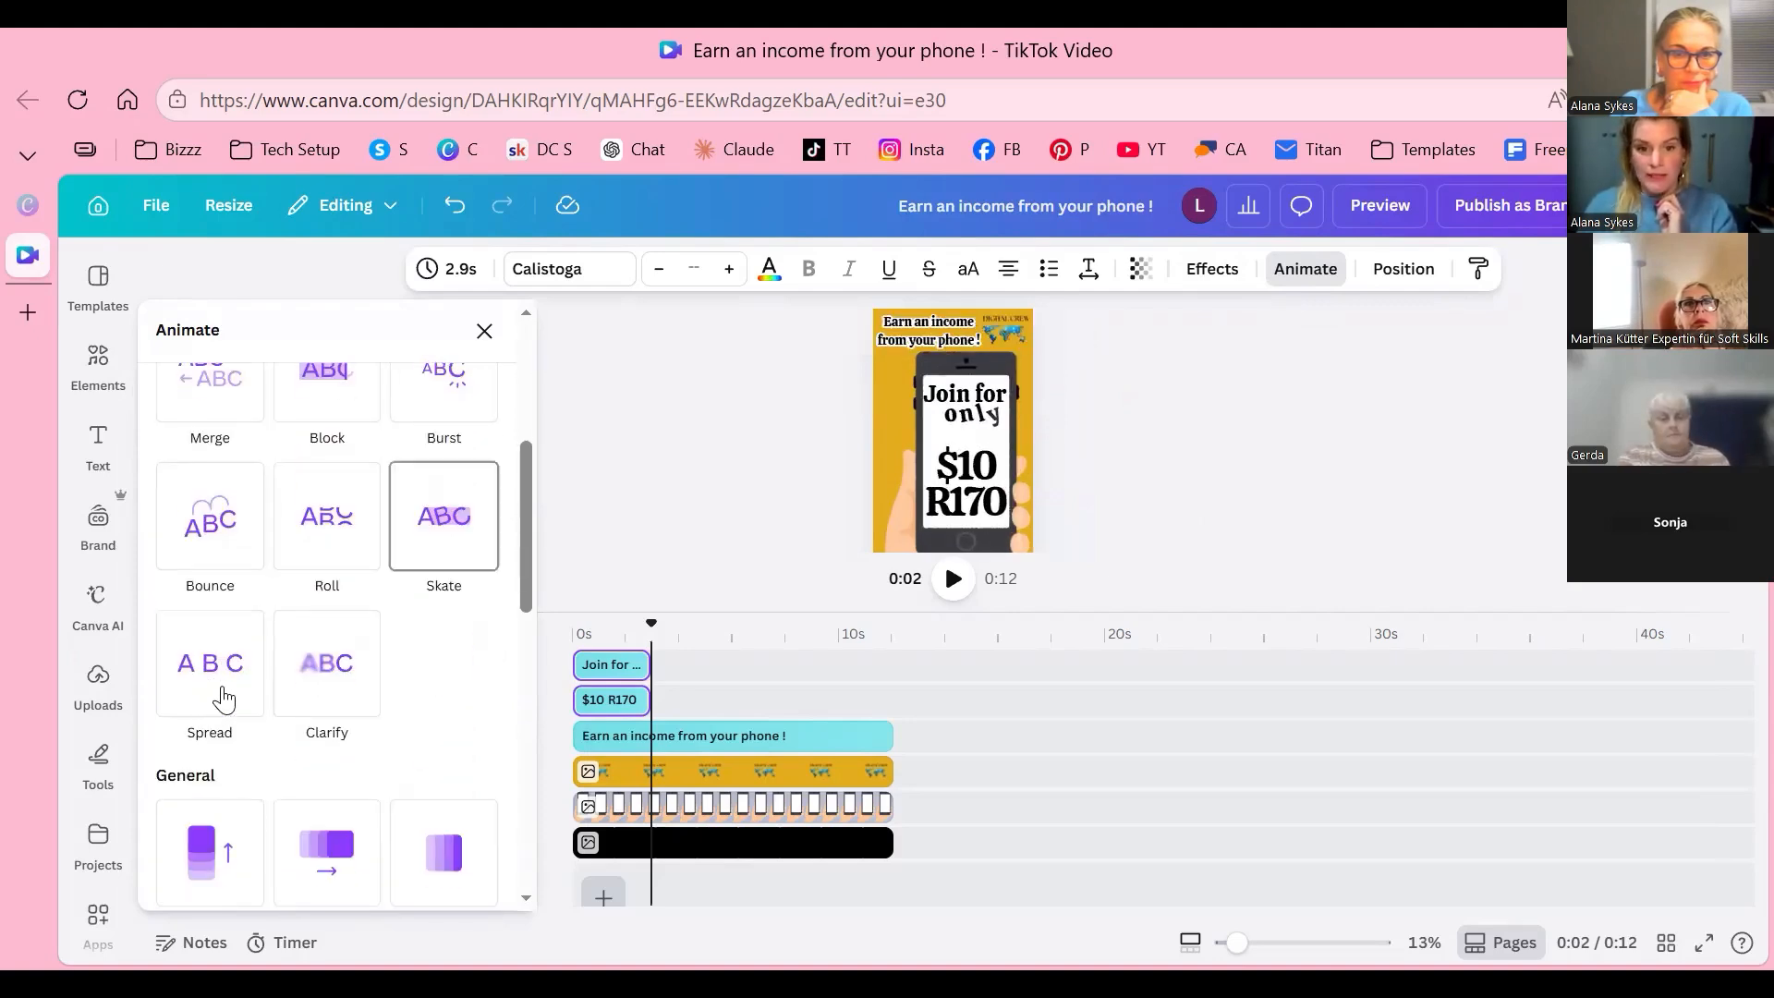
{"action": "left_click", "coordinate": [223, 700]}
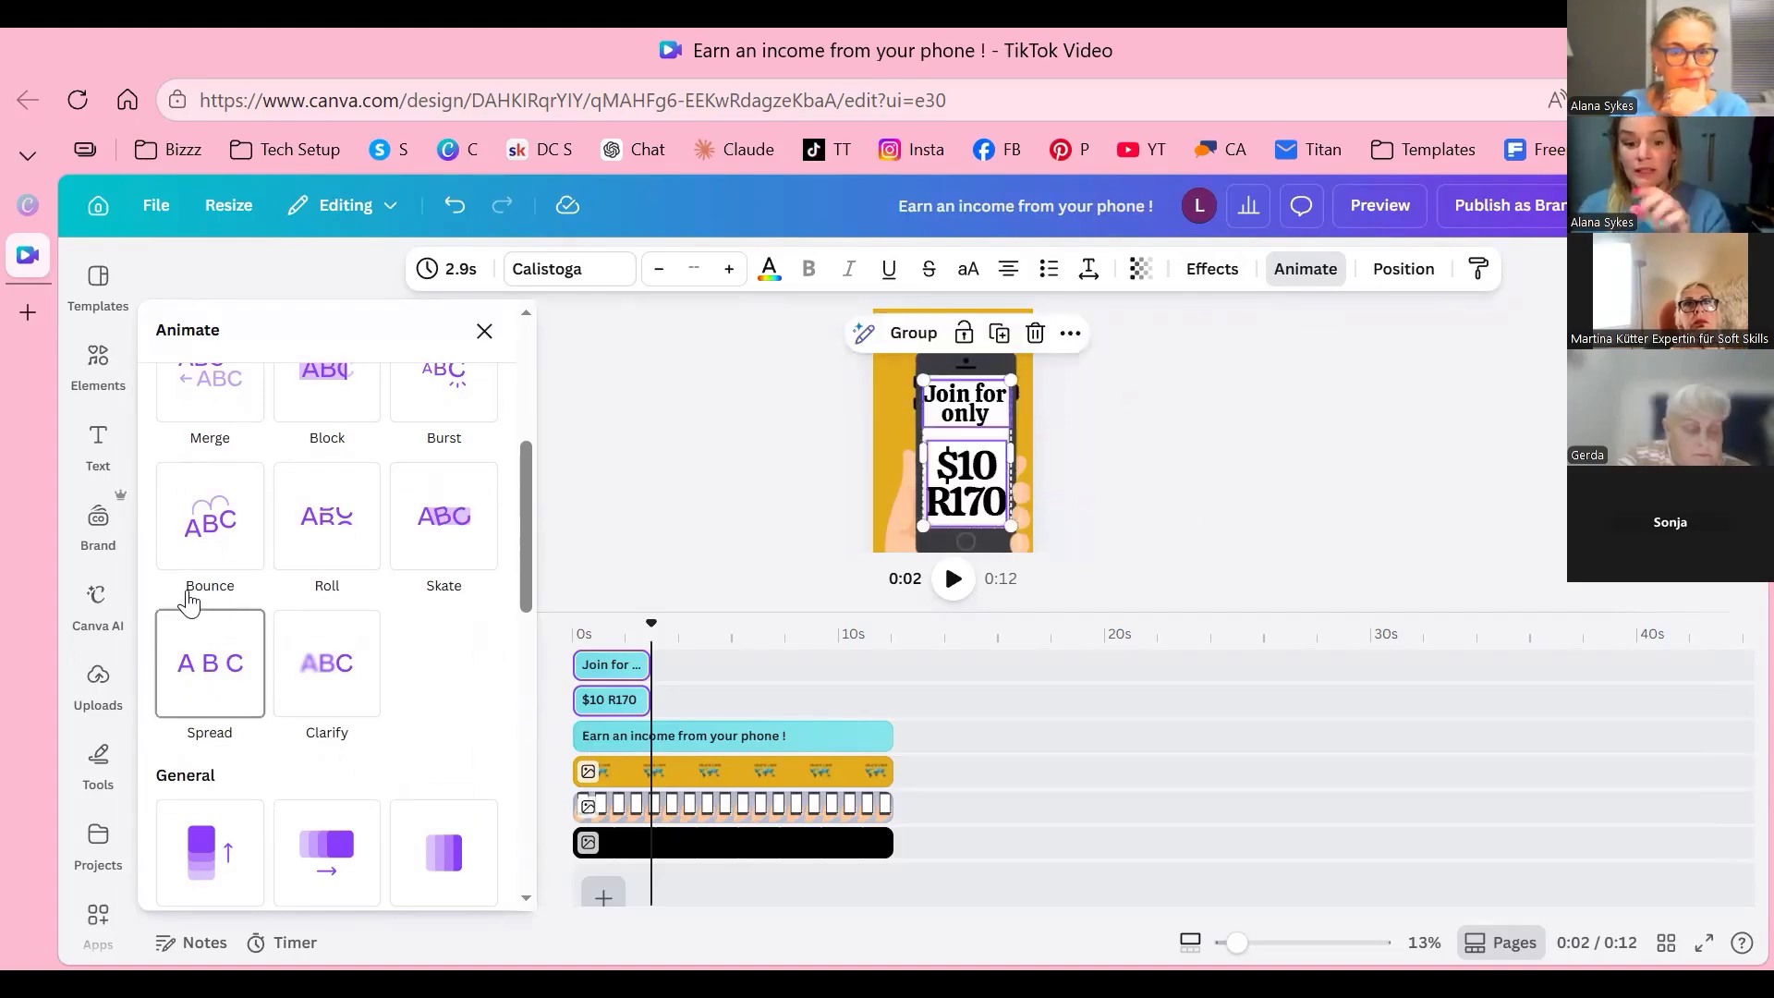
{"action": "scroll", "coordinate": [337, 844], "scroll_direction": "down", "scroll_amount": 5}
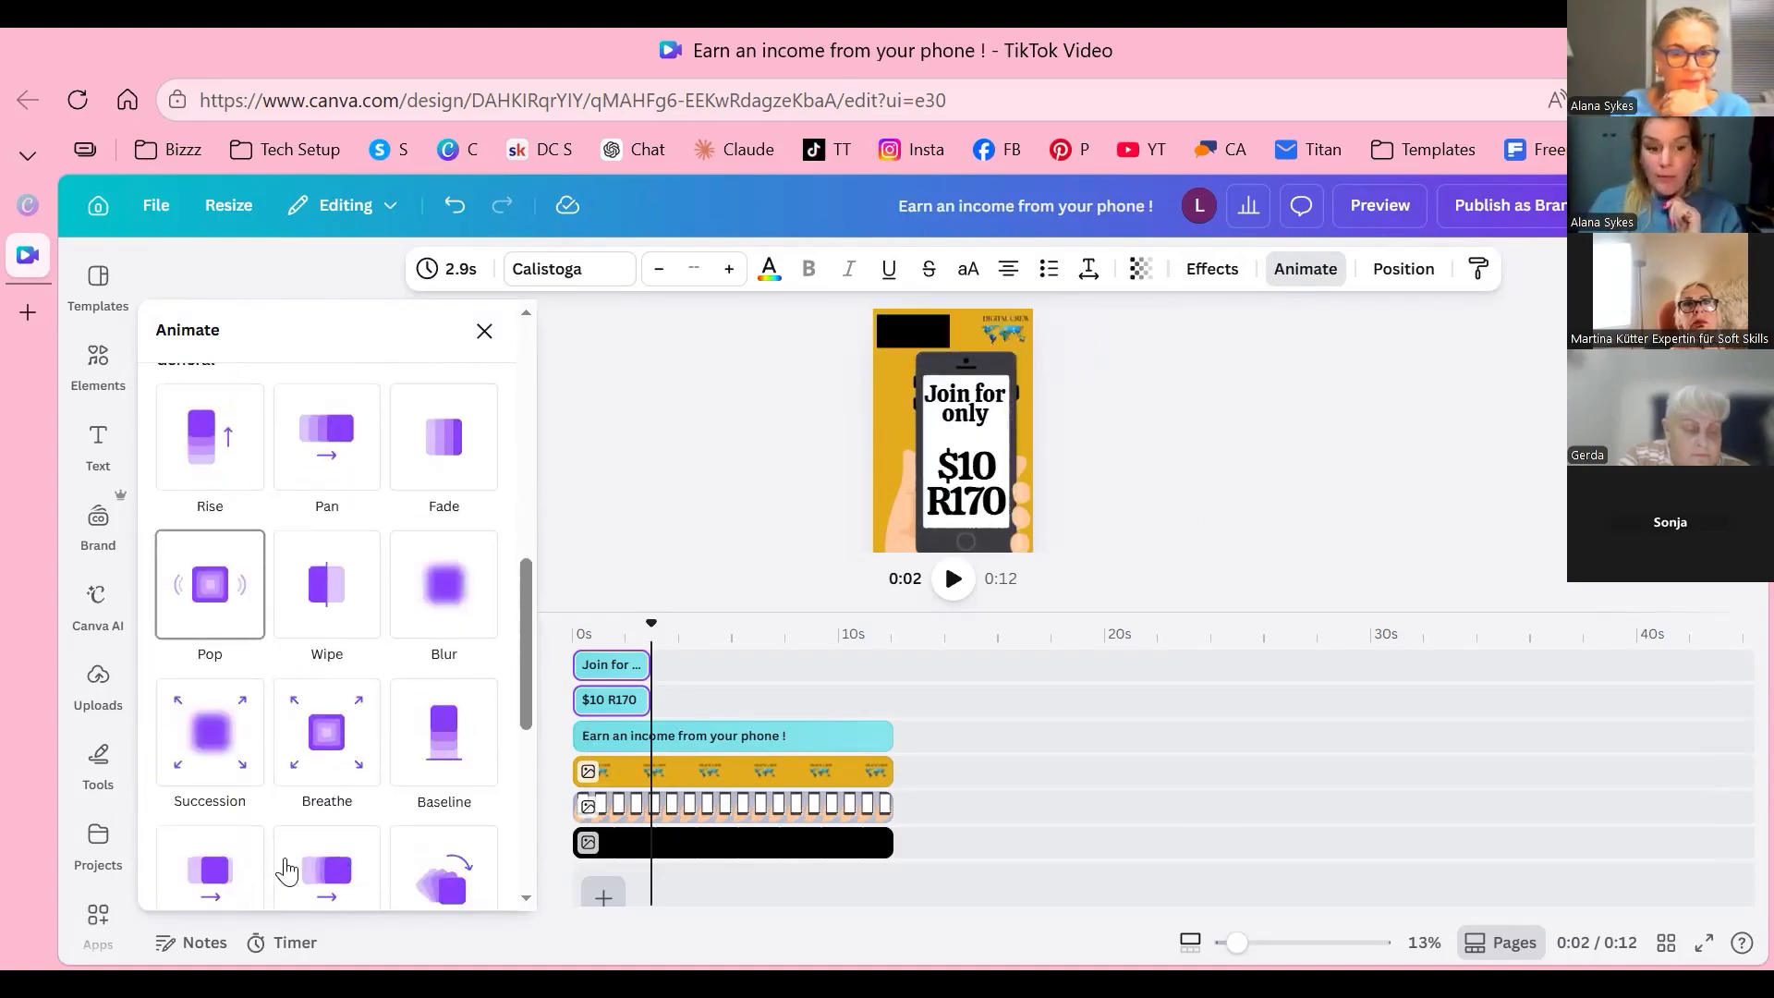
{"action": "left_click", "coordinate": [253, 880]}
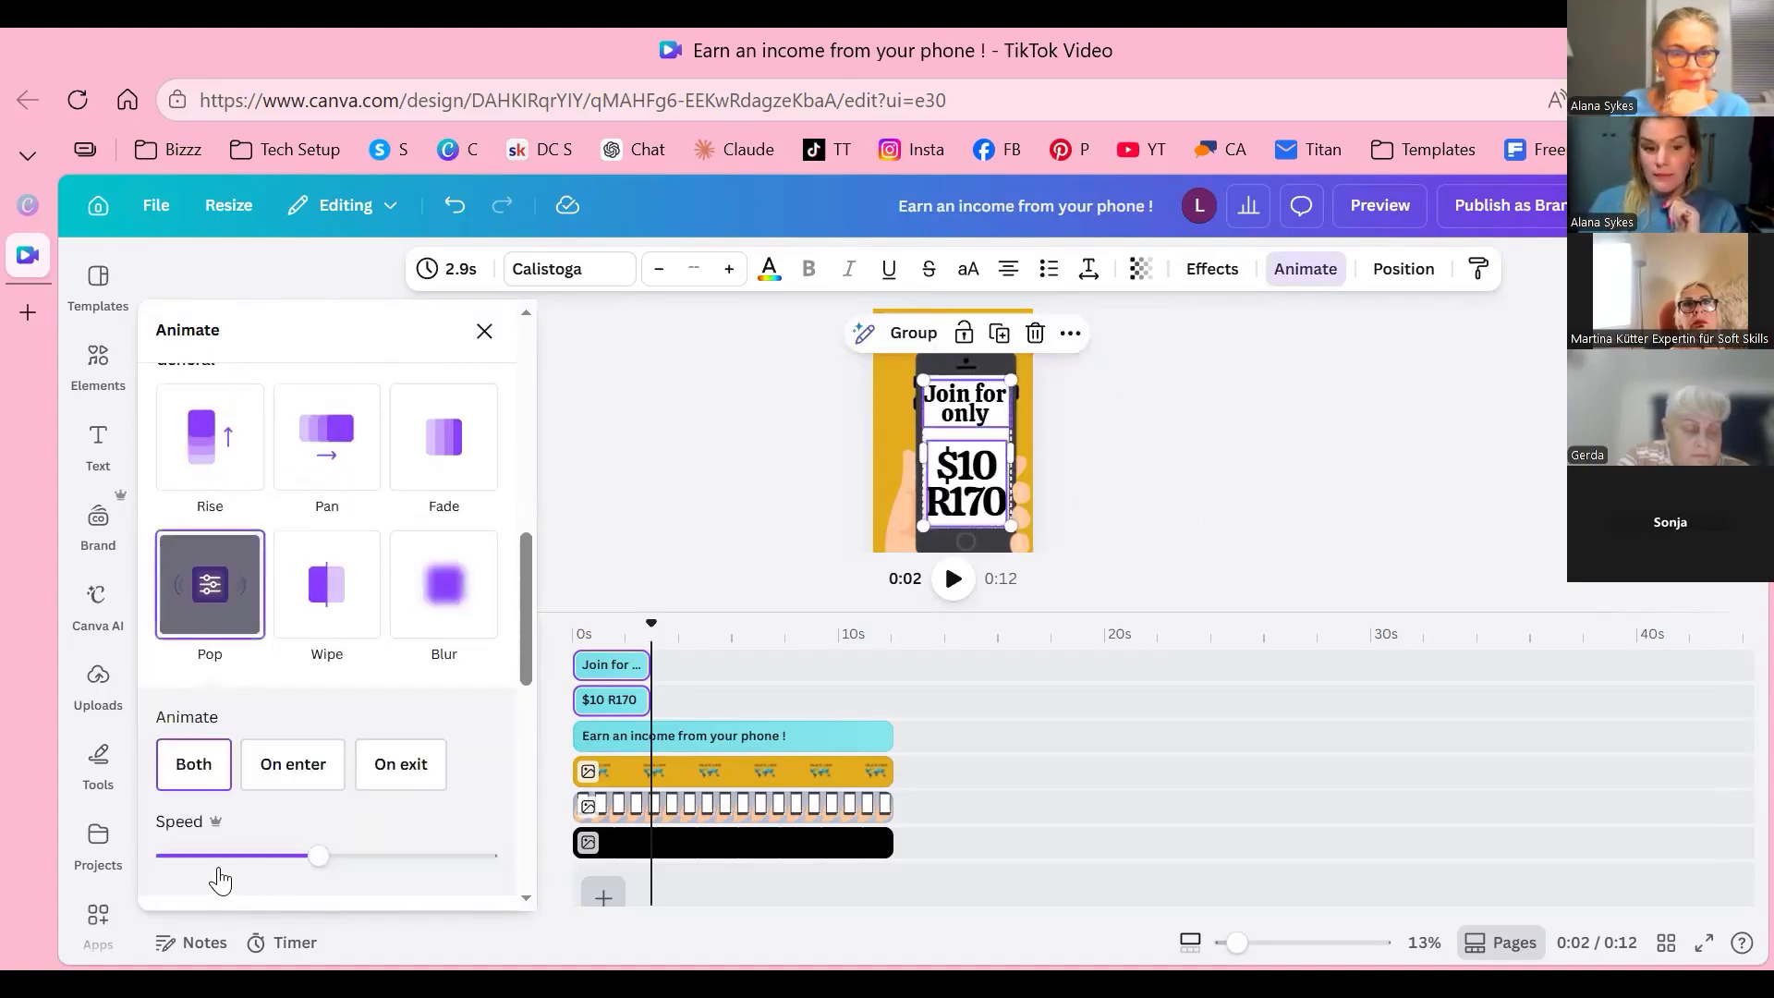
{"action": "left_click_drag", "start_coordinate": [318, 855], "coordinate": [220, 856]}
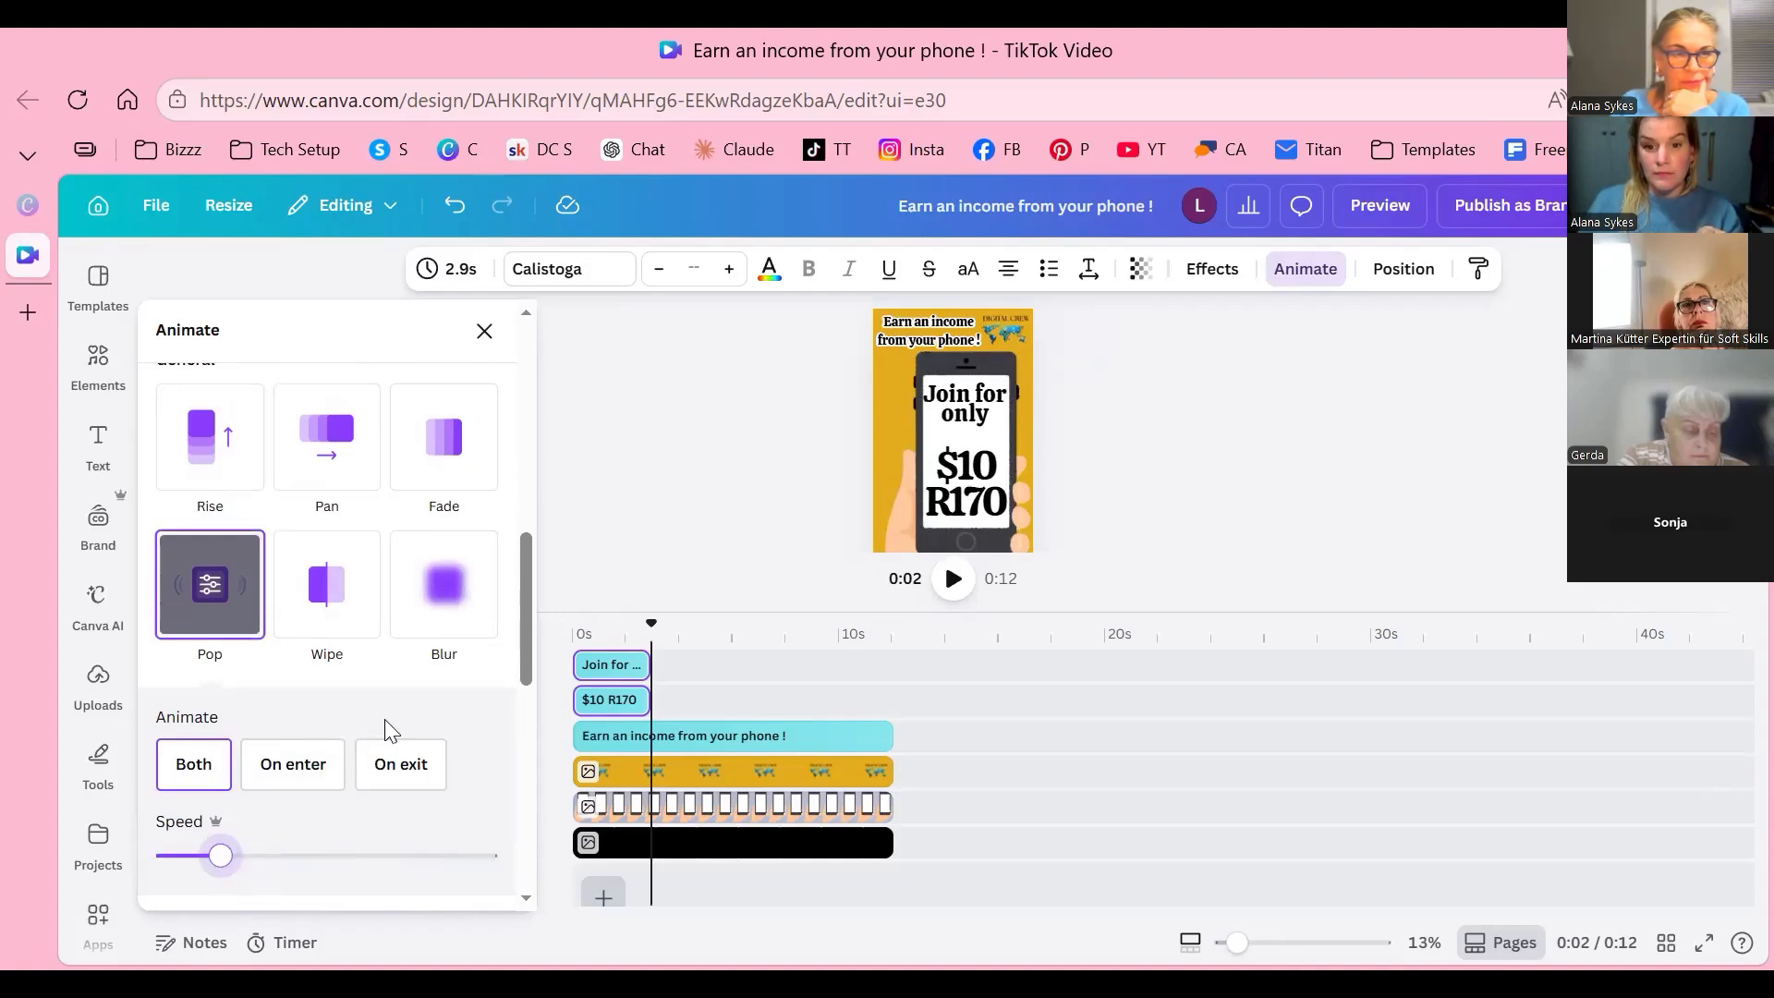
{"action": "left_click", "coordinate": [196, 625]}
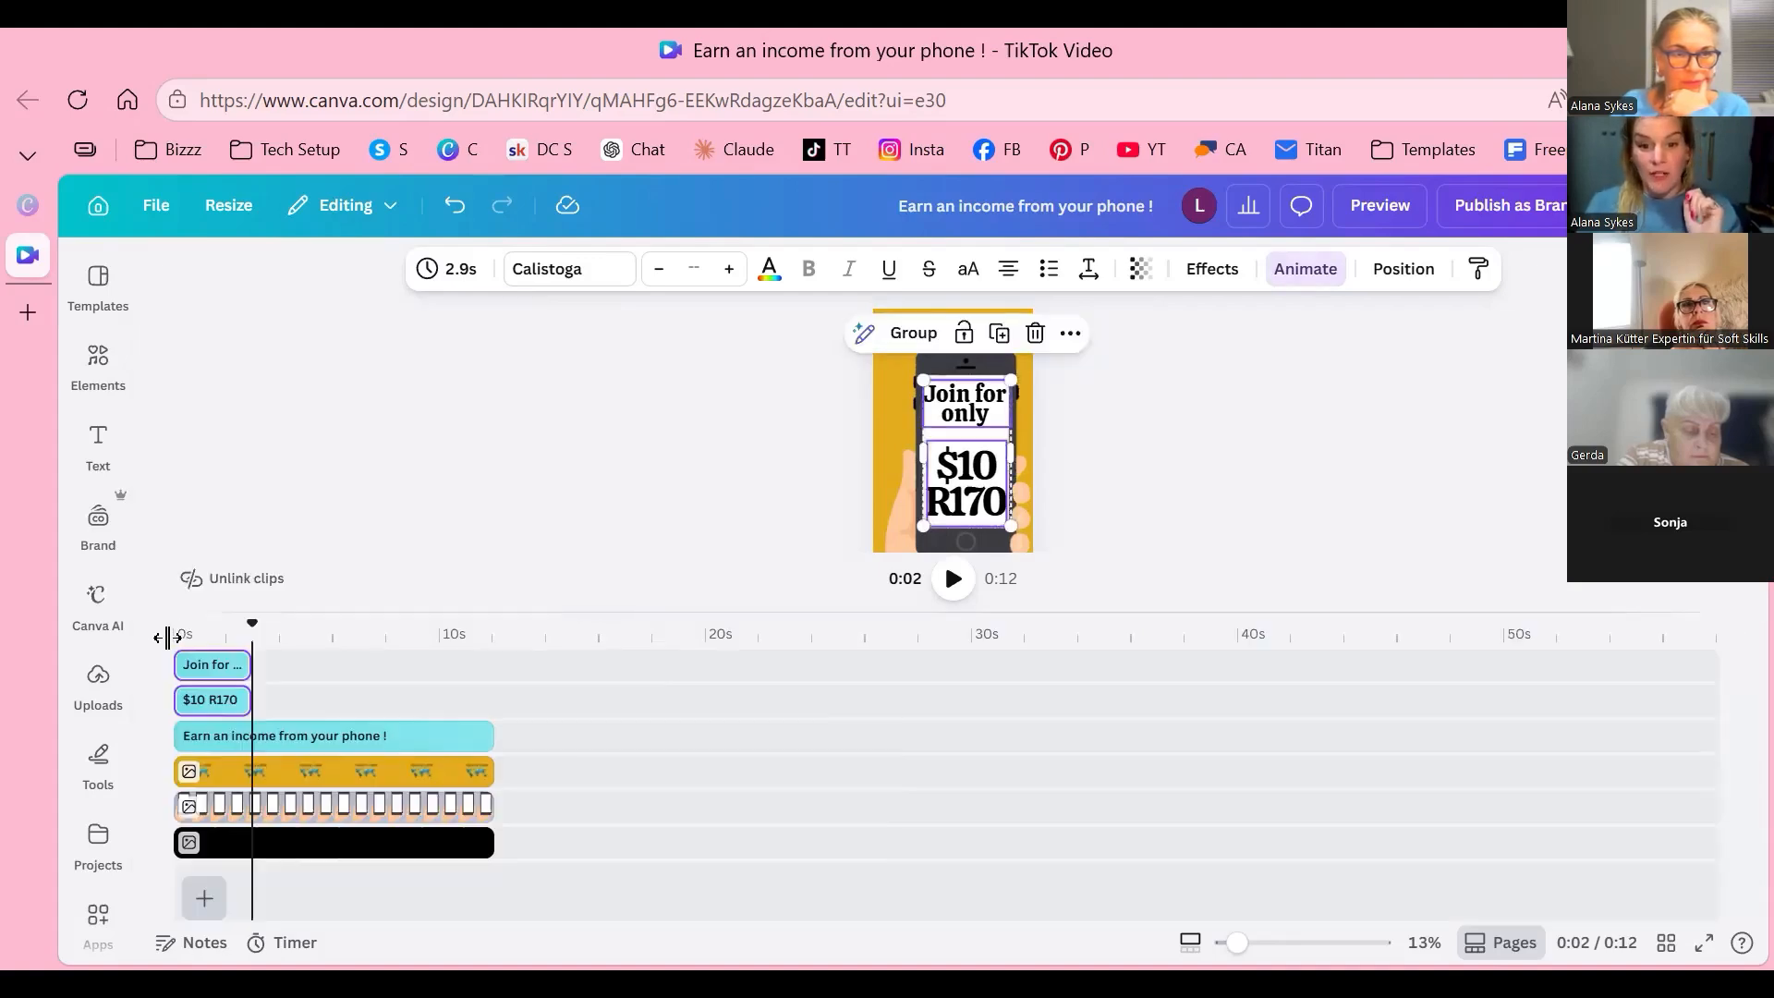
Step: Play the video from the start through the end of the two text clips to check their animation
{"action": "left_click", "coordinate": [161, 639]}
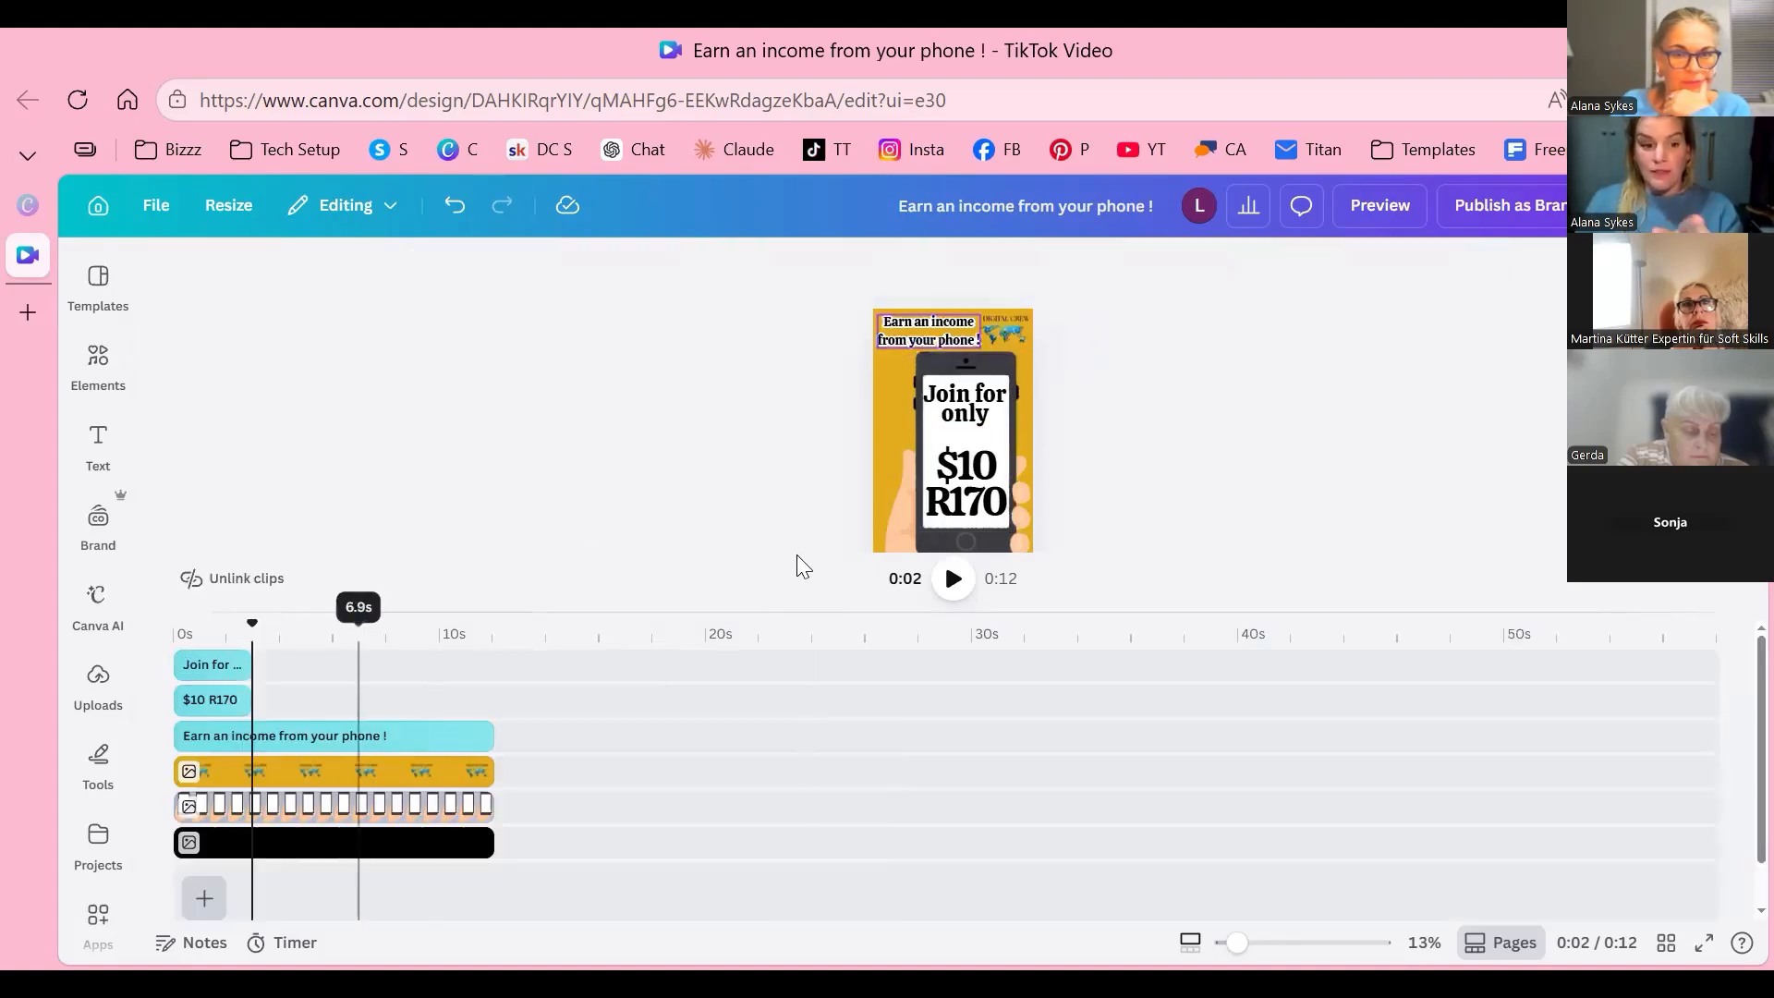
{"action": "left_click", "coordinate": [172, 623]}
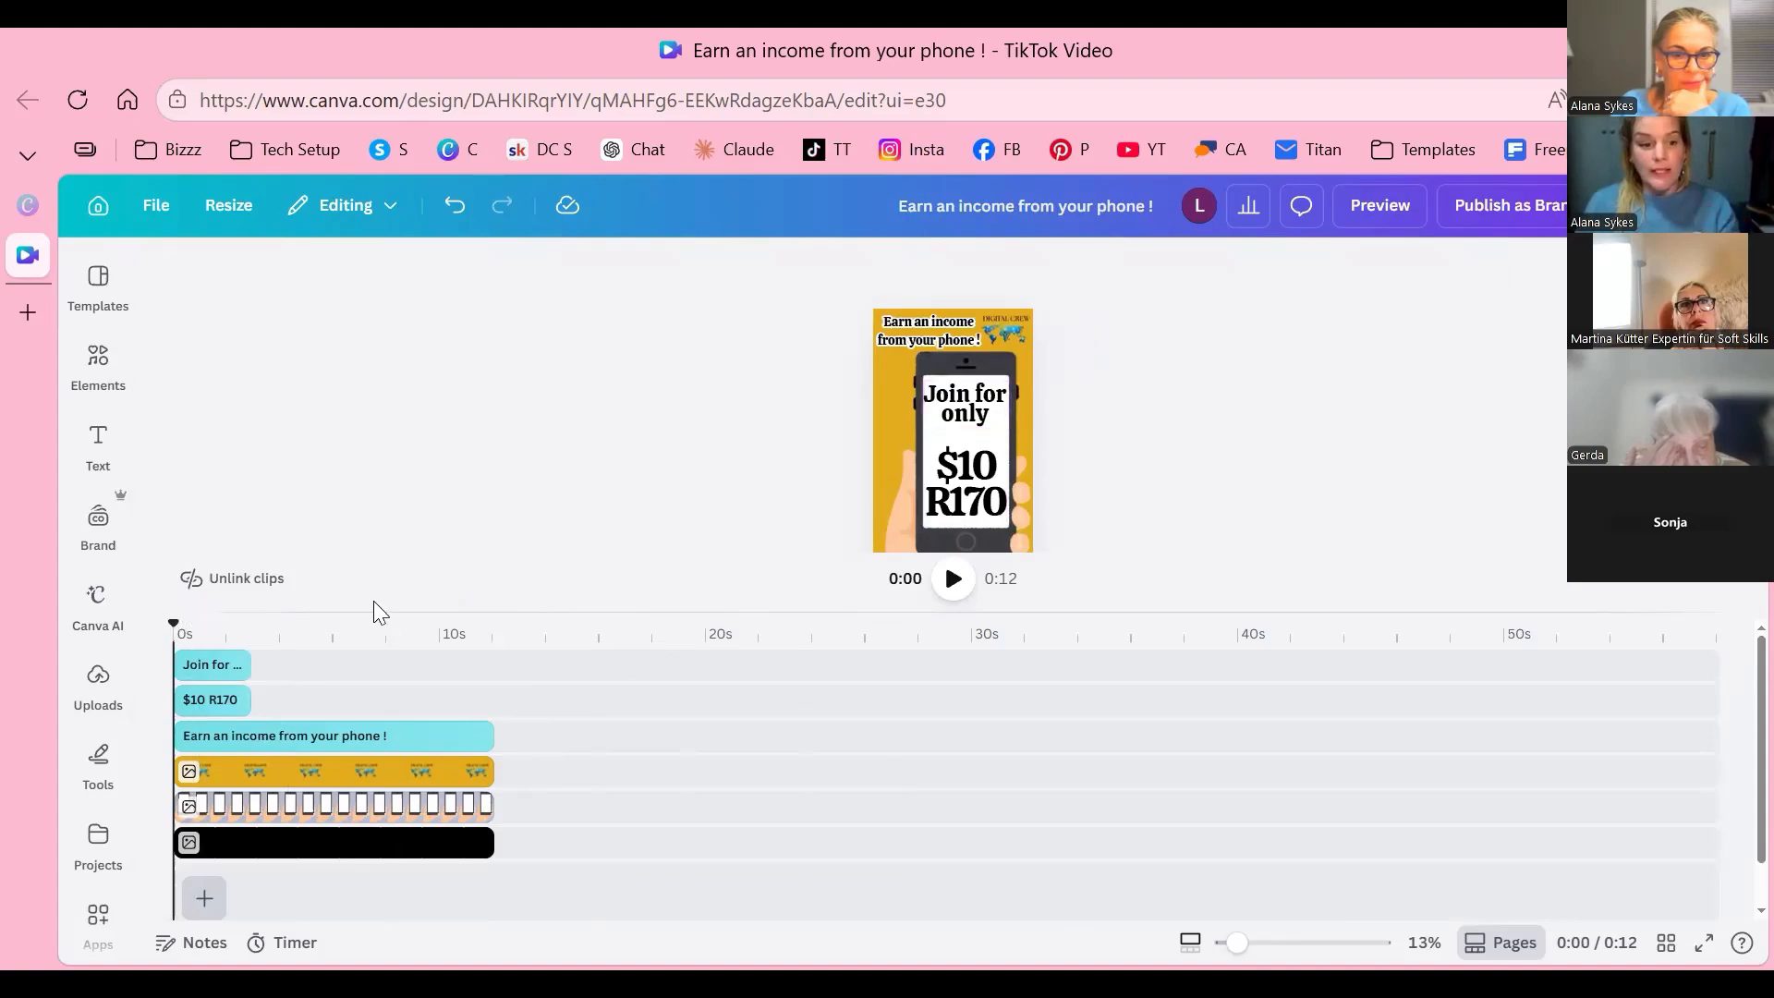
{"action": "left_click", "coordinate": [956, 577]}
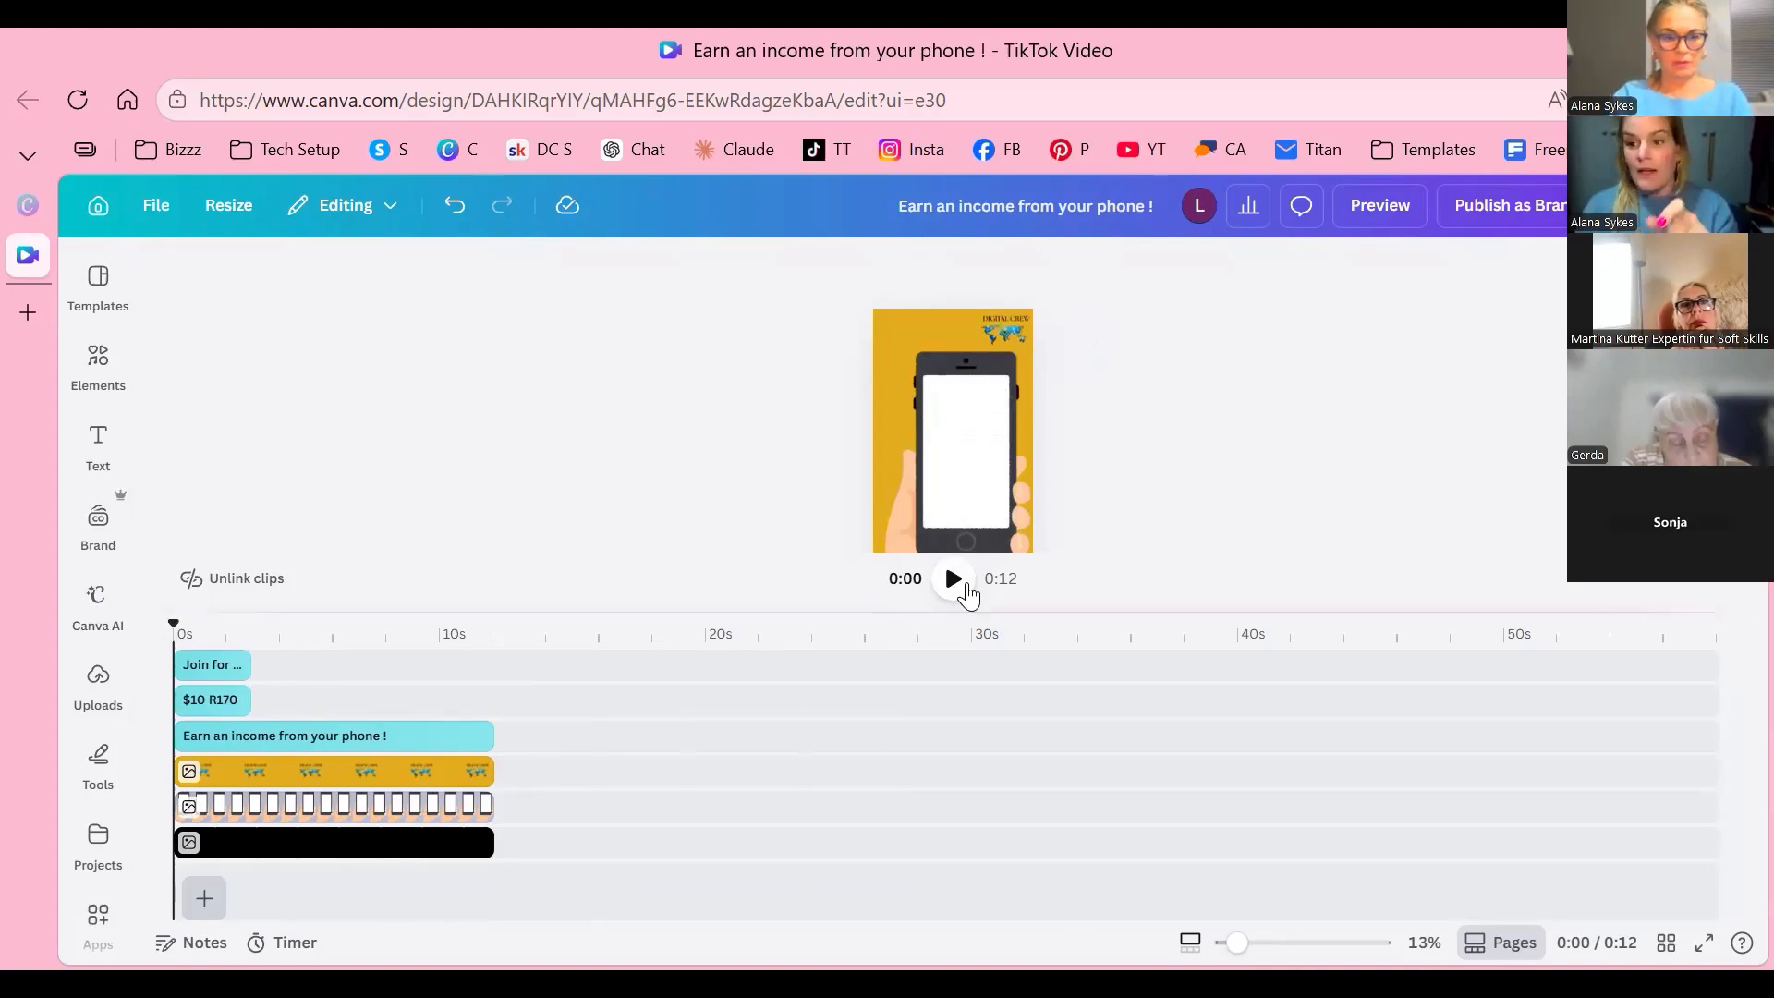
{"action": "left_click", "coordinate": [969, 596]}
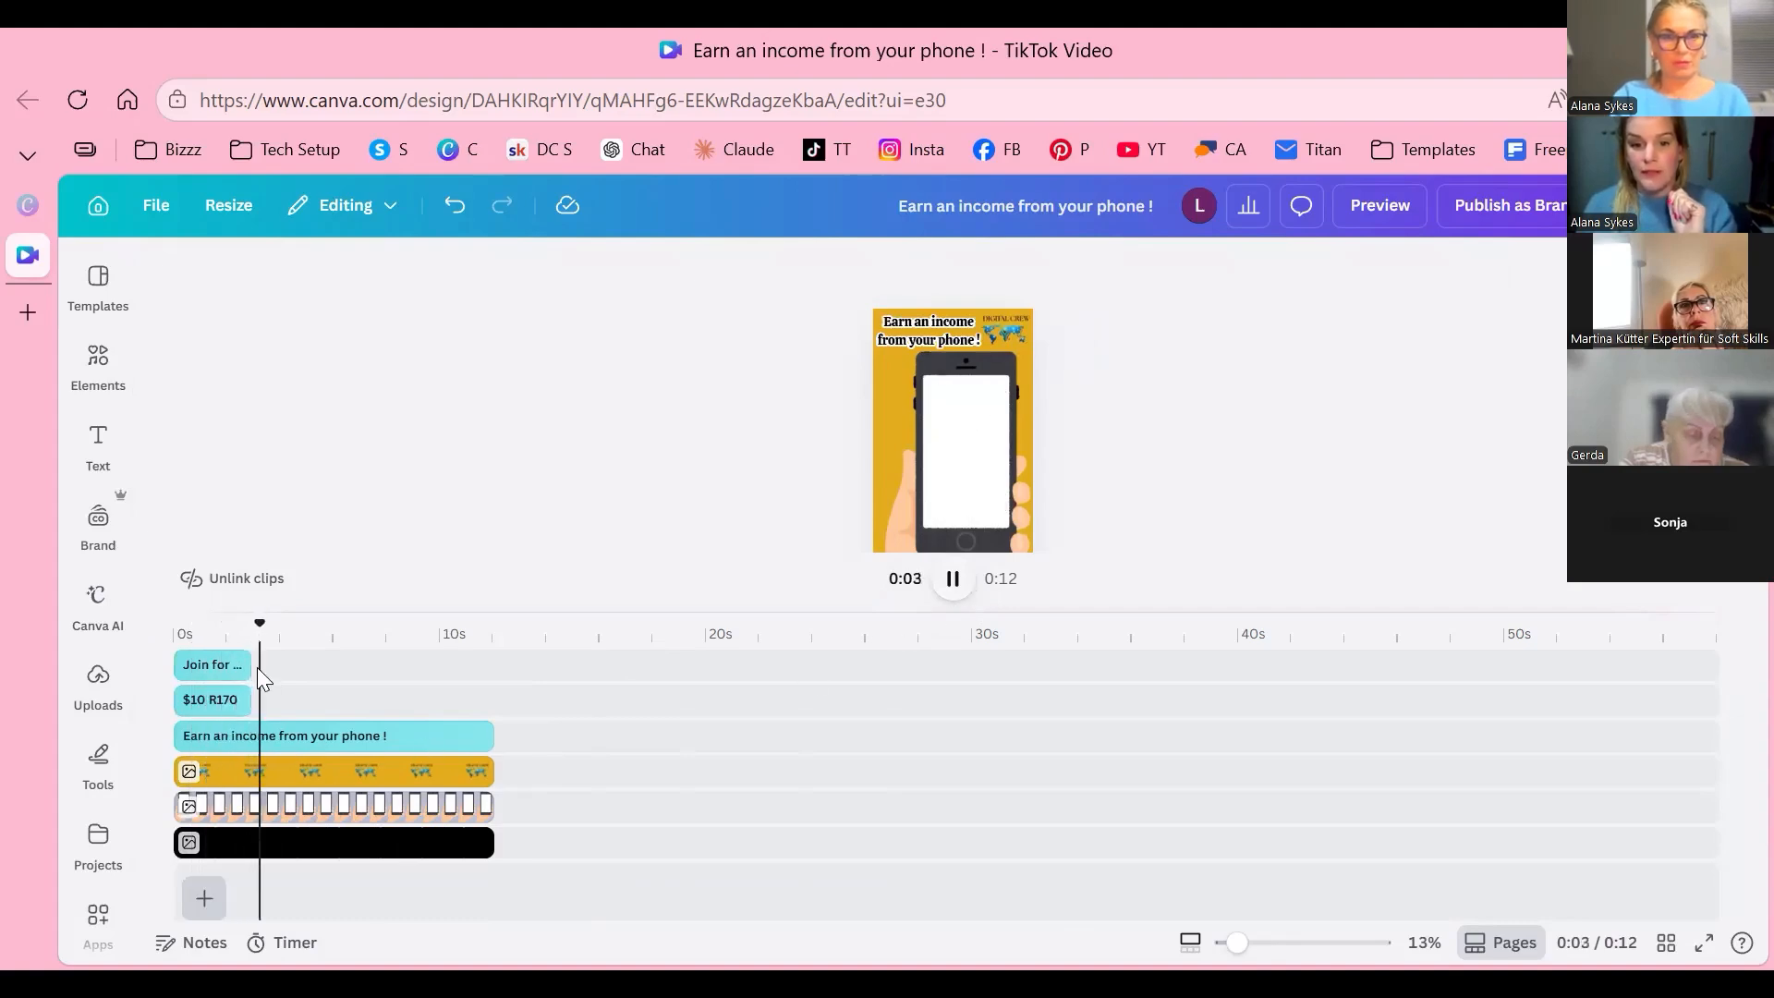
{"action": "key", "text": "space"}
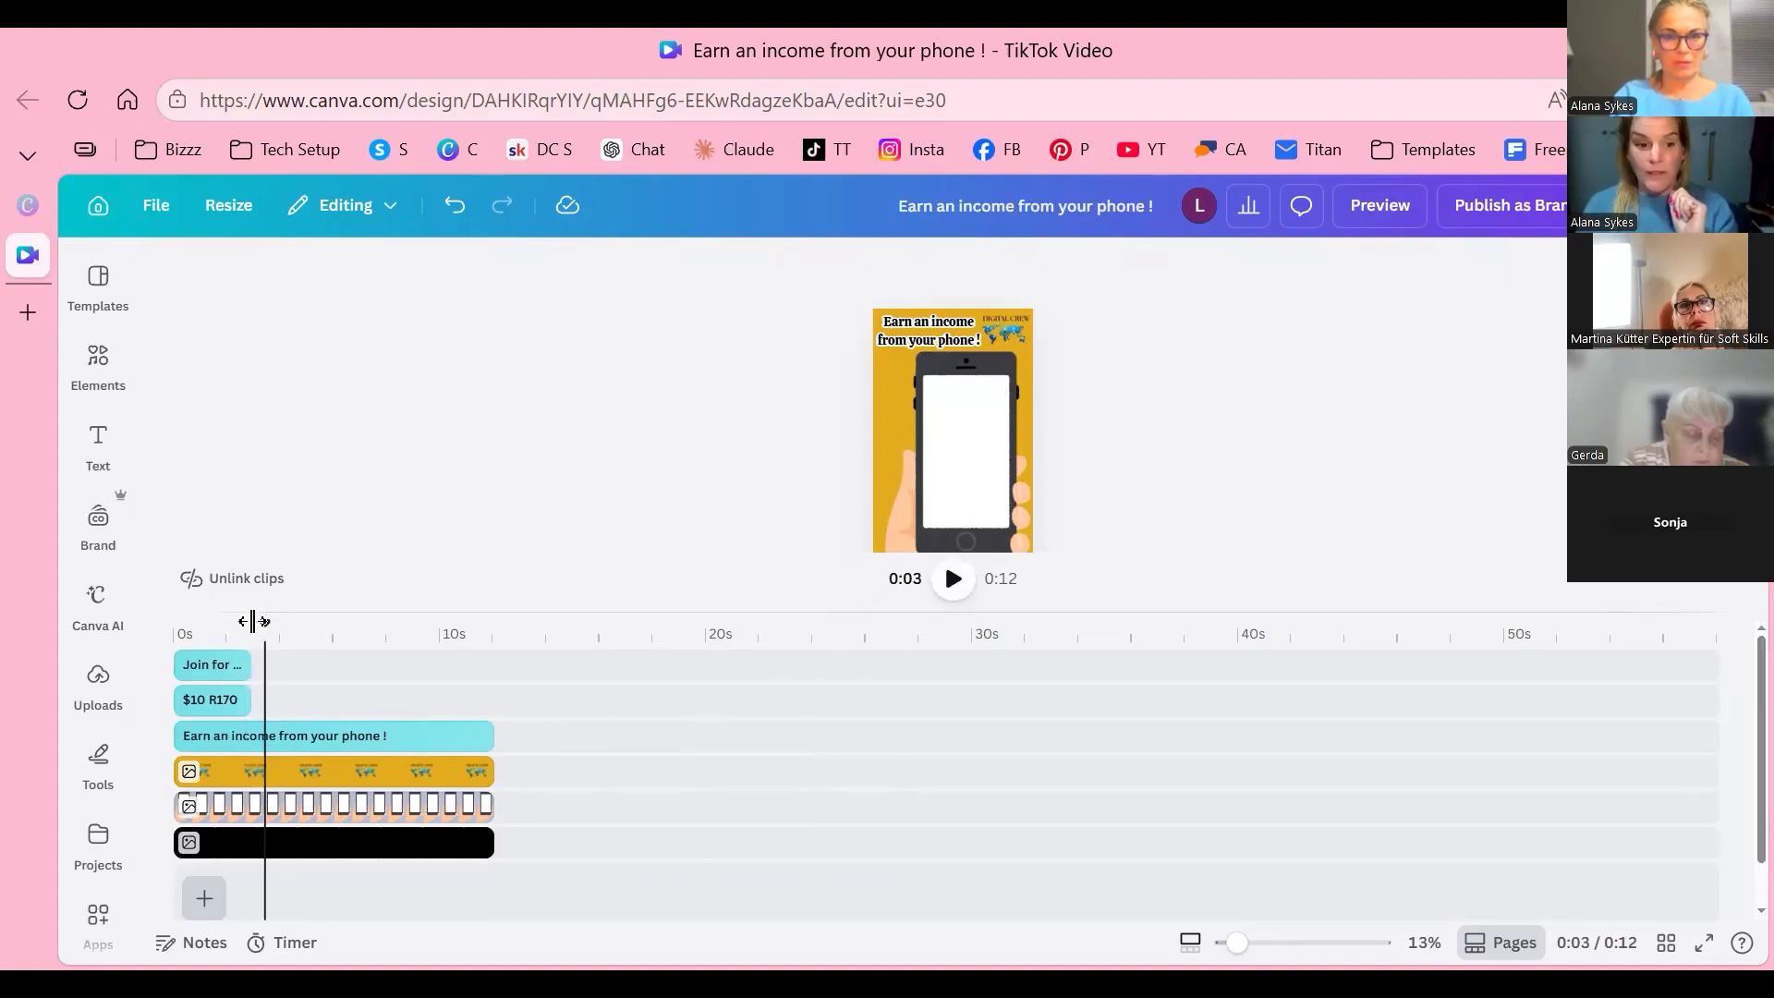
Step: Add a text box reading "Every referral gets you" starting where the "Join for only" and "$10 R170" clips end
{"action": "left_click_drag", "start_coordinate": [262, 622], "coordinate": [255, 621]}
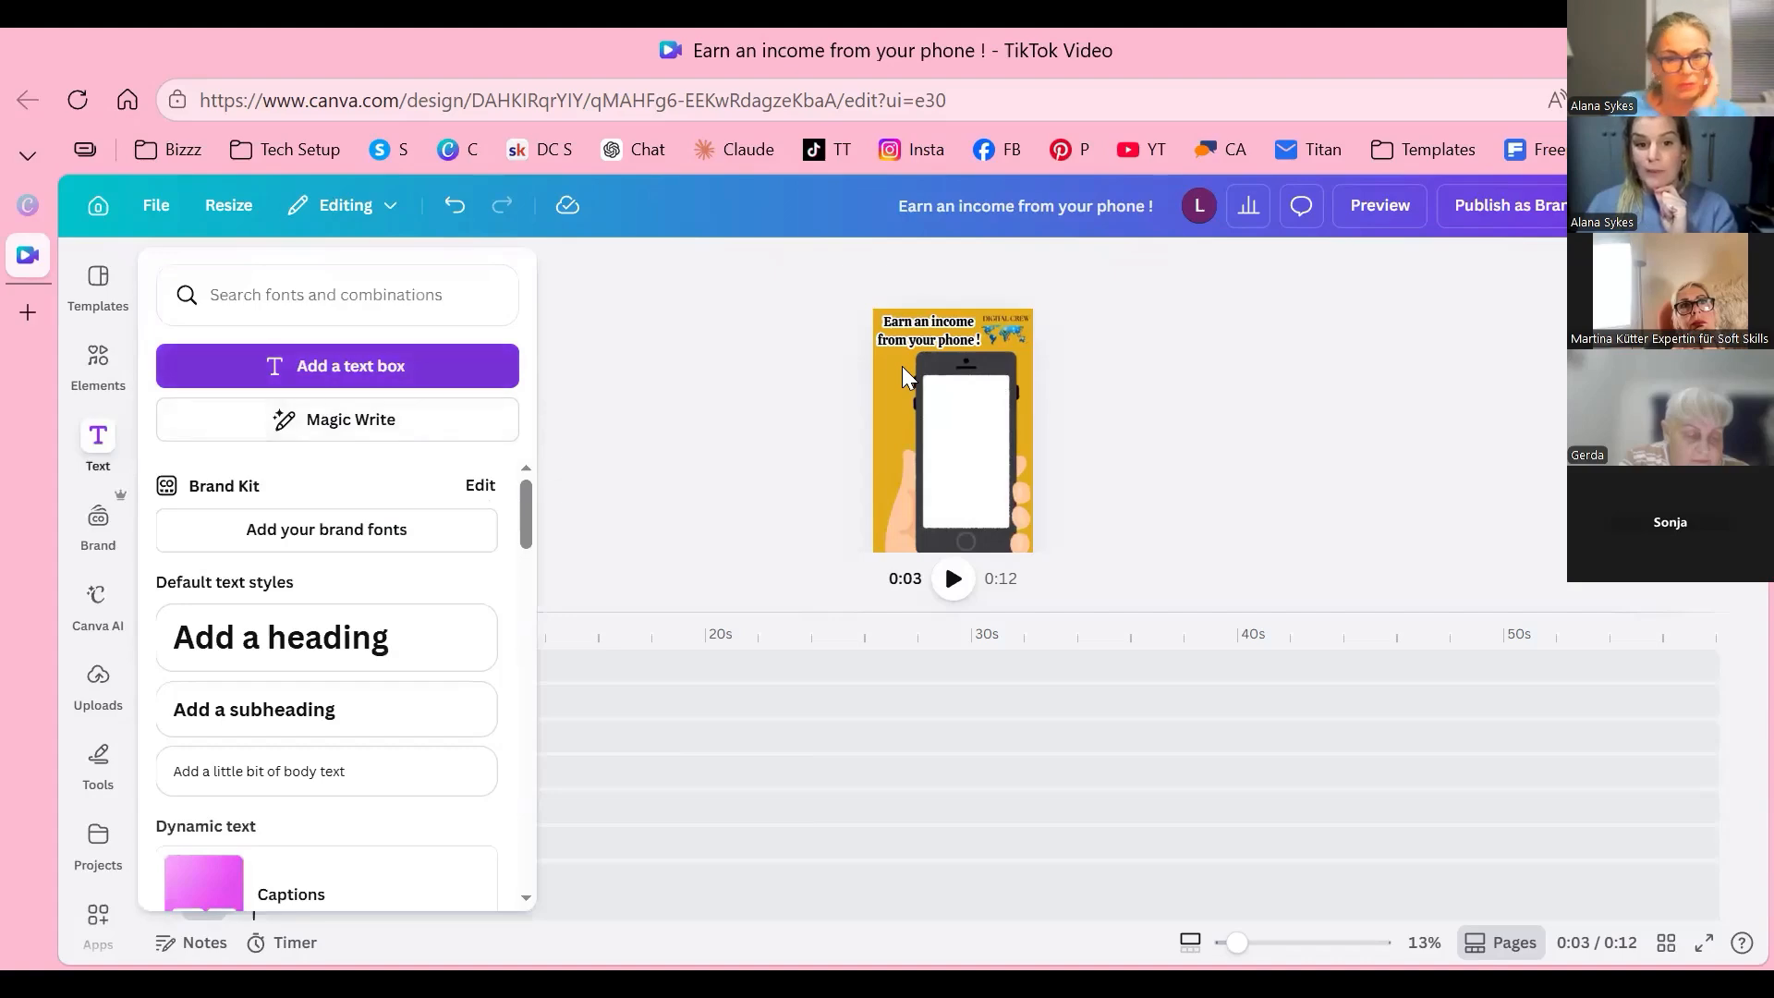
{"action": "key", "text": "t"}
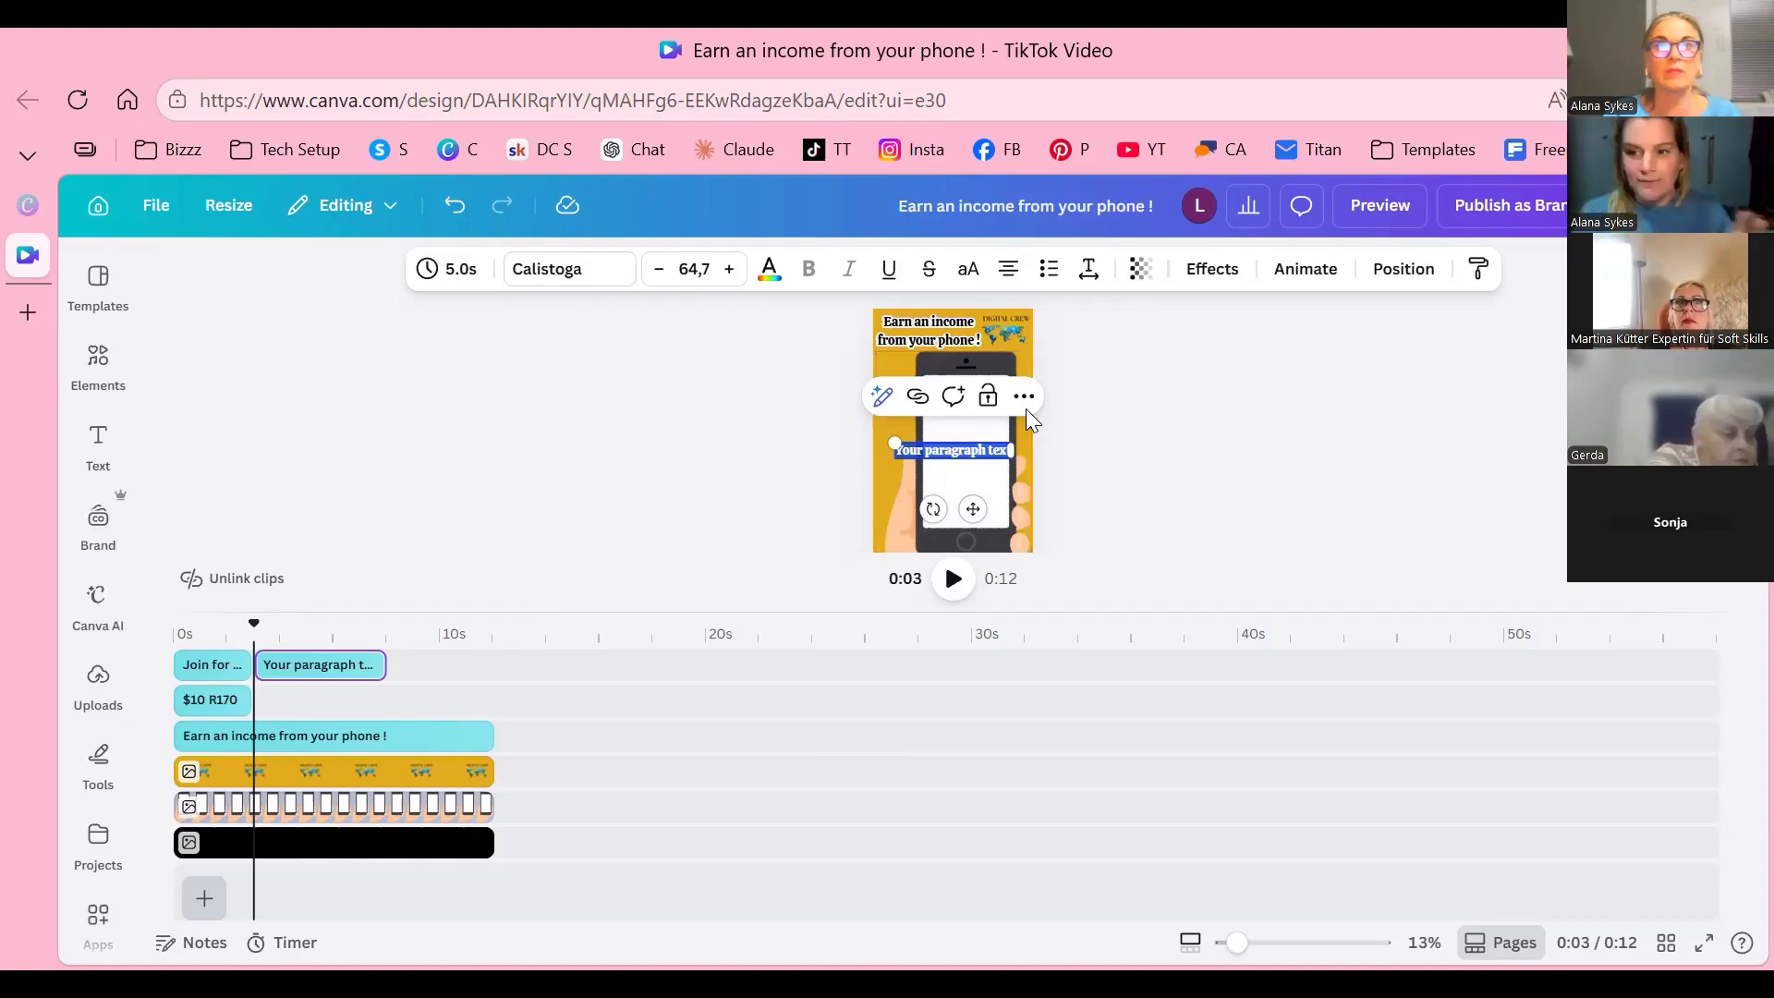
{"action": "type", "text": "E"}
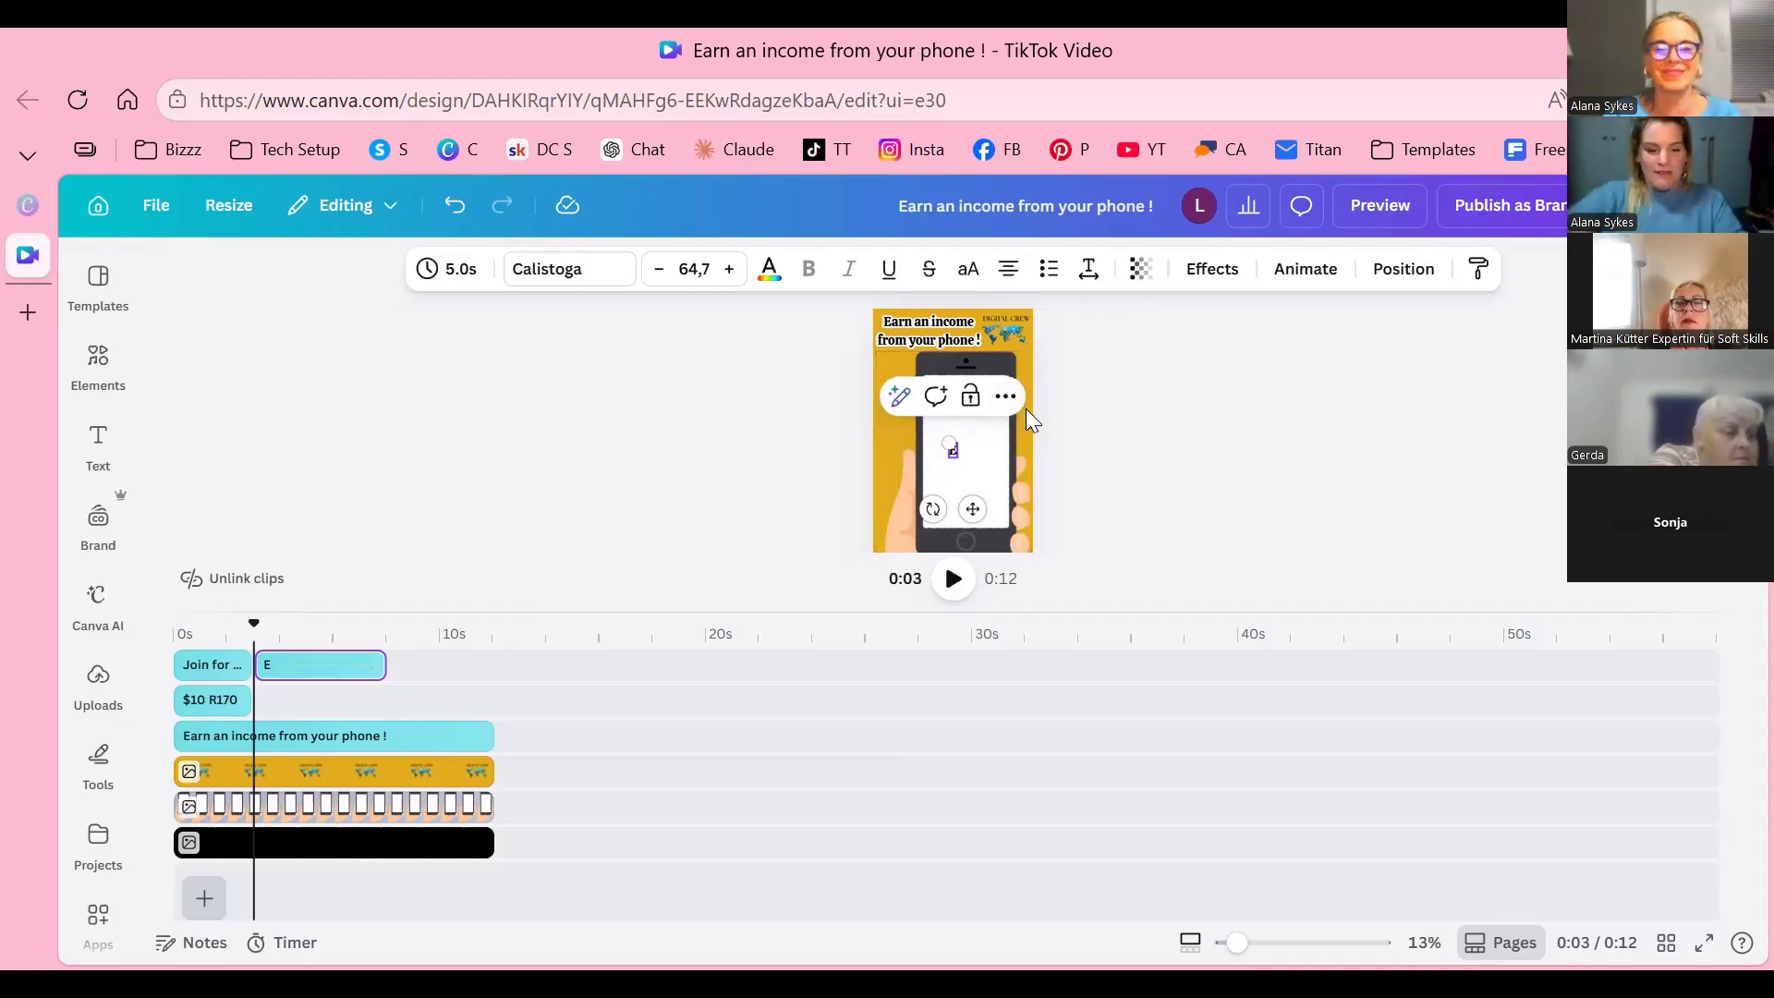
{"action": "type", "text": "very referral"}
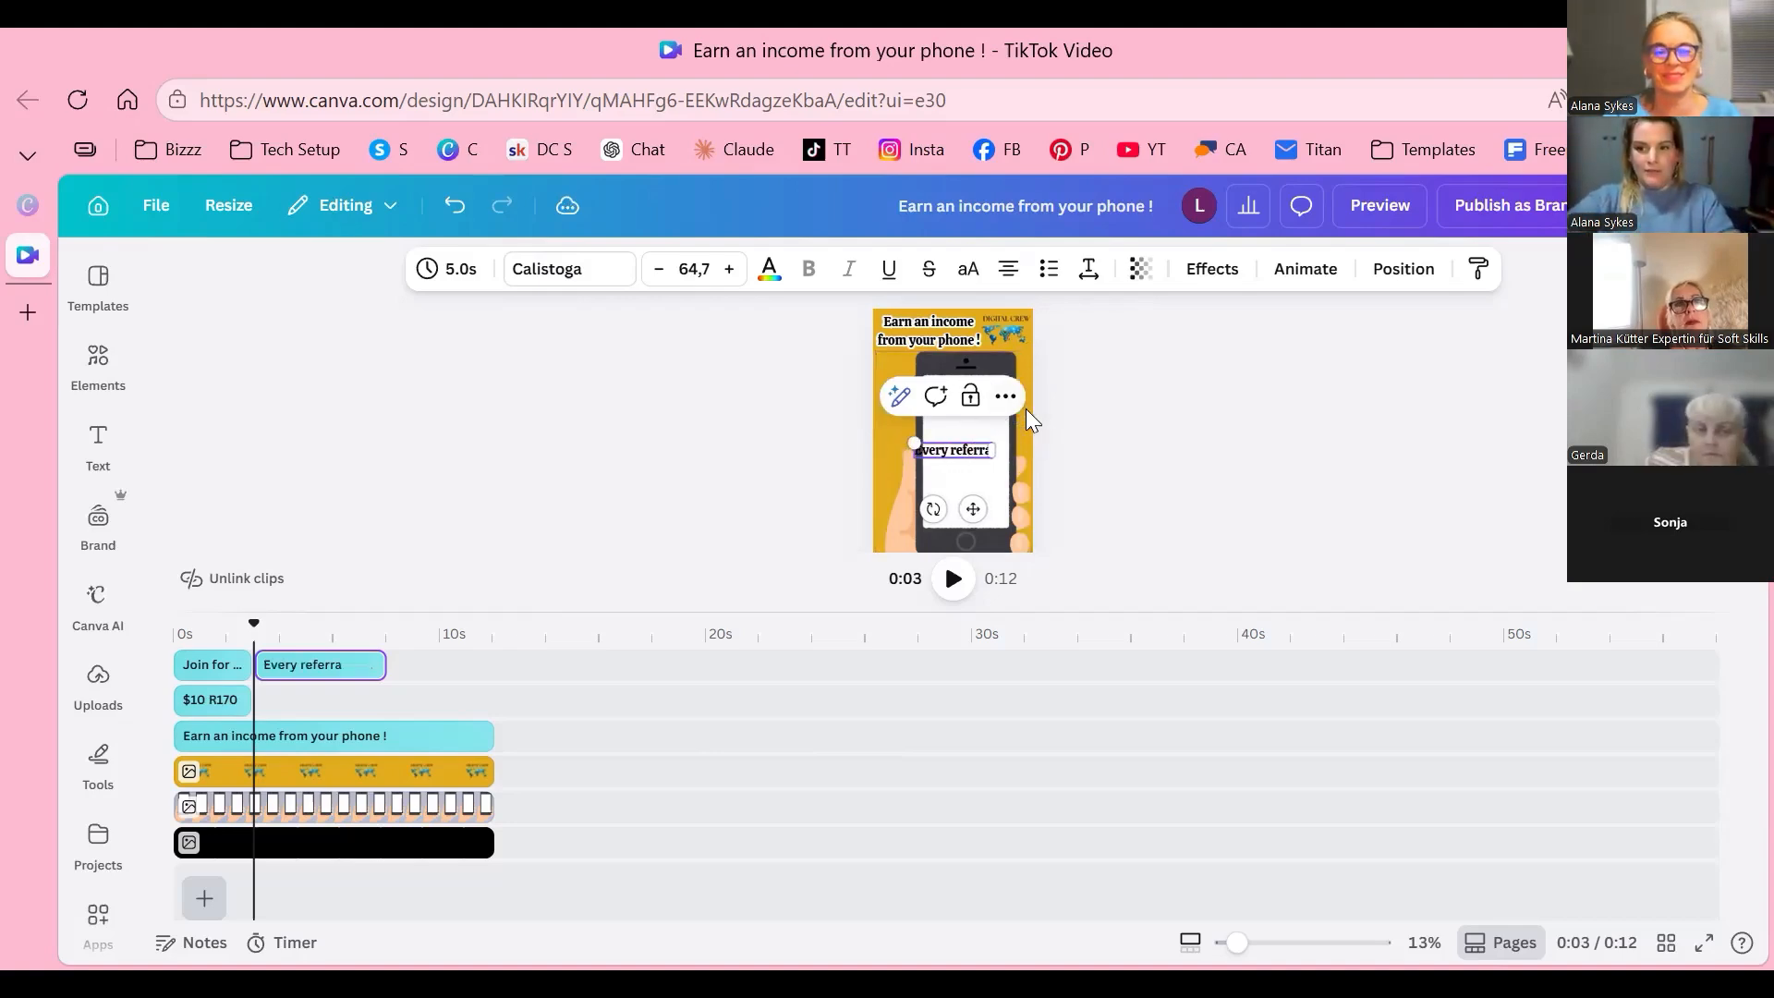
{"action": "type", "text": " gets you"}
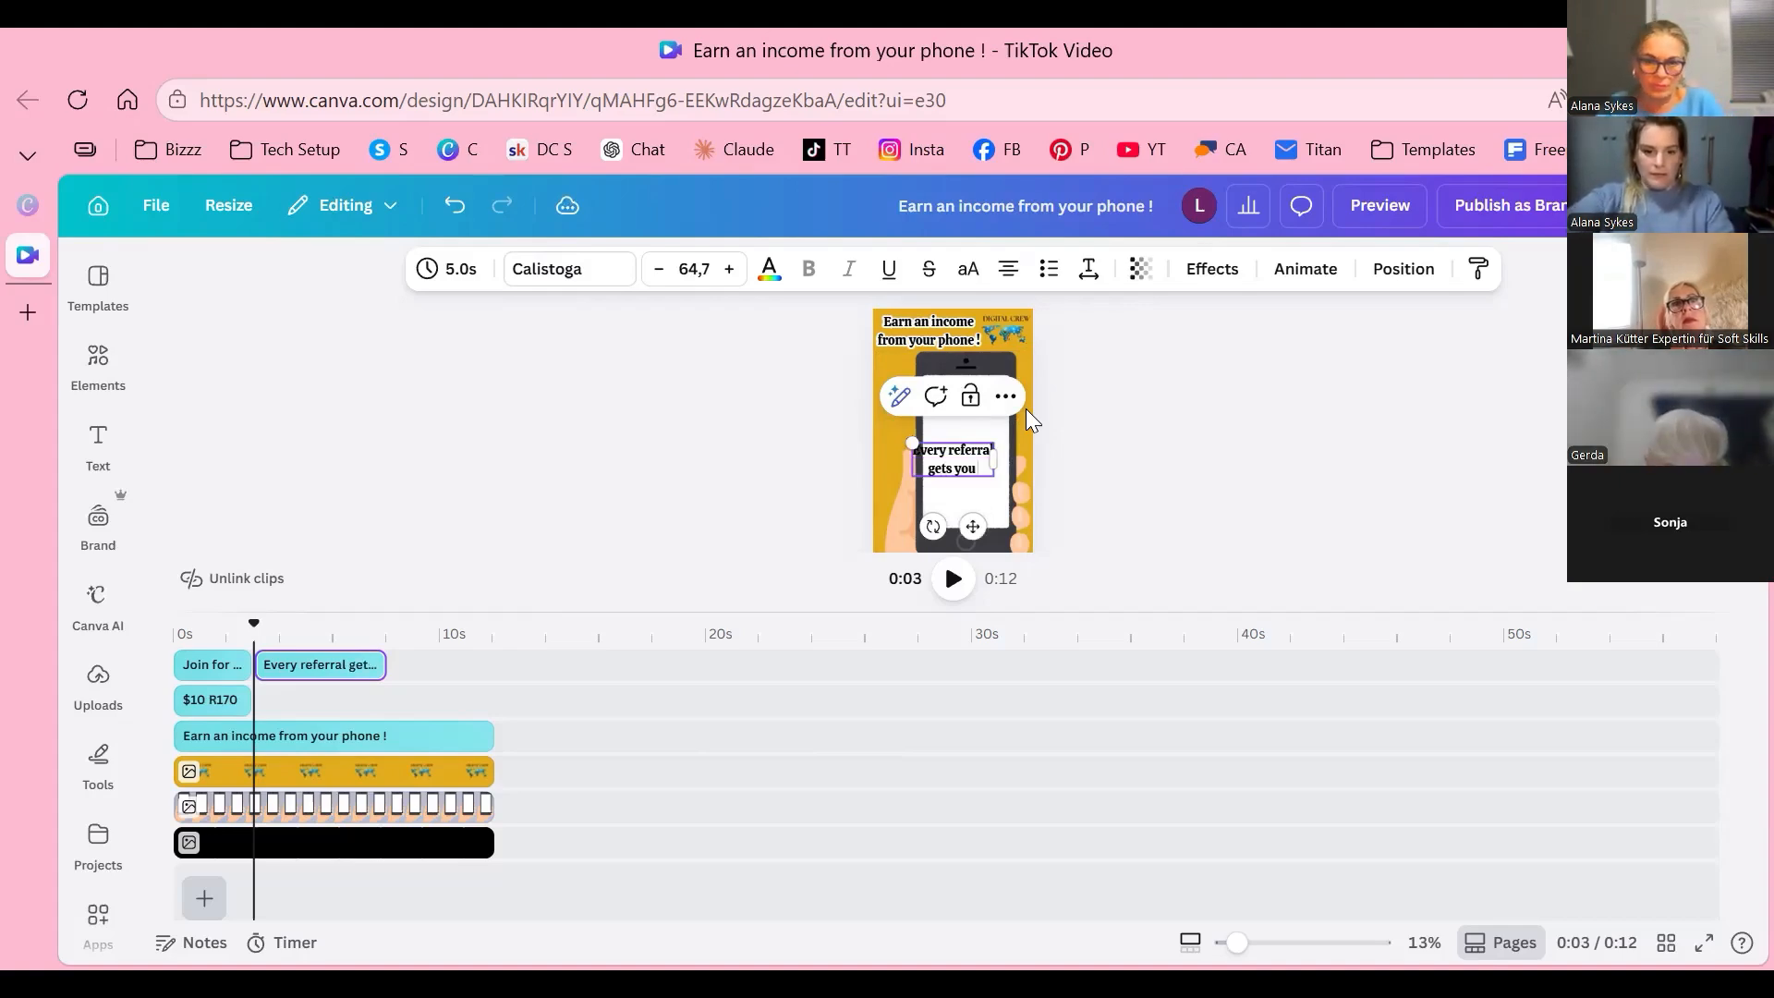
Step: Extend the "Every referral gets you" text with "$5 / R85" on a new line, followed by "straight into your account !"
{"action": "key", "text": "Return"}
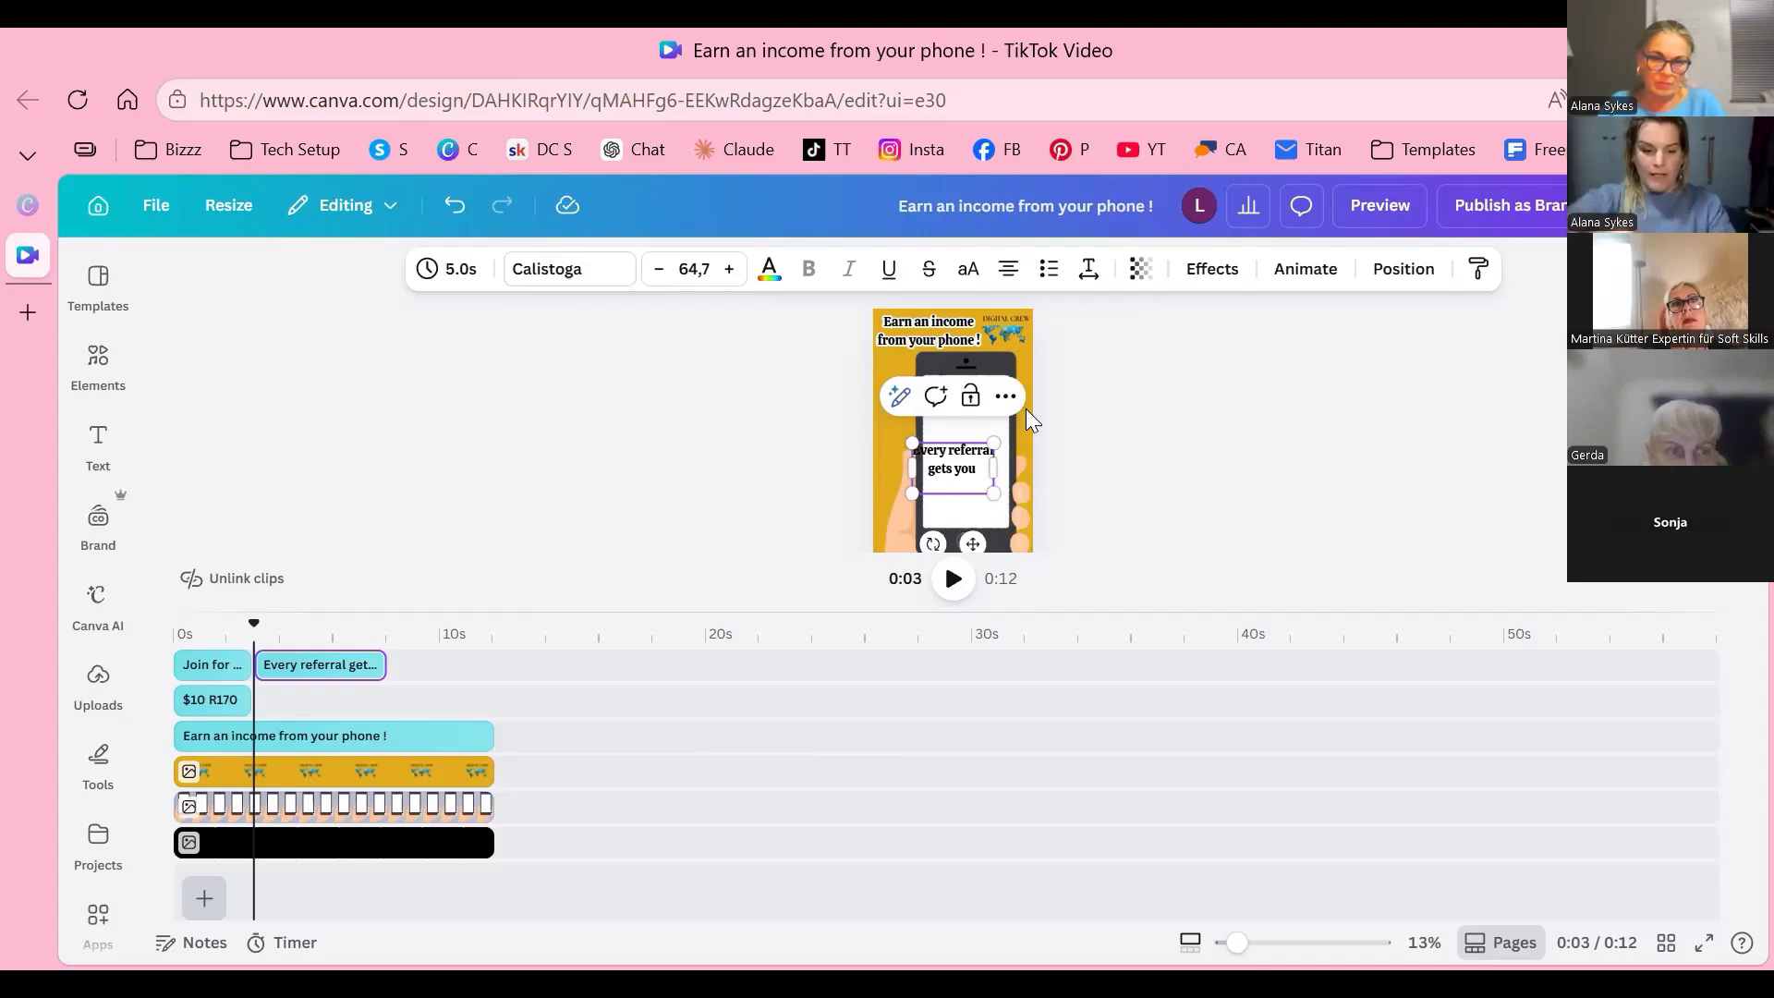
{"action": "type", "text": "$5"}
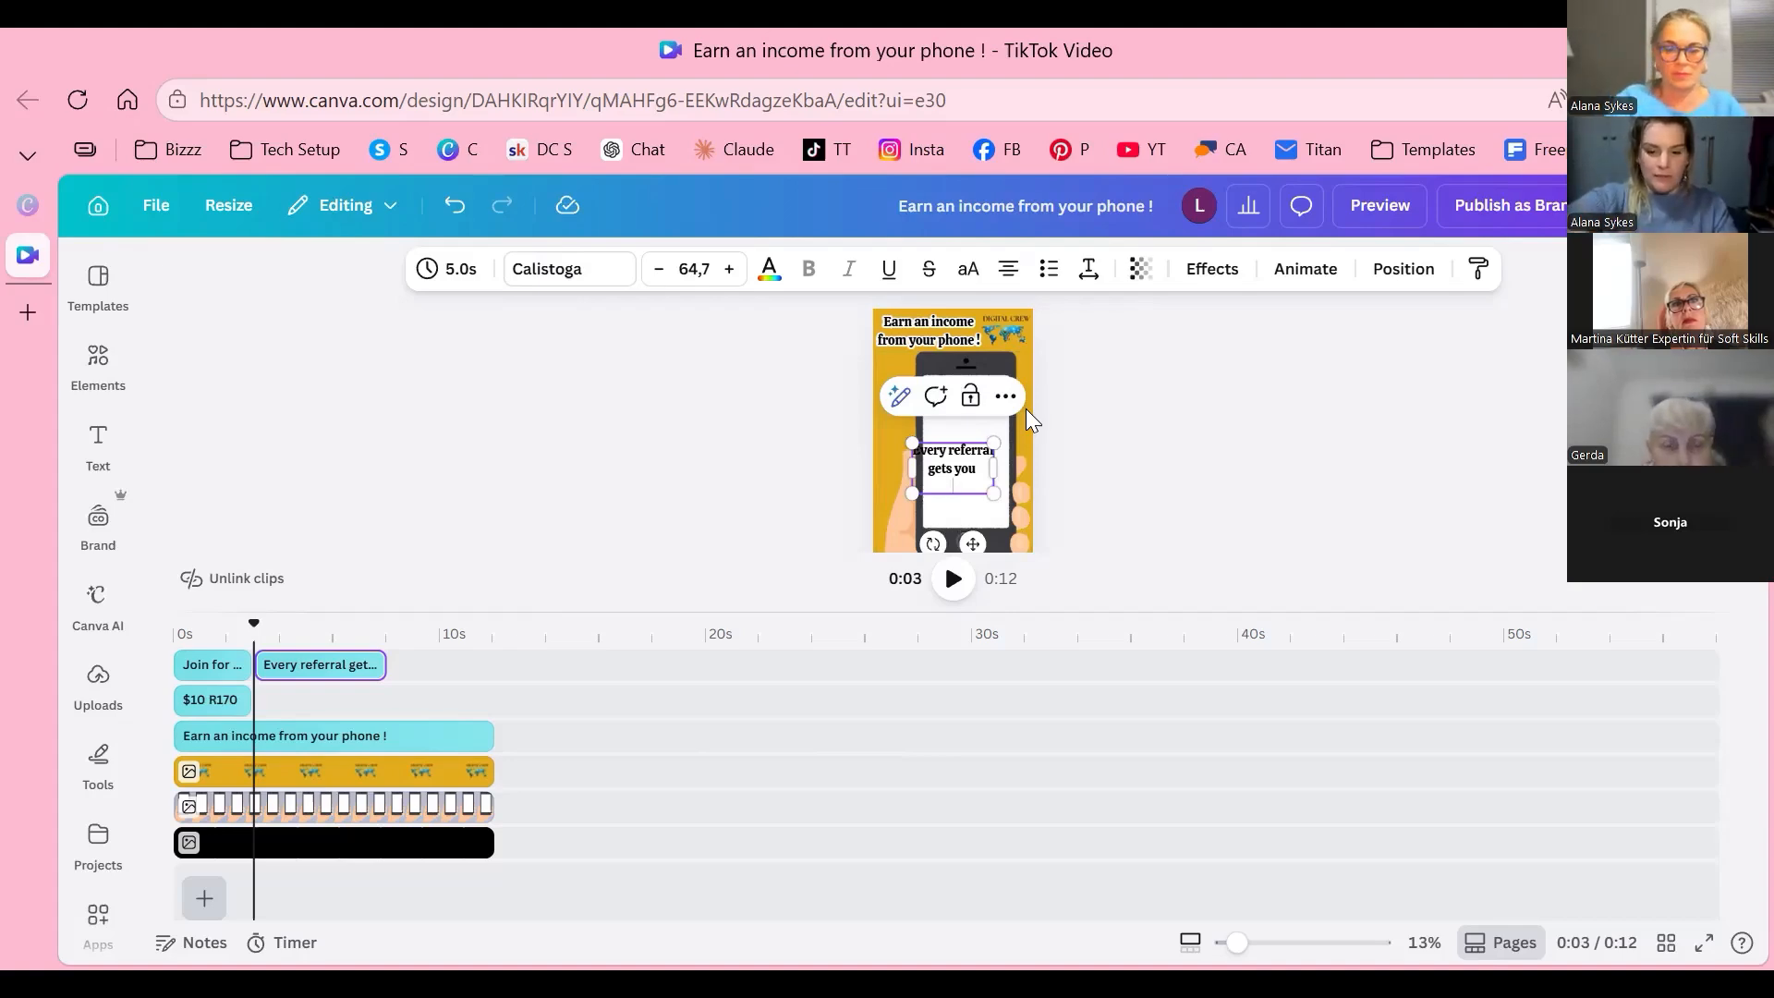
{"action": "type", "text": " / R"}
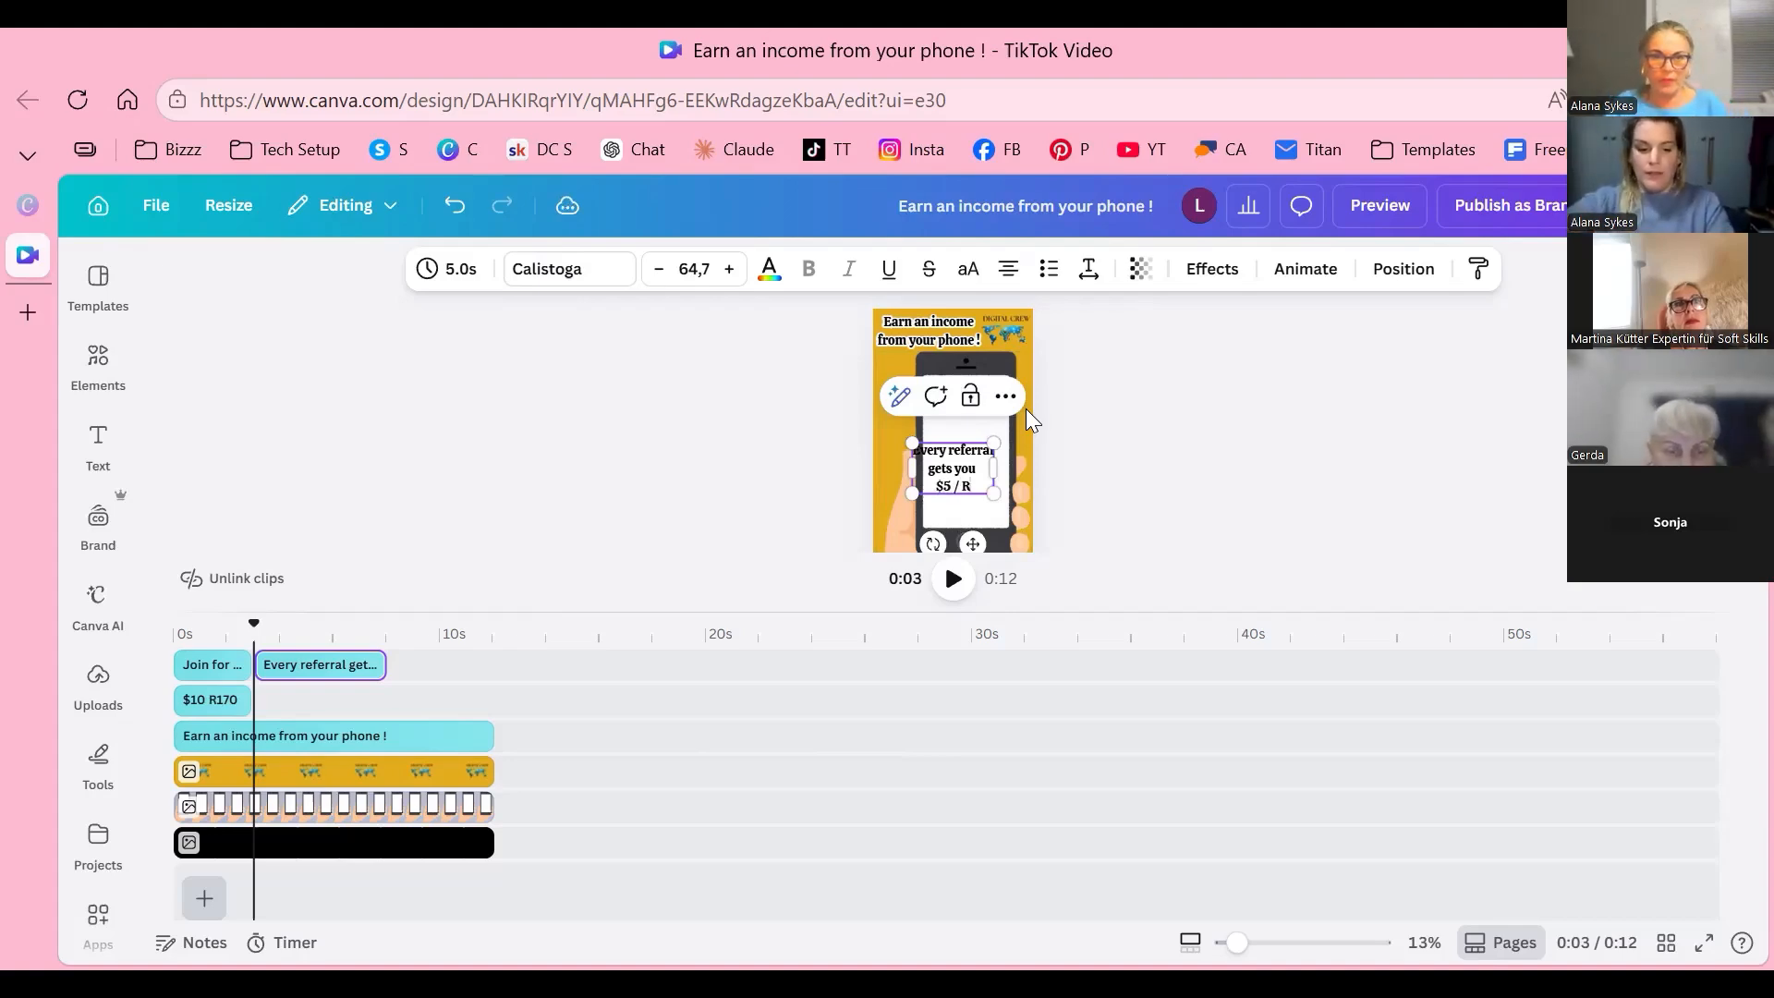
{"action": "type", "text": "85"}
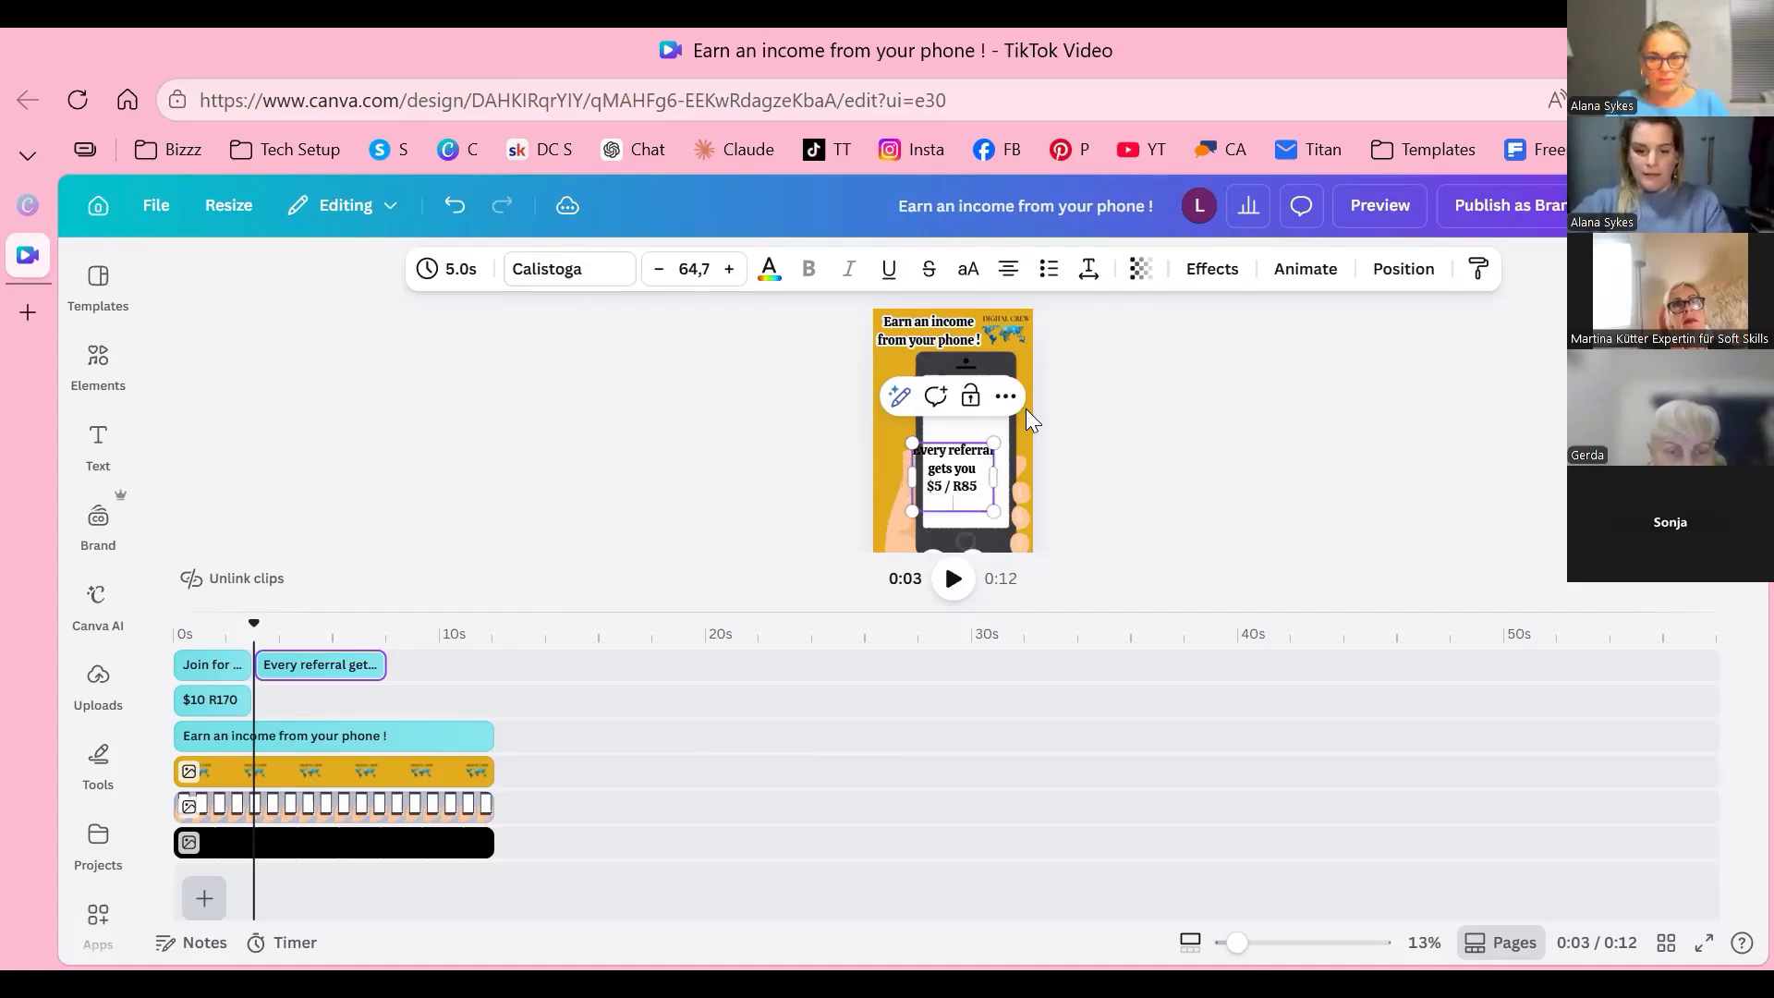
{"action": "type", "text": " Straight"}
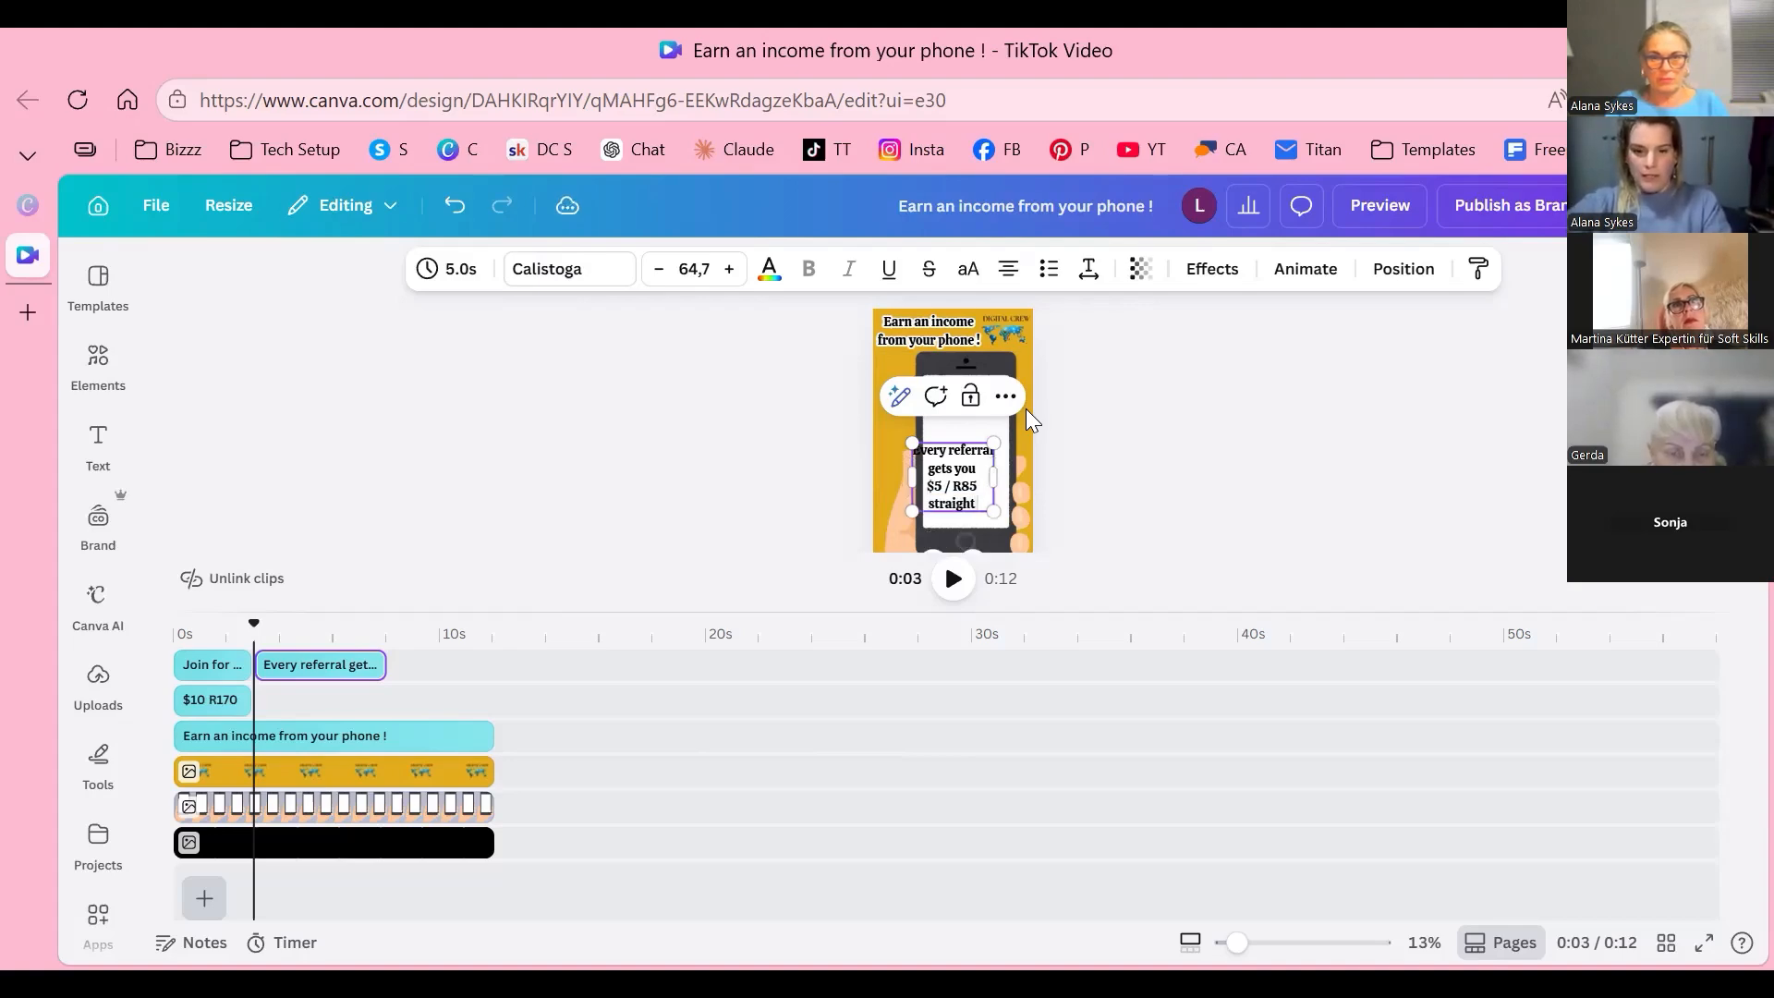
{"action": "type", "text": " into you"}
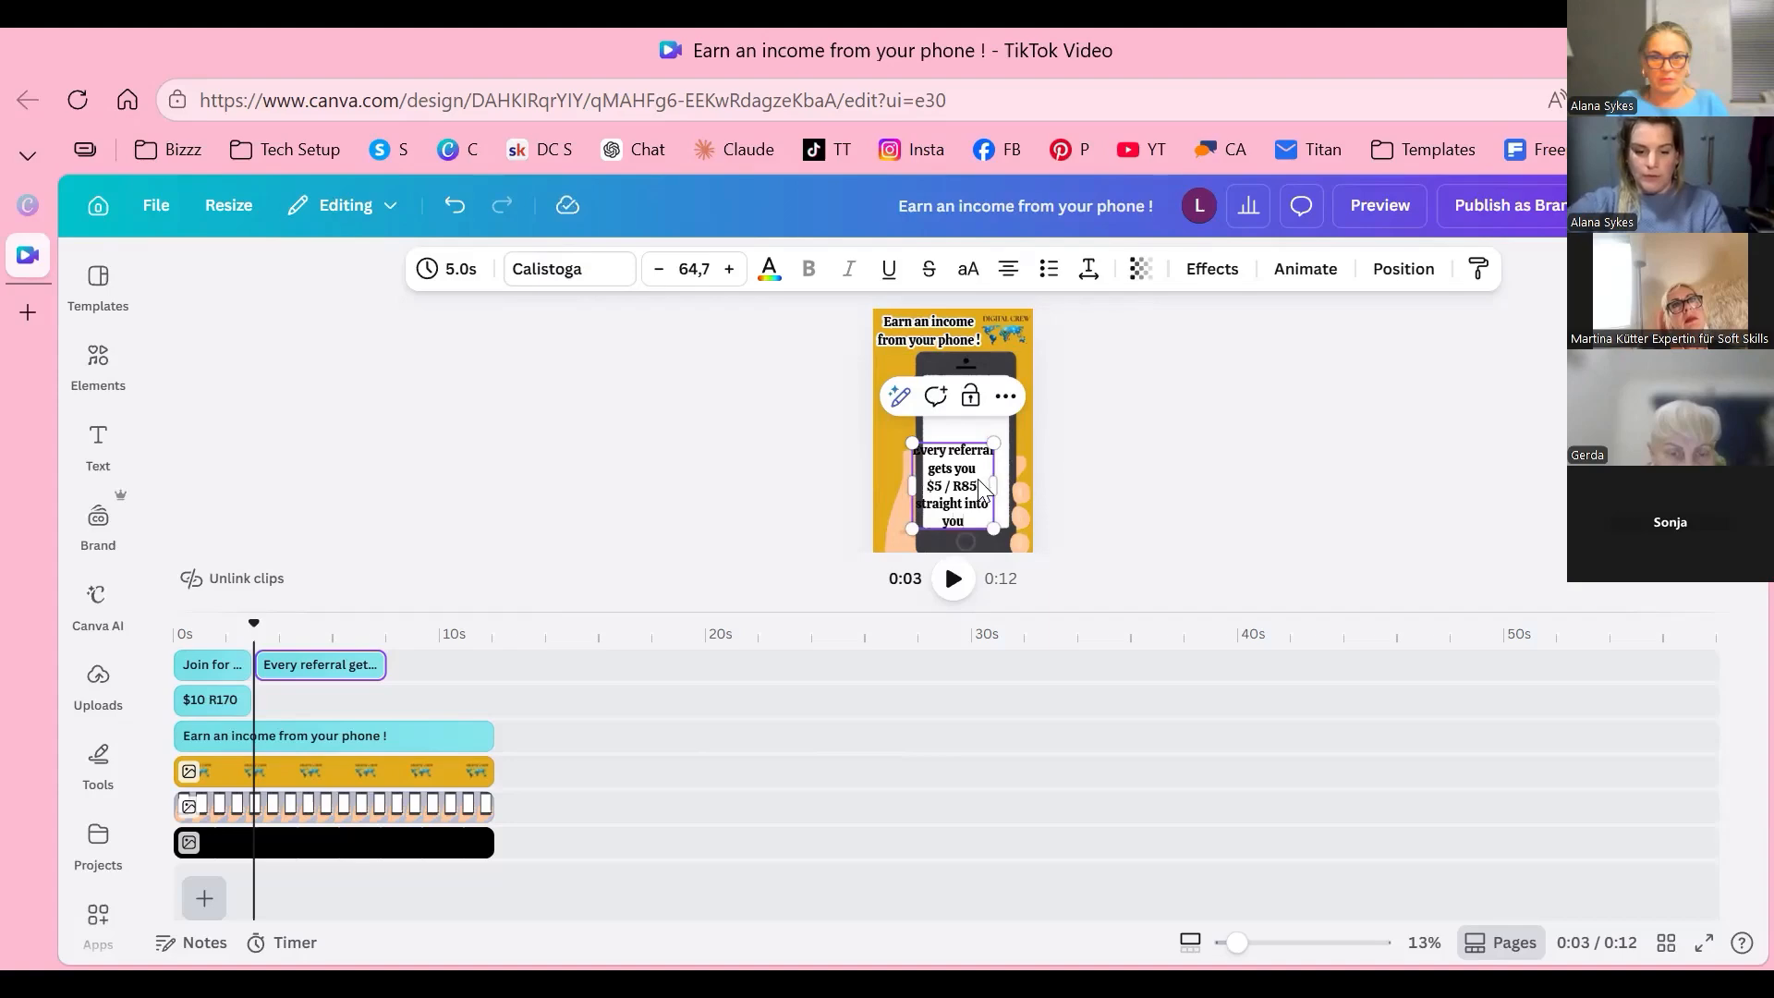
{"action": "type", "text": "r account"}
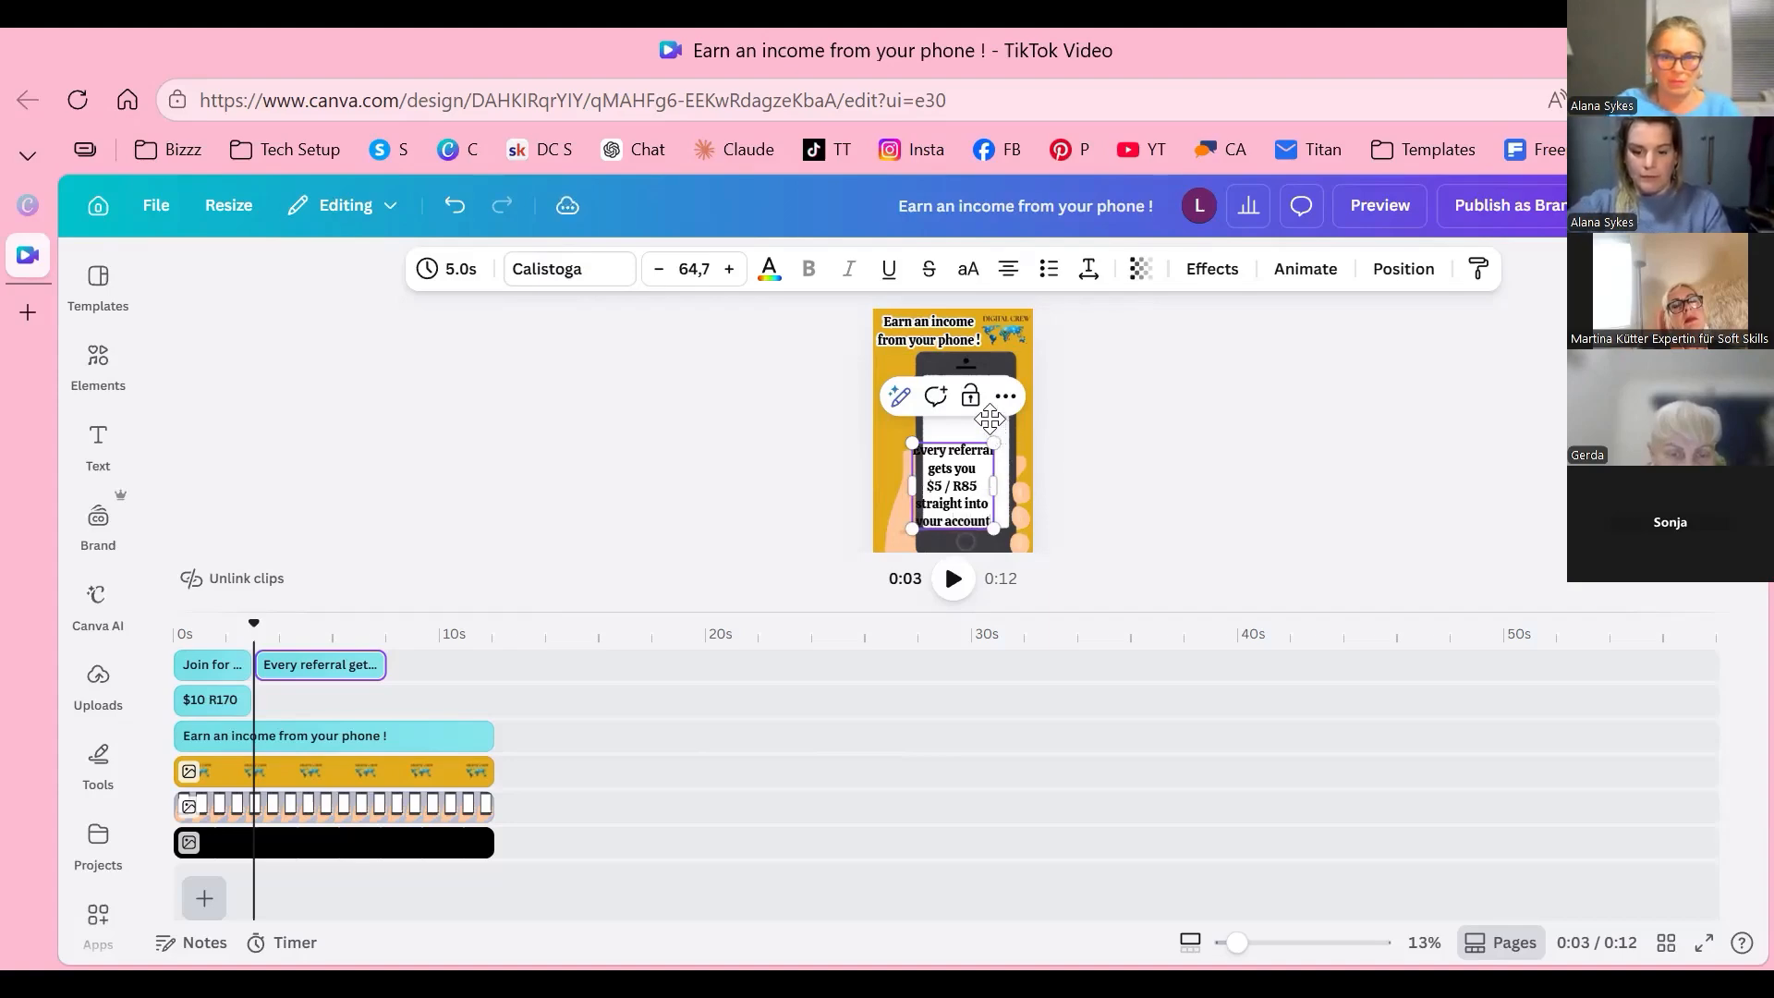
{"action": "type", "text": " !"}
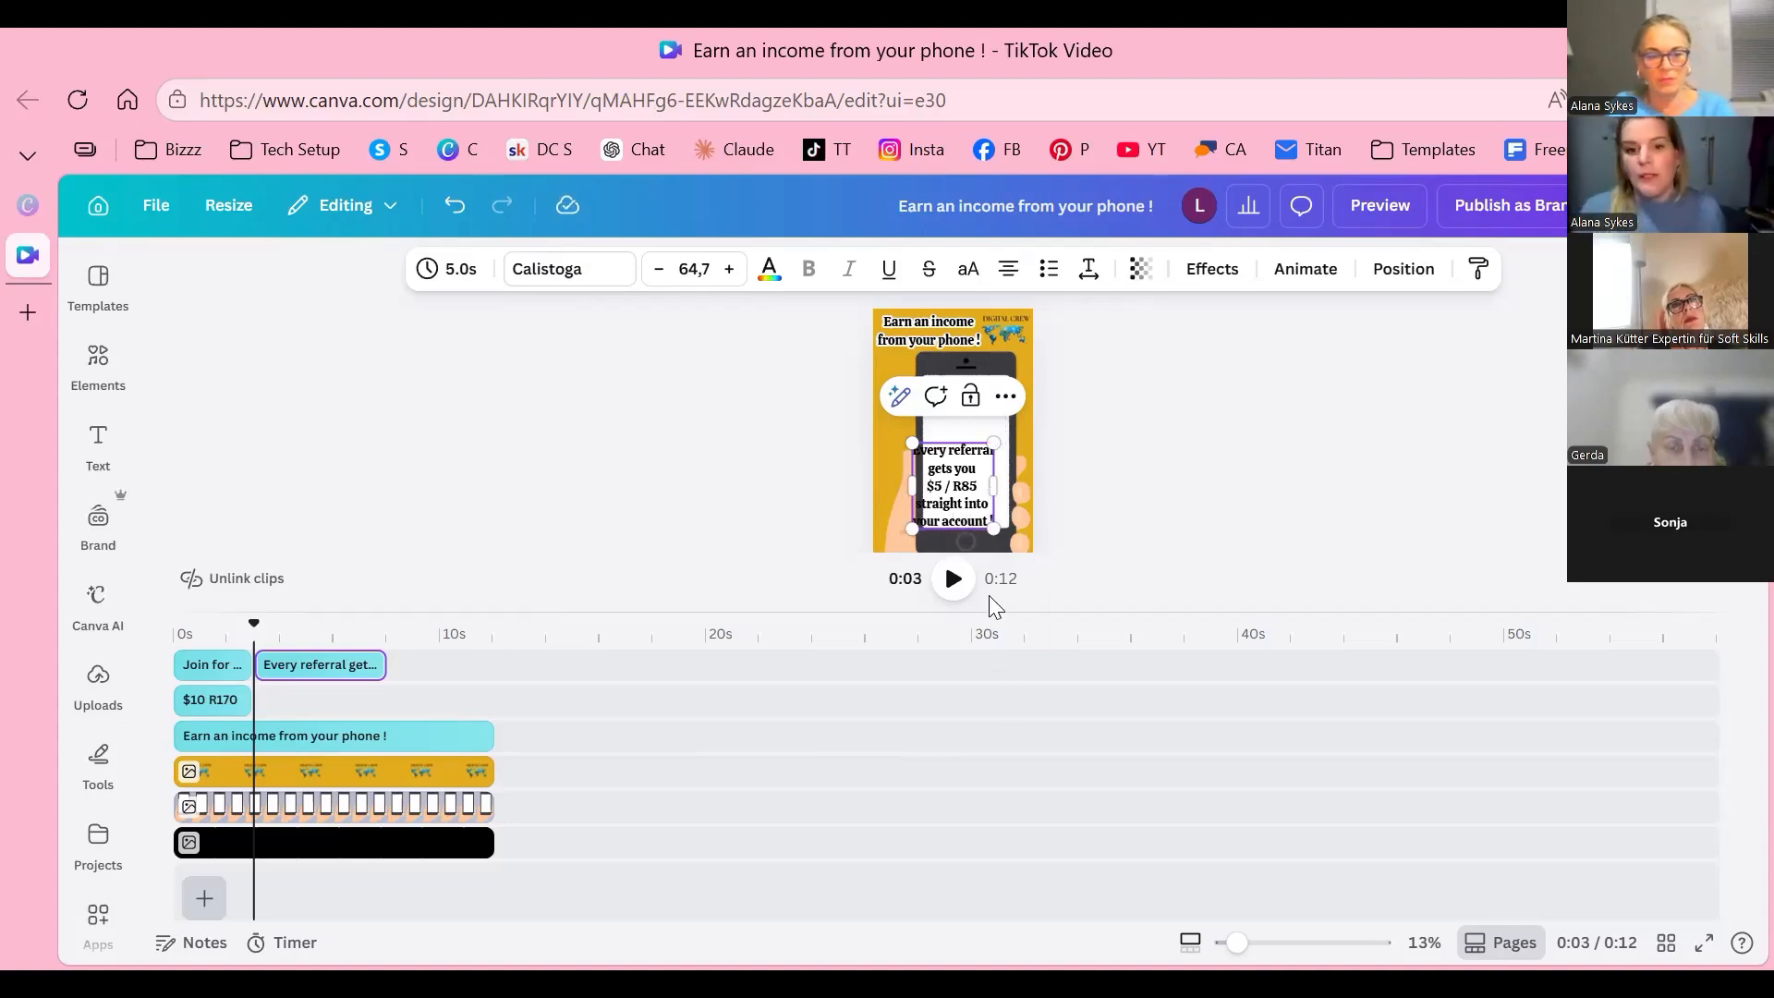
Step: Move the referral text up into the upper part of the phone's white screen, fitting it between the screen's side edges
{"action": "left_click", "coordinate": [937, 590]}
{"action": "left_click", "coordinate": [958, 505]}
{"action": "left_click_drag", "start_coordinate": [1075, 684], "coordinate": [1014, 864]}
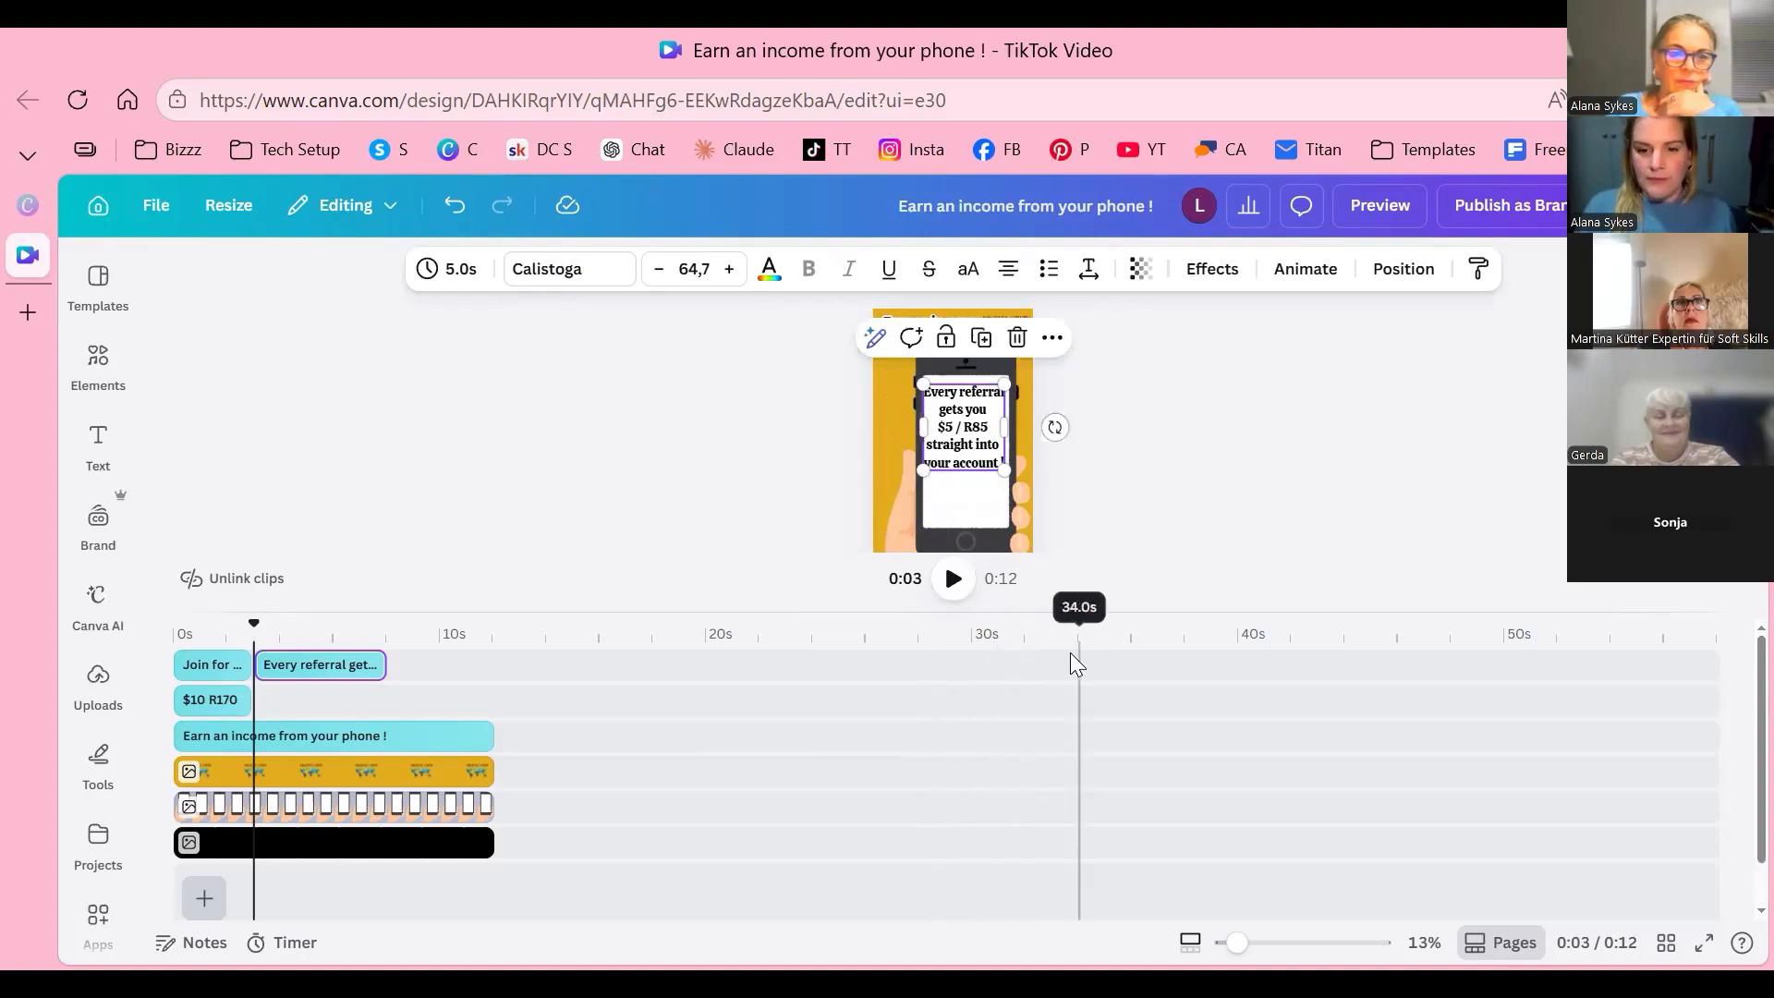
{"action": "left_click_drag", "start_coordinate": [1072, 612], "coordinate": [1016, 781]}
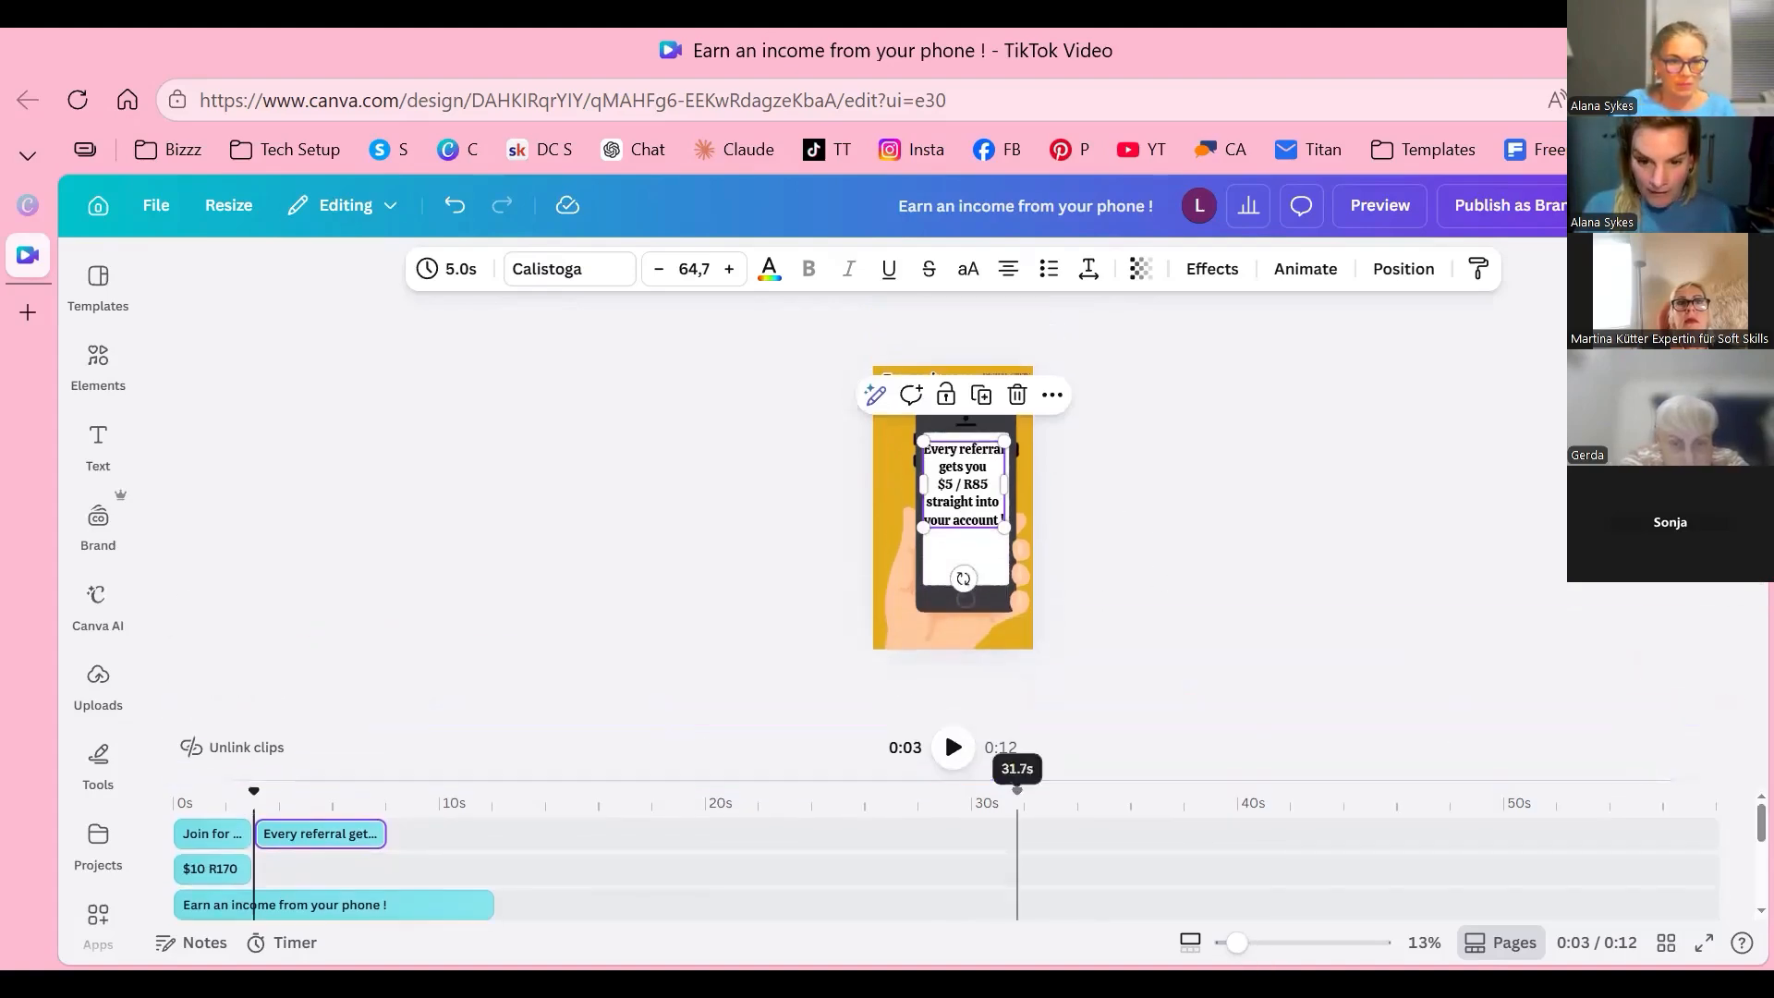
{"action": "left_click", "coordinate": [1275, 689]}
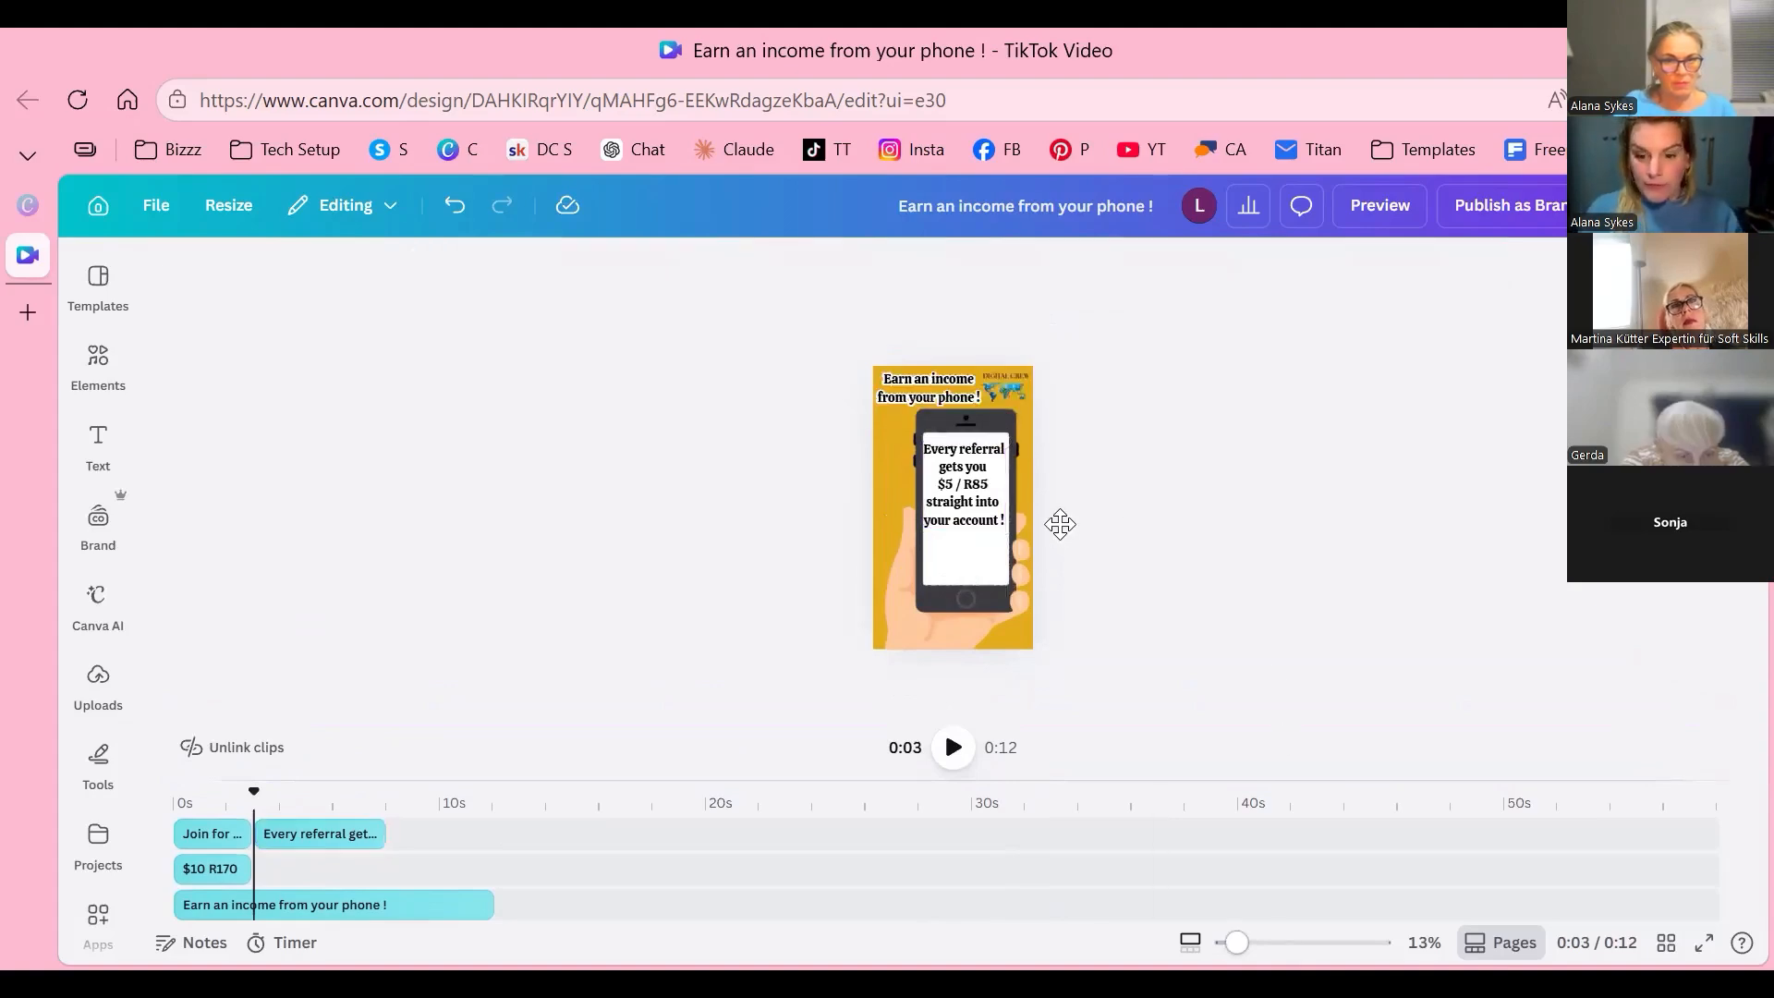
{"action": "scroll", "coordinate": [1019, 430], "scroll_direction": "up", "scroll_amount": 3}
{"action": "scroll", "coordinate": [1019, 429], "scroll_direction": "up", "scroll_amount": 2}
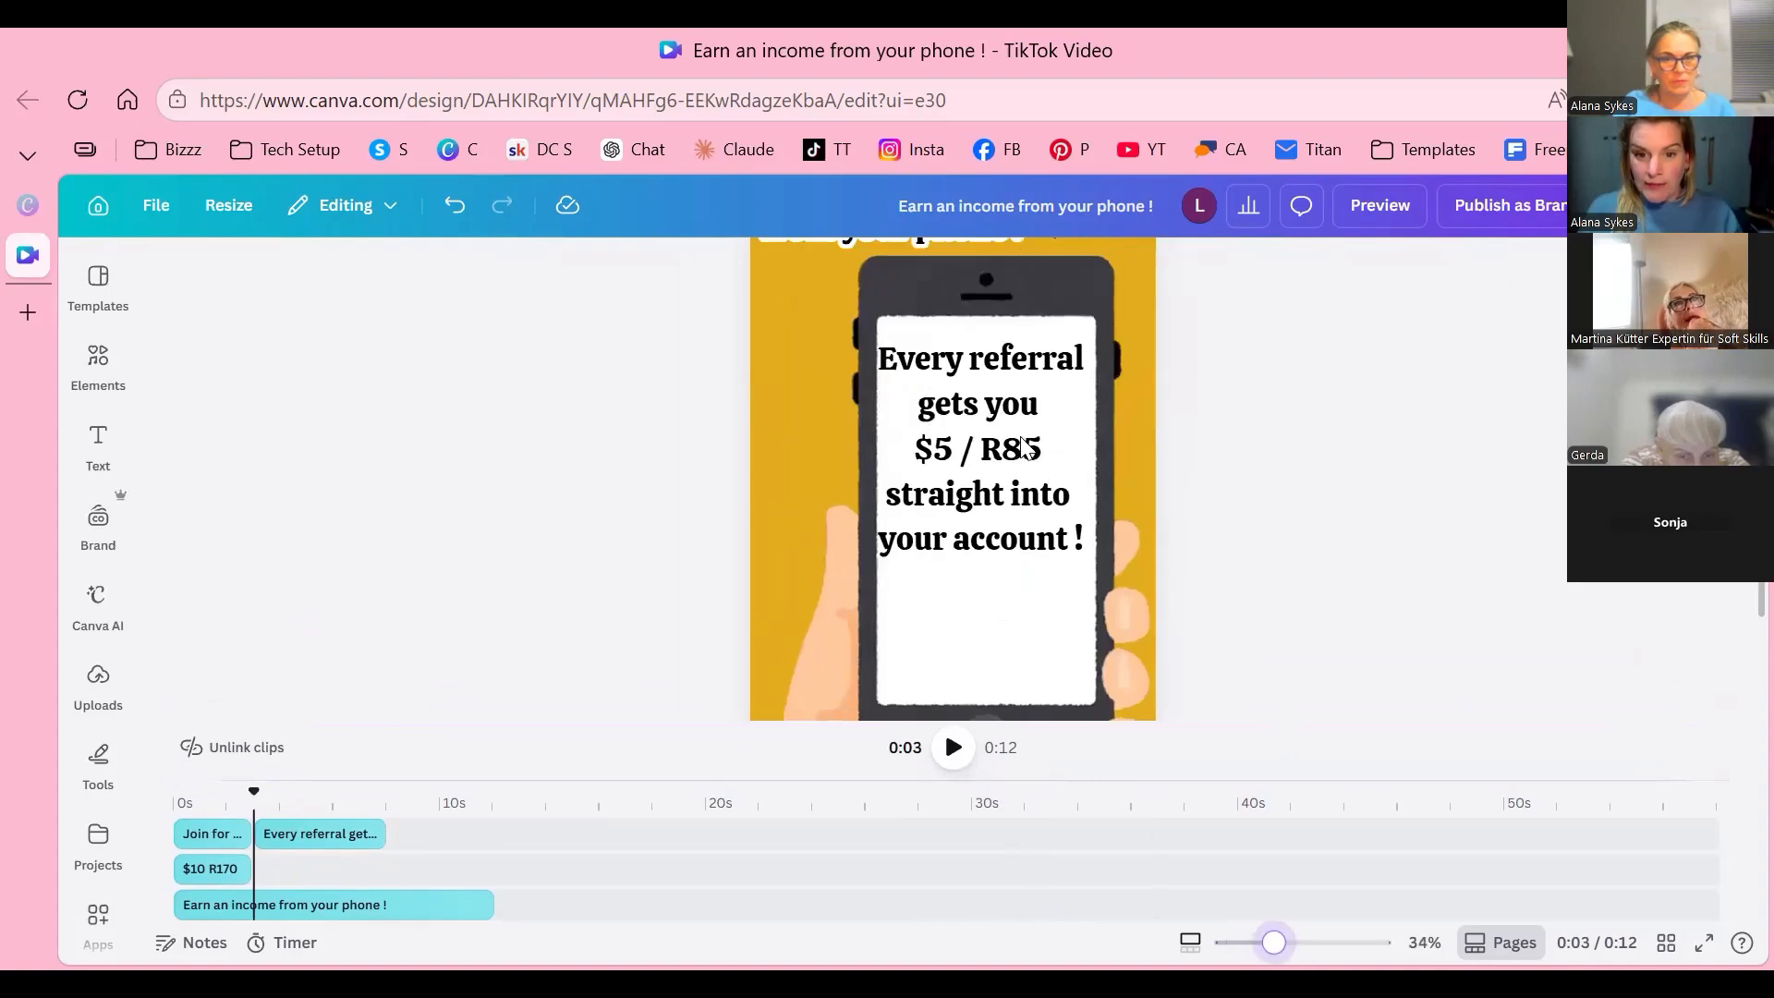
{"action": "left_click_drag", "start_coordinate": [995, 461], "coordinate": [956, 466]}
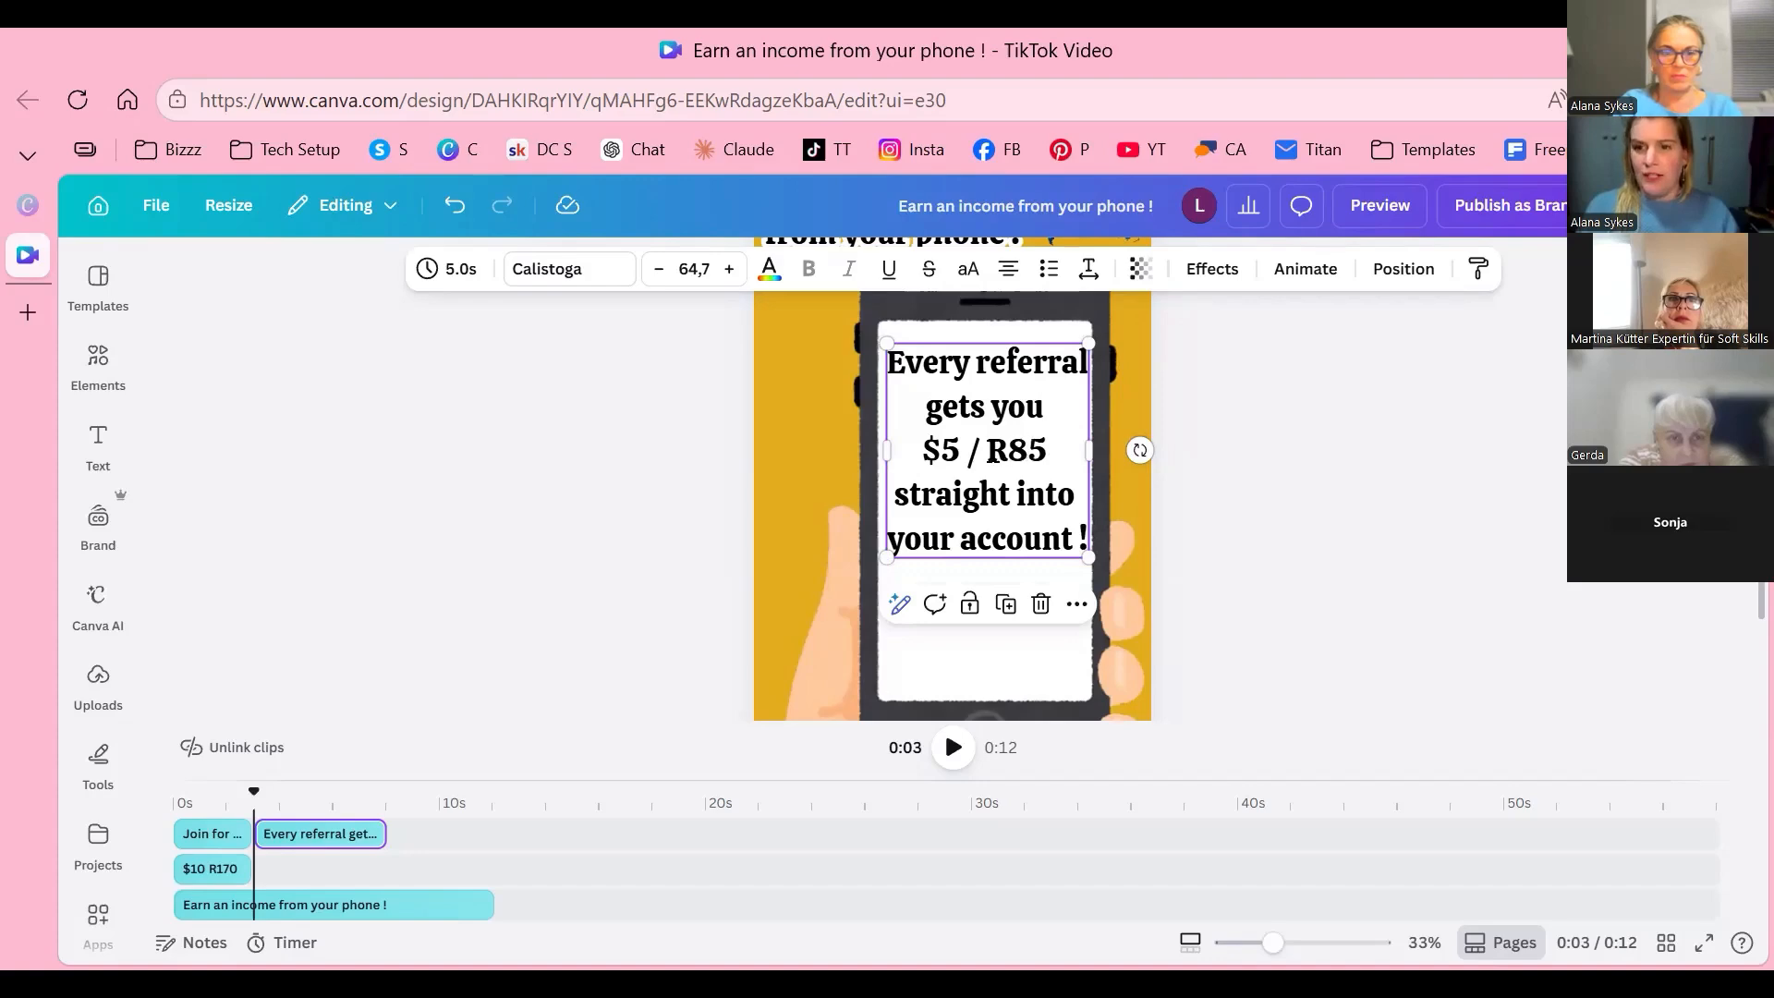
Step: Remove "$5 / R85" from the referral text and insert blank lines to open a gap above "straight into your account !"
{"action": "left_click", "coordinate": [933, 462]}
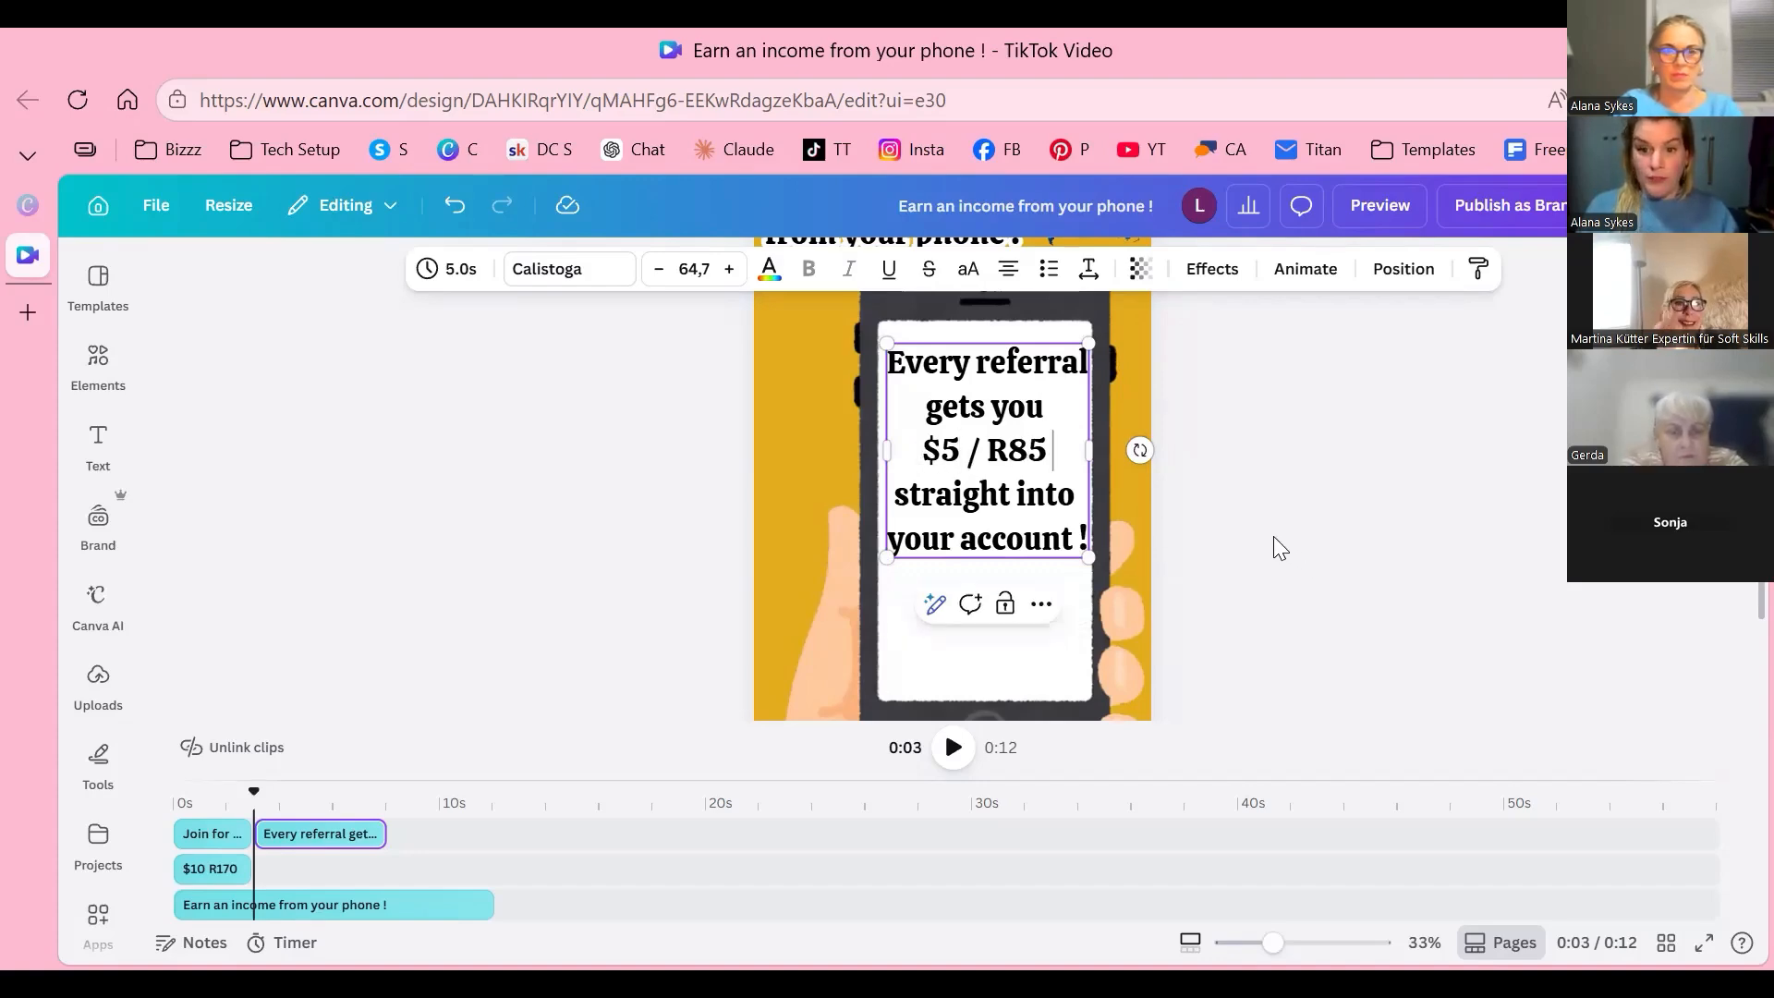
{"action": "key", "text": "shift+Left"}
{"action": "key", "text": "shift+Left"}
{"action": "key", "text": "shift+Left"}
{"action": "key", "text": "shift+Left"}
{"action": "key", "text": "shift+Left"}
{"action": "key", "text": "shift+Left"}
{"action": "key", "text": "shift+Left"}
{"action": "key", "text": "shift+Left"}
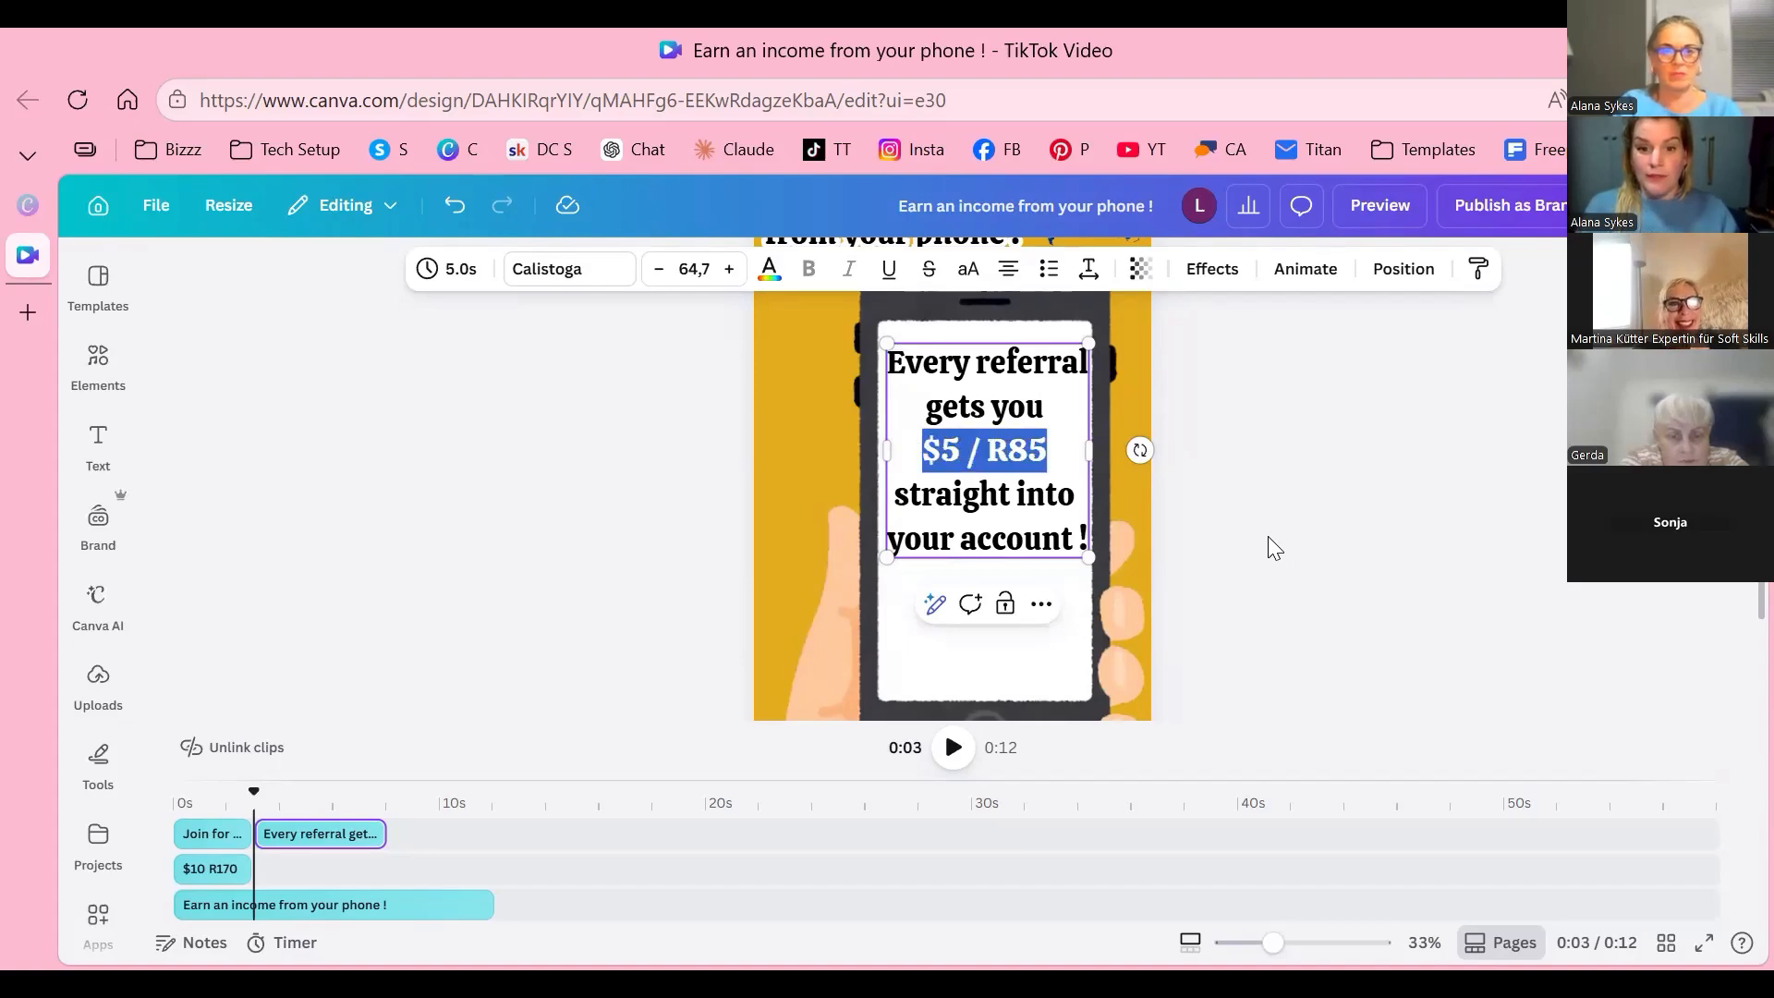
{"action": "key", "text": "BackSpace"}
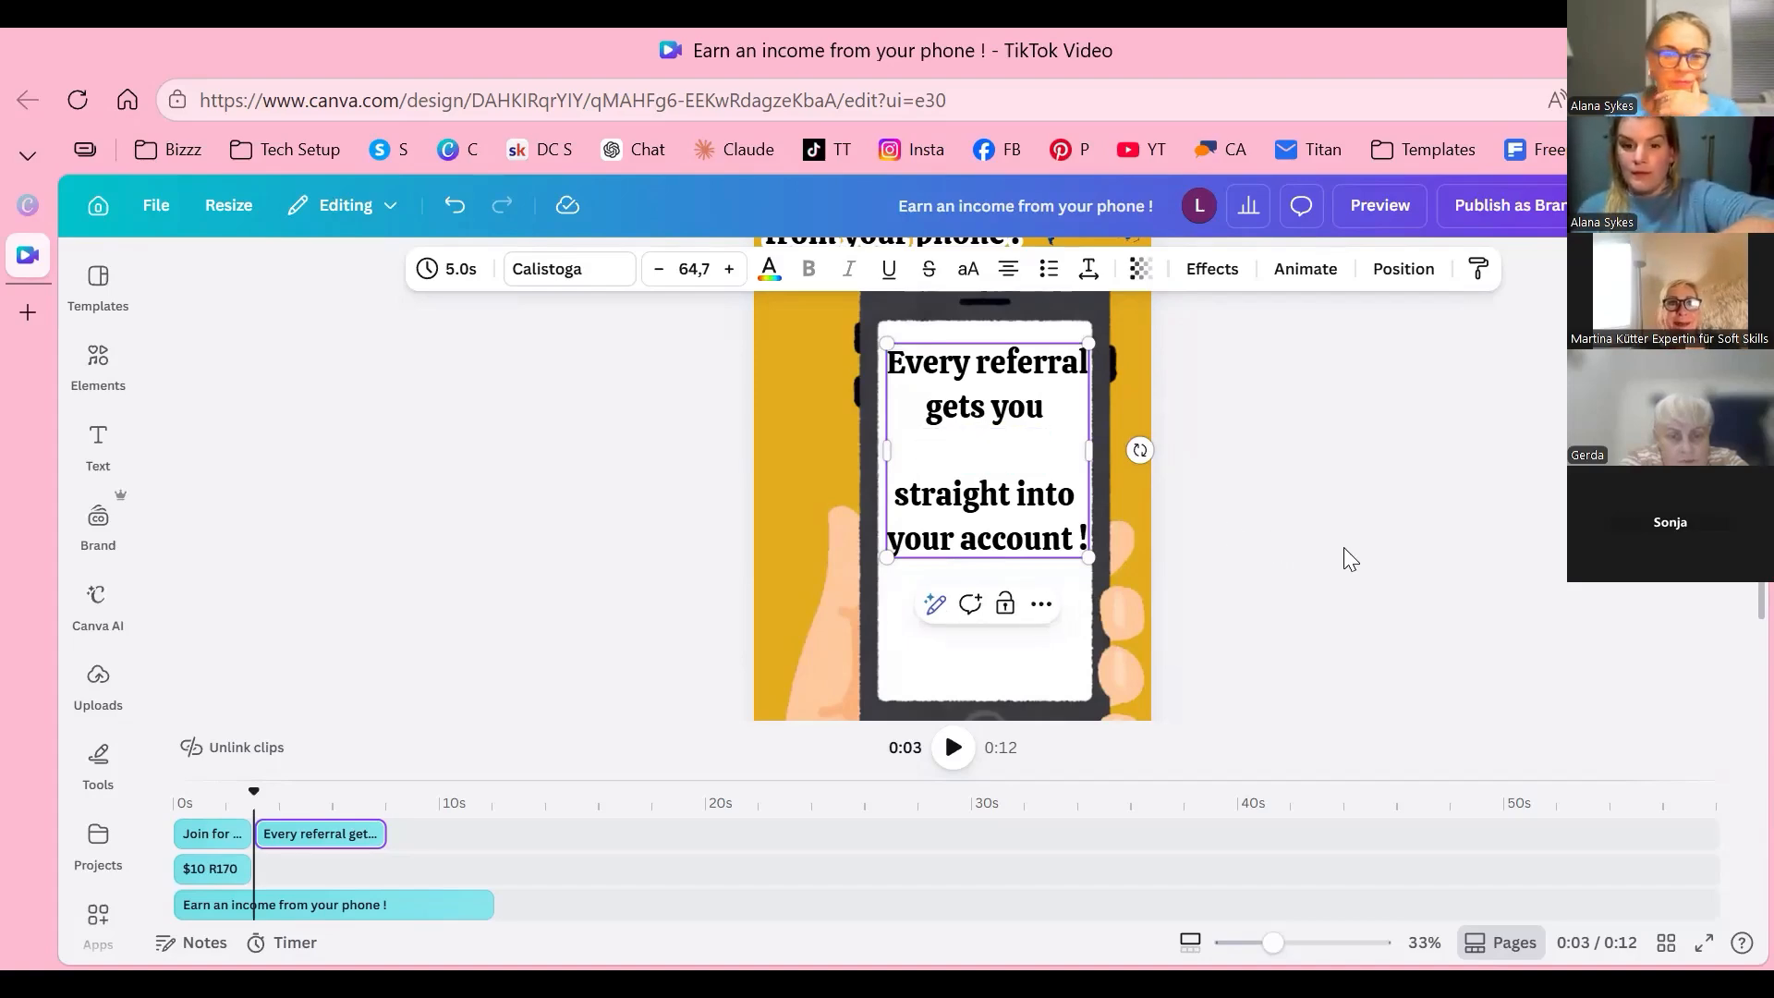
{"action": "key", "text": "Return"}
{"action": "key", "text": "Return"}
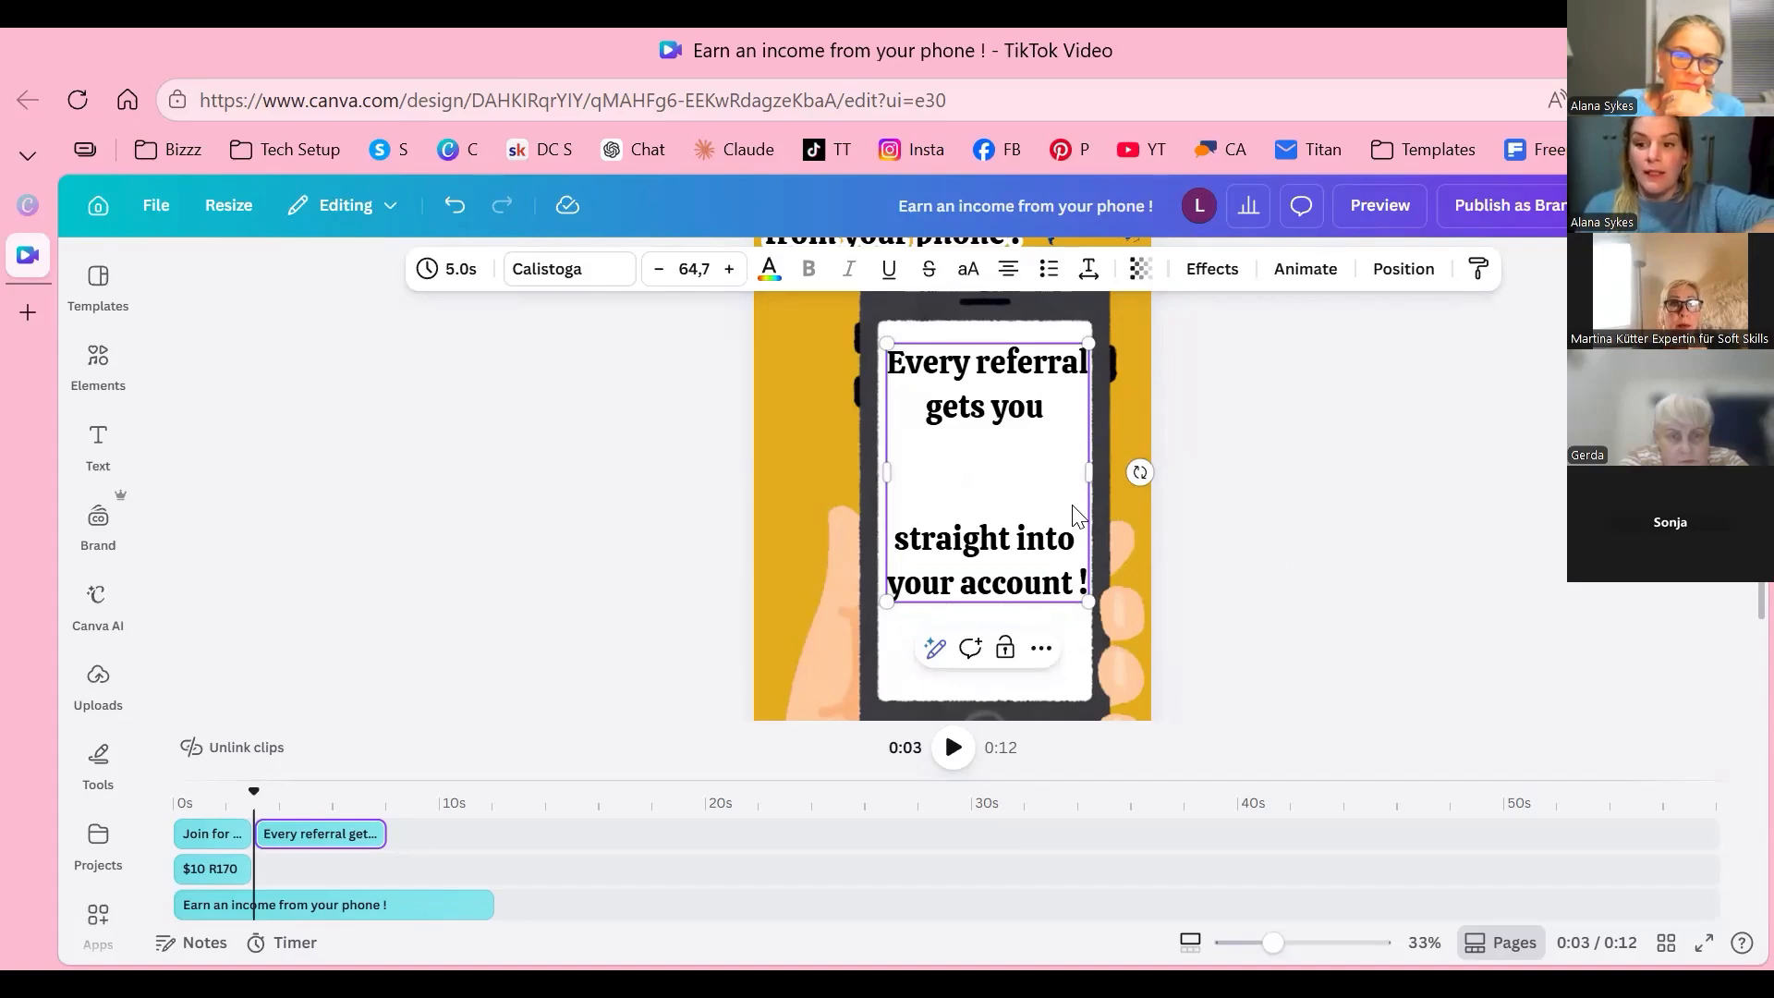
{"action": "key", "text": "Return"}
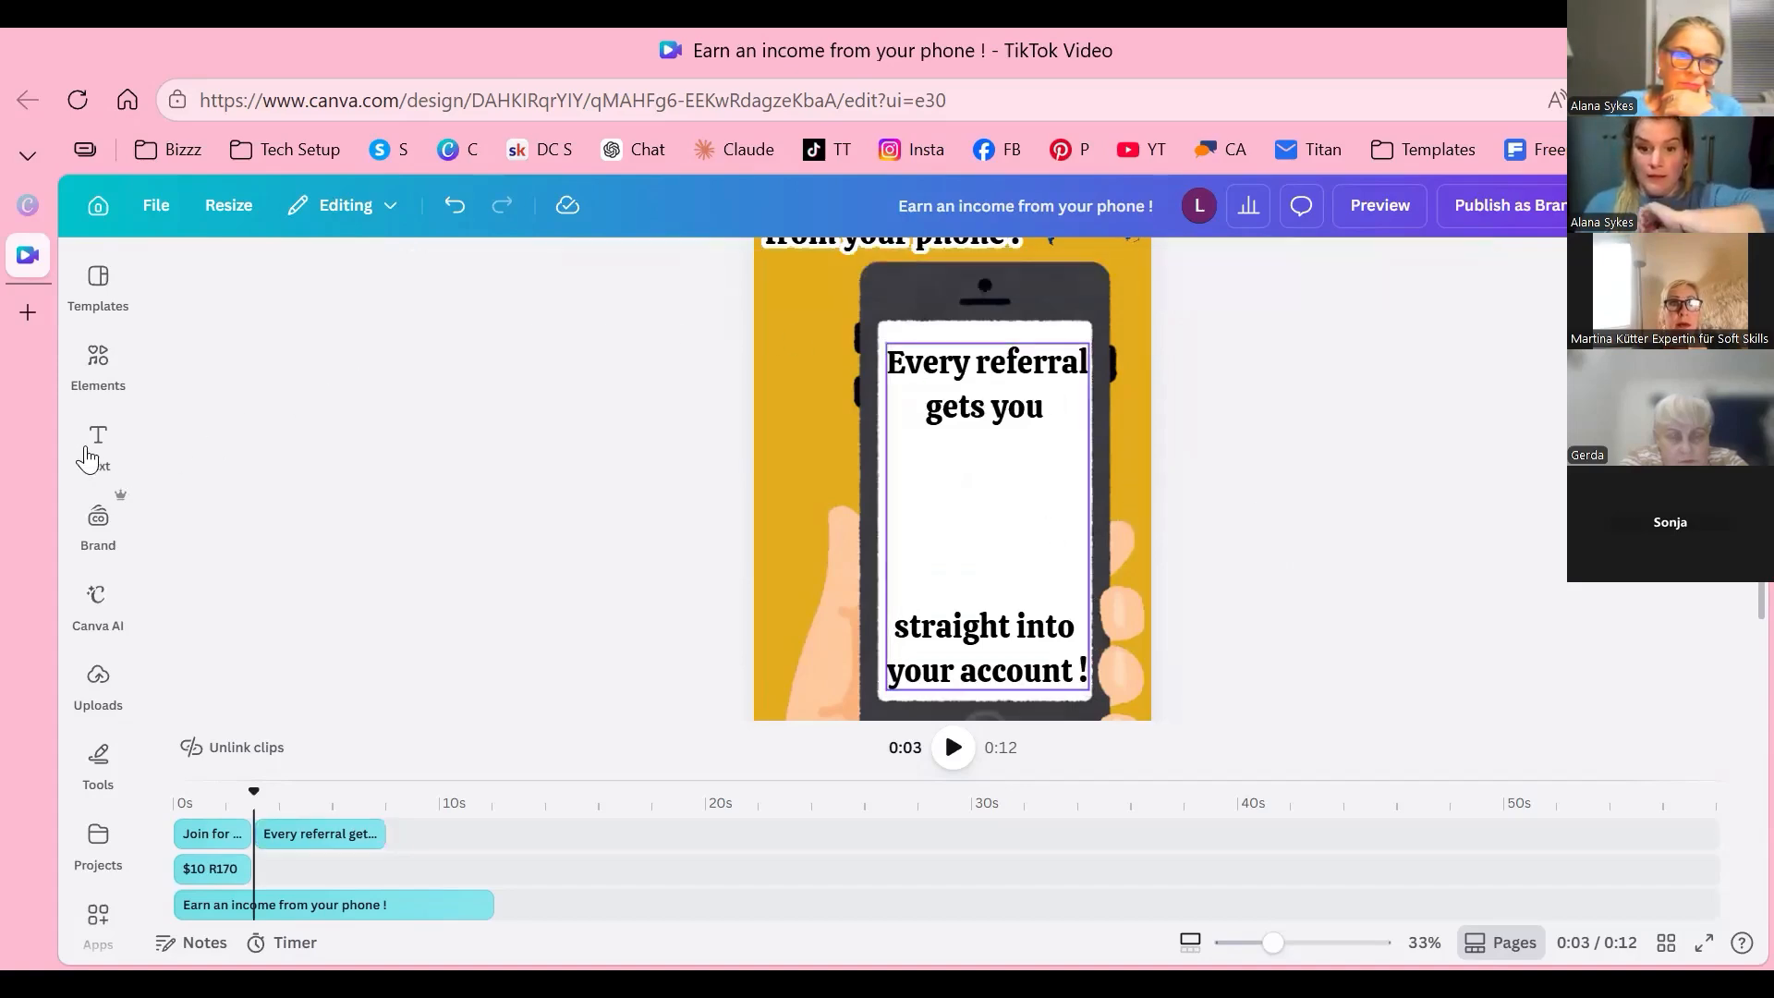
{"action": "key", "text": "Escape"}
Step: Add a text box with "$5" and "R85" on separate lines in the referral text's gap, and enlarge it to font size 147
{"action": "left_click", "coordinate": [384, 372]}
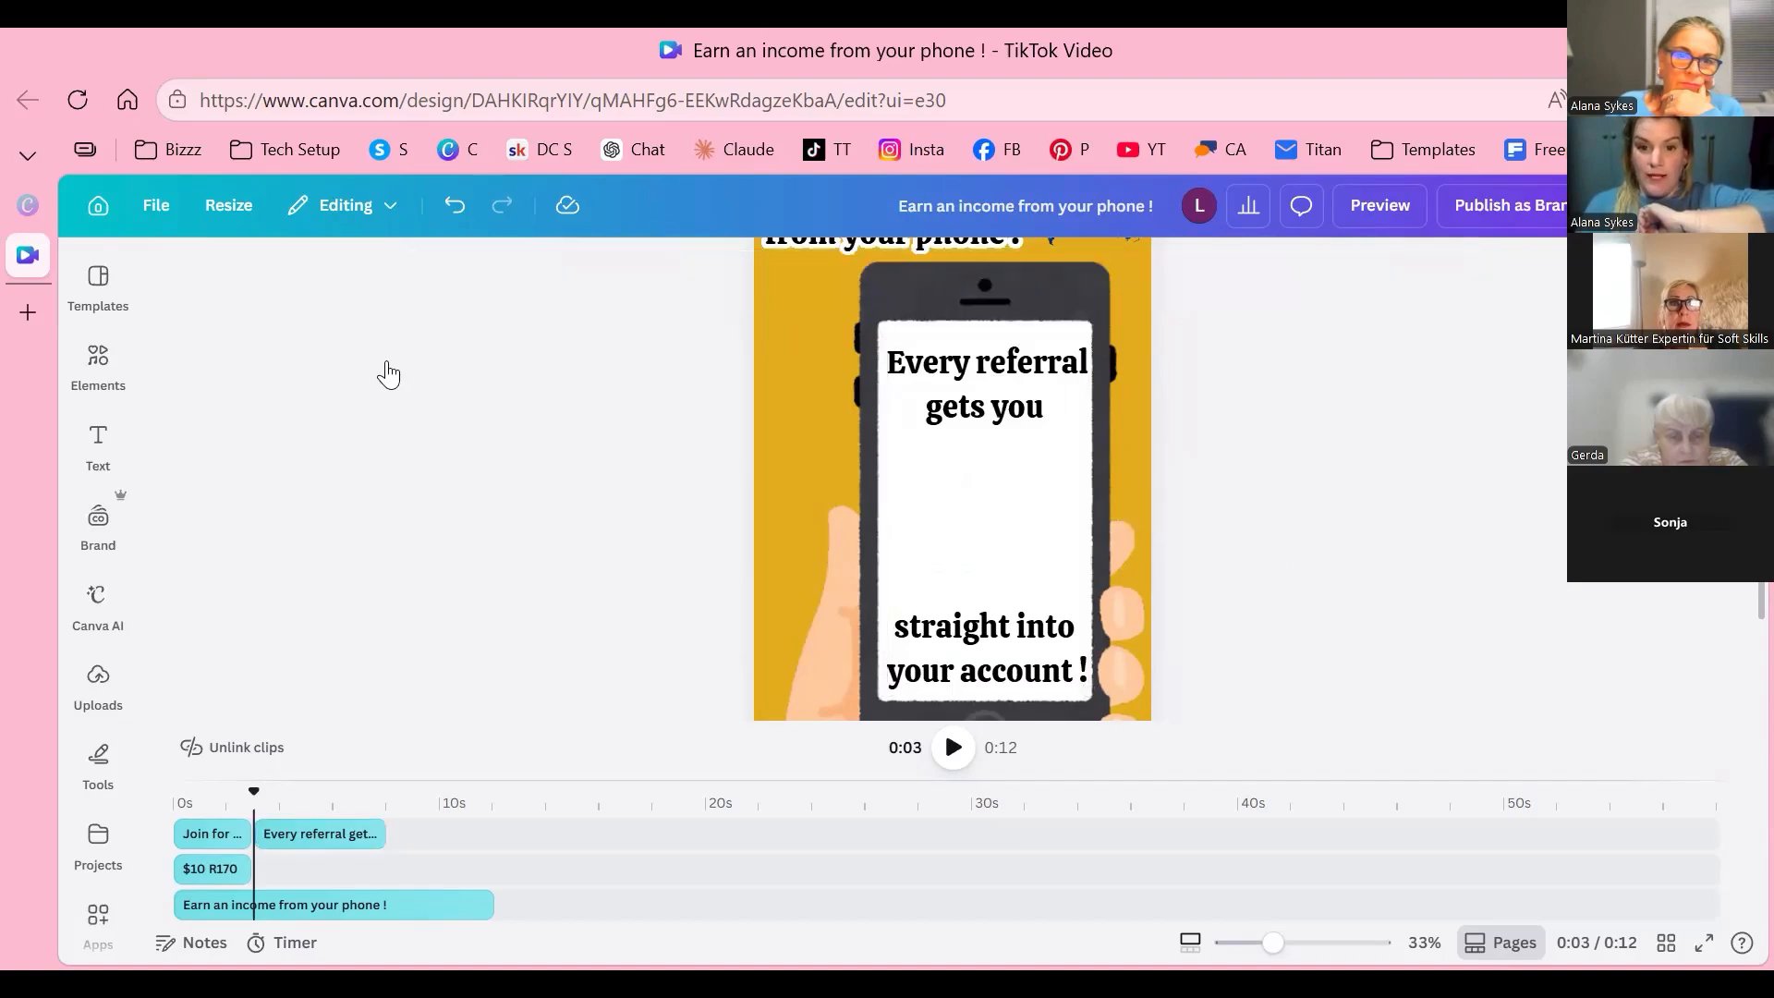
{"action": "key", "text": "t"}
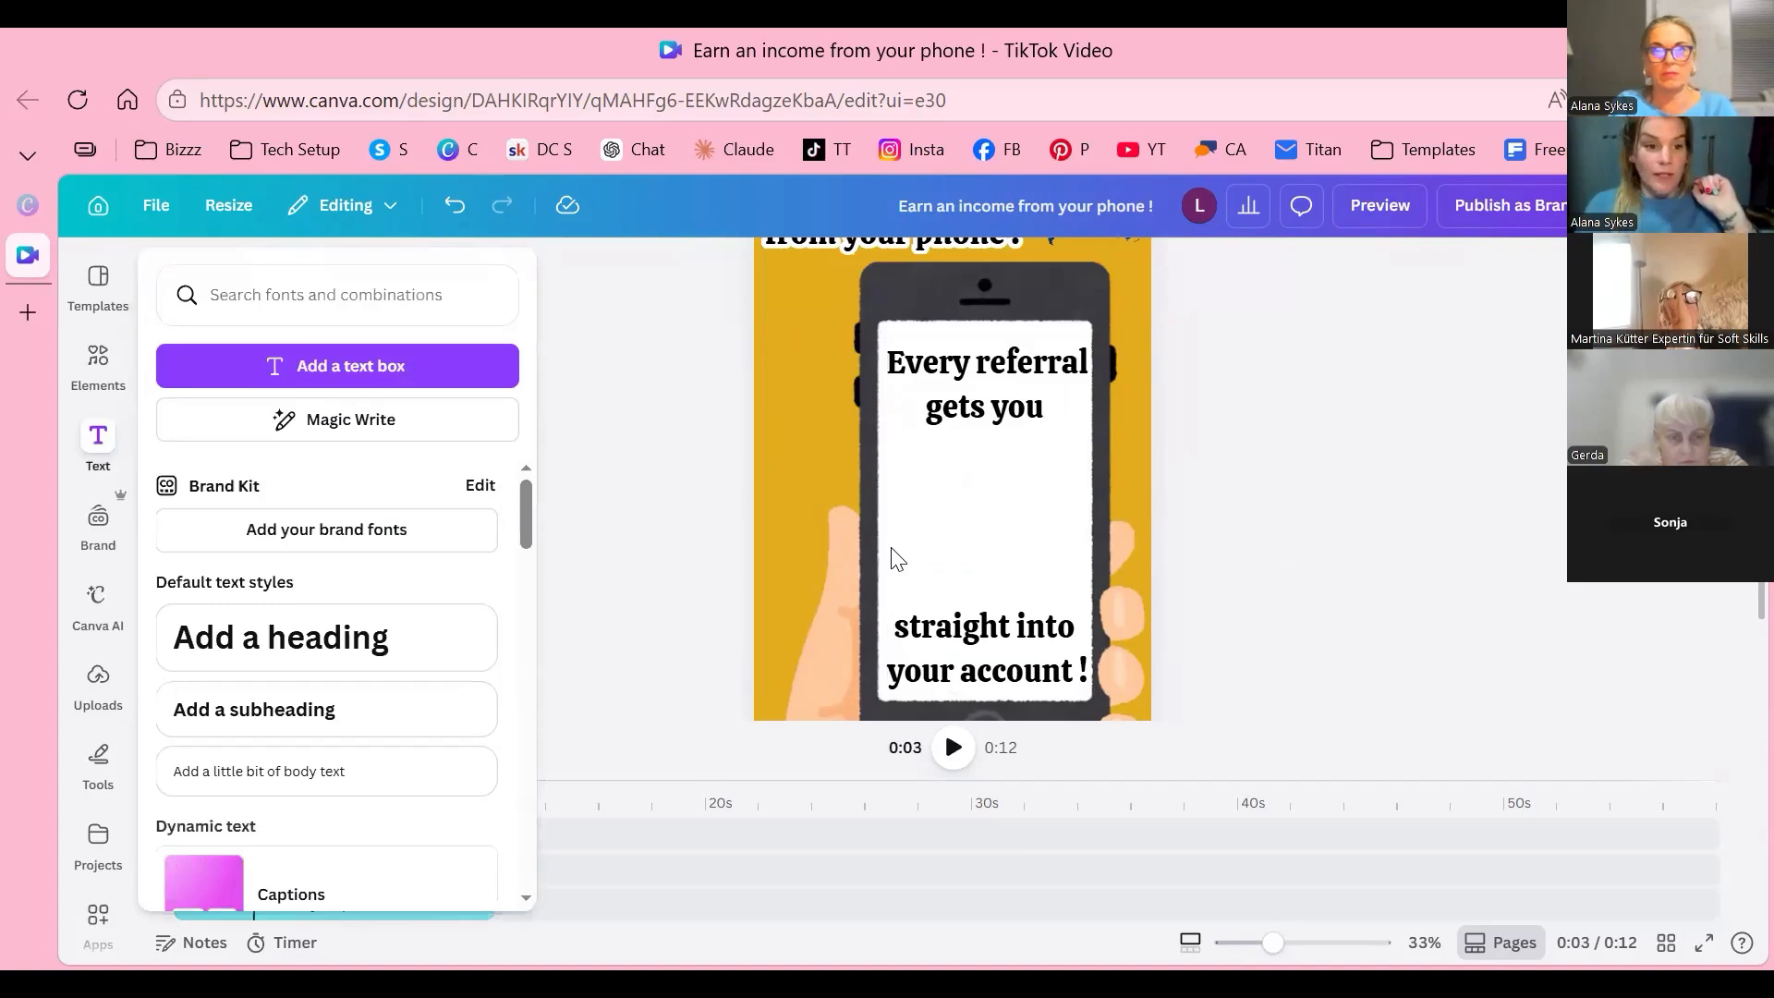
{"action": "key", "text": "t"}
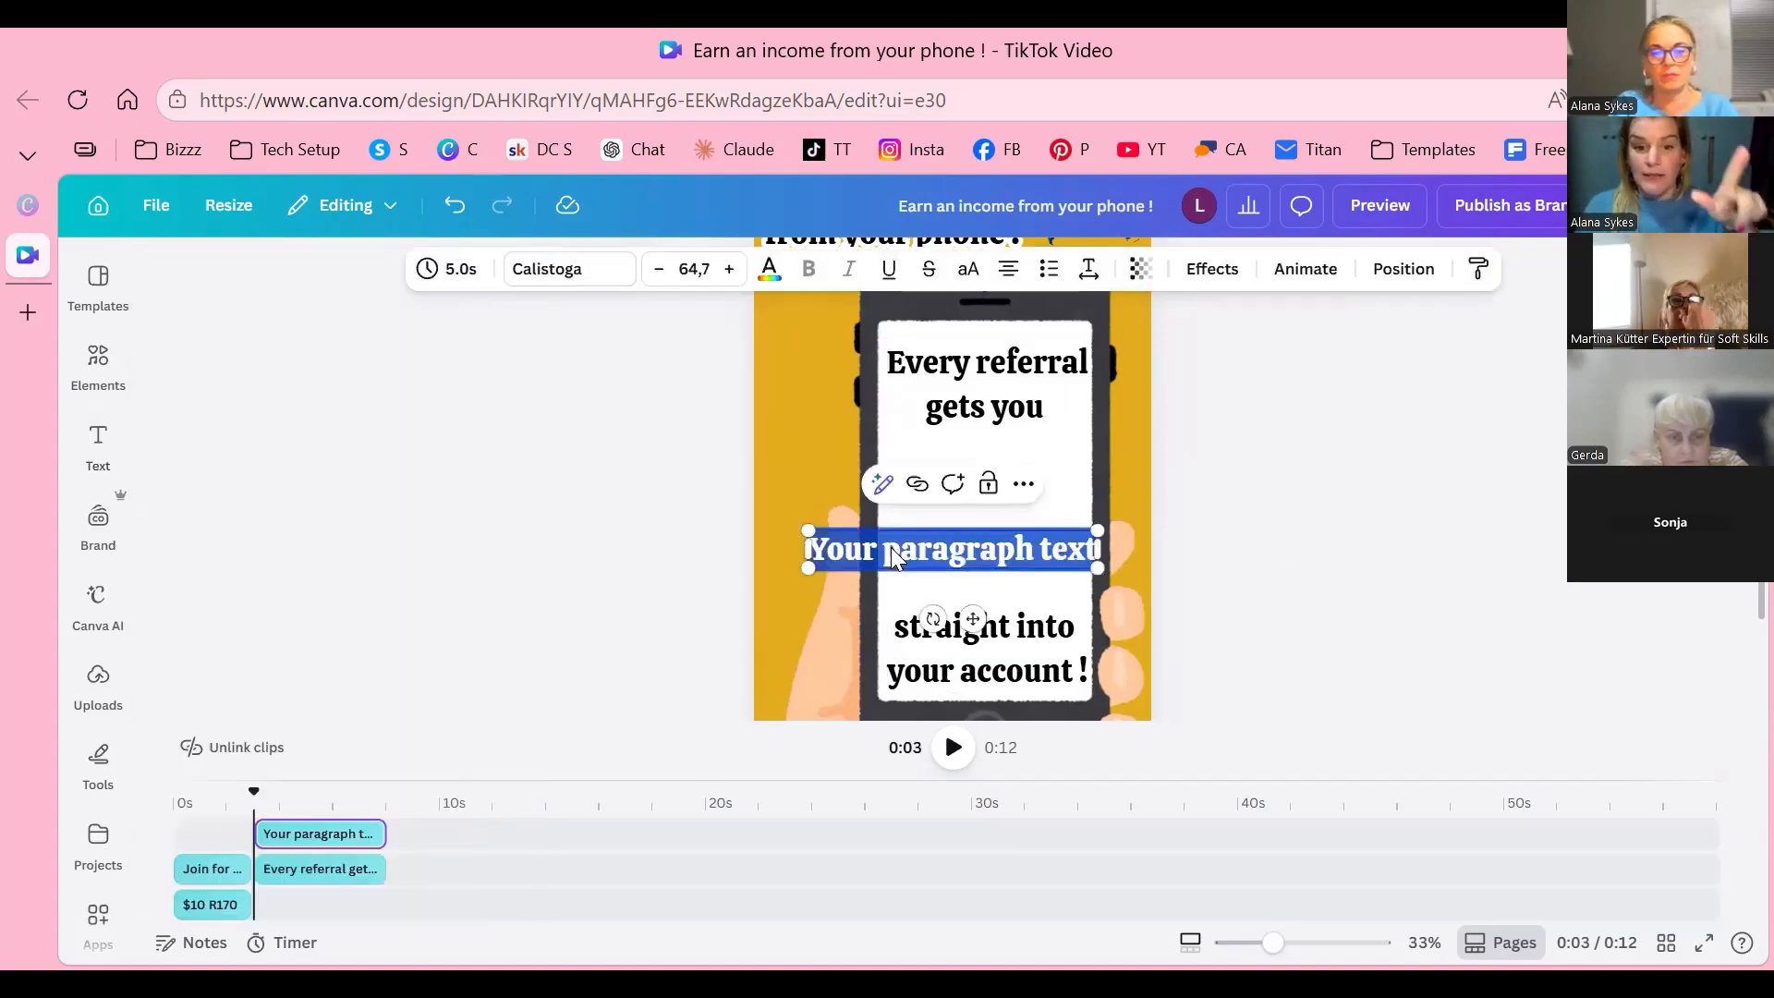
{"action": "type", "text": "$5"}
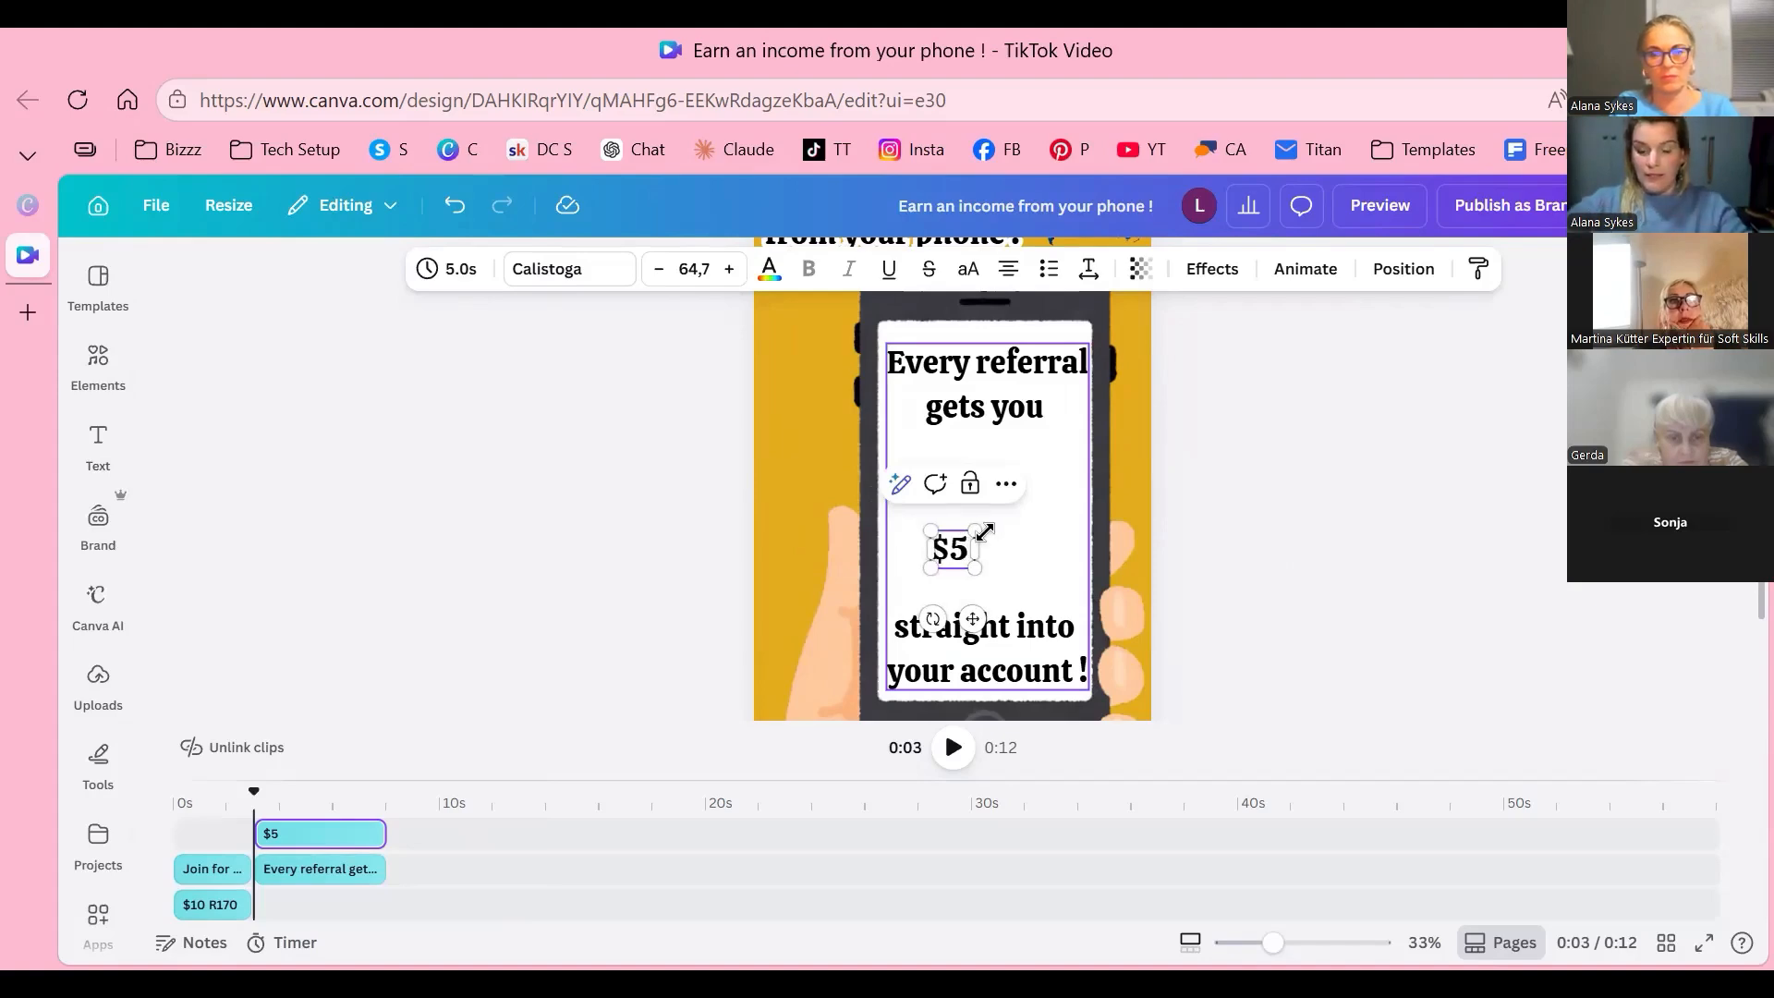
{"action": "key", "text": "Return"}
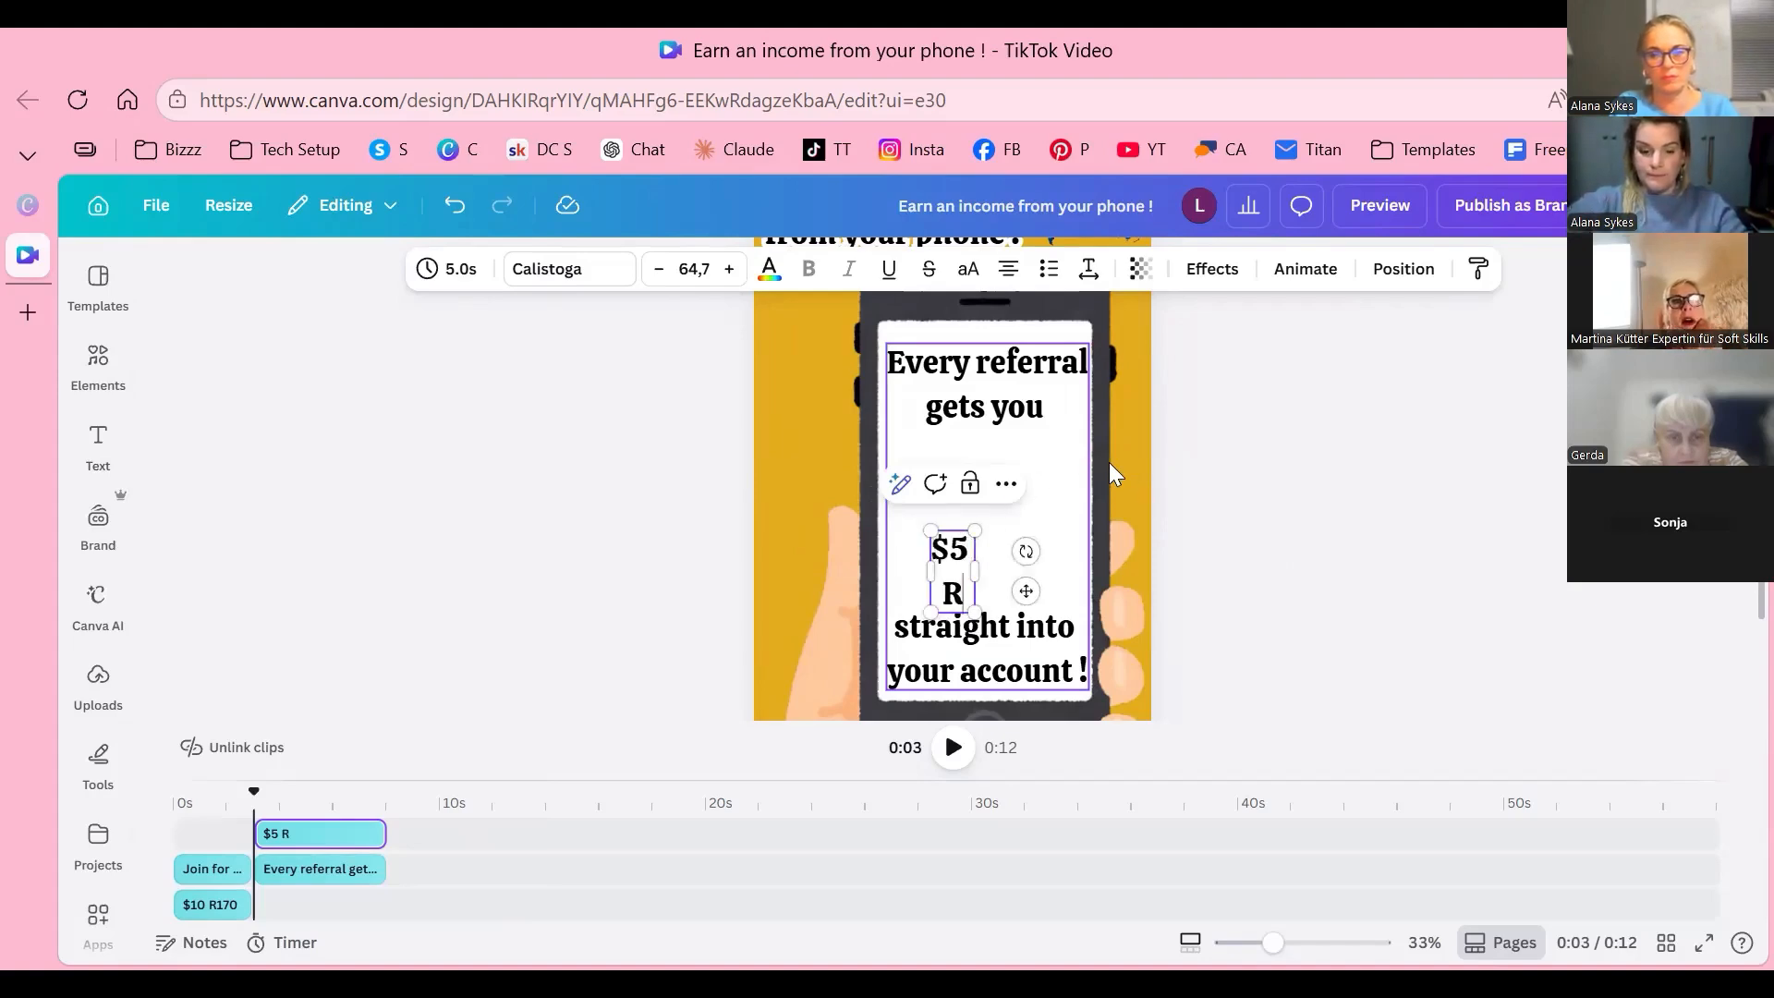
{"action": "type", "text": "R85"}
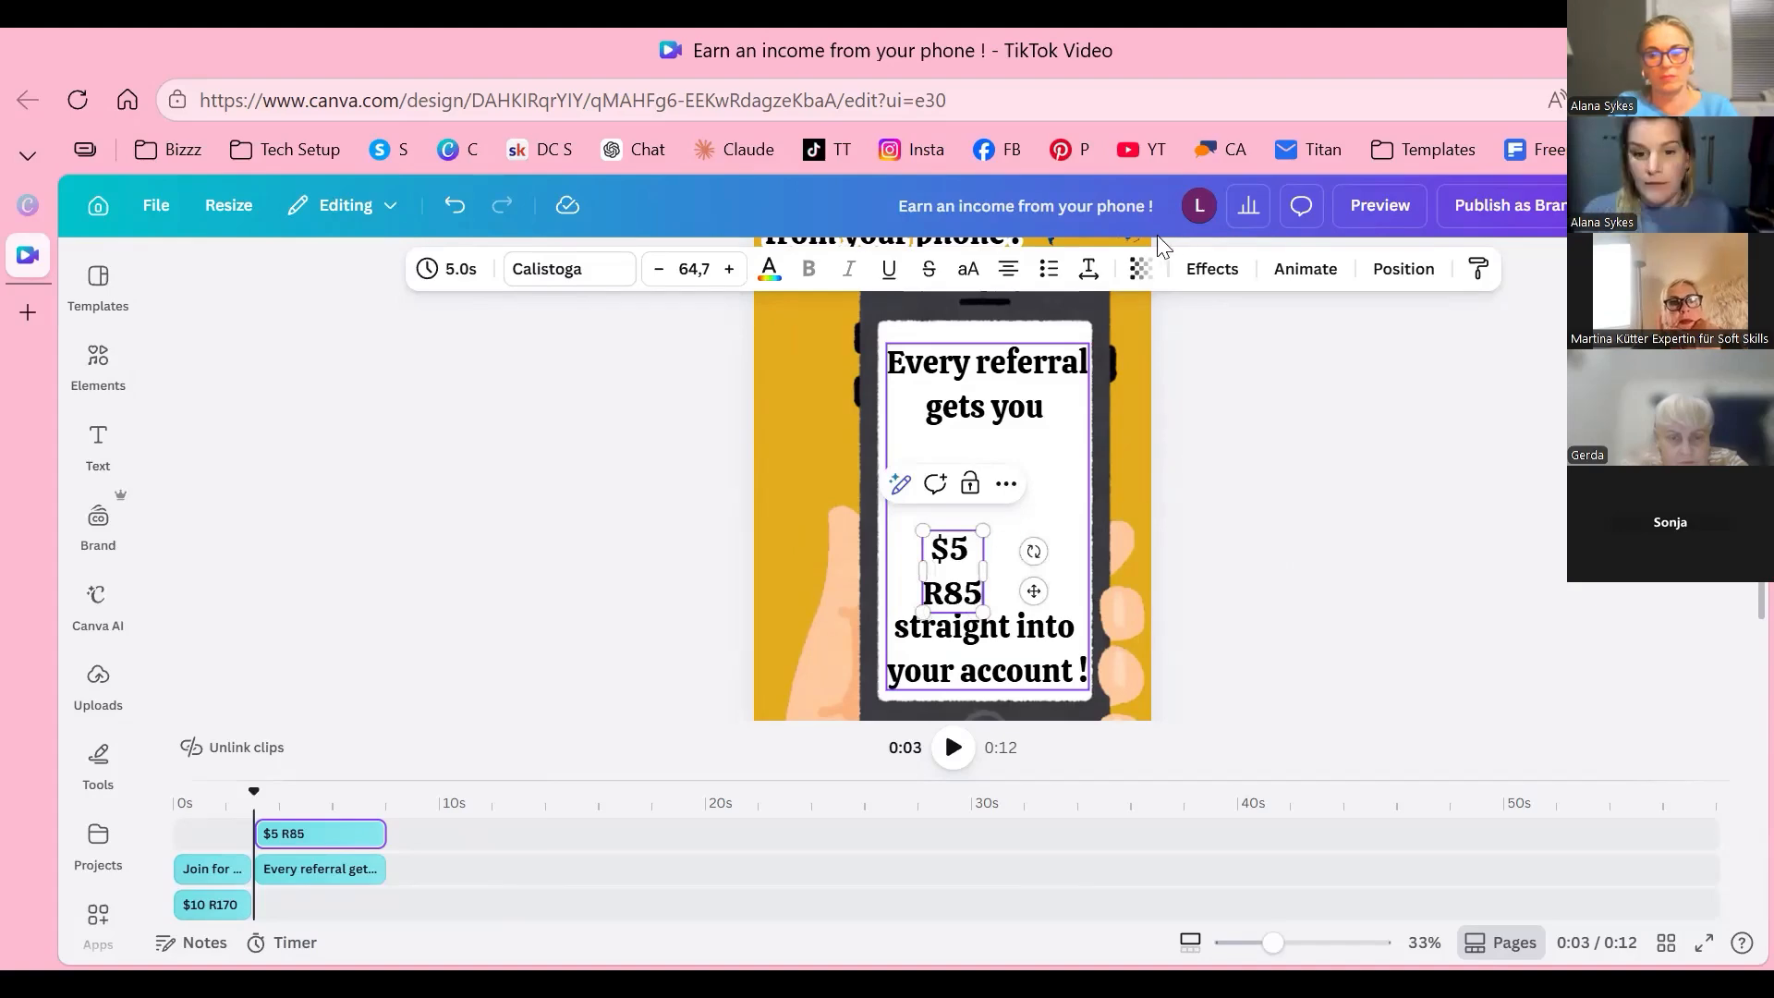
{"action": "left_click_drag", "start_coordinate": [983, 531], "coordinate": [1060, 425]}
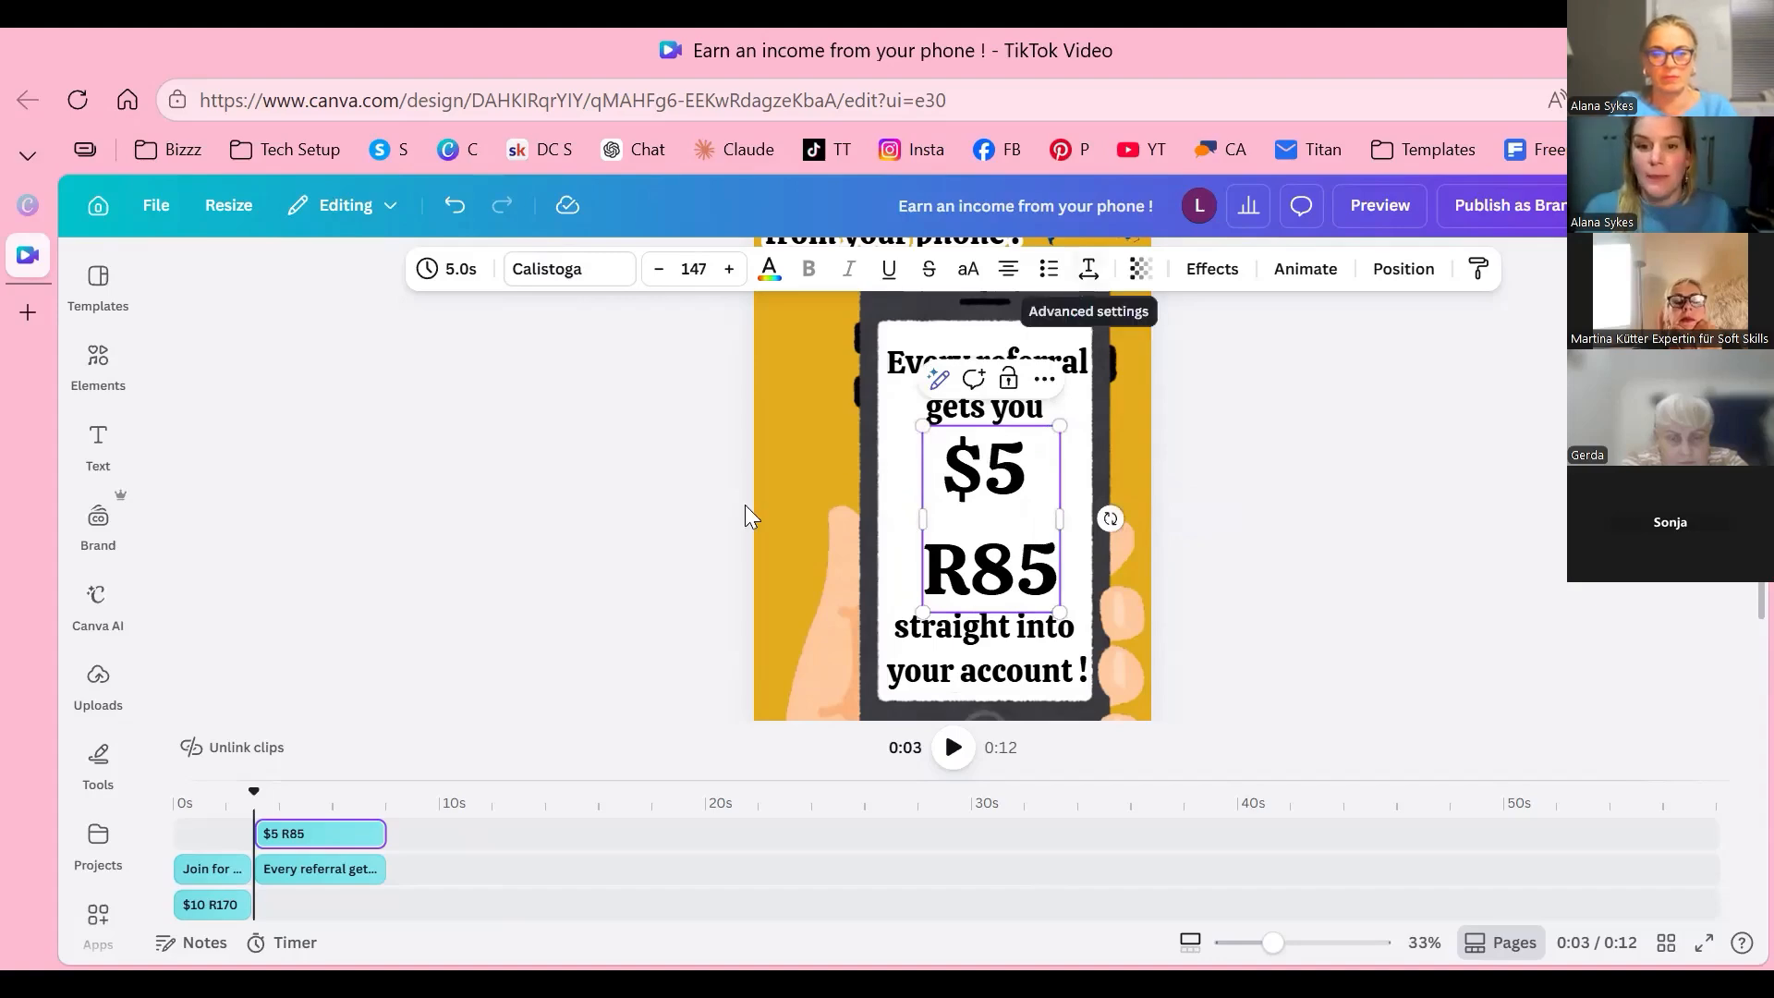
Step: Reduce the line spacing of the "$5 R85" text to 0.5
{"action": "left_click", "coordinate": [1088, 268]}
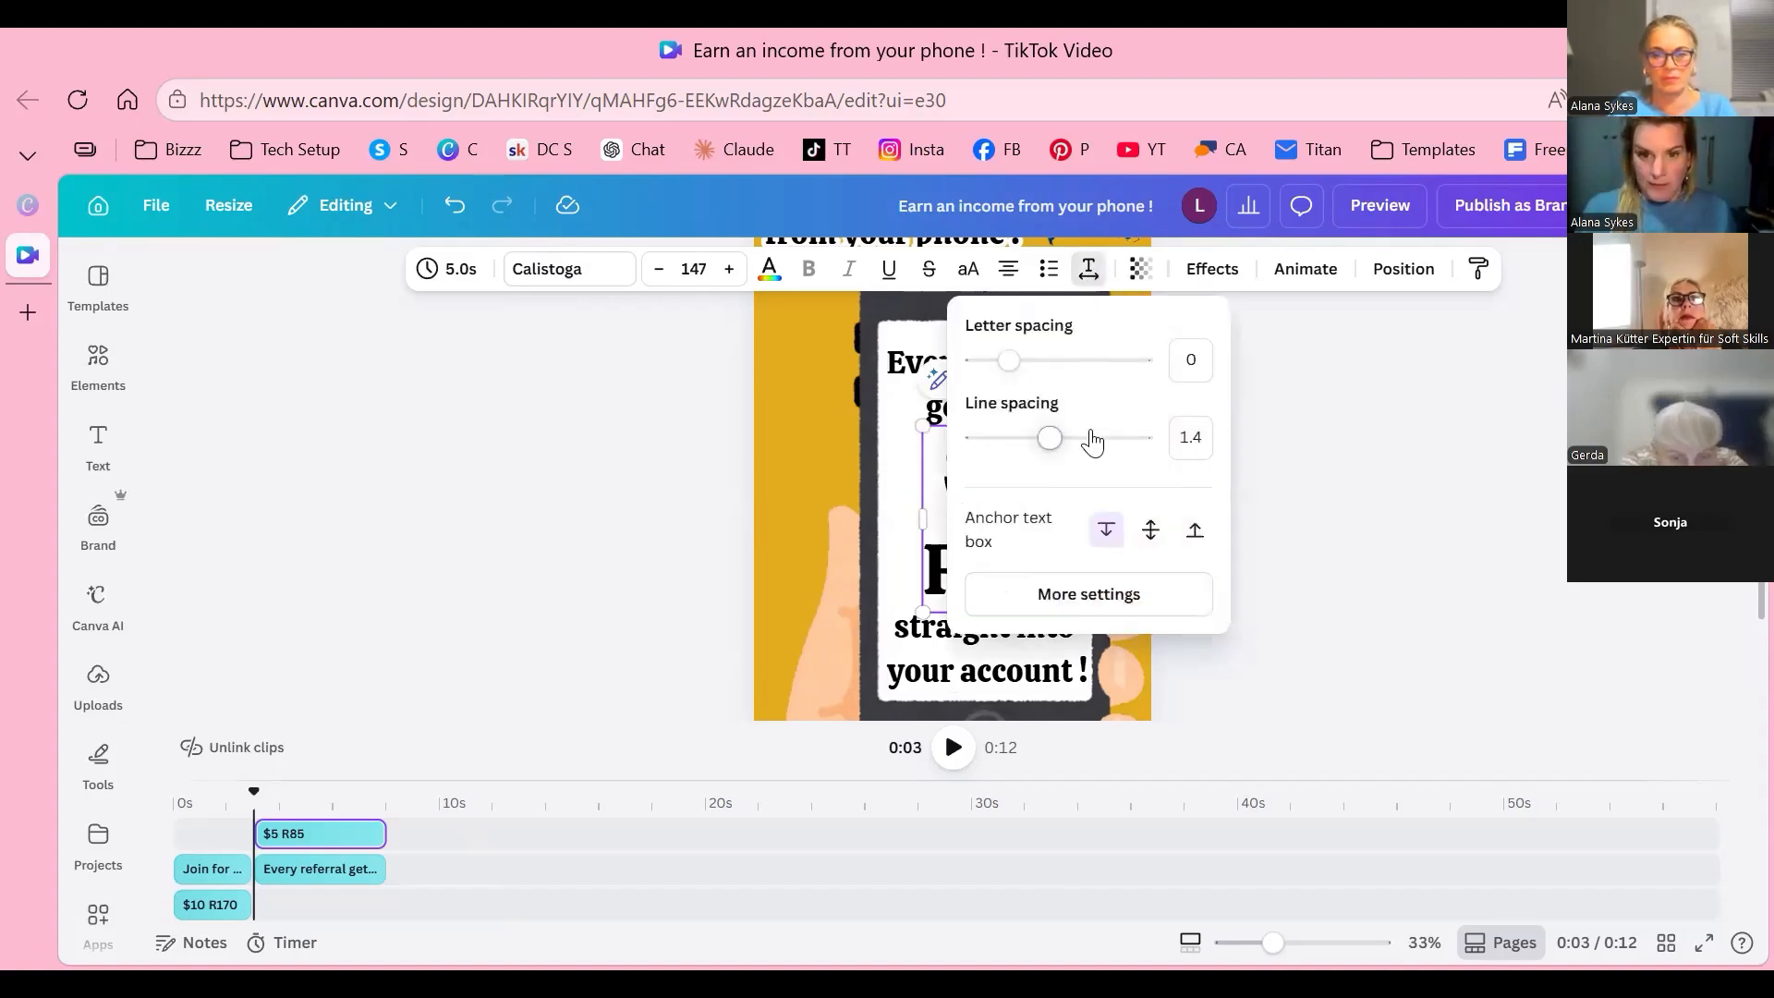
{"action": "left_click_drag", "start_coordinate": [1049, 438], "coordinate": [972, 445]}
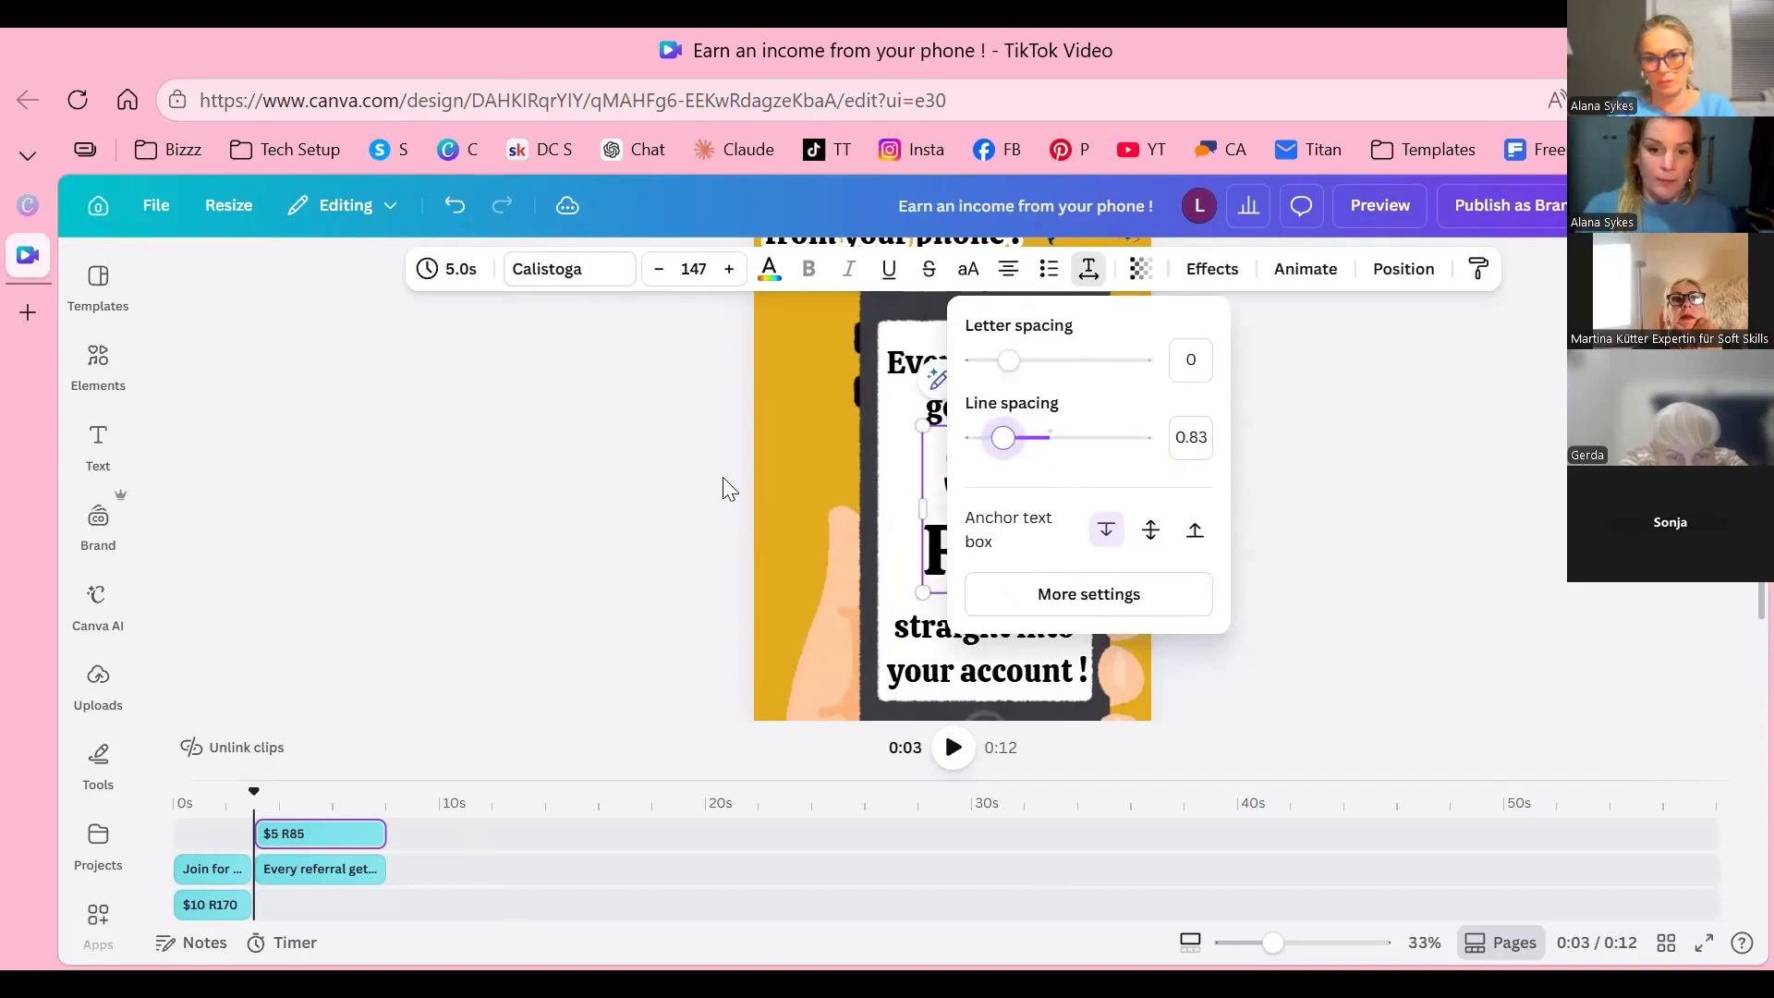
{"action": "left_click", "coordinate": [795, 512]}
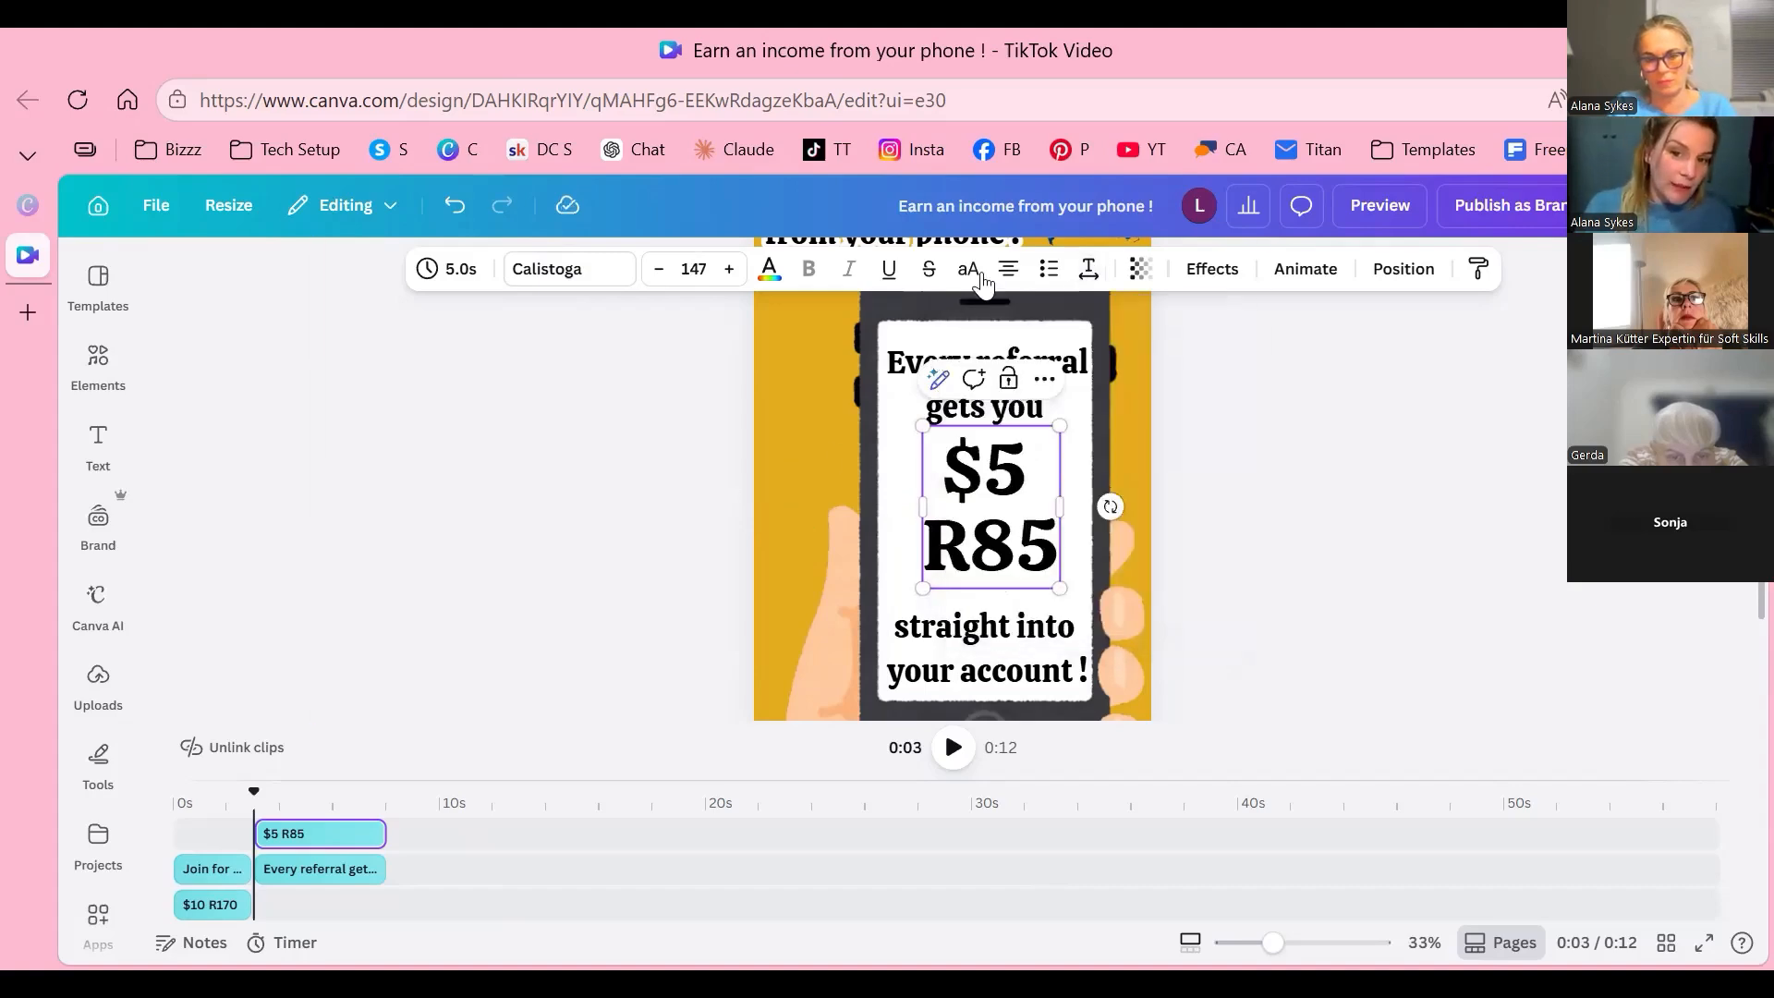
{"action": "left_click", "coordinate": [1087, 270]}
{"action": "left_click_drag", "start_coordinate": [980, 456], "coordinate": [976, 457]}
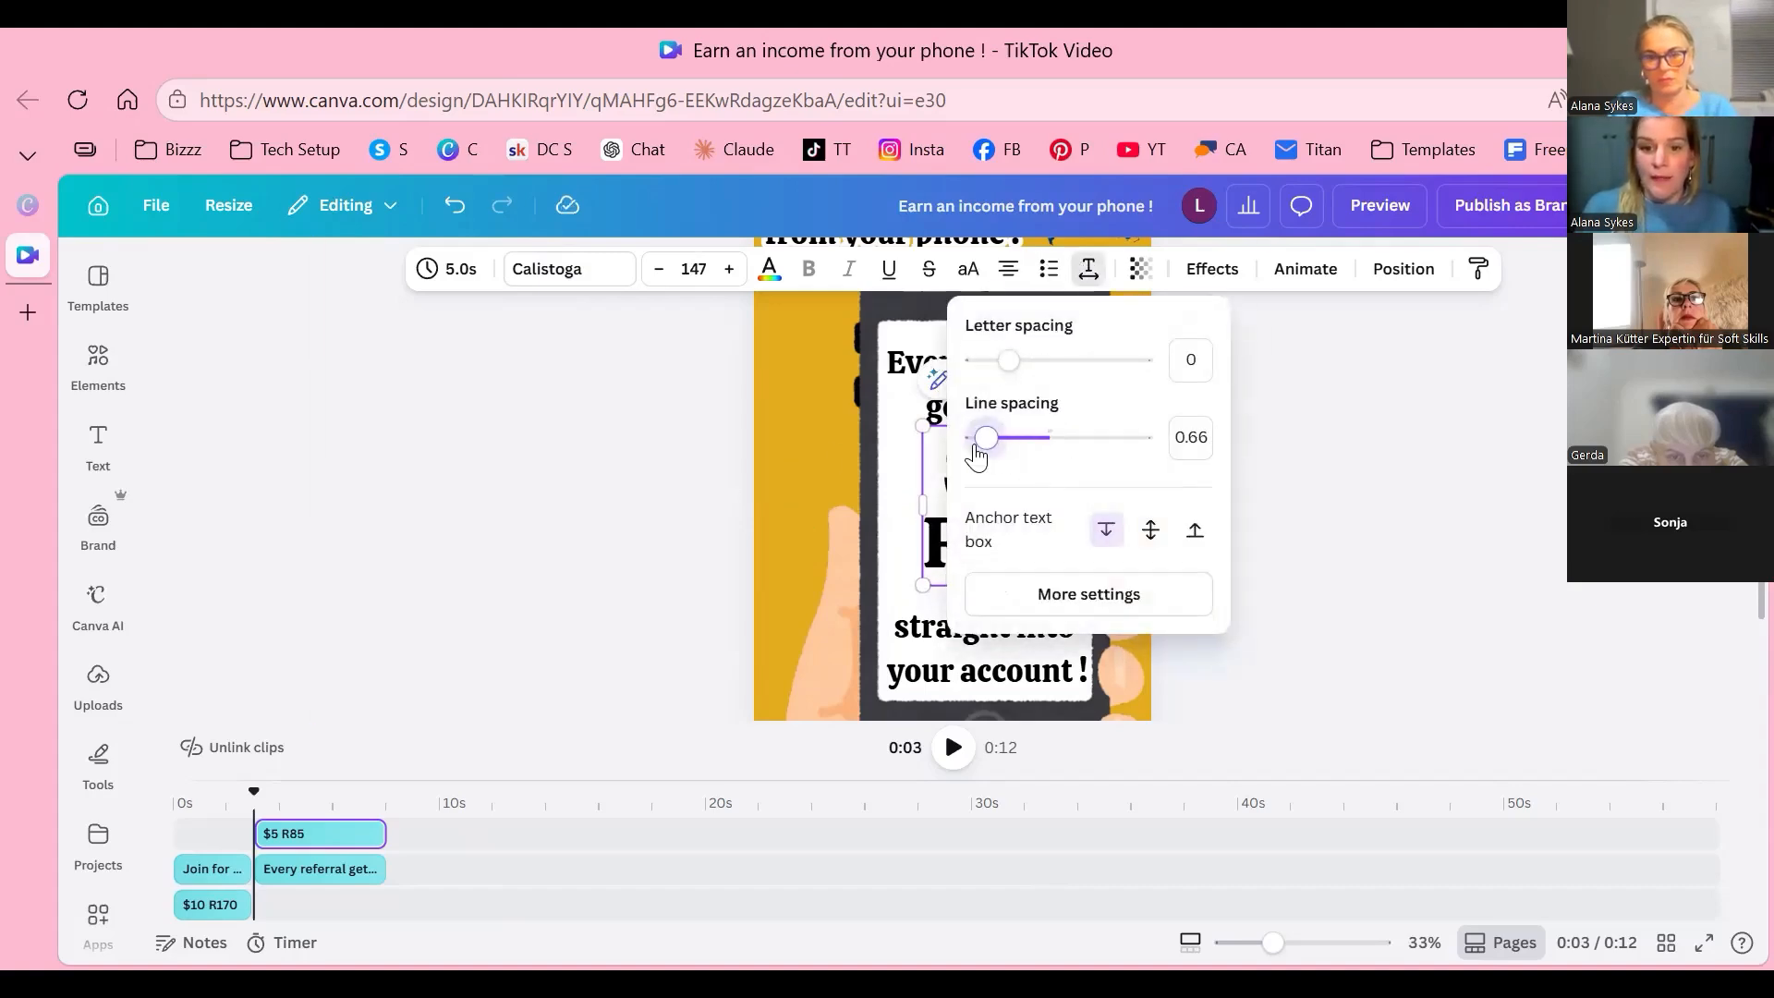
{"action": "left_click", "coordinate": [713, 493]}
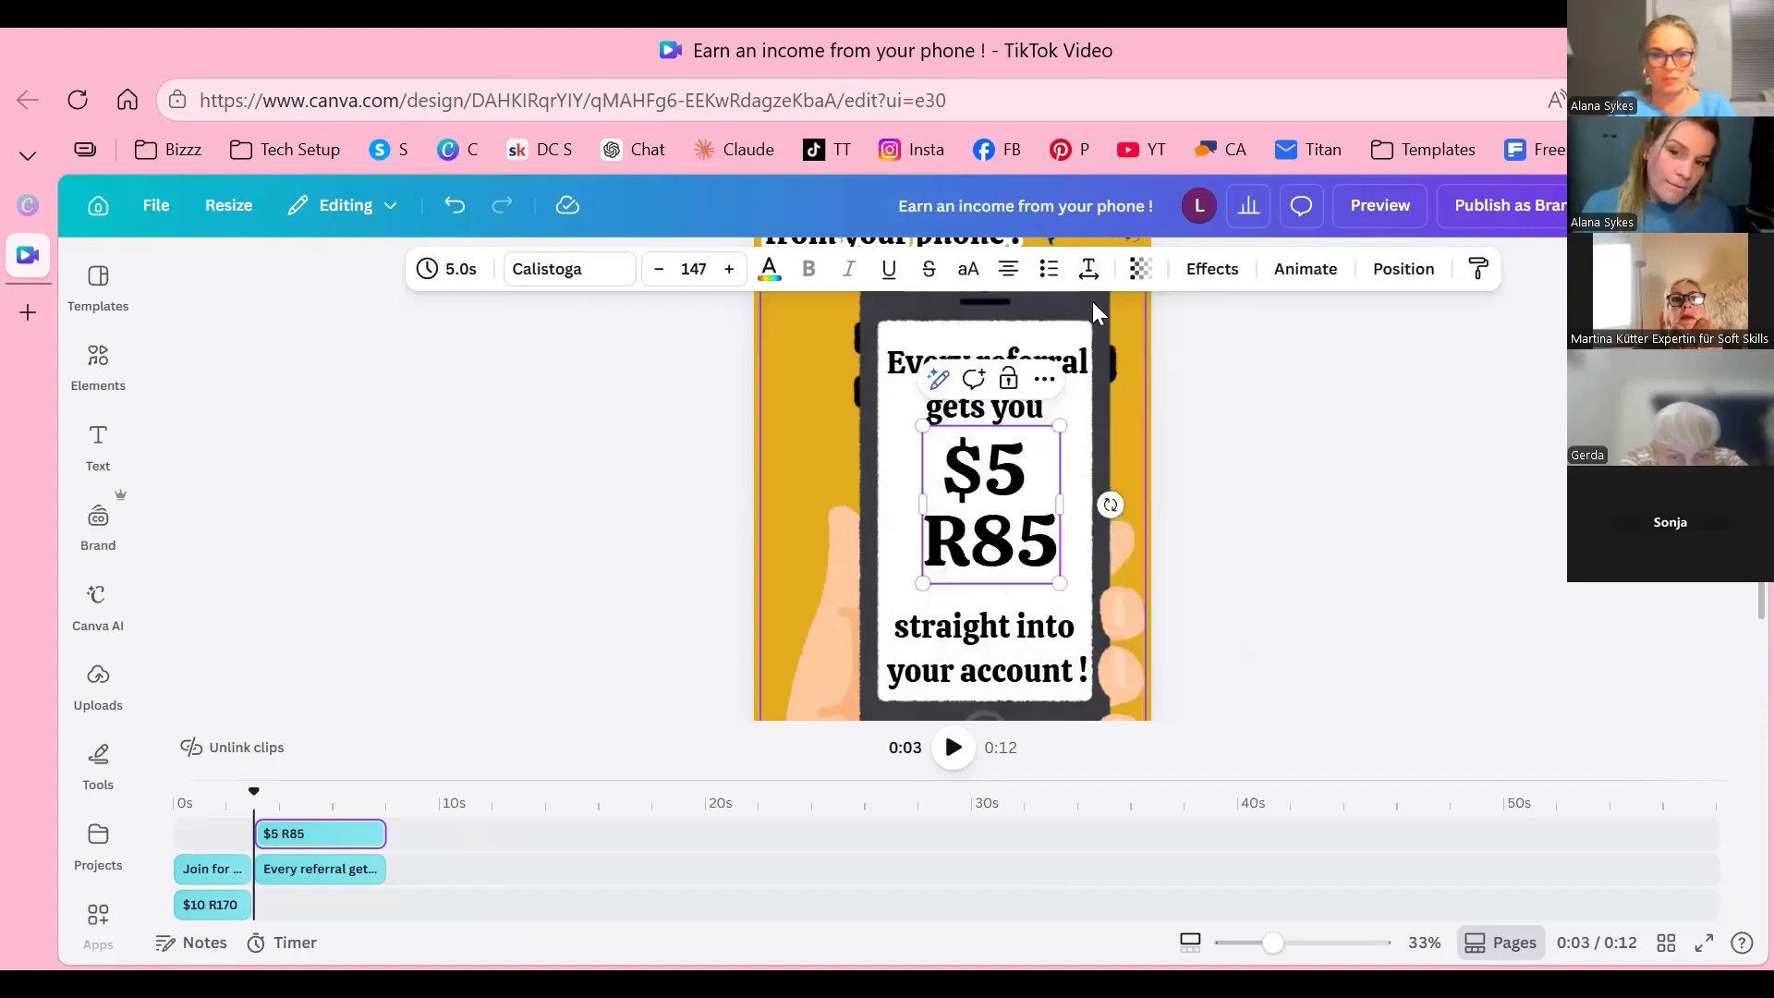
{"action": "left_click", "coordinate": [1088, 269]}
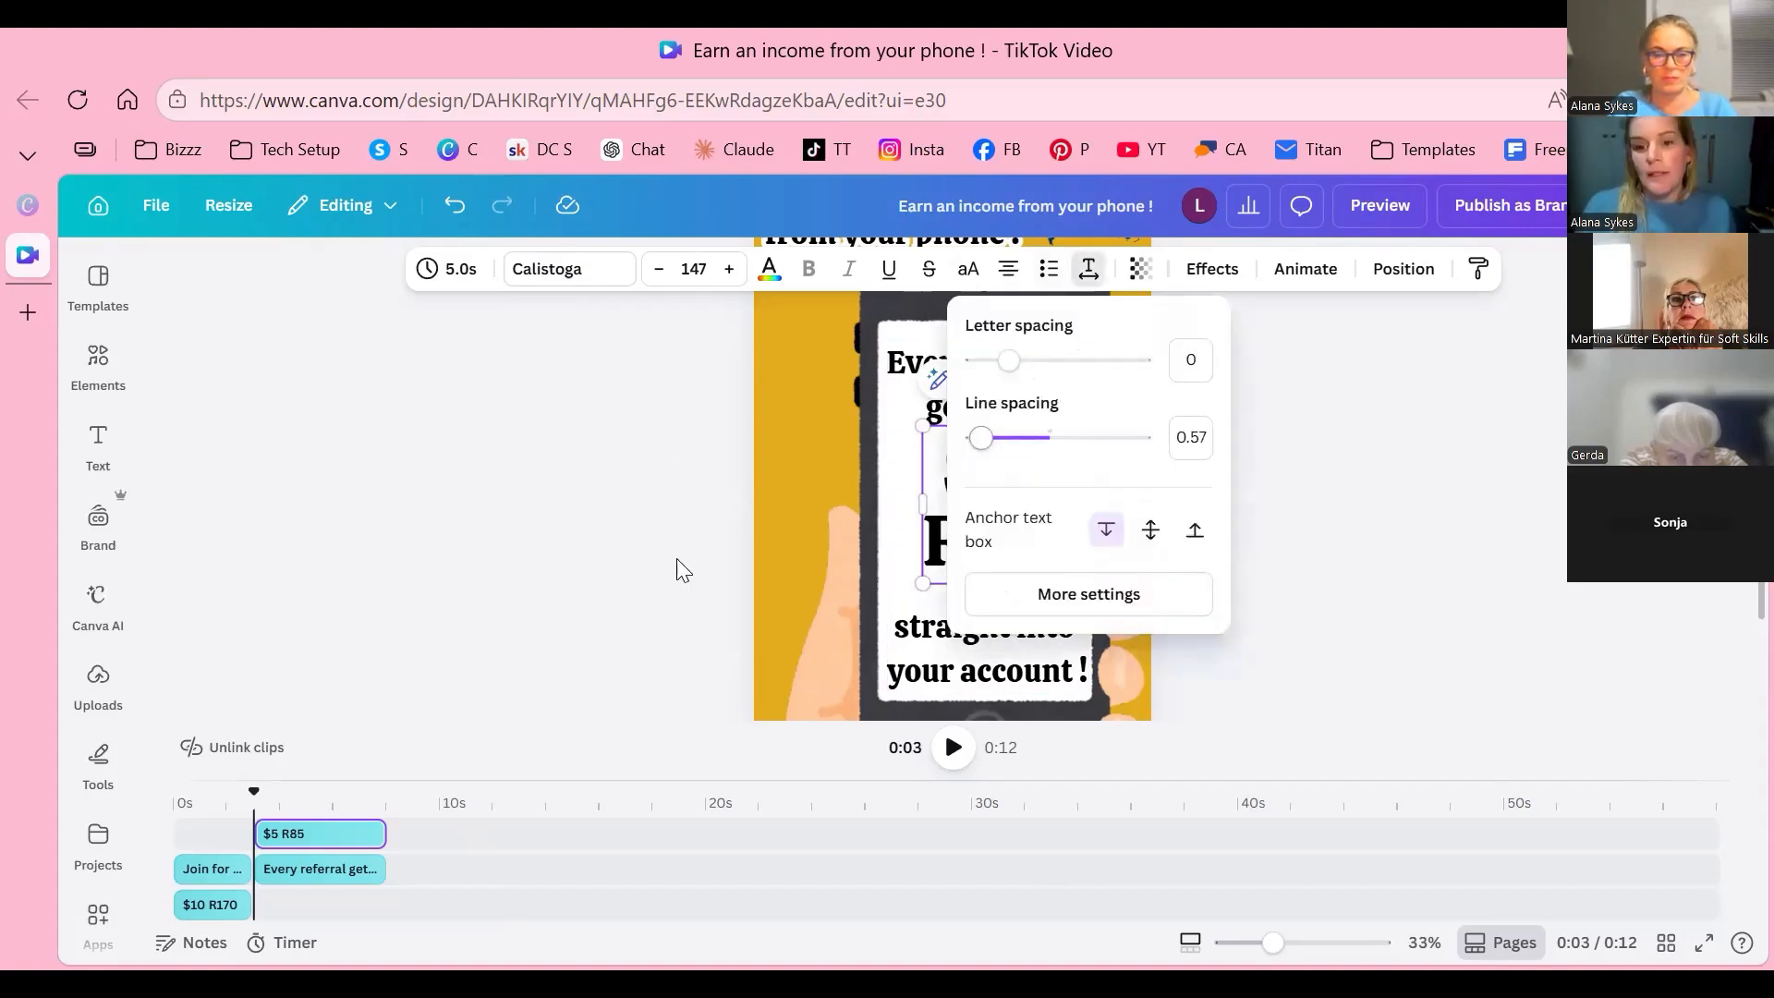
{"action": "left_click", "coordinate": [952, 505]}
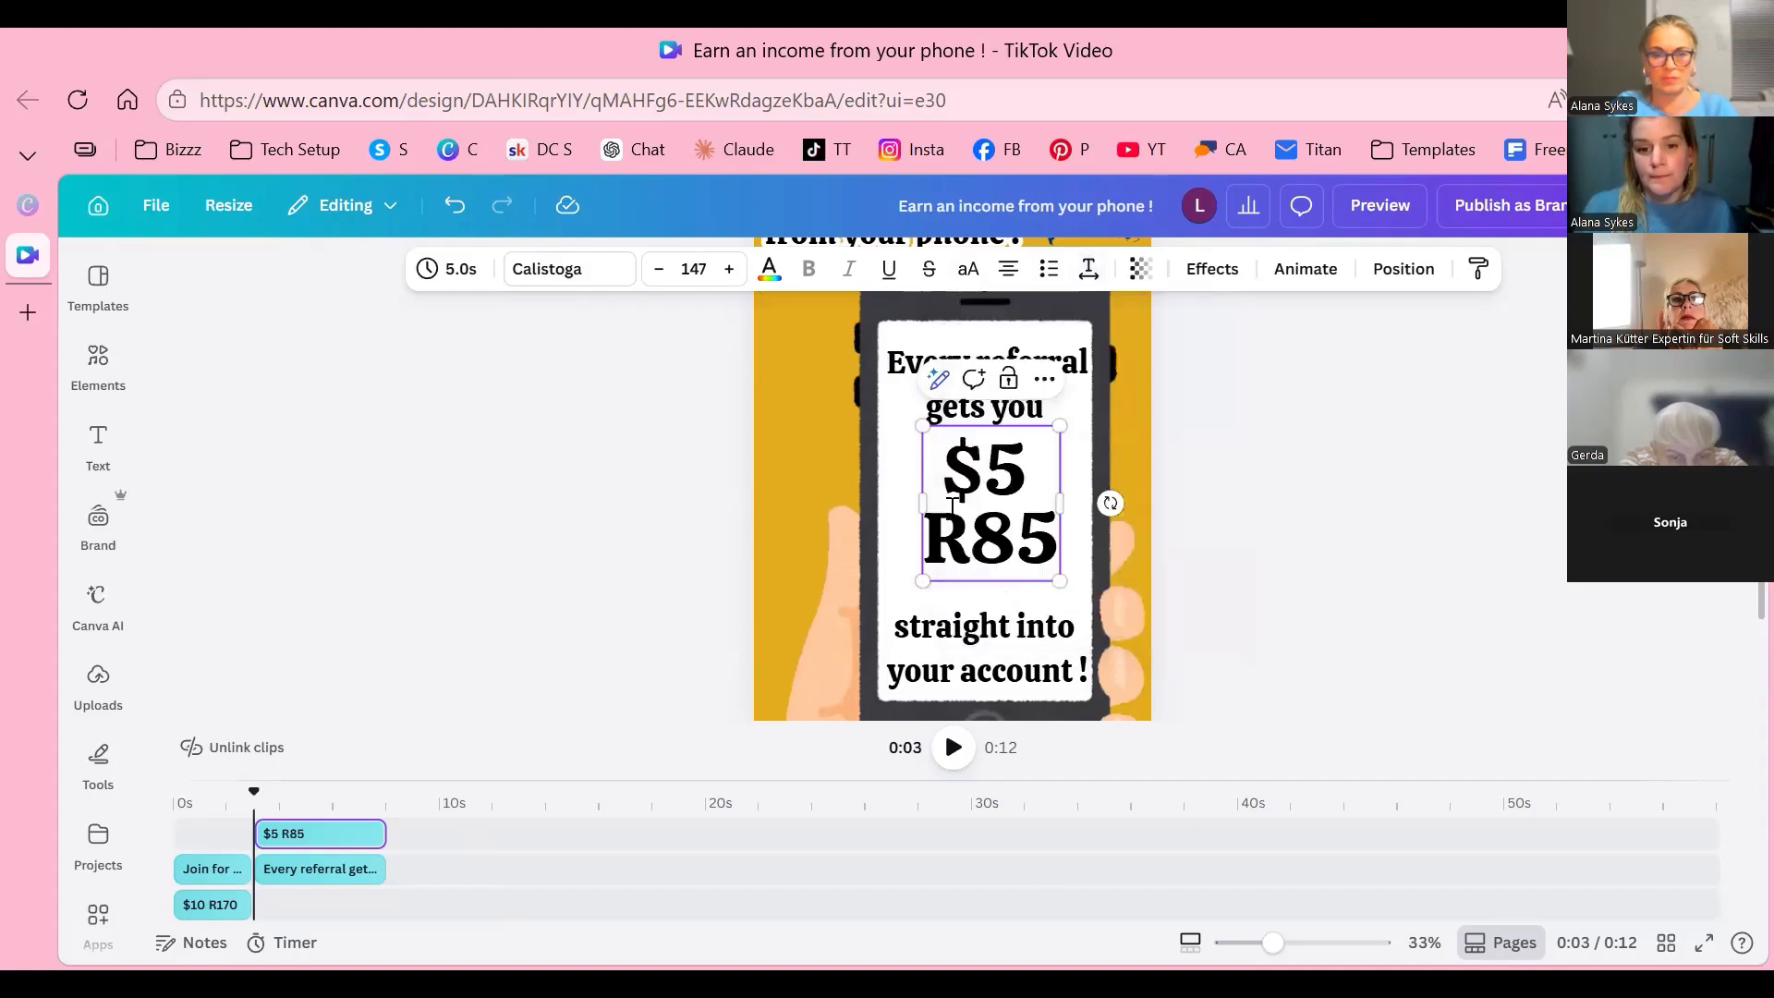
{"action": "left_click", "coordinate": [1087, 269]}
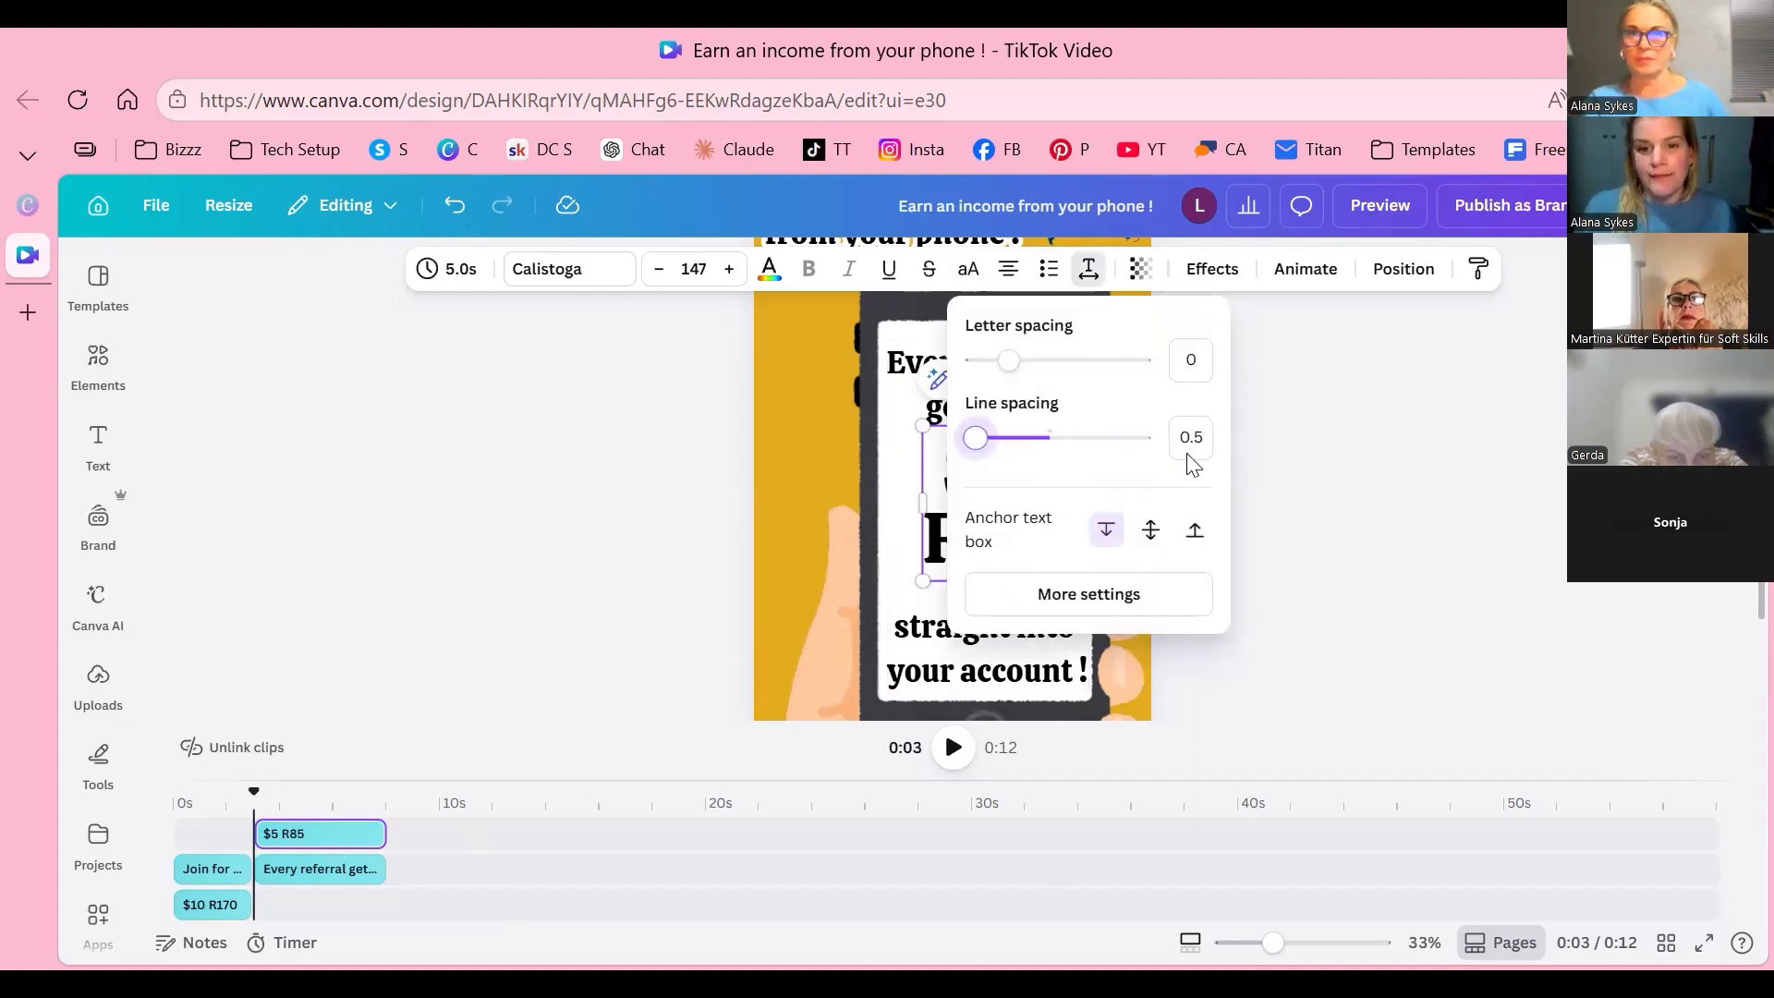
{"action": "left_click_drag", "start_coordinate": [828, 432], "coordinate": [887, 377]}
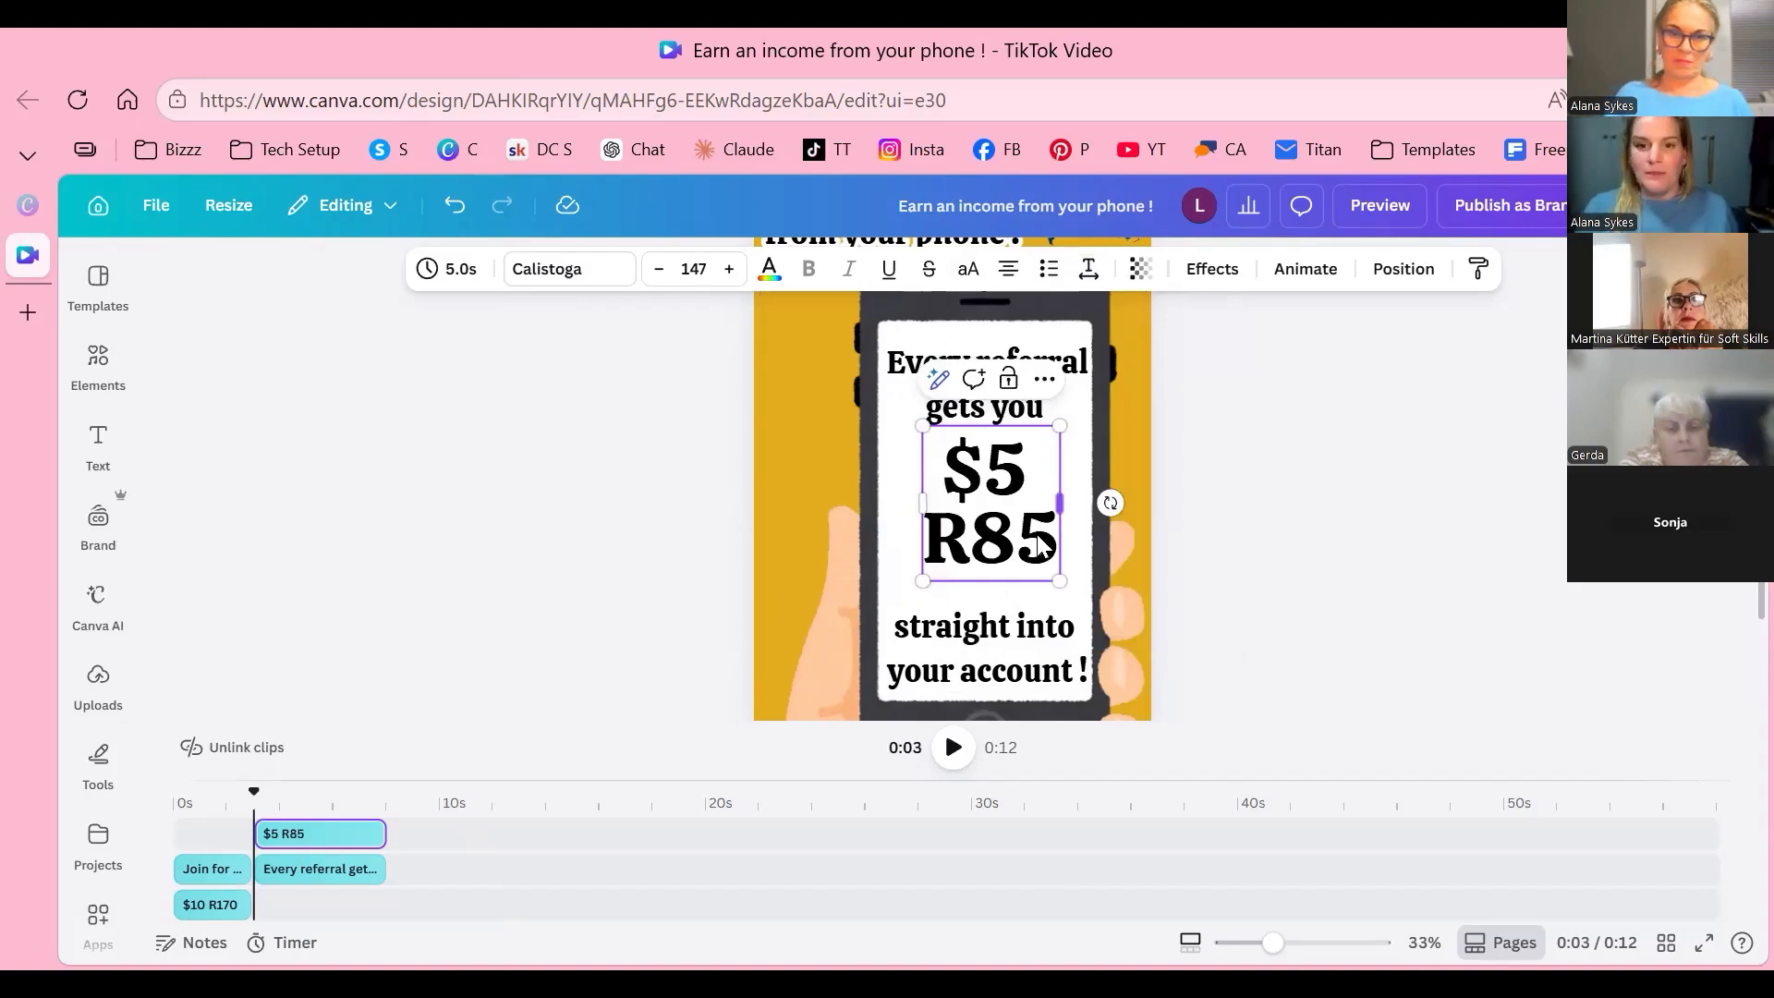
{"action": "key", "text": "Escape"}
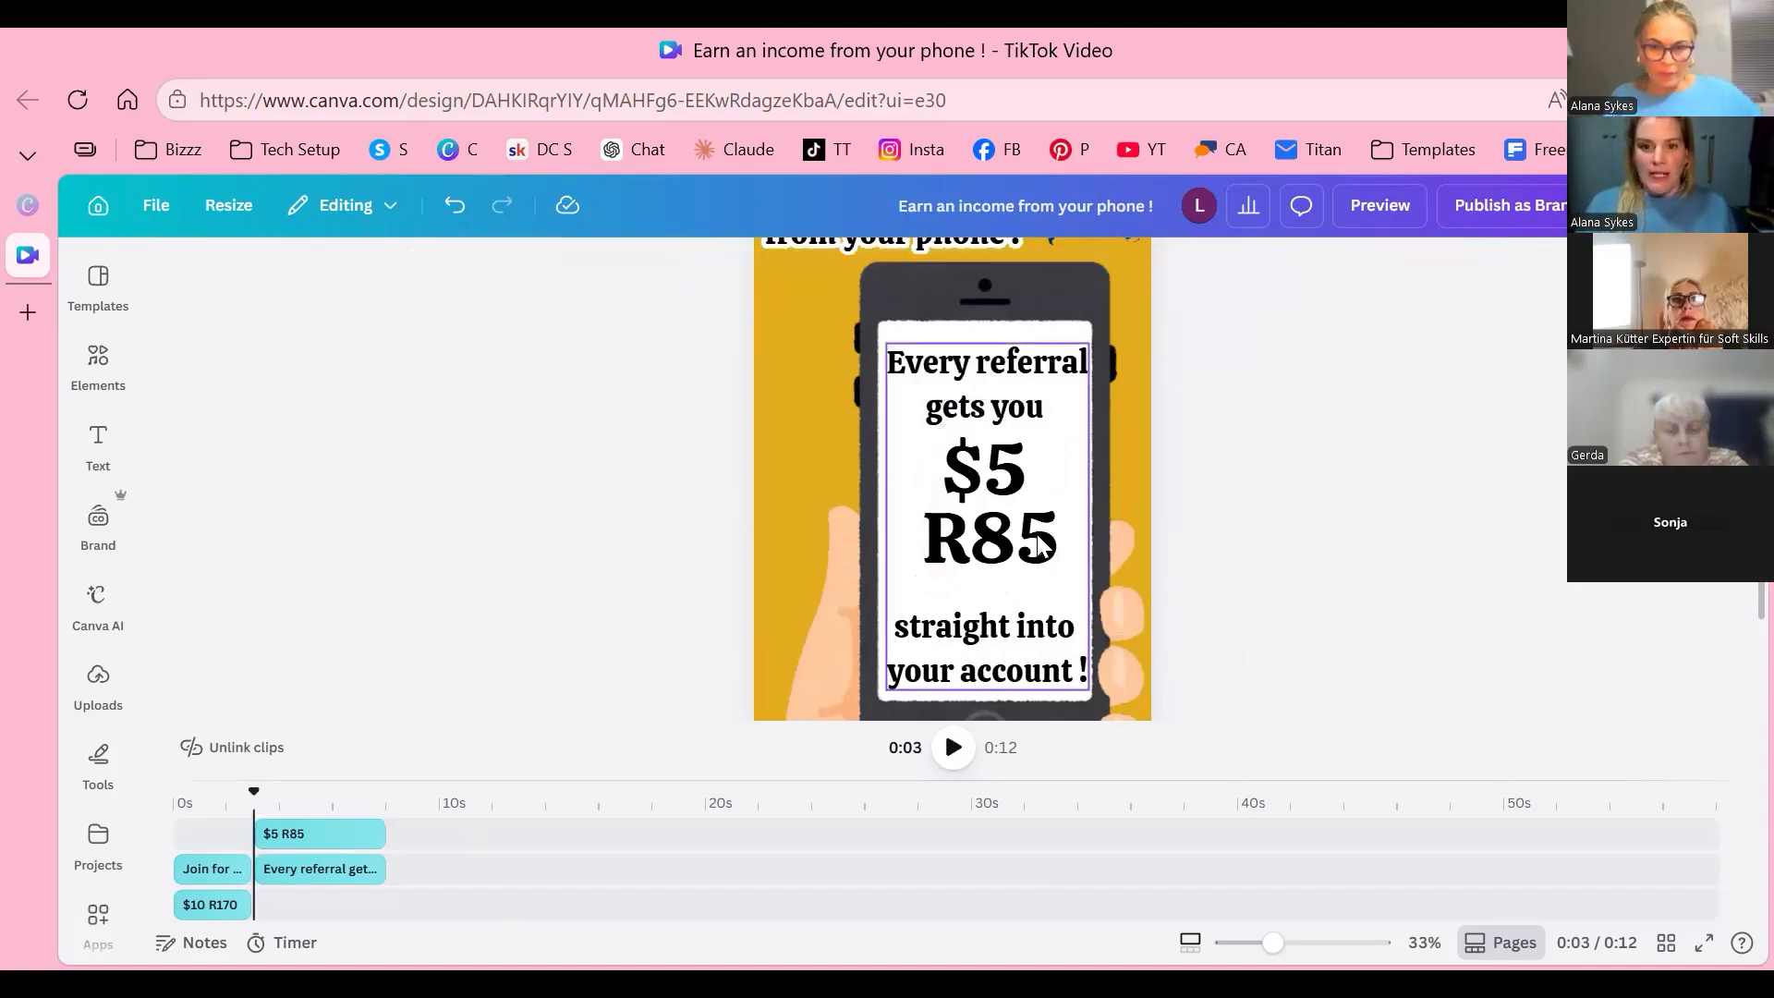
Step: Apply the Rise animation to the "Every referral gets you ... straight into your account !" text on the phone's screen
{"action": "left_click", "coordinate": [1020, 400]}
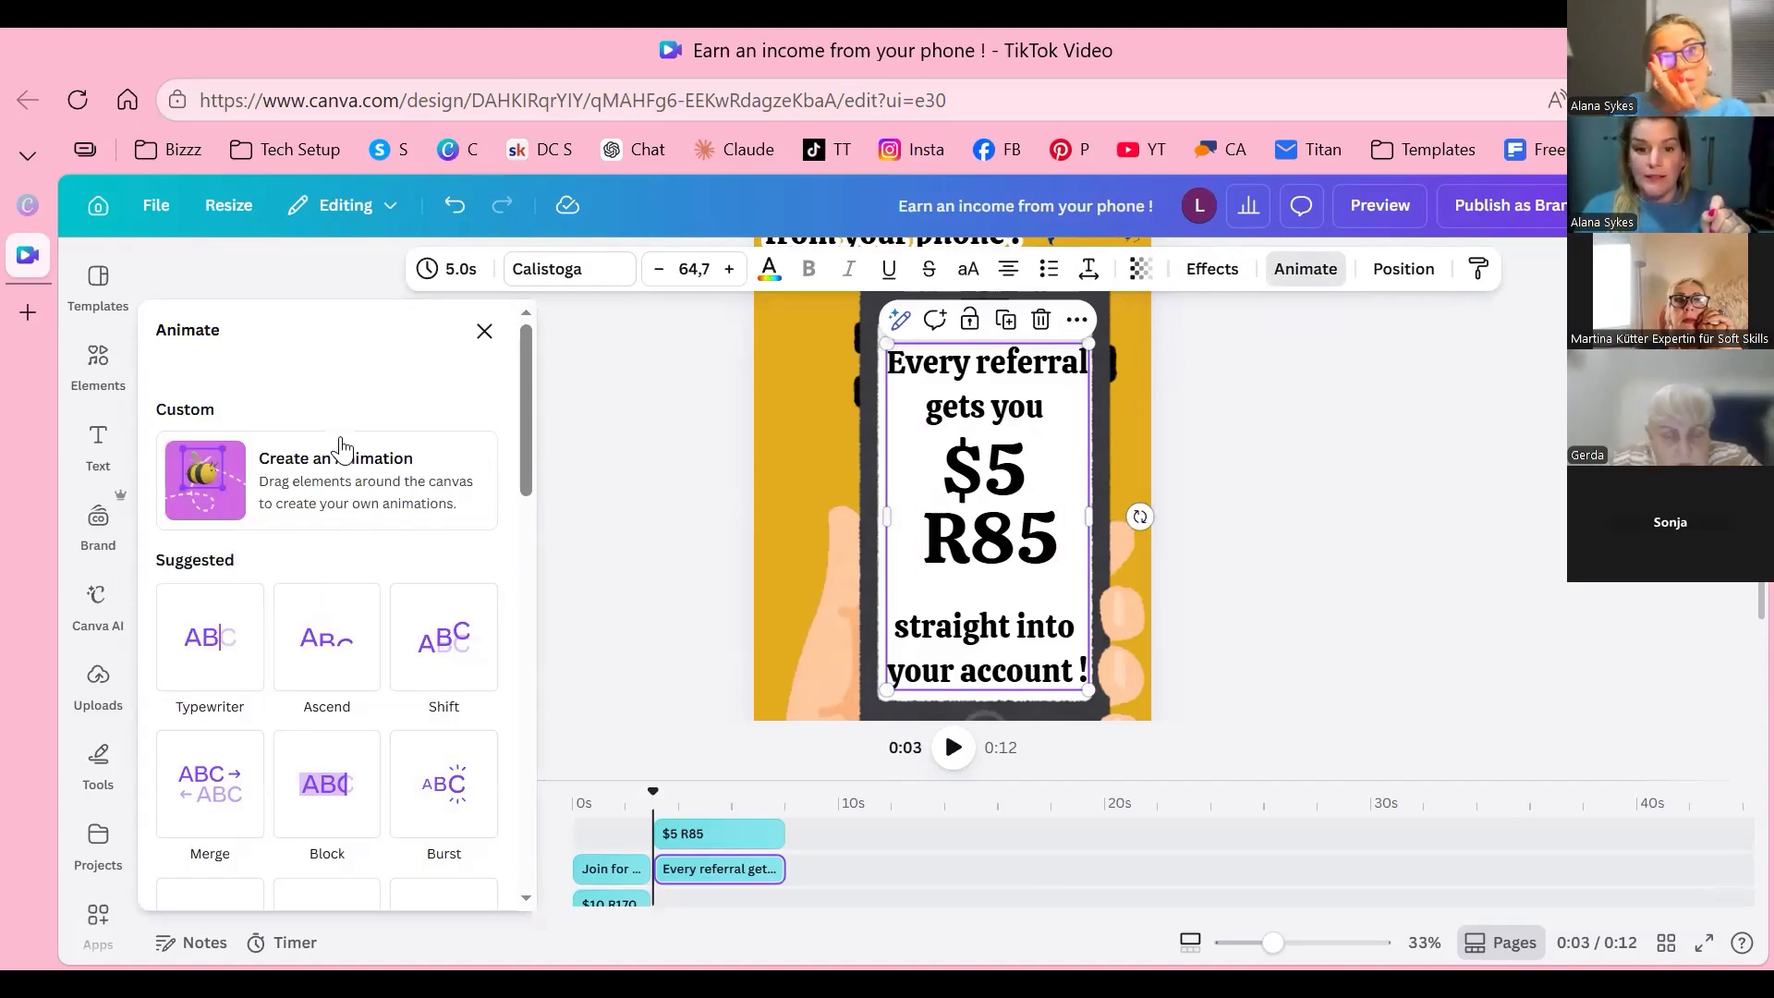
{"action": "scroll", "coordinate": [205, 462], "scroll_direction": "down", "scroll_amount": 6}
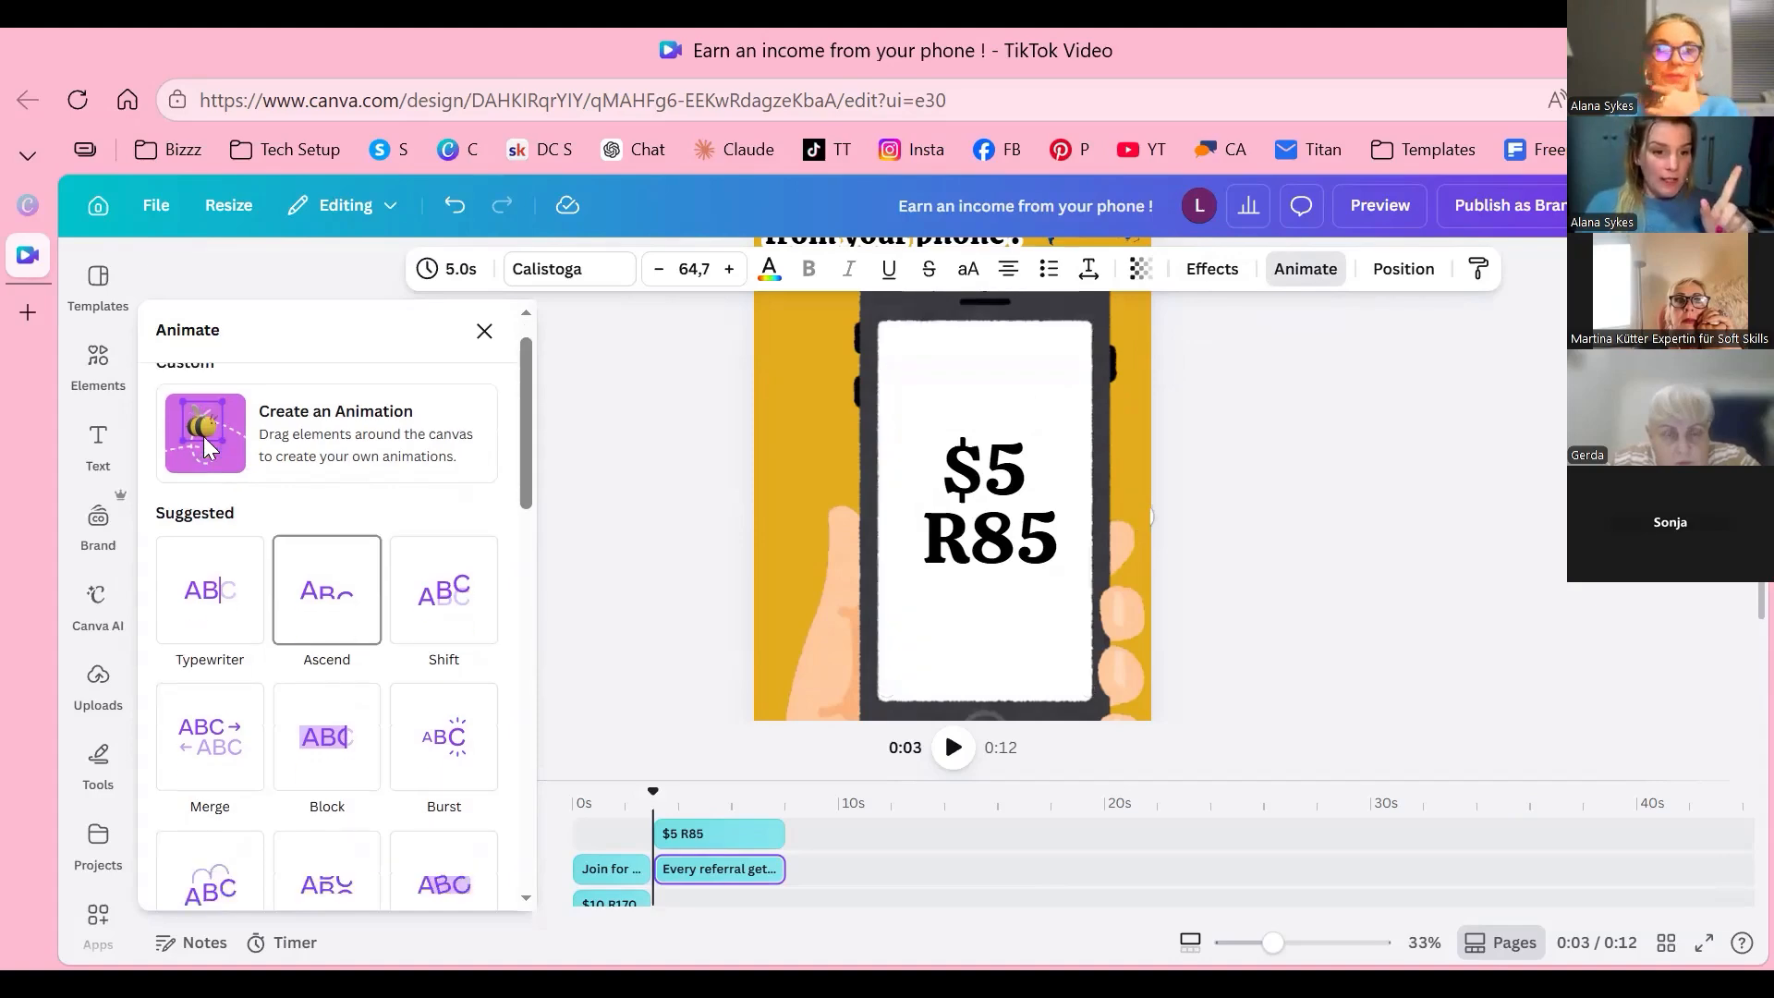
{"action": "scroll", "coordinate": [203, 490], "scroll_direction": "down", "scroll_amount": 3}
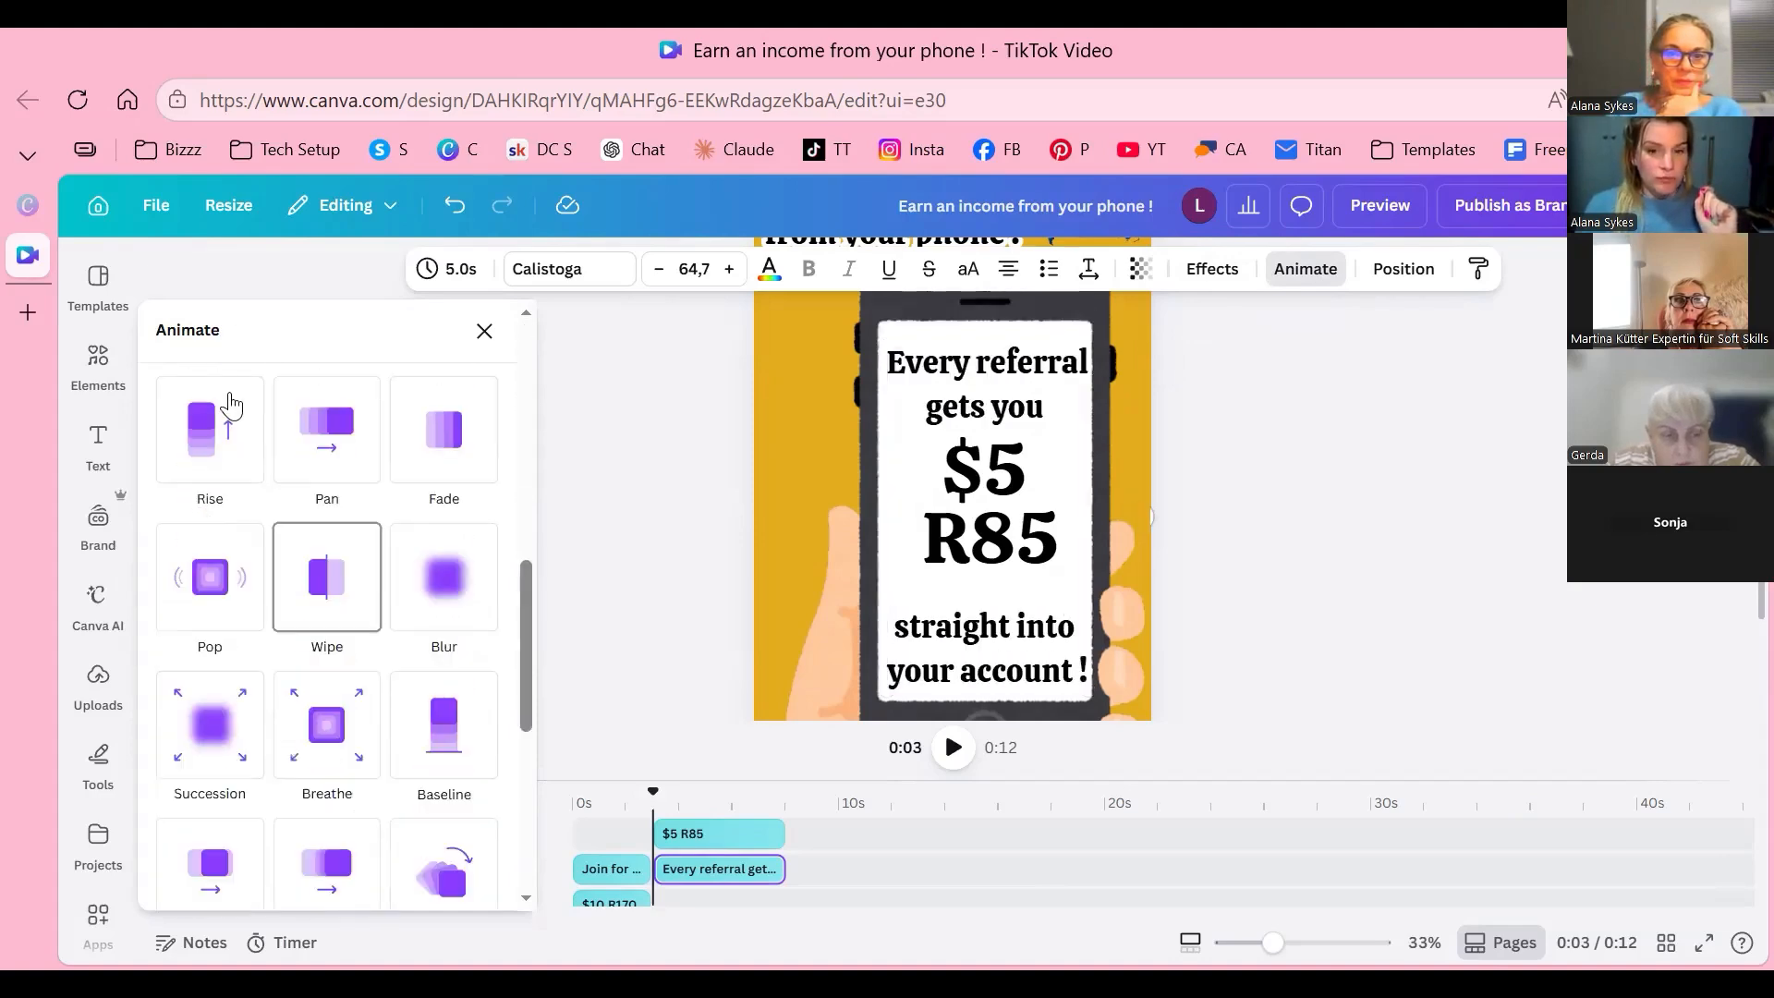
{"action": "left_click", "coordinate": [231, 405]}
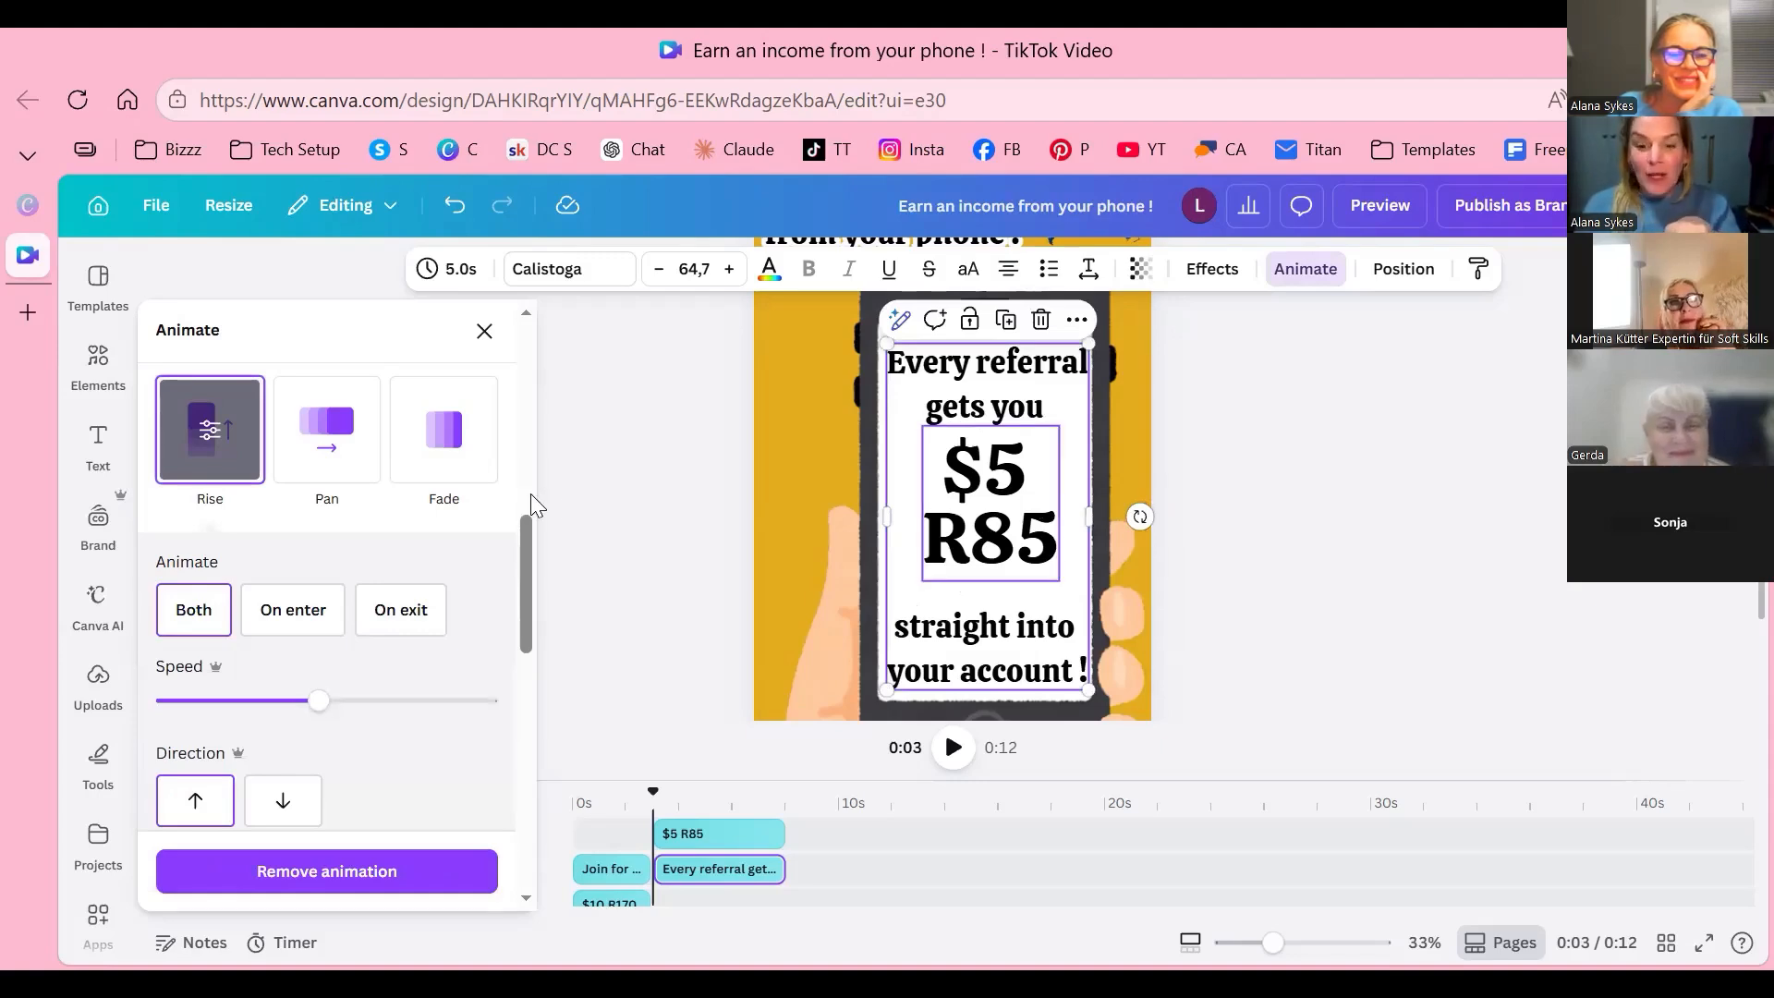
Step: Preview the Pop, Succession and Tumble animations on the "$5 R85" text
{"action": "left_click", "coordinate": [990, 504]}
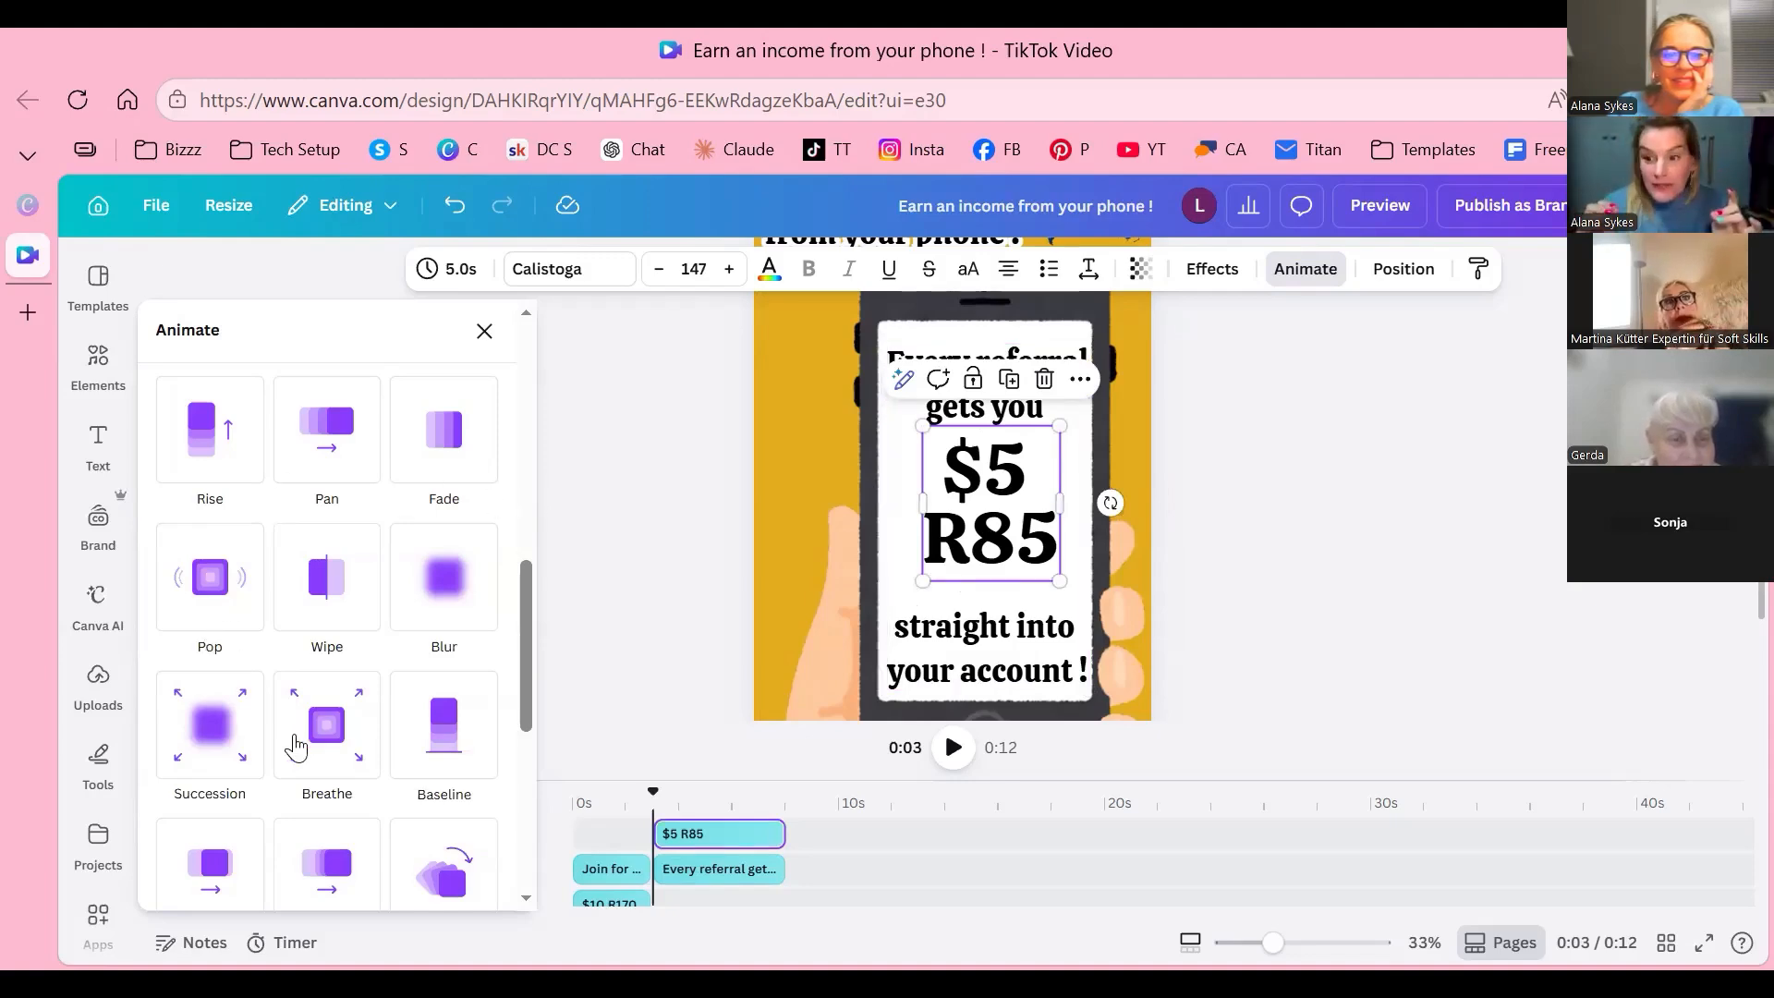
{"action": "left_click", "coordinate": [210, 577]}
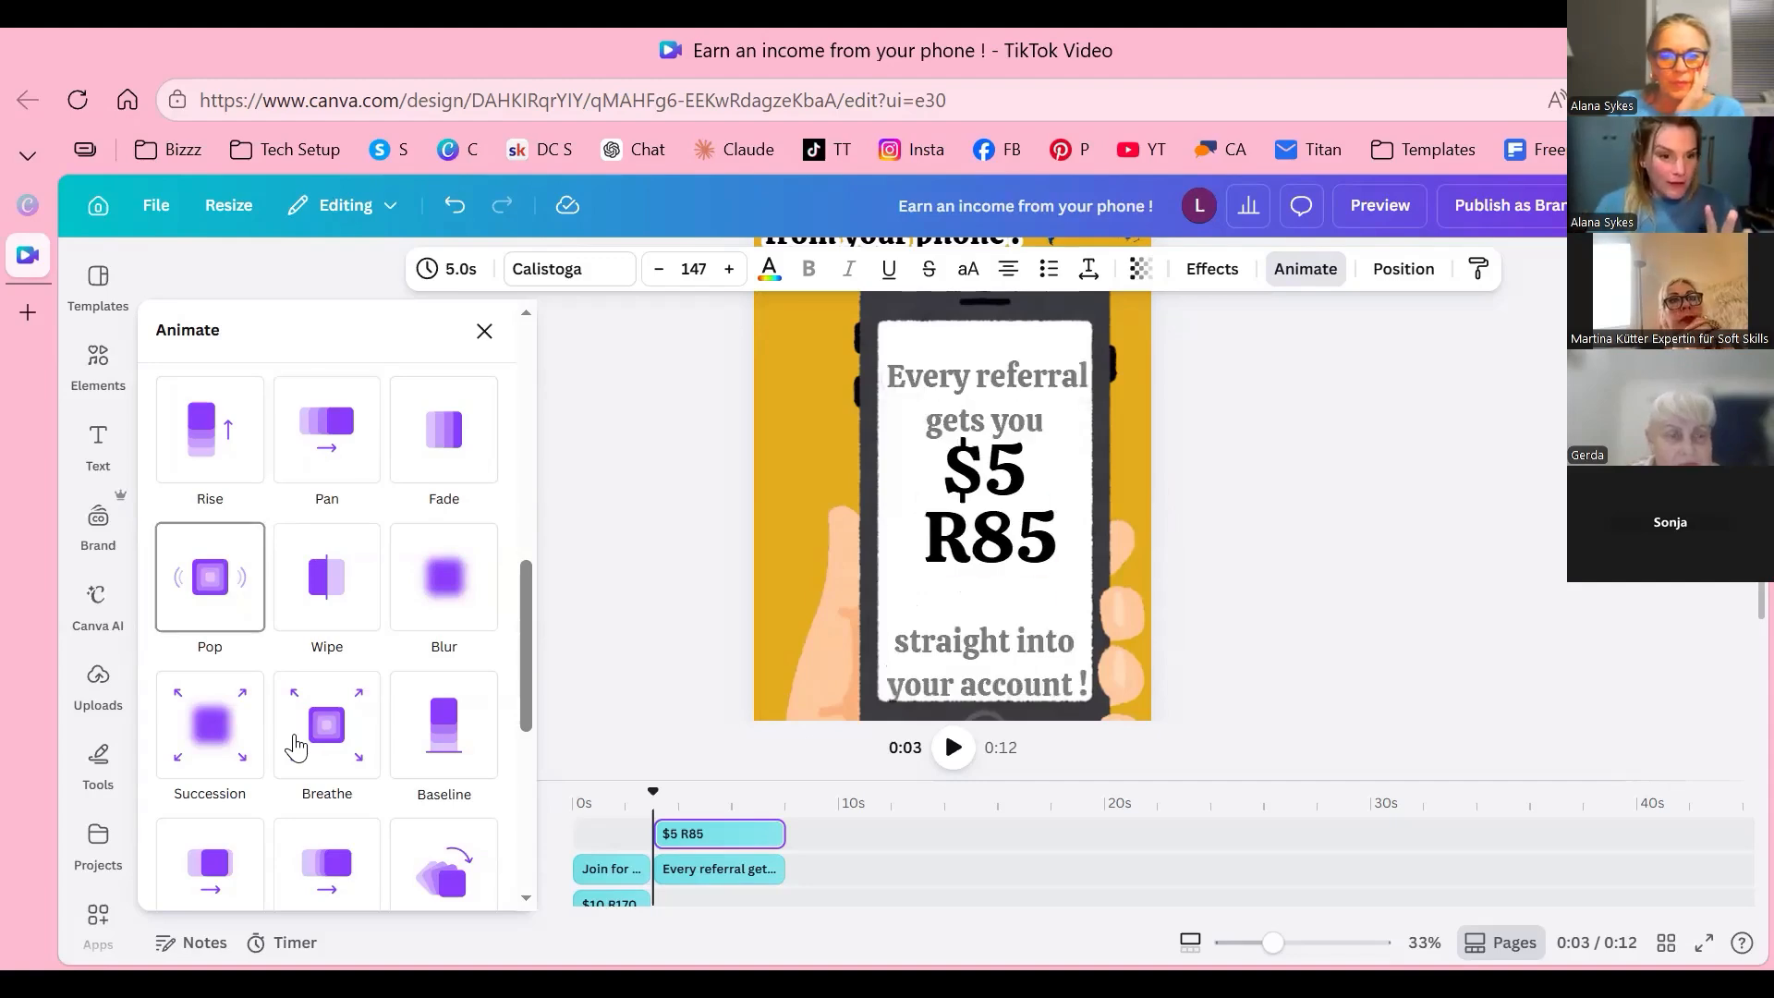
{"action": "left_click", "coordinate": [230, 740]}
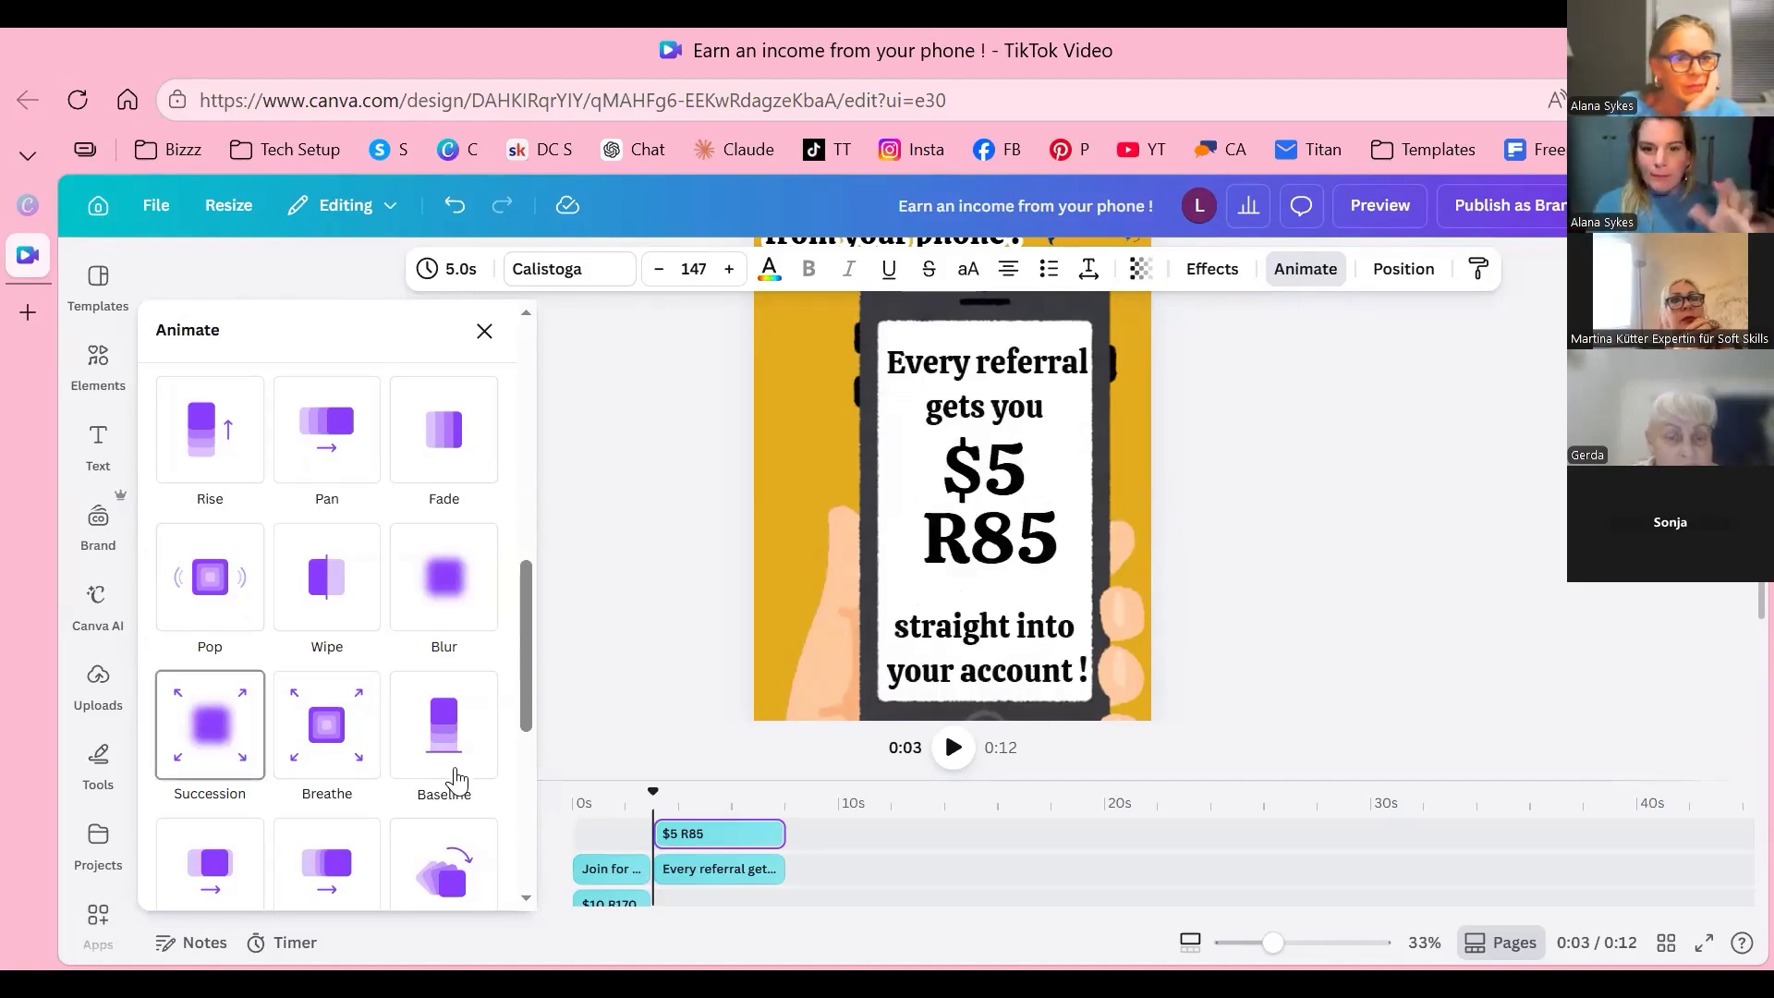
{"action": "scroll", "coordinate": [456, 779], "scroll_direction": "down", "scroll_amount": 2}
{"action": "left_click", "coordinate": [482, 750]}
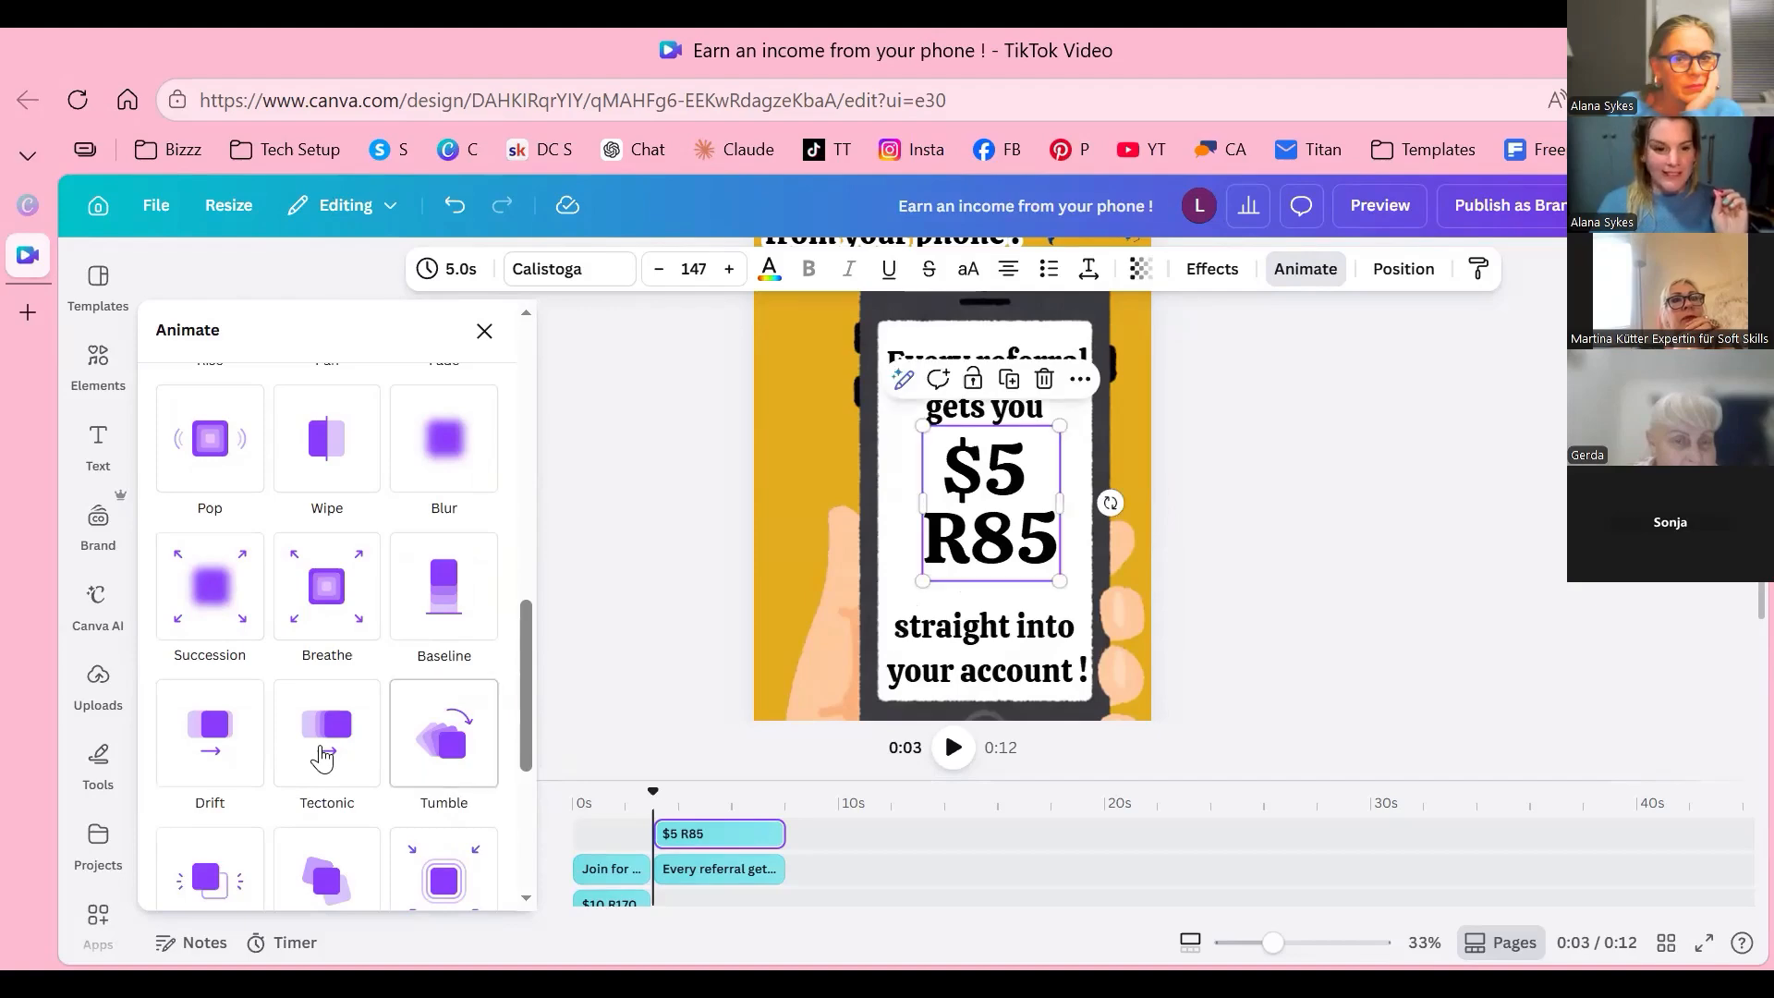
Step: Apply the Stomp animation to the "$5 R85" text on the phone screen
{"action": "scroll", "coordinate": [462, 753], "scroll_direction": "down", "scroll_amount": 1}
{"action": "scroll", "coordinate": [462, 757], "scroll_direction": "down", "scroll_amount": 2}
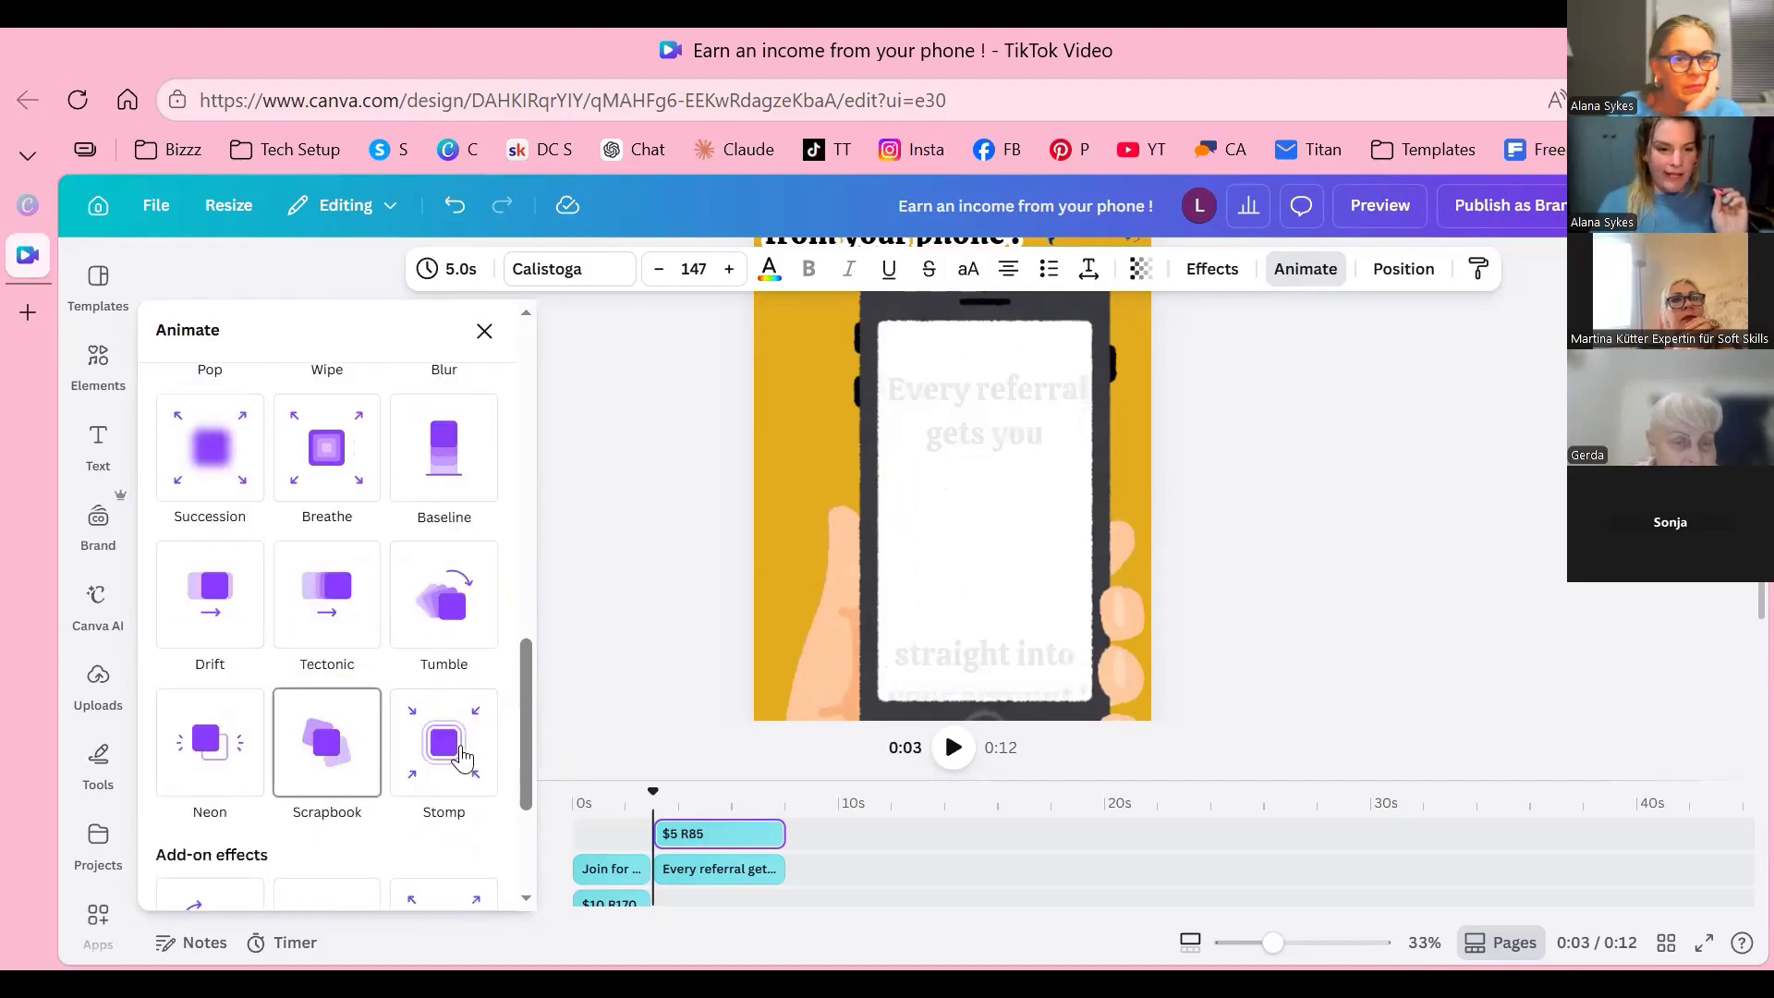
{"action": "left_click", "coordinate": [474, 739]}
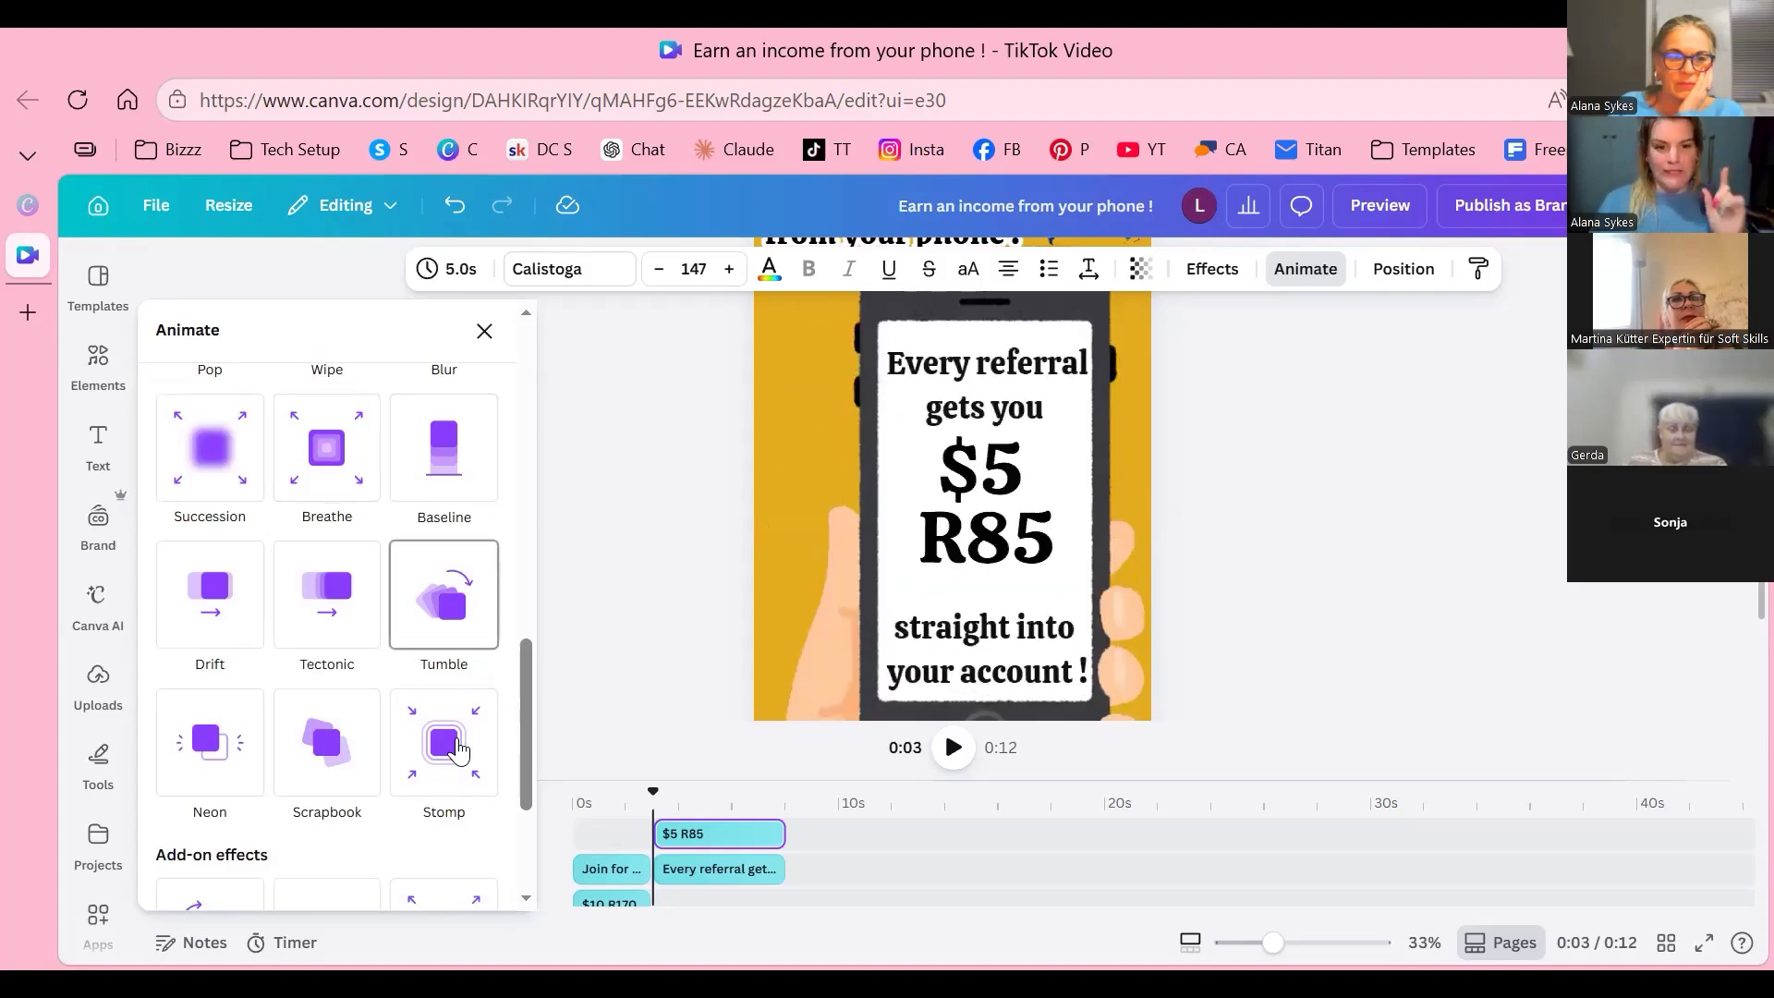
{"action": "left_click", "coordinate": [448, 750]}
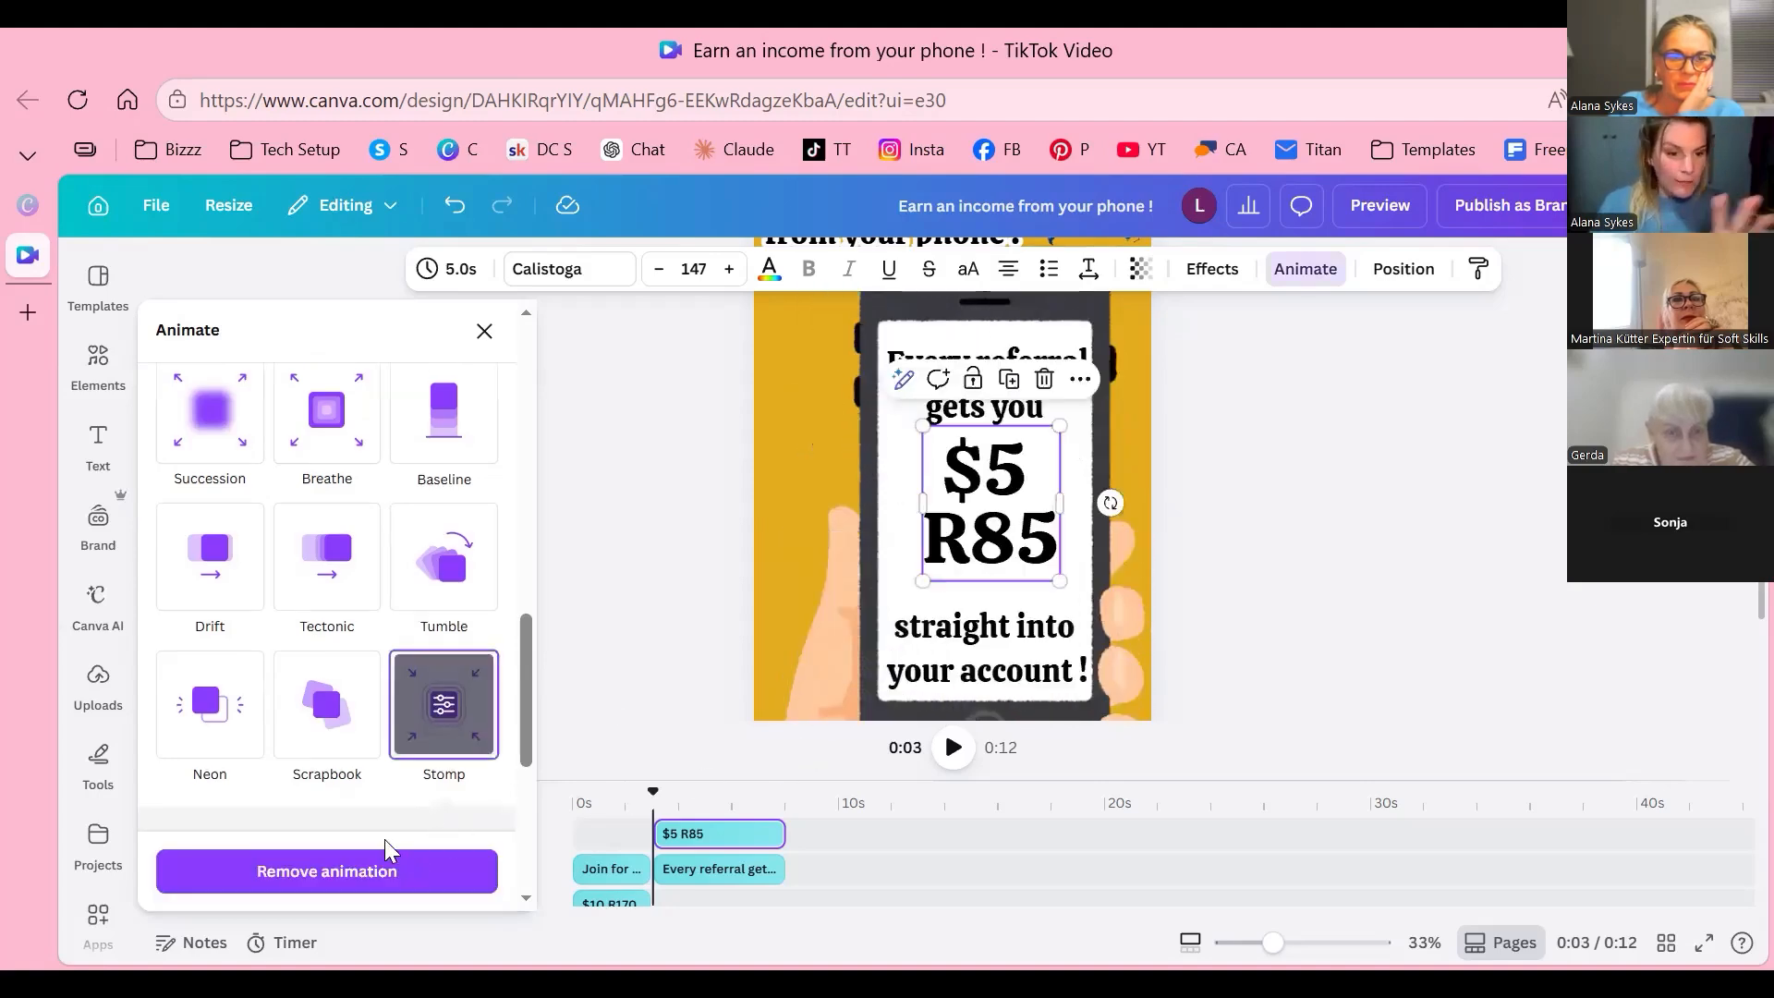
{"action": "scroll", "coordinate": [195, 774], "scroll_direction": "down", "scroll_amount": 4}
{"action": "scroll", "coordinate": [196, 775], "scroll_direction": "up", "scroll_amount": 3}
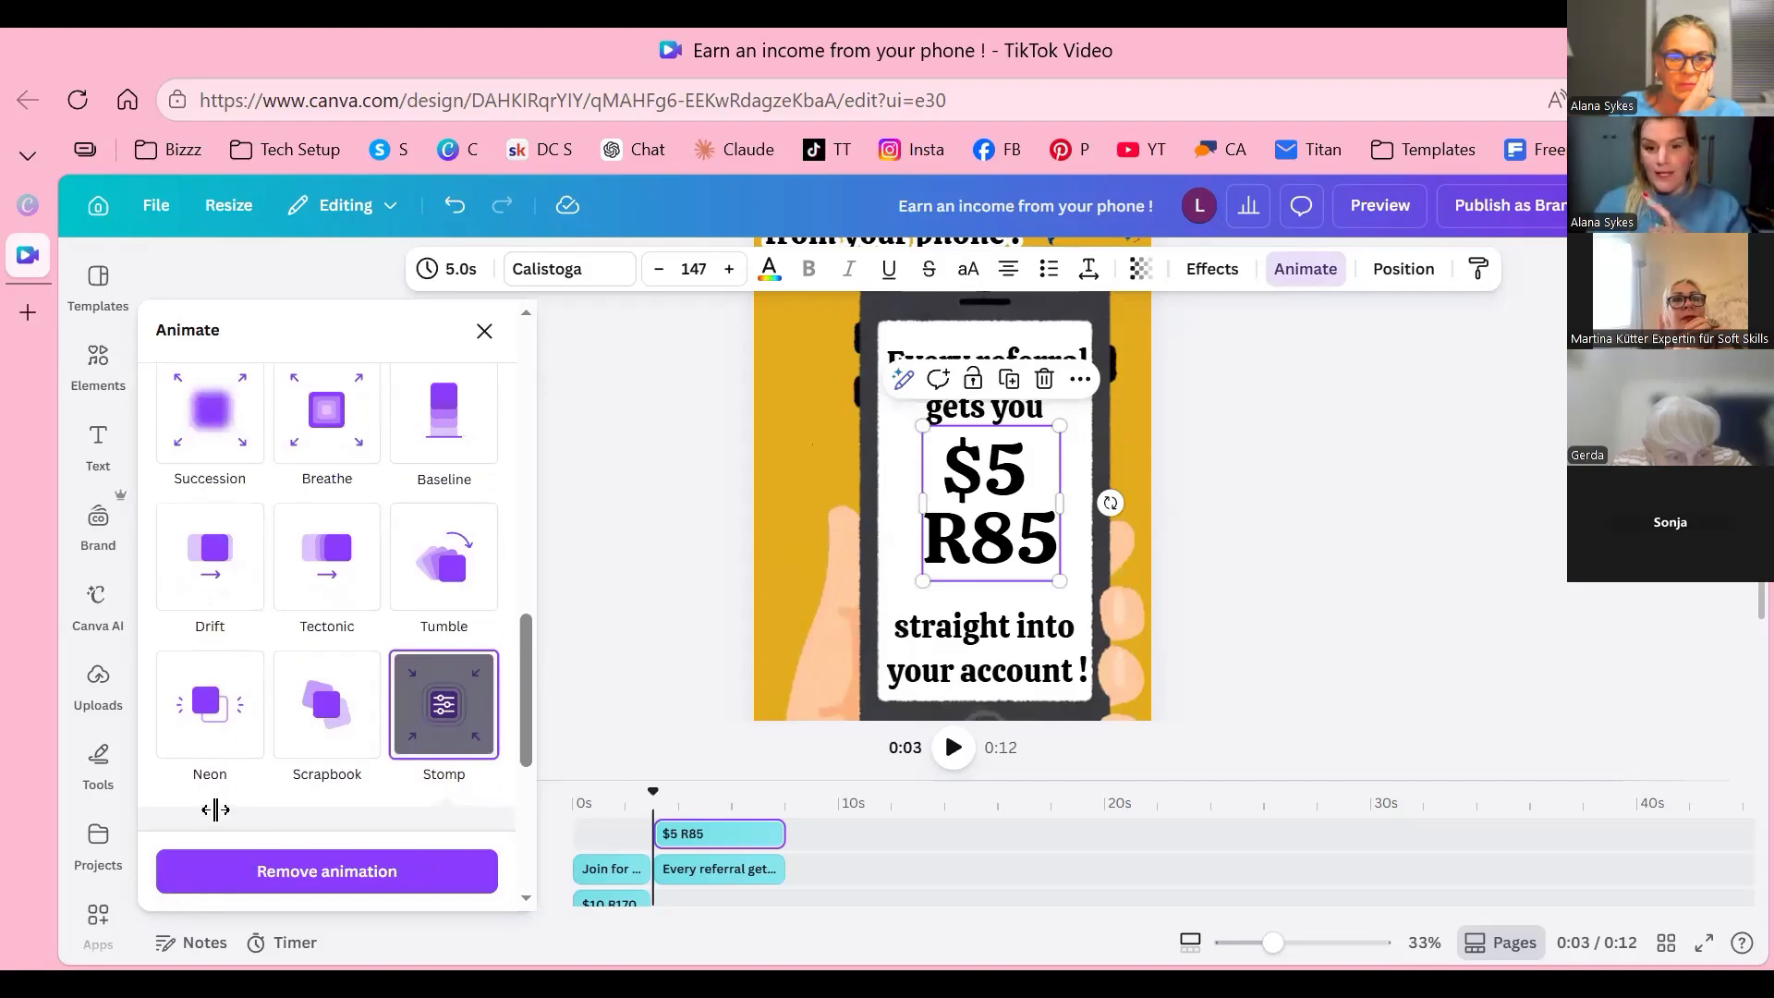
{"action": "scroll", "coordinate": [385, 845], "scroll_direction": "up", "scroll_amount": 2}
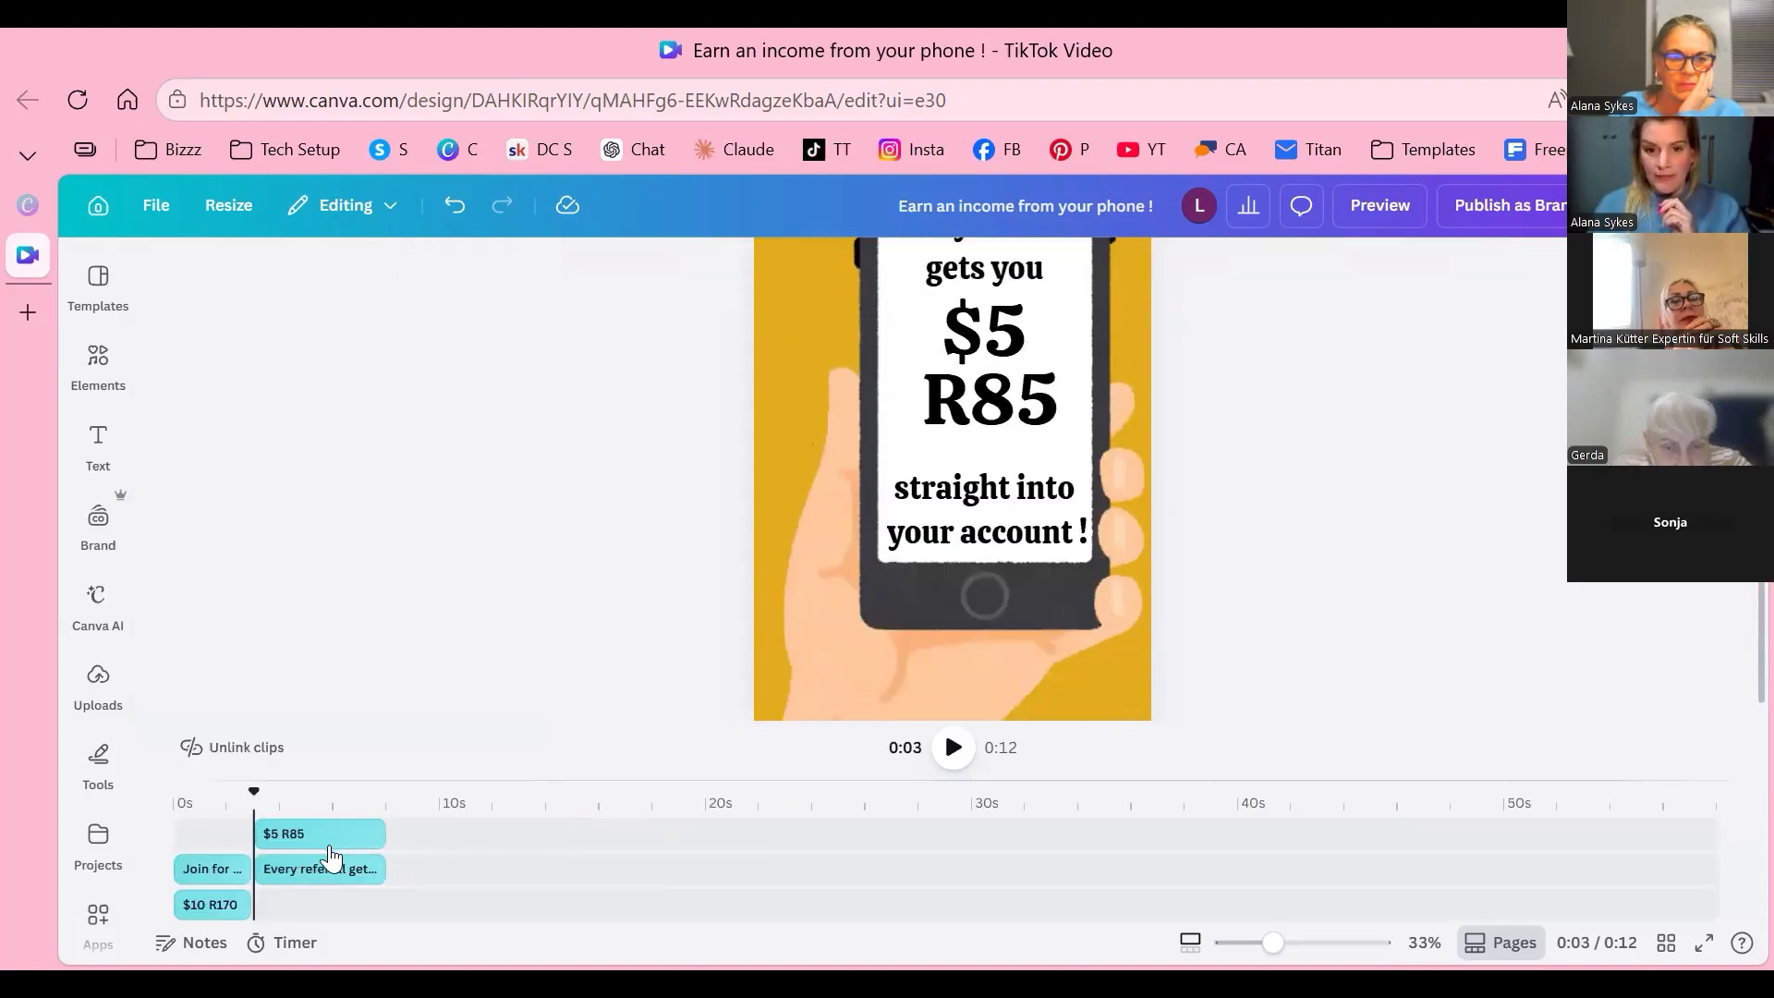
{"action": "scroll", "coordinate": [325, 848], "scroll_direction": "down", "scroll_amount": 3}
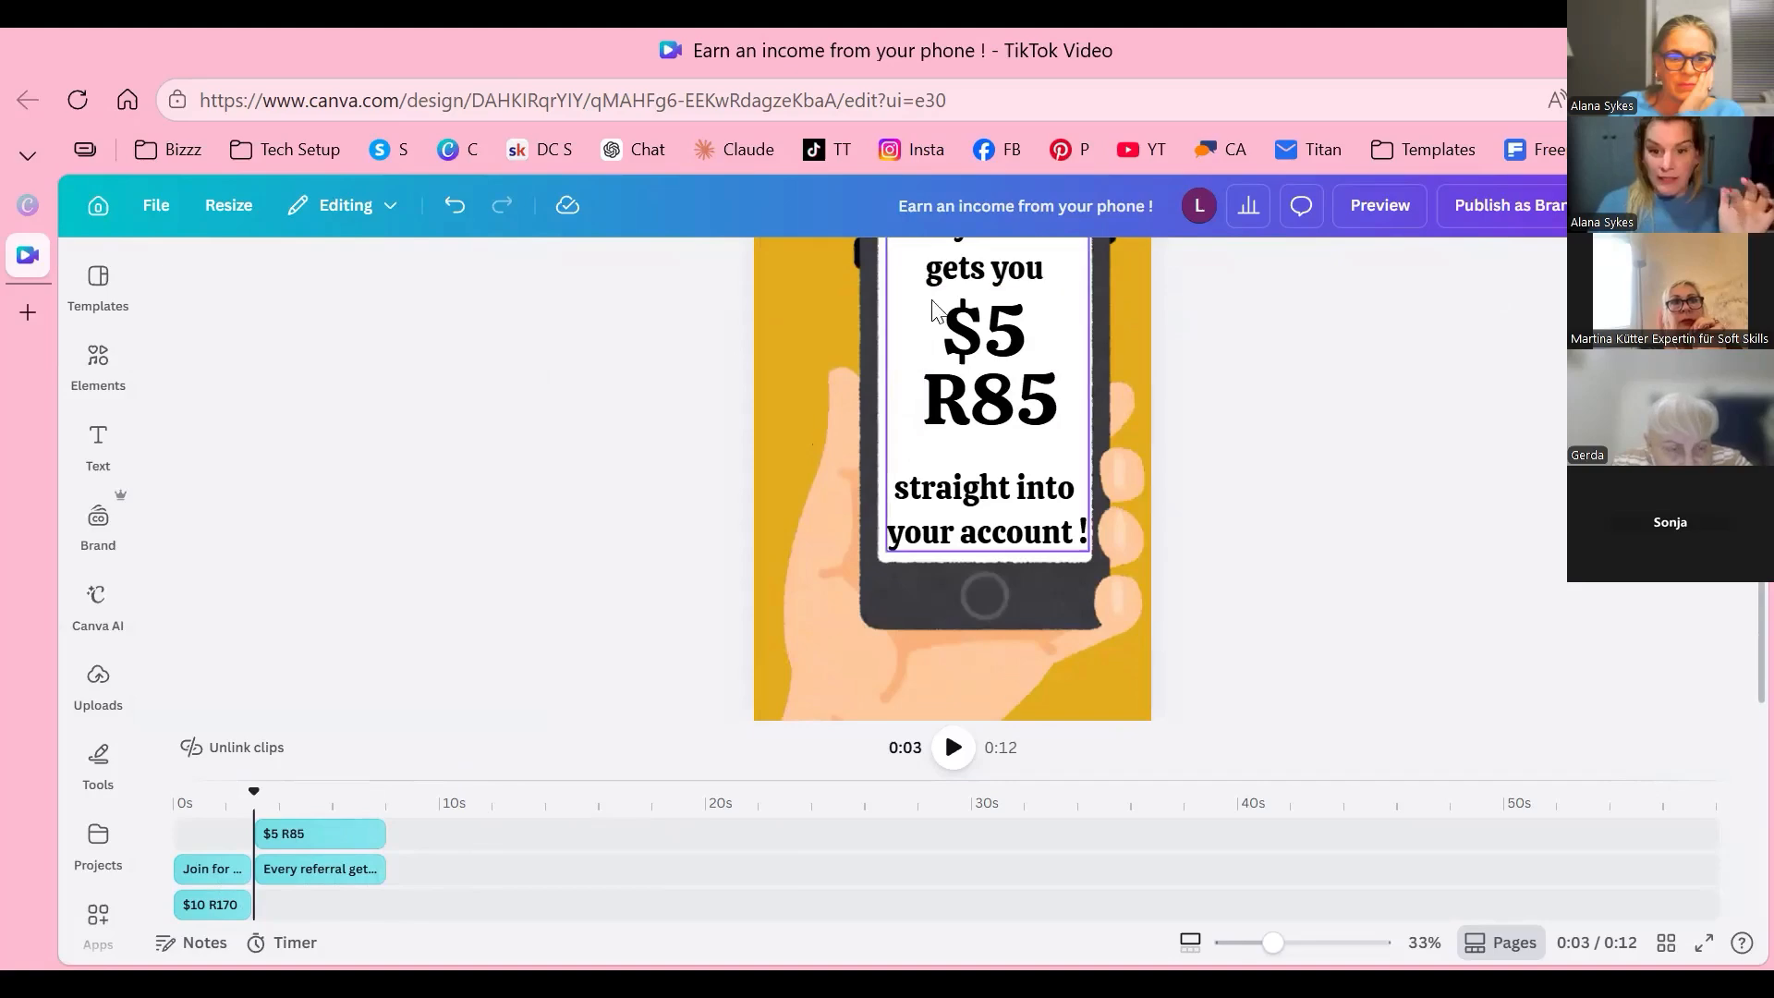
Step: Shorten the "$5 R85" and "Every referral gets you" text clips together to 3.0 seconds each on the timeline
{"action": "left_click", "coordinate": [1072, 517]}
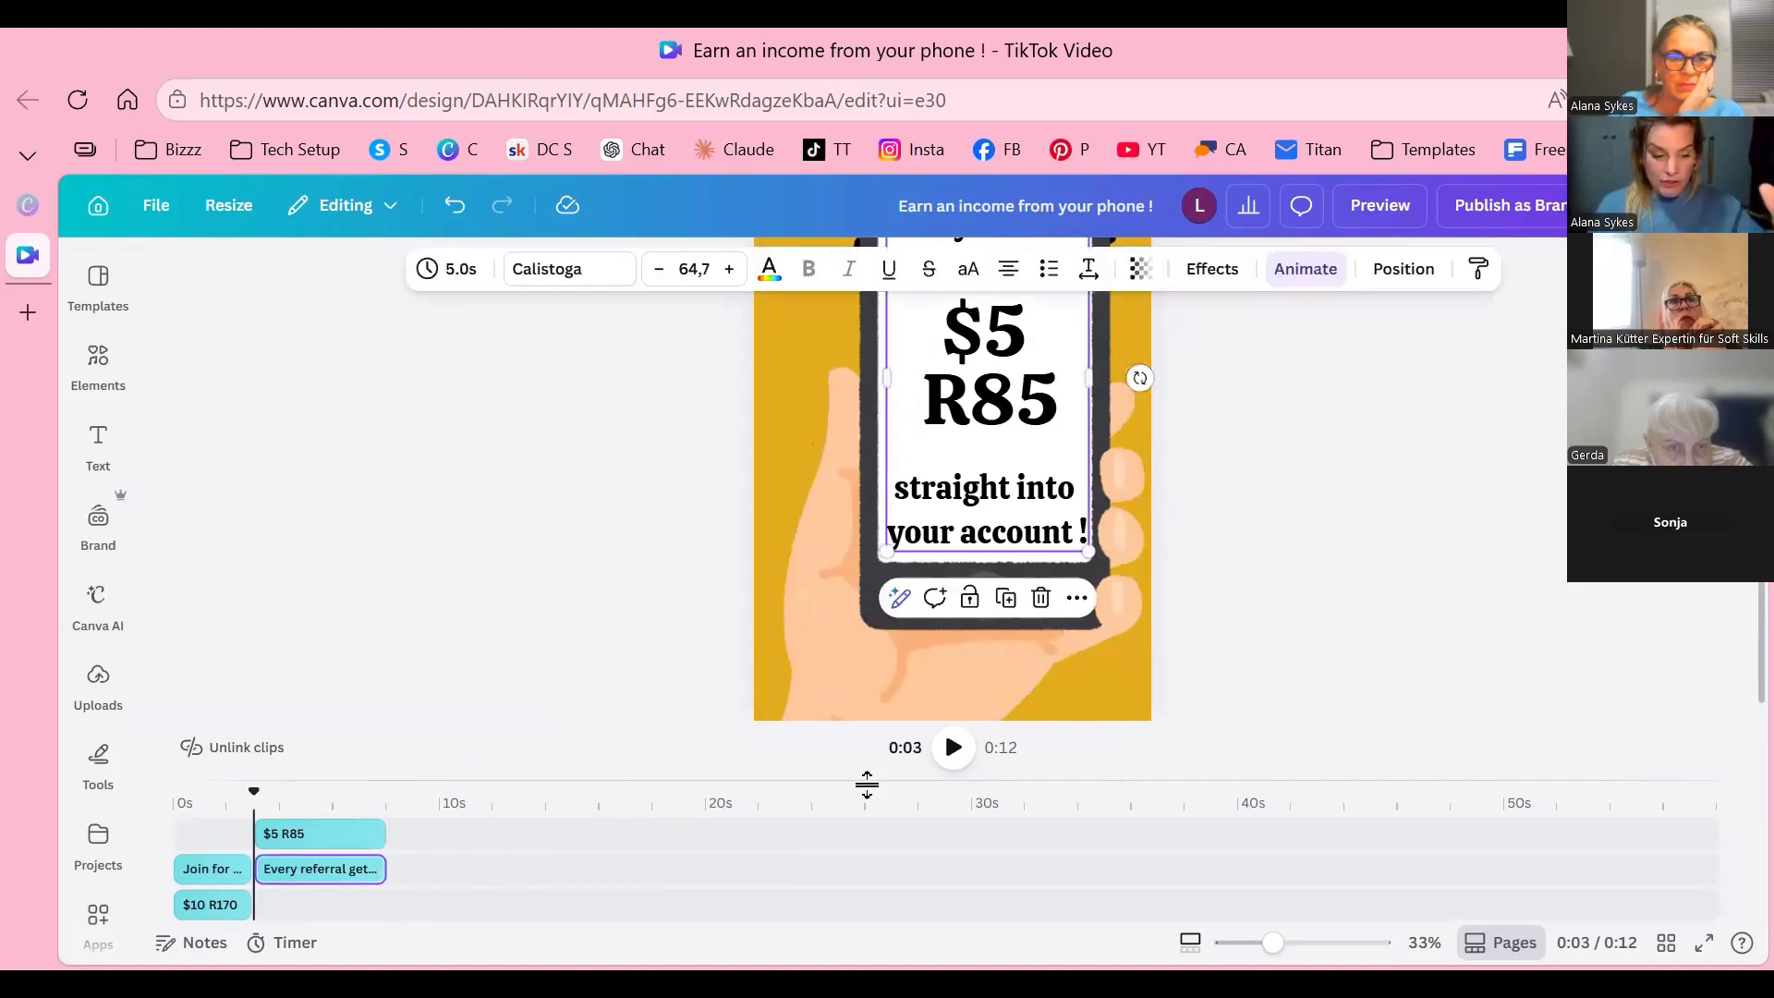
{"action": "left_click", "coordinate": [351, 843], "text": "shift"}
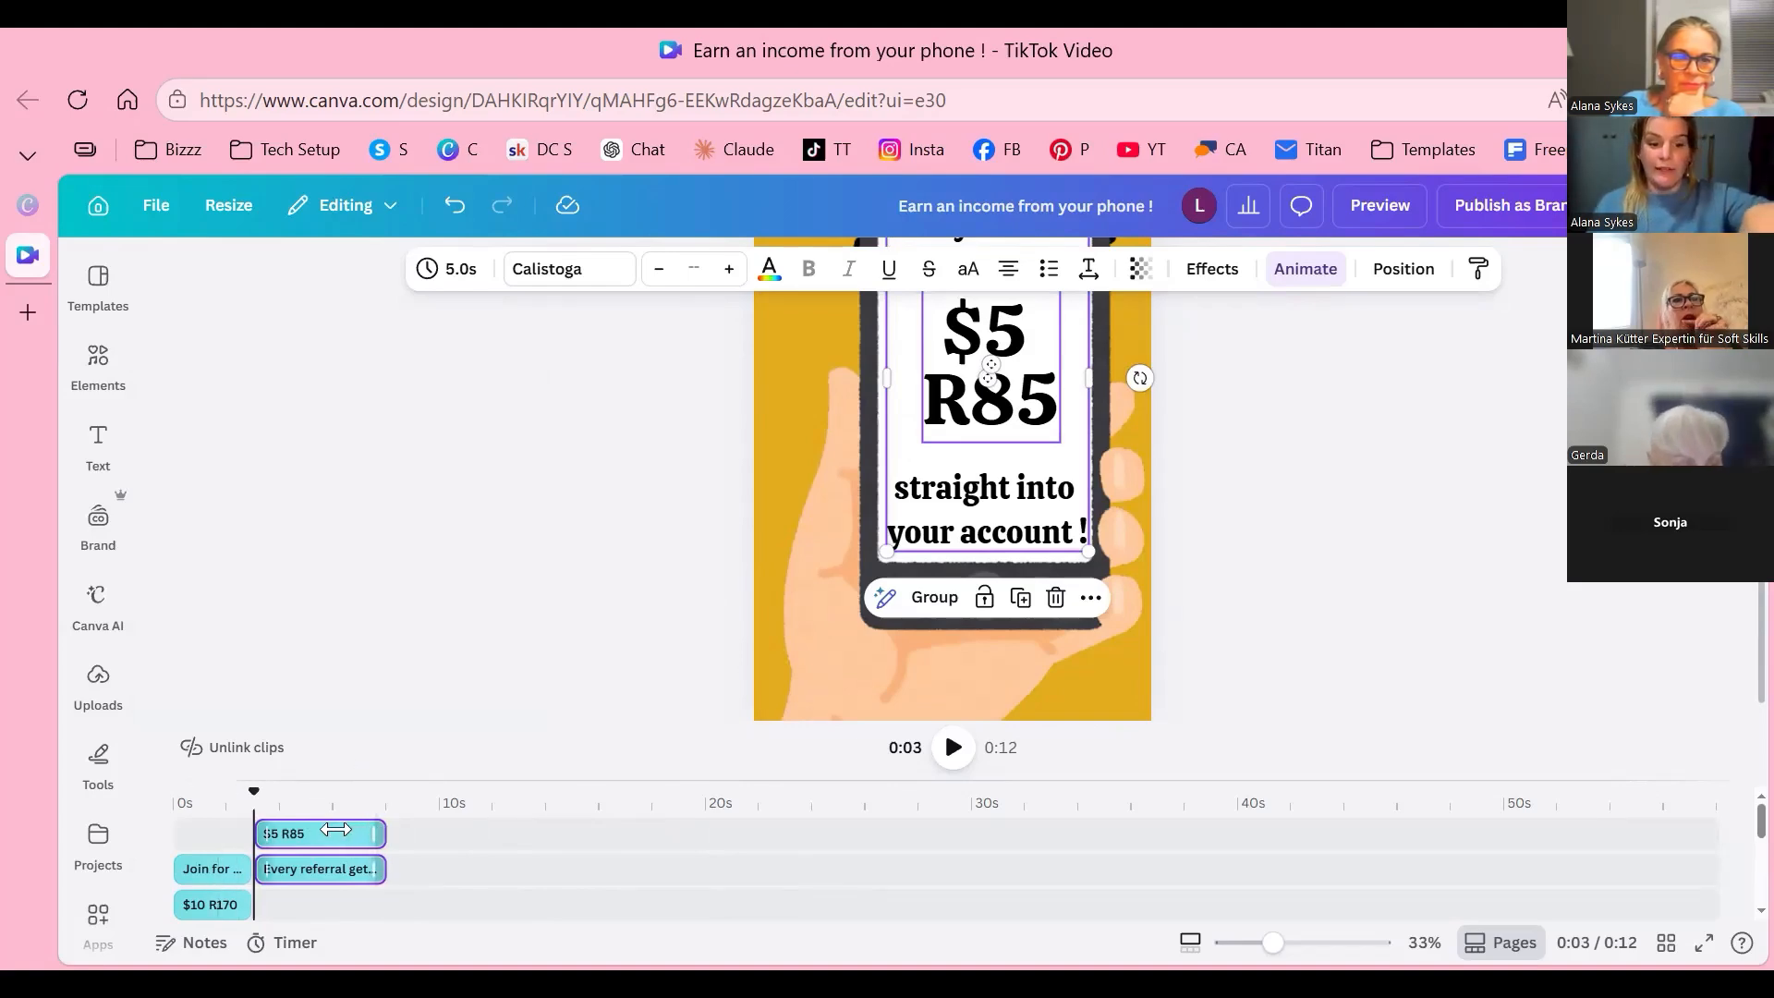
{"action": "left_click_drag", "start_coordinate": [383, 832], "coordinate": [370, 777]}
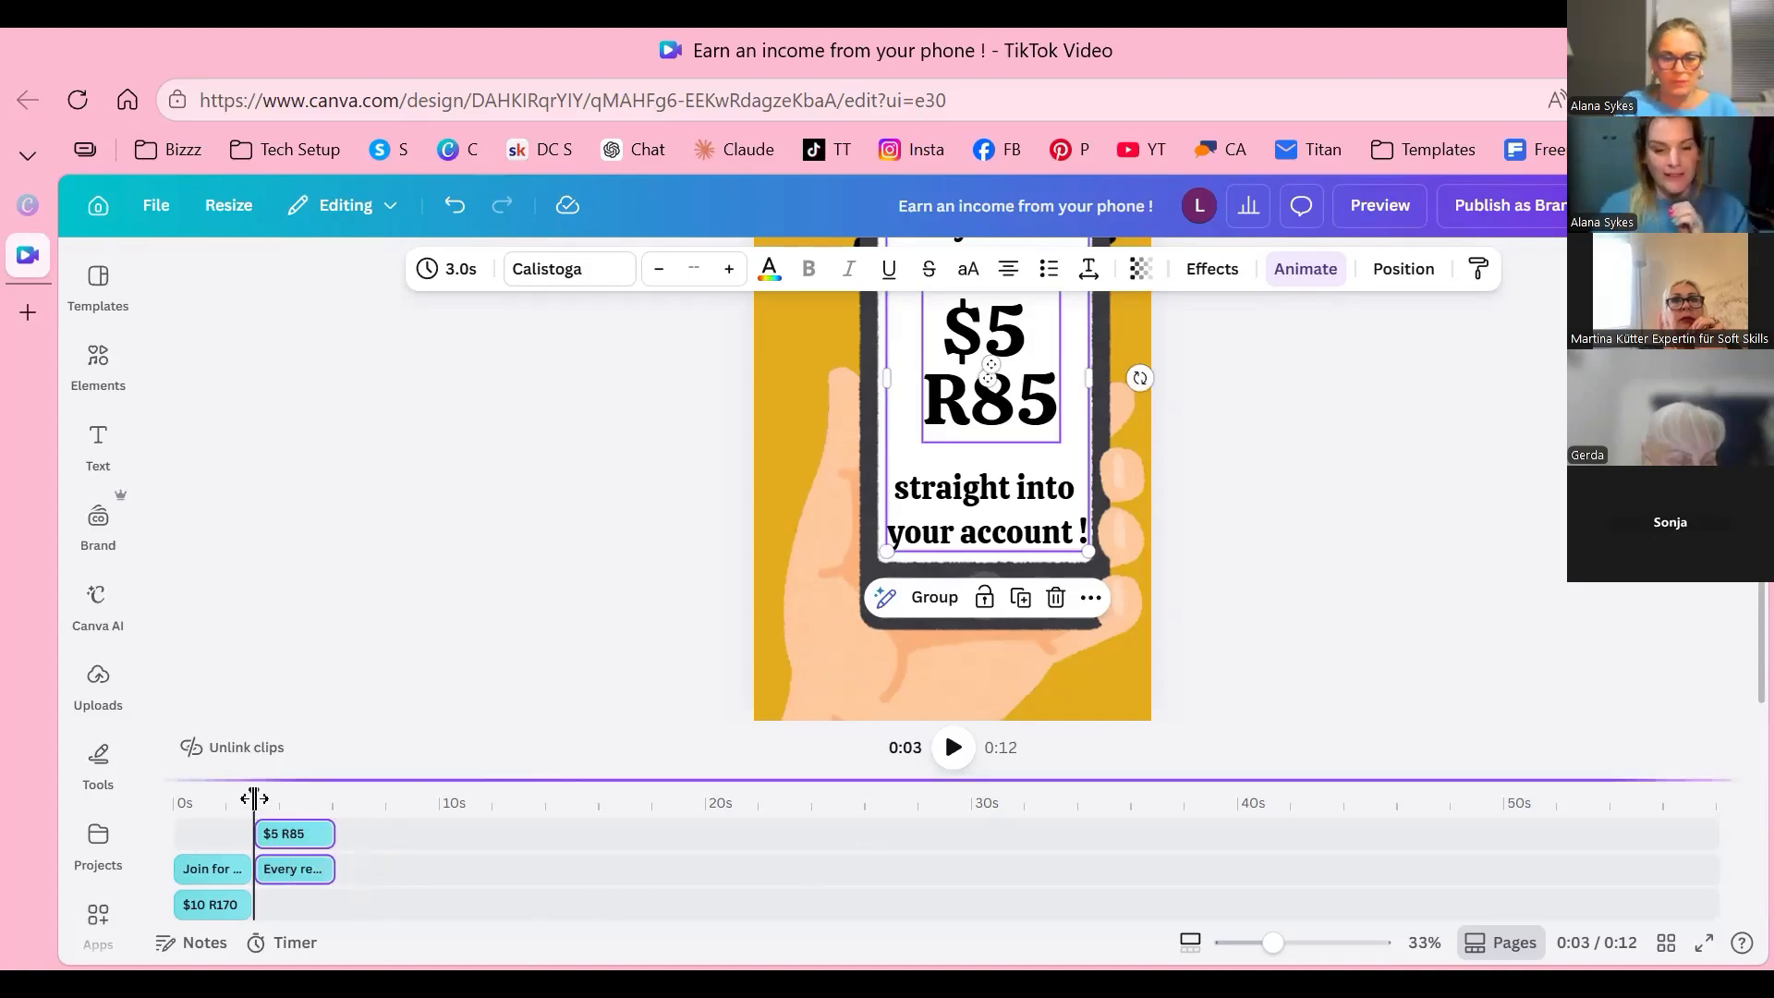
{"action": "left_click", "coordinate": [257, 869]}
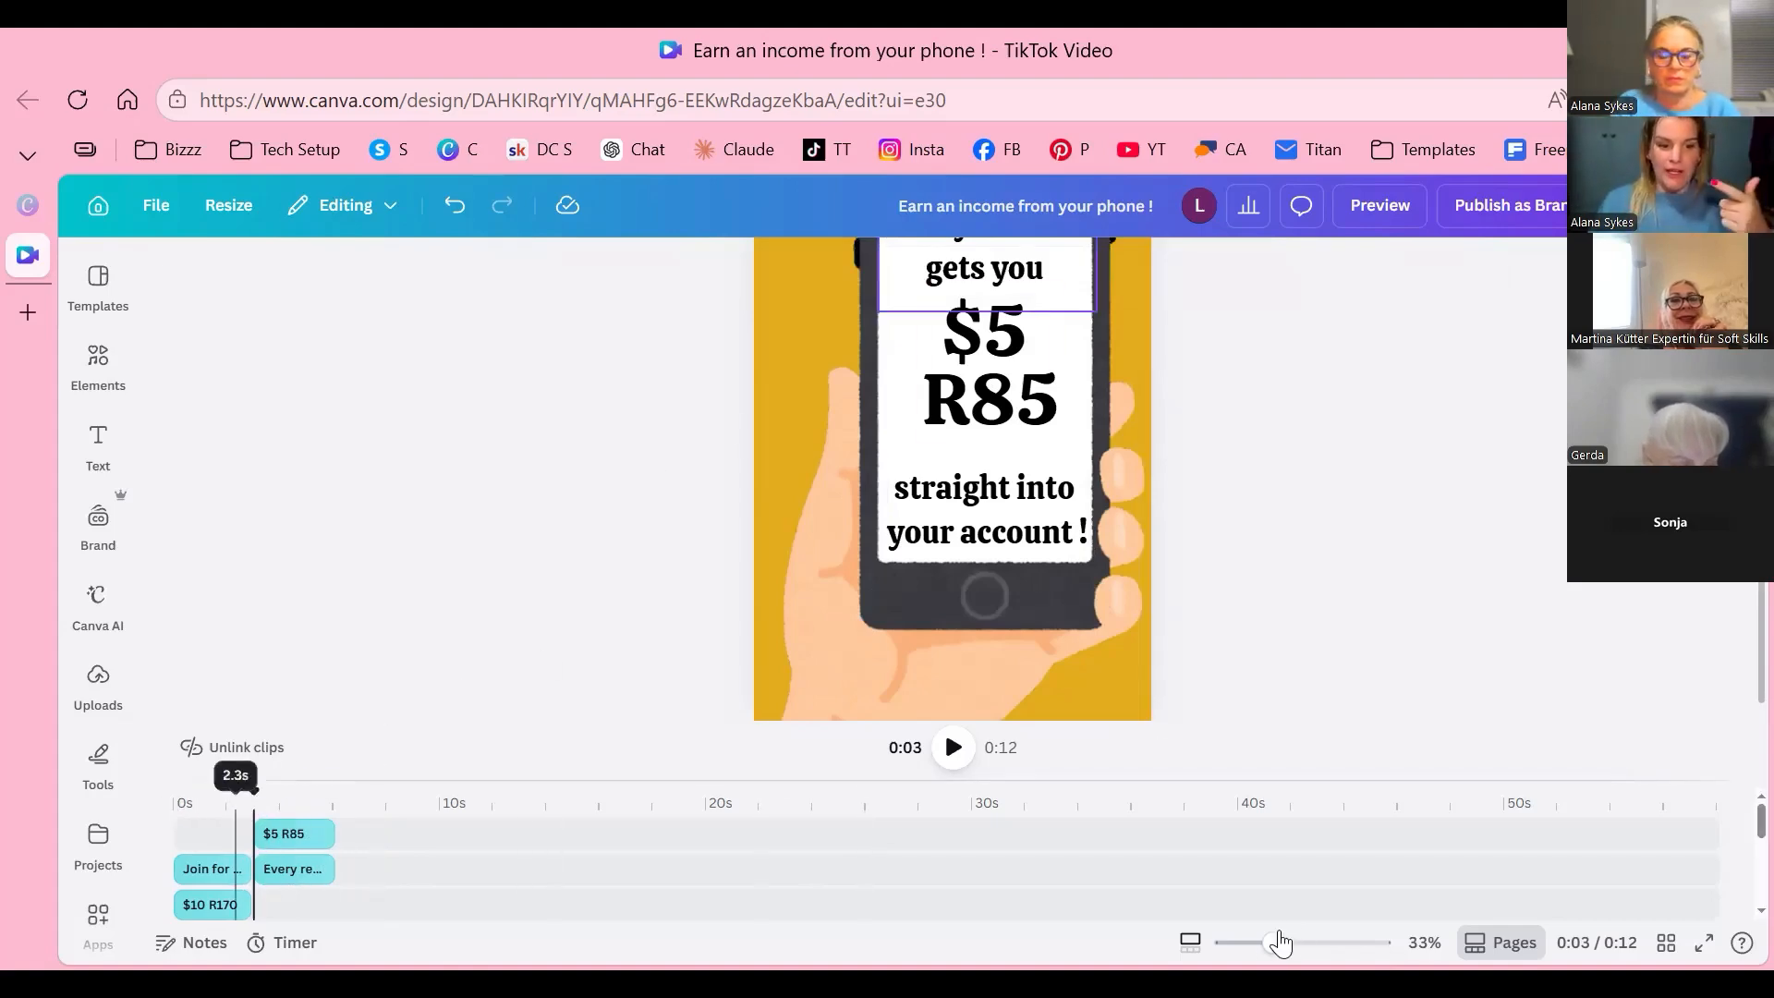
Step: Play the video from the start to preview the two animated text sections
{"action": "left_click_drag", "start_coordinate": [254, 793], "coordinate": [174, 793]}
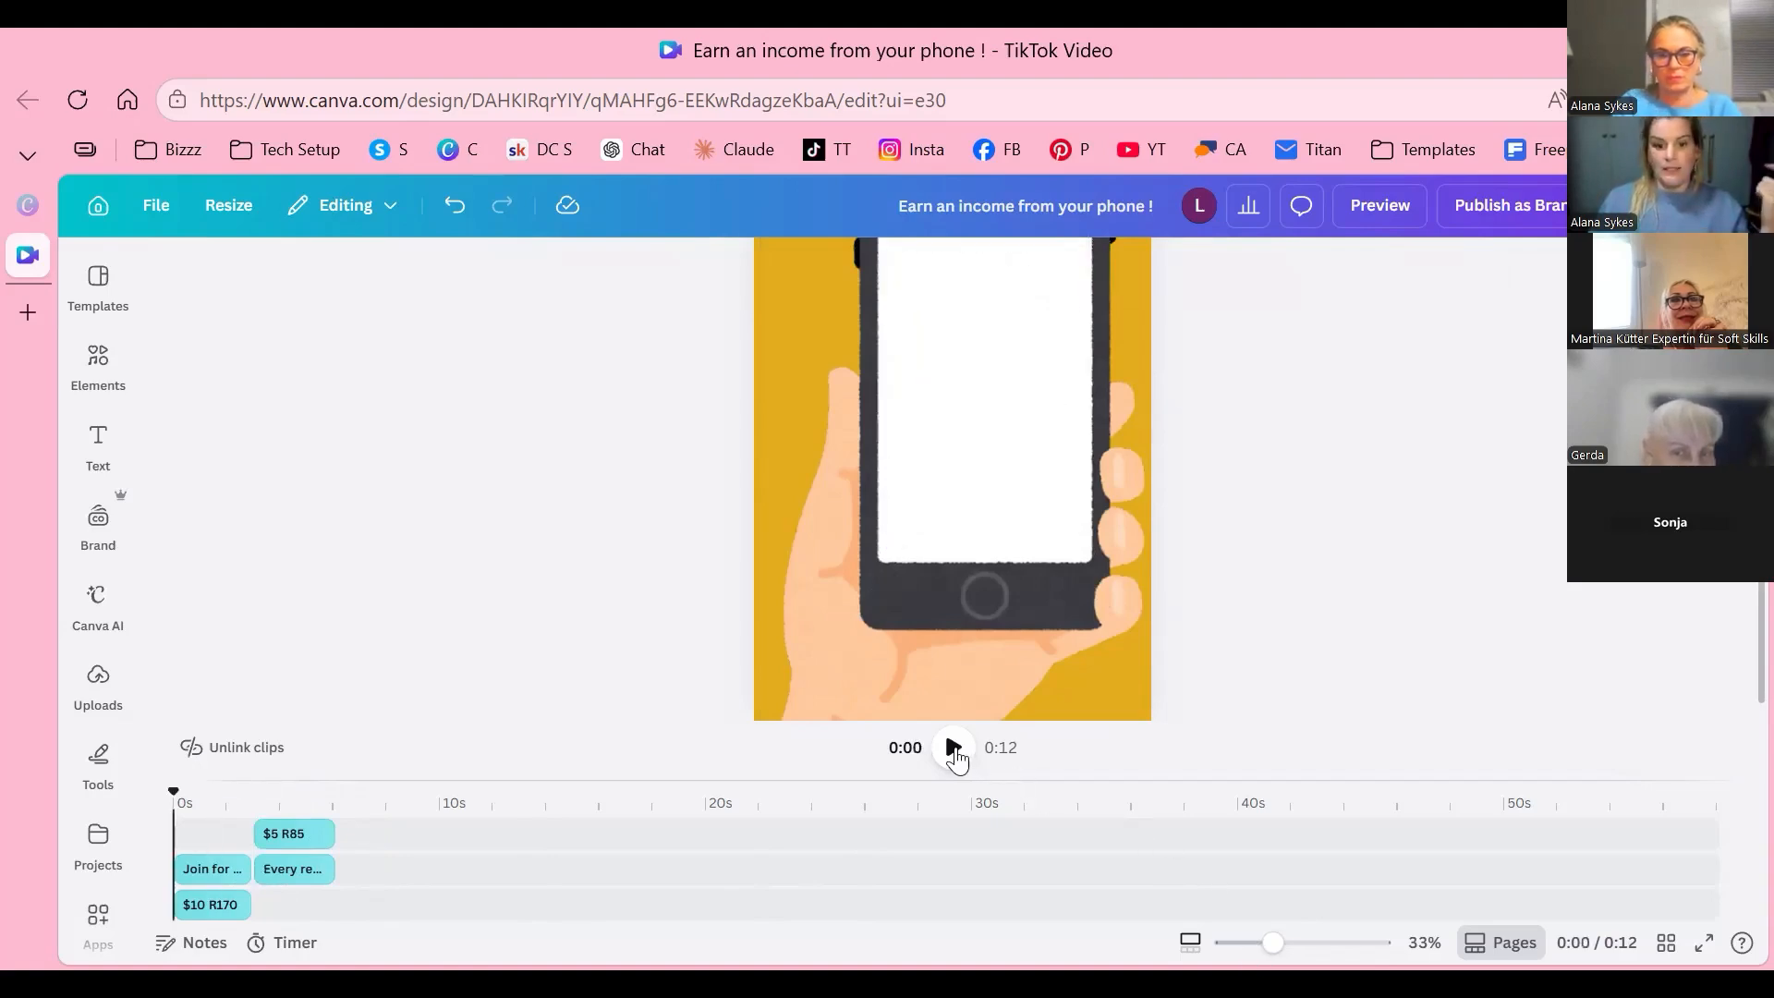
{"action": "left_click_drag", "start_coordinate": [1273, 942], "coordinate": [1252, 943]}
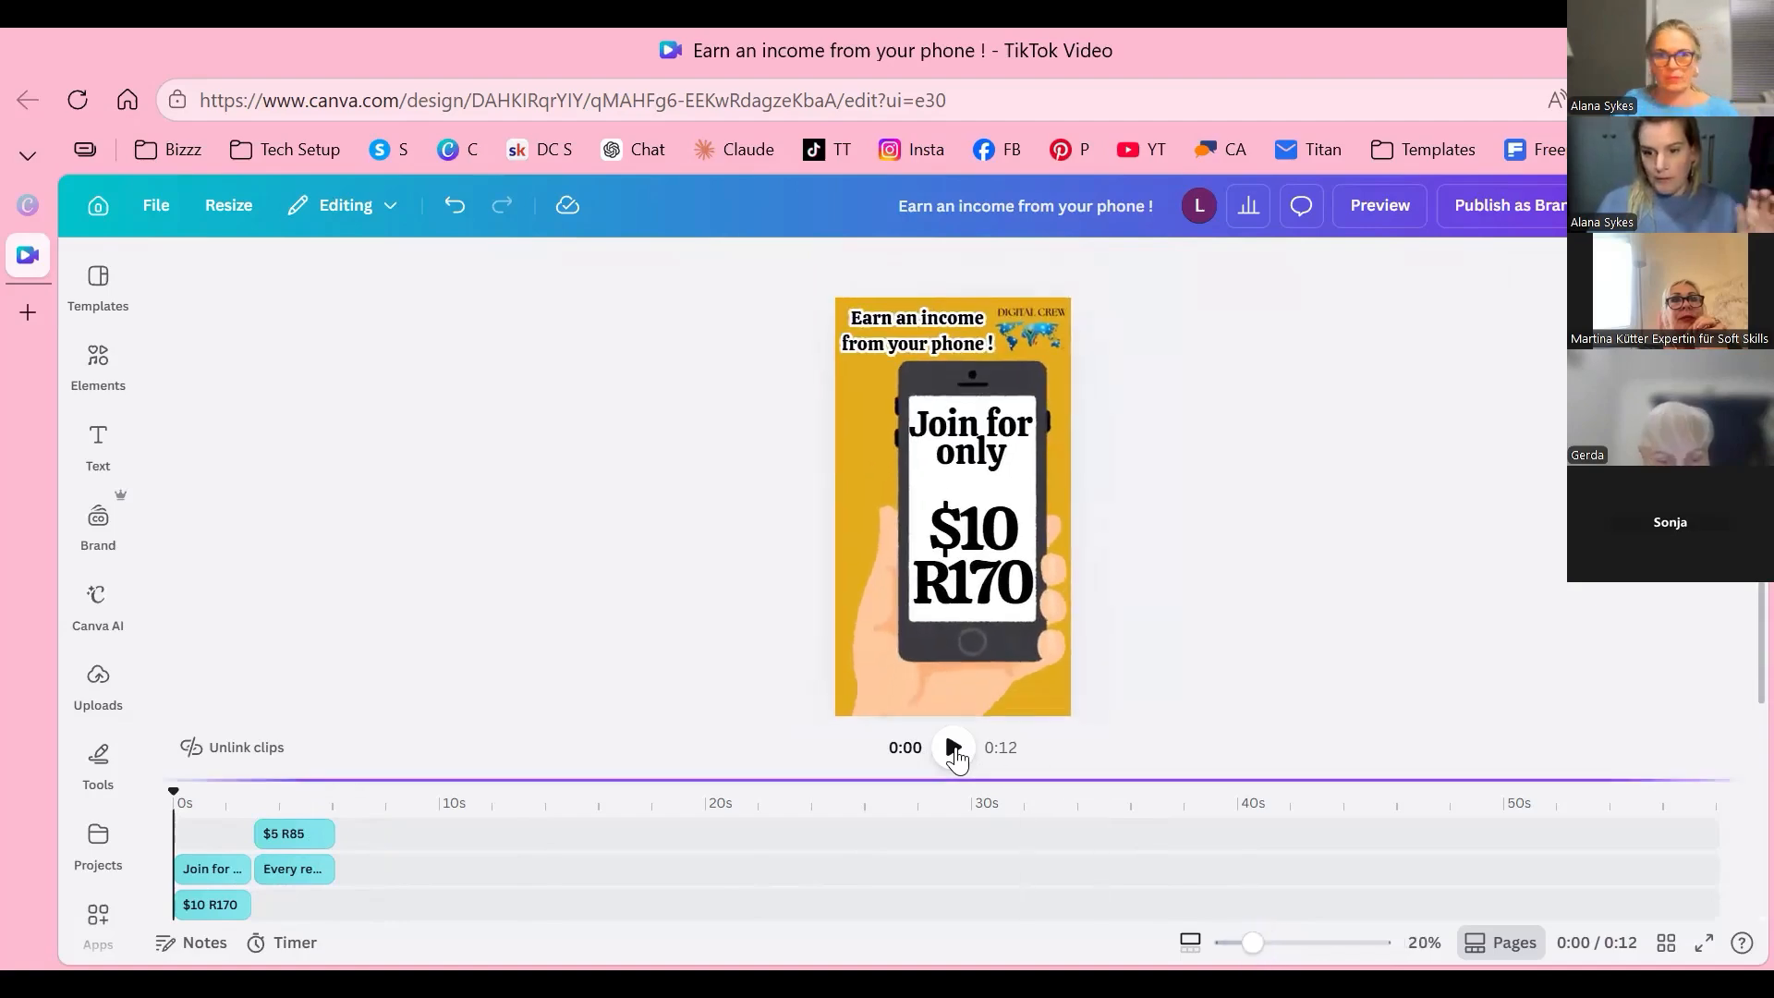
{"action": "left_click", "coordinate": [953, 749]}
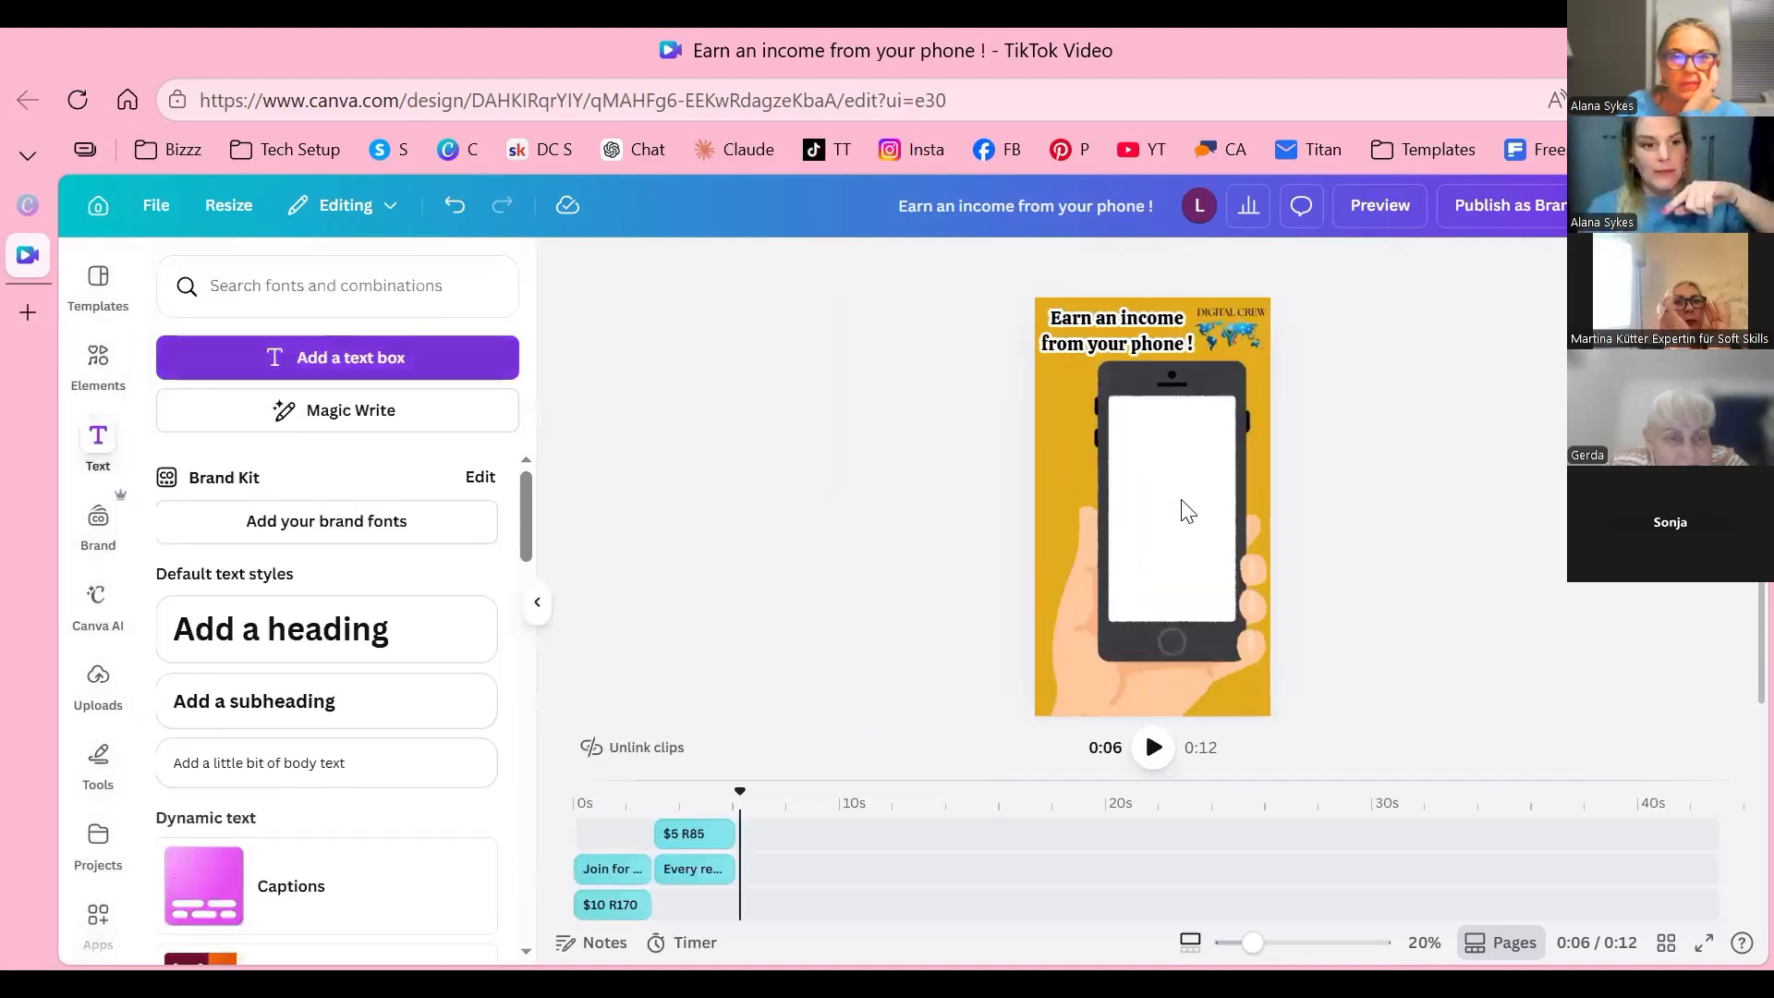
Step: Add a text box at the 6-second mark reading "What you get :"
{"action": "key", "text": "t"}
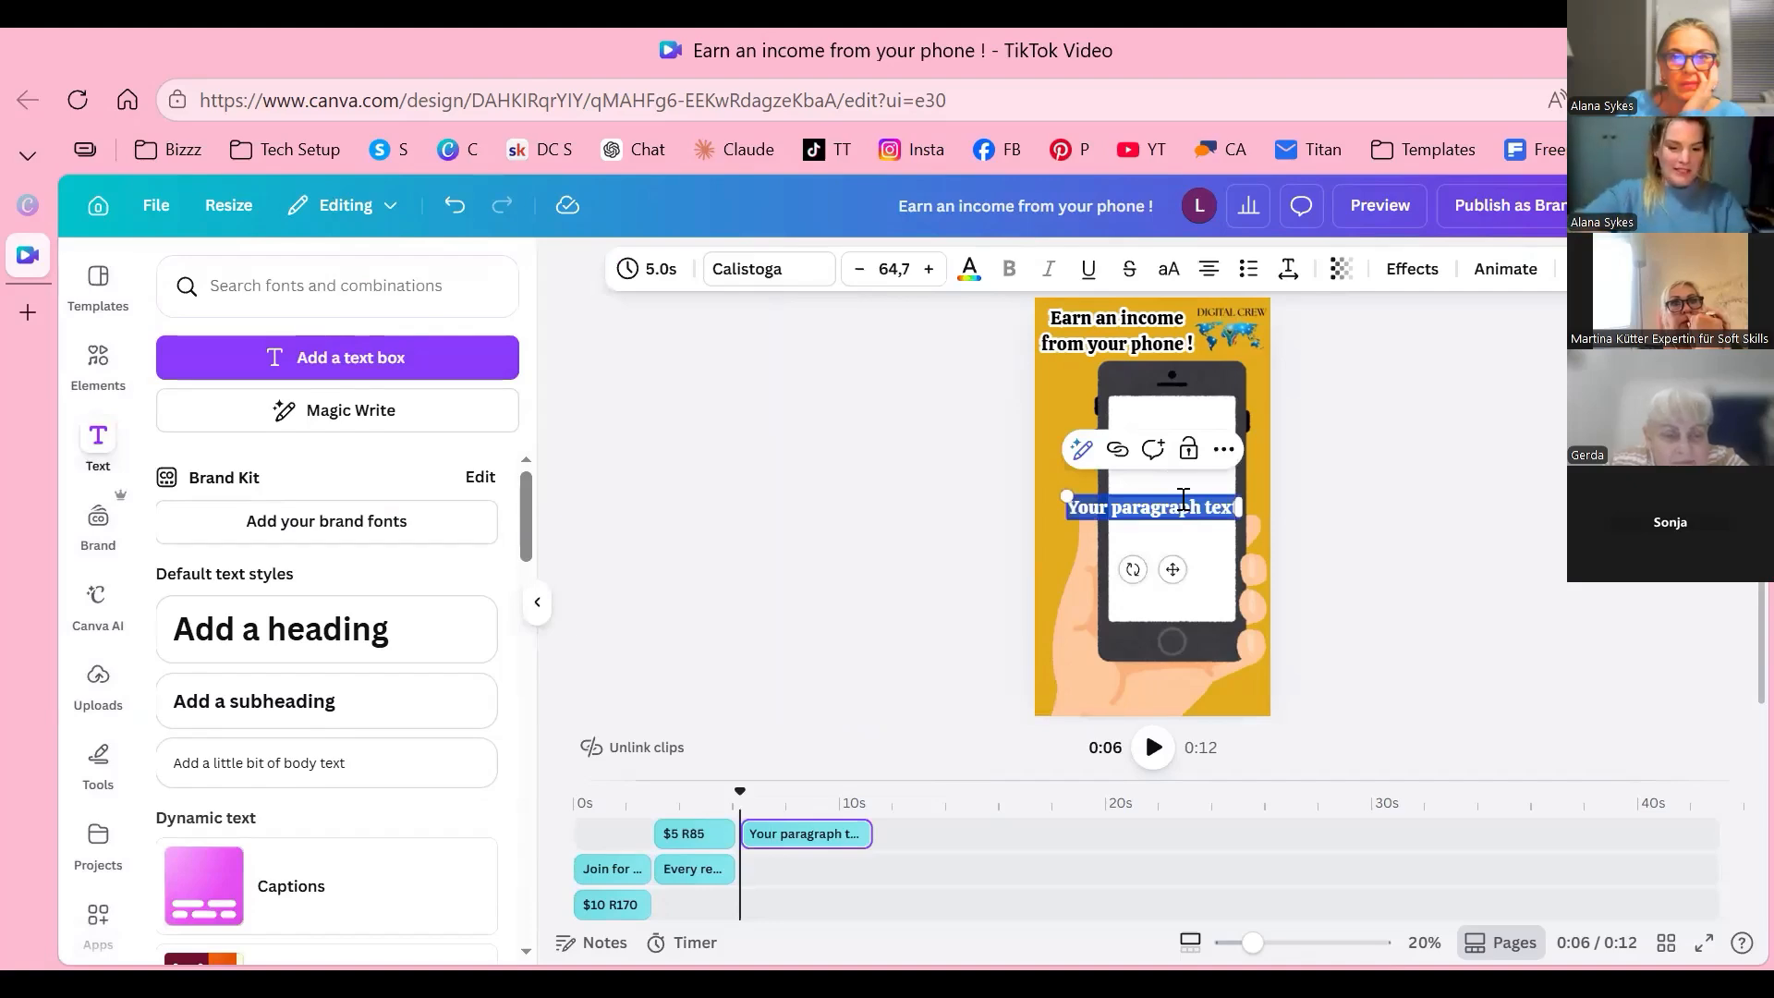
{"action": "type", "text": "What you"}
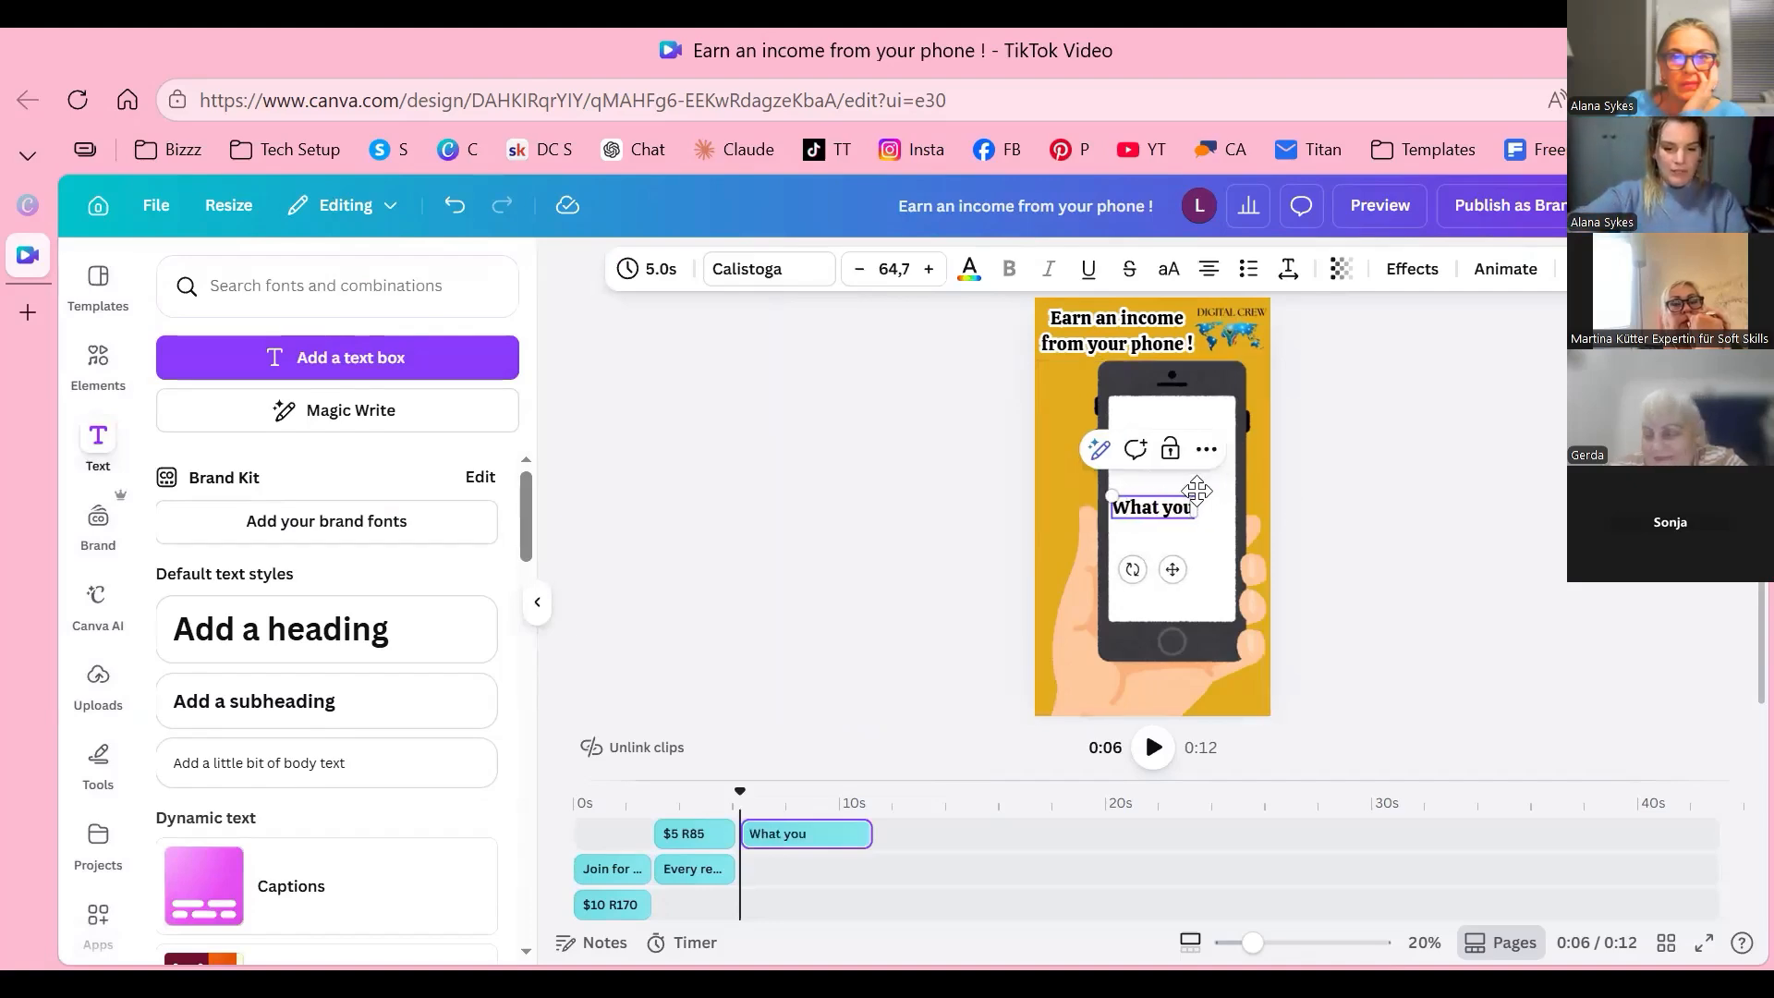
{"action": "type", "text": " get"}
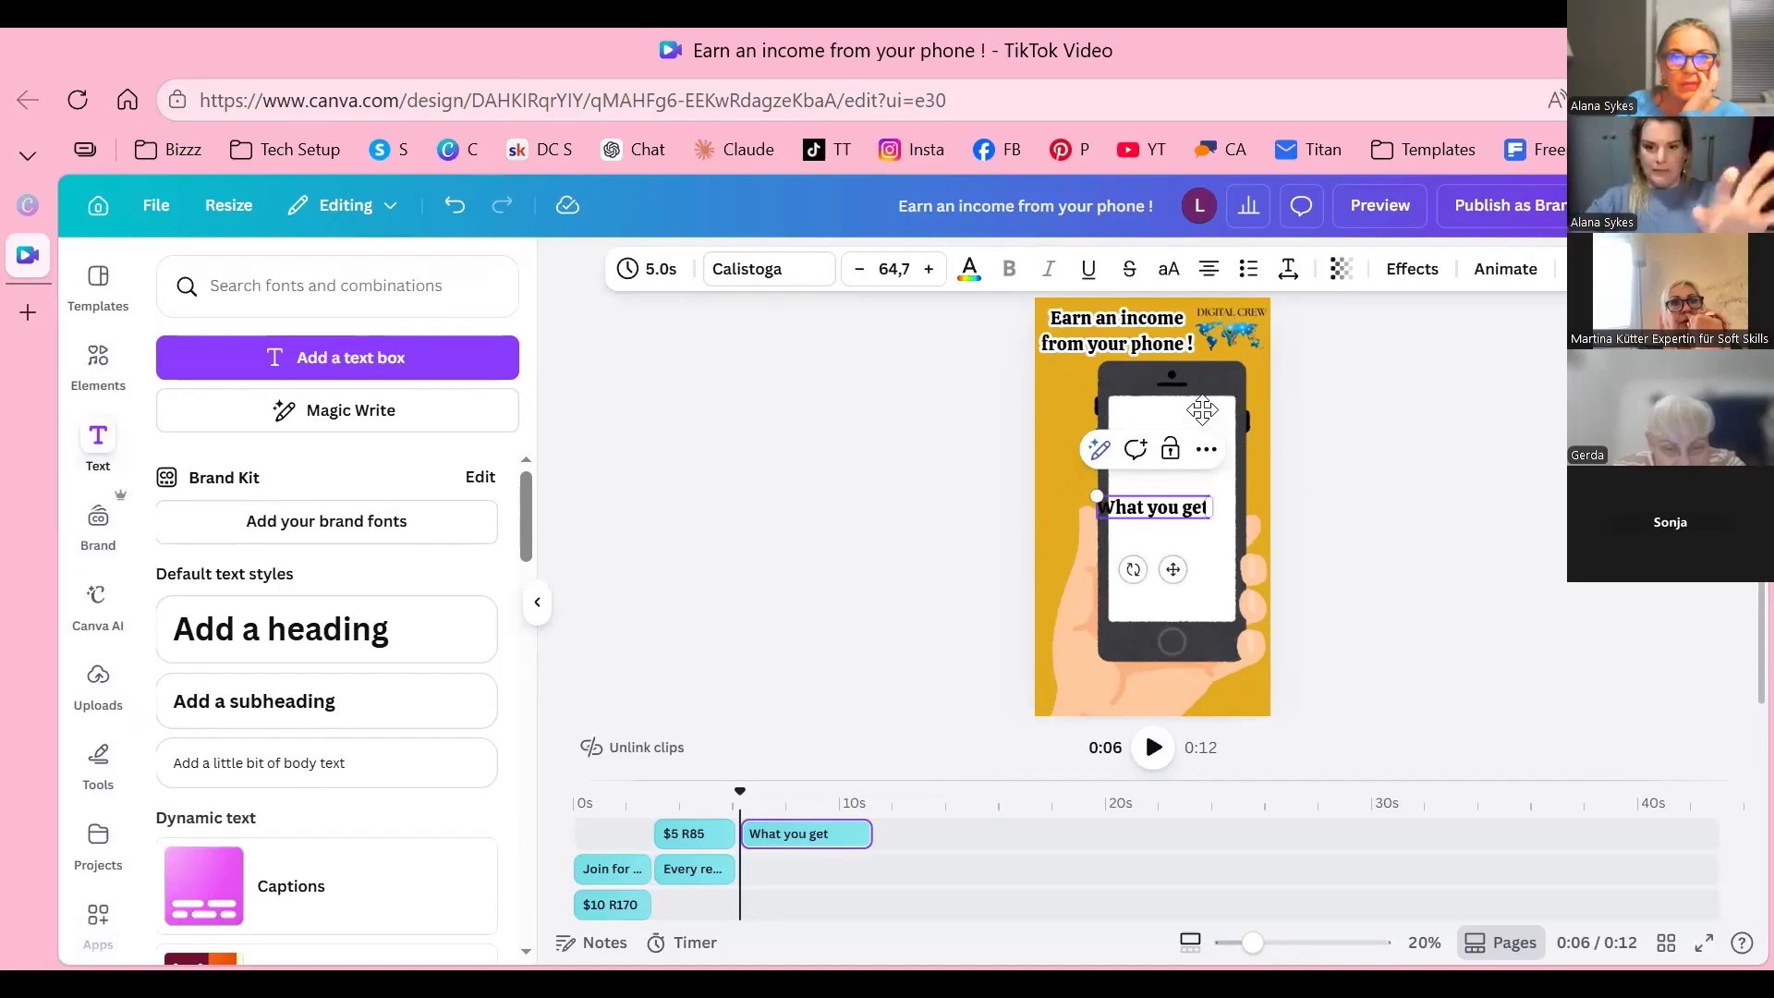
{"action": "type", "text": " :"}
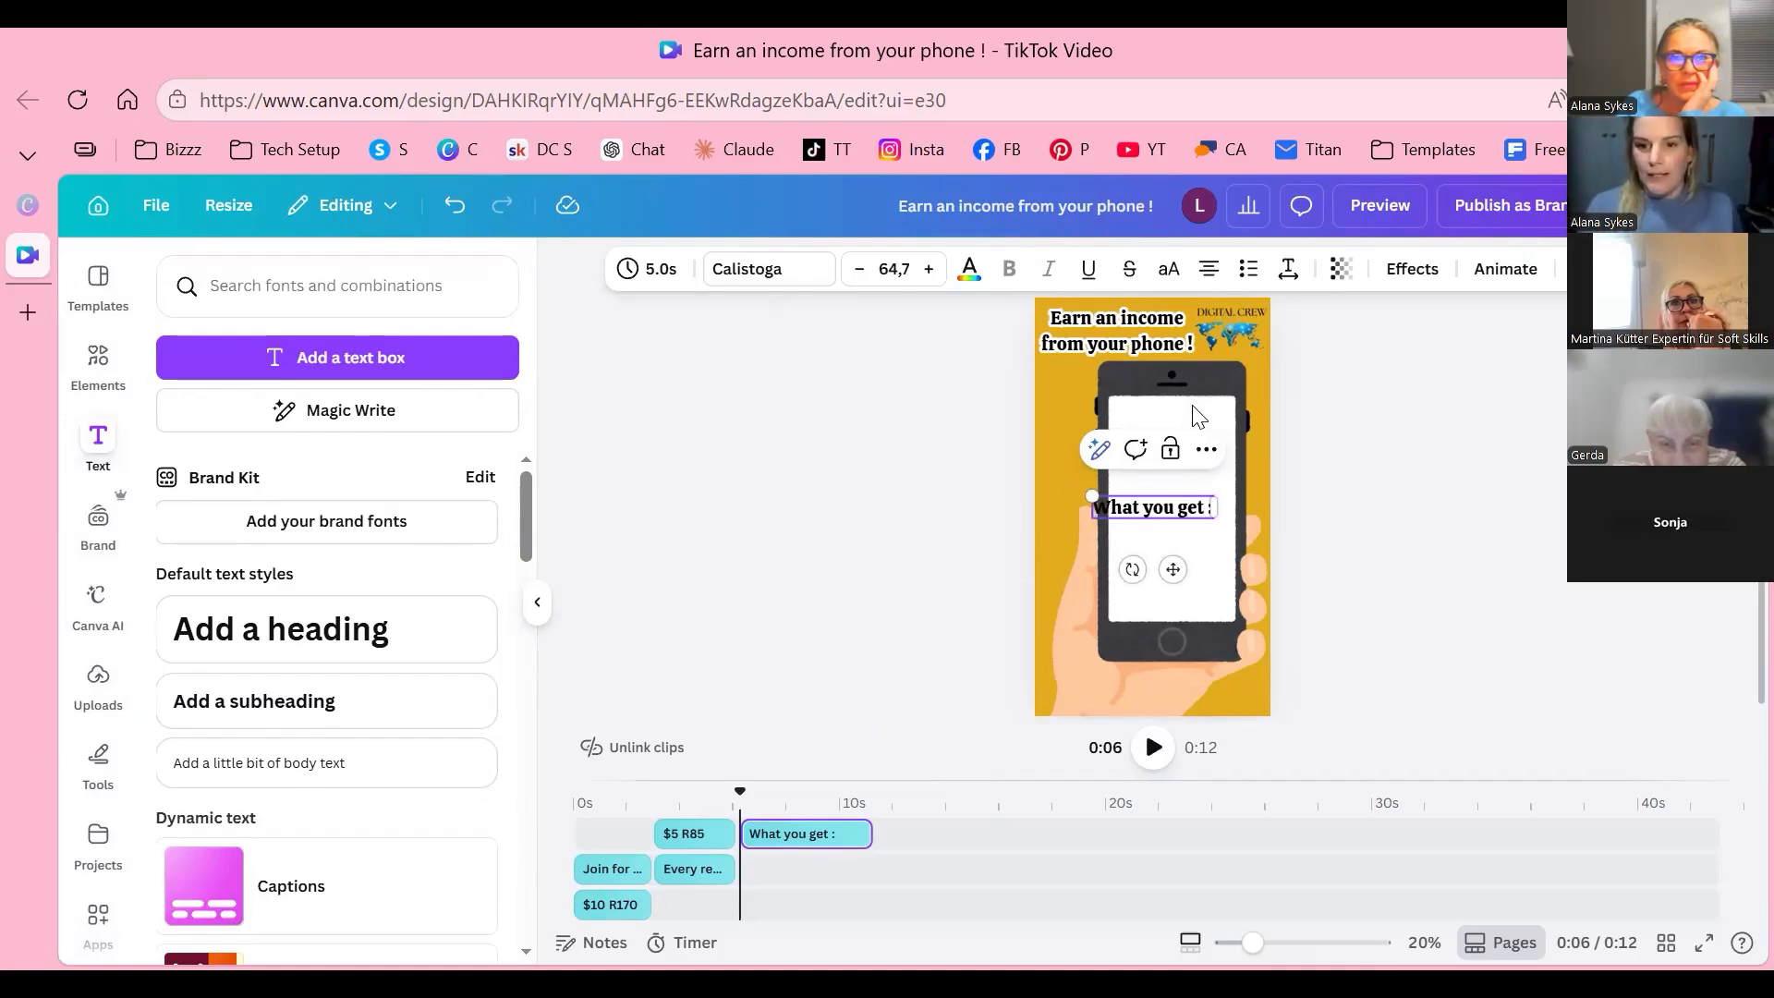
Step: Move the "What you get :" heading to the upper edge of the phone screen and underline it
{"action": "left_click", "coordinate": [1193, 406]}
{"action": "left_click_drag", "start_coordinate": [1146, 501], "coordinate": [1164, 414]}
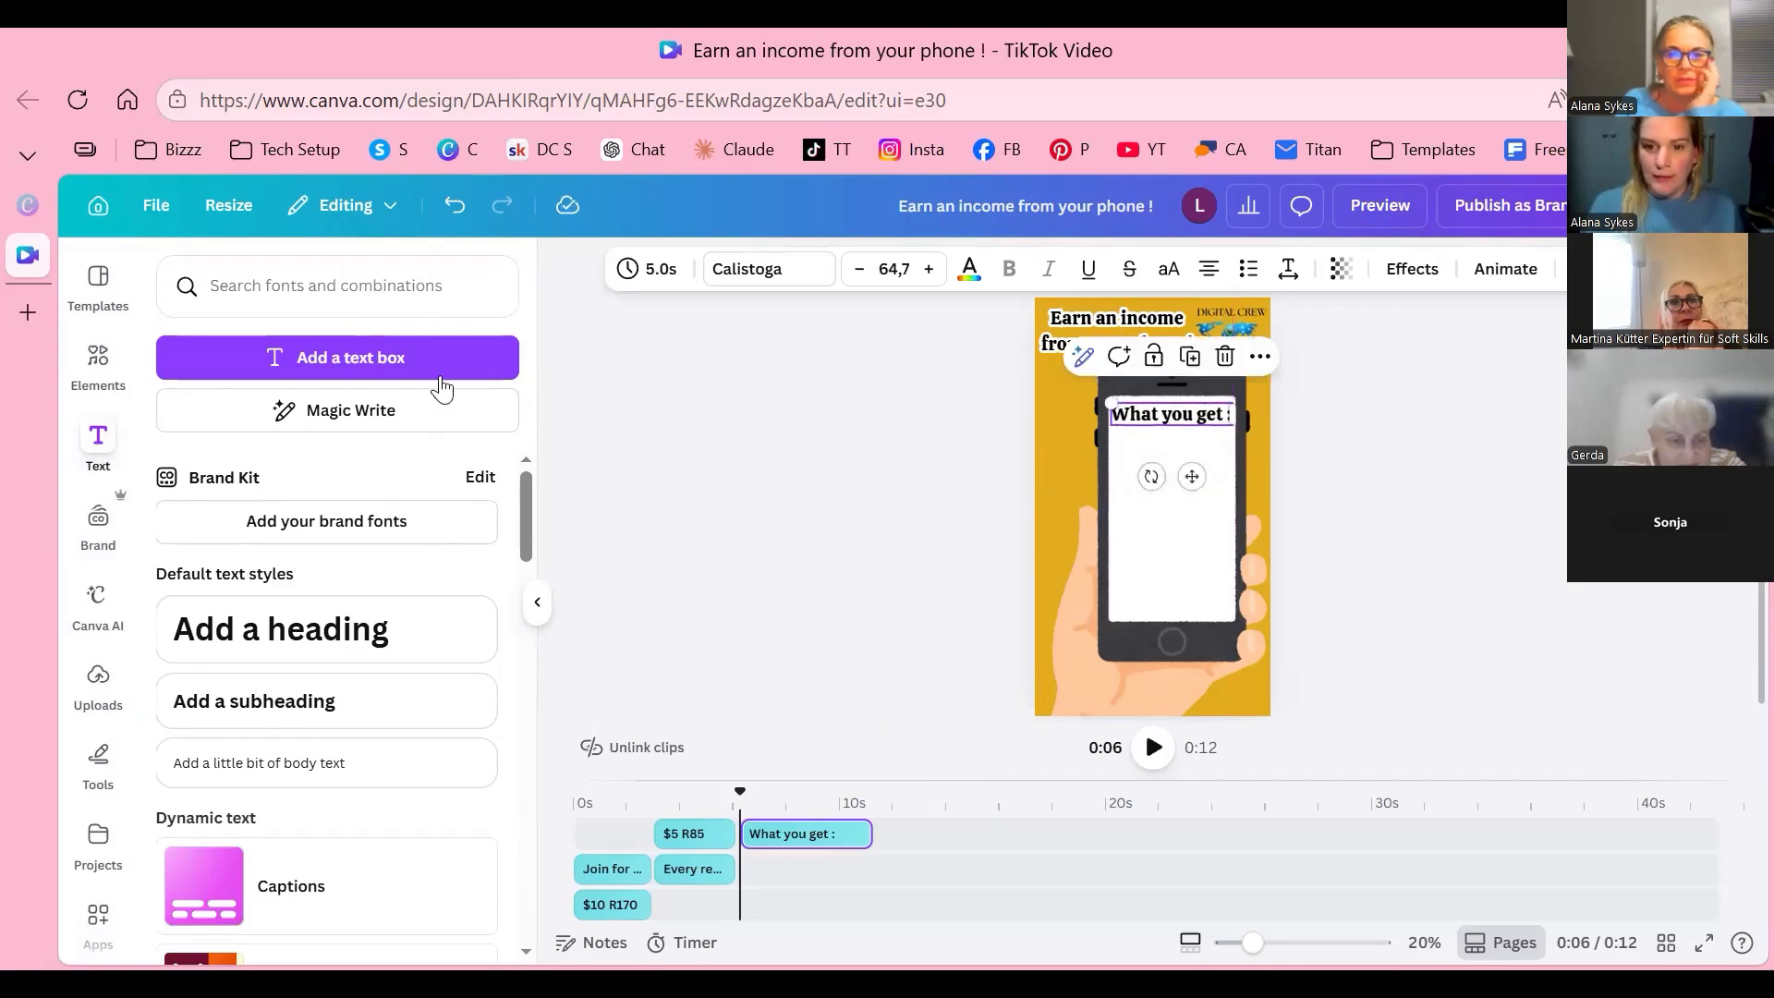
{"action": "key", "text": "Escape"}
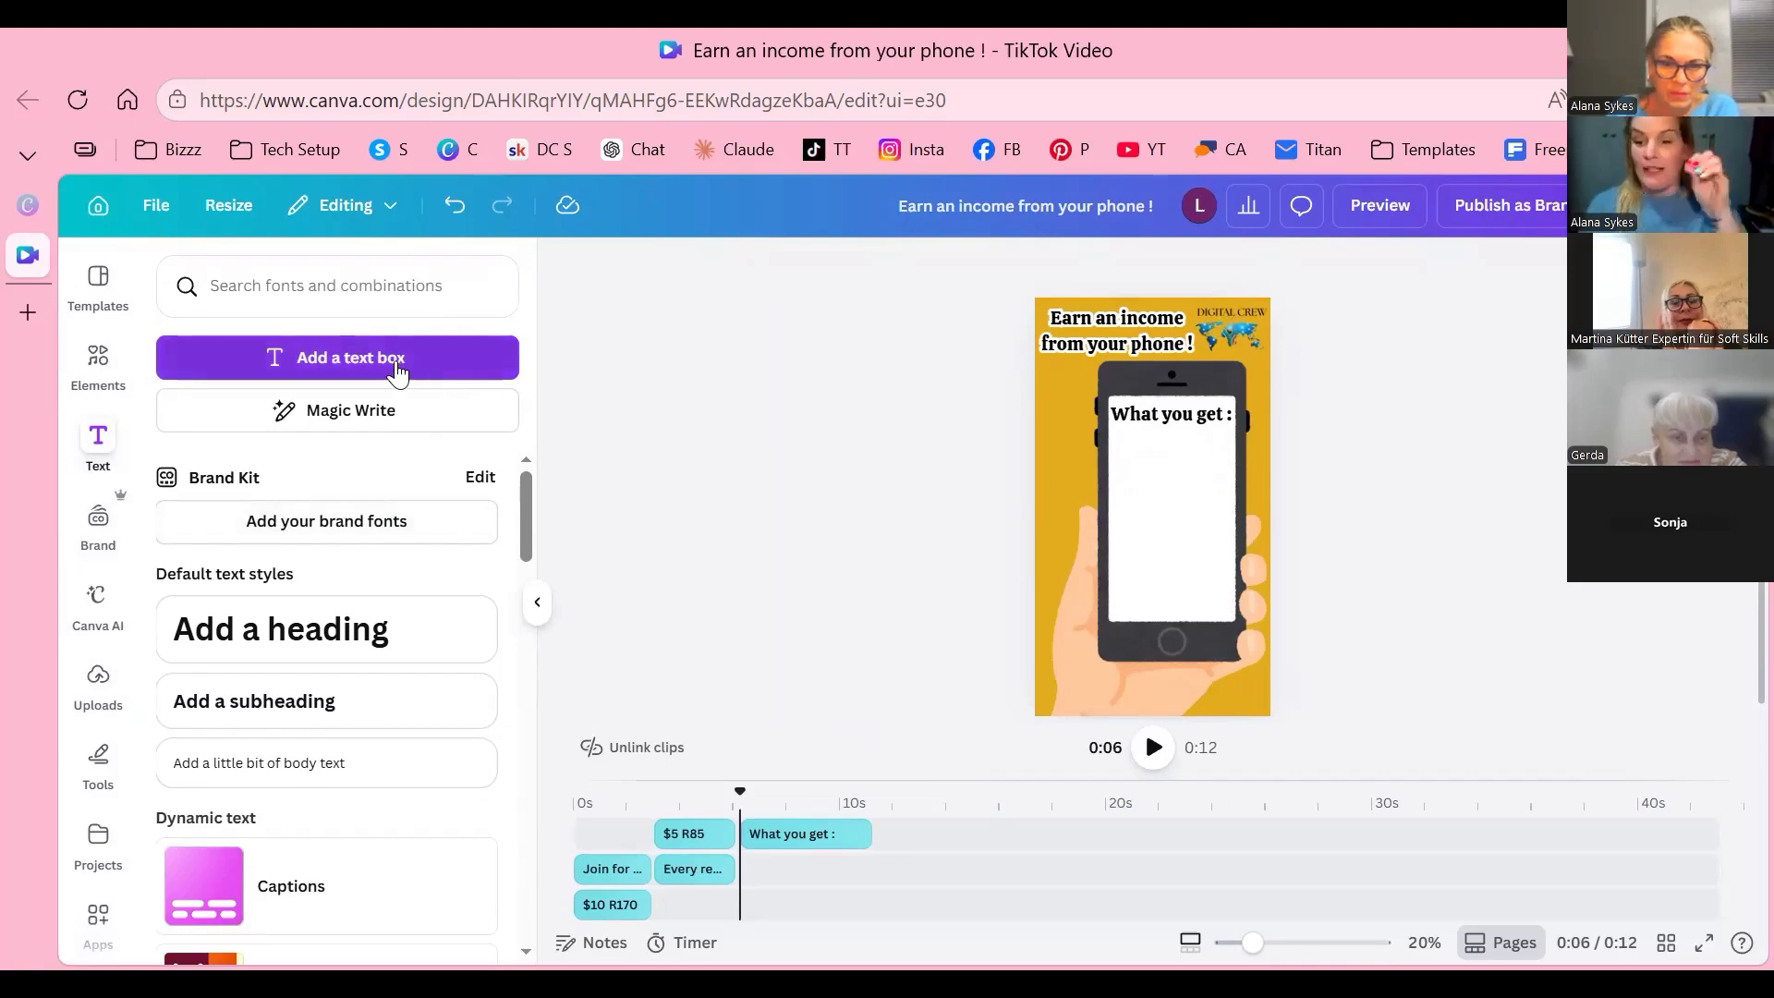
{"action": "left_click", "coordinate": [1199, 423]}
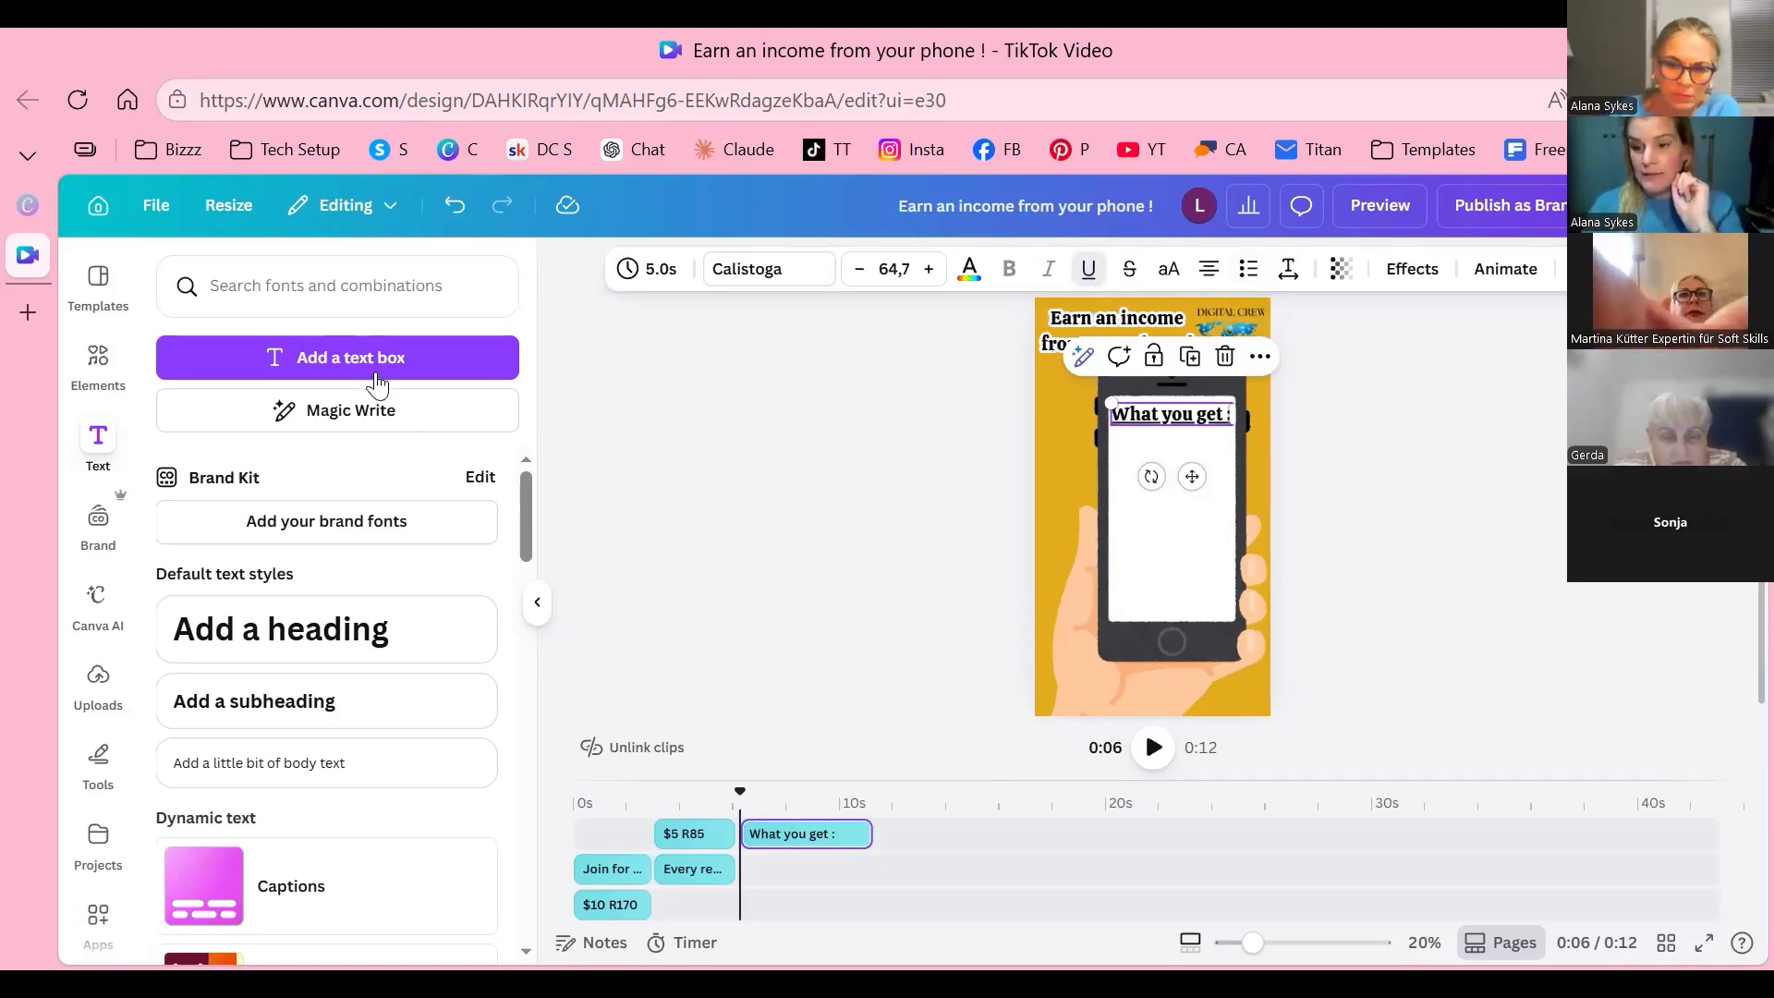
{"action": "key", "text": "Escape"}
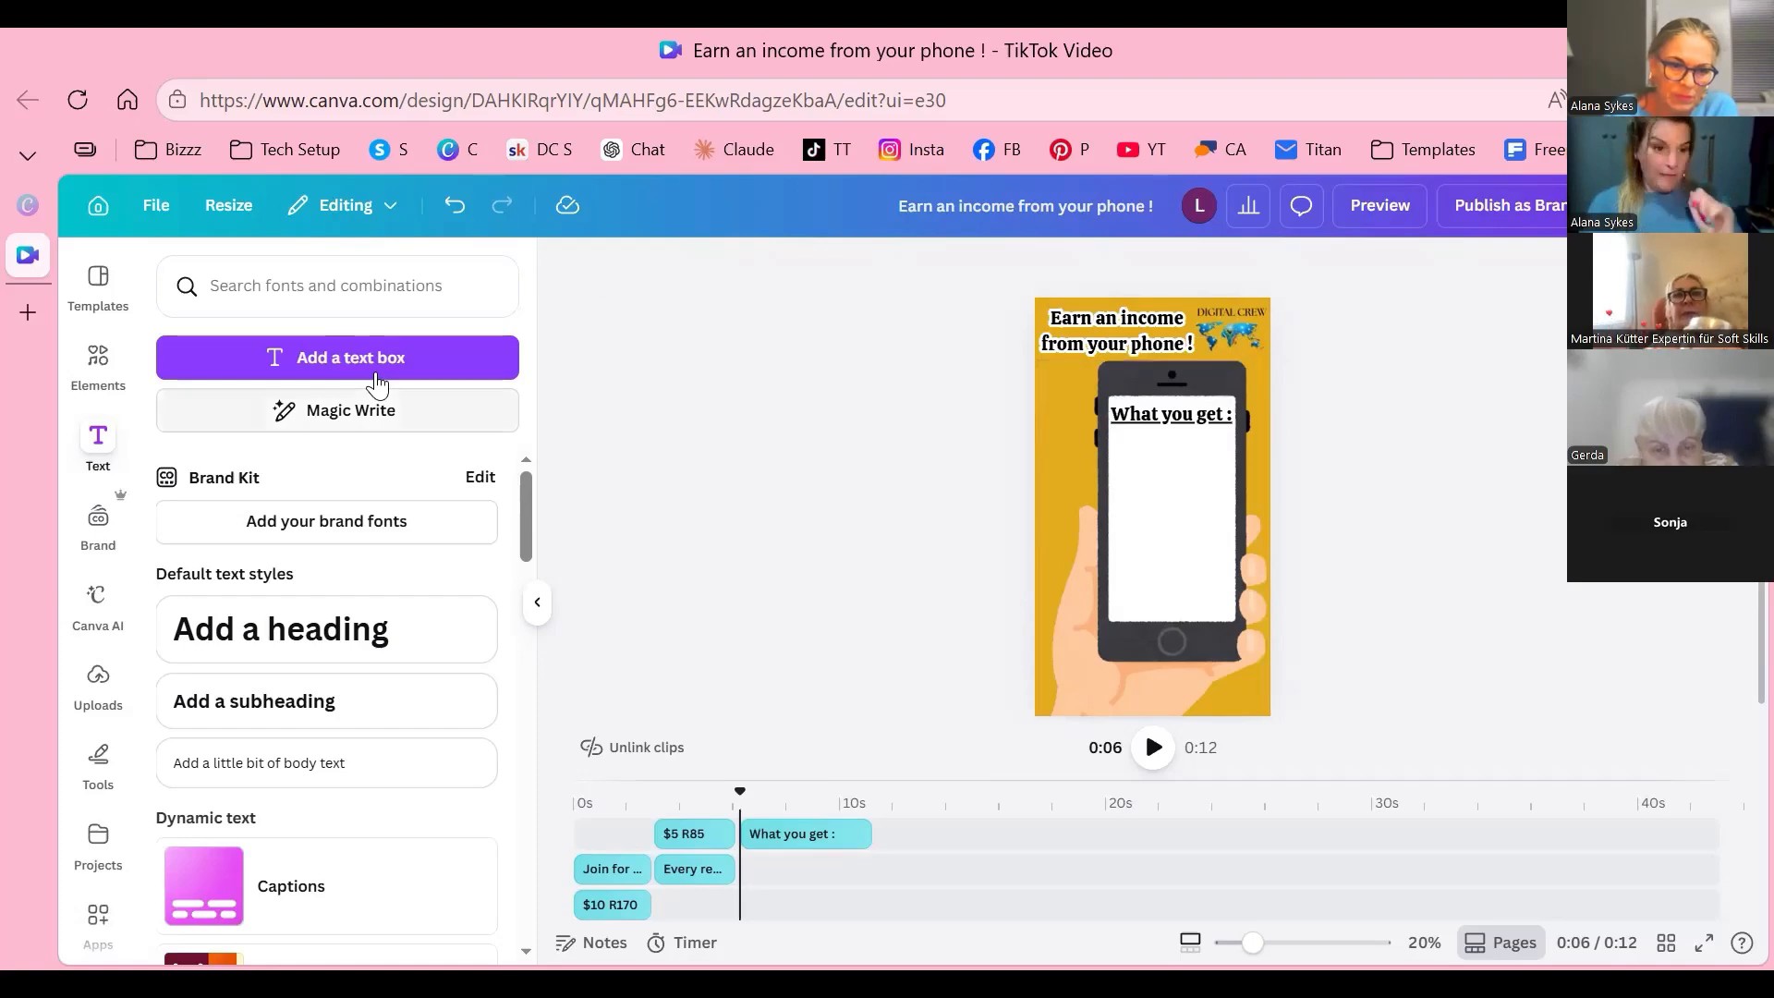
Step: Add a second text box at the 6-second mark reading "Beginner friendly digital course"
{"action": "left_click", "coordinate": [438, 382]}
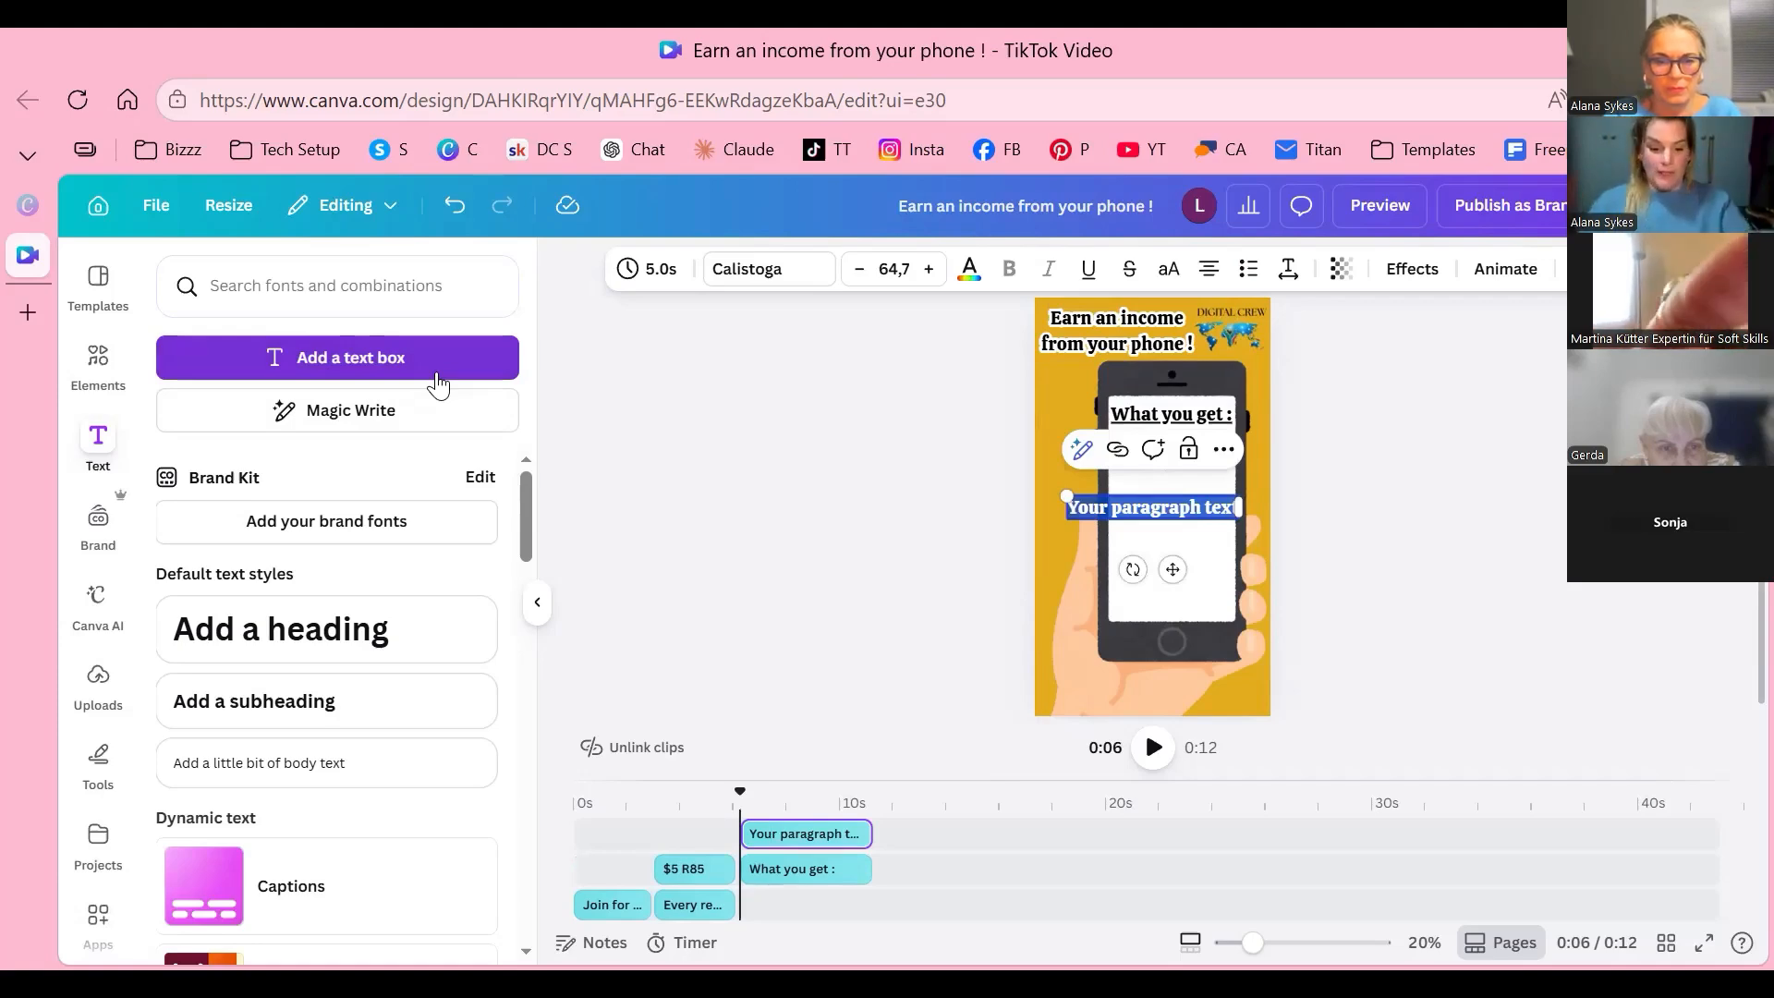
{"action": "type", "text": "Beginnner"}
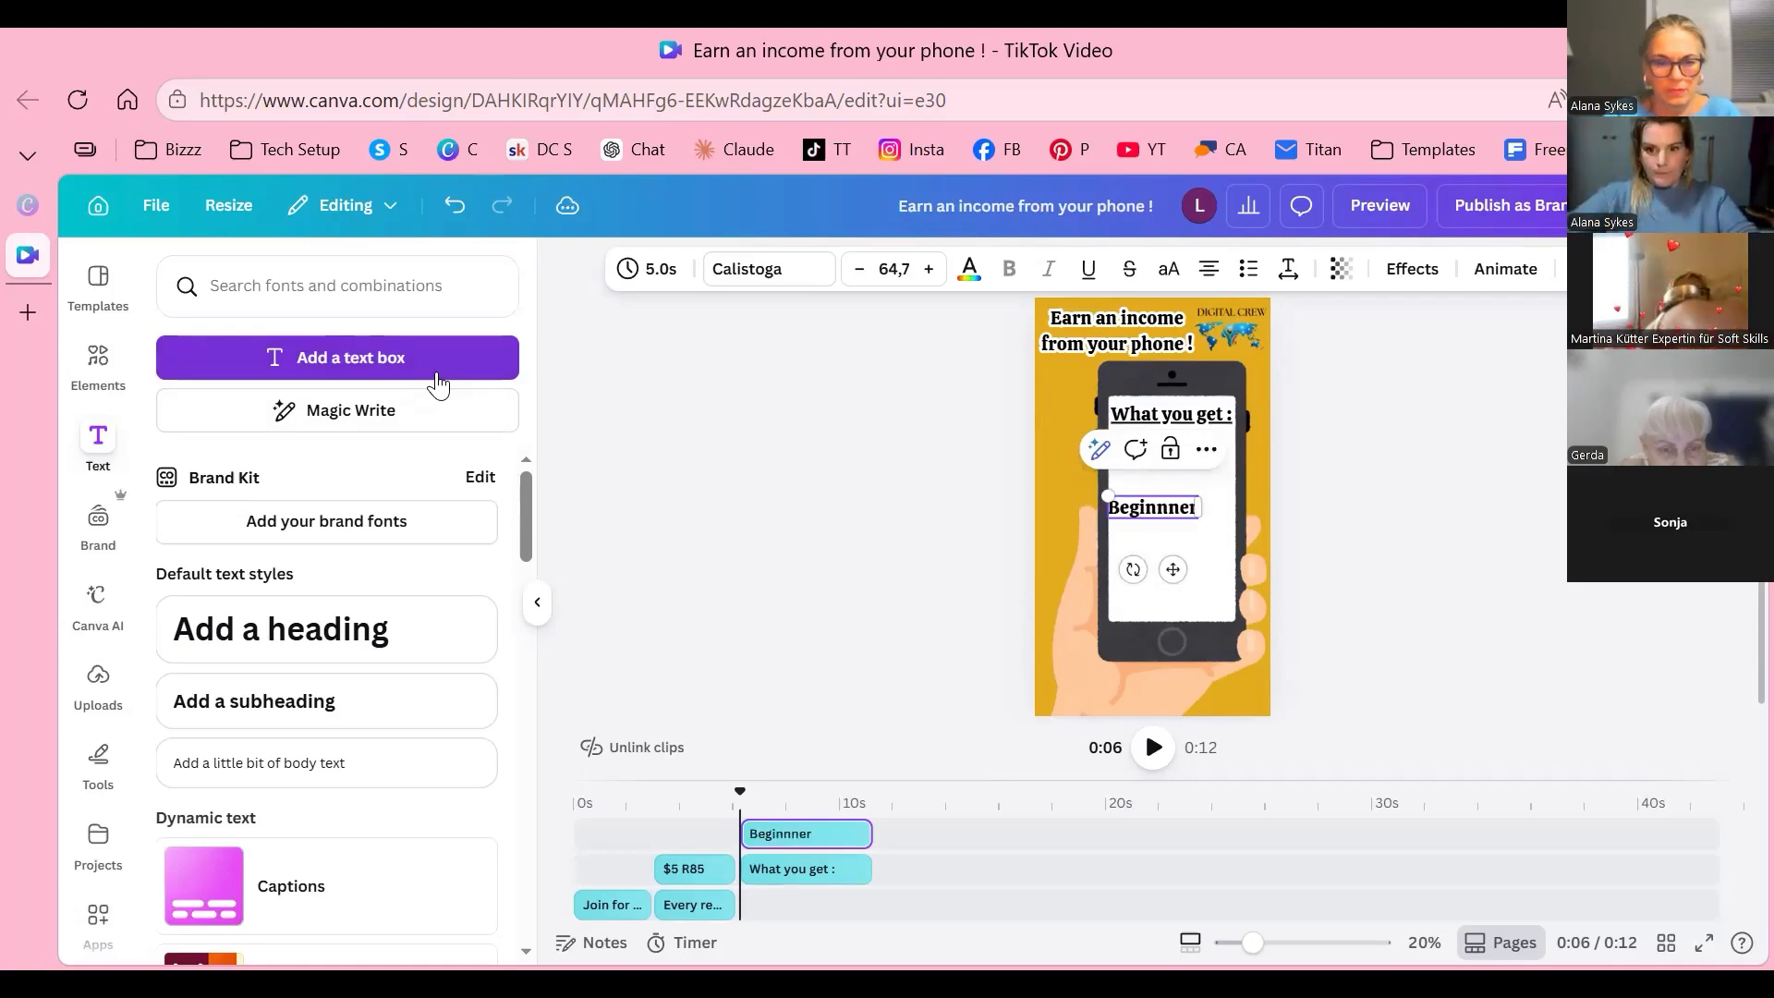
{"action": "key", "text": "BackSpace"}
{"action": "key", "text": "BackSpace"}
{"action": "key", "text": "BackSpace"}
{"action": "type", "text": "er fri"}
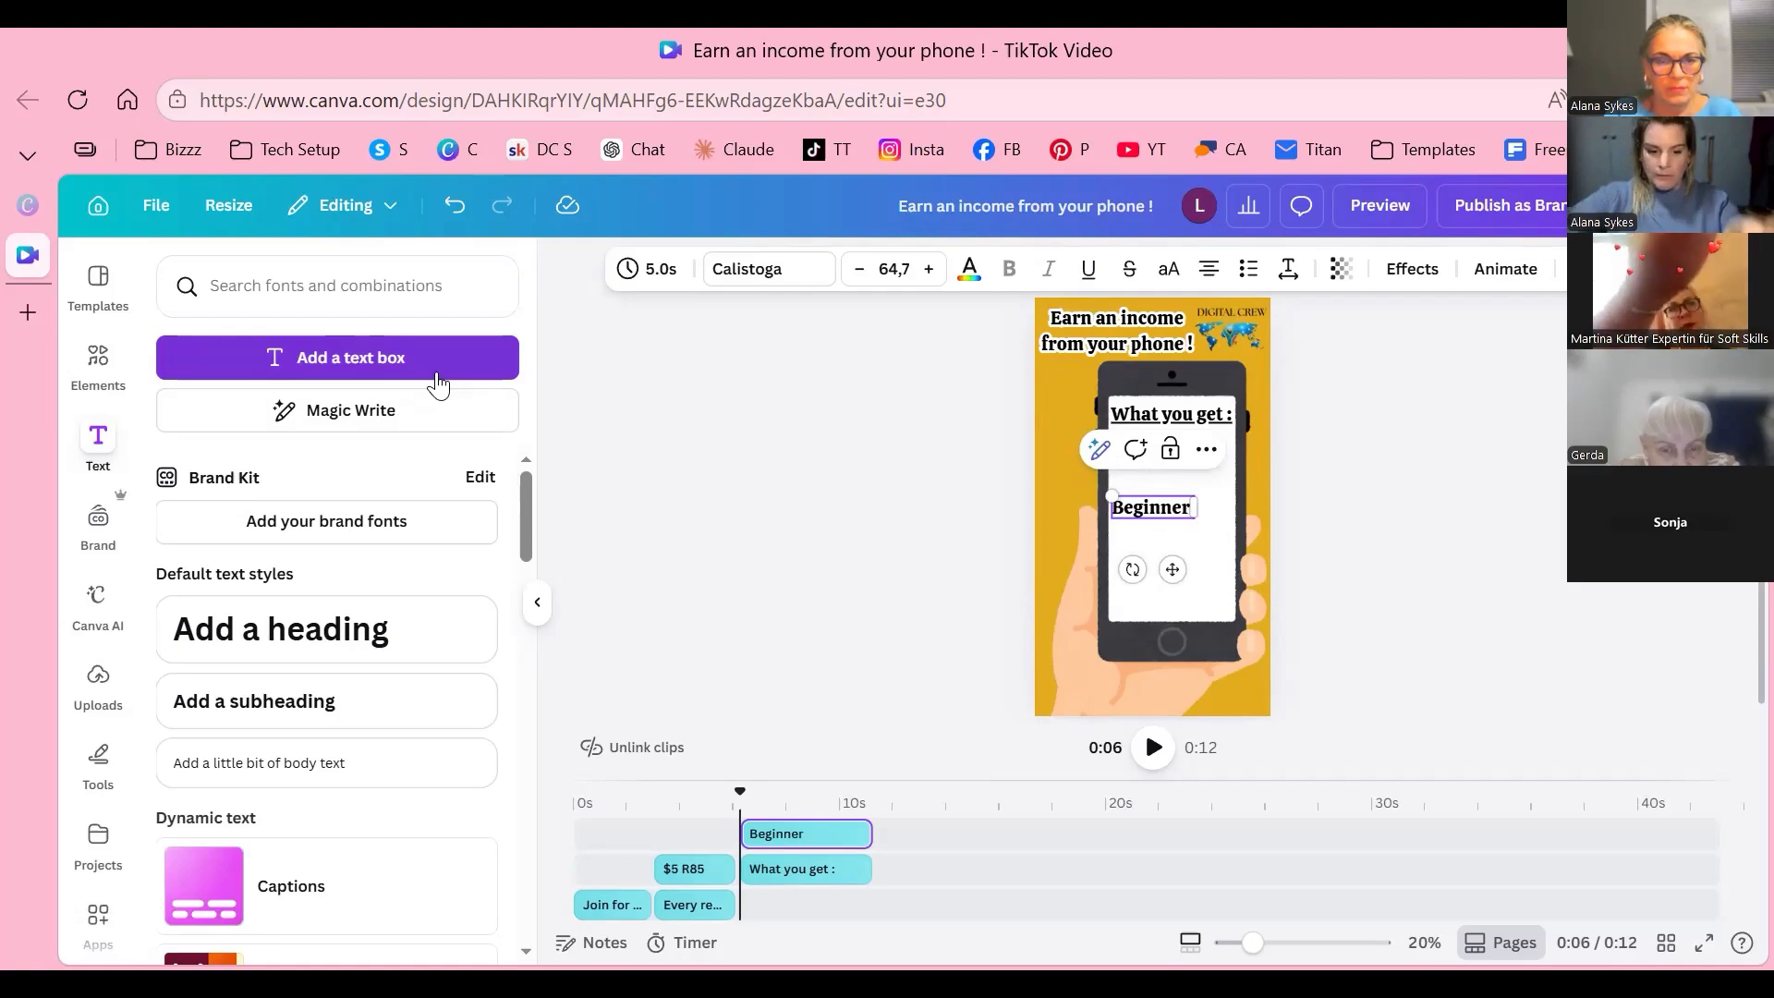
{"action": "type", "text": "ed"}
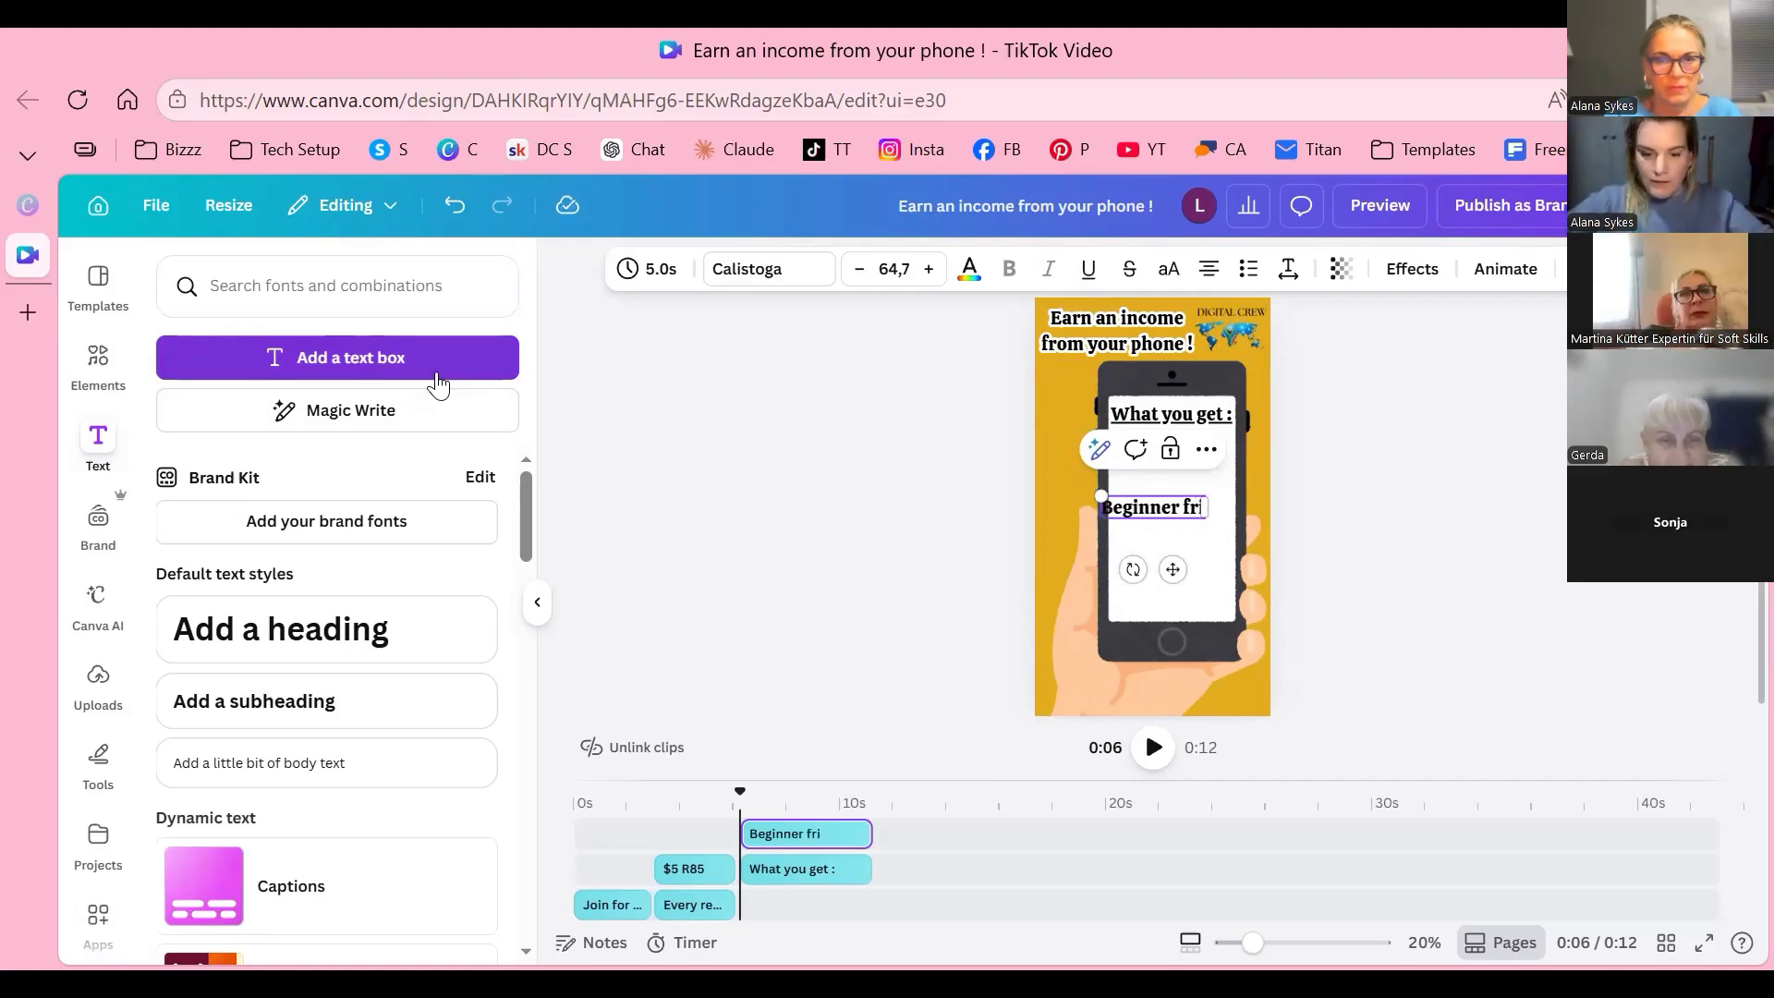
{"action": "key", "text": "BackSpace"}
{"action": "type", "text": "ndl"}
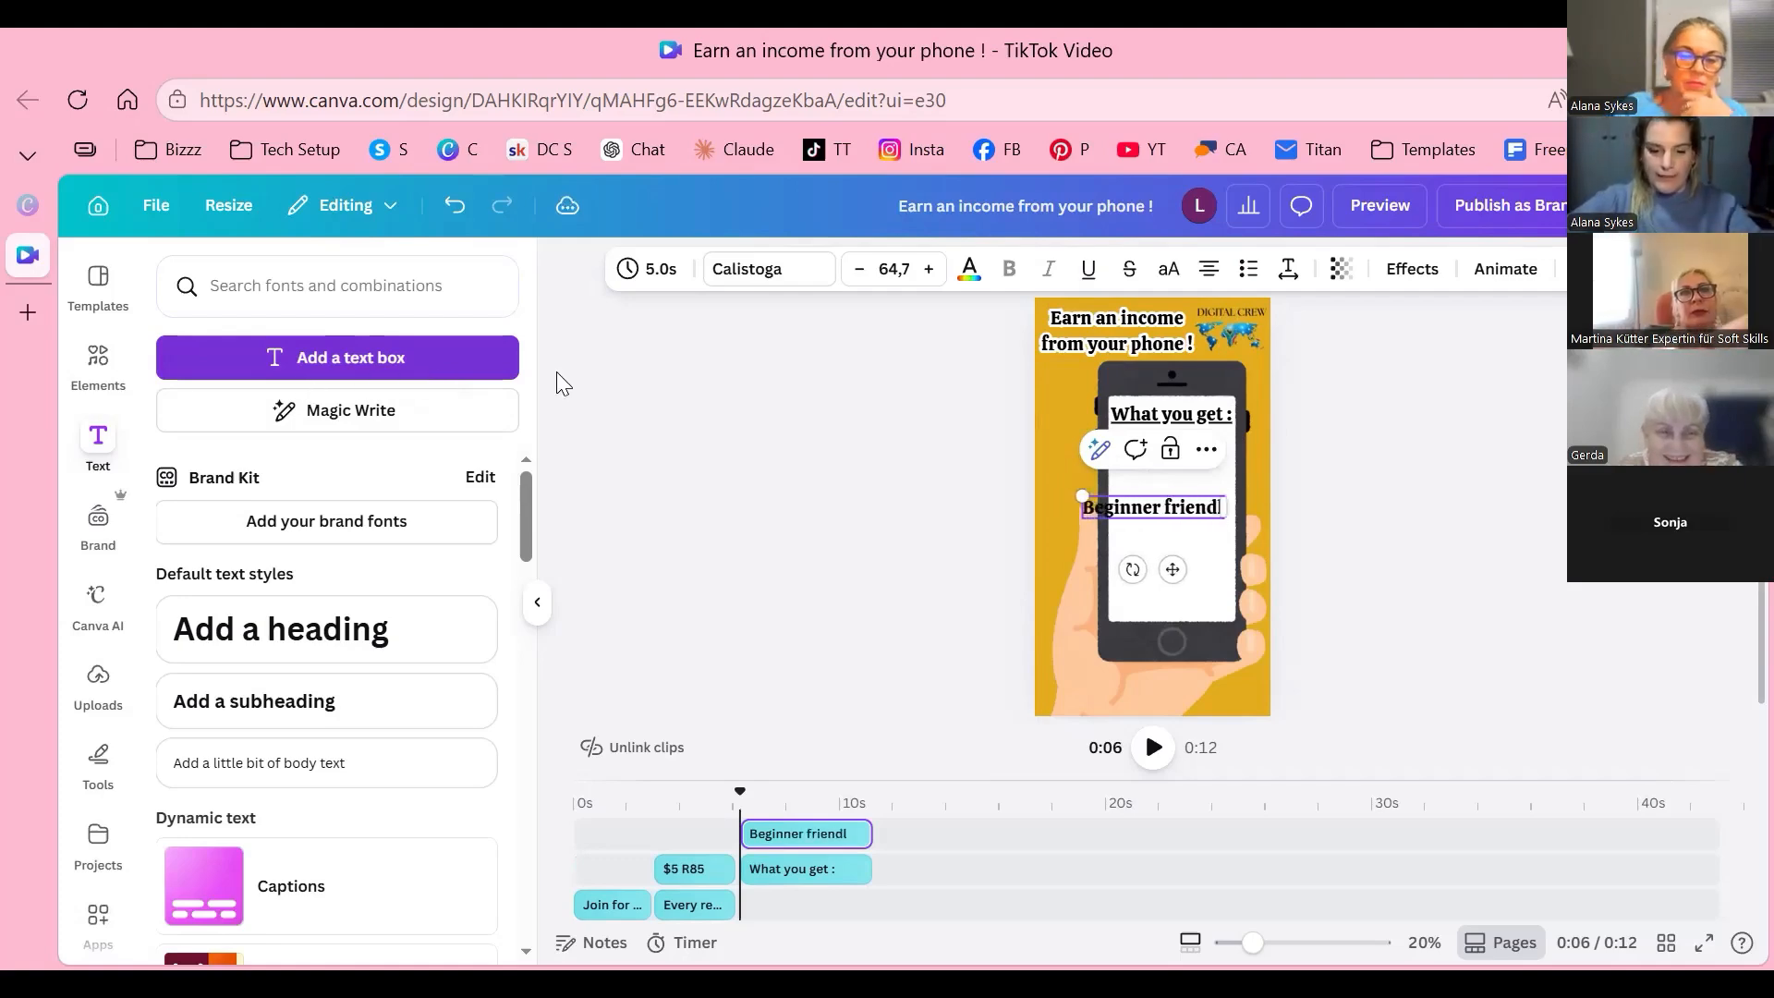
{"action": "type", "text": "y digita"}
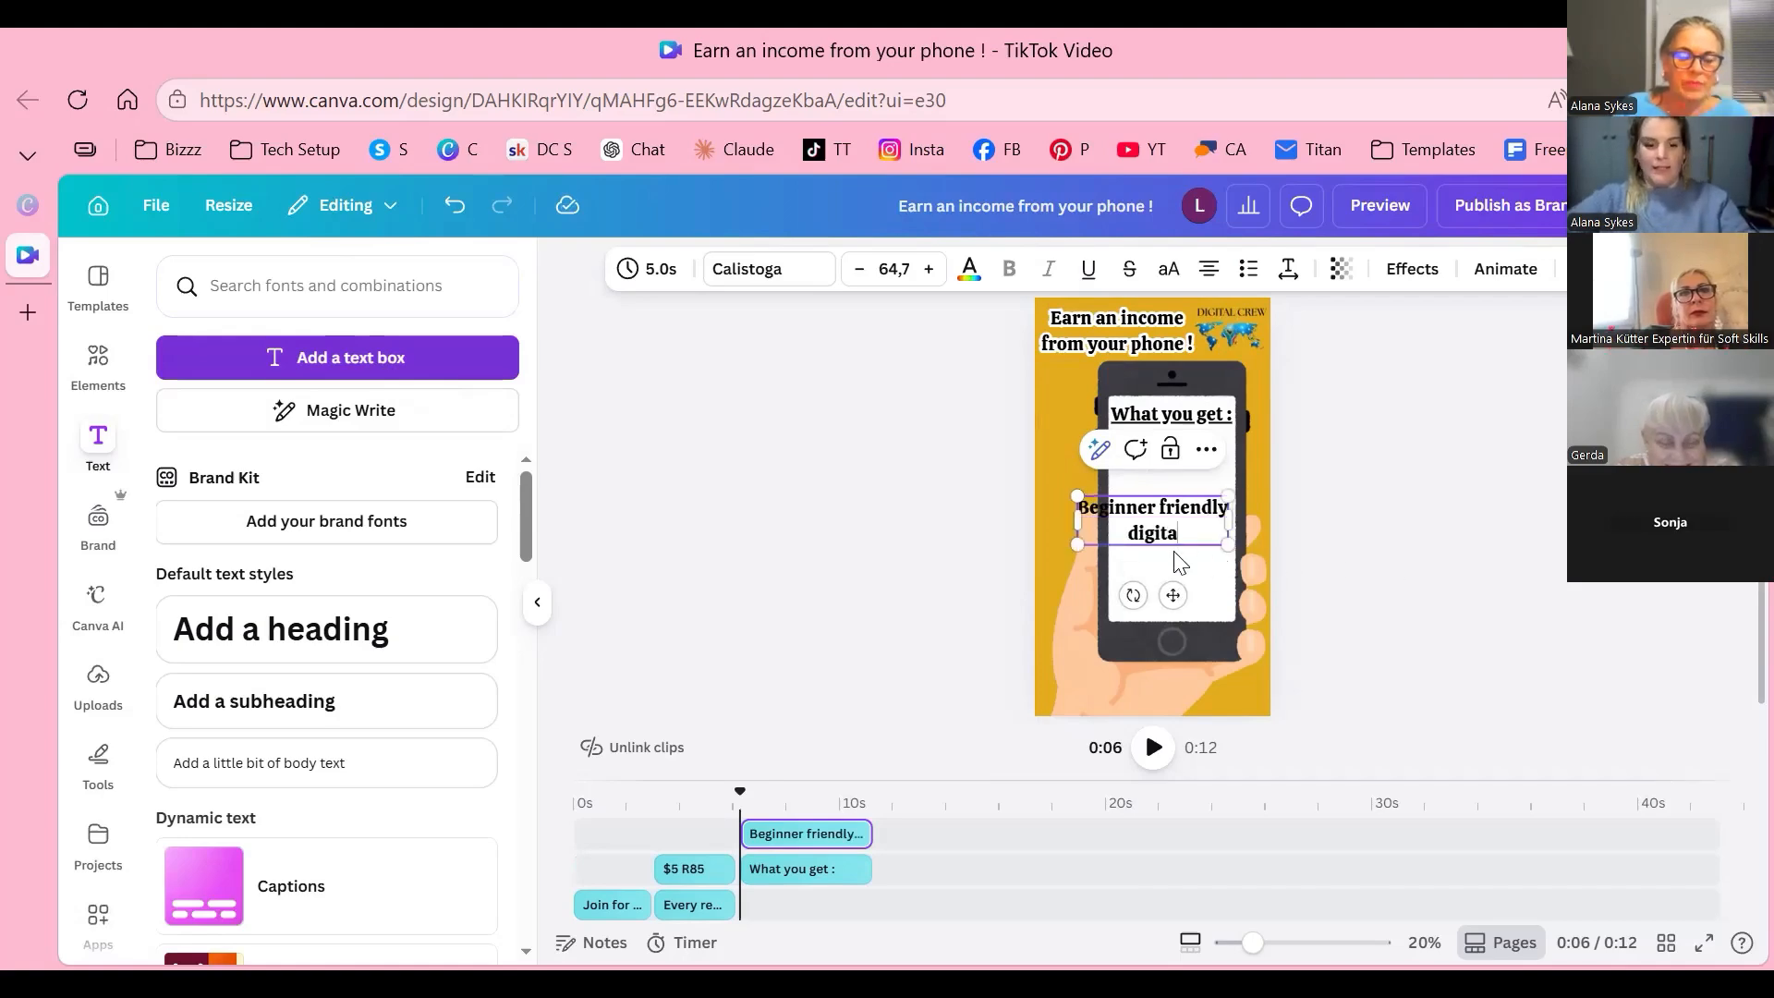
{"action": "type", "text": "l course"}
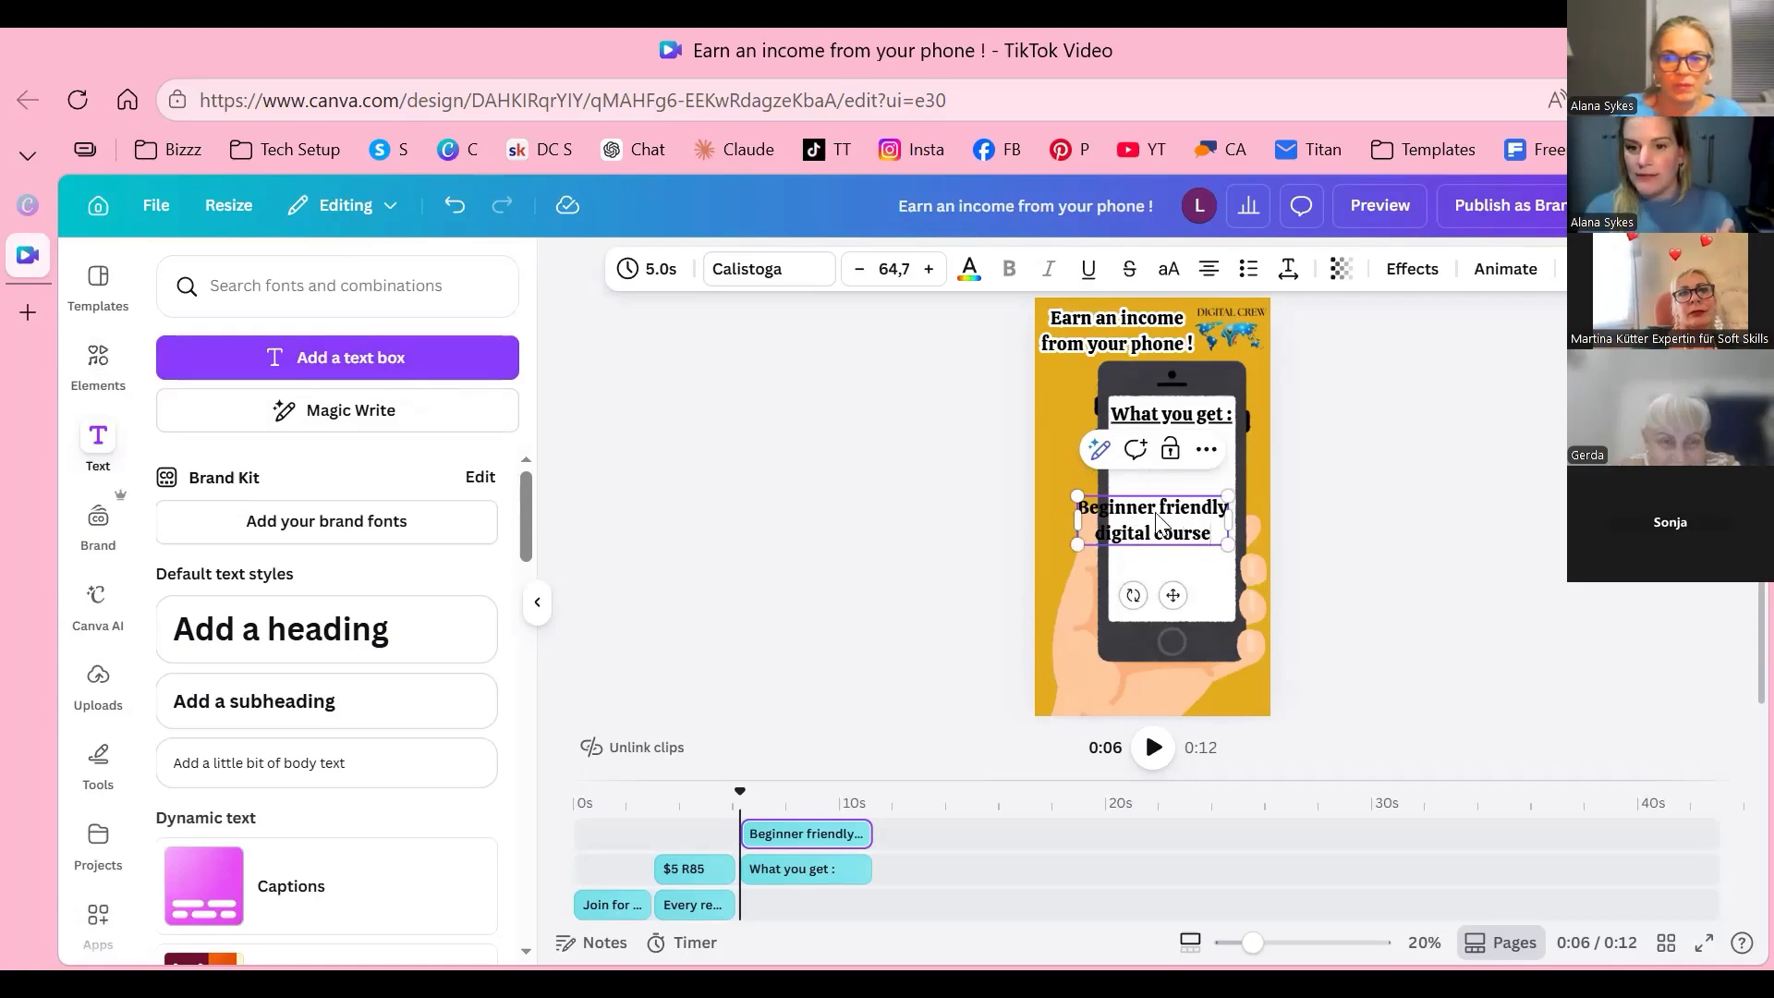
{"action": "key", "text": "Escape"}
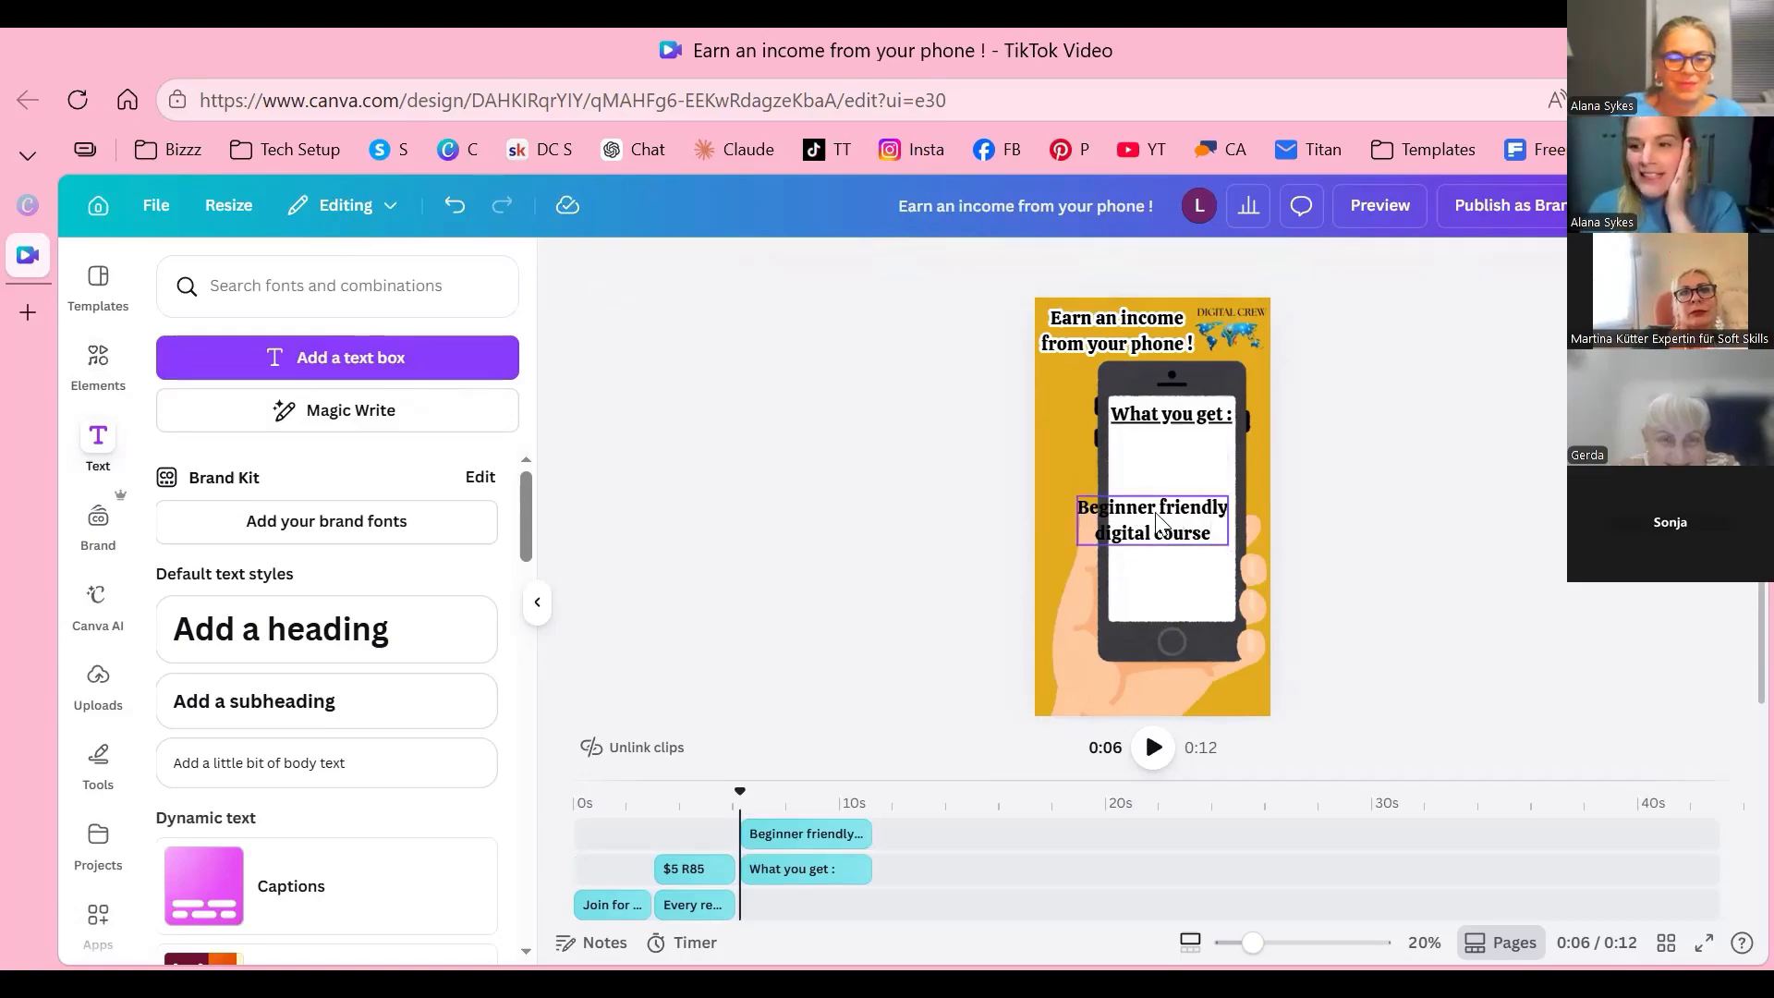
Step: Right-align the "Beginner friendly digital course" text
{"action": "left_click", "coordinate": [1160, 525]}
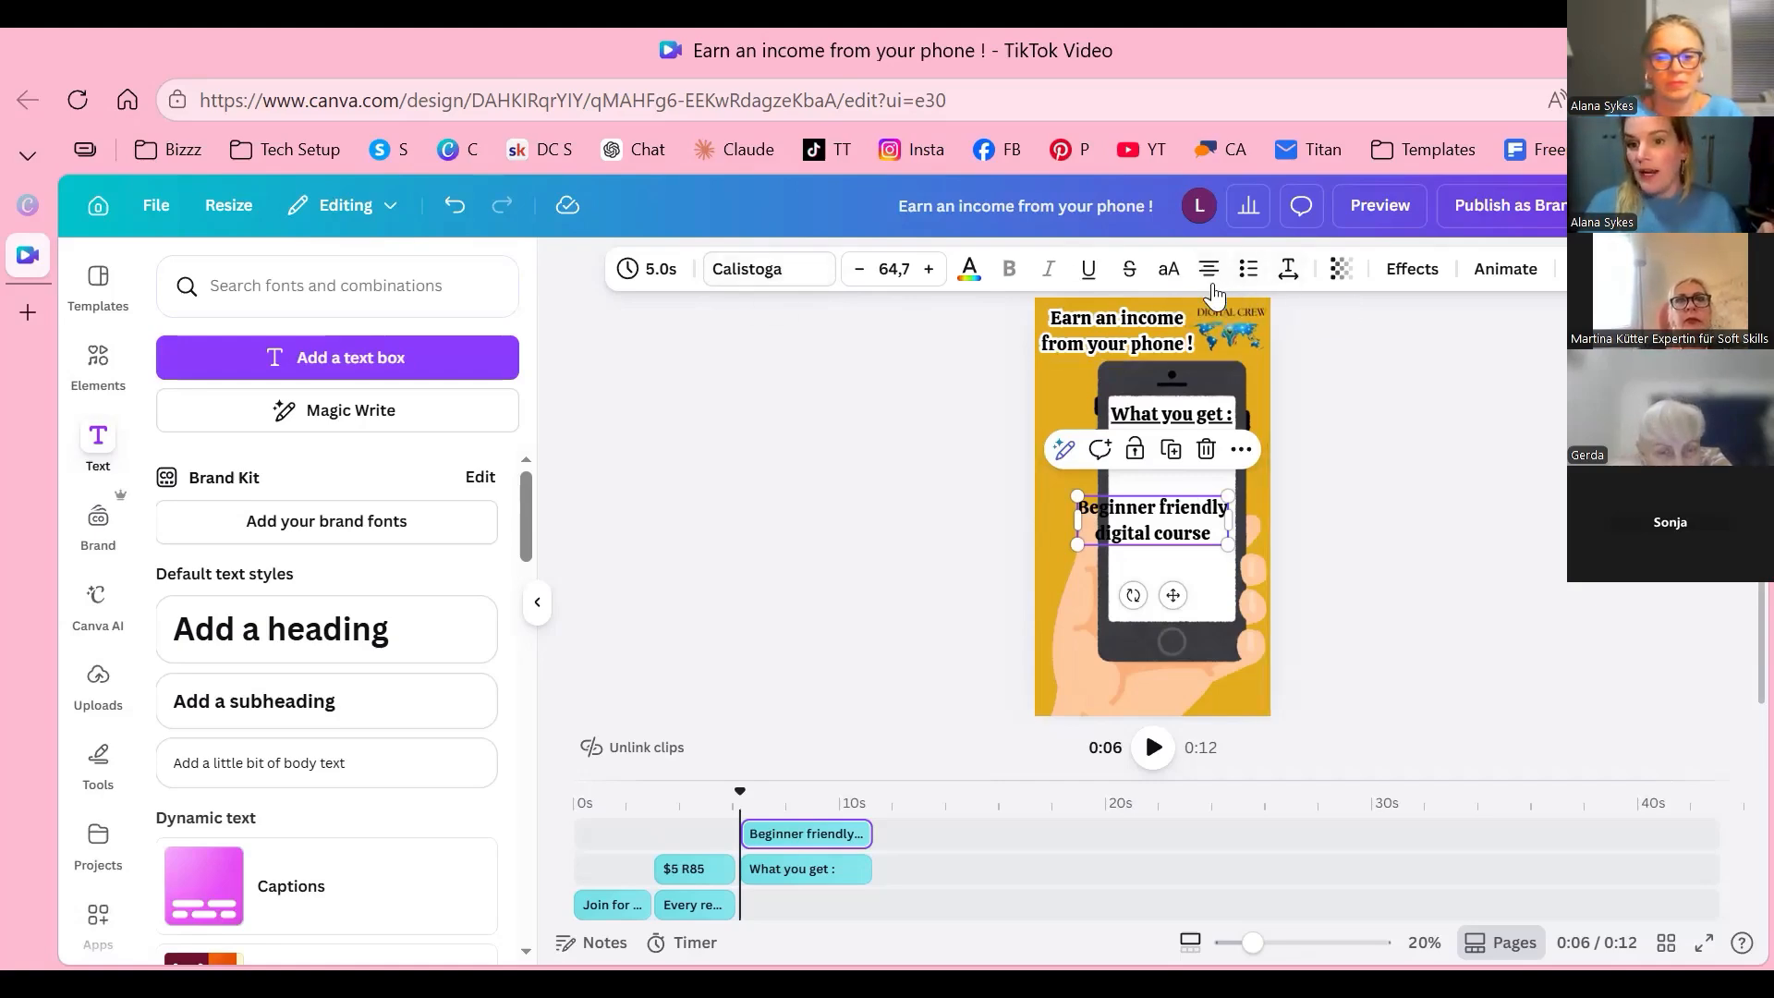
{"action": "key", "text": "ctrl+shift+l"}
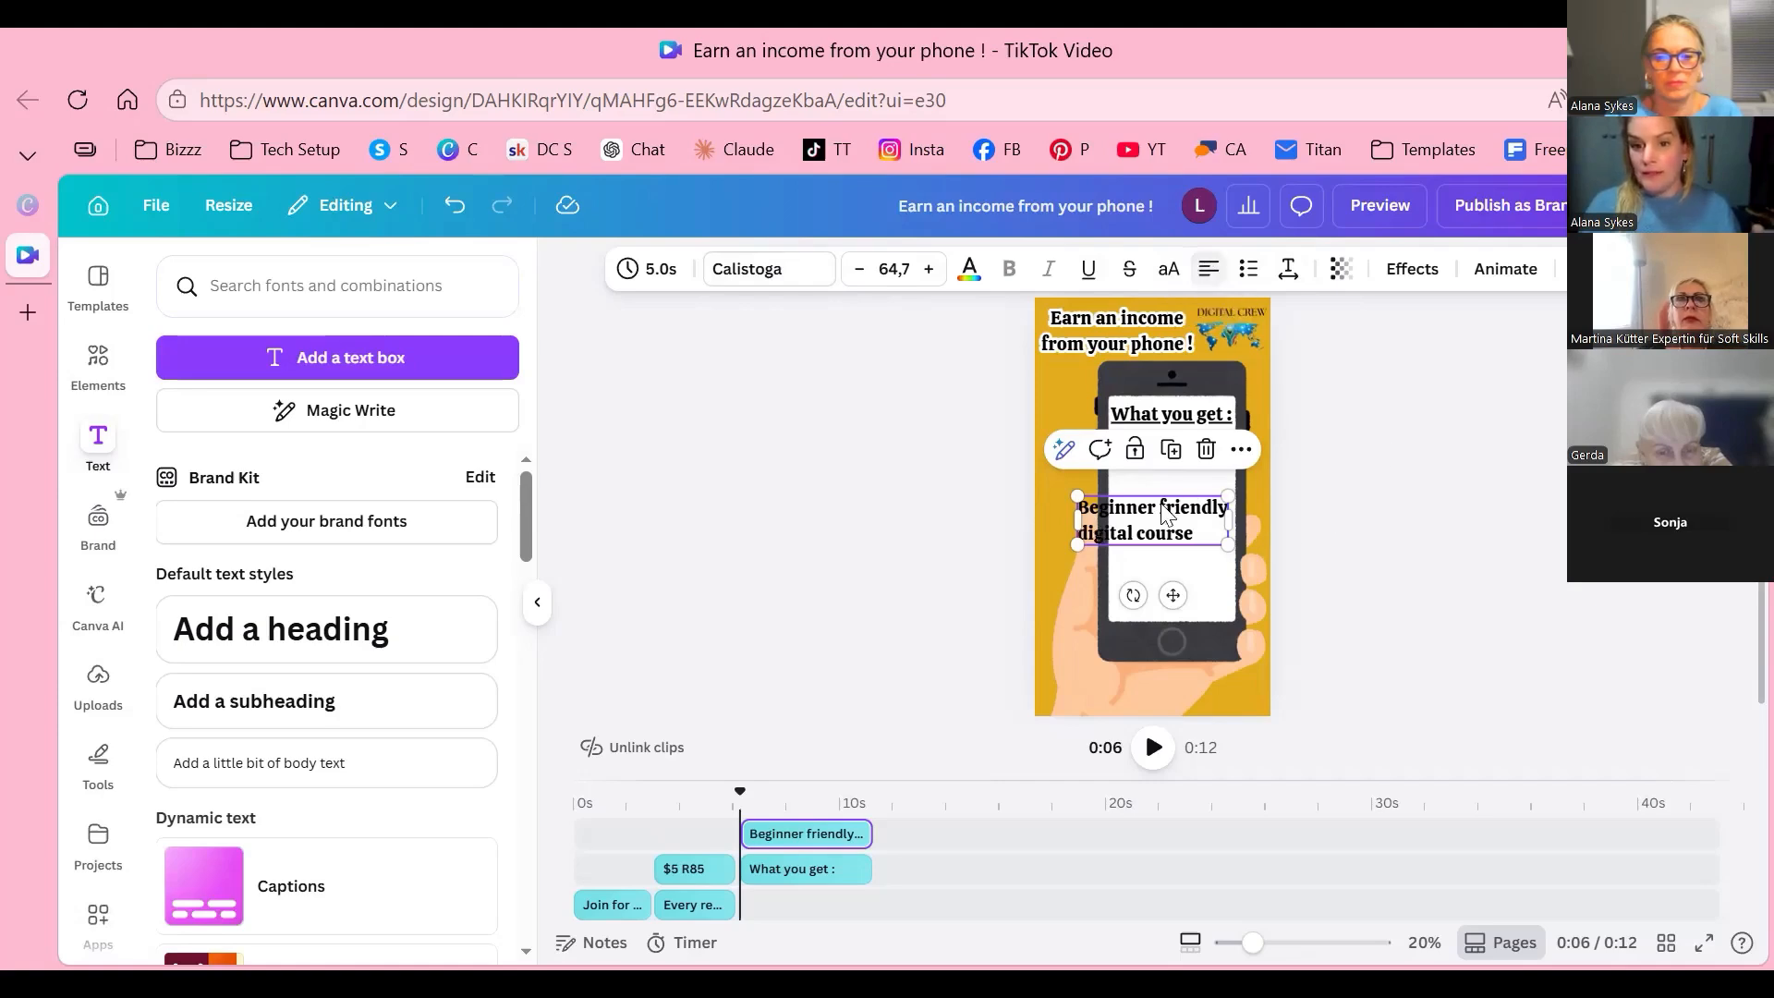
{"action": "key", "text": "ctrl+shift+j"}
{"action": "key", "text": "ctrl+shift+r"}
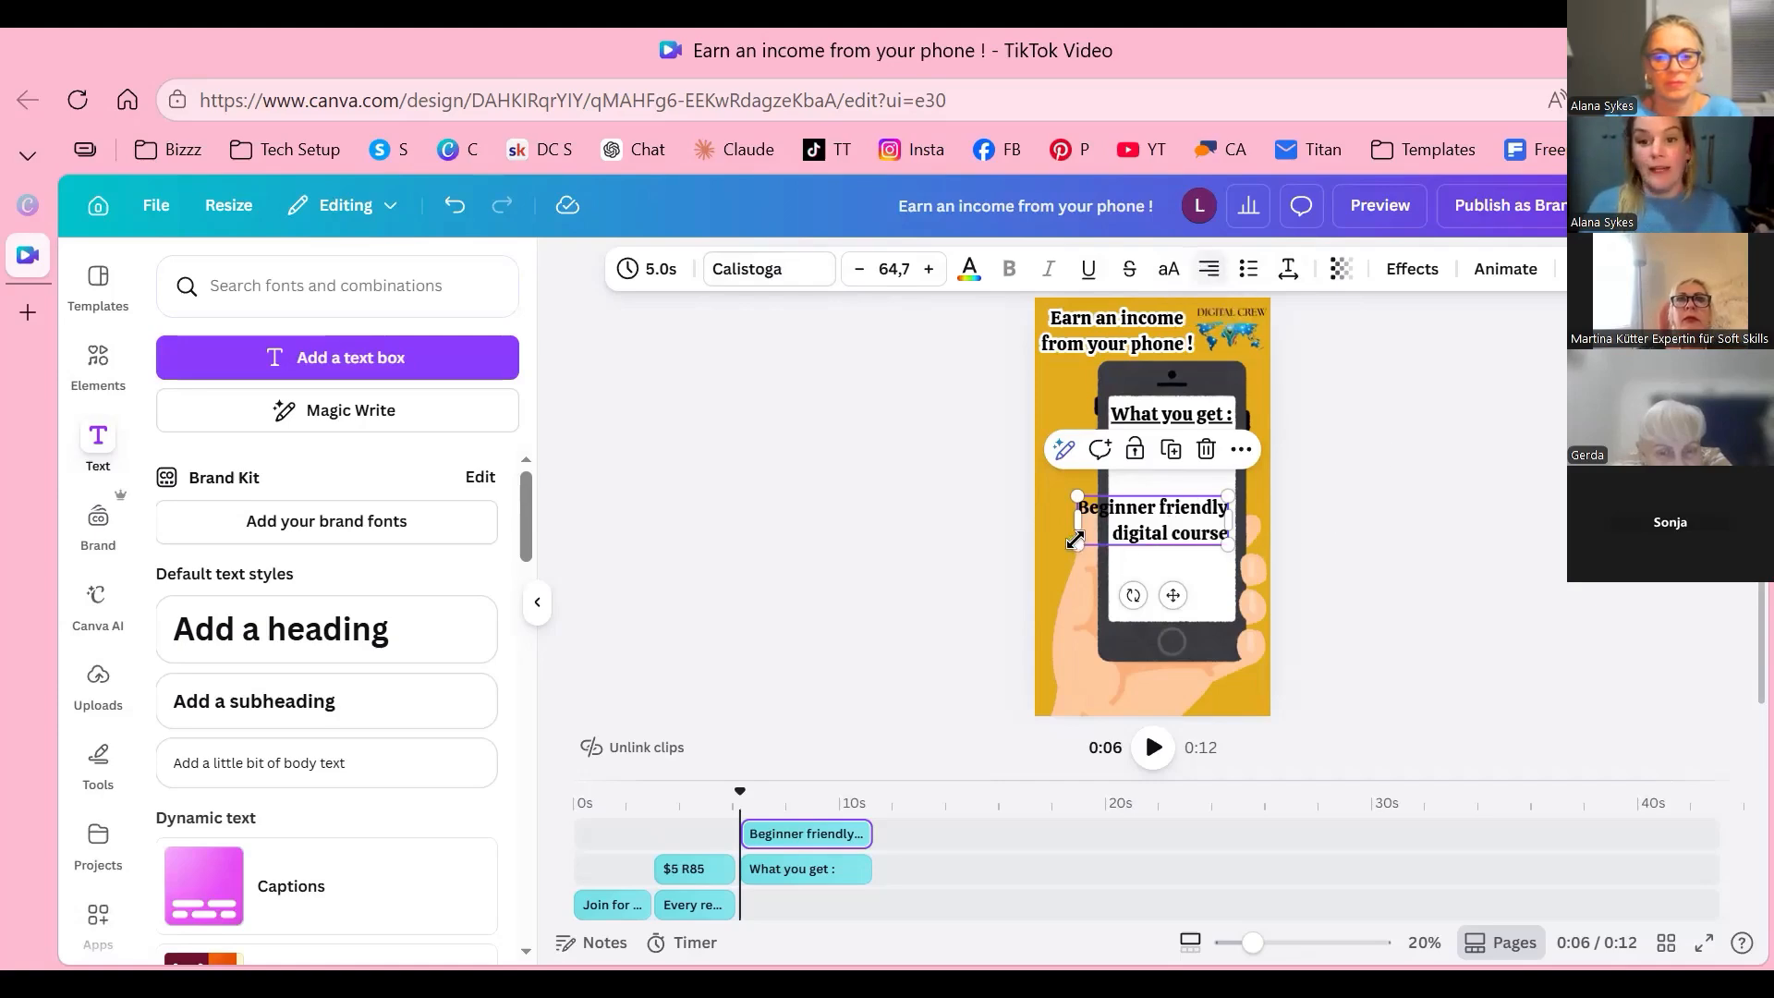
Step: Scale the "Beginner friendly digital course" text down to size 43.1 and place it just below the heading, along the phone screen's right side
{"action": "left_click", "coordinate": [1125, 523]}
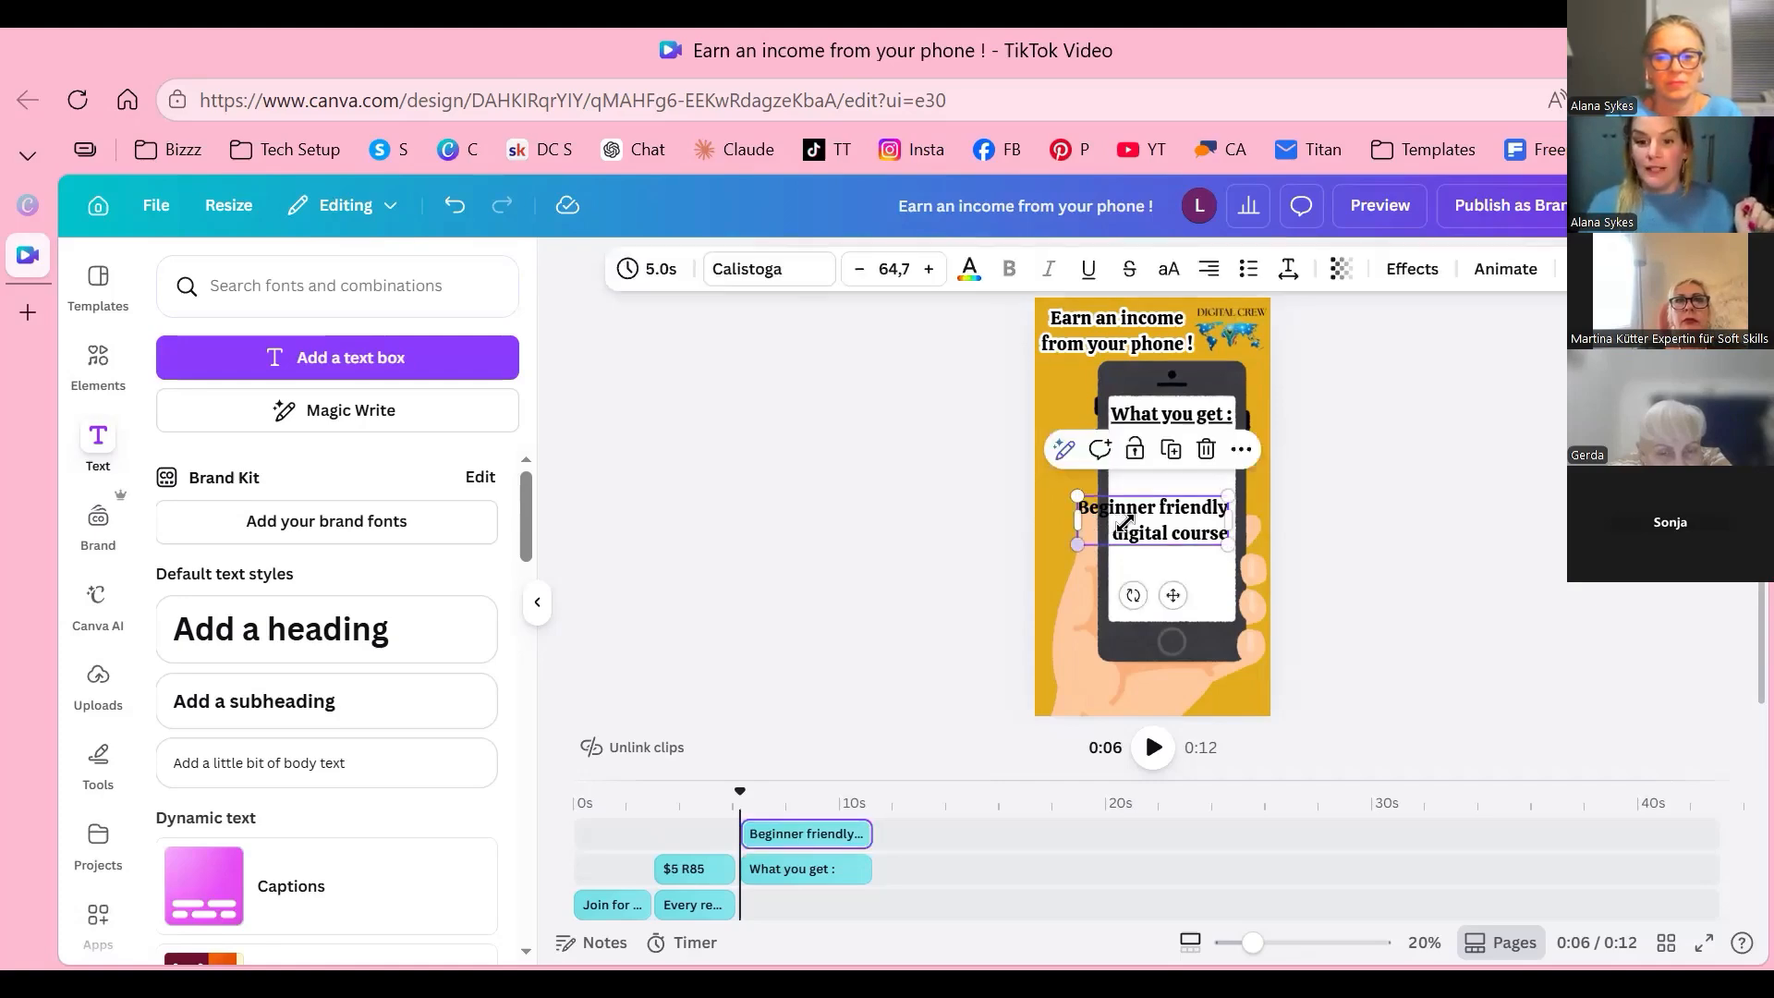
{"action": "left_click_drag", "start_coordinate": [1077, 545], "coordinate": [1197, 489]}
{"action": "left_click_drag", "start_coordinate": [1316, 473], "coordinate": [1201, 464]}
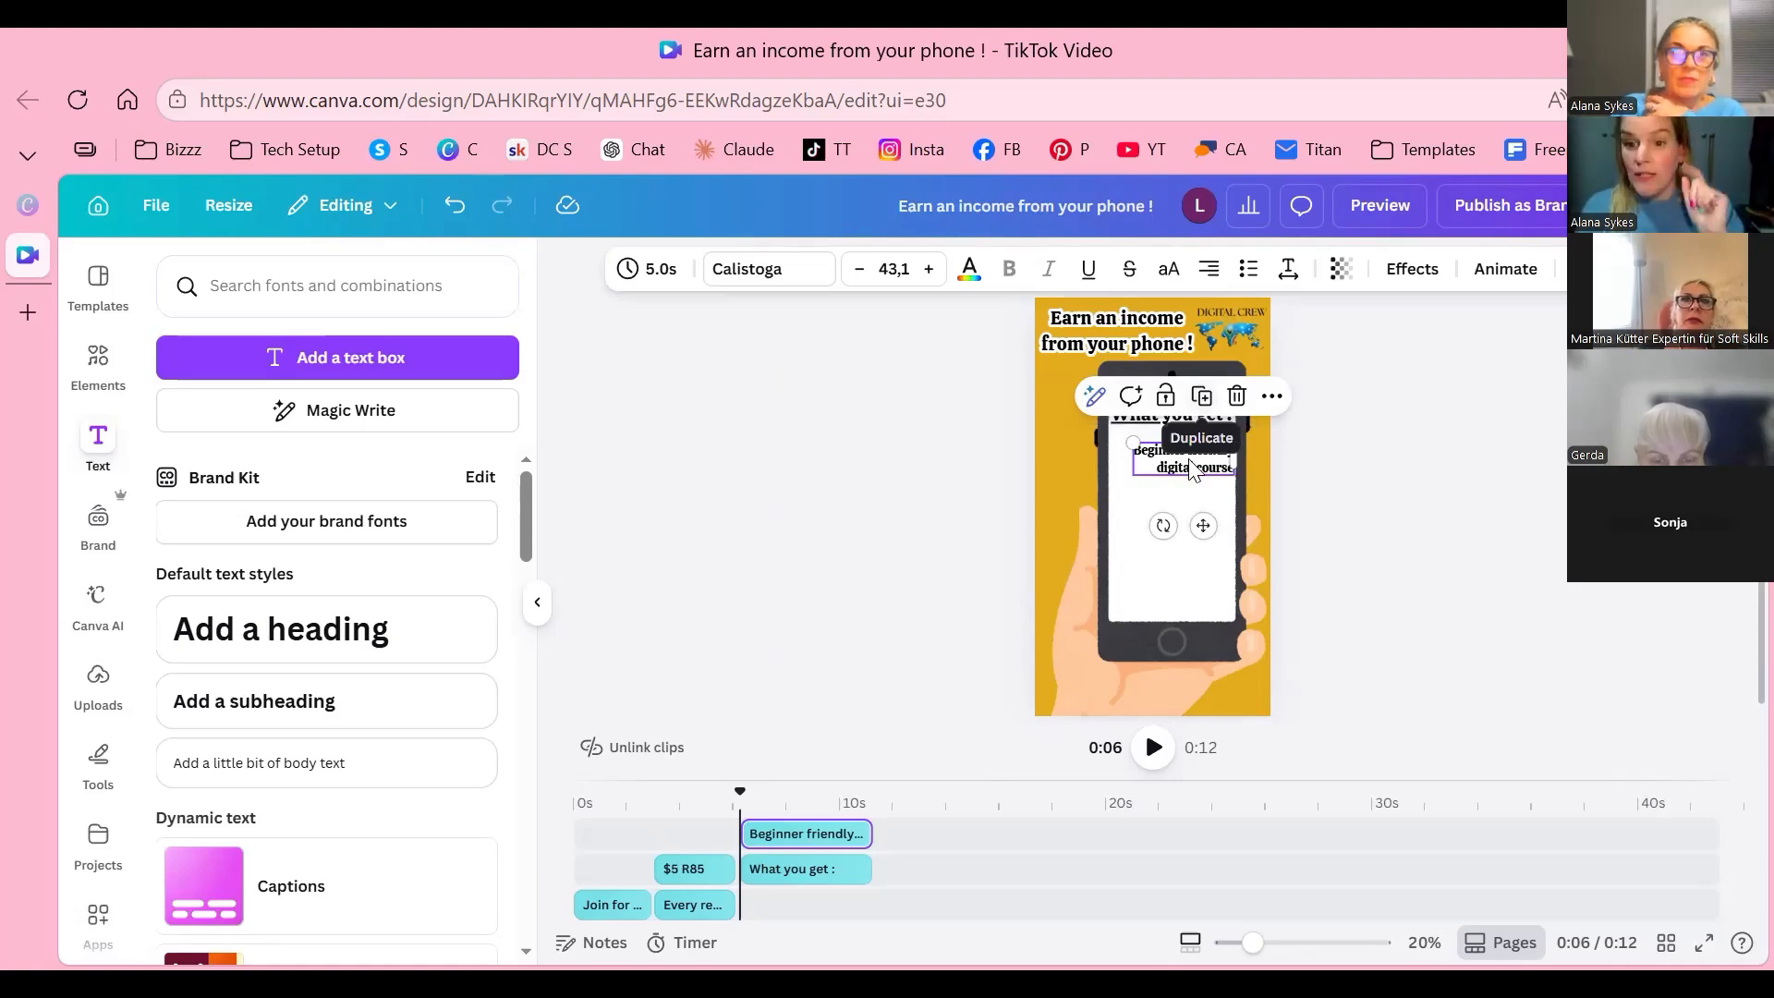
Step: Duplicate the "Beginner friendly digital course" text, place the copy directly below it and change its wording to "Step by Step Guidance"
{"action": "key", "text": "ctrl+d"}
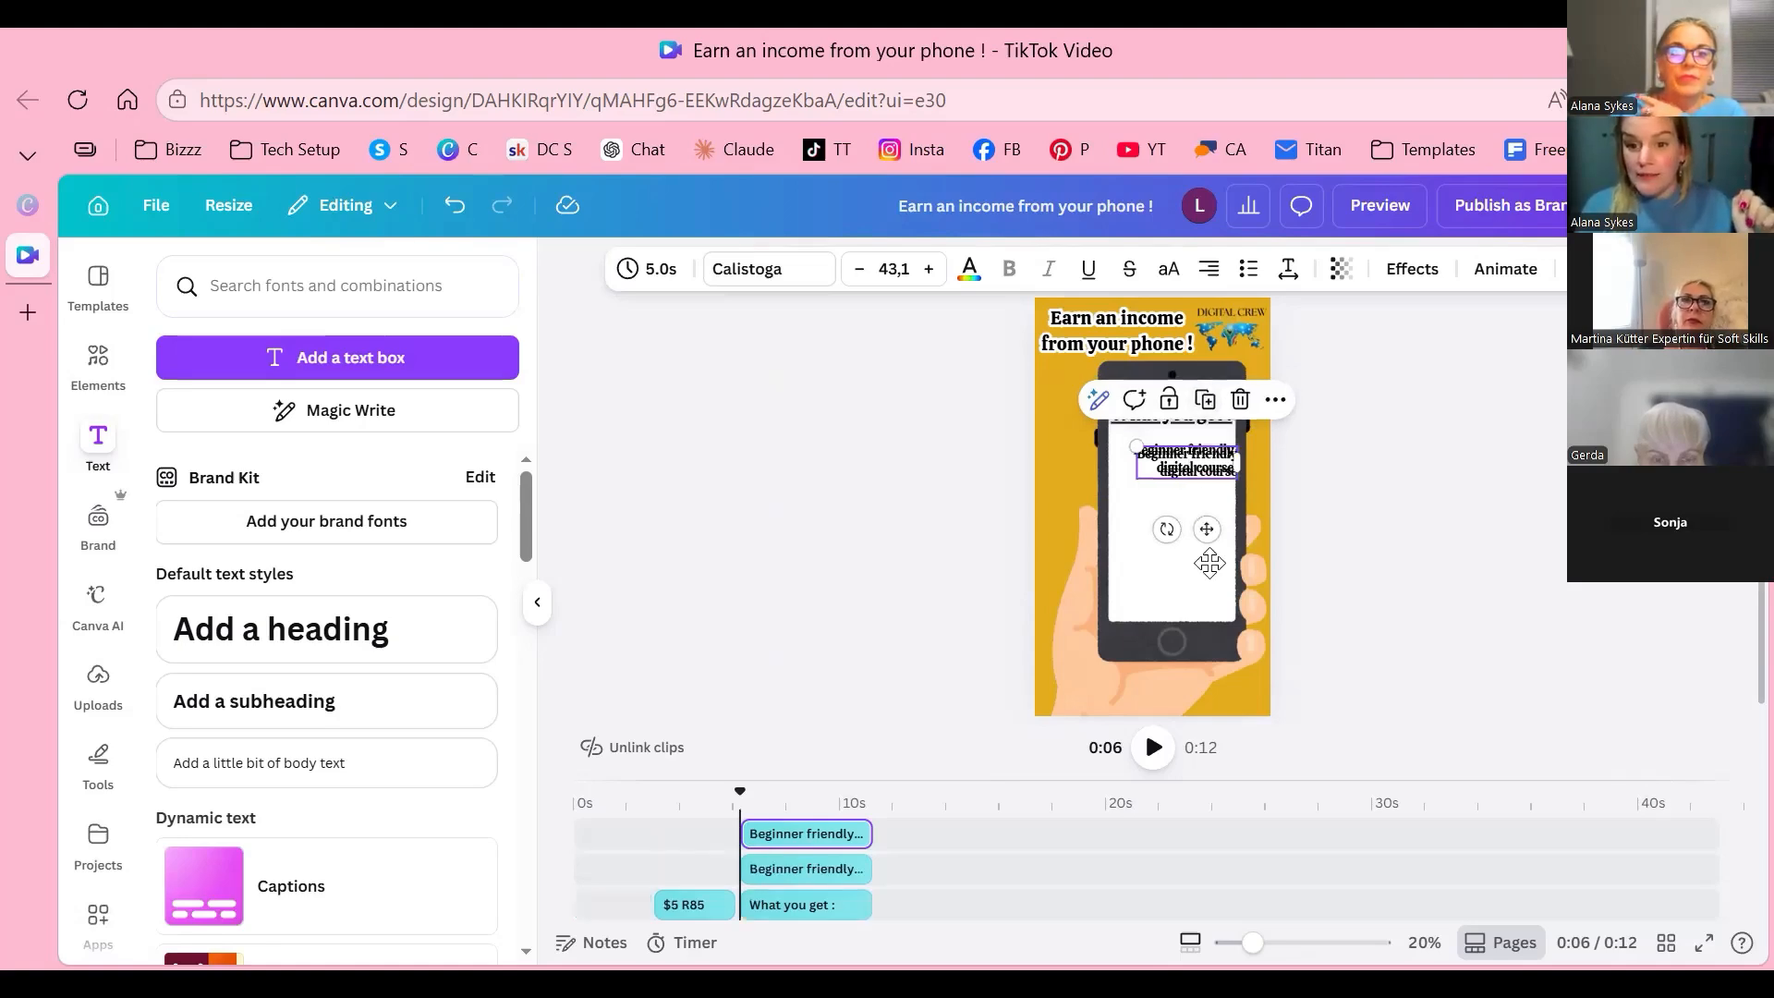
{"action": "left_click_drag", "start_coordinate": [1209, 562], "coordinate": [1210, 566]}
{"action": "key", "text": "Return"}
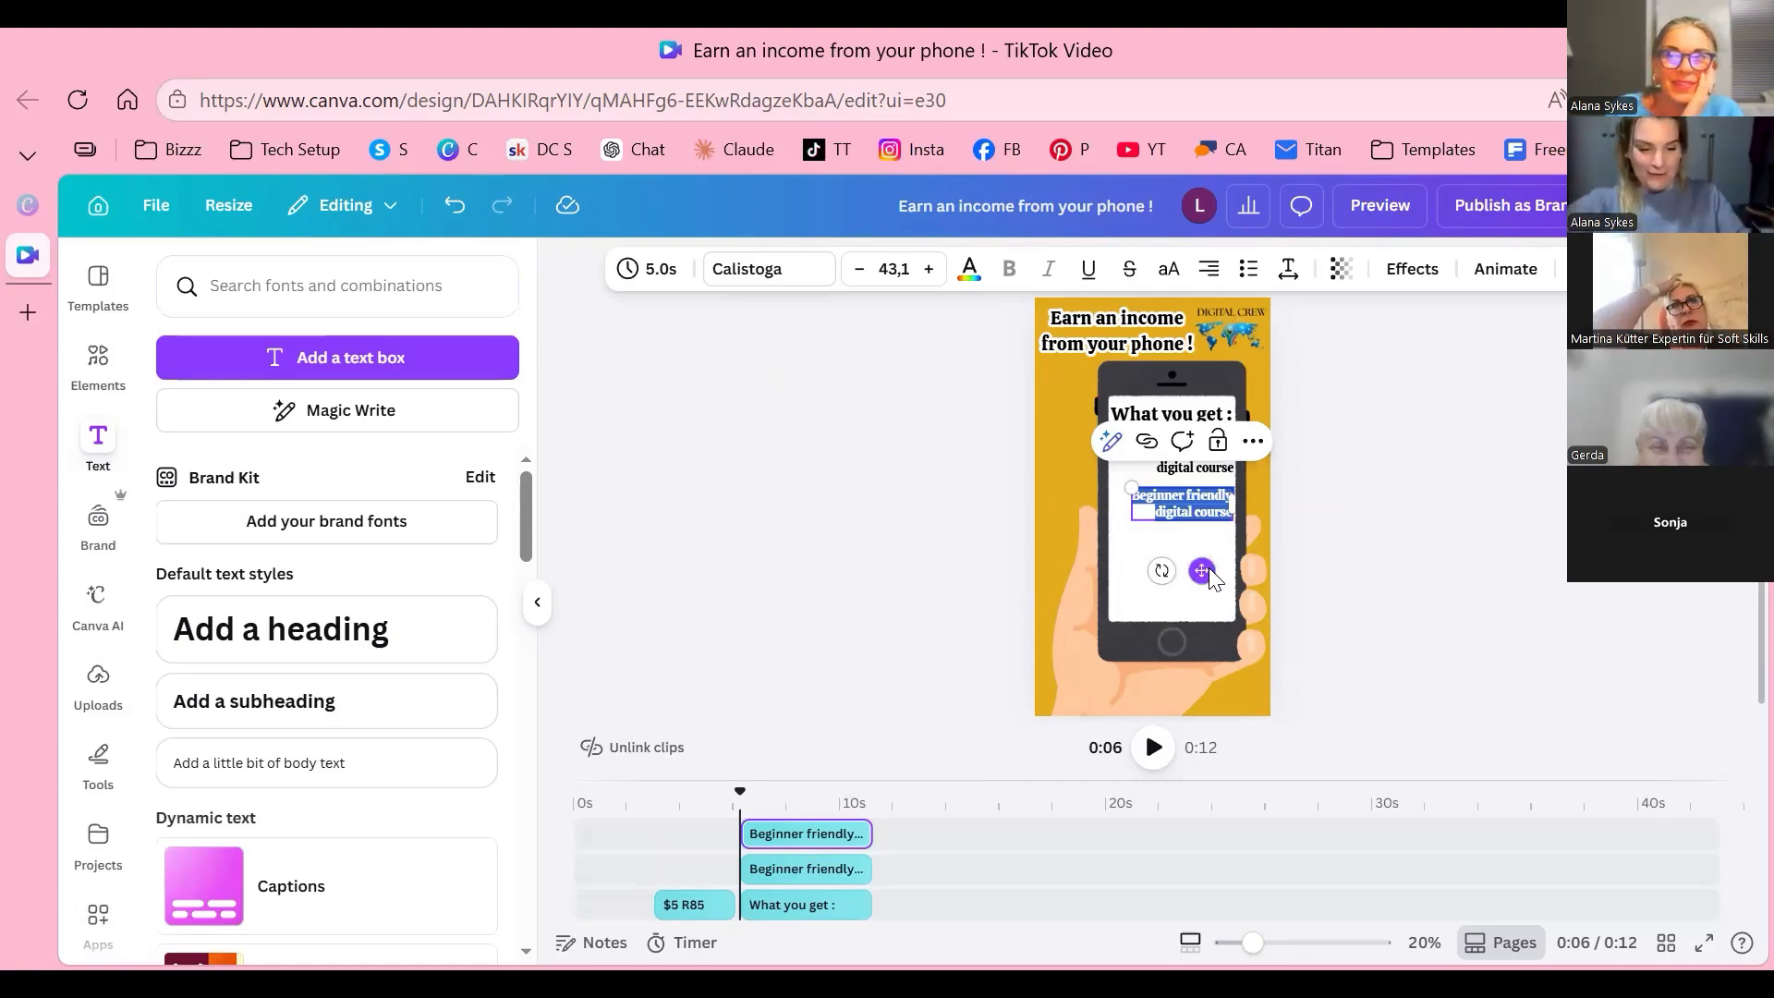
{"action": "type", "text": "S"}
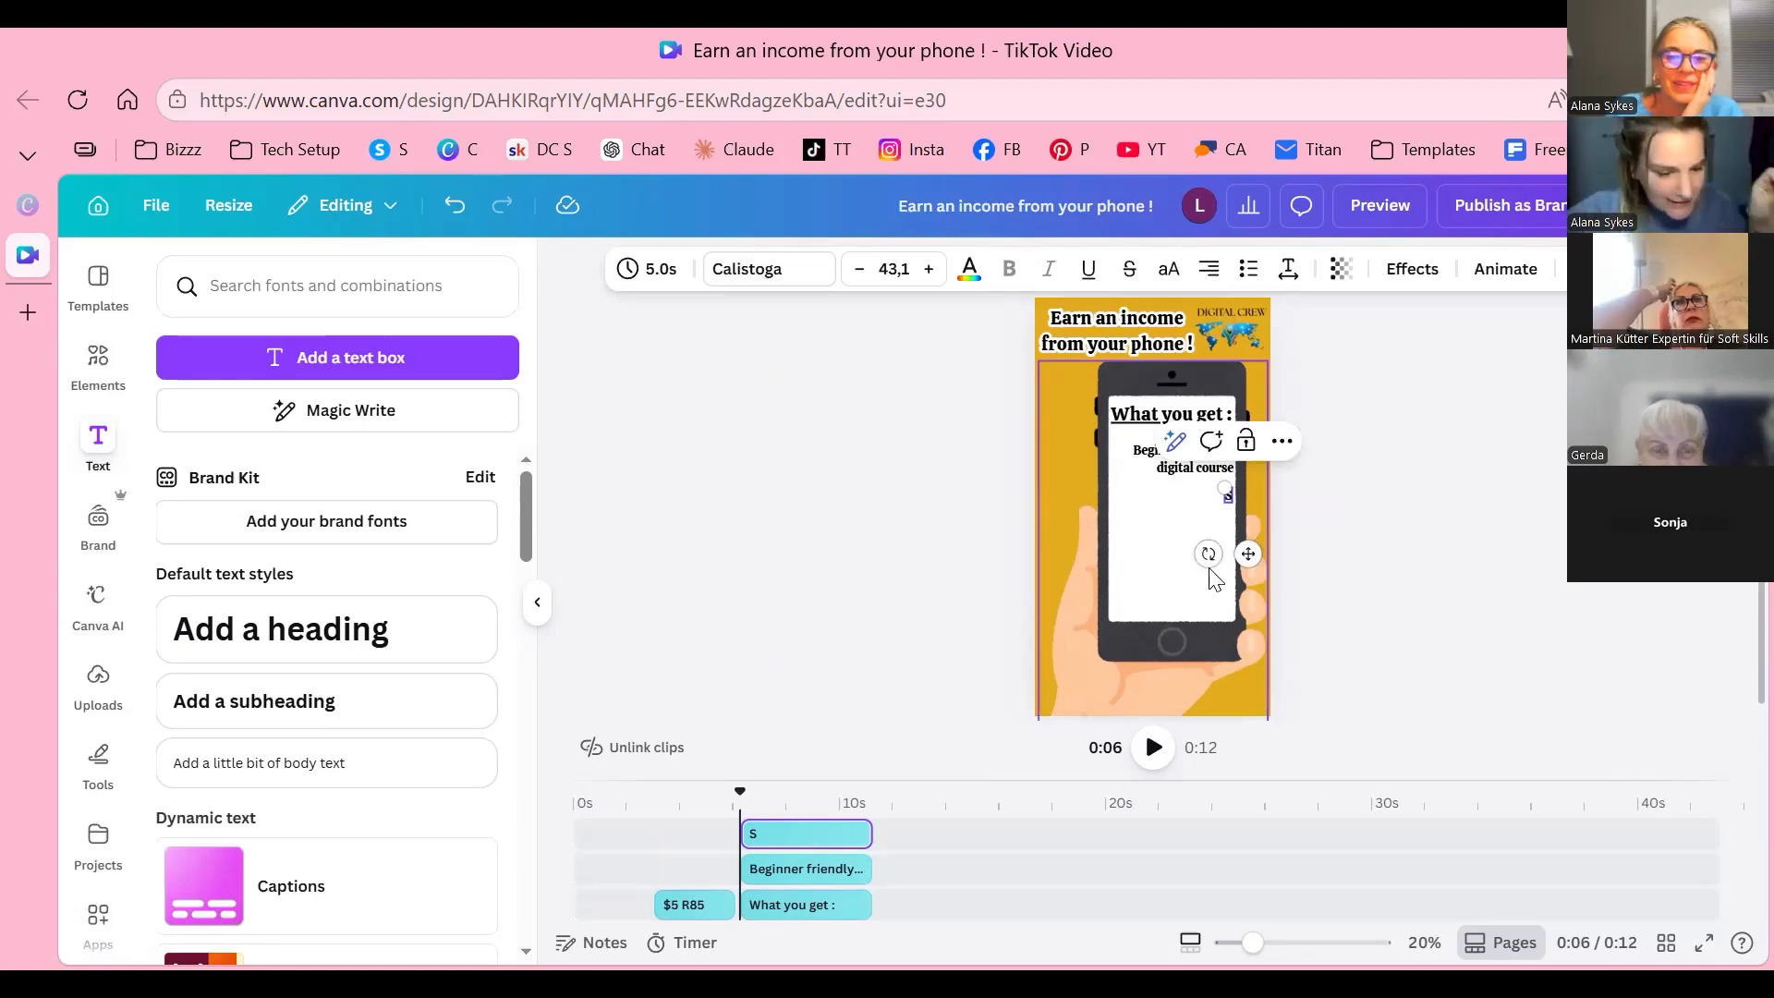
{"action": "type", "text": "tep by"}
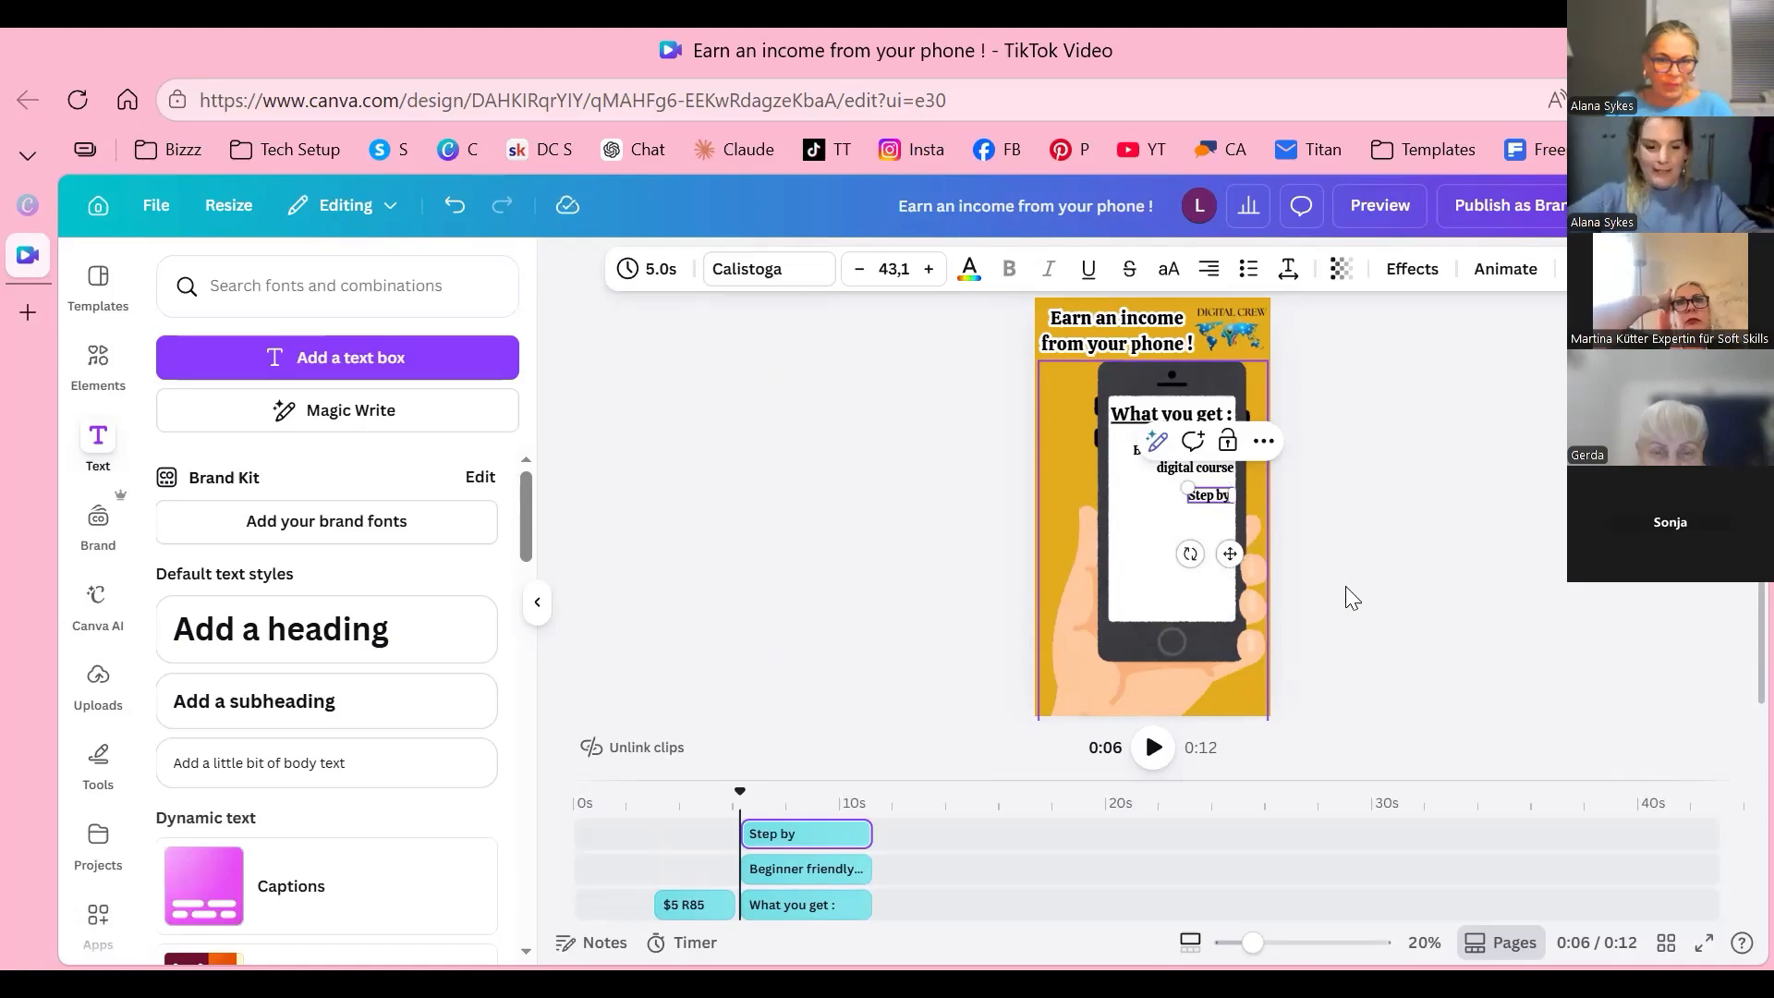
{"action": "type", "text": " Step Gu"}
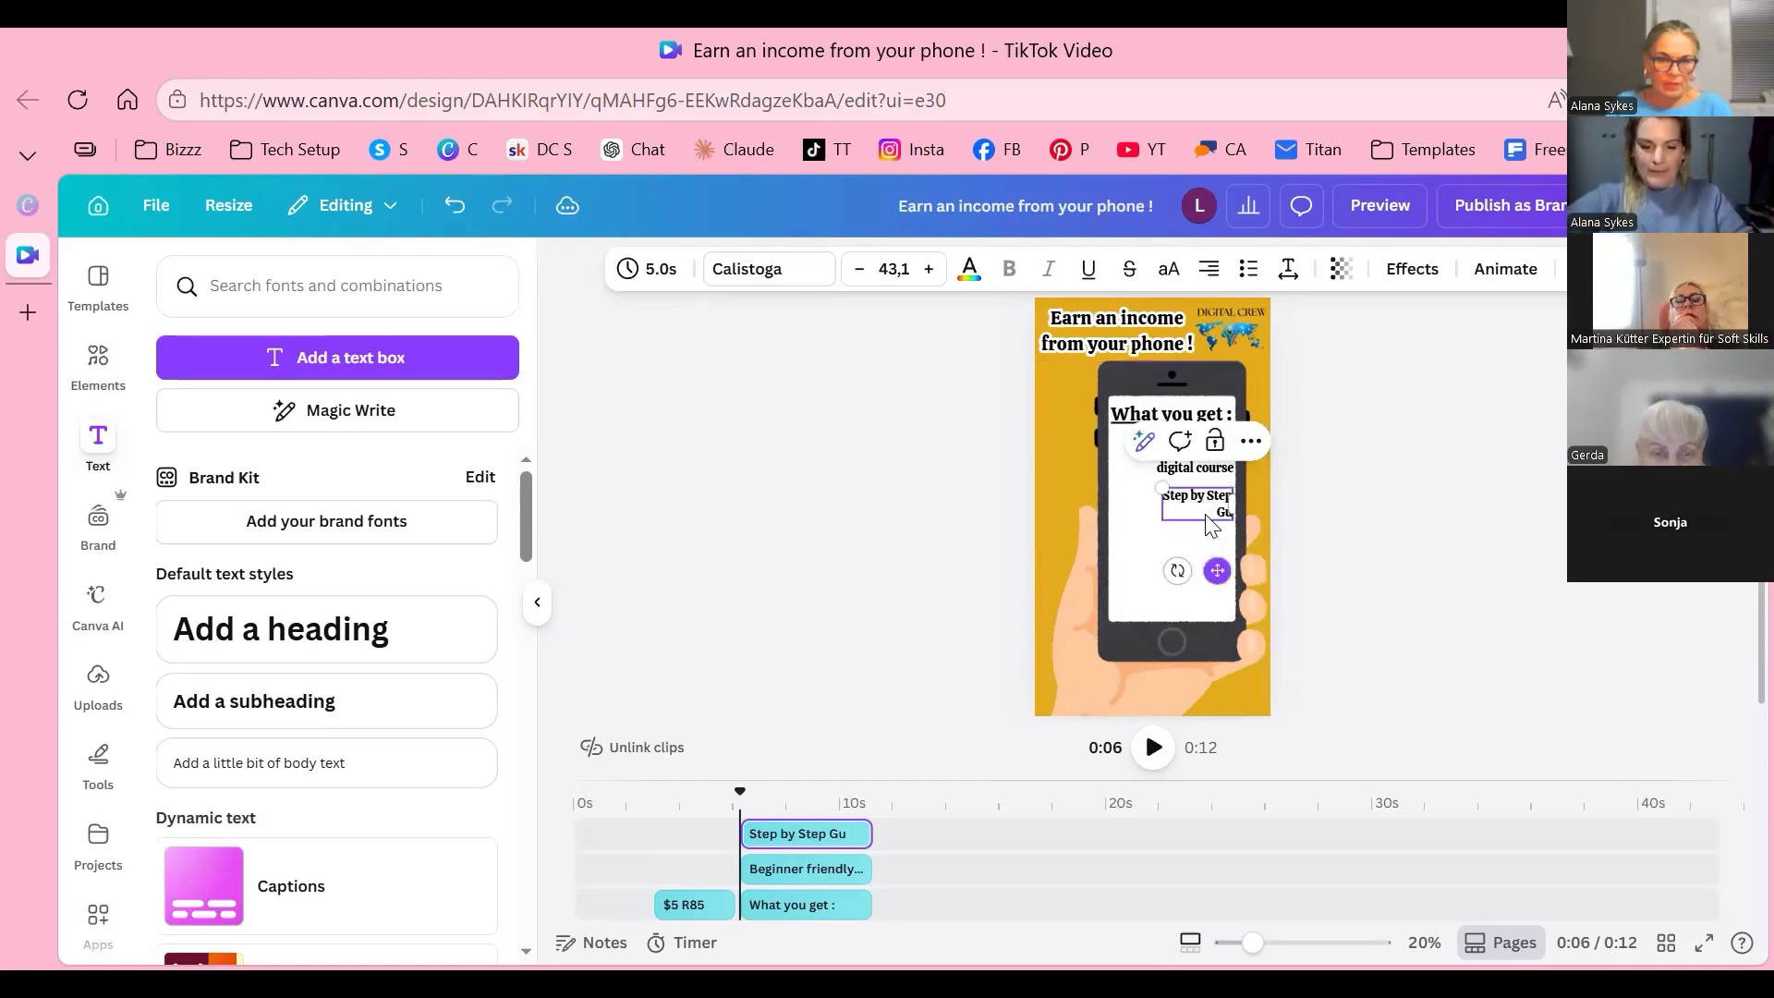
{"action": "type", "text": "idance"}
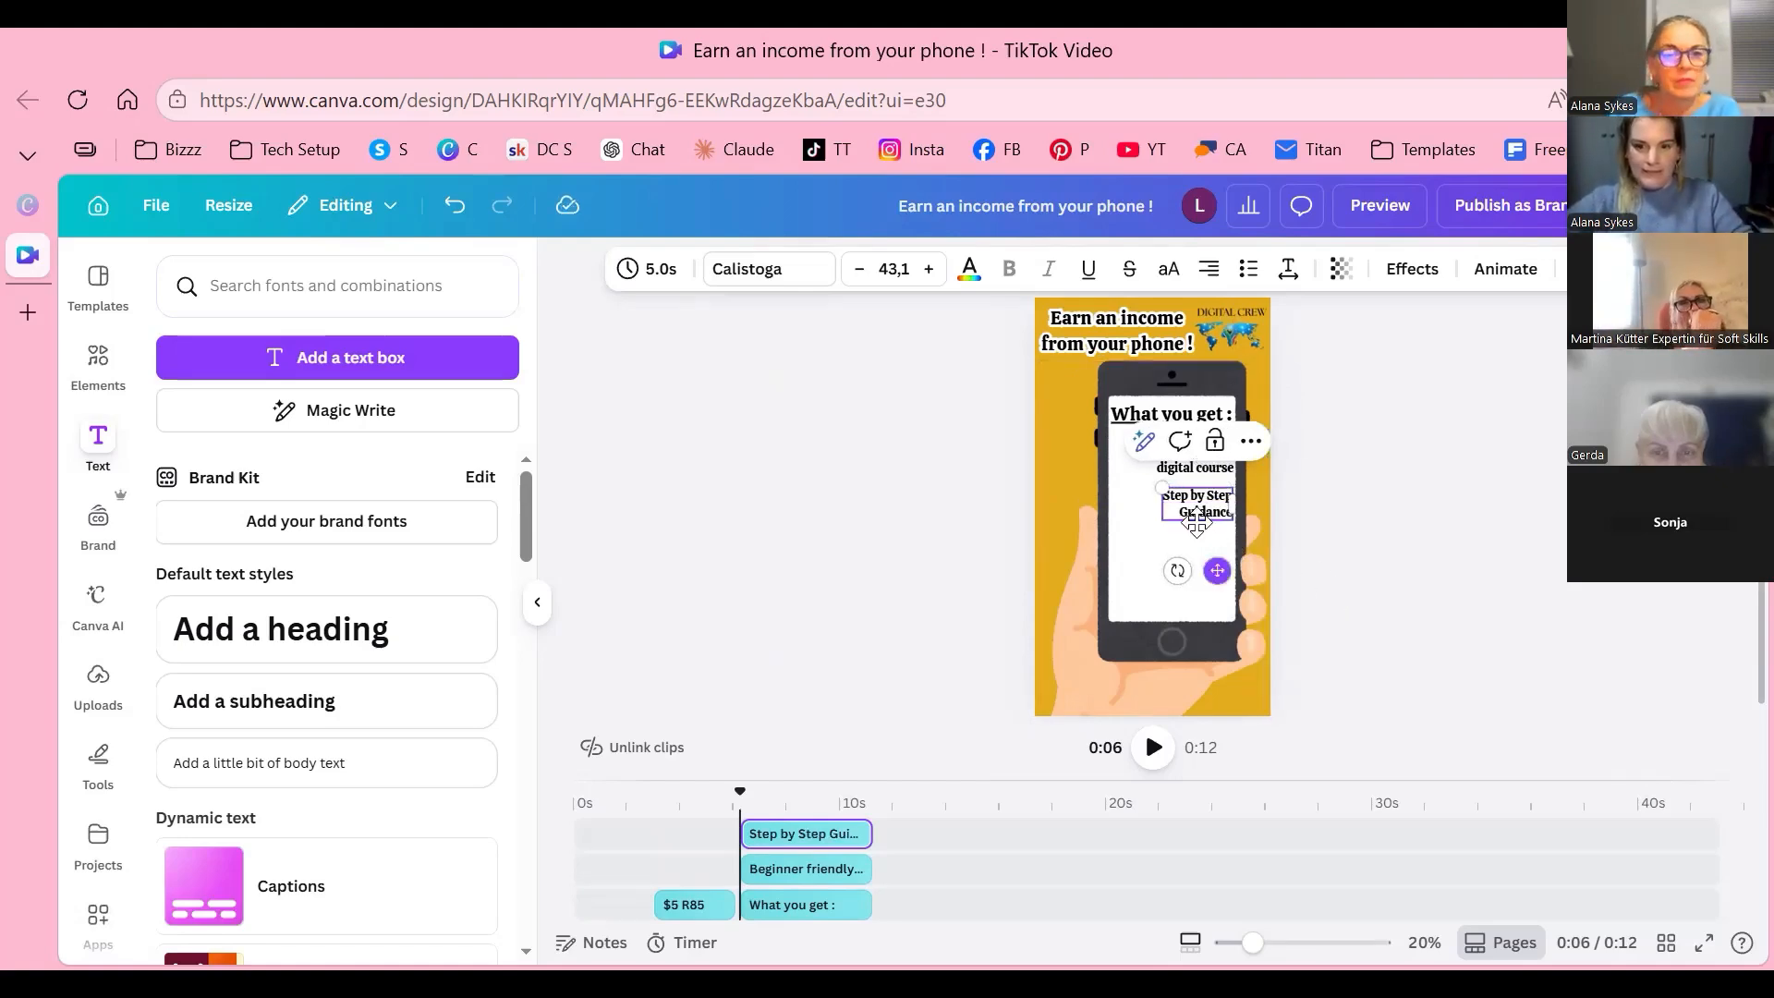
{"action": "left_click", "coordinate": [1192, 555]}
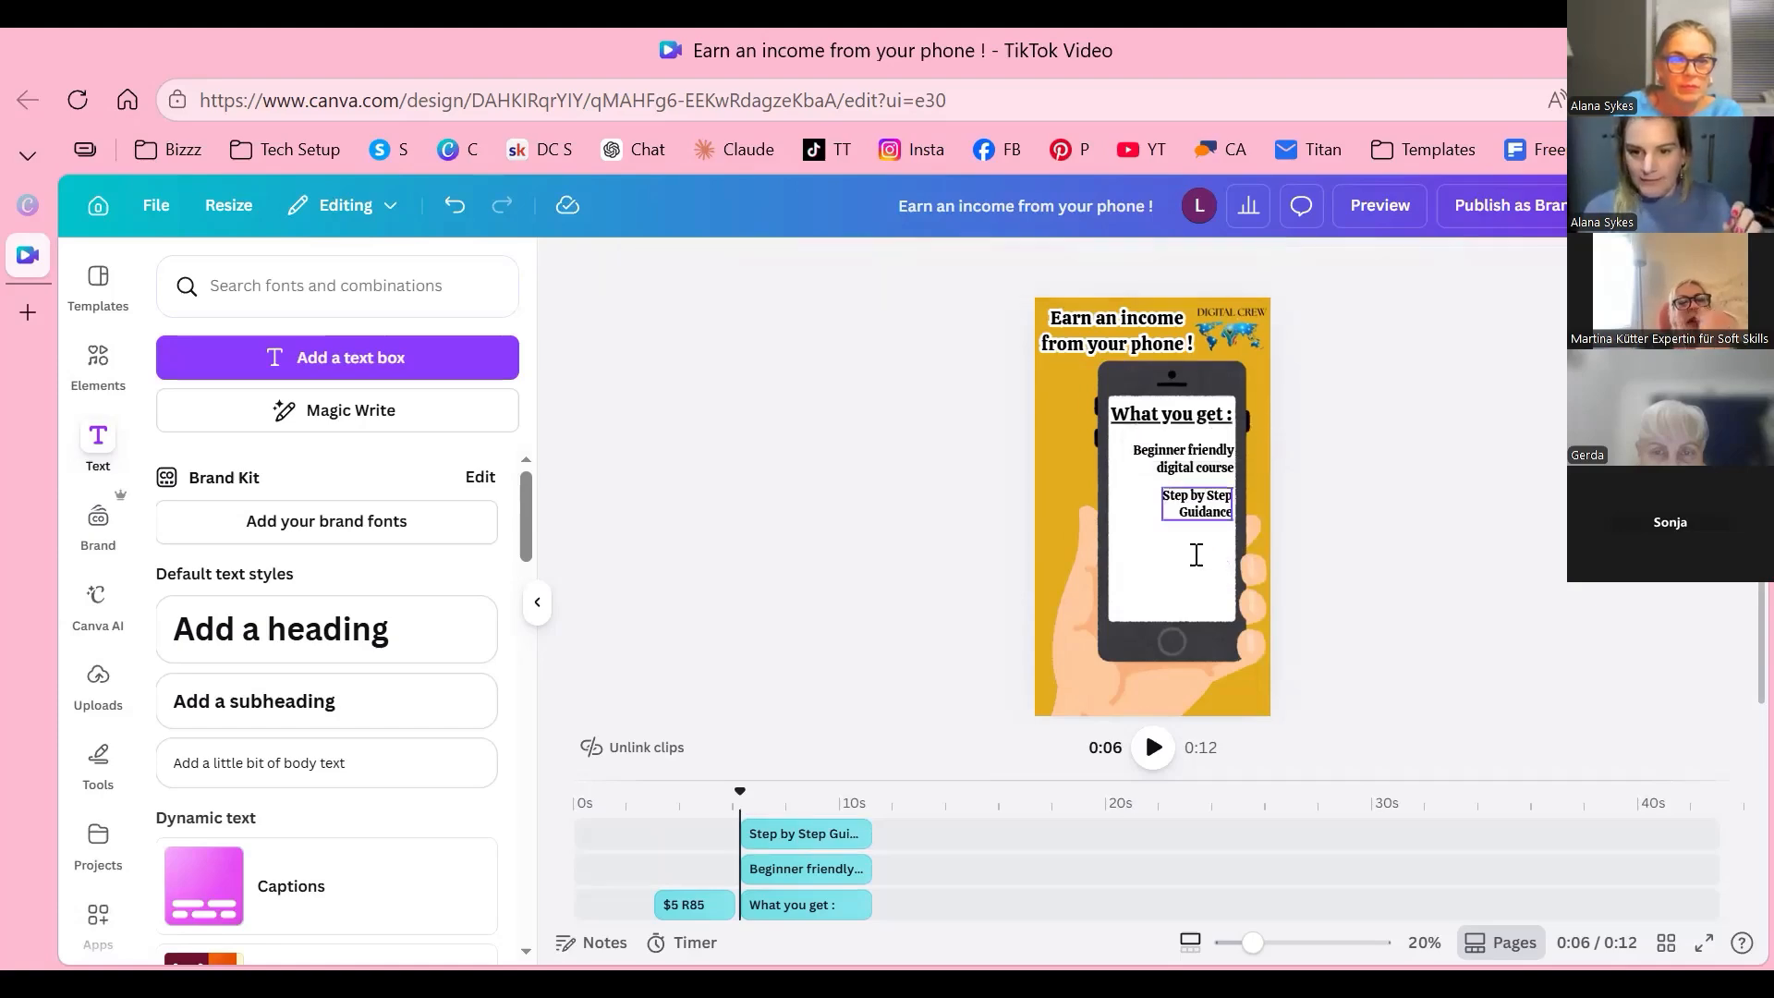
Step: Duplicate the "Step by Step Guidance" text, place the copy evenly spaced below it and change its wording to "Supportive Community"
{"action": "left_click", "coordinate": [1197, 504]}
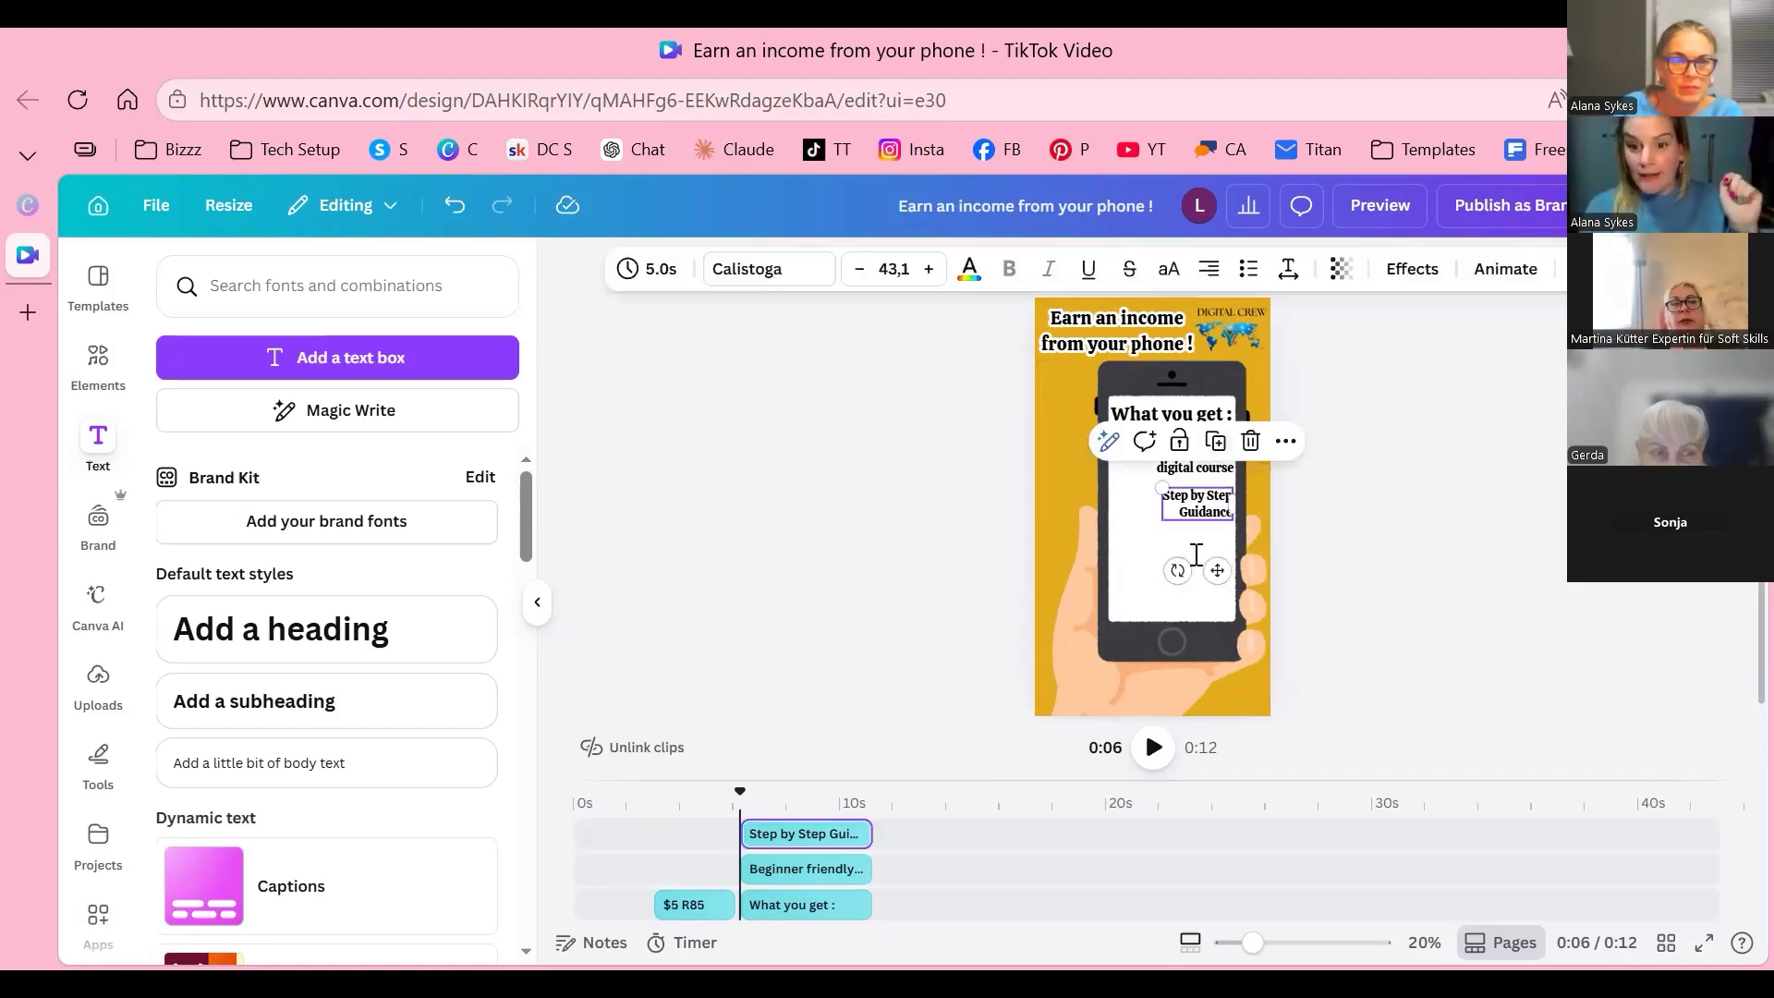
{"action": "left_click", "coordinate": [1207, 440]}
{"action": "left_click_drag", "start_coordinate": [1201, 517], "coordinate": [1196, 559]}
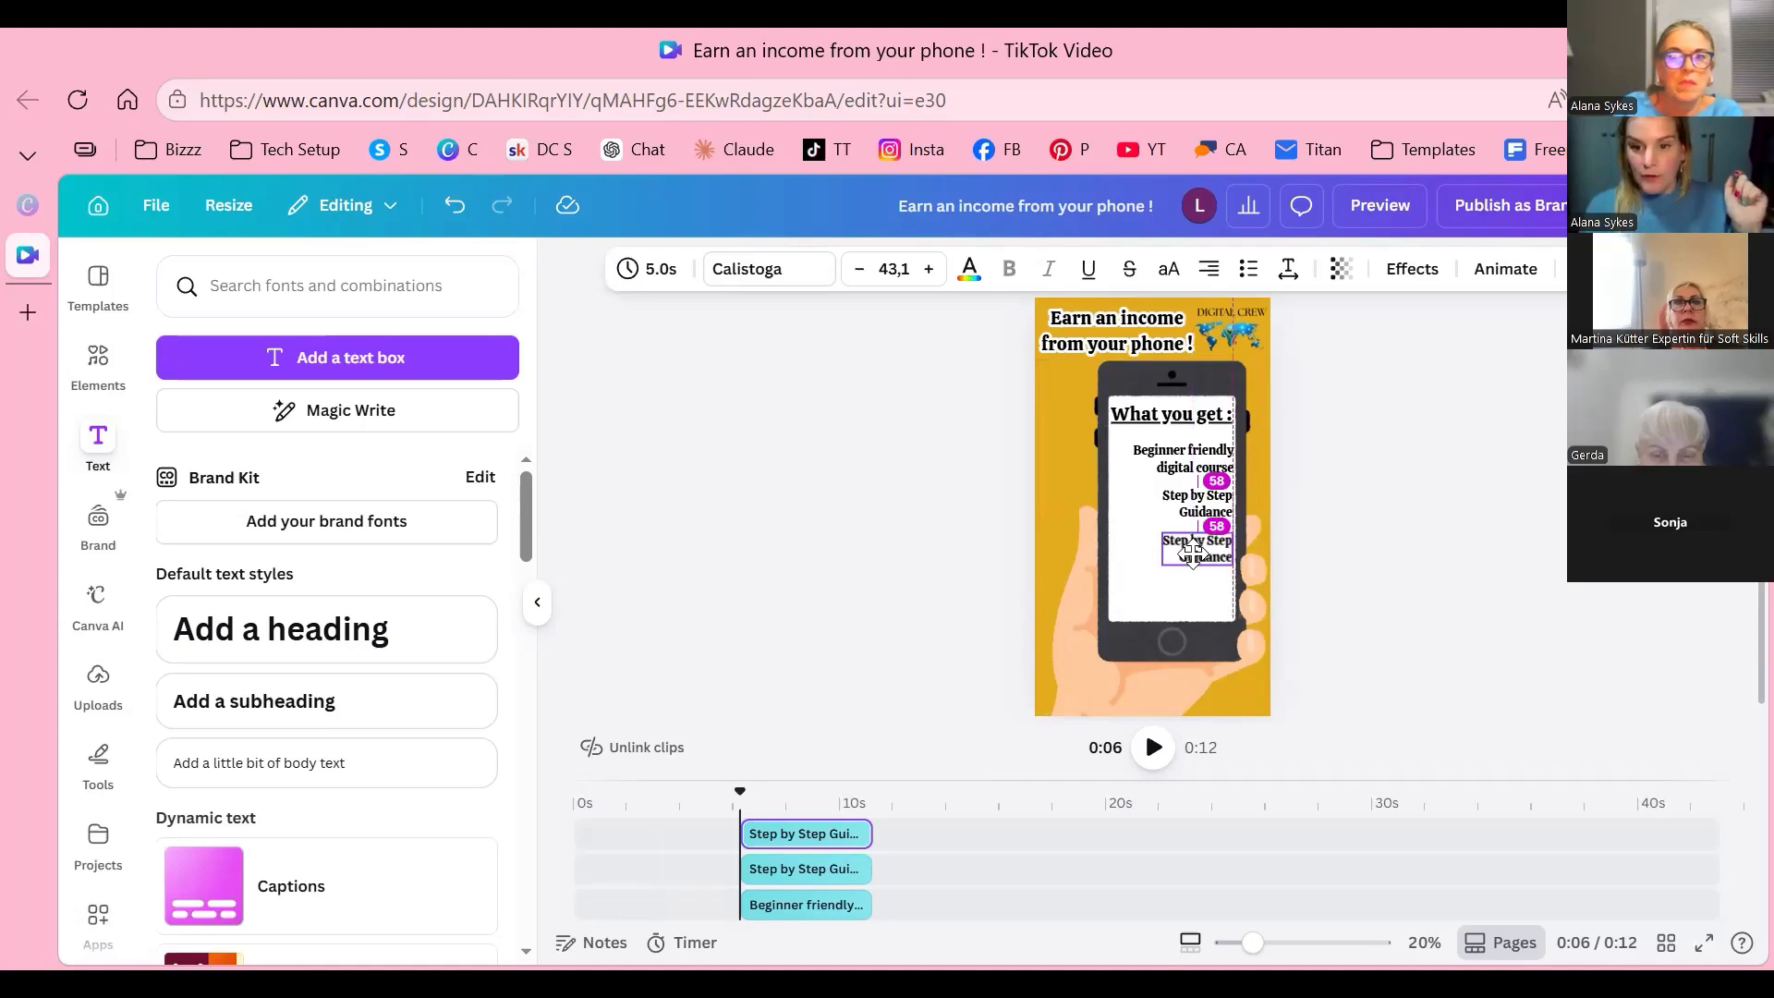
{"action": "double_click", "coordinate": [1194, 552]}
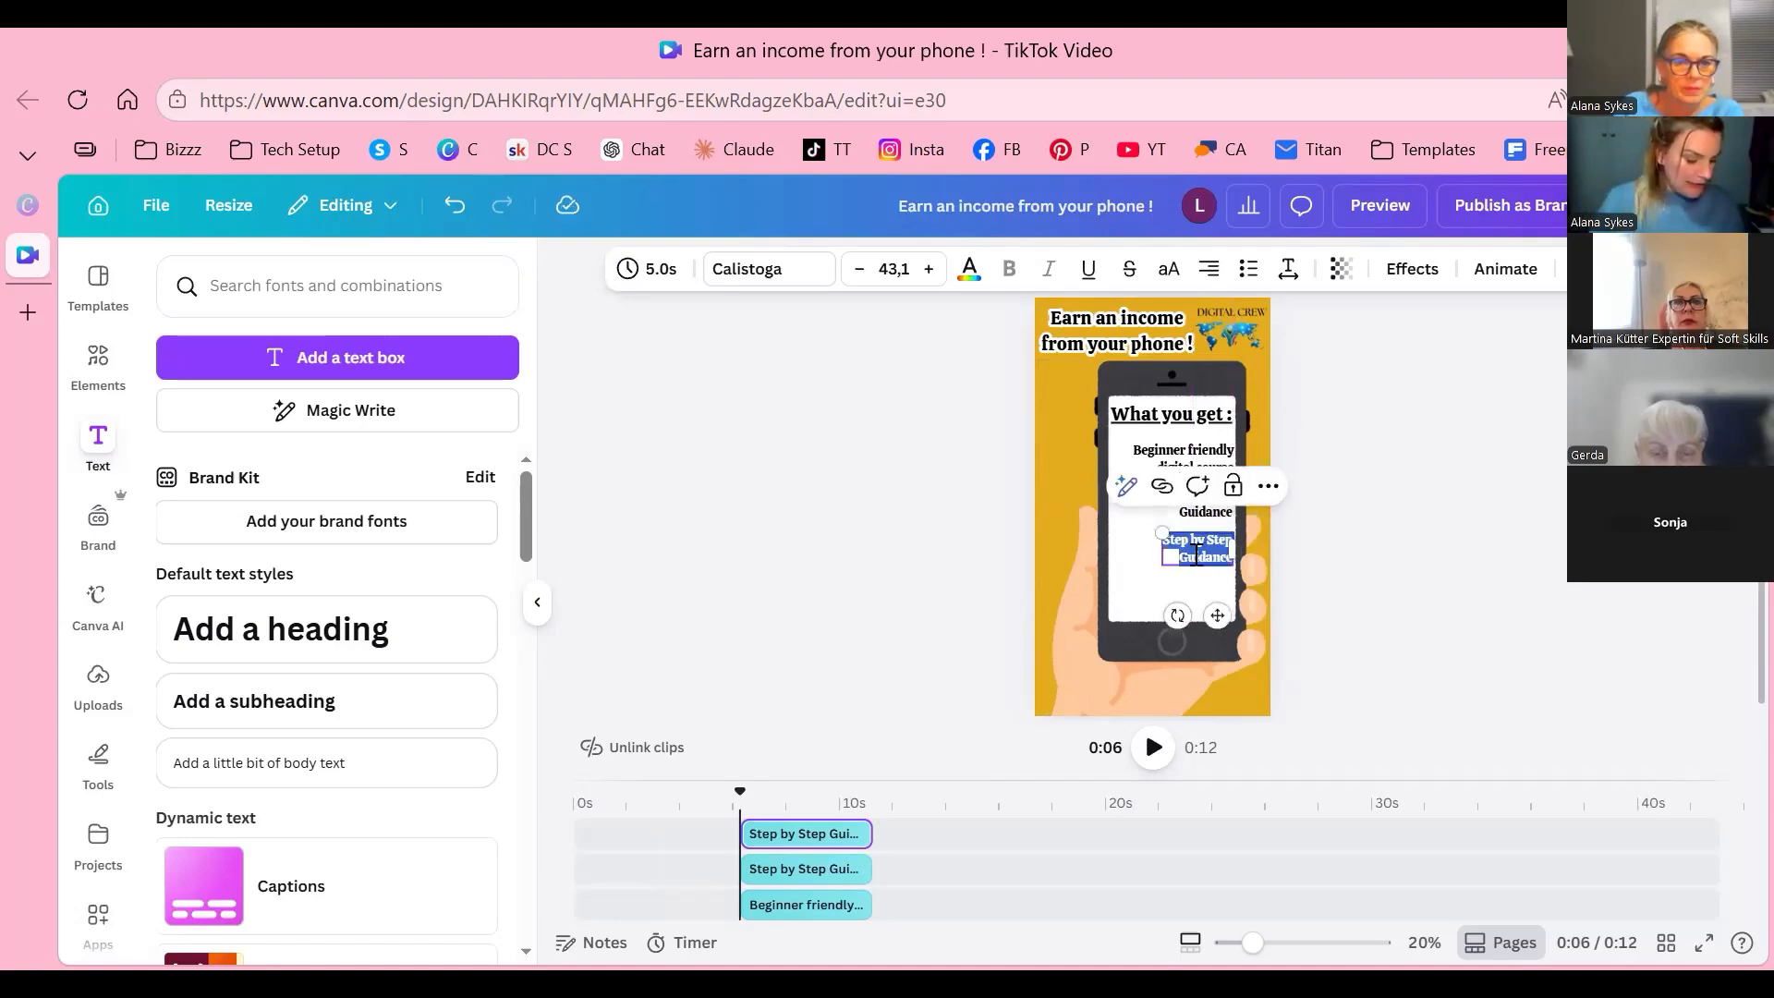
{"action": "type", "text": "S"}
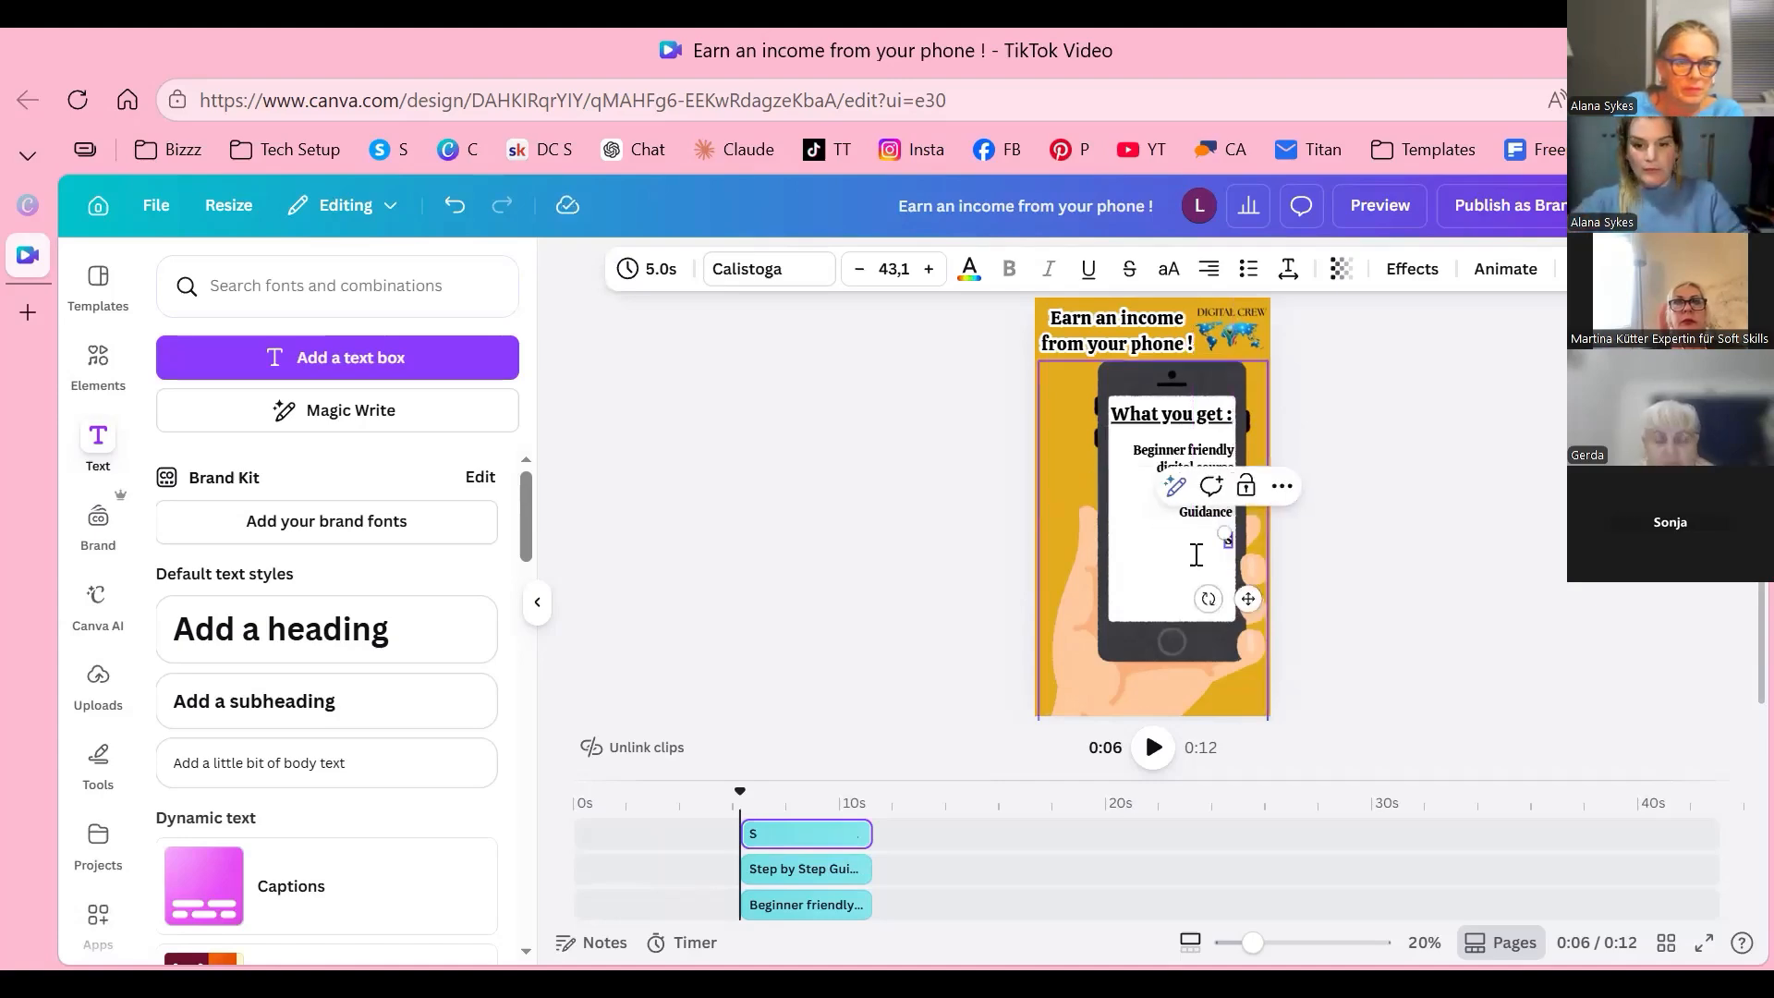
{"action": "type", "text": "upportive Comm"}
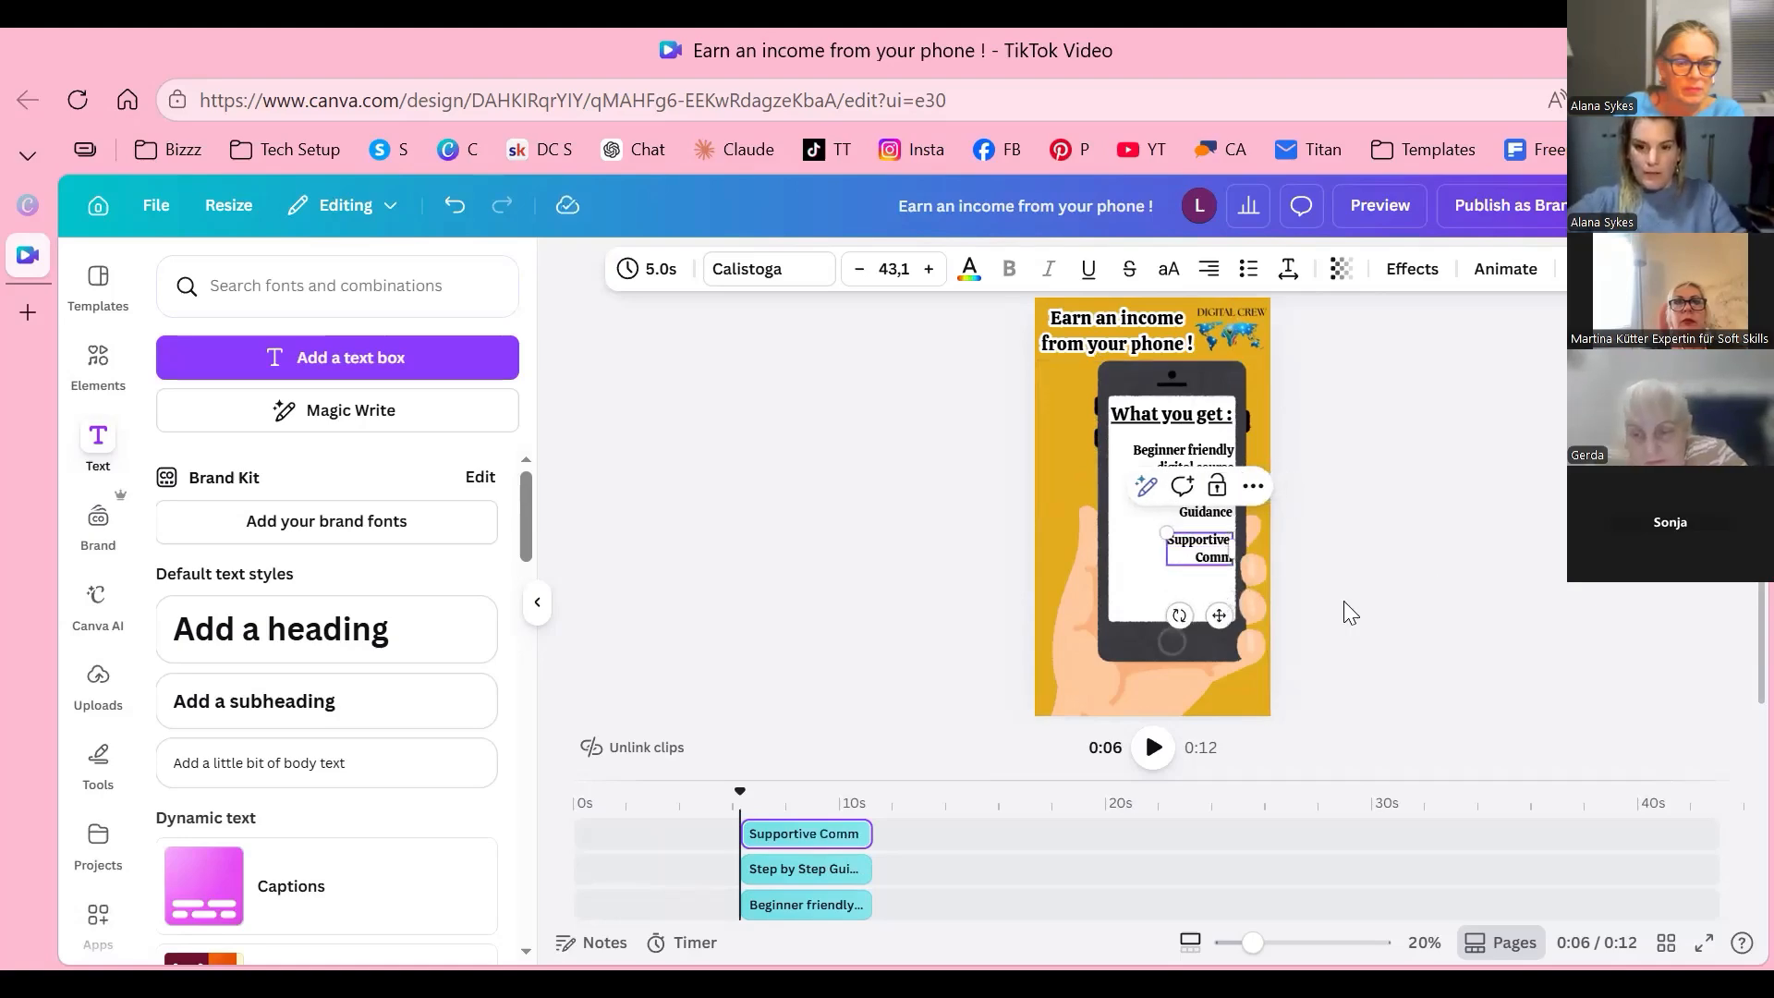
{"action": "type", "text": "unity"}
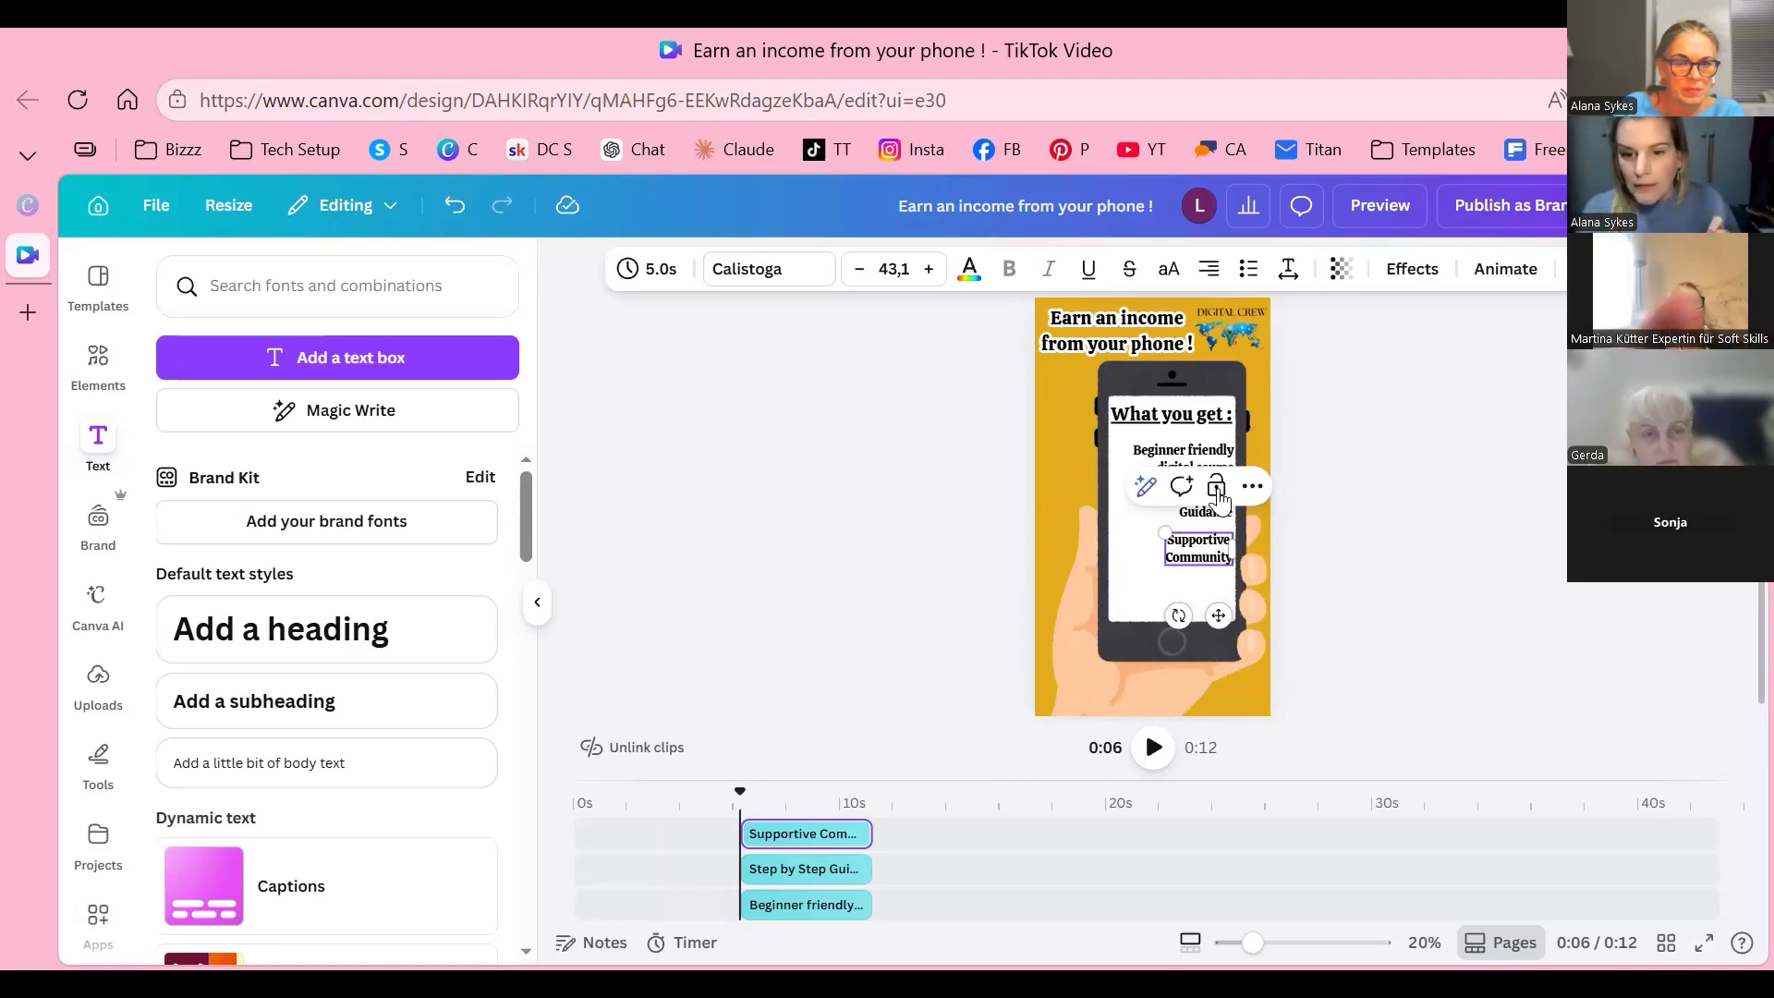
{"action": "left_click", "coordinate": [1212, 567]}
{"action": "left_click", "coordinate": [1213, 575]}
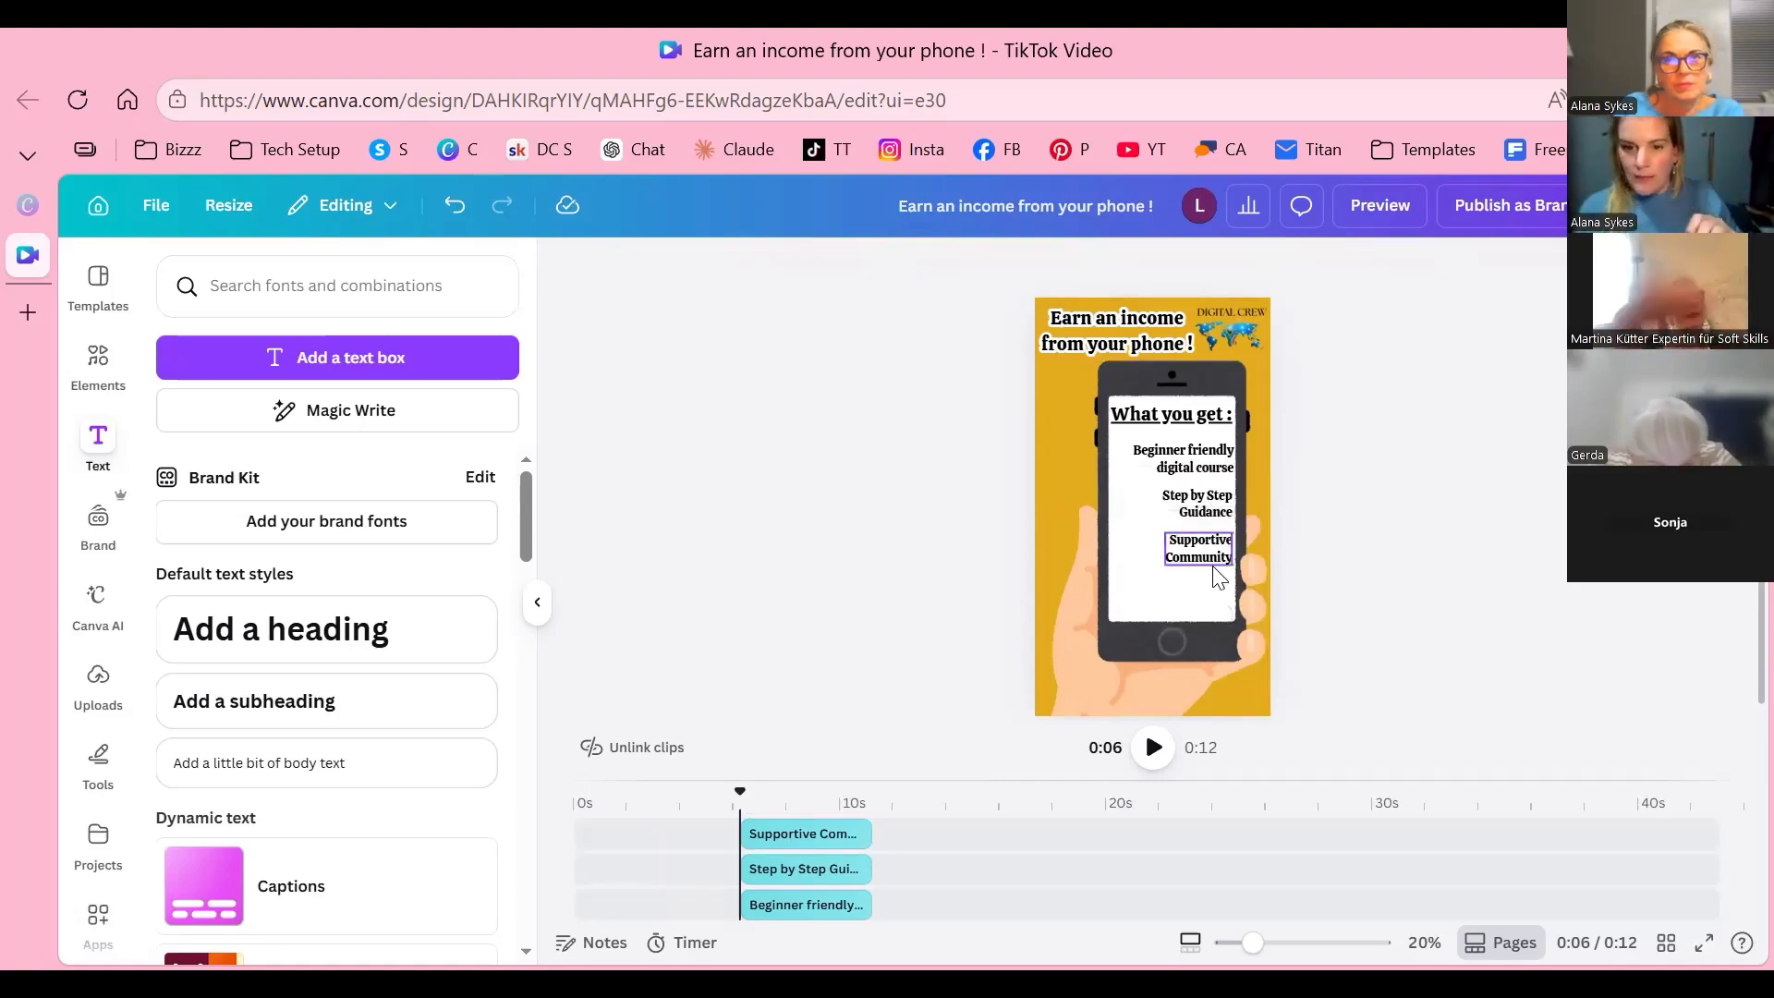
Step: Duplicate the "Supportive Community" text and place the copy below it, near the lower edge of the phone screen
{"action": "key", "text": "ctrl+d"}
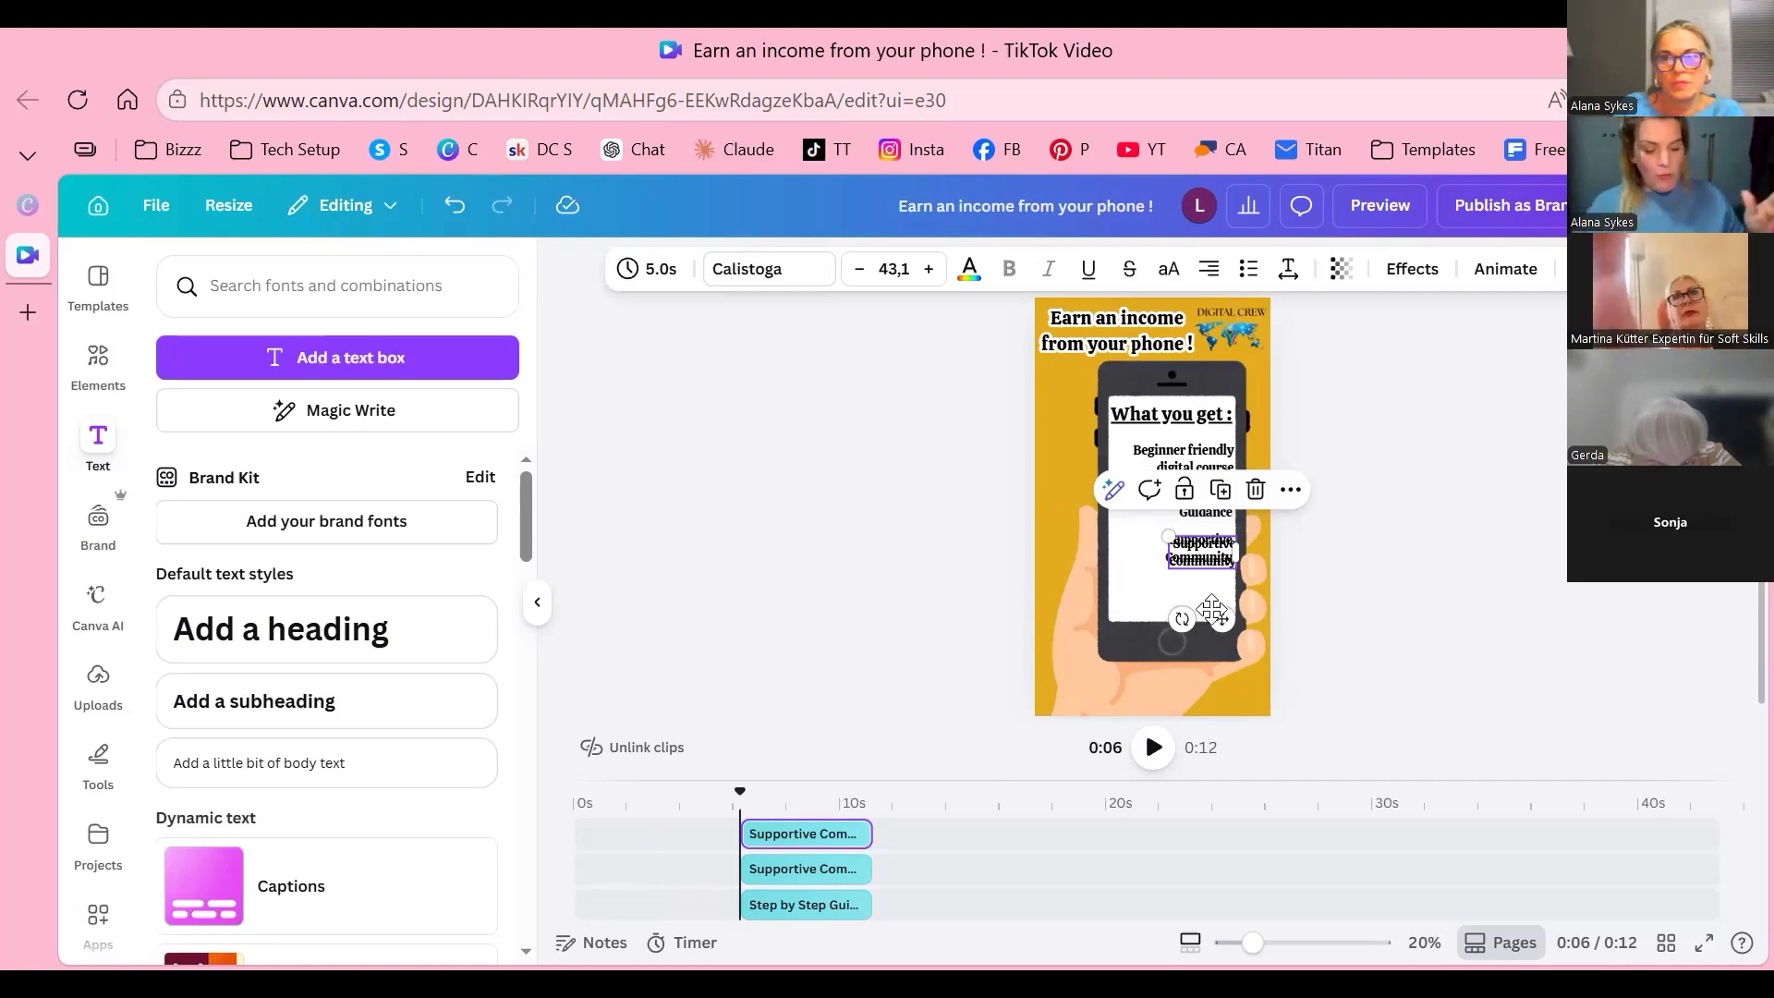
{"action": "key", "text": "shift+r"}
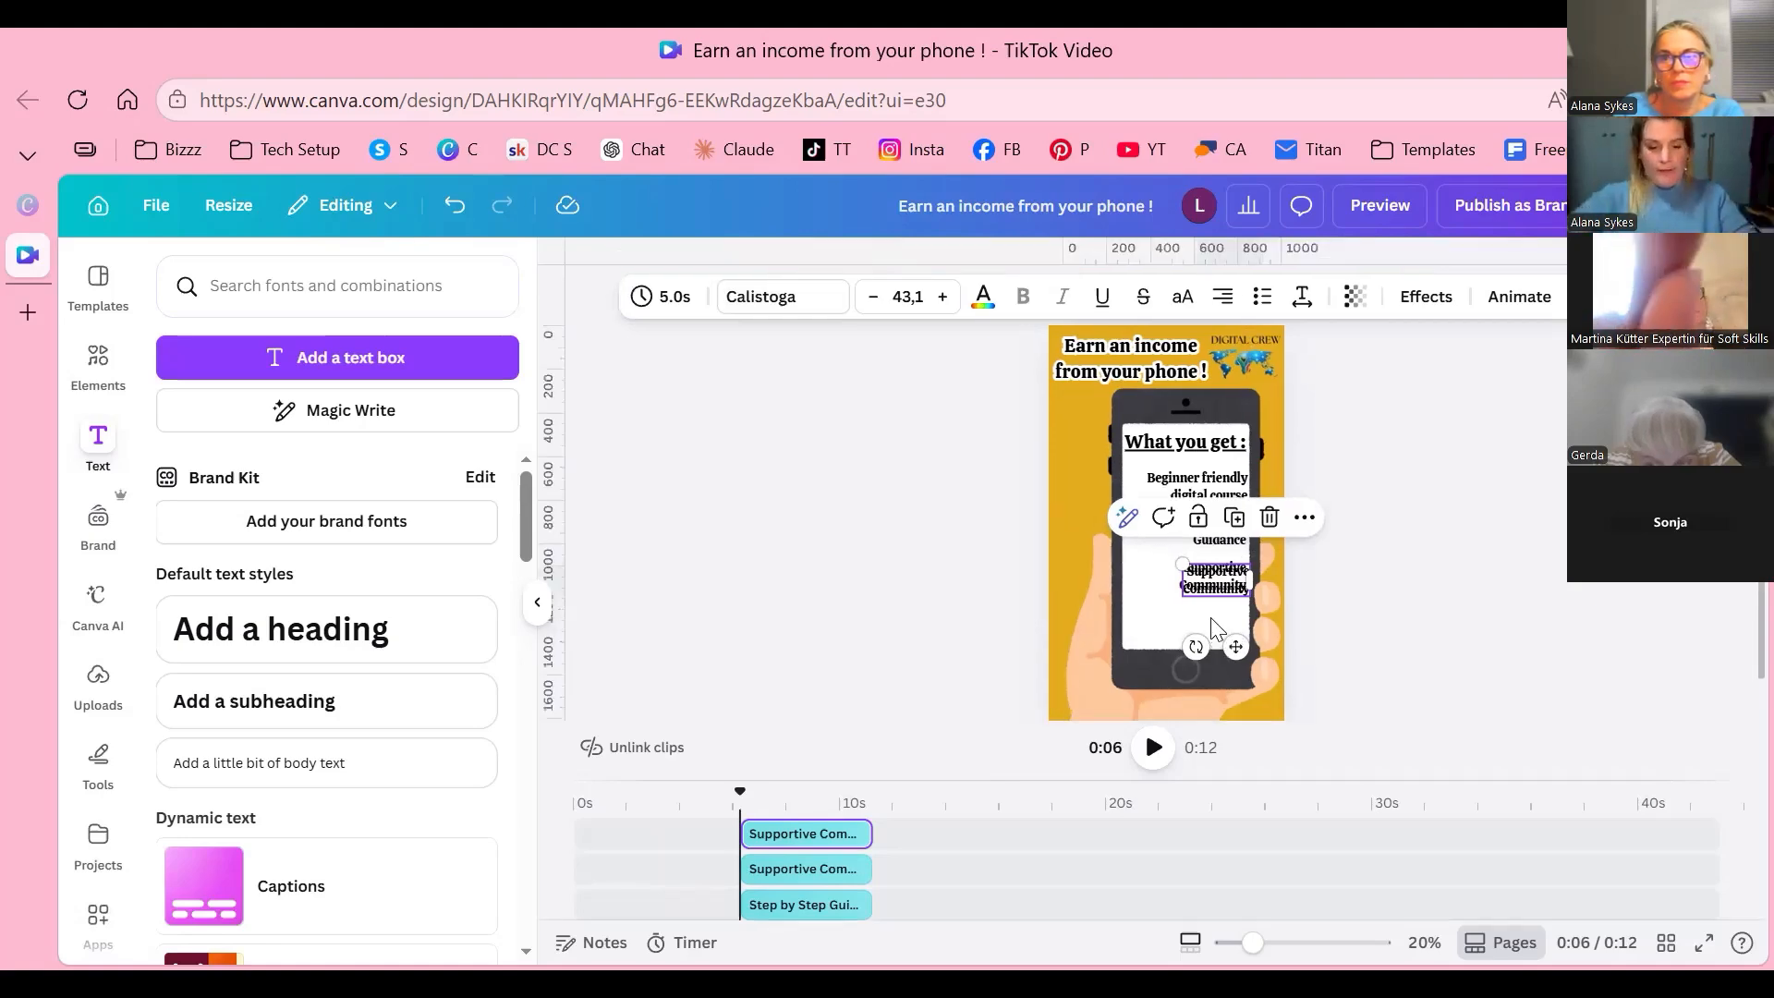
{"action": "left_click", "coordinate": [1441, 645]}
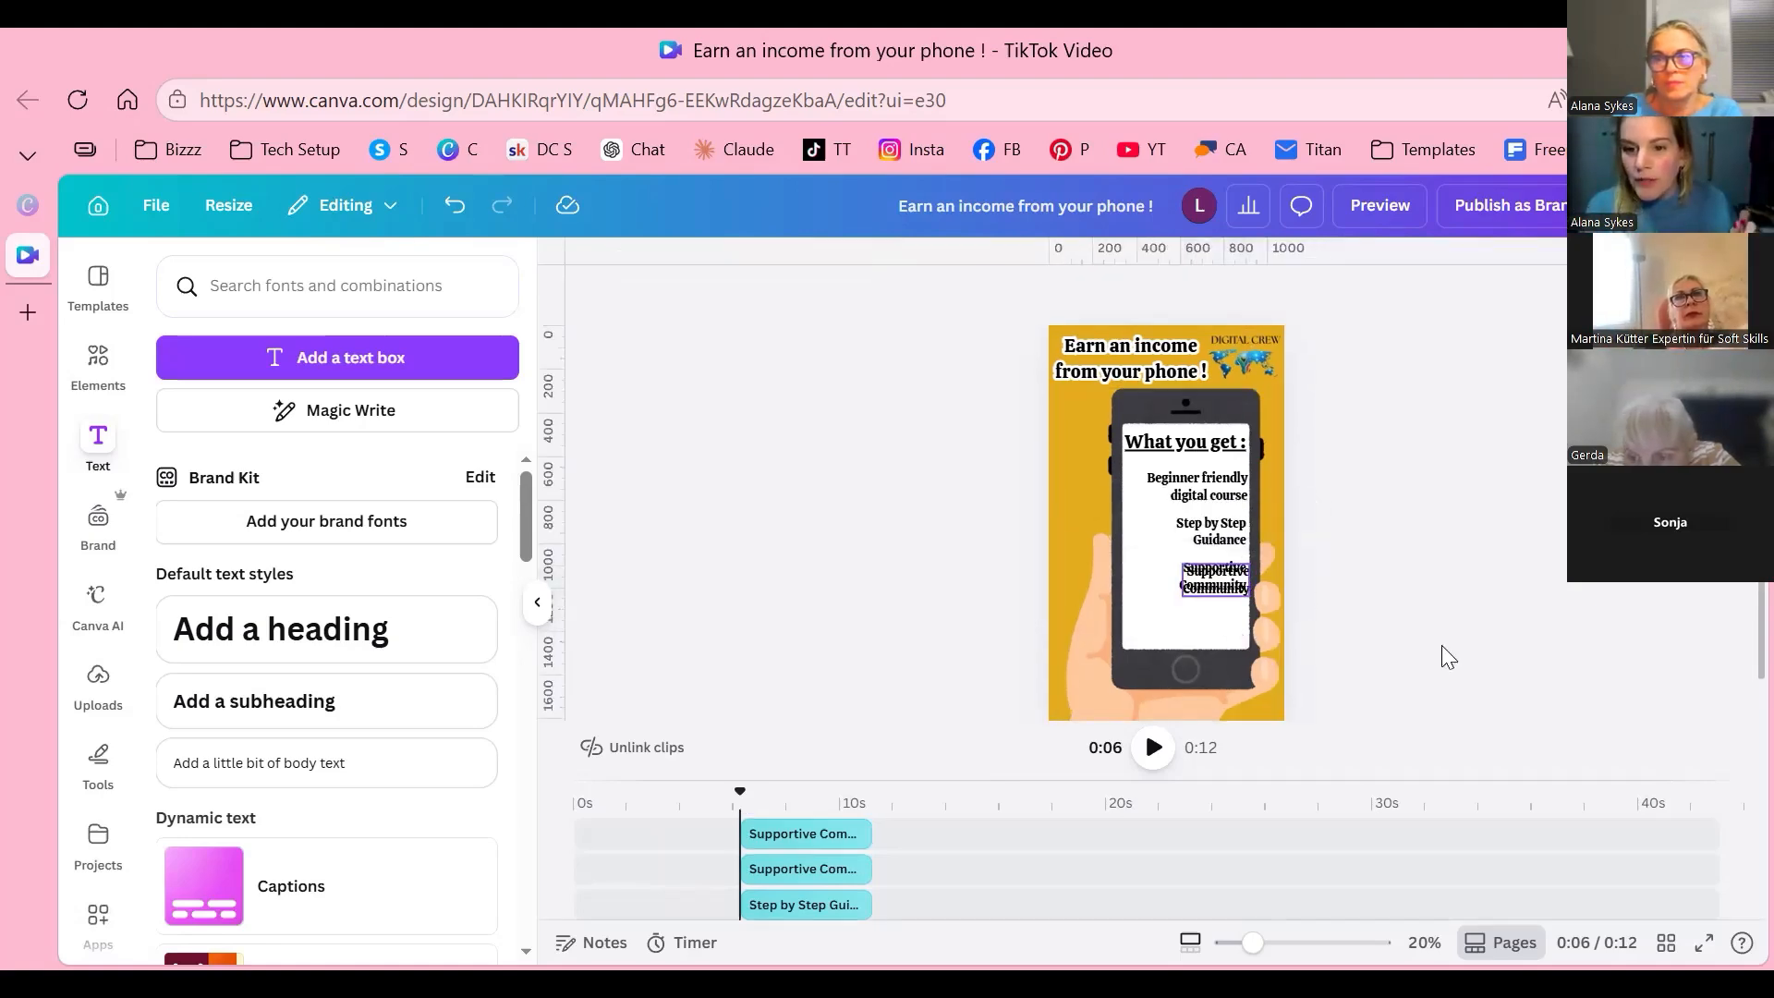
{"action": "left_click_drag", "start_coordinate": [1216, 582], "coordinate": [1212, 624]}
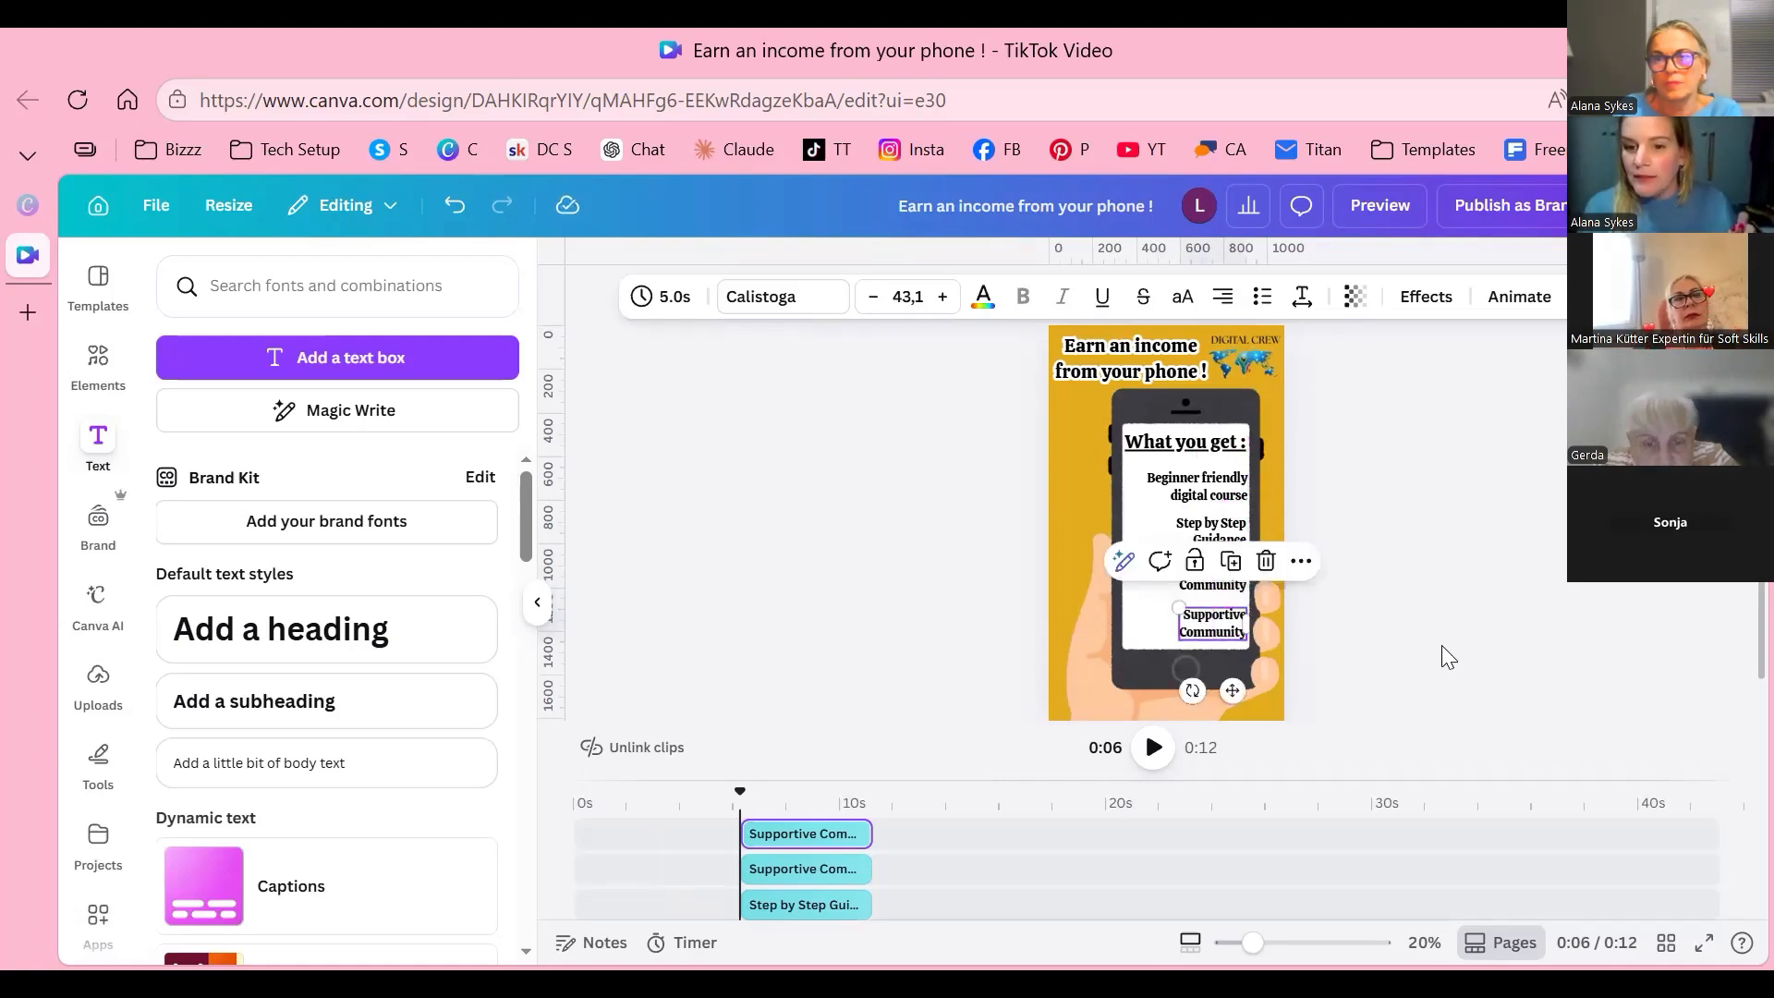
Step: Change the wording of the lowest "Supportive Community" copy to "REAL strategies proven to work!"
{"action": "double_click", "coordinate": [1212, 624]}
{"action": "type", "text": "REAL"}
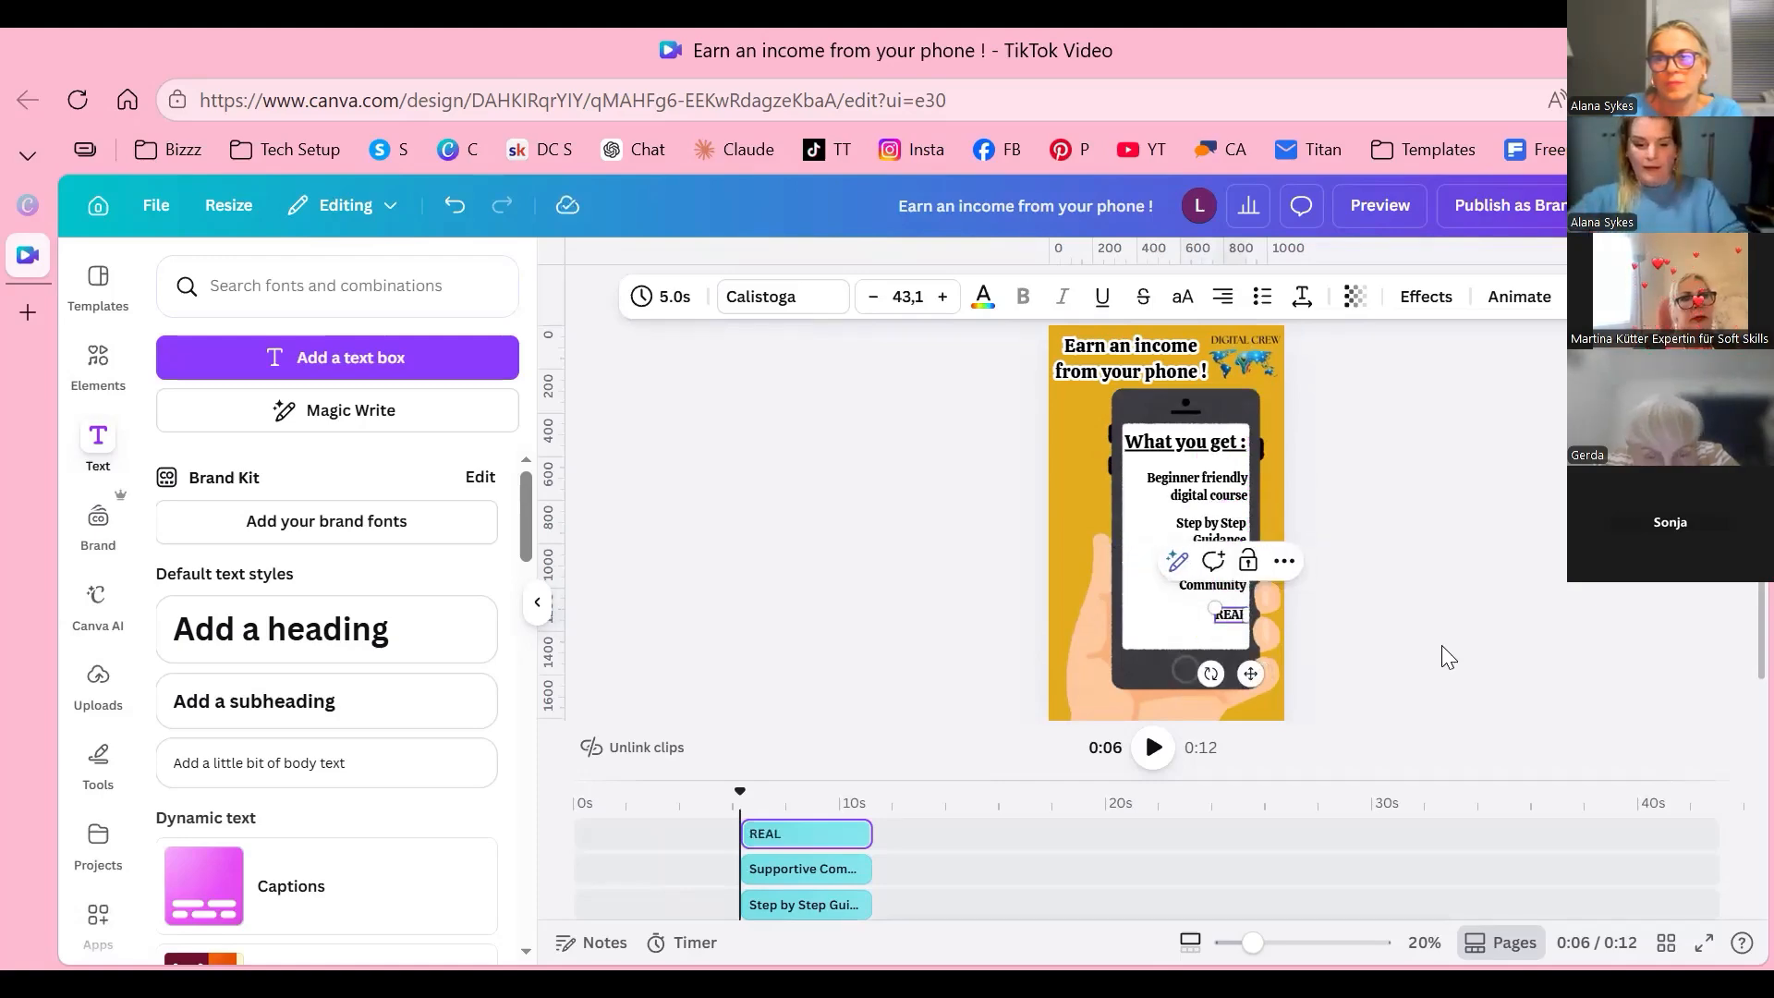
{"action": "type", "text": " strategies"}
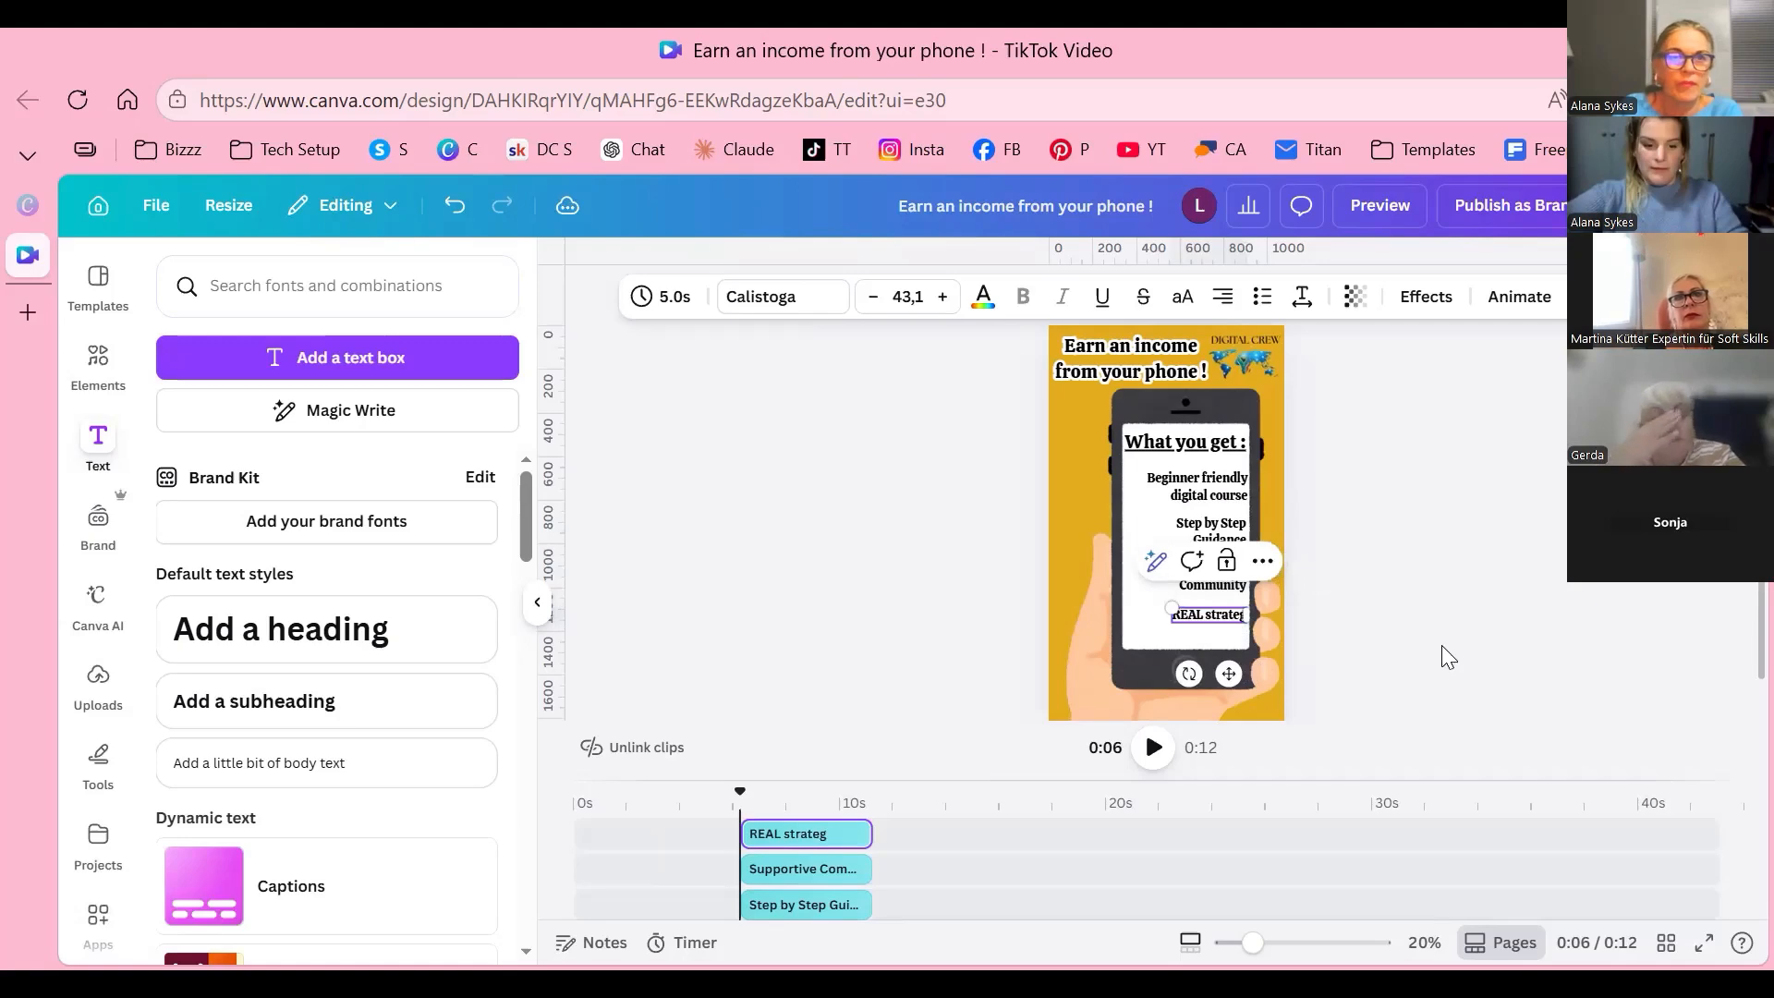
{"action": "key", "text": "Return"}
{"action": "type", "text": "pt"}
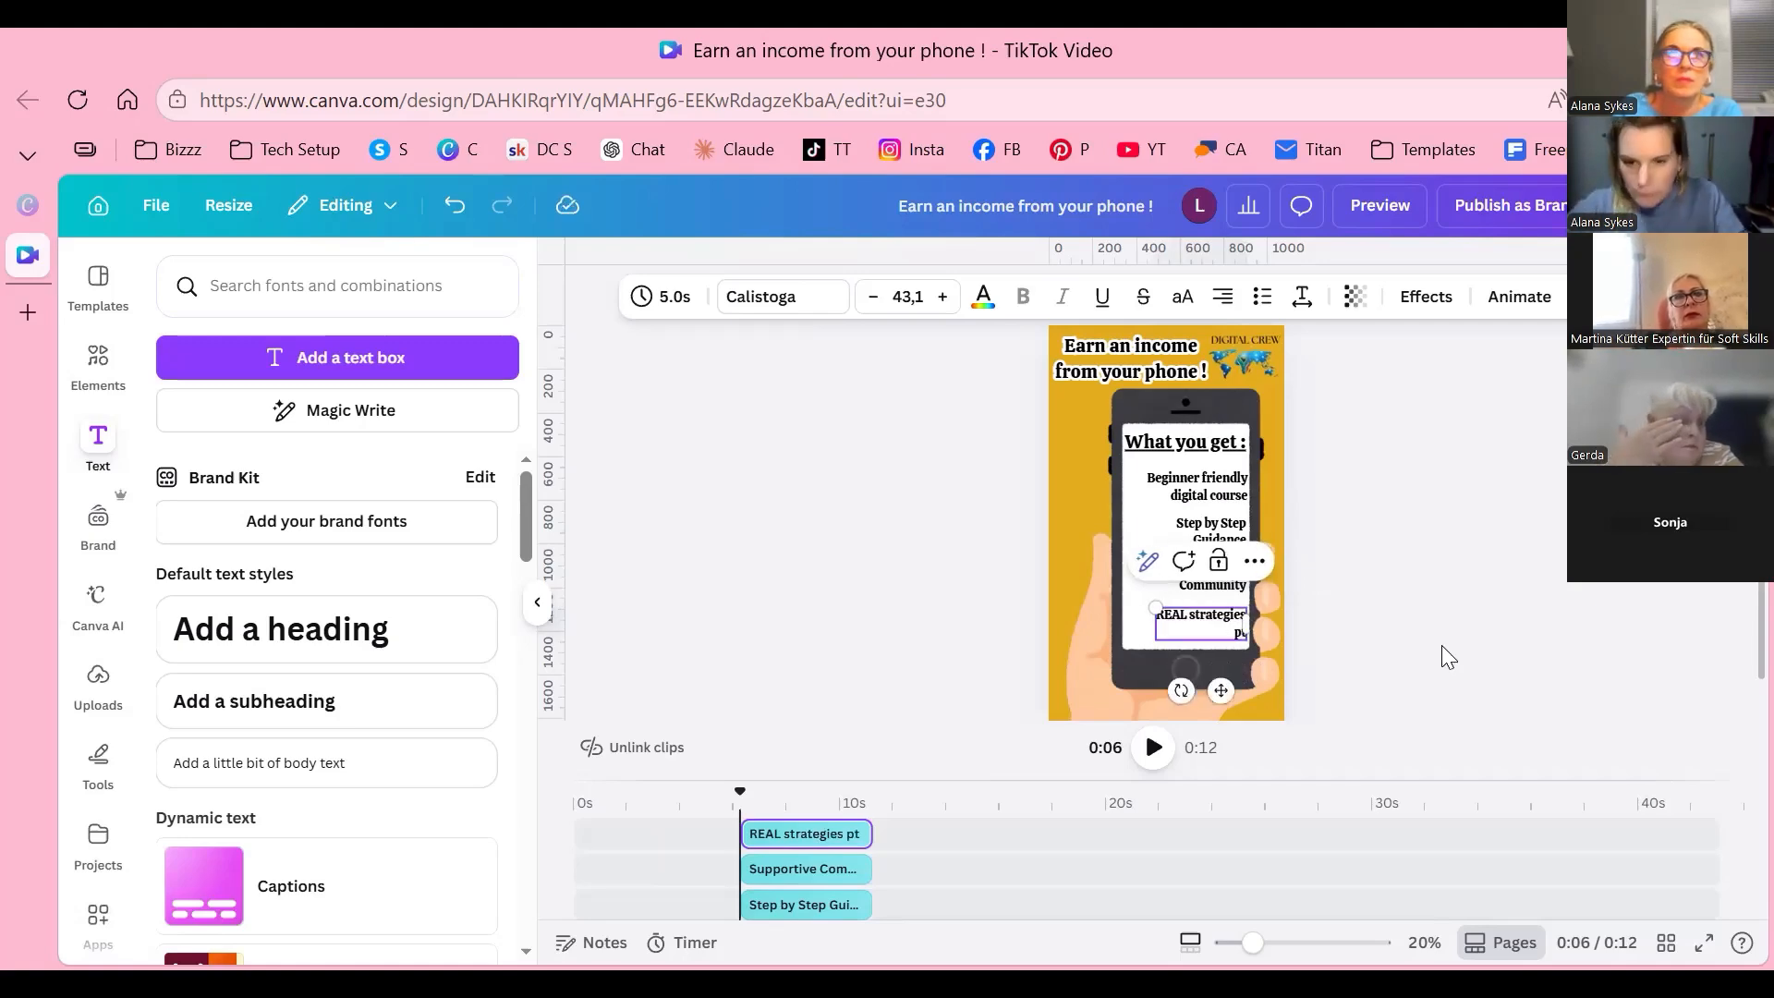
{"action": "key", "text": "BackSpace"}
{"action": "type", "text": "roven to work"}
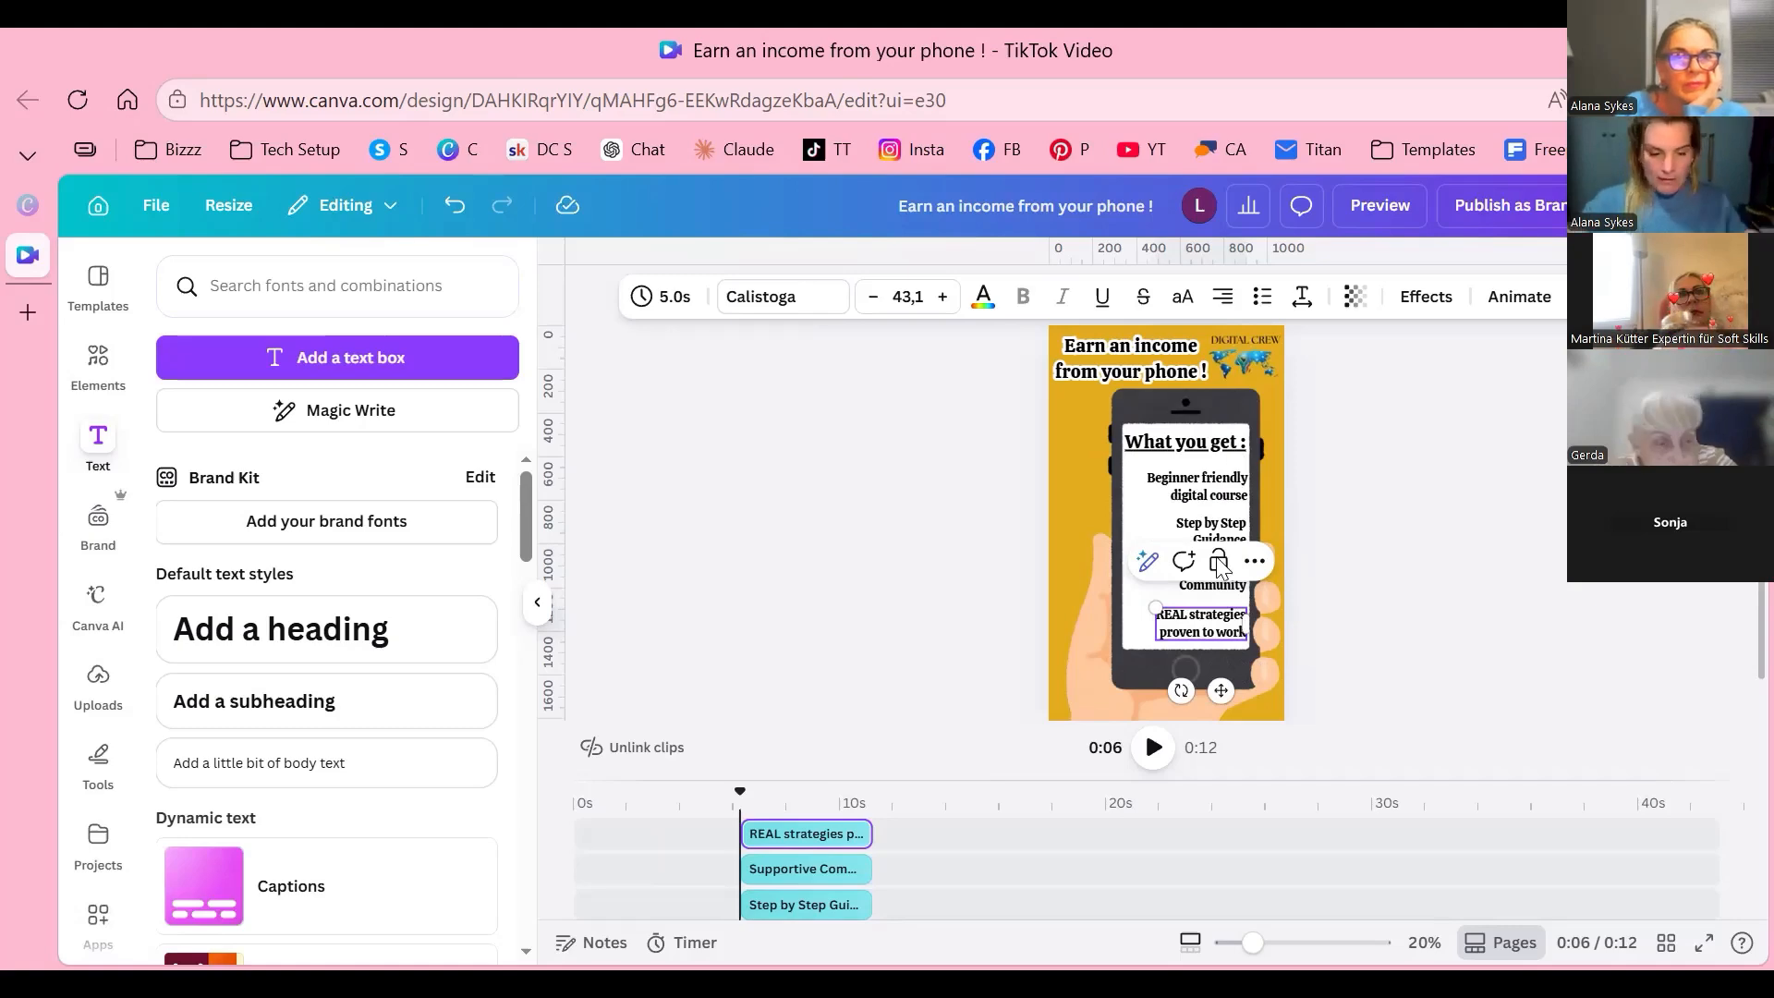
{"action": "type", "text": "."}
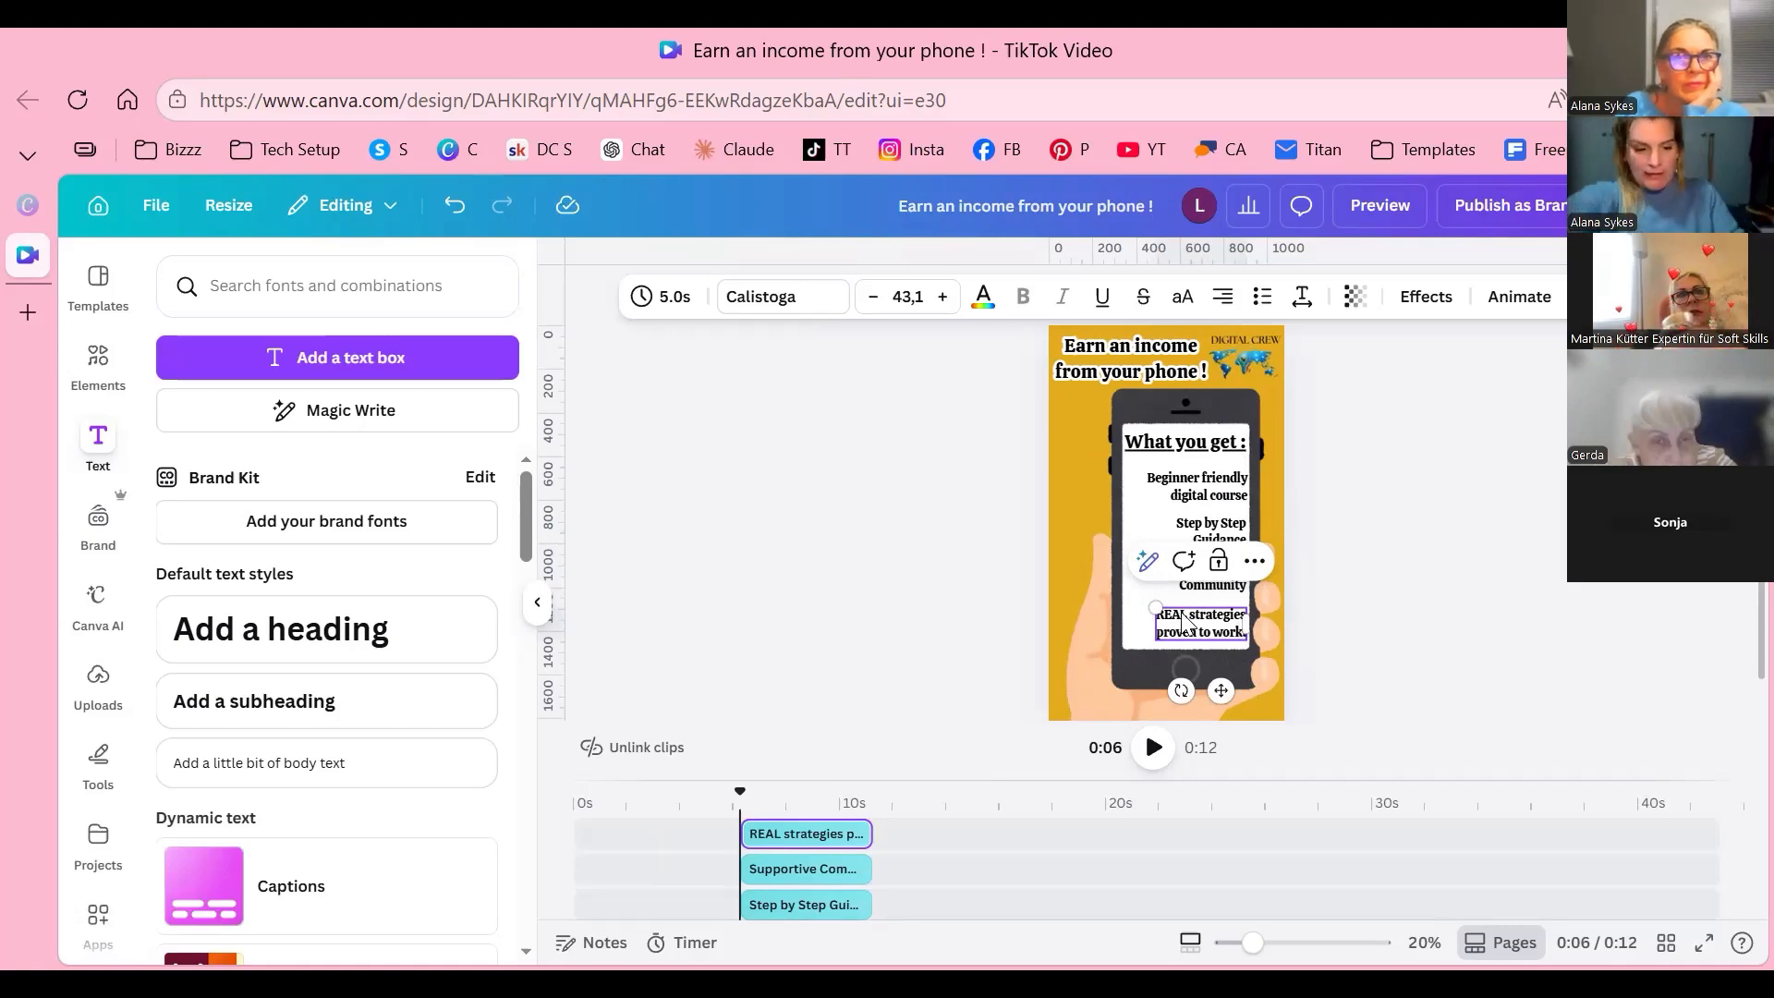
{"action": "left_click", "coordinate": [1133, 497]}
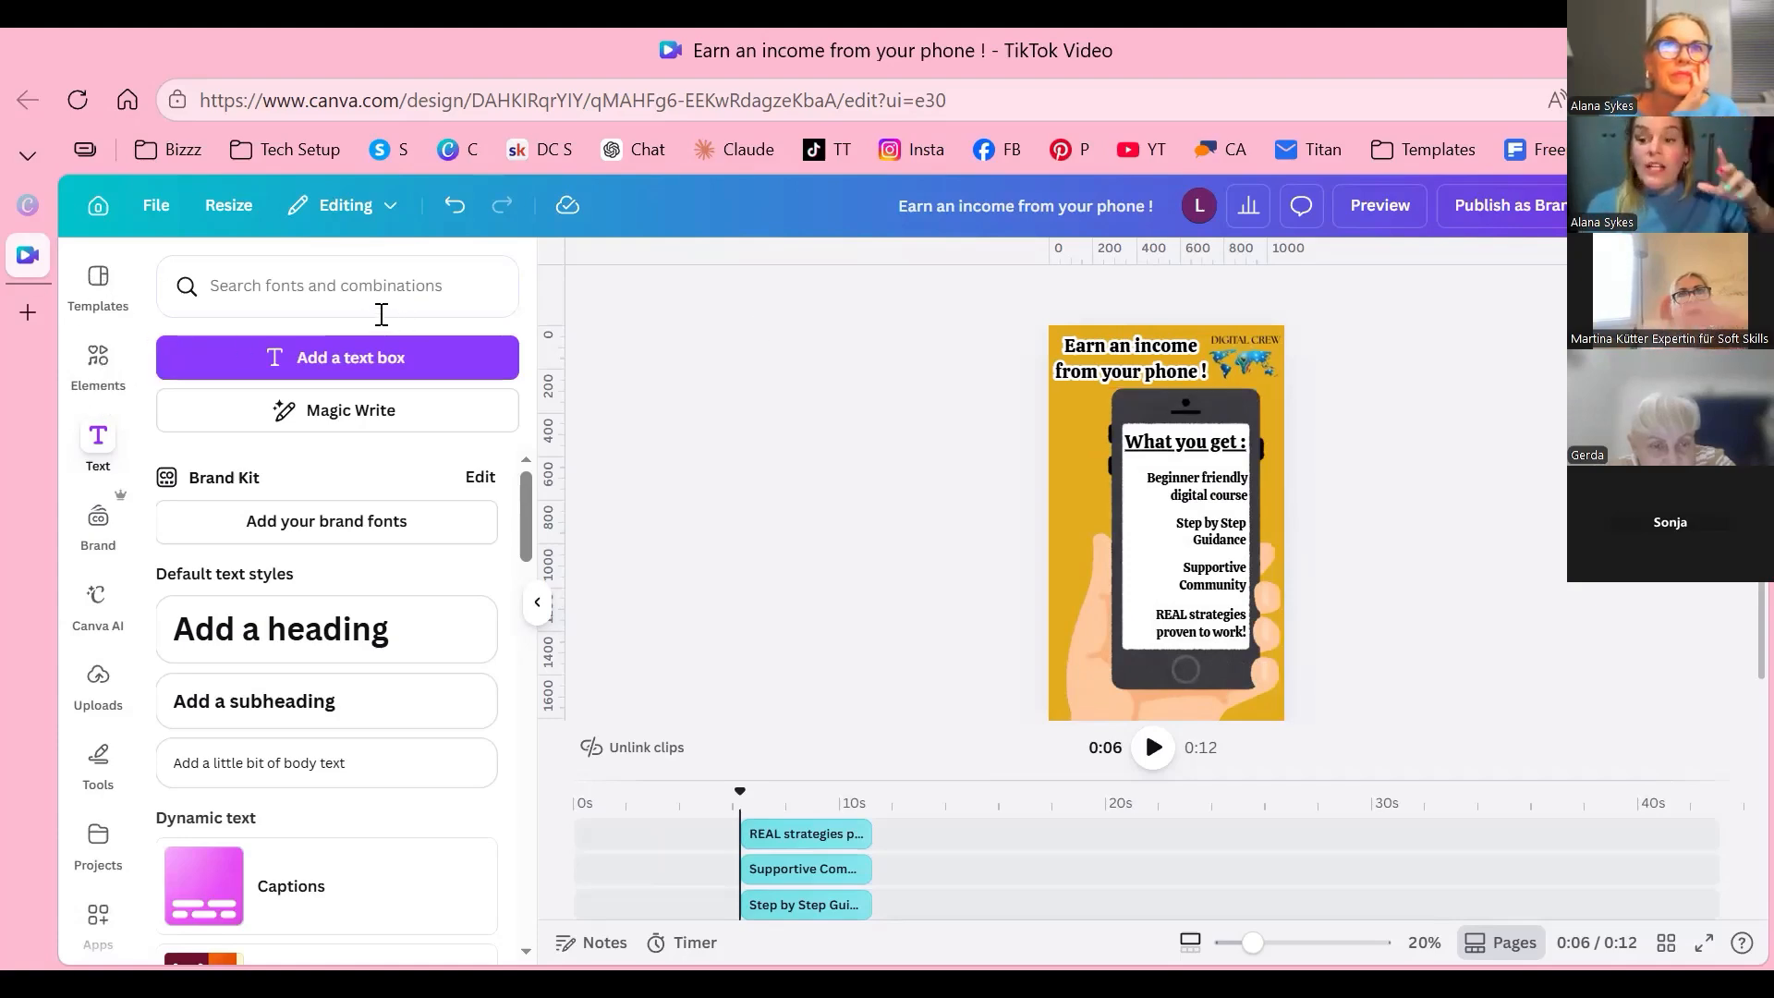
Step: Search the graphics elements for "tick" and add the bright green circle with a white tick to the phone screen
{"action": "double_click", "coordinate": [204, 297]}
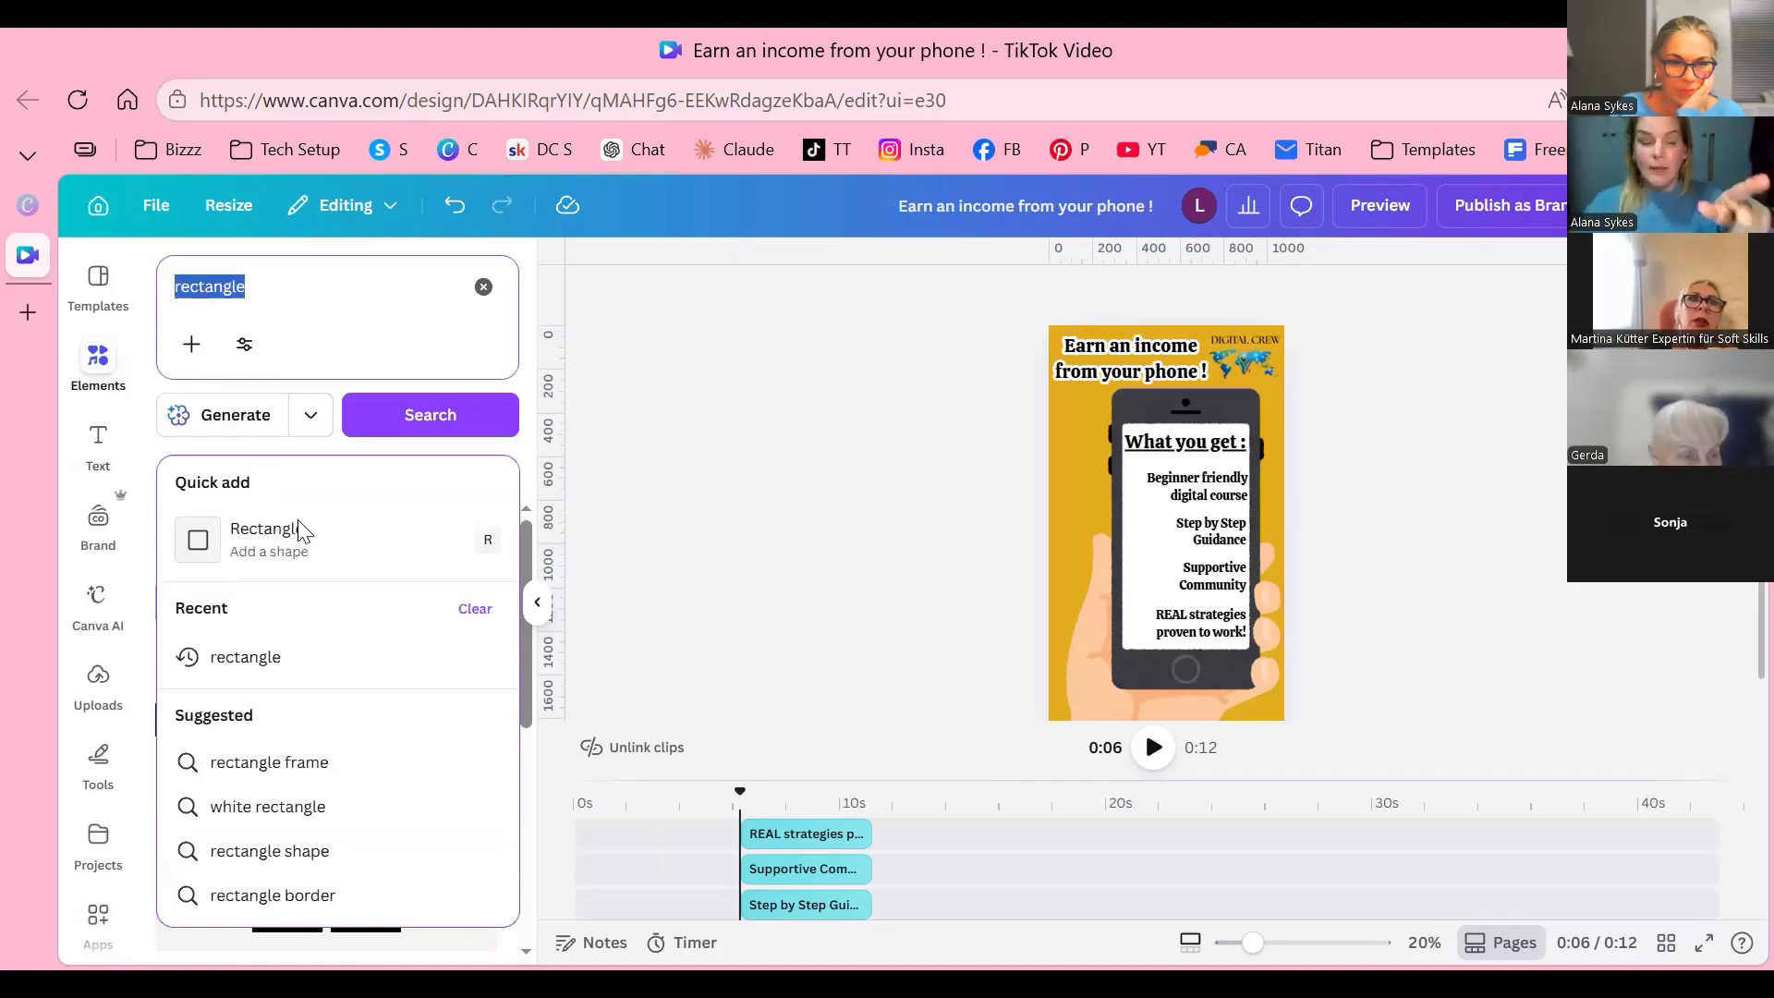
{"action": "type", "text": "tick"}
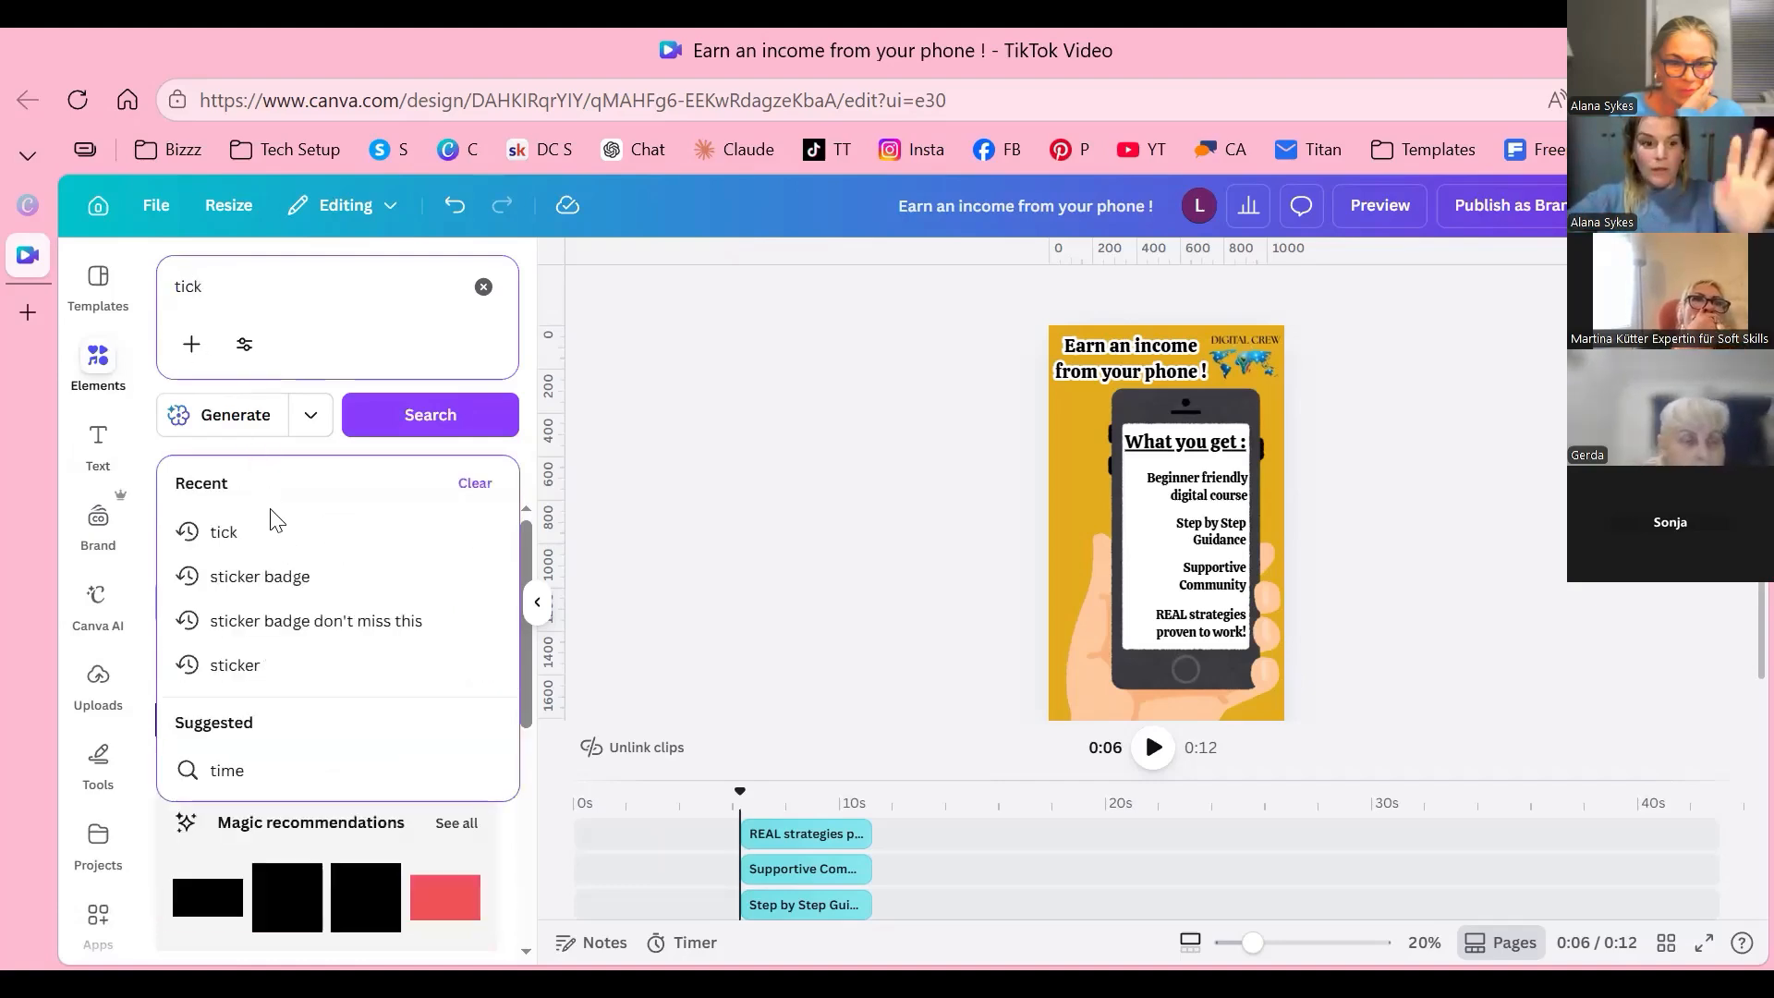
{"action": "key", "text": "Return"}
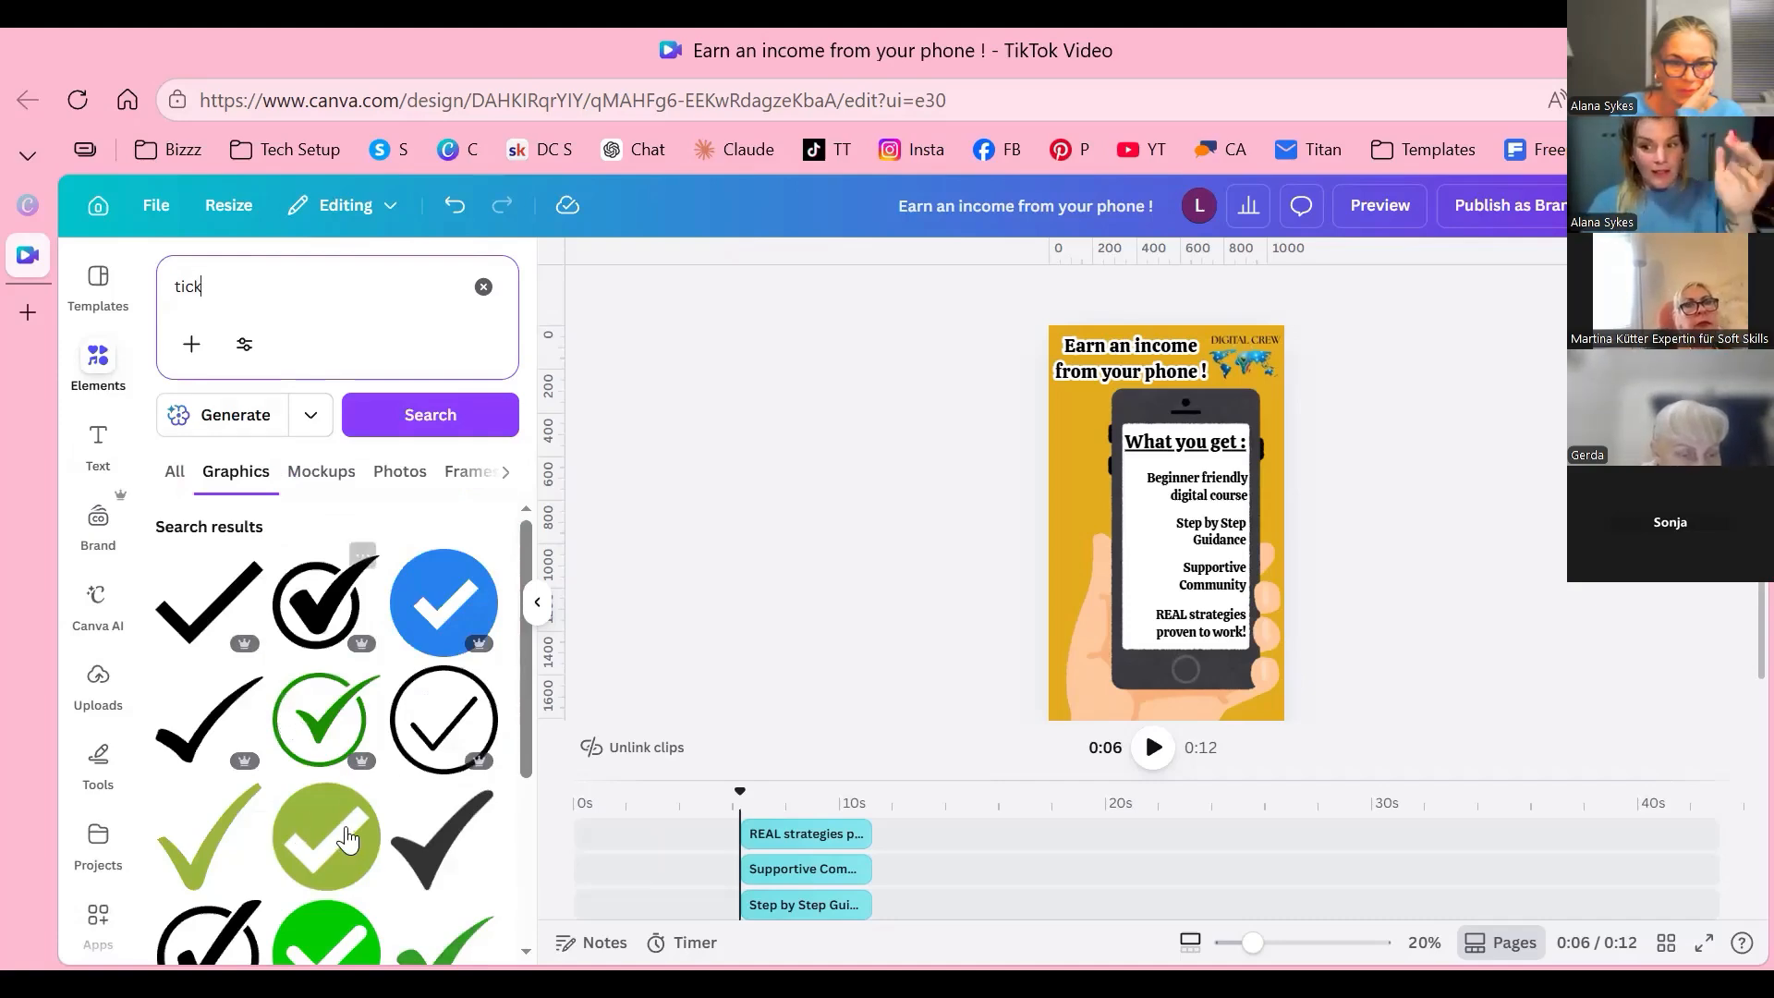
{"action": "scroll", "coordinate": [322, 837], "scroll_direction": "down", "scroll_amount": 2}
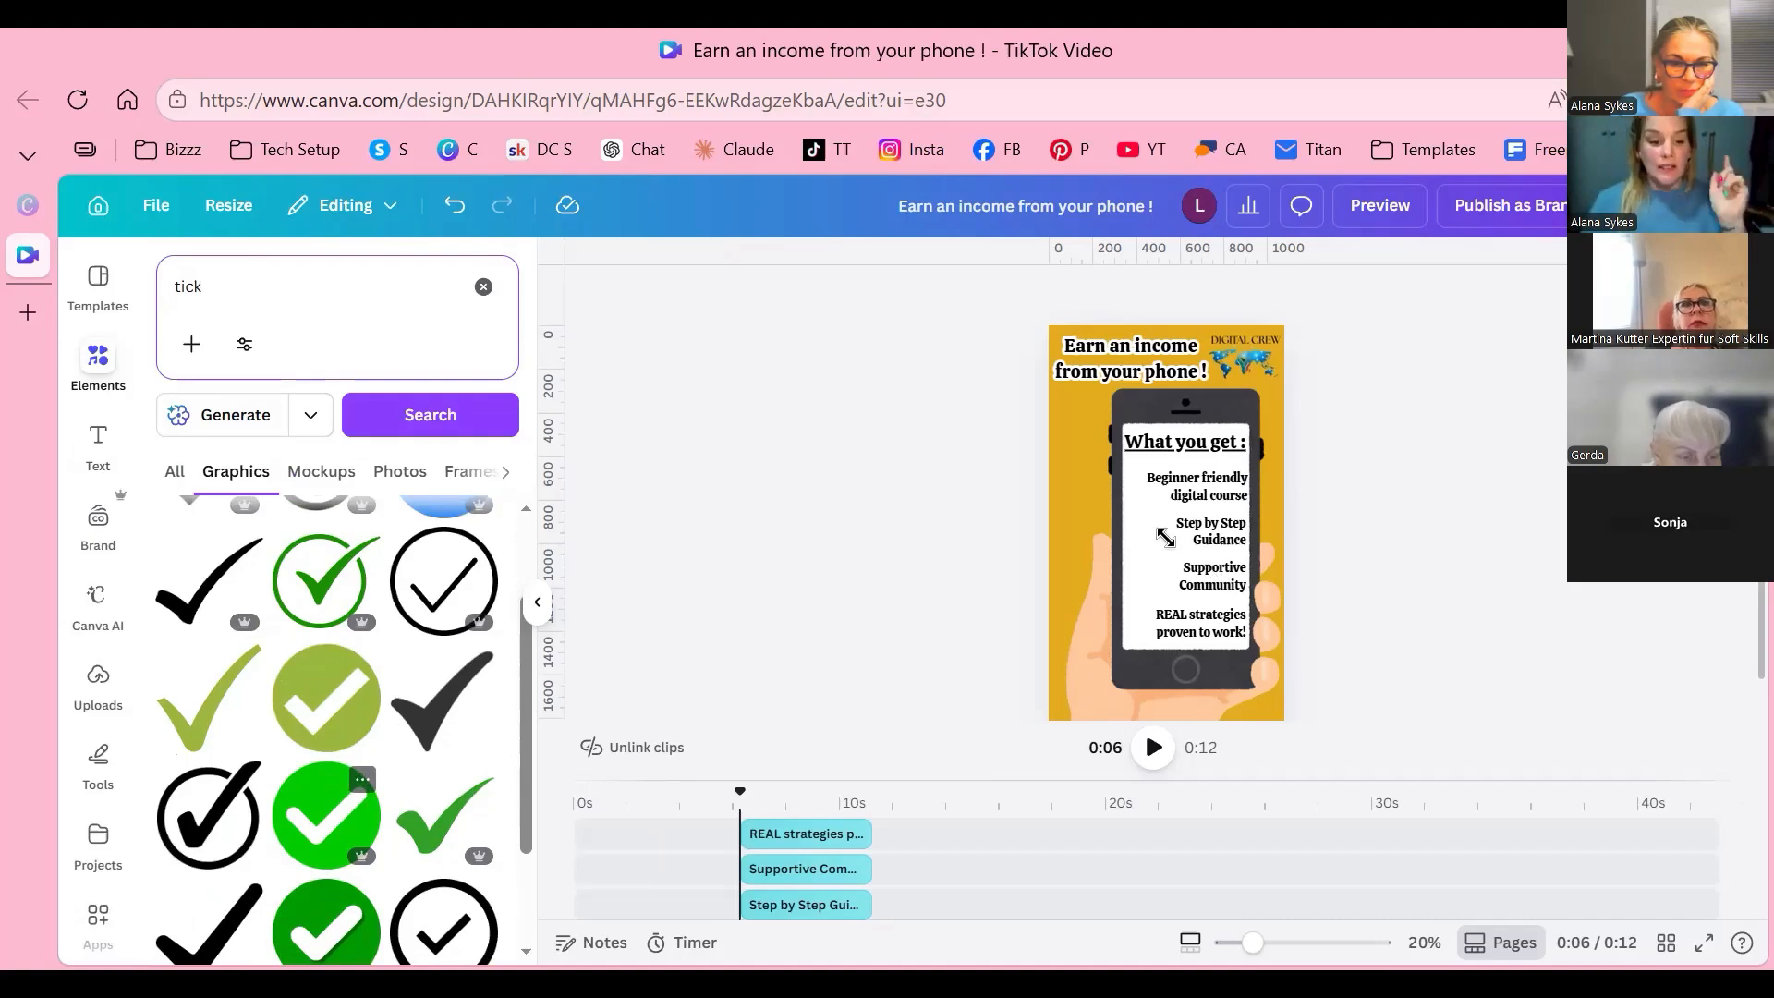
{"action": "left_click_drag", "start_coordinate": [1150, 527], "coordinate": [1155, 532]}
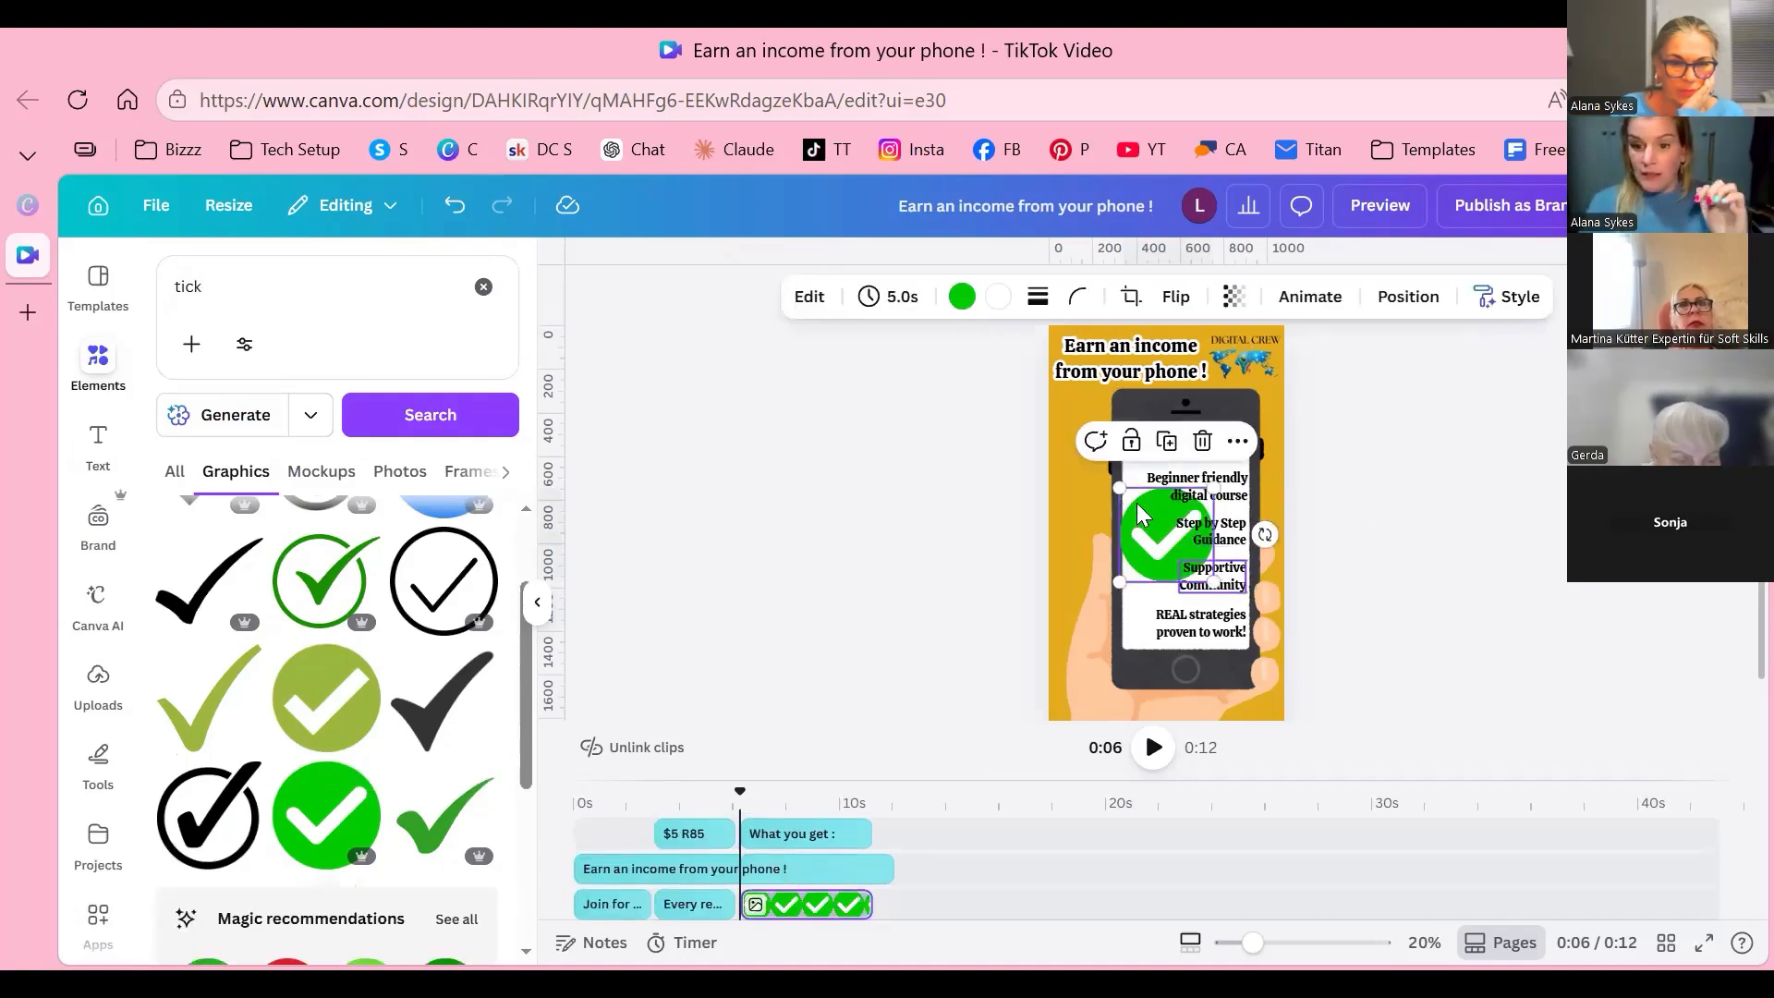
Step: Shrink the green tick to about two text lines high and place it just before the "Beginner friendly digital course" text
{"action": "left_click_drag", "start_coordinate": [1212, 581], "coordinate": [1151, 507]}
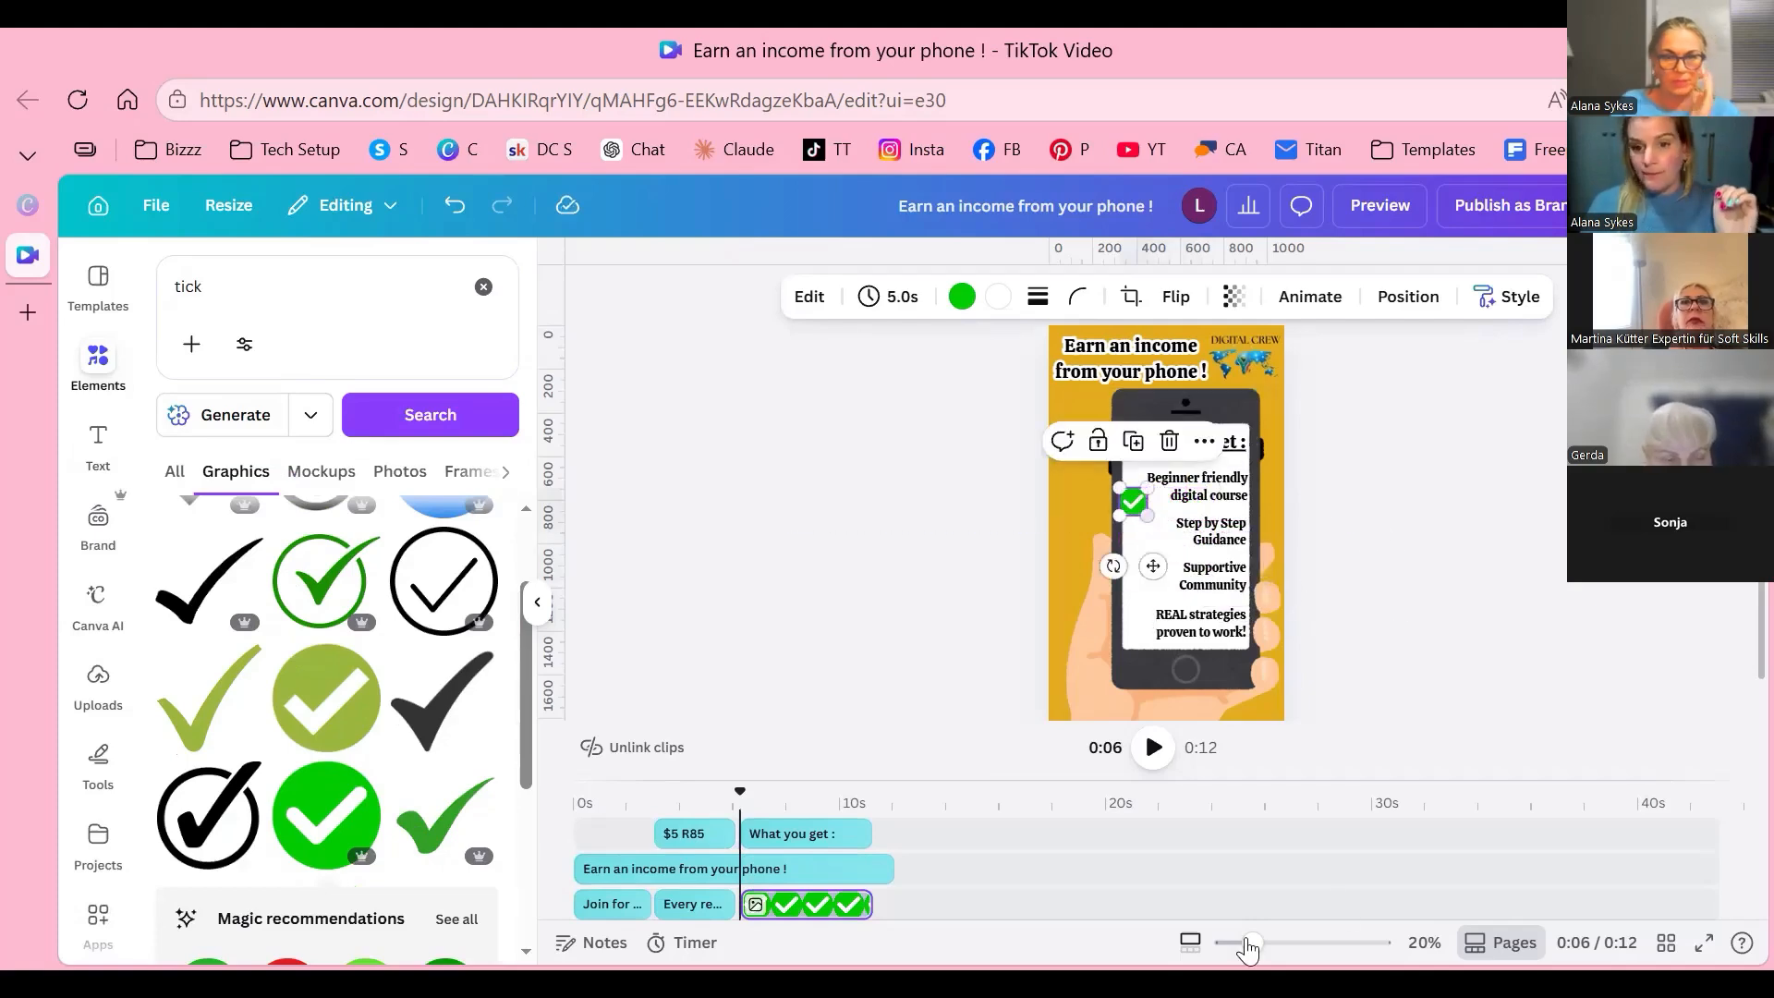
{"action": "key", "text": "Up"}
{"action": "key", "text": "Up"}
{"action": "key", "text": "Up"}
{"action": "key", "text": "Up"}
{"action": "key", "text": "Up"}
{"action": "key", "text": "Up"}
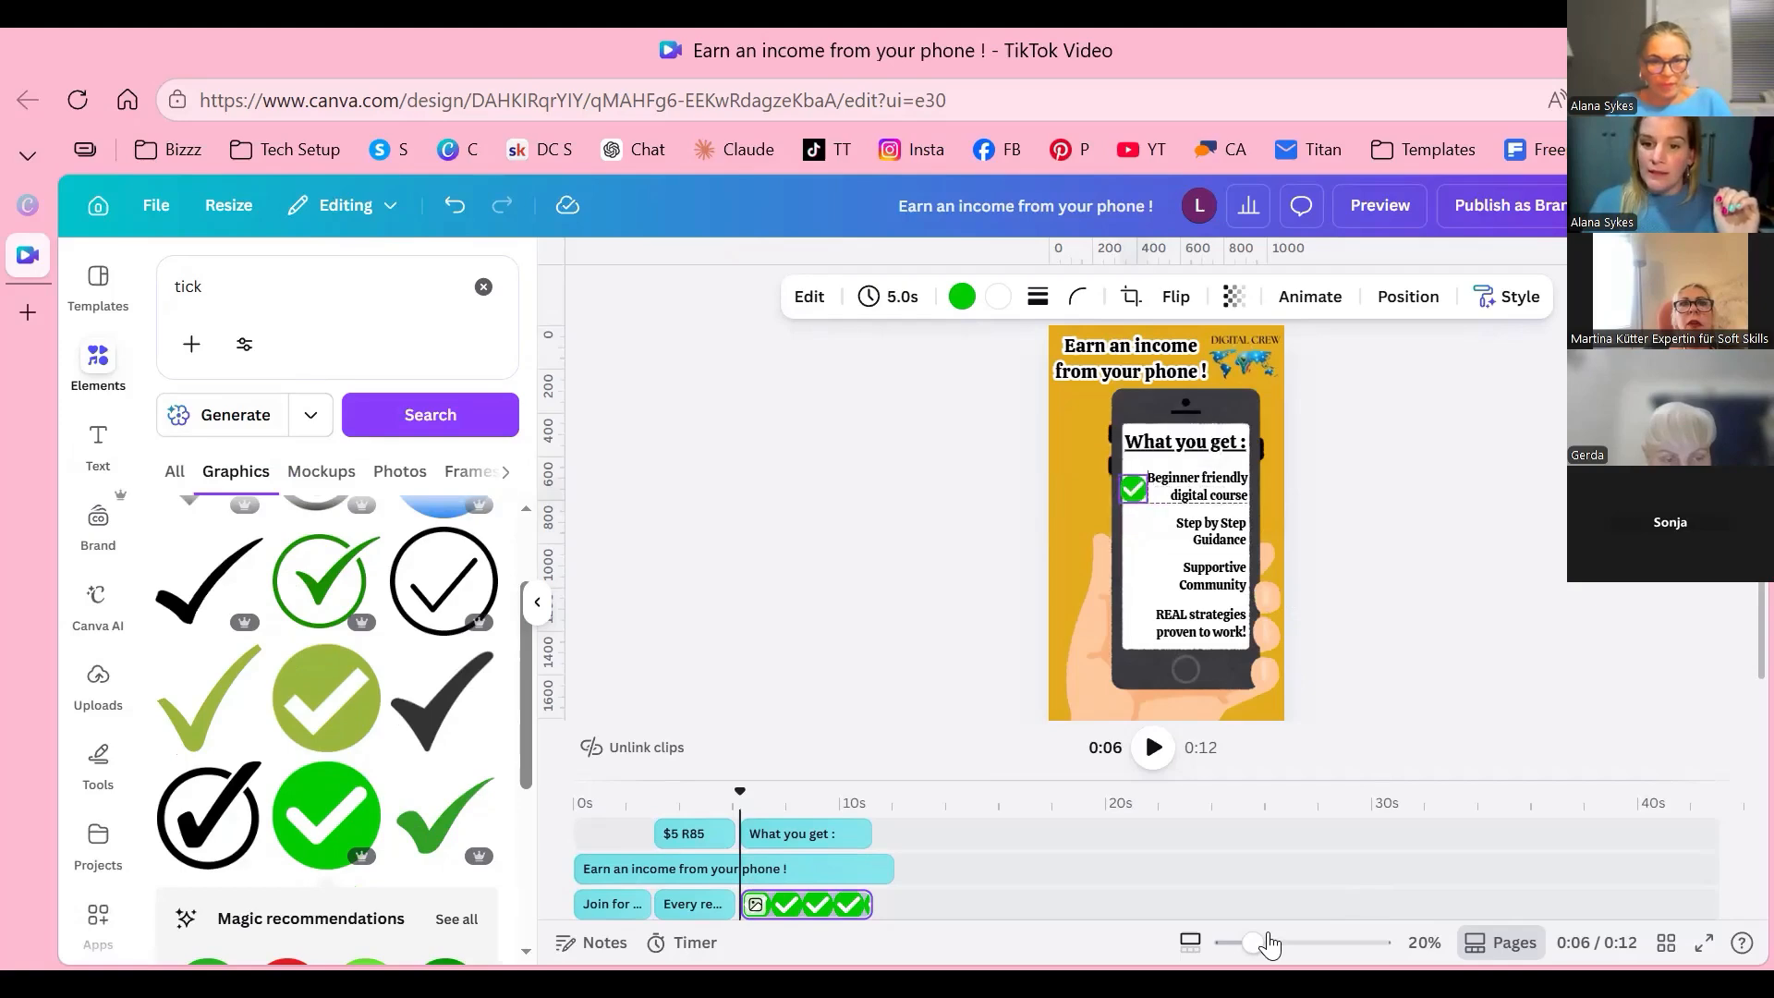
{"action": "key", "text": "Right"}
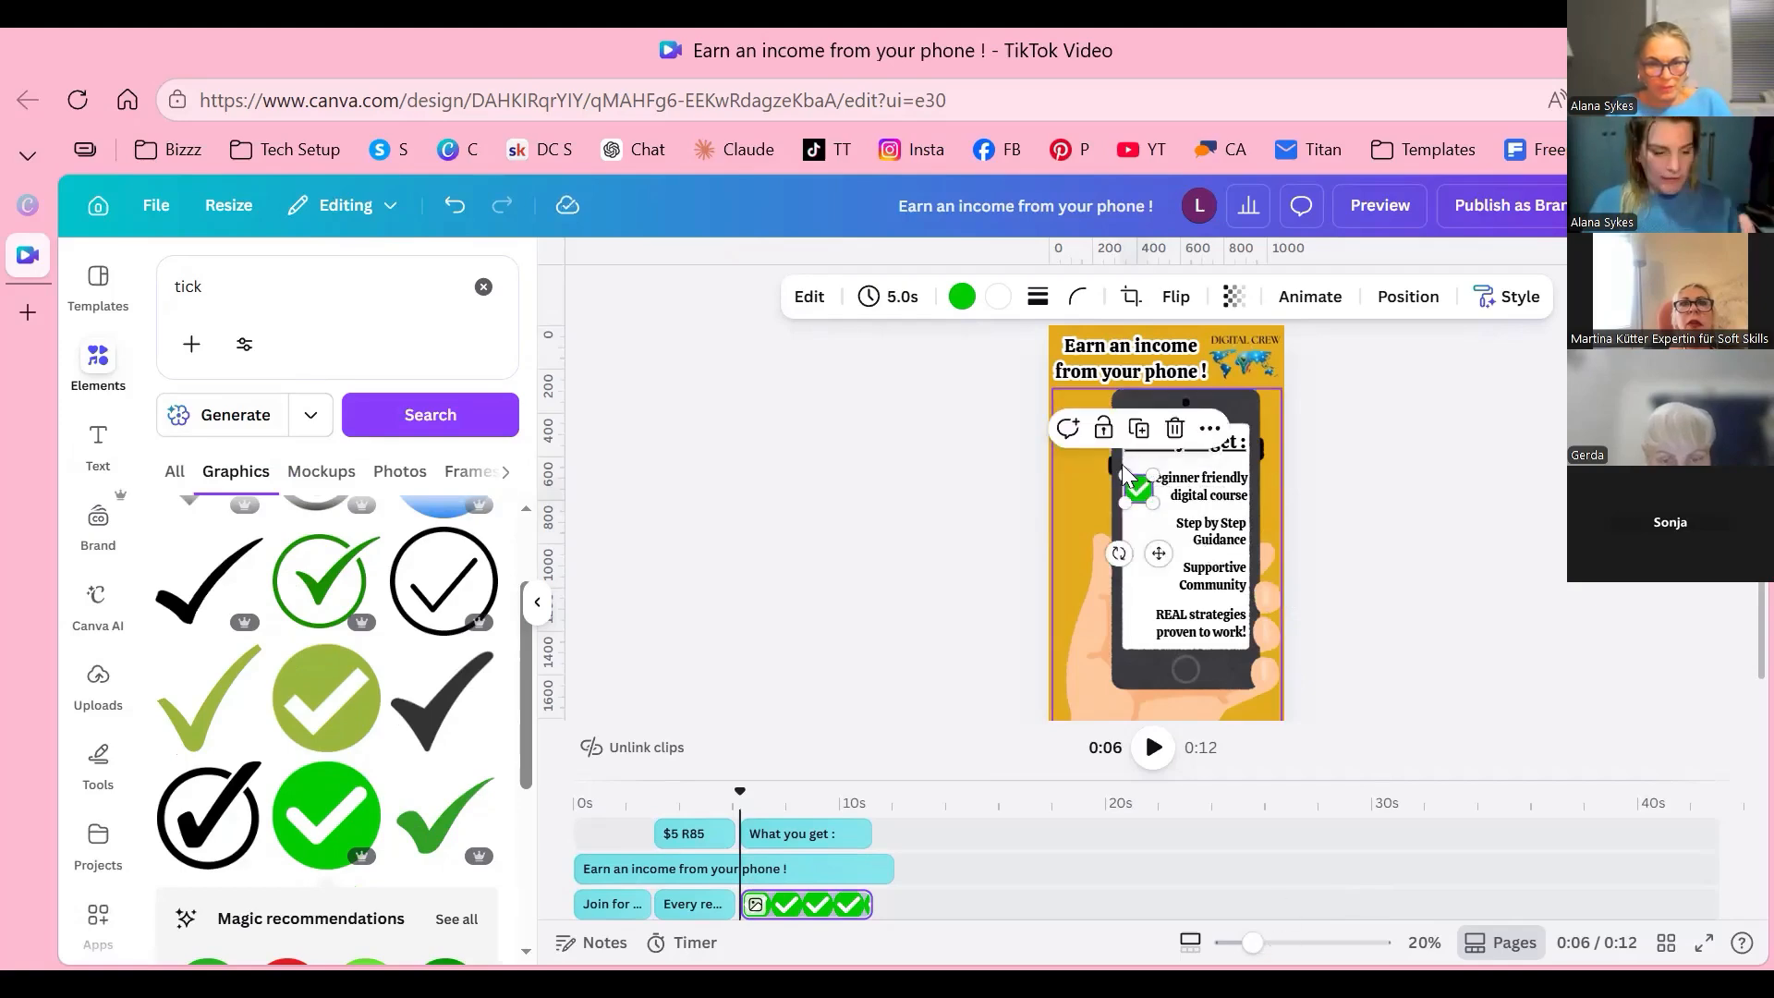
Step: Shrink the green tick slightly so it sits clear of the "Beginner friendly digital course" text
{"action": "left_click", "coordinate": [1129, 476]}
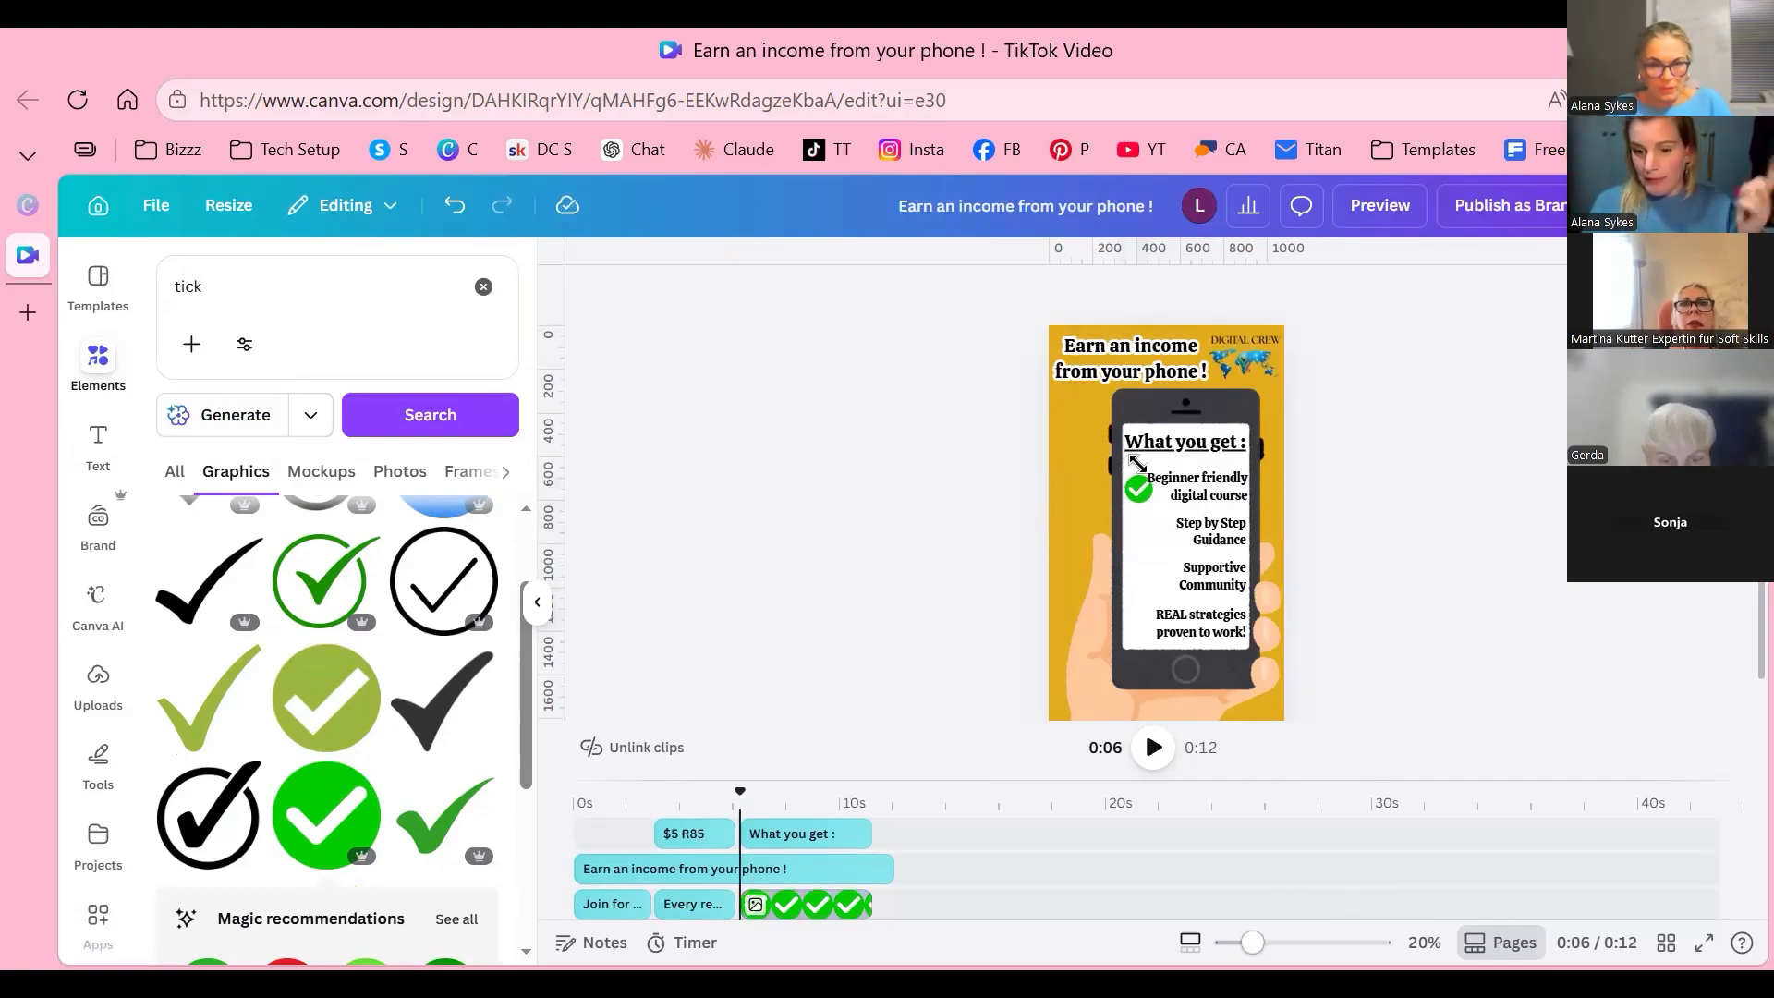
{"action": "scroll", "coordinate": [1129, 458], "scroll_direction": "up", "scroll_amount": 3}
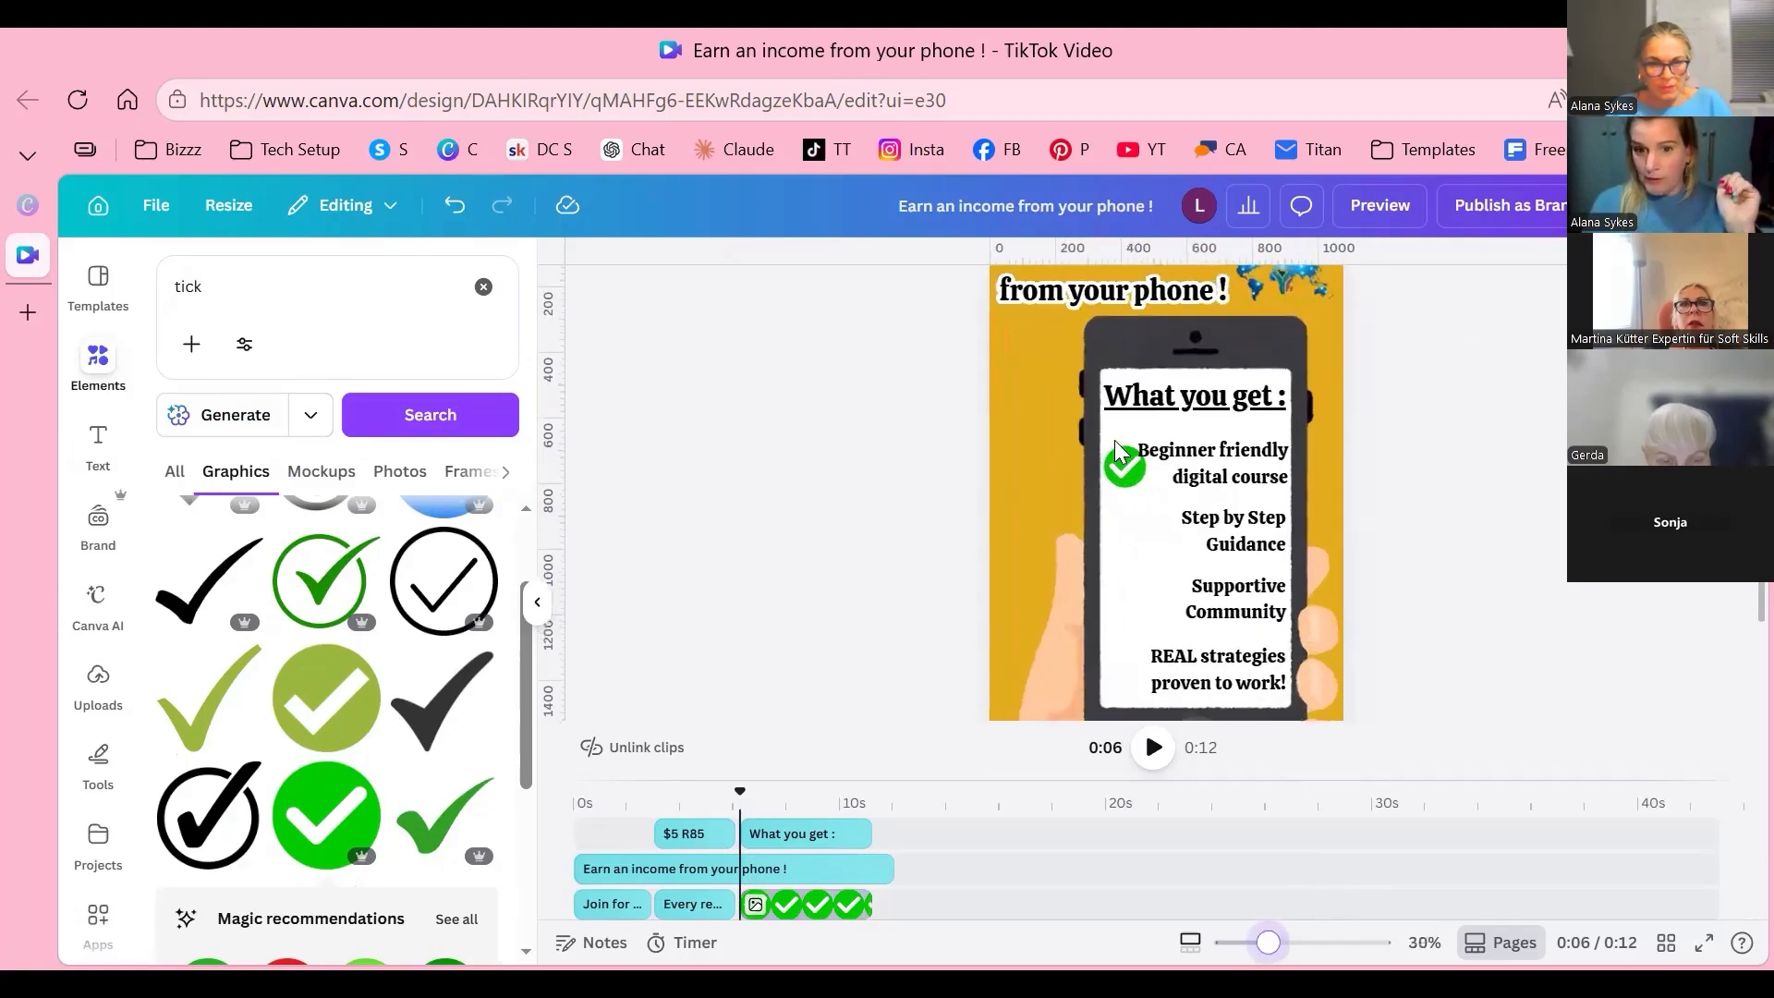
{"action": "scroll", "coordinate": [1118, 450], "scroll_direction": "up", "scroll_amount": 2}
{"action": "left_click", "coordinate": [1106, 437]}
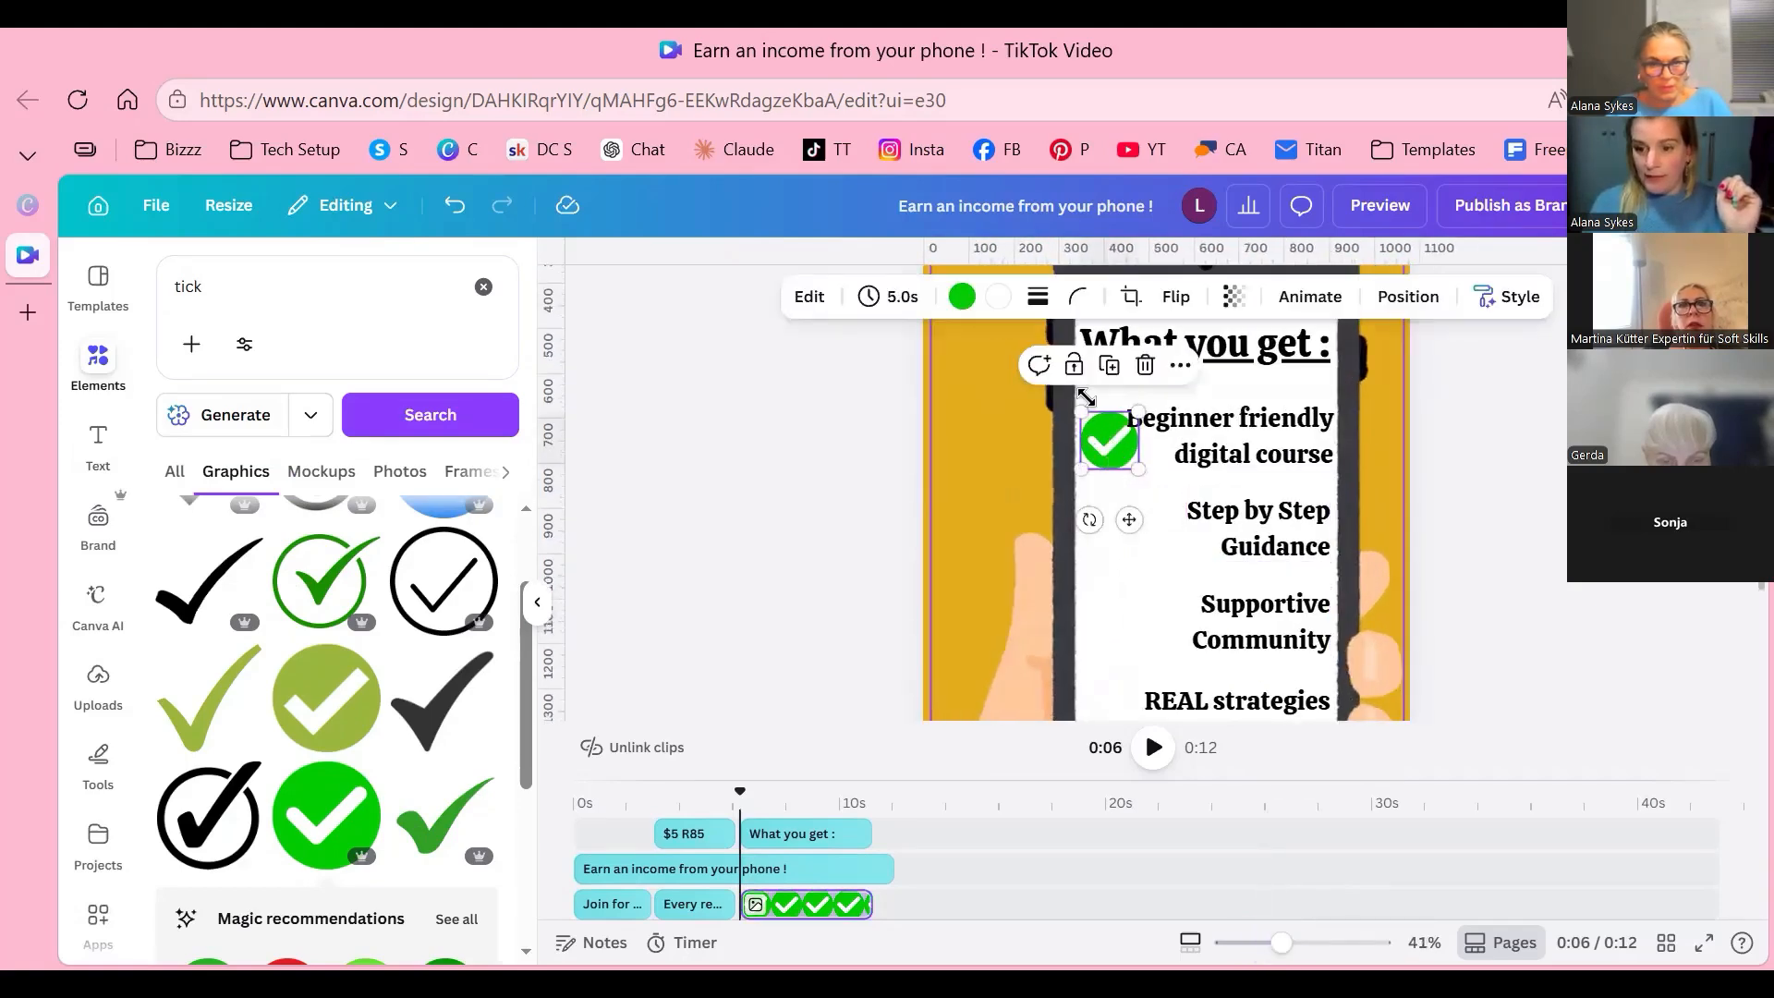
{"action": "left_click_drag", "start_coordinate": [1118, 453], "coordinate": [1106, 446]}
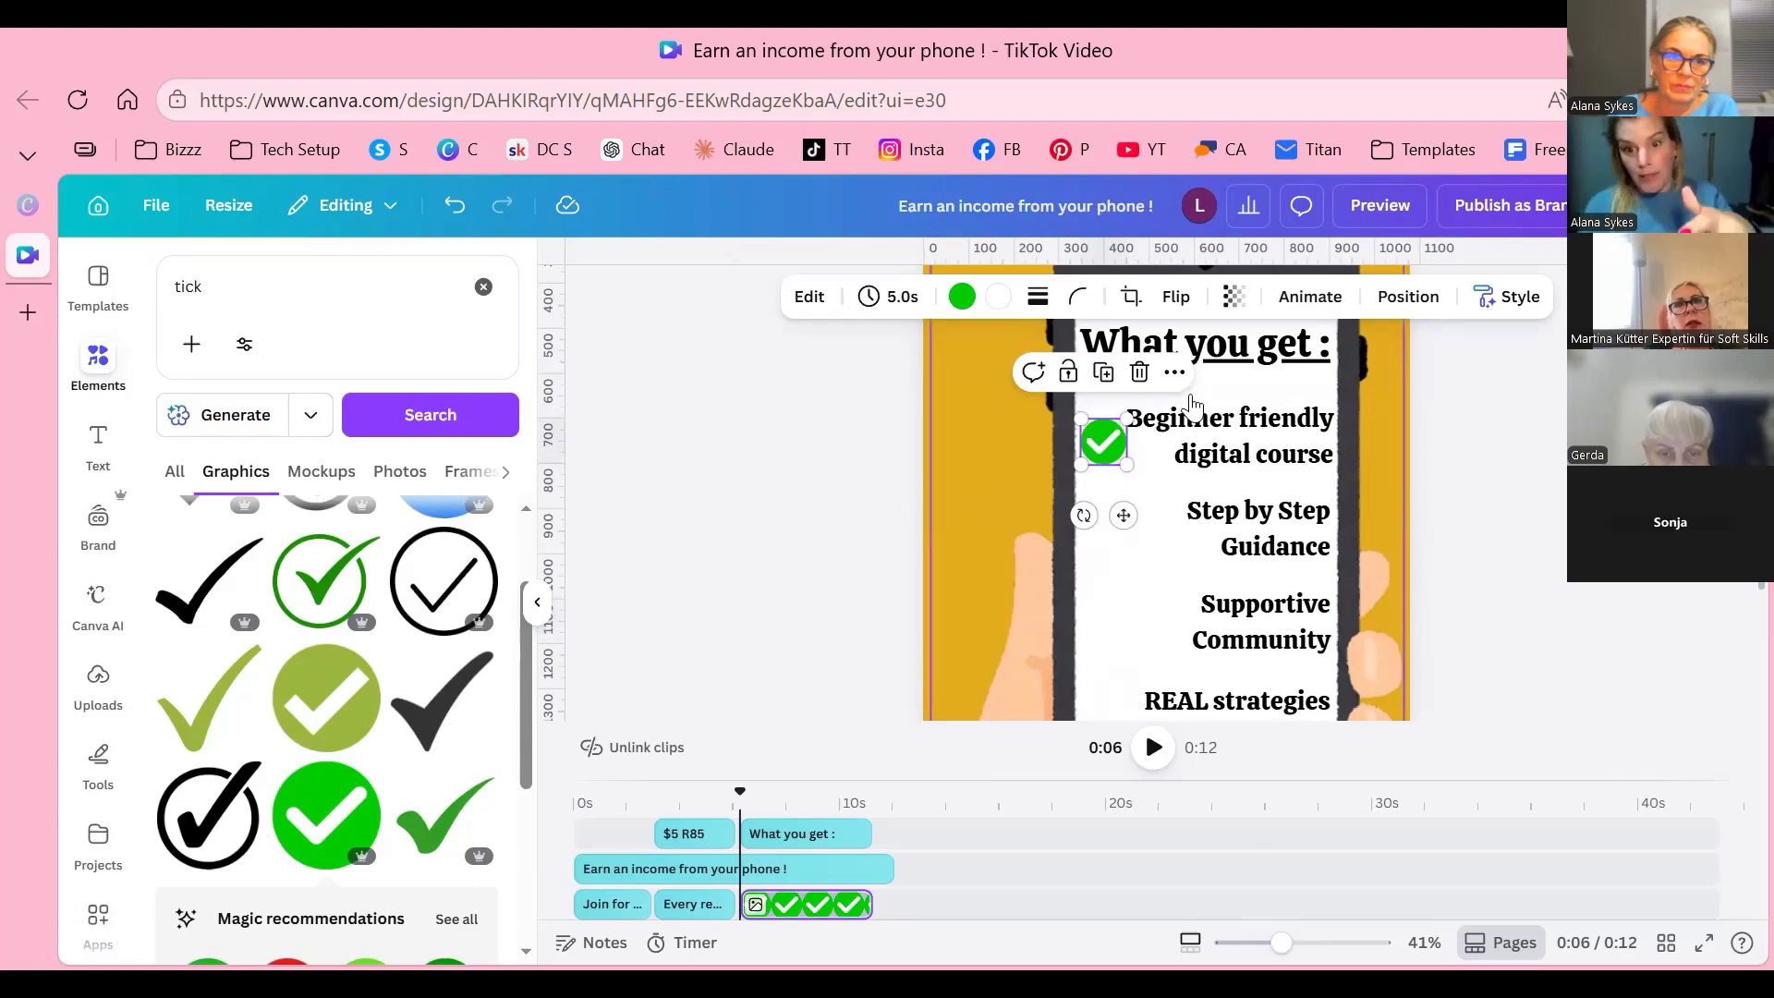
Step: Duplicate the green tick and place the copy directly below it, beside the "Step by Step Guidance" text
{"action": "right_click", "coordinate": [1101, 439]}
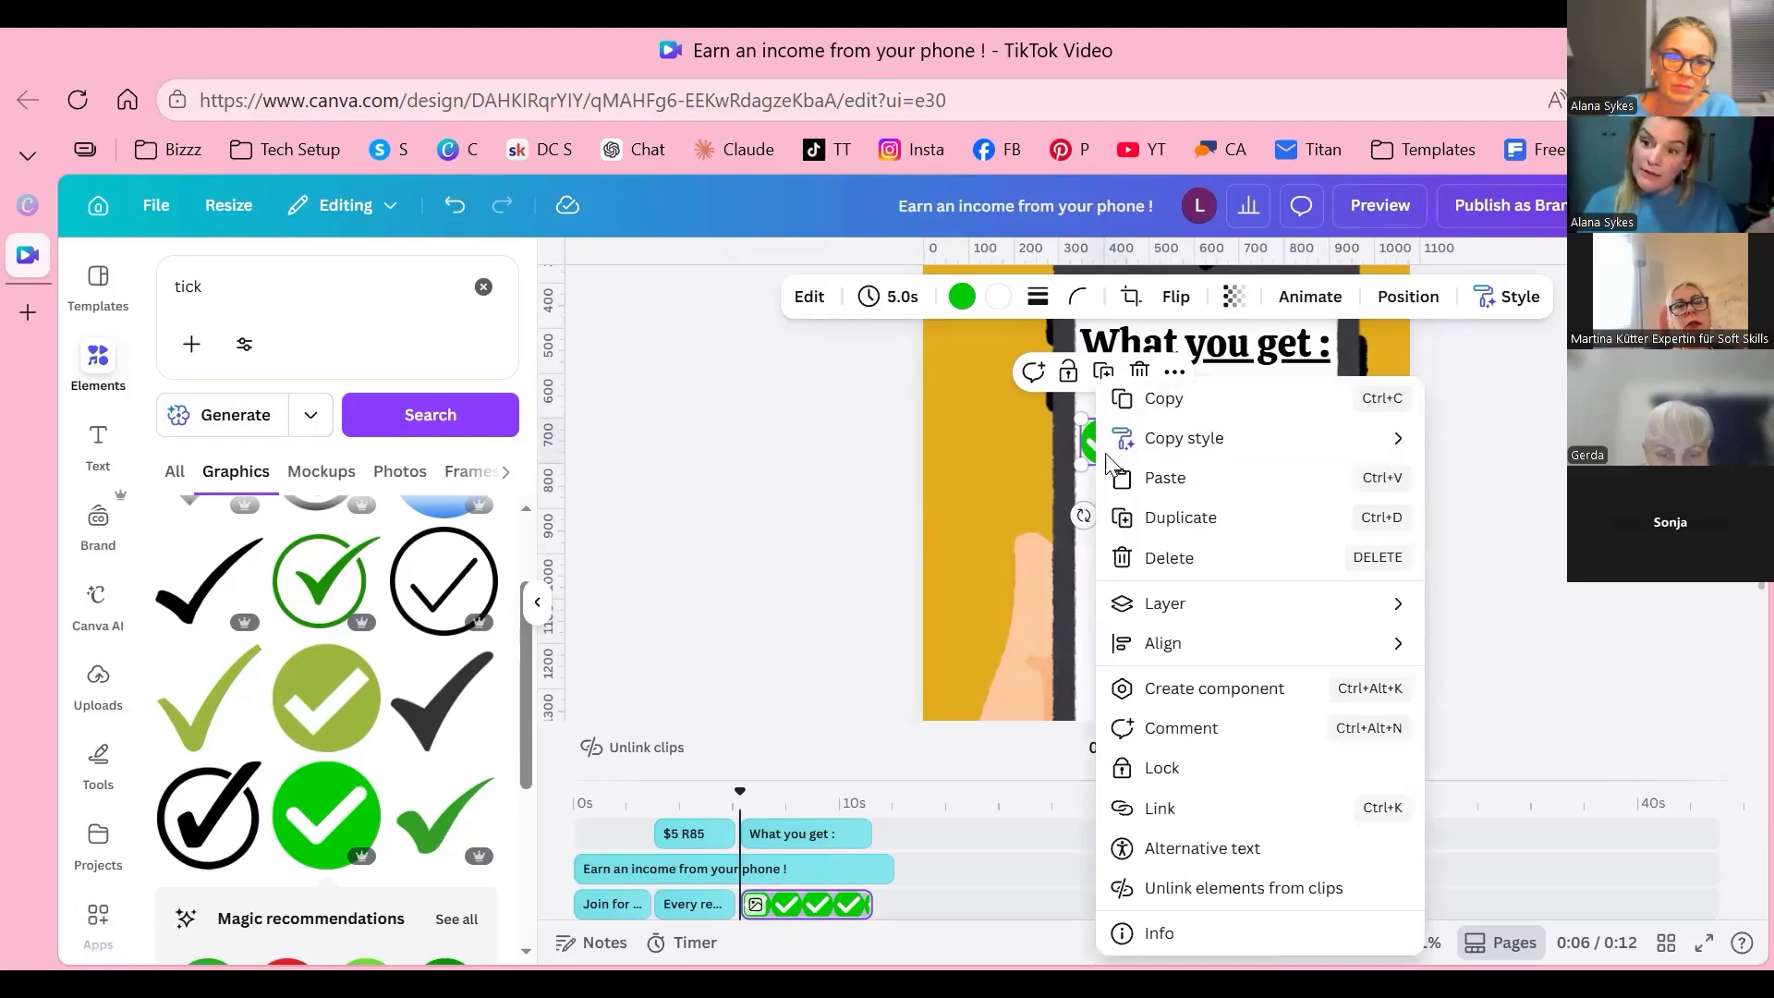
{"action": "left_click", "coordinate": [1101, 526]}
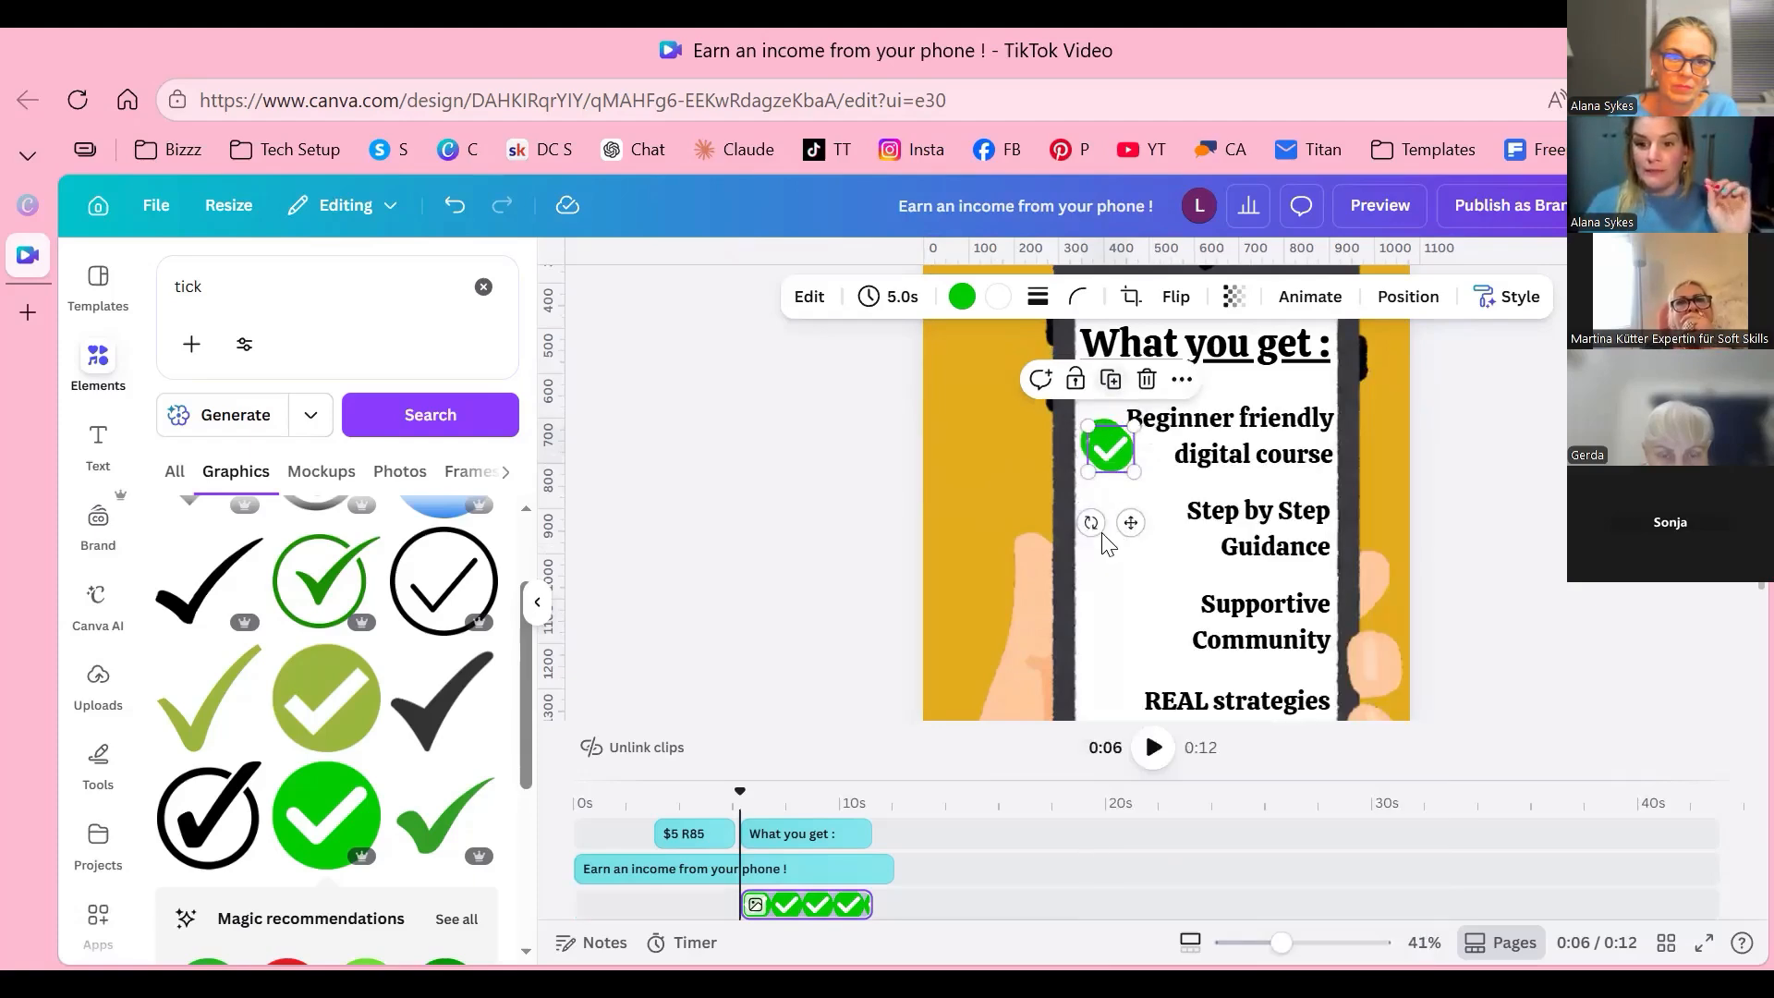
{"action": "left_click_drag", "start_coordinate": [1113, 462], "coordinate": [1135, 607]}
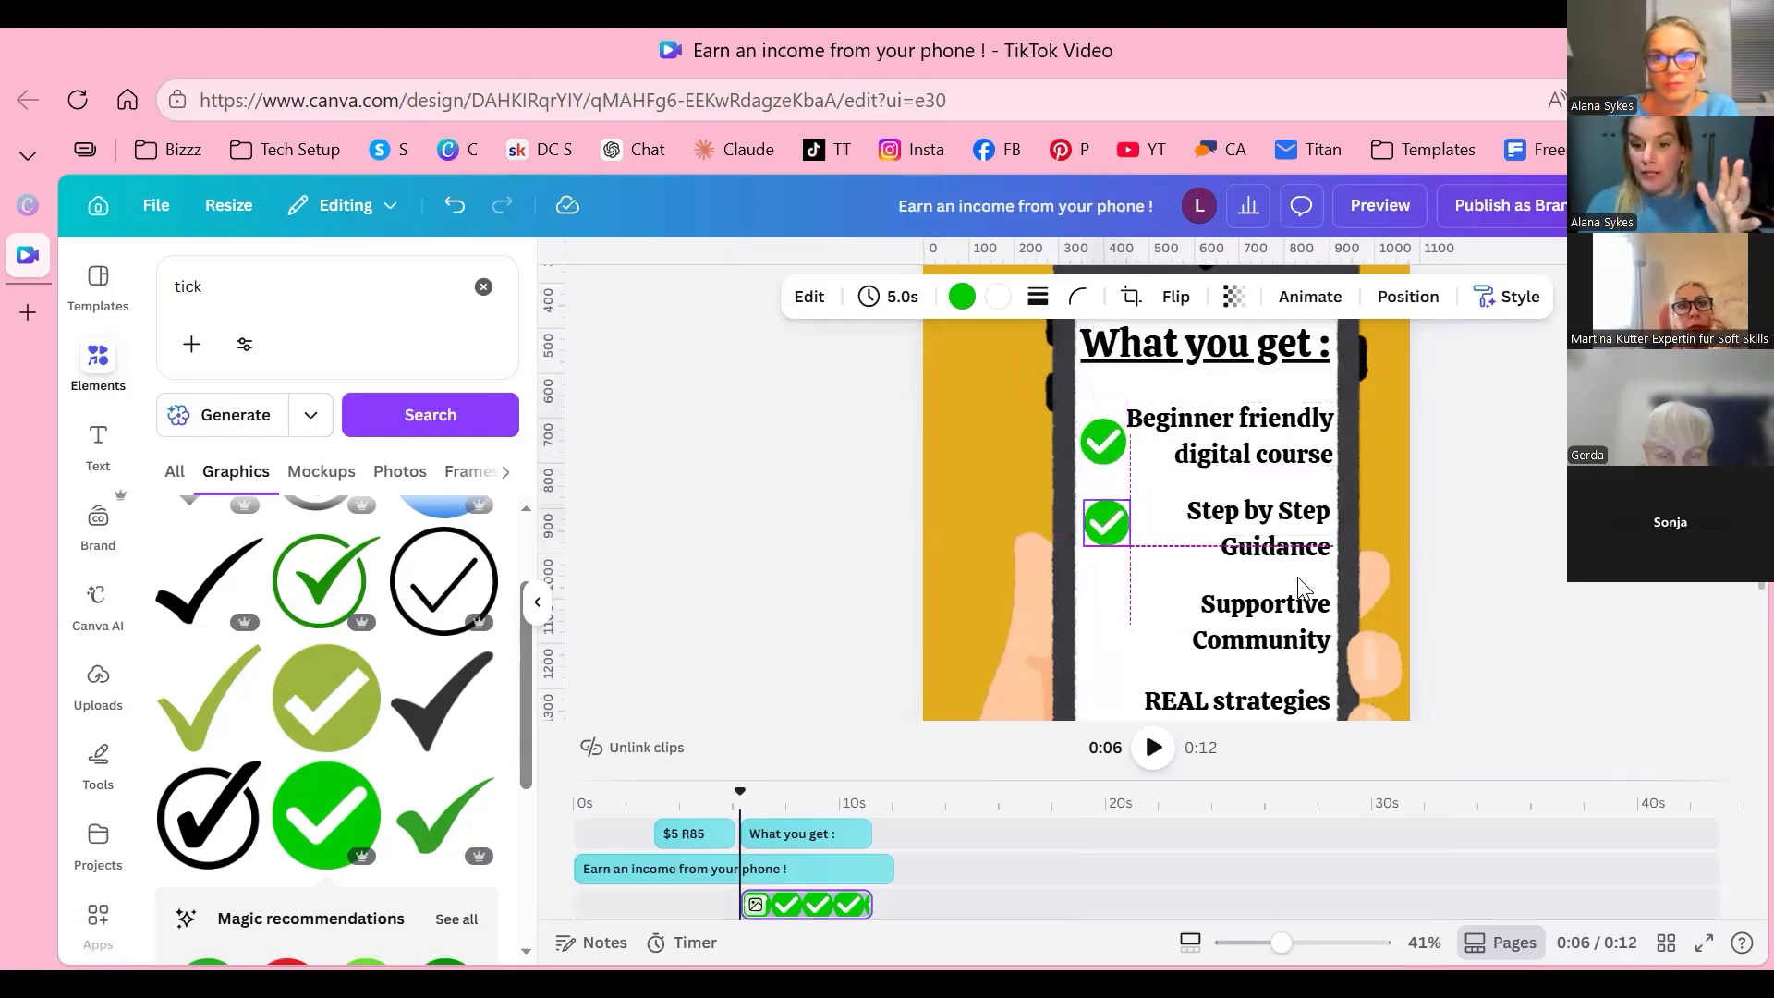
{"action": "left_click_drag", "start_coordinate": [1298, 578], "coordinate": [1286, 566]}
{"action": "left_click_drag", "start_coordinate": [1142, 488], "coordinate": [1142, 488]}
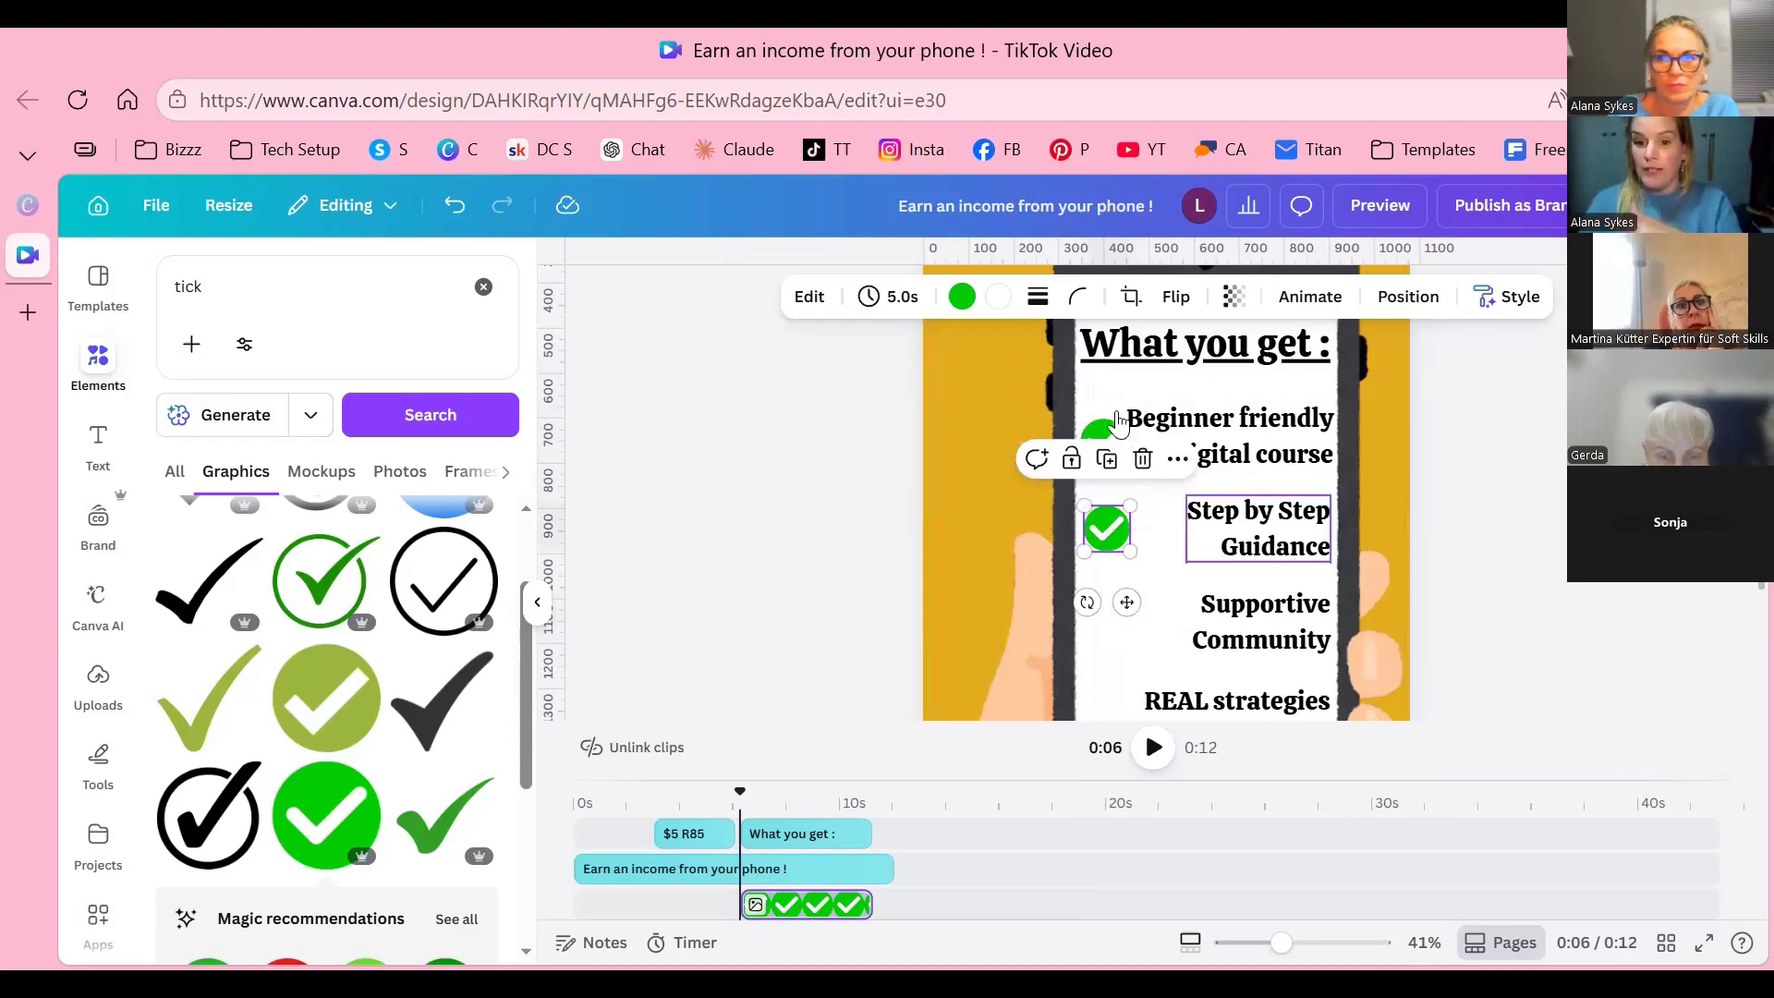
Step: Duplicate the tick twice more so one copy sits beside "Supportive Community" and one beside "REAL strategies proven to work!"
{"action": "left_click", "coordinate": [1106, 459]}
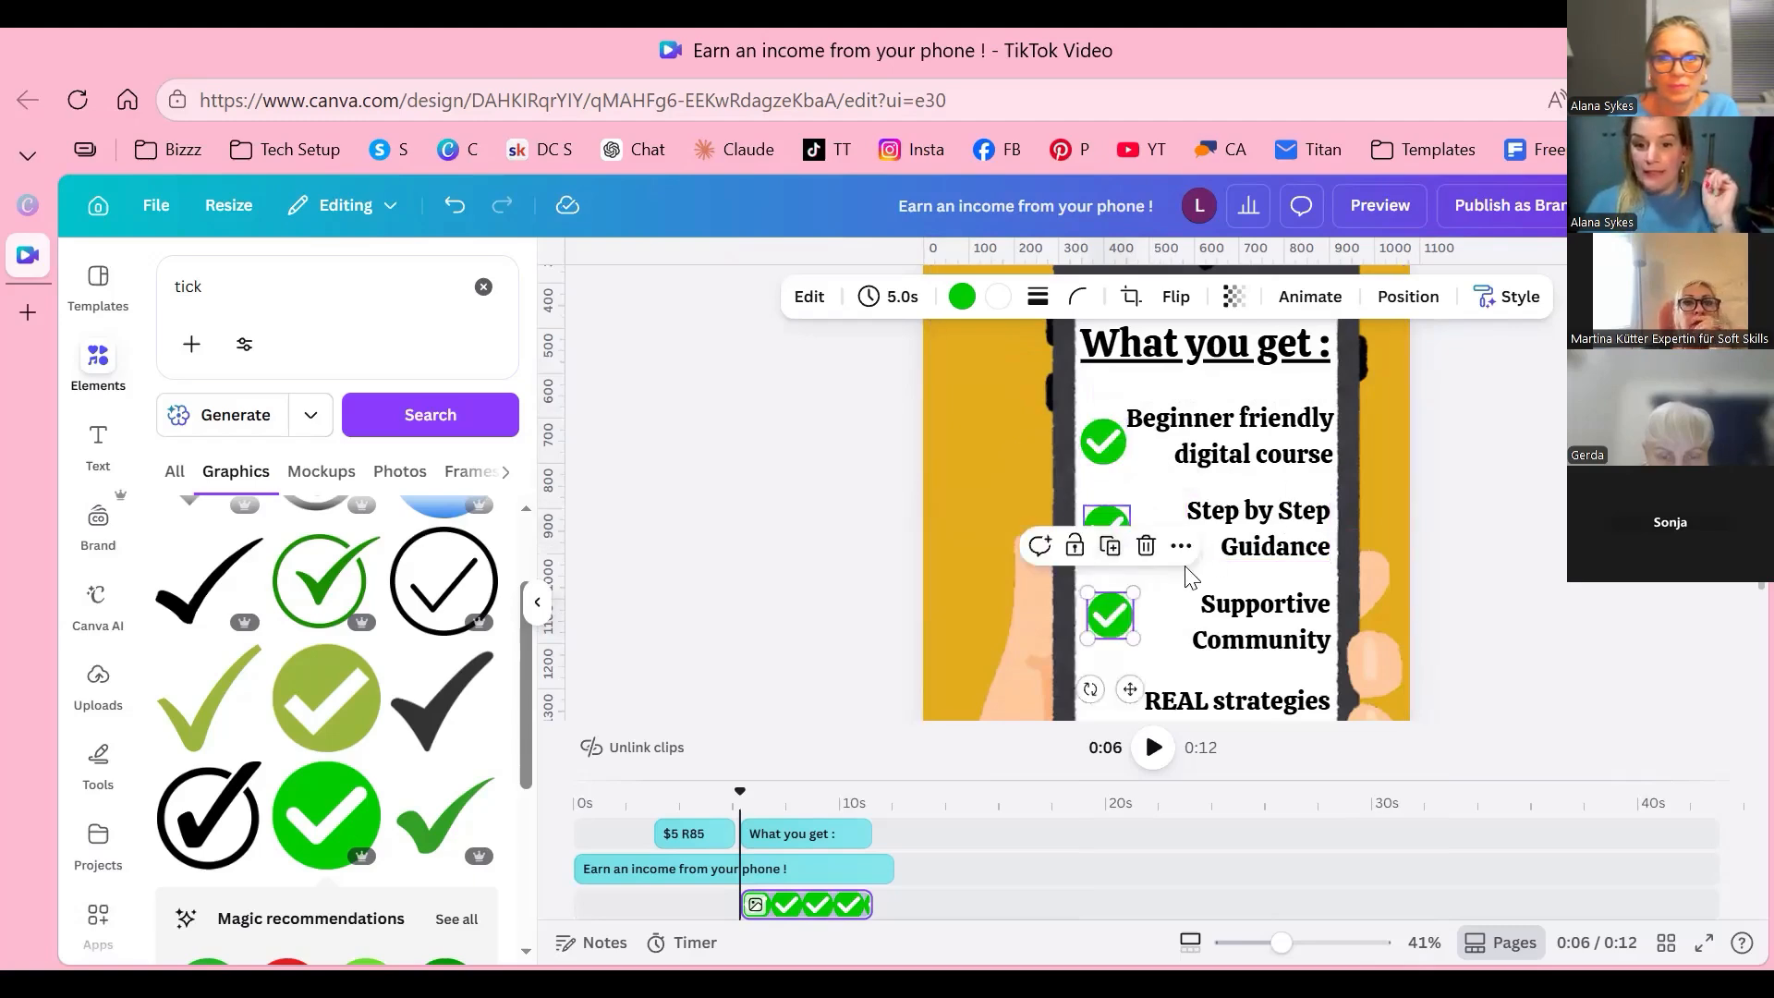
{"action": "scroll", "coordinate": [844, 594], "scroll_direction": "down", "scroll_amount": 3}
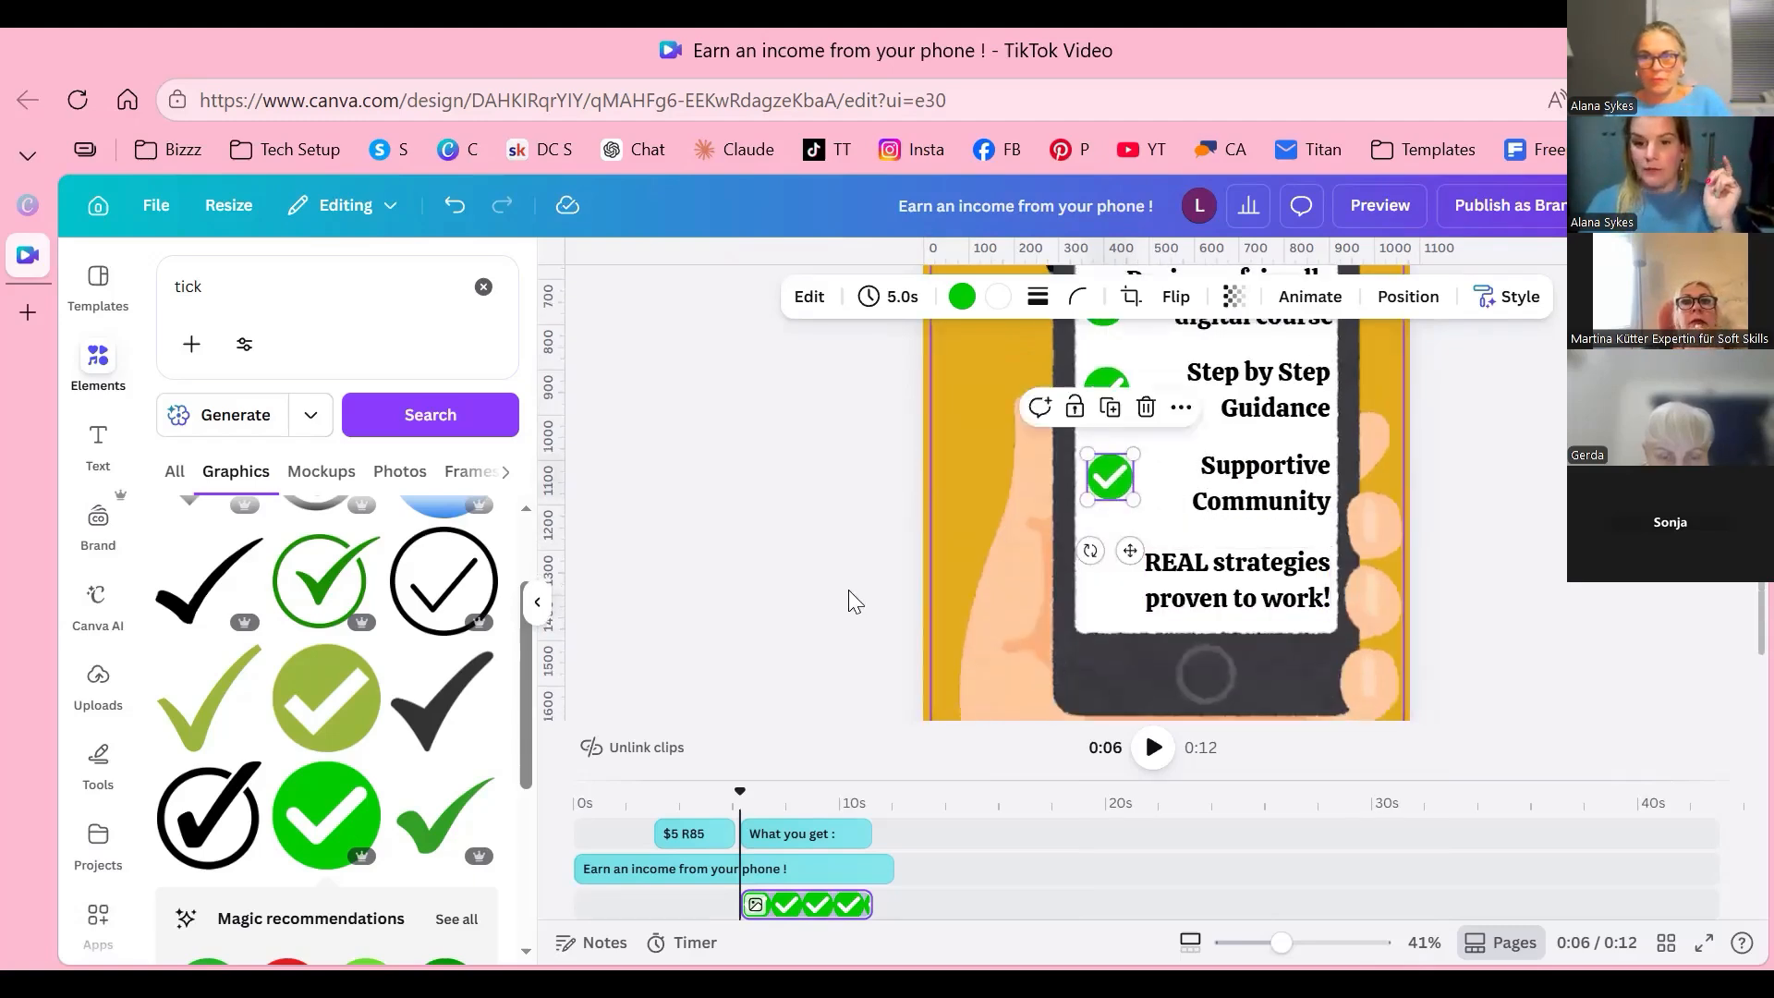
{"action": "key", "text": "ctrl+d"}
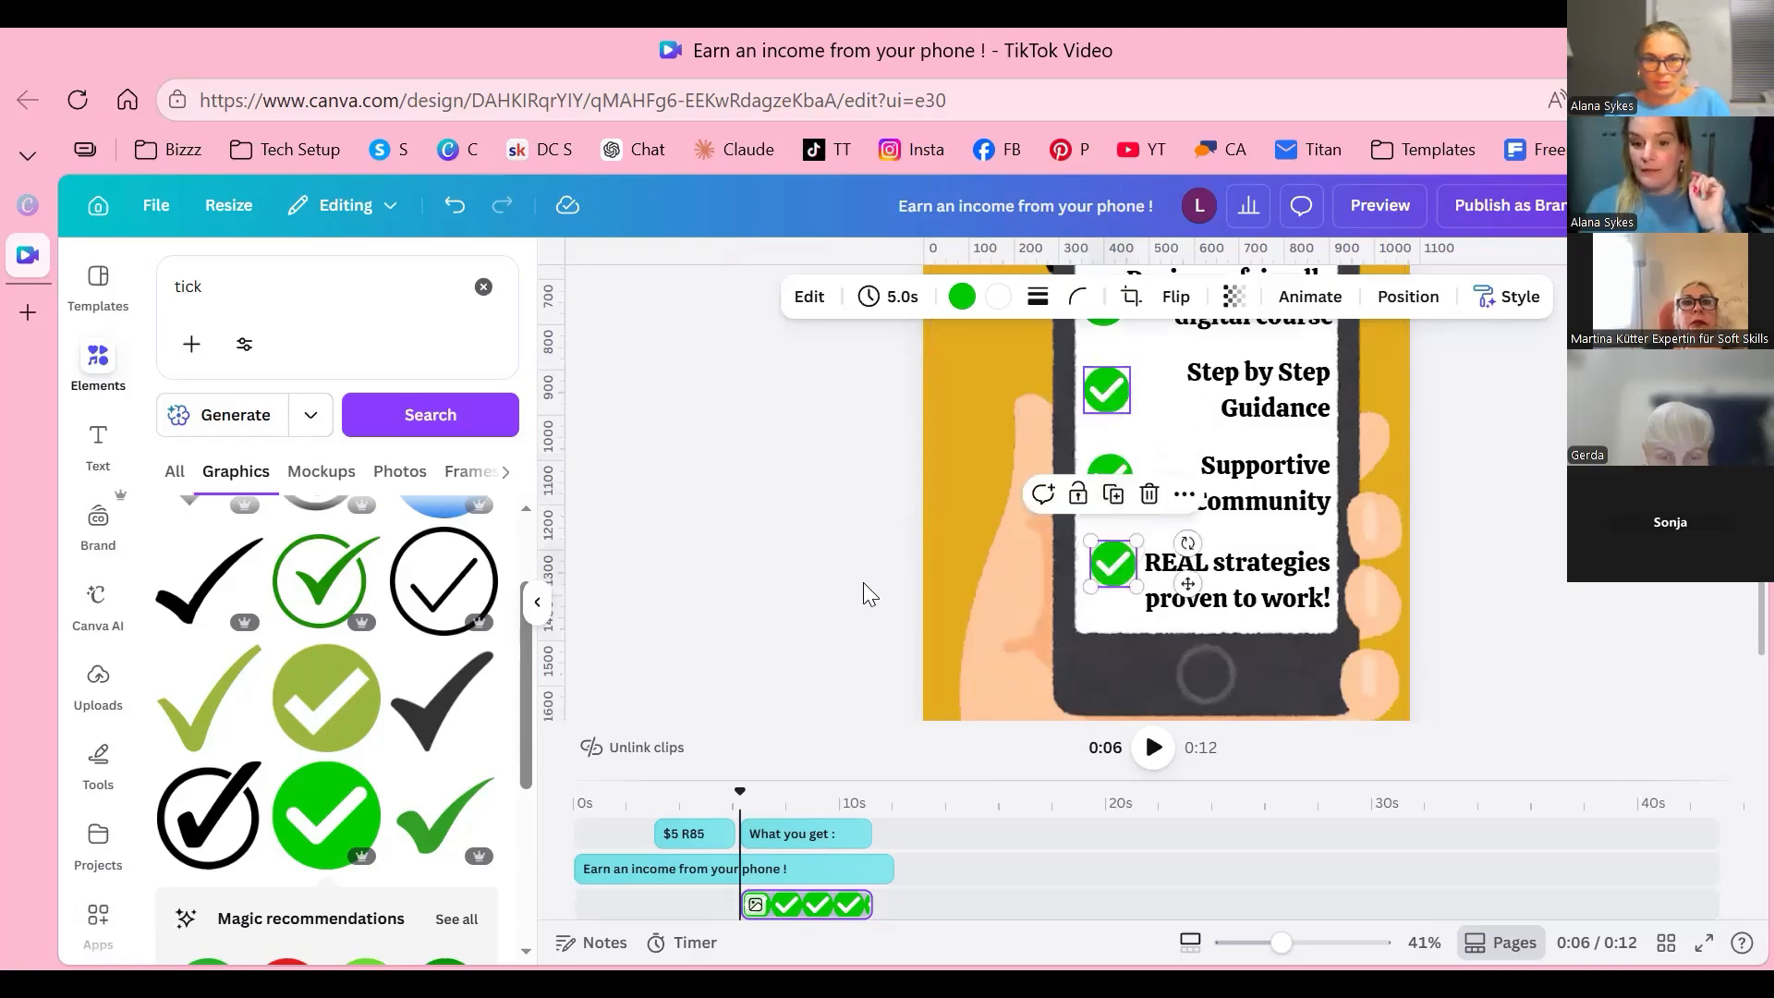
{"action": "left_click", "coordinate": [1455, 537]}
{"action": "left_click", "coordinate": [1281, 942]}
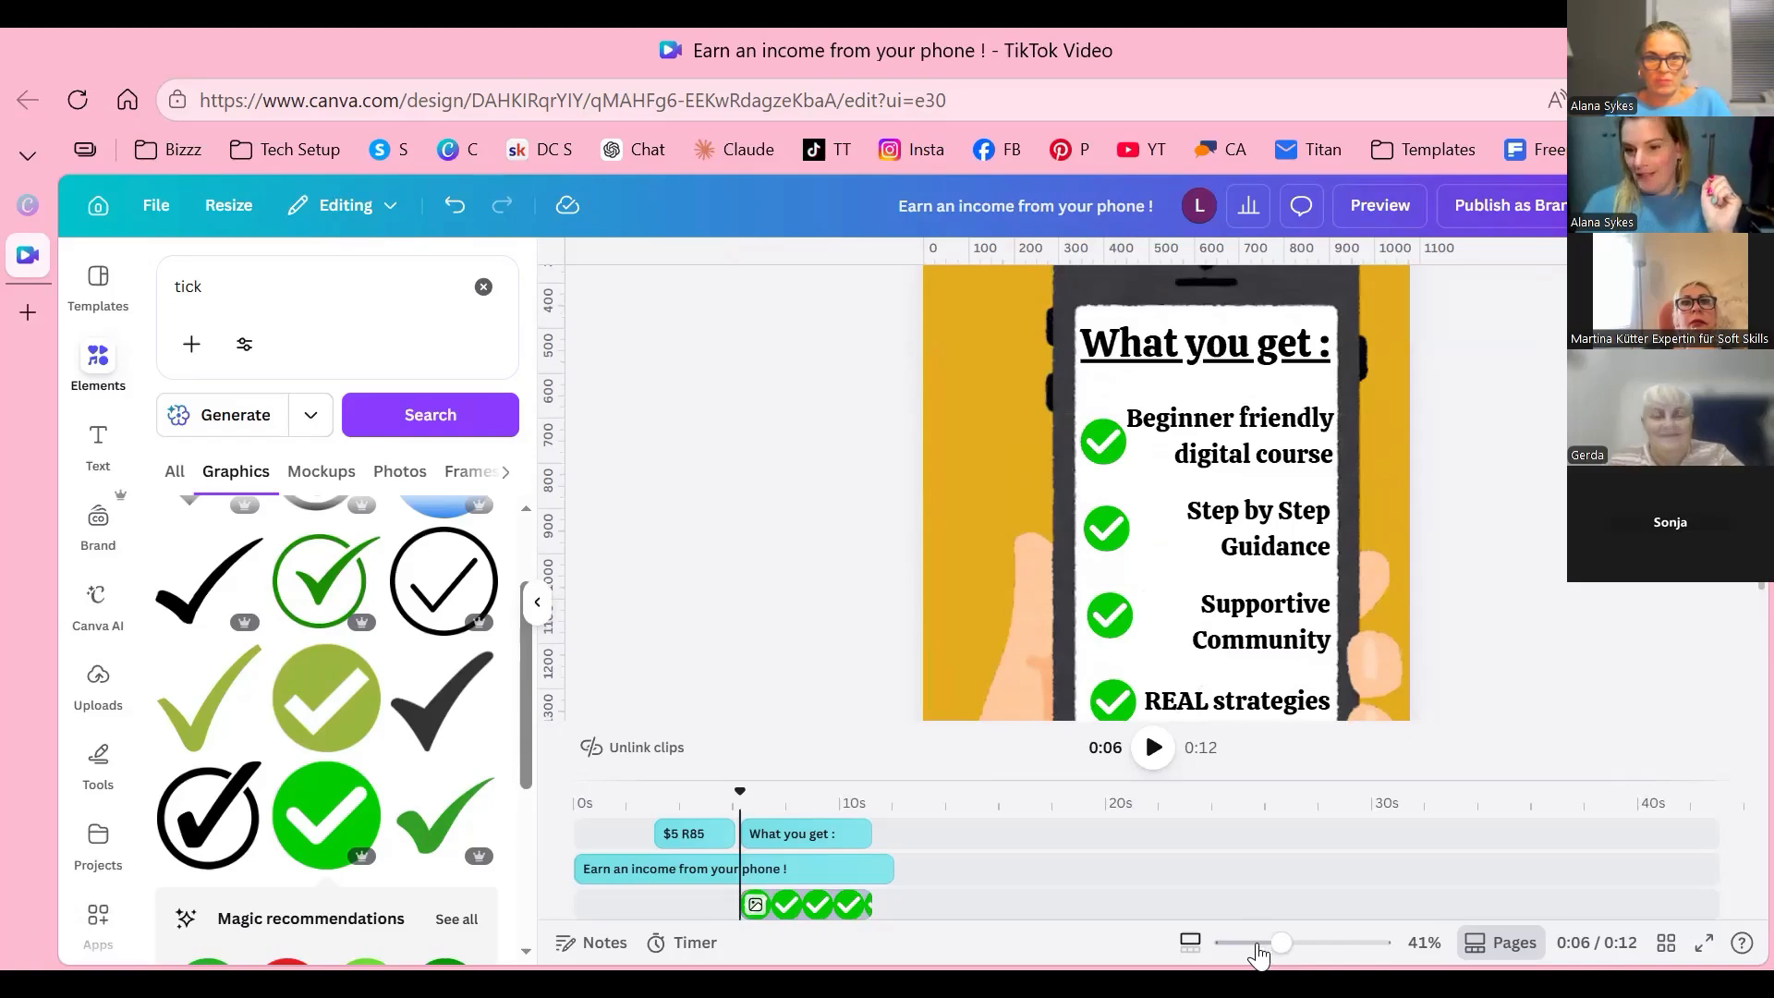
{"action": "scroll", "coordinate": [1219, 752], "scroll_direction": "down", "scroll_amount": 2}
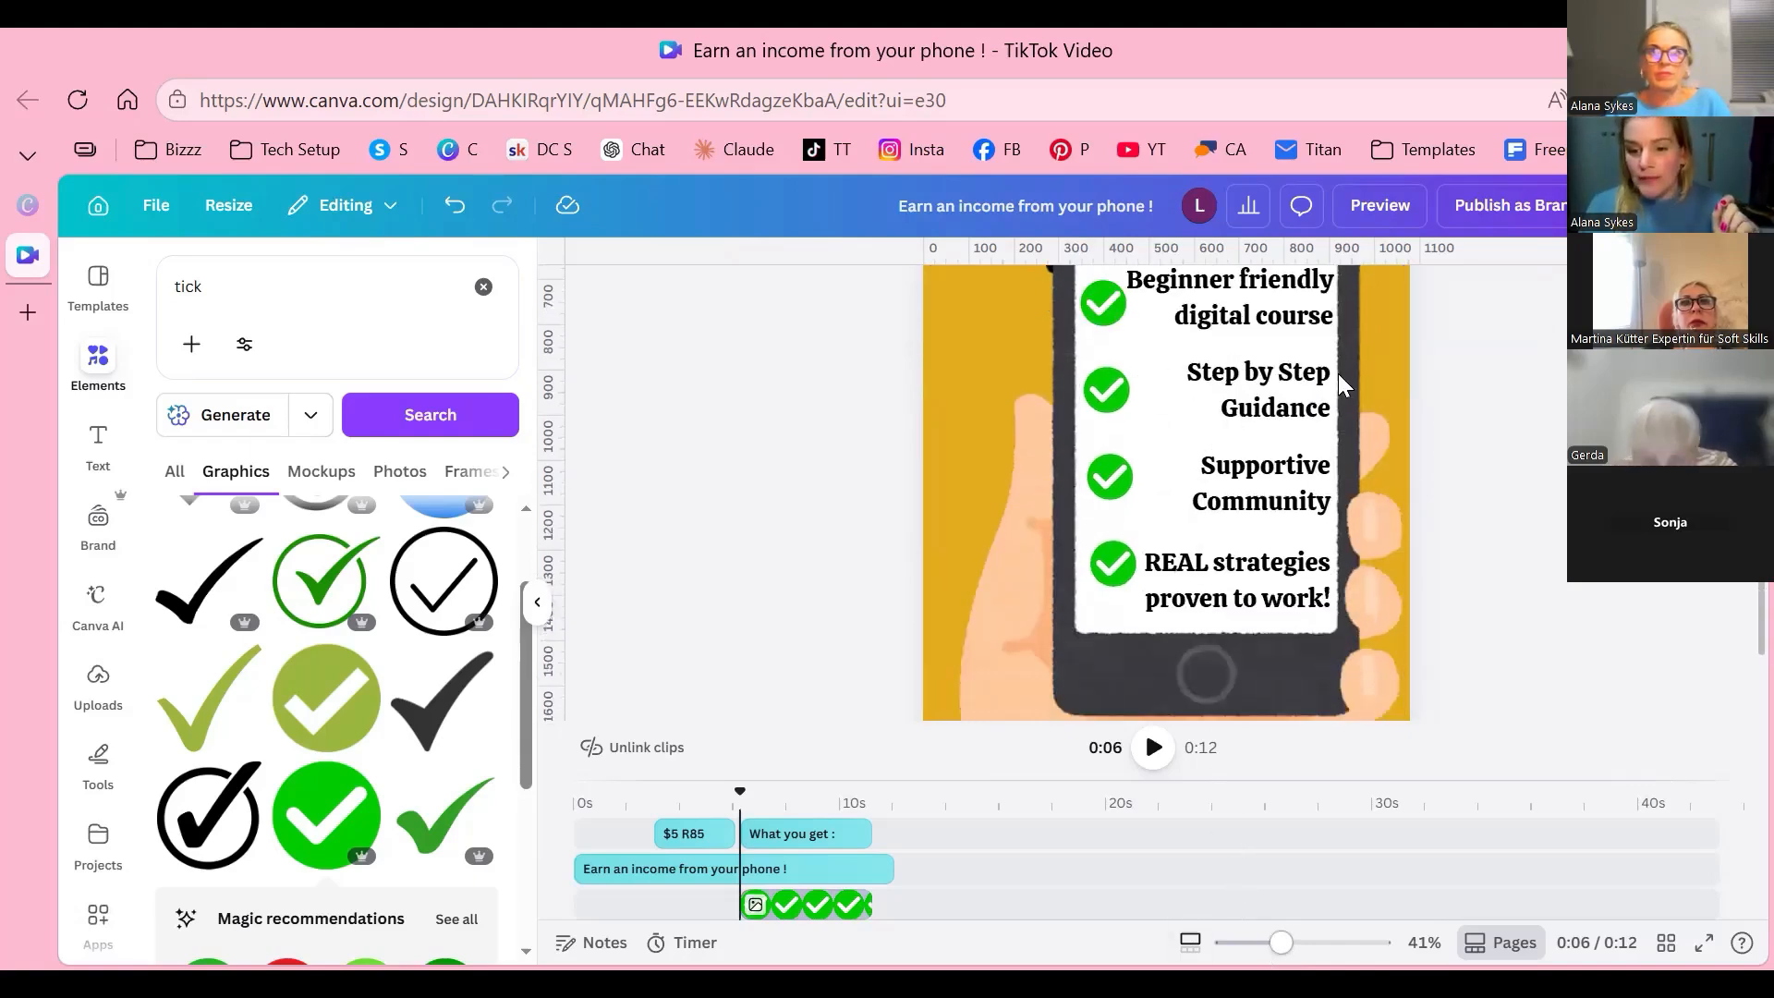
{"action": "key", "text": "ctrl+minus"}
{"action": "left_click_drag", "start_coordinate": [1262, 942], "coordinate": [1256, 942]}
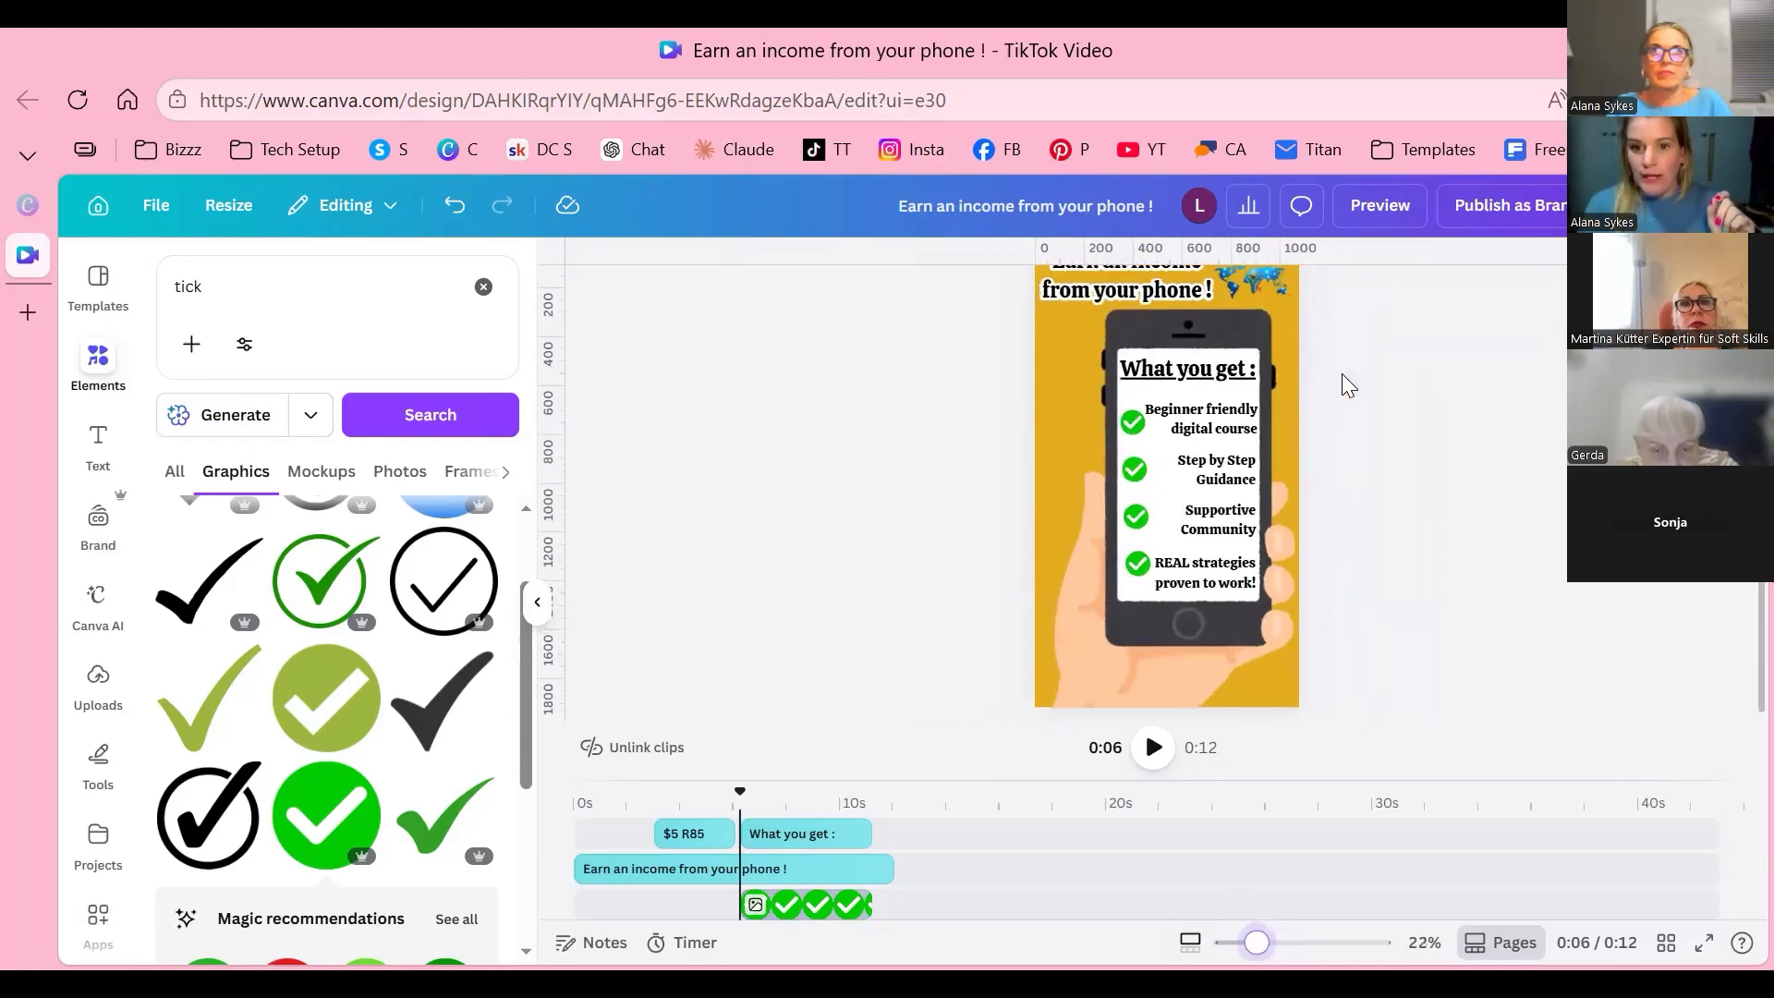
Step: Trim the "What you get :" heading, its four list texts and four ticks to 3.0 s together, with the main title cut to 10.1 s
{"action": "left_click", "coordinate": [1188, 369]}
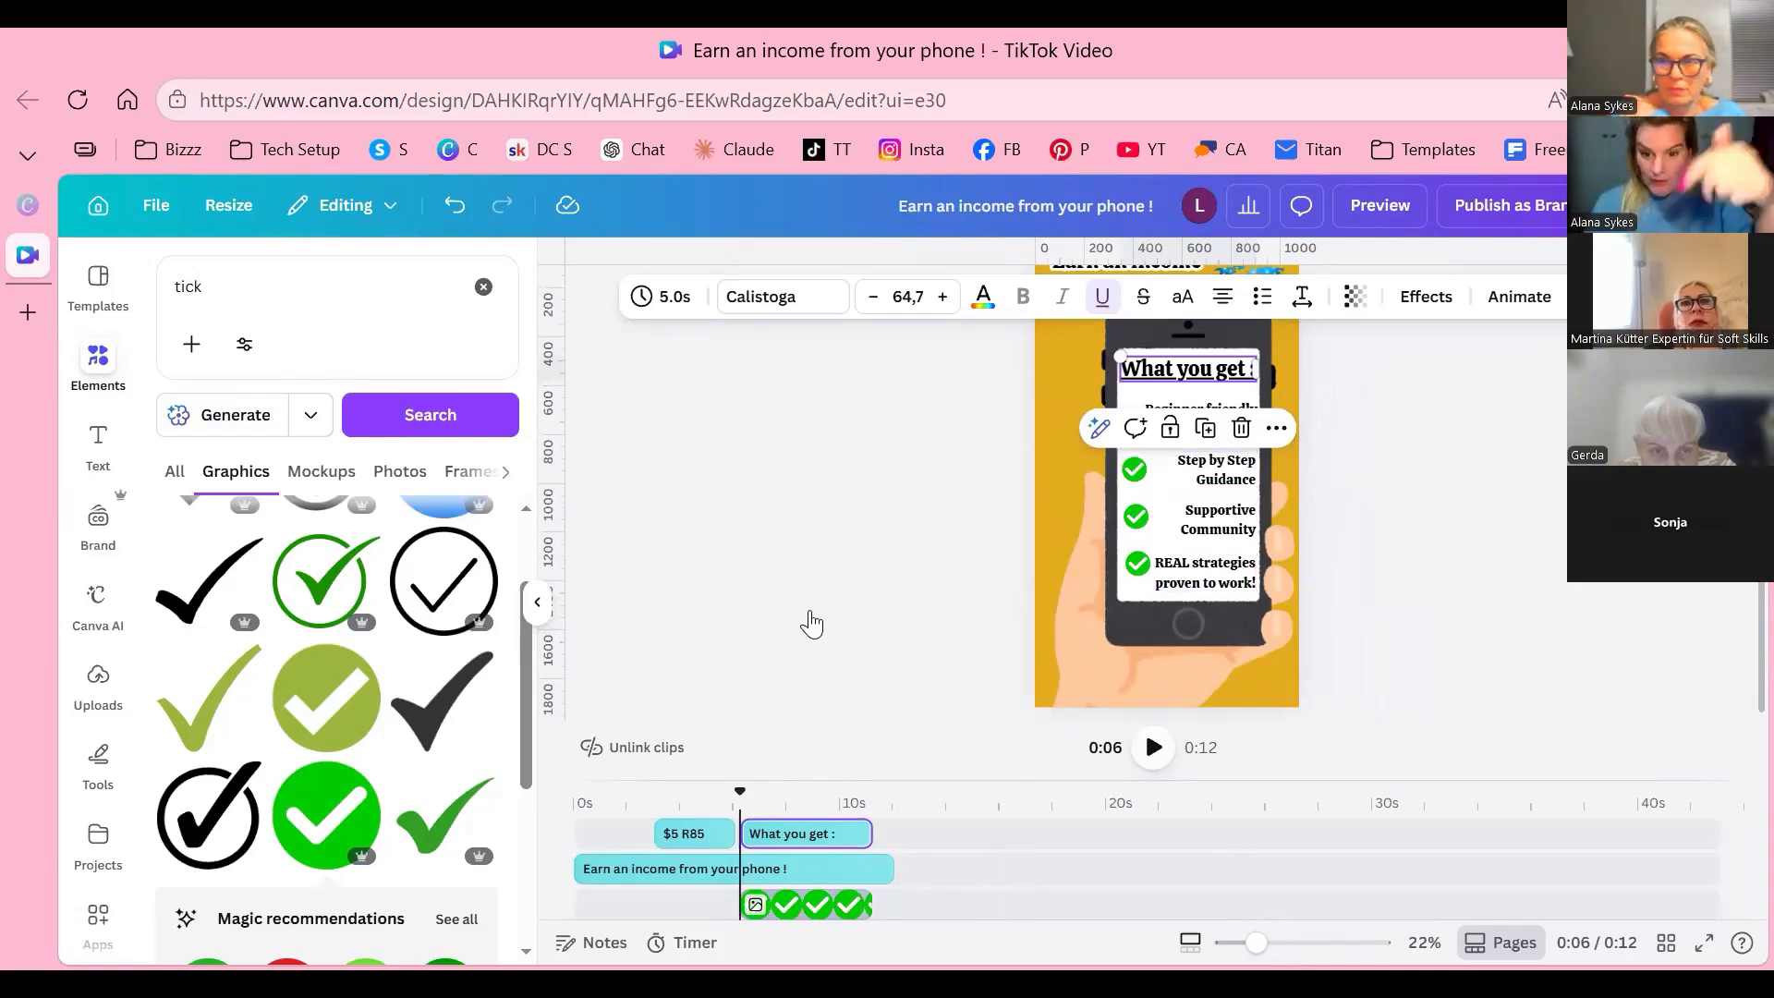
{"action": "left_click_drag", "start_coordinate": [850, 716], "coordinate": [850, 452]}
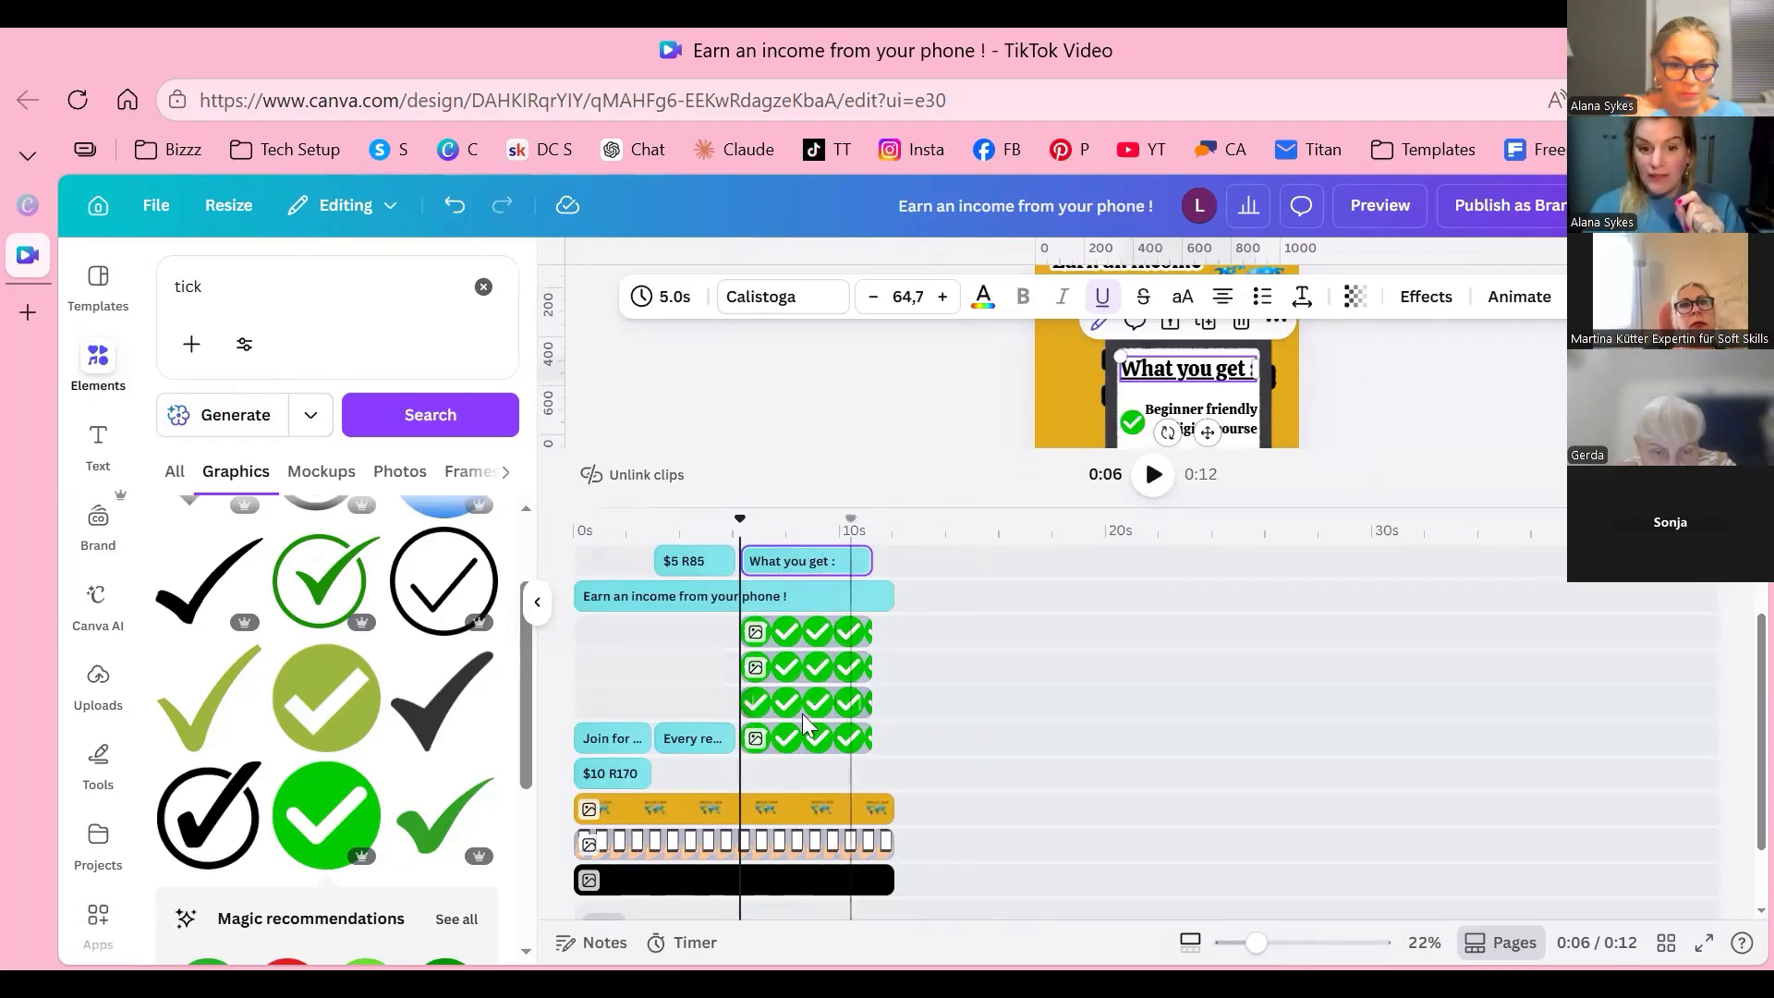
{"action": "scroll", "coordinate": [804, 725], "scroll_direction": "up", "scroll_amount": 3}
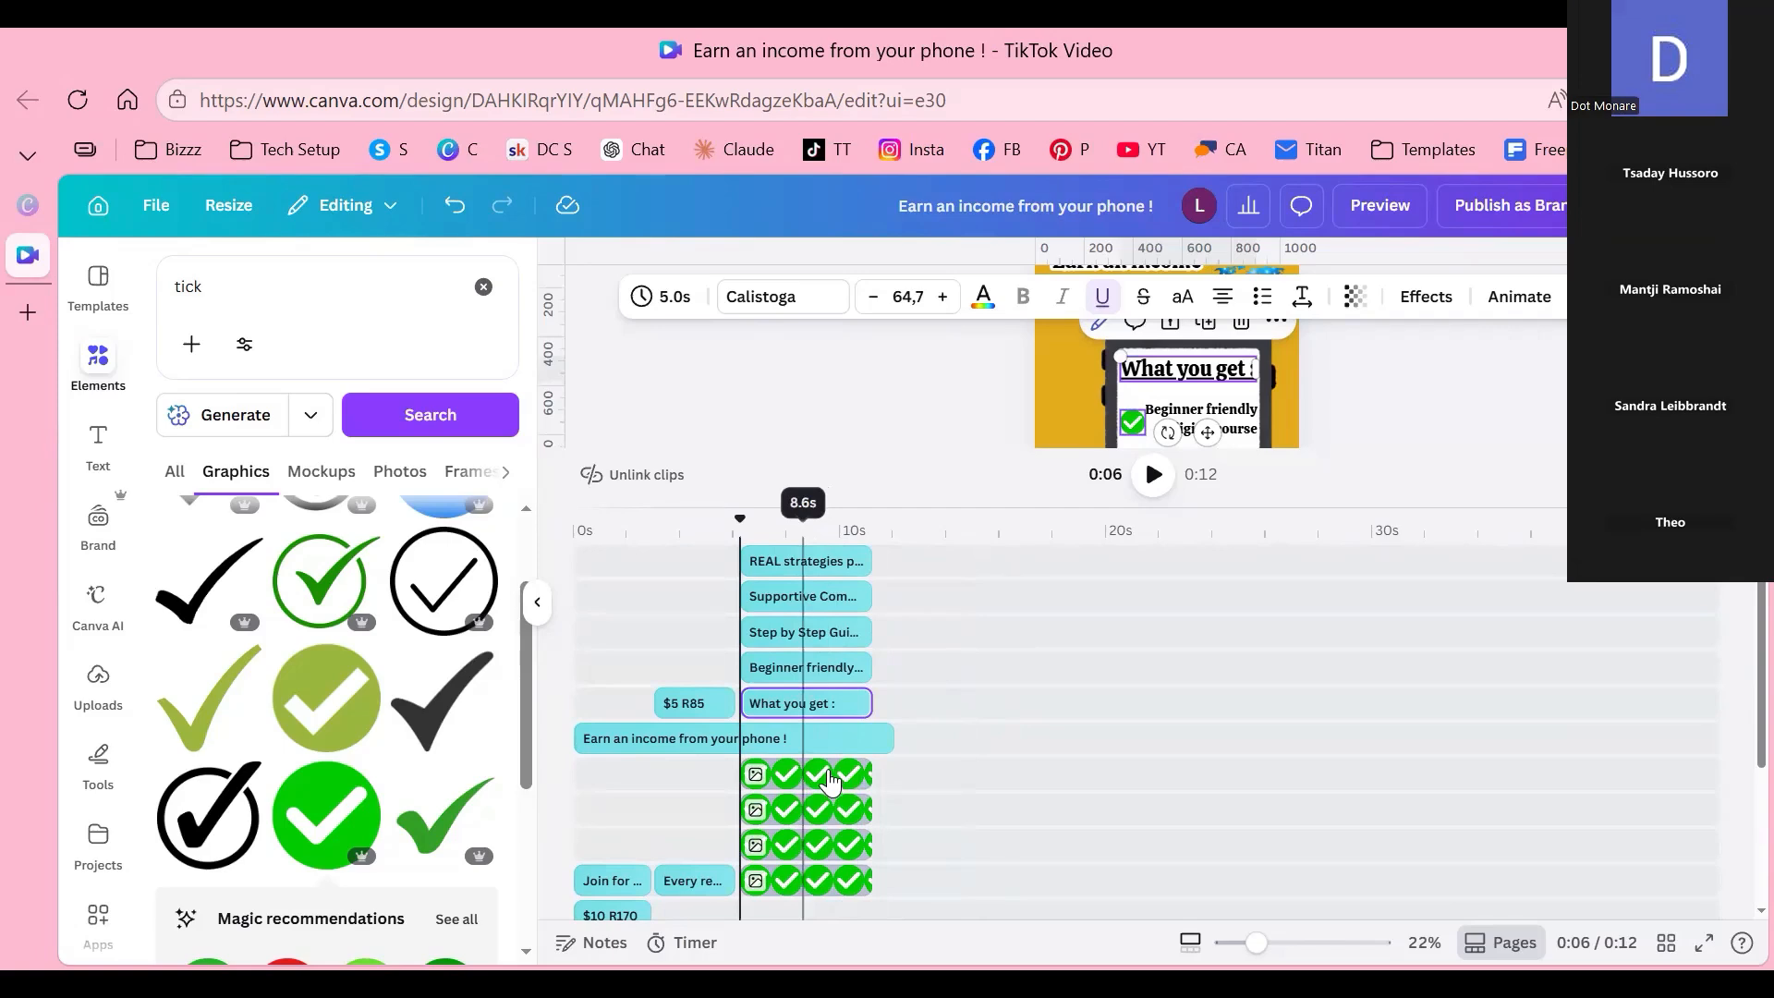
{"action": "left_click", "coordinate": [819, 779]}
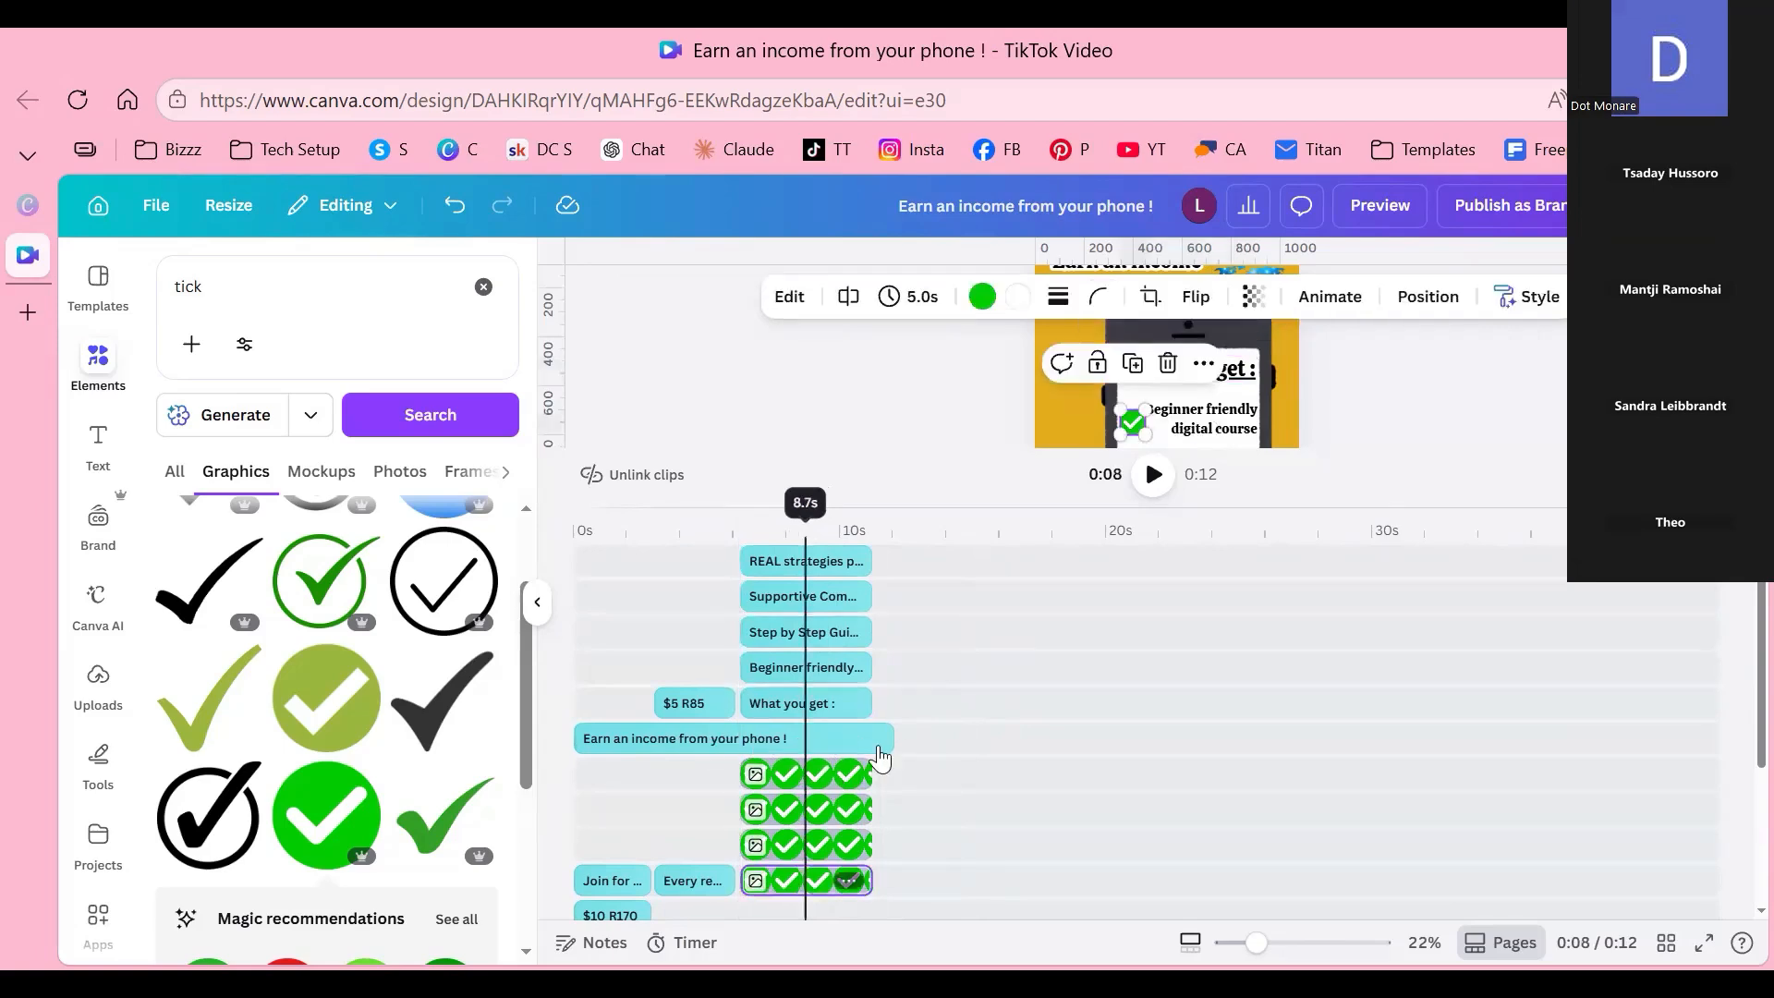
{"action": "left_click", "coordinate": [822, 844], "text": "shift"}
{"action": "left_click", "coordinate": [822, 809], "text": "shift"}
{"action": "left_click", "coordinate": [822, 773], "text": "shift"}
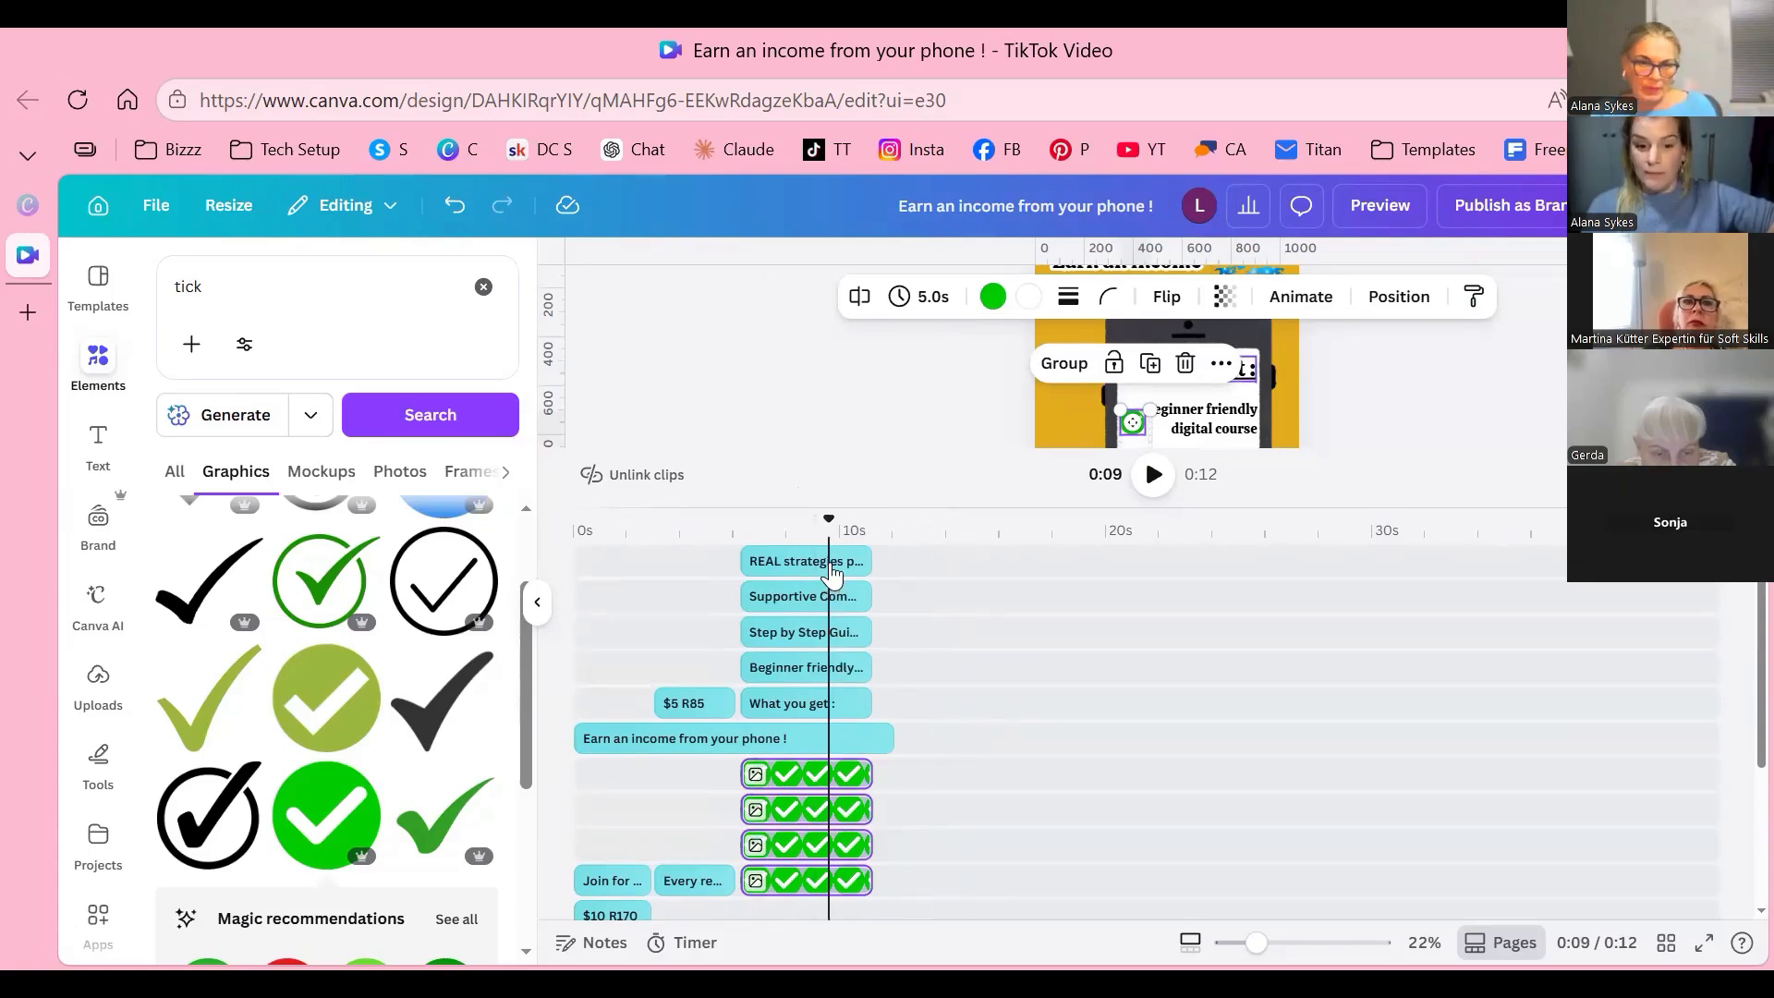
{"action": "left_click", "coordinate": [843, 737]}
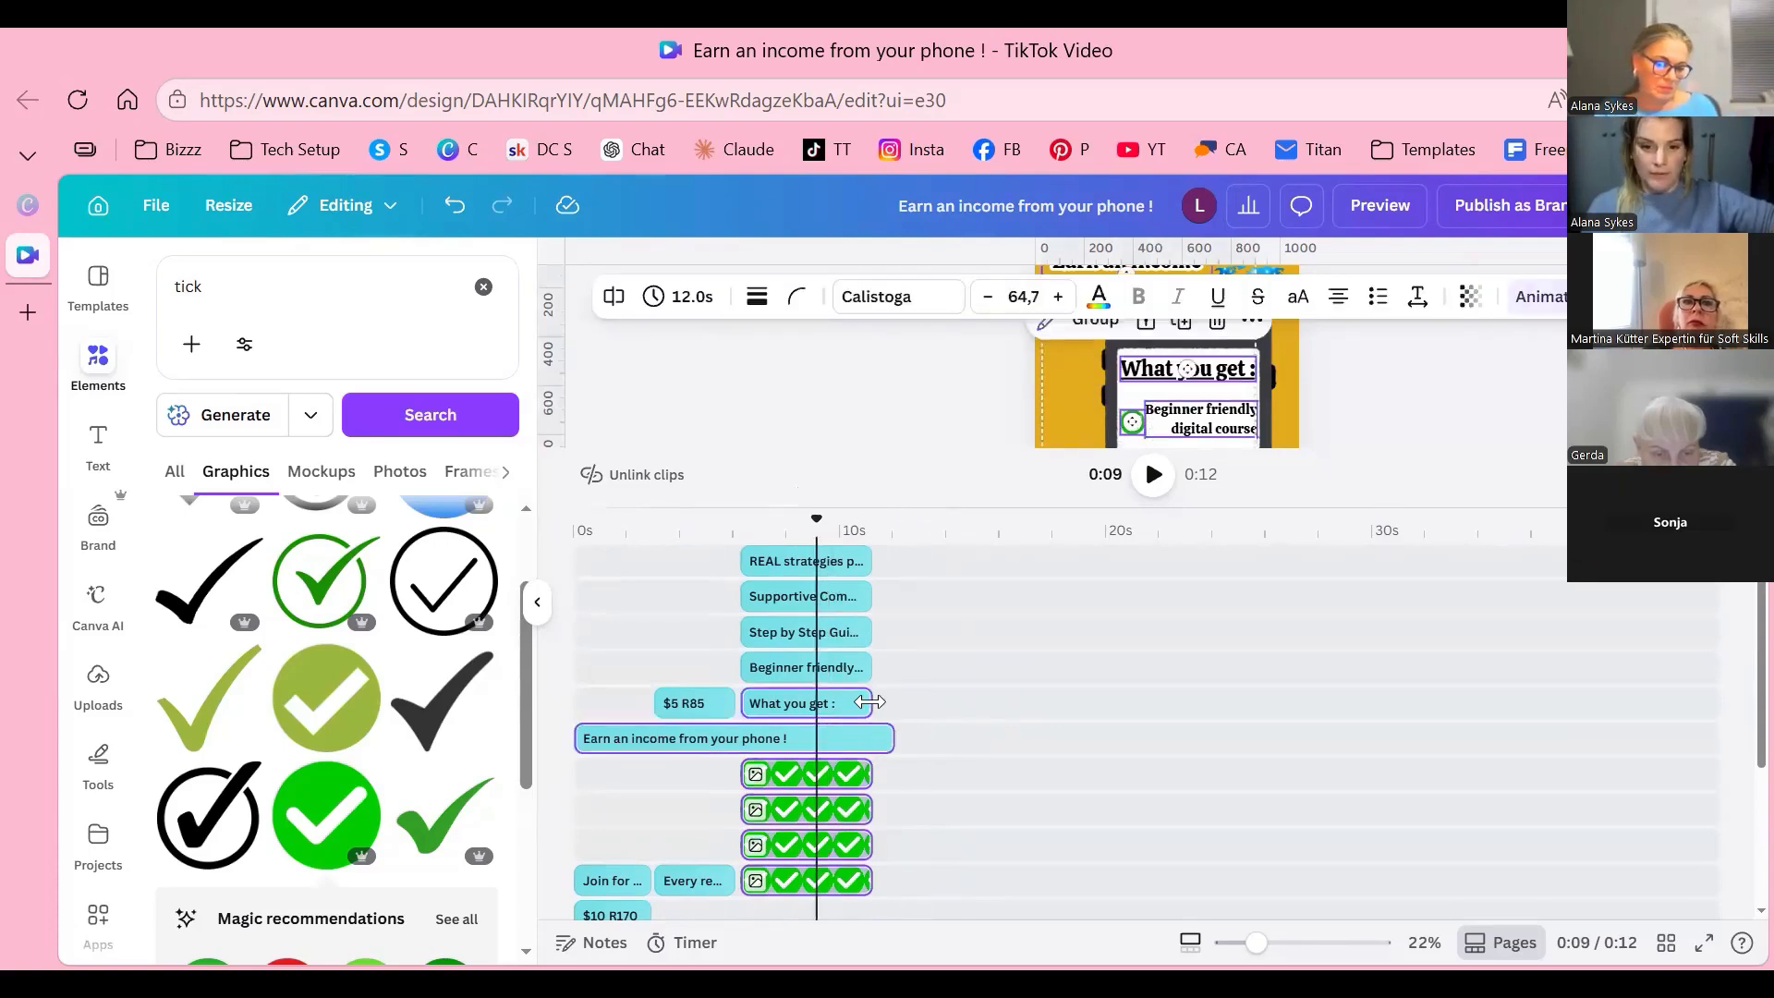
{"action": "left_click", "coordinate": [841, 669], "text": "shift"}
{"action": "left_click", "coordinate": [835, 632], "text": "shift"}
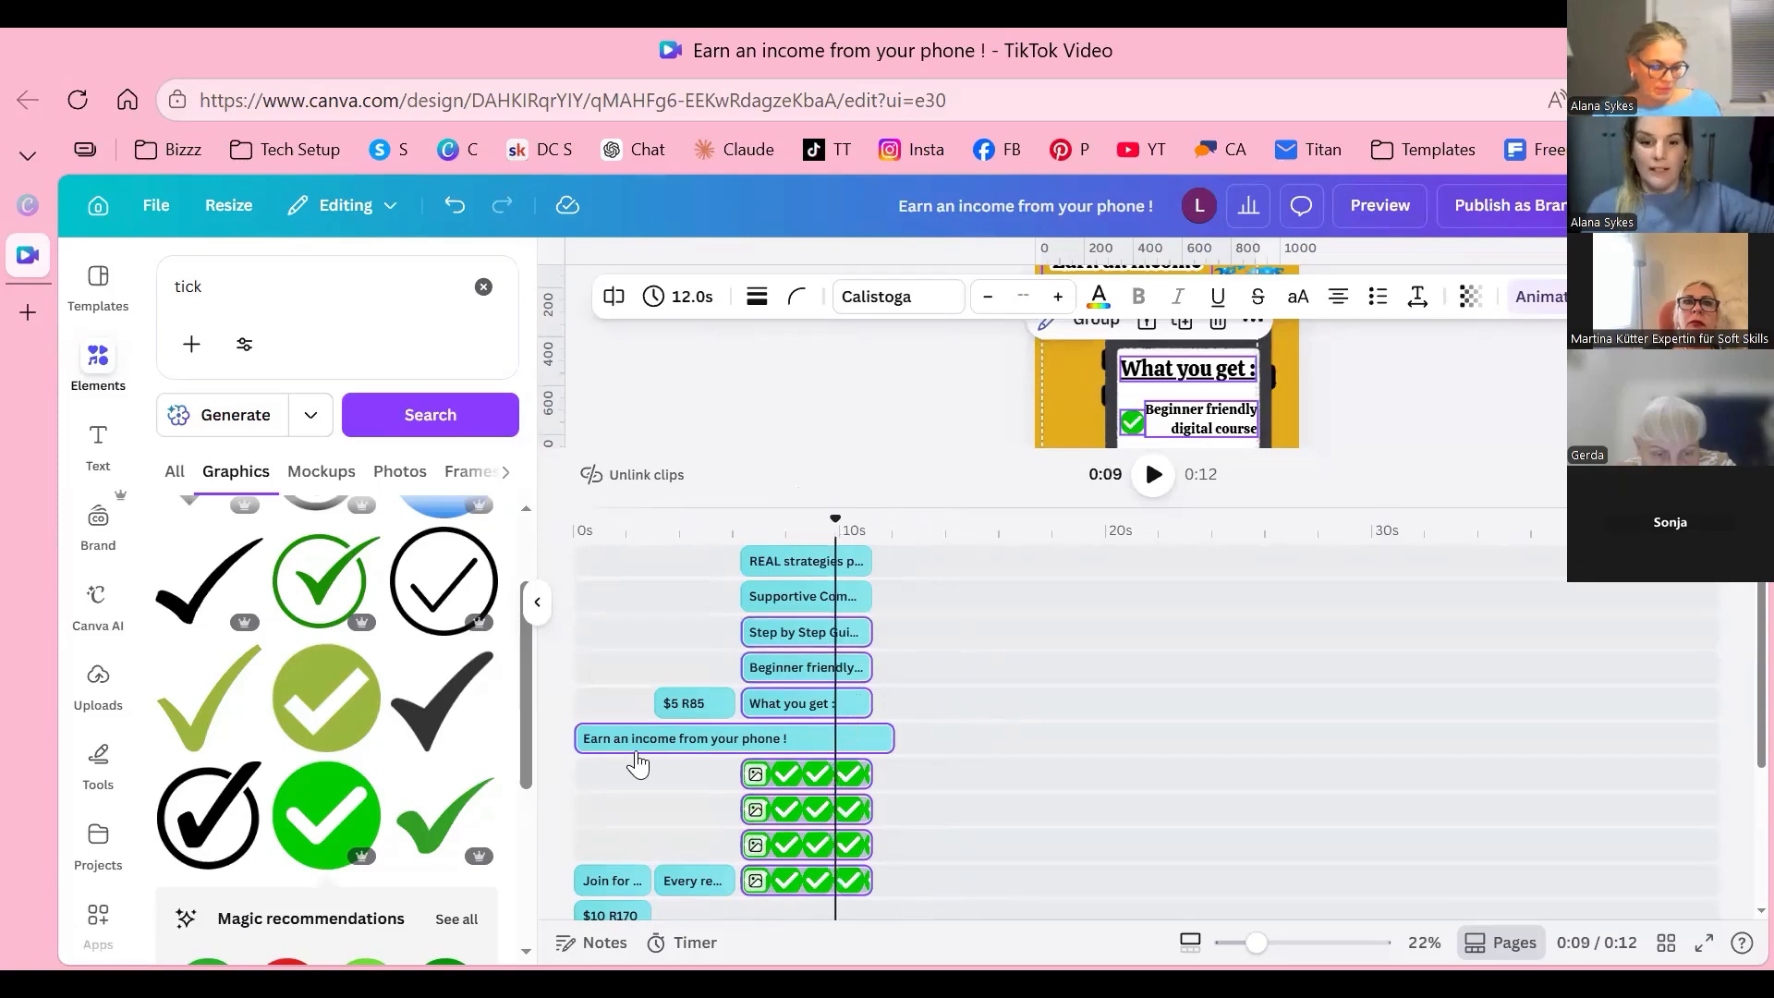
{"action": "left_click", "coordinate": [824, 597], "text": "shift"}
{"action": "left_click", "coordinate": [829, 562], "text": "shift"}
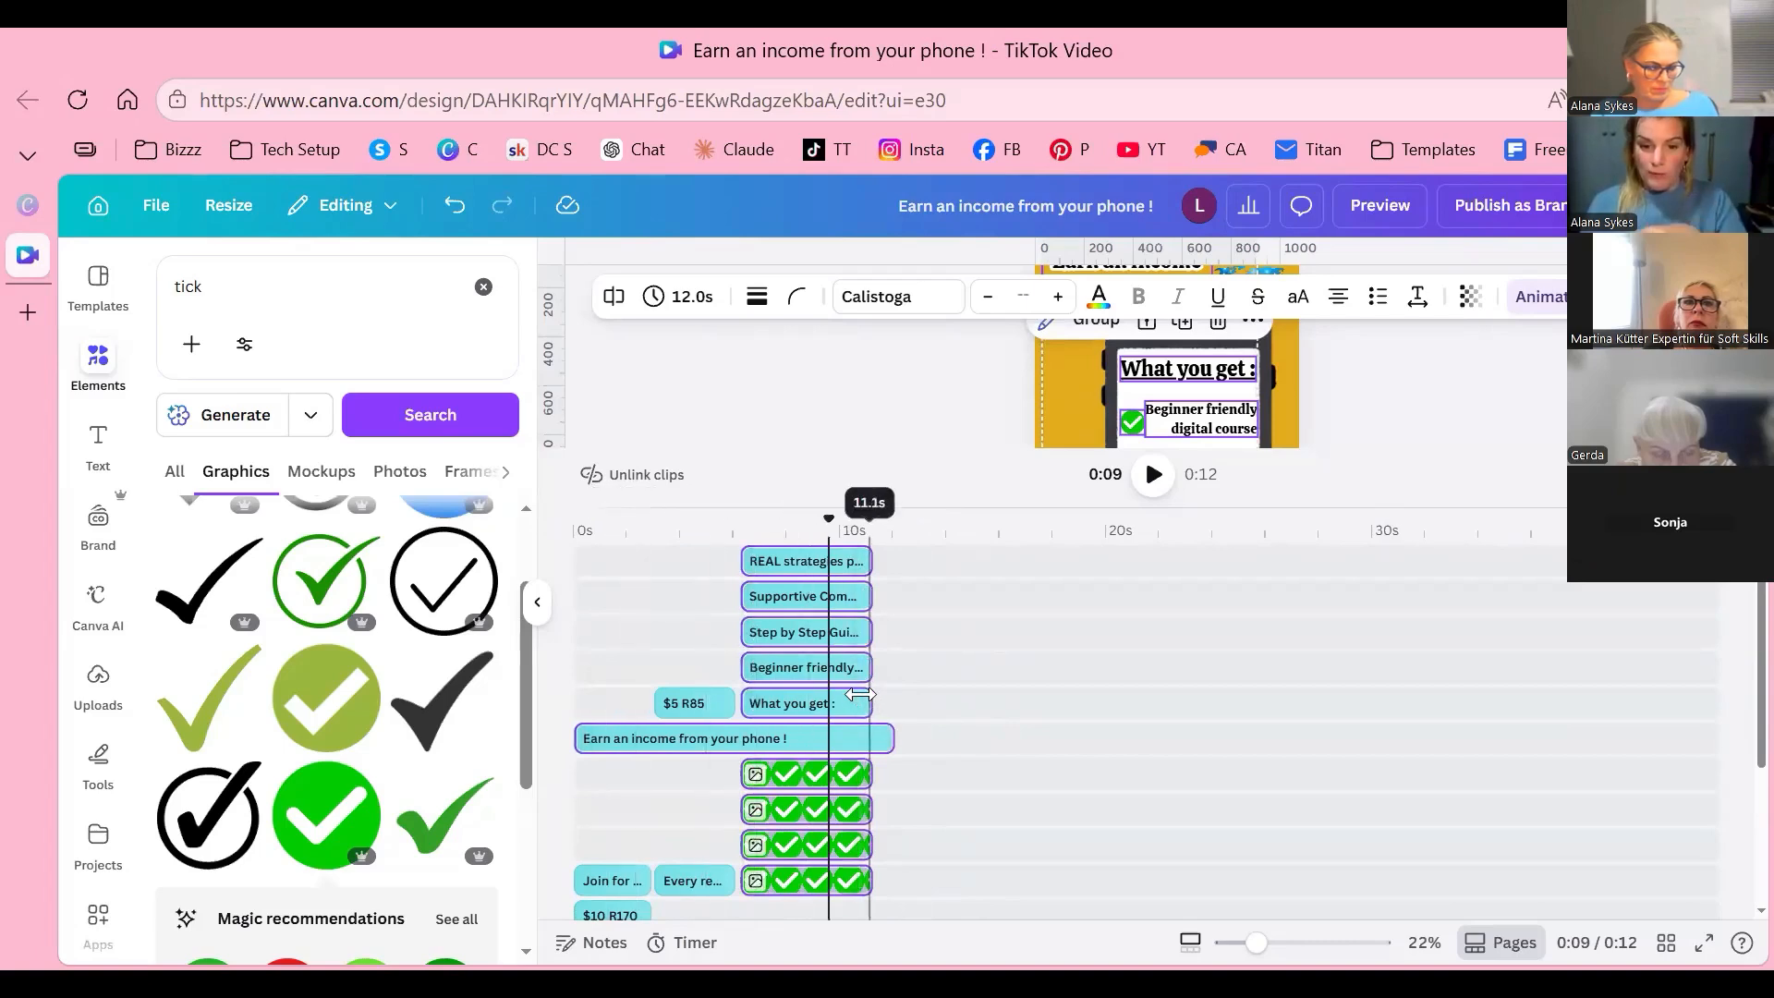
{"action": "left_click_drag", "start_coordinate": [860, 694], "coordinate": [862, 695]}
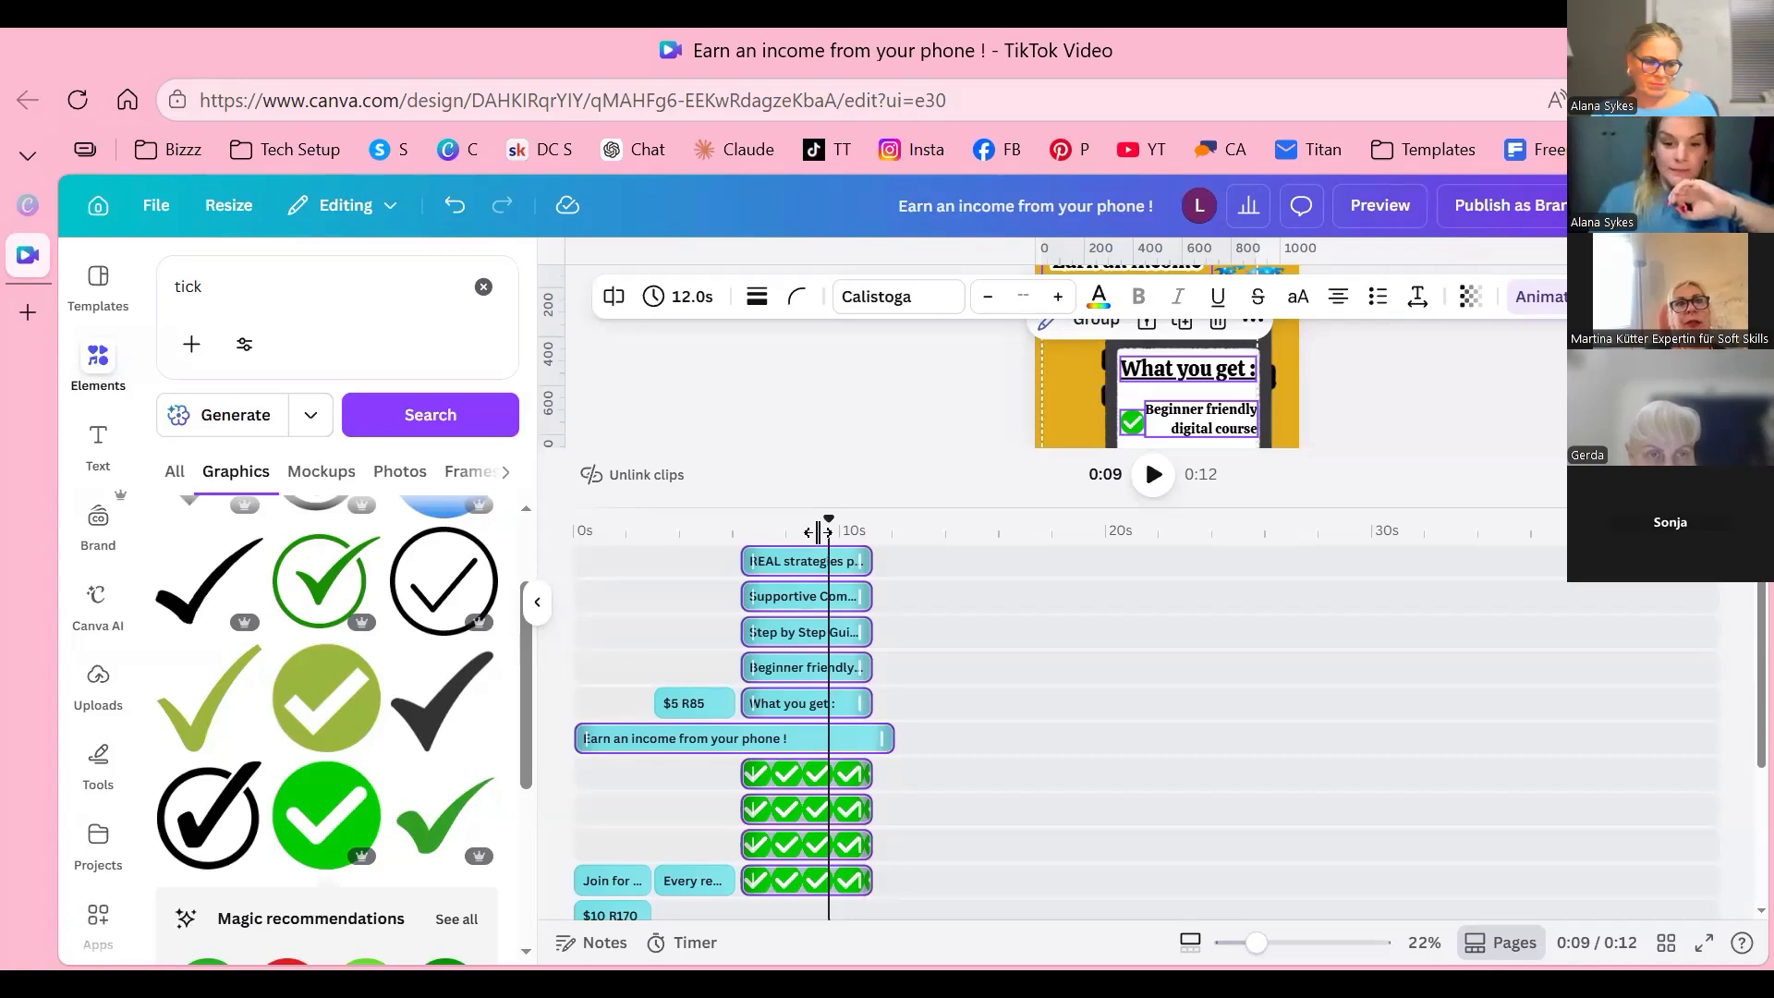
{"action": "mouse_move", "coordinate": [820, 532]}
{"action": "left_mouse_down"}
{"action": "mouse_move", "coordinate": [827, 519]}
{"action": "mouse_move", "coordinate": [793, 518]}
{"action": "left_mouse_up"}
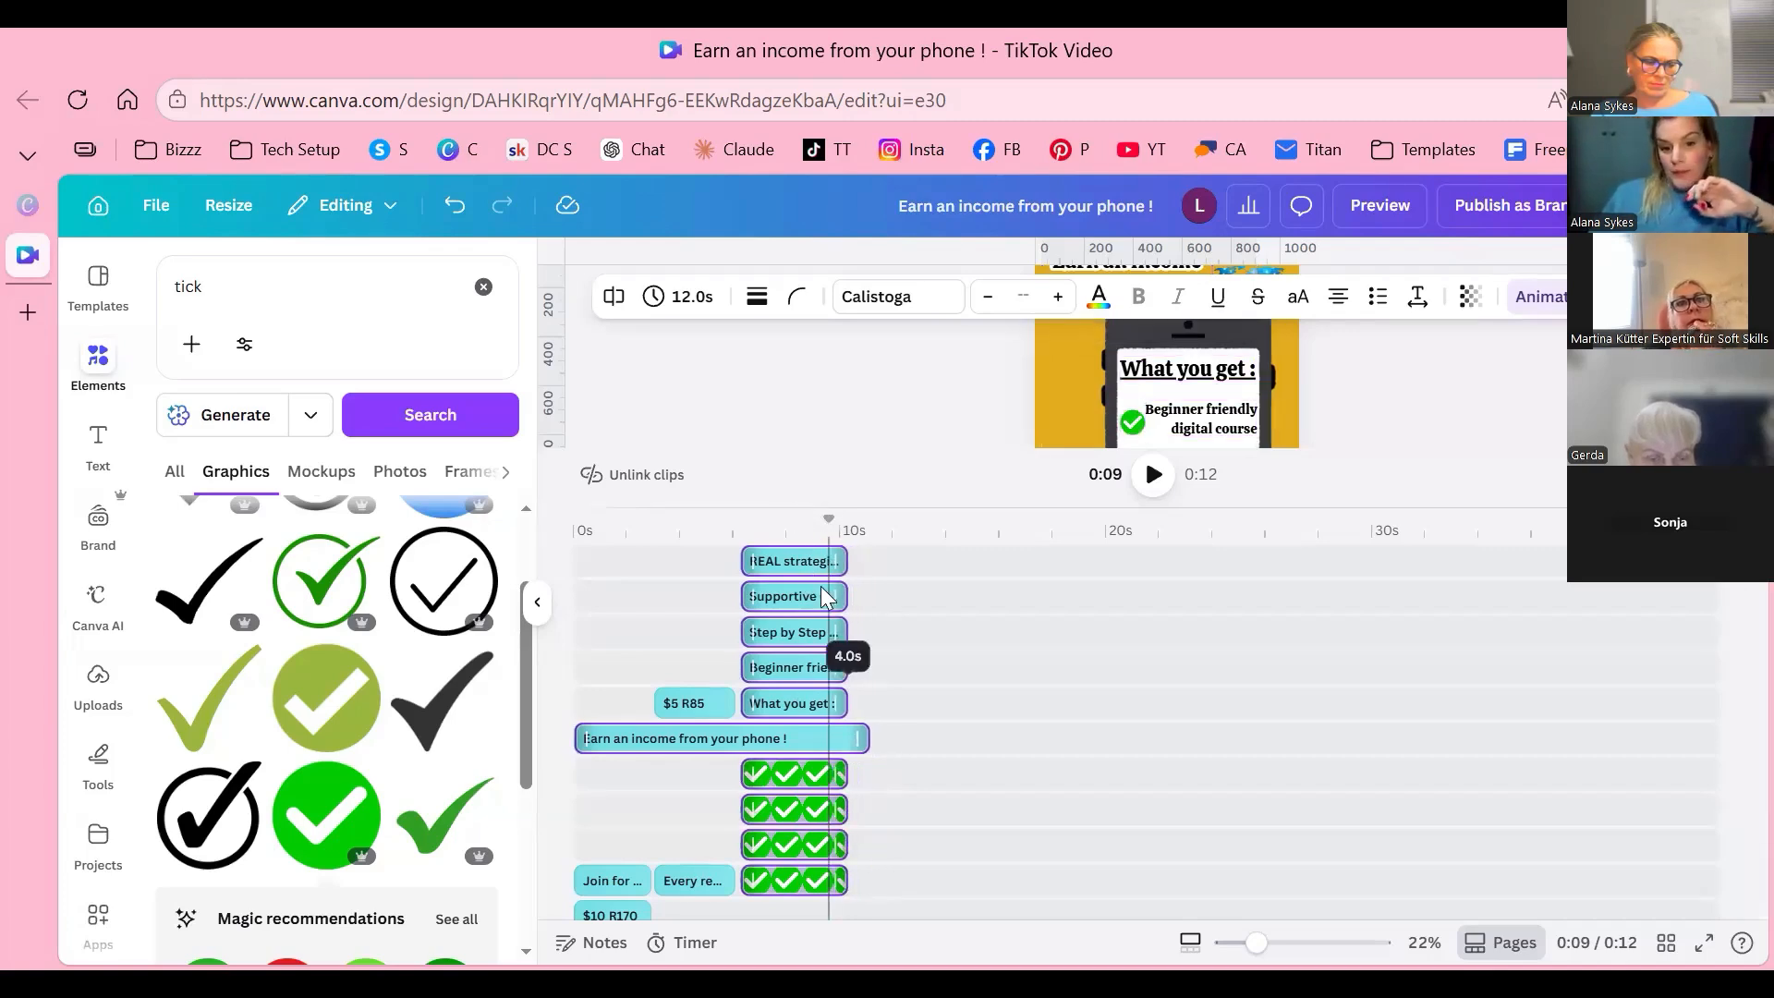
{"action": "left_click_drag", "start_coordinate": [825, 600], "coordinate": [816, 603]}
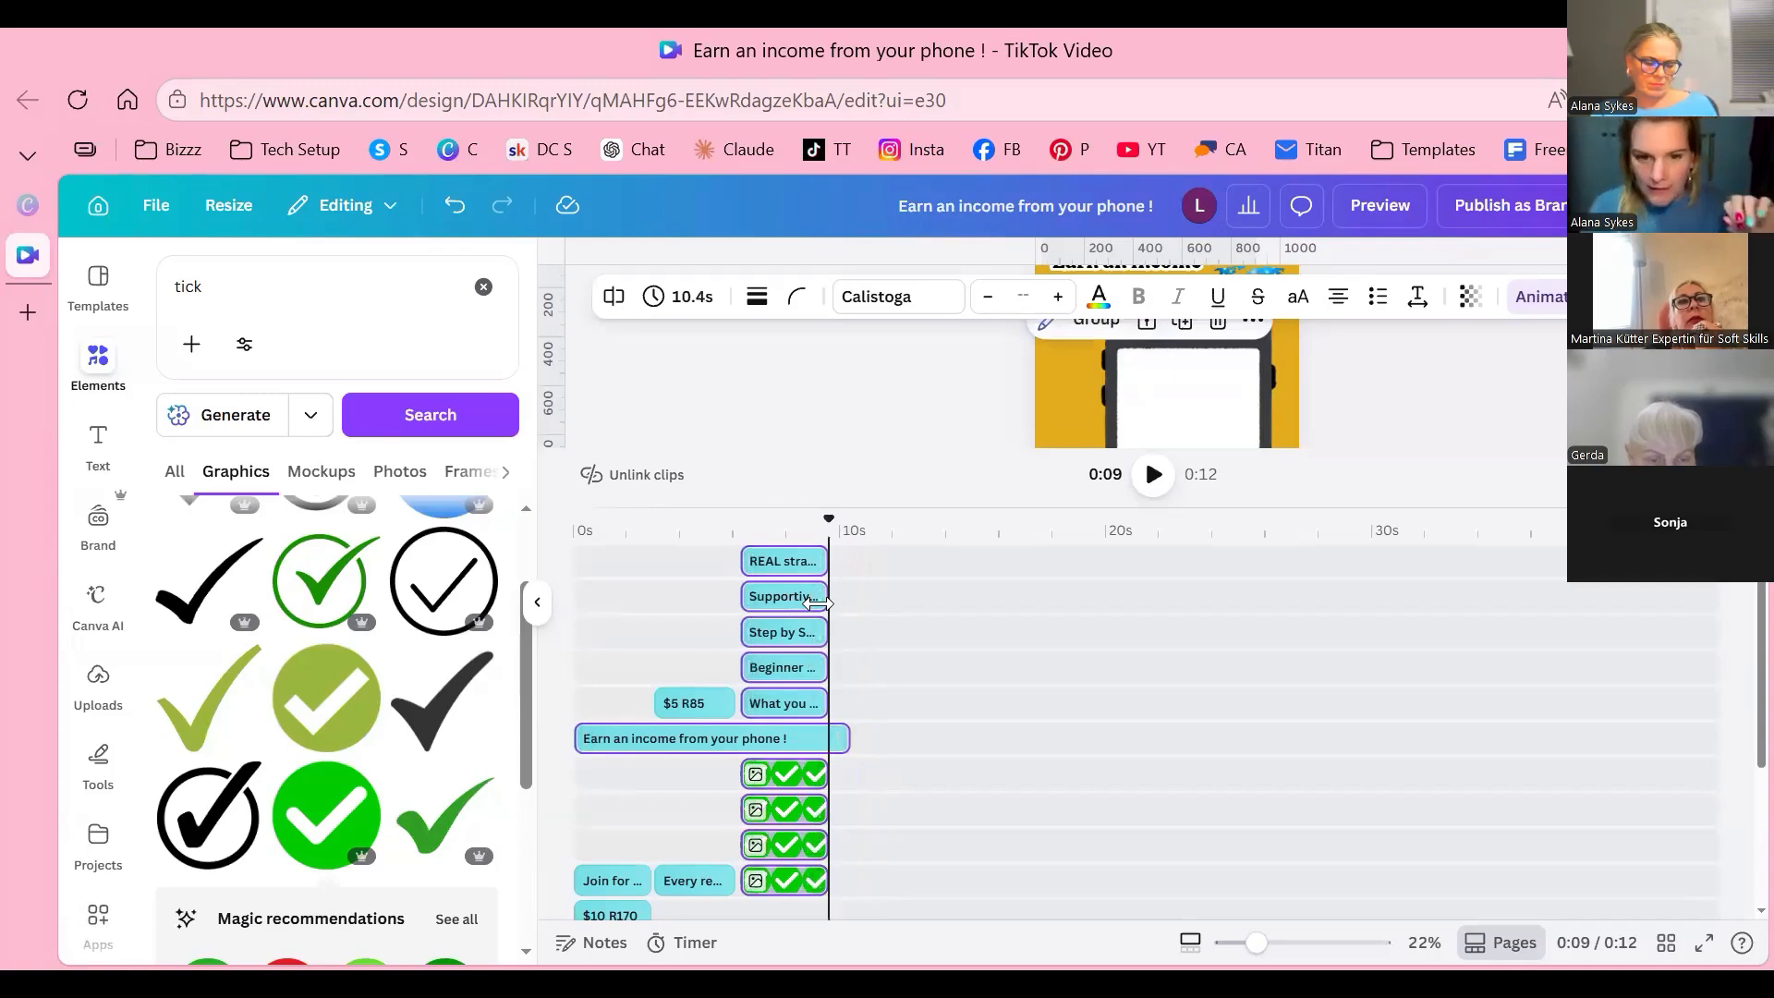
{"action": "left_click_drag", "start_coordinate": [827, 518], "coordinate": [795, 518]}
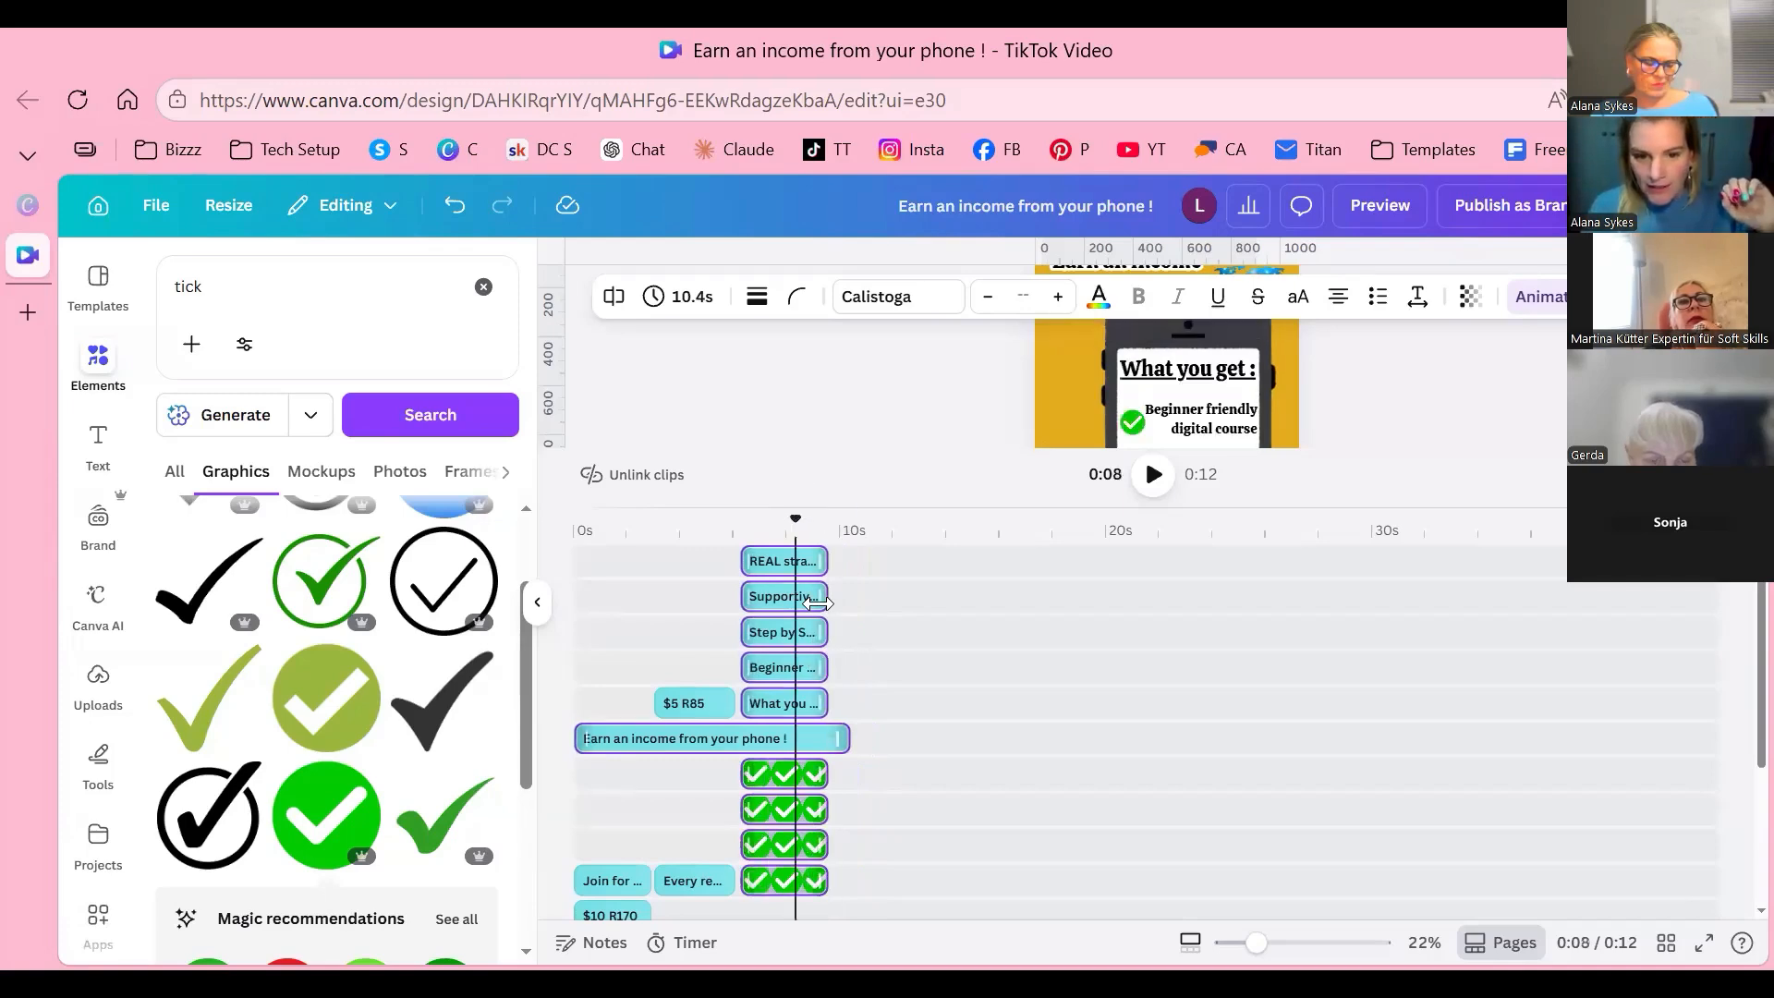
{"action": "left_click_drag", "start_coordinate": [817, 603], "coordinate": [818, 604]}
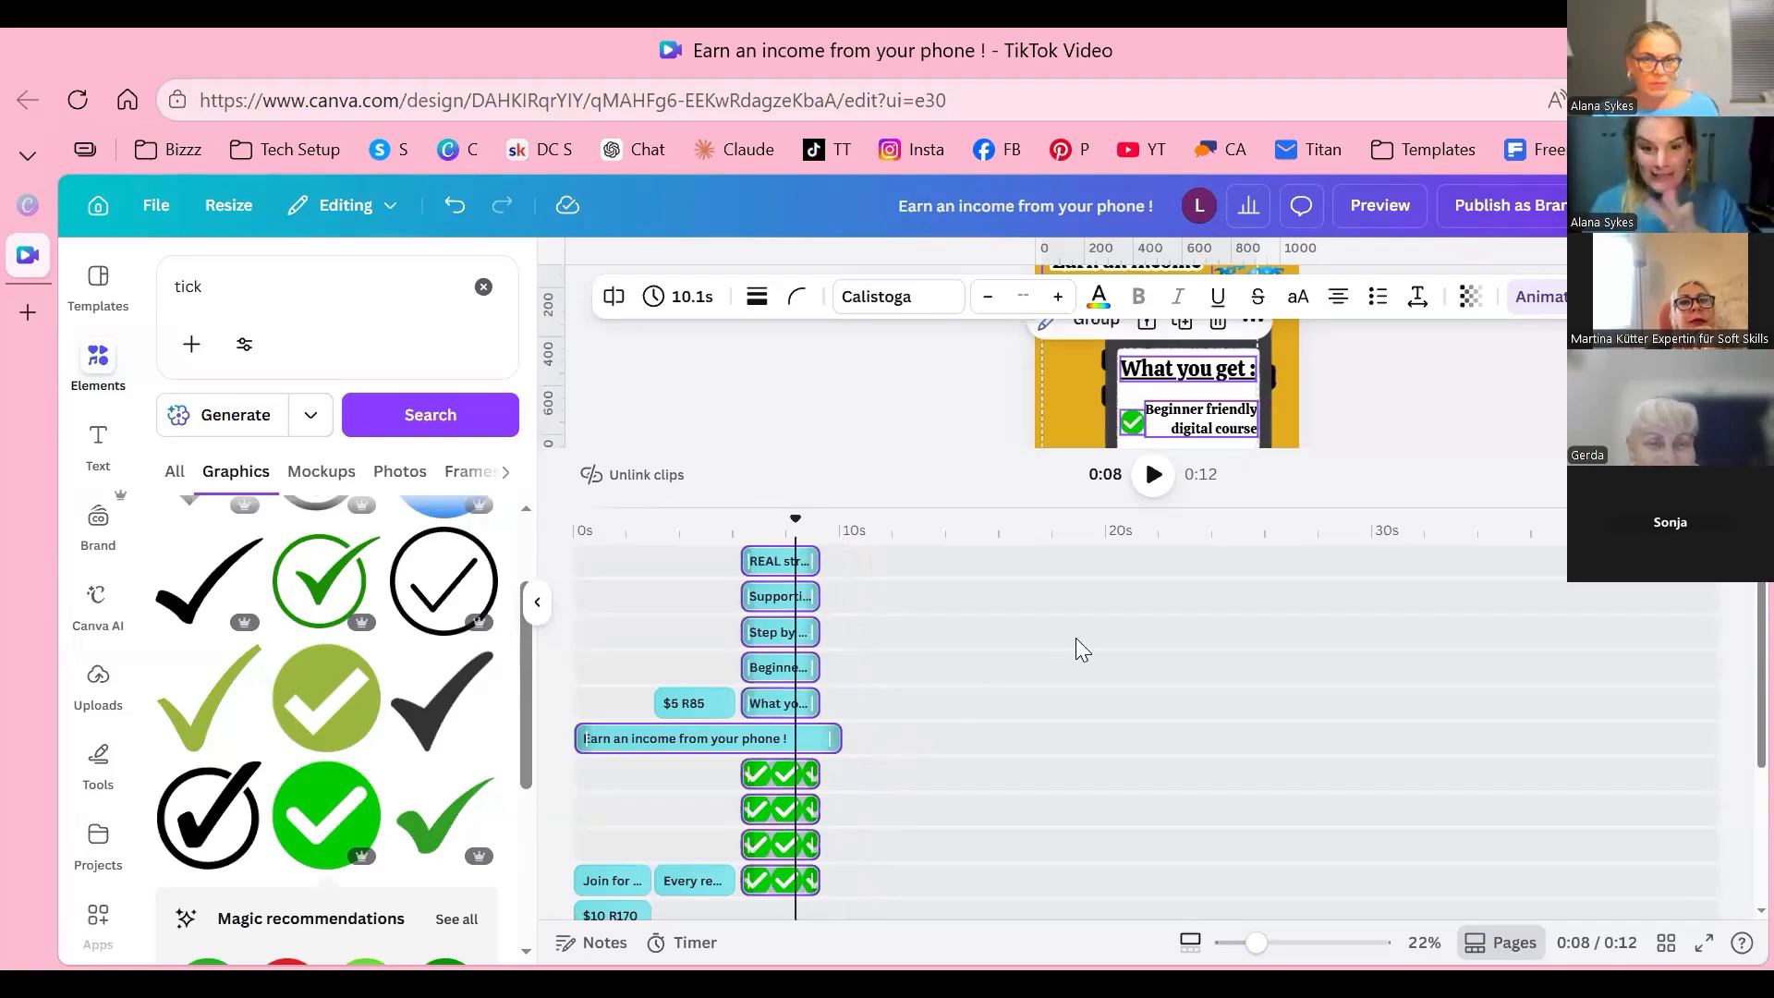
Step: Restore the larger canvas area and check which animation is applied to the "What you get :" heading
{"action": "scroll", "coordinate": [1142, 577], "scroll_direction": "down", "scroll_amount": 3}
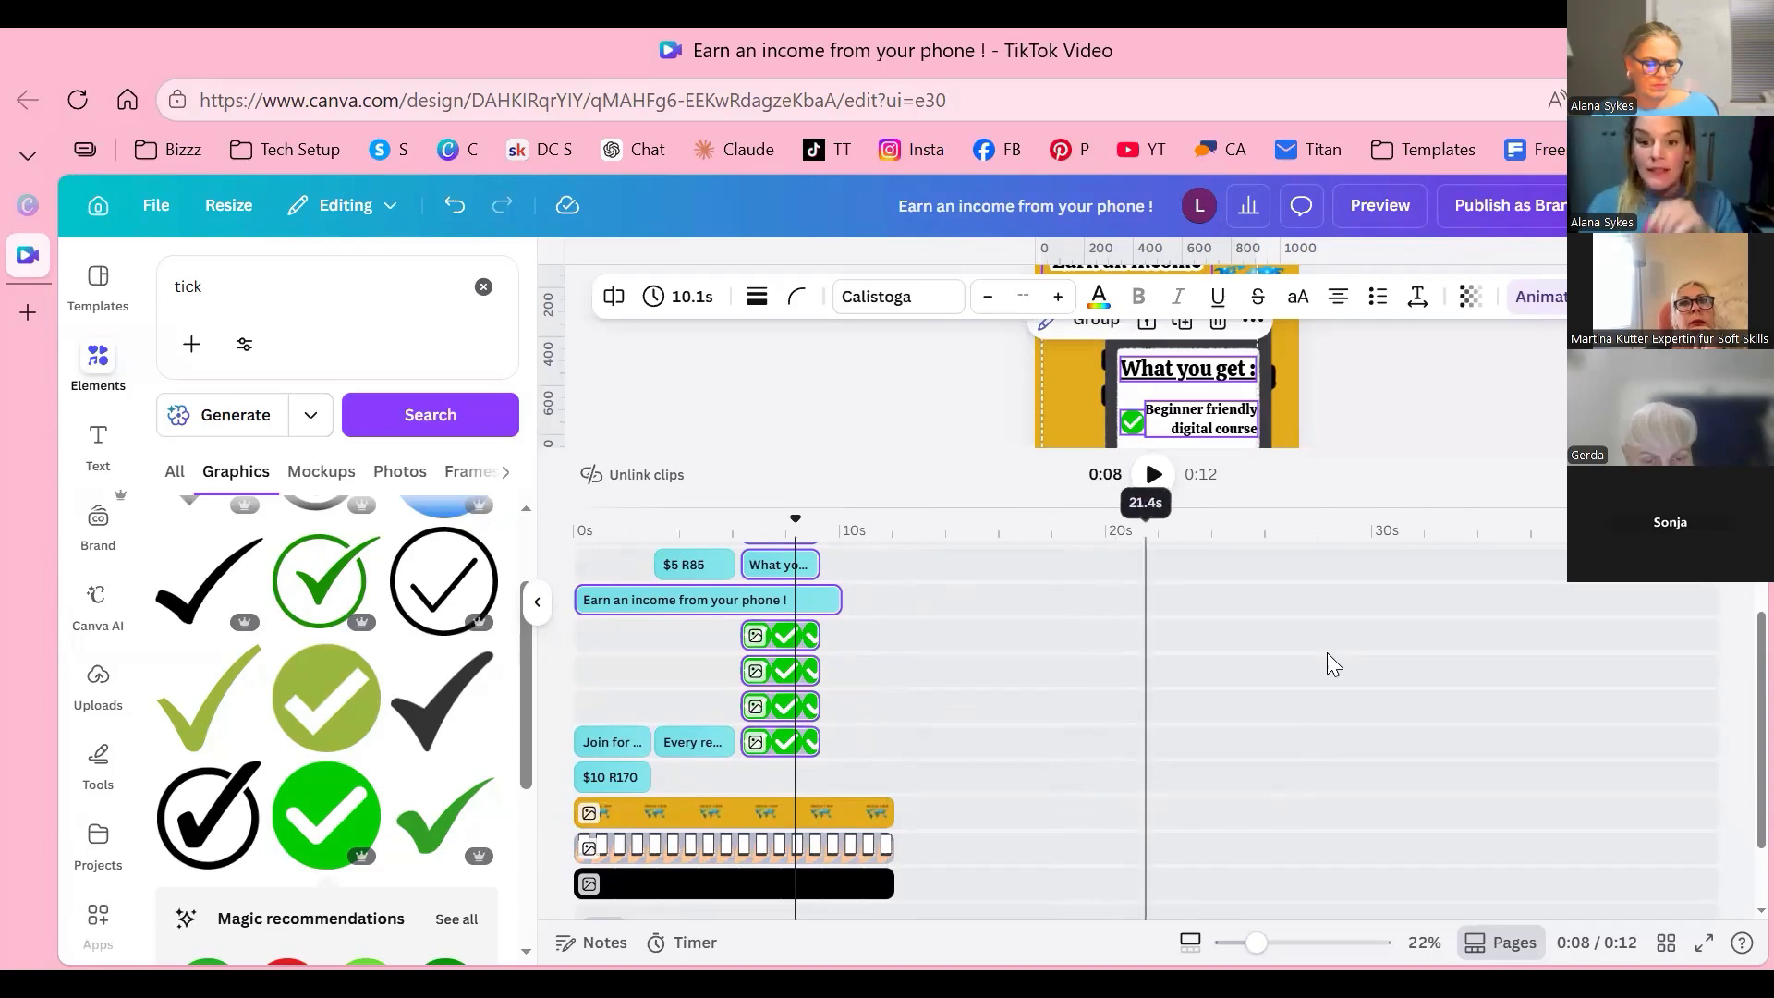
{"action": "left_click_drag", "start_coordinate": [1193, 507], "coordinate": [1156, 779]}
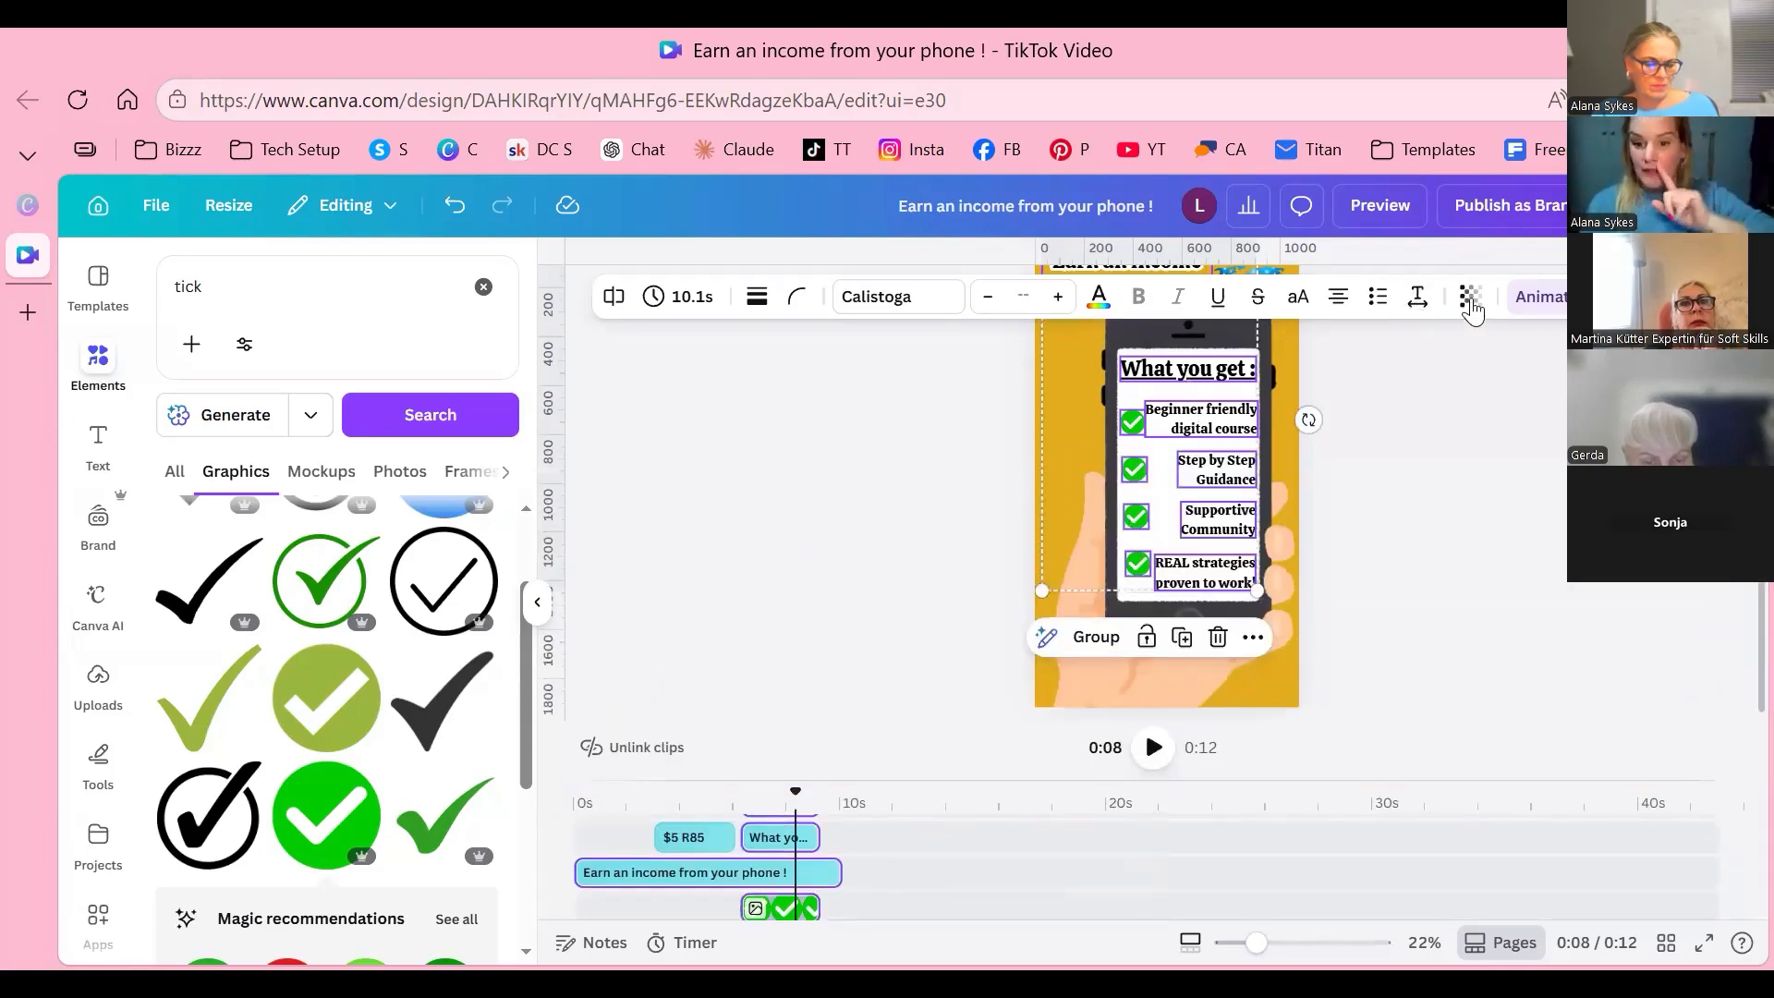
{"action": "left_click", "coordinate": [1472, 311]}
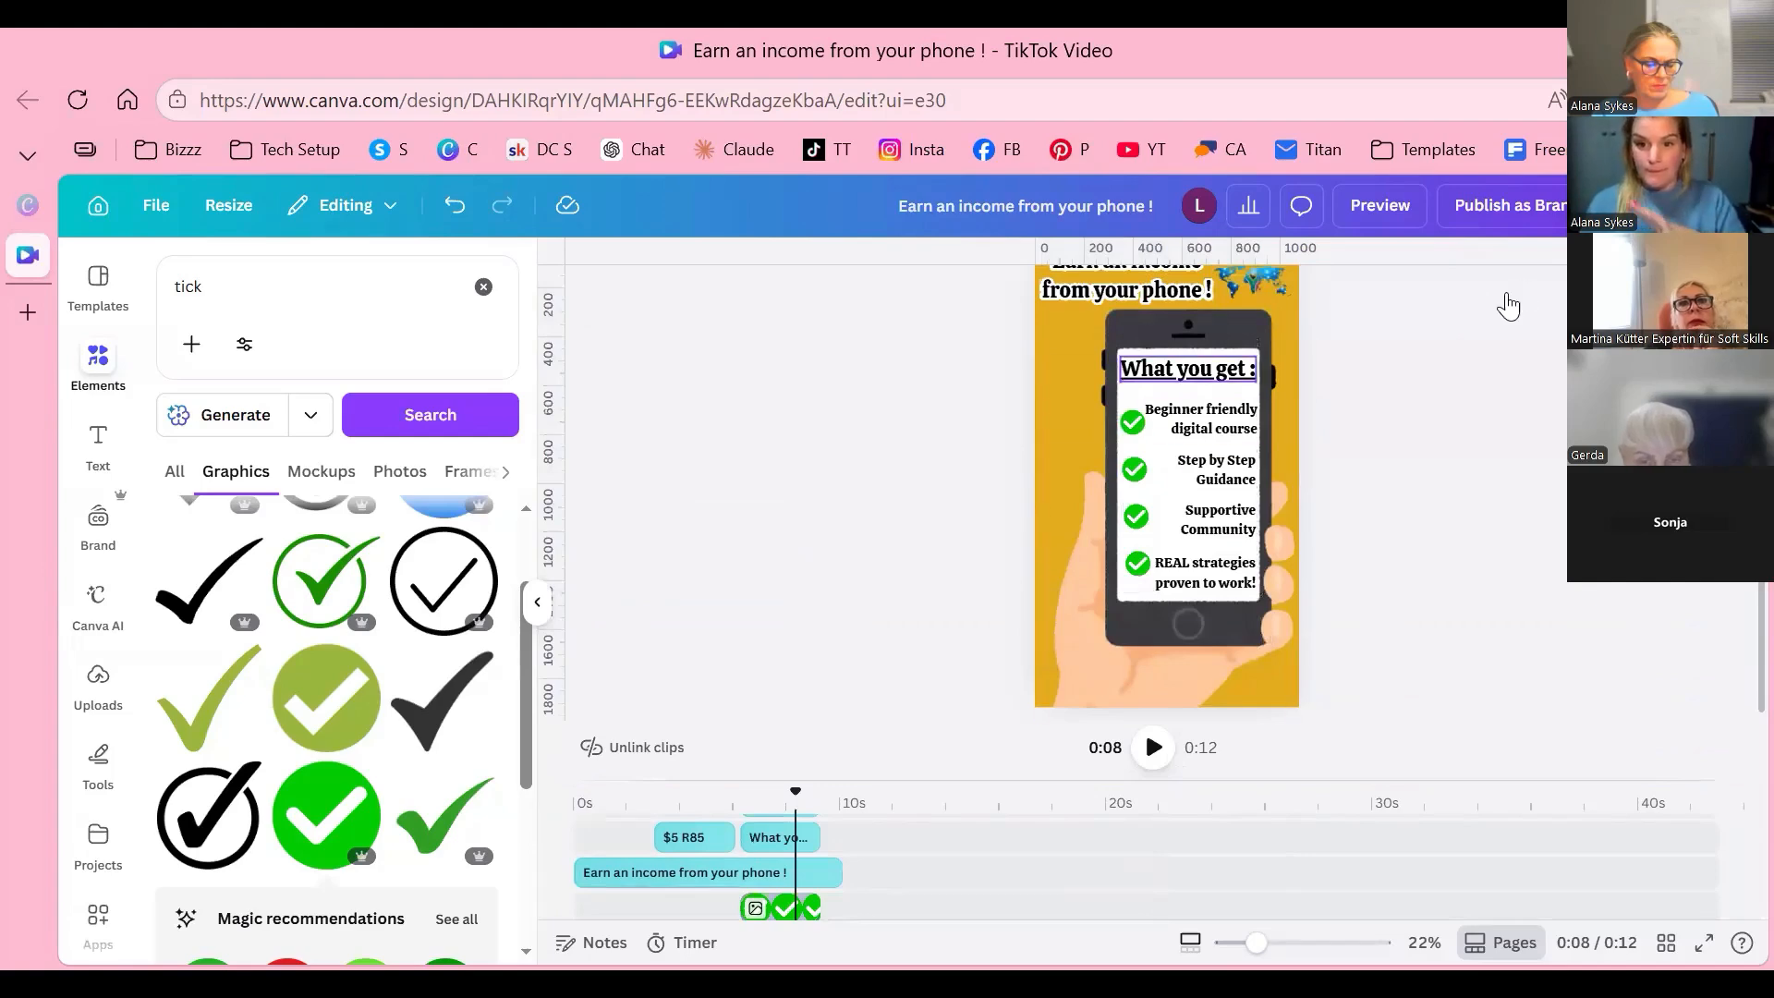
{"action": "left_click", "coordinate": [1187, 368]}
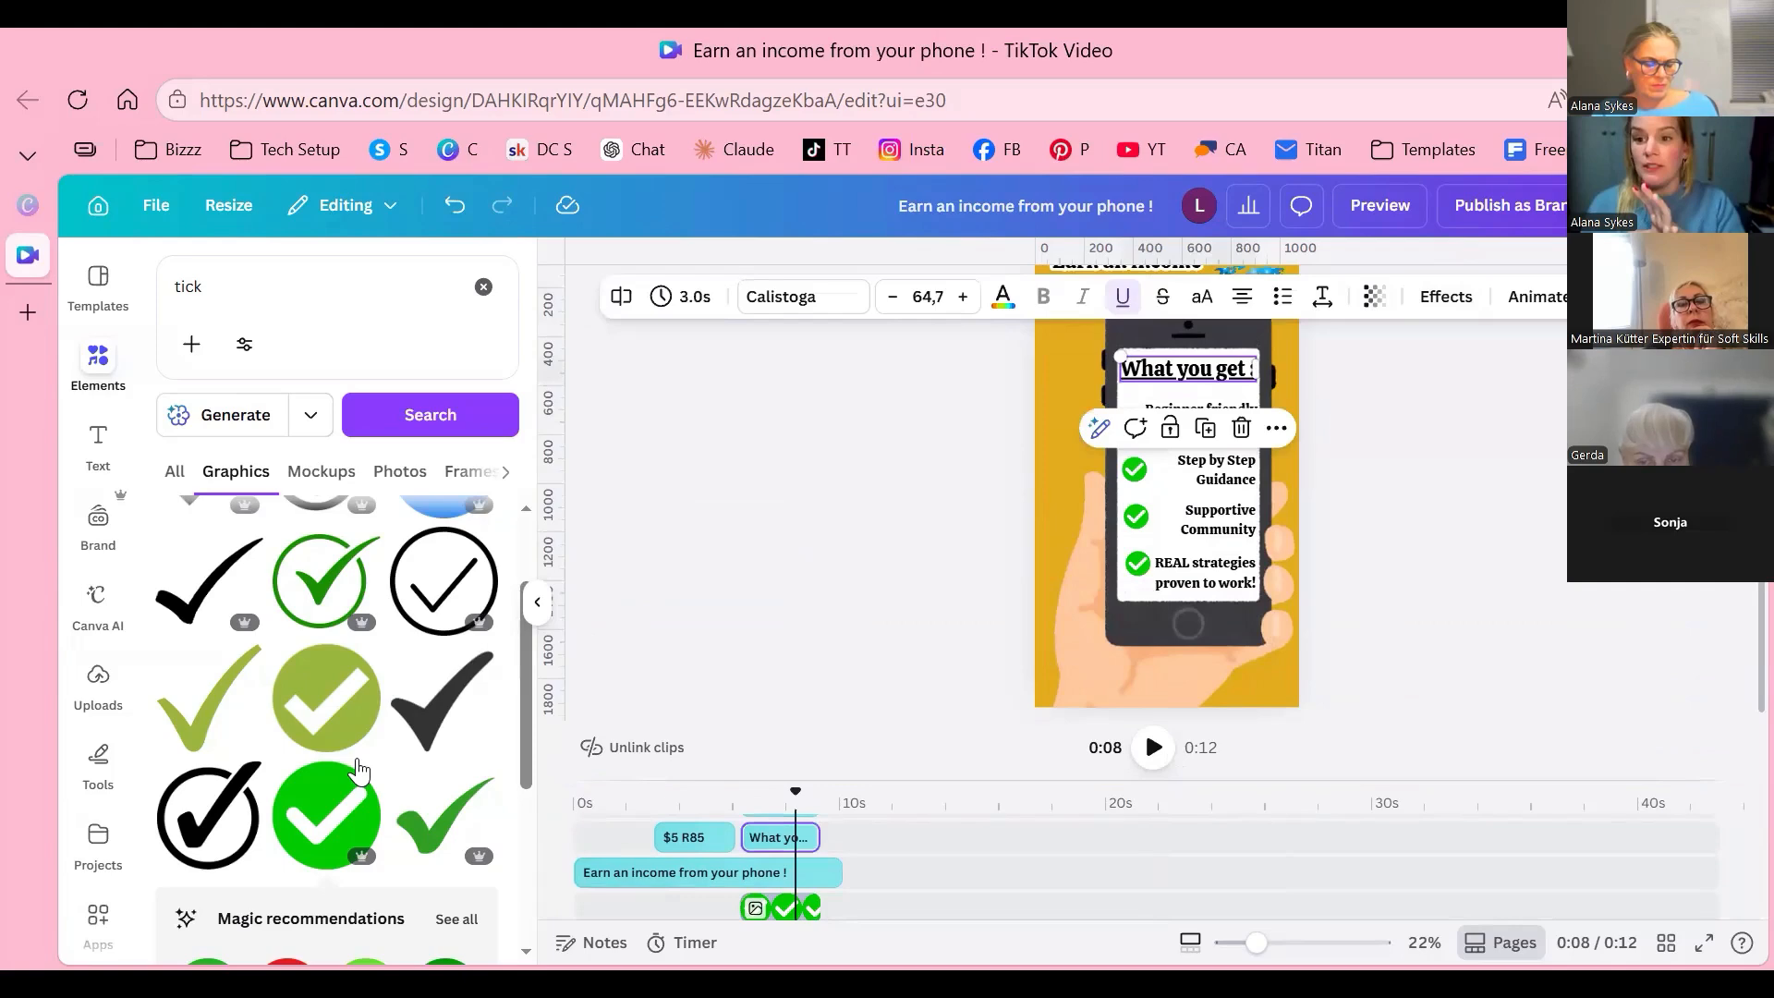
{"action": "left_click", "coordinate": [1537, 298]}
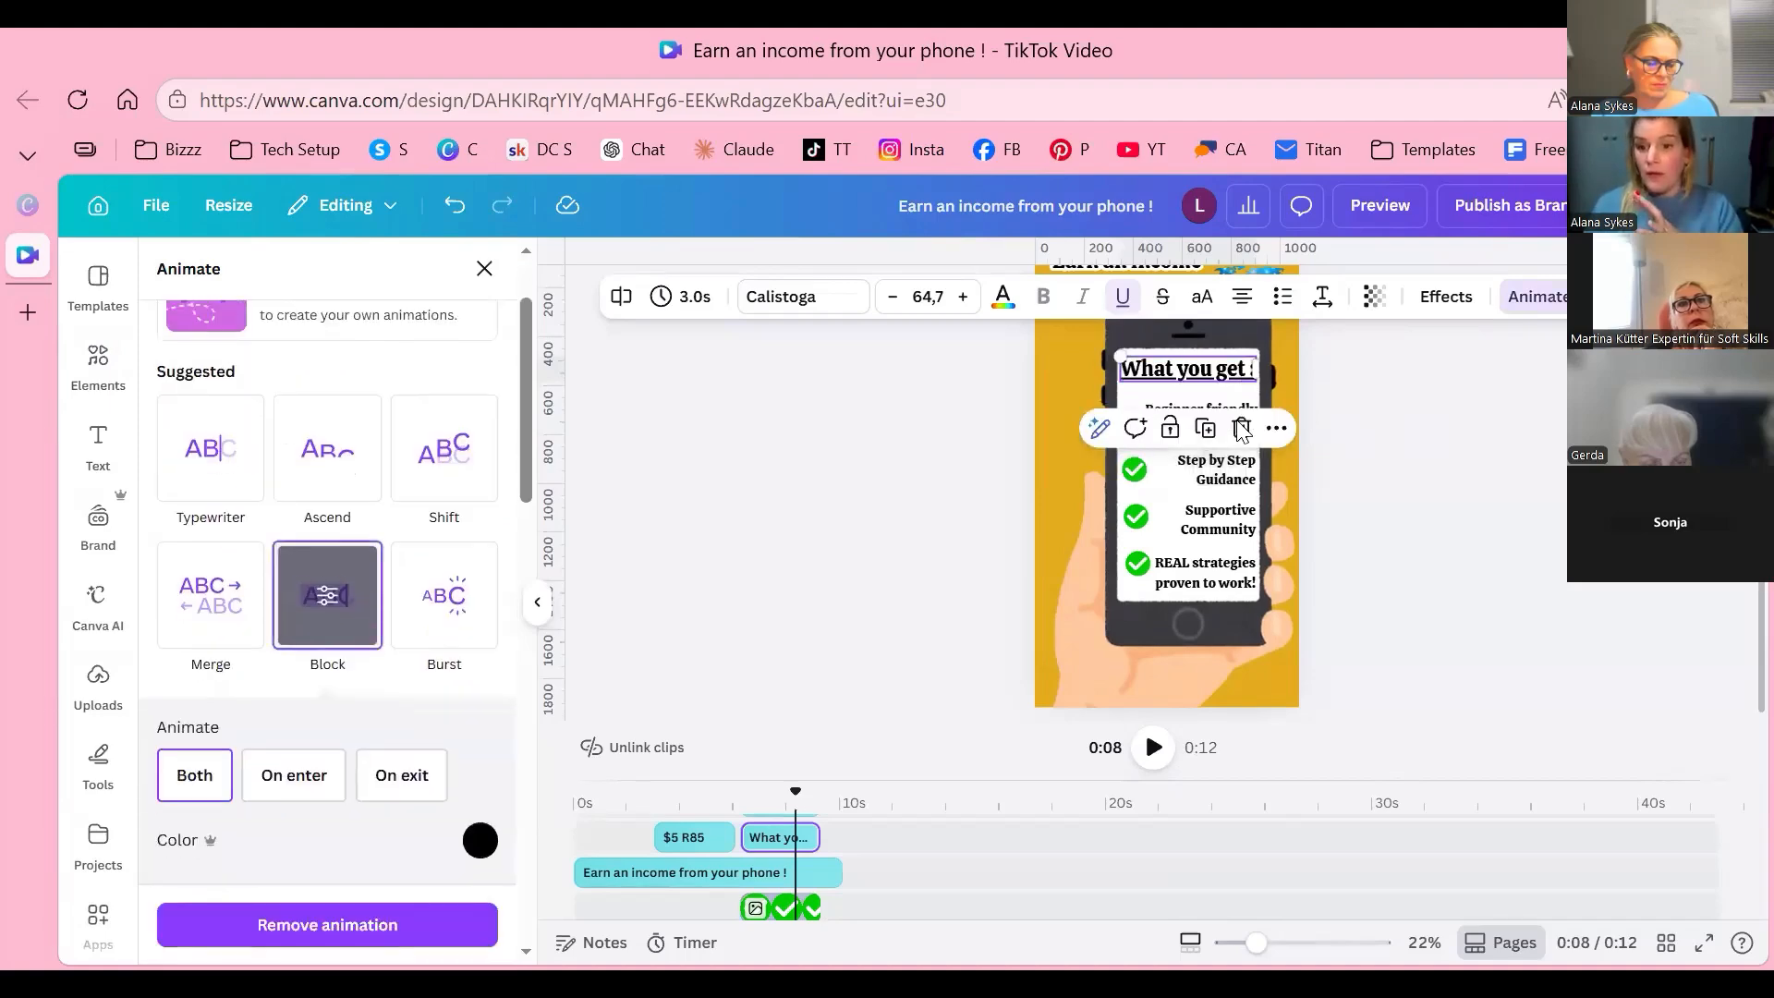
{"action": "key", "text": "Escape"}
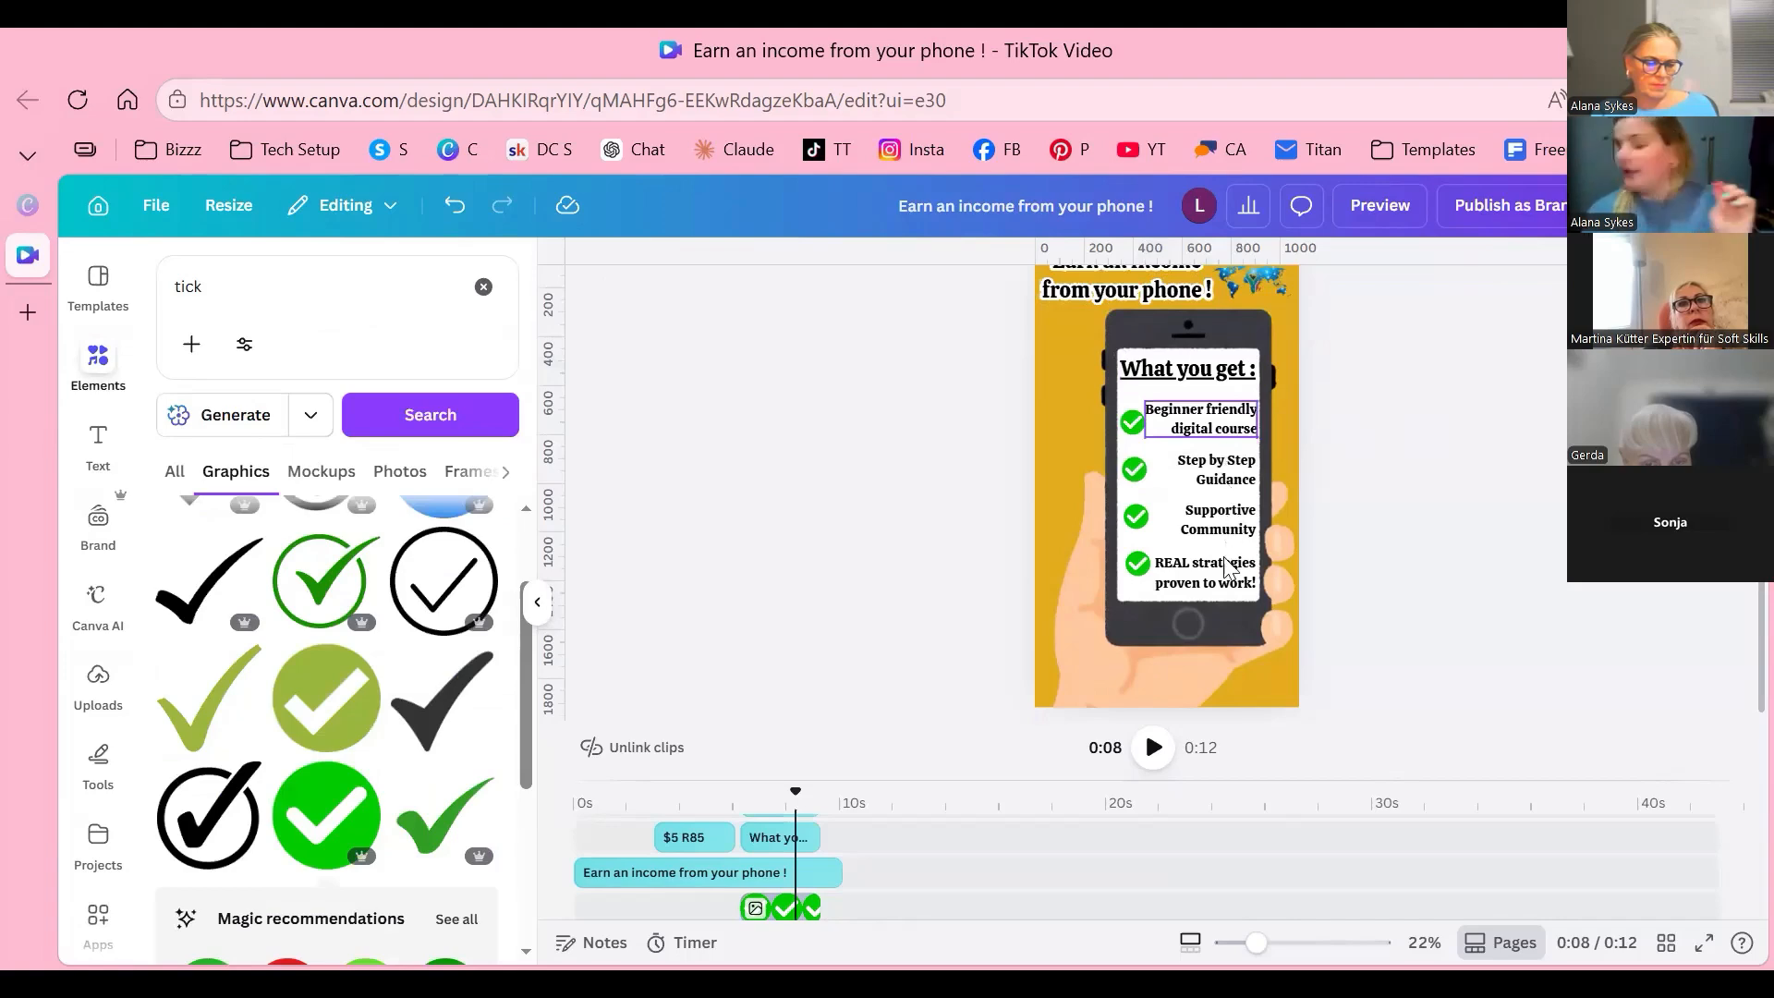
Step: Nudge the tick beside "Supportive Community" left until it lines up with the tick beside "Beginner friendly digital course"
{"action": "left_click", "coordinate": [1192, 420]}
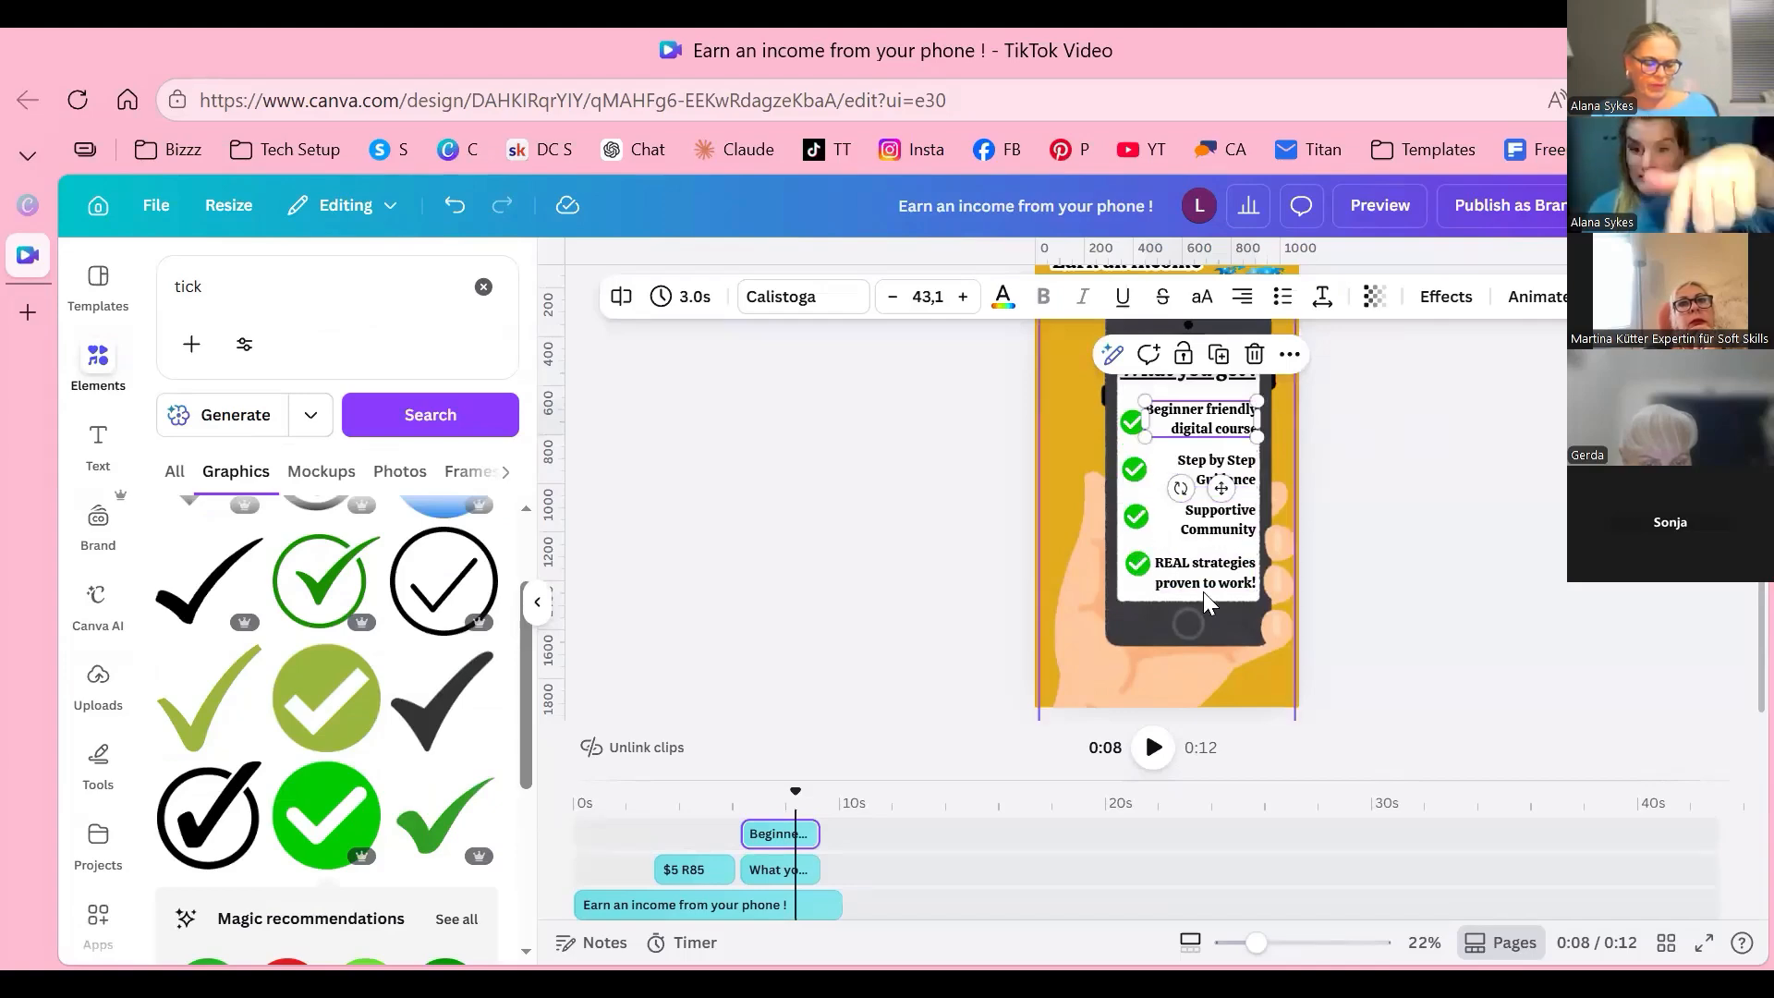
{"action": "left_click", "coordinate": [1135, 517]}
{"action": "key", "text": "Left"}
{"action": "key", "text": "Left"}
{"action": "key", "text": "Left"}
{"action": "key", "text": "Left"}
{"action": "key", "text": "Left"}
{"action": "key", "text": "Left"}
{"action": "key", "text": "Left"}
{"action": "key", "text": "Left"}
{"action": "key", "text": "Left"}
{"action": "key", "text": "Left"}
{"action": "key", "text": "Left"}
{"action": "key", "text": "Left"}
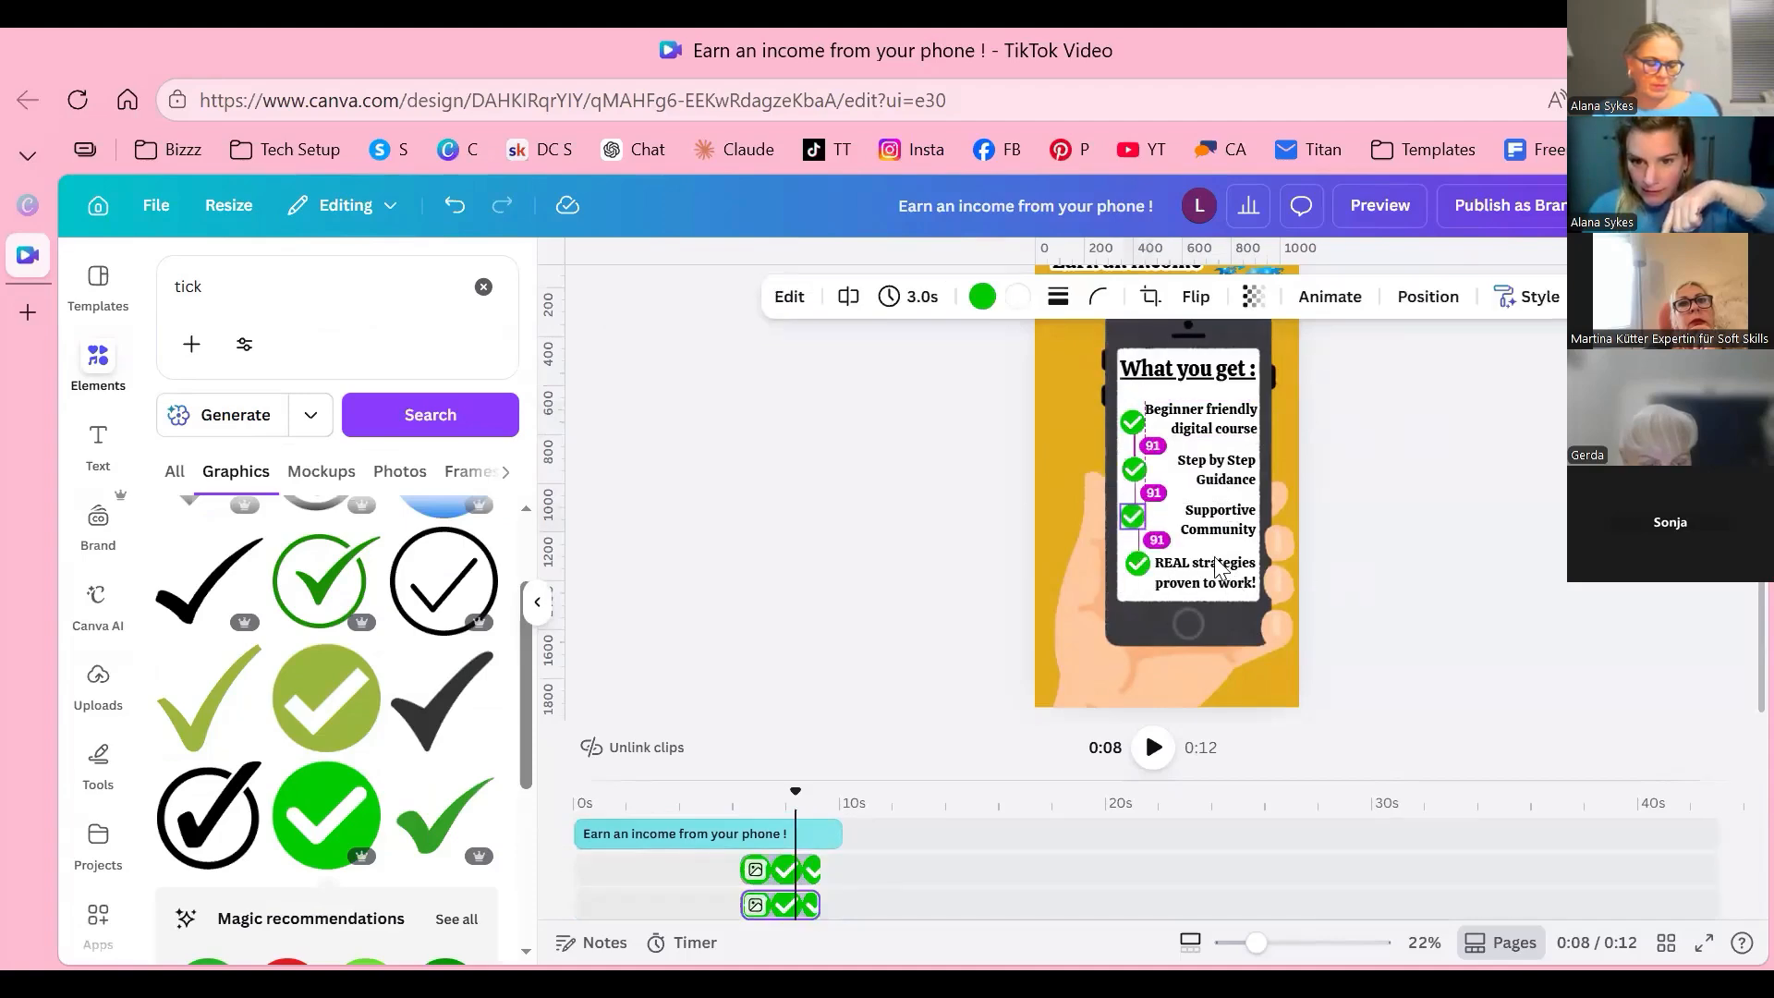
Step: Nudge the tick beside "Supportive Community" right and down, and the tick beside "REAL strategies proven to work!" slightly left to line up
{"action": "key", "text": "Right"}
{"action": "key", "text": "Right"}
{"action": "key", "text": "Right"}
{"action": "key", "text": "Right"}
{"action": "key", "text": "Right"}
{"action": "key", "text": "Right"}
{"action": "key", "text": "Right"}
{"action": "key", "text": "Right"}
{"action": "key", "text": "Right"}
{"action": "key", "text": "Right"}
{"action": "key", "text": "Right"}
{"action": "key", "text": "Right"}
{"action": "key", "text": "Right"}
{"action": "key", "text": "Right"}
{"action": "key", "text": "Right"}
{"action": "key", "text": "Down"}
{"action": "key", "text": "Down"}
{"action": "key", "text": "Down"}
{"action": "key", "text": "Down"}
{"action": "key", "text": "Down"}
{"action": "key", "text": "Down"}
{"action": "key", "text": "Down"}
{"action": "key", "text": "Down"}
{"action": "key", "text": "Down"}
{"action": "key", "text": "Down"}
{"action": "key", "text": "Down"}
{"action": "key", "text": "Down"}
{"action": "key", "text": "Down"}
{"action": "key", "text": "Down"}
{"action": "key", "text": "Down"}
{"action": "key", "text": "Down"}
{"action": "key", "text": "Down"}
{"action": "key", "text": "Down"}
{"action": "key", "text": "Down"}
{"action": "key", "text": "Down"}
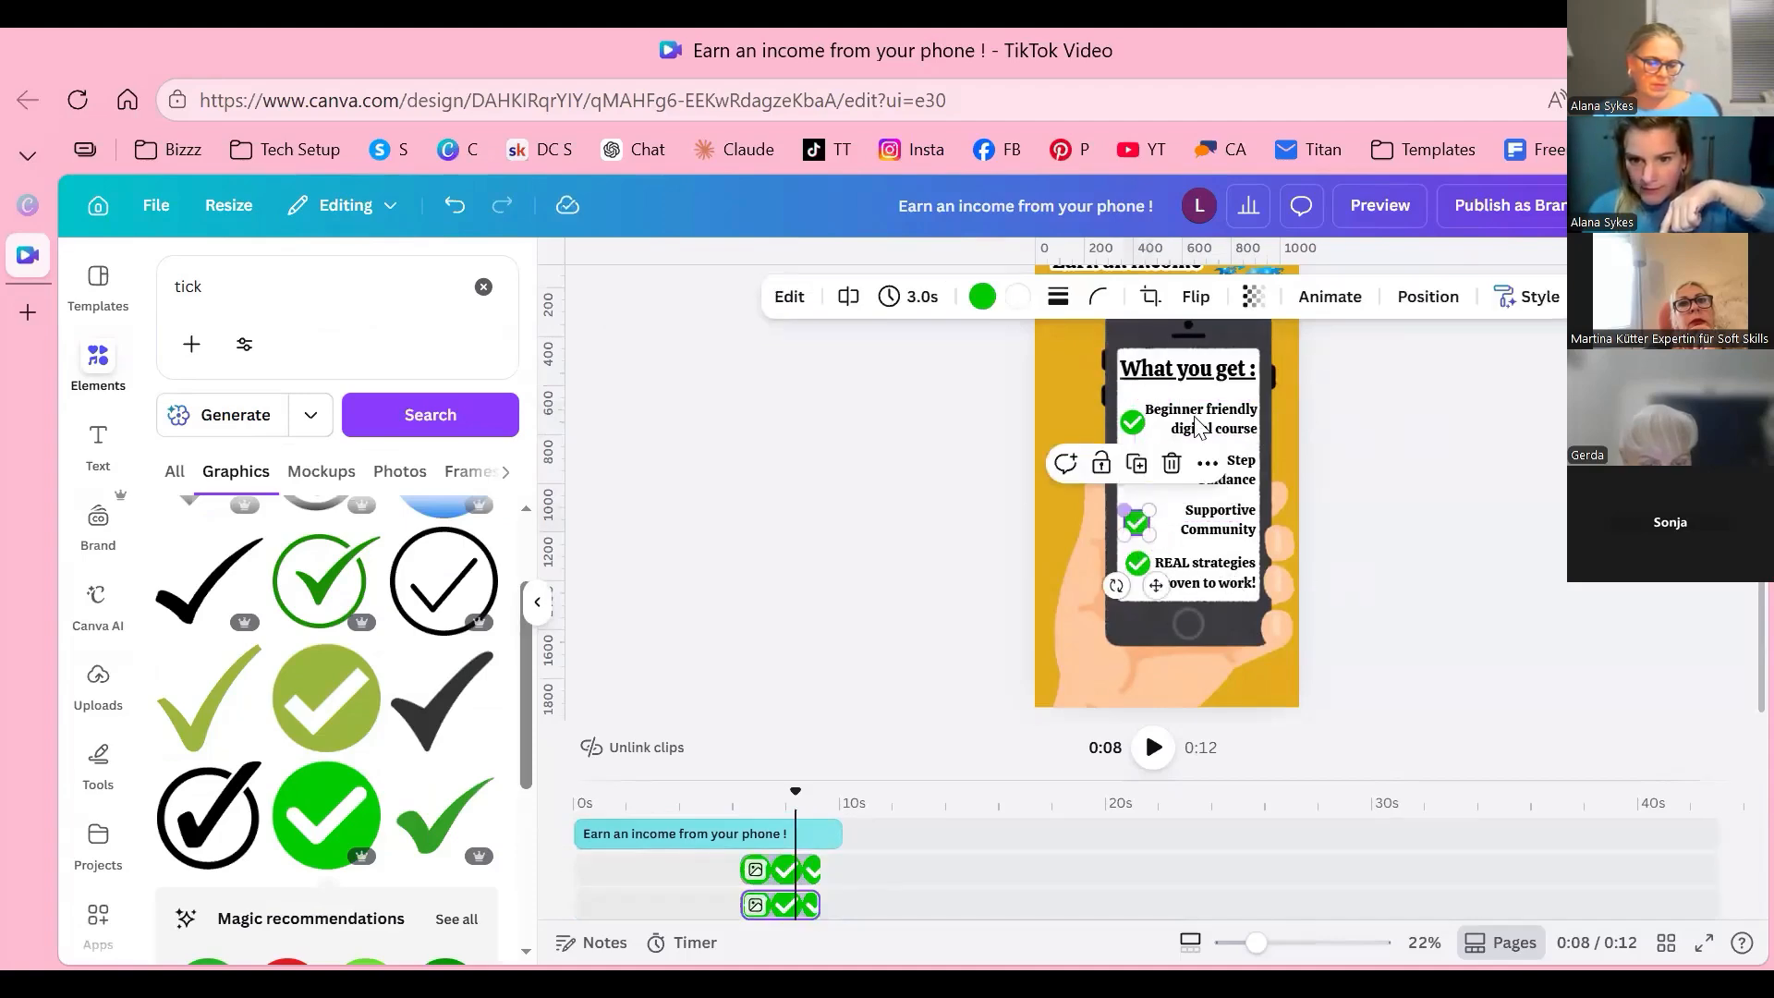
{"action": "key", "text": "Escape"}
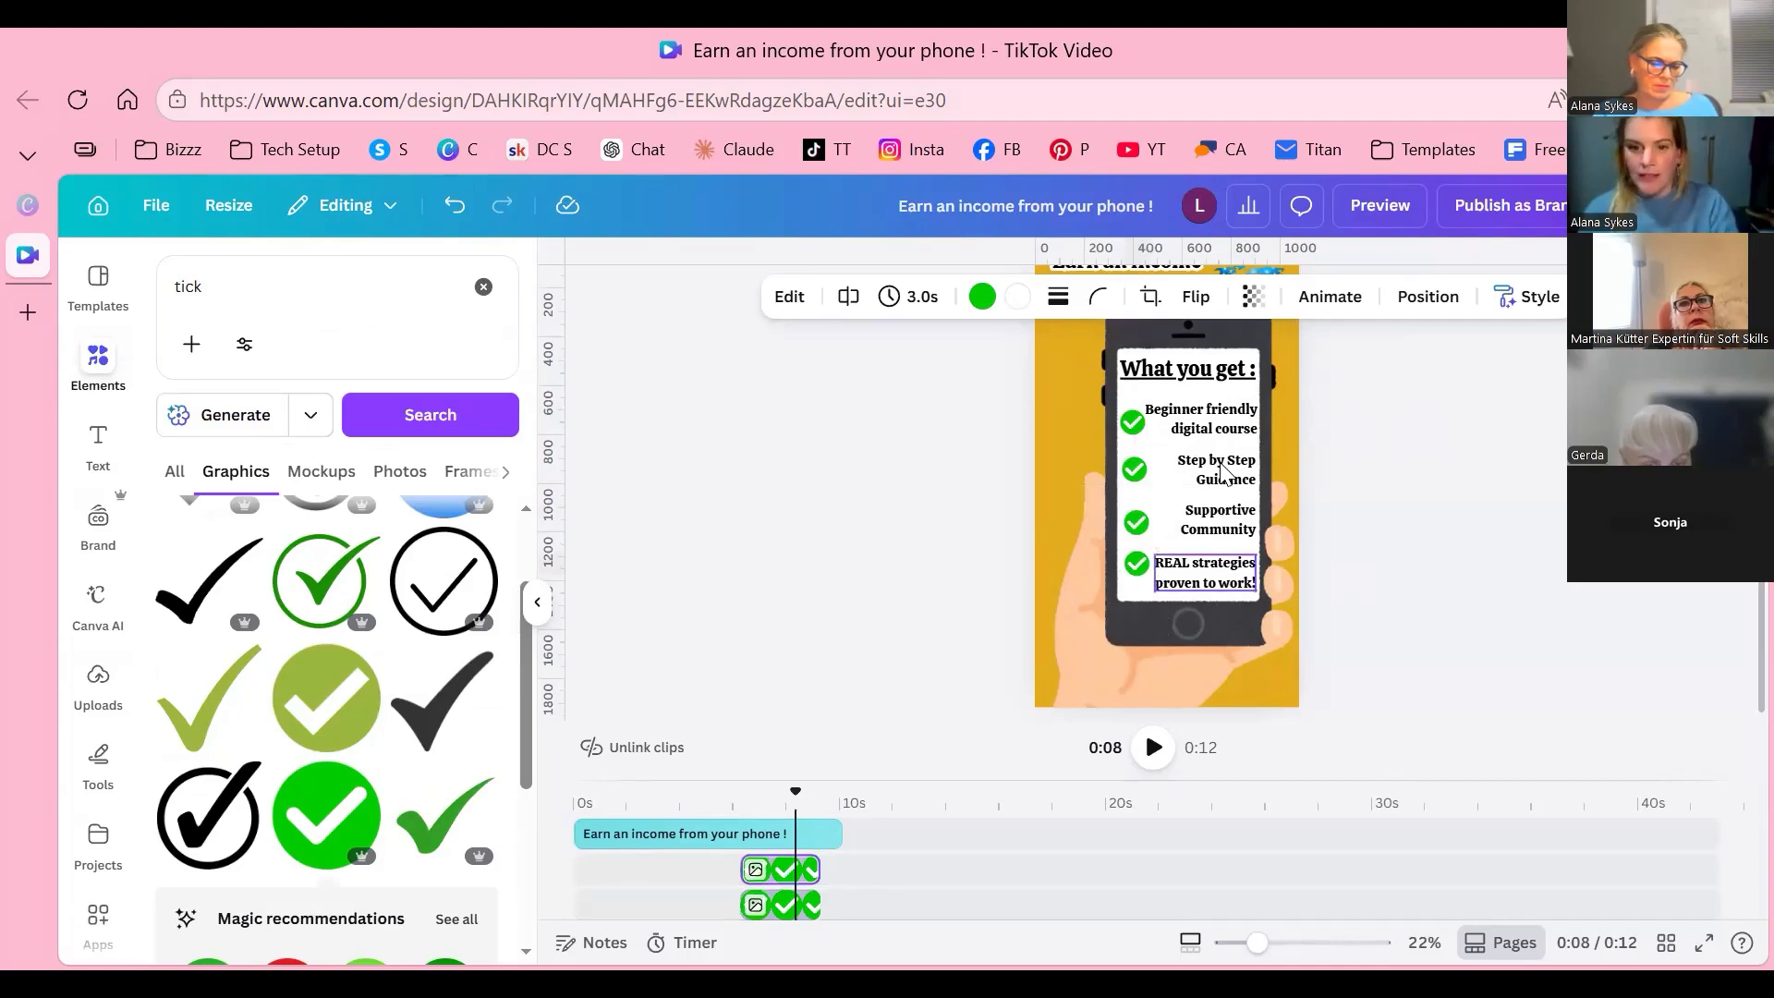
{"action": "key", "text": "Left"}
{"action": "key", "text": "Left"}
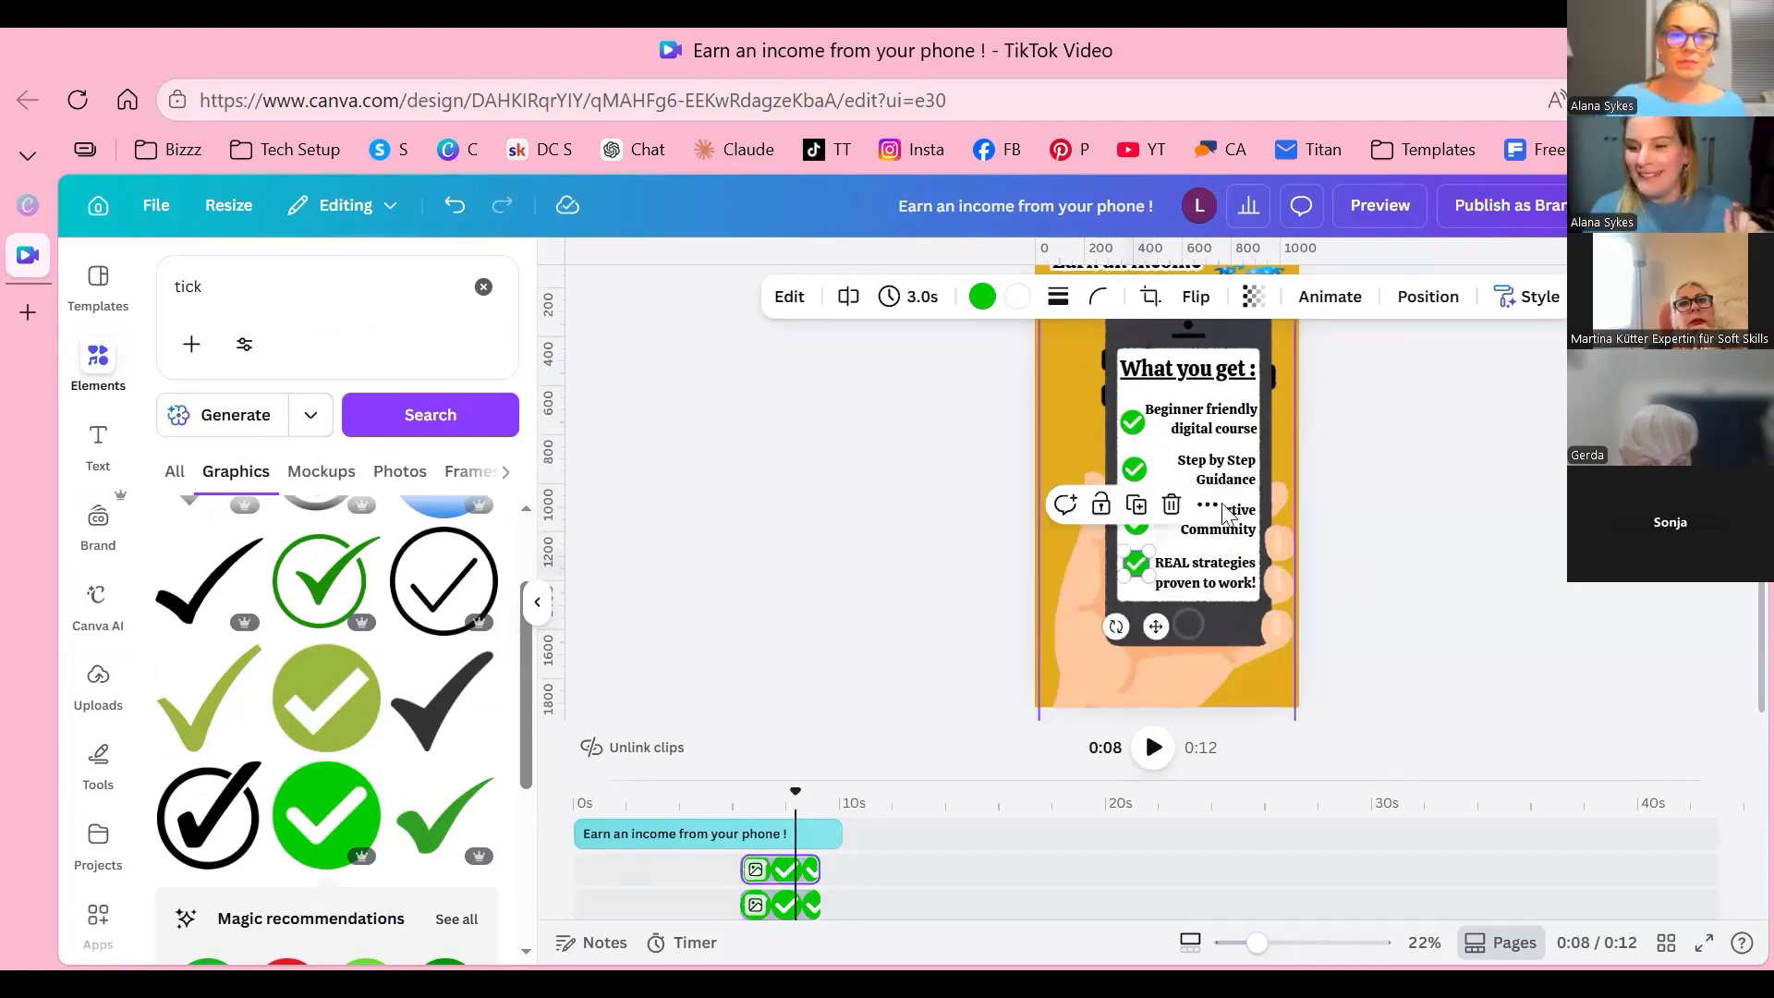
Step: Apply the Pop animation to the four list texts and their four ticks together
{"action": "left_click", "coordinate": [1199, 420]}
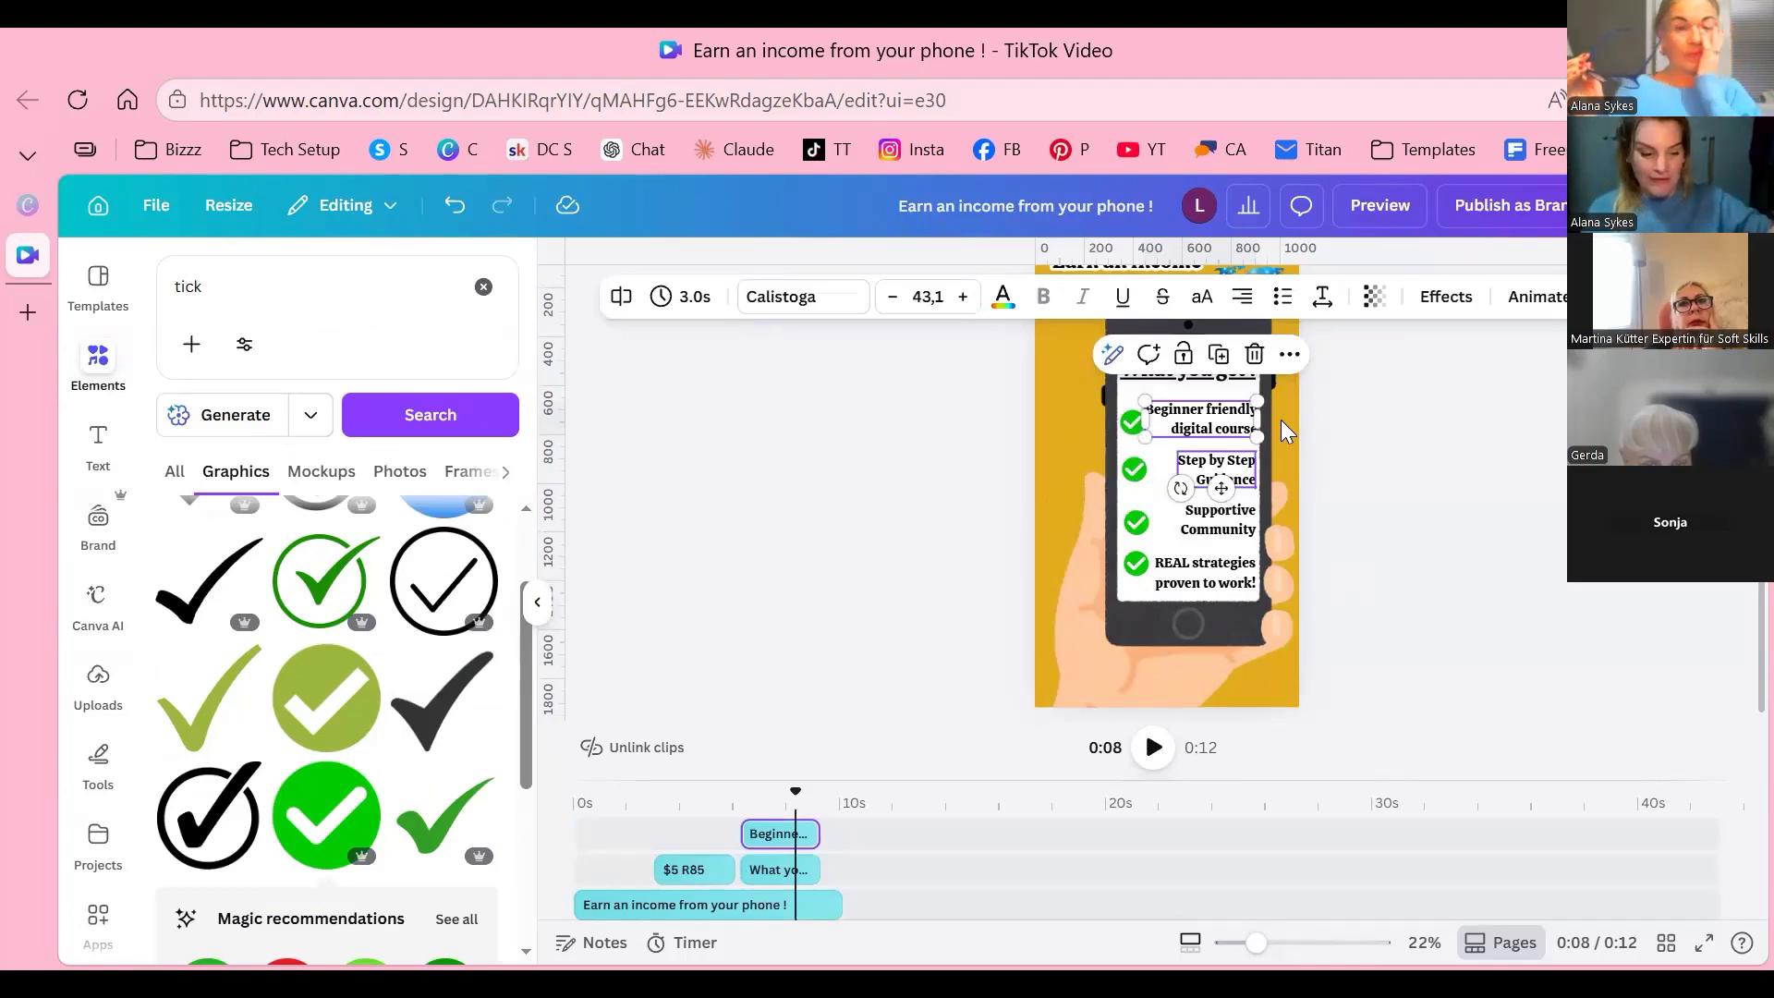
{"action": "left_click", "coordinate": [1217, 469], "text": "shift"}
{"action": "left_click", "coordinate": [1218, 520], "text": "shift"}
{"action": "left_click", "coordinate": [1204, 573], "text": "shift"}
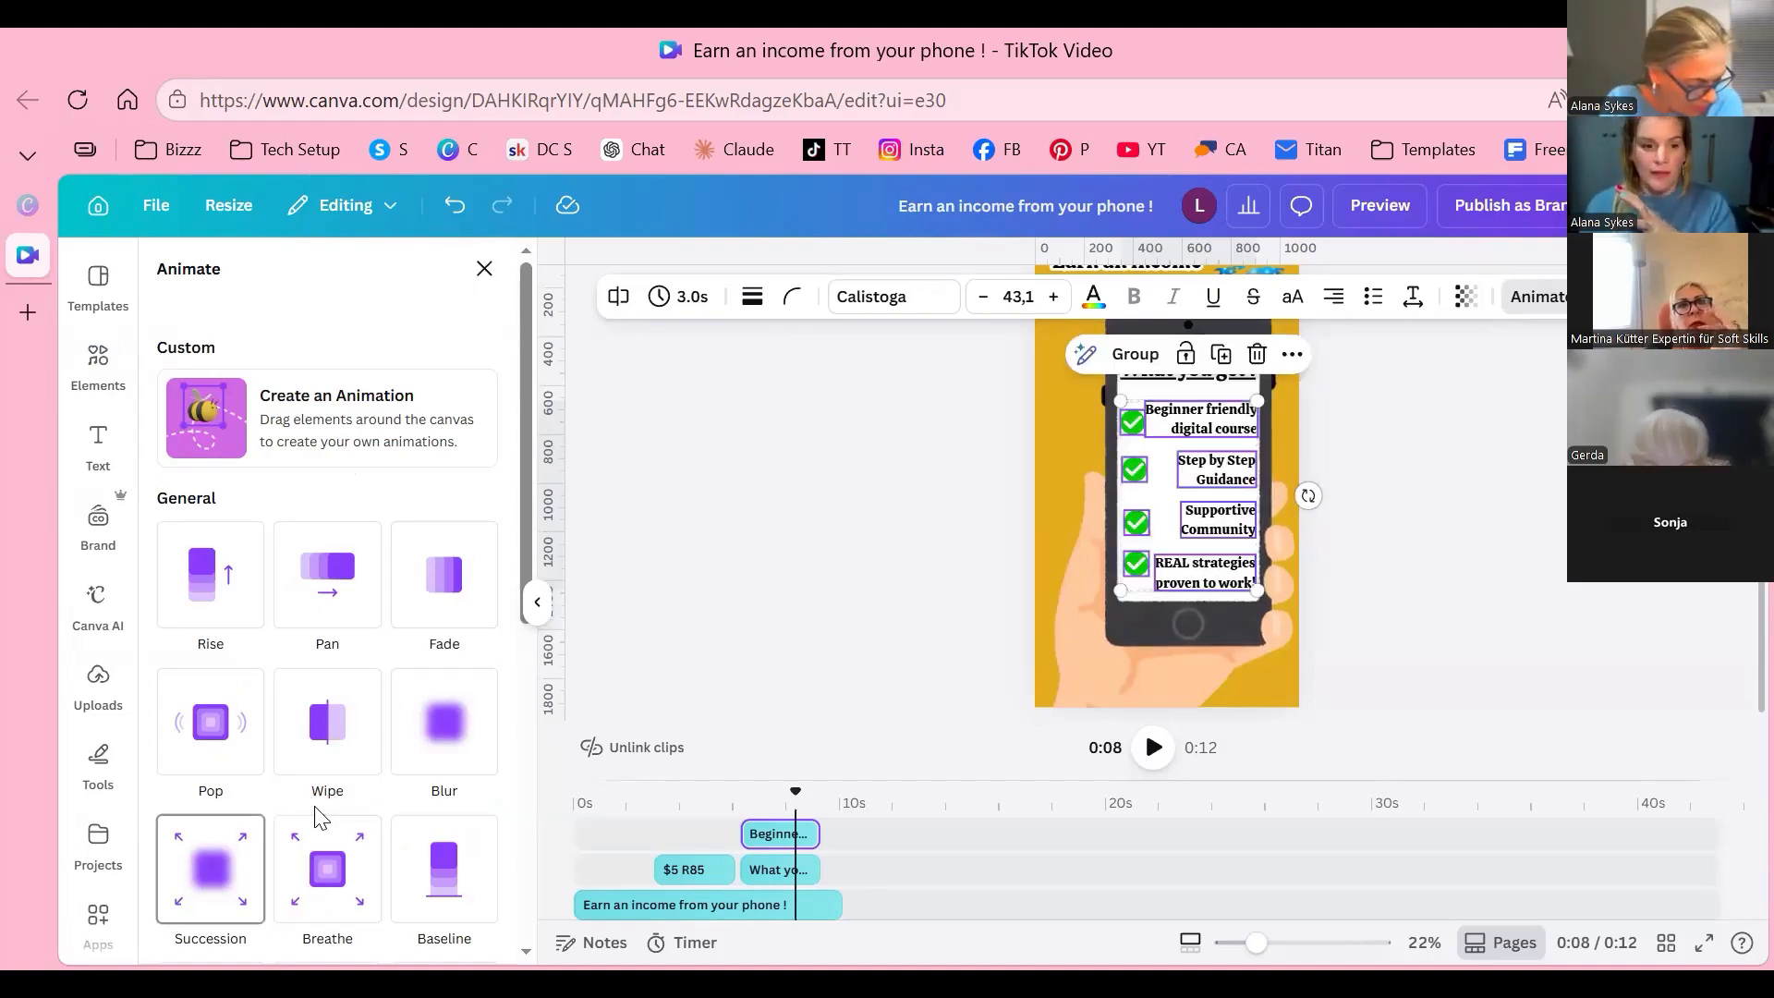
{"action": "scroll", "coordinate": [207, 832], "scroll_direction": "down", "scroll_amount": 3}
{"action": "scroll", "coordinate": [194, 693], "scroll_direction": "down", "scroll_amount": 4}
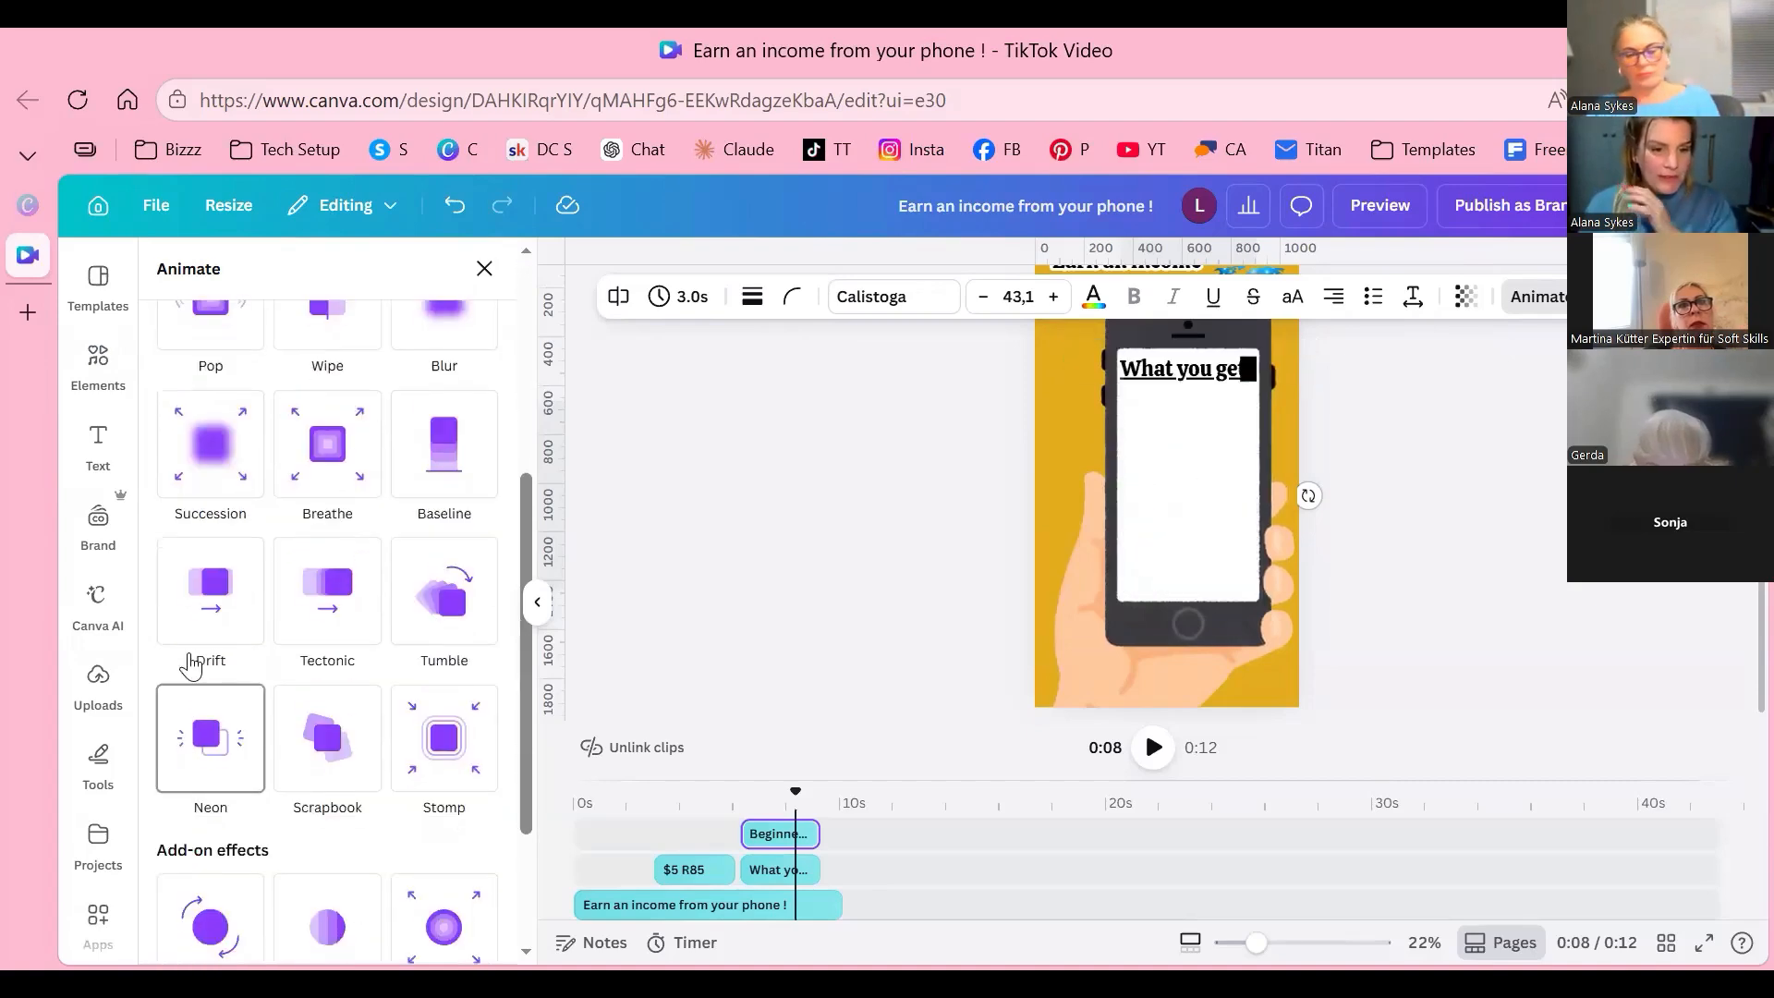
{"action": "scroll", "coordinate": [305, 878], "scroll_direction": "up", "scroll_amount": 3}
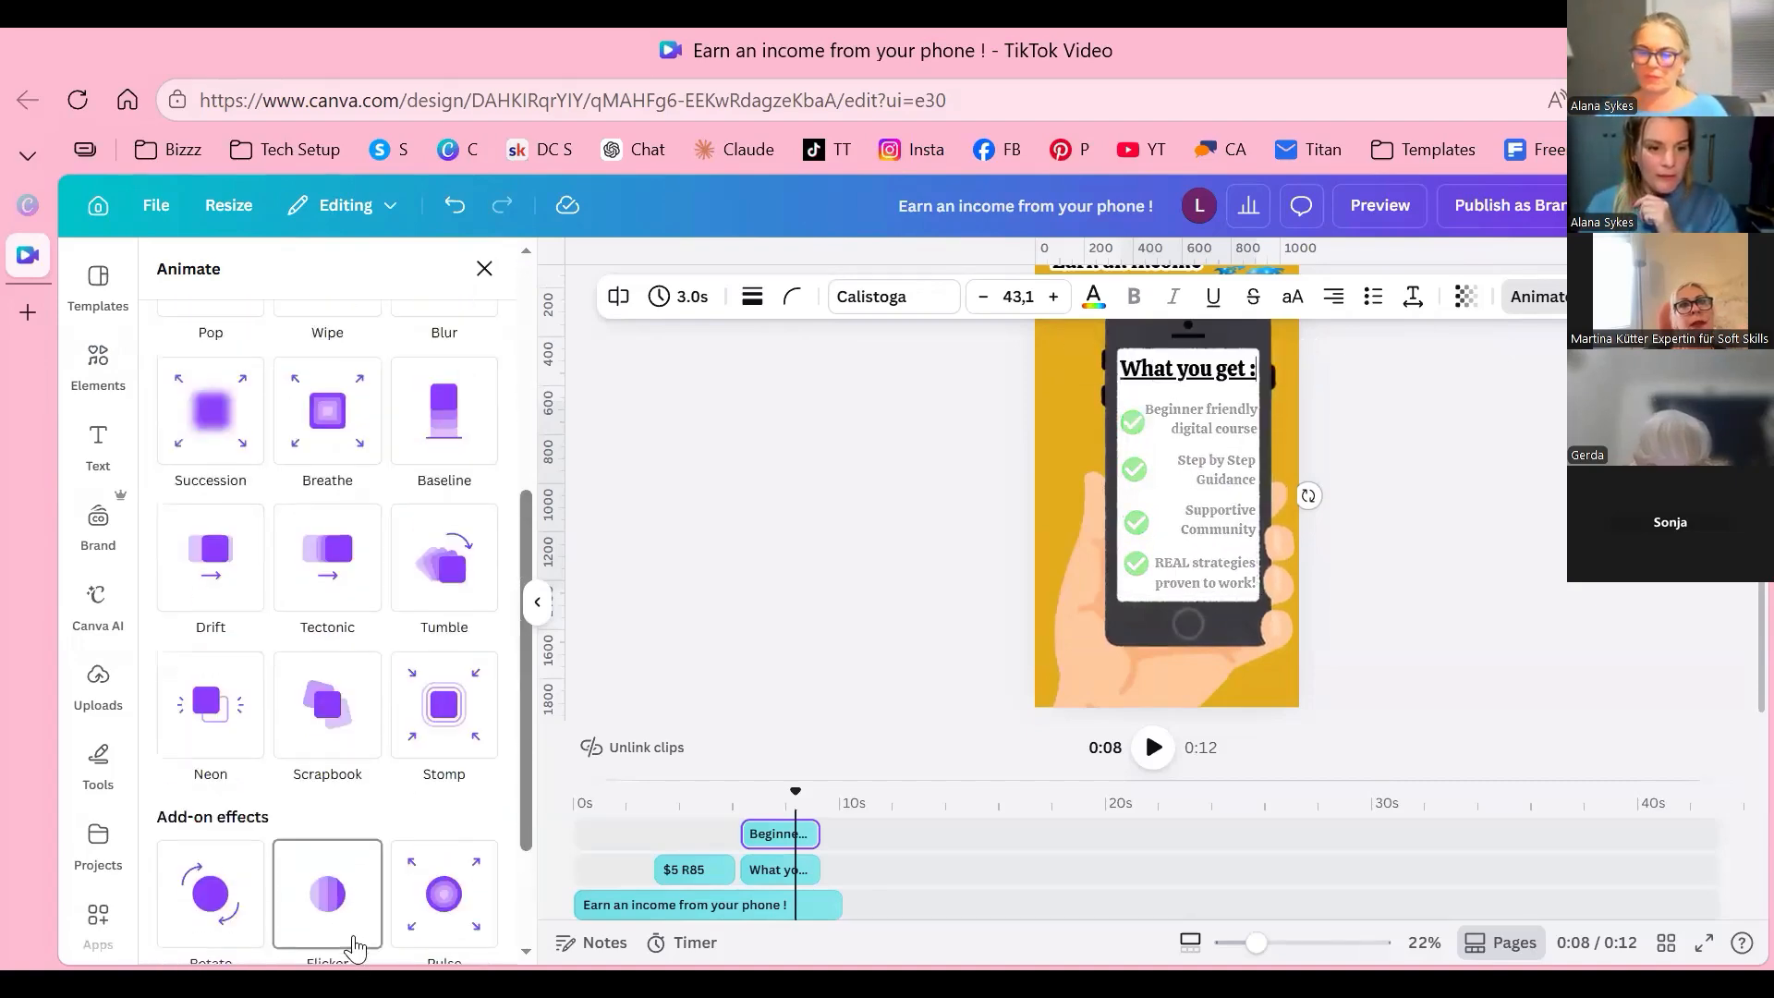
{"action": "scroll", "coordinate": [327, 928], "scroll_direction": "up", "scroll_amount": 2}
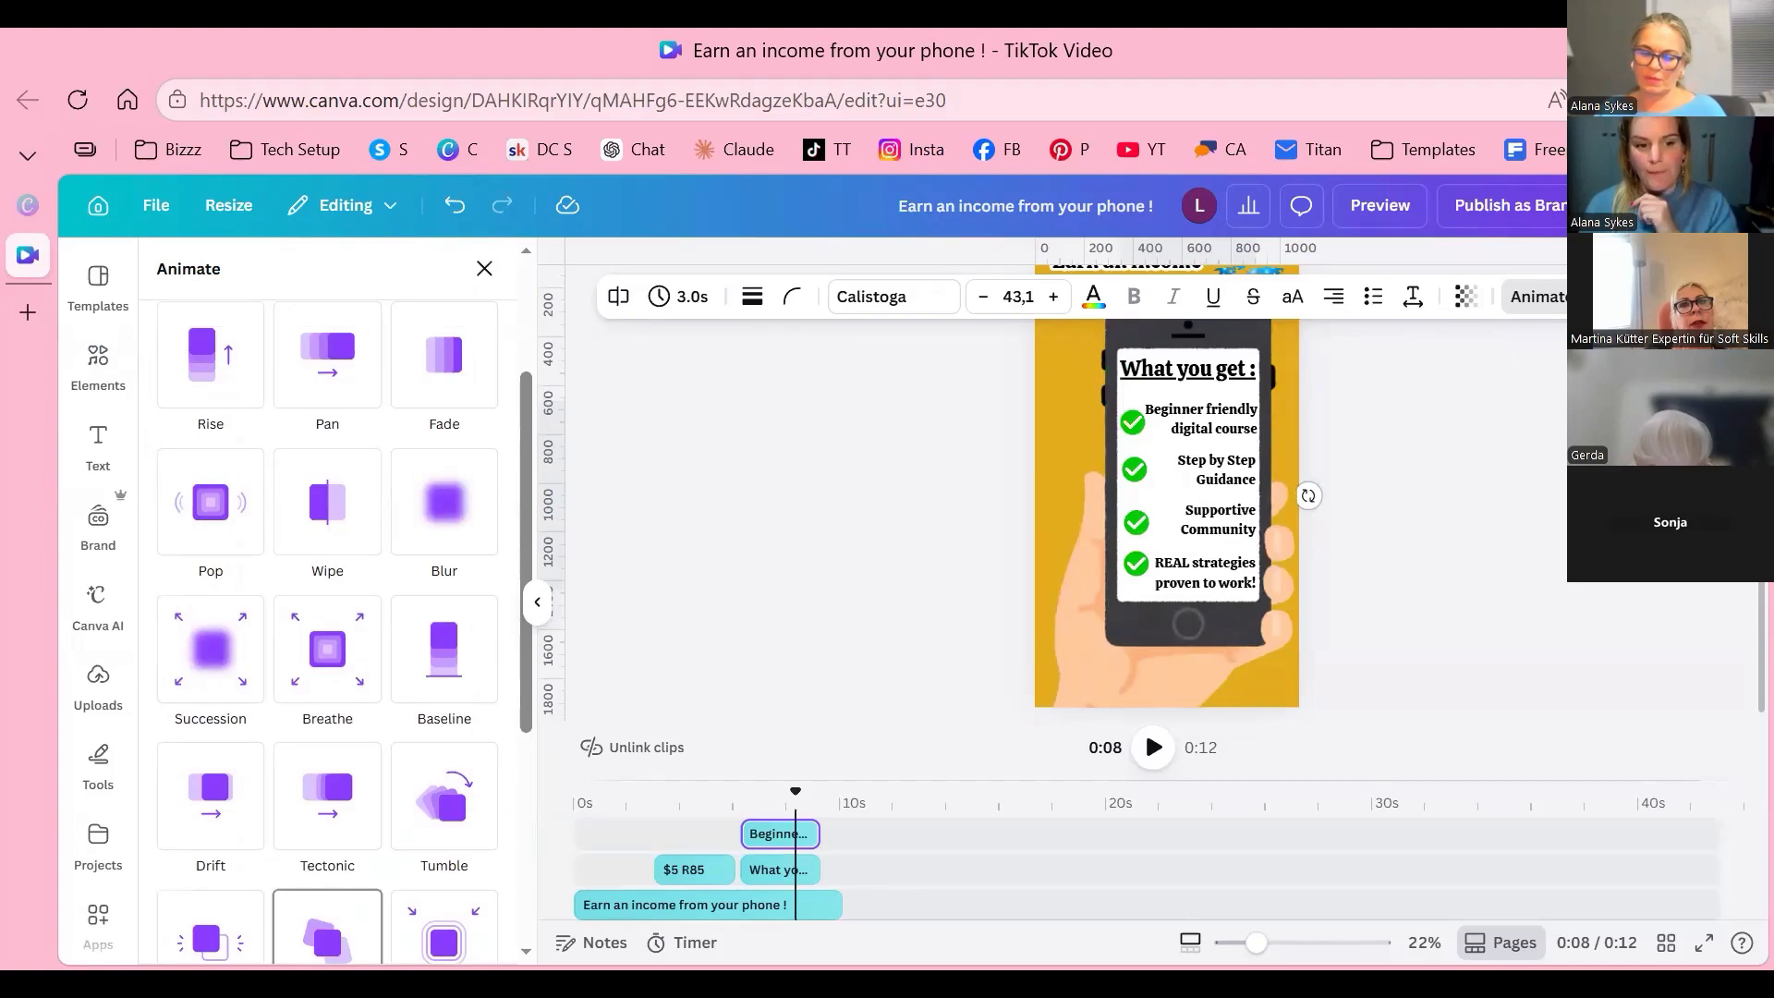
{"action": "scroll", "coordinate": [328, 628], "scroll_direction": "up", "scroll_amount": 2}
{"action": "scroll", "coordinate": [210, 702], "scroll_direction": "up", "scroll_amount": 1}
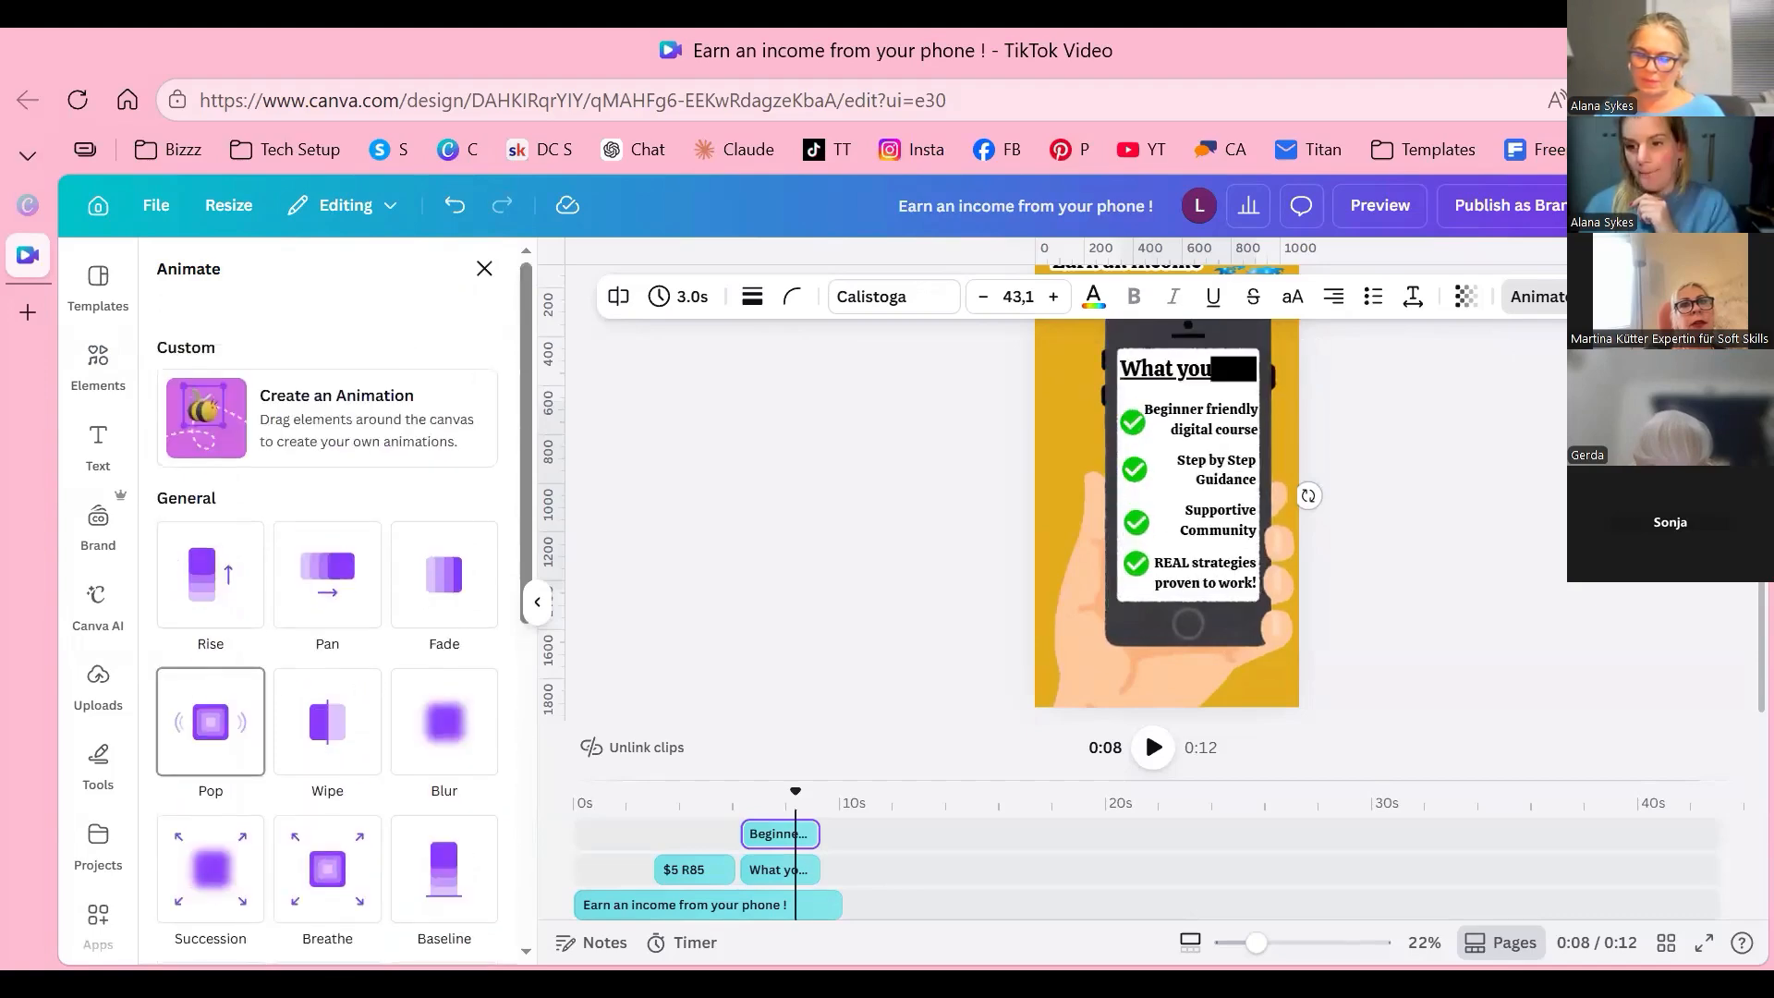
{"action": "left_click", "coordinate": [211, 716]}
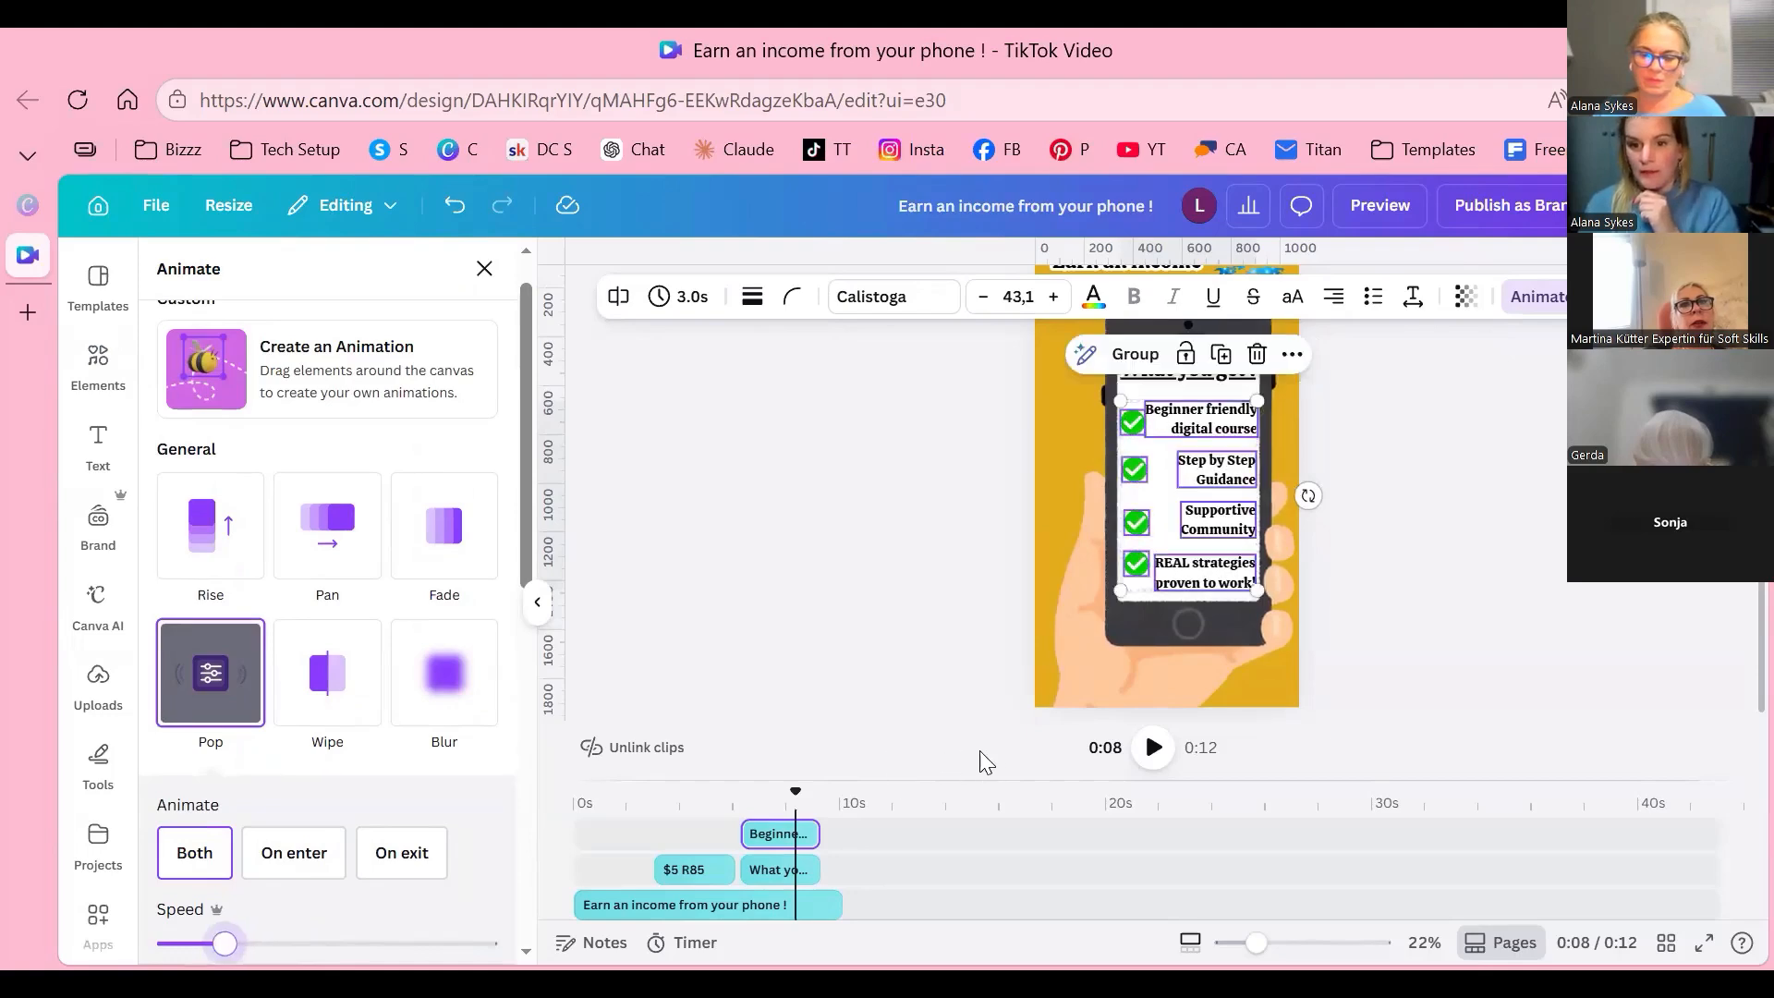
{"action": "left_click", "coordinate": [876, 826]}
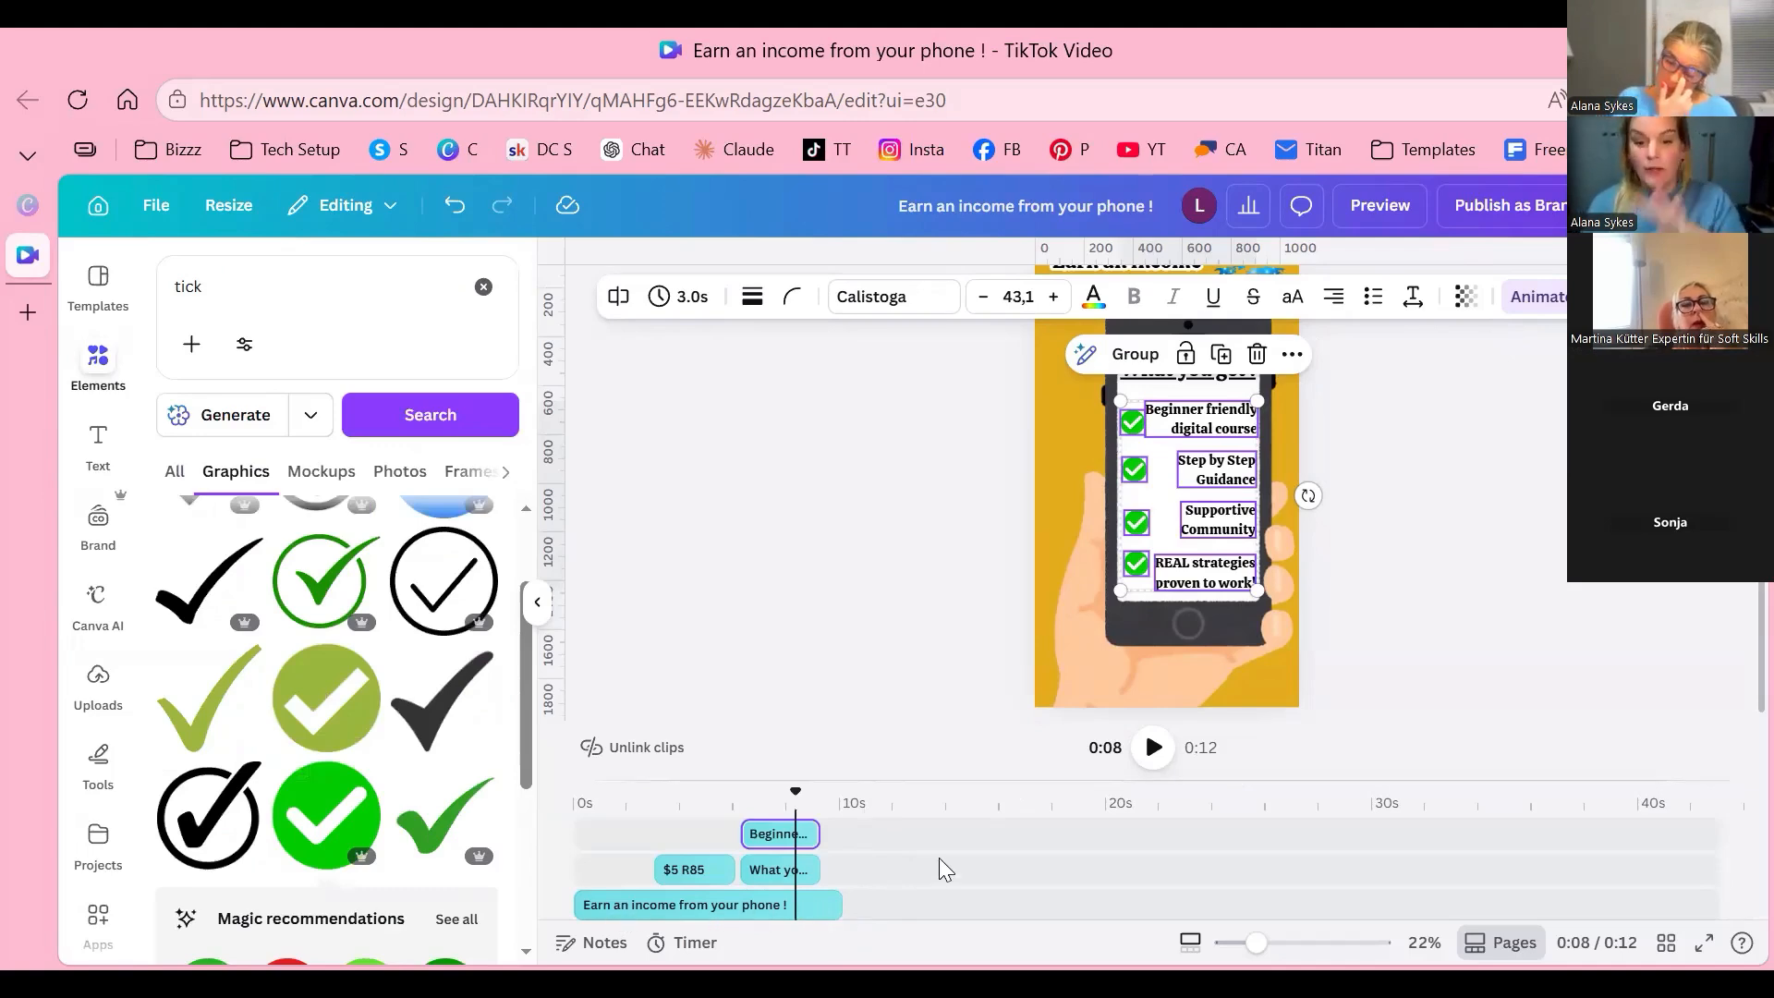
Step: Enlarge the timeline area and extend the main title "Earn an income from your phone !" to 12.0 s
{"action": "scroll", "coordinate": [915, 864], "scroll_direction": "up", "scroll_amount": 3}
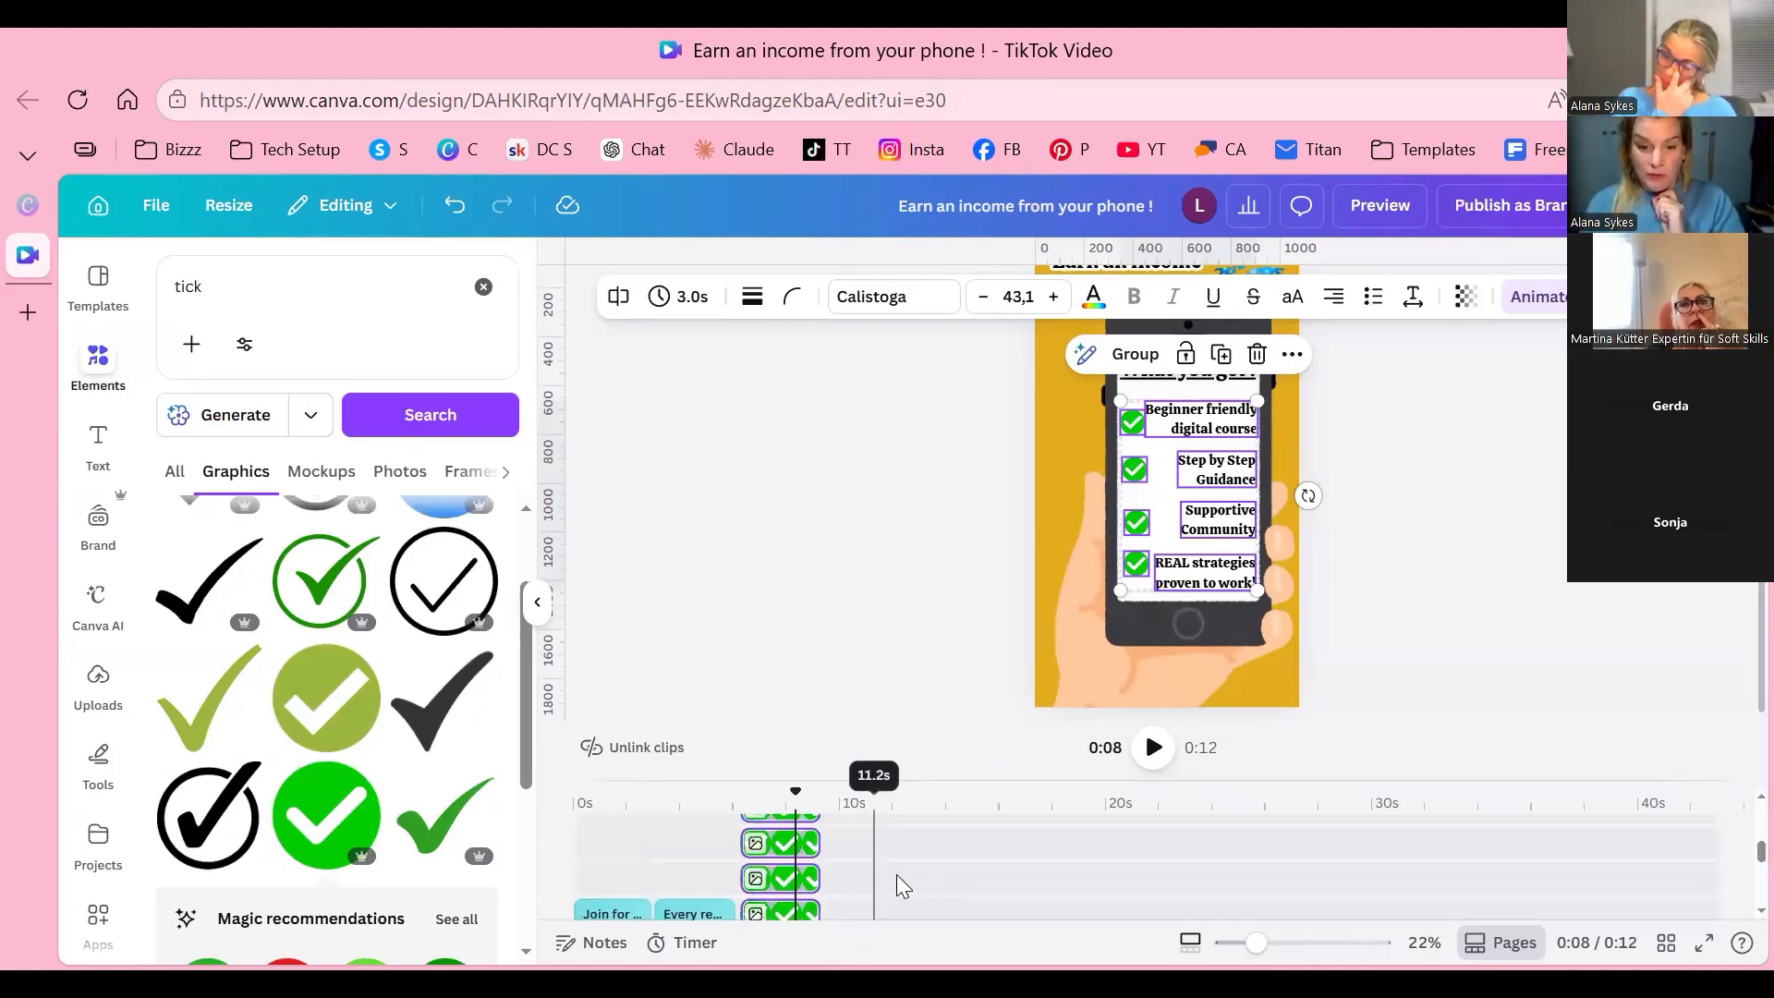
{"action": "scroll", "coordinate": [902, 885], "scroll_direction": "down", "scroll_amount": 3}
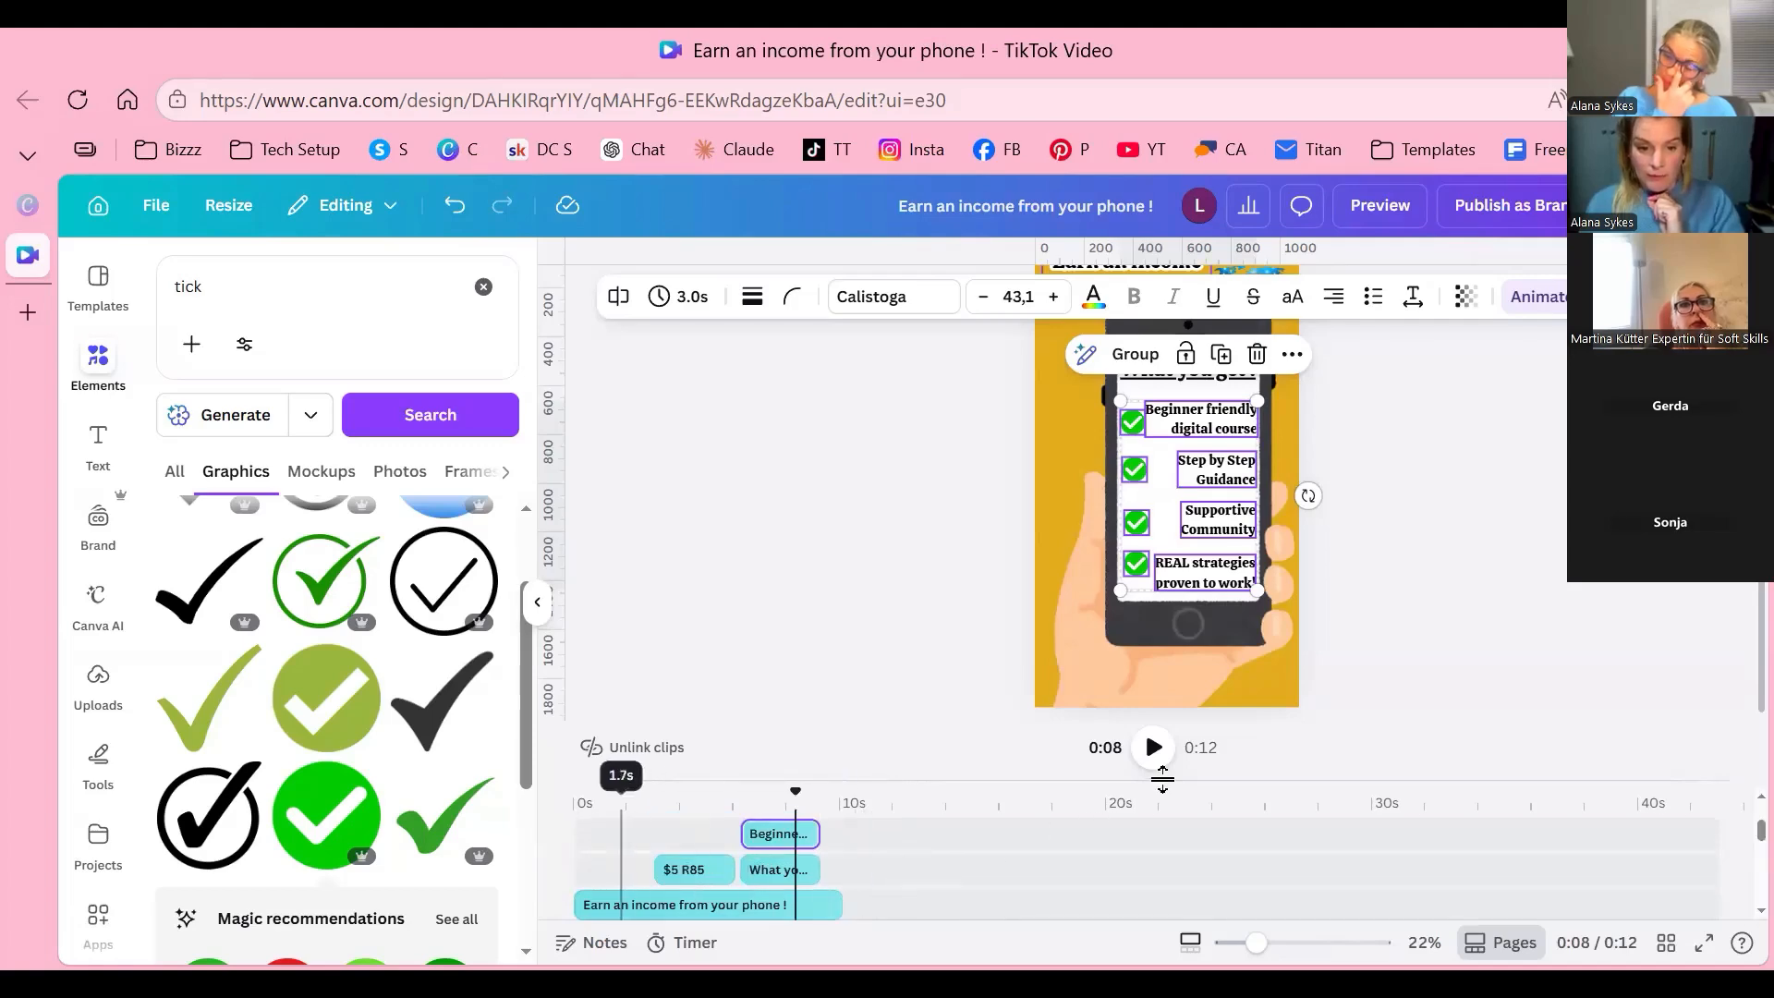
{"action": "left_click", "coordinate": [621, 904]}
{"action": "left_click", "coordinate": [1143, 553]}
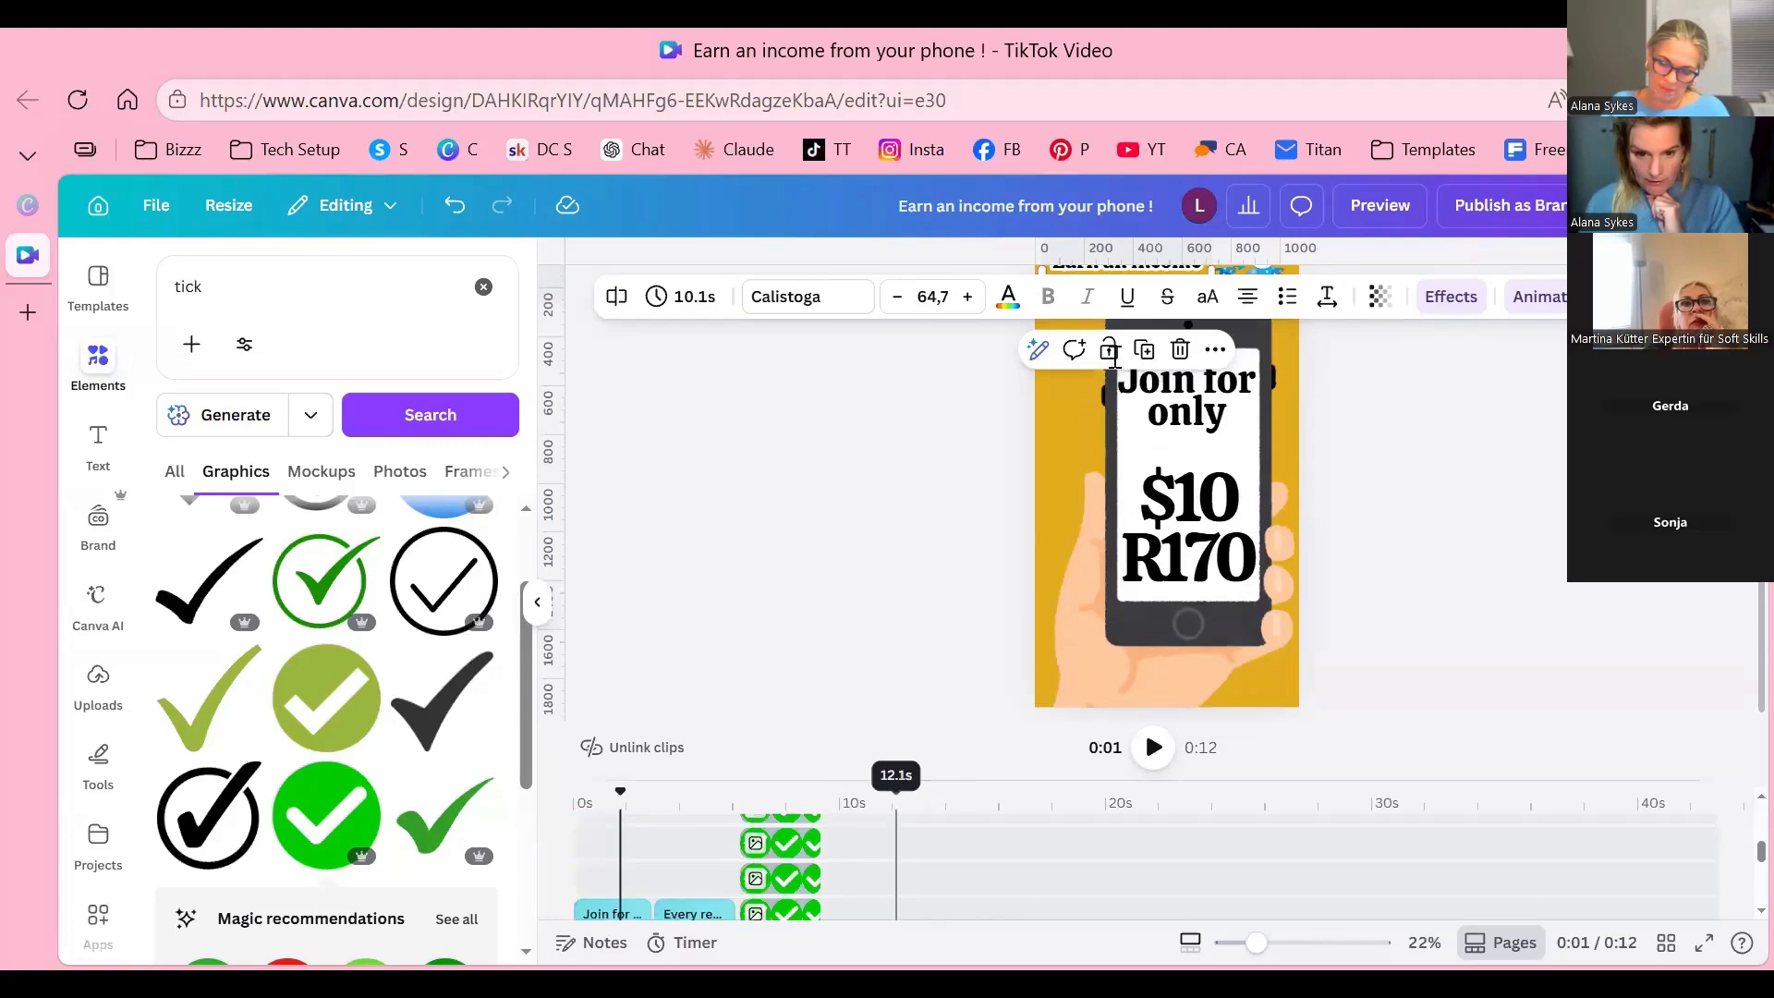
{"action": "left_click_drag", "start_coordinate": [704, 780], "coordinate": [813, 546]}
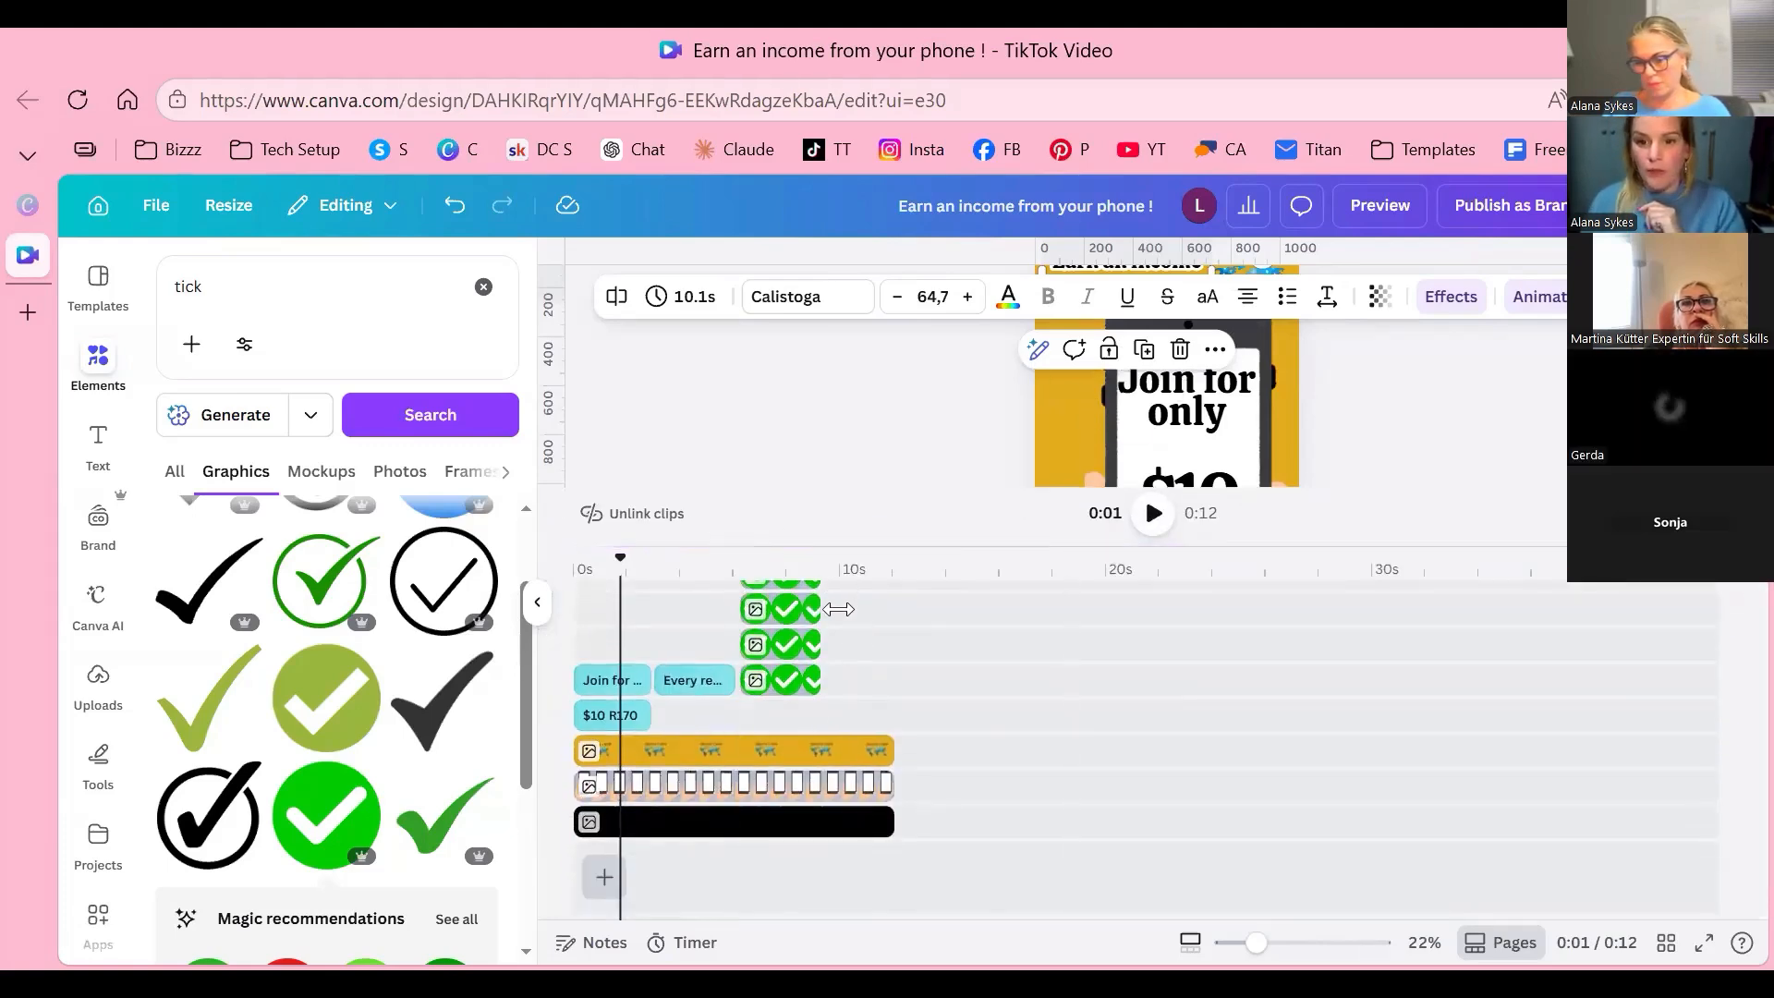
{"action": "scroll", "coordinate": [843, 606], "scroll_direction": "up", "scroll_amount": 1}
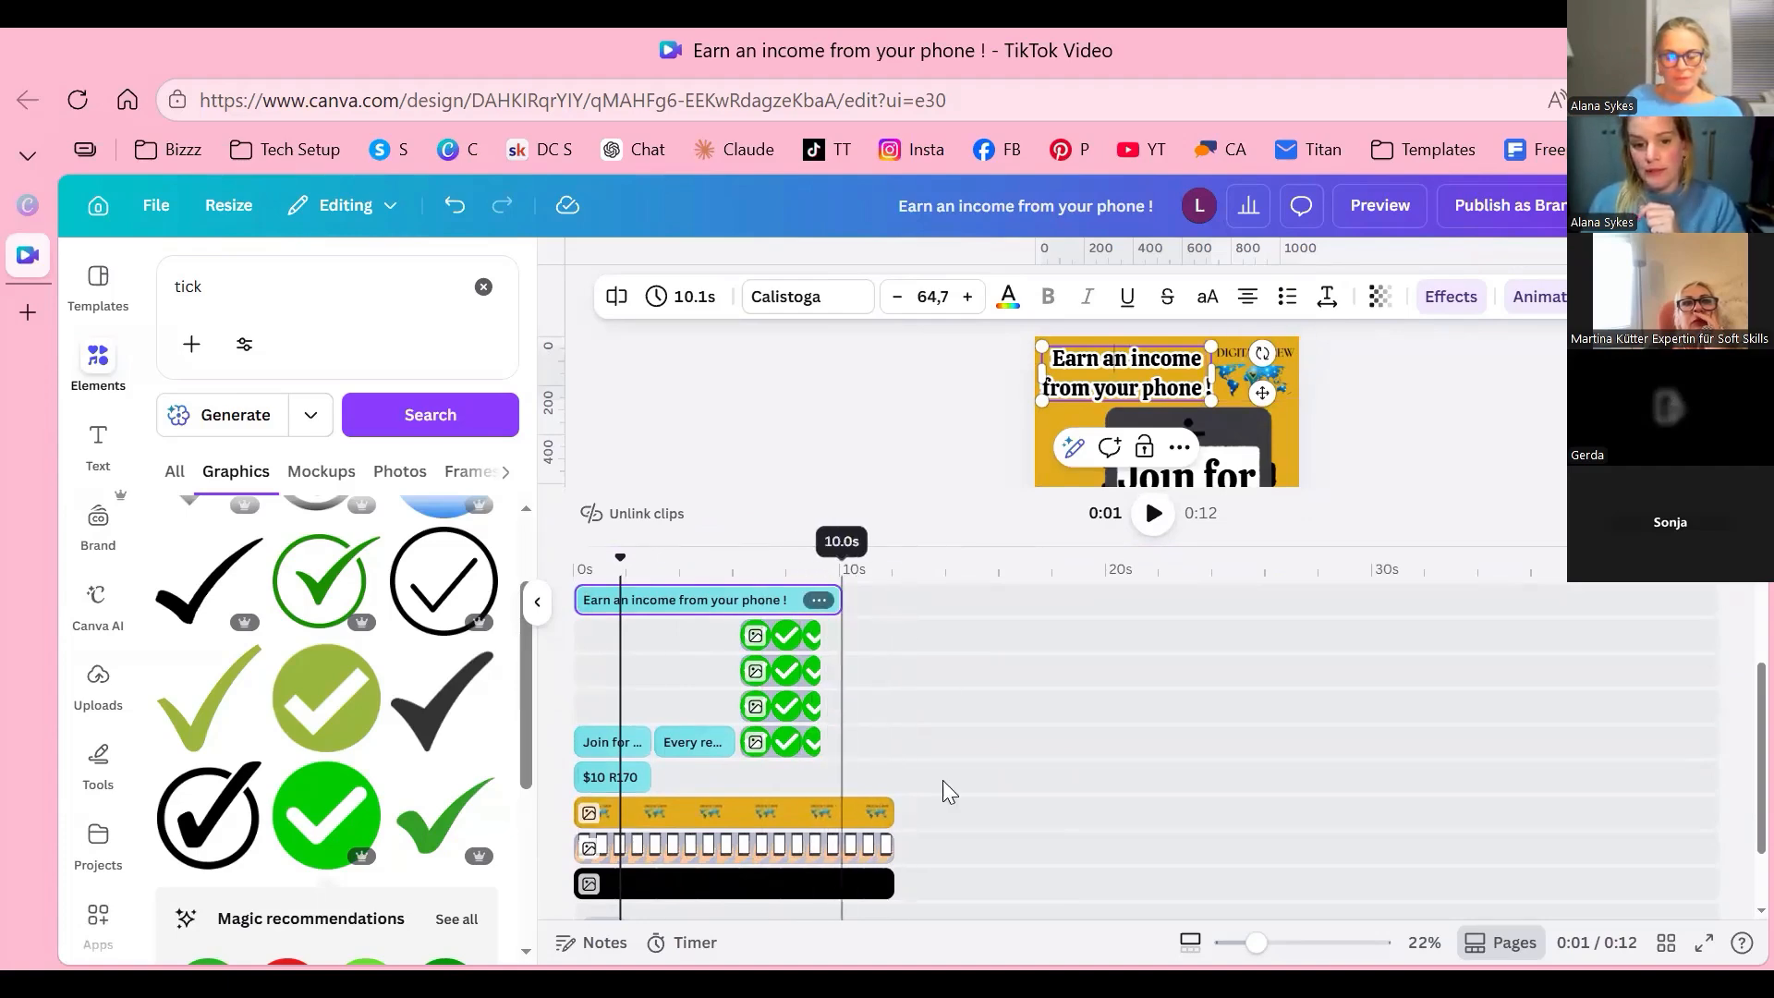
{"action": "left_click_drag", "start_coordinate": [834, 600], "coordinate": [904, 600]}
{"action": "left_click_drag", "start_coordinate": [813, 639], "coordinate": [829, 593]}
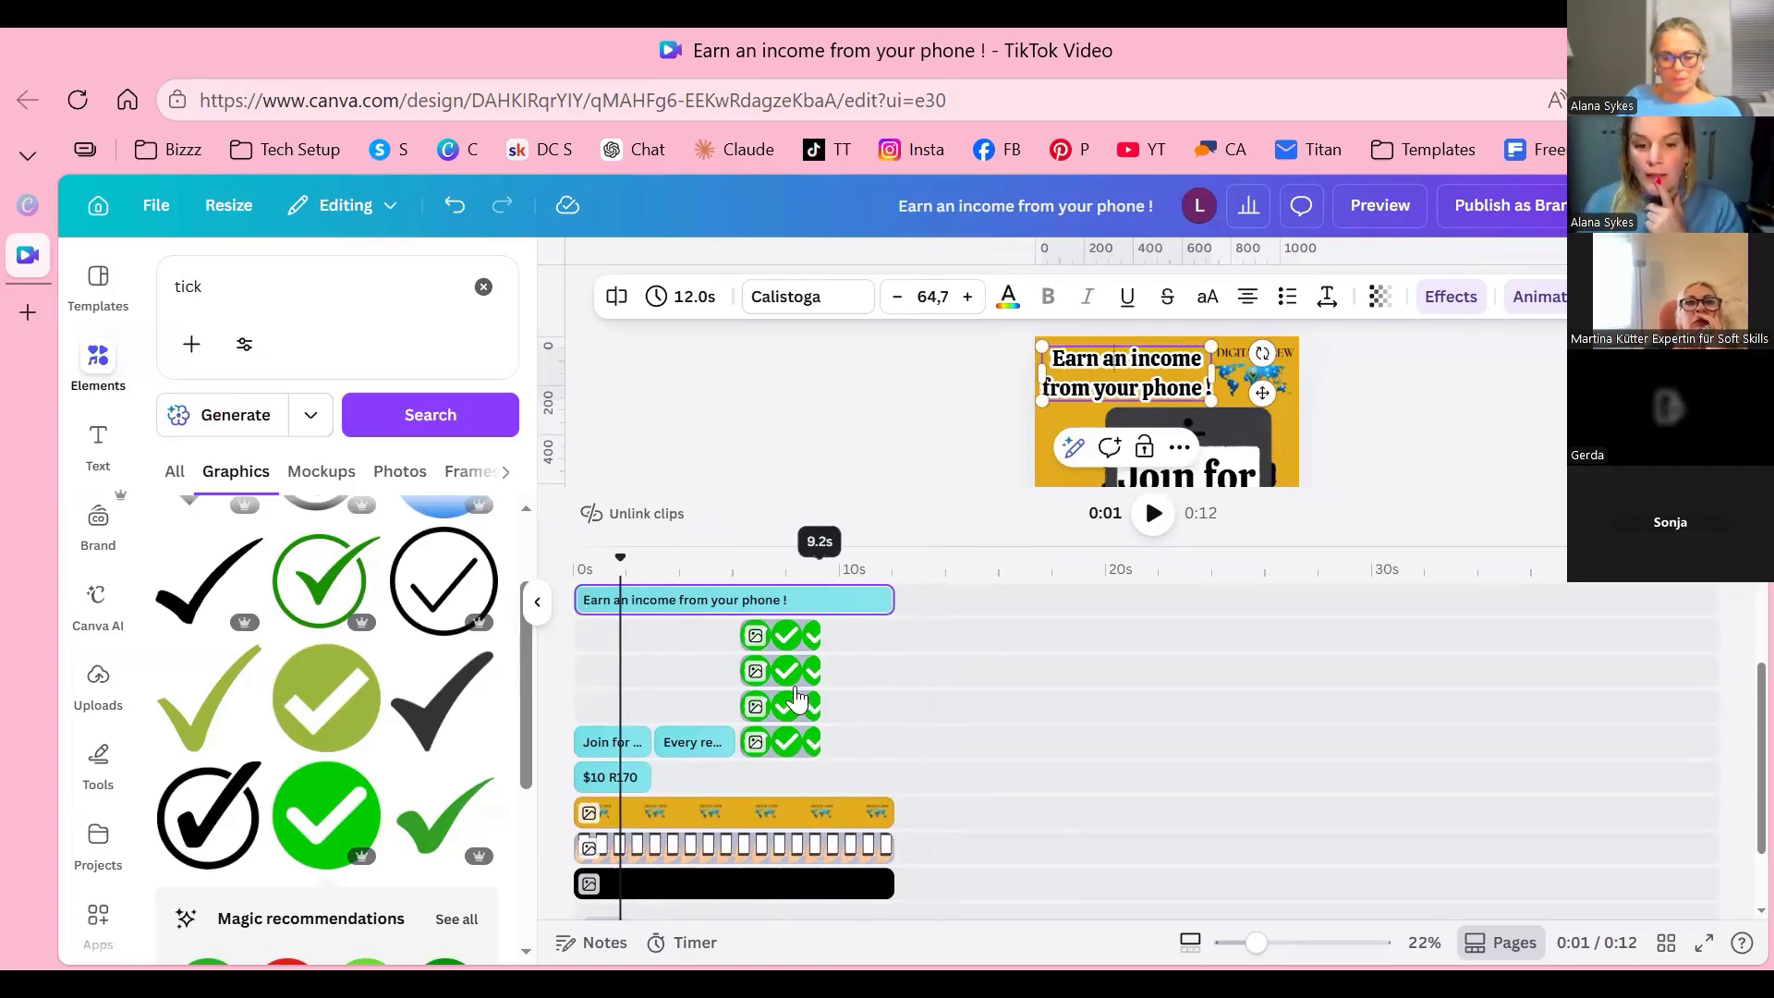
Step: Add a text box reading "LEARN." on the phone screen, starting at about 9.4 s in the video
{"action": "left_click", "coordinate": [846, 714]}
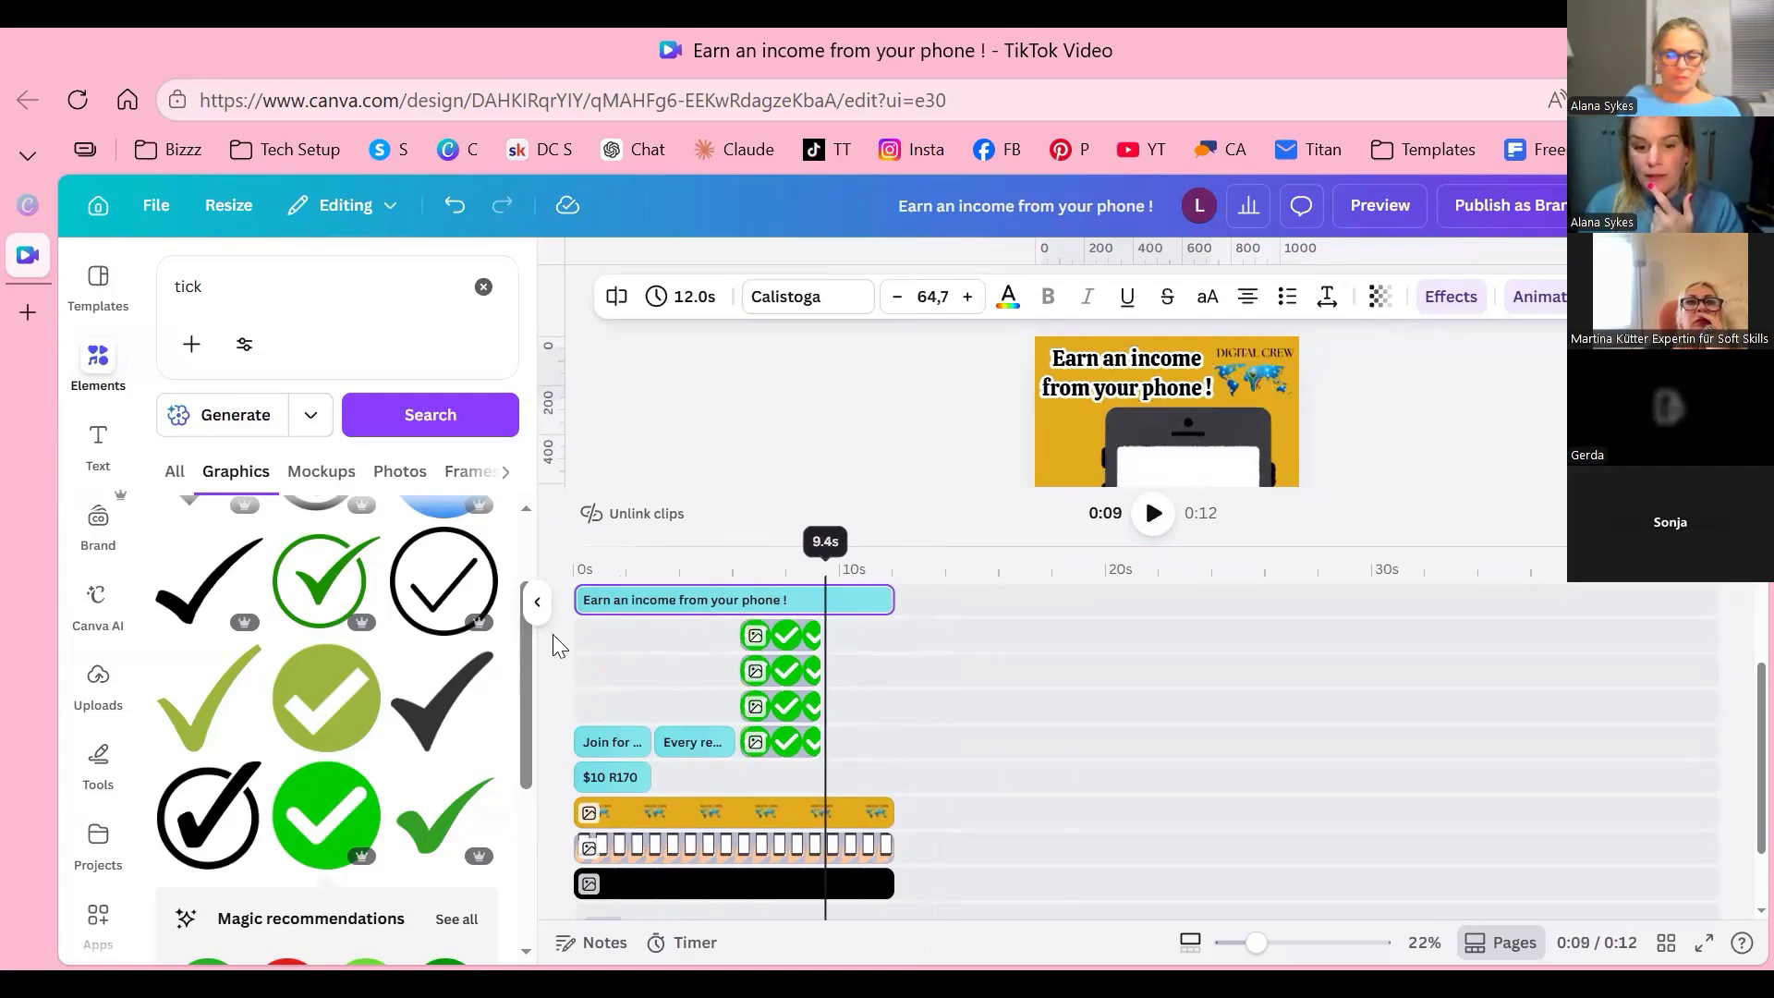
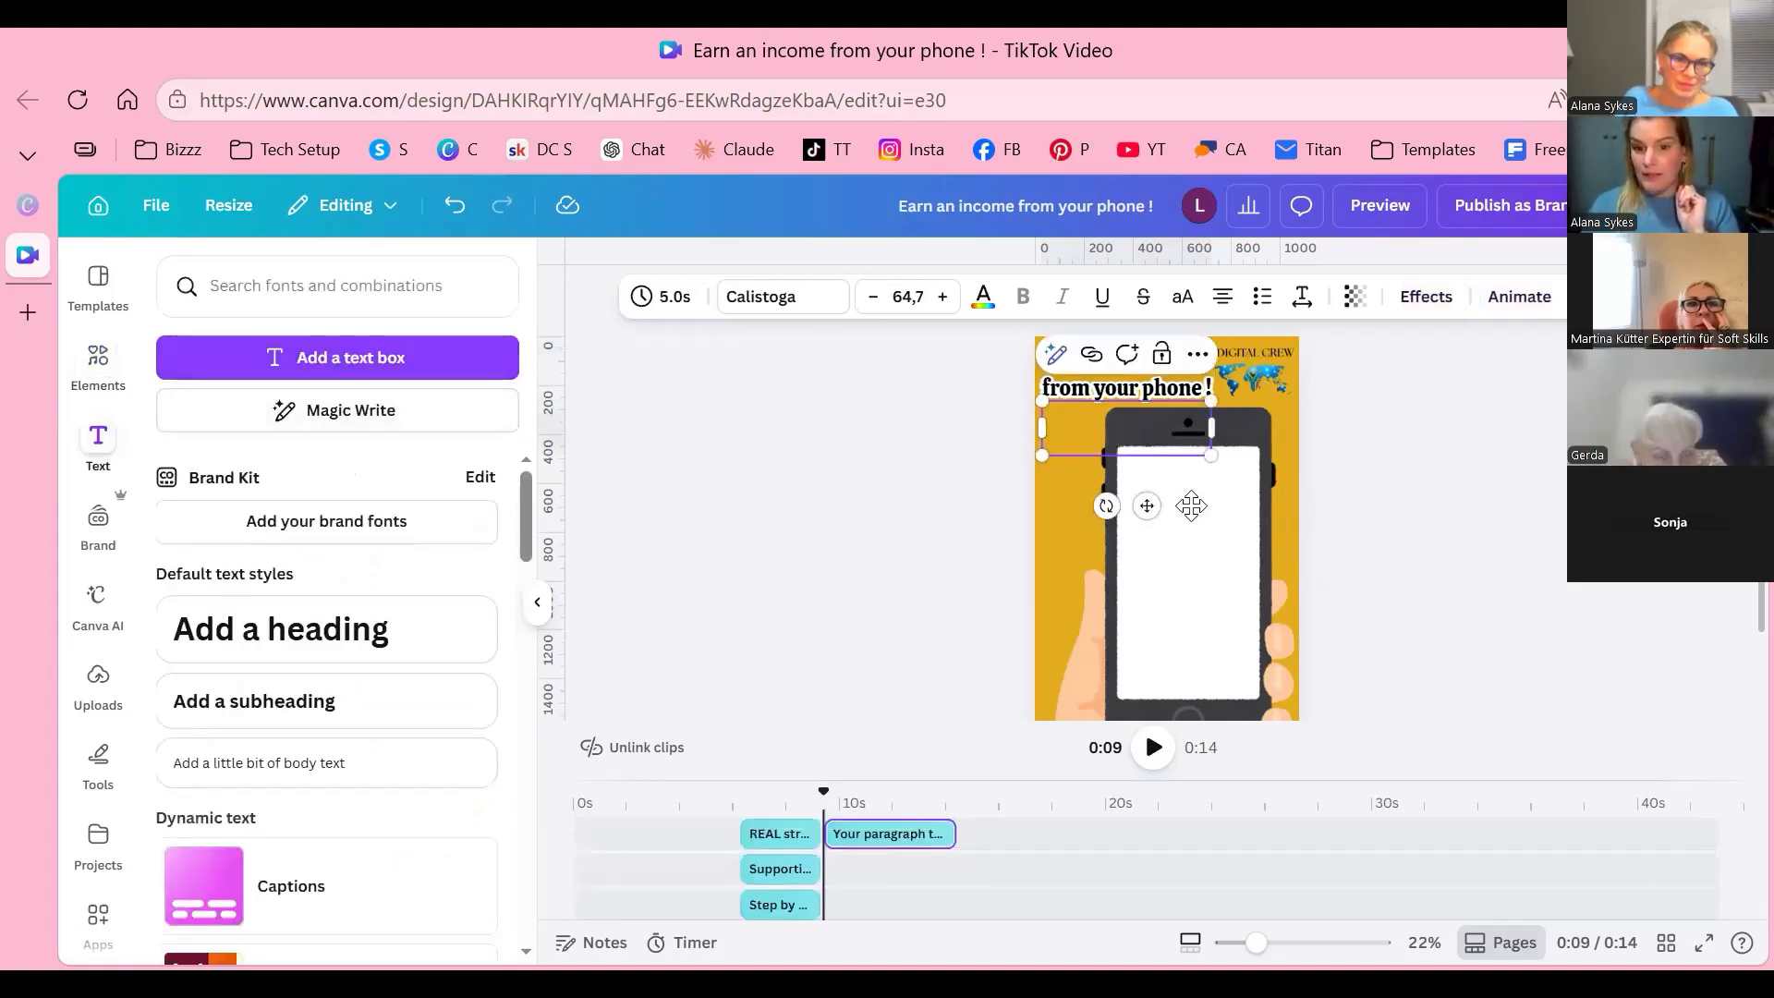
{"action": "left_click_drag", "start_coordinate": [1207, 438], "coordinate": [1229, 481]}
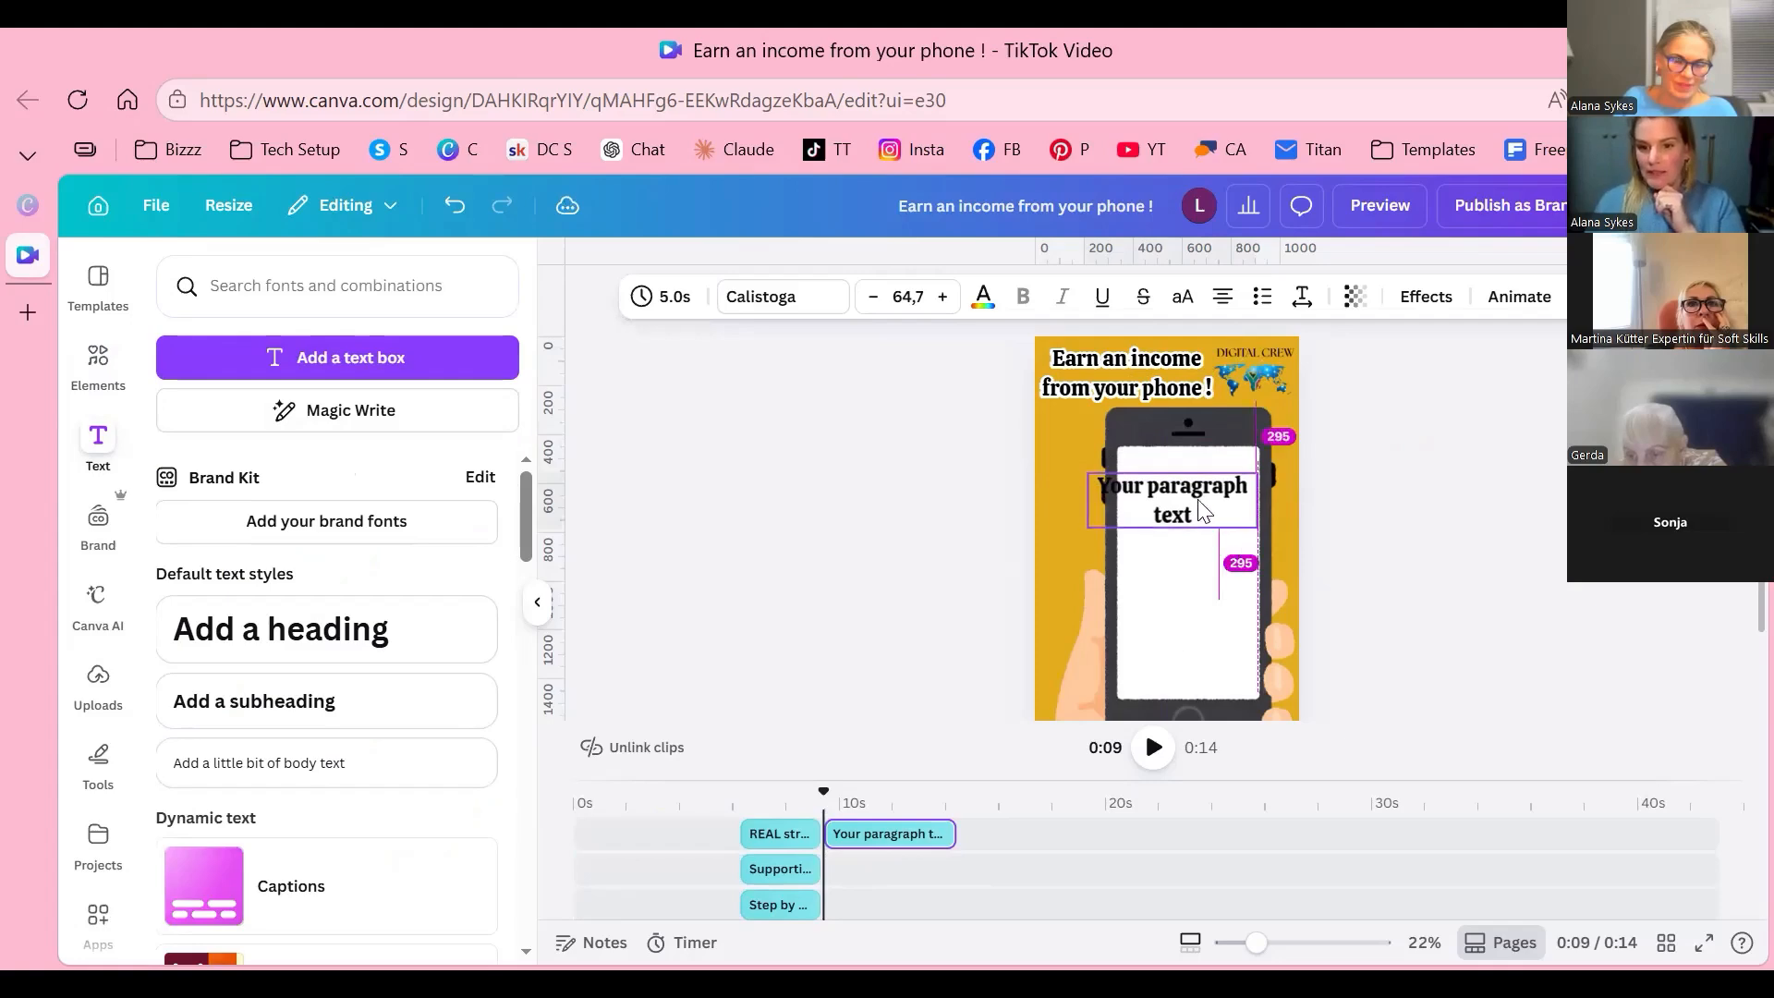
{"action": "double_click", "coordinate": [1204, 505]}
{"action": "type", "text": "LEARN."}
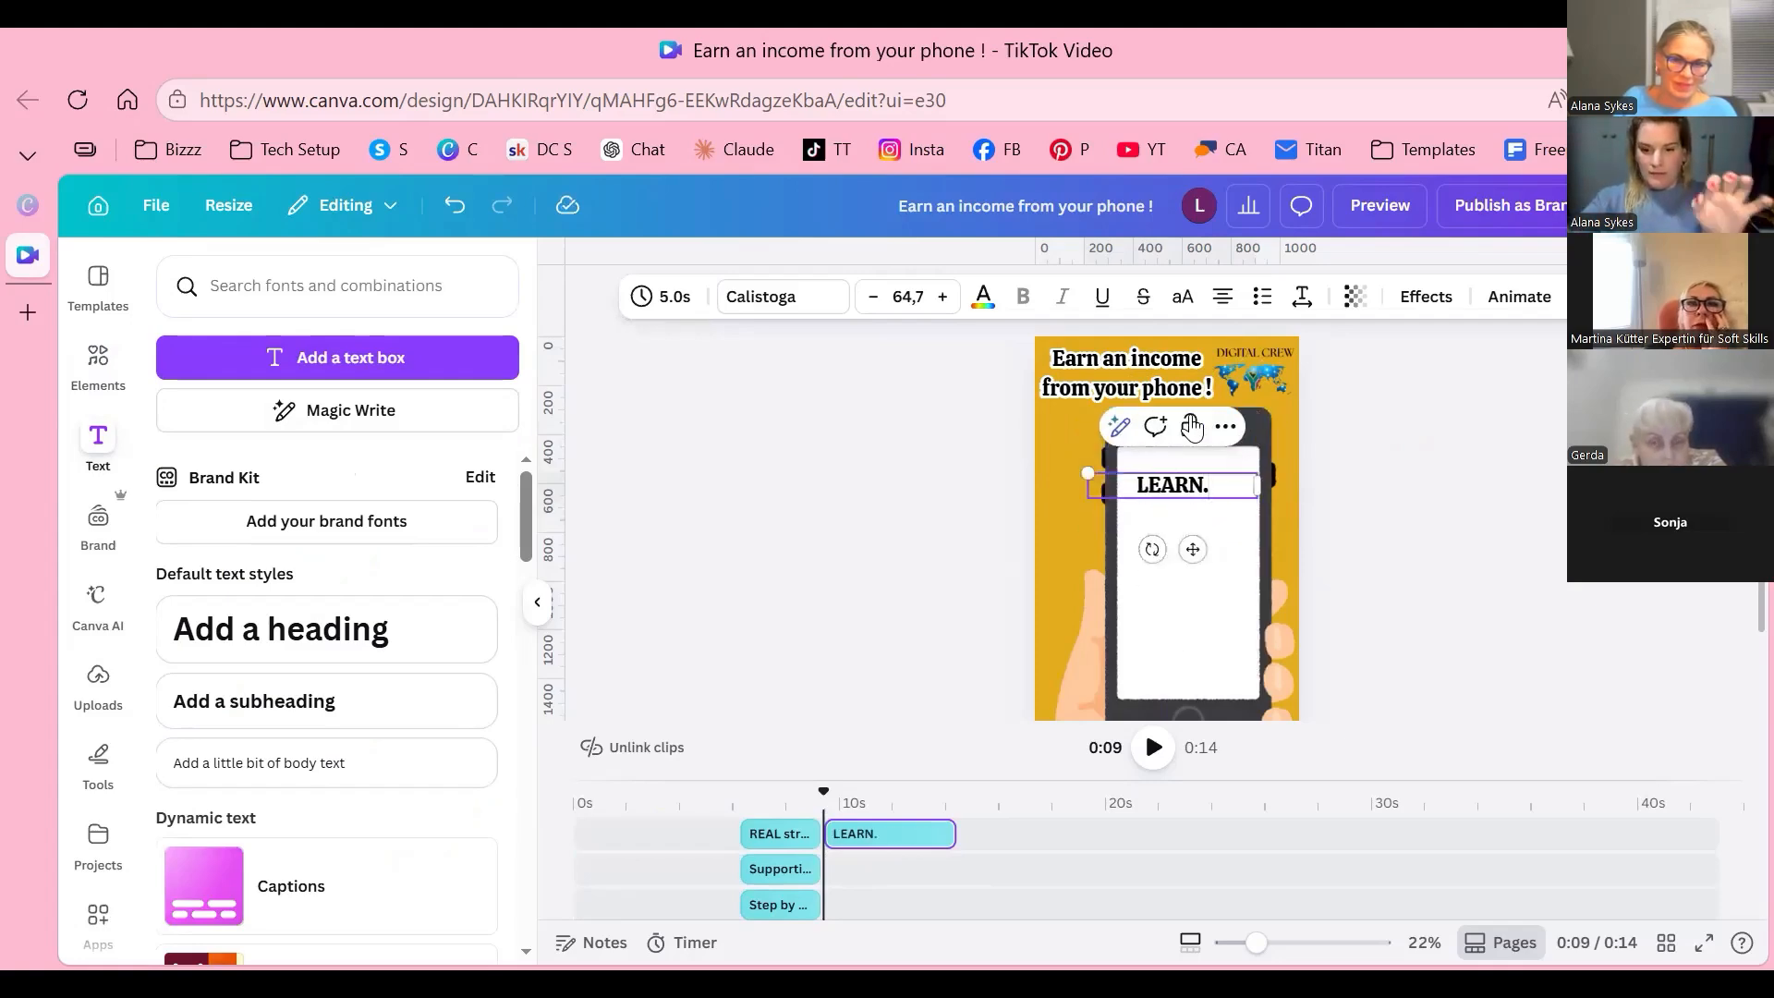
{"action": "key", "text": "Escape"}
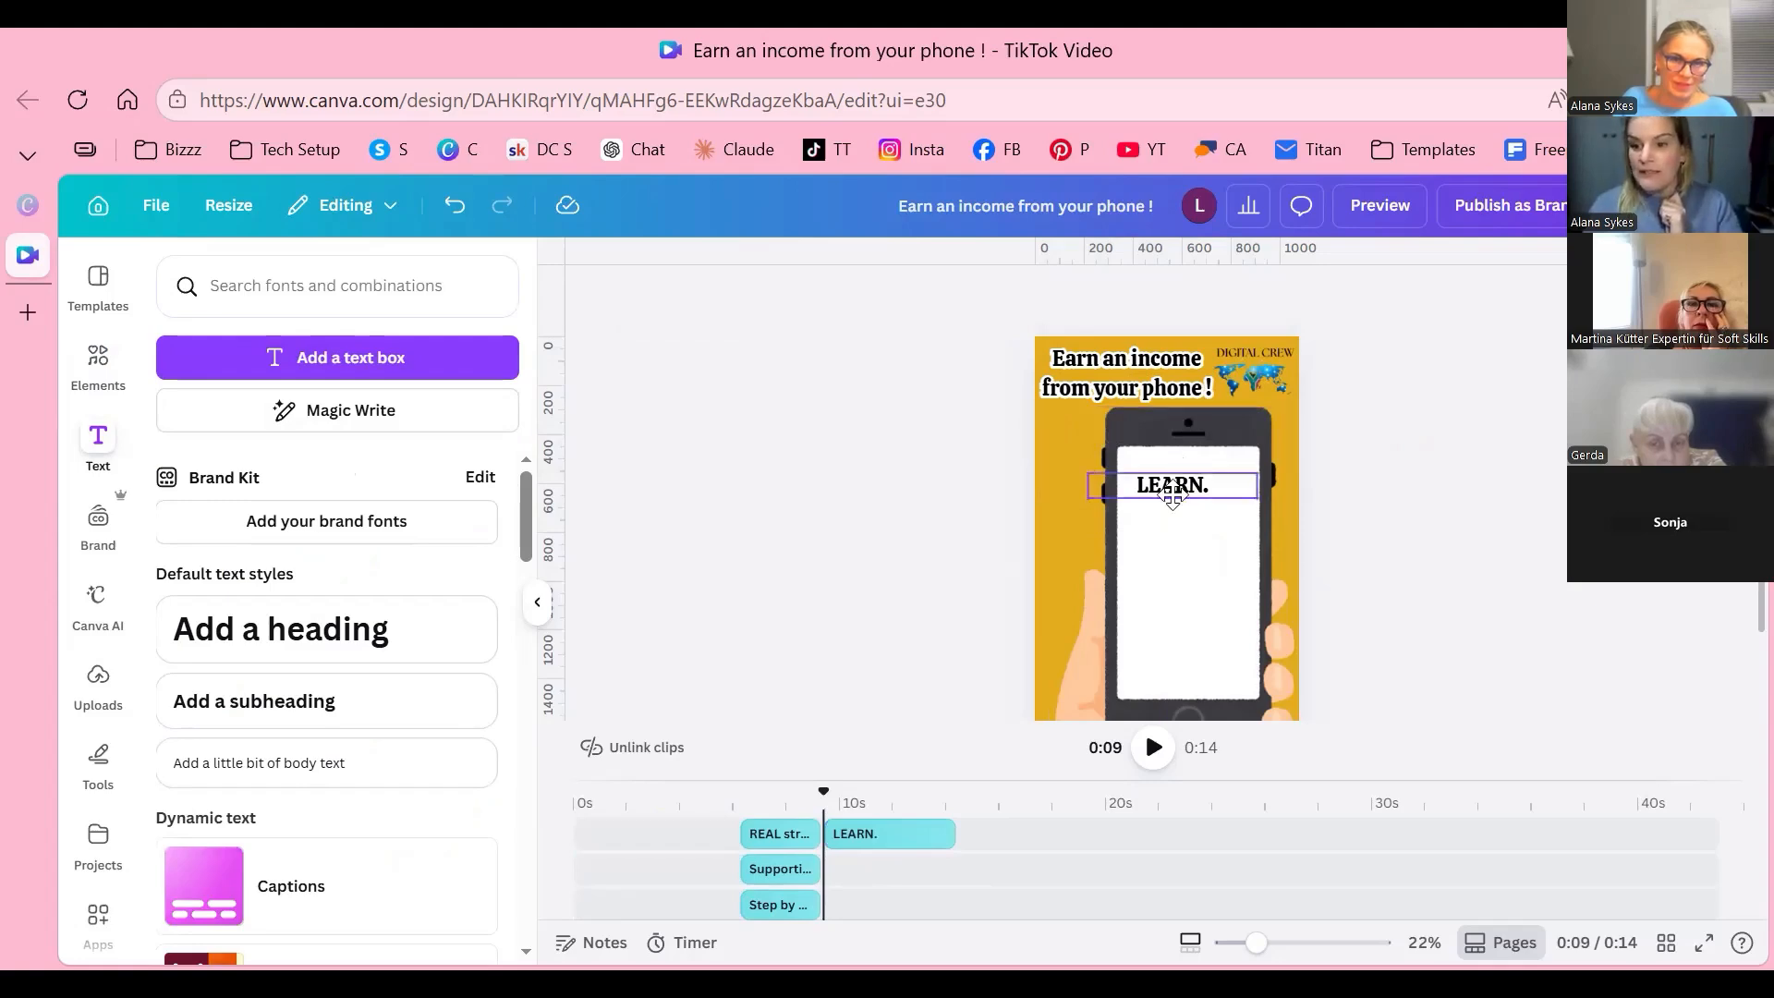
Step: Duplicate the "LEARN." text, place the copy directly below it and change its wording to "EARN."
{"action": "left_click", "coordinate": [1172, 491]}
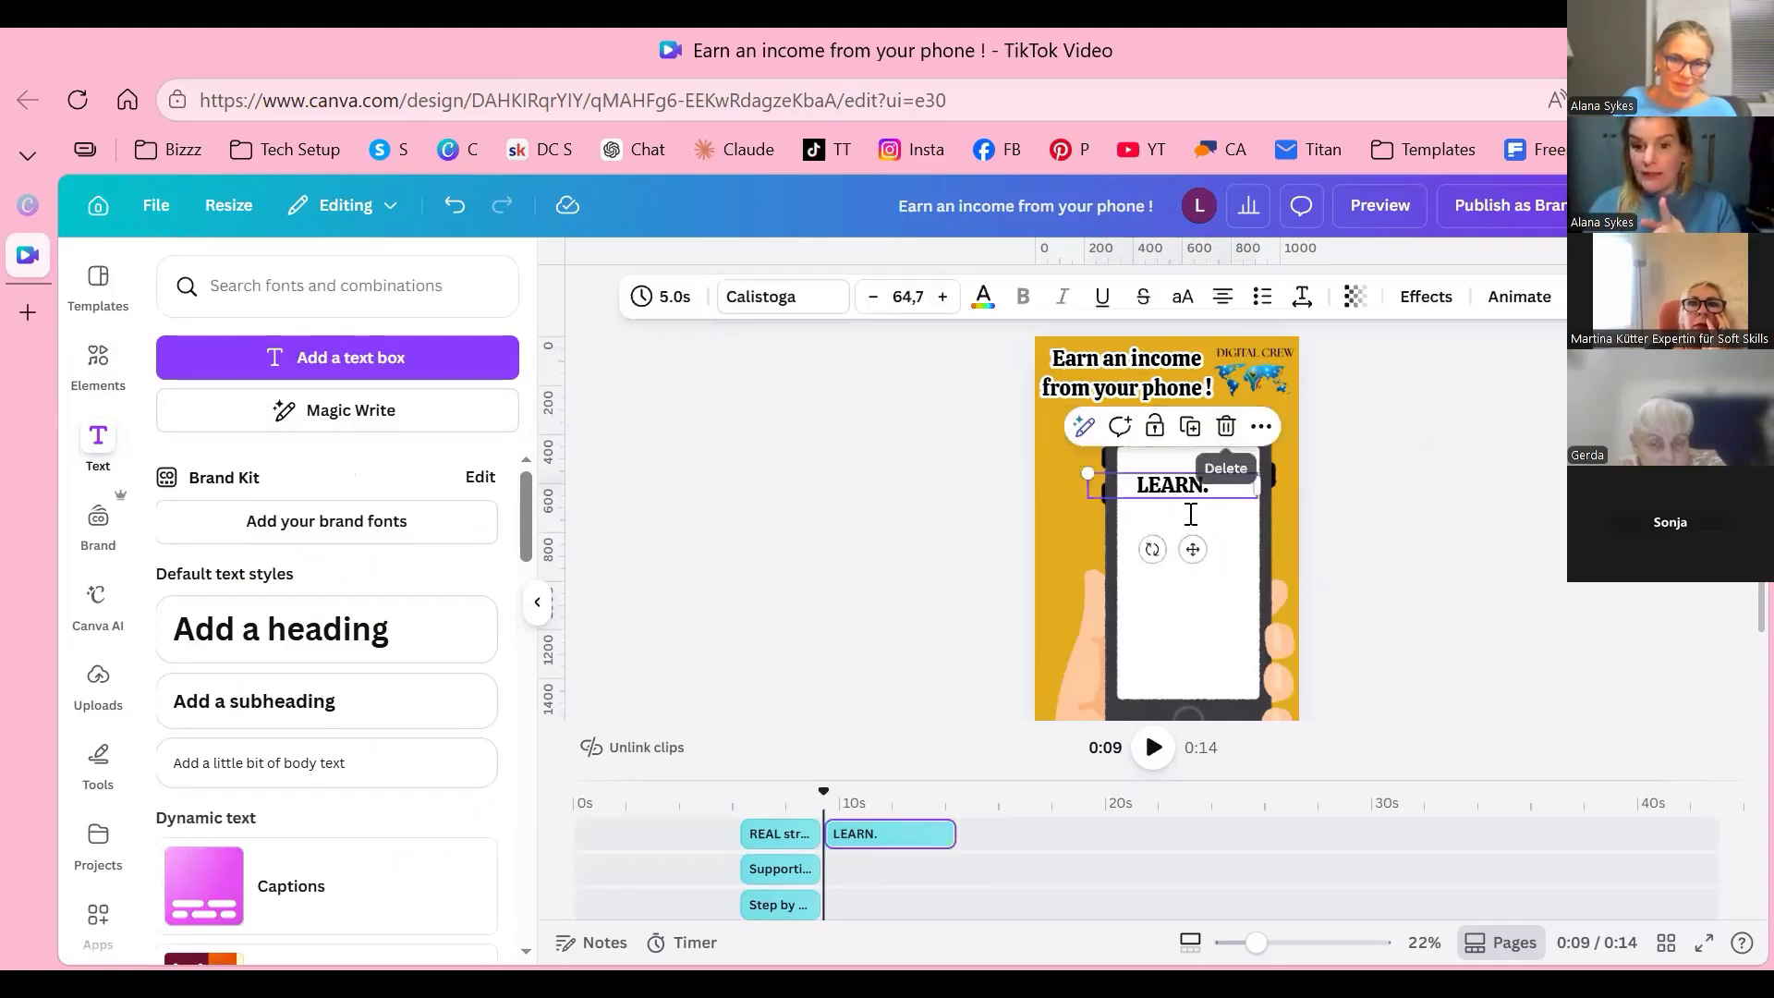
{"action": "left_click", "coordinate": [1190, 427]}
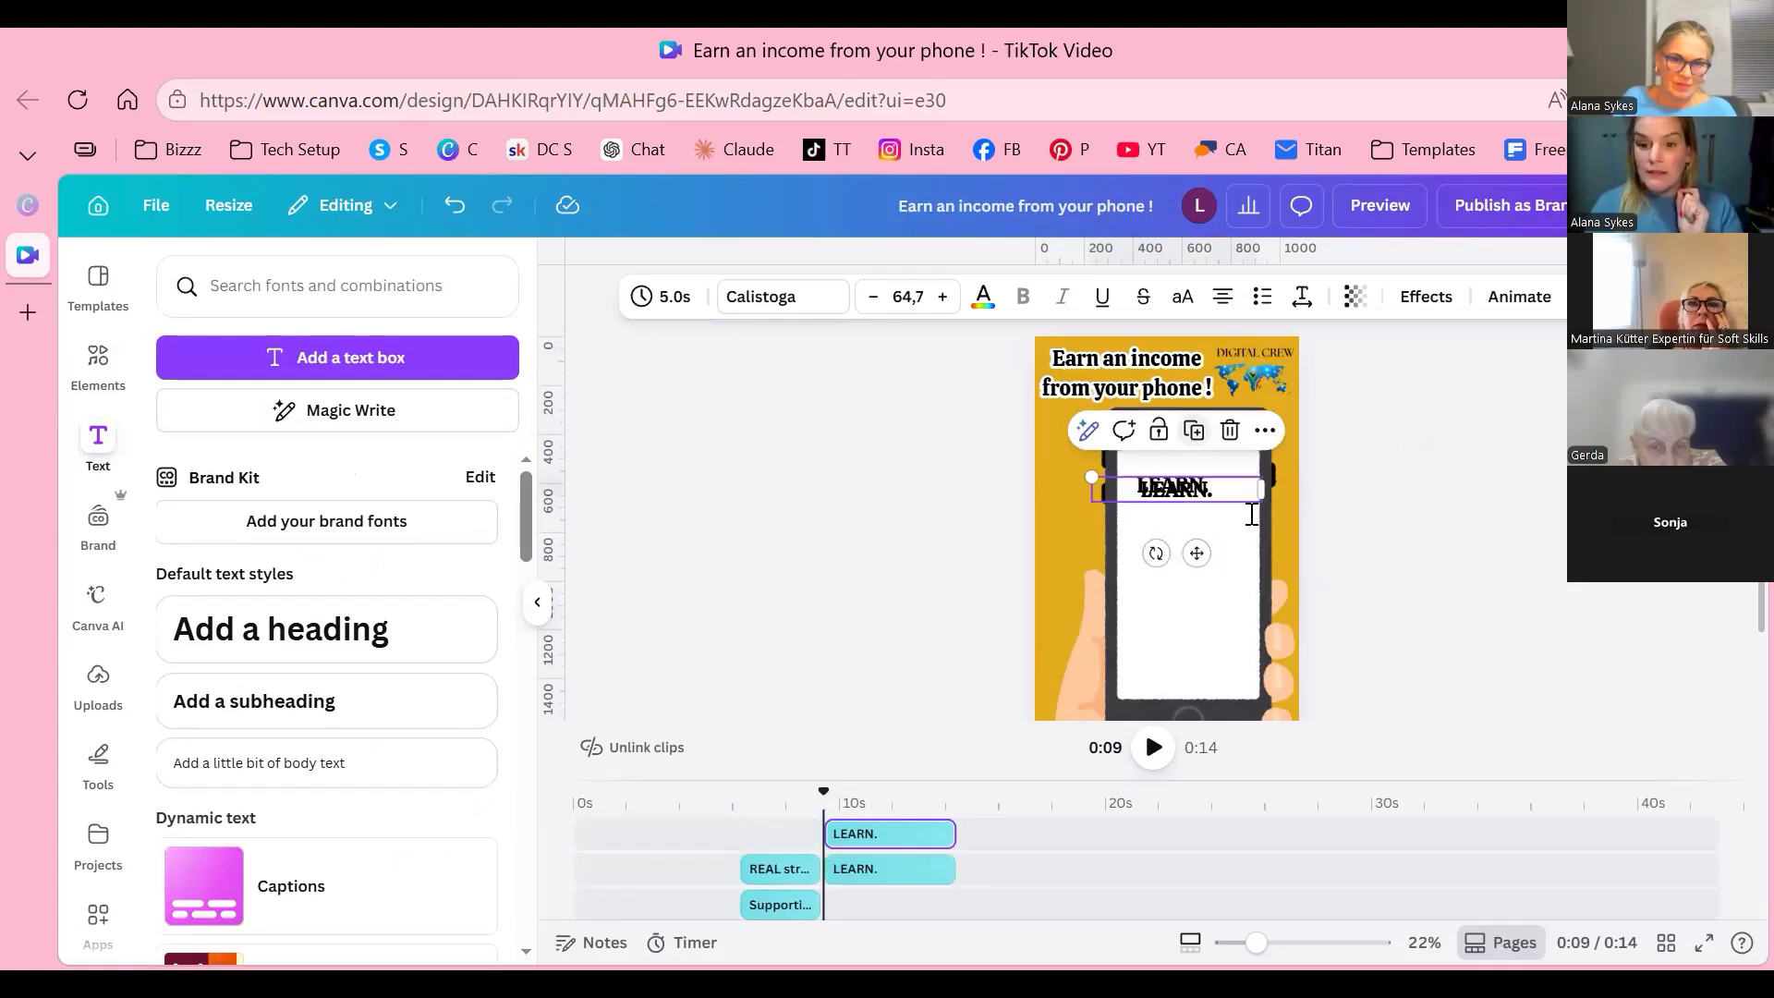
{"action": "left_click_drag", "start_coordinate": [1199, 489], "coordinate": [1199, 511]}
{"action": "double_click", "coordinate": [1201, 516]}
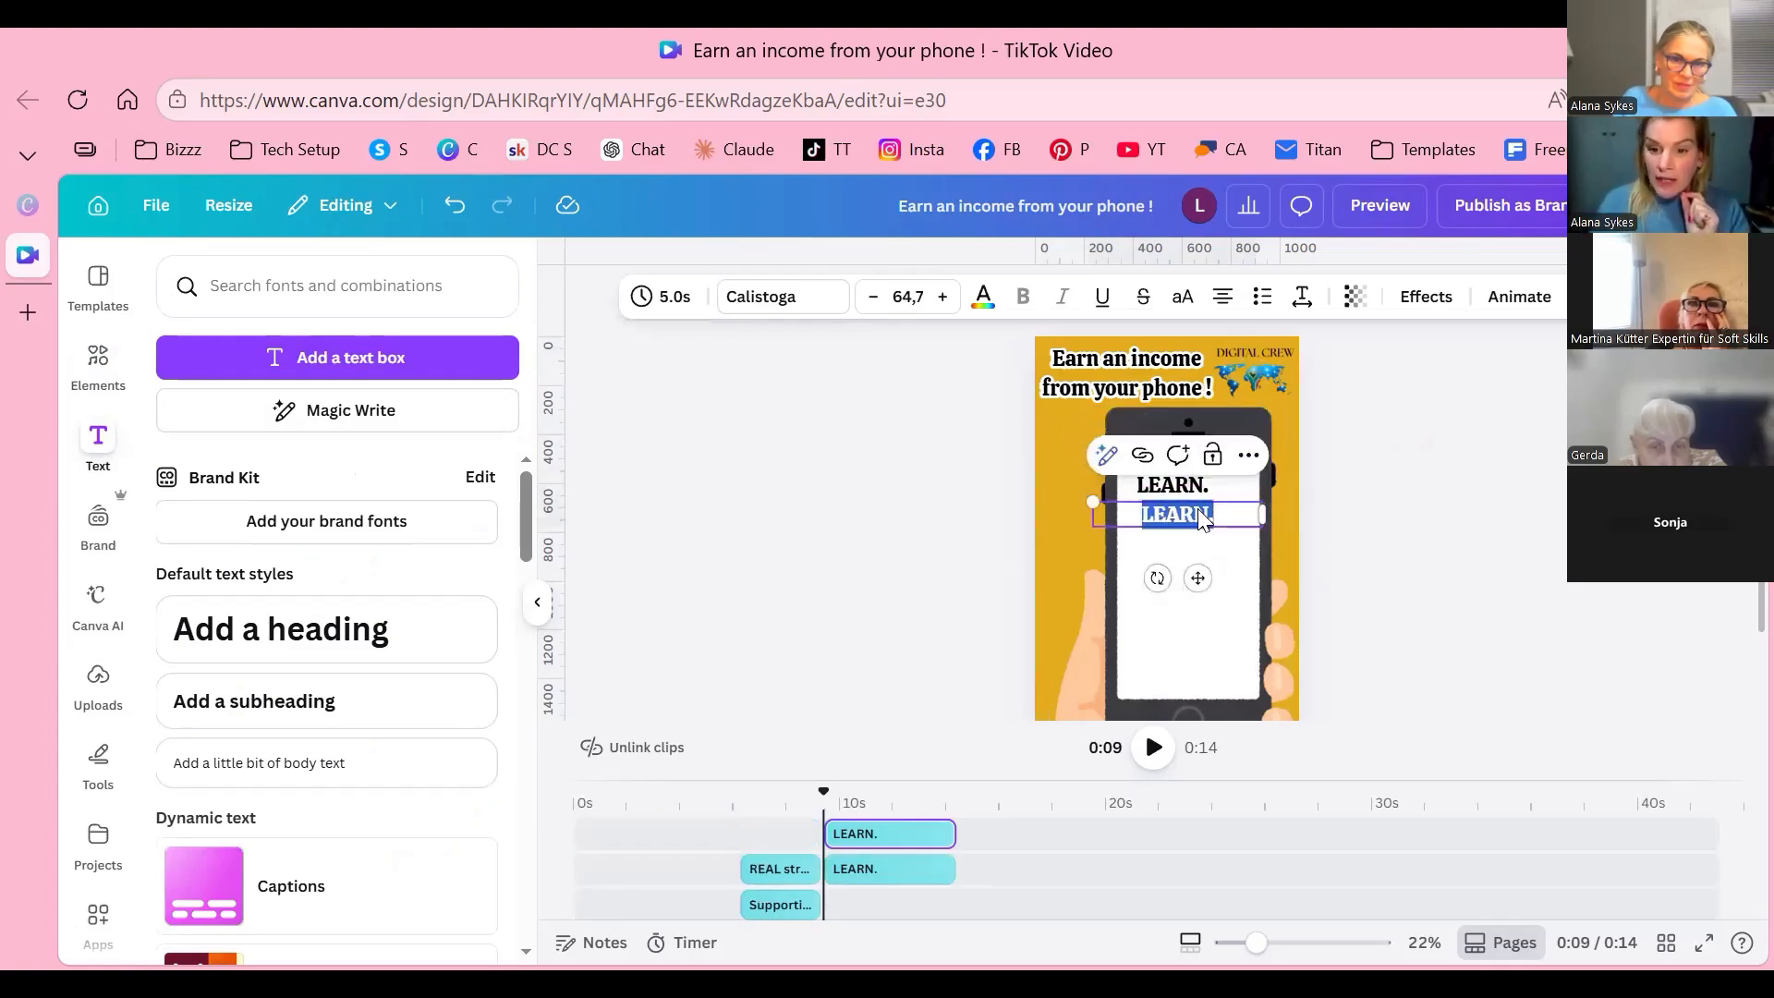
{"action": "type", "text": "EARN."}
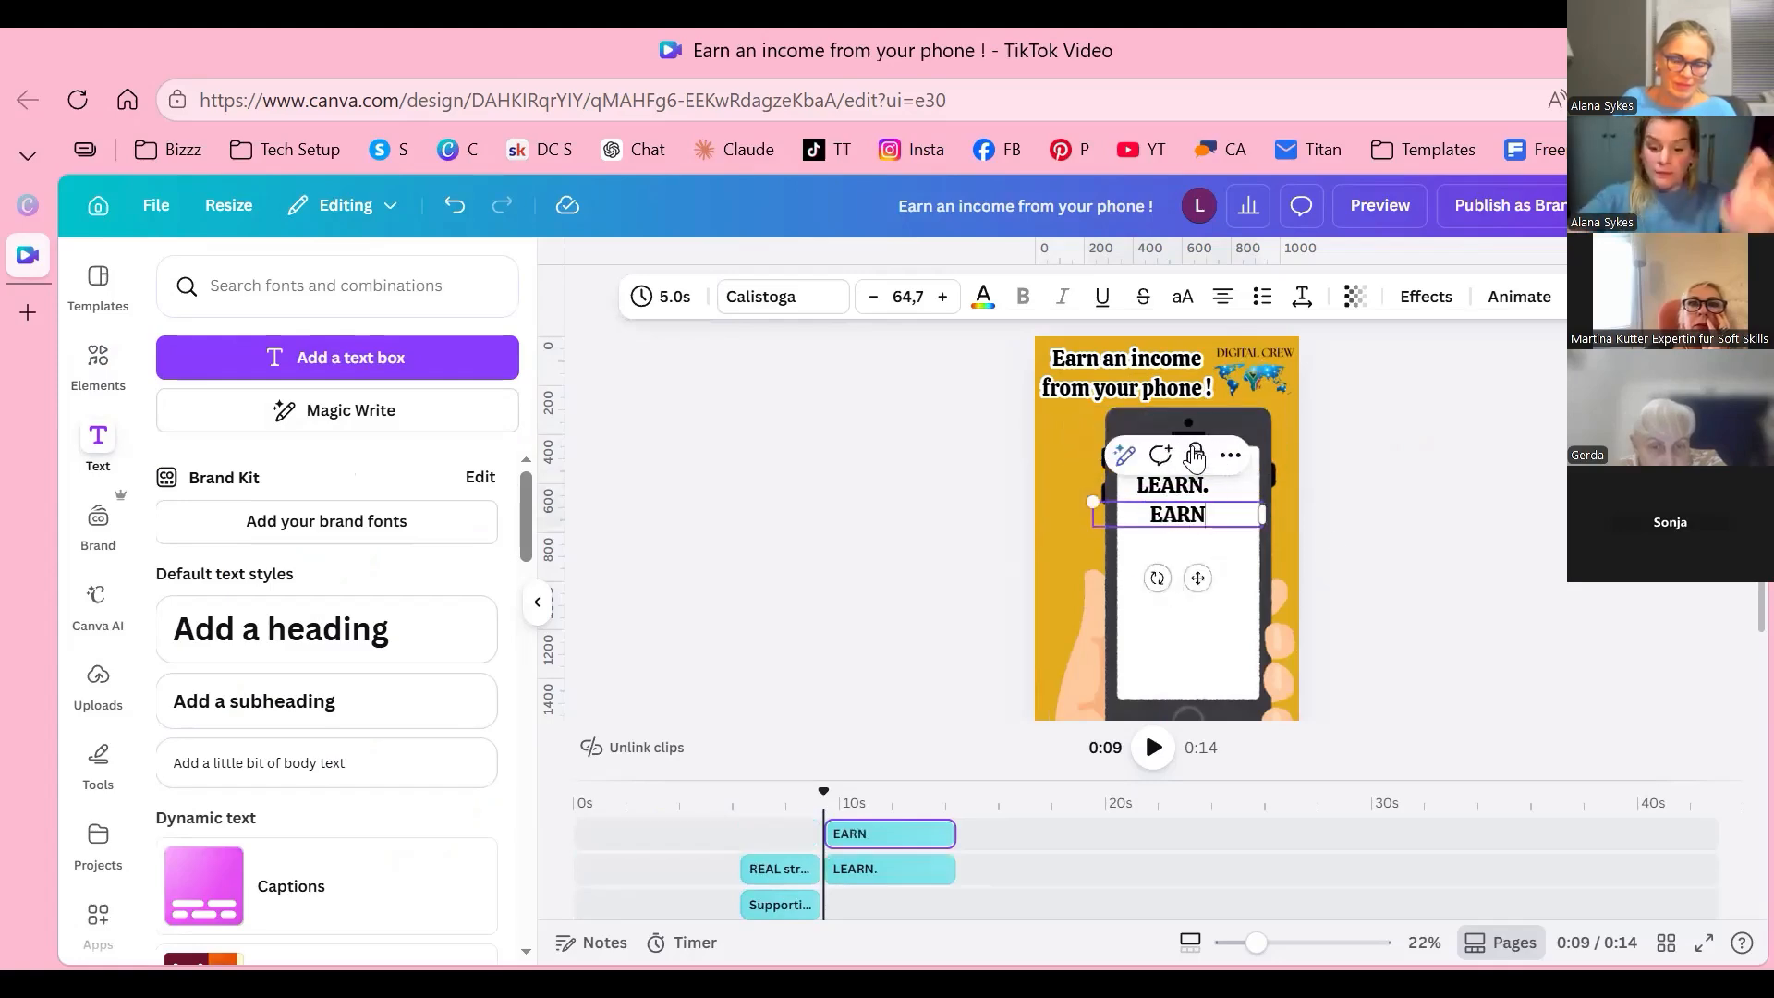
{"action": "left_click", "coordinate": [1193, 553]}
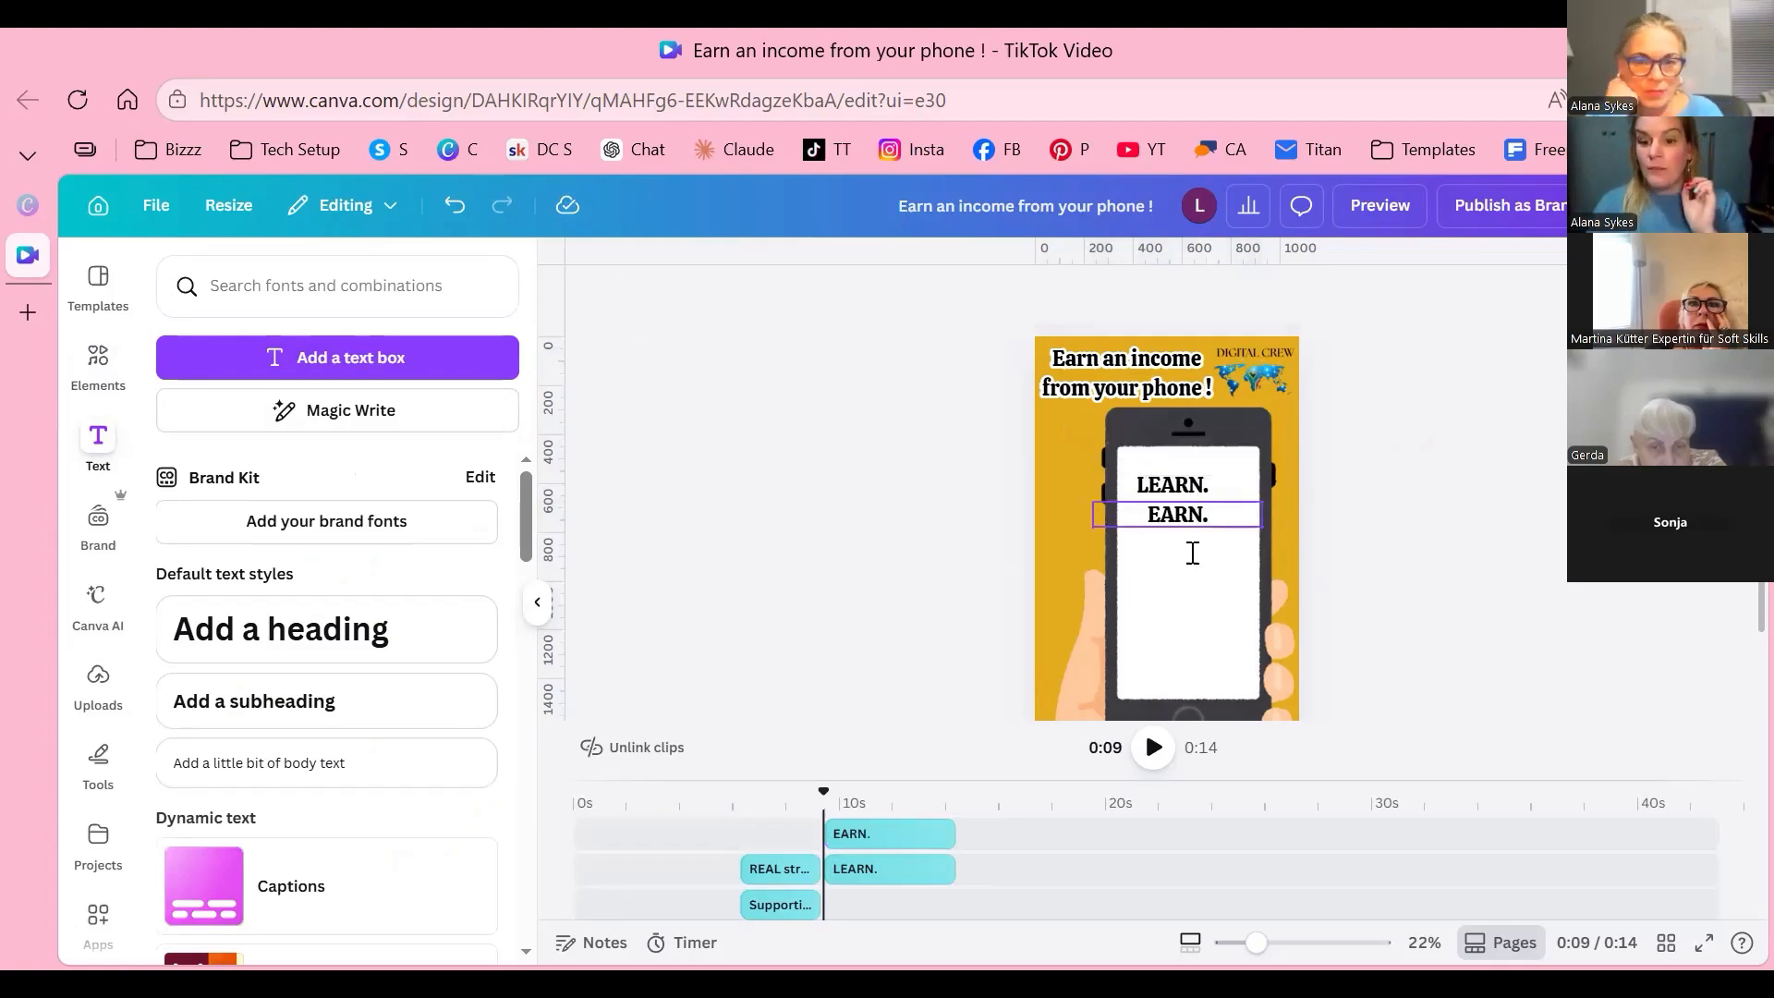
Step: Duplicate the "EARN." text, place the copy below it and change its wording to "GROW."
{"action": "left_click", "coordinate": [1192, 552]}
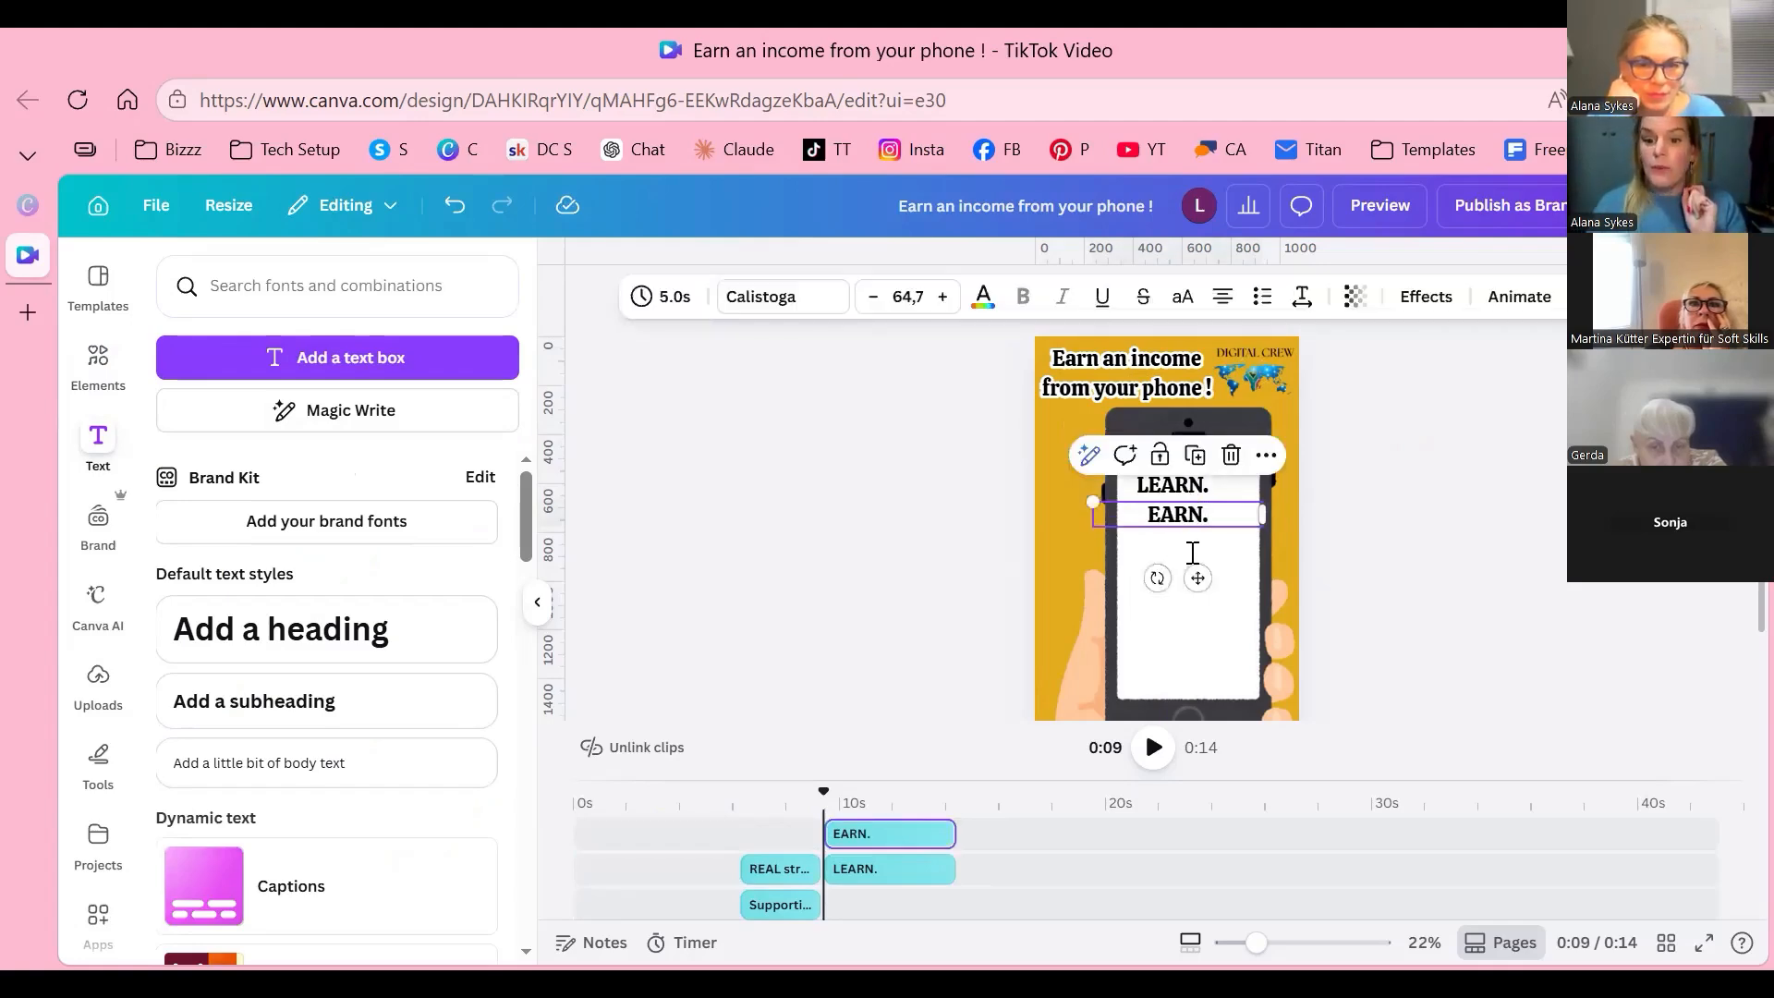
{"action": "key", "text": "ctrl+d"}
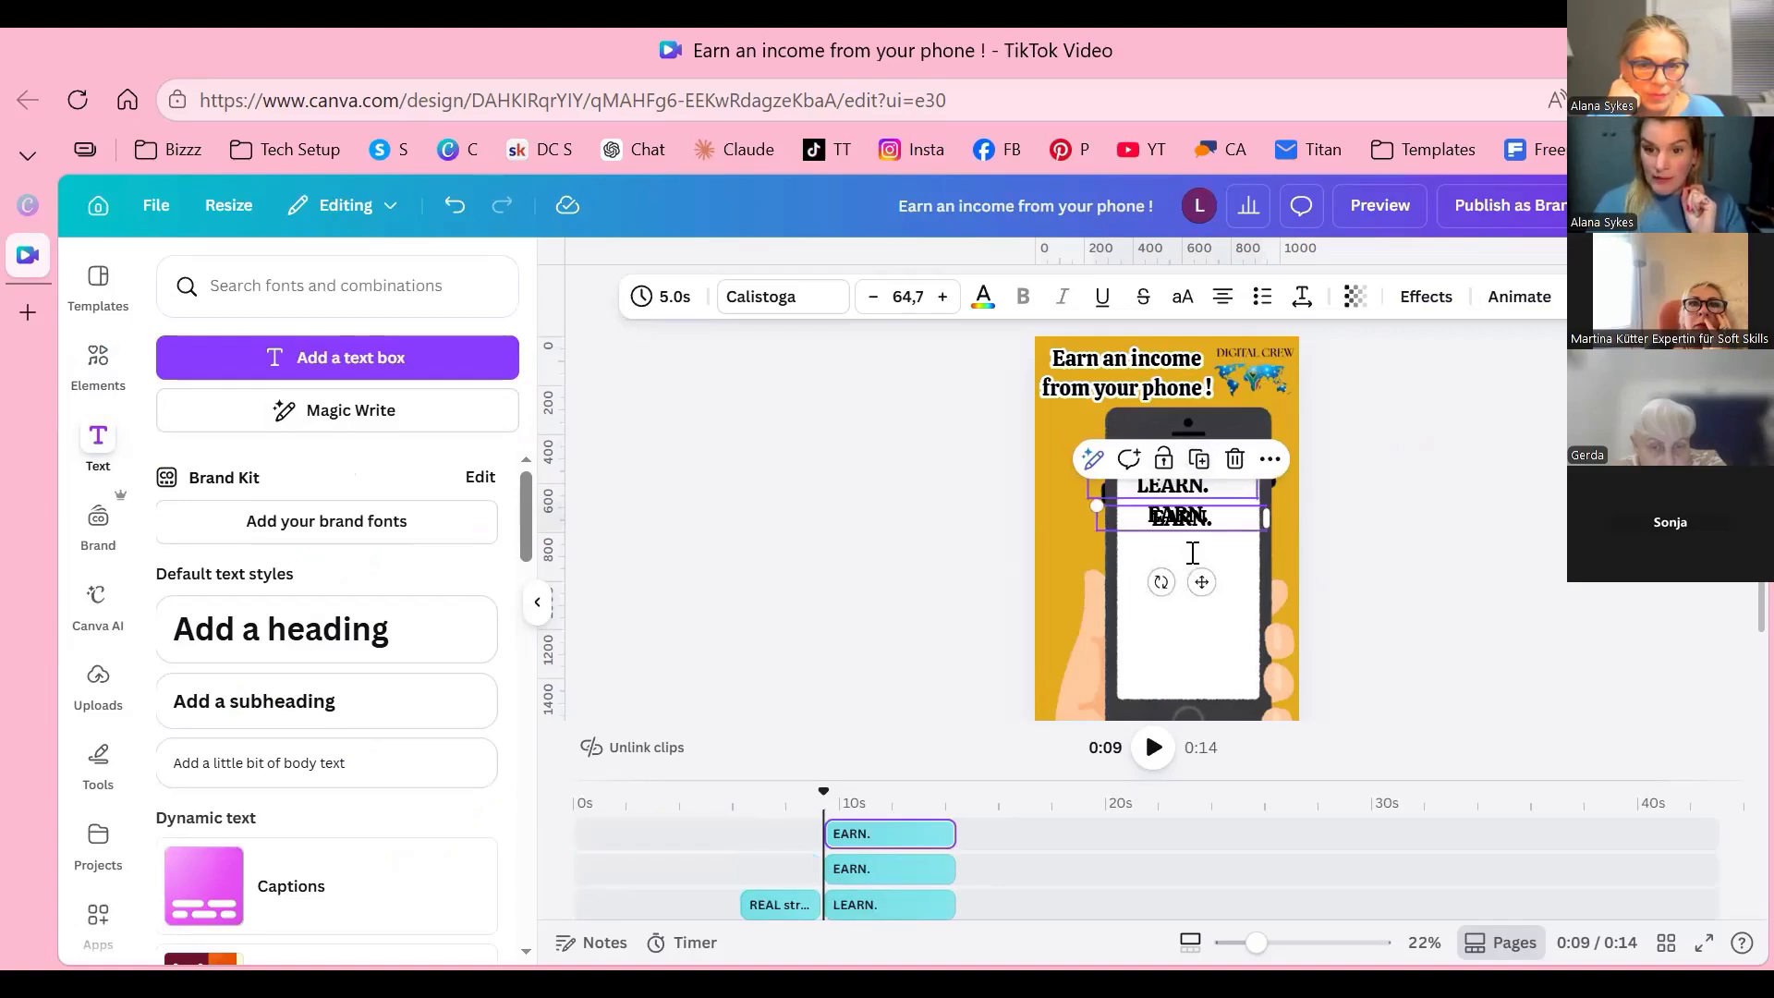
{"action": "double_click", "coordinate": [1193, 555]}
{"action": "type", "text": "FROW"}
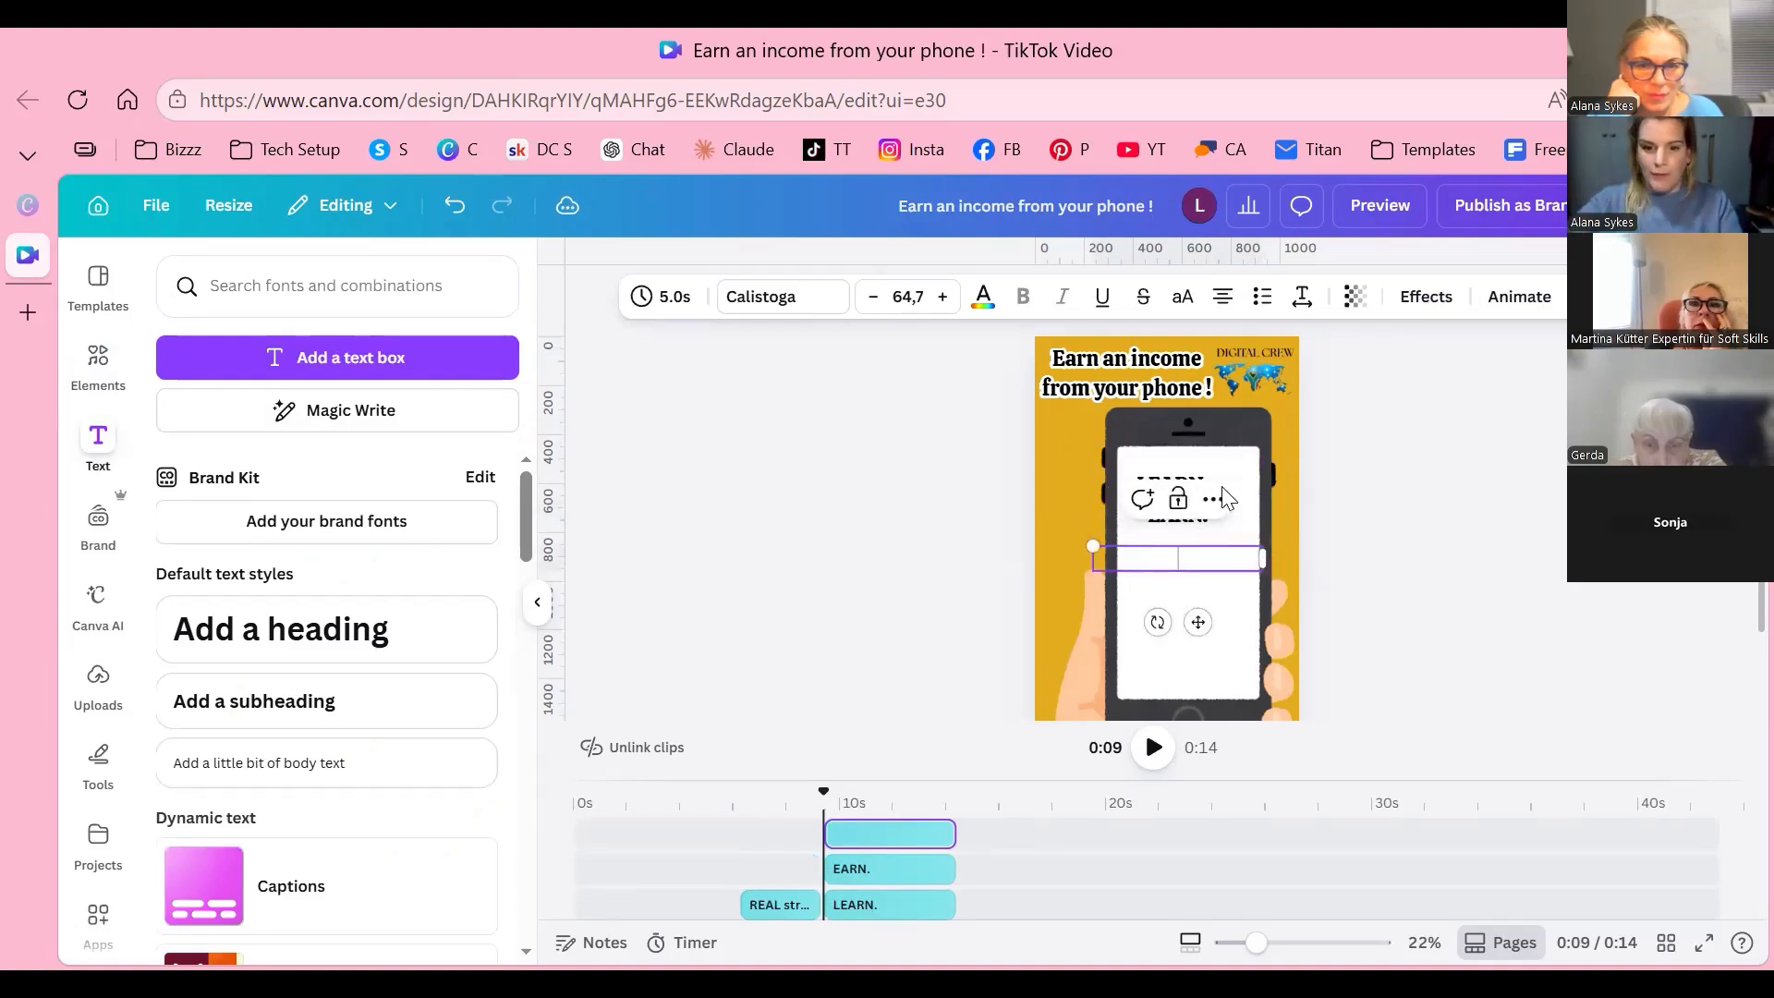
{"action": "key", "text": "BackSpace"}
{"action": "key", "text": "BackSpace"}
{"action": "type", "text": "GROW."}
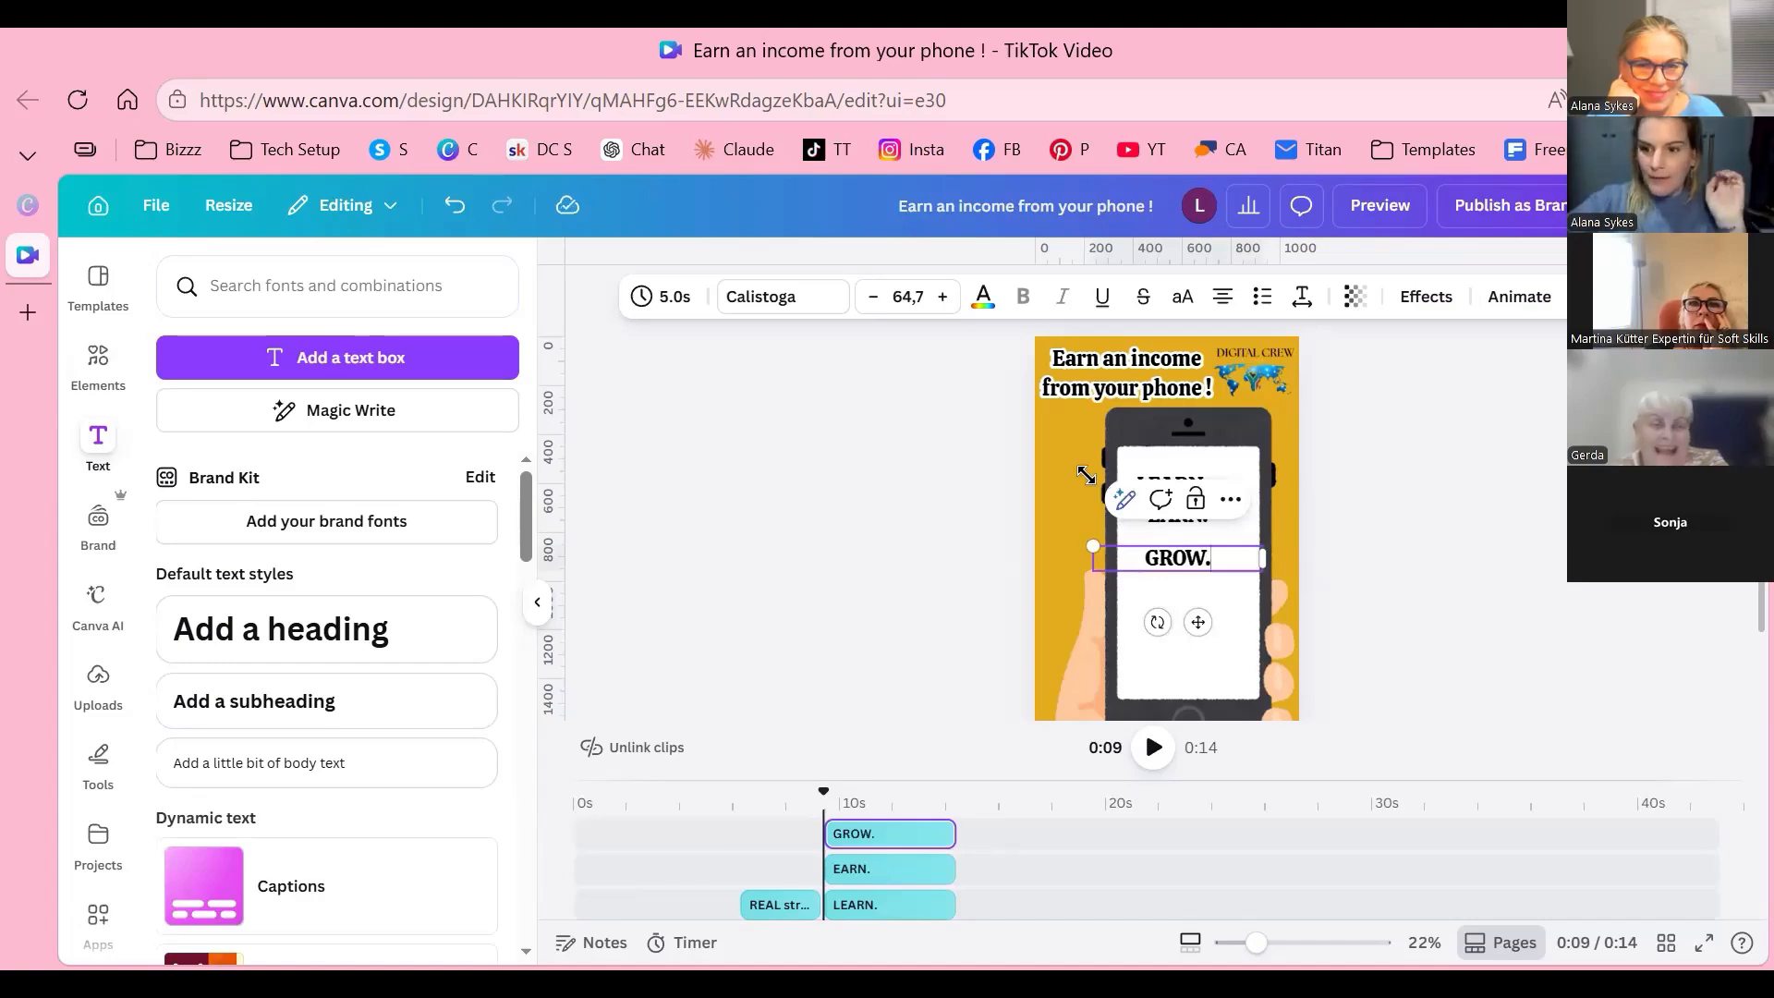
Step: Enlarge the "LEARN." text to size 104 and centre it near the top of the phone screen
{"action": "left_click", "coordinate": [1168, 480]}
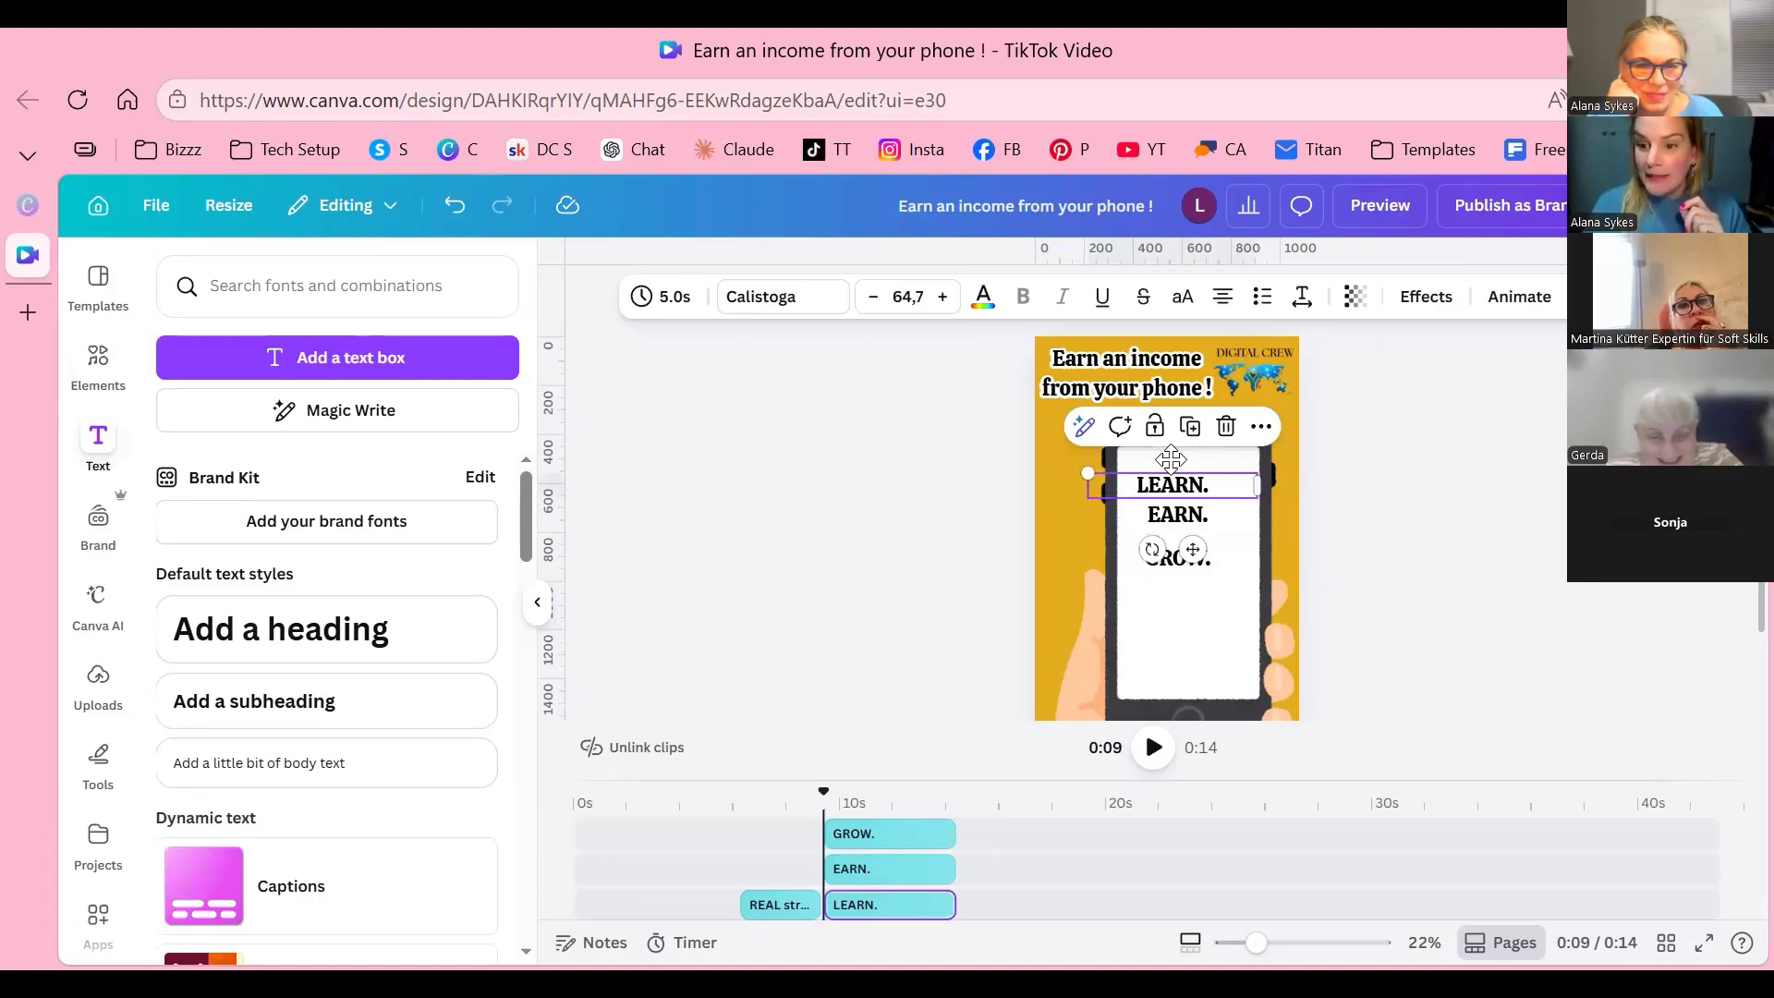
{"action": "left_click_drag", "start_coordinate": [1087, 473], "coordinate": [984, 458]}
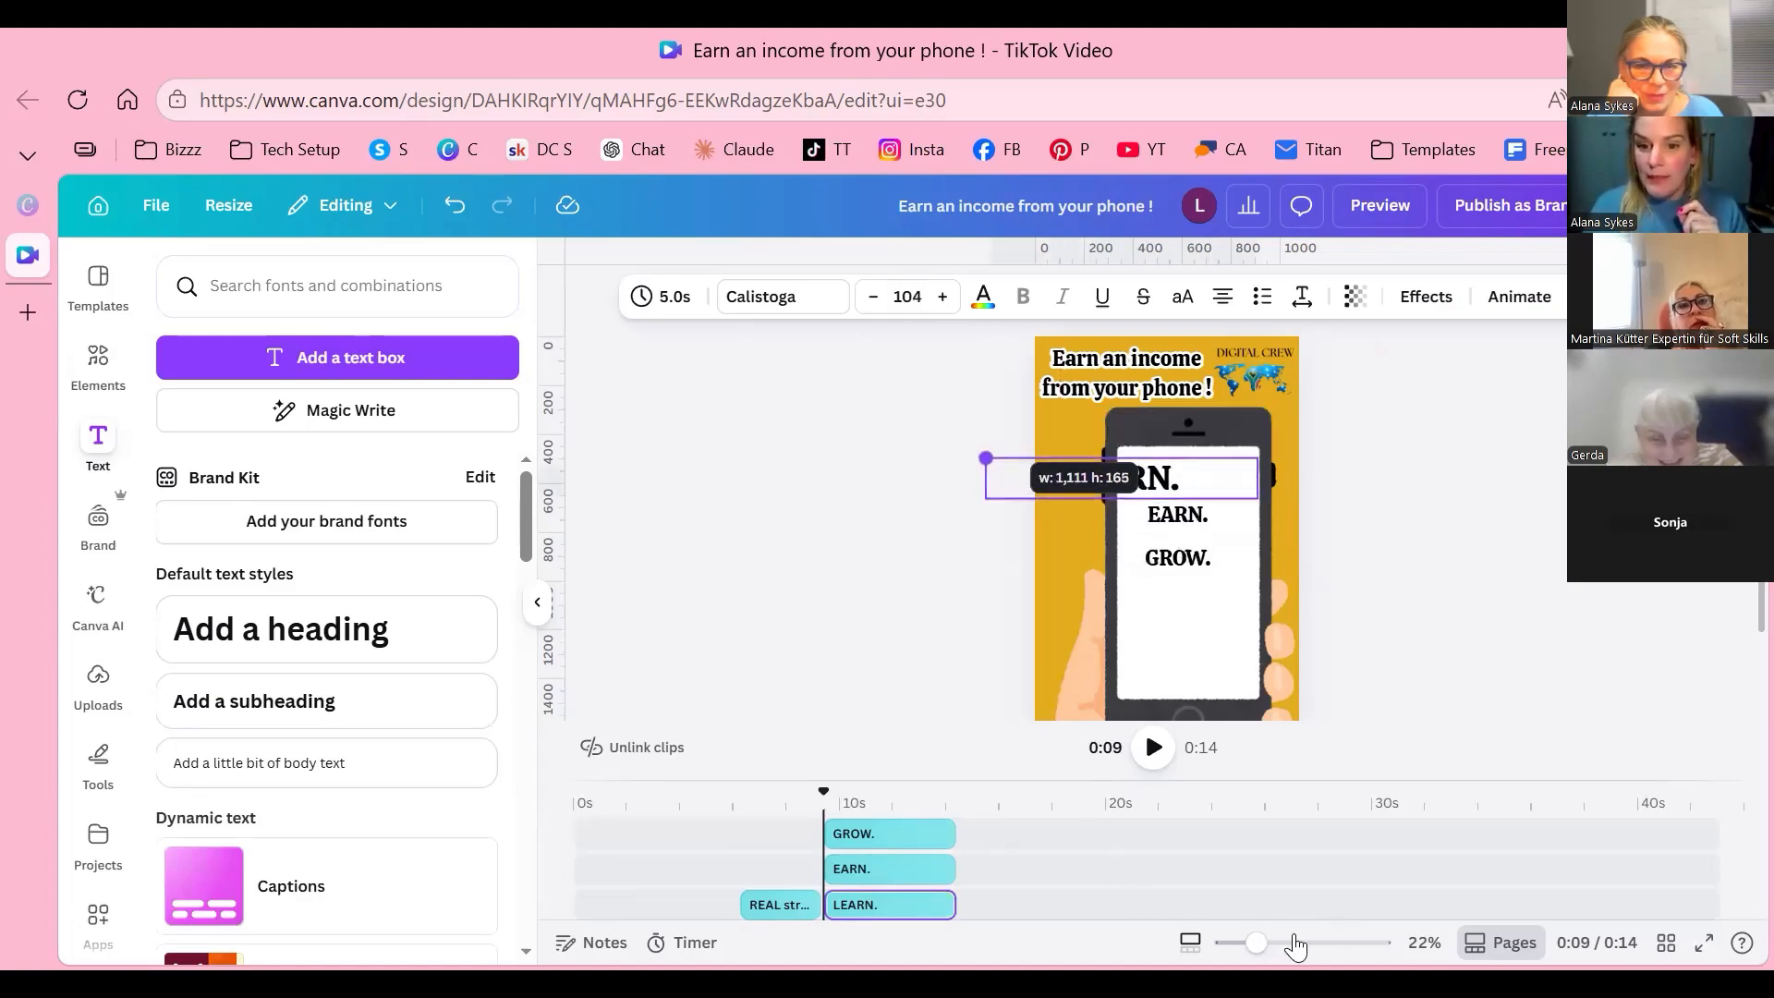
{"action": "left_click_drag", "start_coordinate": [1120, 478], "coordinate": [1228, 503]}
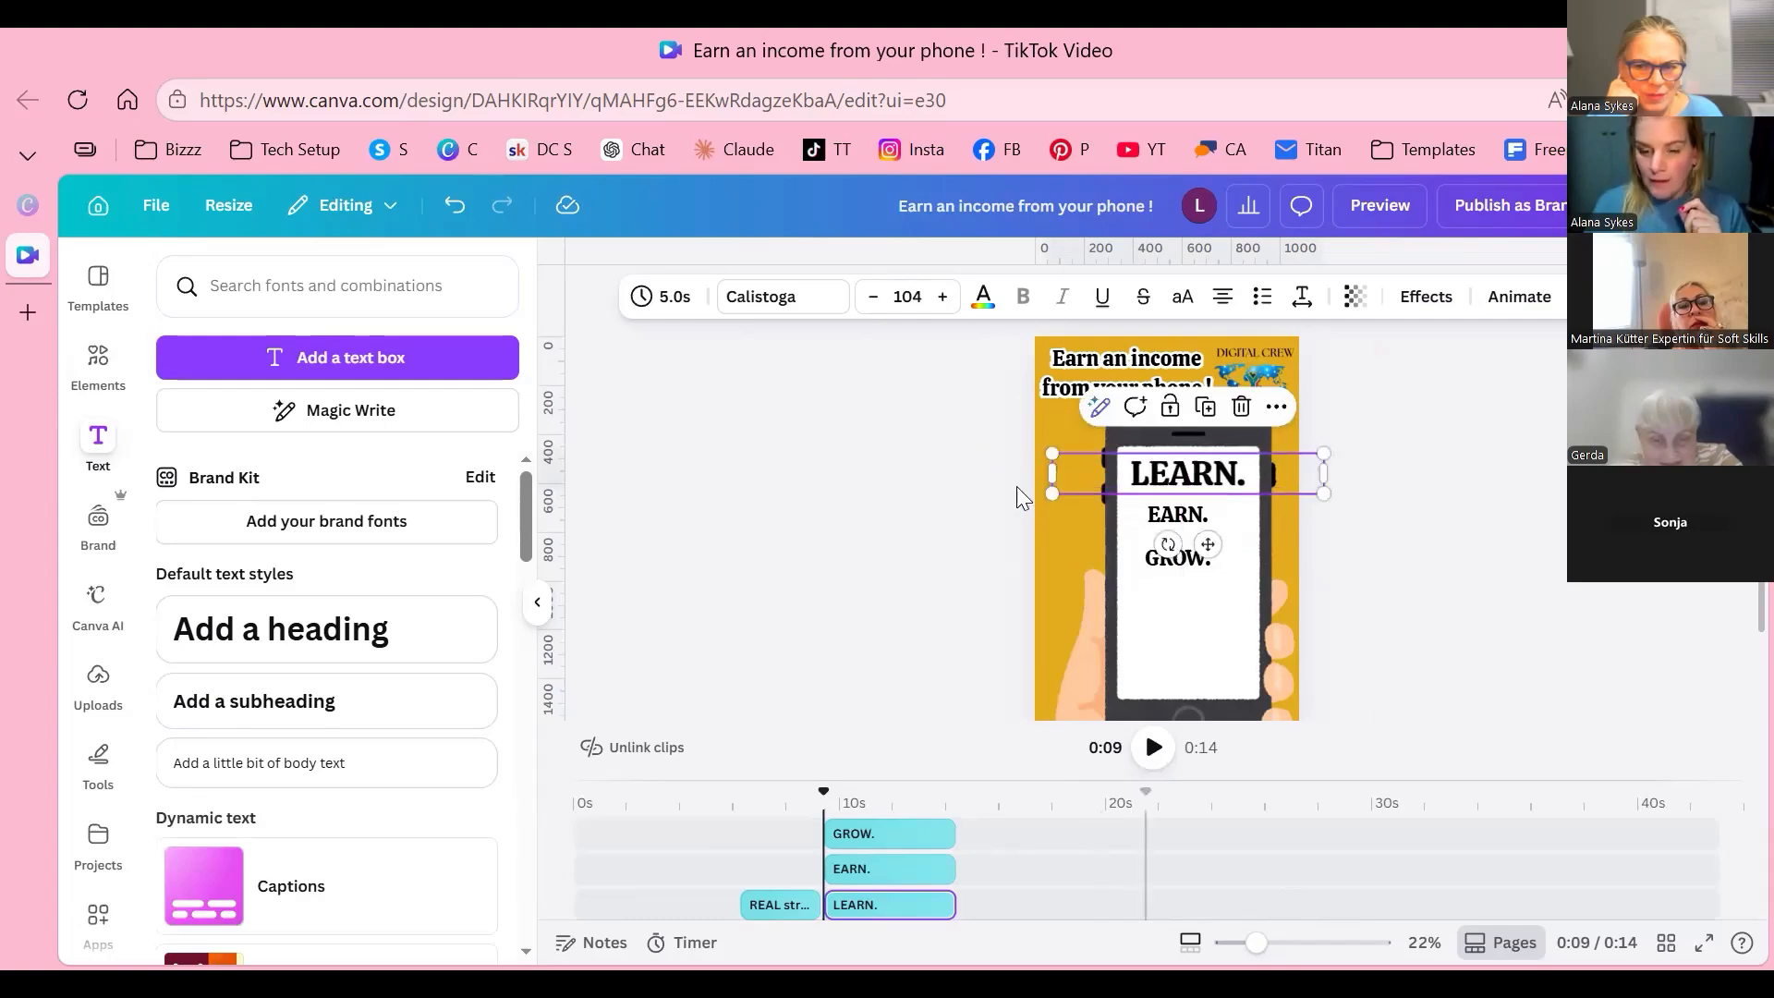
{"action": "scroll", "coordinate": [926, 436], "scroll_direction": "up", "scroll_amount": 3}
{"action": "scroll", "coordinate": [926, 436], "scroll_direction": "up", "scroll_amount": 3}
{"action": "scroll", "coordinate": [839, 423], "scroll_direction": "down", "scroll_amount": 2}
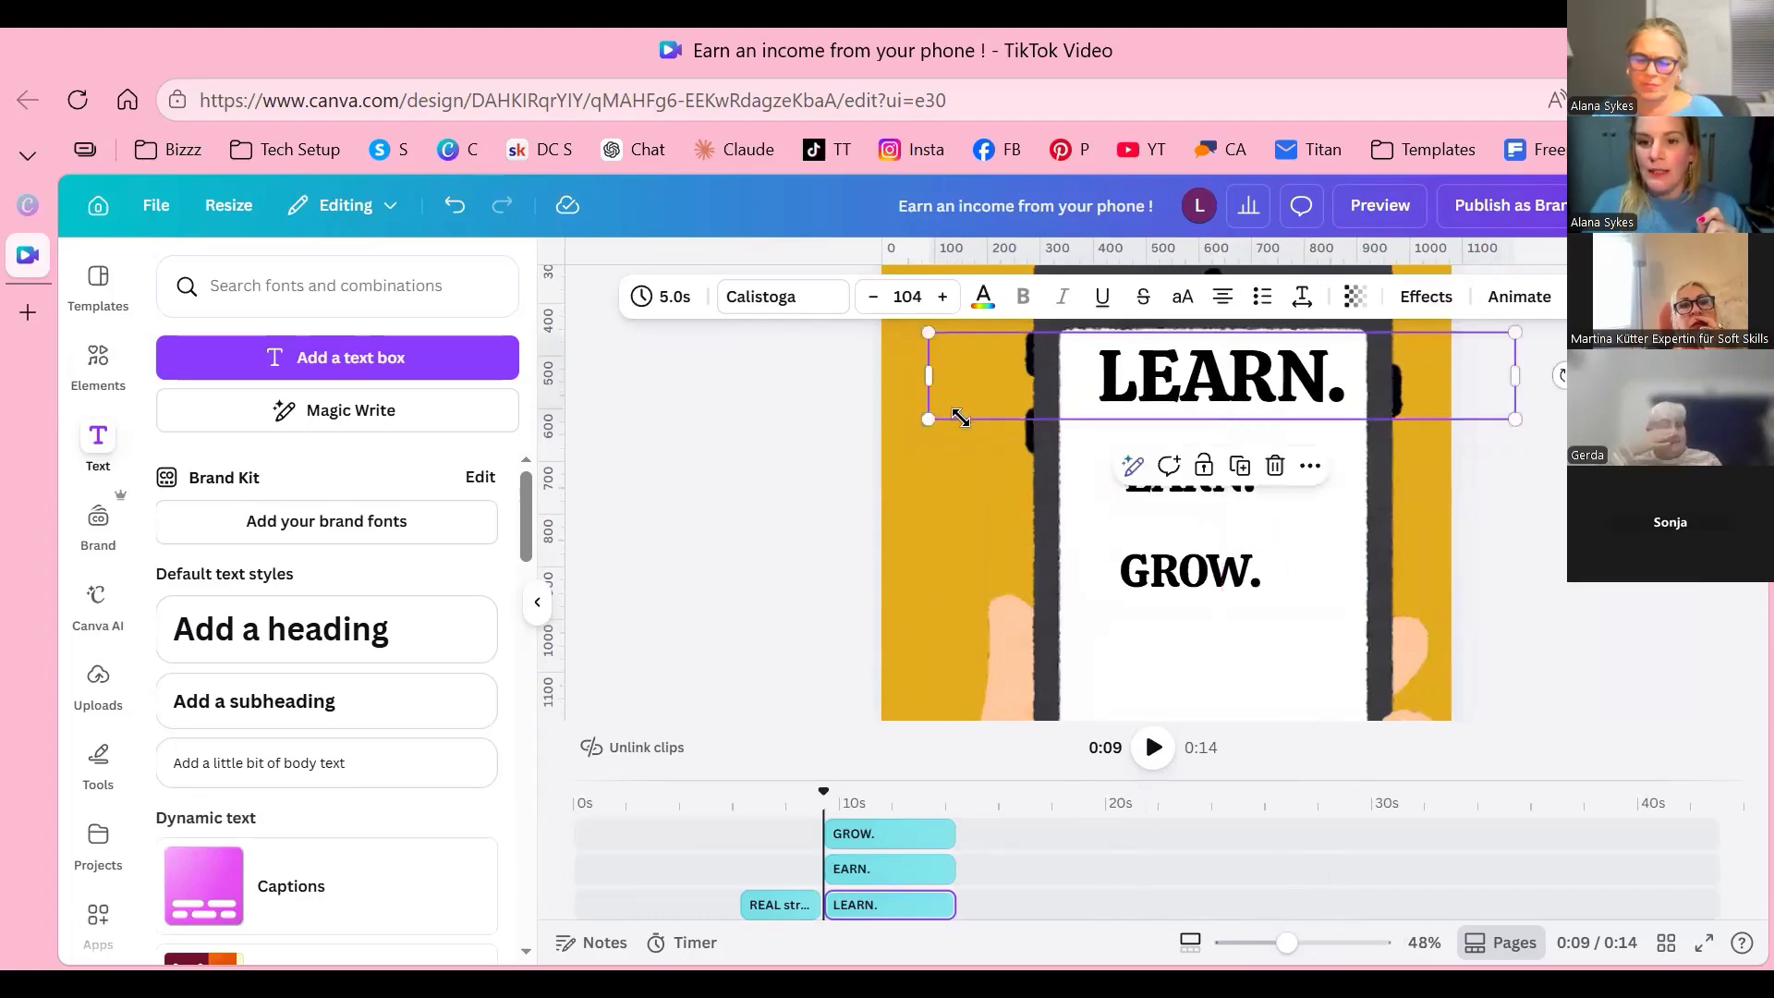
Step: Enlarge the "EARN." text to size 104 and position it centred directly below "LEARN." on the phone screen
{"action": "left_click", "coordinate": [1086, 460]}
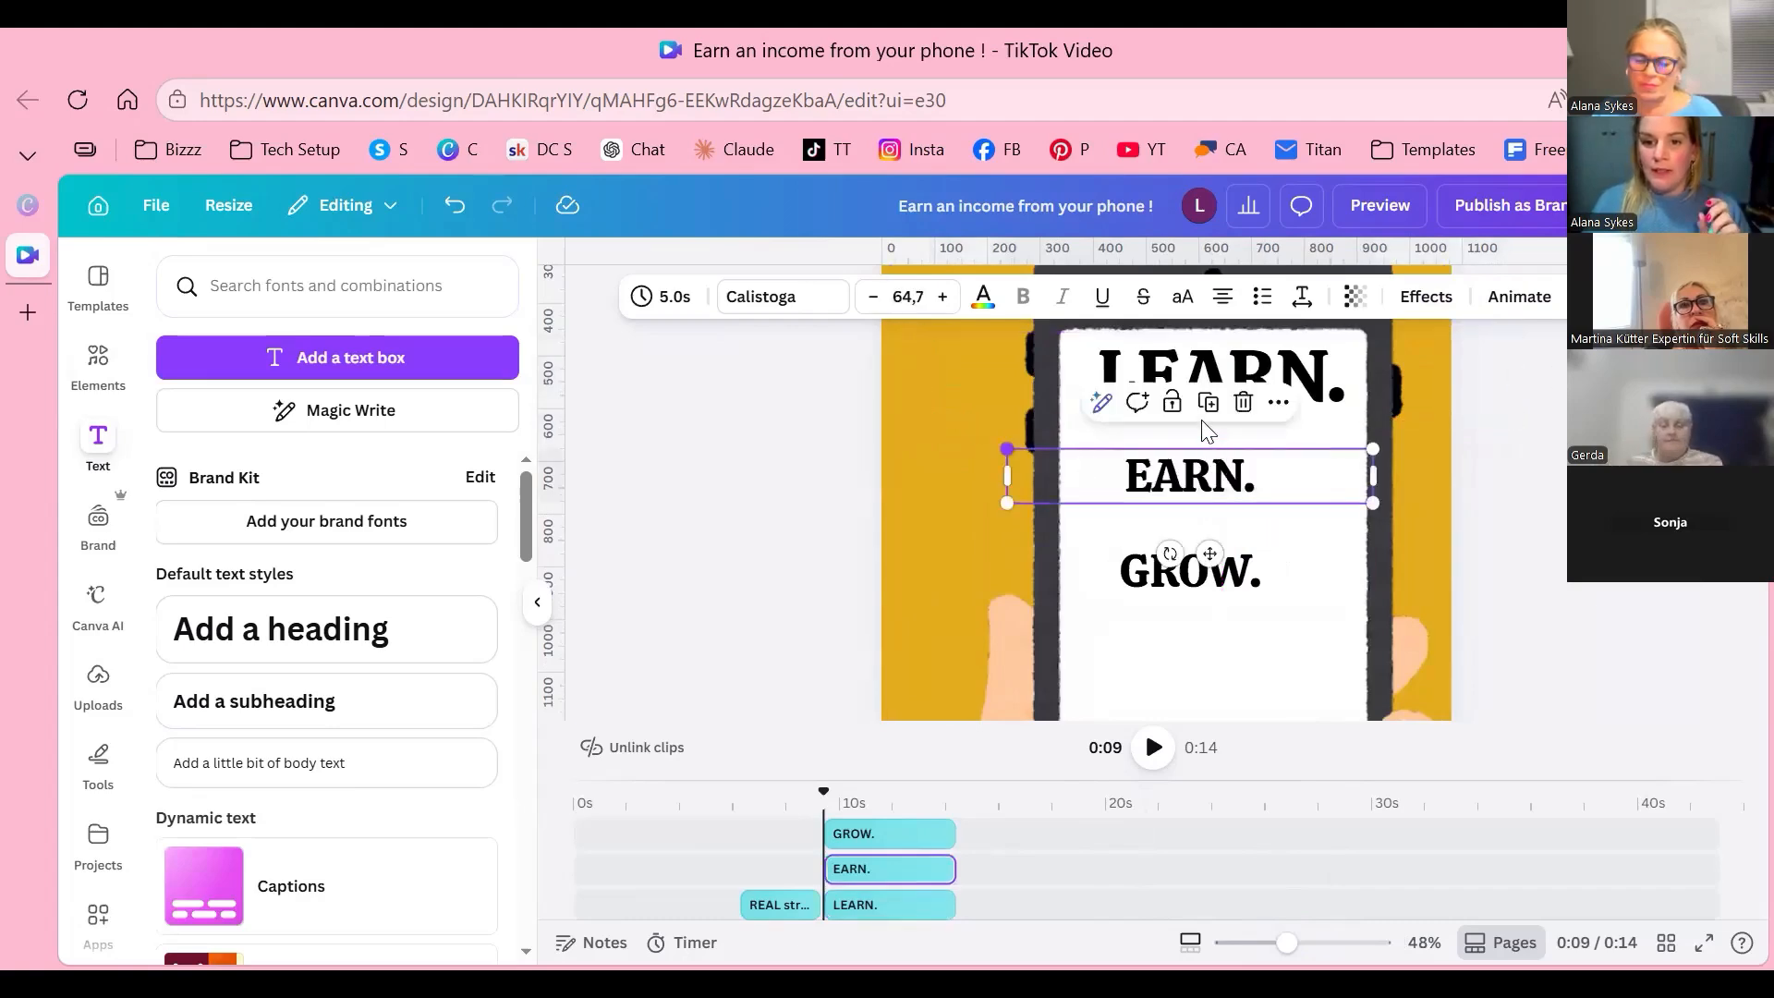
{"action": "left_click_drag", "start_coordinate": [1007, 448], "coordinate": [862, 427]}
{"action": "left_click_drag", "start_coordinate": [1208, 448], "coordinate": [1318, 441]}
{"action": "left_click_drag", "start_coordinate": [960, 419], "coordinate": [928, 411]}
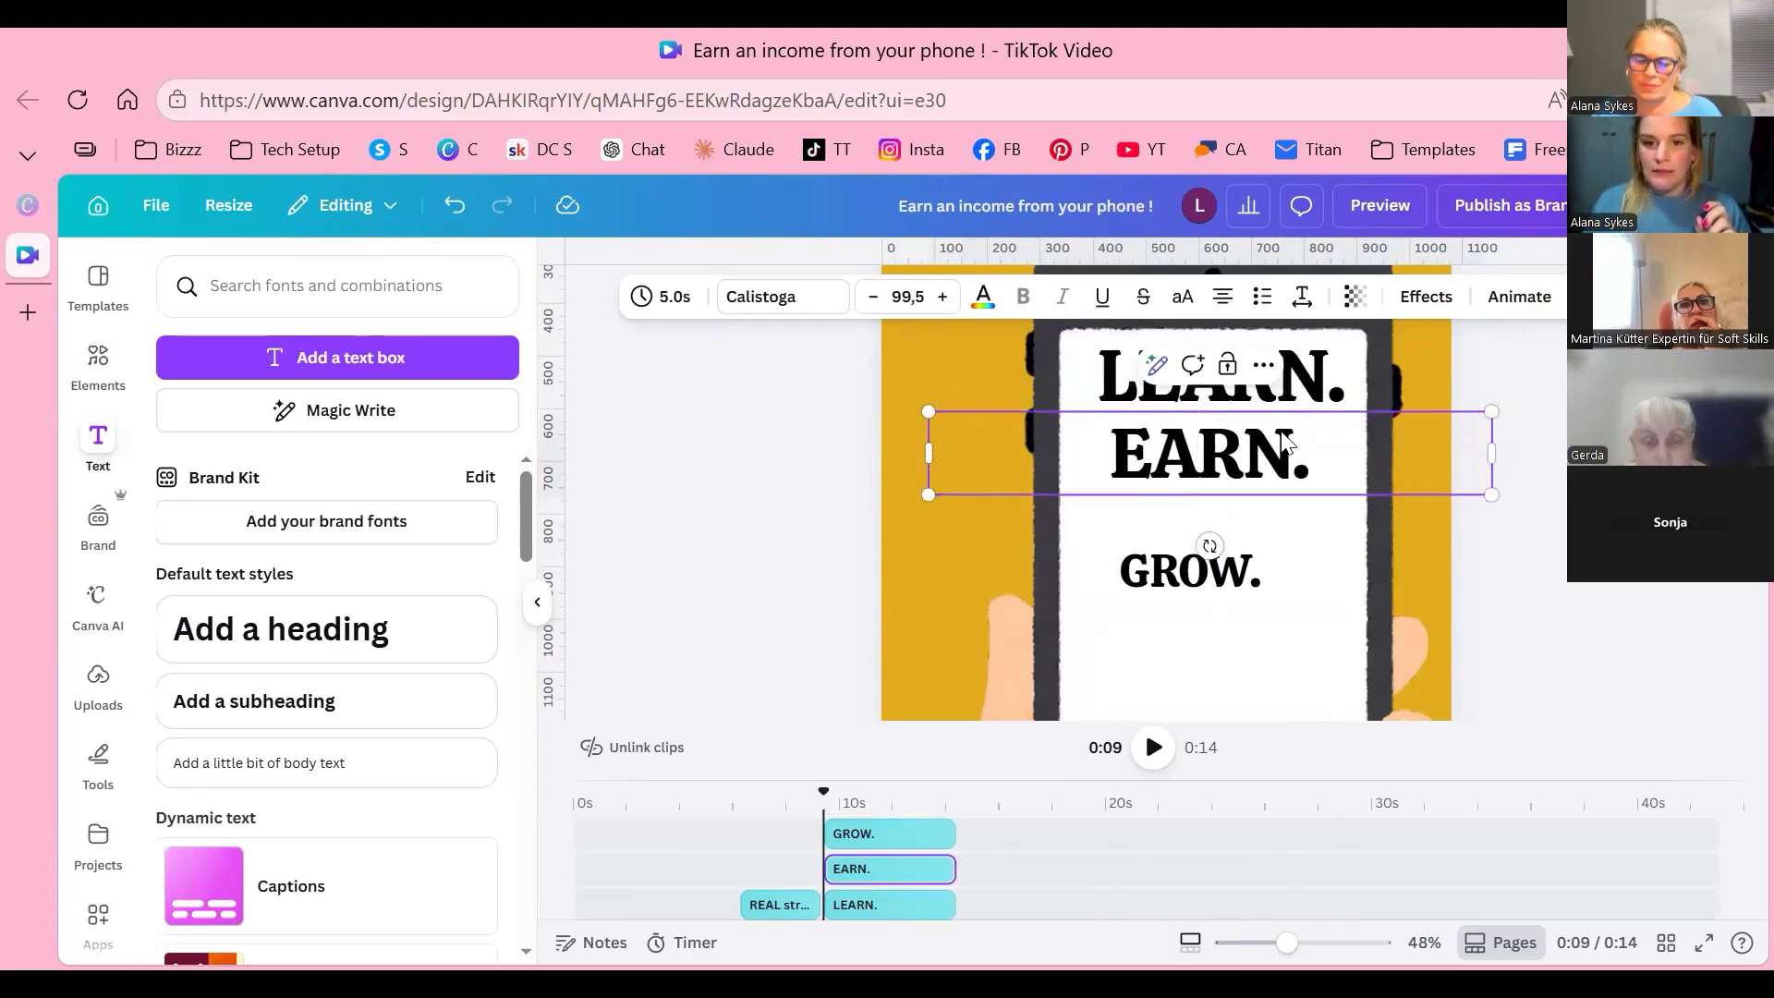
{"action": "left_click", "coordinate": [998, 340]}
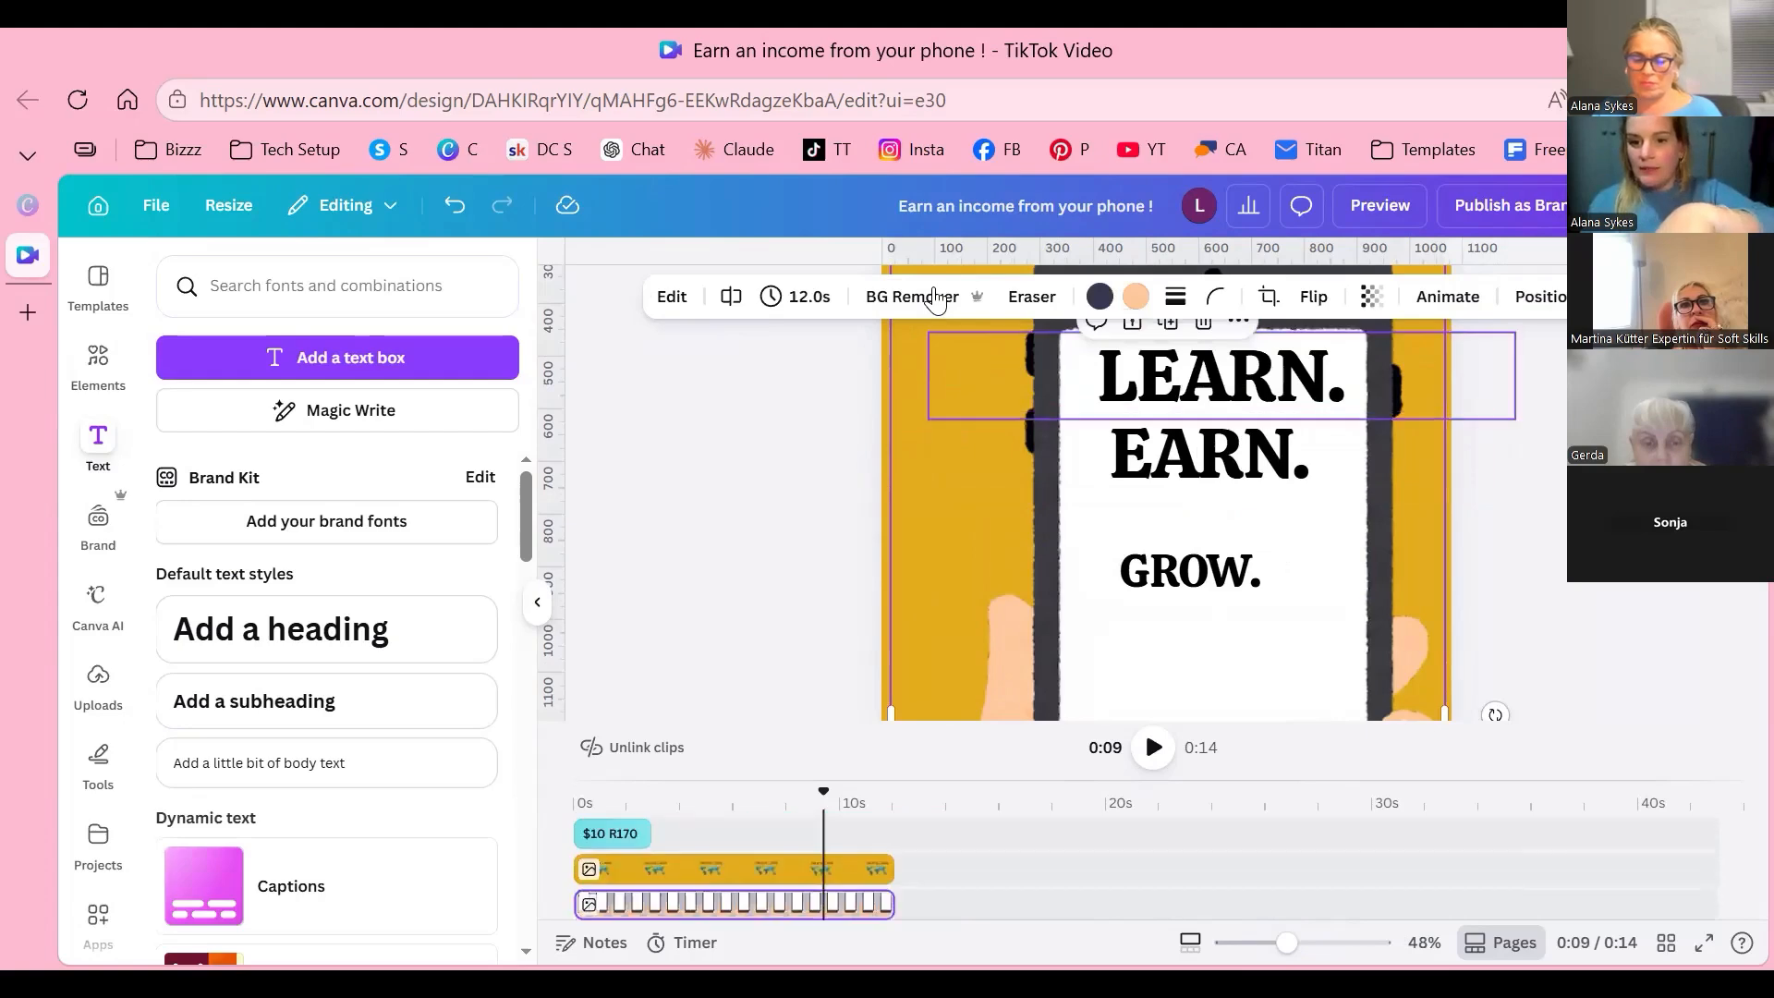
{"action": "left_click", "coordinate": [1085, 375]}
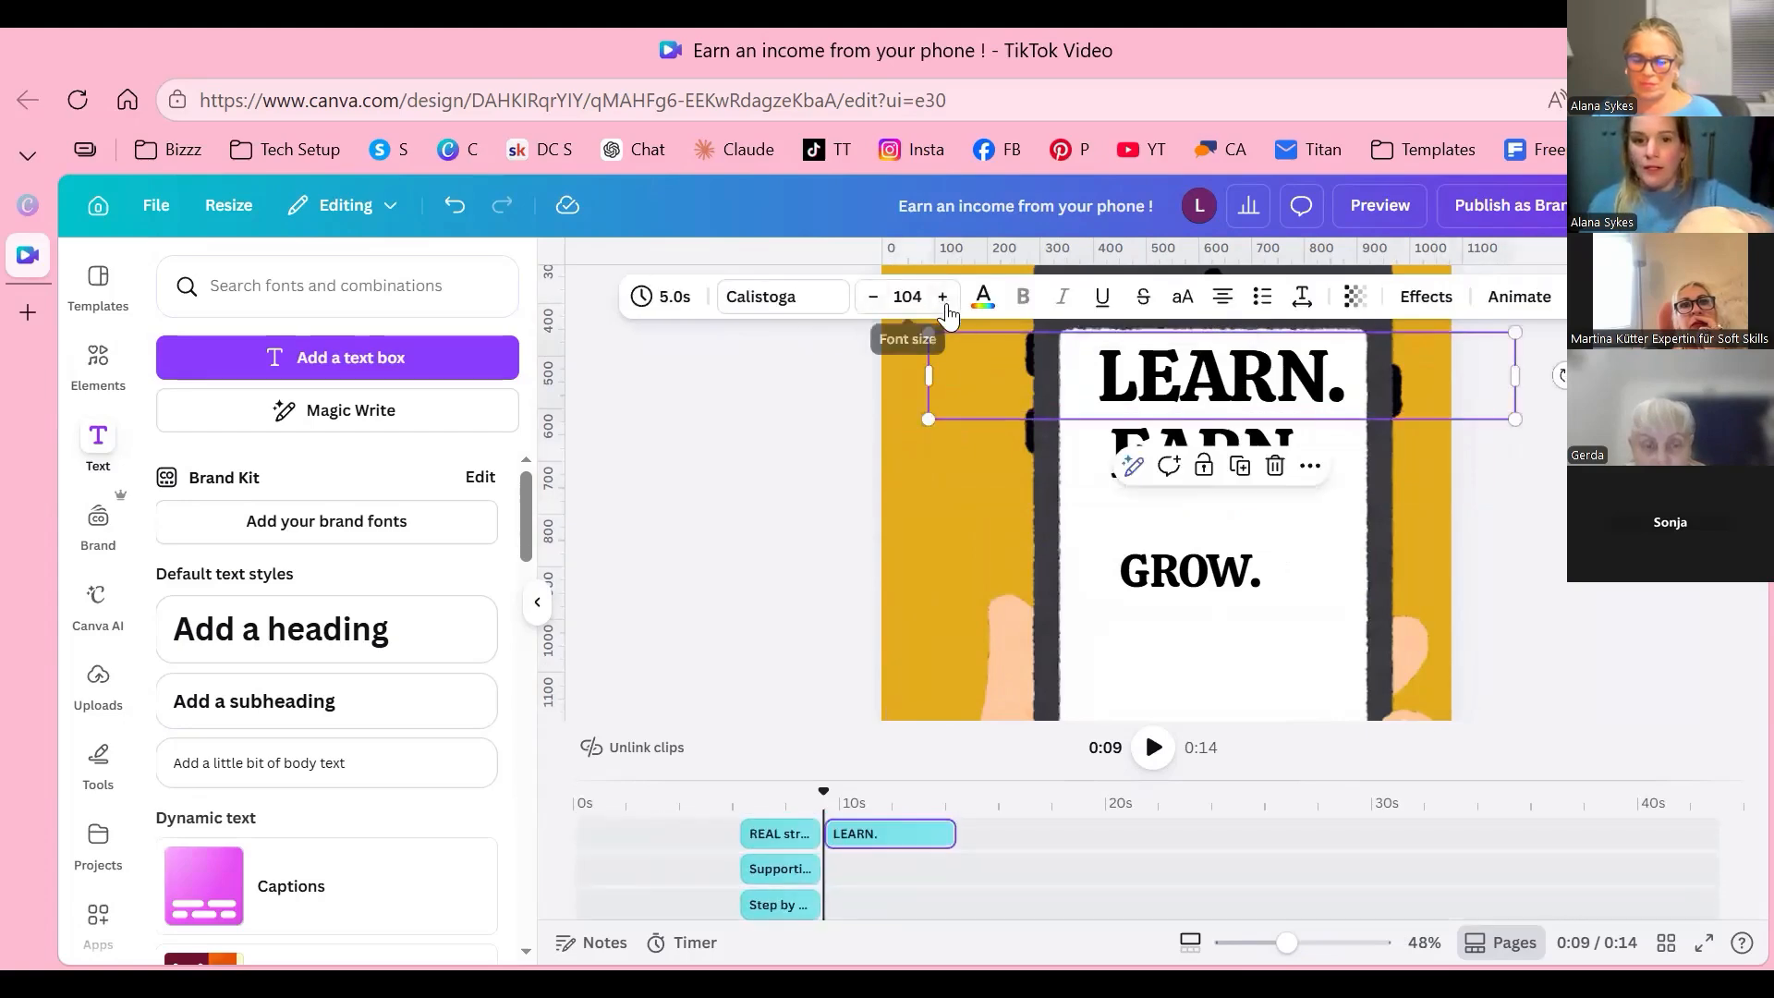
{"action": "left_click", "coordinate": [1242, 485]}
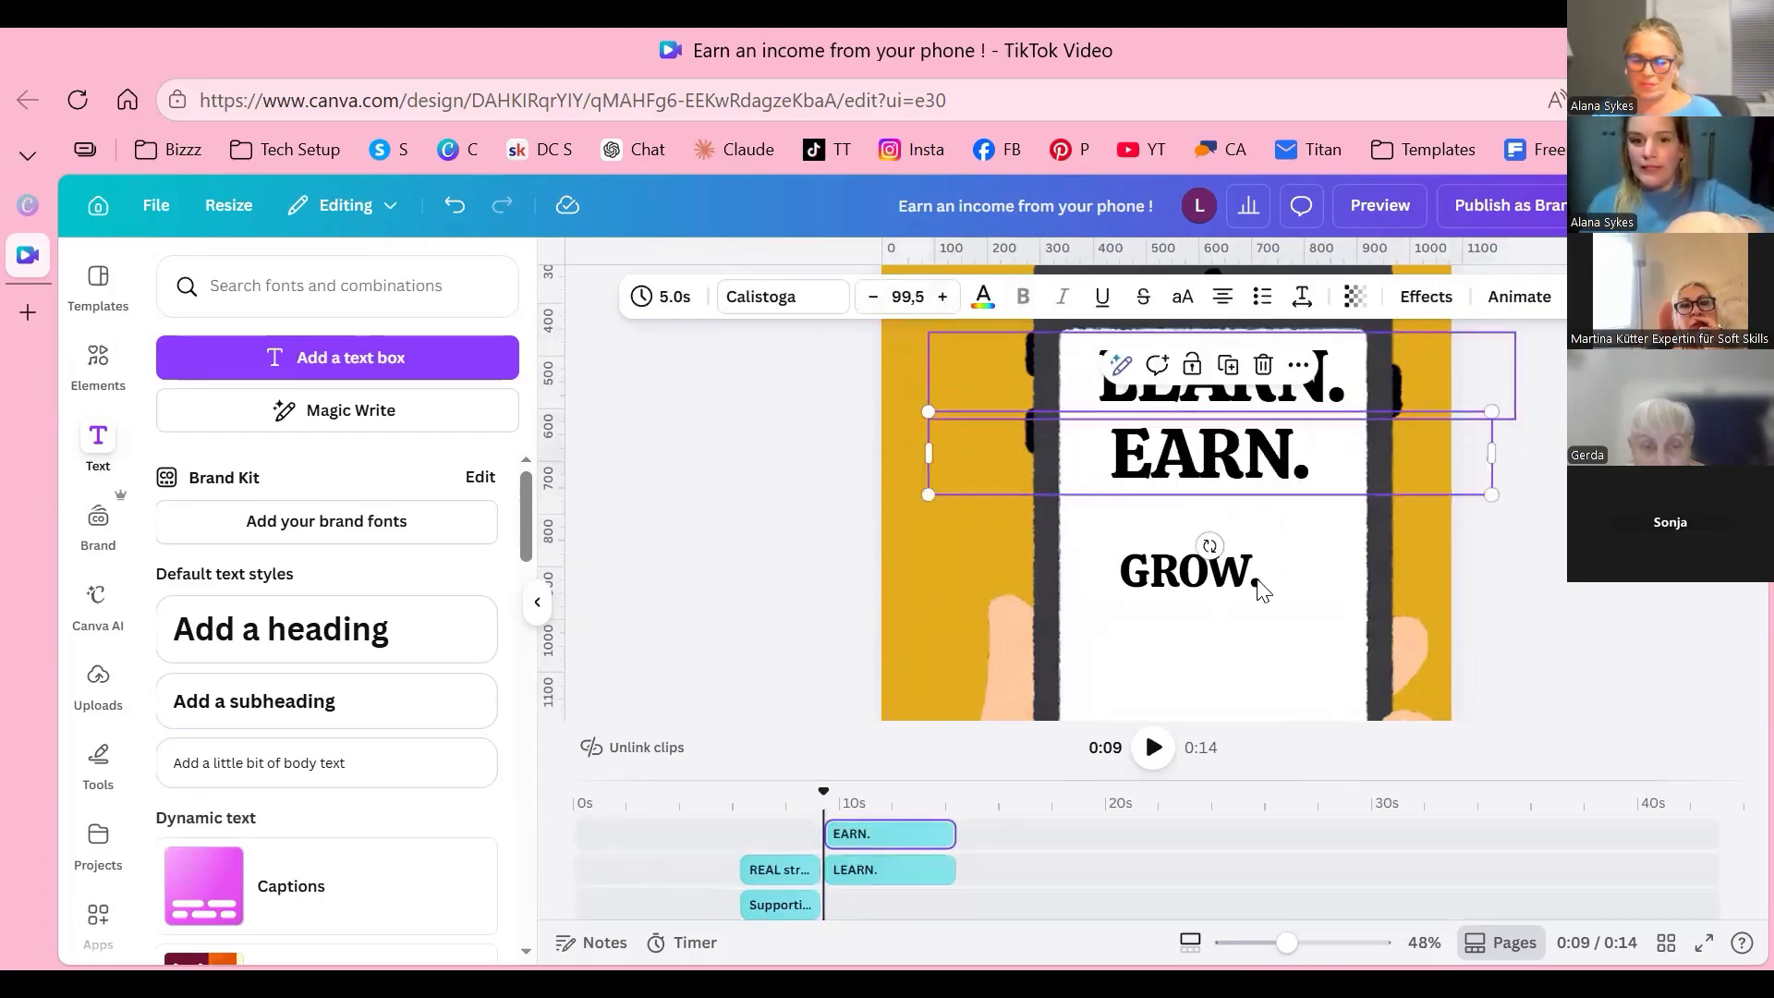
{"action": "left_click_drag", "start_coordinate": [1009, 545], "coordinate": [771, 423]}
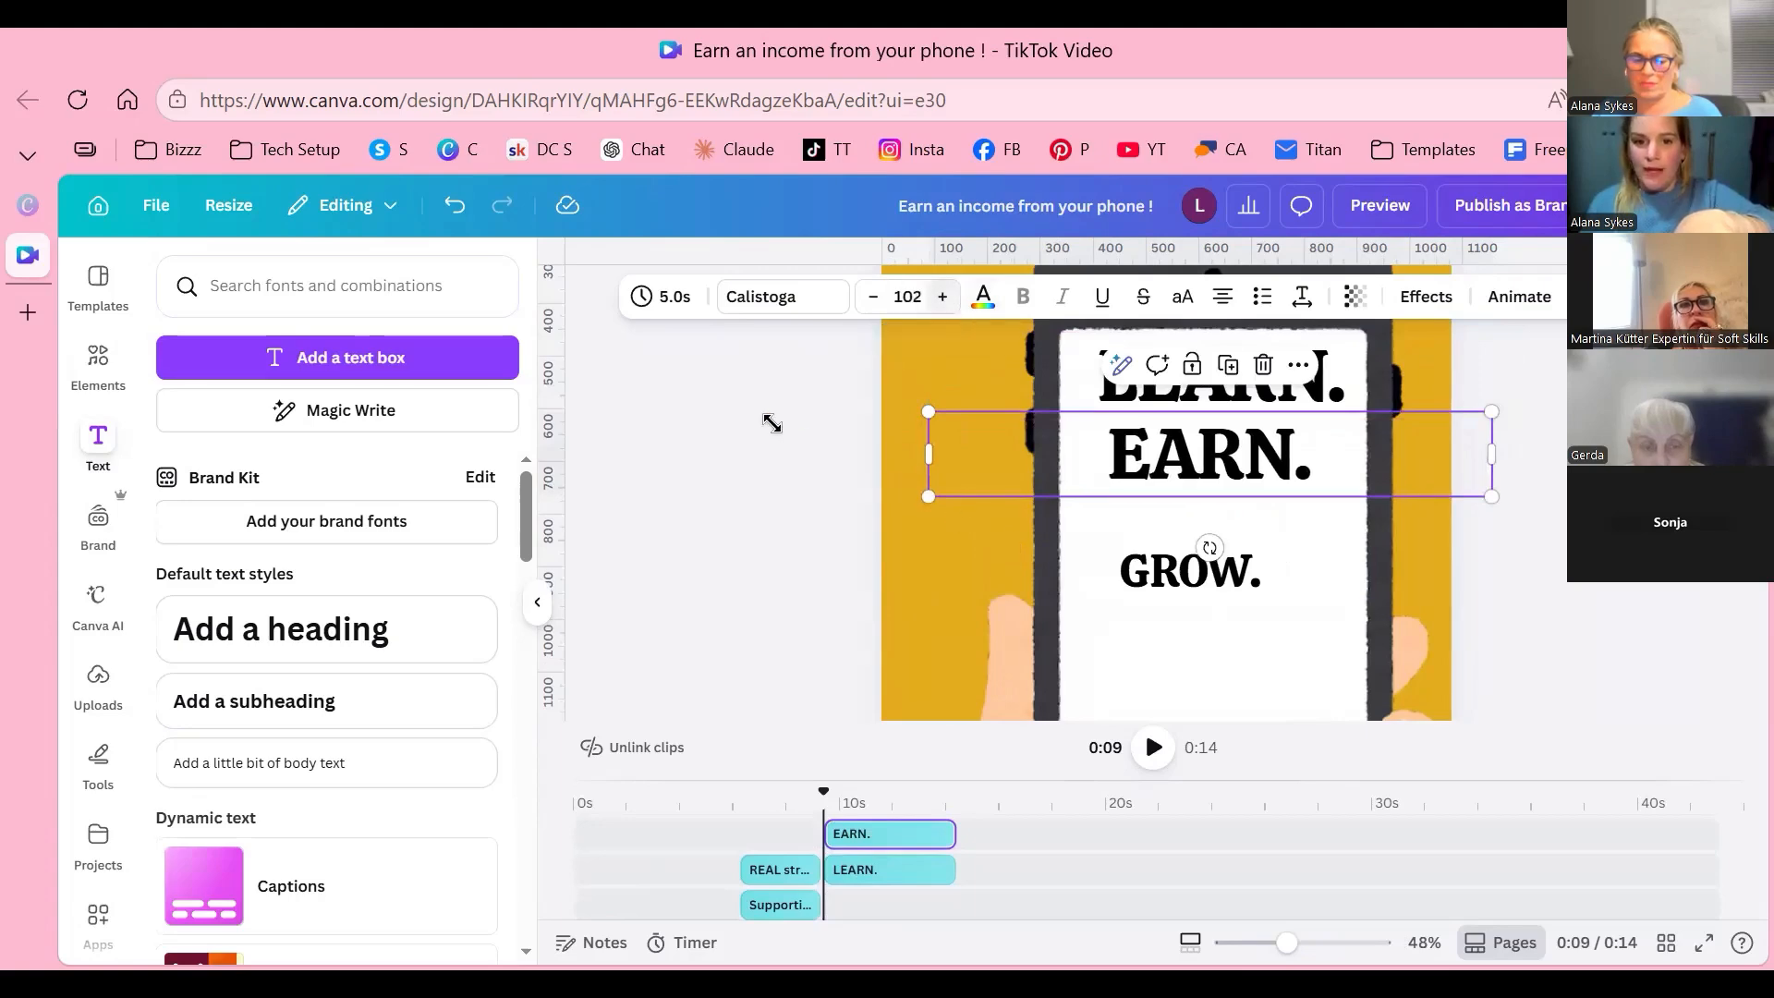
{"action": "left_click", "coordinate": [942, 297]}
{"action": "left_click", "coordinate": [942, 296]}
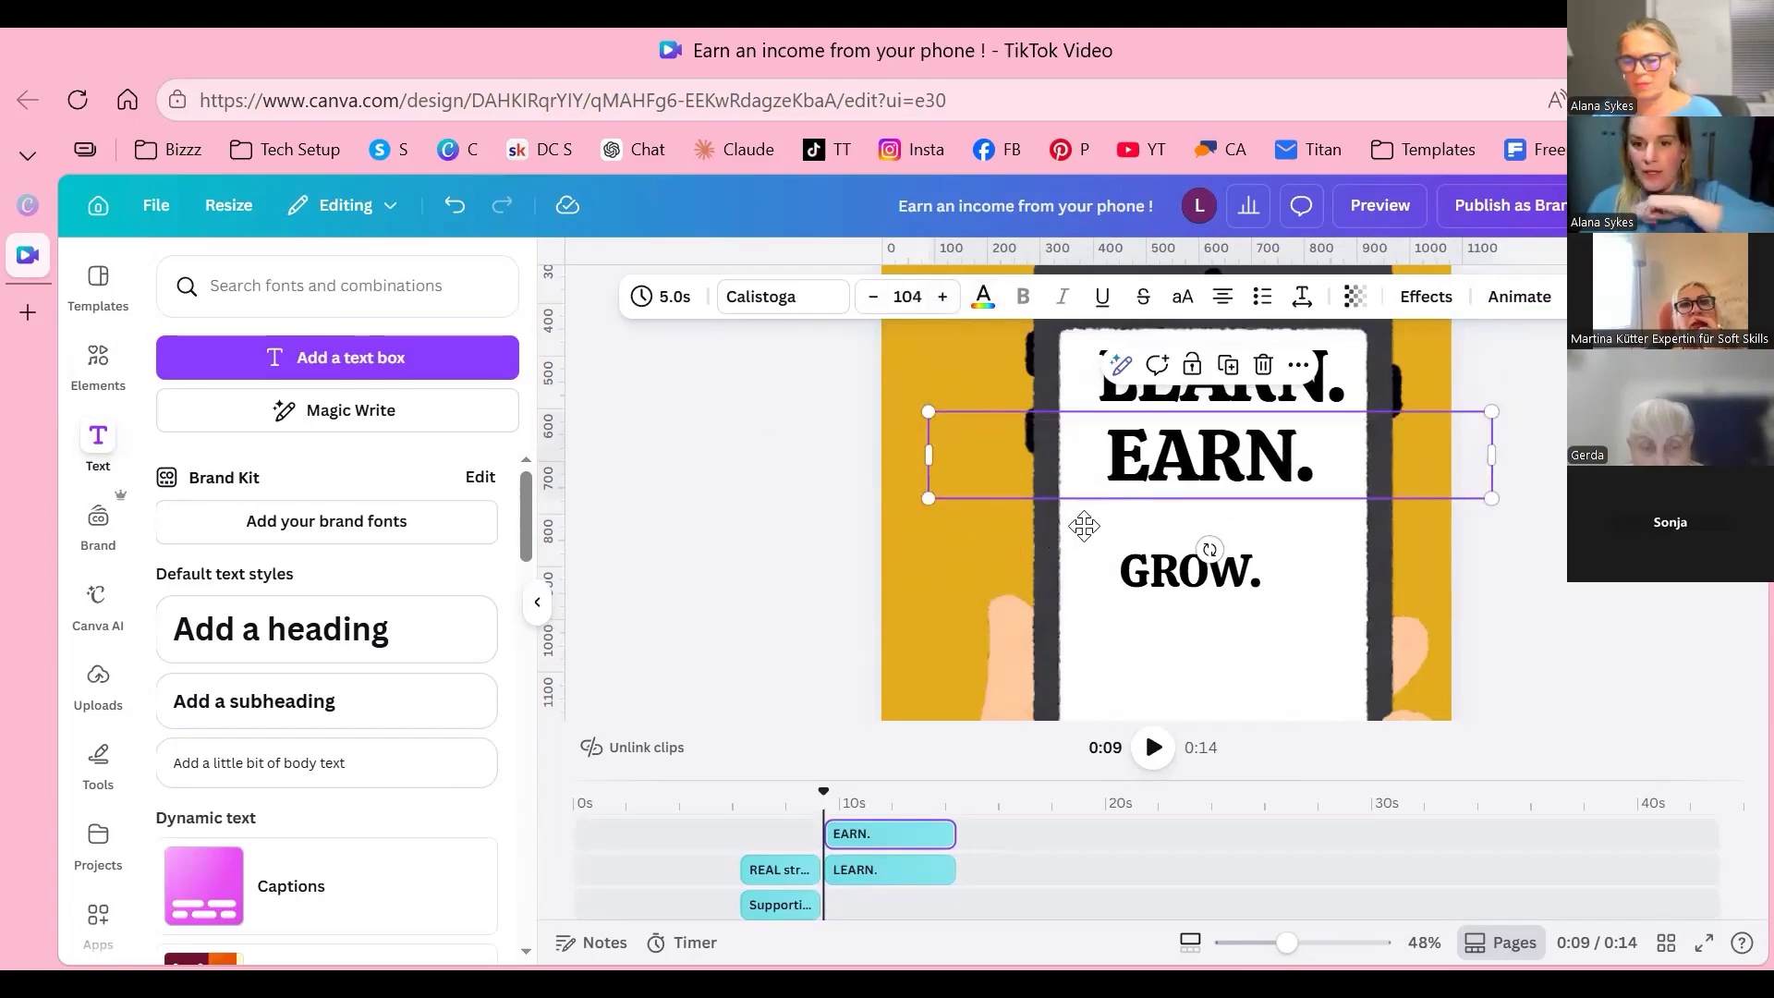
Step: Enlarge the "GROW." text to size 104 and move it up below "EARN."
{"action": "left_click", "coordinate": [1096, 531]}
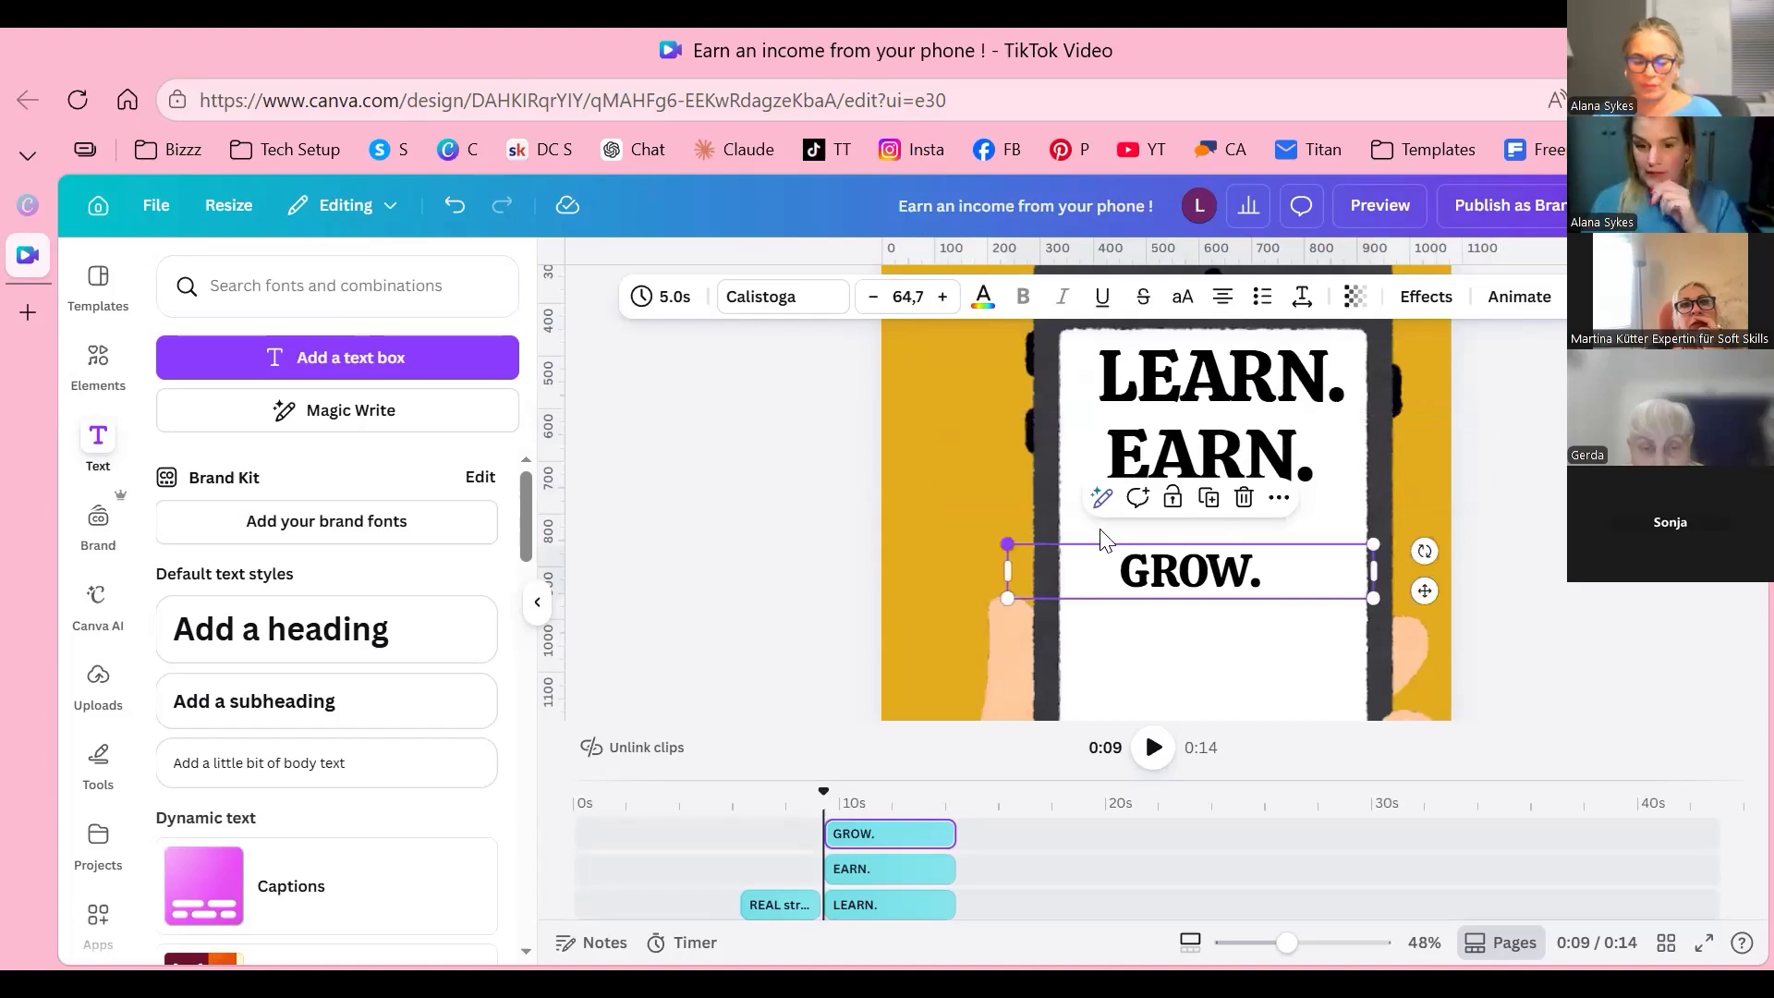
{"action": "left_click_drag", "start_coordinate": [1007, 544], "coordinate": [742, 506]}
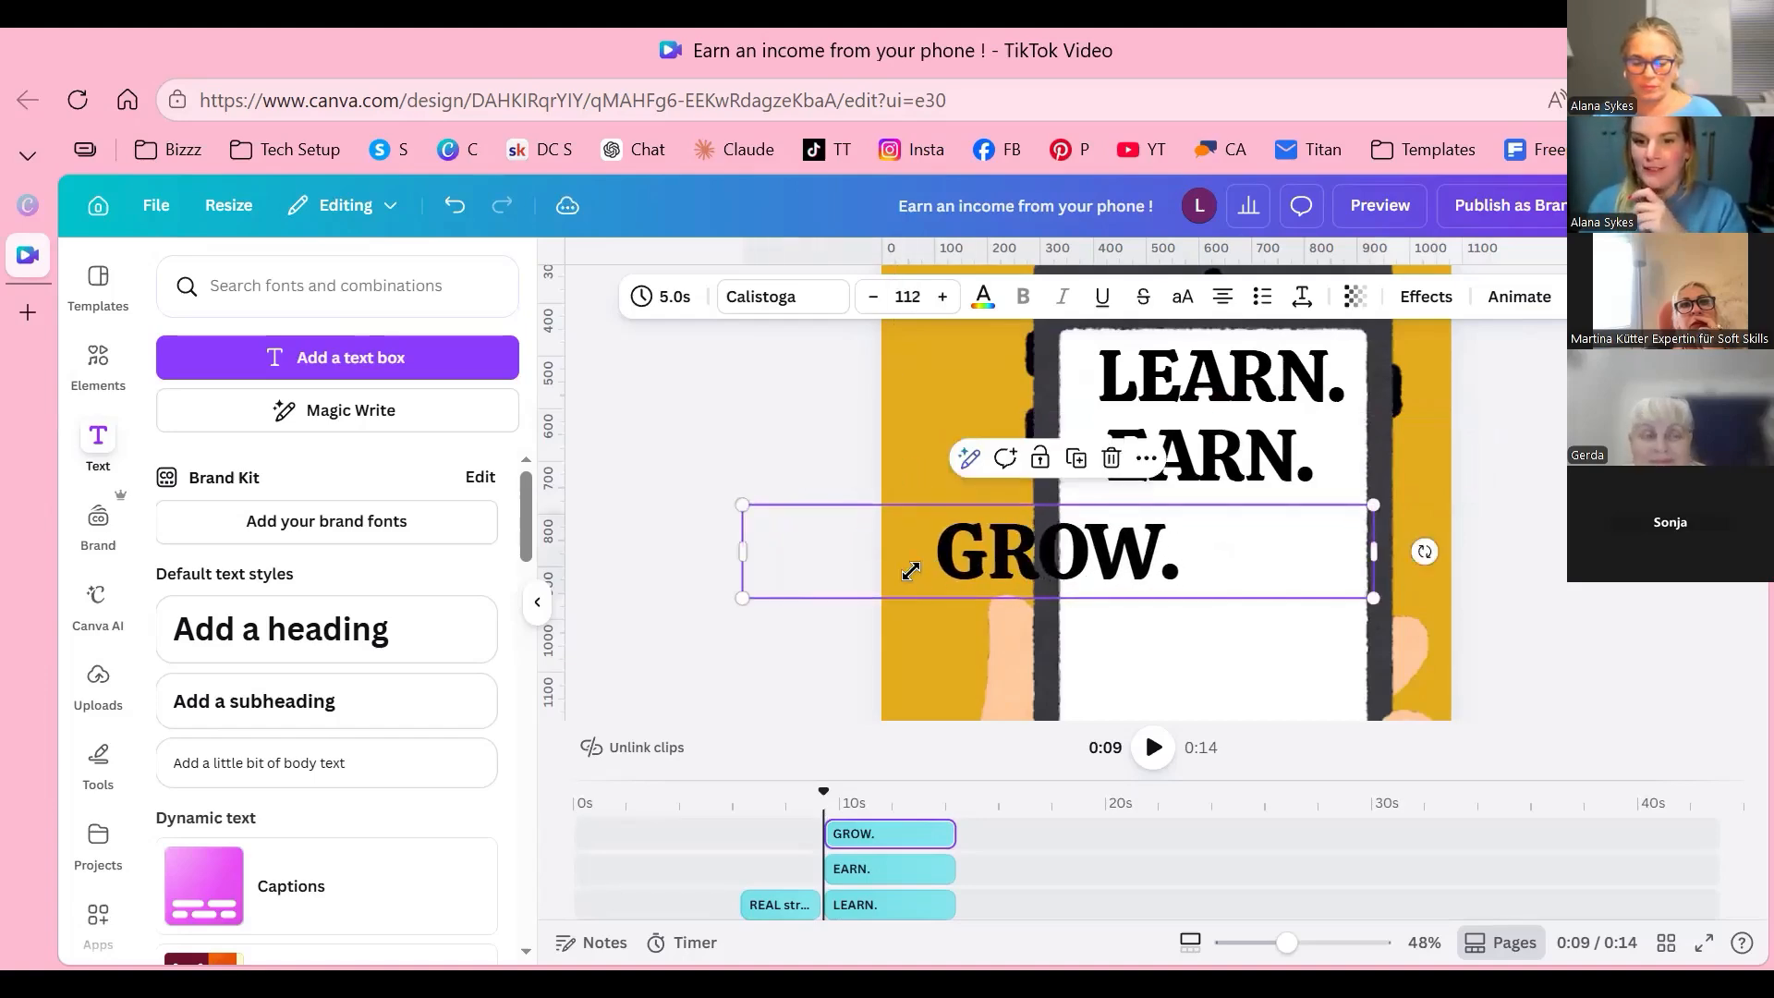
{"action": "left_click_drag", "start_coordinate": [911, 571], "coordinate": [939, 565]}
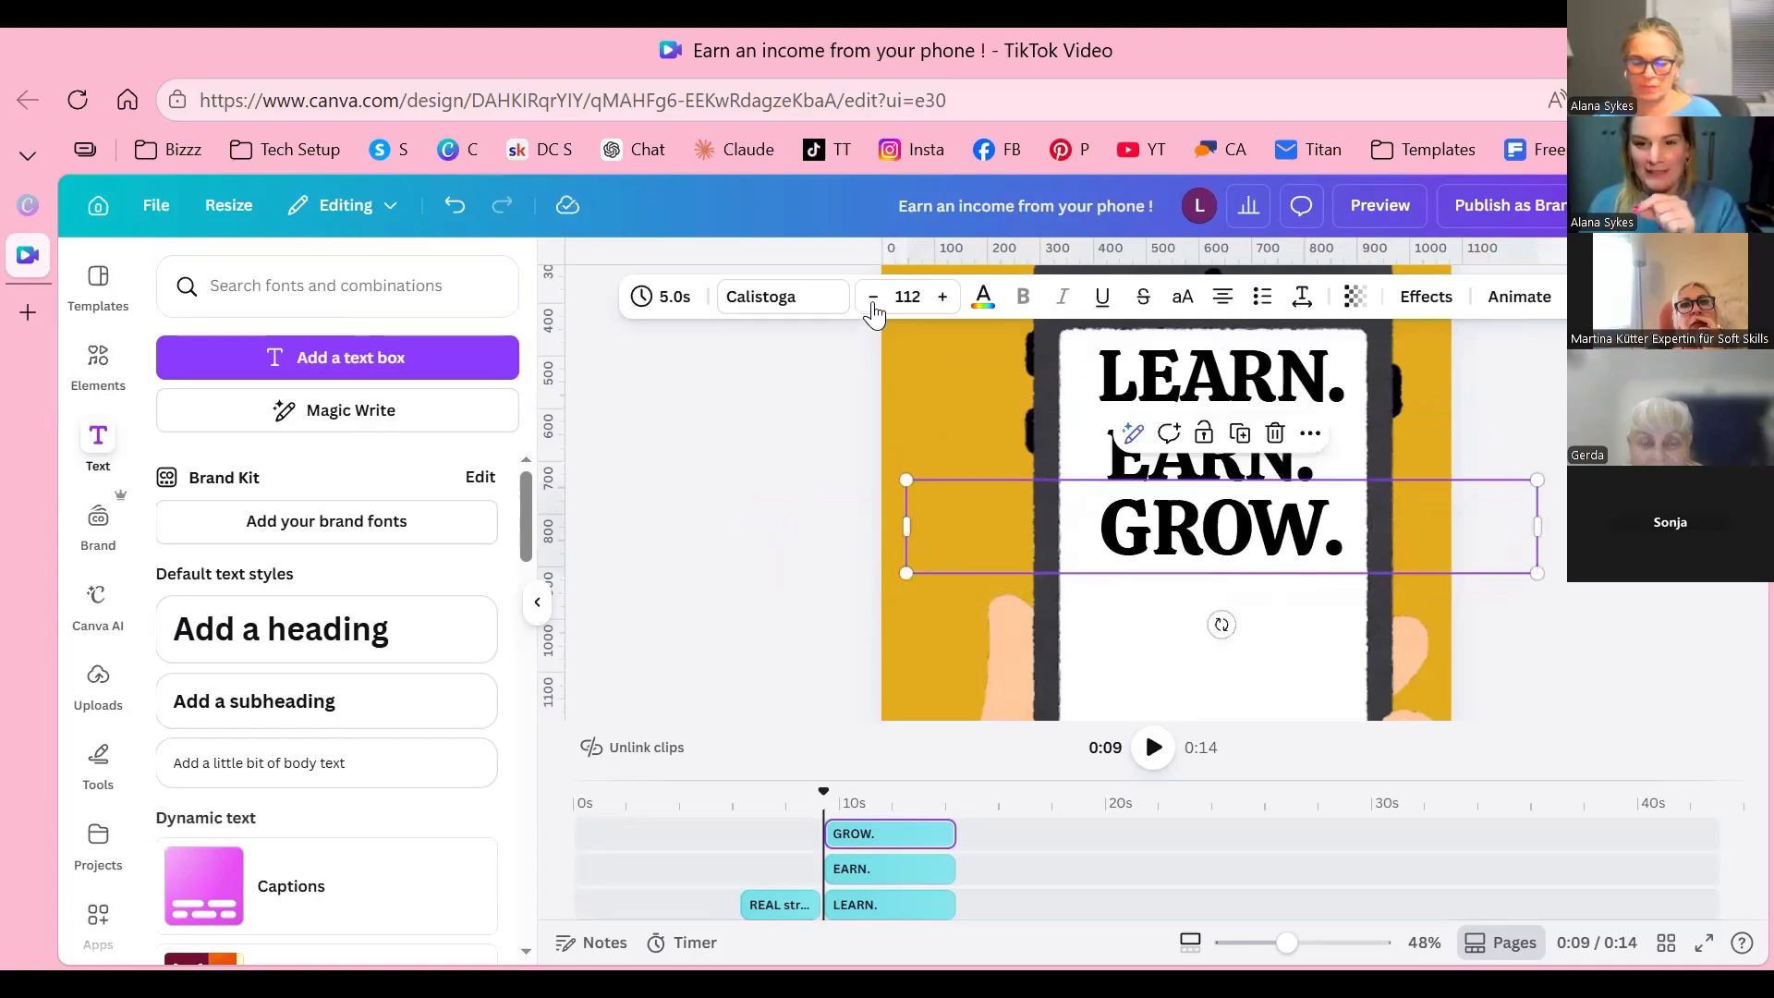
{"action": "left_click_drag", "start_coordinate": [906, 573], "coordinate": [935, 569]}
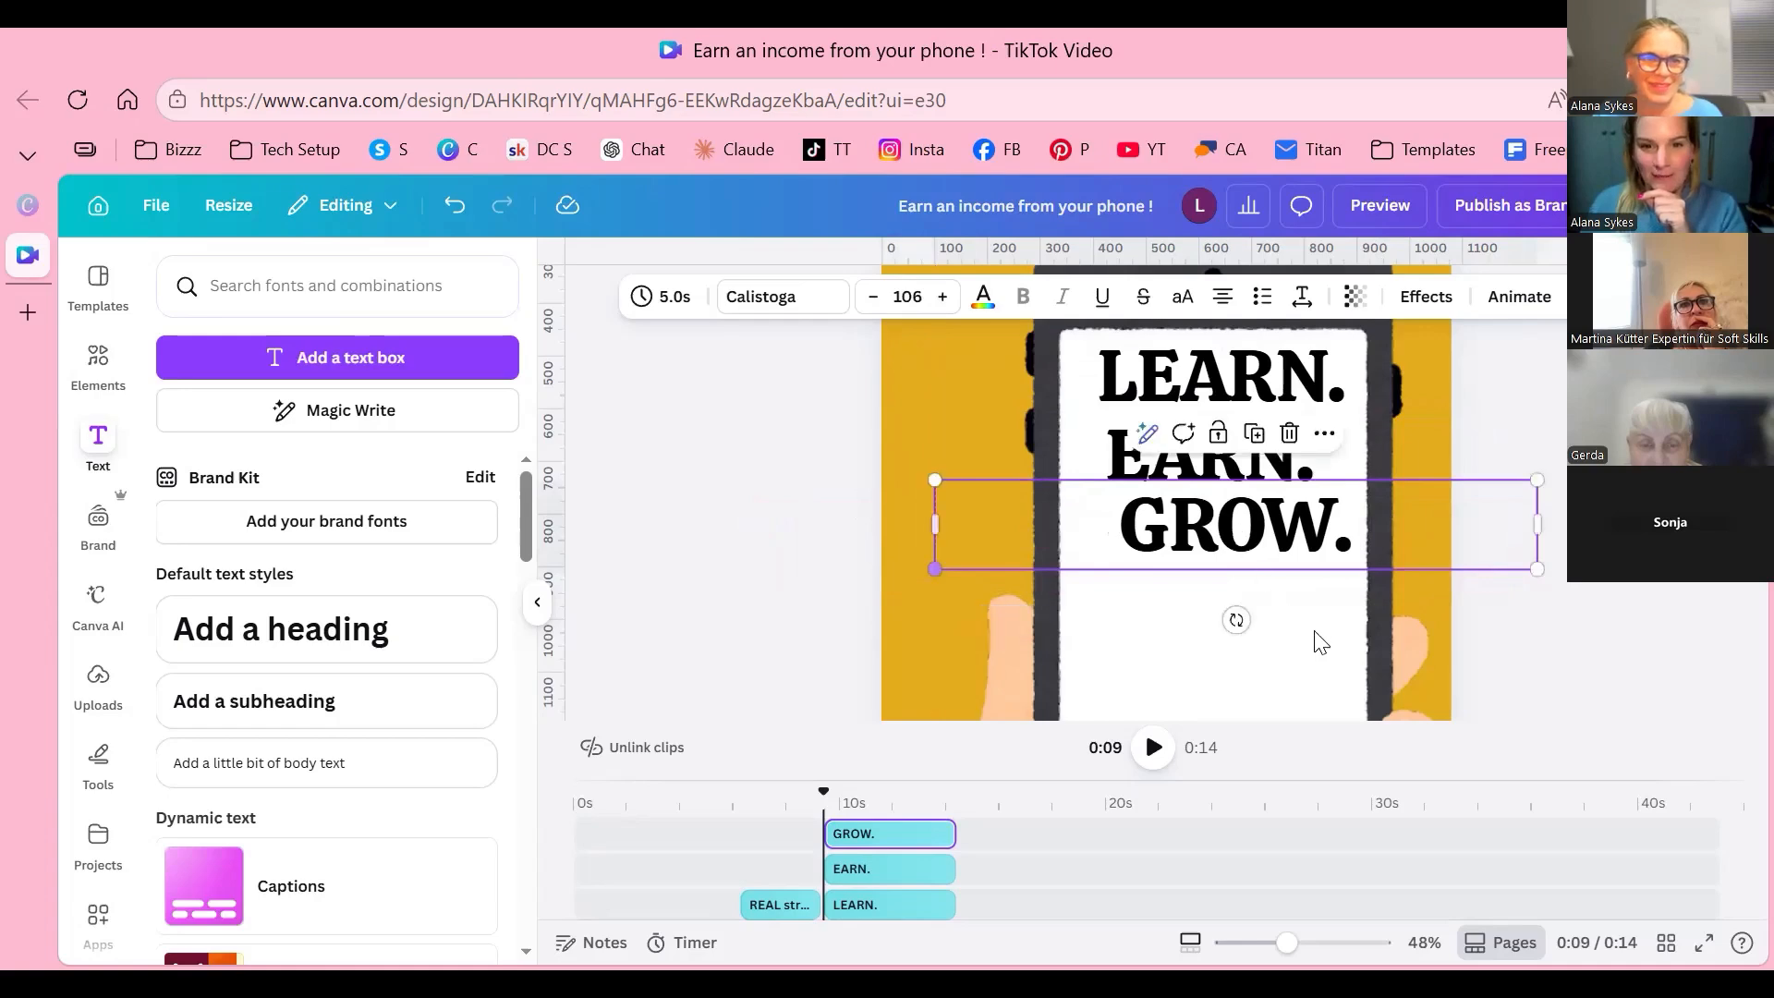
{"action": "key", "text": "ctrl+shift+comma"}
{"action": "key", "text": "ctrl+shift+comma"}
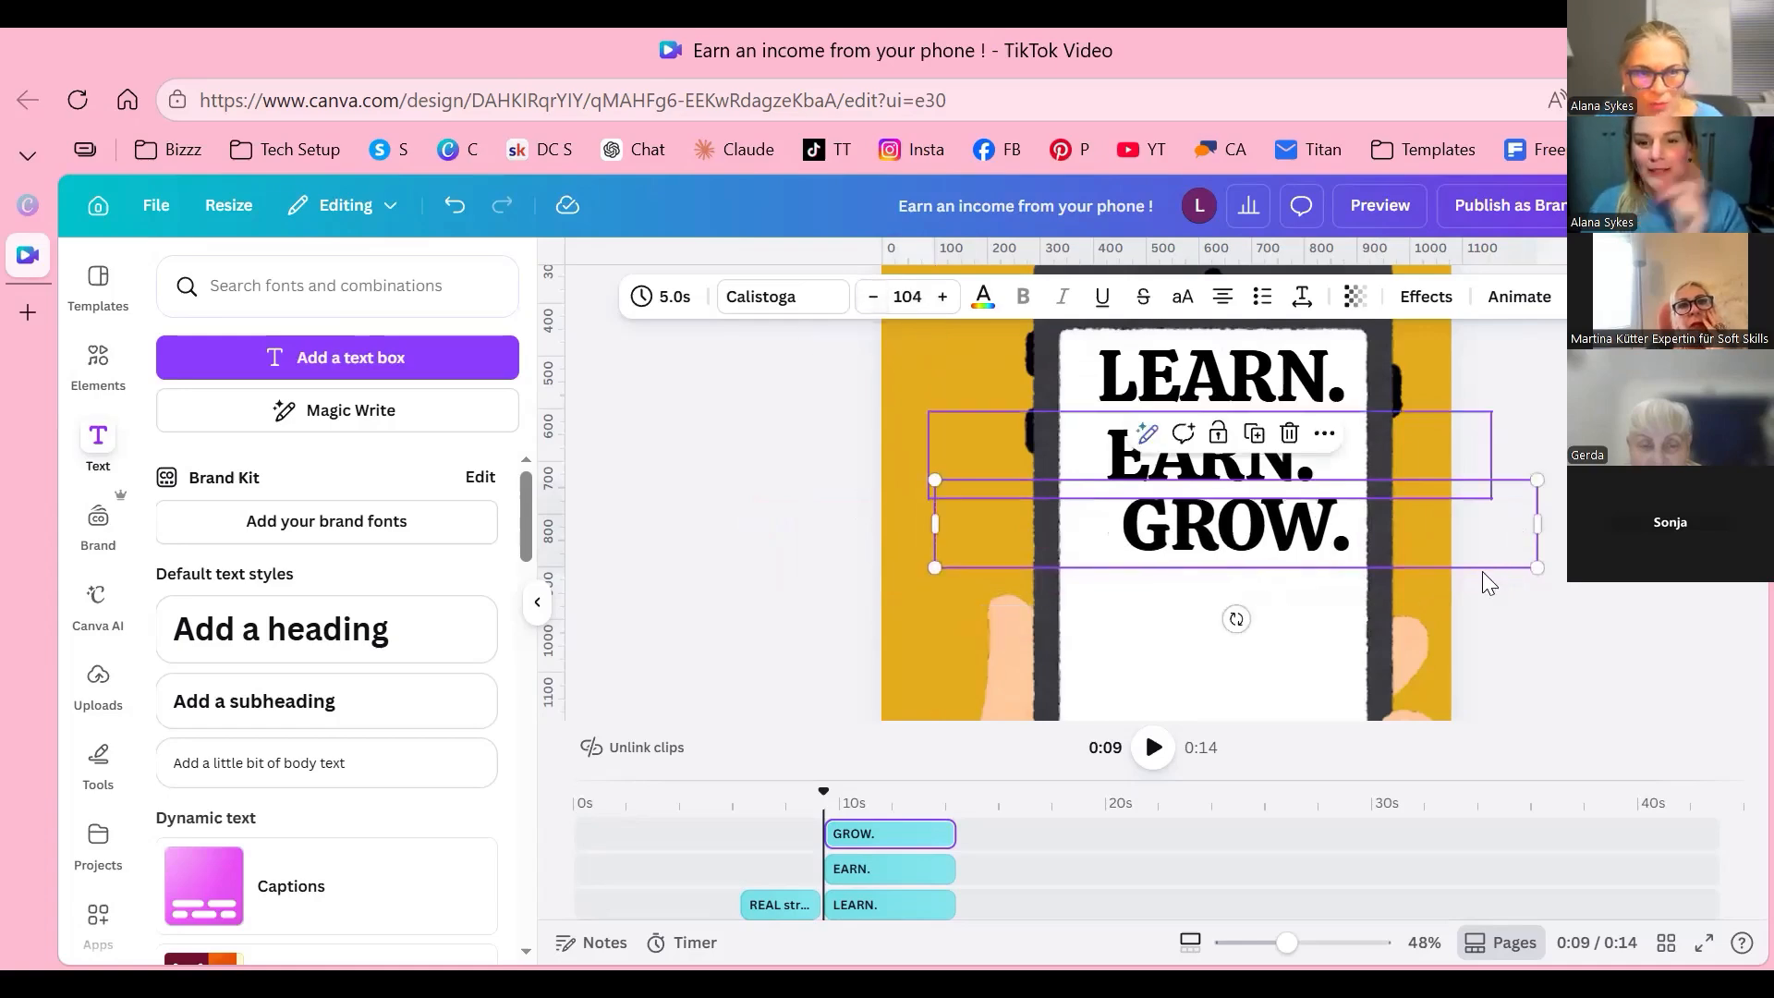
Step: Nudge the "GROW." text slightly down and to the left so it sits centred under "EARN."
{"action": "key", "text": "Down"}
{"action": "key", "text": "Down"}
{"action": "key", "text": "Down"}
{"action": "key", "text": "Left"}
{"action": "key", "text": "Left"}
{"action": "key", "text": "Left"}
{"action": "key", "text": "Left"}
{"action": "key", "text": "Left"}
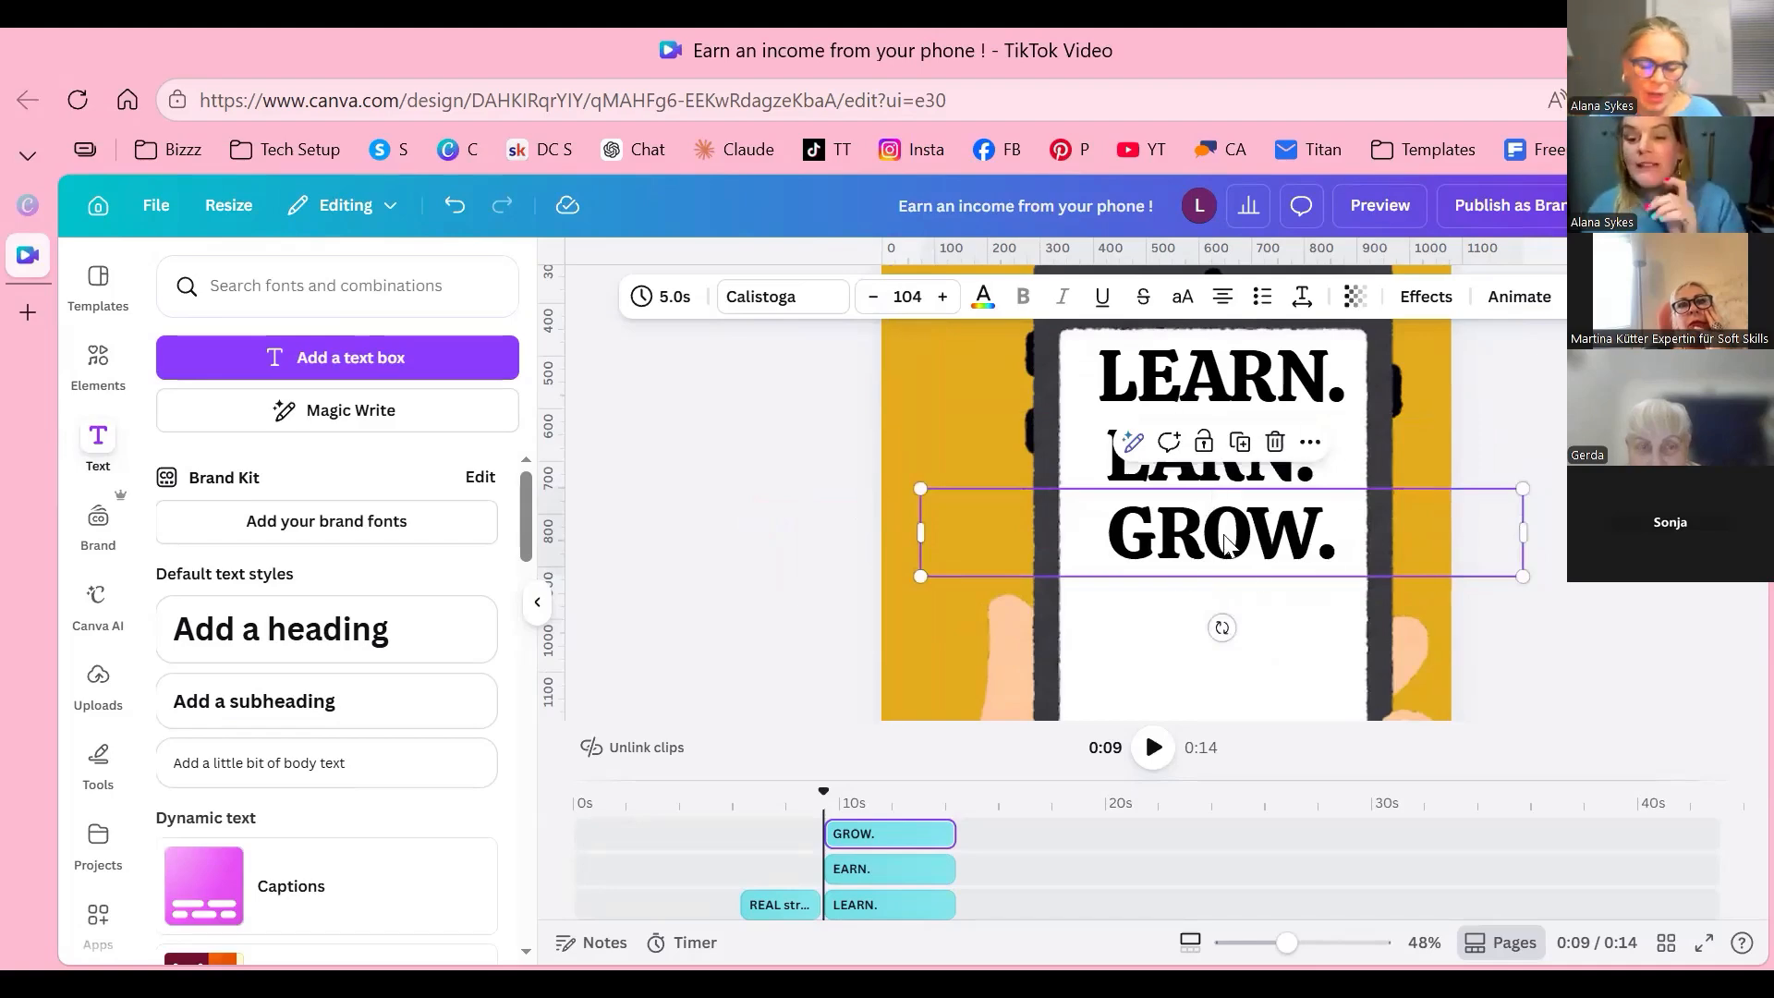
Step: Move the "EARN." and "GROW." texts slightly up to tighten the spacing of the three-line slogan
{"action": "scroll", "coordinate": [1207, 539], "scroll_direction": "down", "scroll_amount": 3}
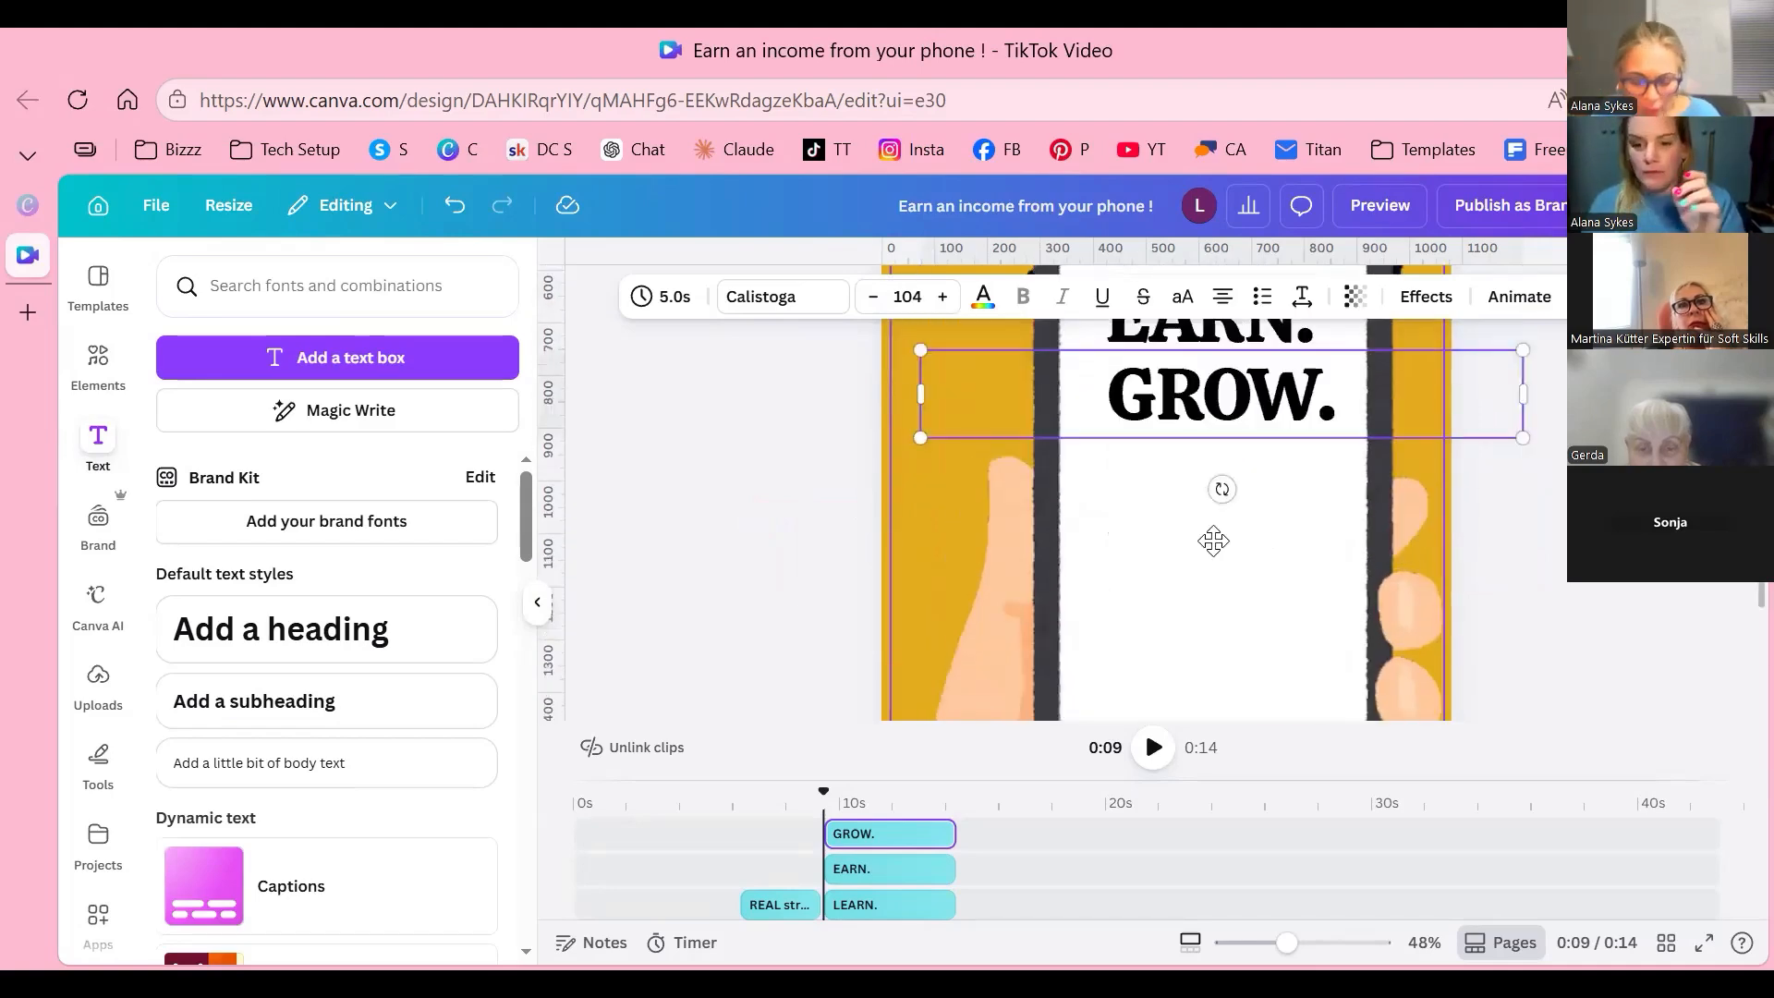
{"action": "scroll", "coordinate": [1235, 539], "scroll_direction": "up", "scroll_amount": 3}
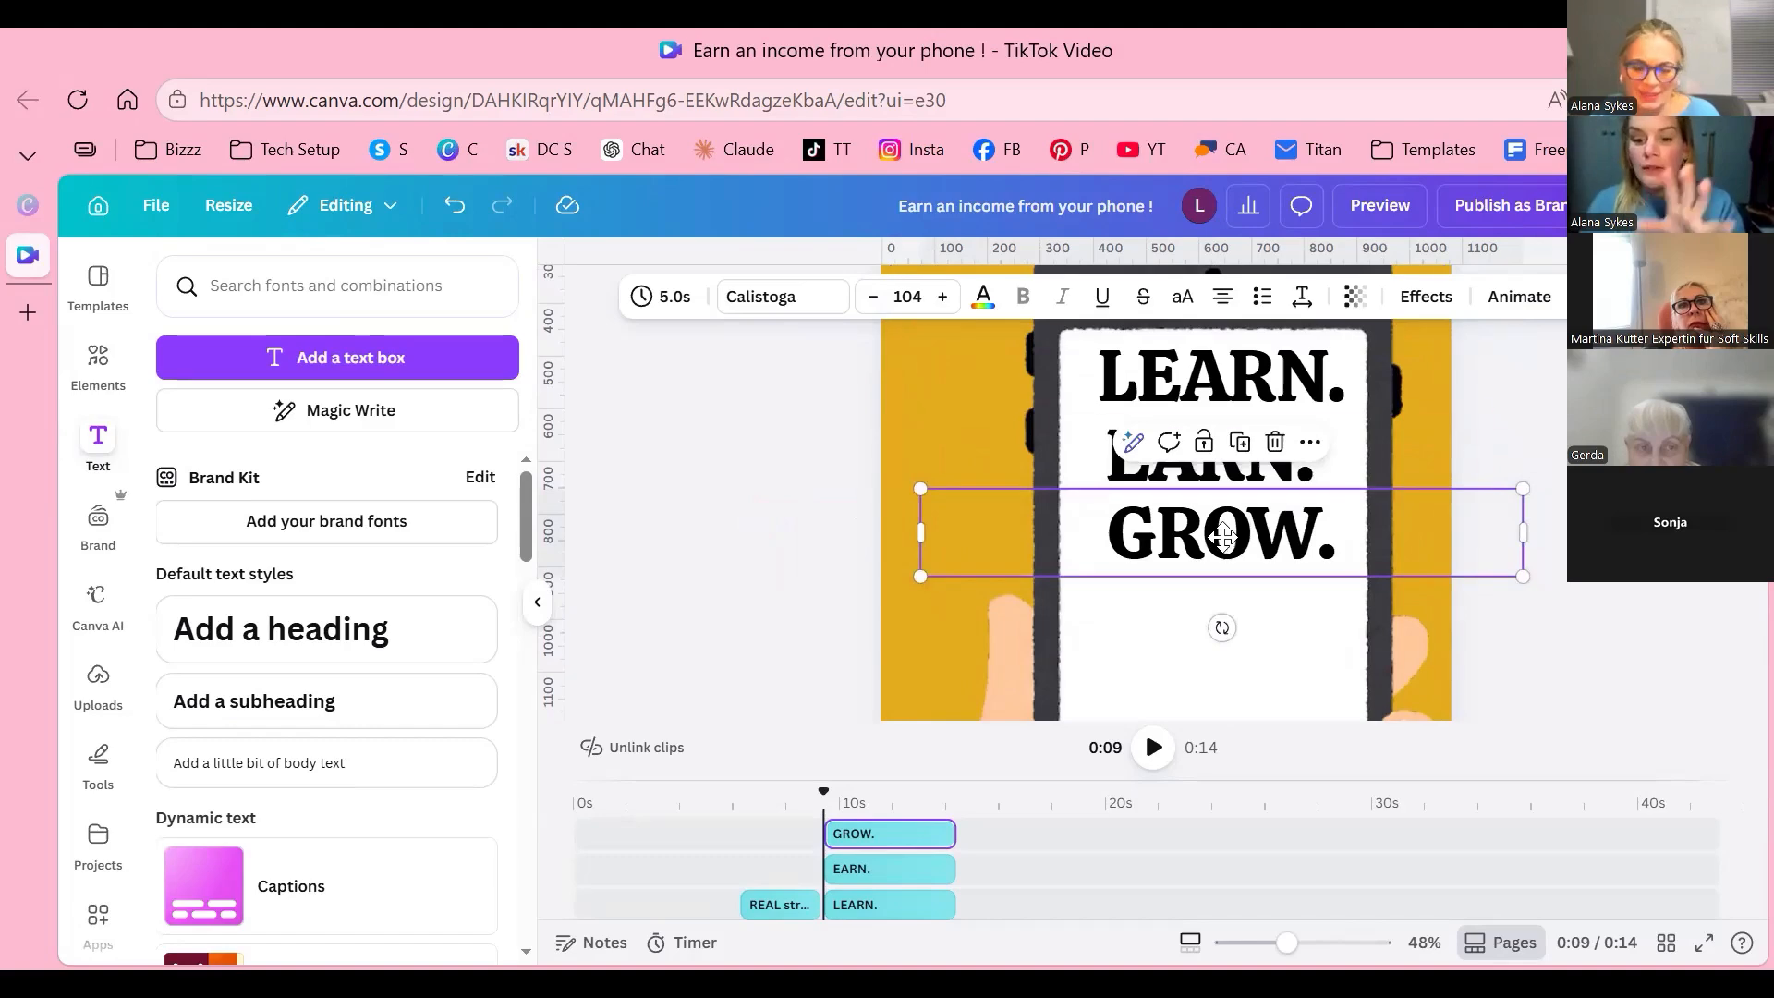
{"action": "left_click_drag", "start_coordinate": [1223, 534], "coordinate": [1223, 478]}
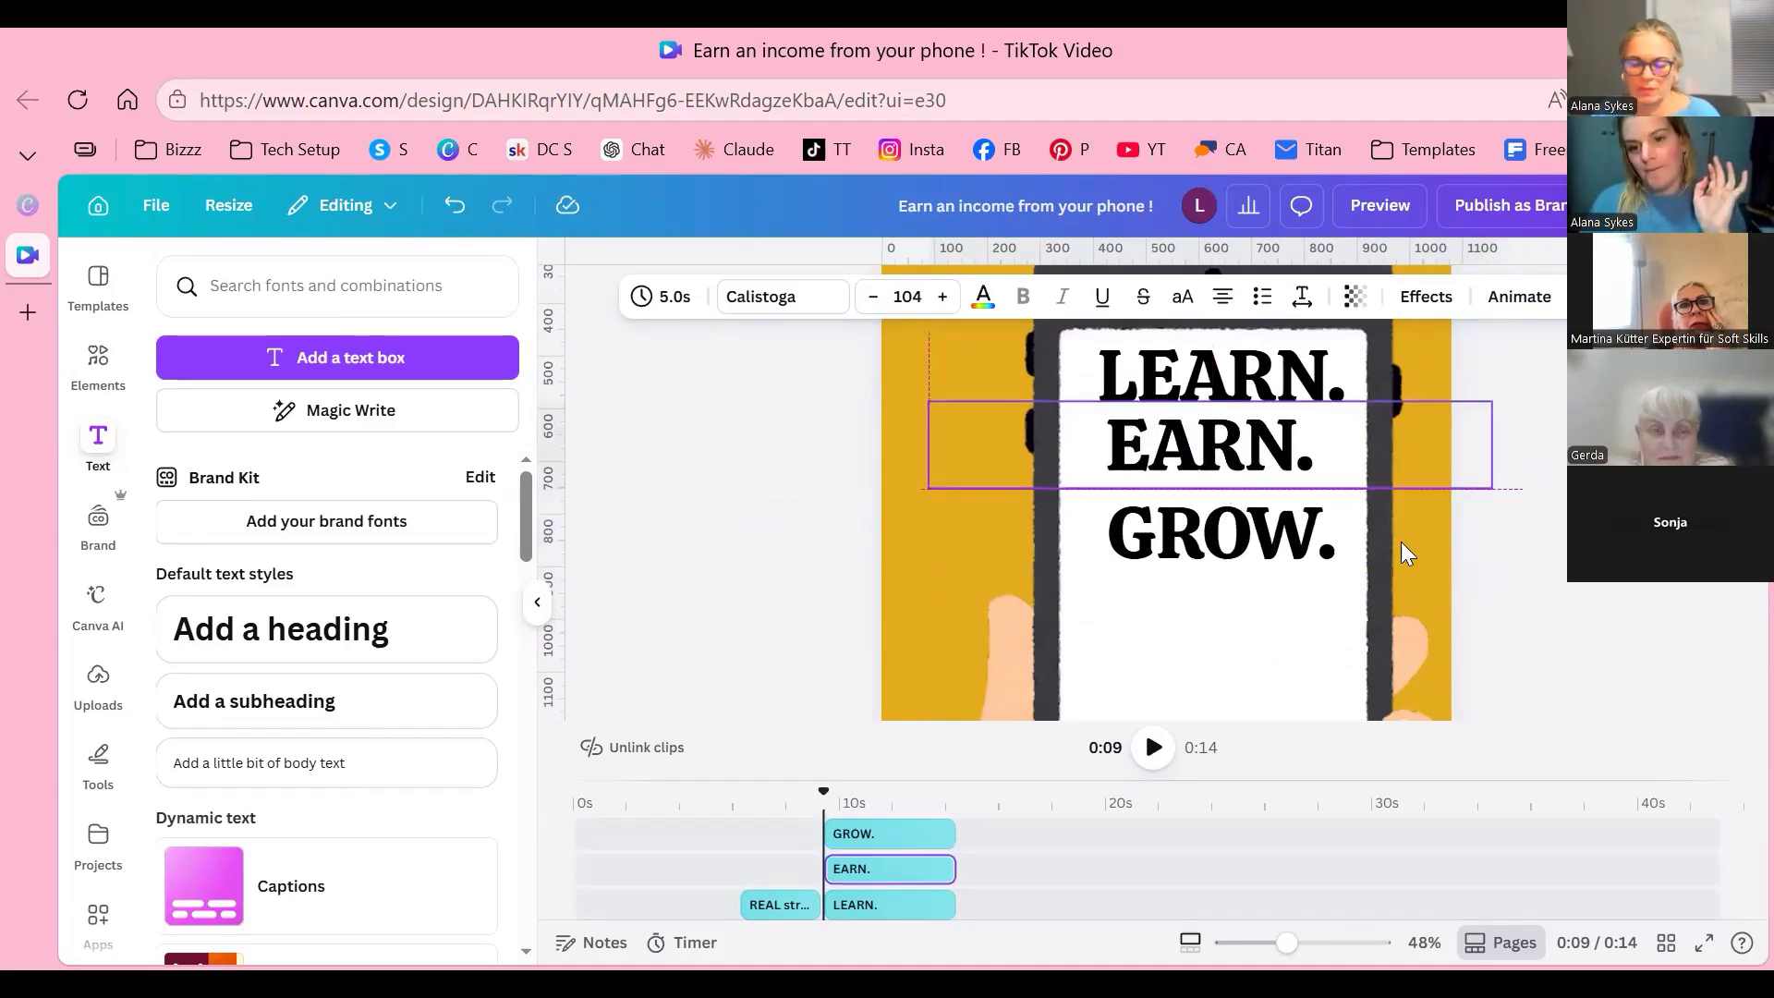
{"action": "left_click_drag", "start_coordinate": [1367, 505], "coordinate": [1230, 468]}
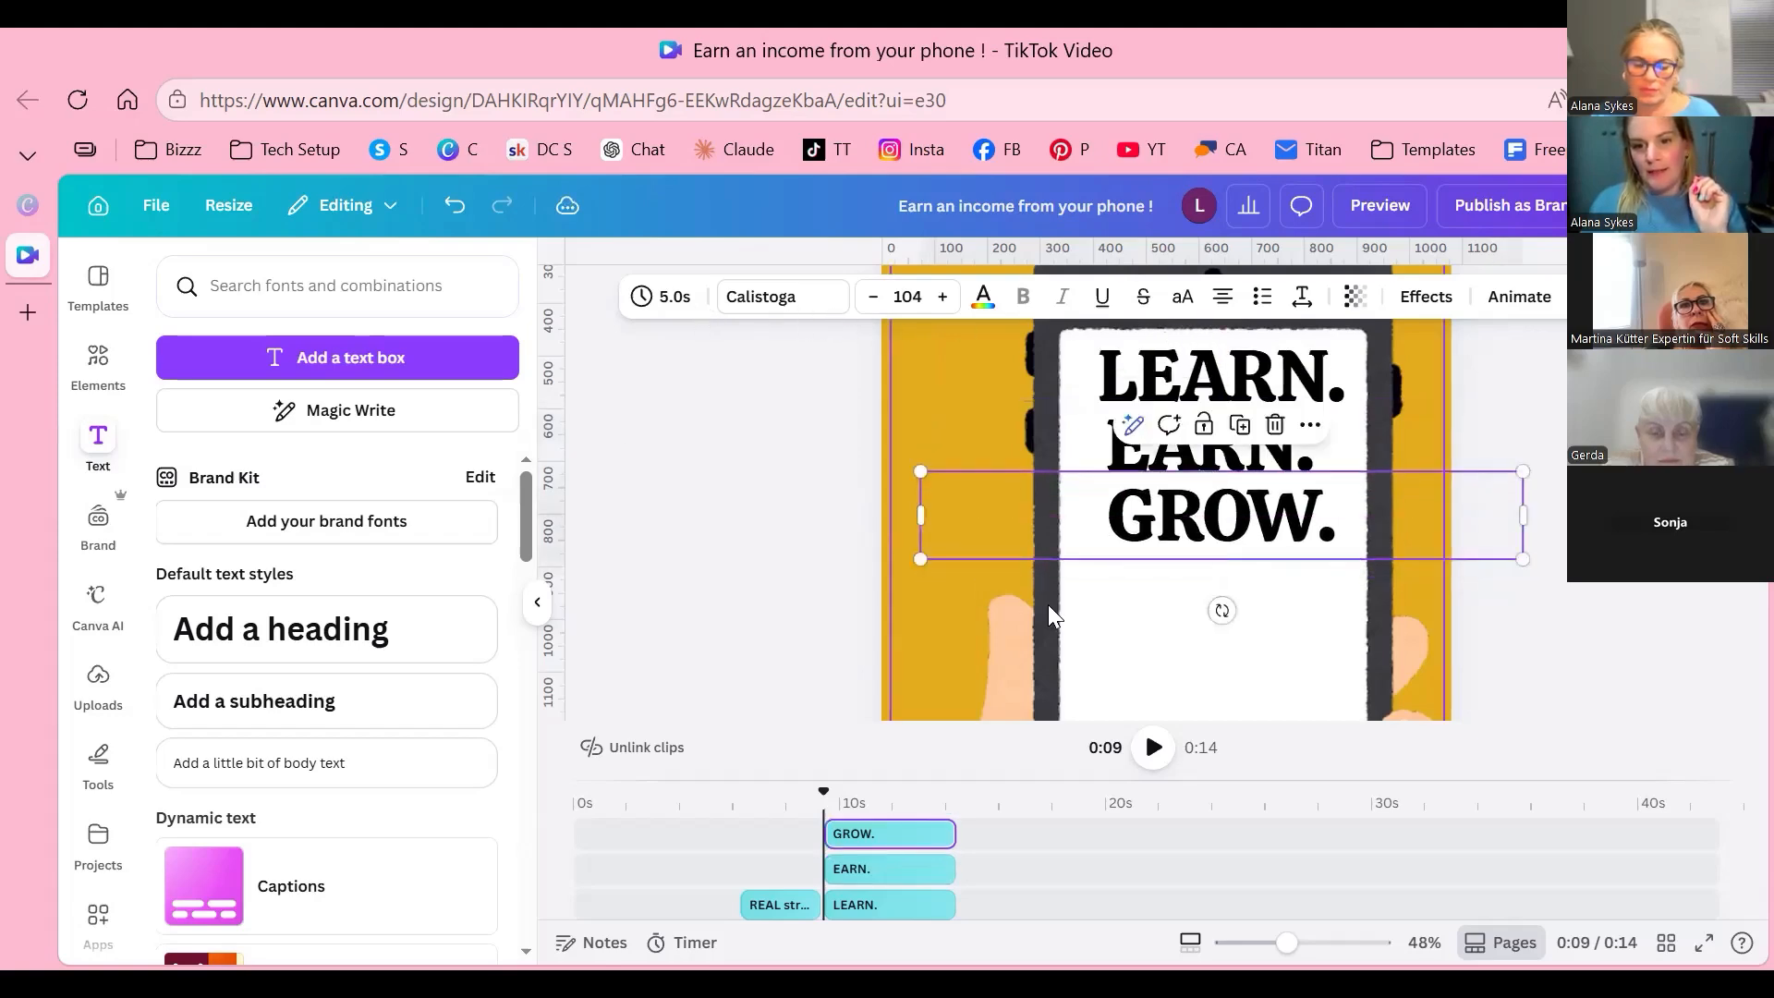
Step: Add a text box reading "All from your PHONE !" on the phone screen below the slogan
{"action": "left_click", "coordinate": [1243, 637]}
{"action": "scroll", "coordinate": [1019, 470], "scroll_direction": "down", "scroll_amount": 2}
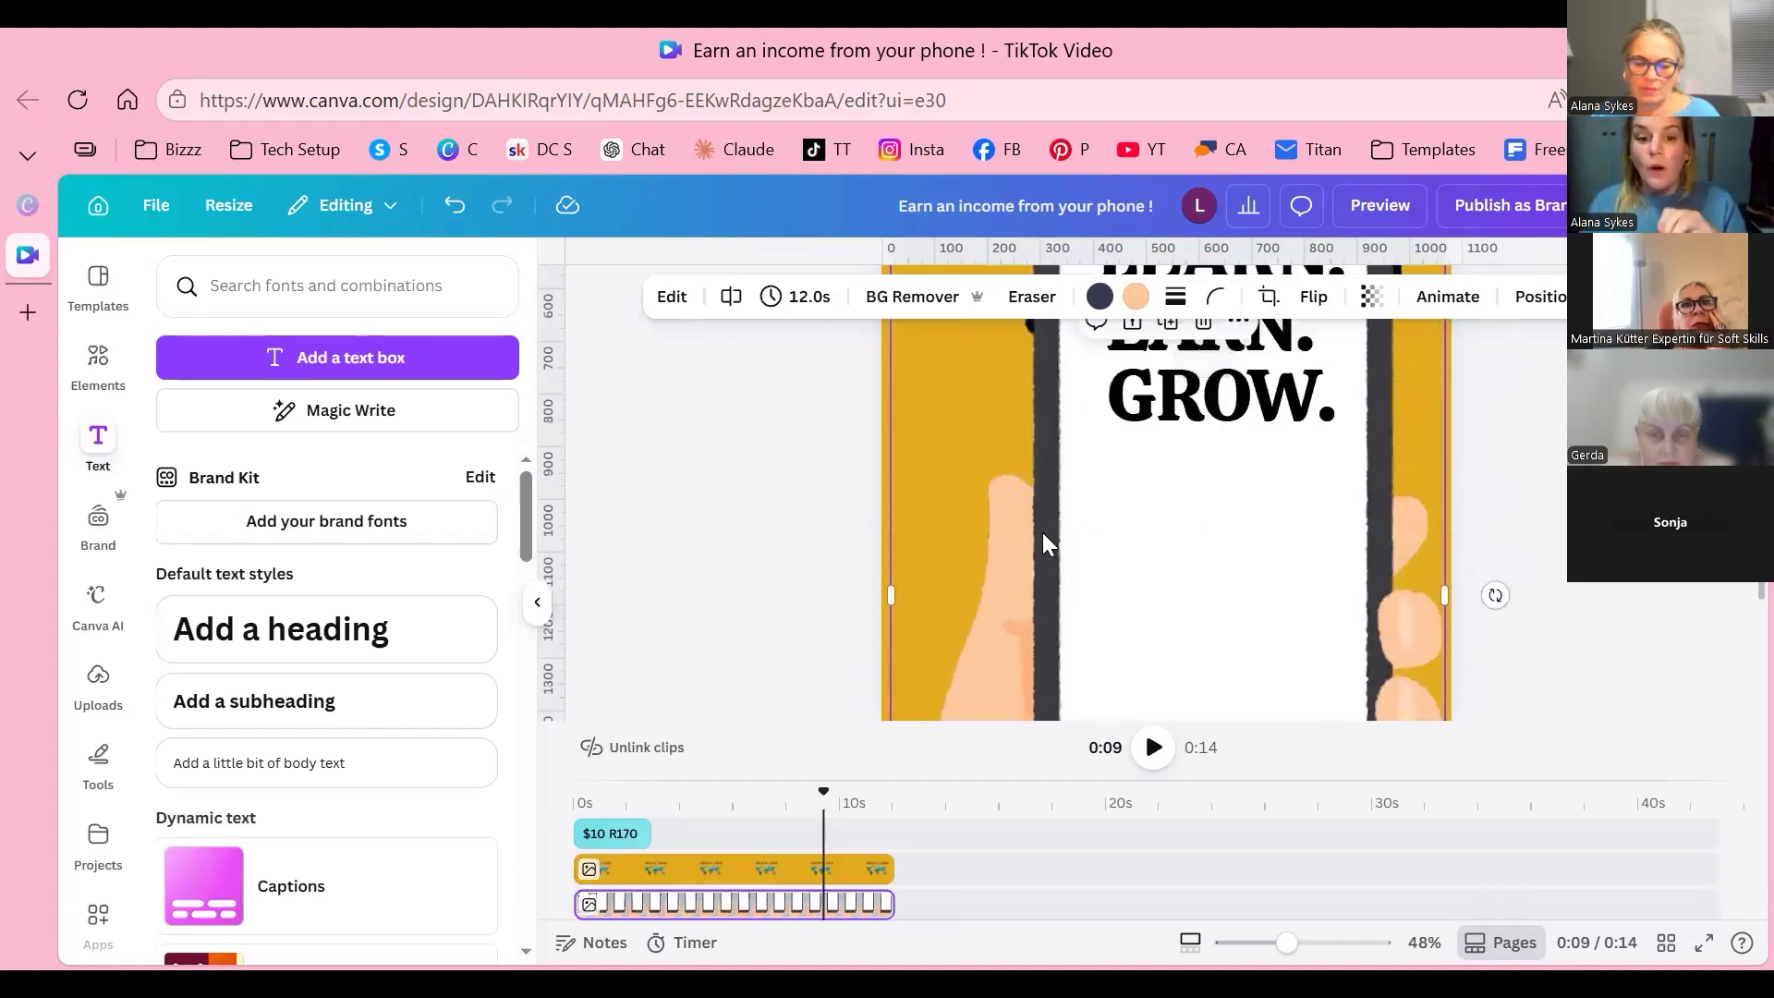
{"action": "scroll", "coordinate": [1093, 565], "scroll_direction": "up", "scroll_amount": 4}
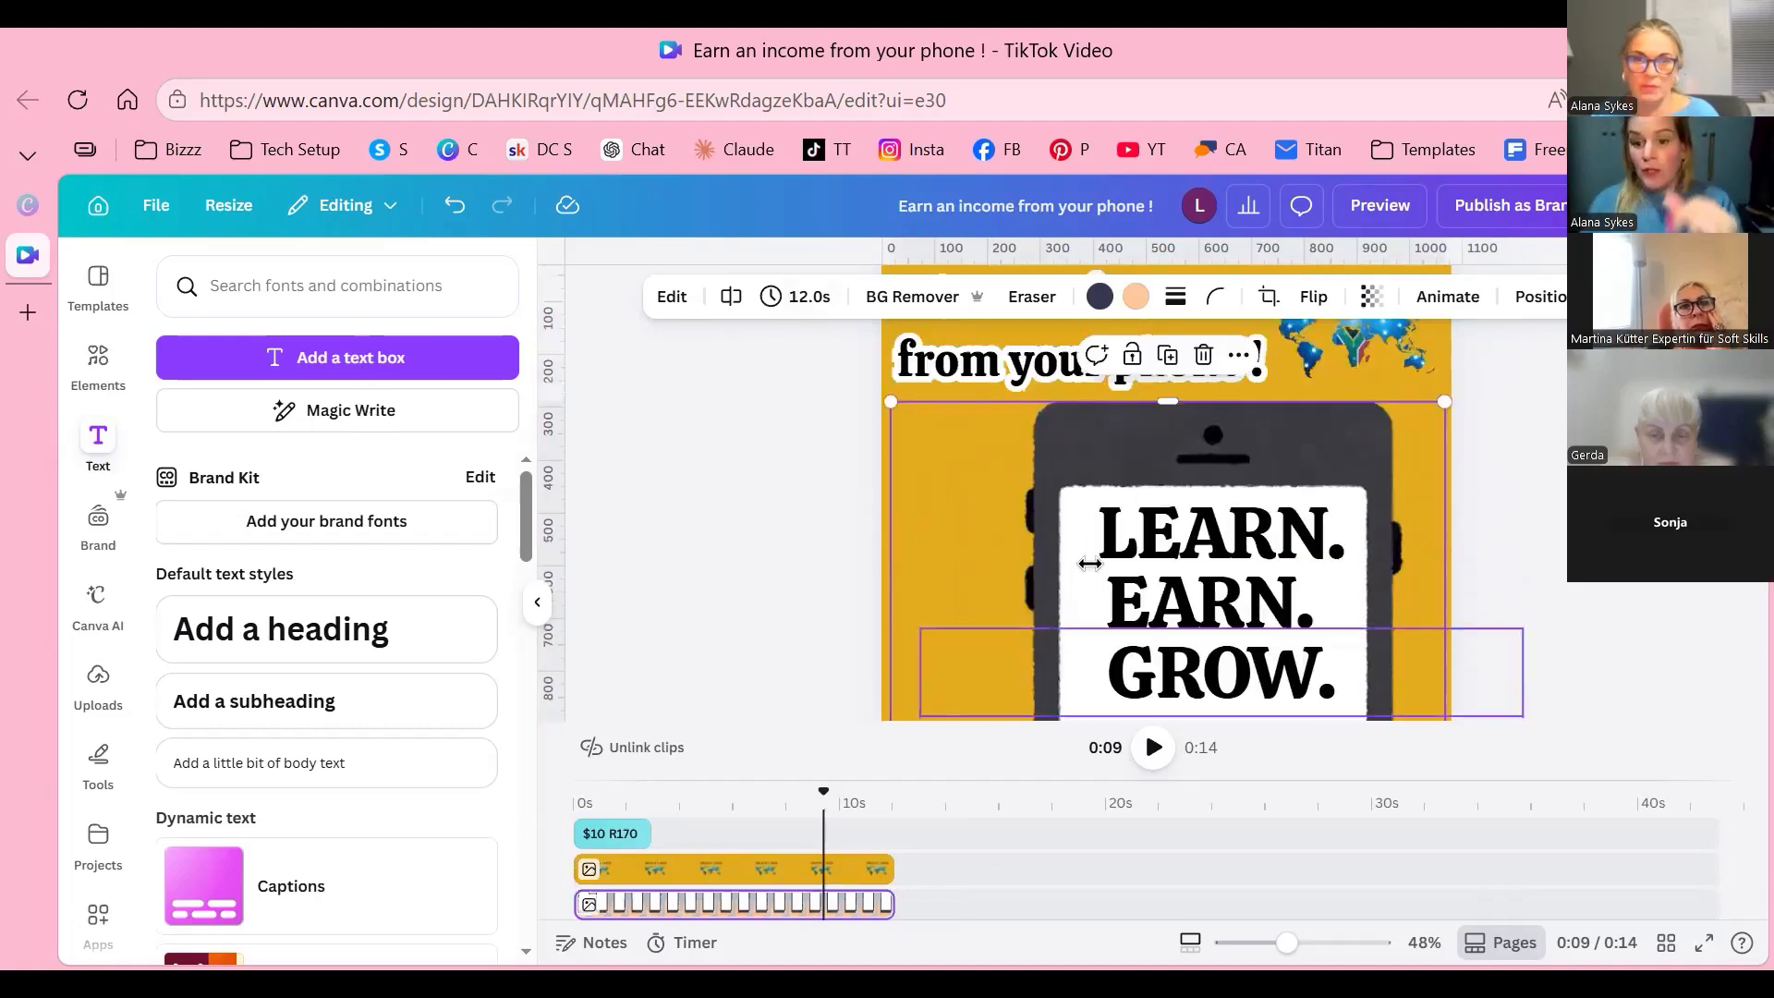
{"action": "scroll", "coordinate": [1093, 566], "scroll_direction": "down", "scroll_amount": 4}
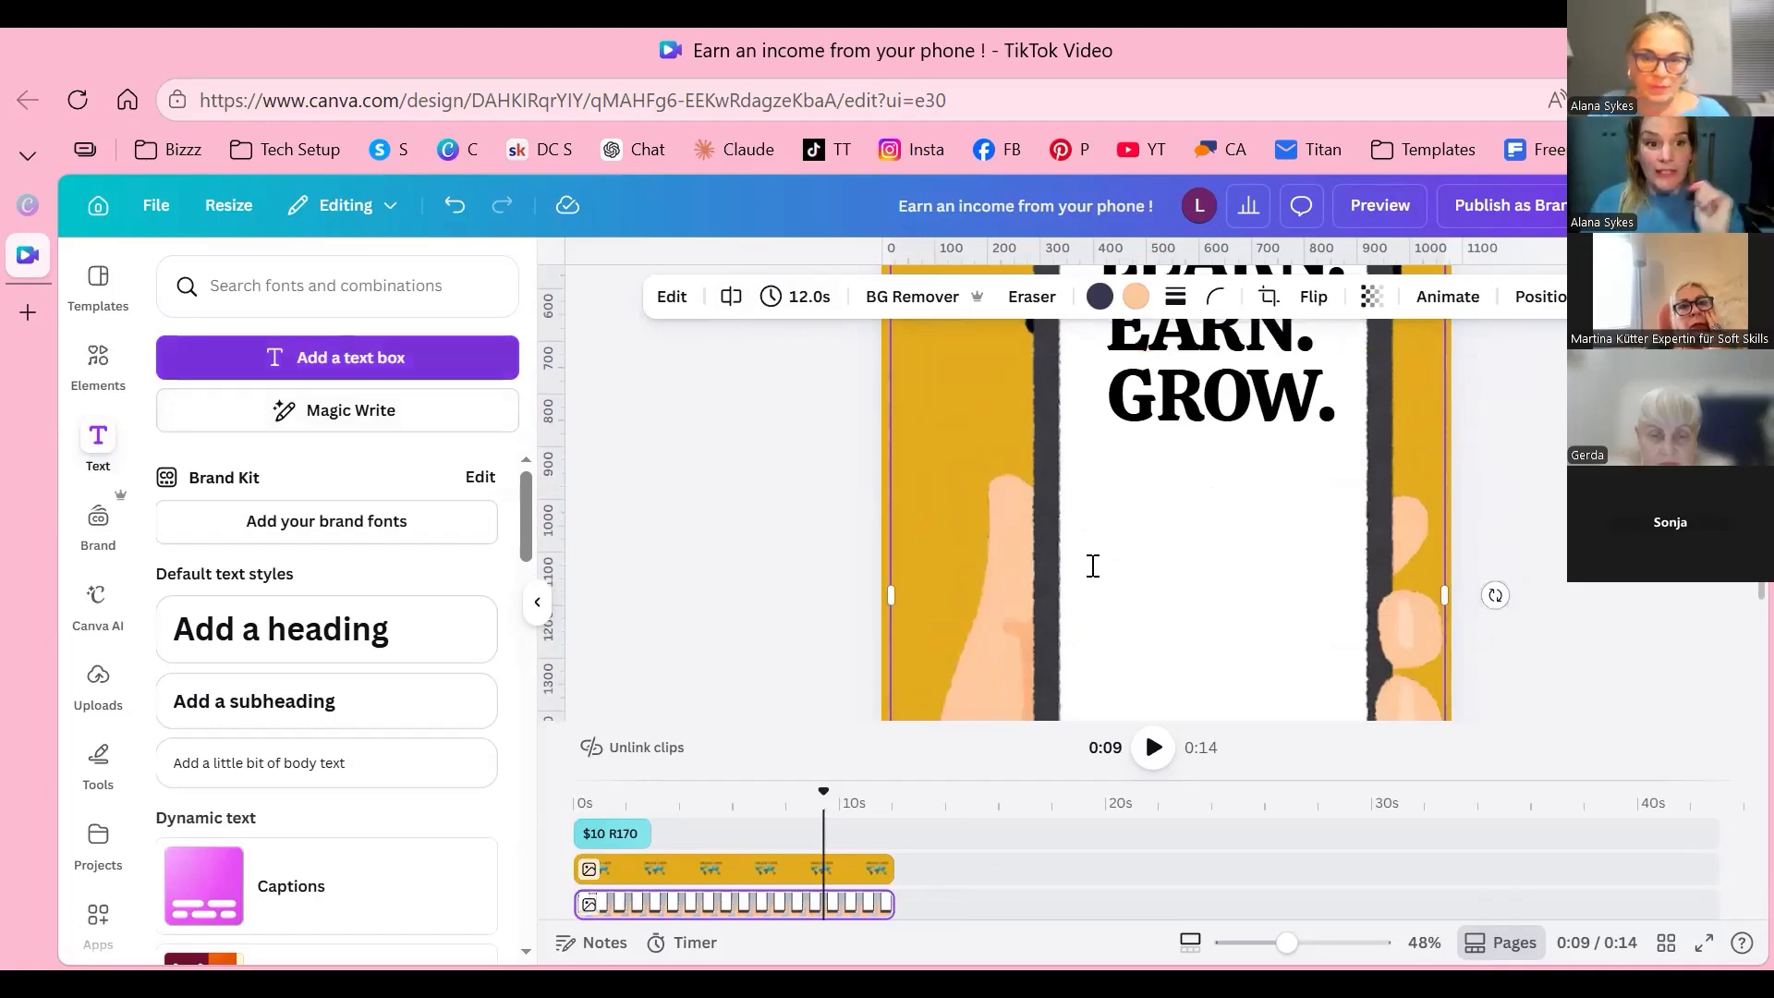
{"action": "type", "text": "text"}
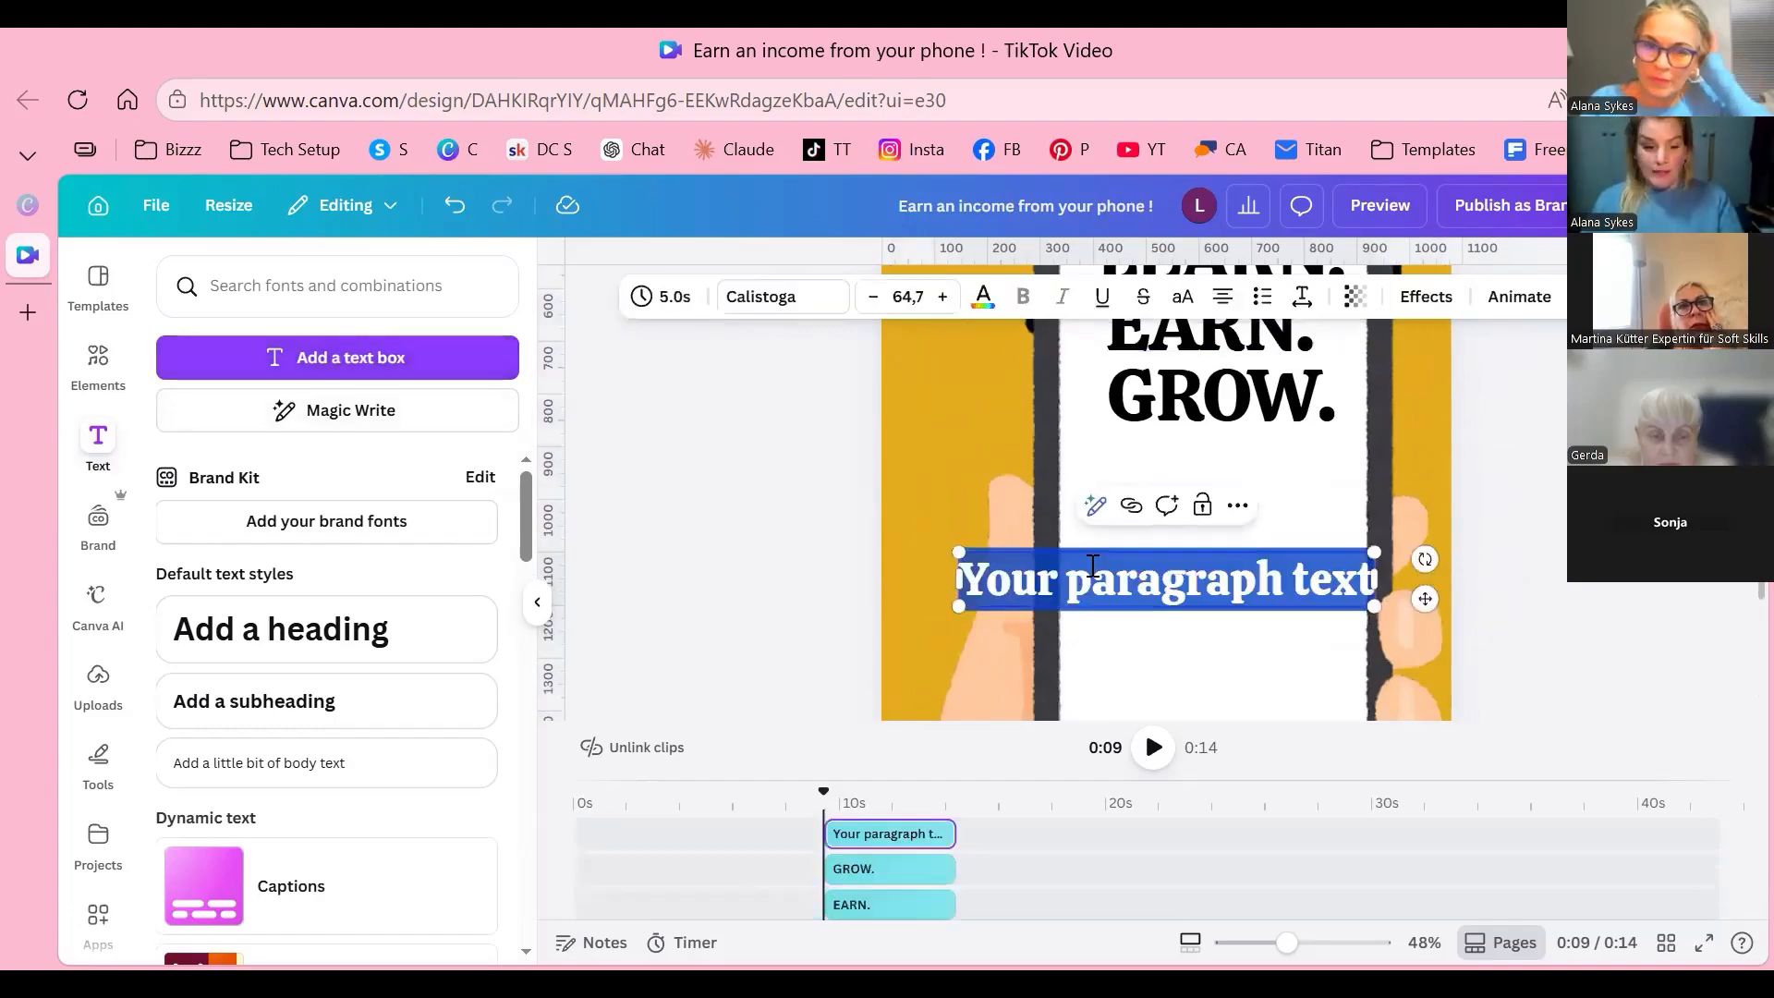
{"action": "type", "text": "All form"}
{"action": "key", "text": "BackSpace"}
{"action": "key", "text": "BackSpace"}
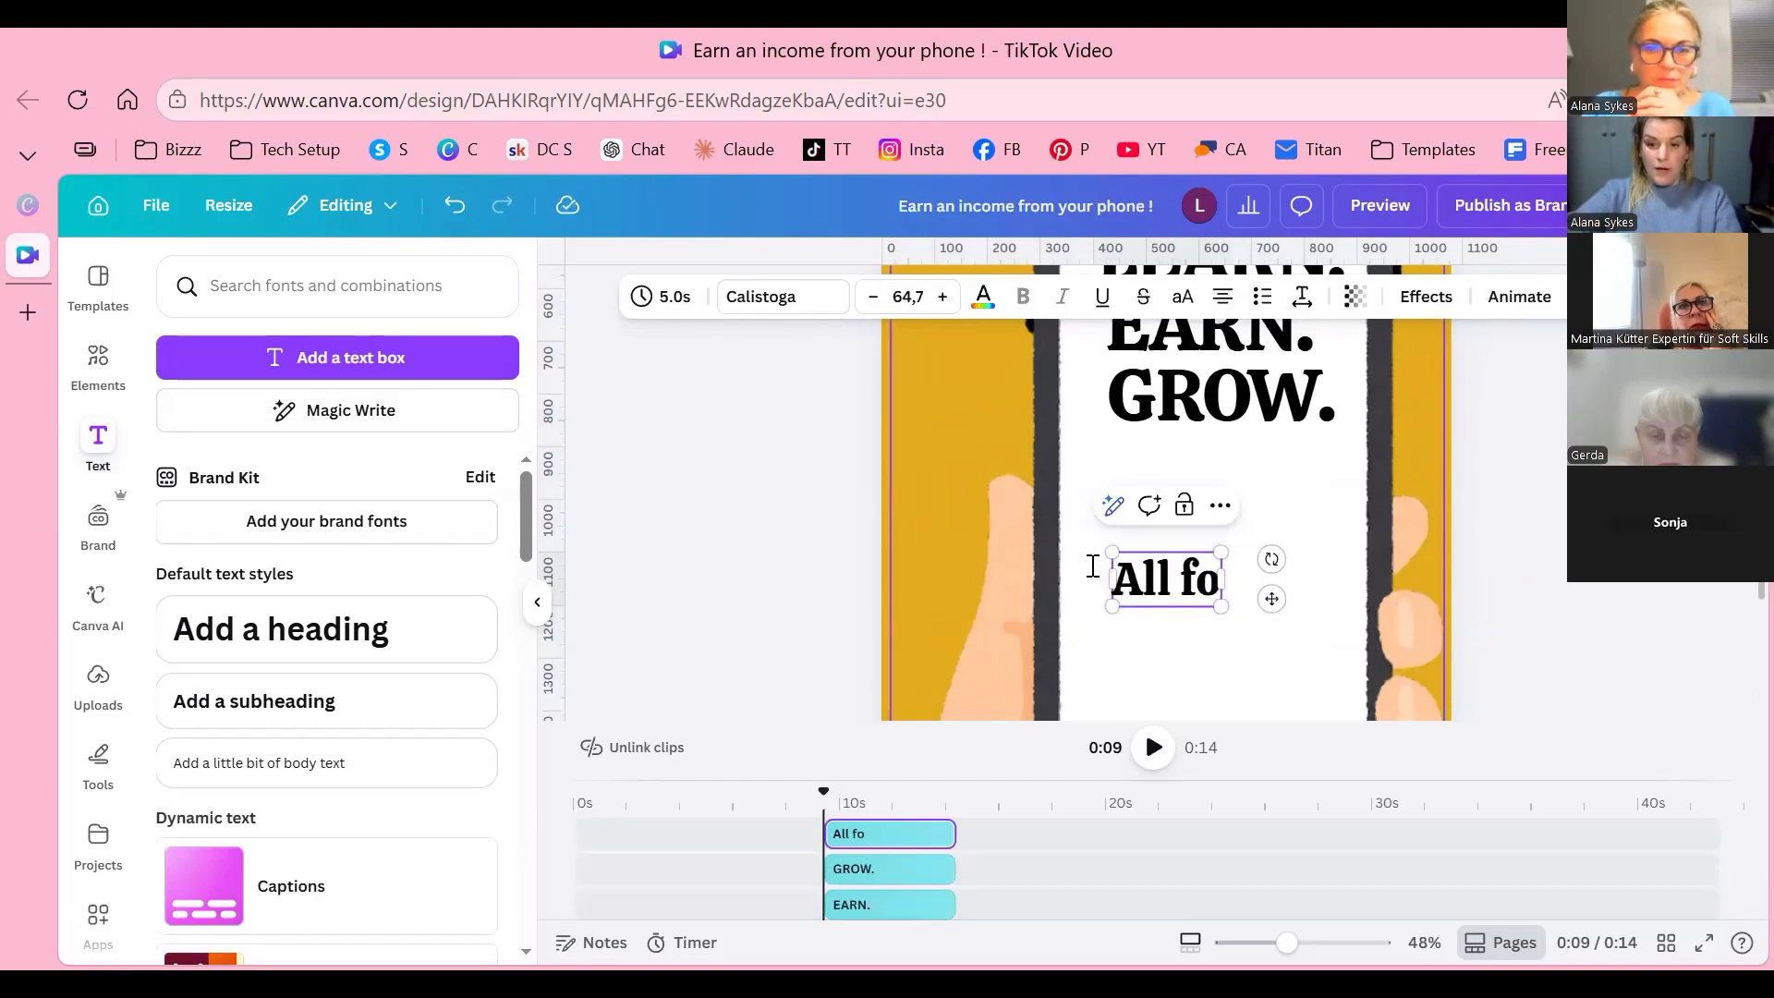
{"action": "type", "text": "rm you"}
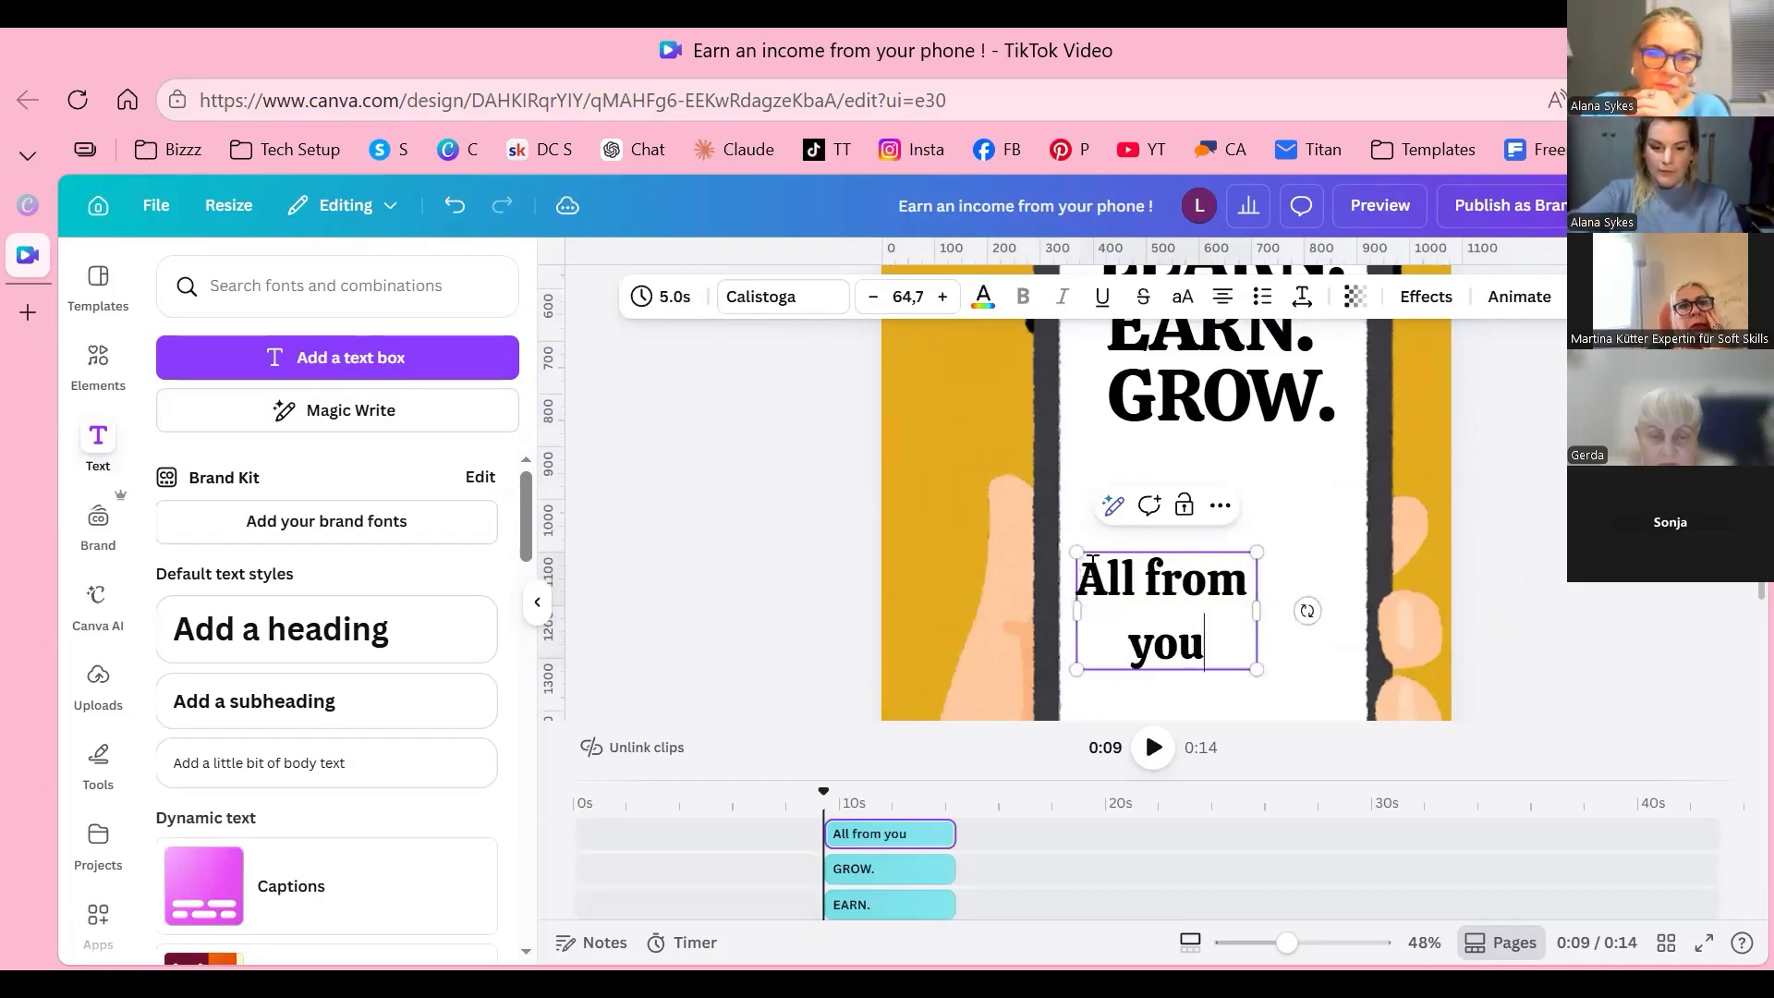
{"action": "type", "text": "r"}
{"action": "key", "text": "BackSpace"}
{"action": "key", "text": "BackSpace"}
{"action": "key", "text": "BackSpace"}
{"action": "key", "text": "BackSpace"}
{"action": "key", "text": "BackSpace"}
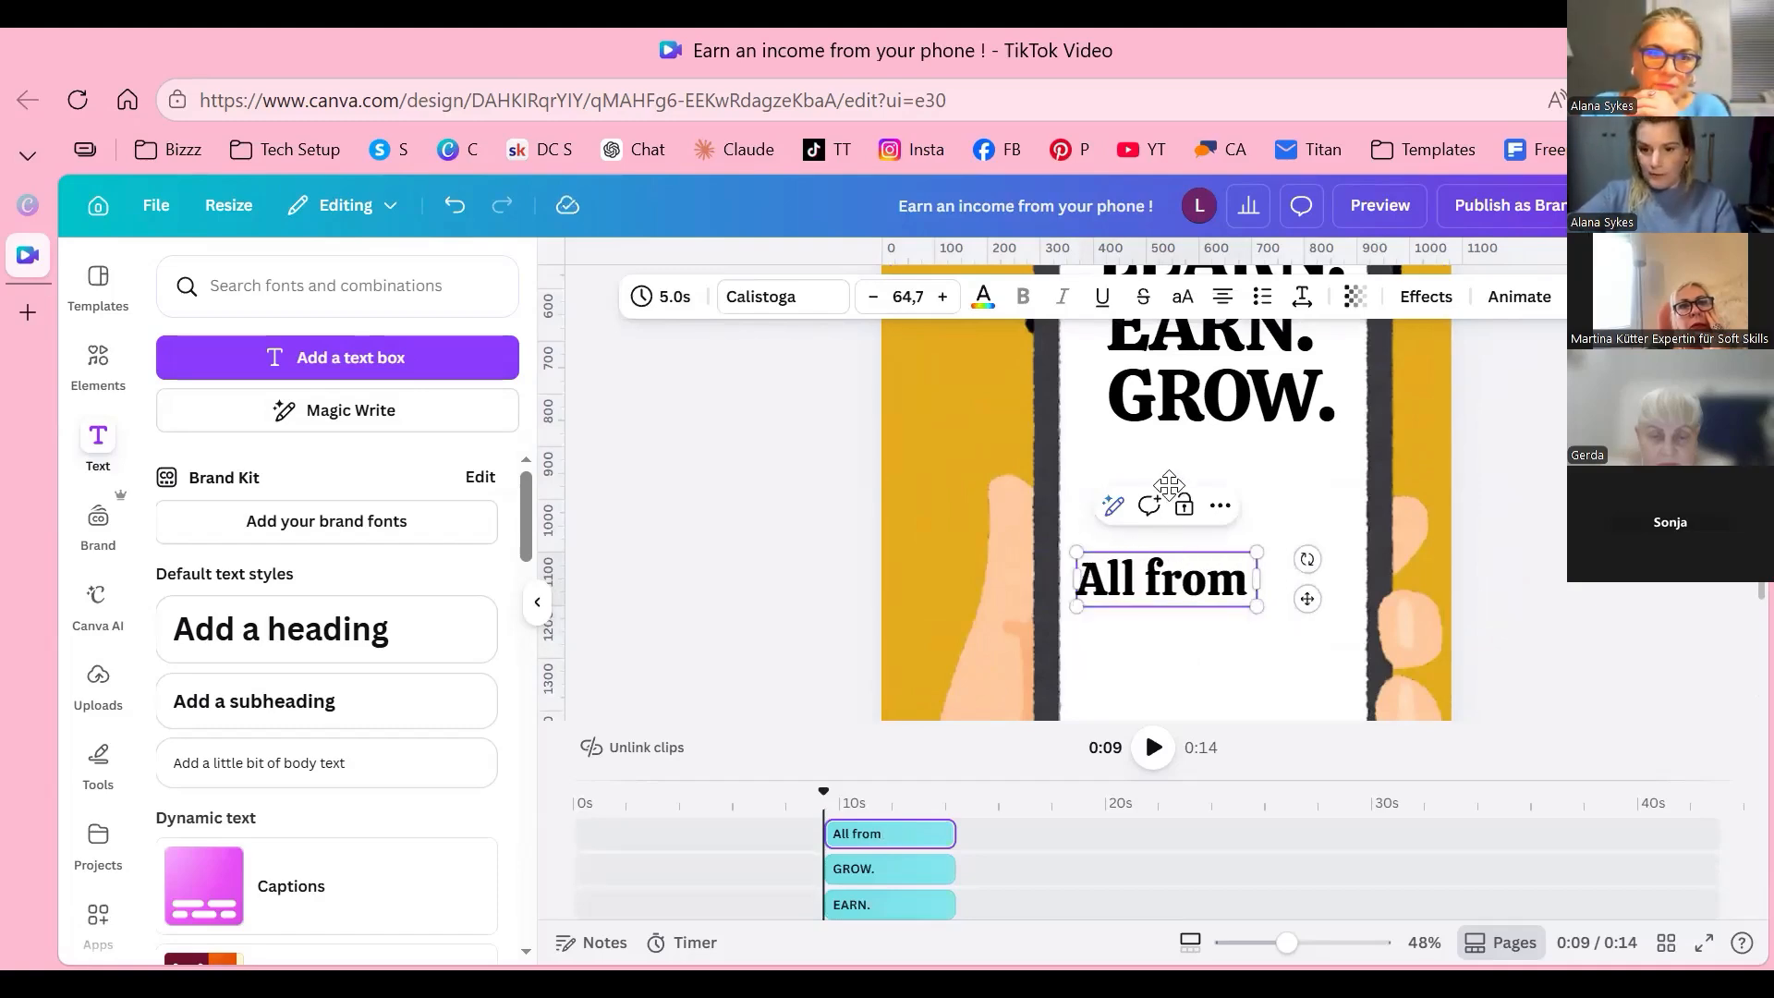
{"action": "type", "text": "your PHONE !"}
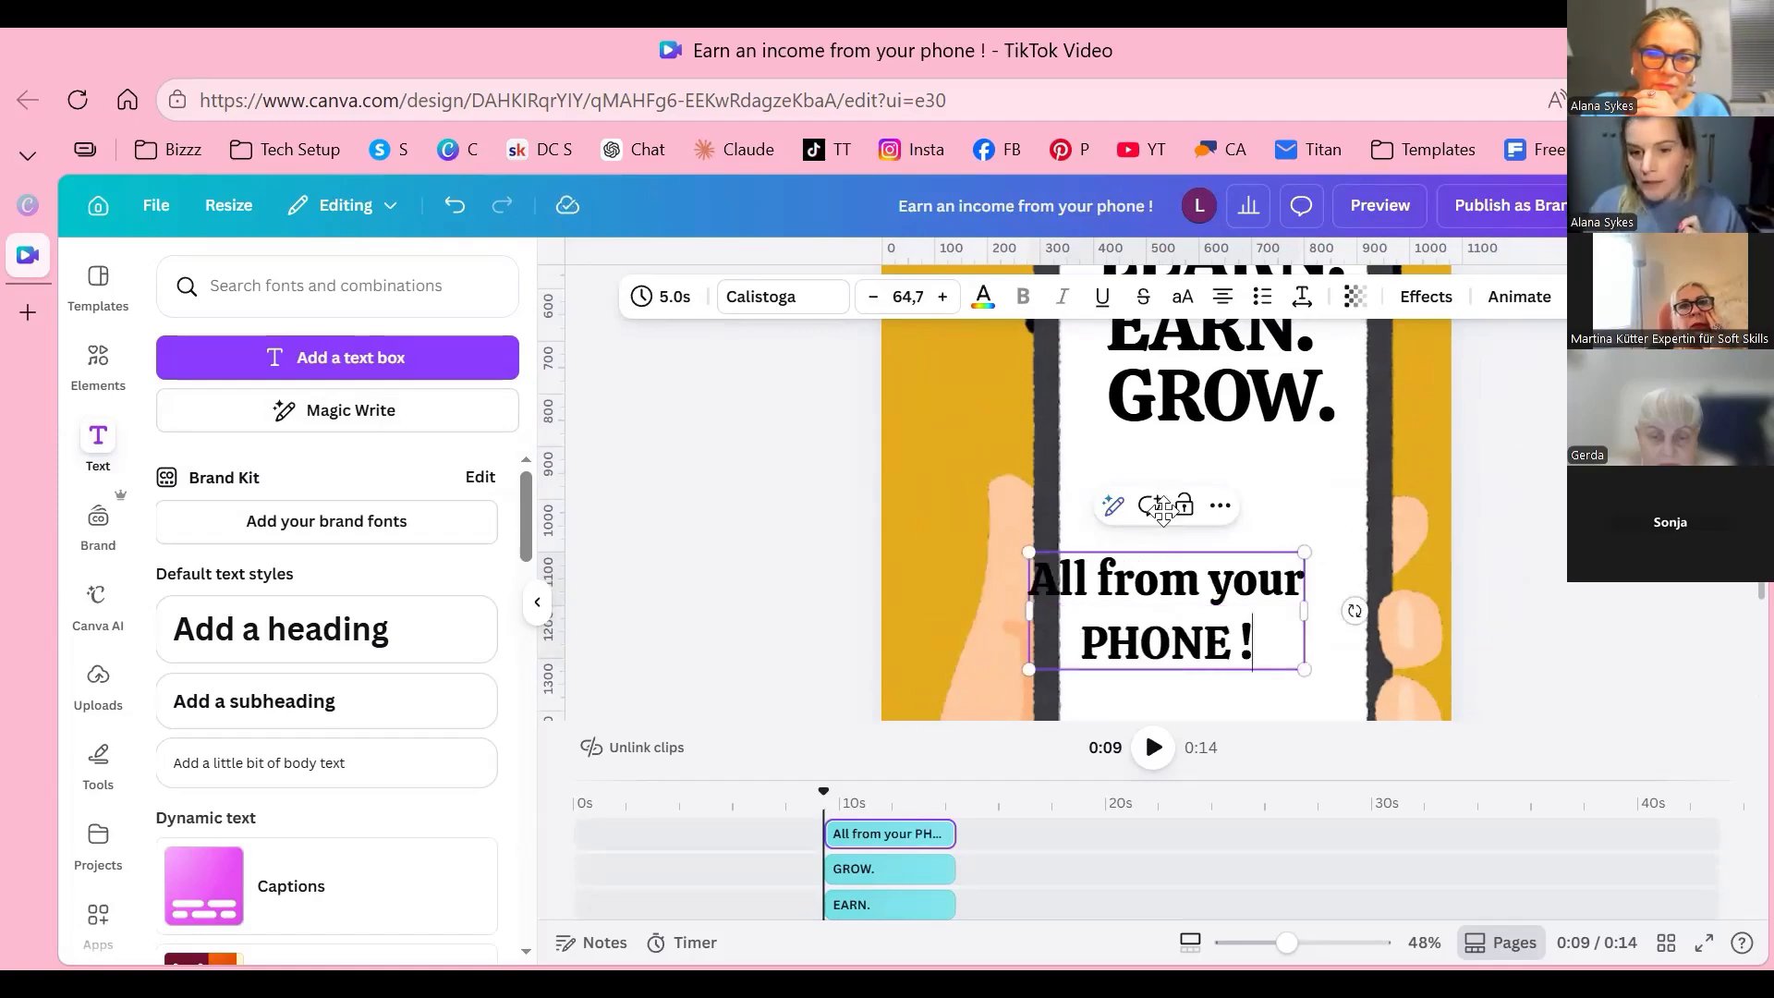
Step: Position the "All from your PHONE !" text centred on the phone screen directly beneath "GROW."
{"action": "left_click", "coordinate": [1165, 505]}
{"action": "left_click_drag", "start_coordinate": [1122, 611], "coordinate": [1176, 525]}
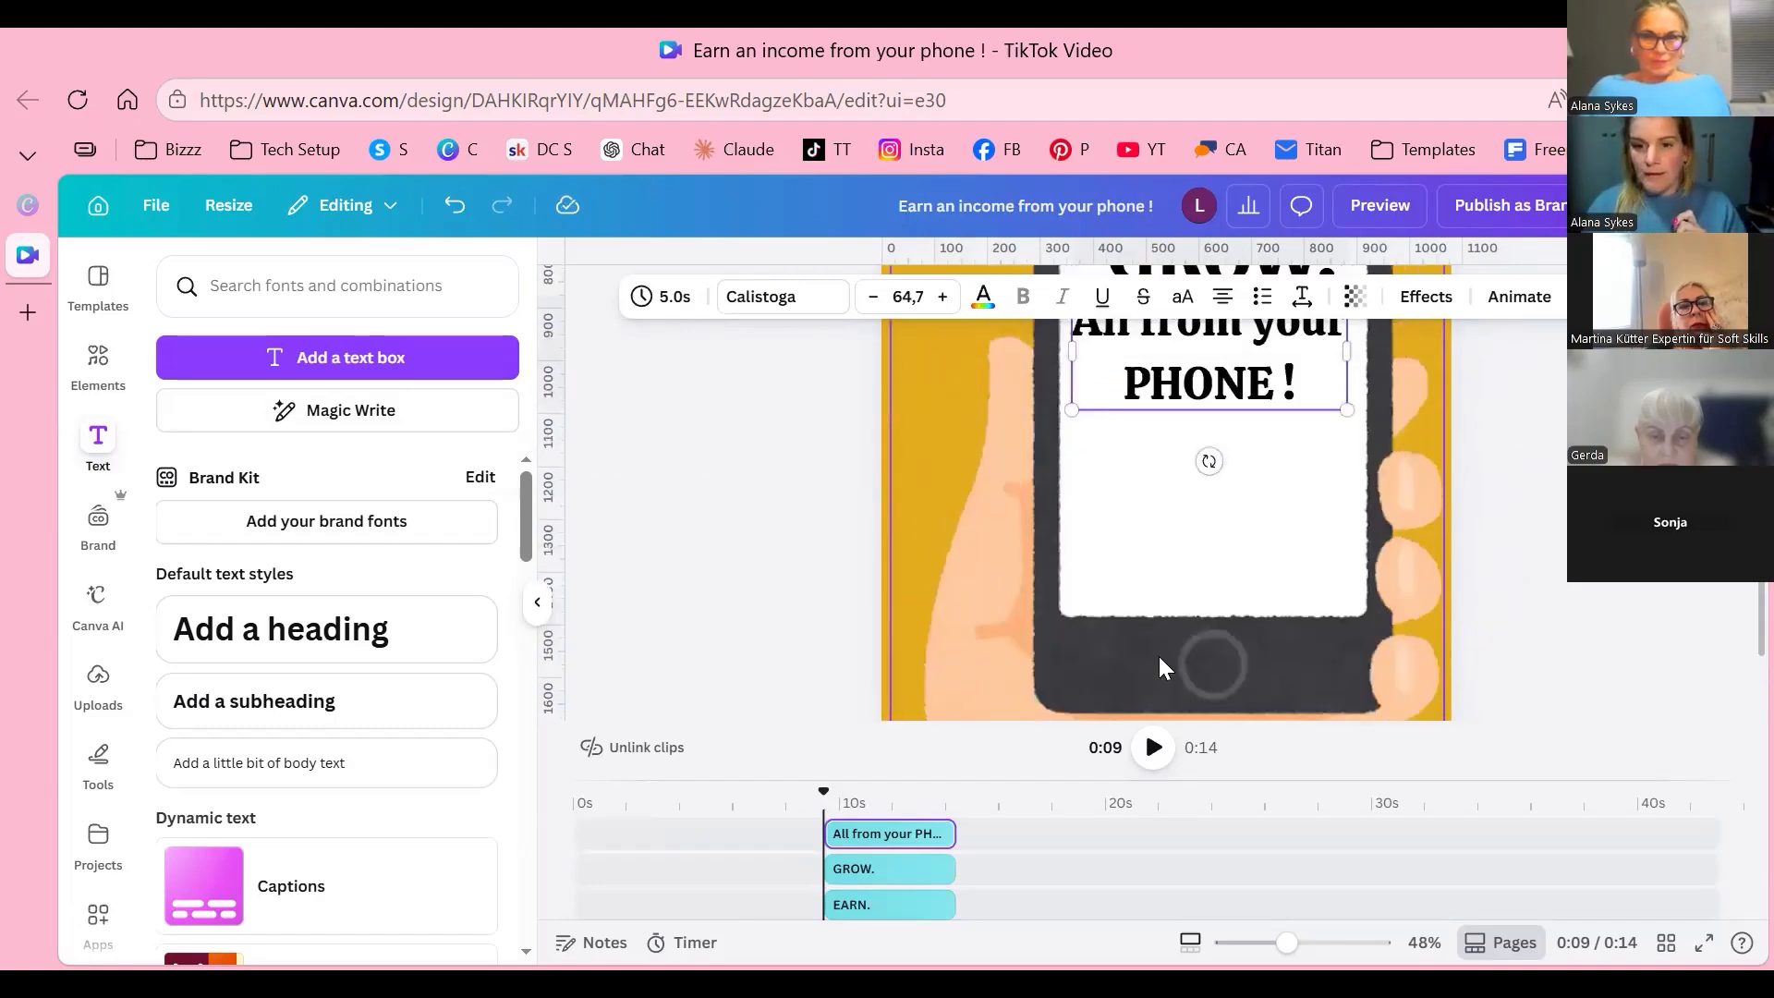
{"action": "left_click_drag", "start_coordinate": [1186, 459], "coordinate": [1191, 317]}
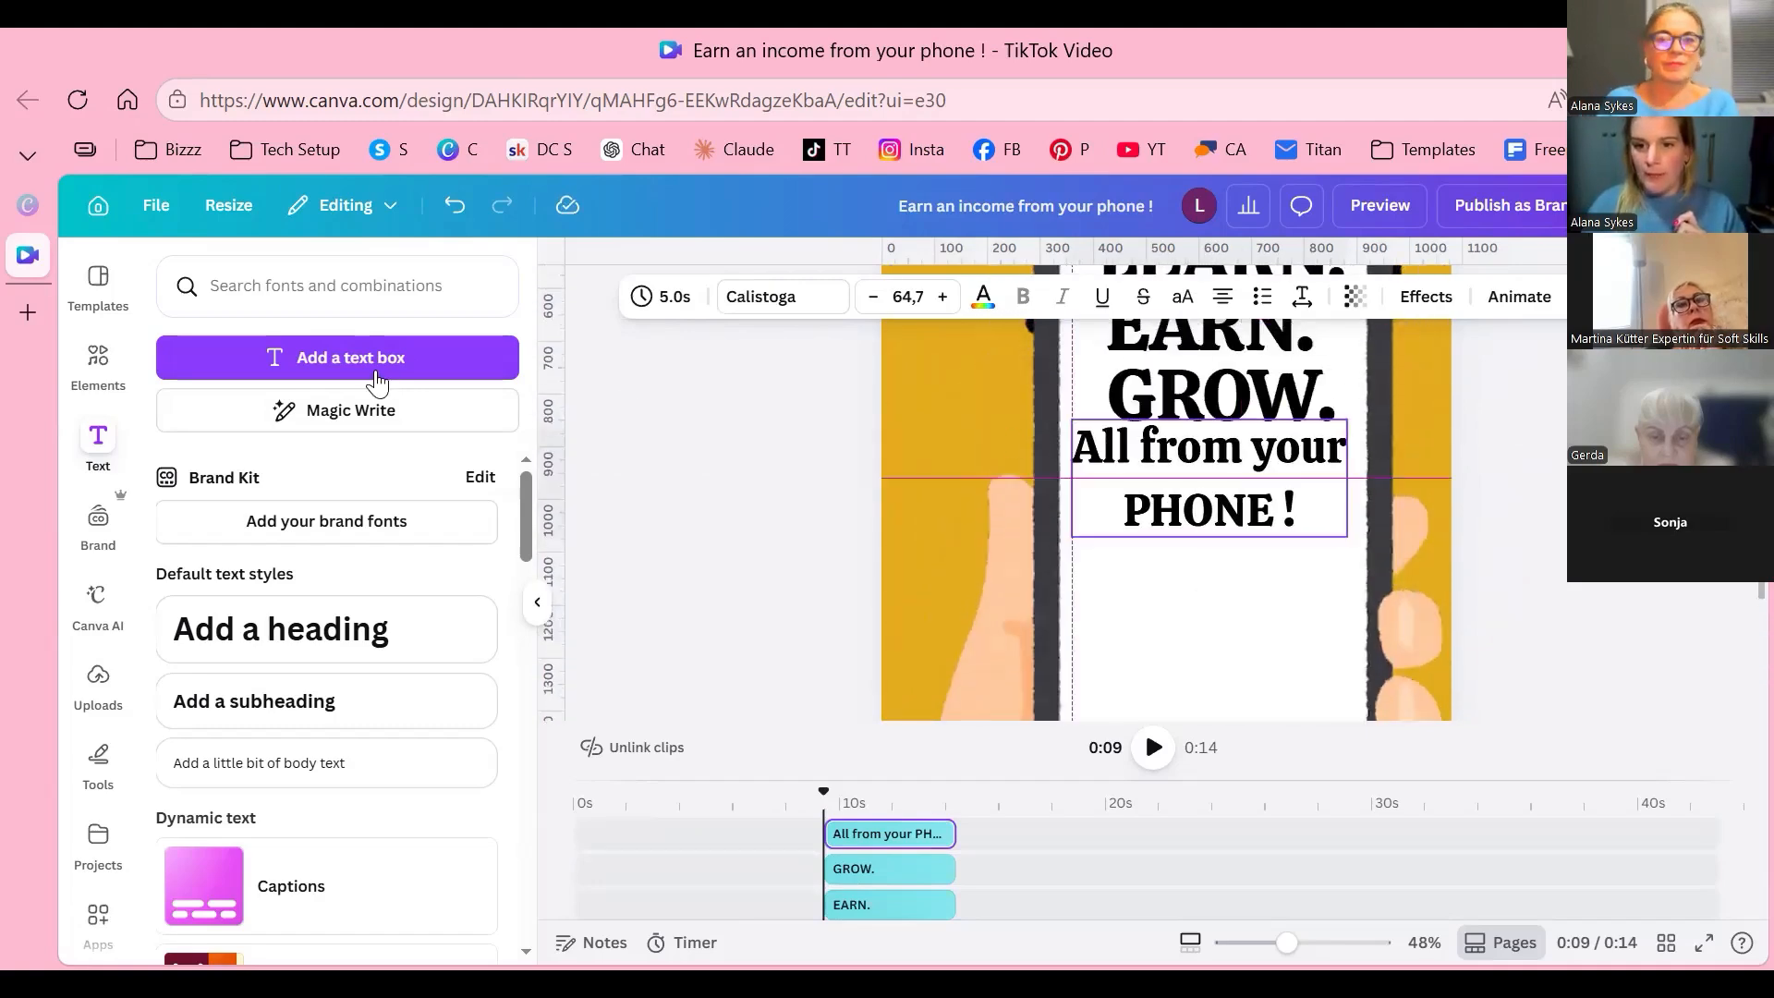
{"action": "left_click", "coordinate": [1329, 644]}
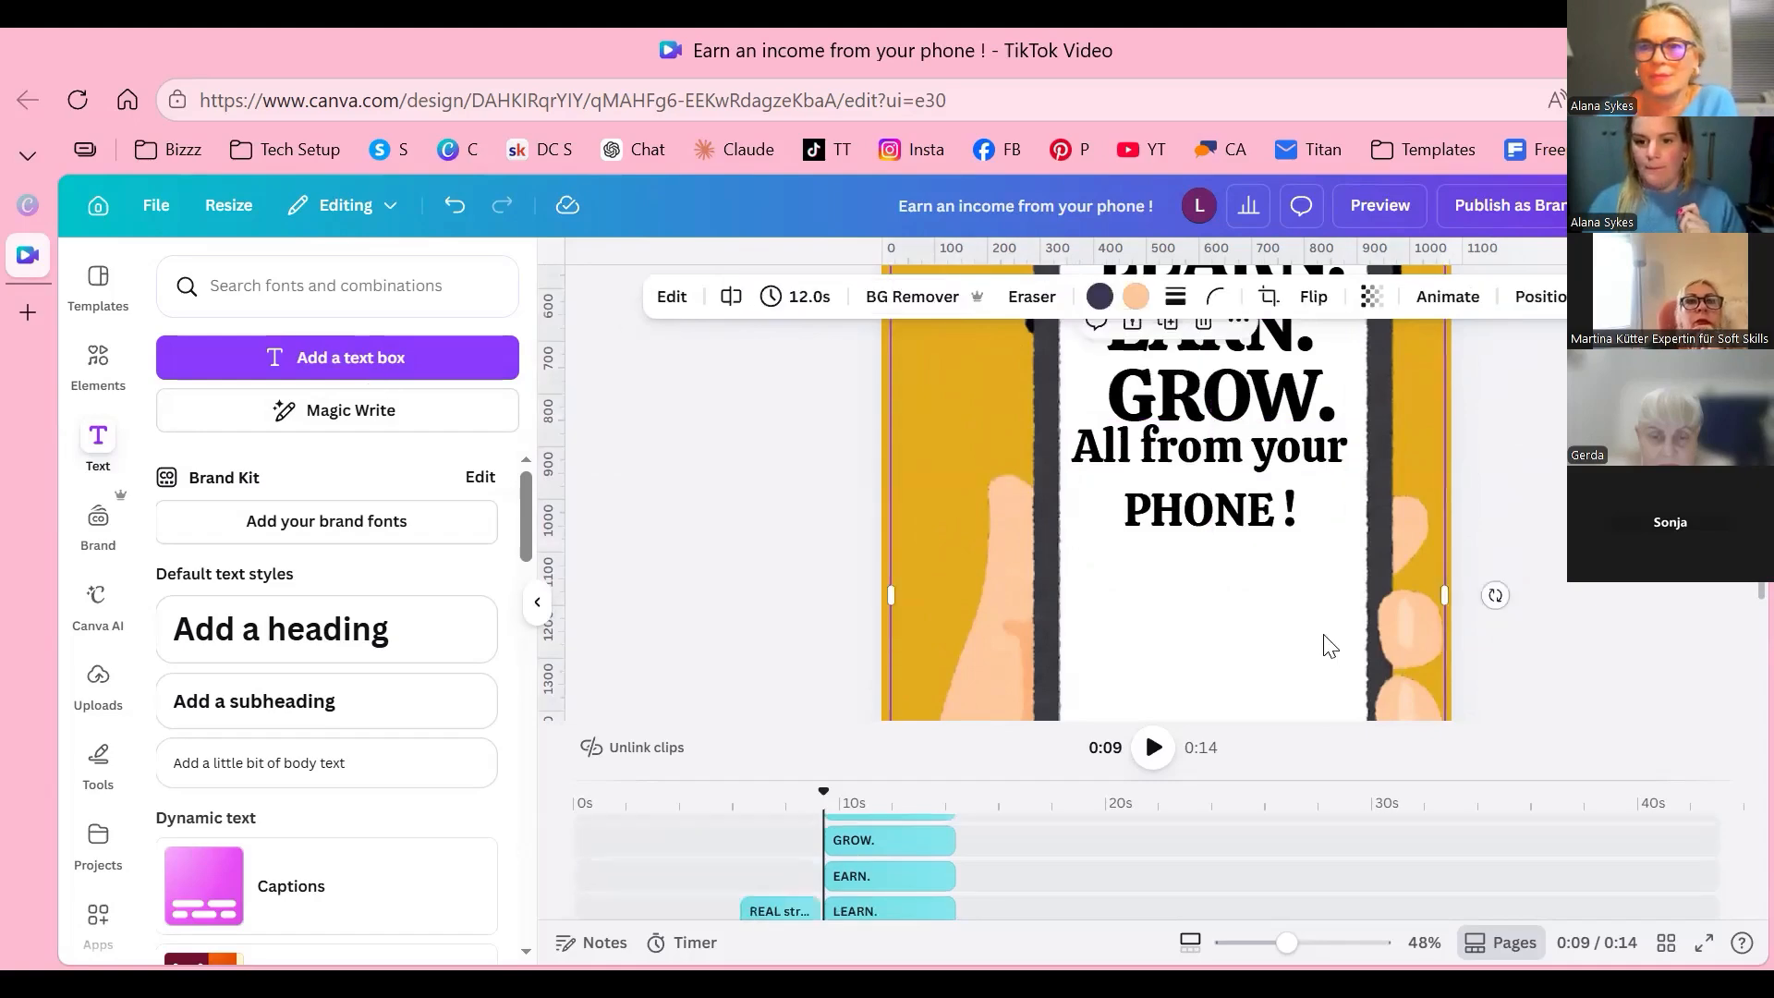
Step: Add a text box with "COMMENT" and "JOIN" on two lines in the lower part of the phone screen
{"action": "scroll", "coordinate": [1329, 645], "scroll_direction": "down", "scroll_amount": 3}
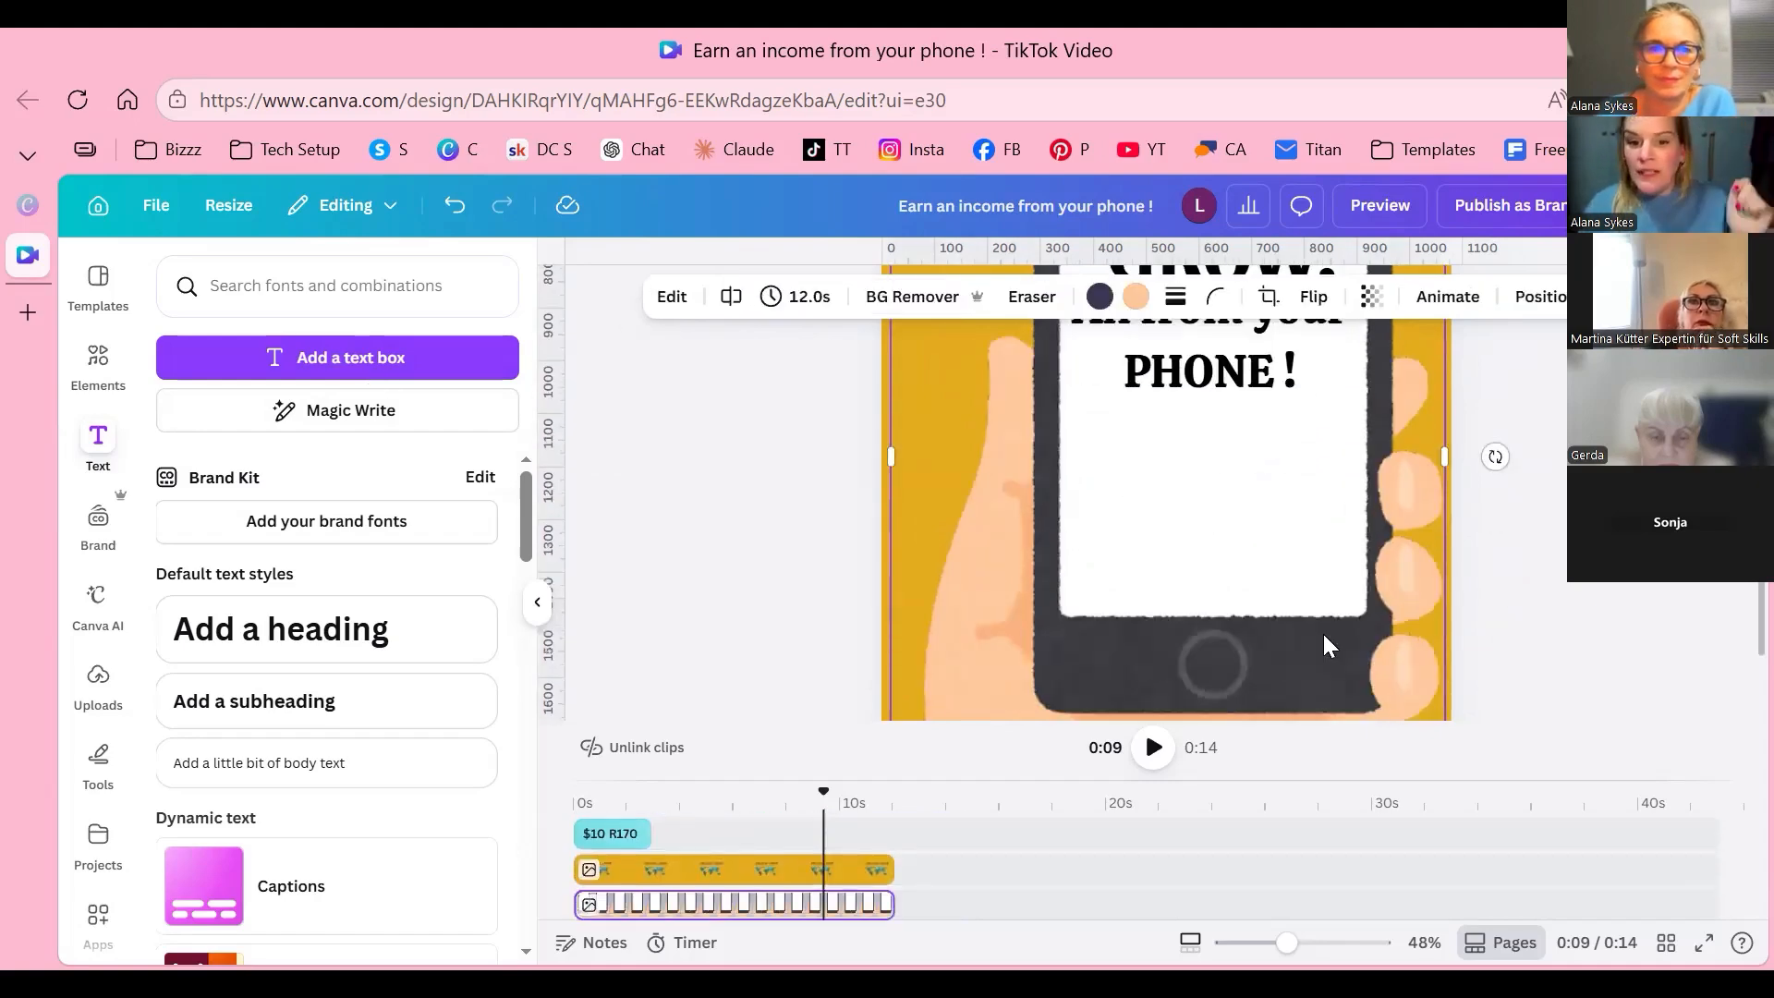
{"action": "type", "text": "text"}
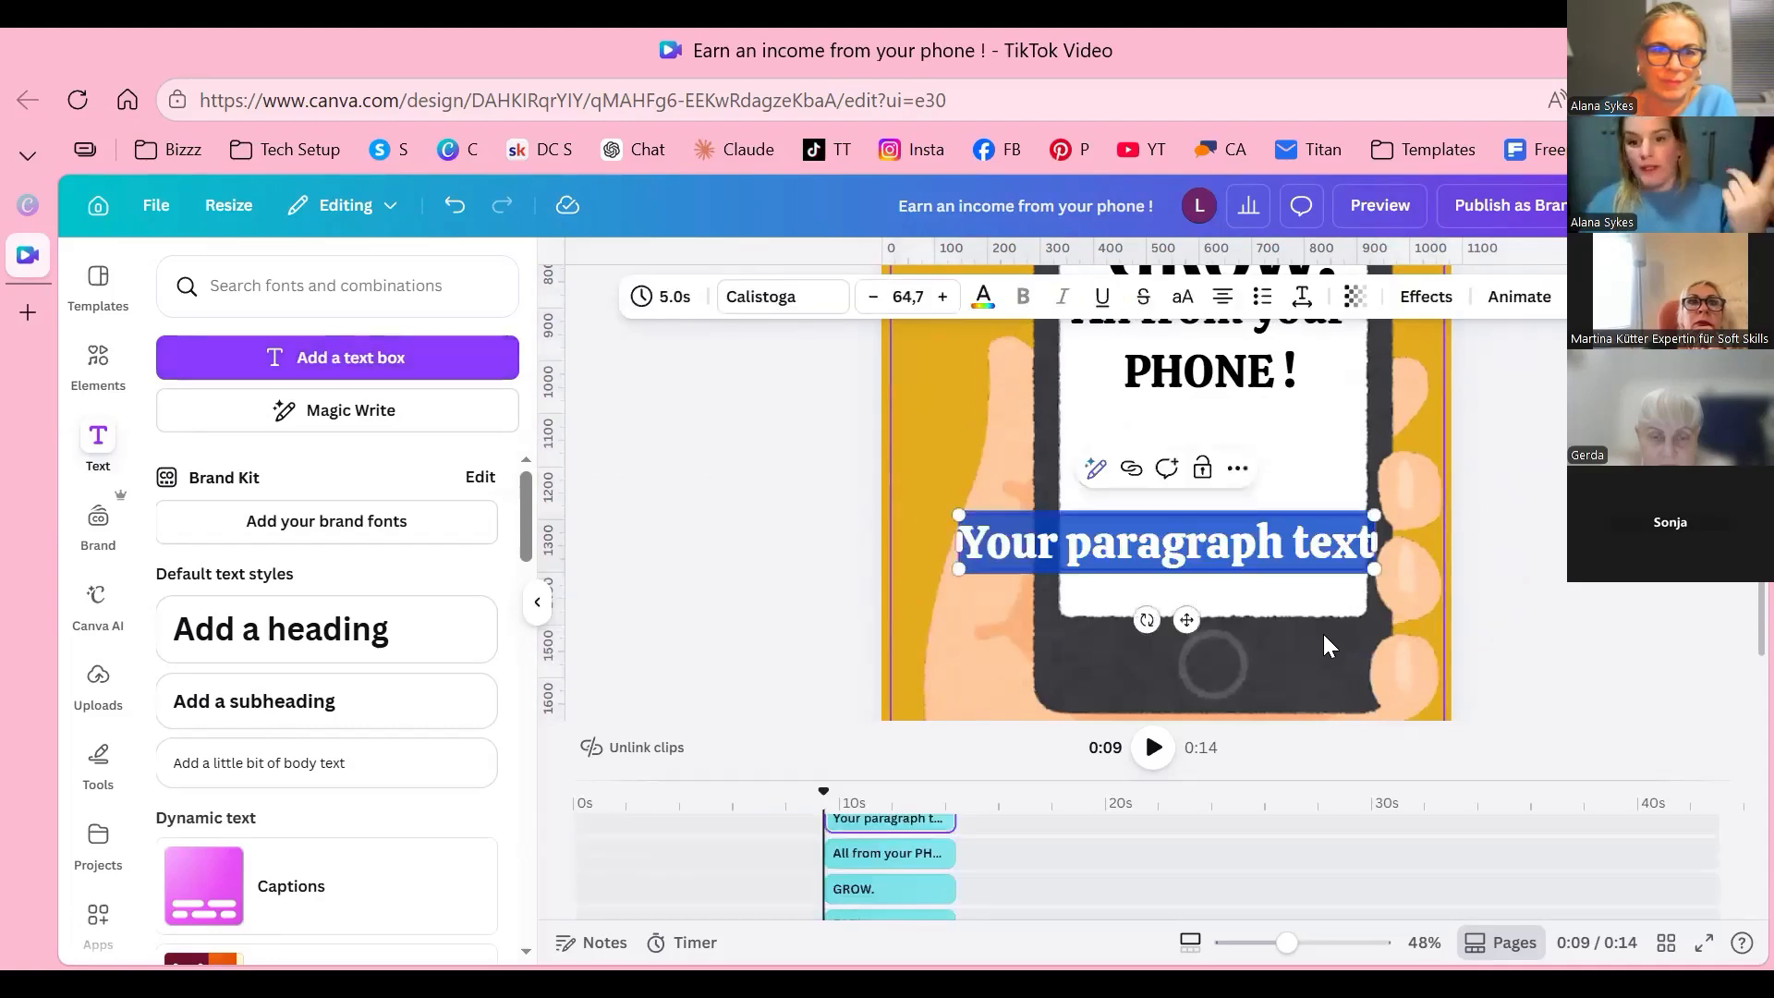
{"action": "type", "text": "Comm"}
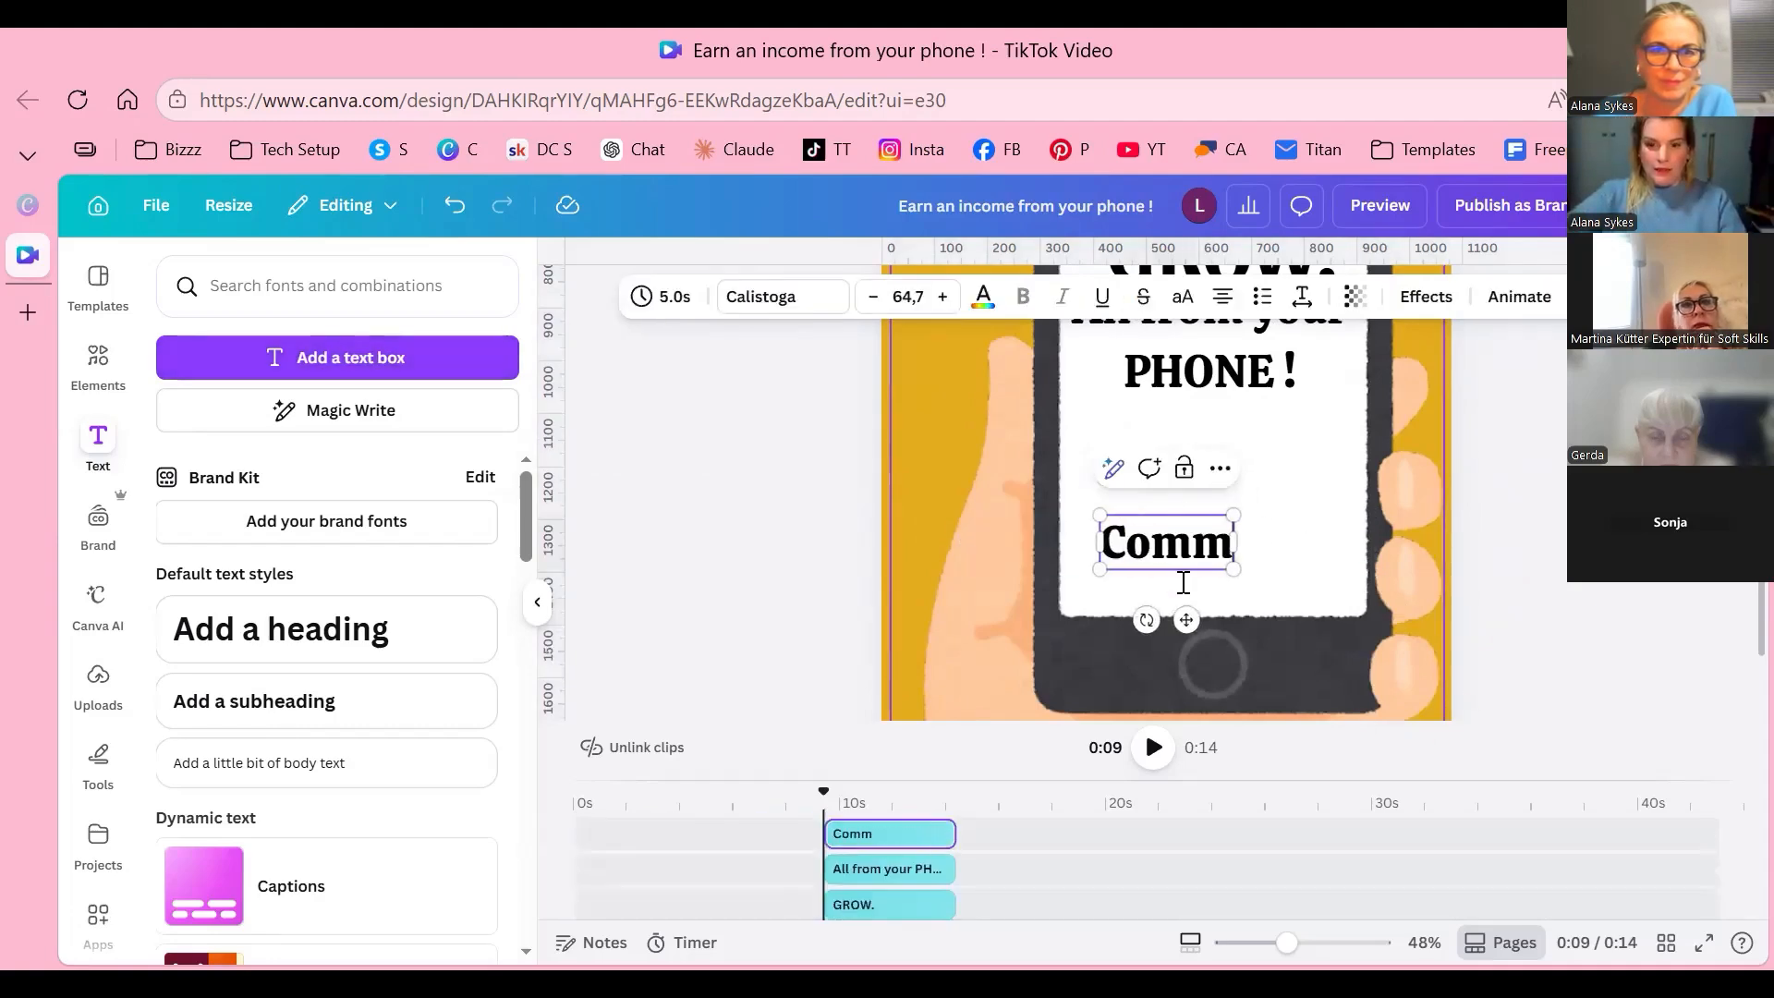
{"action": "key", "text": "BackSpace"}
{"action": "key", "text": "BackSpace"}
{"action": "key", "text": "BackSpace"}
{"action": "type", "text": "OMMENT"}
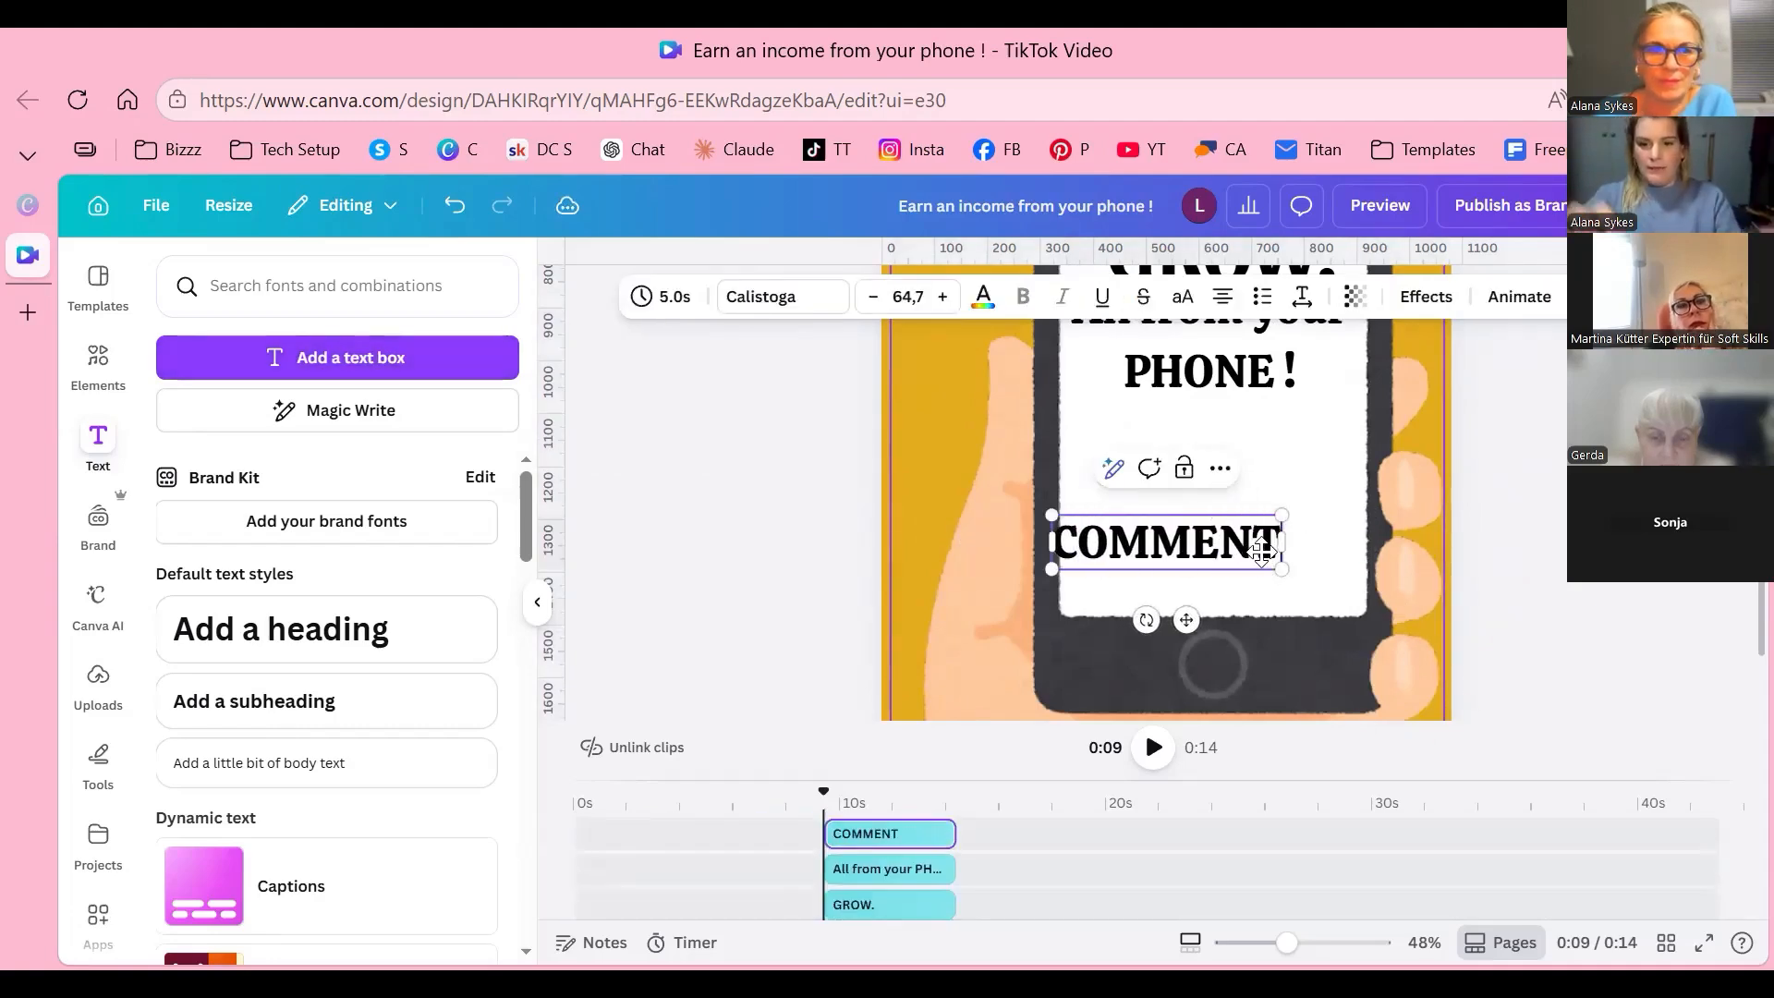
{"action": "key", "text": "Return"}
{"action": "type", "text": "JOIN"}
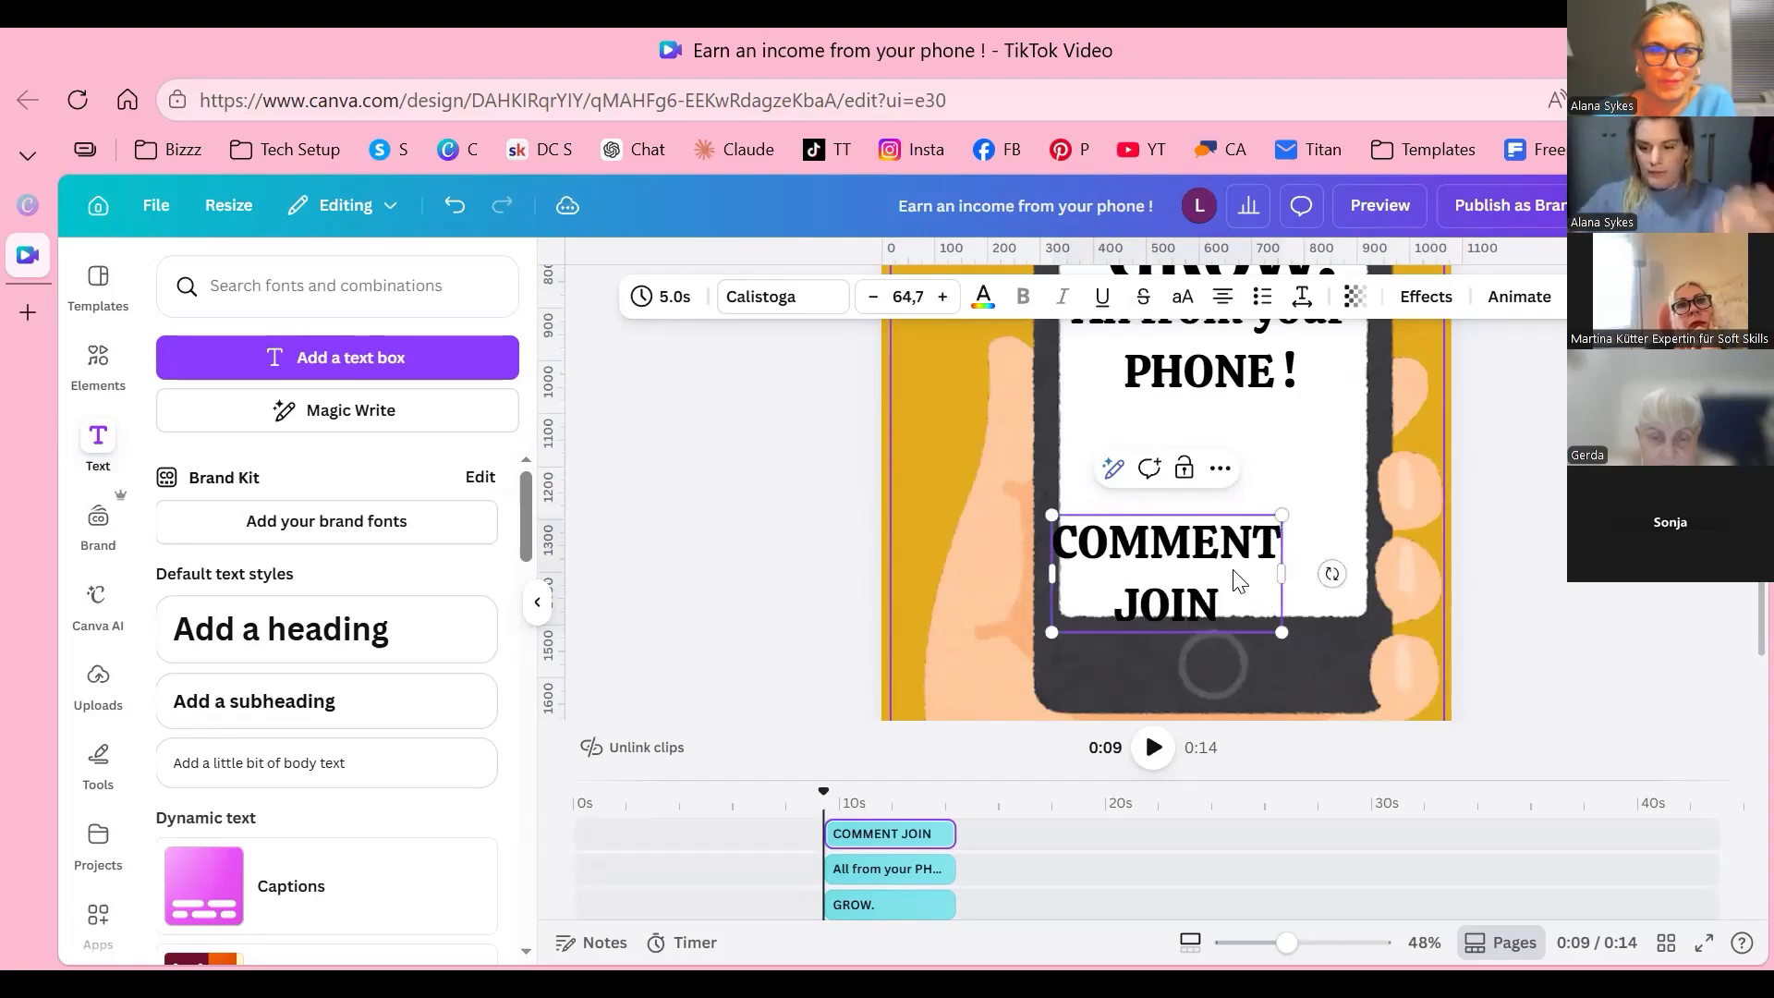
Step: Move the "COMMENT JOIN" text so it sits centred at the bottom of the phone's white screen
{"action": "left_click", "coordinate": [1316, 462]}
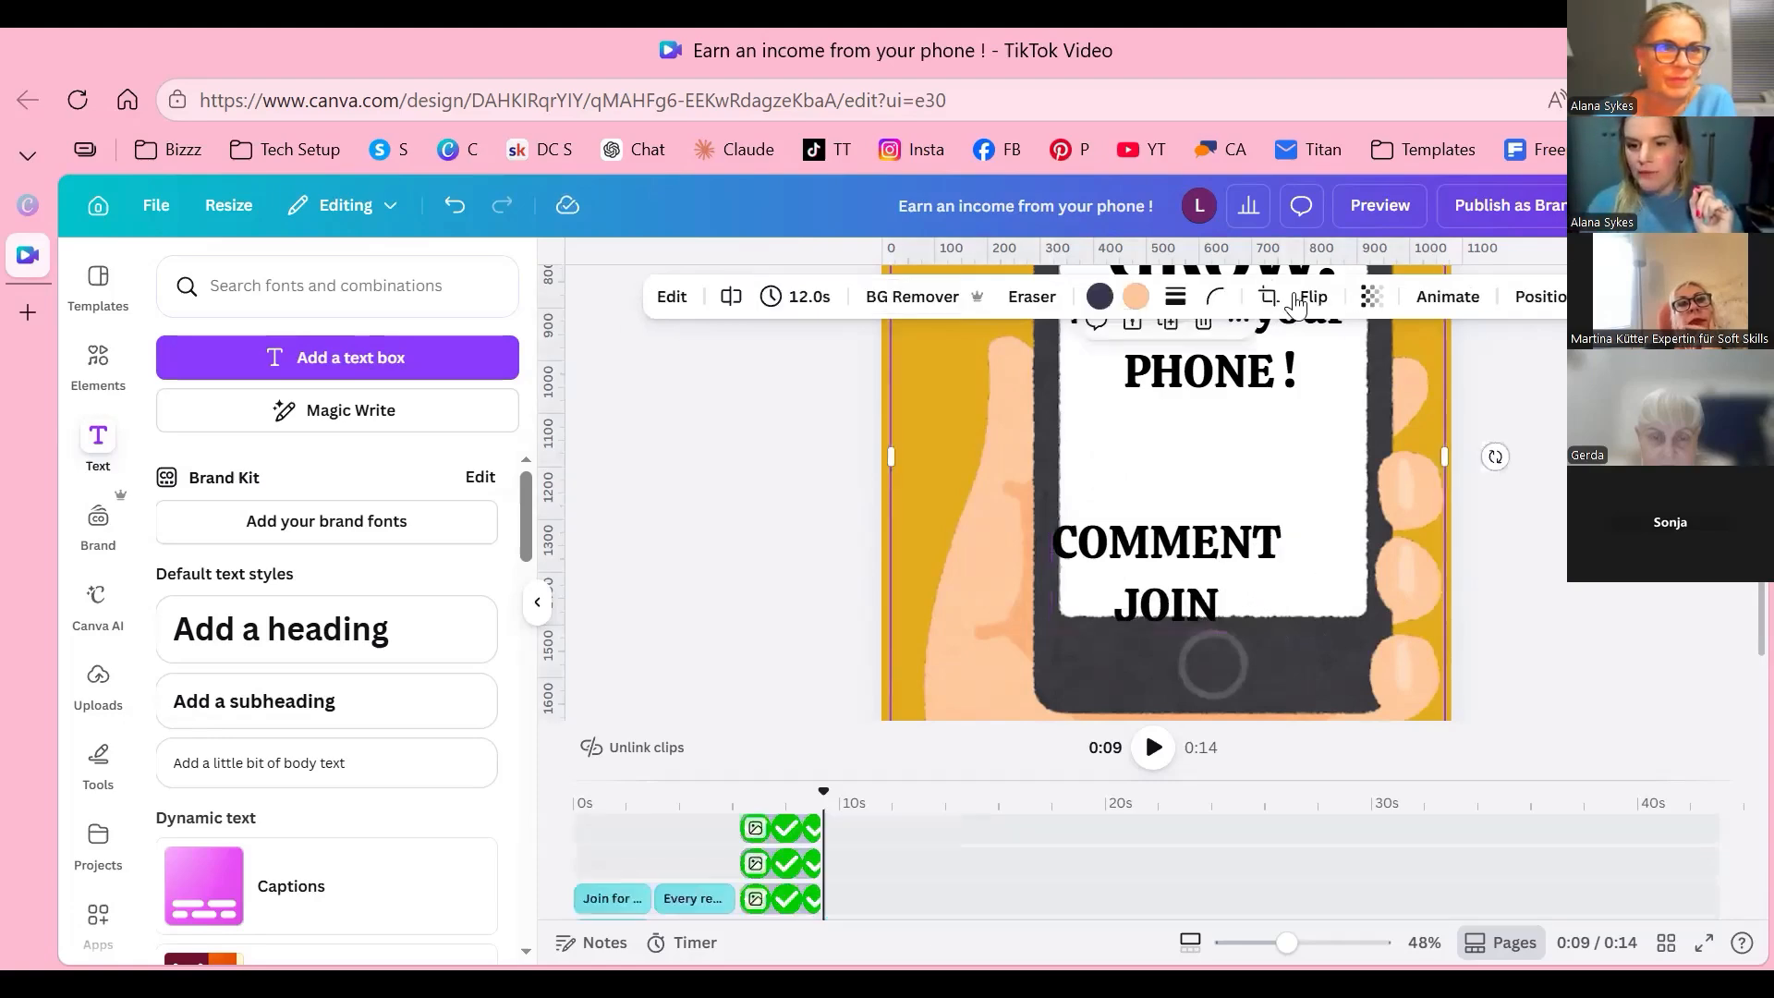
{"action": "left_click", "coordinate": [1222, 554]}
{"action": "left_click_drag", "start_coordinate": [1168, 522], "coordinate": [1218, 503]}
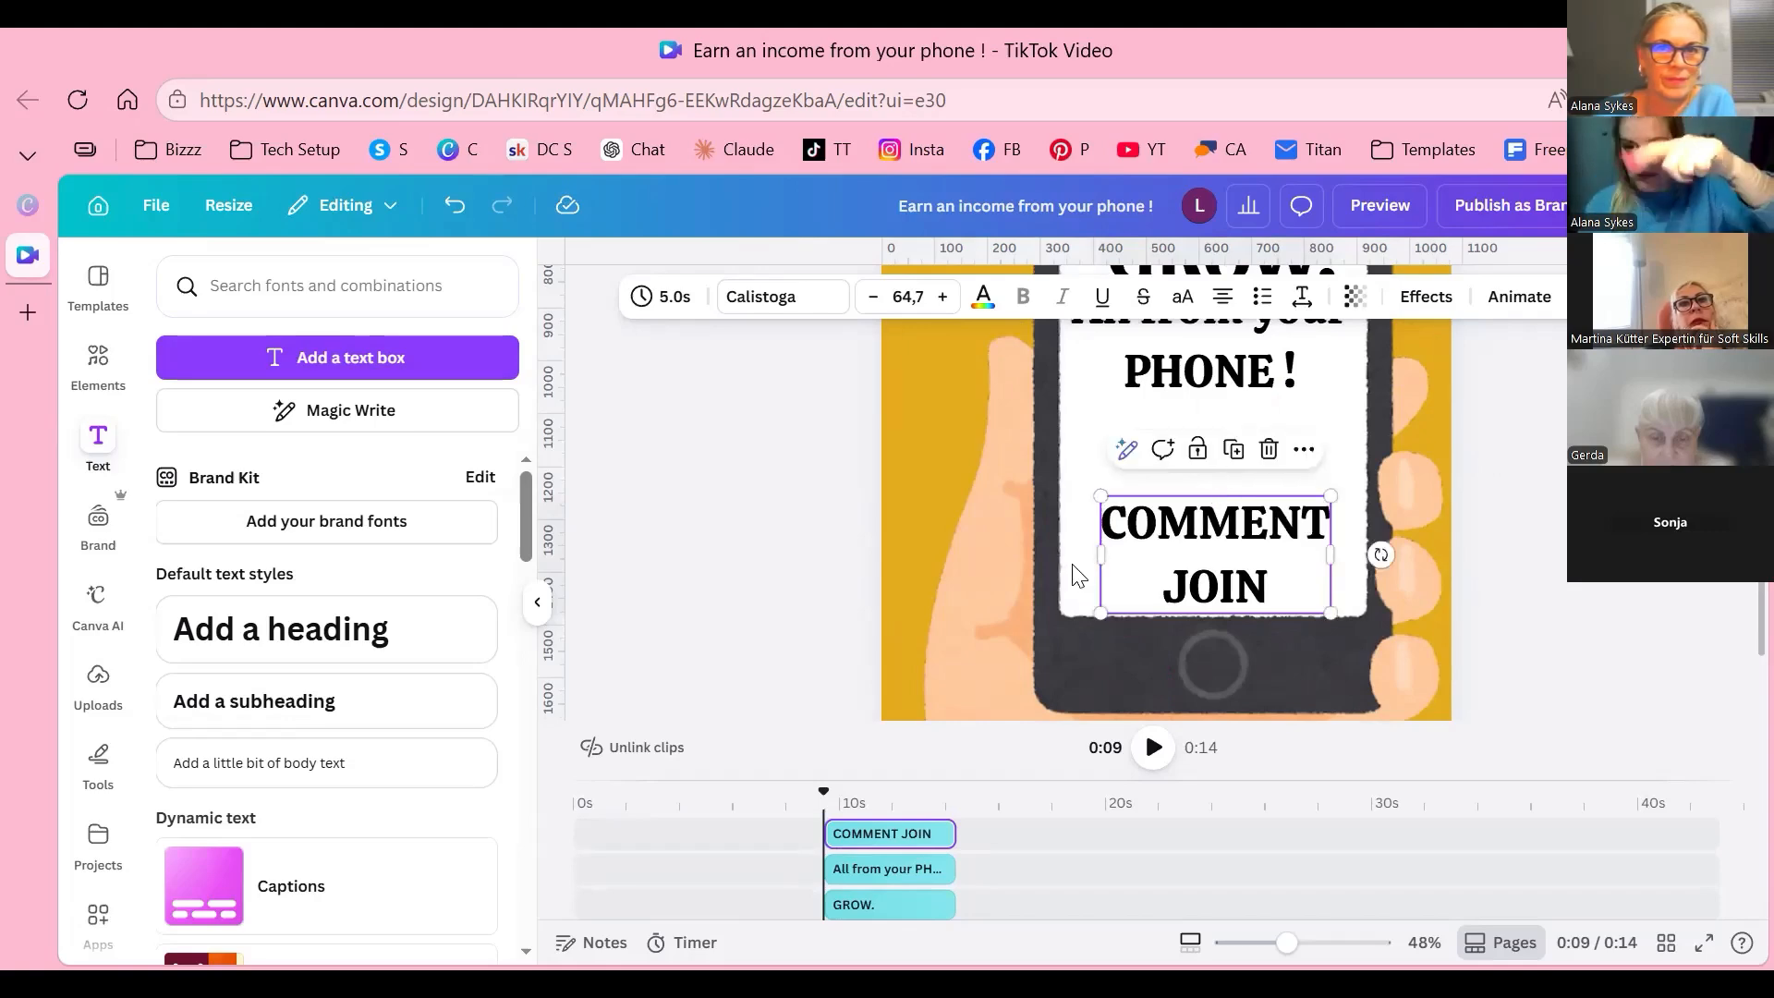
Step: Tighten the line spacing of the "COMMENT JOIN" text to 1.01
{"action": "left_click", "coordinate": [1302, 296]}
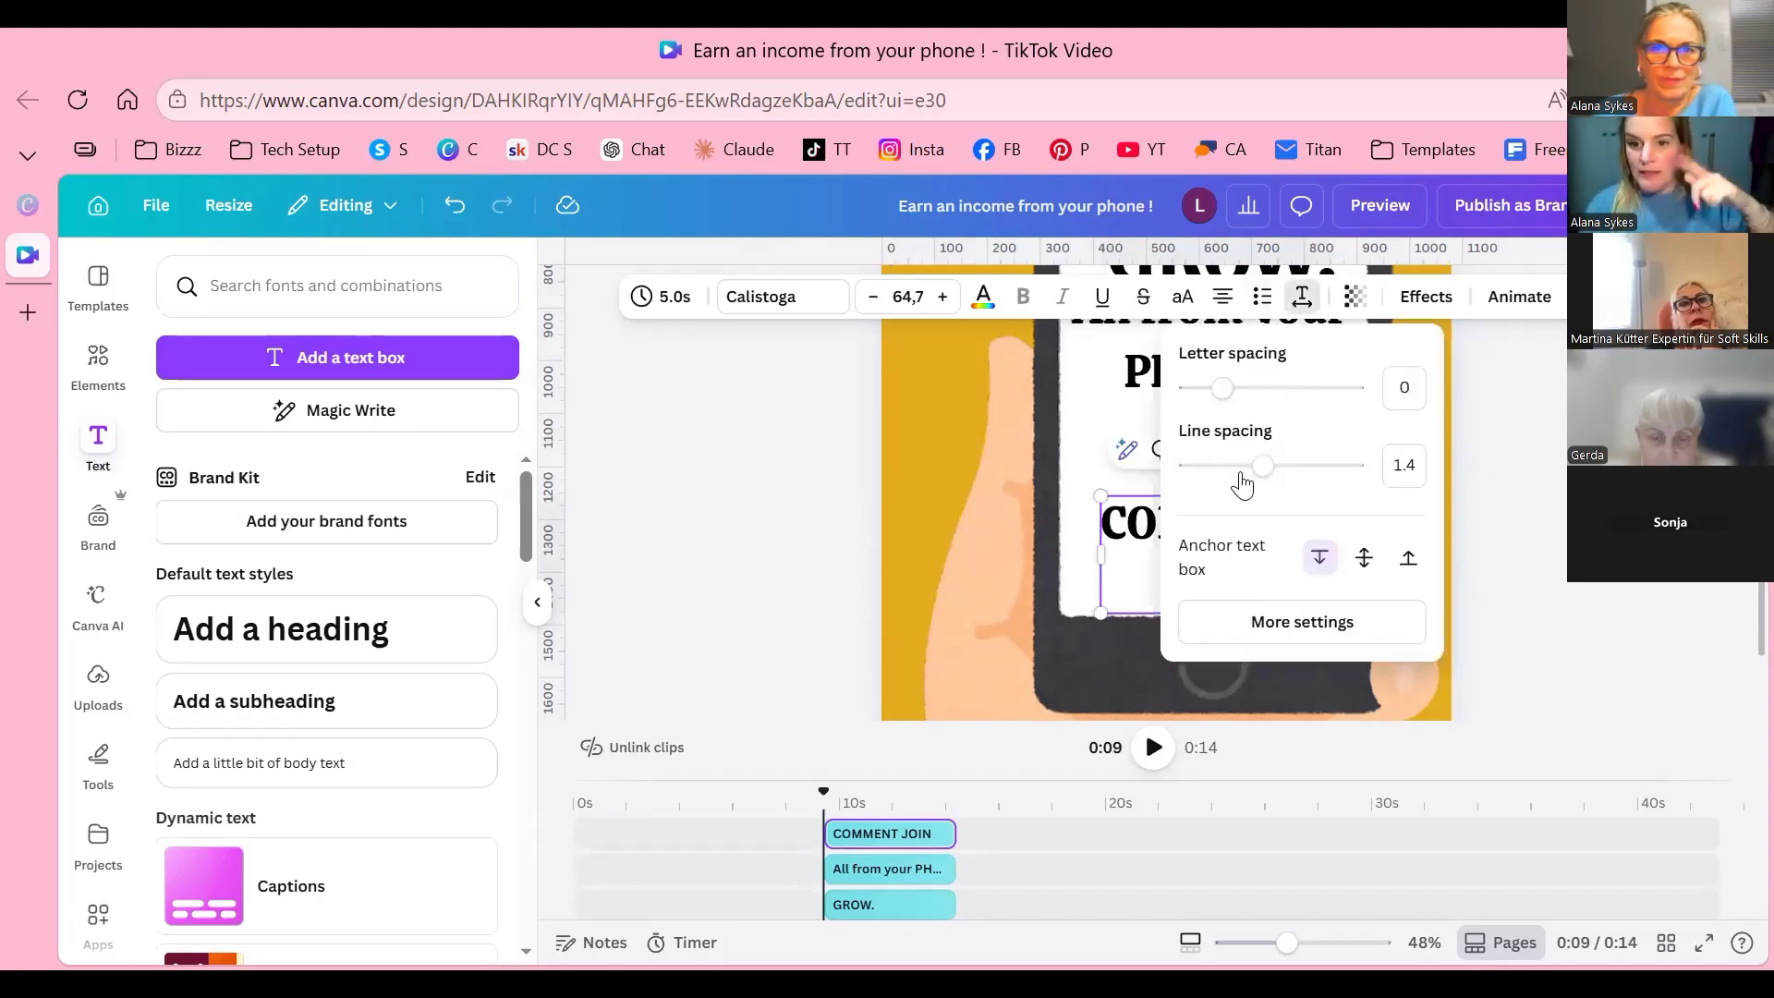
{"action": "mouse_move", "coordinate": [1232, 471]}
{"action": "left_mouse_down"}
{"action": "mouse_move", "coordinate": [1211, 467]}
{"action": "mouse_move", "coordinate": [1230, 467]}
{"action": "left_mouse_up"}
{"action": "left_click", "coordinate": [1213, 531]}
{"action": "left_click", "coordinate": [1218, 538]}
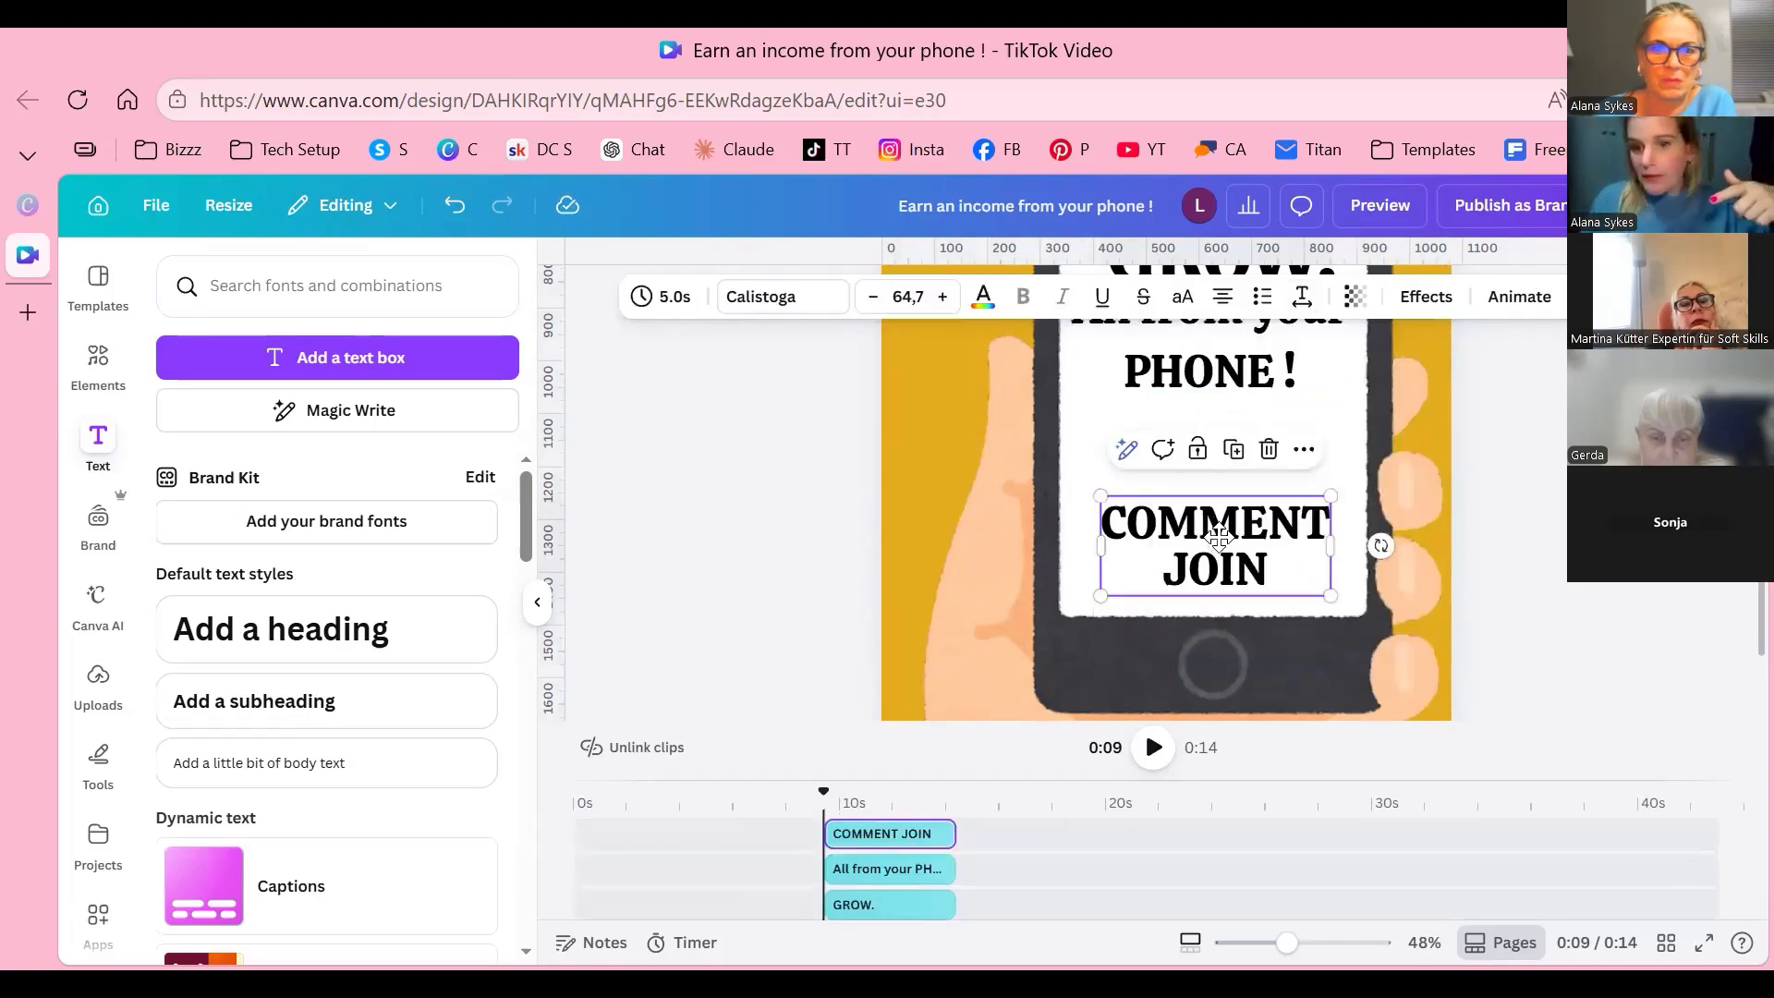
{"action": "left_click", "coordinate": [1302, 296]}
{"action": "left_click_drag", "start_coordinate": [1232, 465], "coordinate": [1231, 465]}
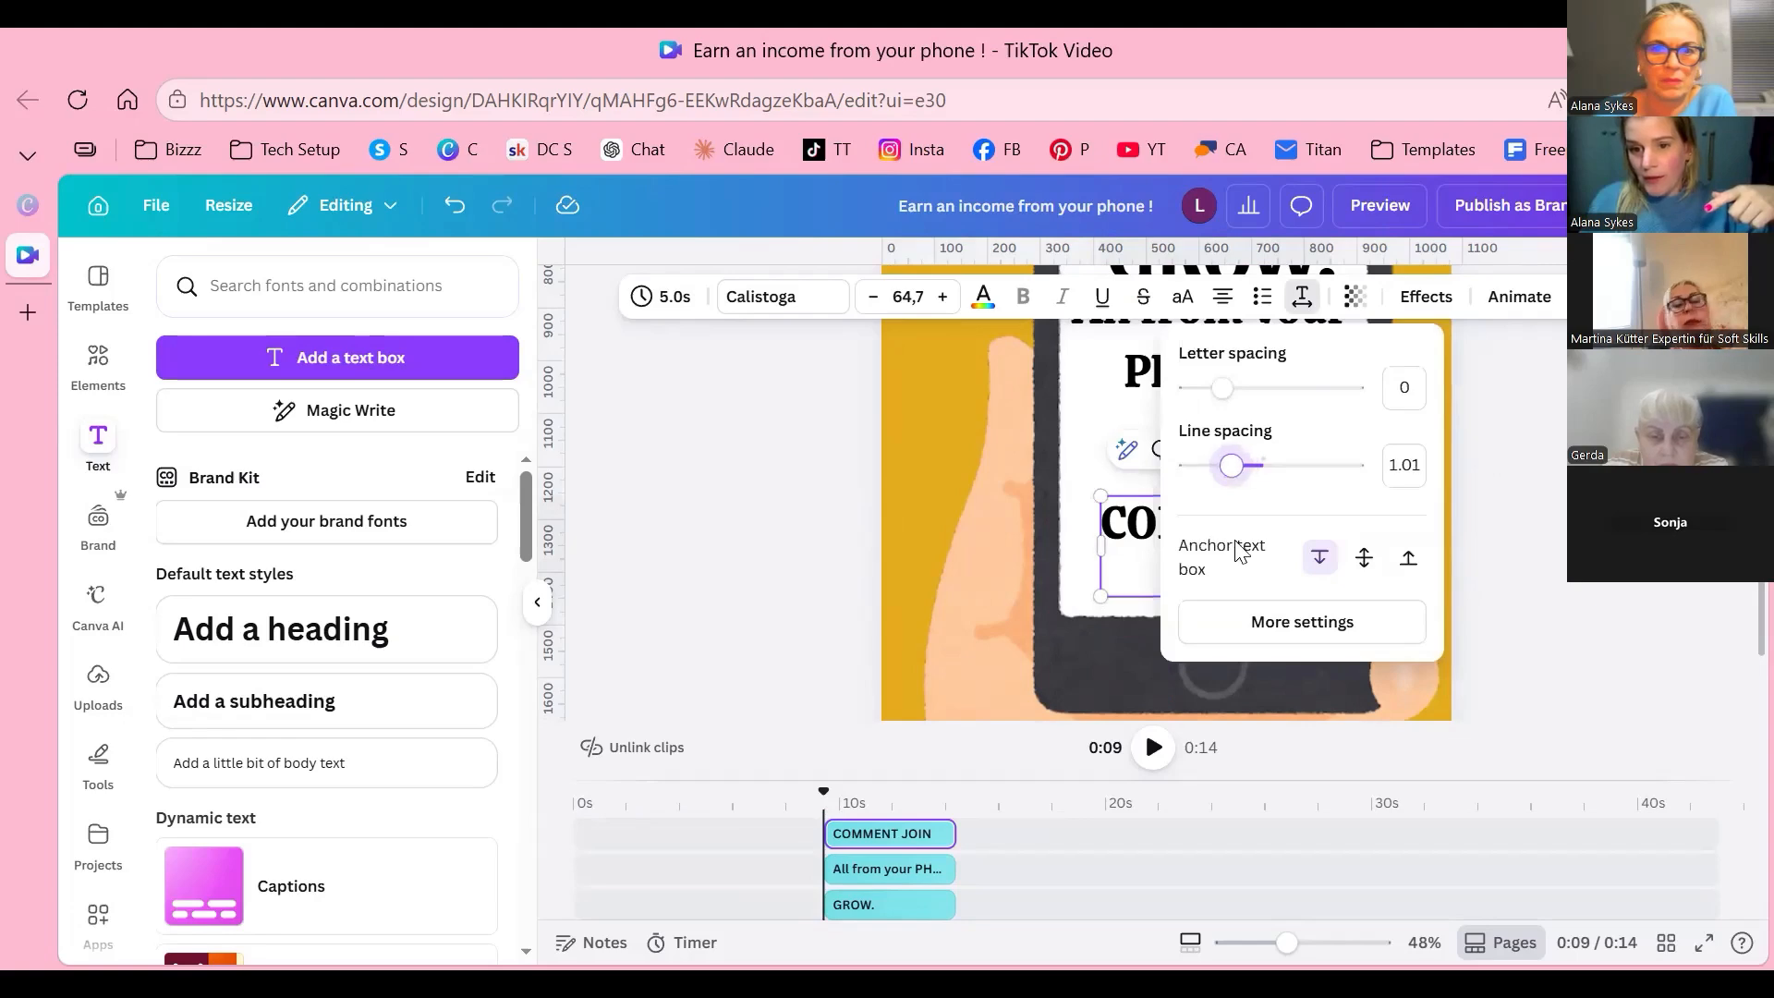
Step: Move the "COMMENT JOIN" text down to the lower edge of the phone's white screen, keeping it centred
{"action": "left_click", "coordinate": [1385, 325]}
{"action": "left_click", "coordinate": [1215, 541]}
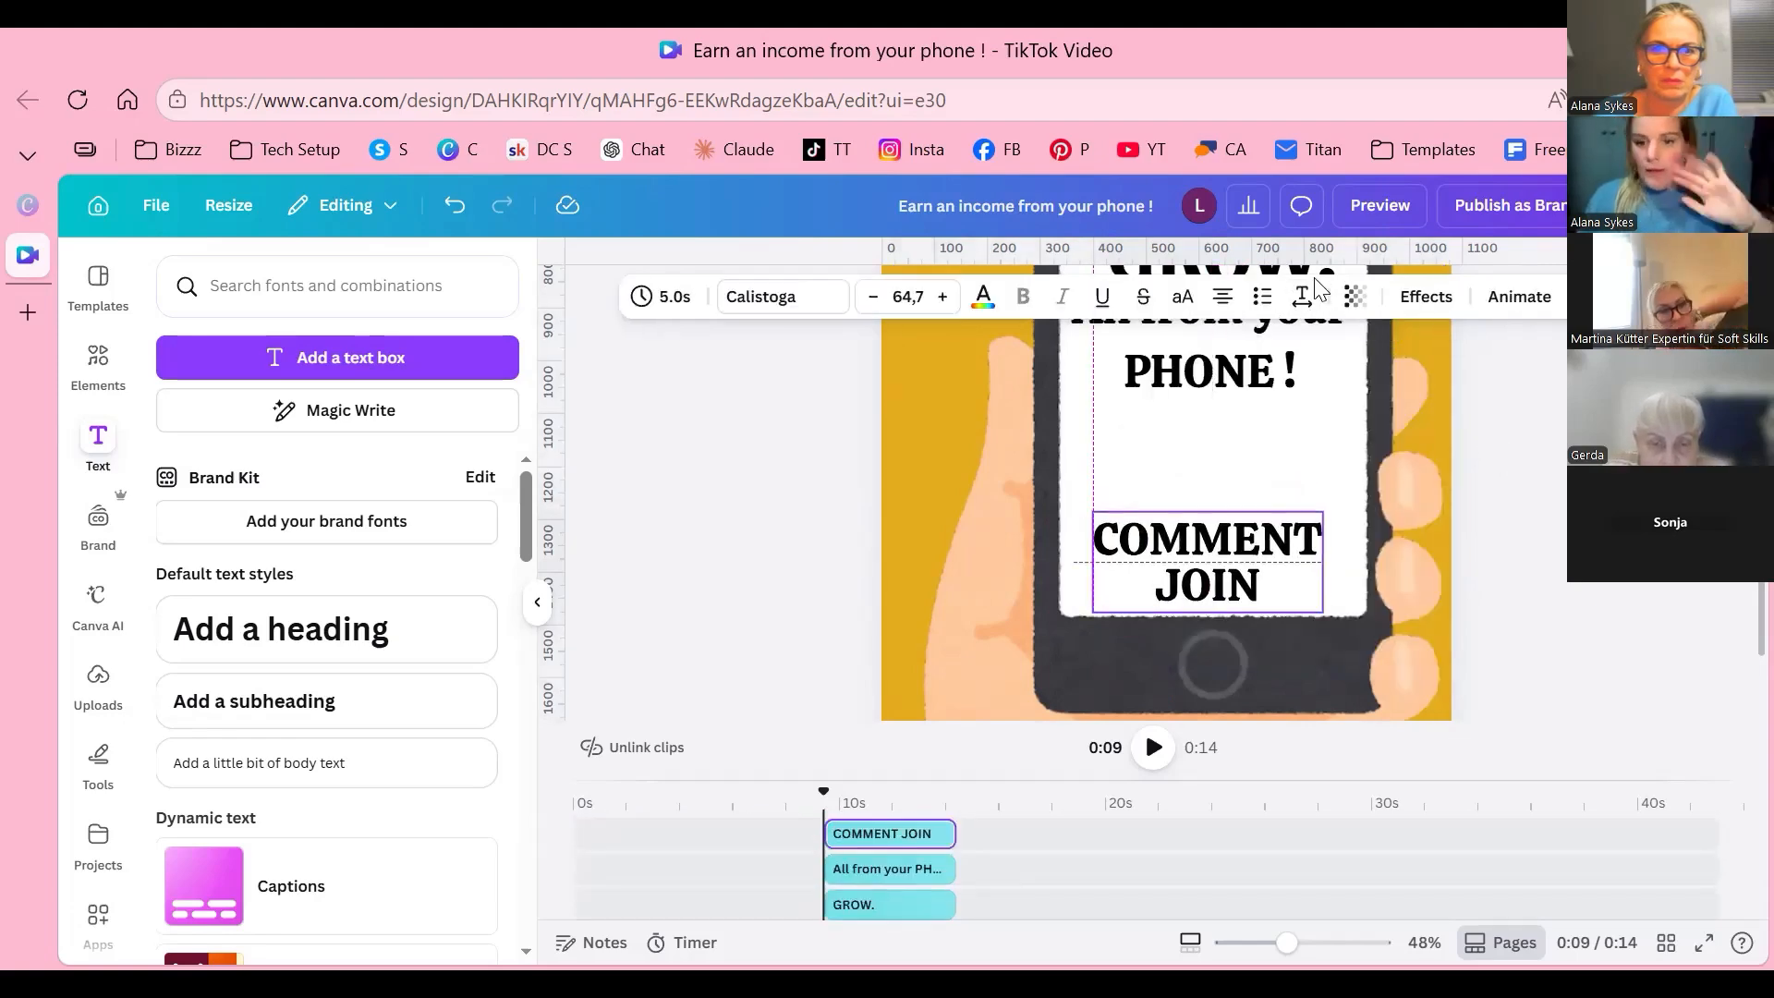
{"action": "key", "text": "Left"}
{"action": "key", "text": "Down"}
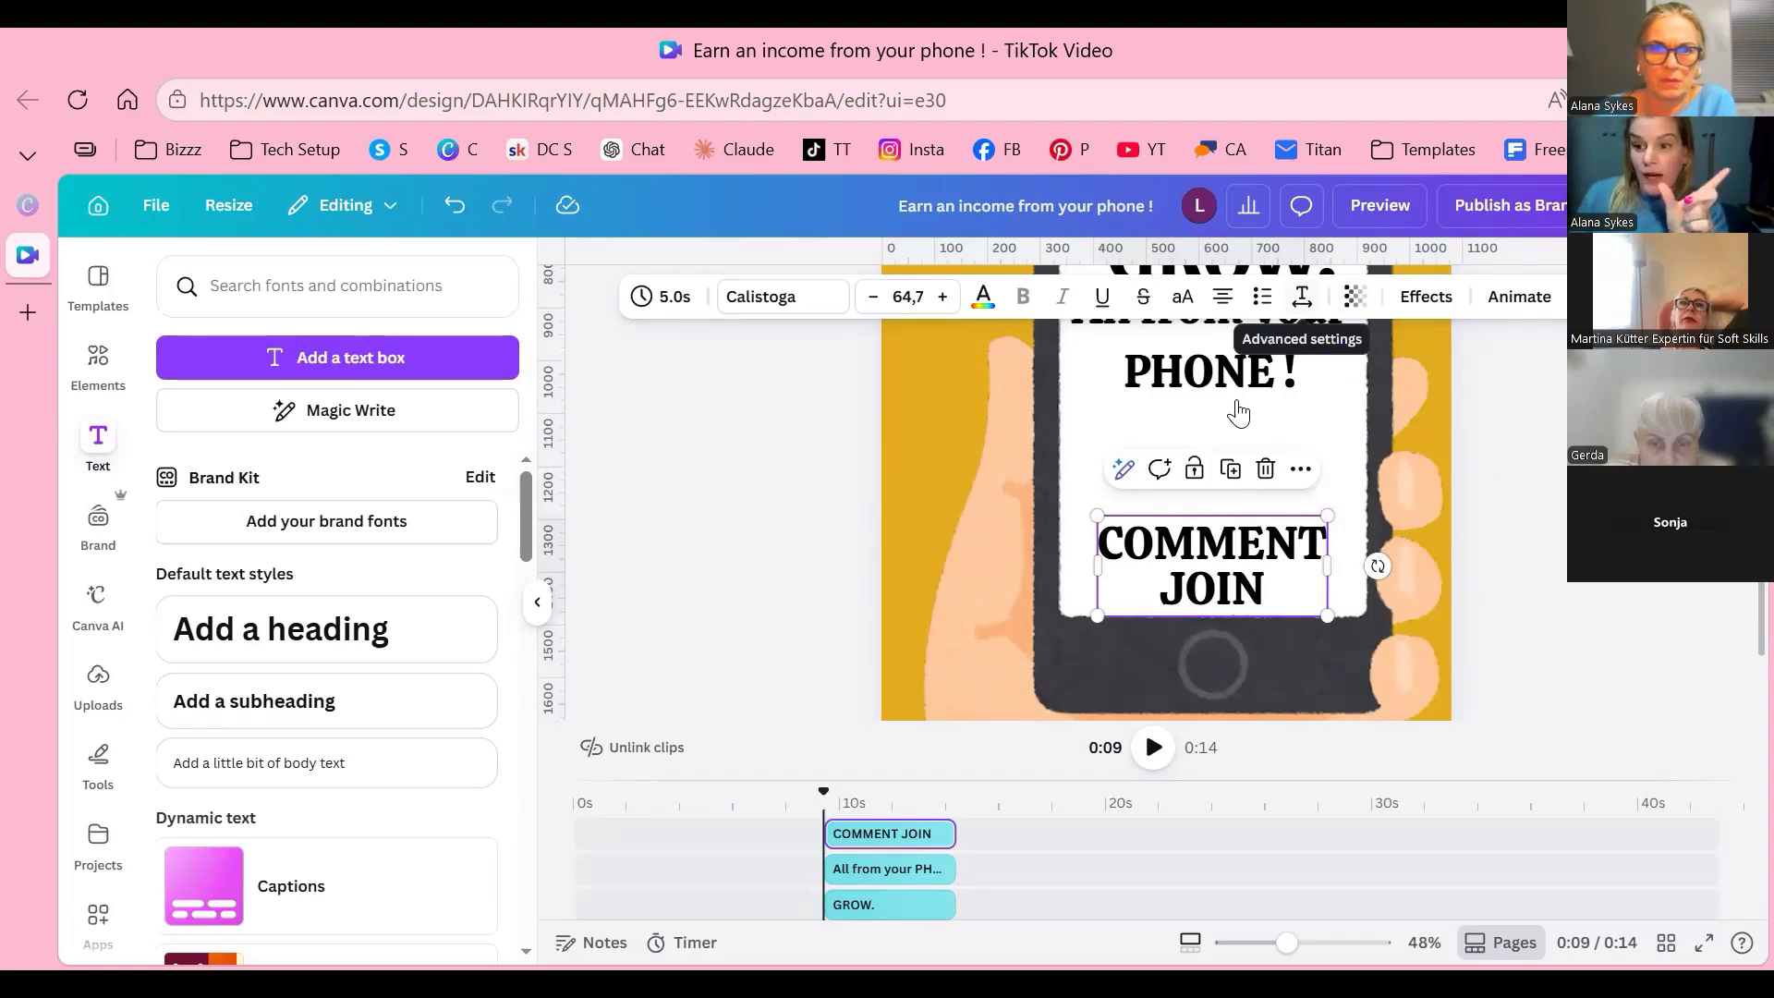
Step: Set the letter spacing of the "COMMENT JOIN" text to 36
{"action": "left_click", "coordinate": [1302, 297]}
{"action": "mouse_move", "coordinate": [1222, 388]}
{"action": "left_mouse_down"}
{"action": "mouse_move", "coordinate": [1248, 388]}
{"action": "mouse_move", "coordinate": [1230, 388]}
{"action": "left_mouse_up"}
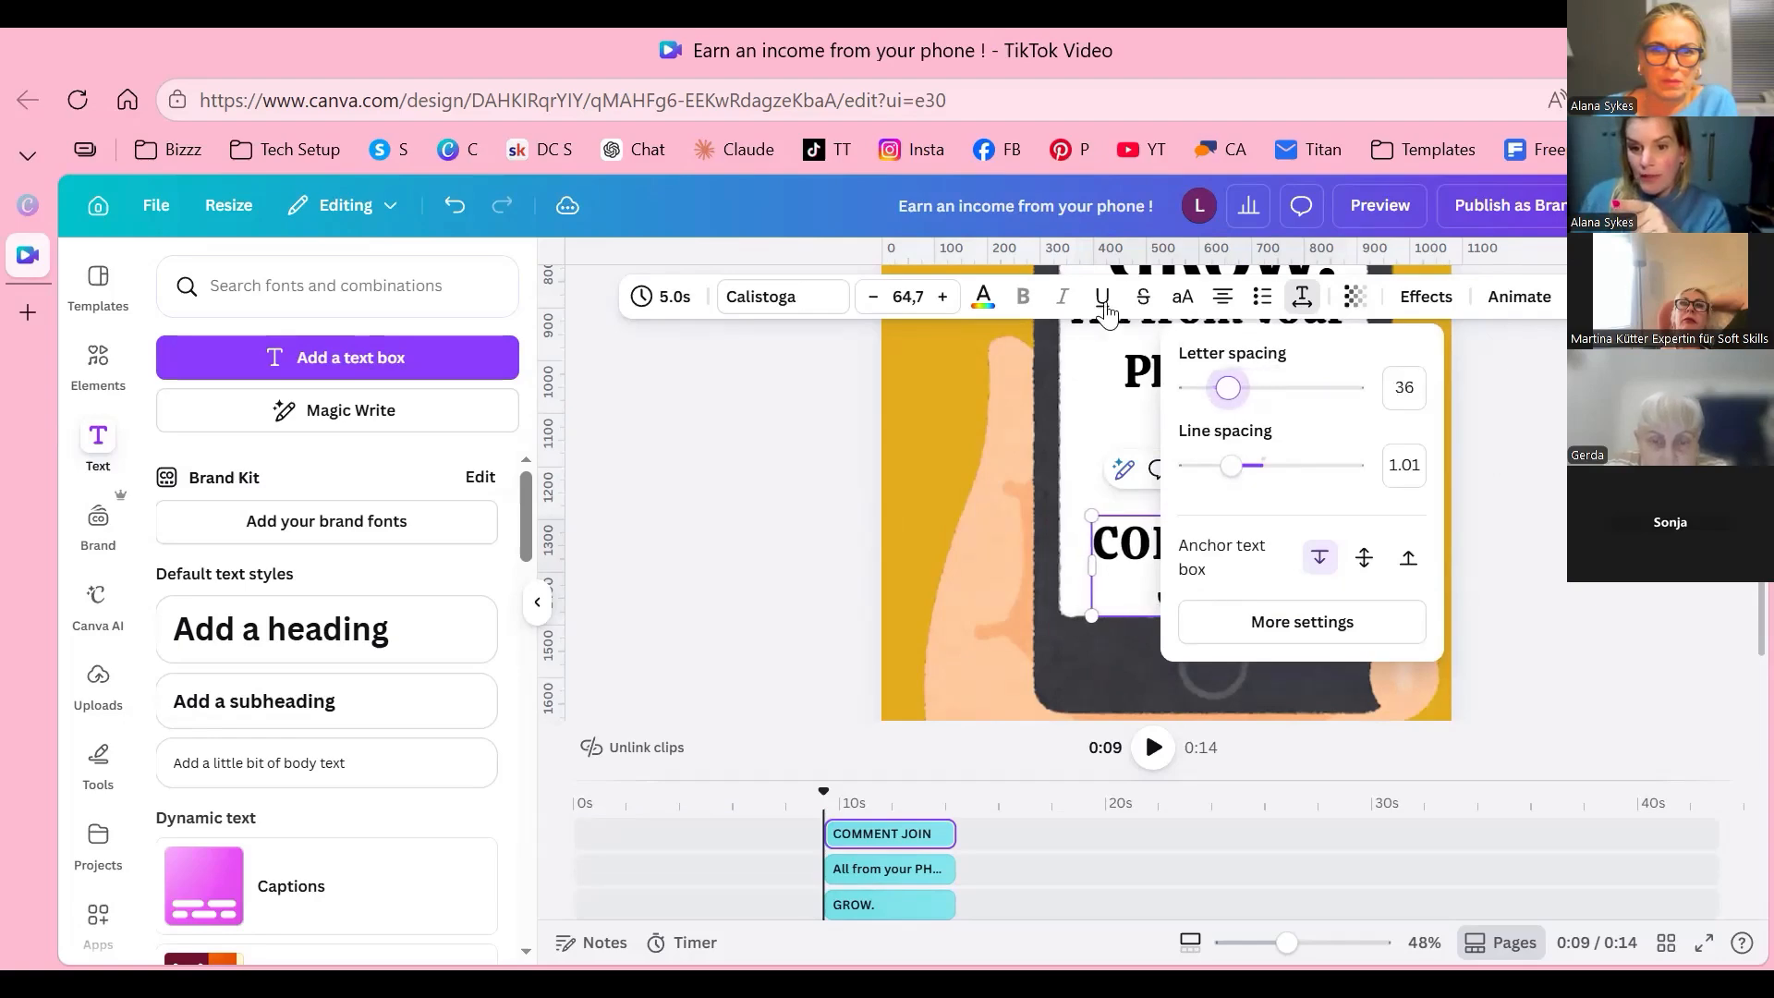
{"action": "left_click", "coordinate": [953, 320]}
{"action": "left_click", "coordinate": [1234, 552]}
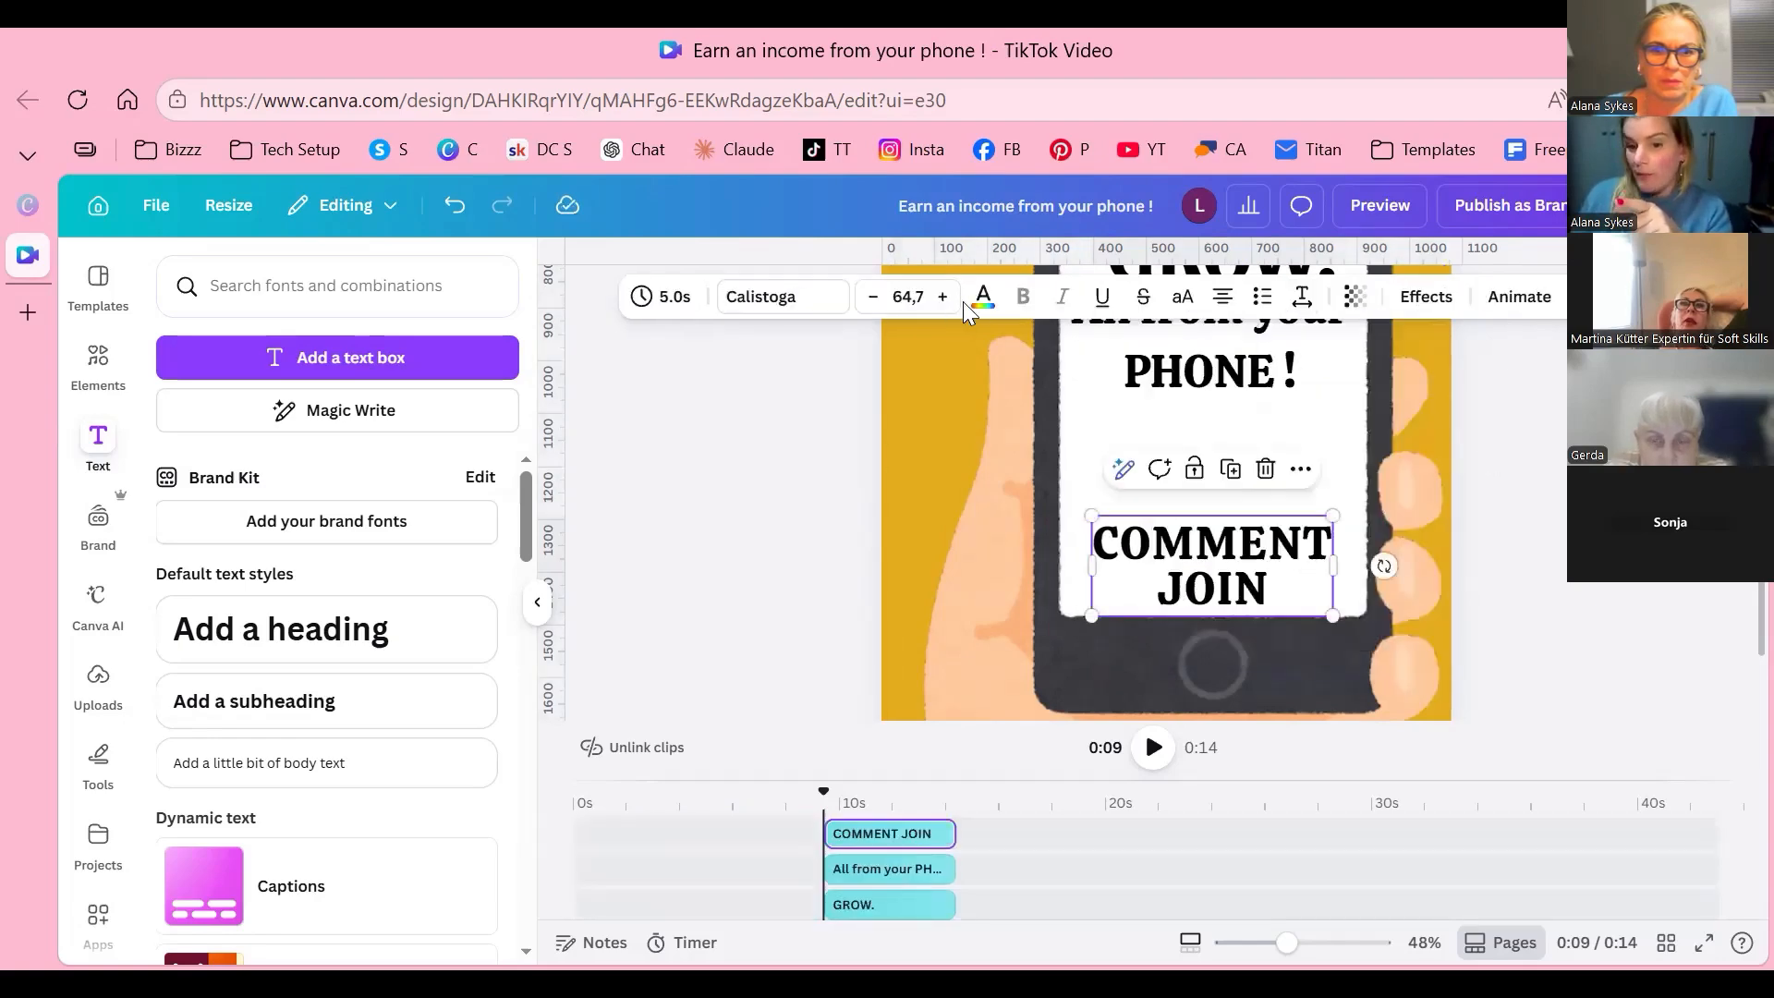
Step: Enlarge only the word "JOIN" in the call-to-action text to font size 83.7
{"action": "double_click", "coordinate": [1233, 553]}
{"action": "left_click", "coordinate": [1220, 589]}
{"action": "double_click", "coordinate": [1264, 591]}
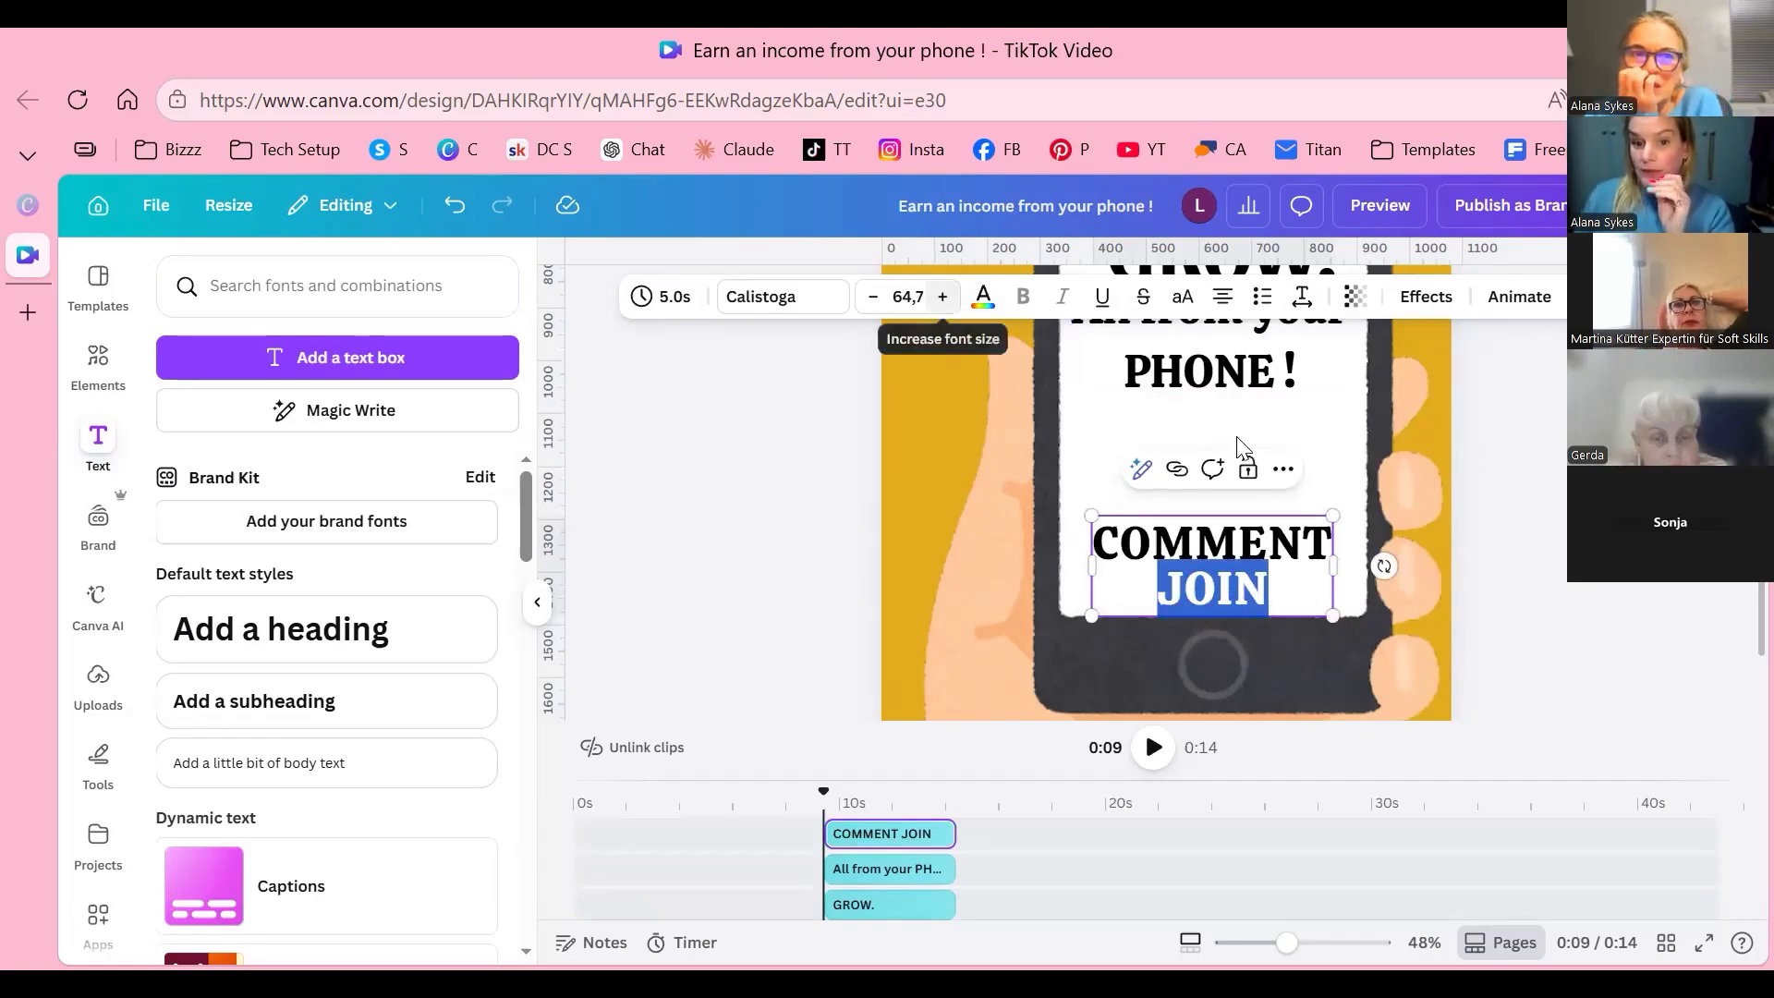
{"action": "left_click", "coordinate": [942, 296]}
{"action": "left_click", "coordinate": [942, 296]}
{"action": "left_click", "coordinate": [942, 295]}
{"action": "left_click", "coordinate": [943, 295]}
{"action": "left_click", "coordinate": [942, 295]}
{"action": "left_click", "coordinate": [942, 295]}
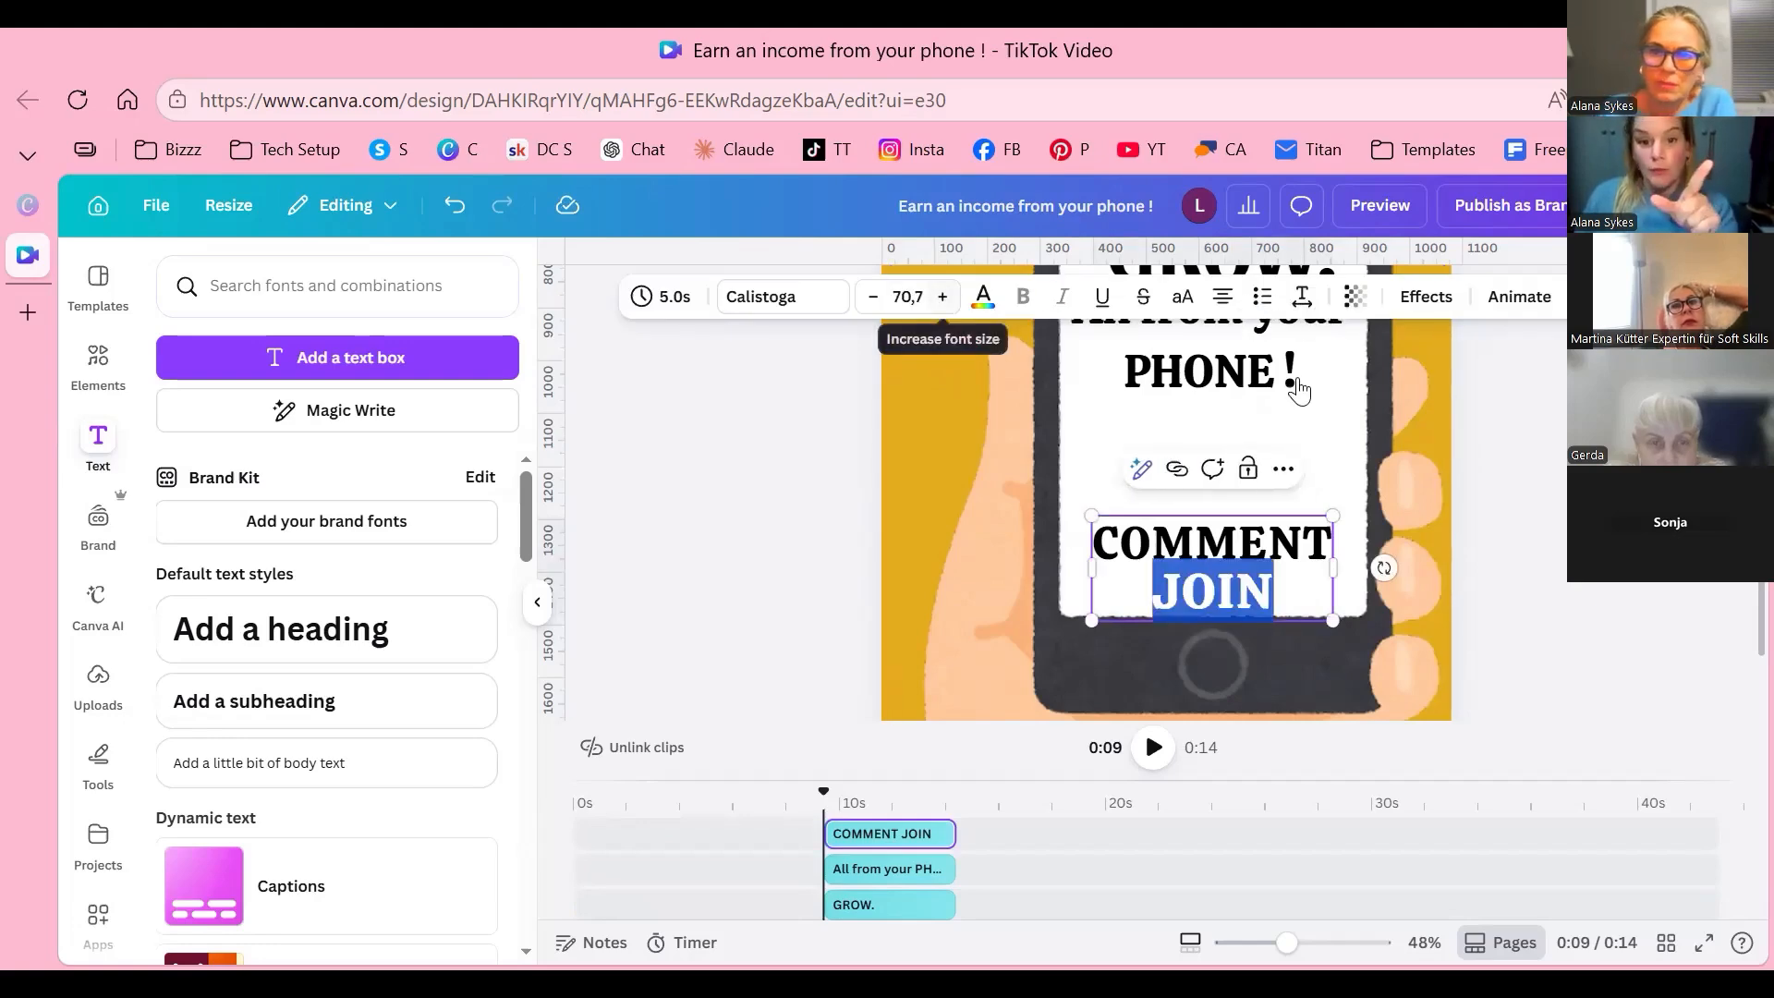
{"action": "key", "text": "ctrl+shift+period"}
{"action": "key", "text": "ctrl+shift+period"}
{"action": "key", "text": "ctrl+shift+period"}
{"action": "key", "text": "ctrl+shift+period"}
{"action": "key", "text": "ctrl+shift+period"}
{"action": "key", "text": "ctrl+shift+period"}
{"action": "key", "text": "ctrl+shift+period"}
{"action": "key", "text": "ctrl+shift+period"}
{"action": "key", "text": "ctrl+shift+period"}
{"action": "key", "text": "ctrl+shift+period"}
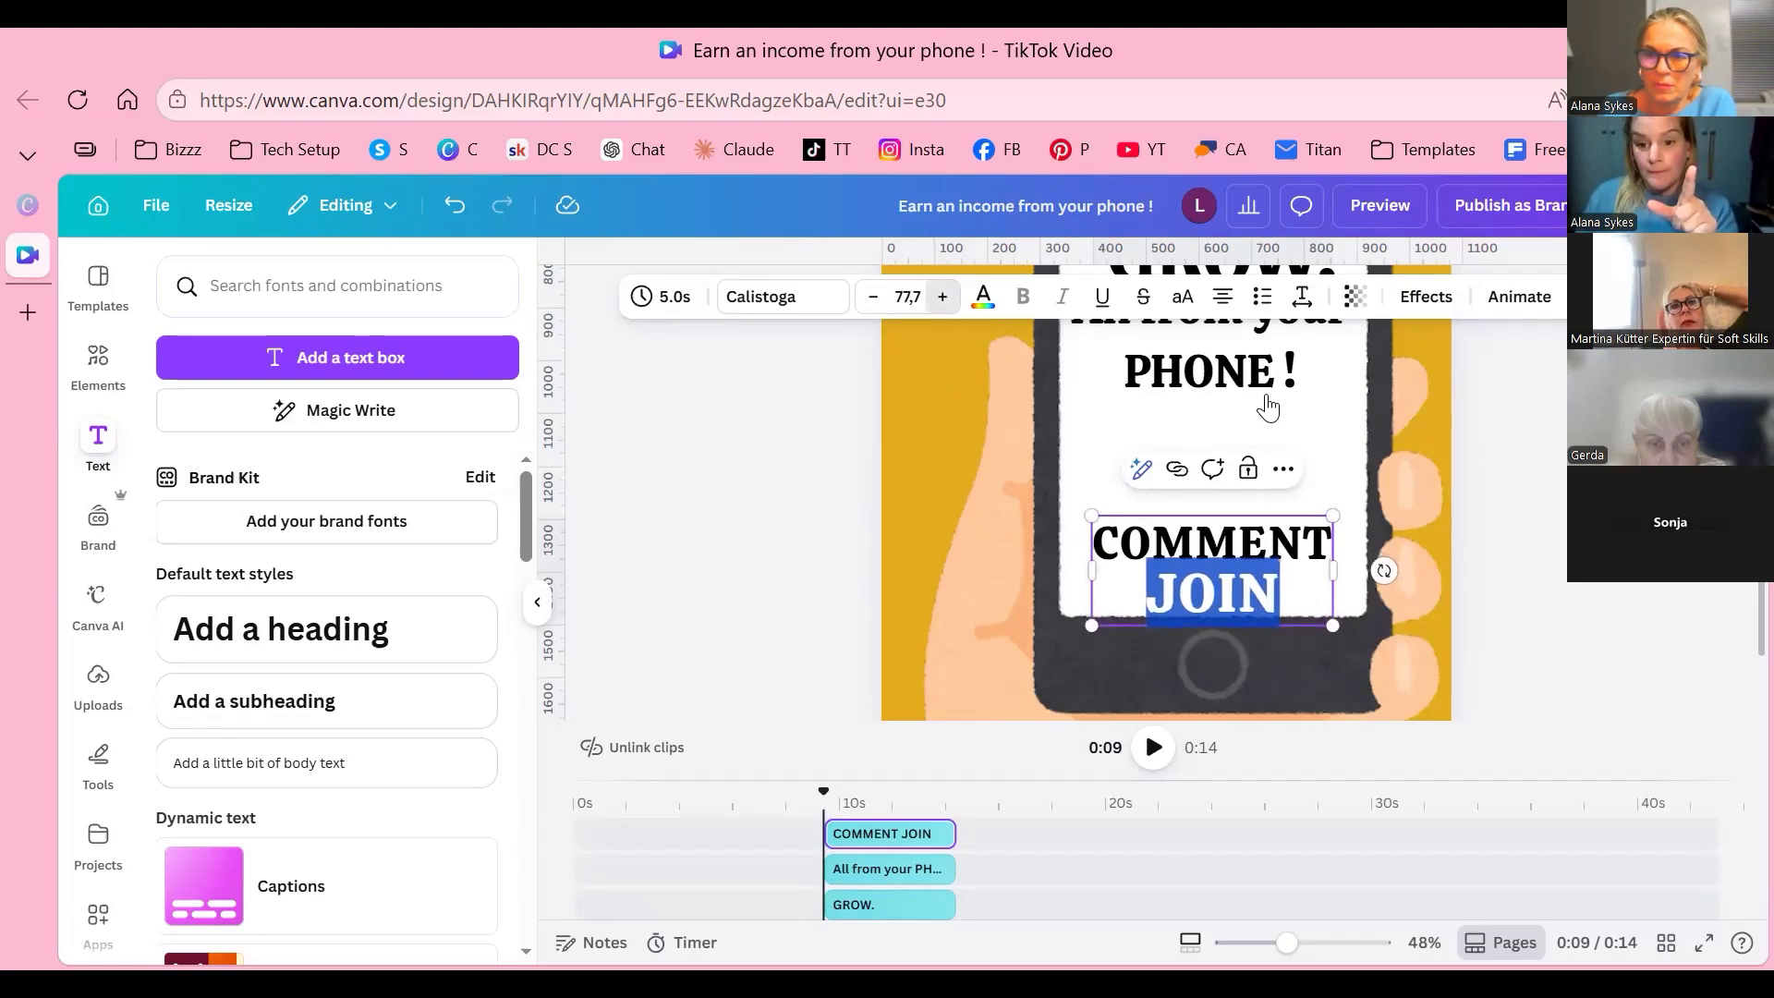
{"action": "key", "text": "ctrl+shift+period"}
{"action": "key", "text": "ctrl+shift+period"}
{"action": "key", "text": "ctrl+shift+period"}
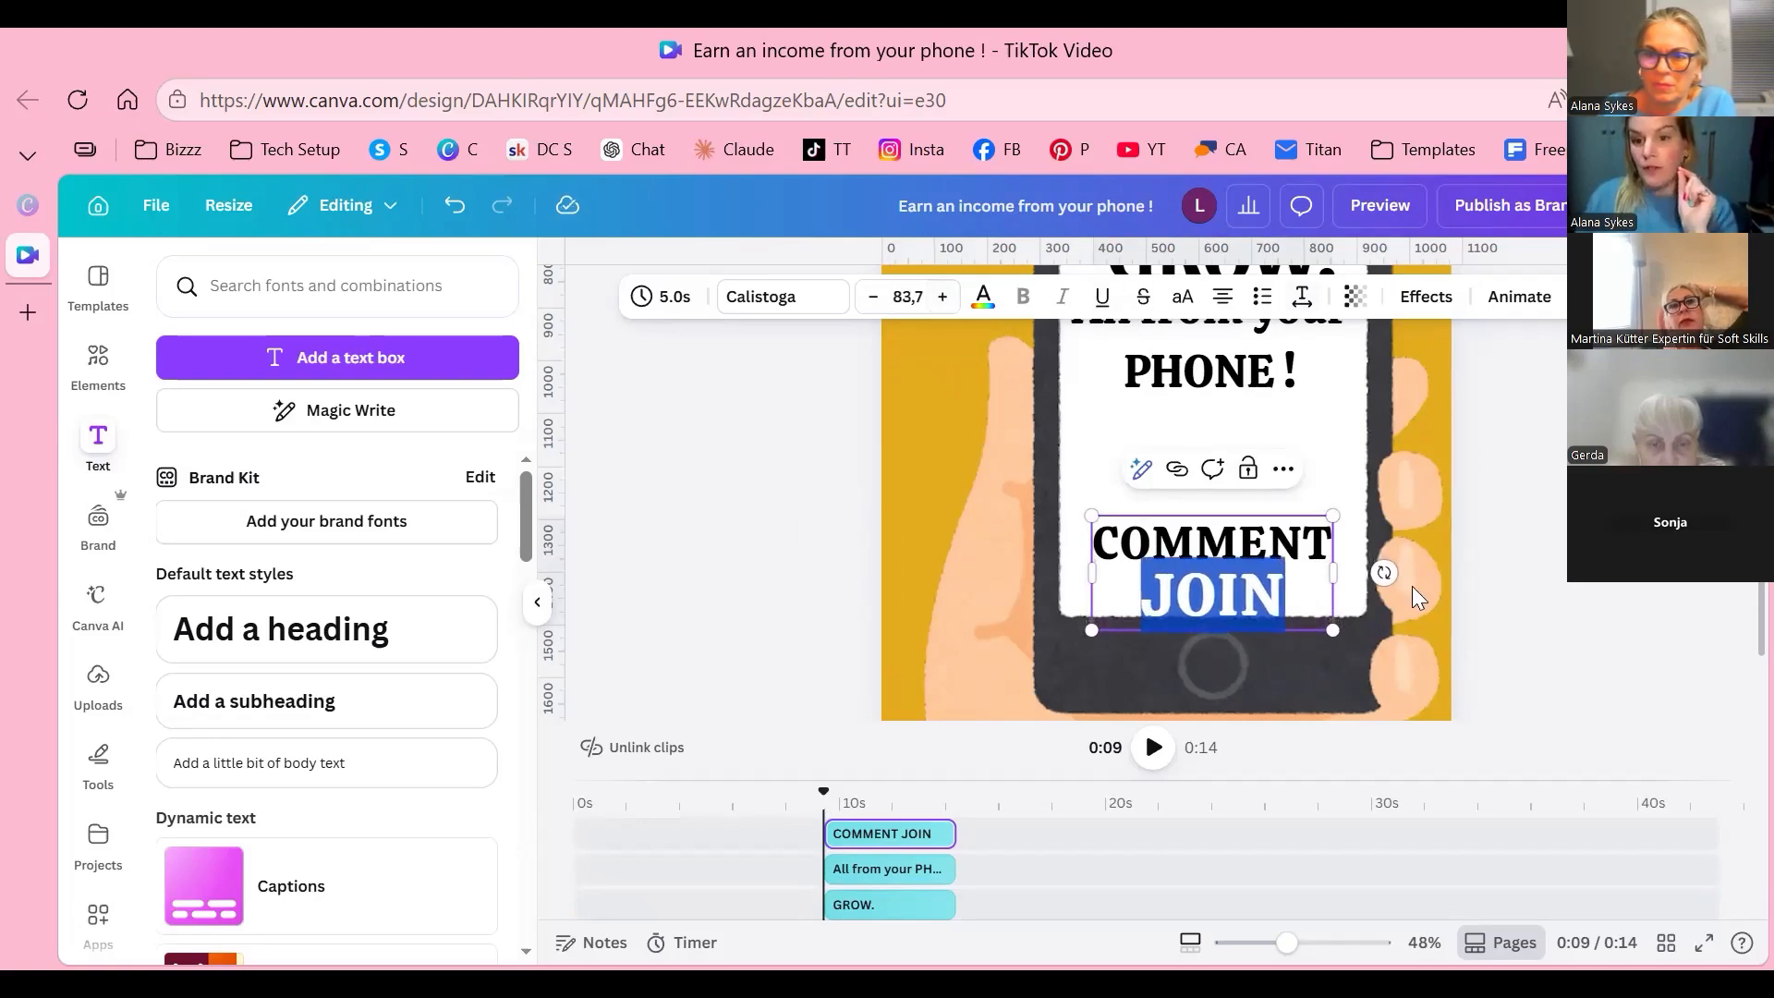
Step: Widen the letter spacing of "JOIN" to 277 and move the call-to-action text up so it fits within the white screen
{"action": "left_click", "coordinate": [1302, 295]}
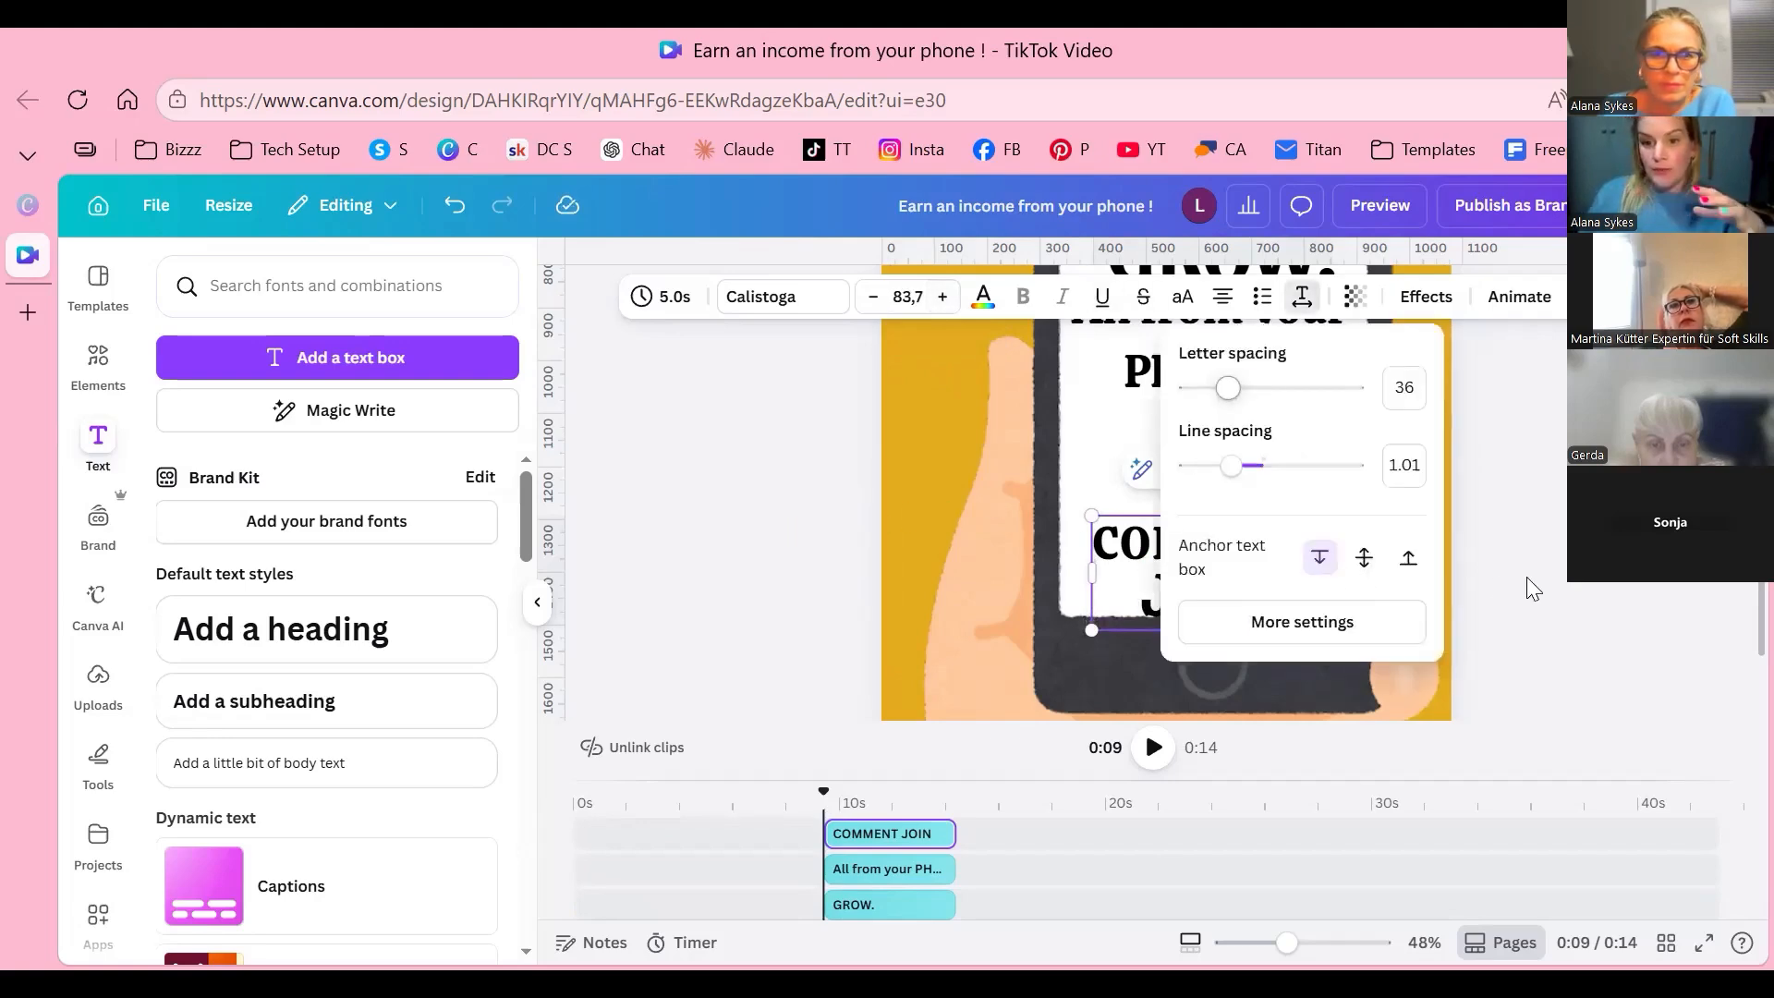
{"action": "left_click_drag", "start_coordinate": [1227, 388], "coordinate": [1266, 388]}
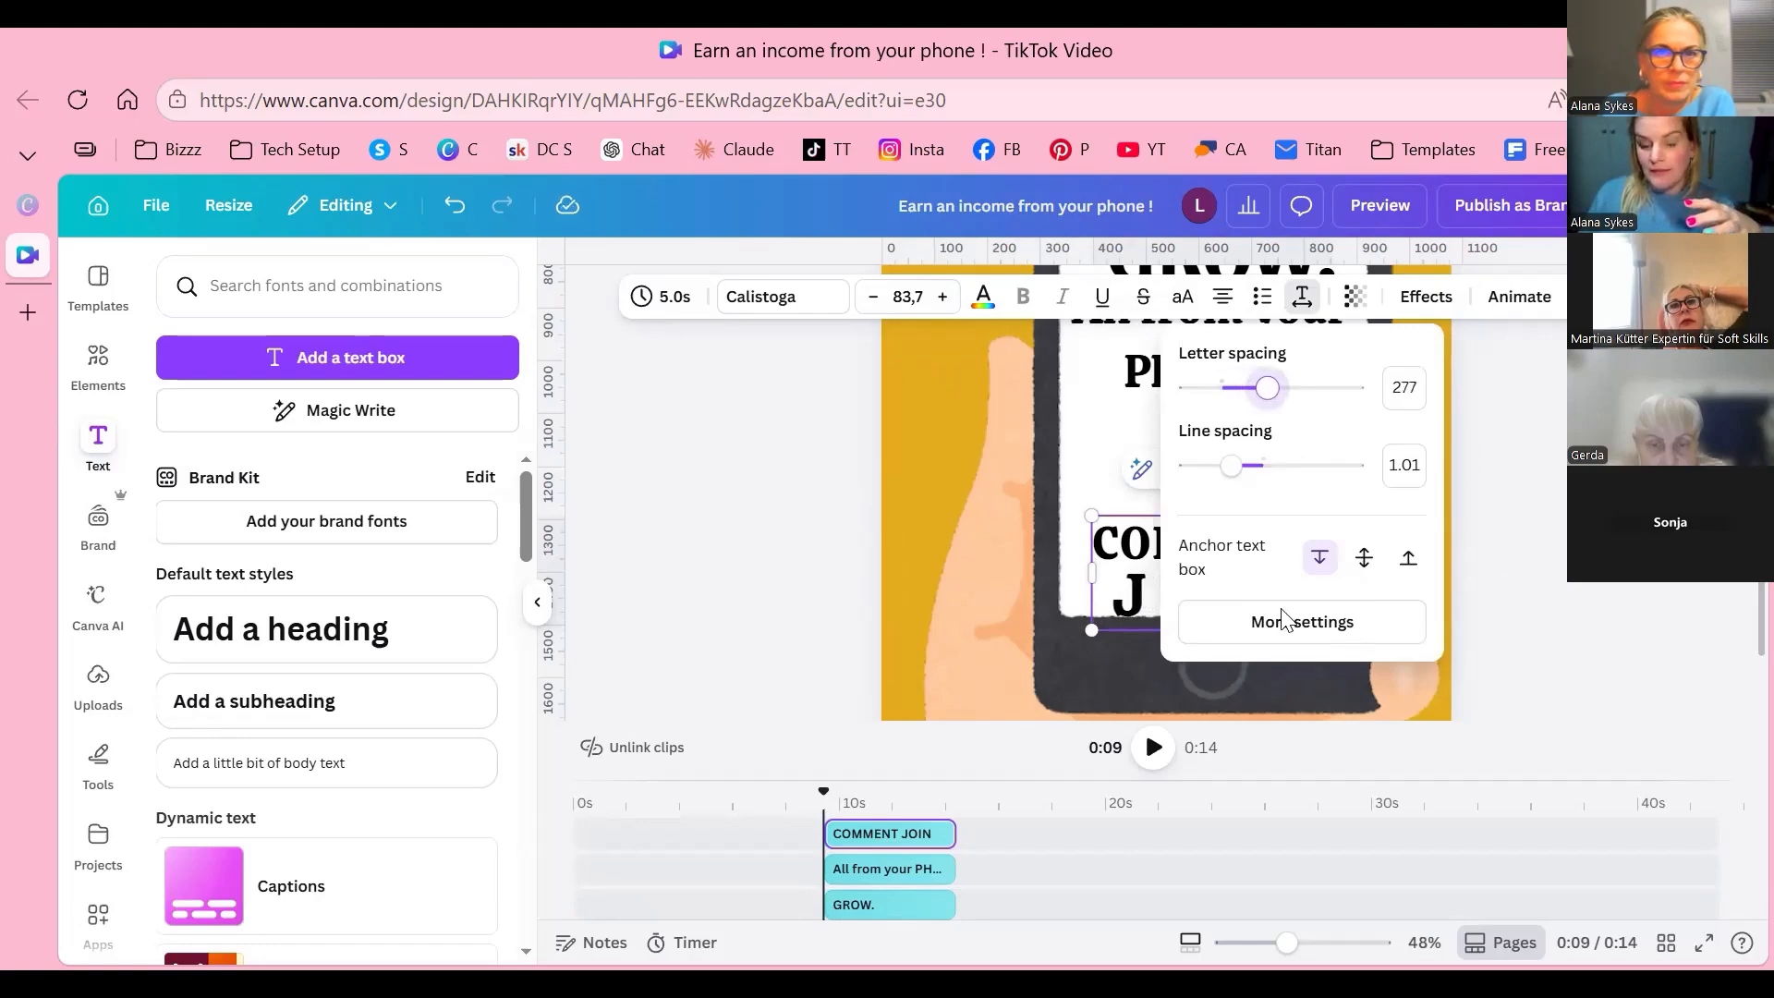
{"action": "left_click", "coordinate": [1302, 295]}
{"action": "left_click", "coordinate": [1386, 517]}
{"action": "left_click_drag", "start_coordinate": [1283, 602], "coordinate": [1283, 589]}
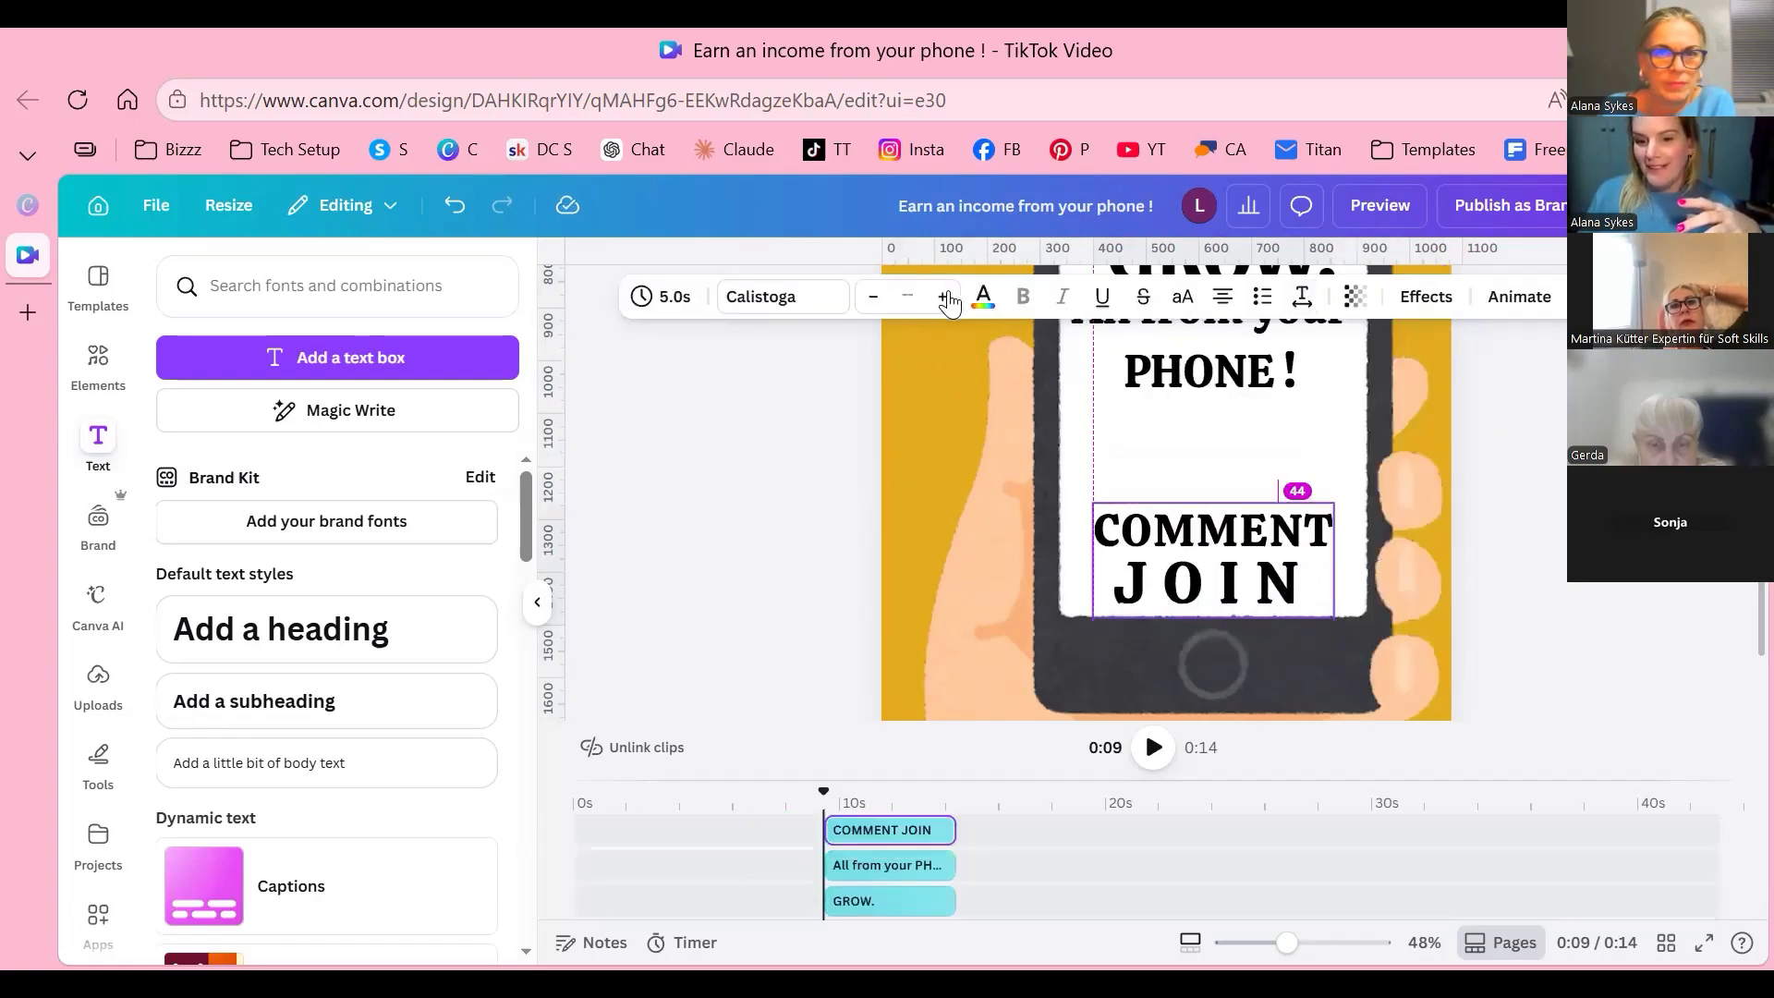
{"action": "left_click", "coordinate": [826, 444]}
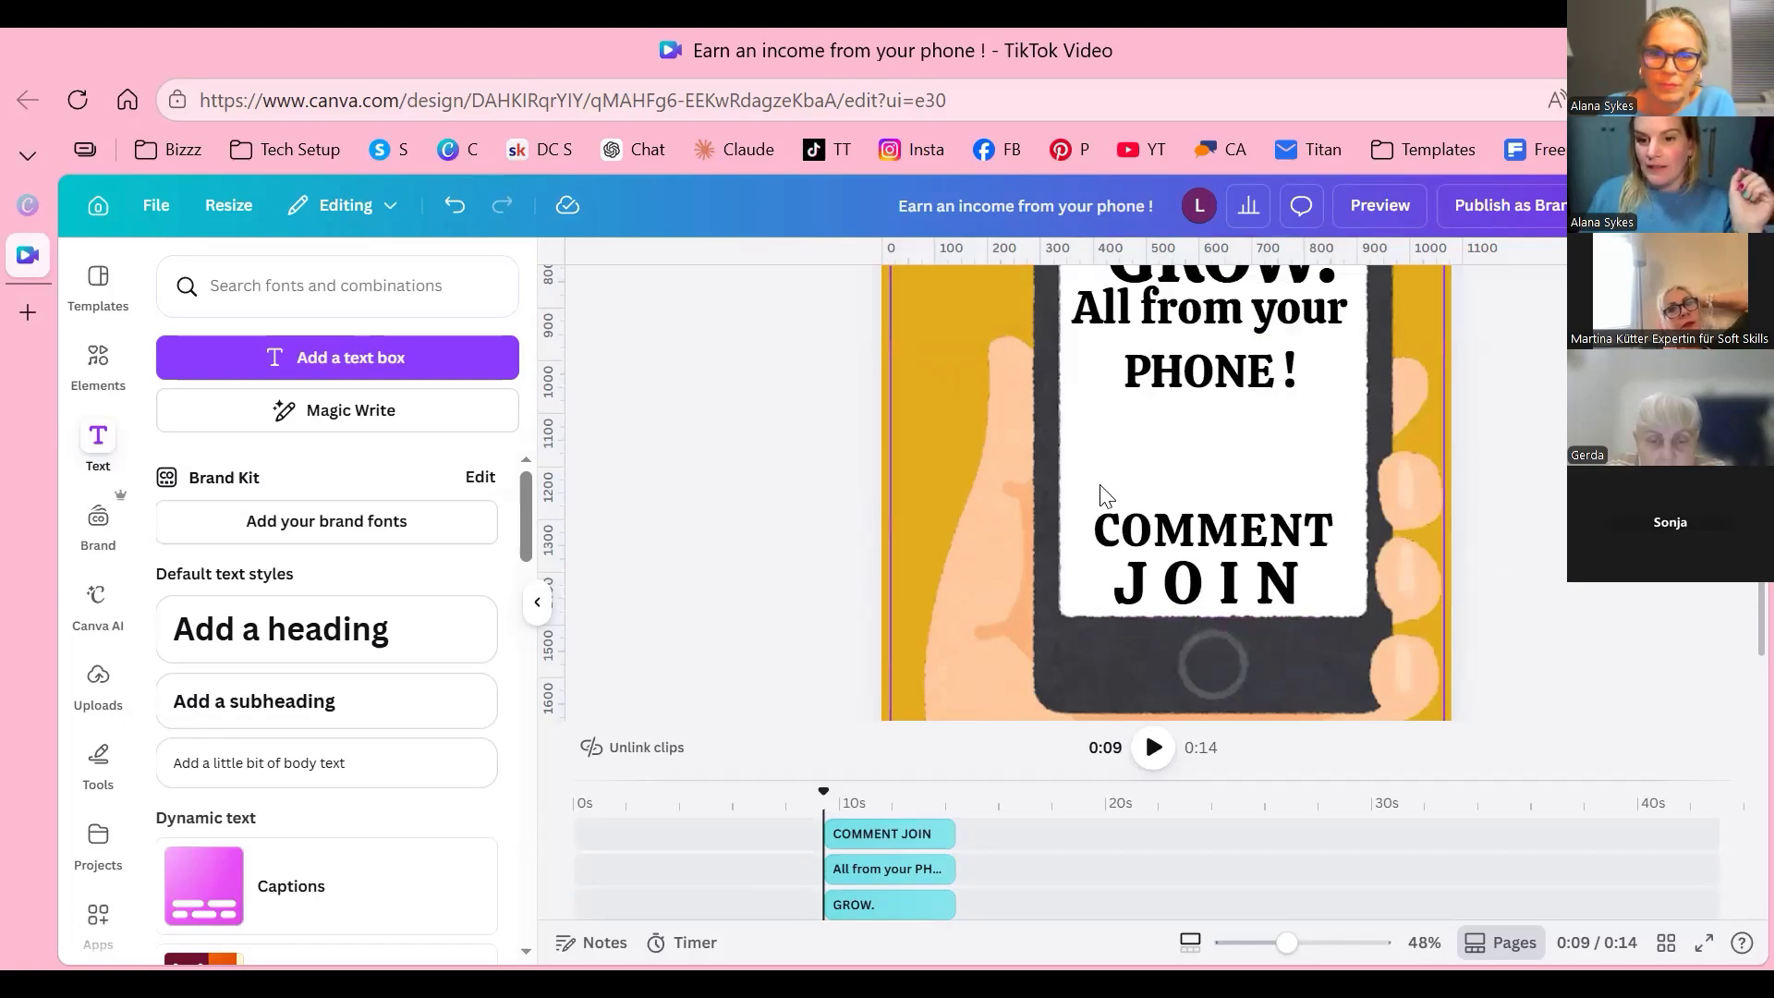
Step: Increase the font size of the word "JOIN" to 92.7
{"action": "left_click", "coordinate": [1136, 554]}
{"action": "double_click", "coordinate": [1178, 596]}
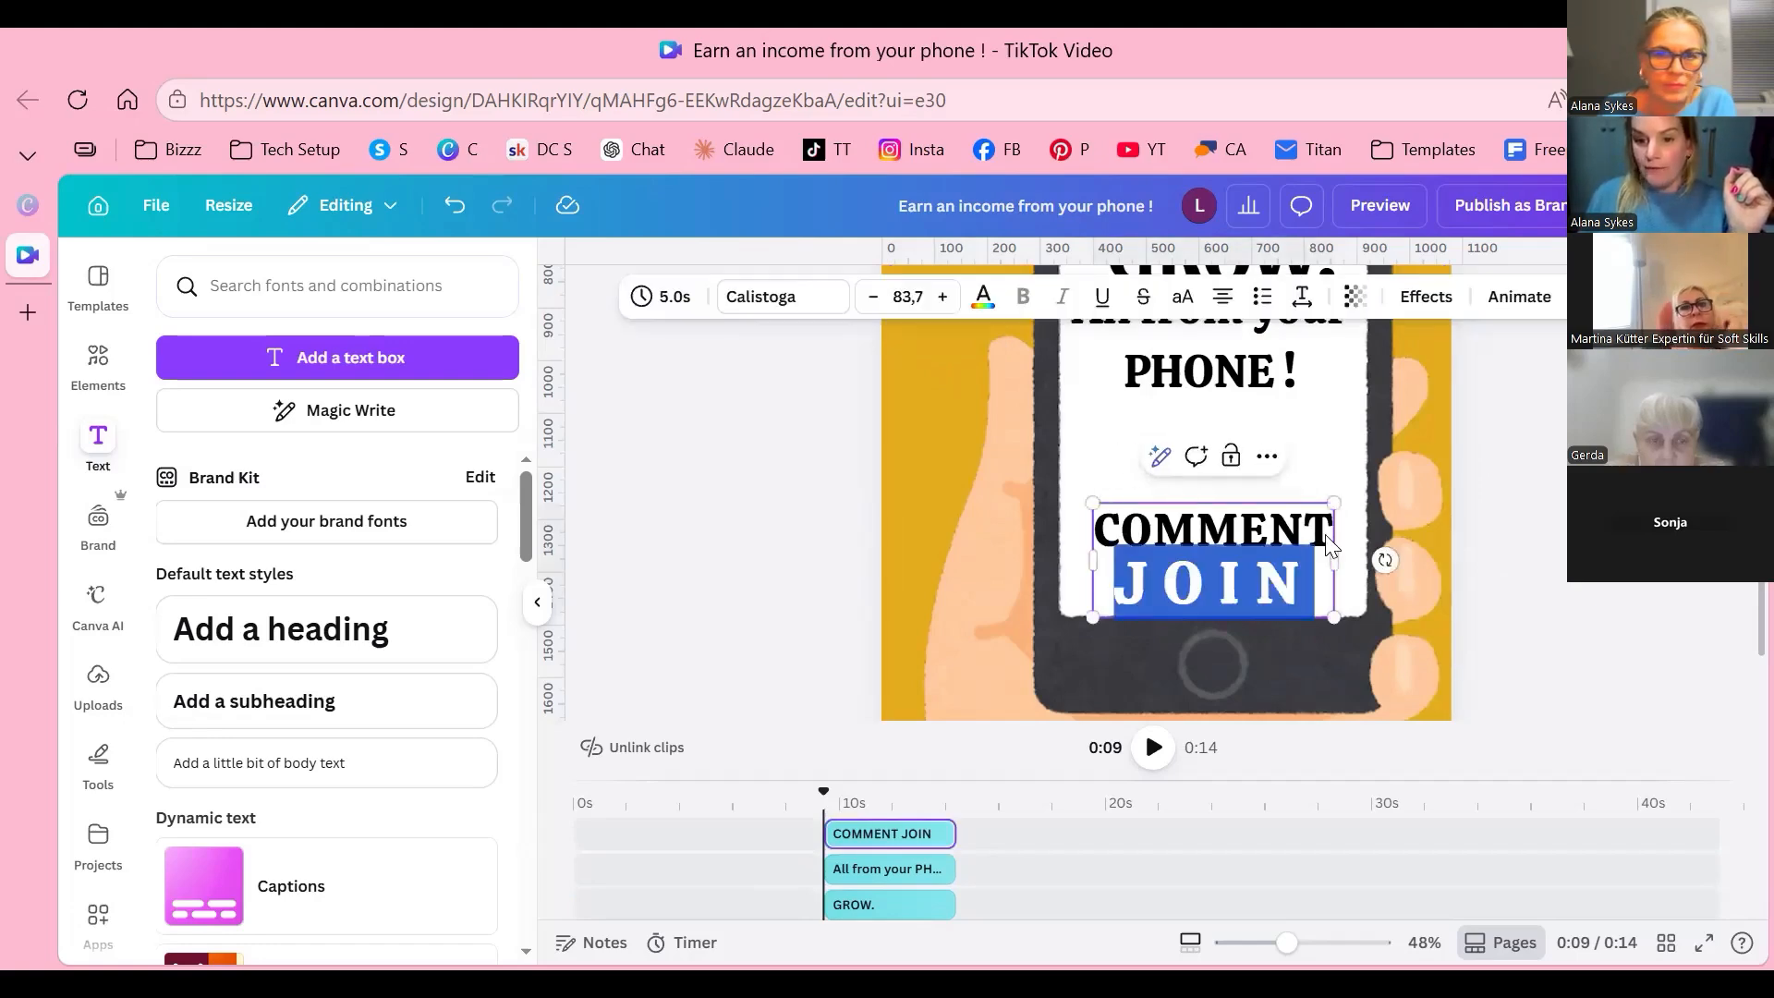
{"action": "key", "text": "ctrl+shift+period"}
{"action": "key", "text": "ctrl+shift+period"}
{"action": "key", "text": "ctrl+shift+period"}
{"action": "key", "text": "ctrl+shift+period"}
{"action": "key", "text": "ctrl+shift+period"}
{"action": "key", "text": "ctrl+shift+period"}
{"action": "key", "text": "ctrl+shift+period"}
{"action": "key", "text": "ctrl+shift+period"}
{"action": "key", "text": "ctrl+shift+period"}
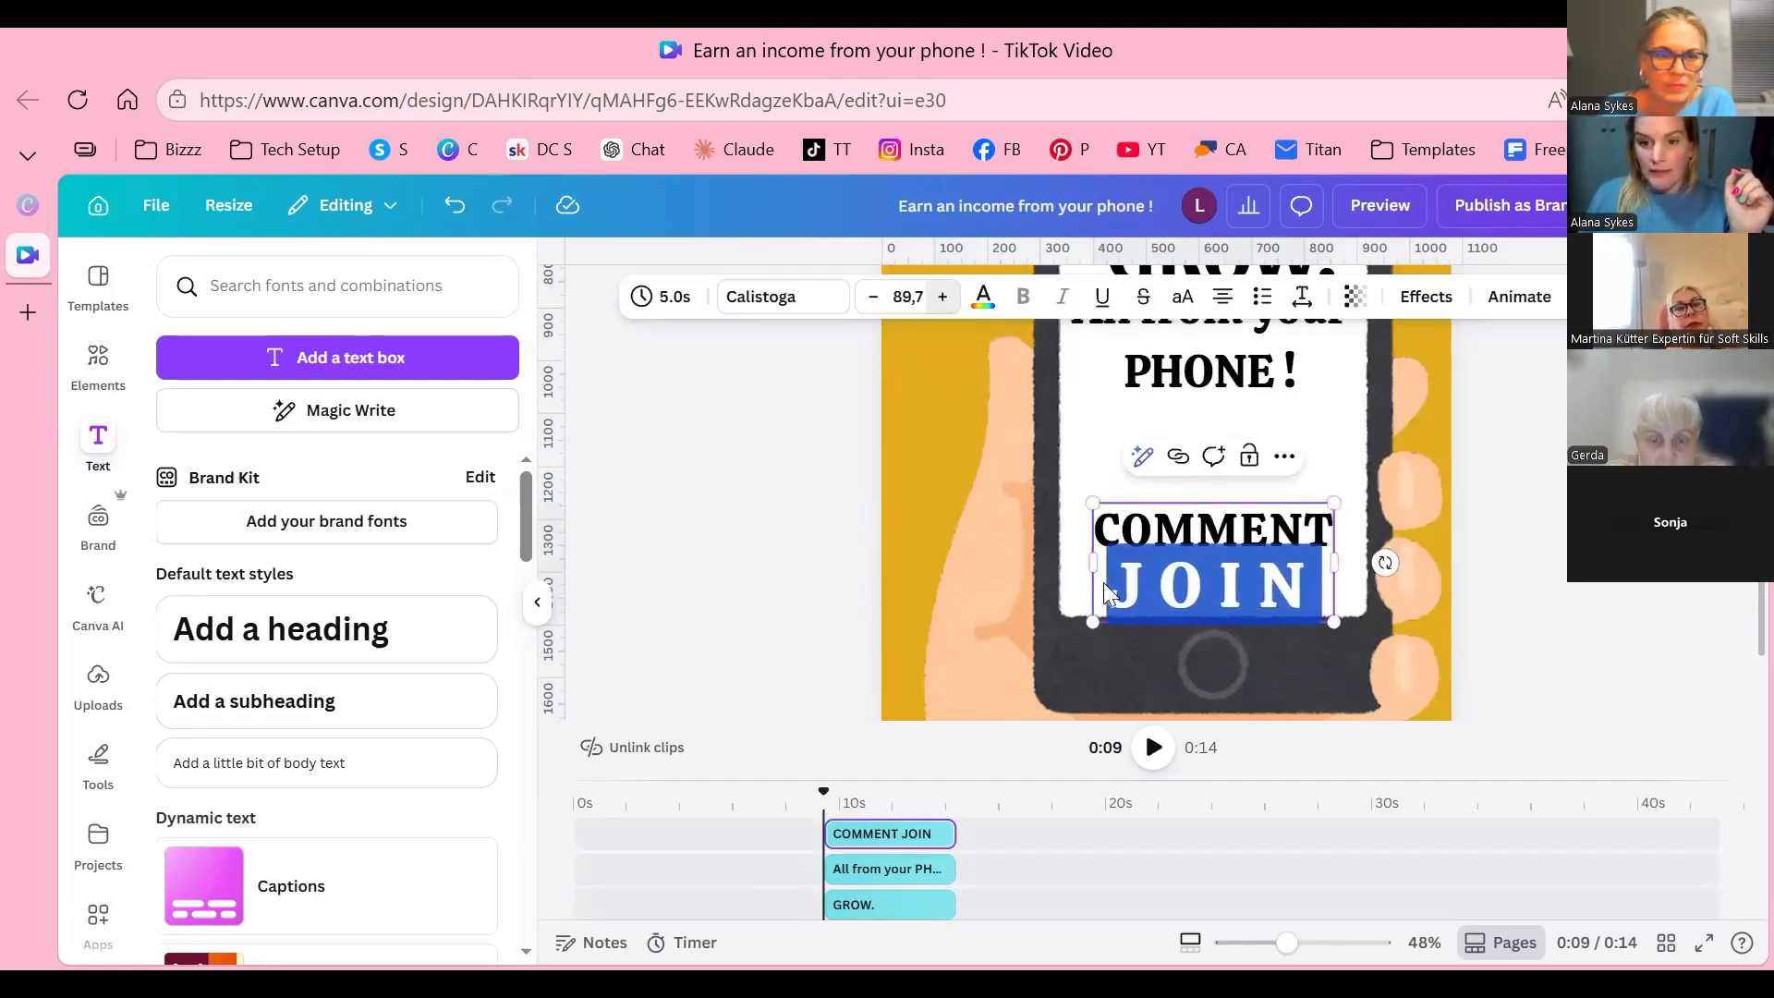
{"action": "key", "text": "Escape"}
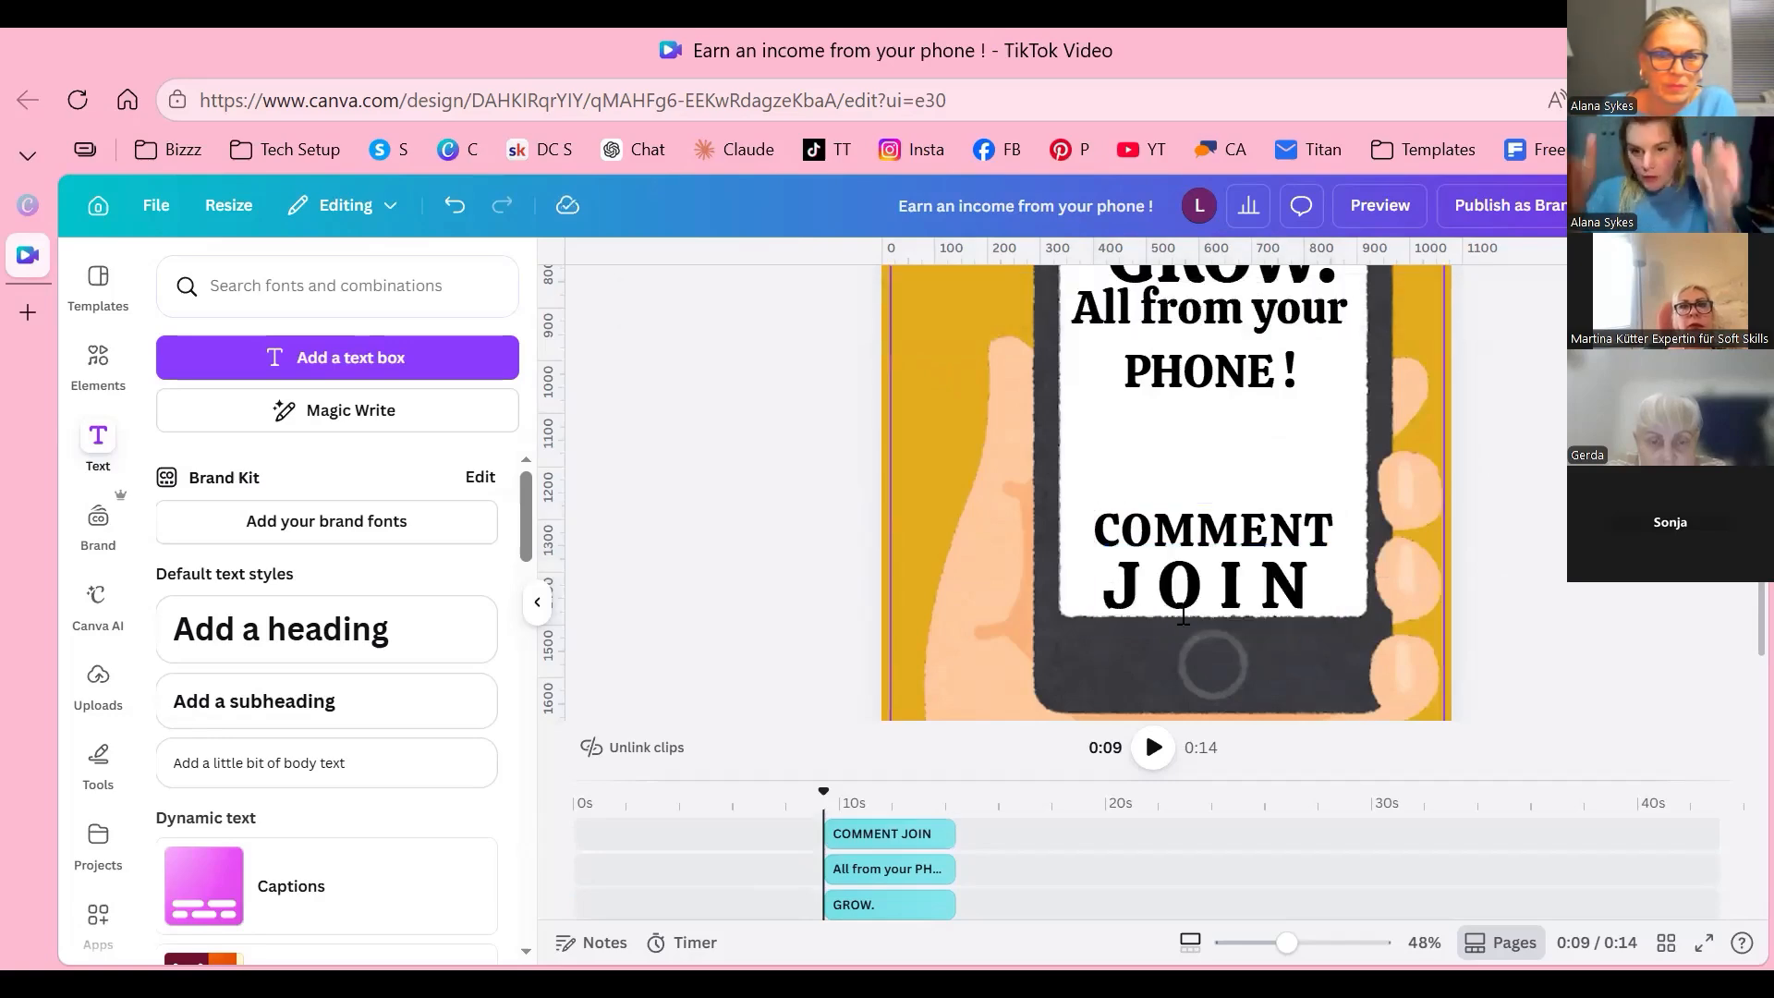
{"action": "key", "text": "Tab"}
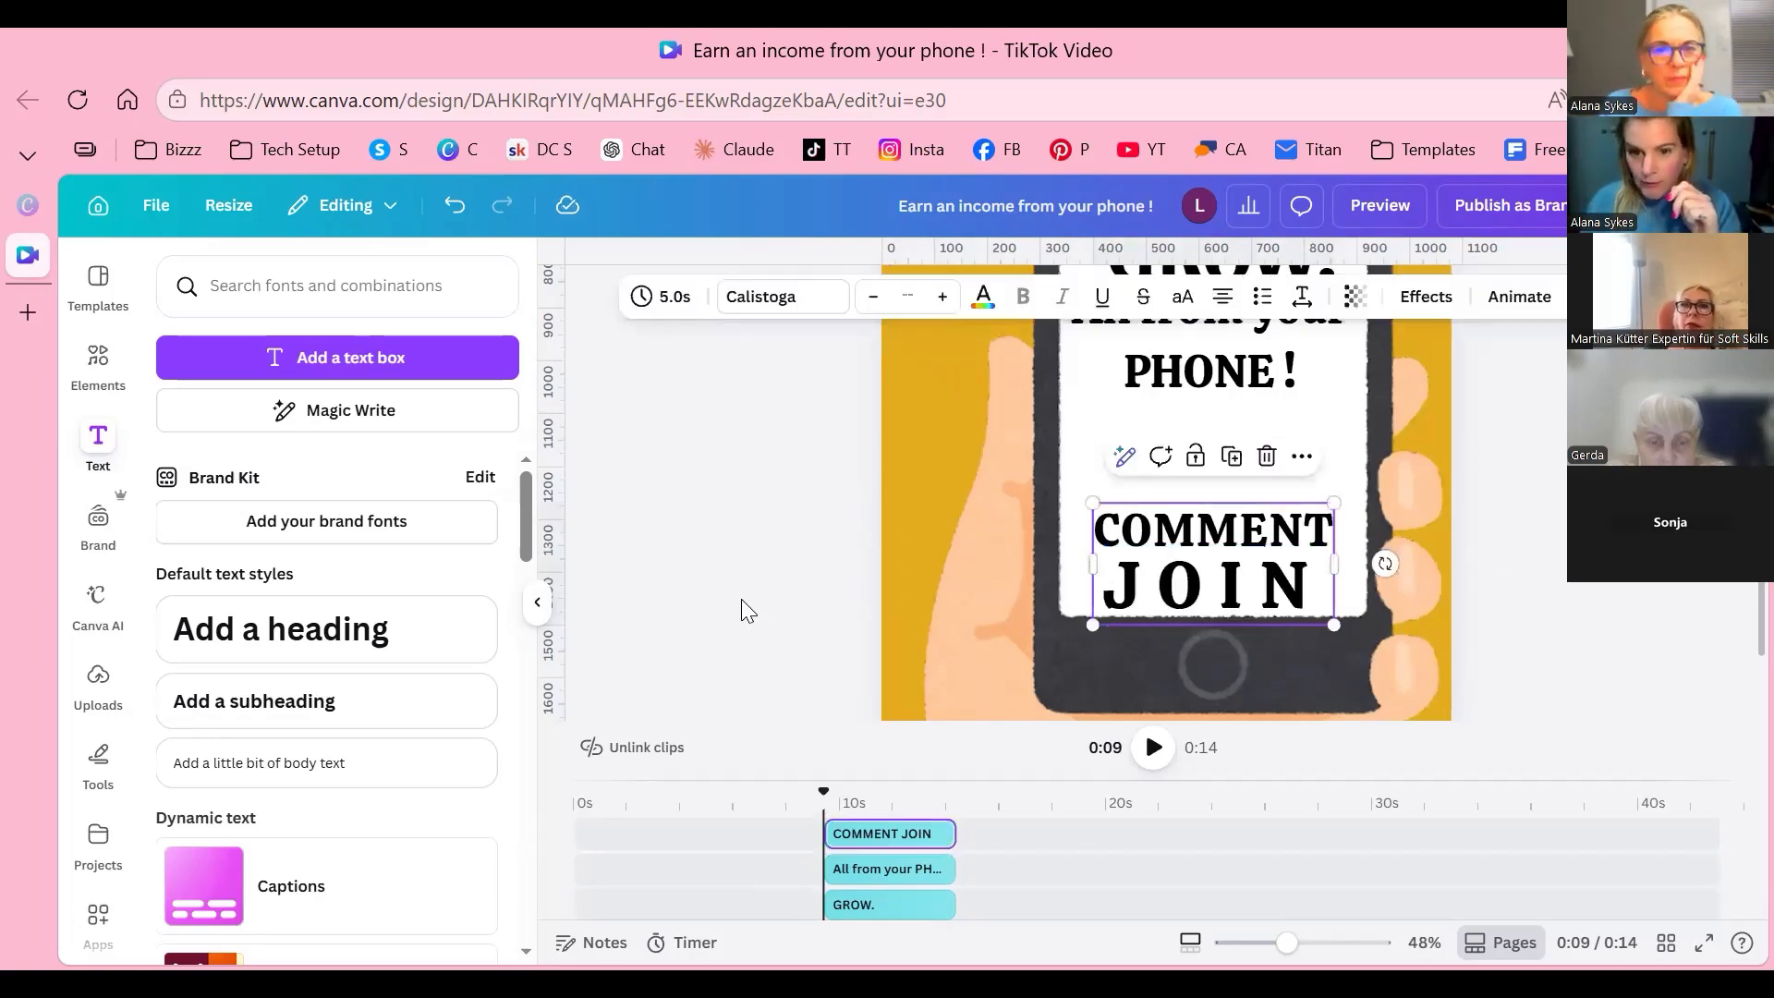
{"action": "left_click", "coordinate": [1105, 586]}
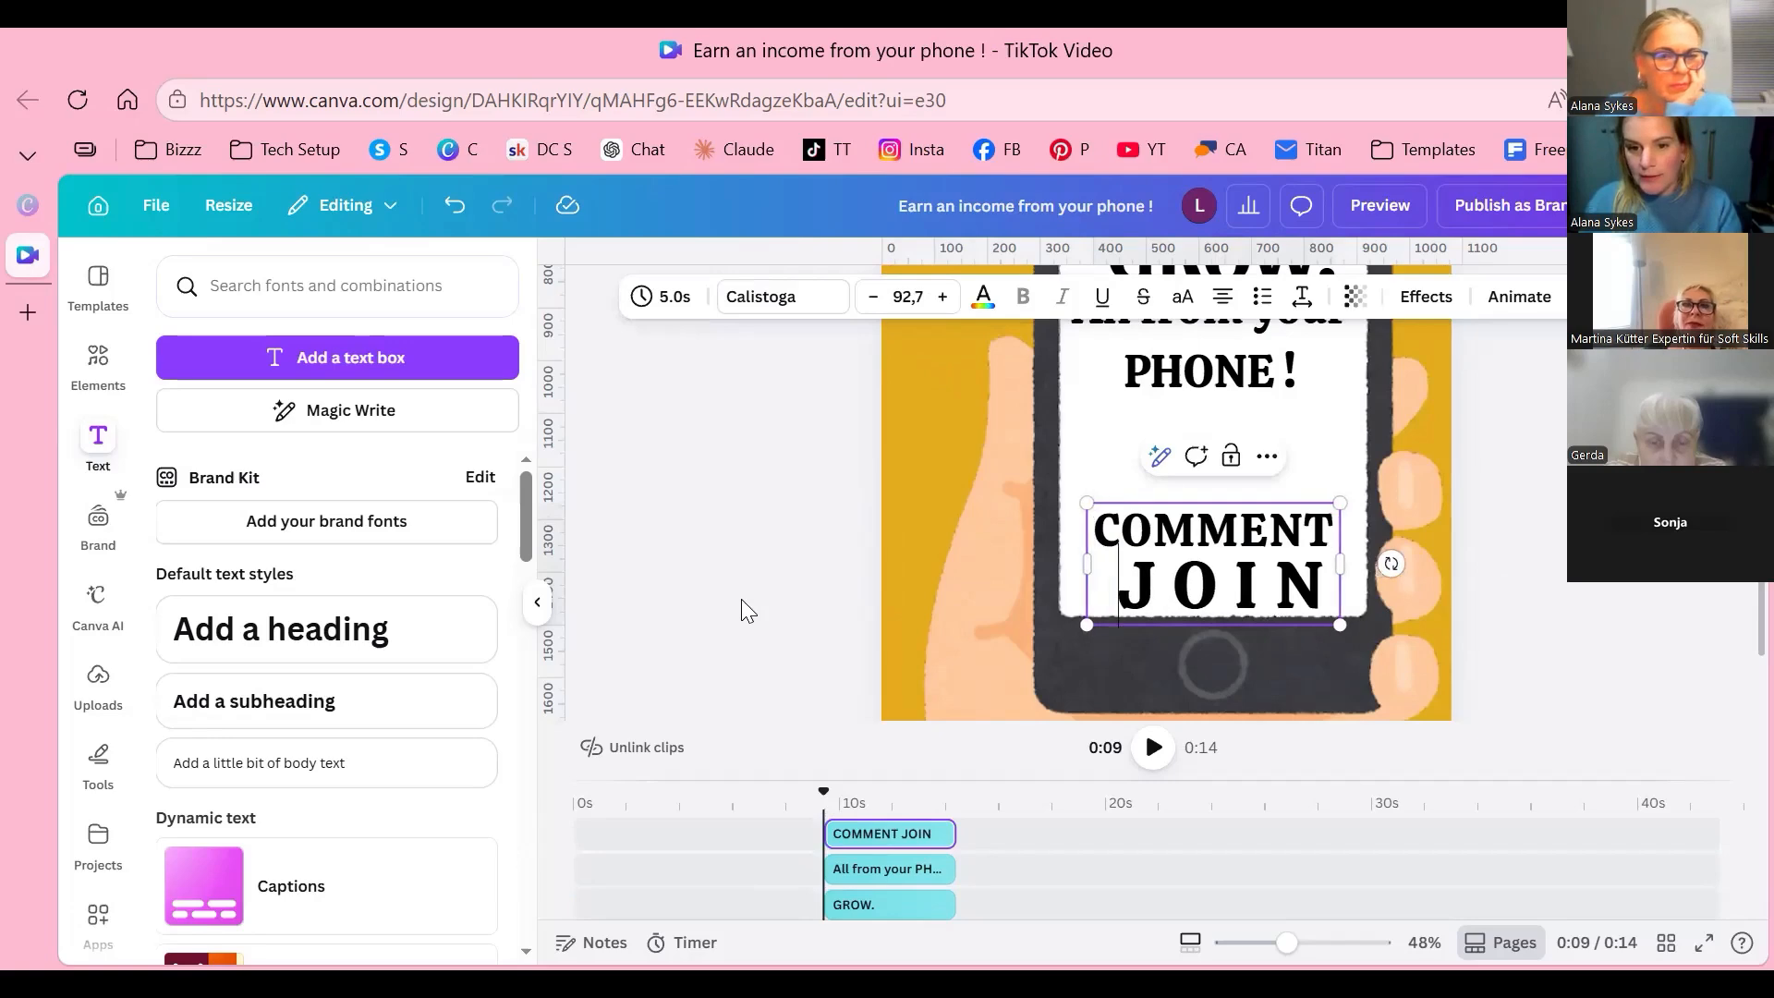
{"action": "key", "text": "BackSpace"}
{"action": "key", "text": "Escape"}
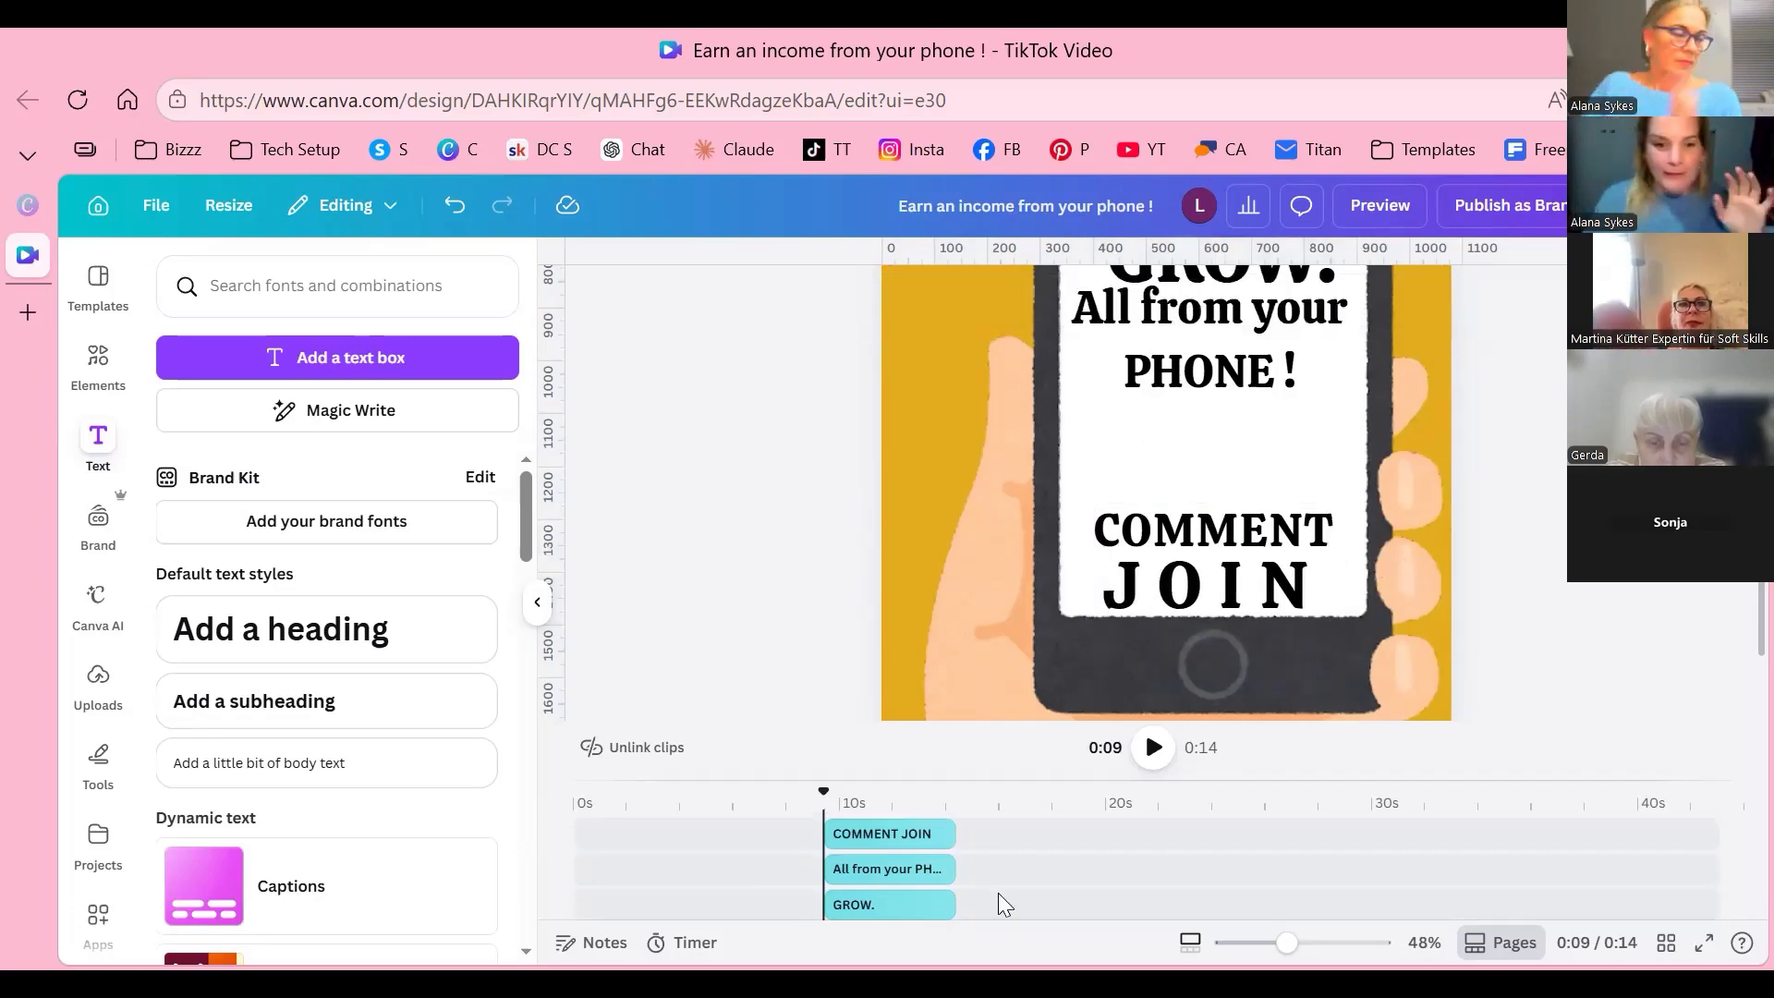
Step: Shorten the five closing text clips, from "LEARN." to "COMMENT JOIN", to 2.6 s so they end with the "Earn an income from your phone !" clip
{"action": "scroll", "coordinate": [942, 861], "scroll_direction": "up", "scroll_amount": 1}
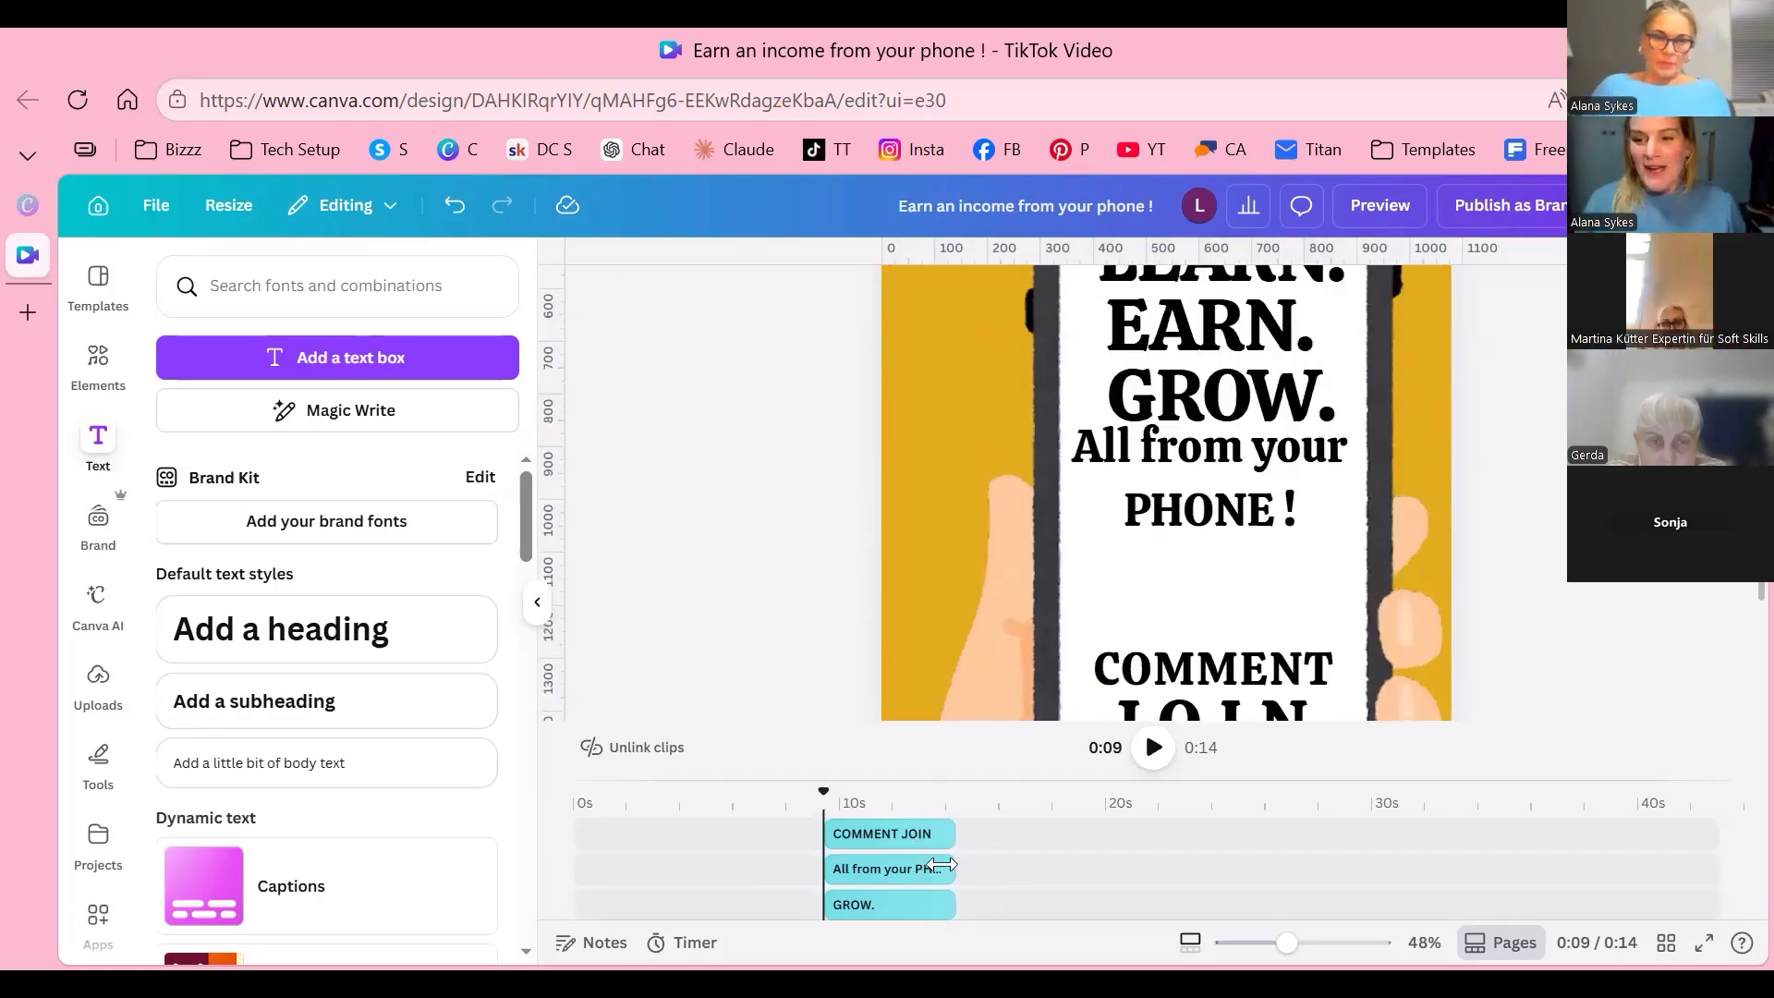
{"action": "scroll", "coordinate": [961, 790], "scroll_direction": "down", "scroll_amount": 2}
{"action": "scroll", "coordinate": [1012, 786], "scroll_direction": "up", "scroll_amount": 2}
{"action": "scroll", "coordinate": [1031, 782], "scroll_direction": "down", "scroll_amount": 2}
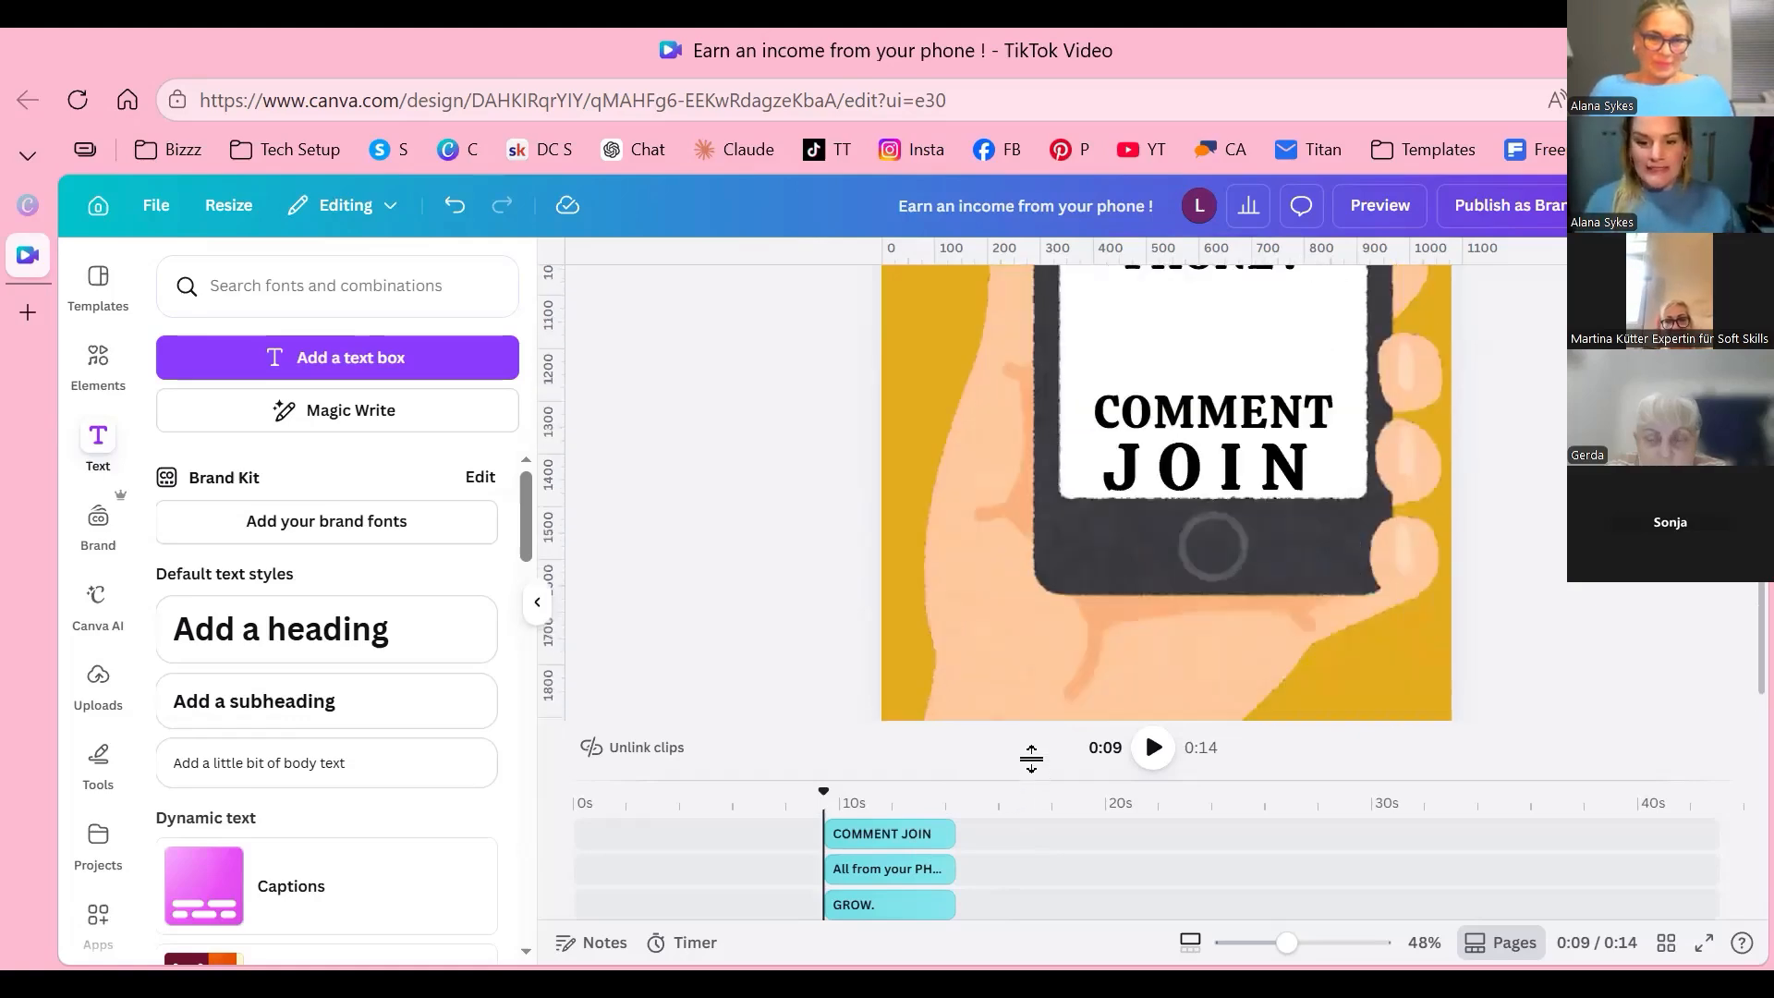
{"action": "scroll", "coordinate": [1021, 508], "scroll_direction": "up", "scroll_amount": 2}
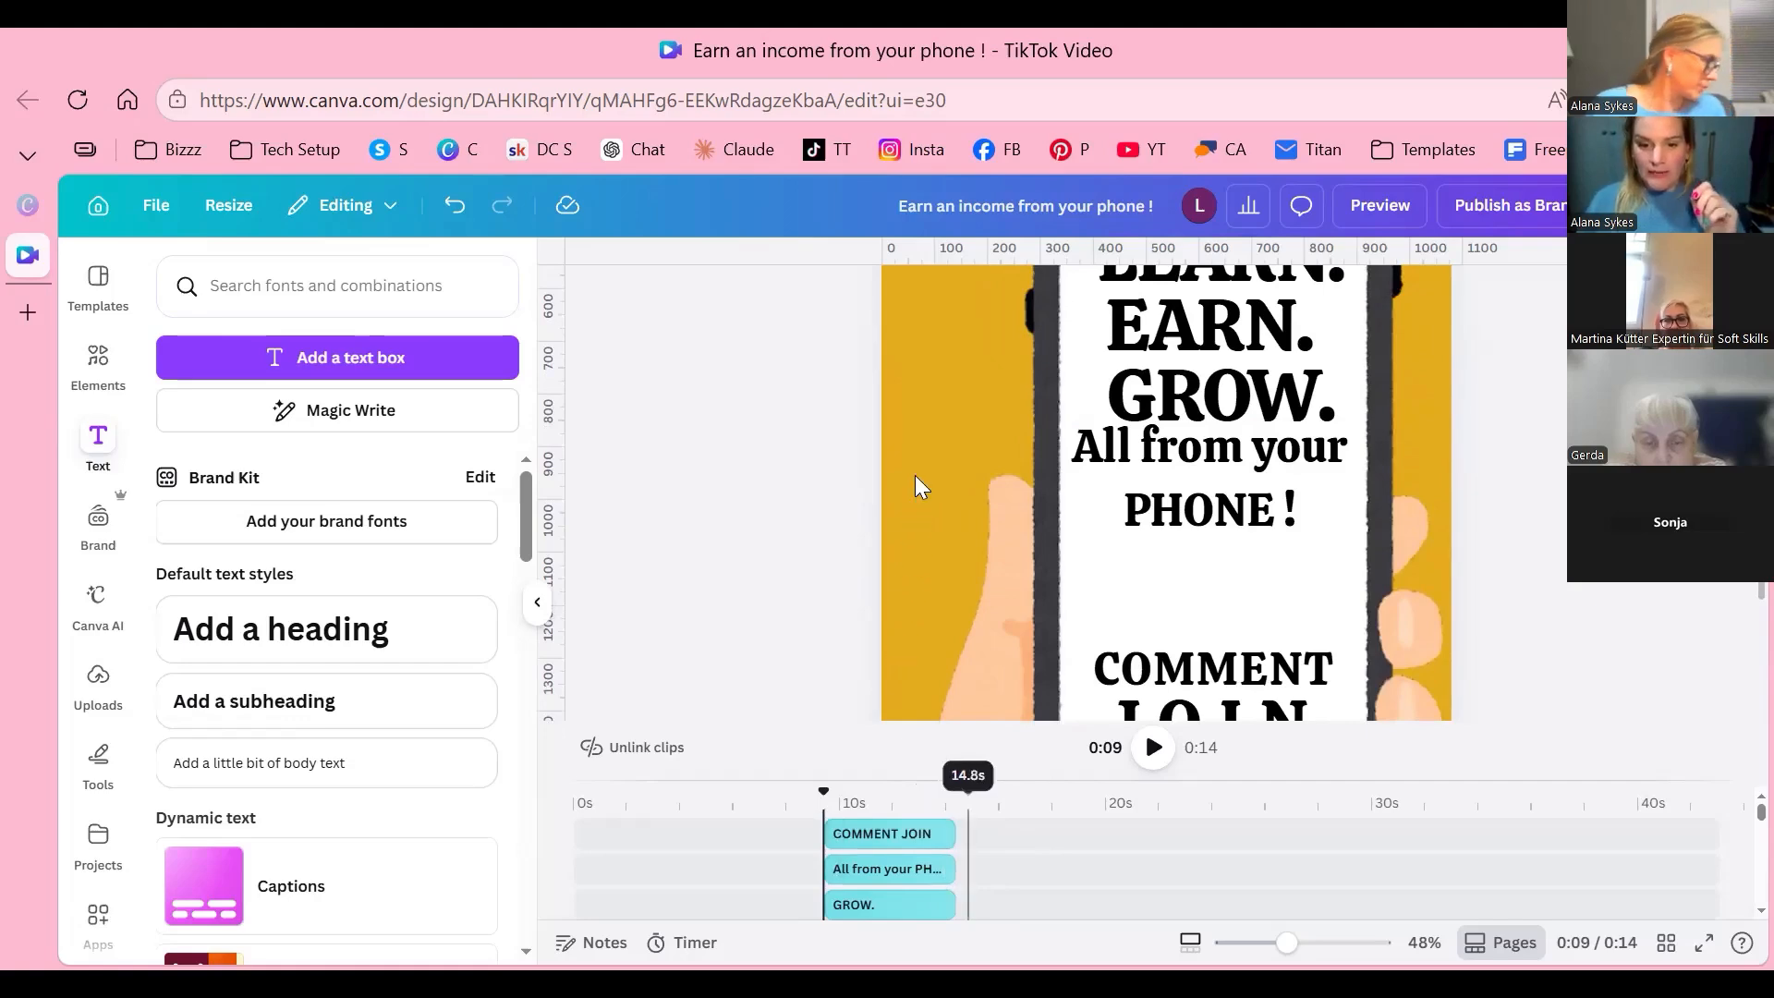
{"action": "left_click_drag", "start_coordinate": [900, 781], "coordinate": [907, 416]}
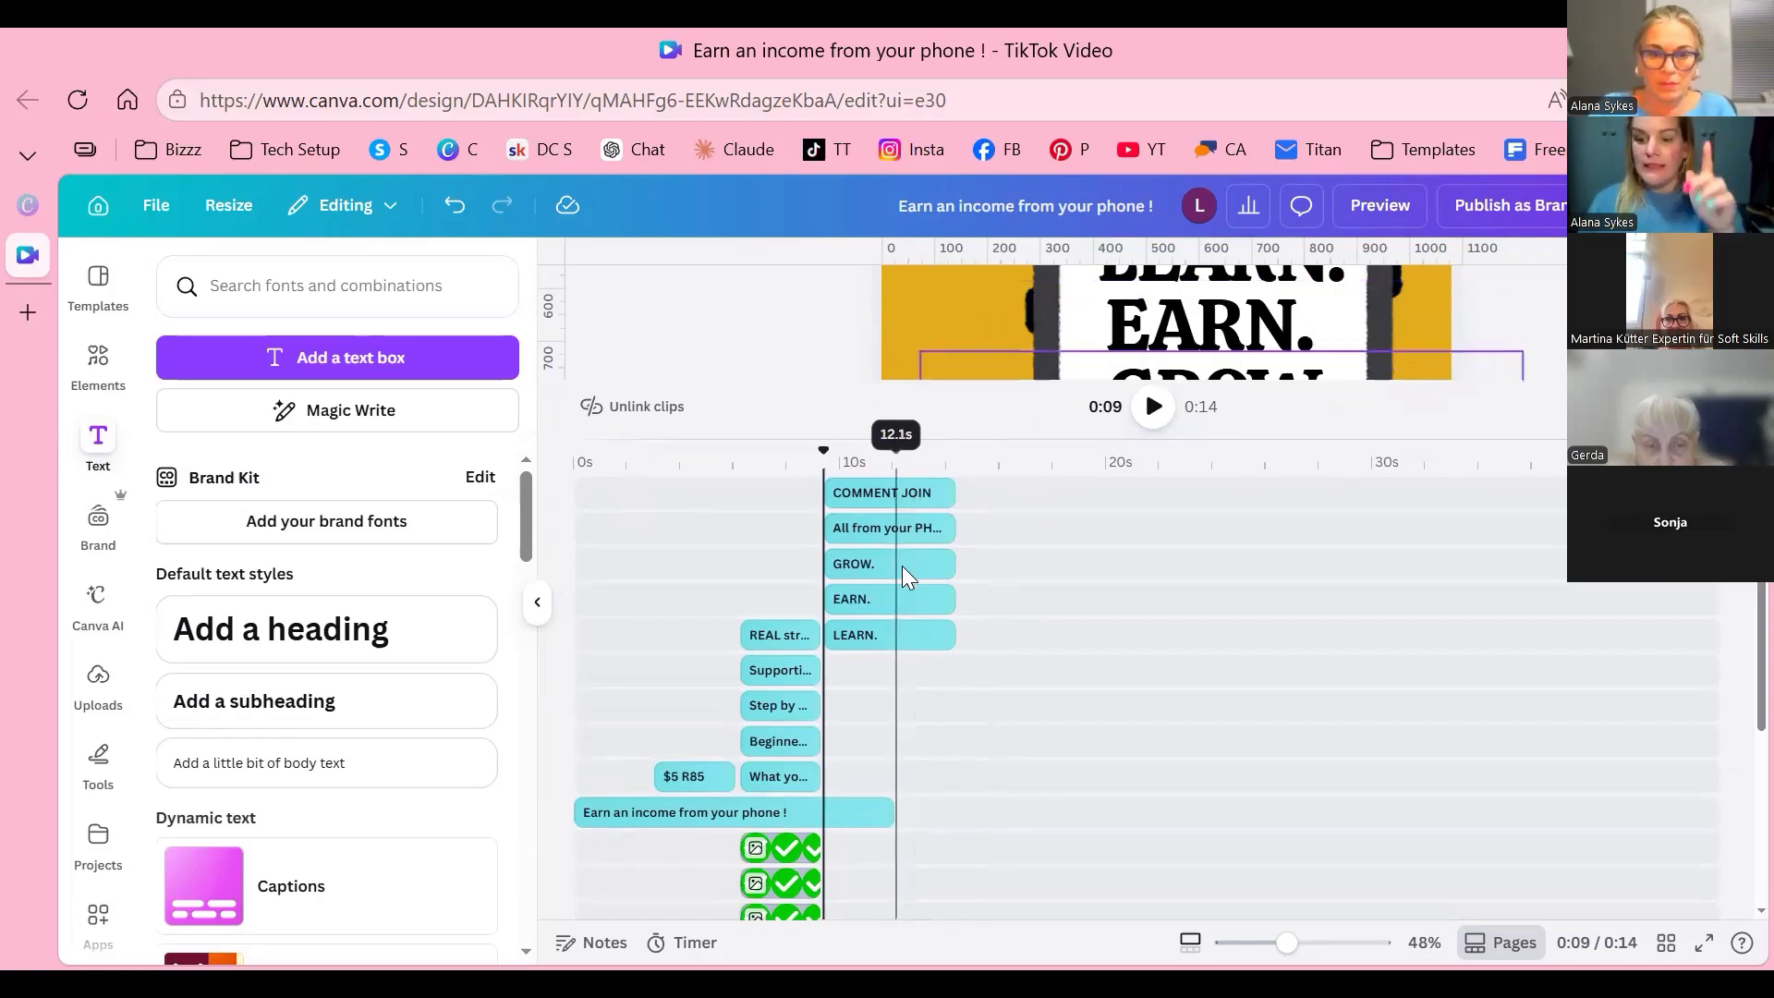
{"action": "left_click", "coordinate": [885, 603]}
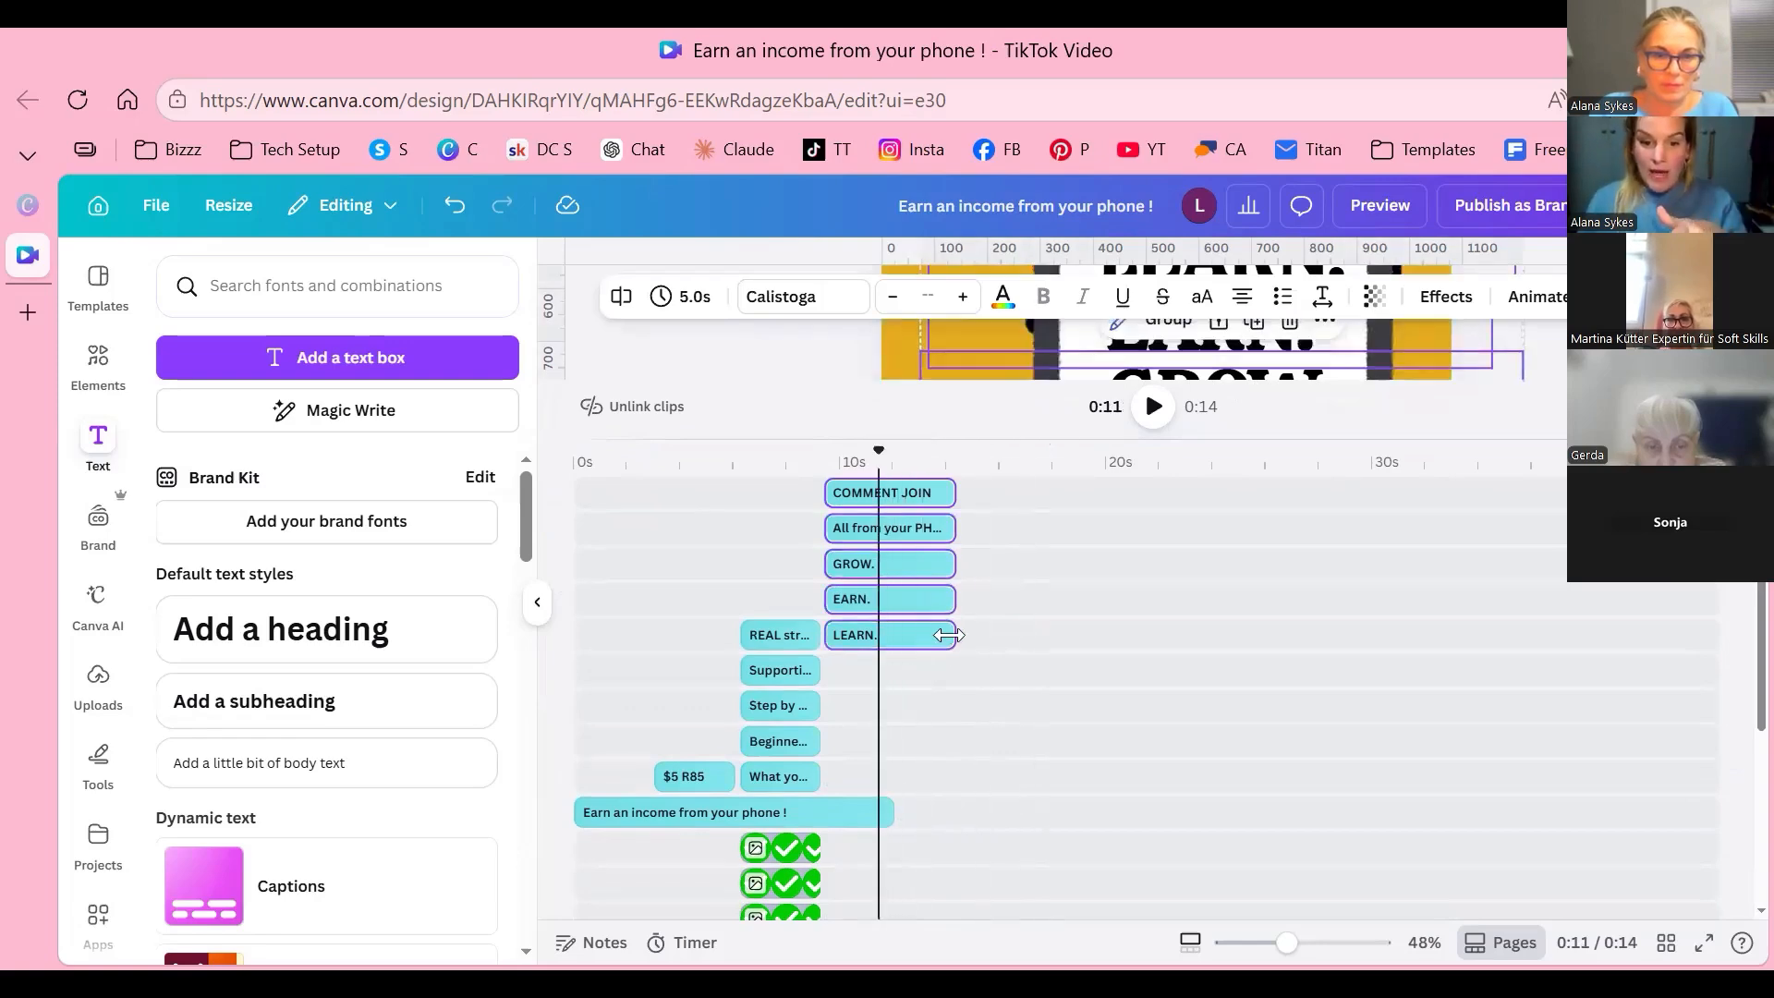
{"action": "left_click_drag", "start_coordinate": [949, 635], "coordinate": [893, 638]}
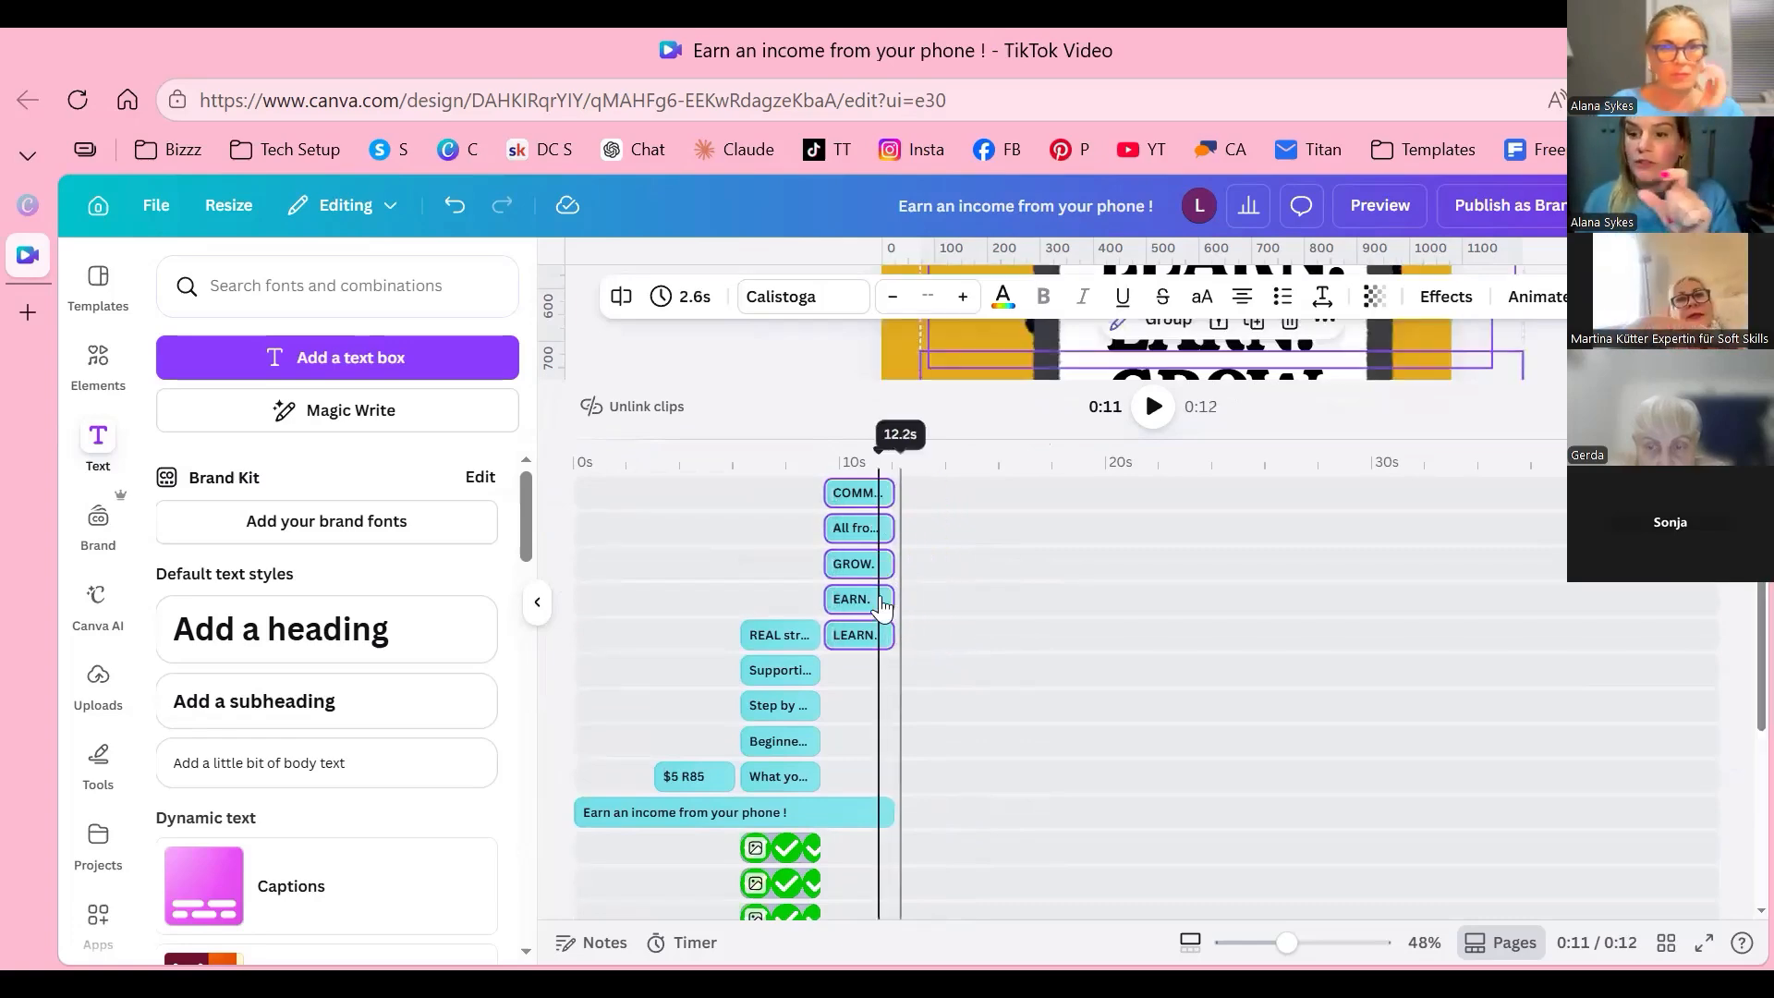
Step: Examine the closing slide with the whole phone in view, checking the layout of the slogan lines and the call to action
{"action": "left_click", "coordinate": [1132, 466]}
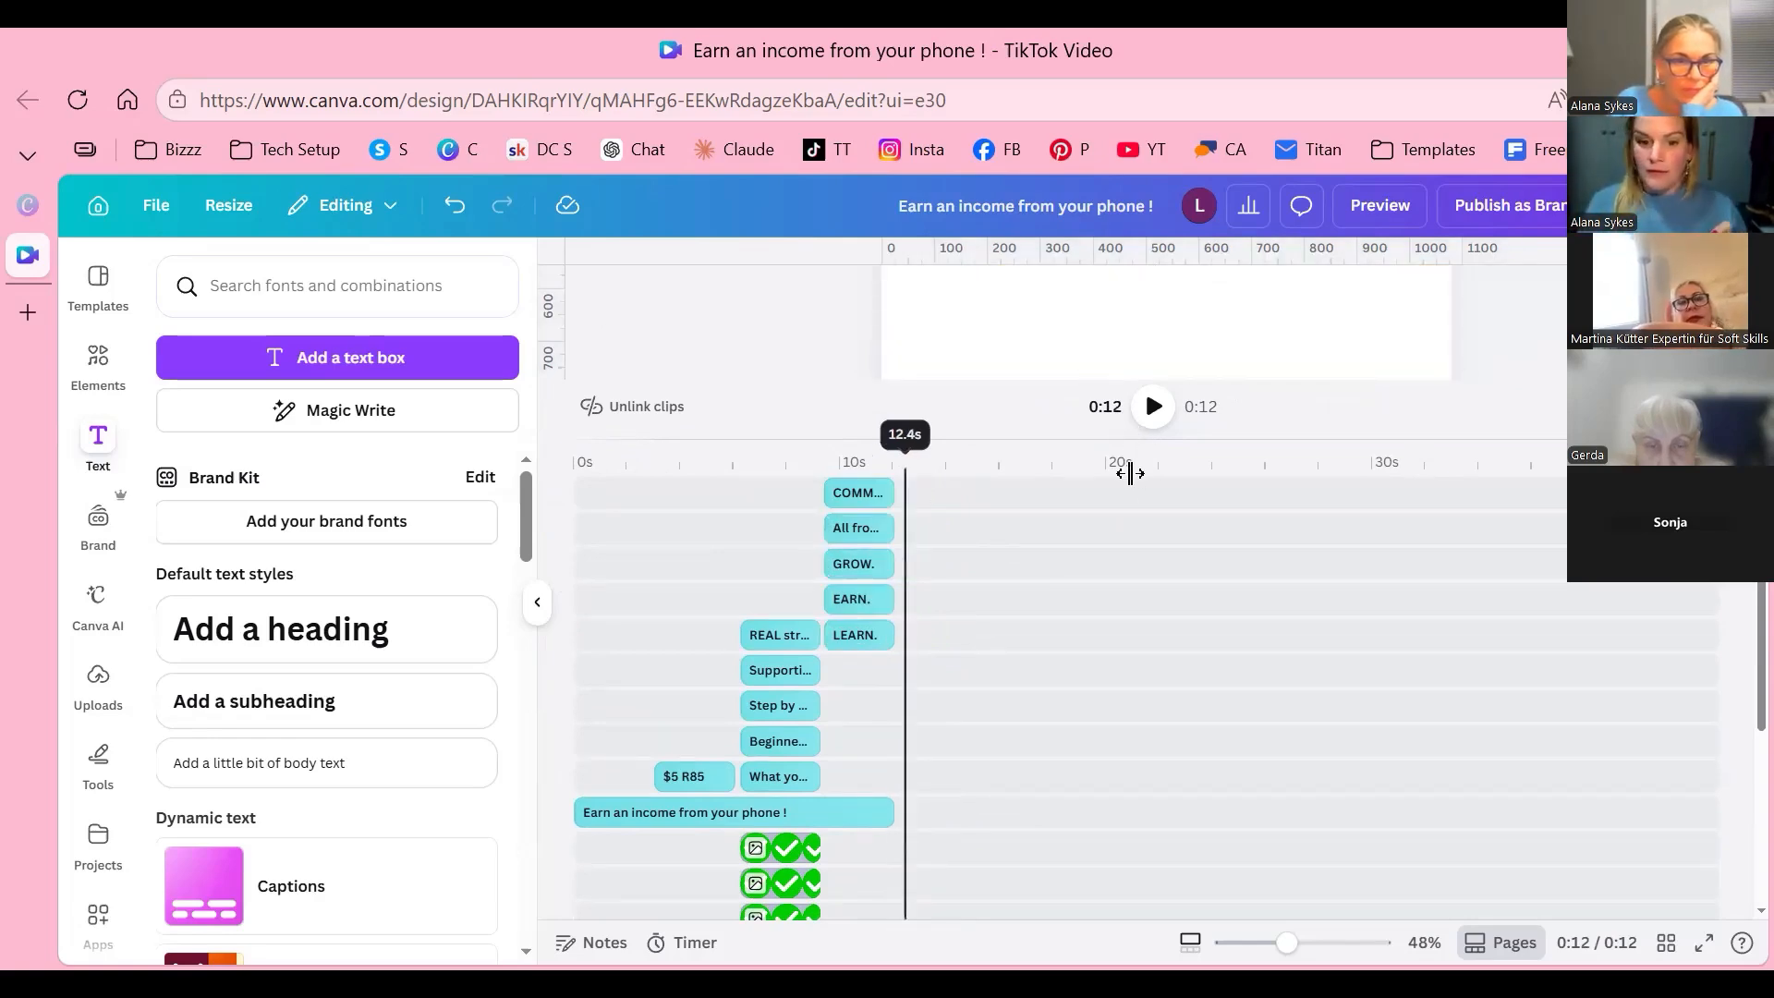
{"action": "left_click", "coordinate": [880, 600]}
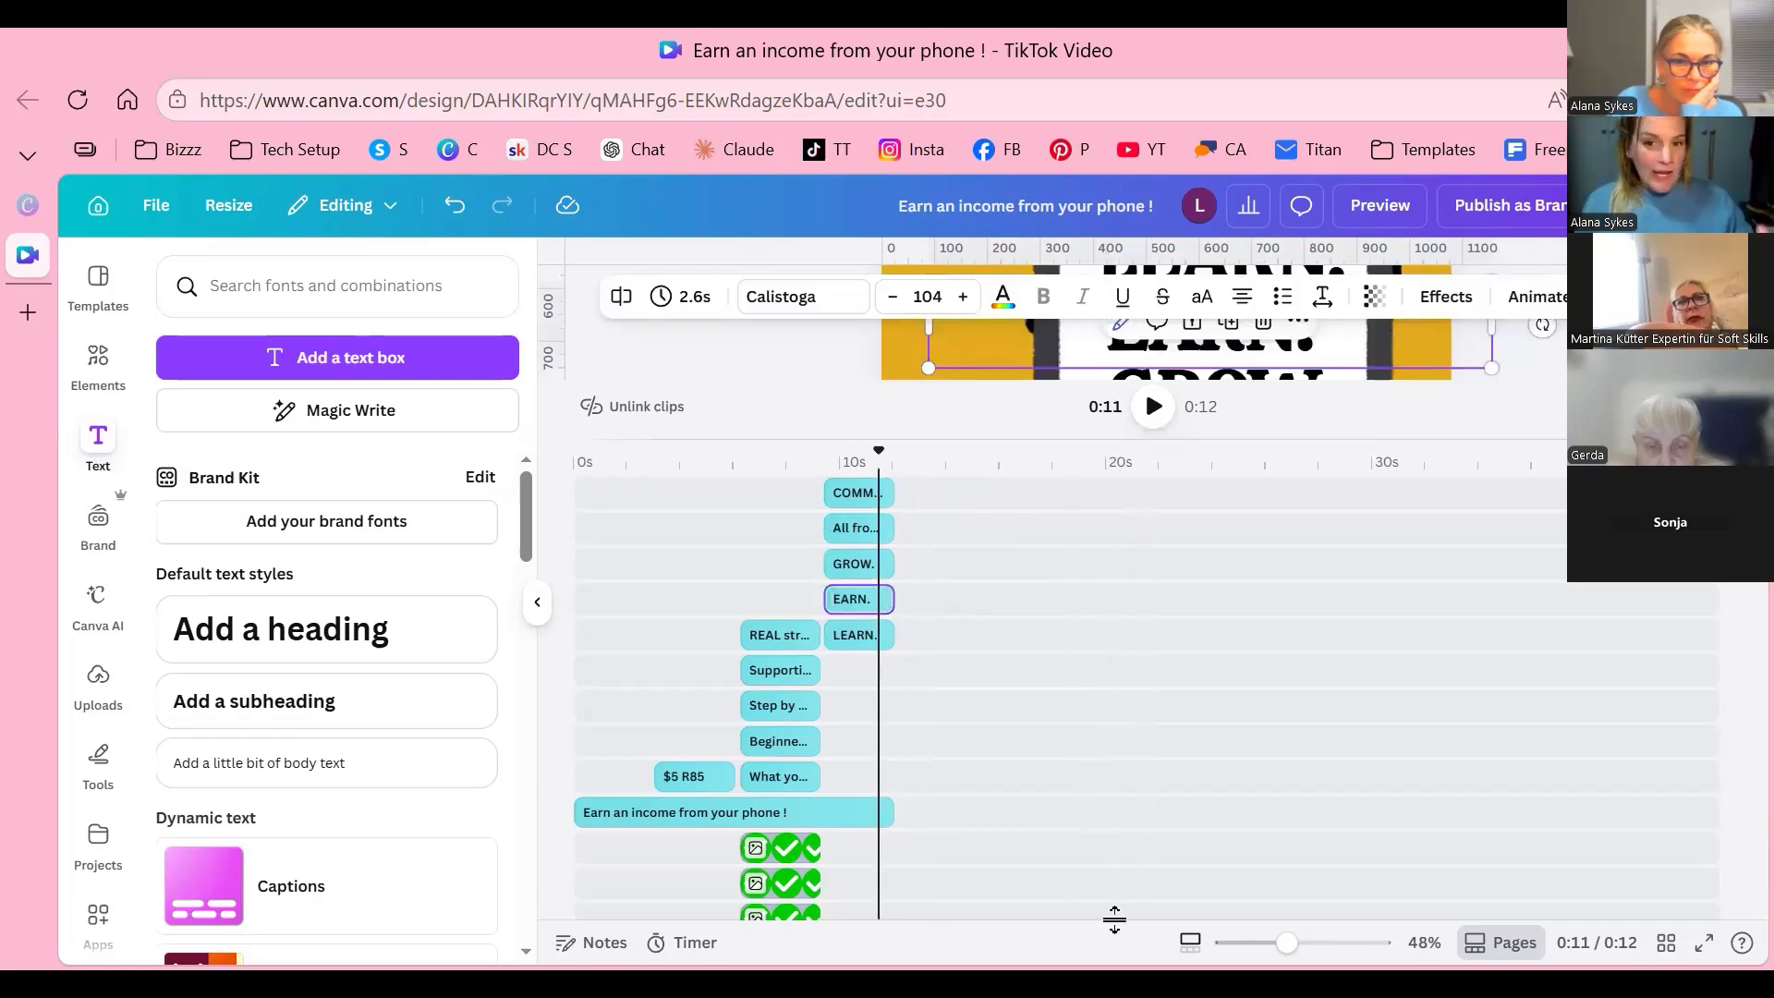
{"action": "left_click_drag", "start_coordinate": [1106, 439], "coordinate": [1108, 780]}
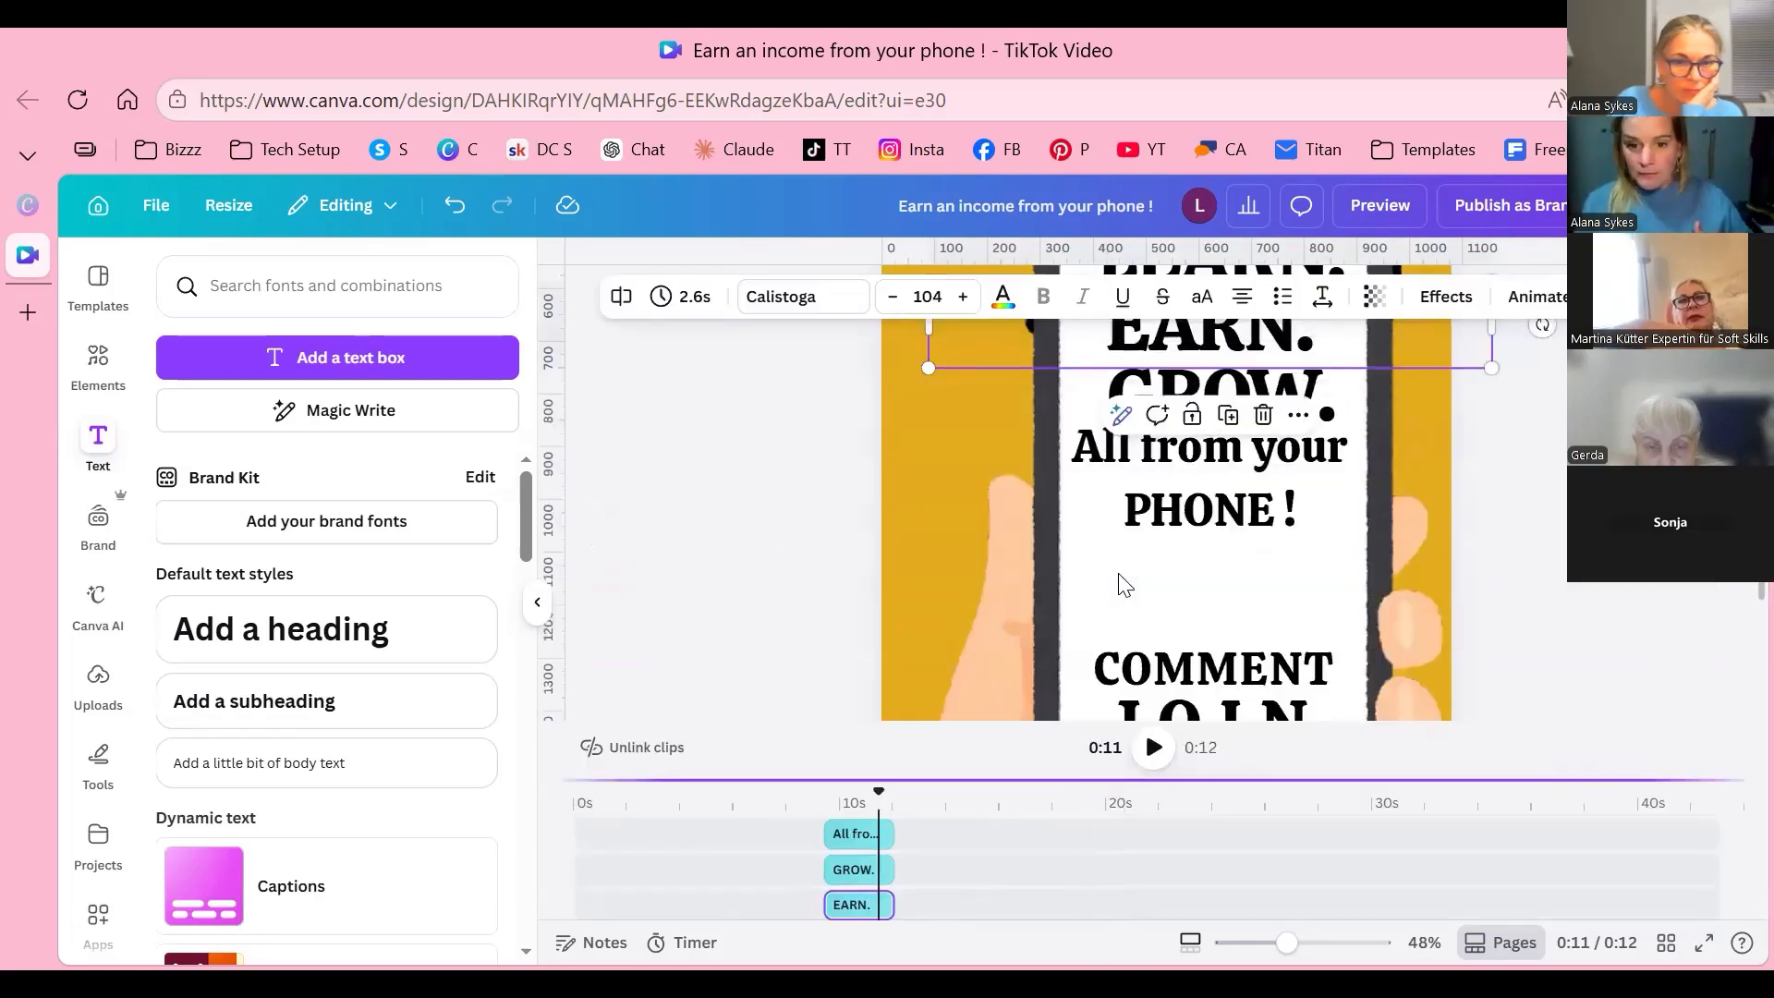
{"action": "left_click_drag", "start_coordinate": [1440, 780], "coordinate": [1432, 439]}
{"action": "left_click_drag", "start_coordinate": [1116, 439], "coordinate": [1116, 779]}
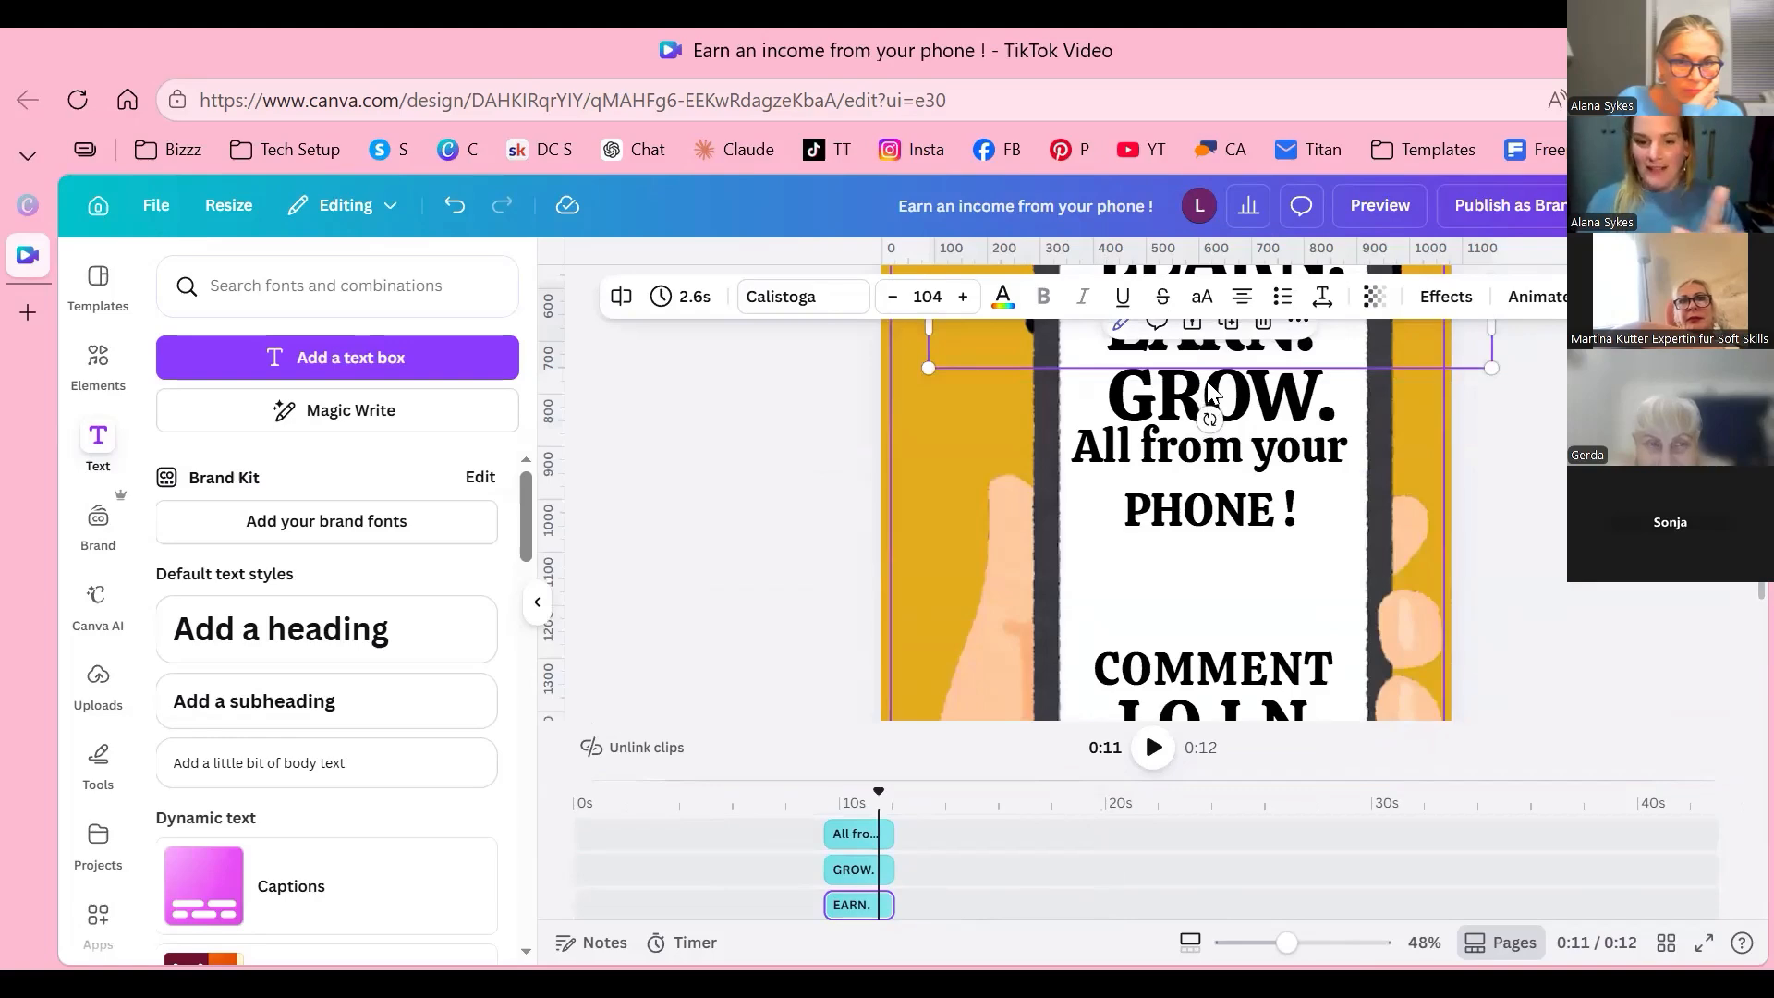
{"action": "scroll", "coordinate": [1210, 423], "scroll_direction": "down", "scroll_amount": 5}
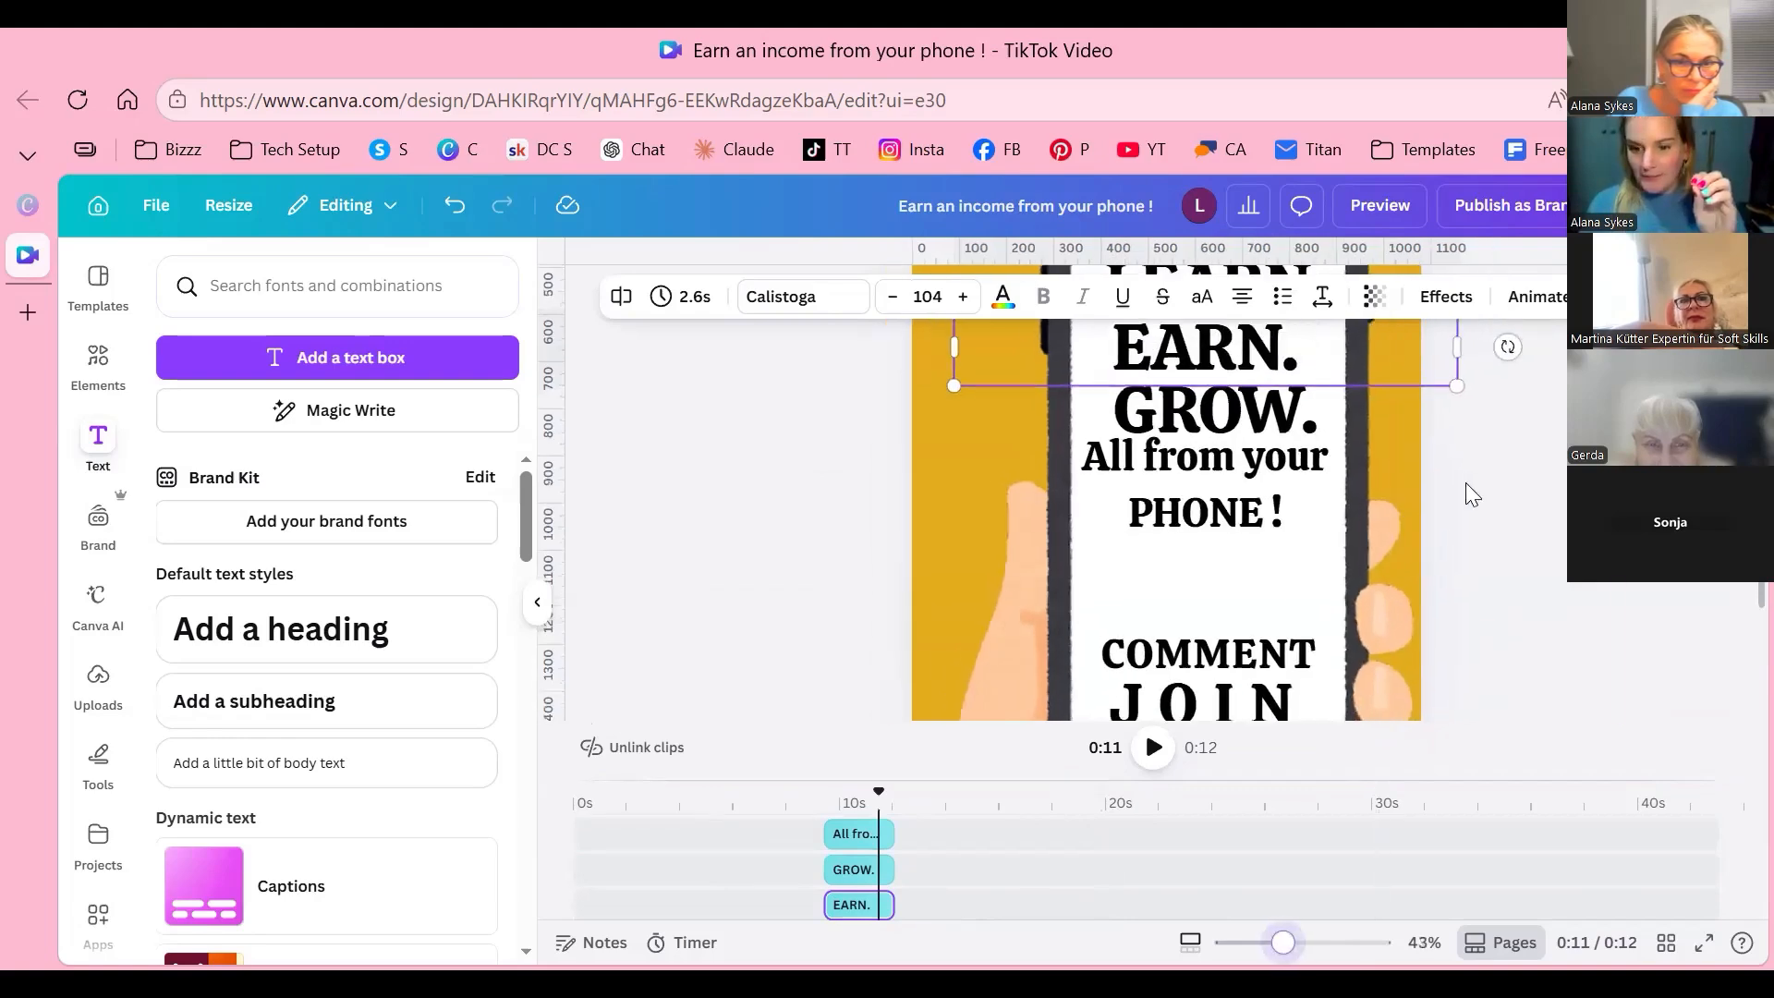
{"action": "key", "text": "Escape"}
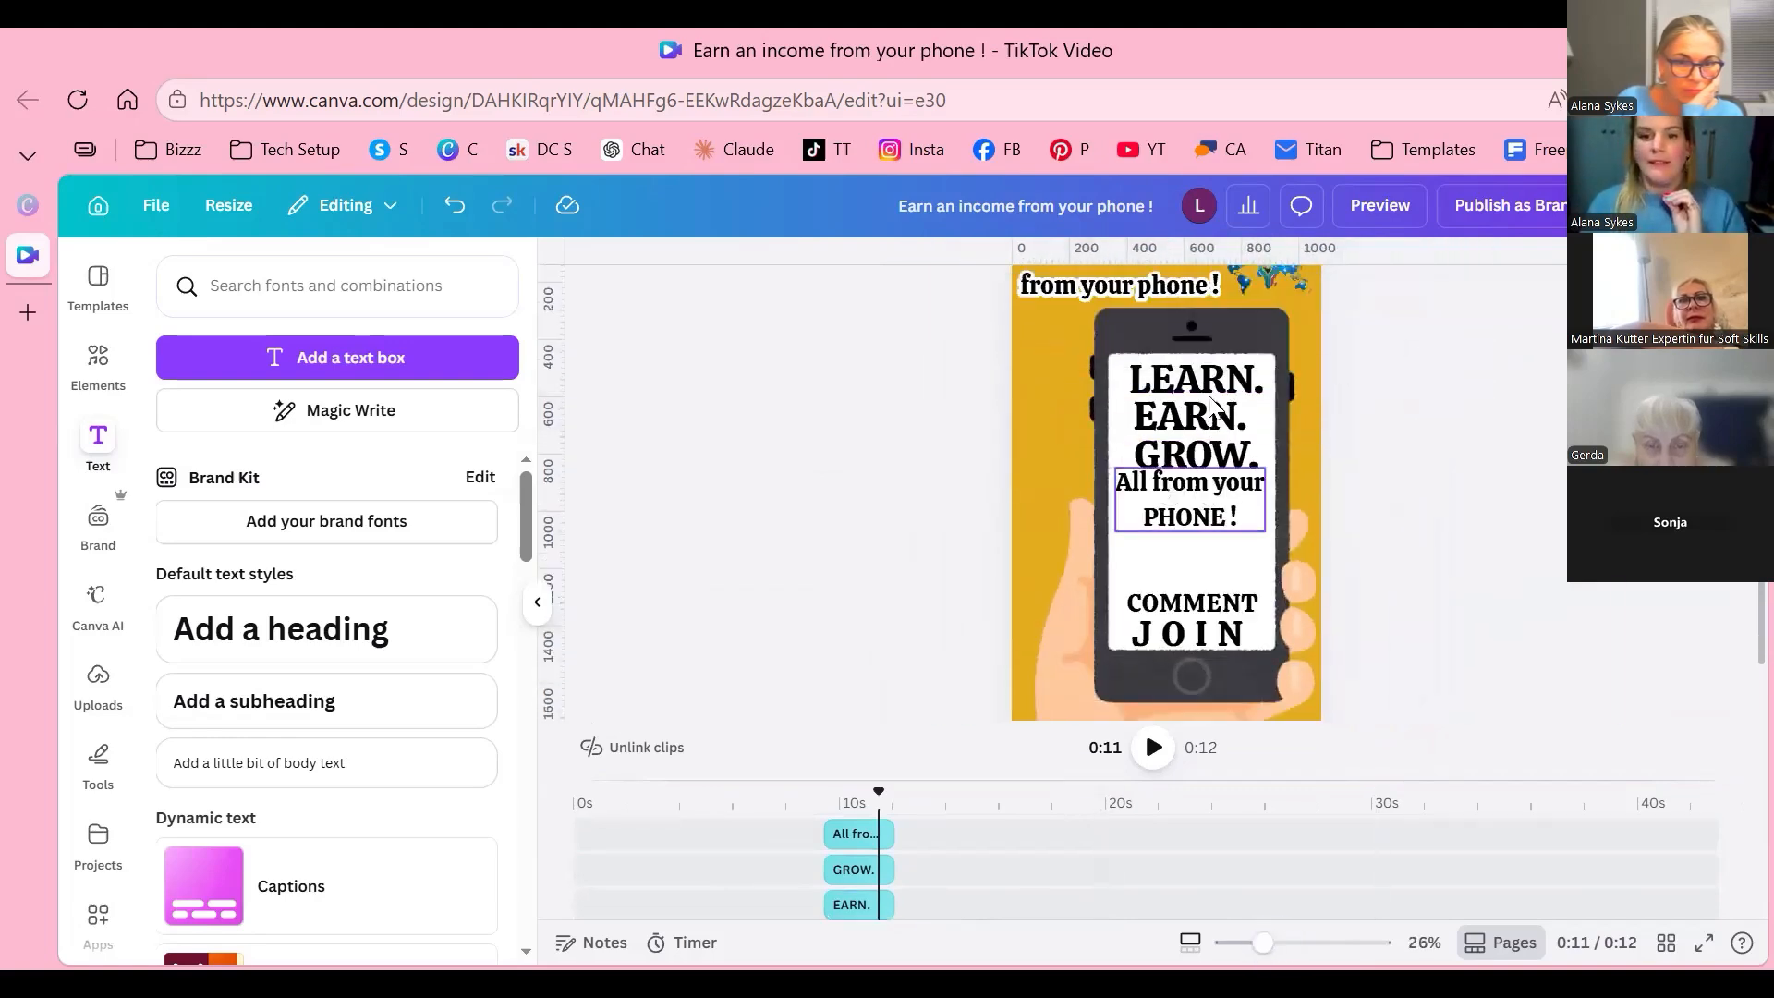
{"action": "left_click", "coordinate": [1214, 381]}
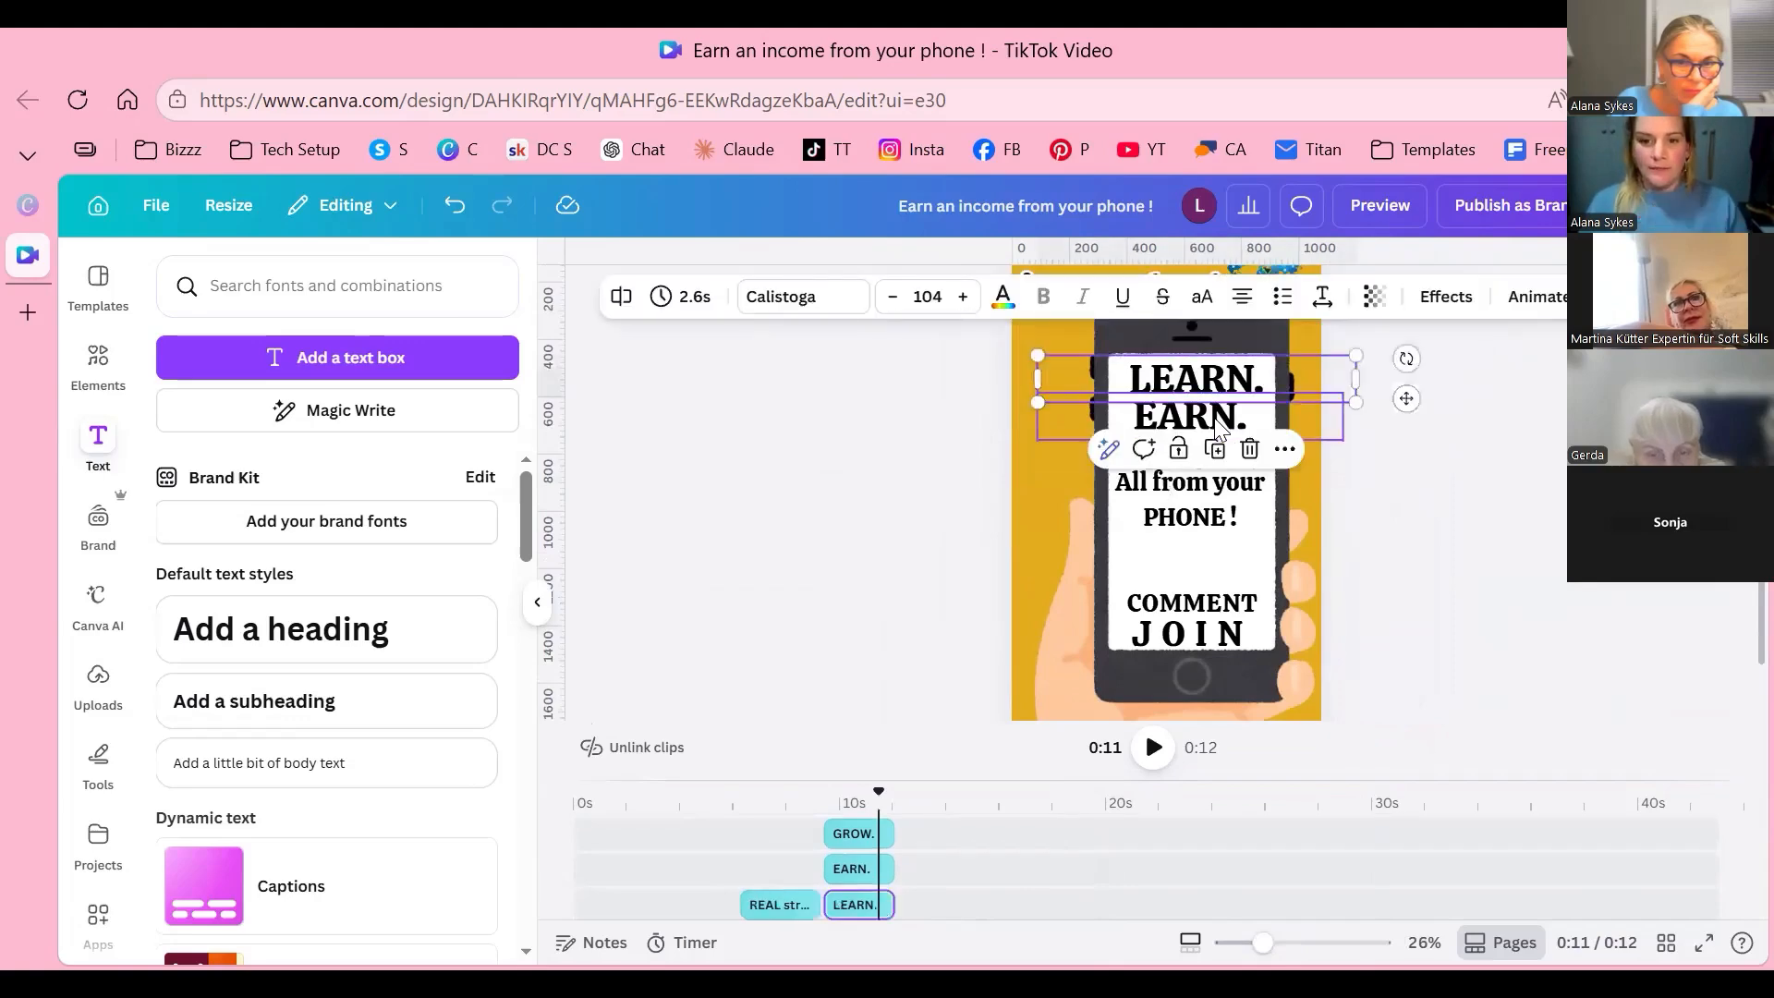
{"action": "left_click", "coordinate": [1524, 528]}
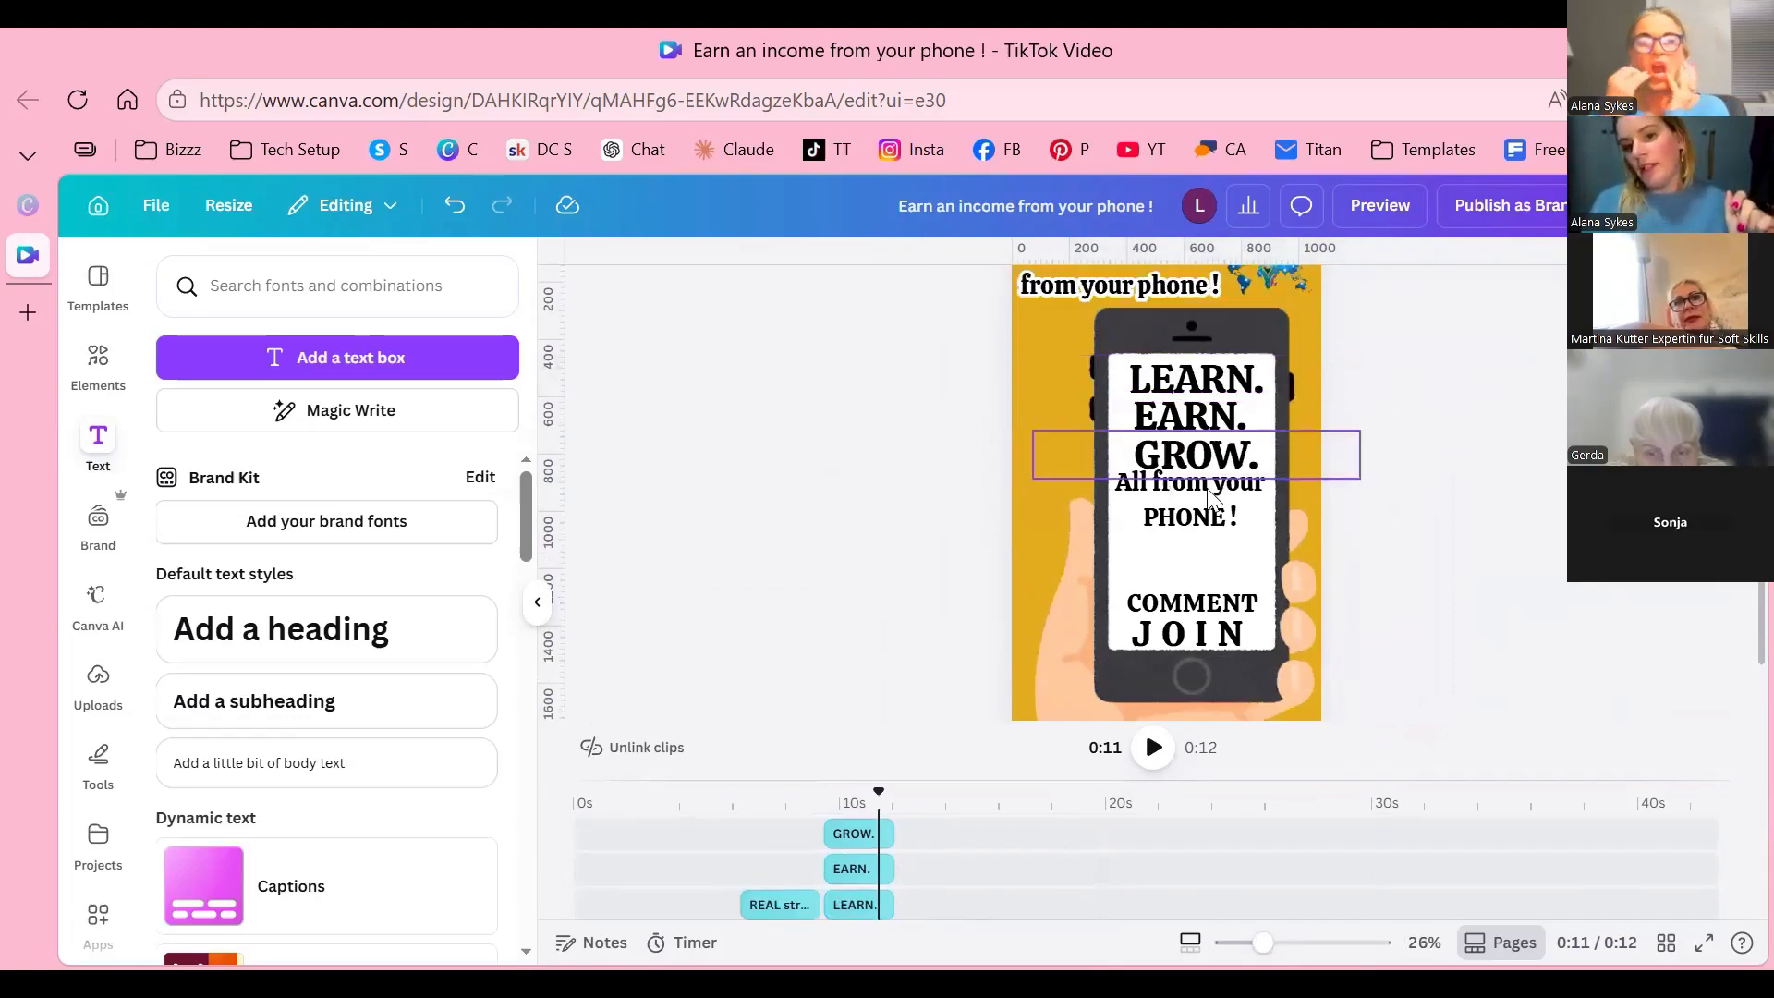
Step: Apply the Tumble animation to the "LEARN.", "EARN.", "GROW." and "All from your PHONE !" texts together
{"action": "left_click", "coordinate": [1197, 379]}
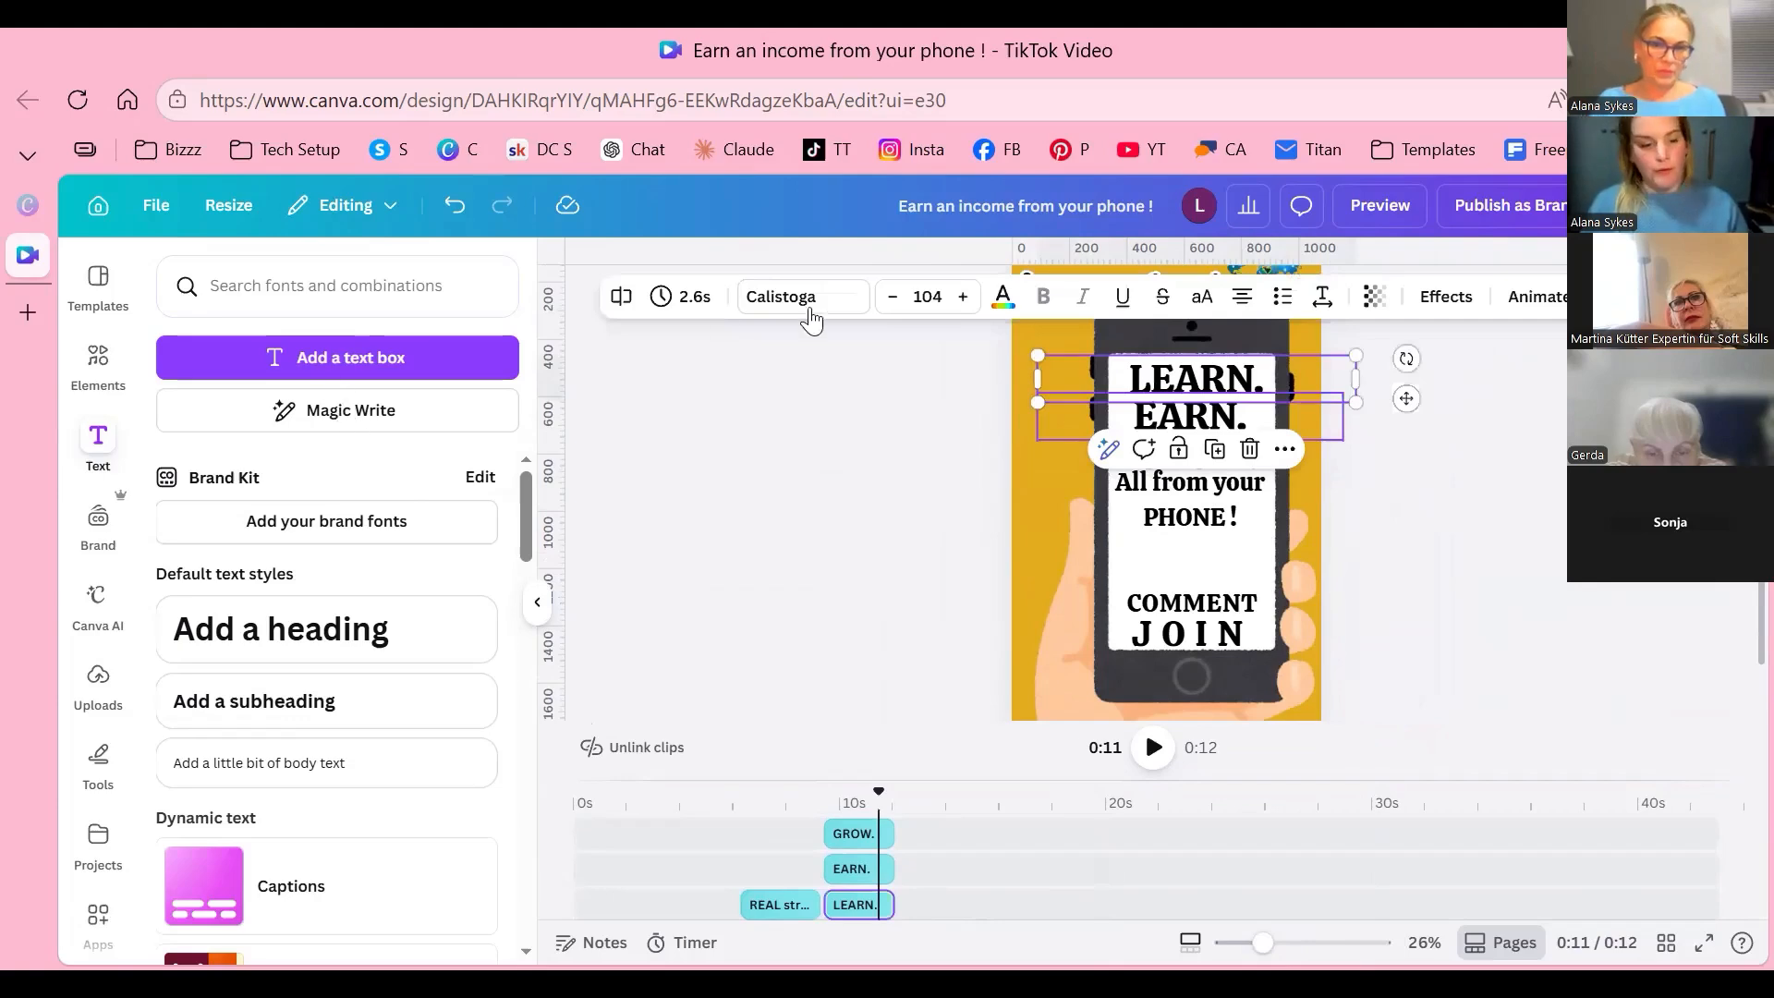
{"action": "left_click", "coordinate": [1190, 417], "text": "shift"}
{"action": "left_click", "coordinate": [1197, 454], "text": "shift"}
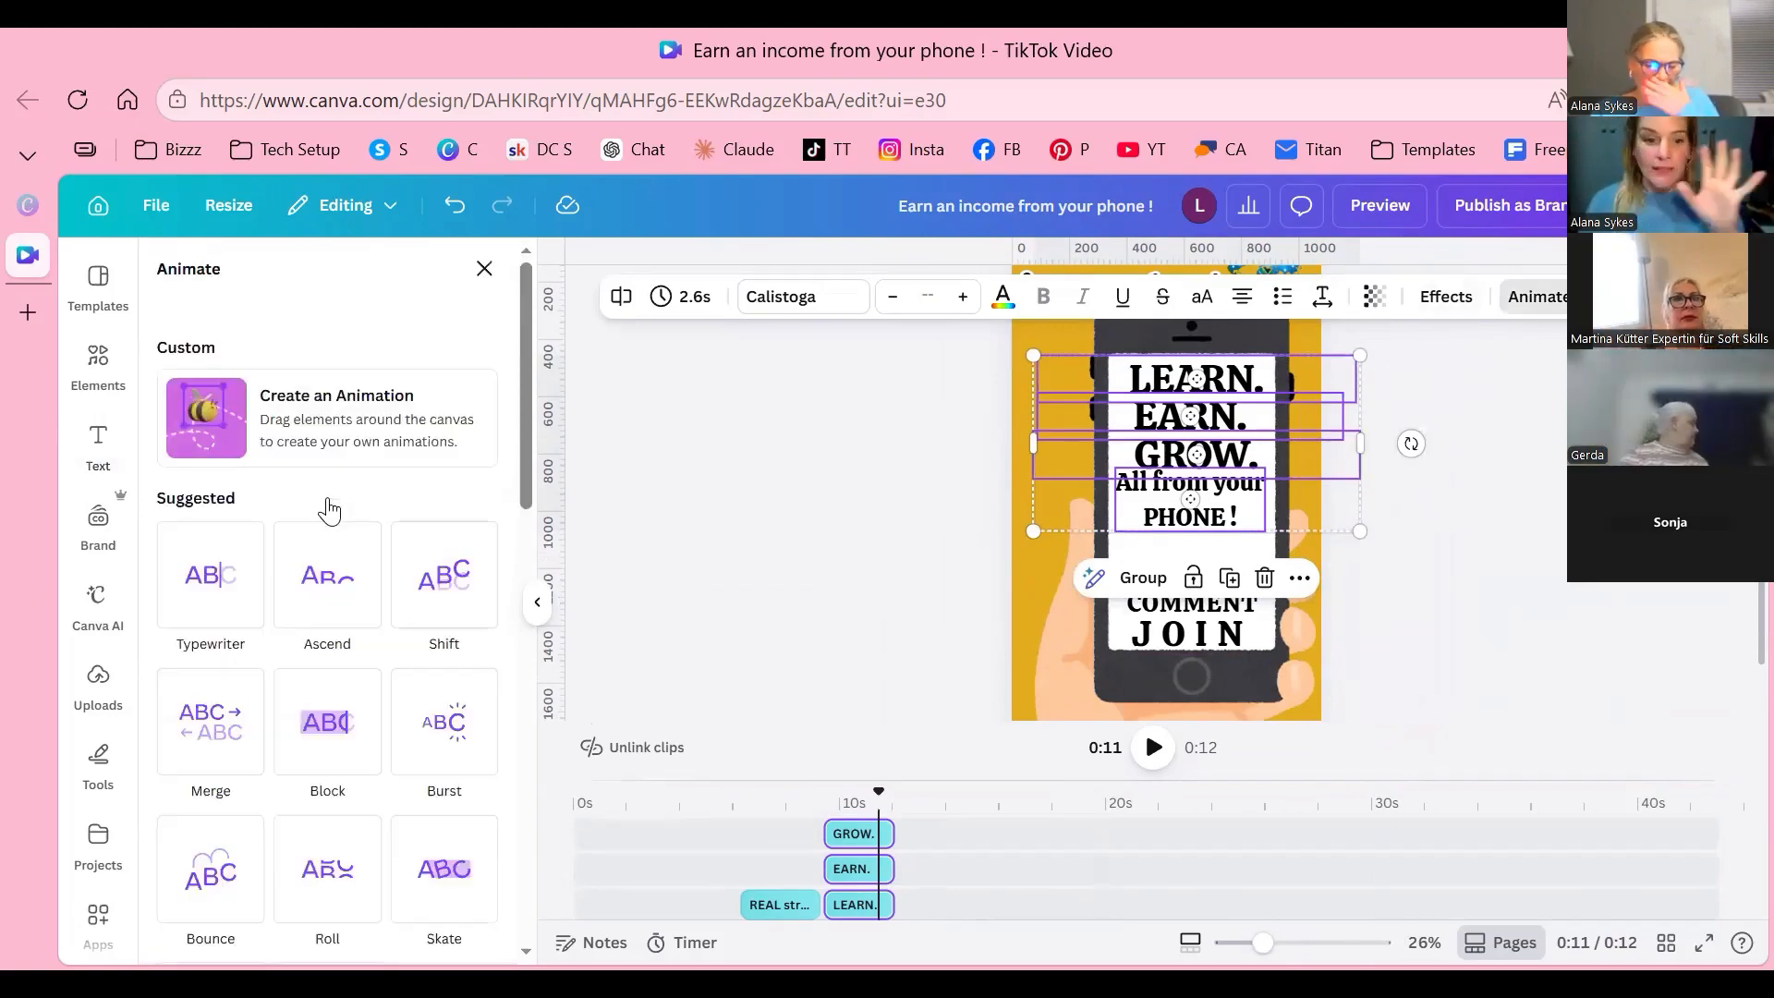
{"action": "scroll", "coordinate": [434, 647], "scroll_direction": "down", "scroll_amount": 5}
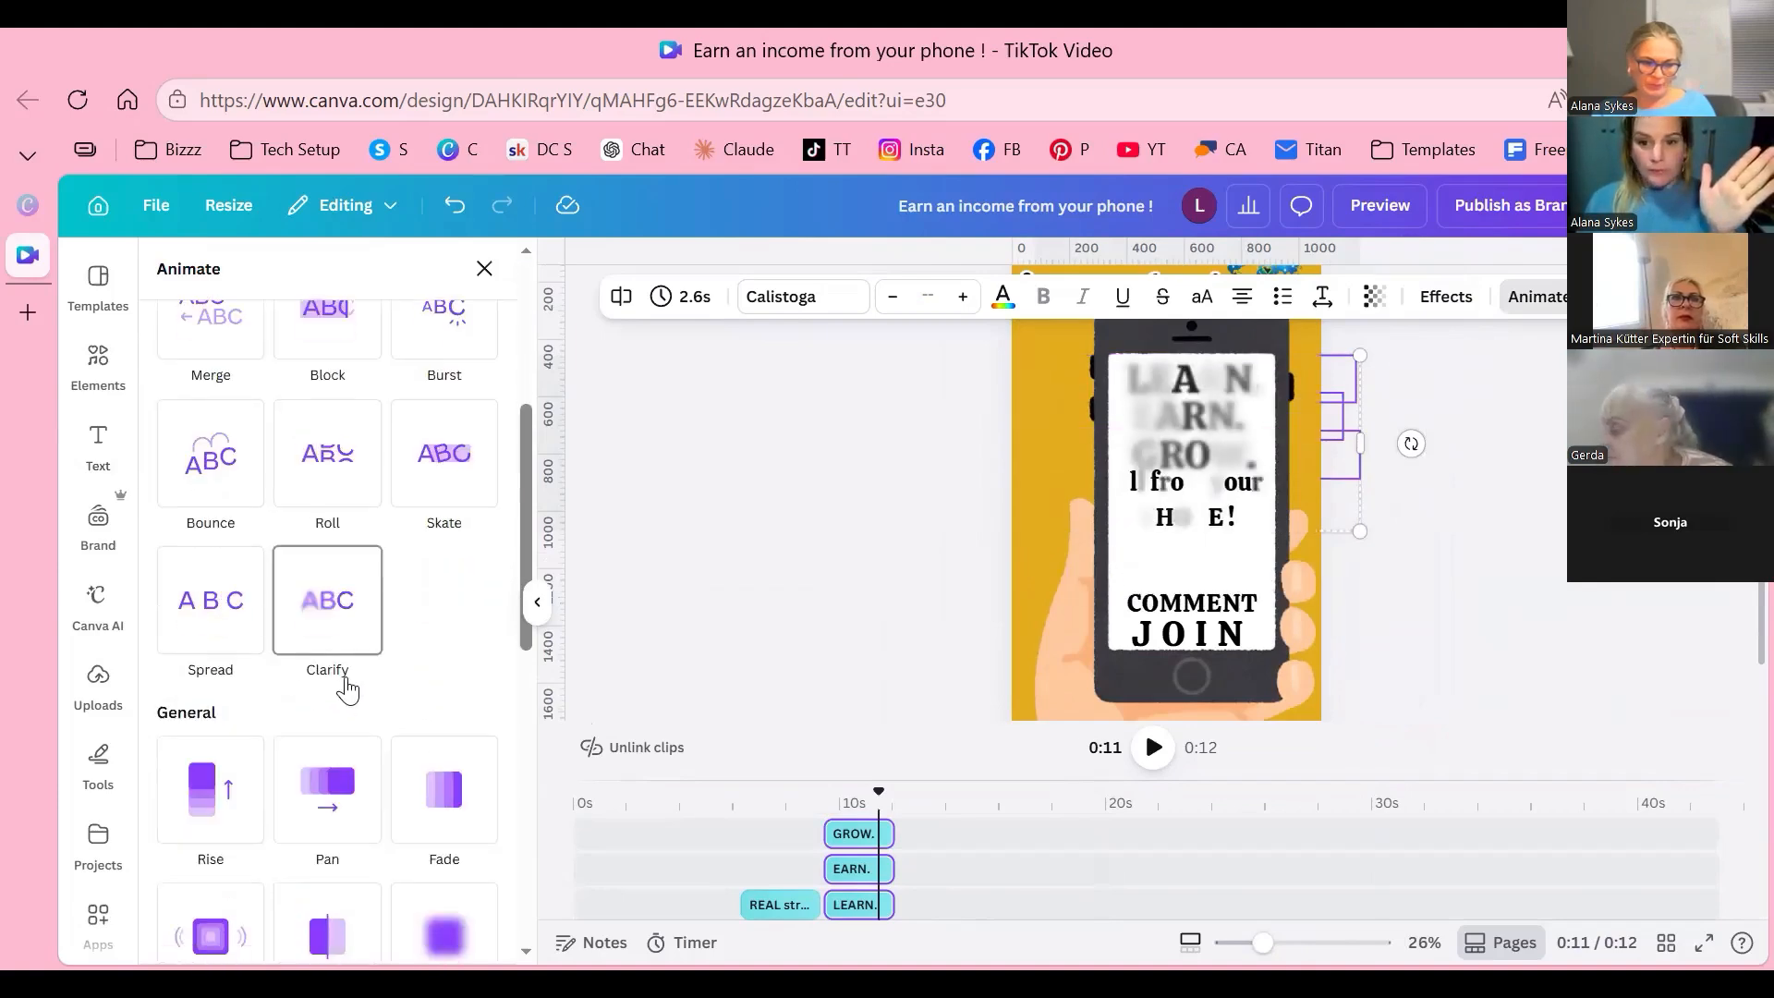
{"action": "left_click", "coordinate": [407, 490]}
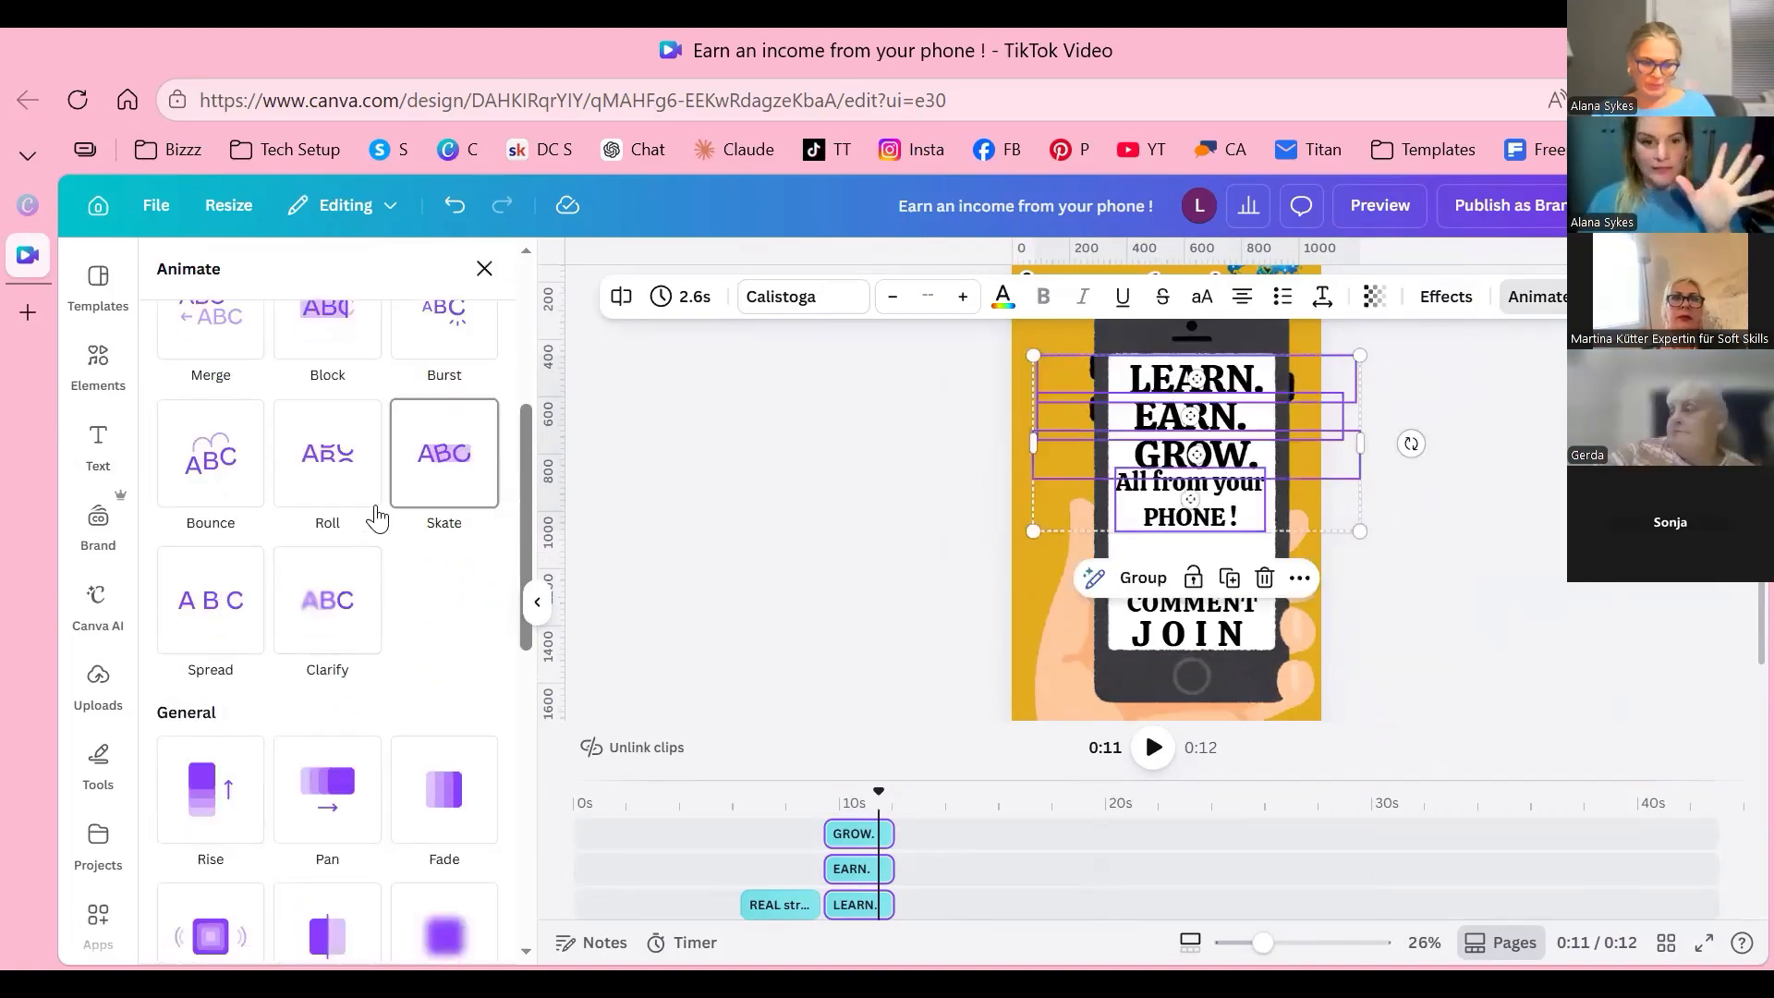
{"action": "scroll", "coordinate": [378, 515], "scroll_direction": "down", "scroll_amount": 5}
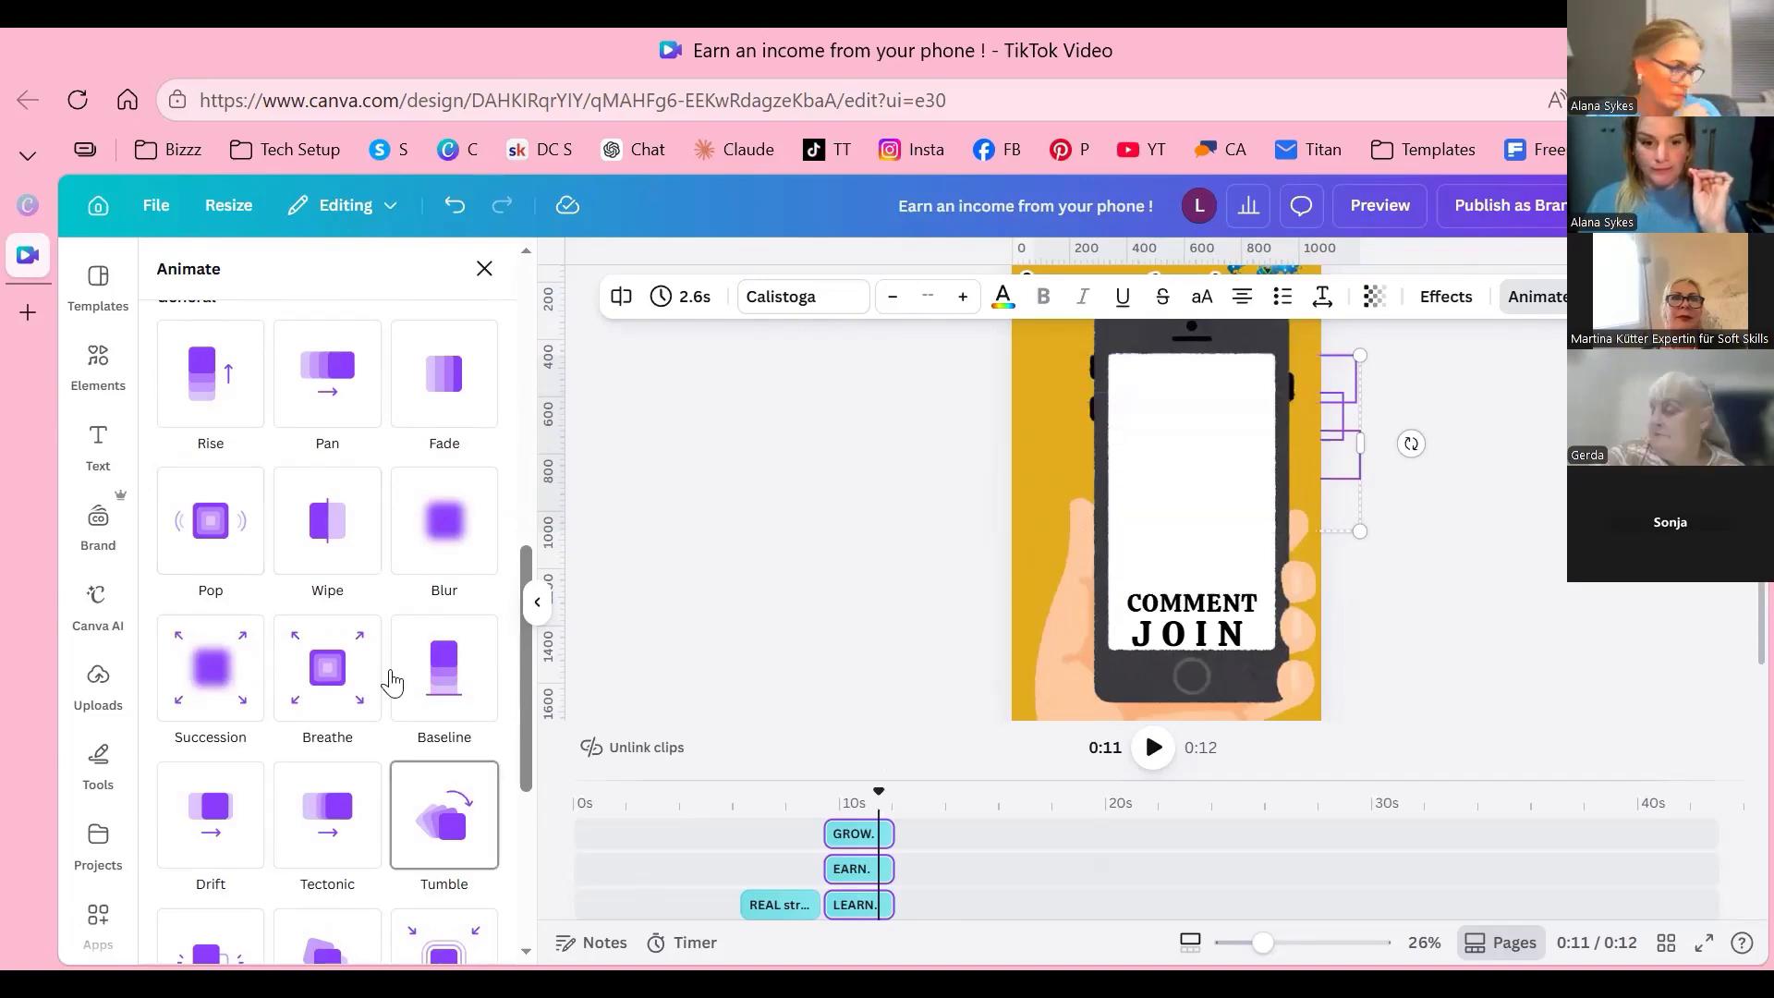
{"action": "left_click", "coordinate": [1466, 369]}
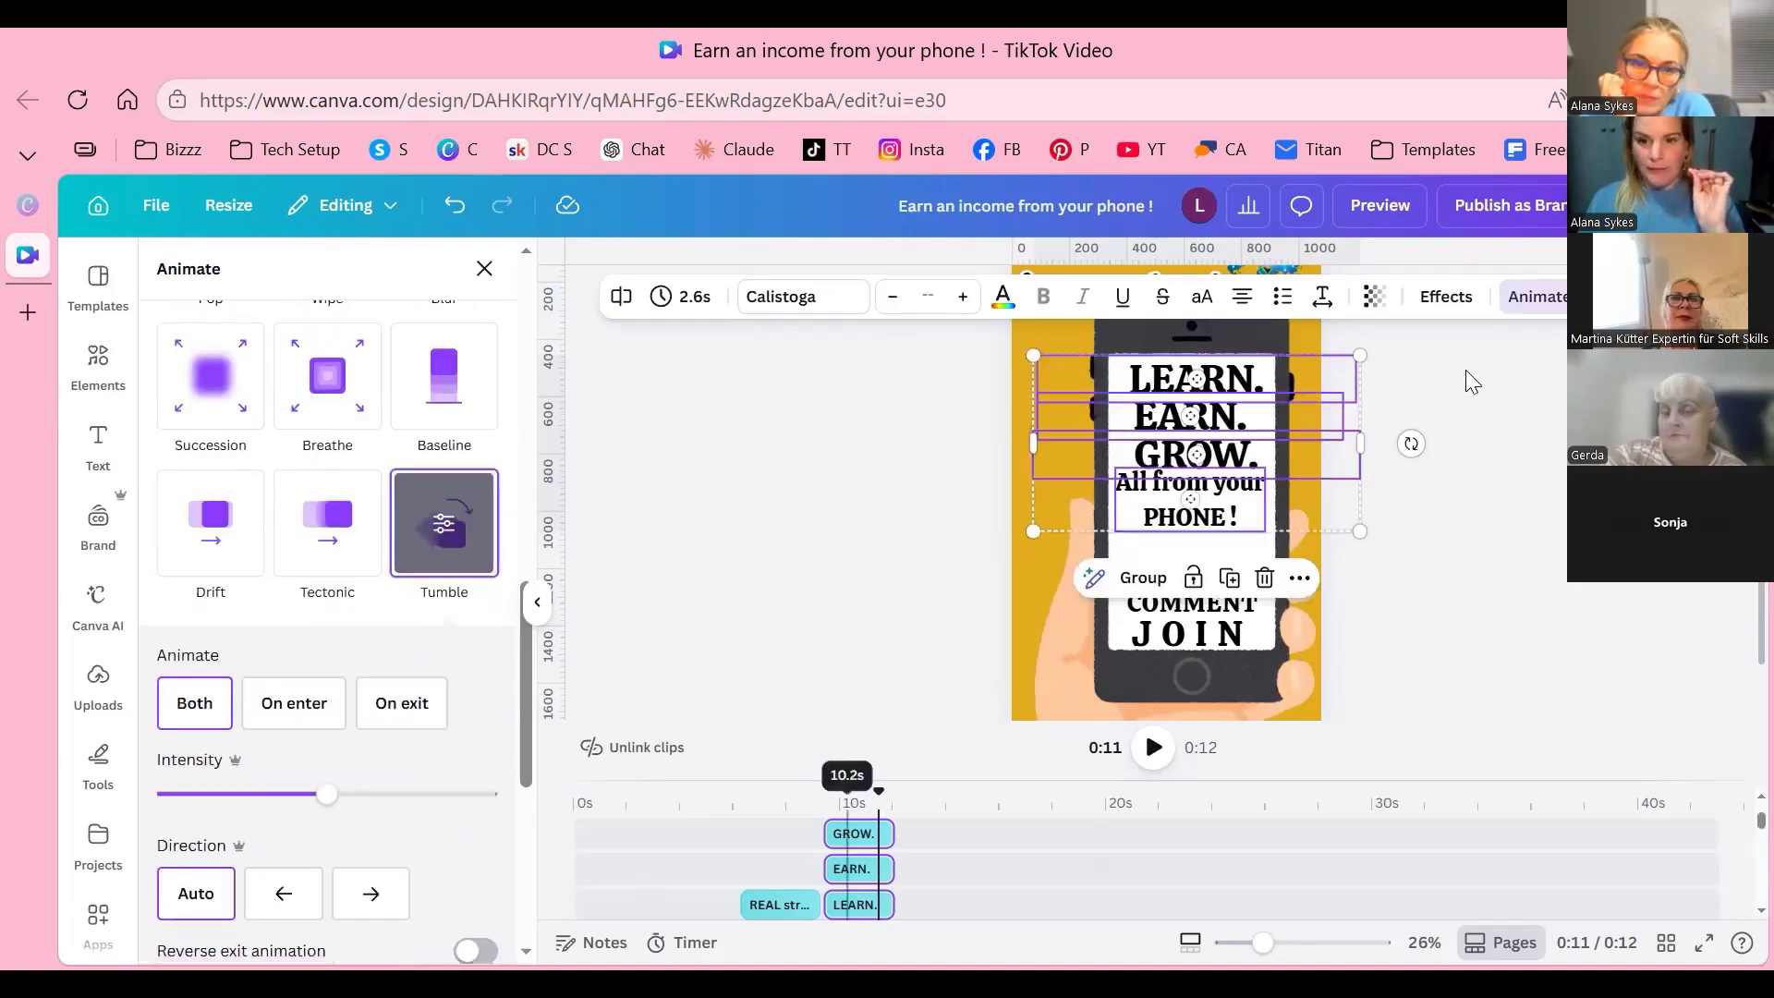
{"action": "scroll", "coordinate": [1192, 573], "scroll_direction": "down", "scroll_amount": 1}
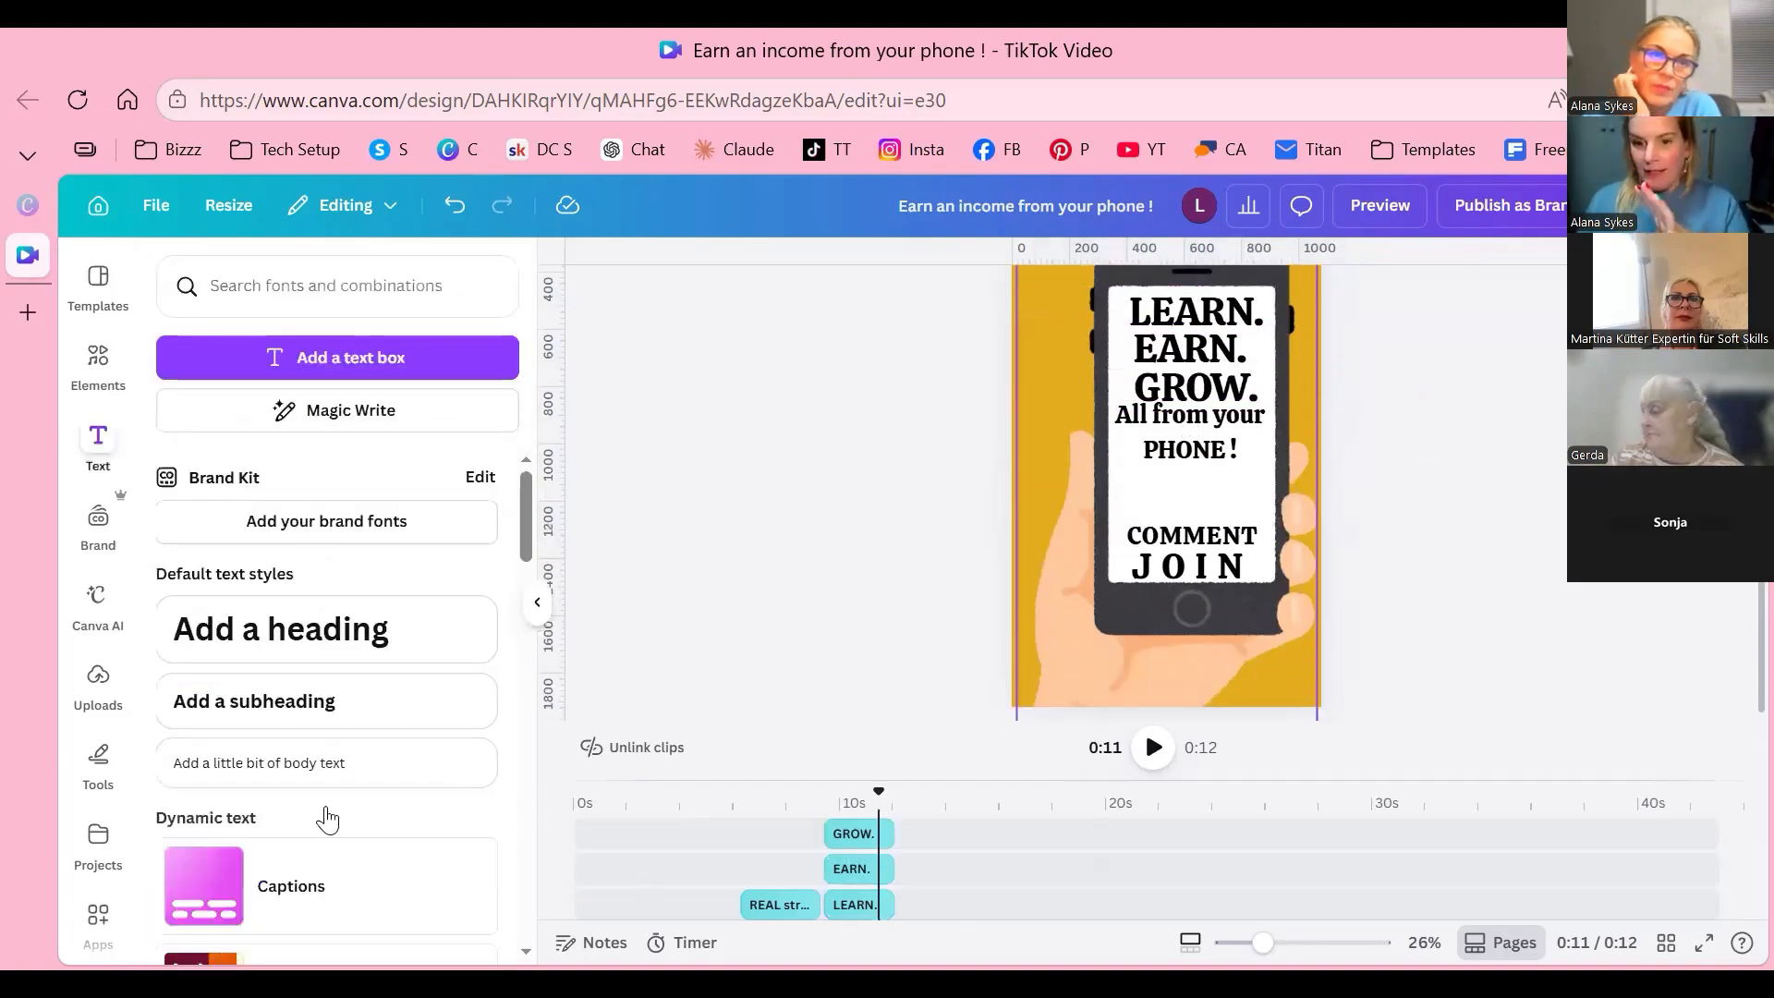
Step: Apply the Stomp animation to the "COMMENT JOIN" text
{"action": "left_click", "coordinate": [1191, 553]}
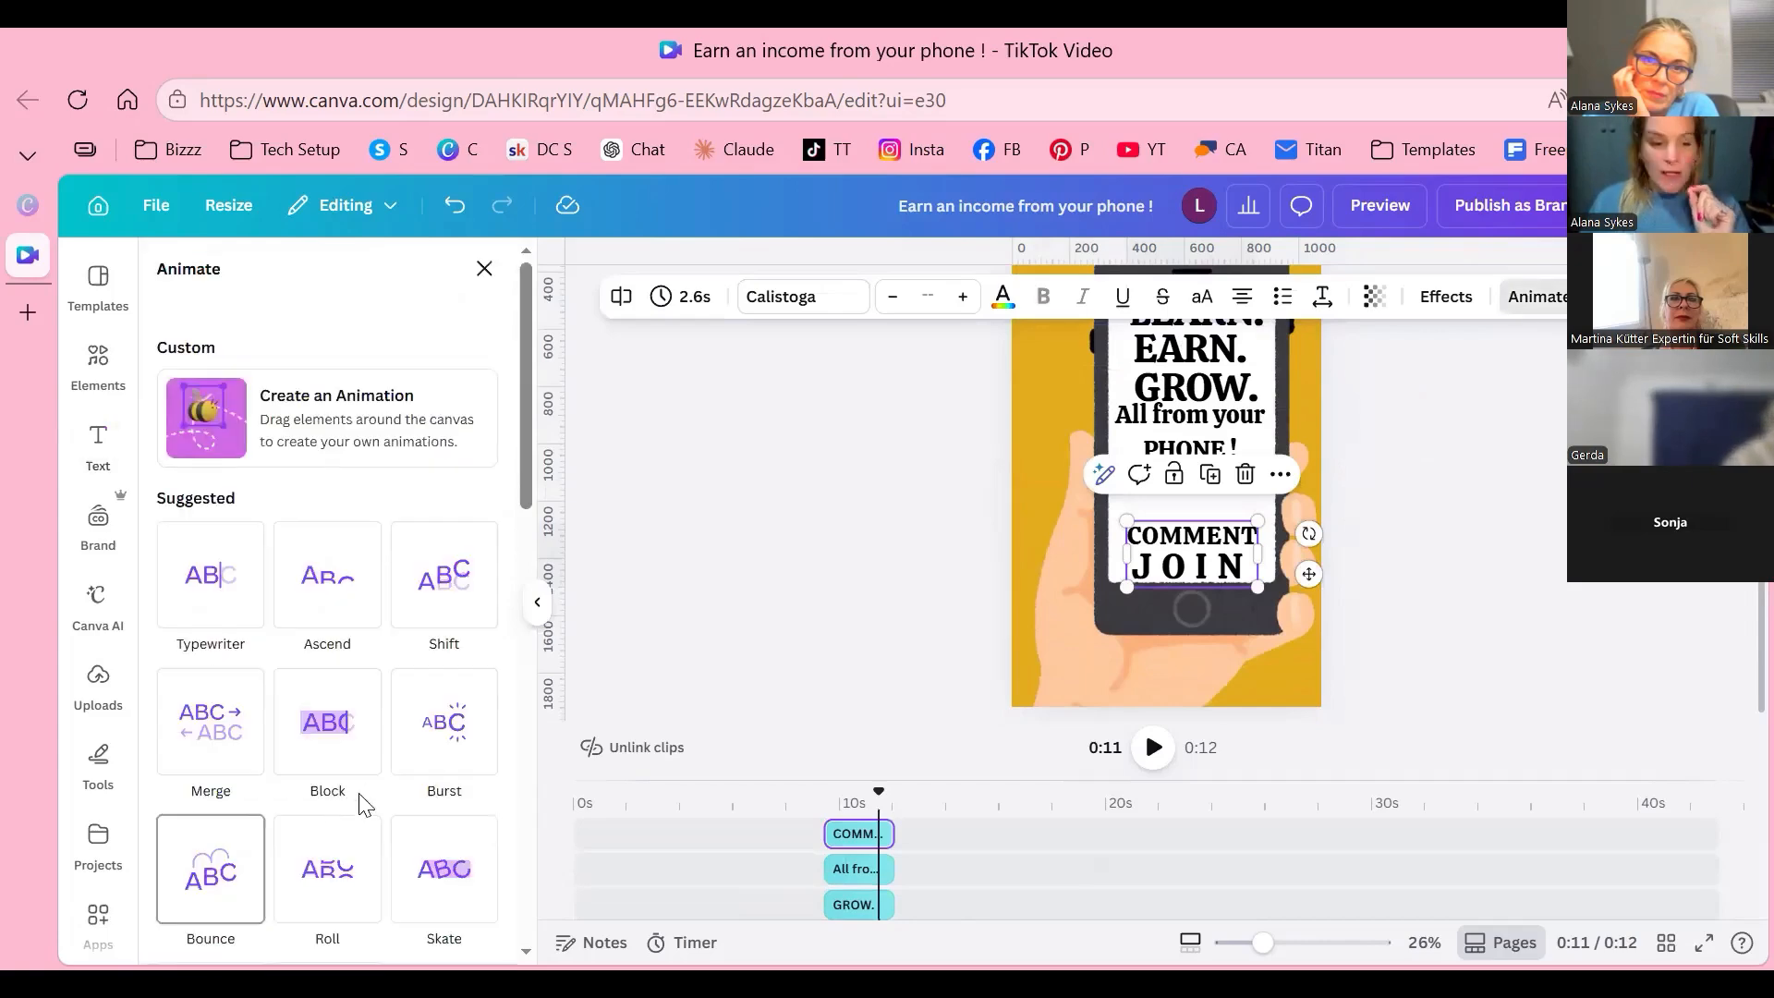
{"action": "scroll", "coordinate": [430, 628], "scroll_direction": "down", "scroll_amount": 3}
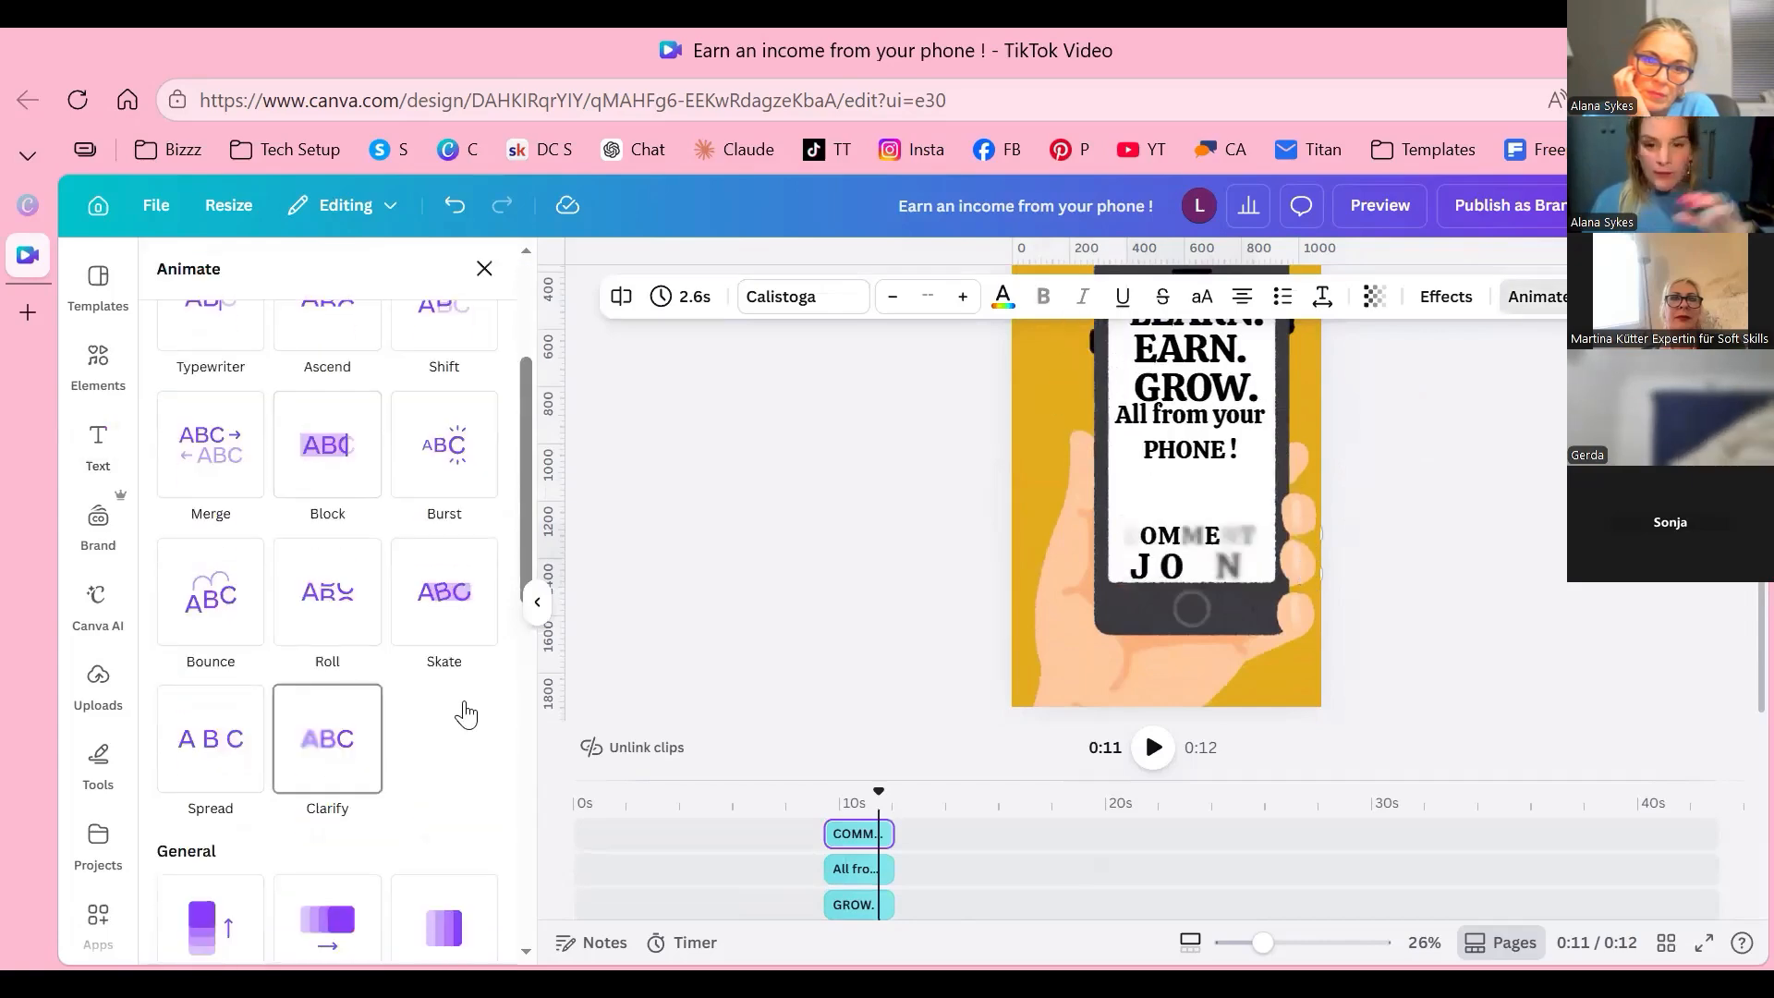
{"action": "scroll", "coordinate": [465, 714], "scroll_direction": "down", "scroll_amount": 7}
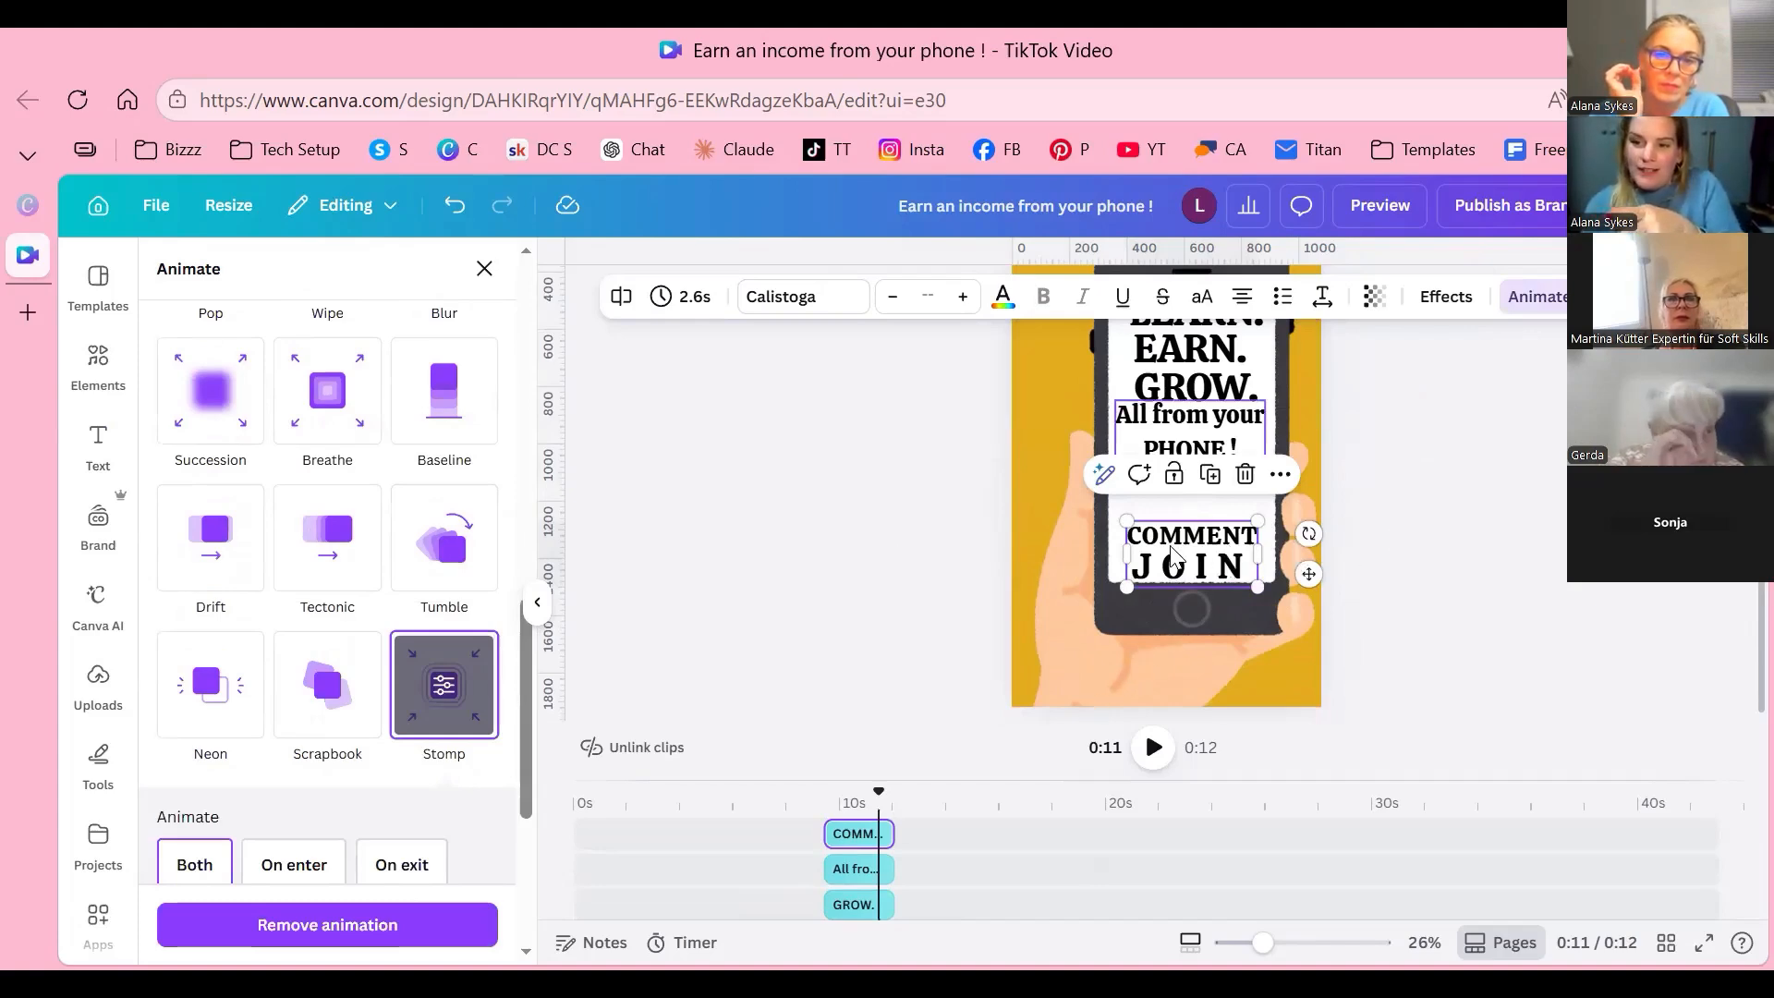
{"action": "left_click", "coordinate": [981, 742]}
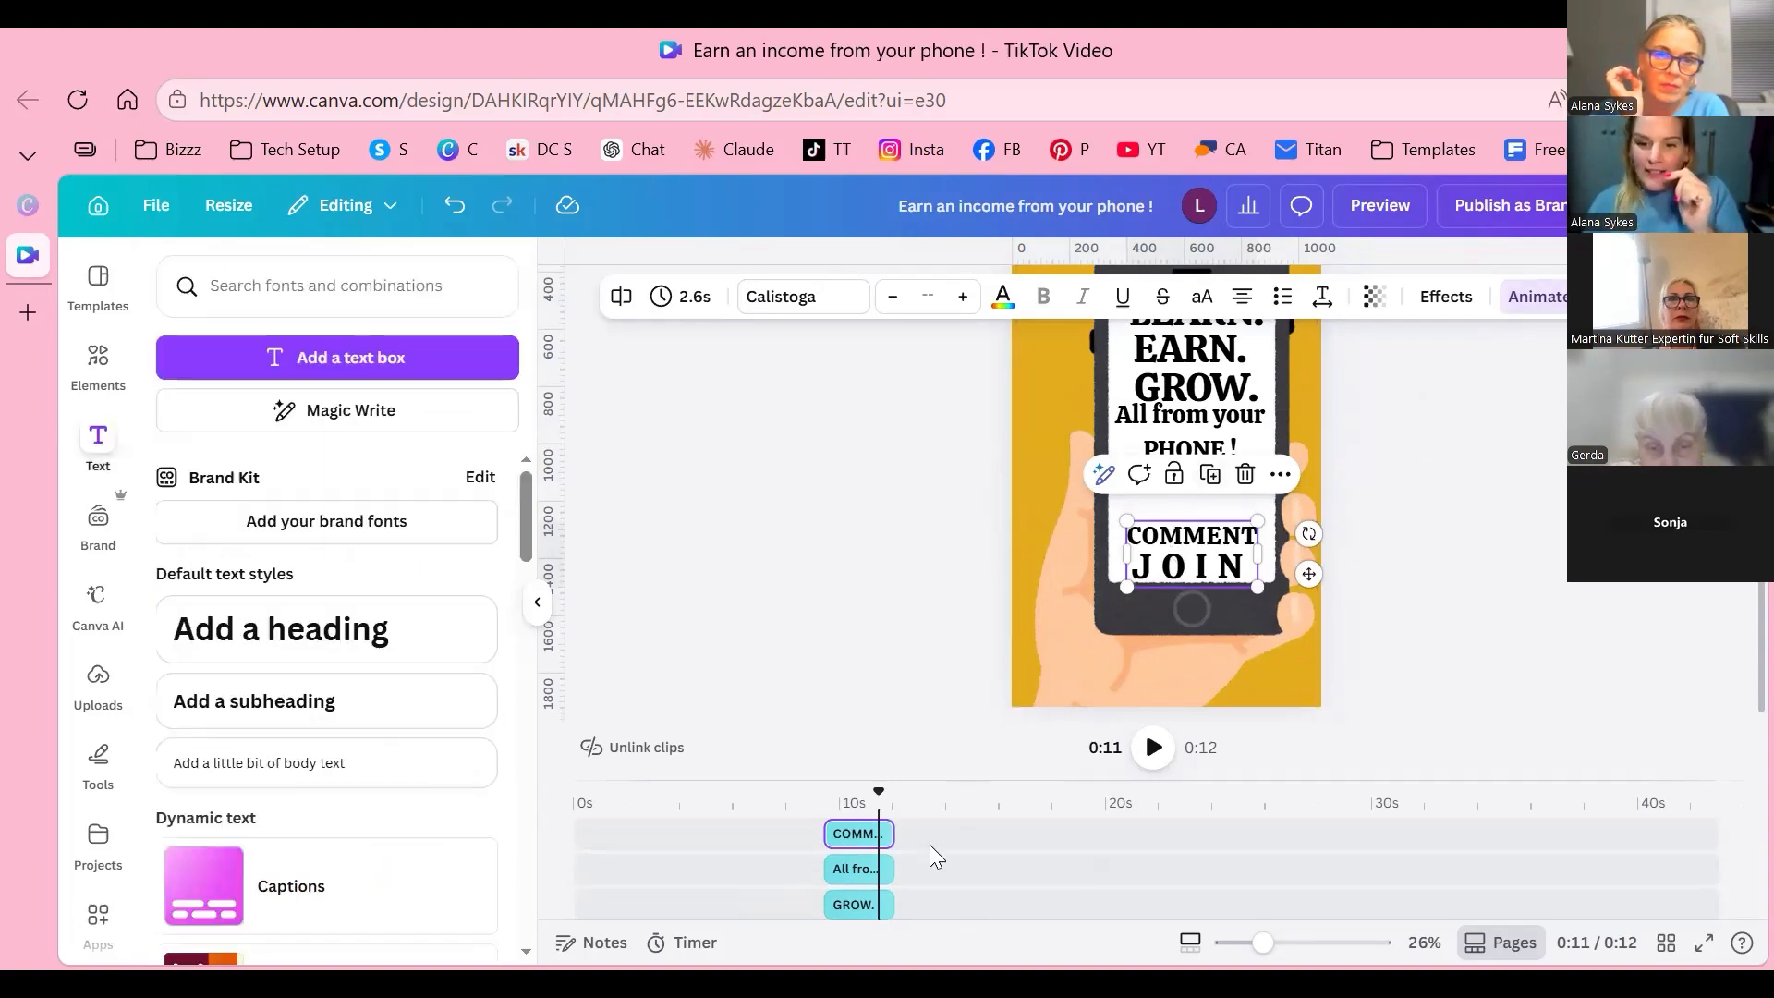
Step: Trim the start of the "COMMENT JOIN" clip to a length of 2.1 s so it appears after the slogan lines
{"action": "left_click", "coordinate": [848, 842]}
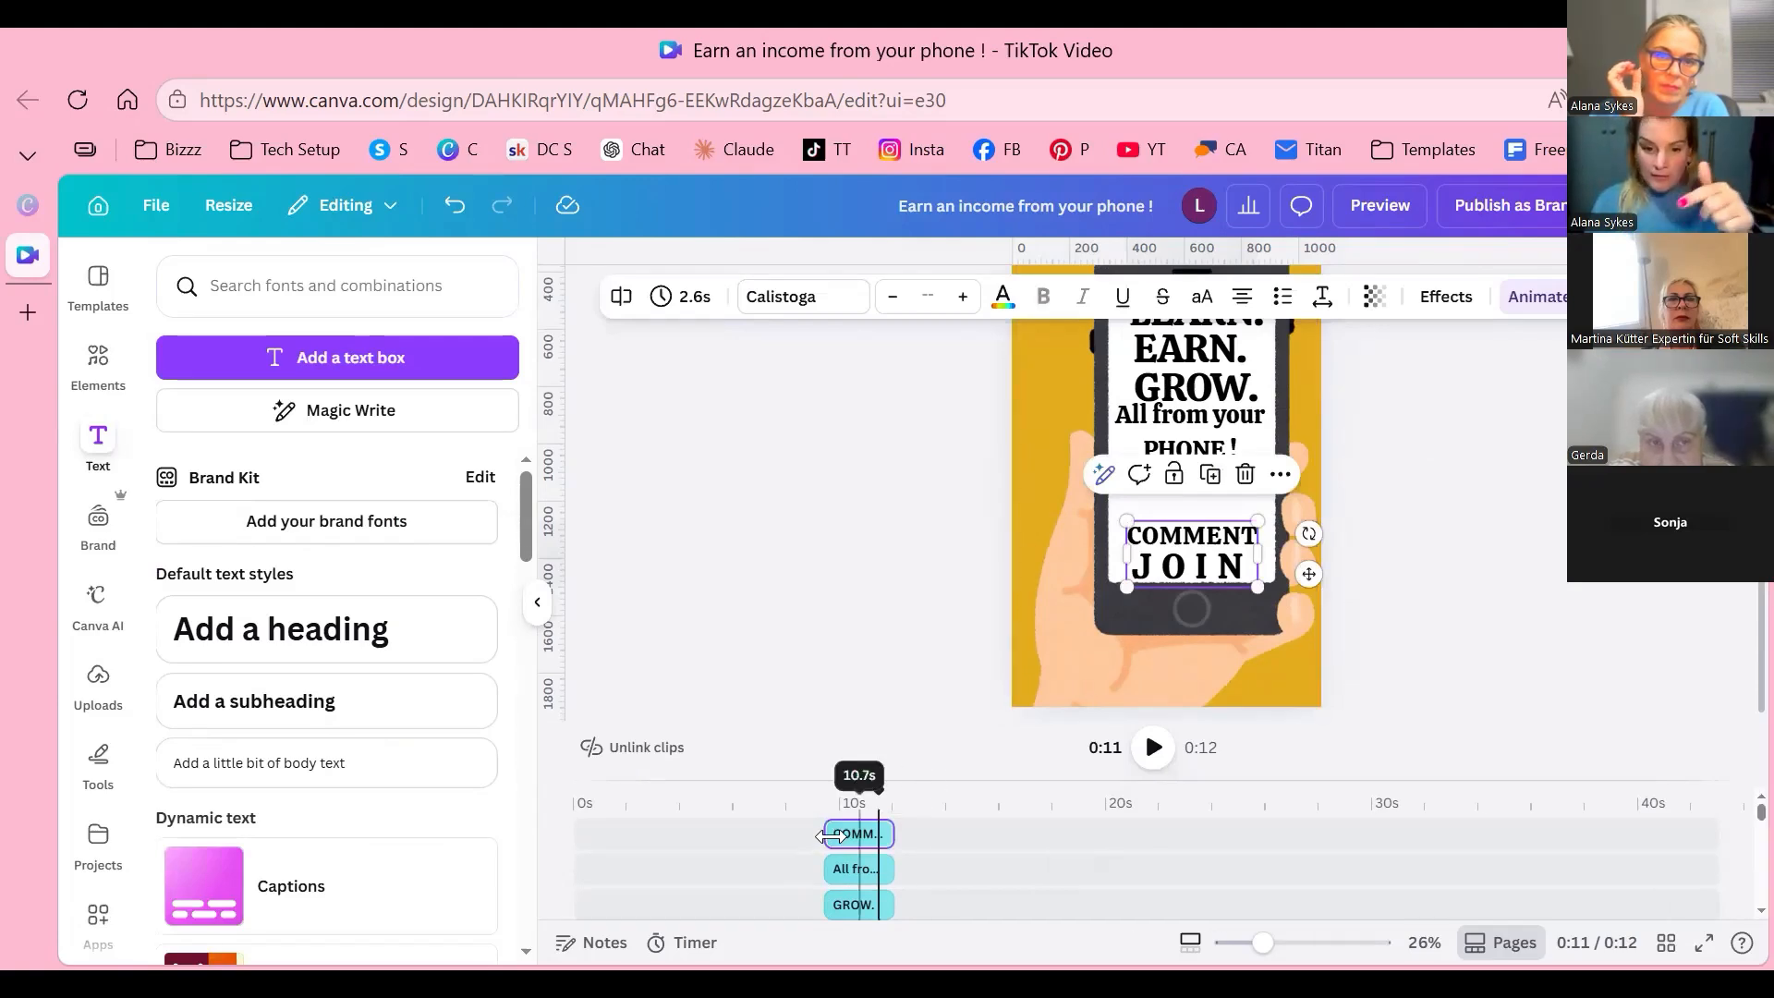
{"action": "left_click_drag", "start_coordinate": [829, 836], "coordinate": [841, 832]}
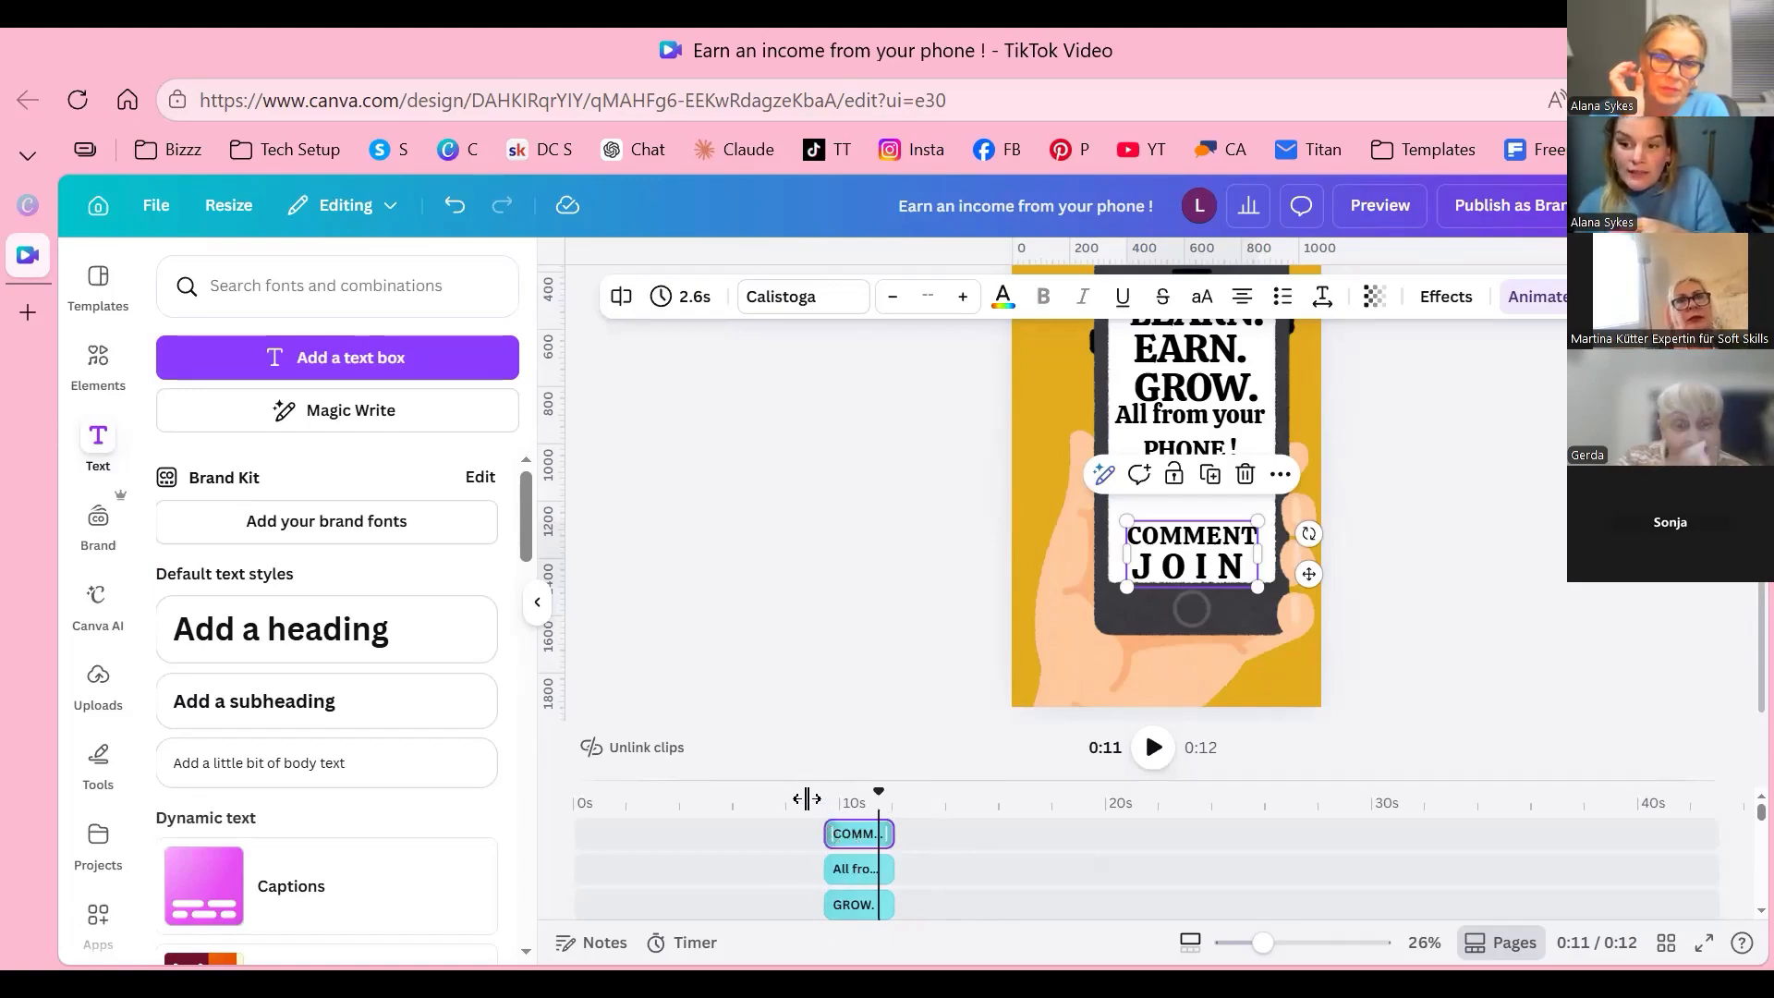
{"action": "mouse_move", "coordinate": [827, 833]}
{"action": "left_mouse_down"}
{"action": "mouse_move", "coordinate": [865, 798]}
{"action": "mouse_move", "coordinate": [838, 833]}
{"action": "left_mouse_up"}
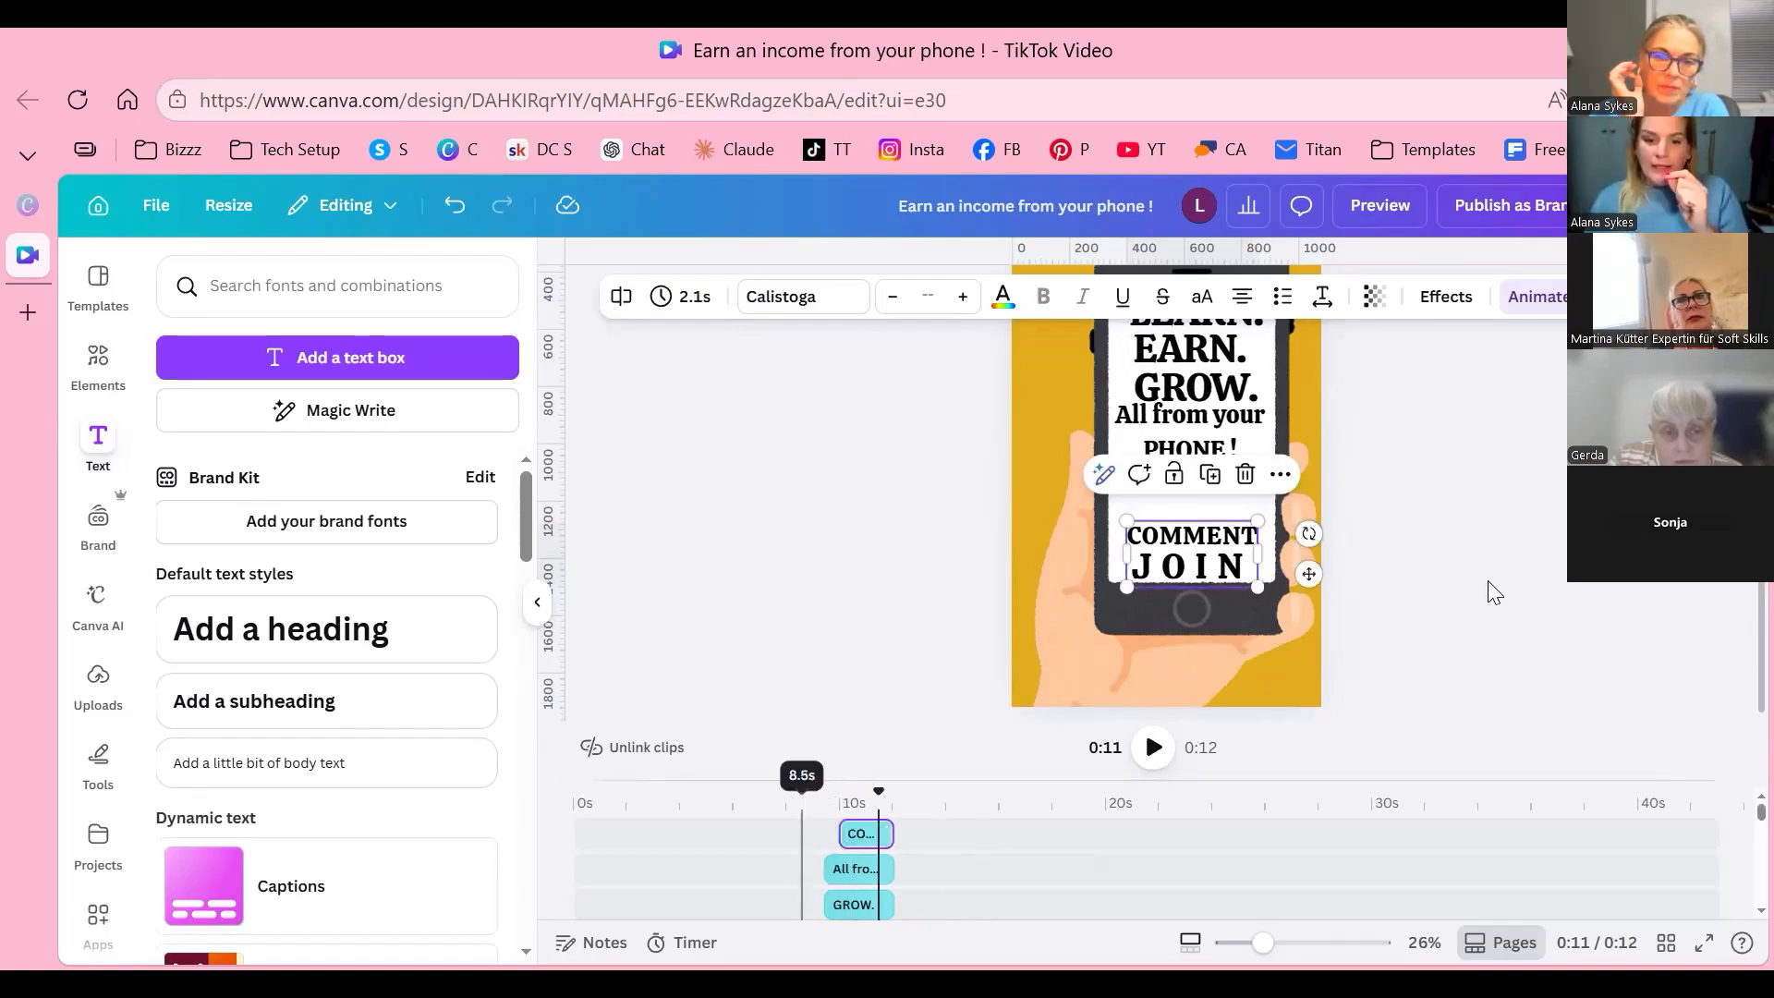
Step: Play the closing section from 8.5 s, and play the whole video from the beginning to check the animations and timing
{"action": "left_click", "coordinate": [801, 802]}
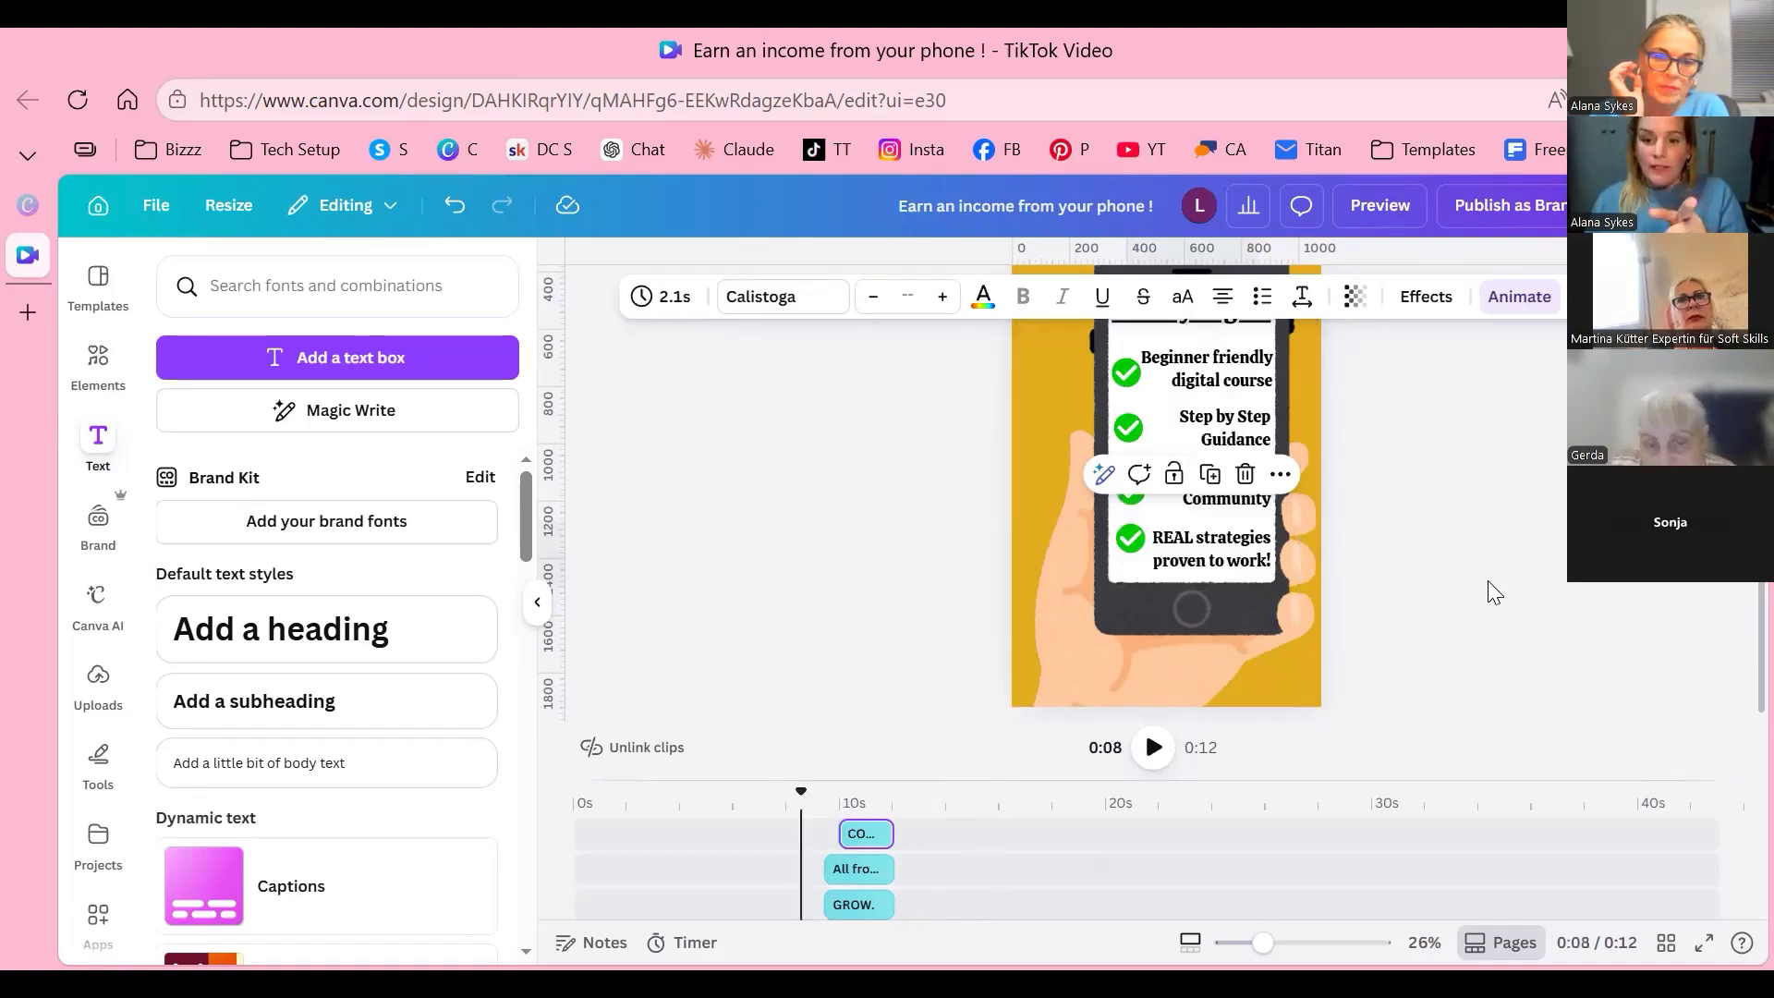
{"action": "left_click", "coordinate": [1153, 748]}
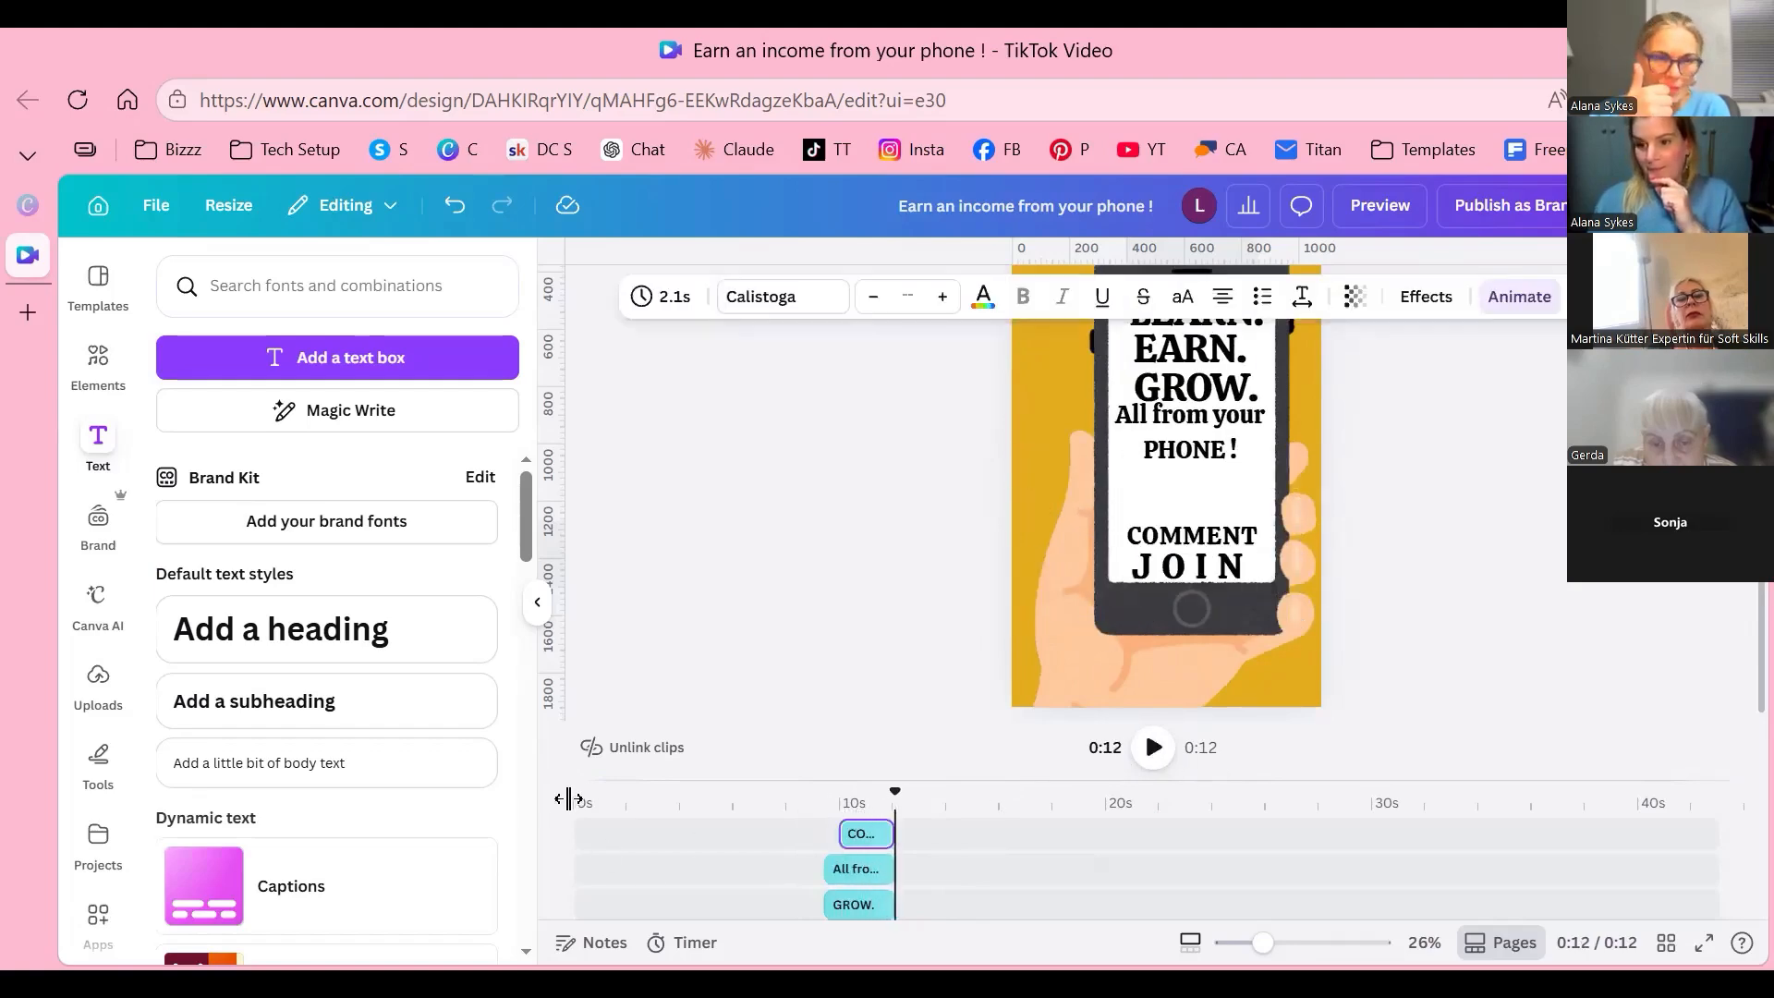
{"action": "key", "text": "space"}
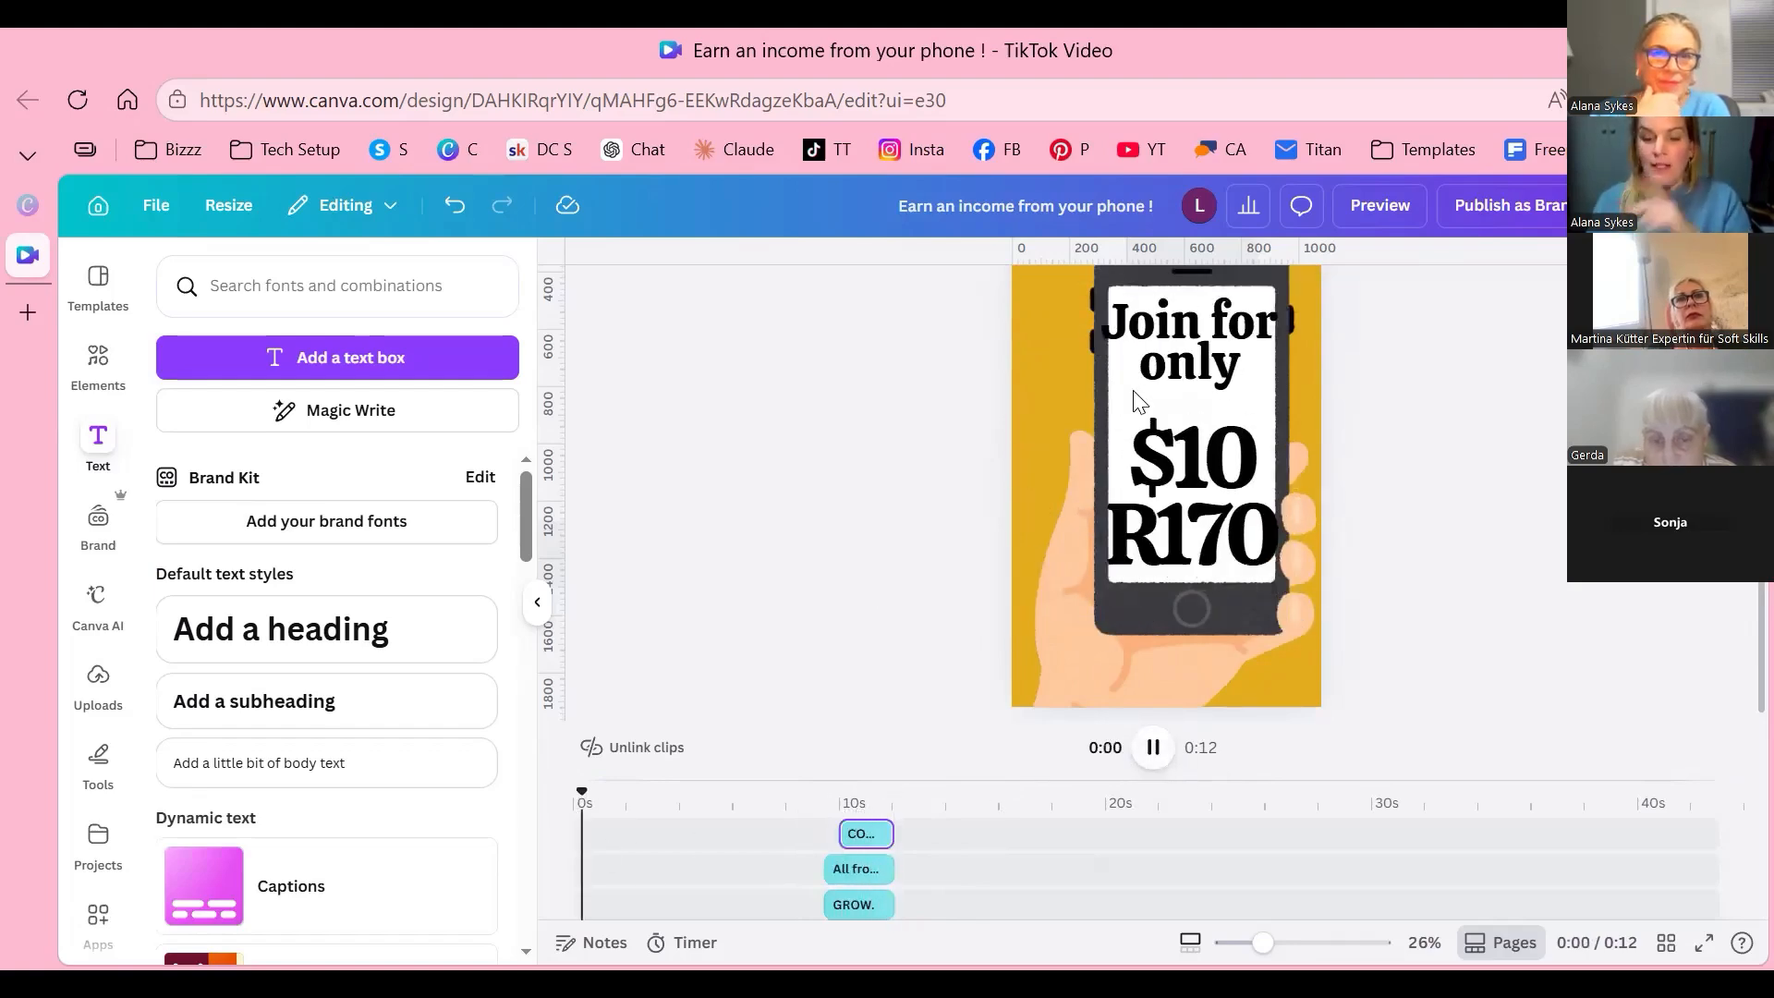
{"action": "key", "text": "space"}
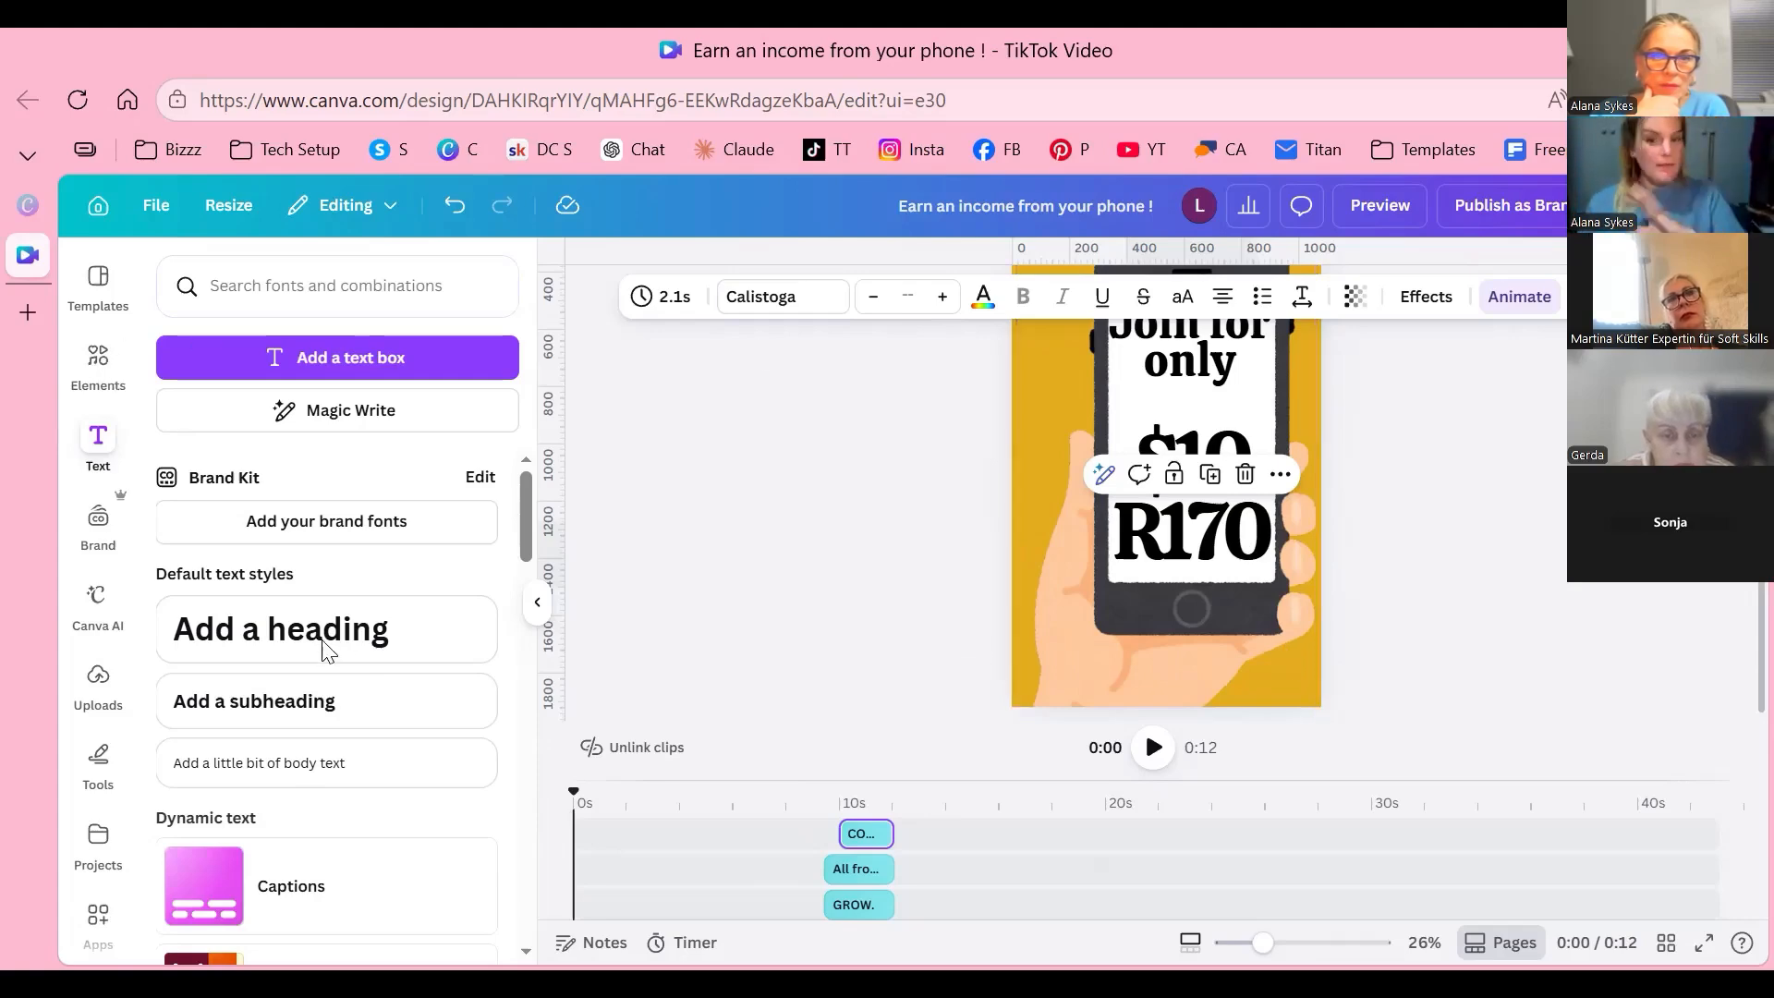
Step: Search the graphics for "doodle arrow" and add the thick black sketched arrow to the opening price slide
{"action": "left_click", "coordinate": [519, 652]}
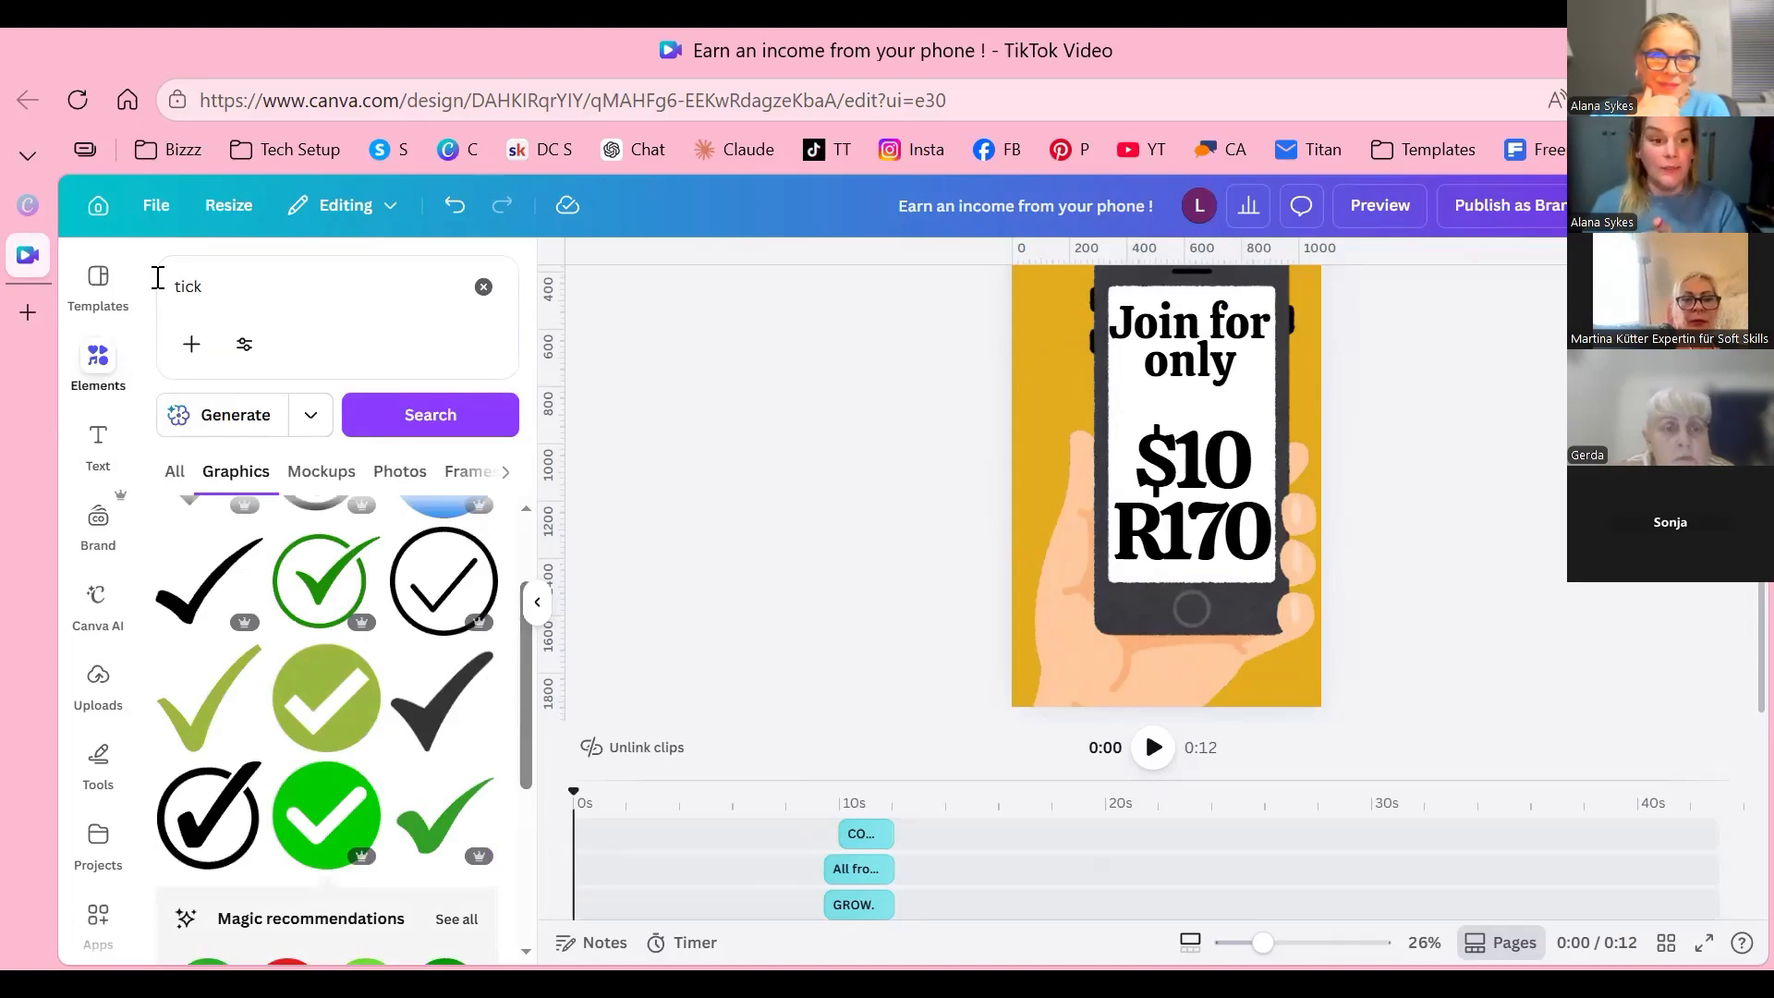
{"action": "left_click", "coordinate": [237, 331]}
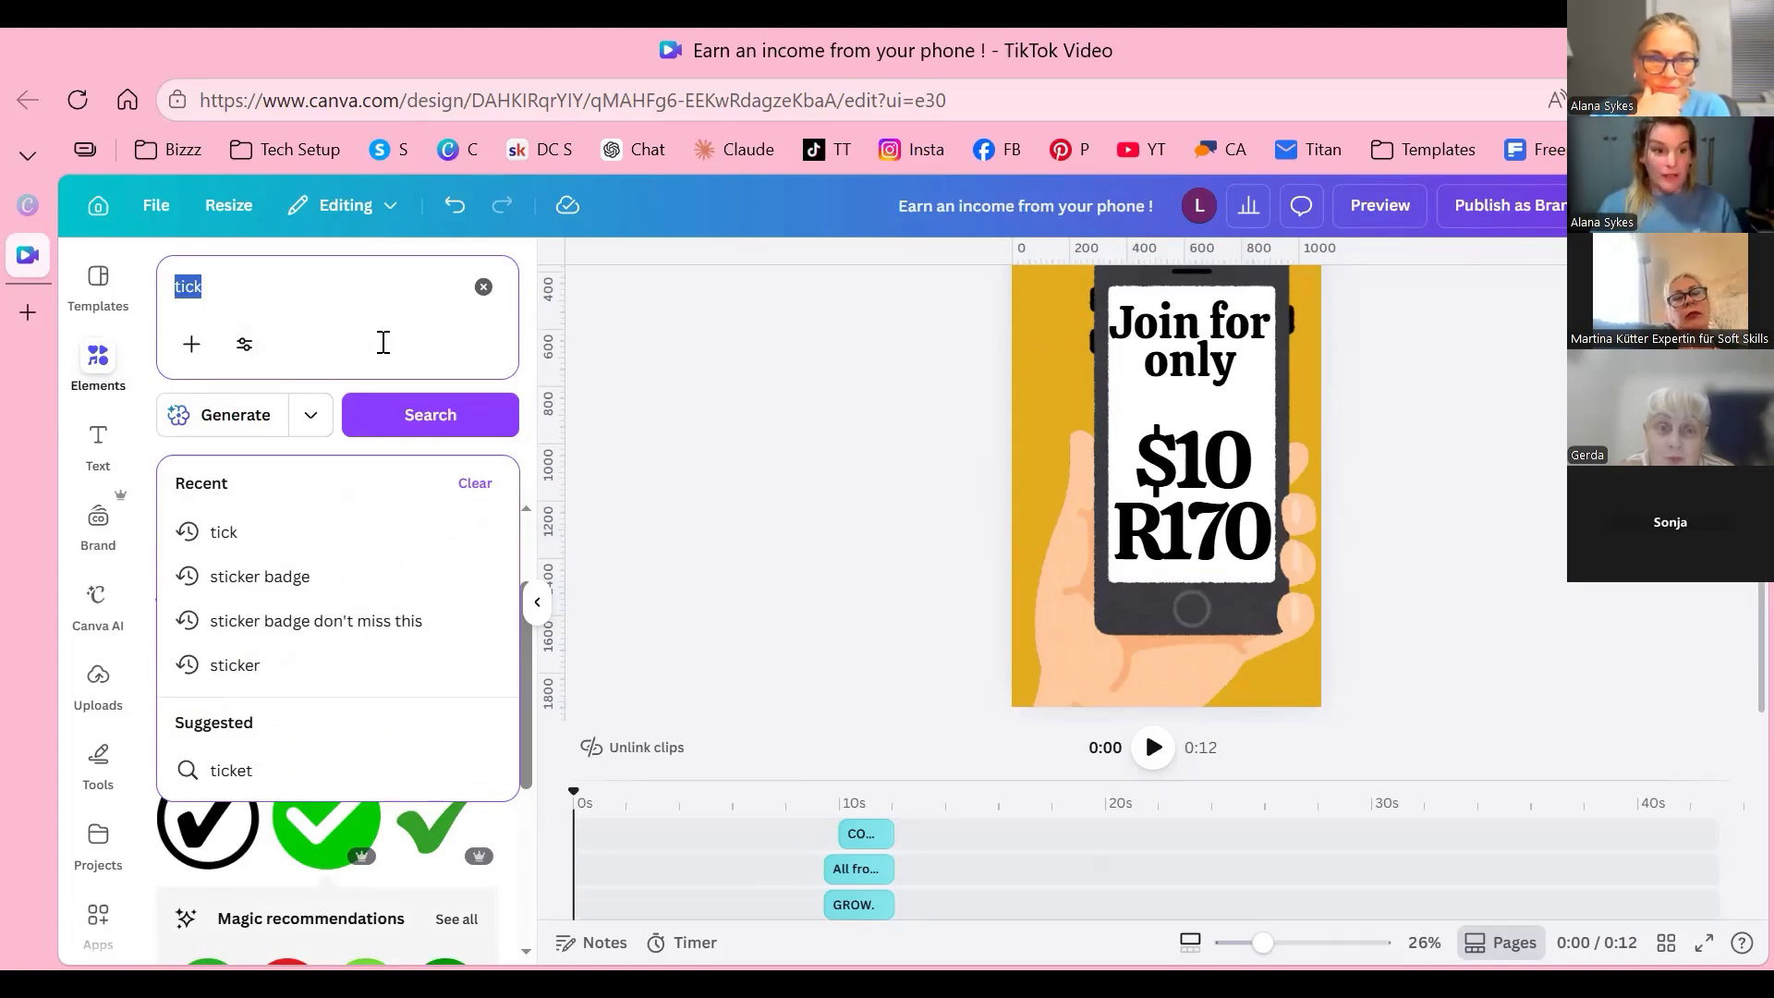
{"action": "type", "text": "doodle"}
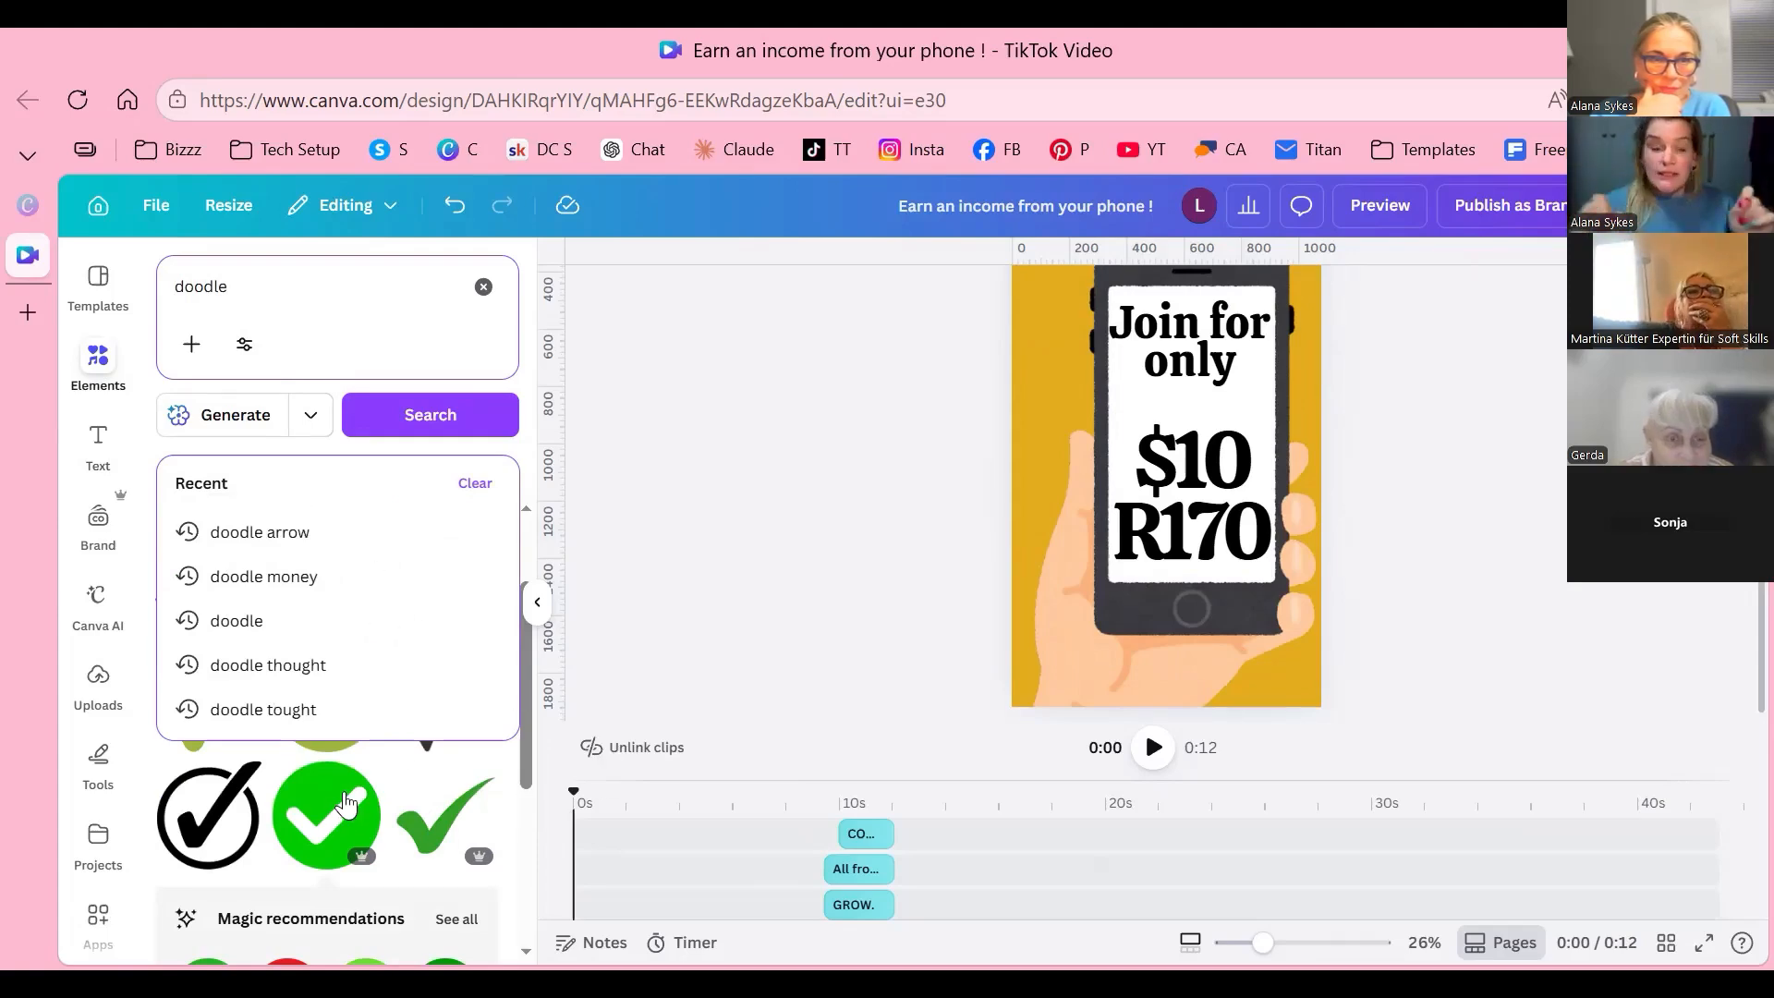
{"action": "key", "text": "Return"}
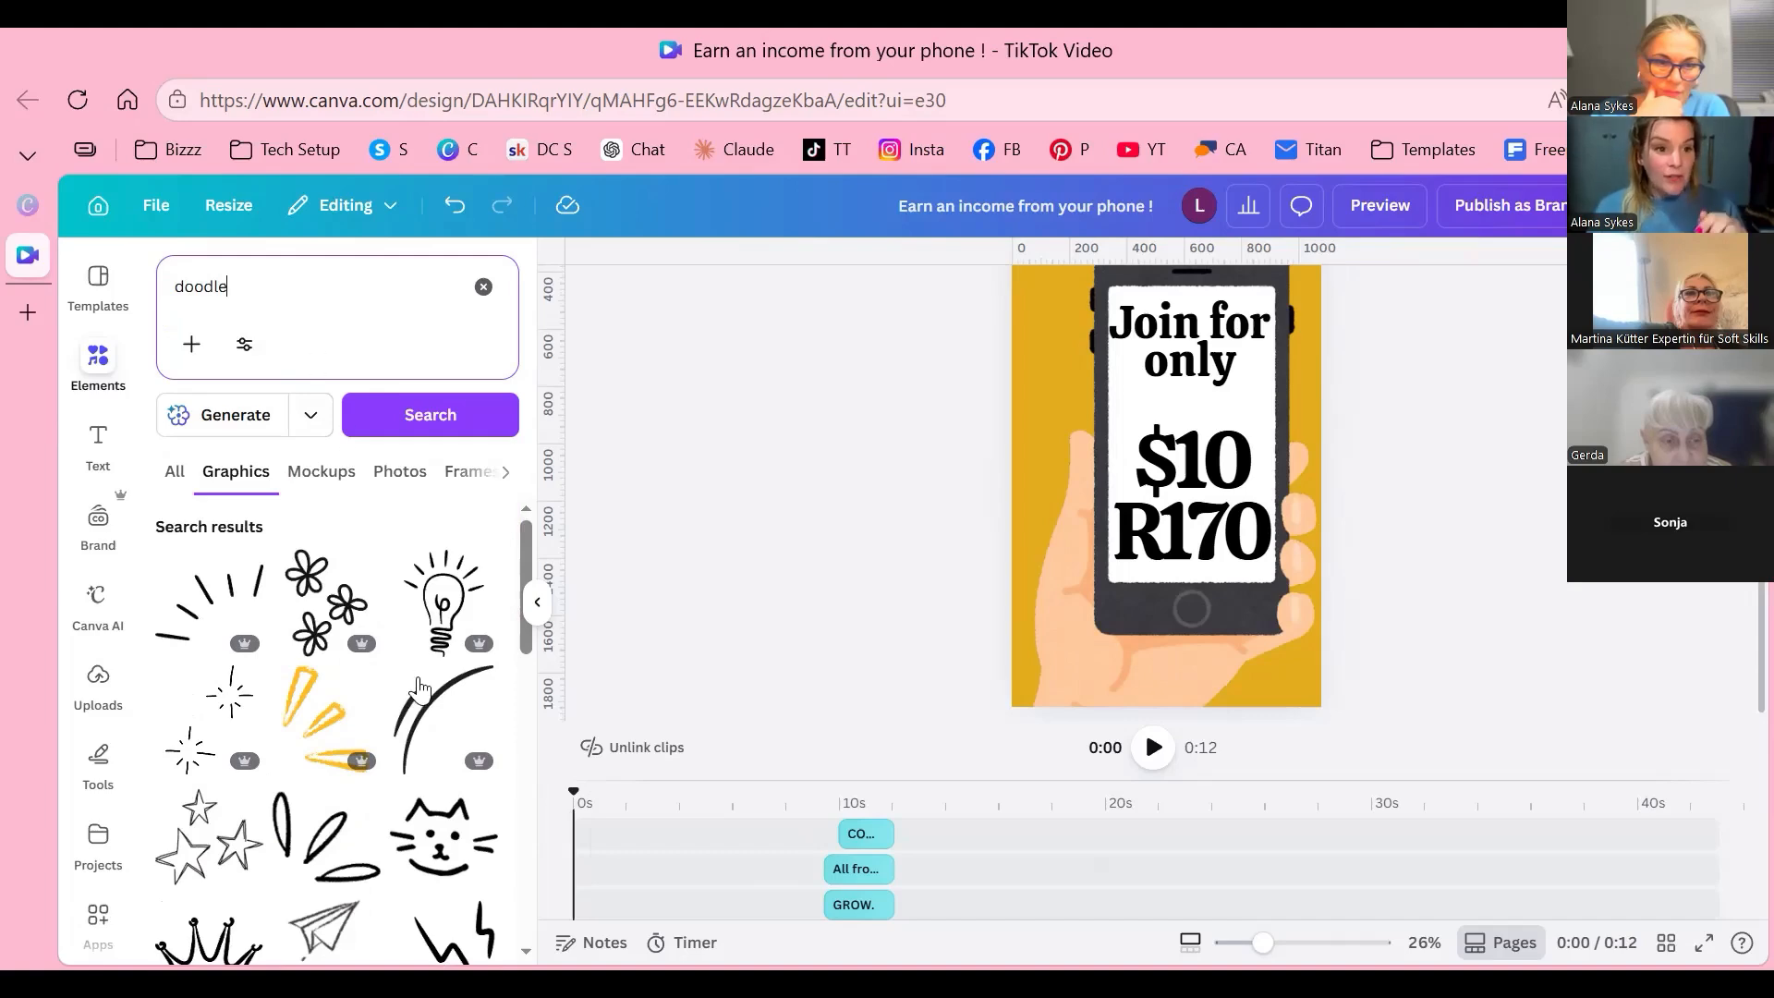
{"action": "type", "text": "arrow"}
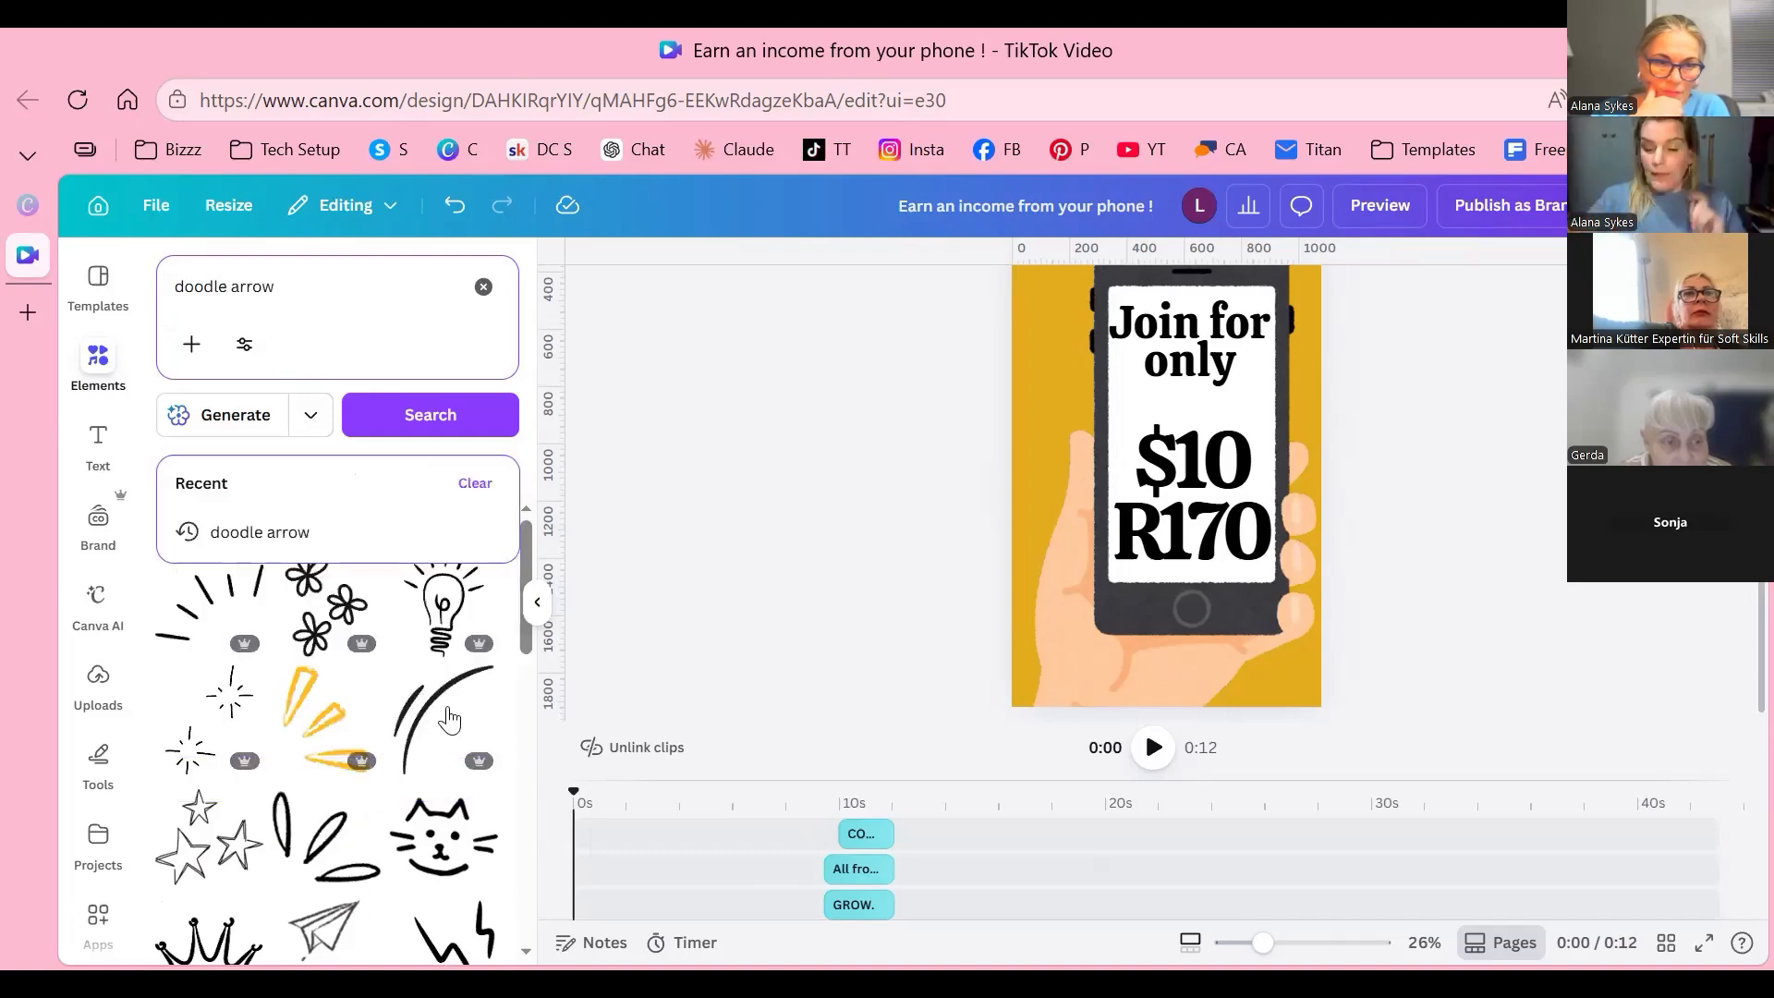
{"action": "key", "text": "Return"}
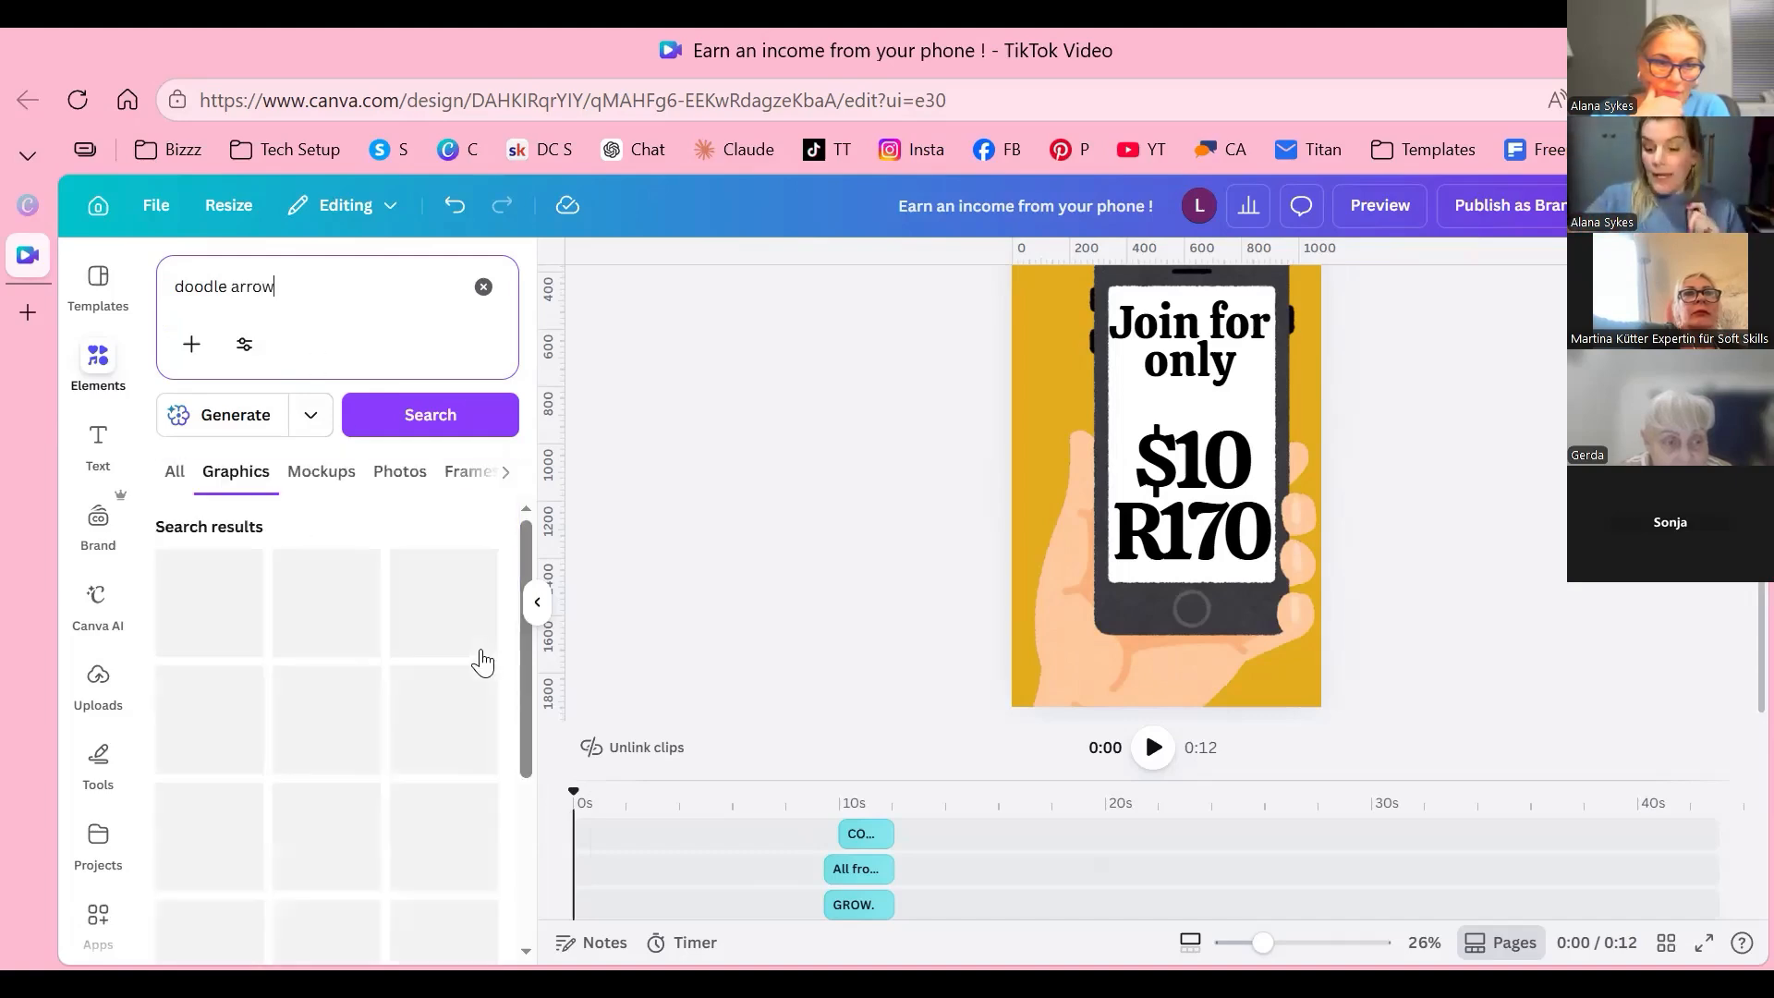
{"action": "scroll", "coordinate": [462, 684], "scroll_direction": "down", "scroll_amount": 5}
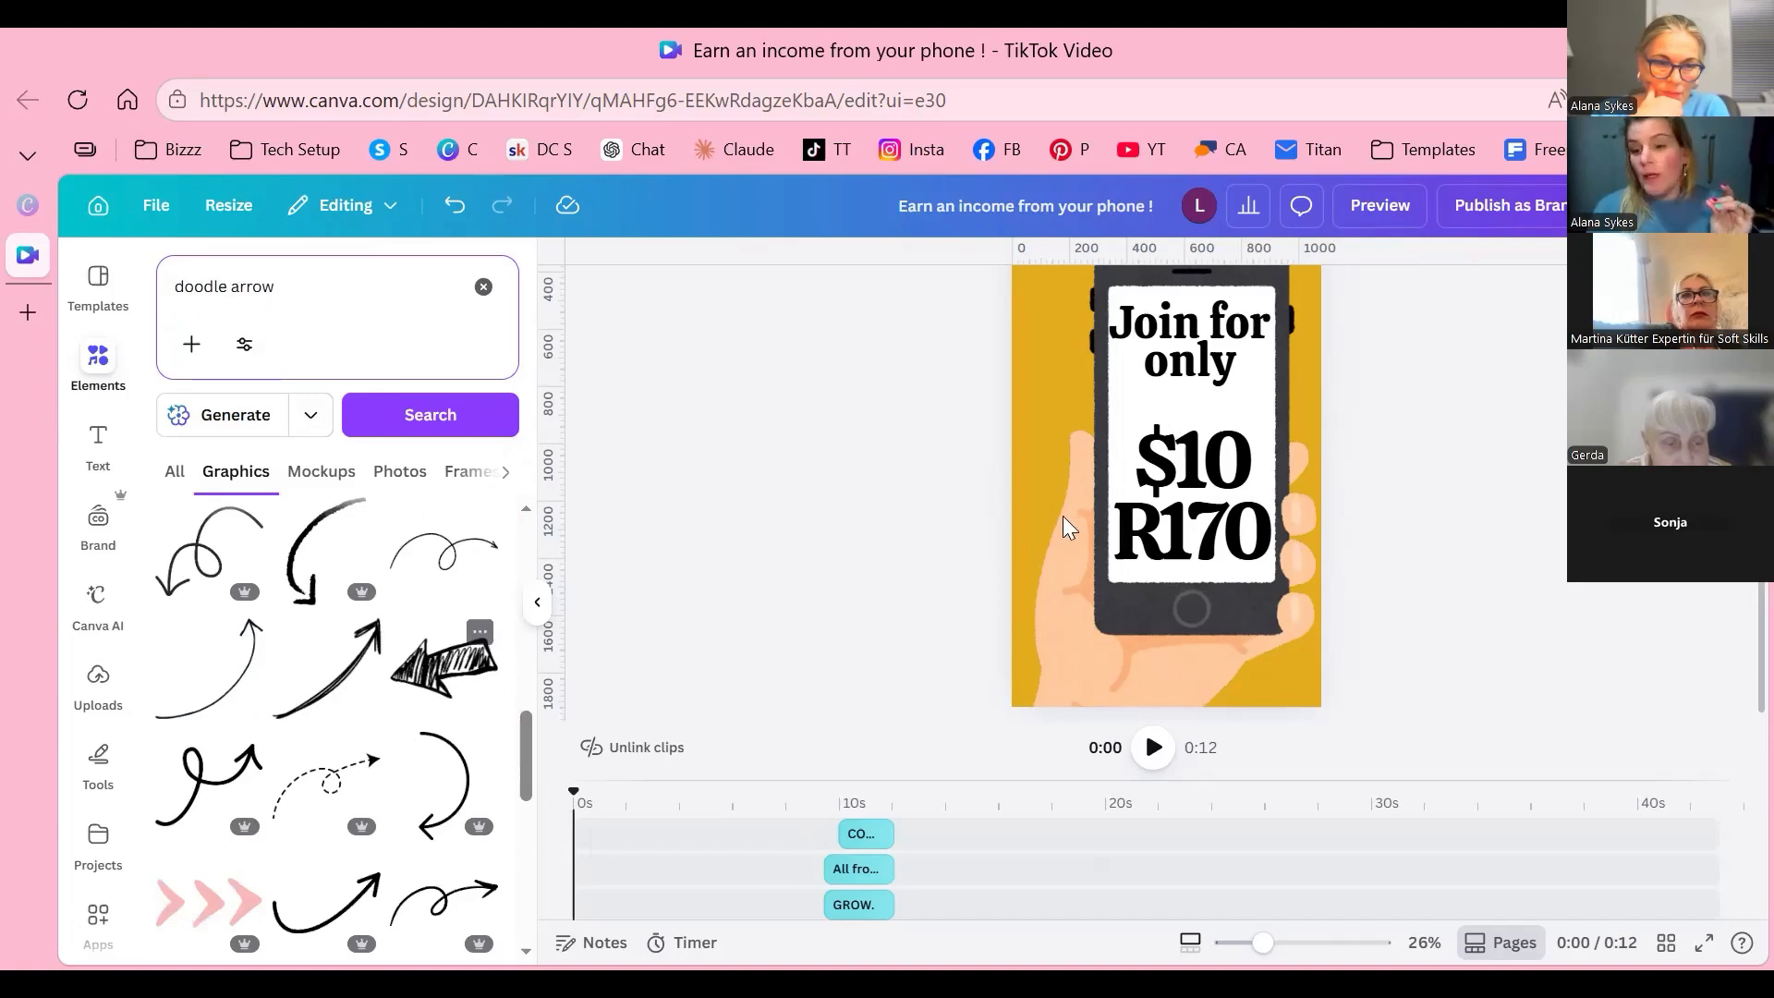
{"action": "left_click", "coordinate": [443, 667]}
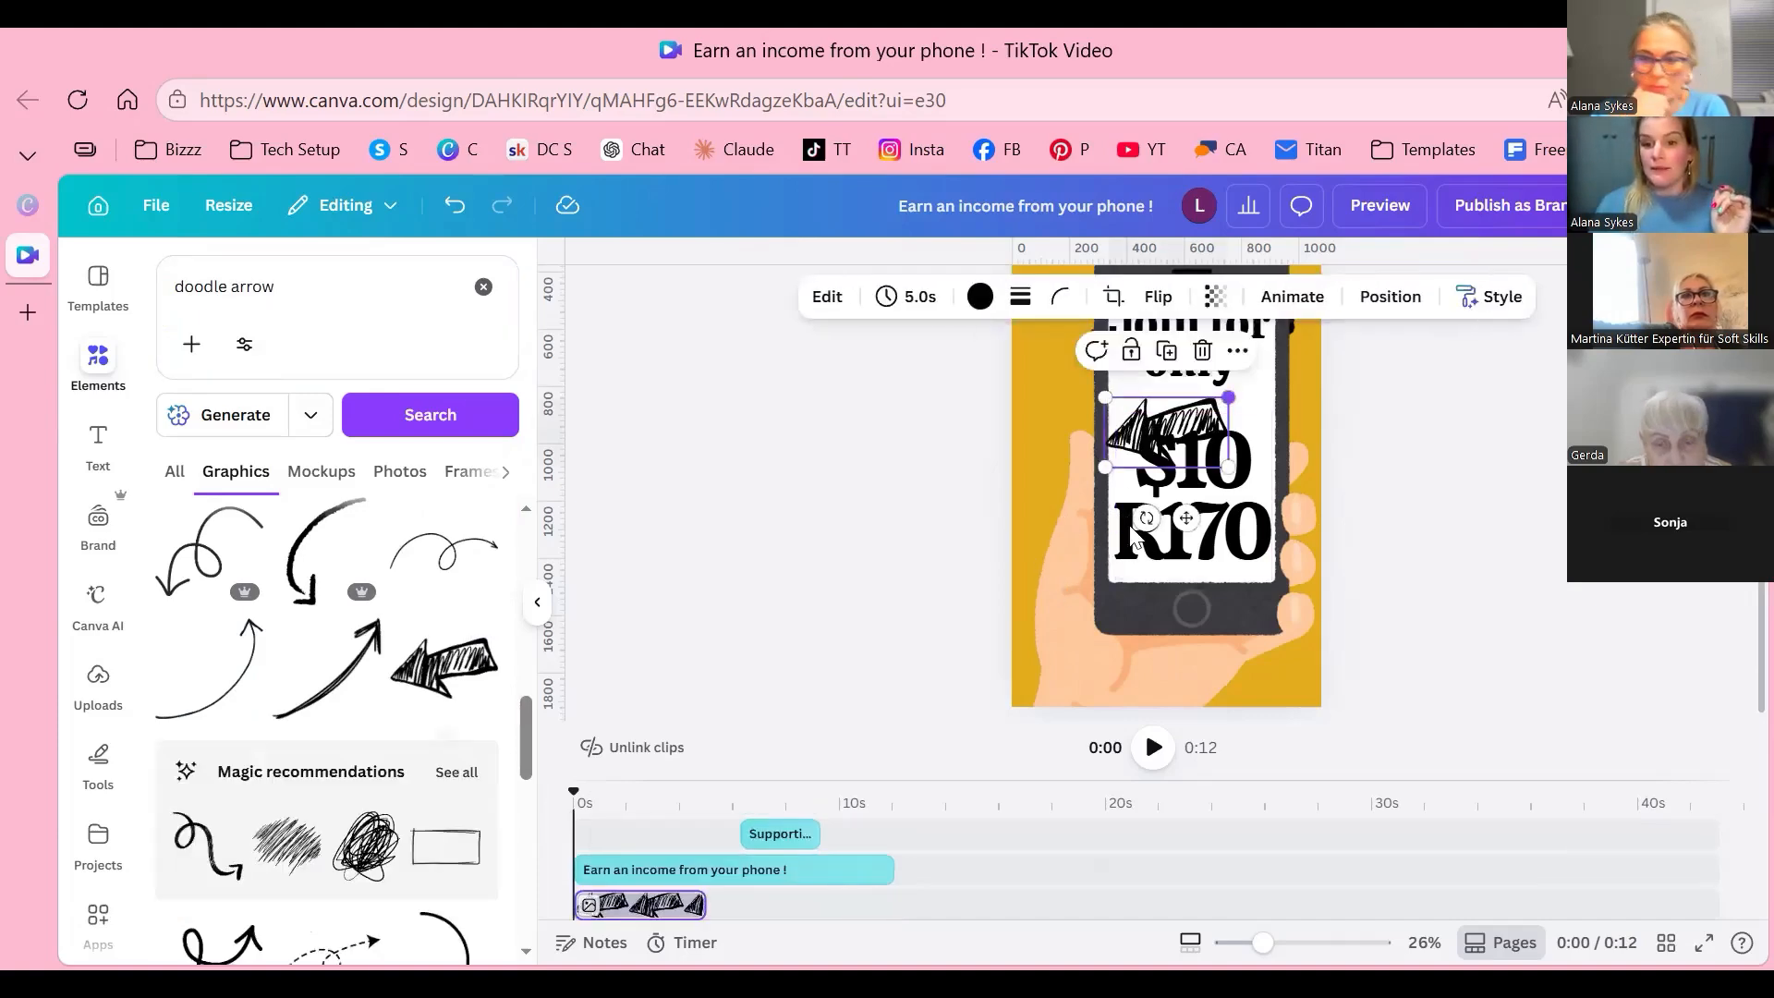
Step: Shrink the sketched arrow to roughly half its size, rotate it downward and place it above the "$" of the price, left of "only"
{"action": "left_click_drag", "start_coordinate": [1228, 398], "coordinate": [1173, 428]}
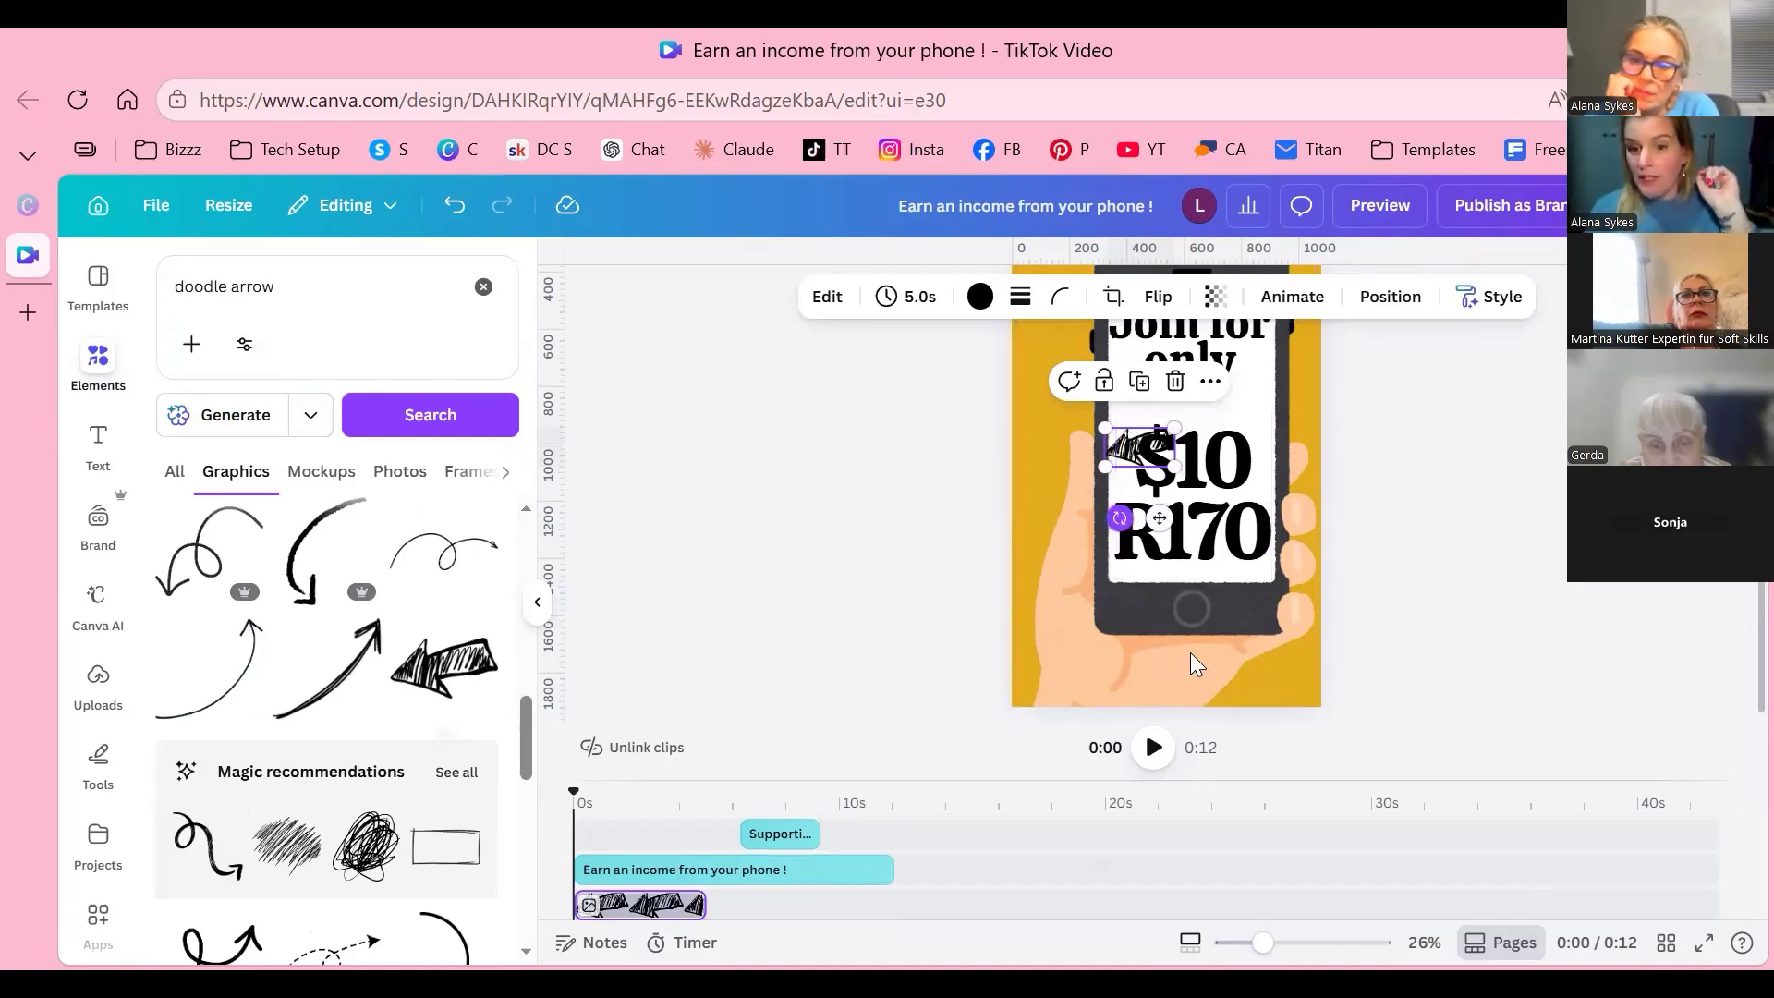
{"action": "left_click_drag", "start_coordinate": [1120, 517], "coordinate": [1148, 390]}
{"action": "left_click_drag", "start_coordinate": [1154, 485], "coordinate": [1154, 485]}
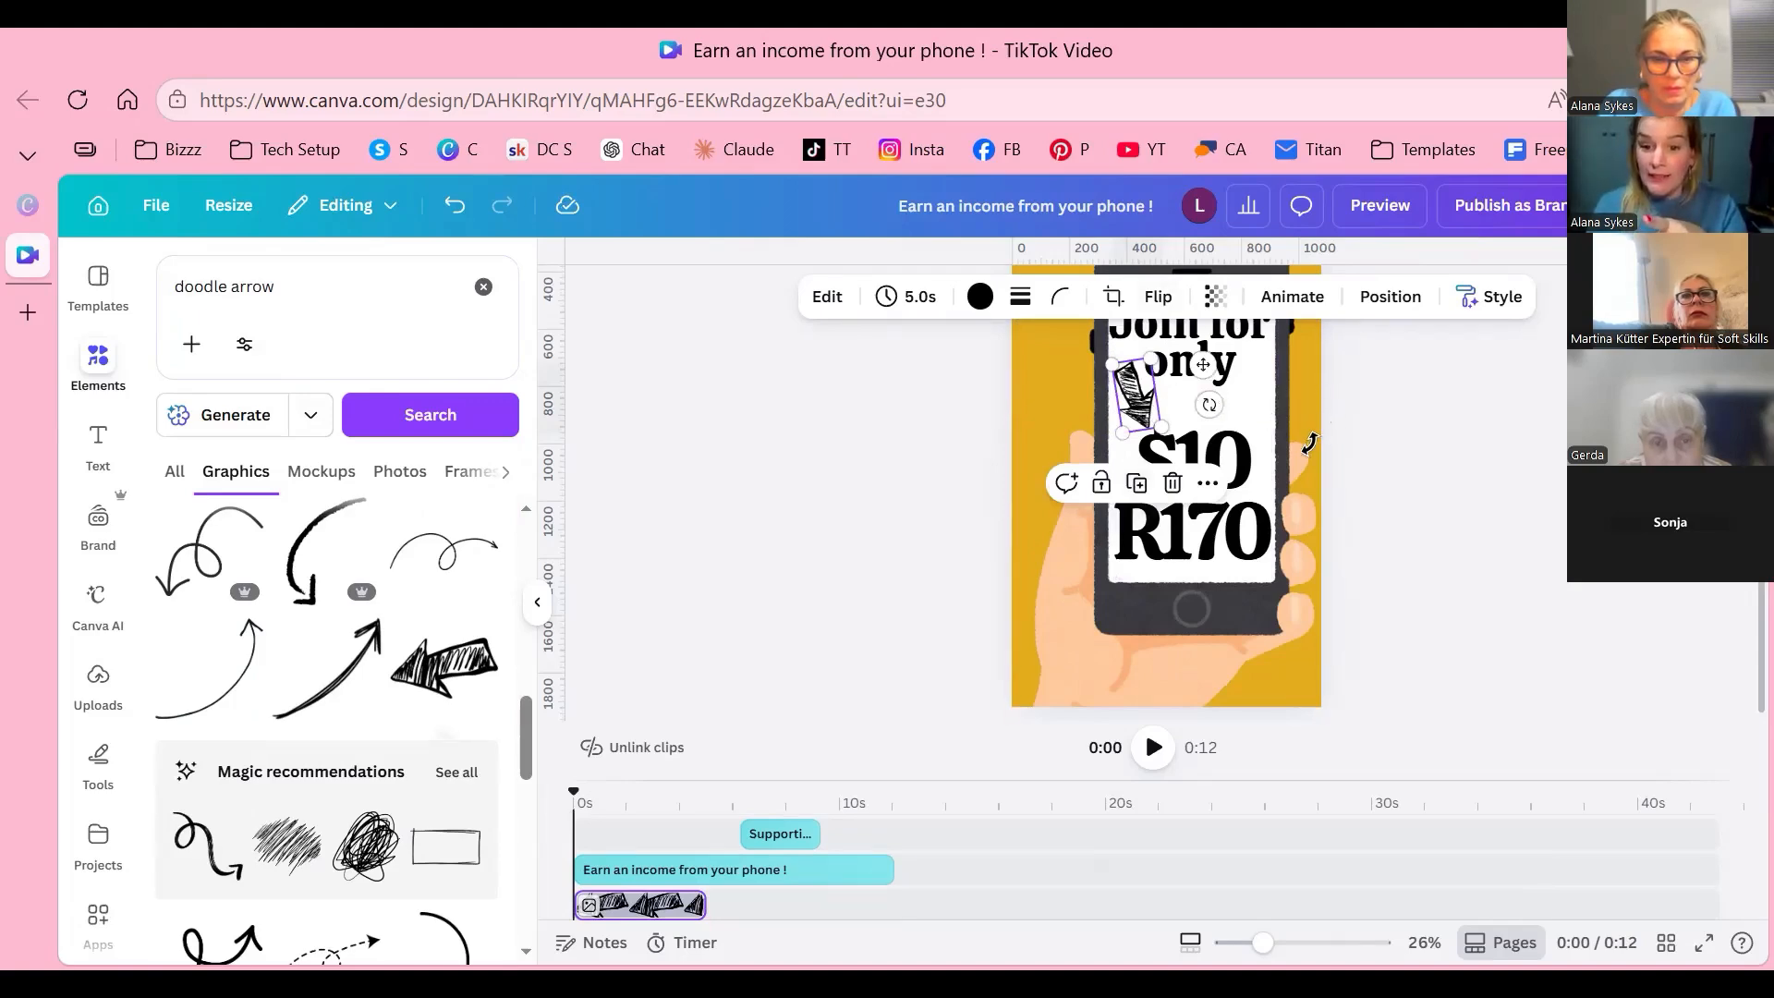
Step: Duplicate the arrow, angle the copy down toward the price on the right of "only", and nudge it level with the first arrow
{"action": "left_click_drag", "start_coordinate": [1207, 369], "coordinate": [1329, 490]}
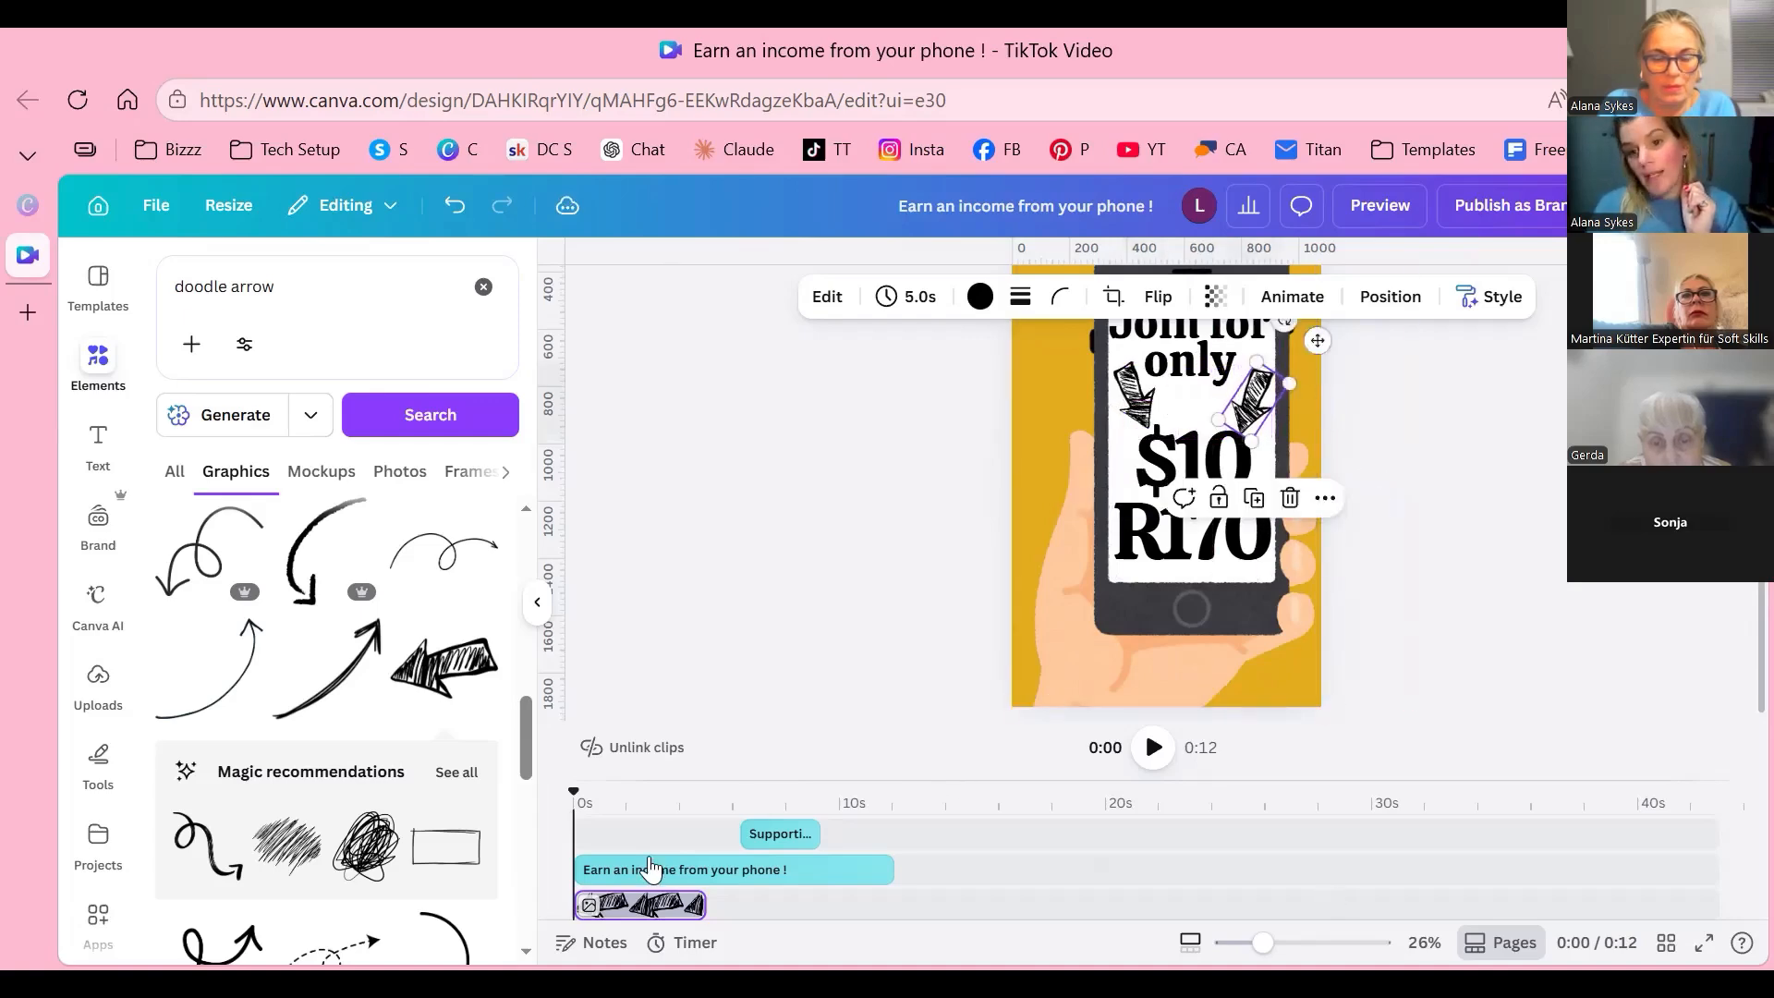
{"action": "key", "text": "Left"}
{"action": "key", "text": "Left"}
{"action": "key", "text": "Left"}
{"action": "key", "text": "Left"}
{"action": "key", "text": "Up"}
{"action": "key", "text": "Up"}
{"action": "key", "text": "Up"}
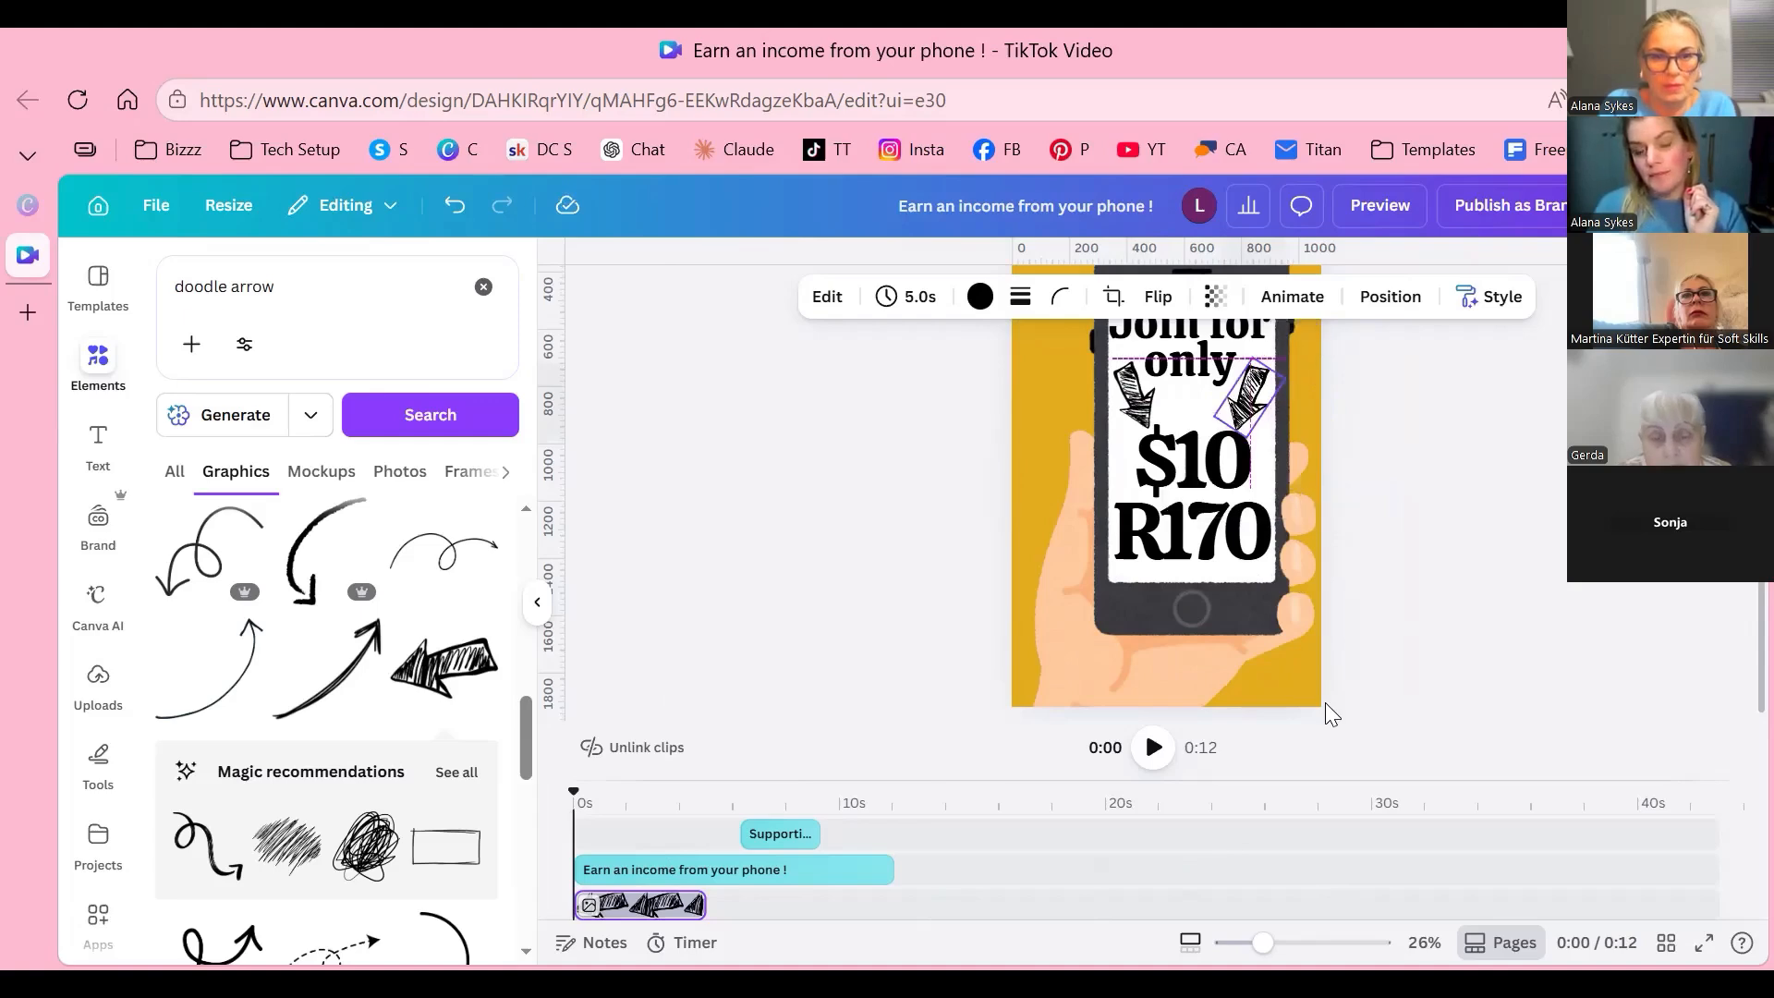
{"action": "key", "text": "Escape"}
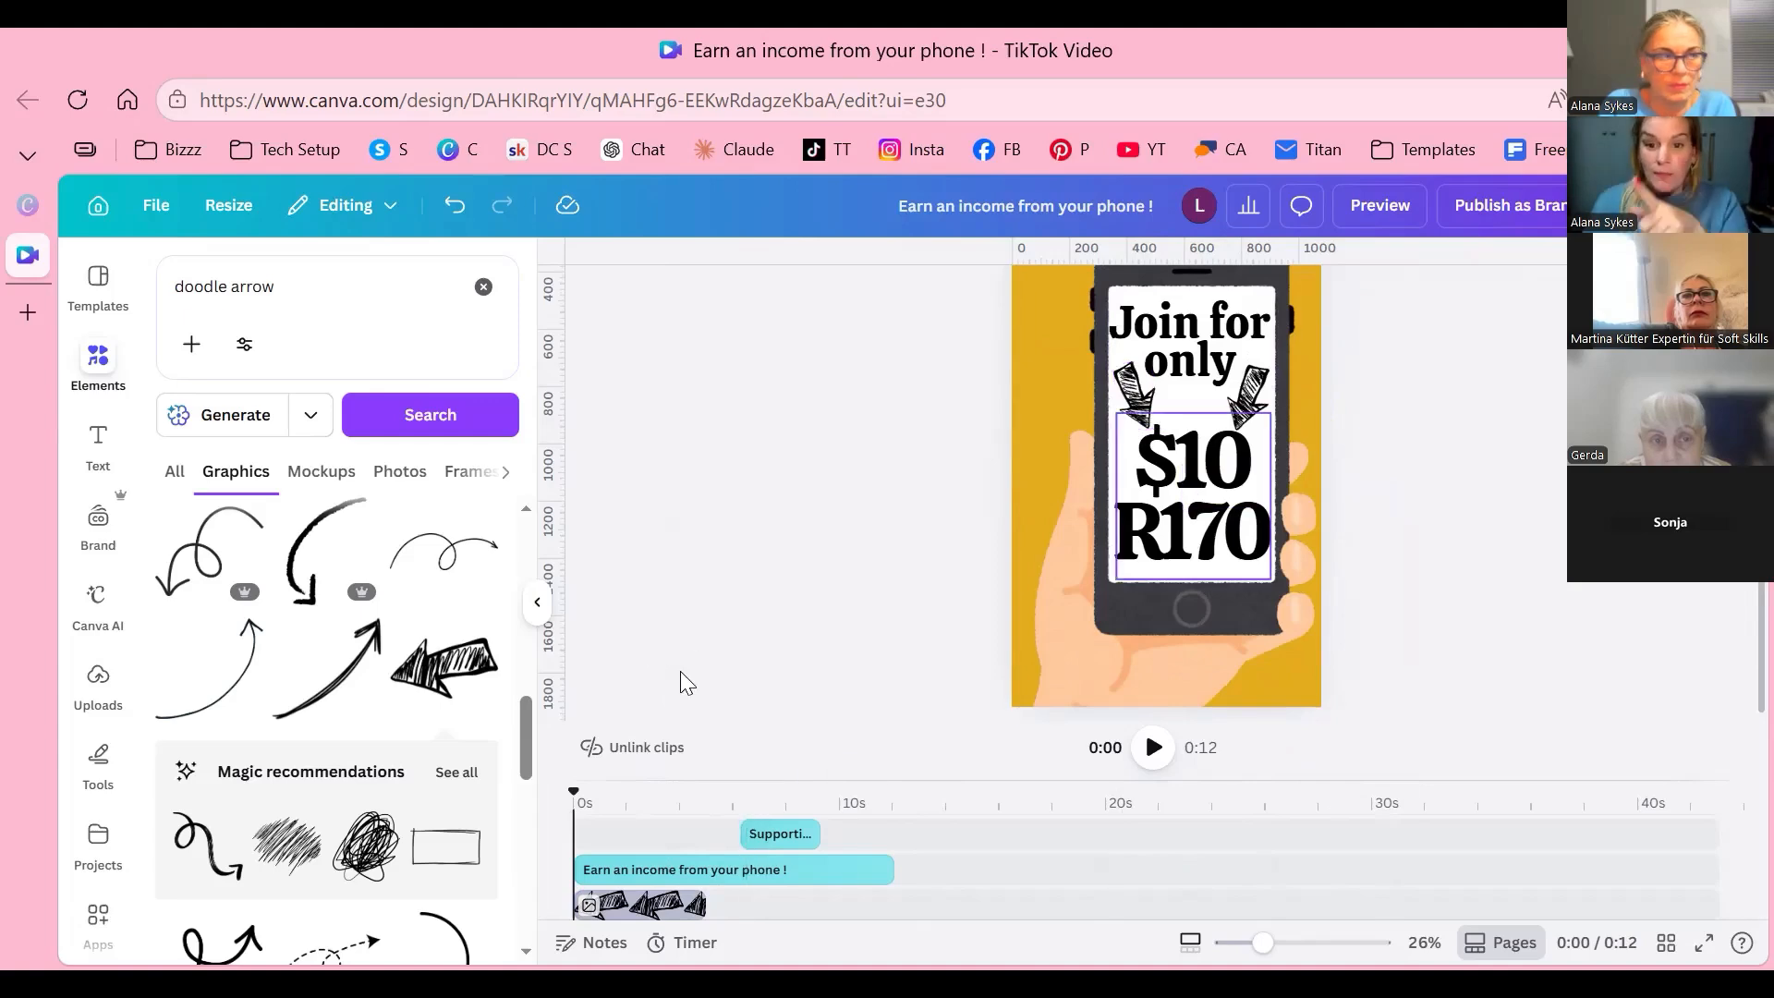
Step: Trim both opening sketched arrow clips to 3.0 s so they end with the "Join for only" and "$10 R170" texts
{"action": "left_click", "coordinate": [647, 904]}
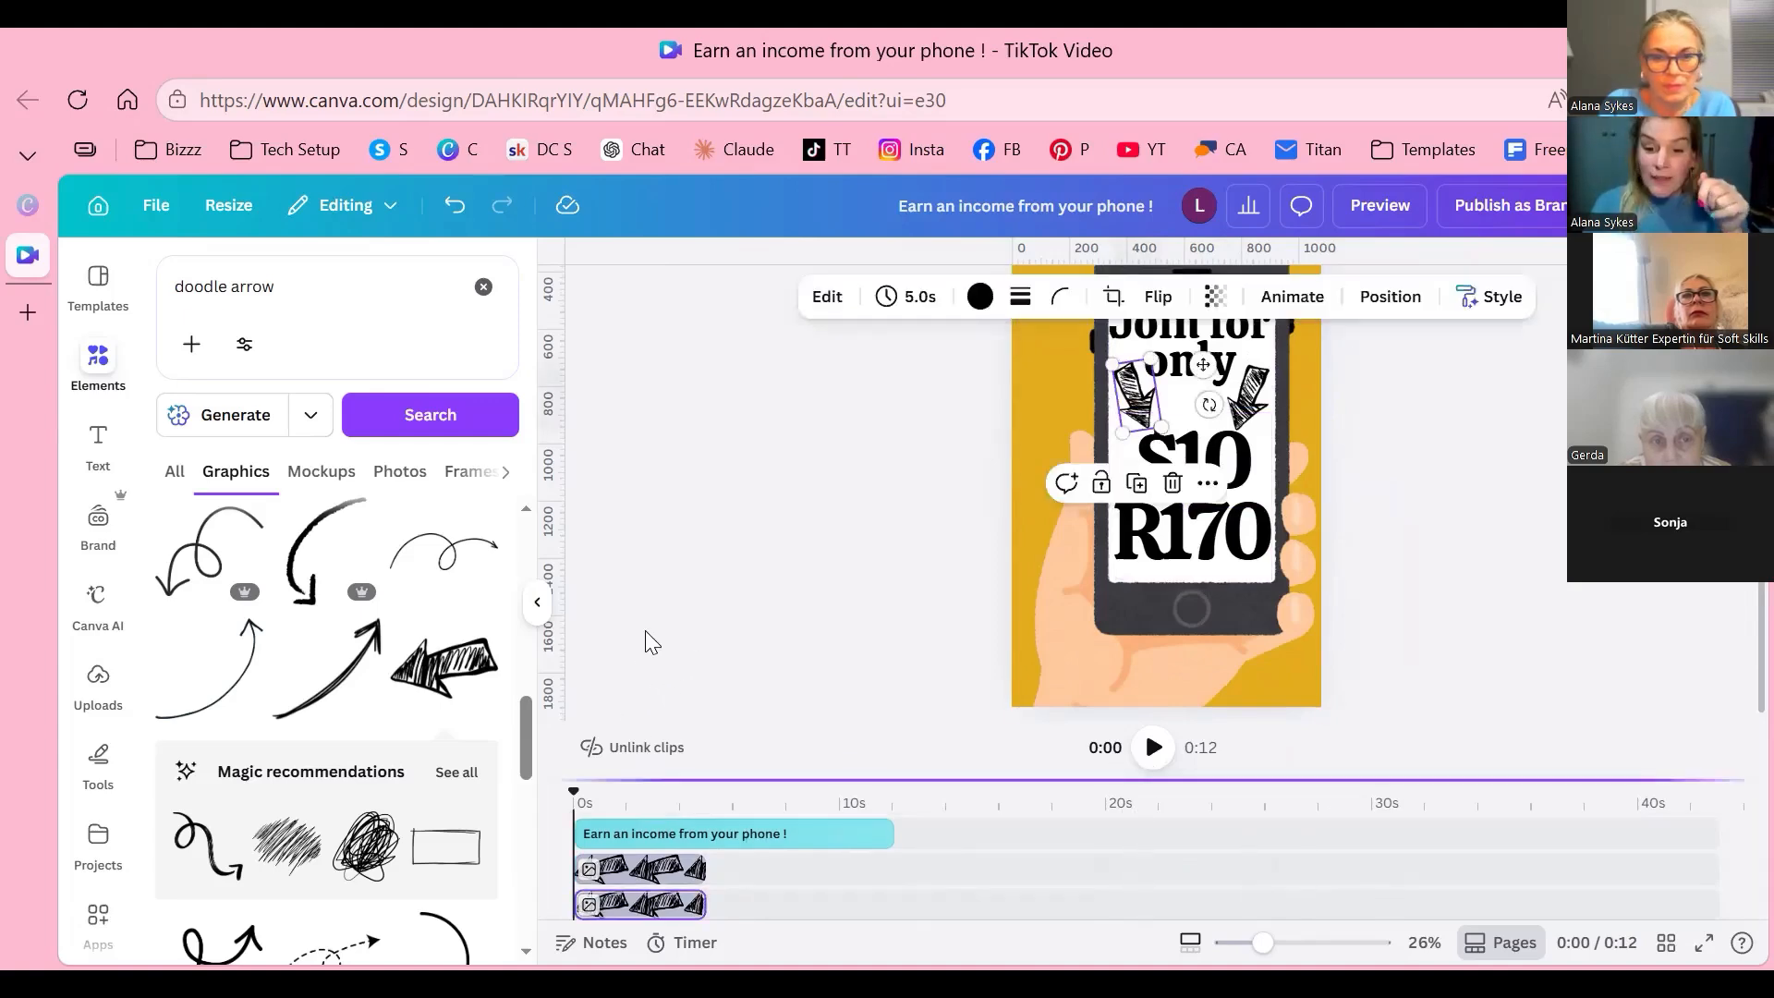
{"action": "left_click_drag", "start_coordinate": [648, 780], "coordinate": [646, 502]}
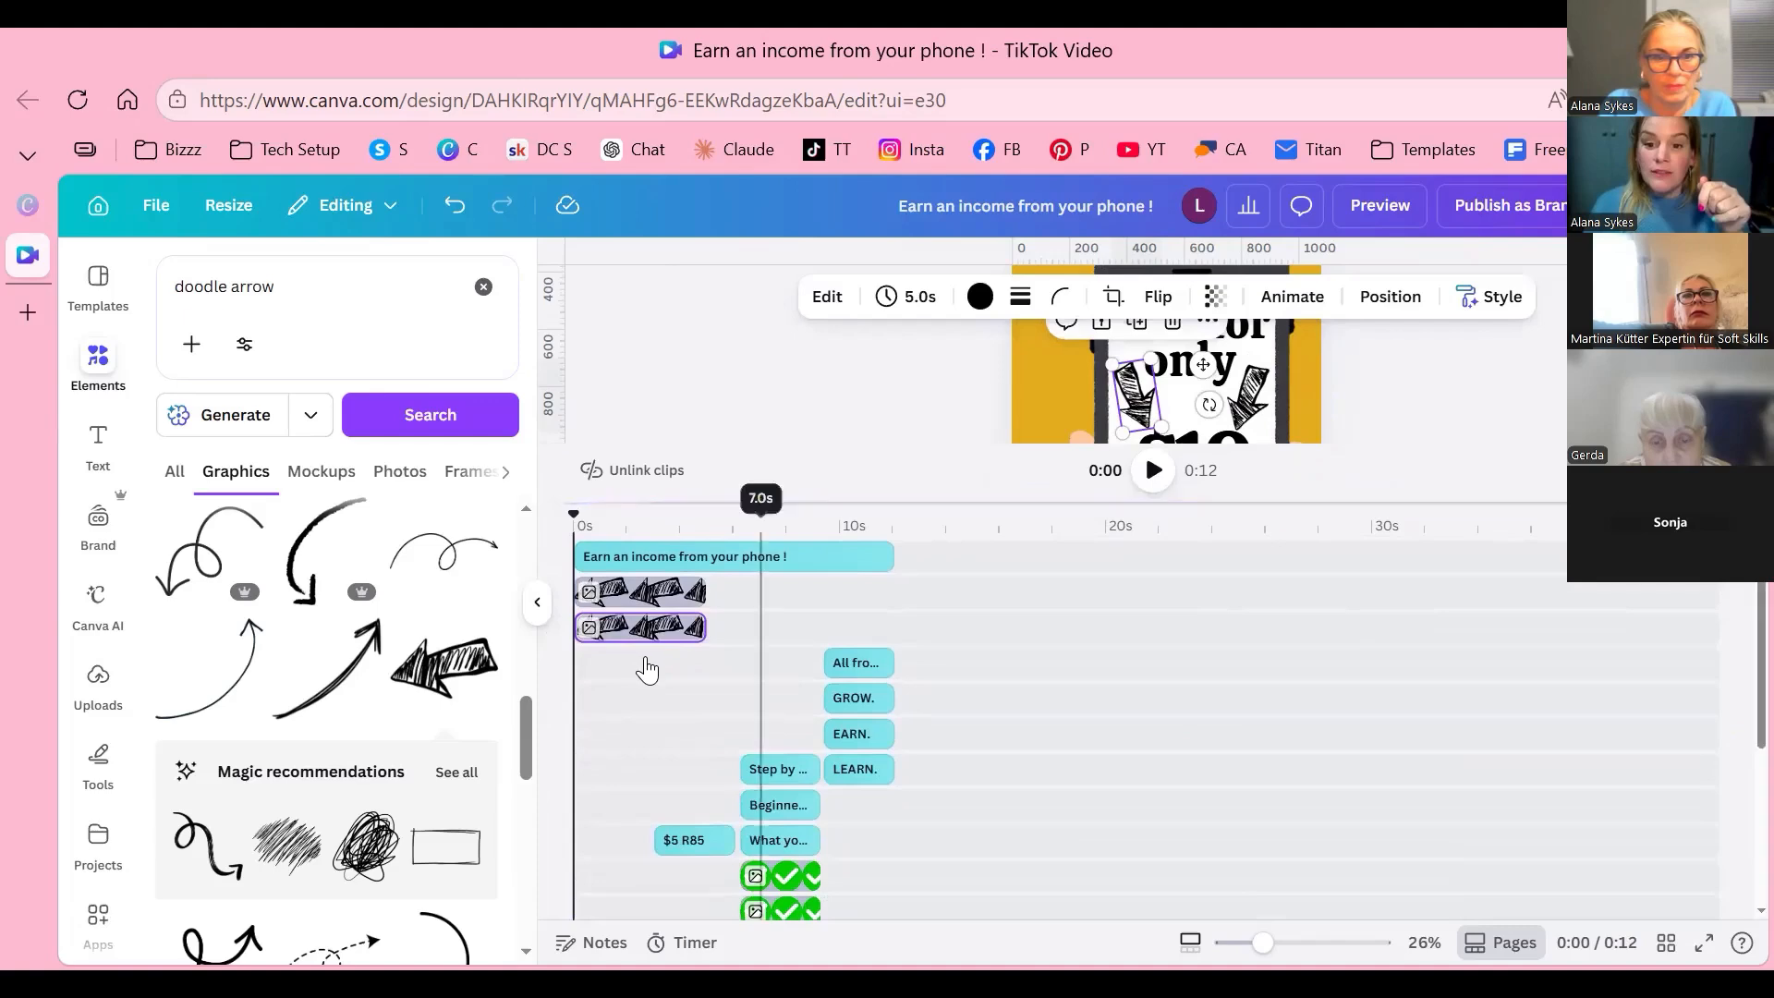
{"action": "scroll", "coordinate": [644, 693], "scroll_direction": "down", "scroll_amount": 5}
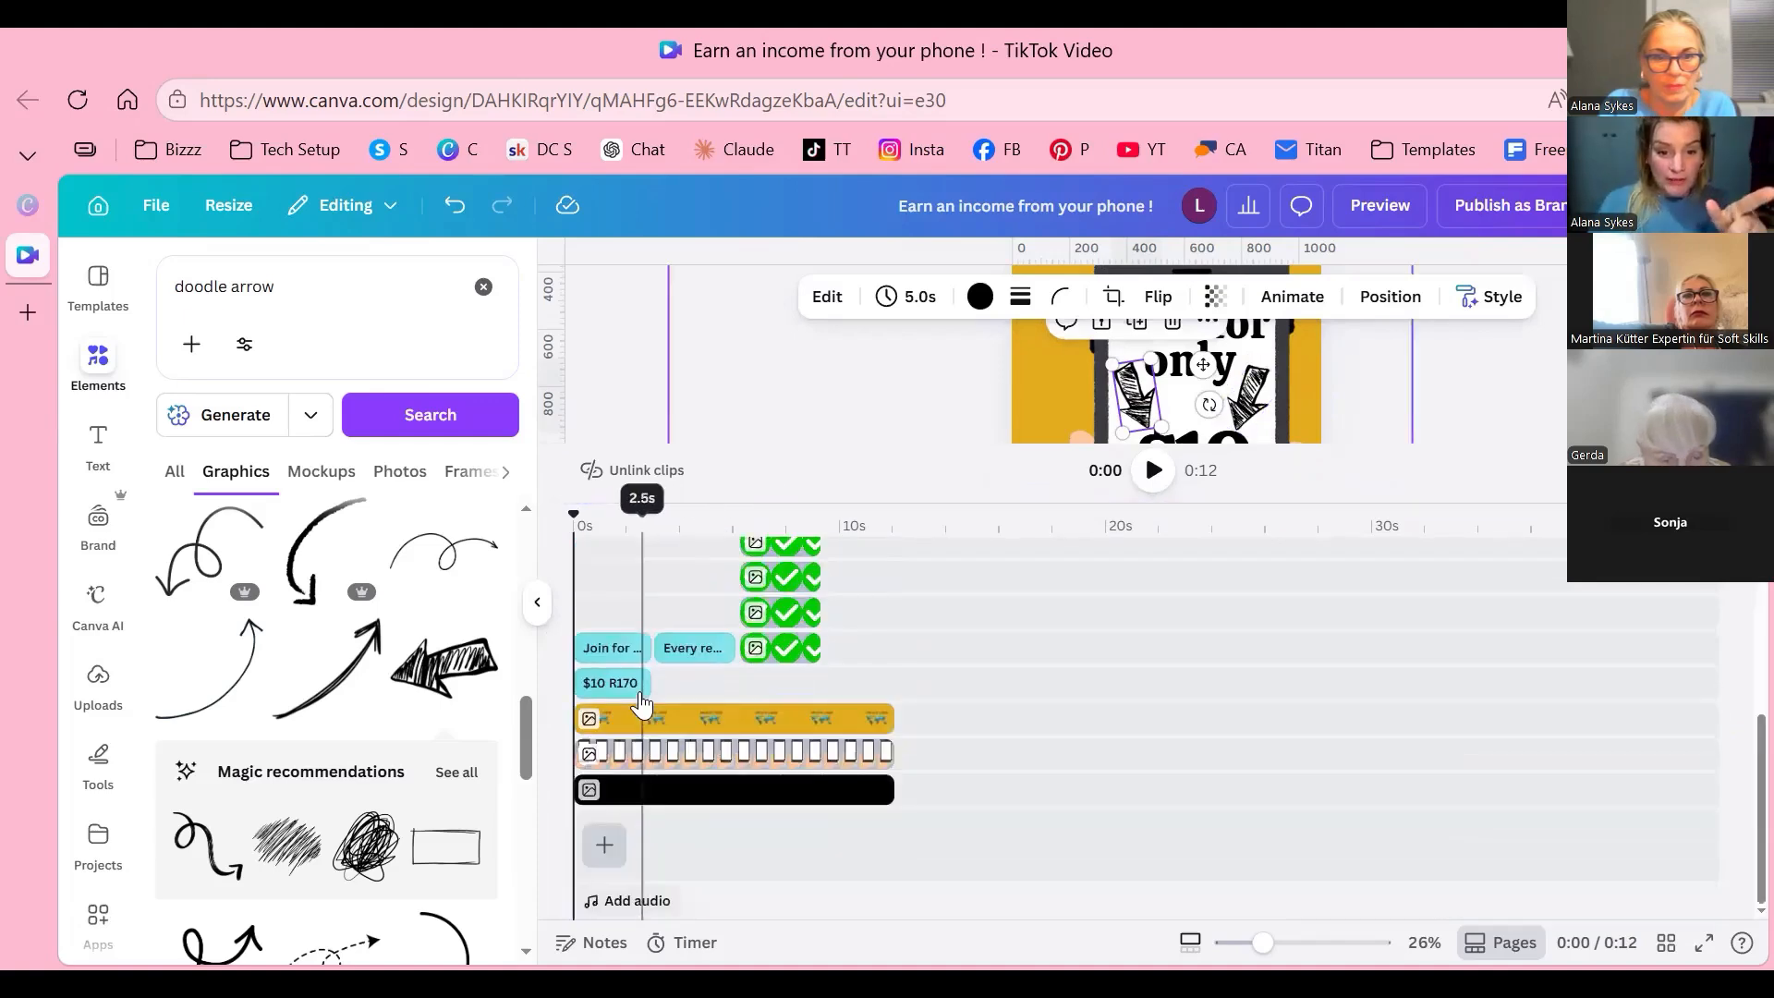
{"action": "scroll", "coordinate": [642, 705], "scroll_direction": "up", "scroll_amount": 5}
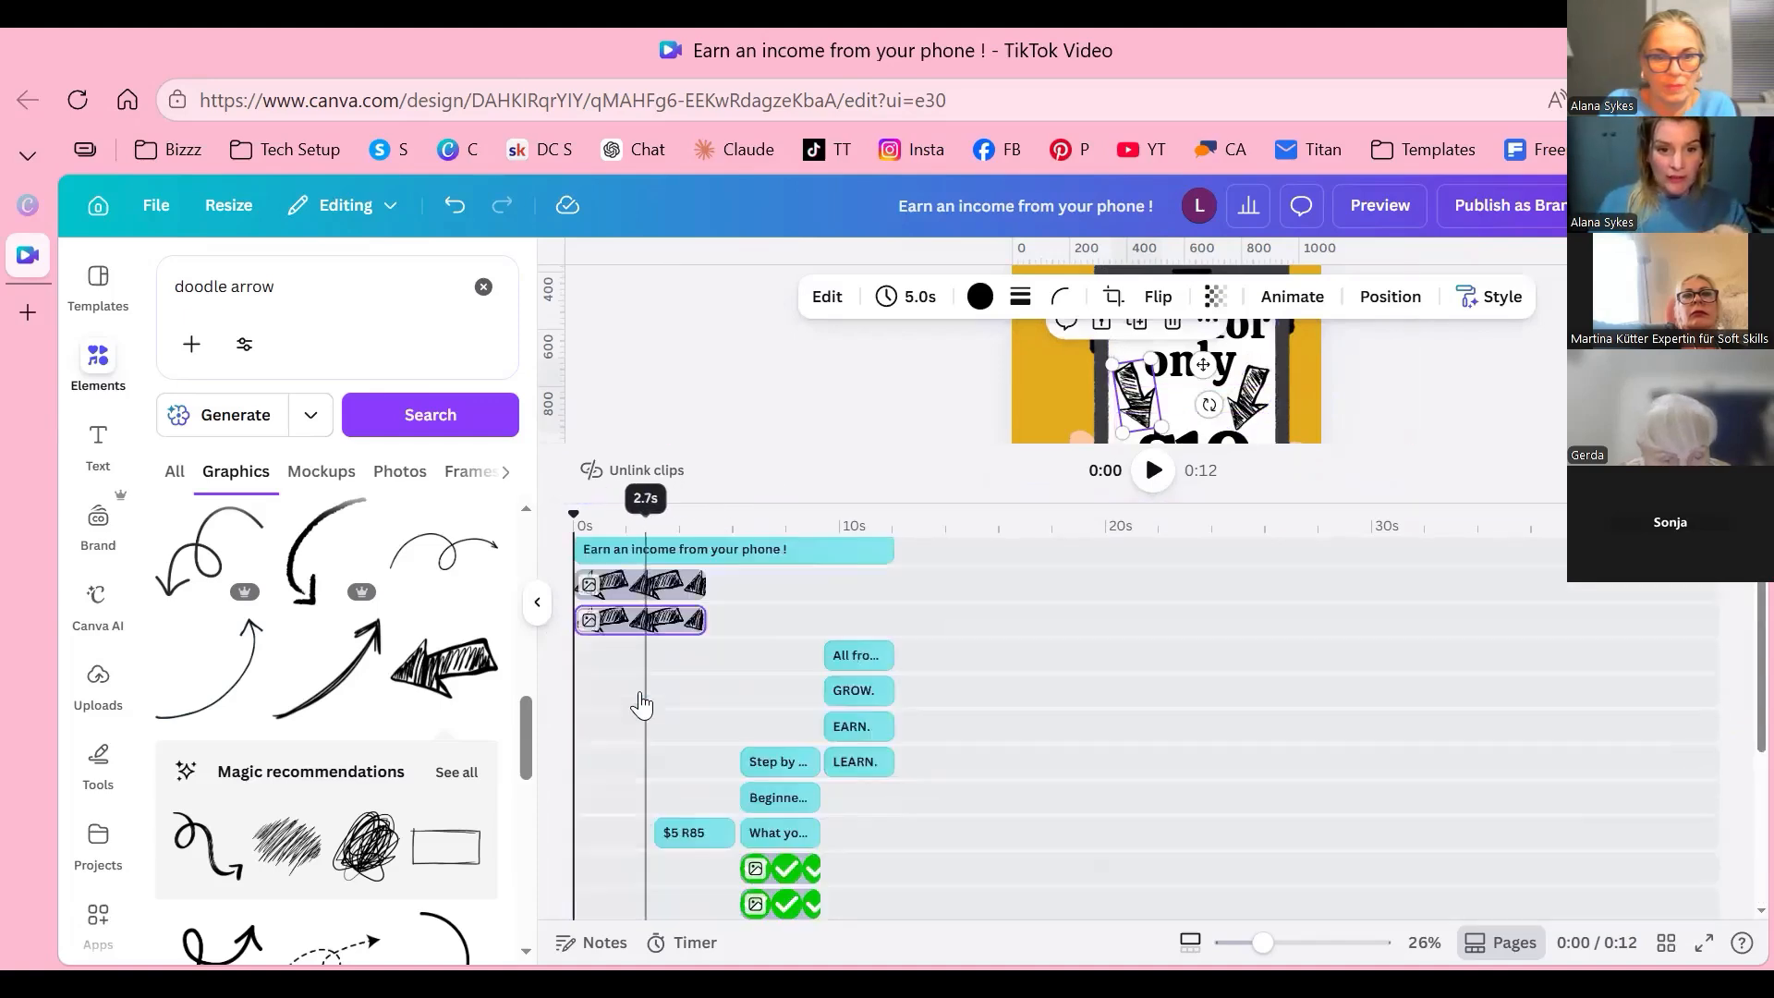
{"action": "scroll", "coordinate": [642, 705], "scroll_direction": "up", "scroll_amount": 2}
{"action": "left_click", "coordinate": [644, 704]}
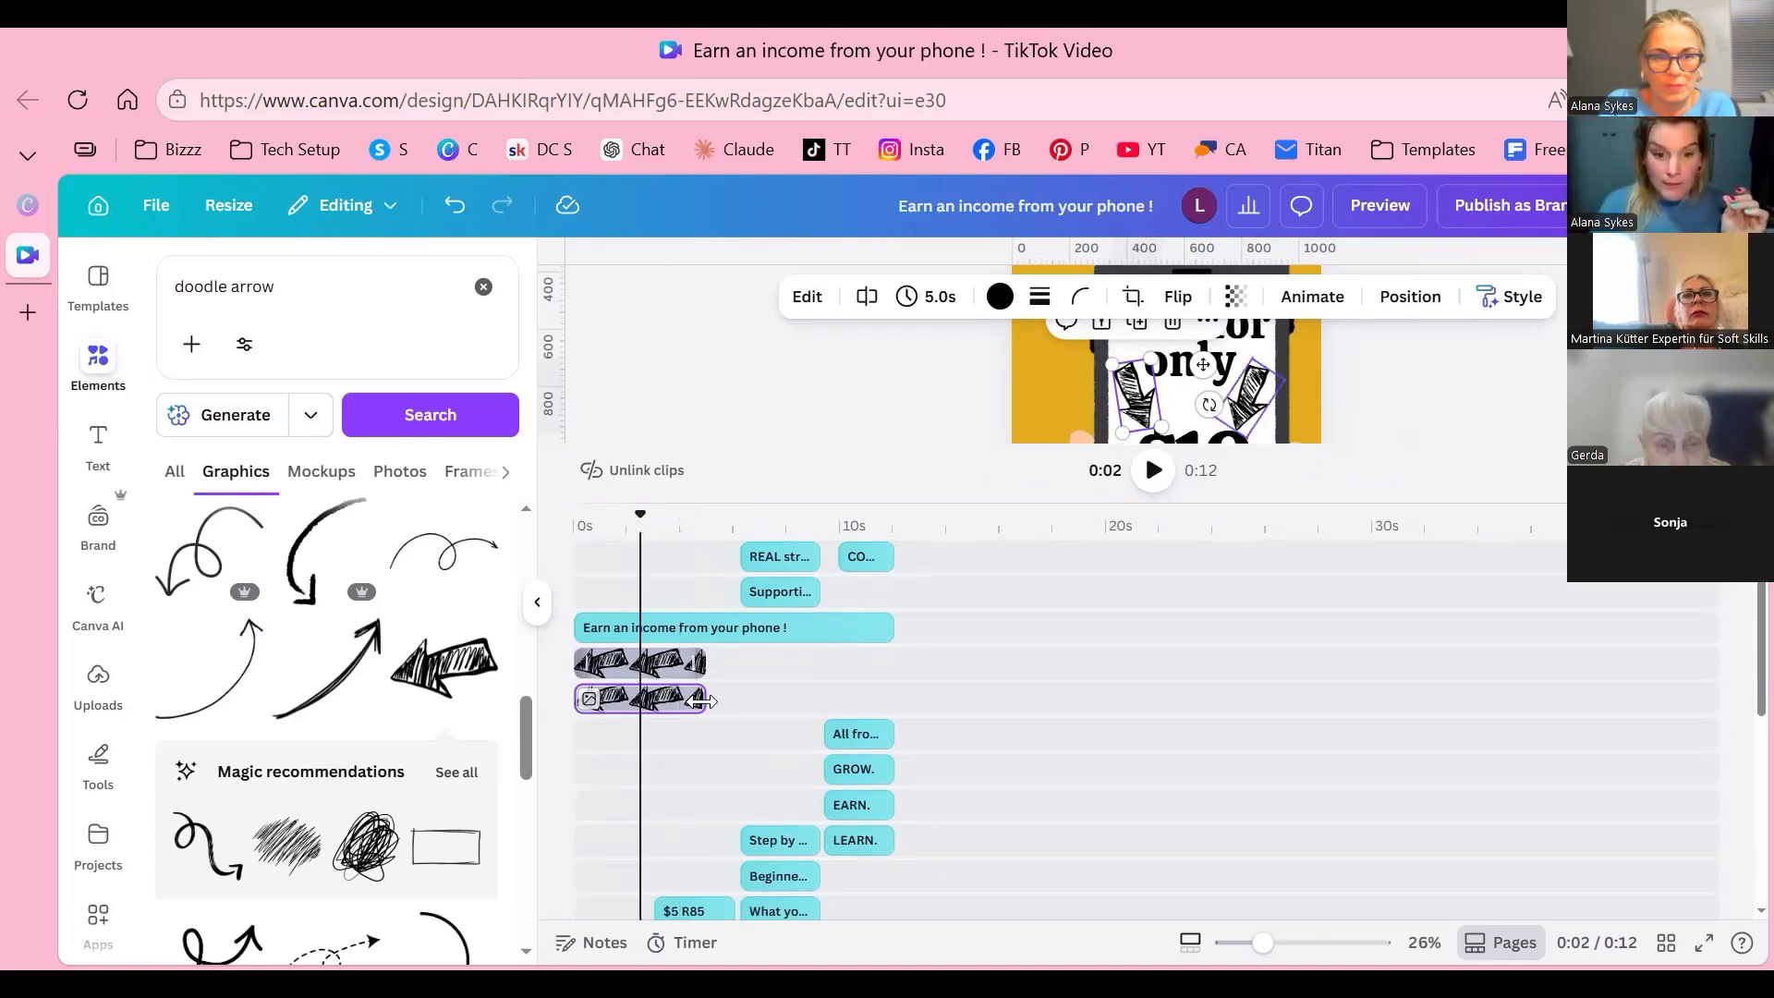
{"action": "left_click_drag", "start_coordinate": [700, 703], "coordinate": [656, 700]}
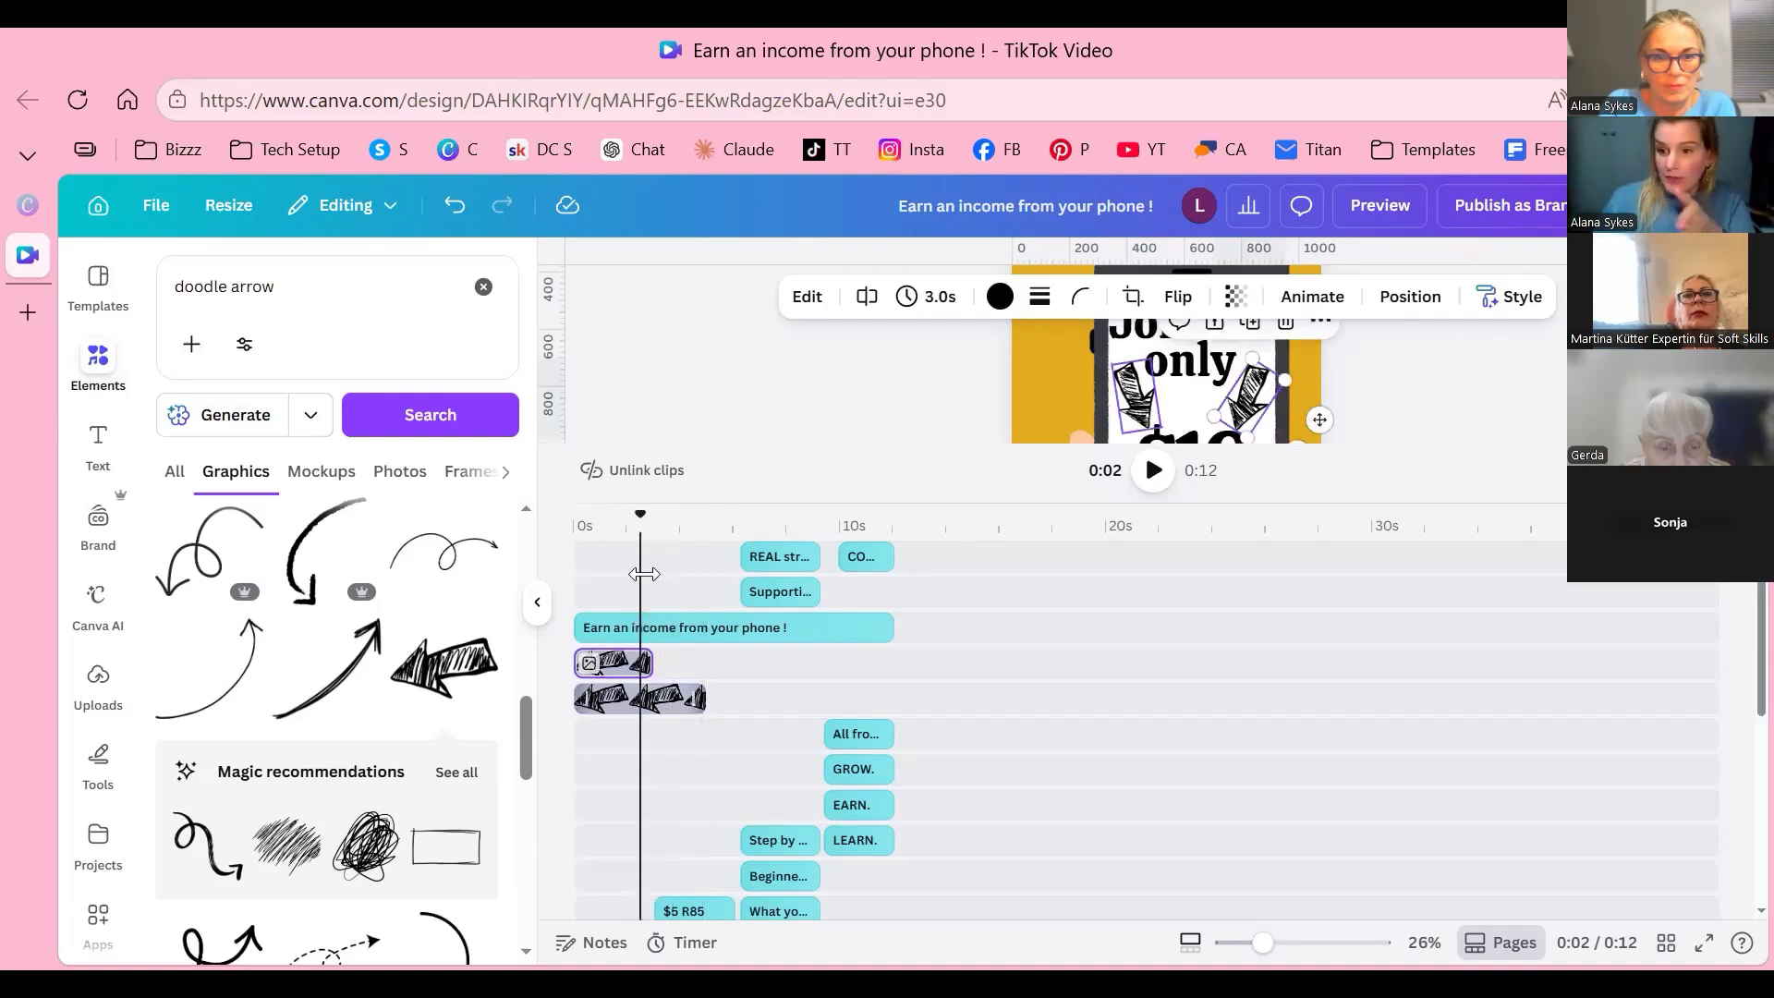
{"action": "left_click_drag", "start_coordinate": [703, 699], "coordinate": [653, 699]}
{"action": "scroll", "coordinate": [620, 679], "scroll_direction": "down", "scroll_amount": 3}
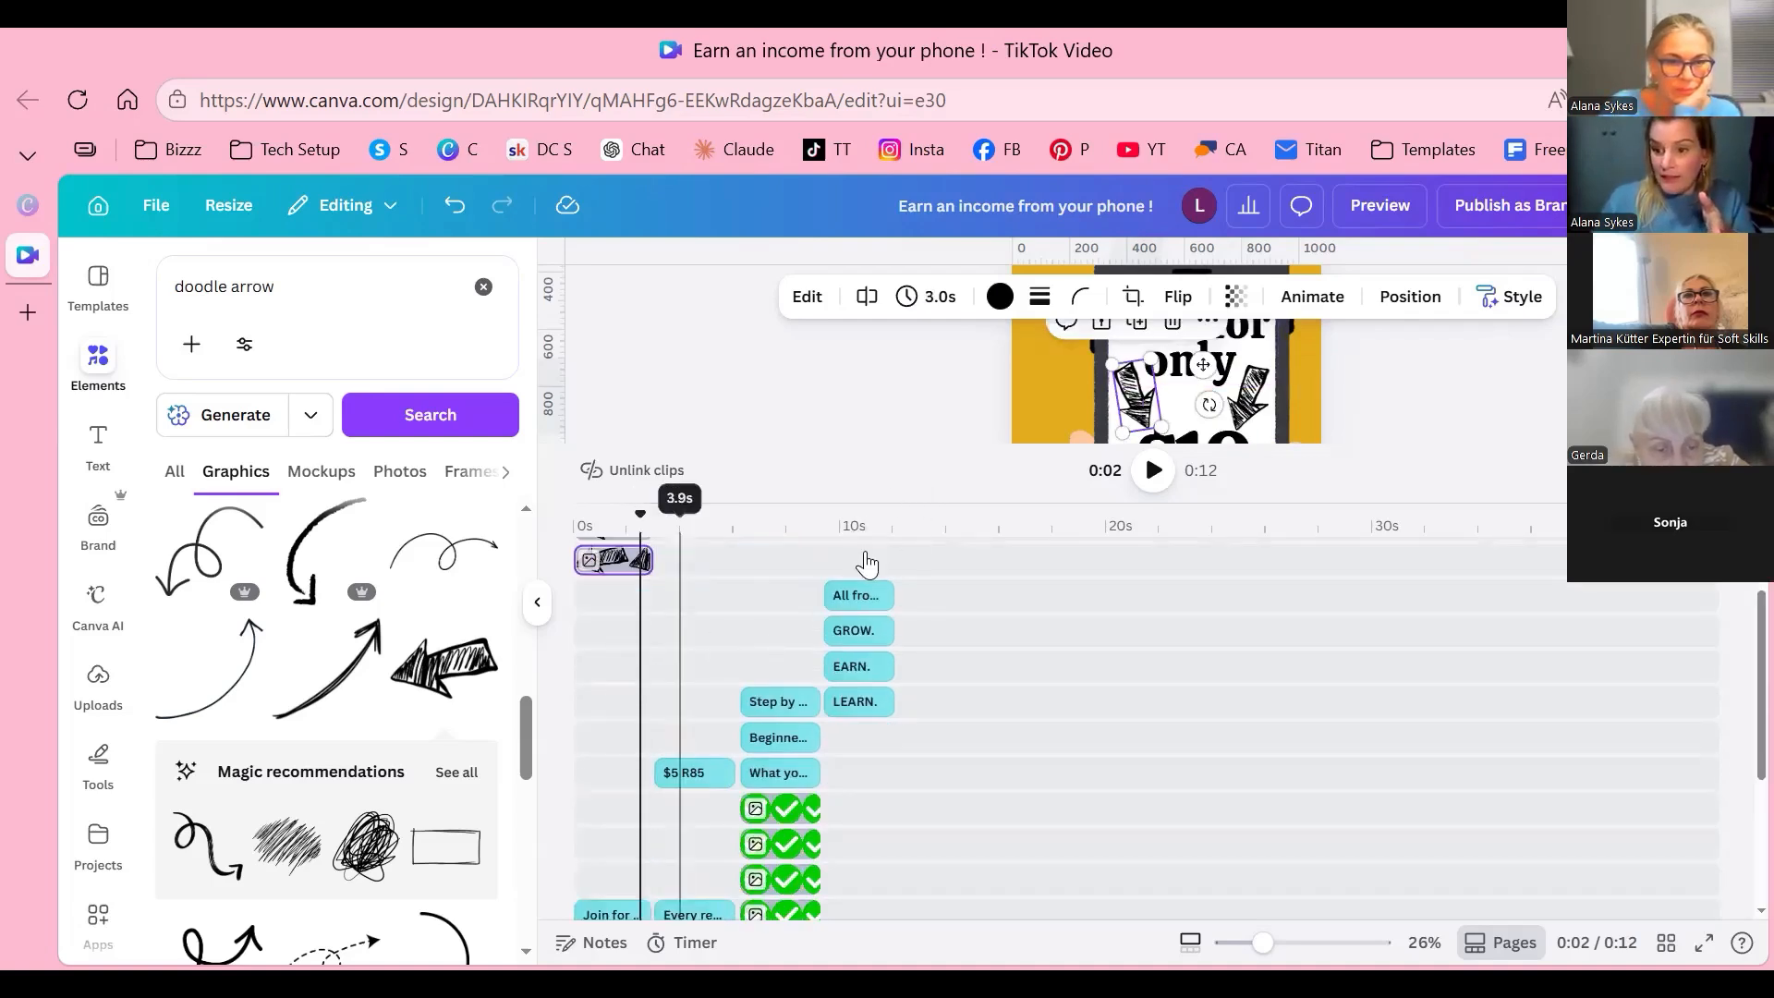
{"action": "scroll", "coordinate": [864, 562], "scroll_direction": "up", "scroll_amount": 3}
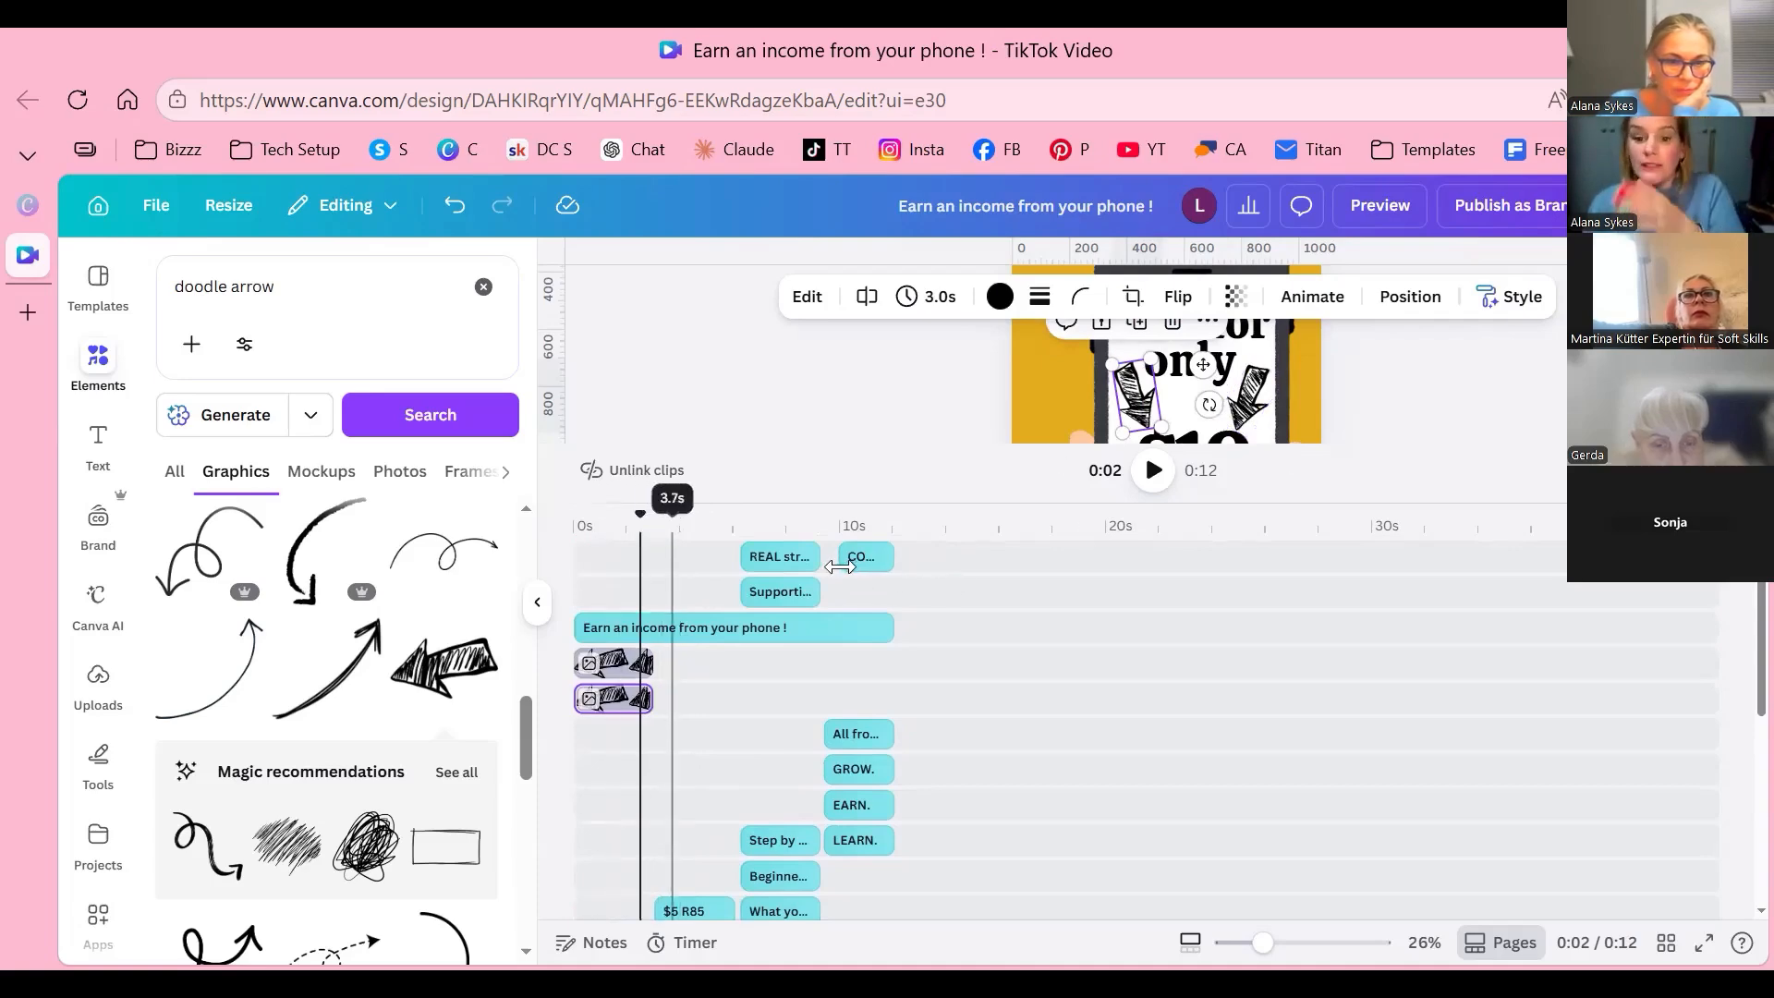
Step: Add the black sketched arrow to the closing slide at about 10 s, place it above "COMMENT" on the left, and rotate it downward
{"action": "left_click", "coordinate": [861, 558]}
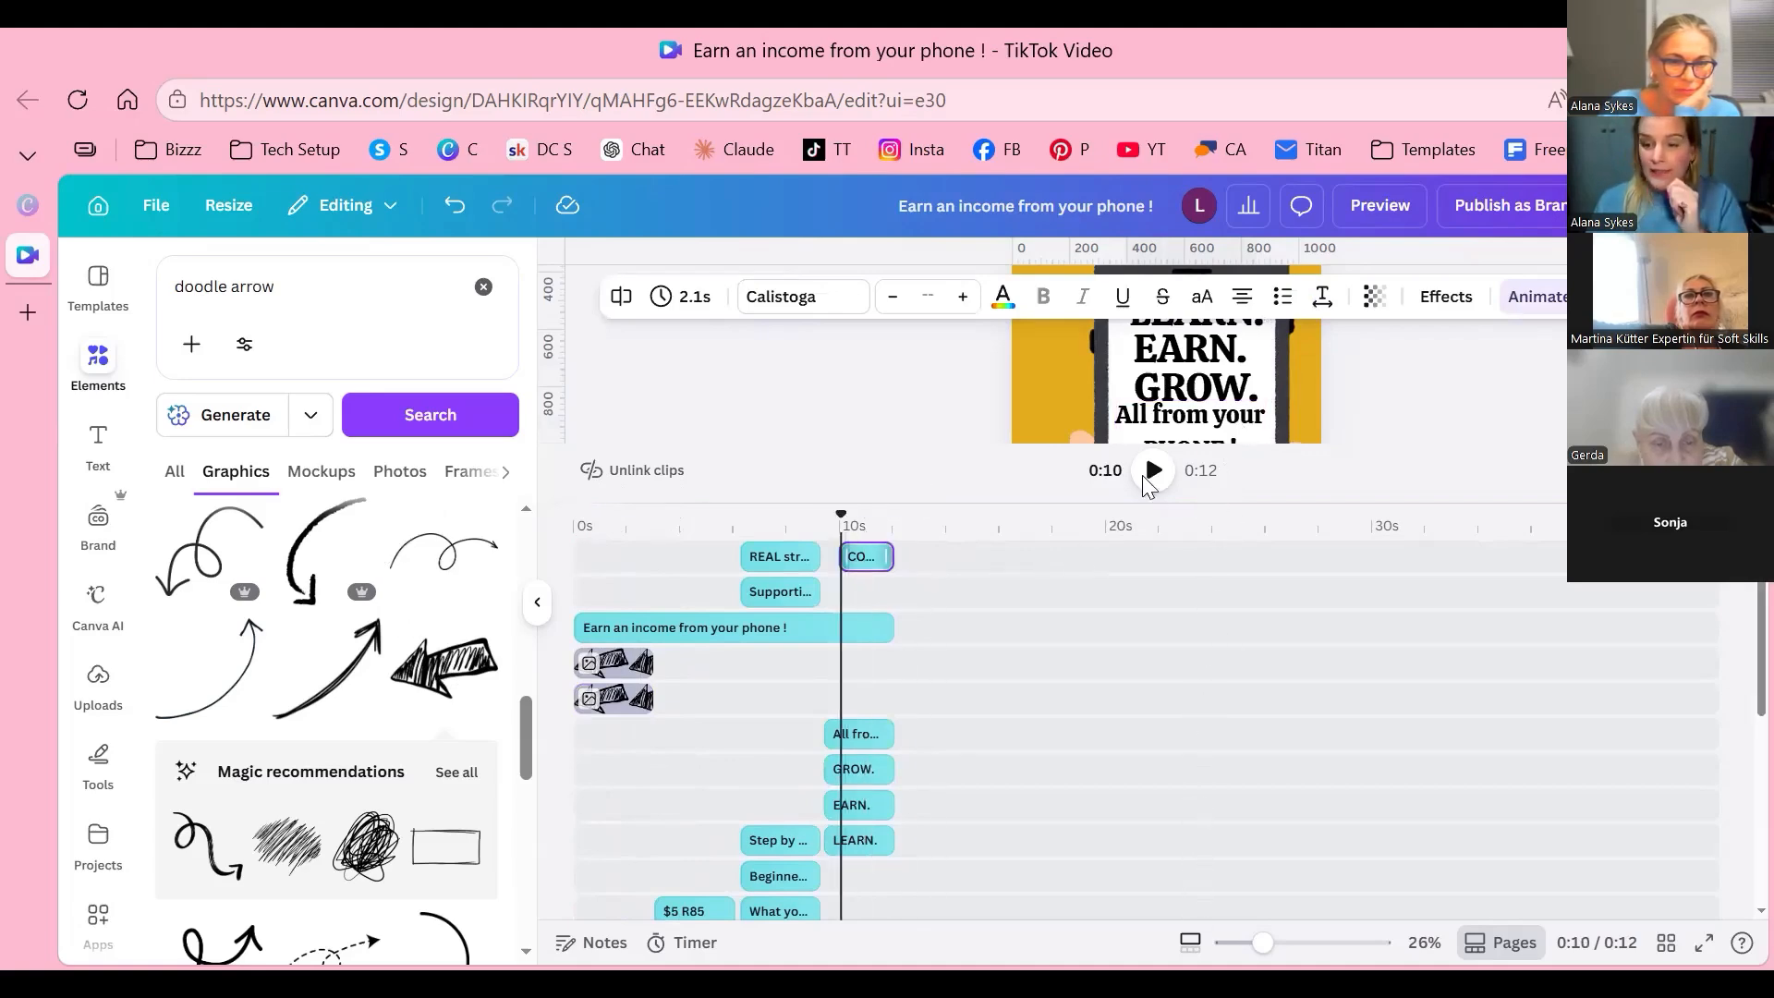
{"action": "scroll", "coordinate": [1176, 491], "scroll_direction": "up", "scroll_amount": 3}
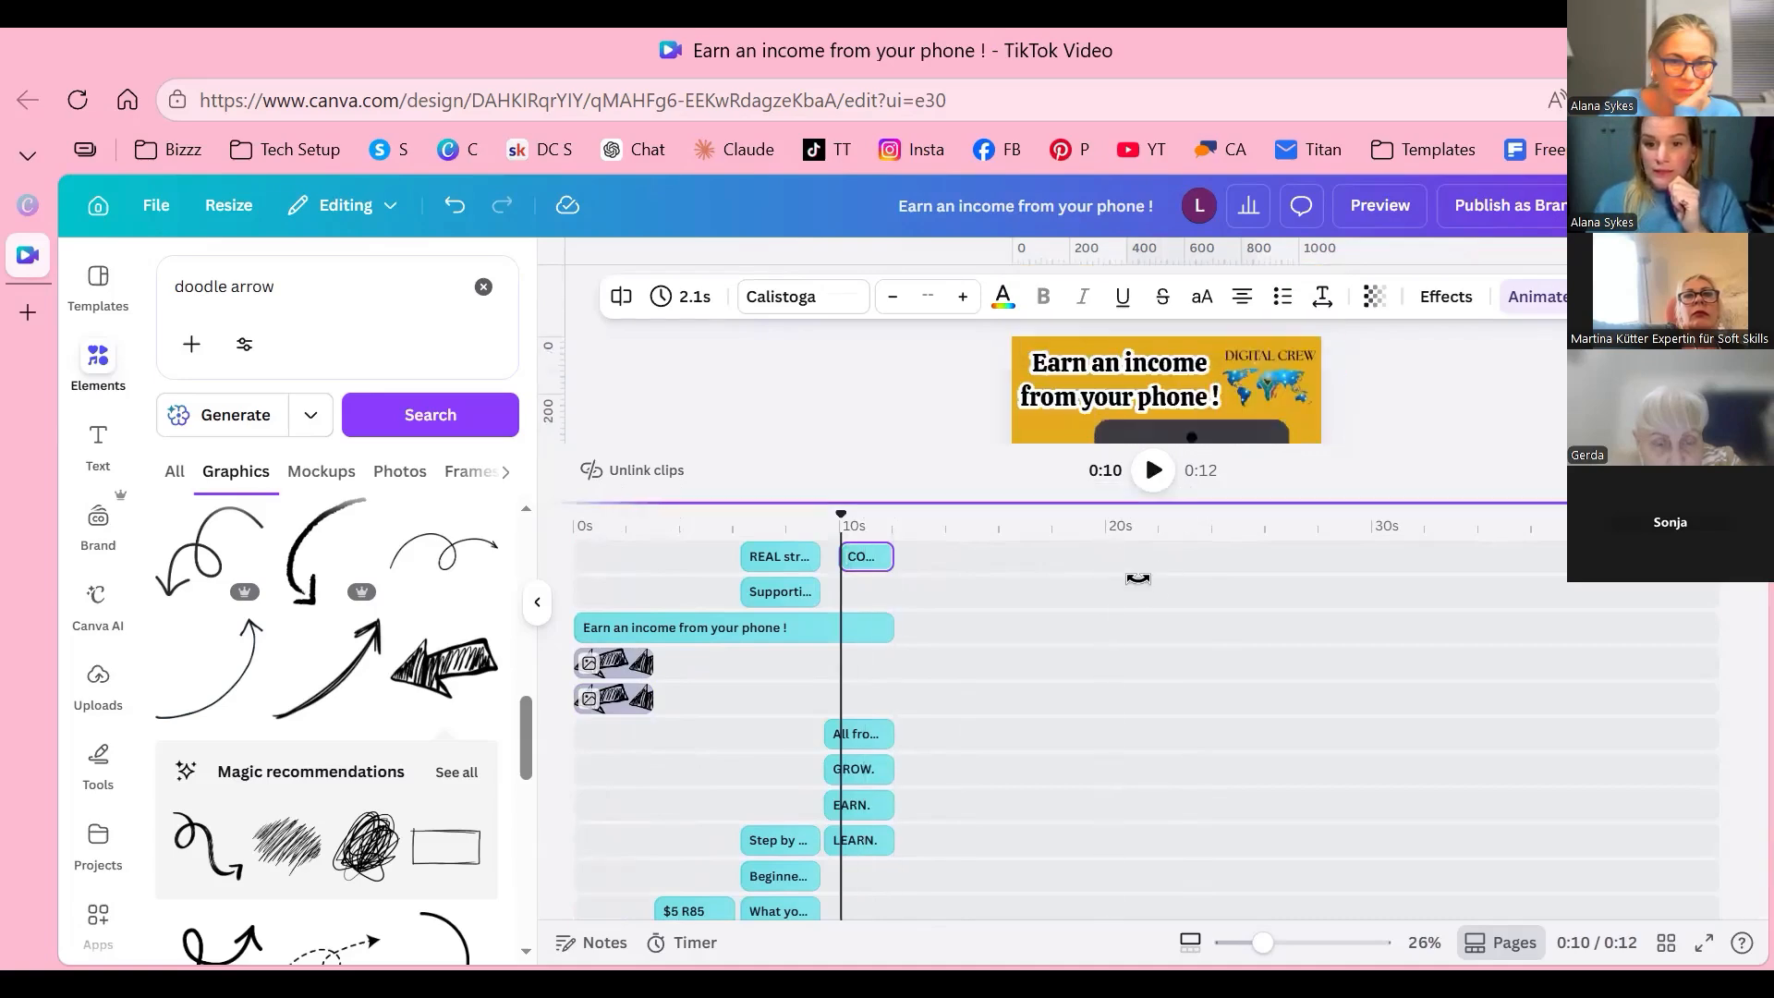
{"action": "left_click_drag", "start_coordinate": [1146, 503], "coordinate": [1192, 778]}
{"action": "scroll", "coordinate": [1178, 490], "scroll_direction": "down", "scroll_amount": 2}
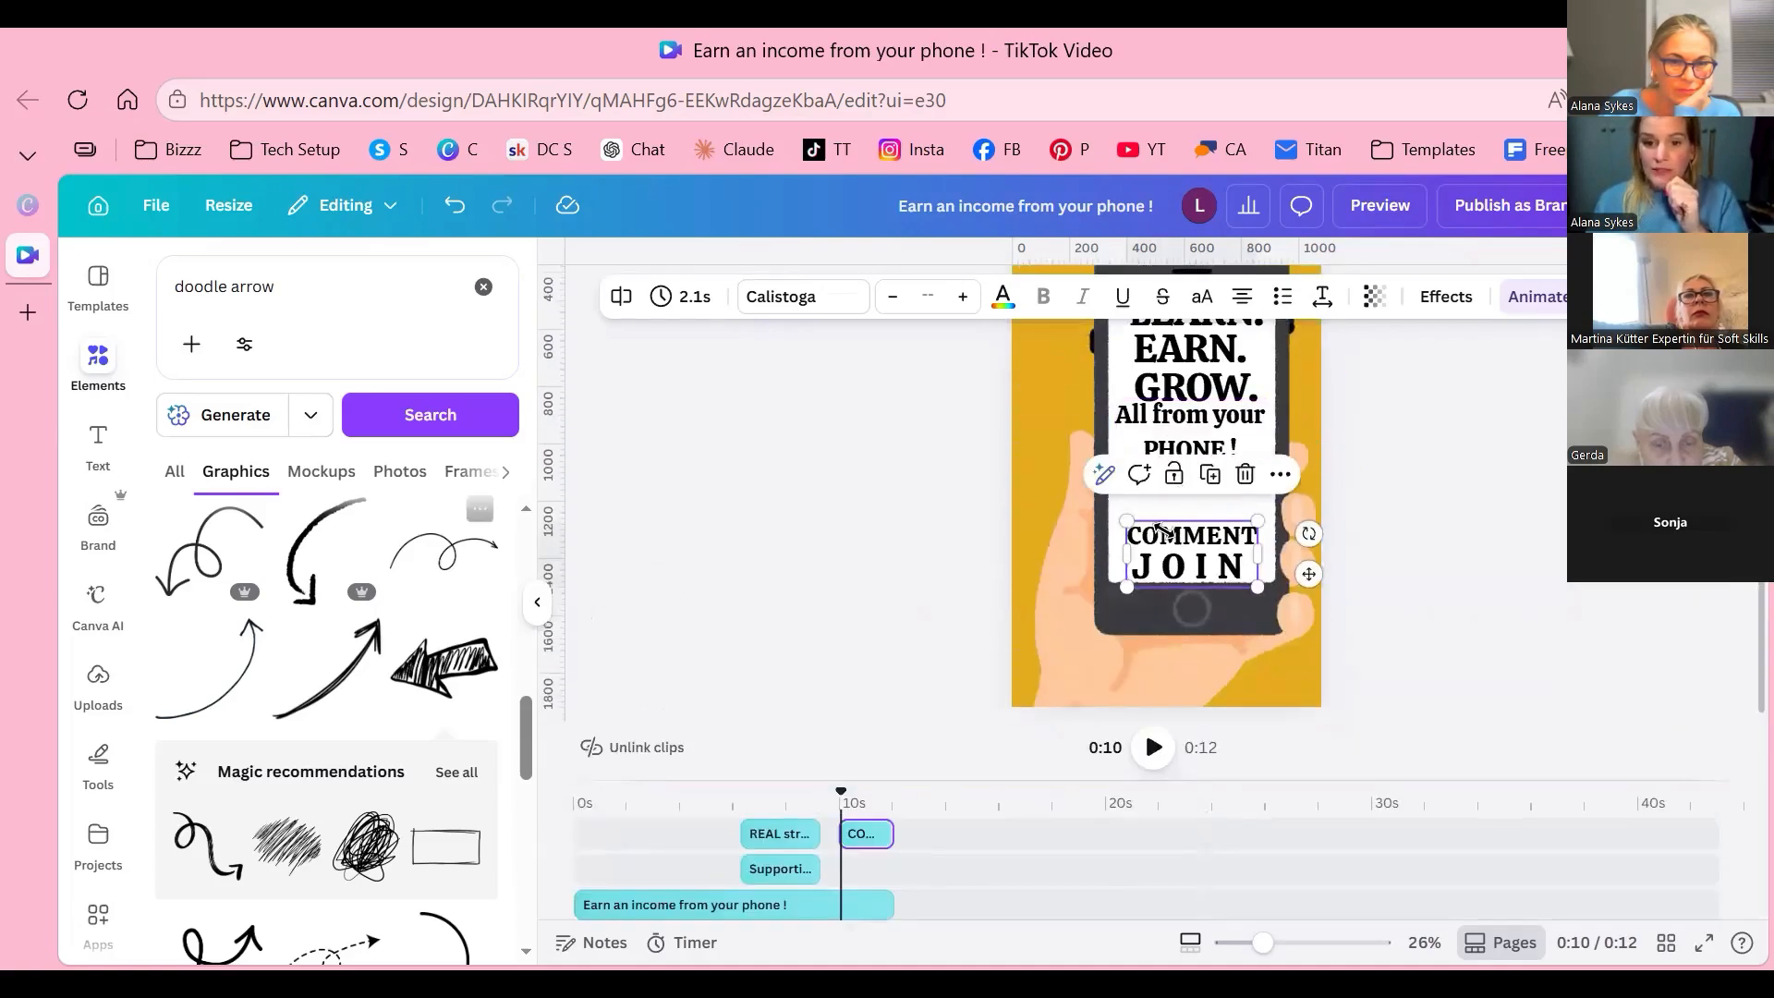
{"action": "left_click", "coordinate": [444, 667]}
{"action": "left_click_drag", "start_coordinate": [1165, 428], "coordinate": [1152, 507]}
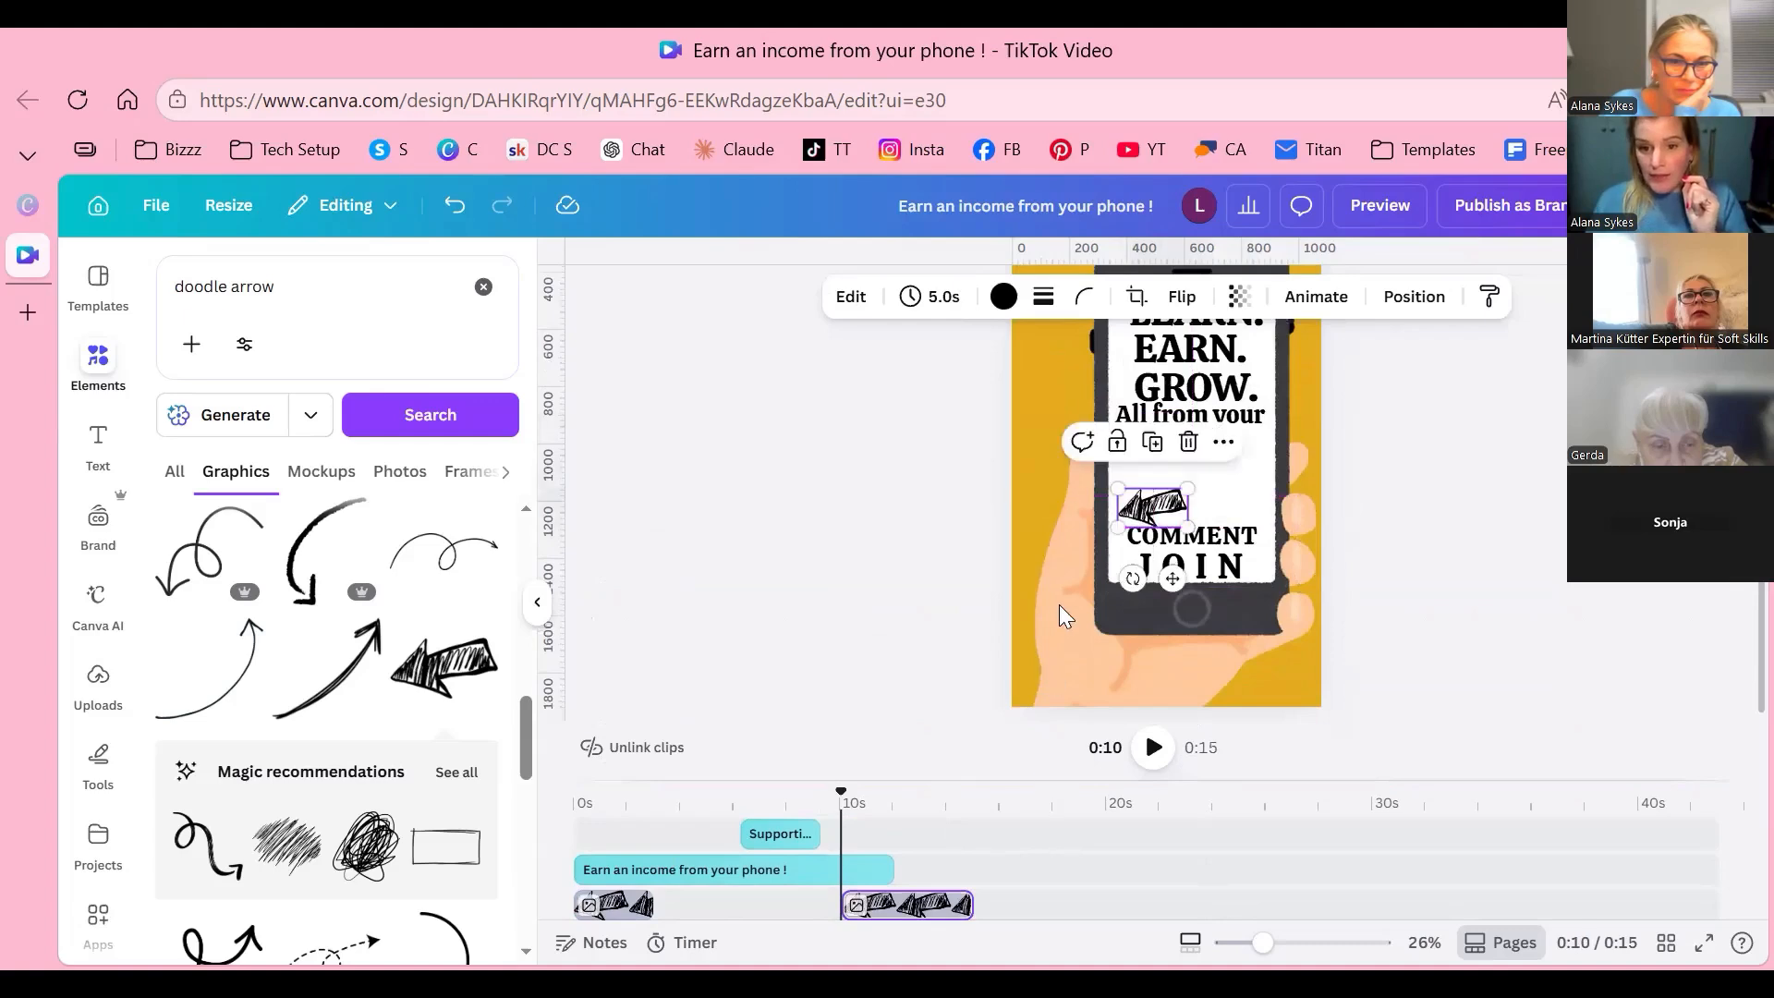
{"action": "mouse_move", "coordinate": [1133, 579]}
{"action": "left_mouse_down"}
{"action": "mouse_move", "coordinate": [1229, 554]}
{"action": "mouse_move", "coordinate": [1319, 474]}
{"action": "left_mouse_up"}
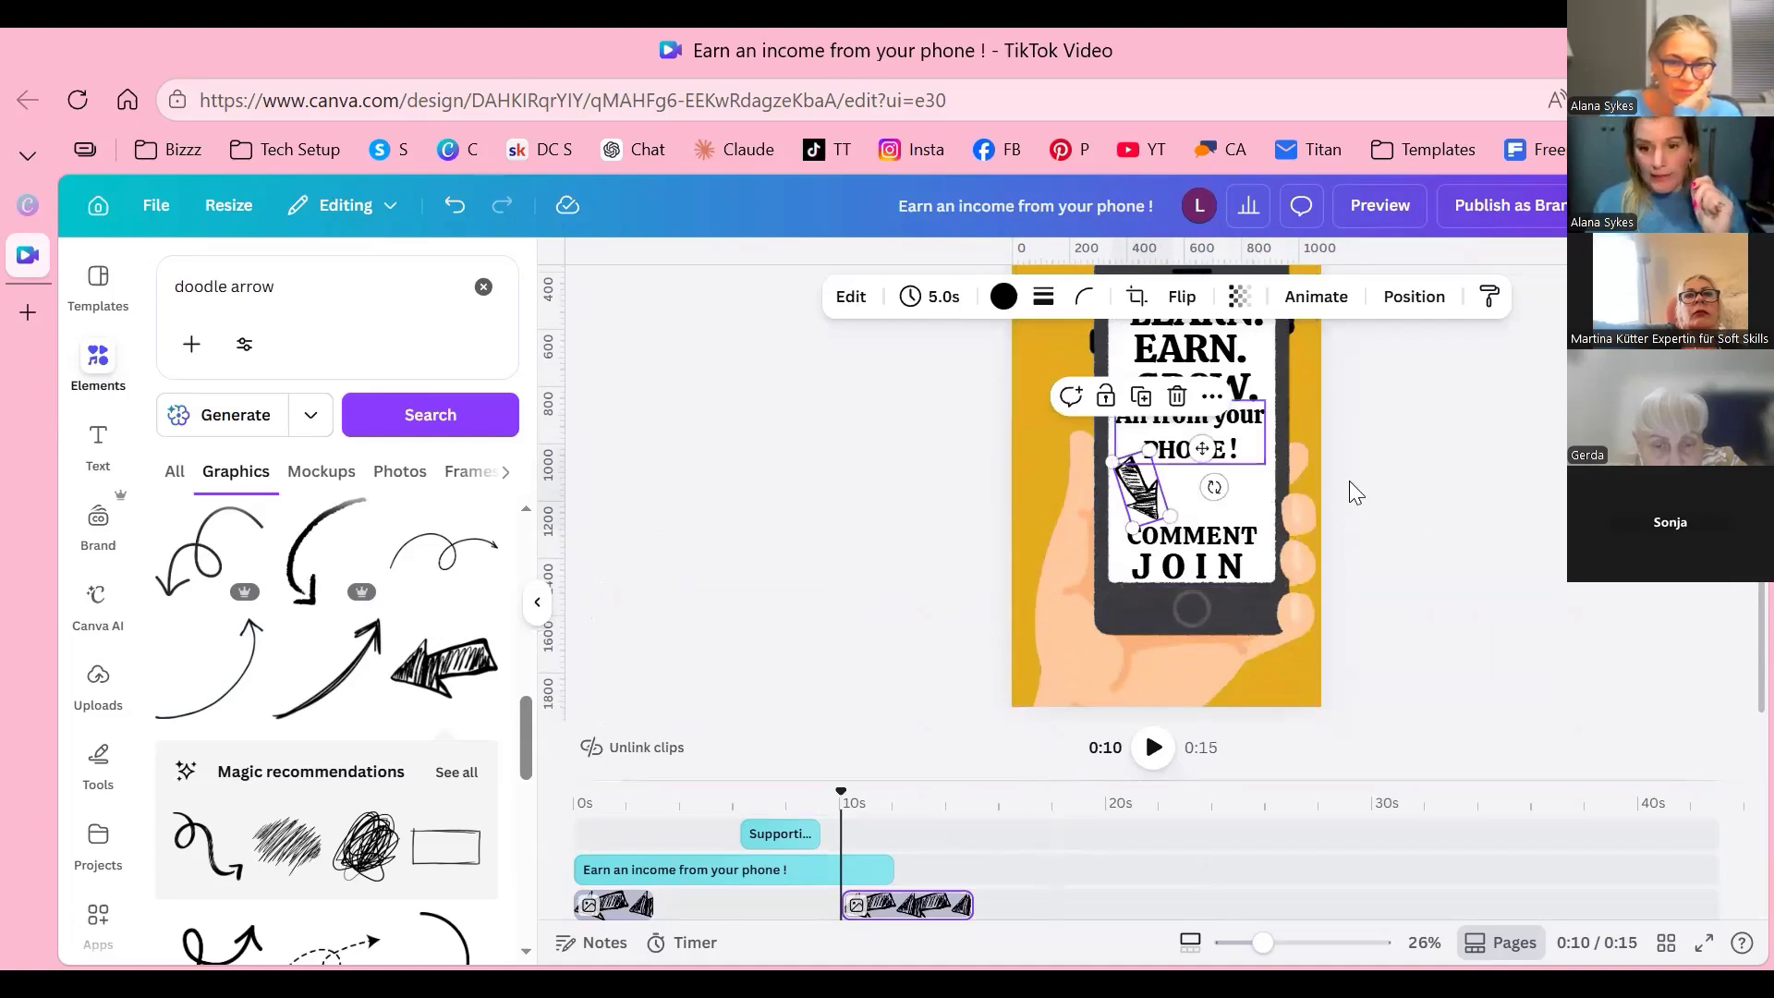
Step: Duplicate the closing arrow and place the copy opposite it below "PHONE!", angled down toward "COMMENT JOIN" from the right
{"action": "key", "text": "ctrl+d"}
{"action": "mouse_move", "coordinate": [1124, 499]}
{"action": "left_mouse_down"}
{"action": "mouse_move", "coordinate": [1232, 489]}
{"action": "mouse_move", "coordinate": [1308, 533]}
{"action": "left_mouse_up"}
{"action": "left_click", "coordinate": [1367, 488]}
{"action": "left_click", "coordinate": [1252, 481]}
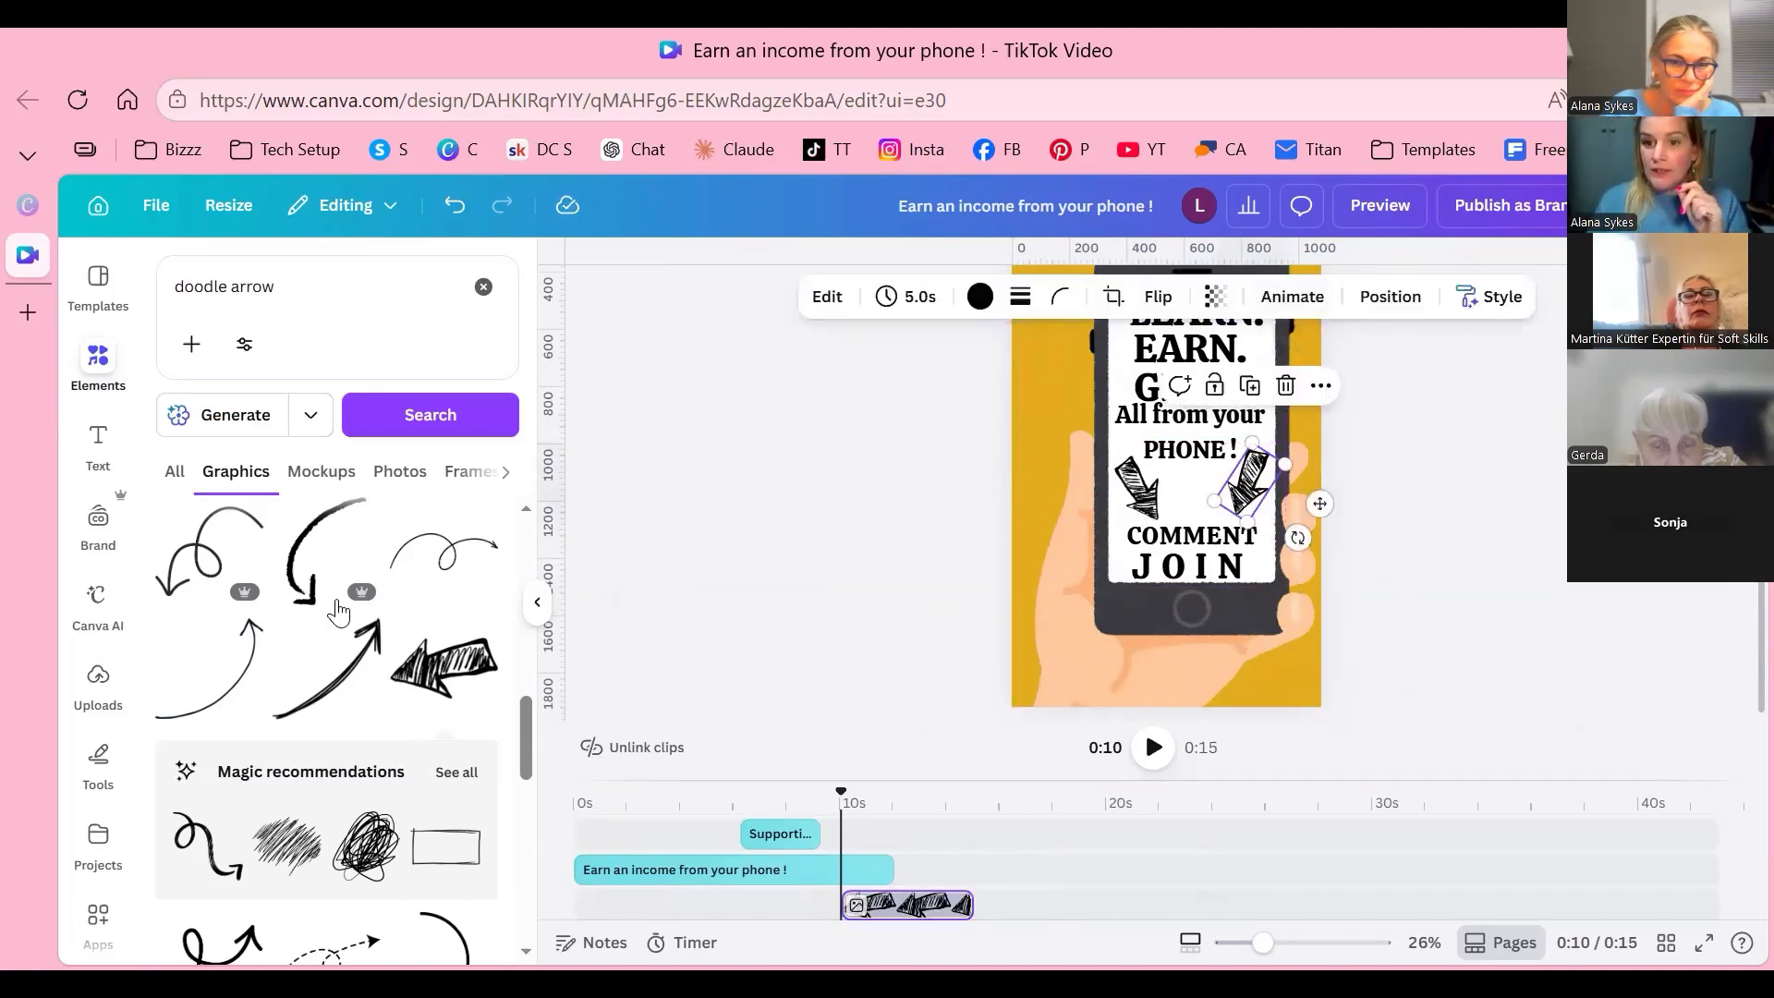
Step: Select both closing arrows together and browse the animation effects available for them
{"action": "left_click", "coordinate": [1141, 489], "text": "shift"}
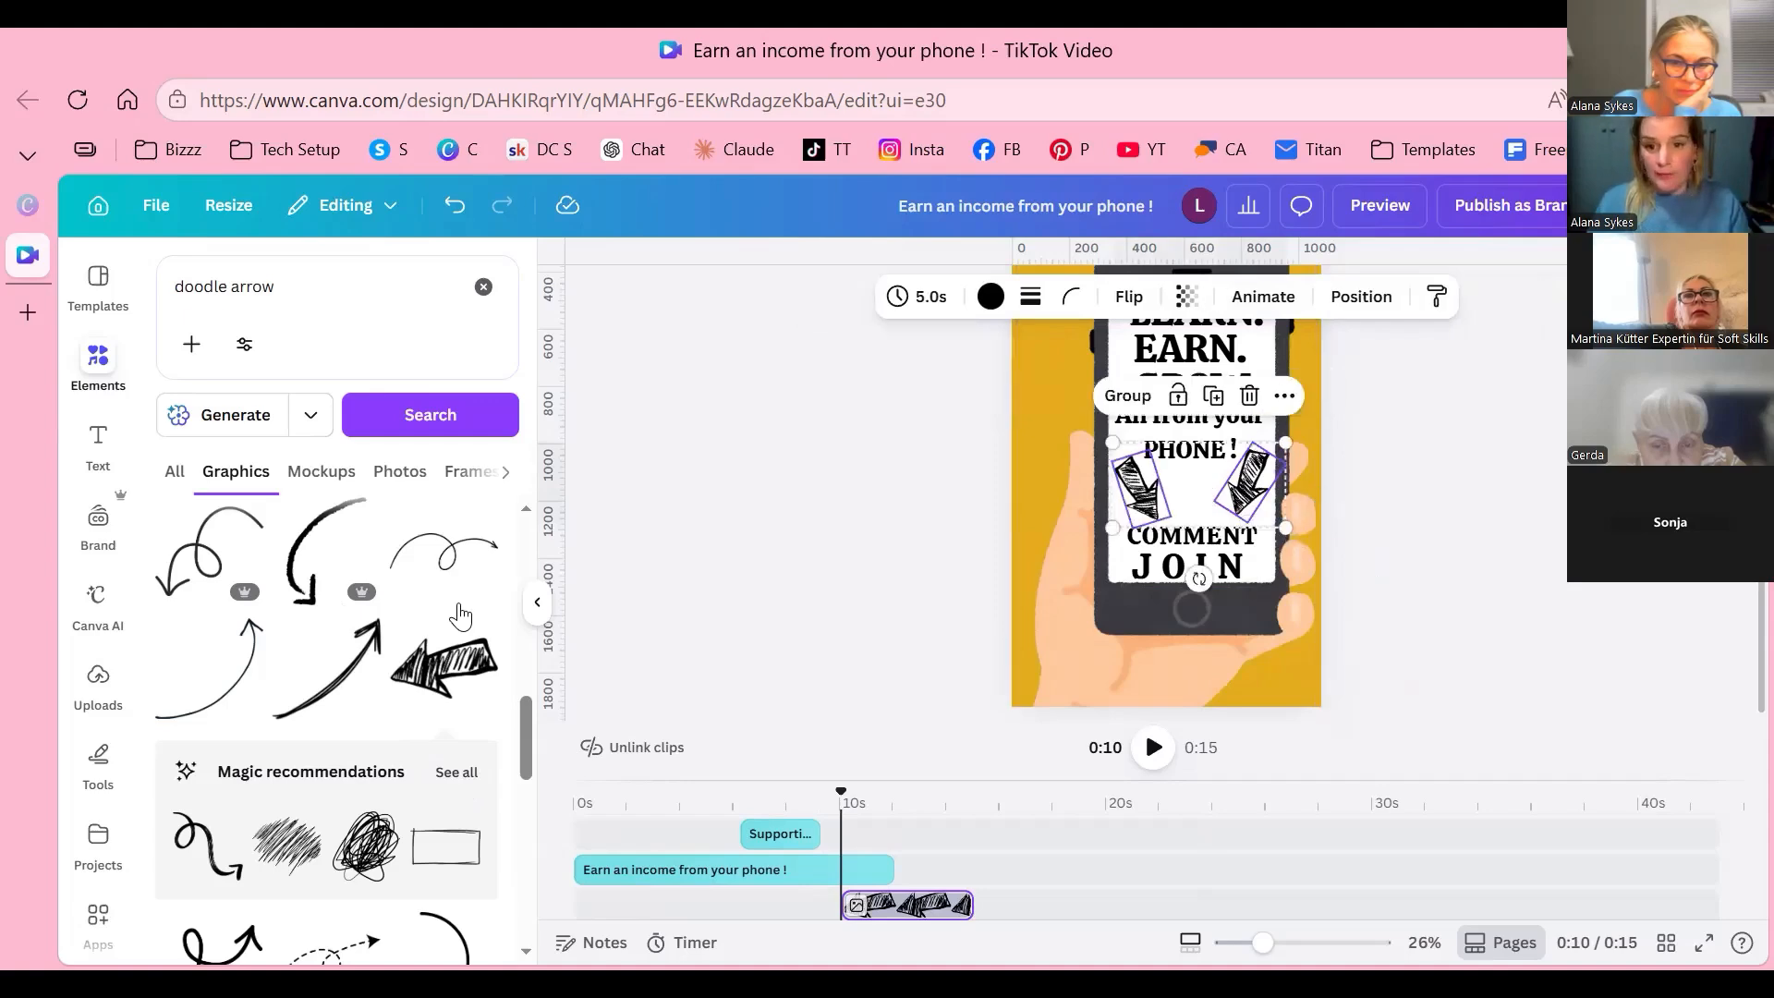
{"action": "left_click", "coordinate": [1262, 297]}
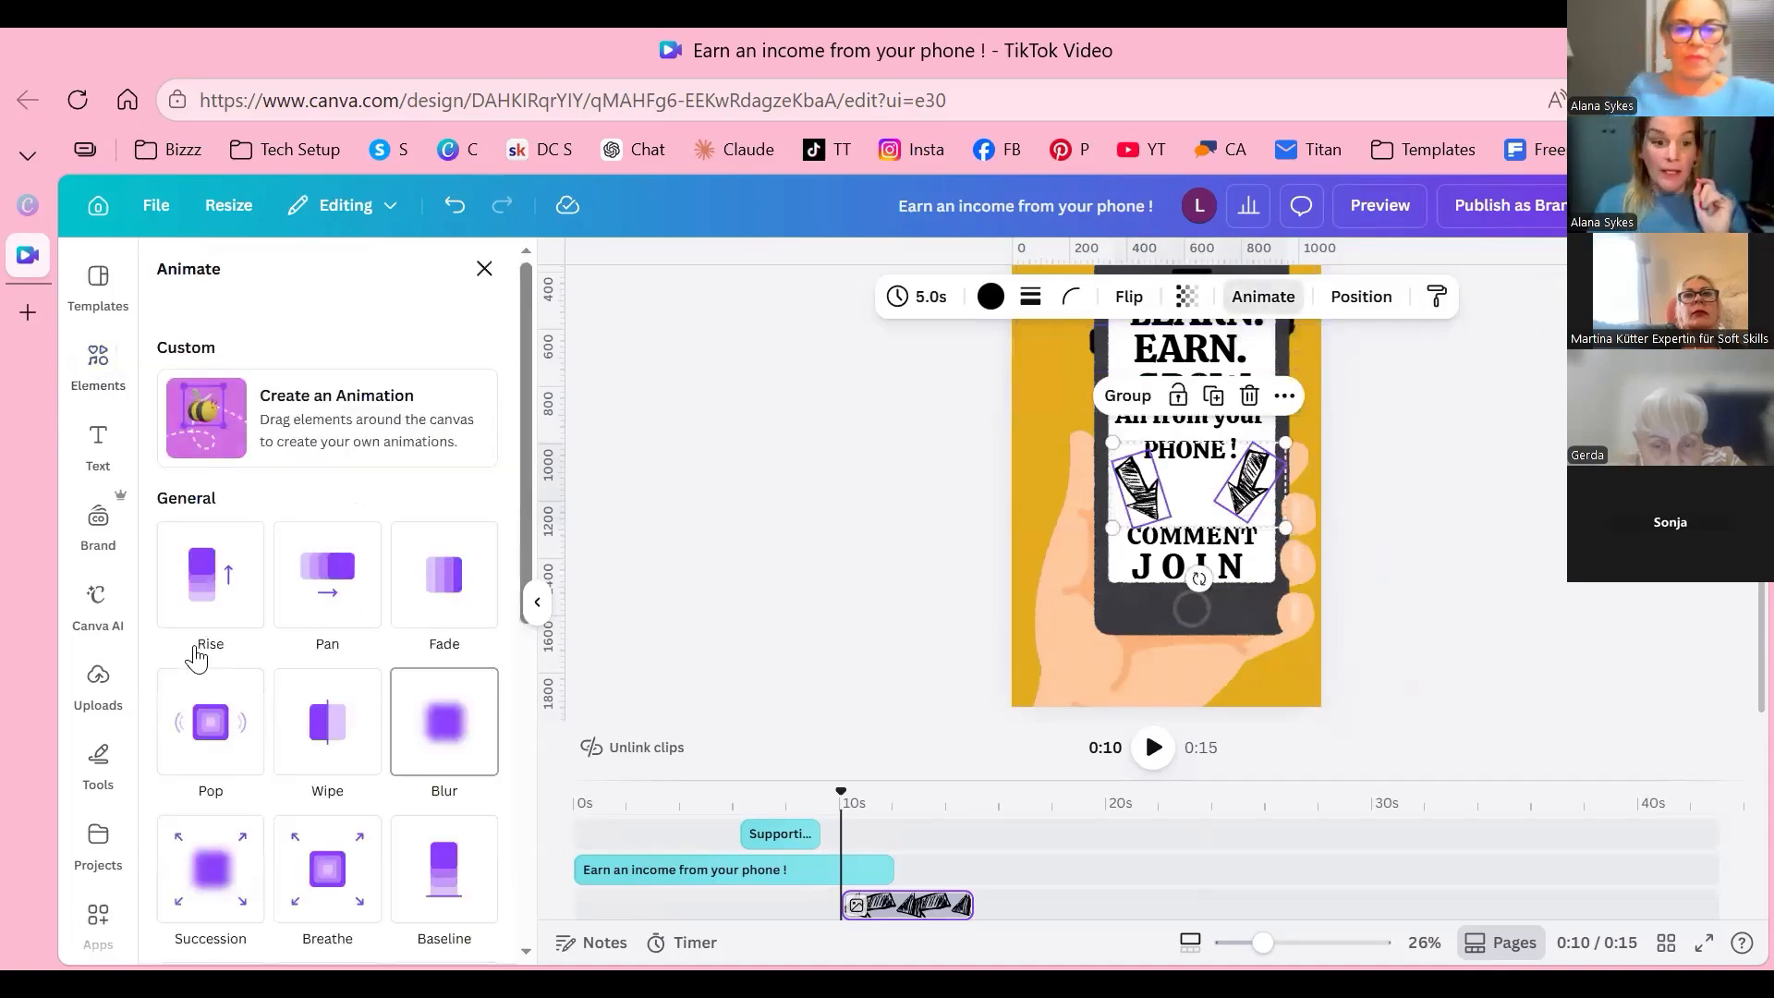
{"action": "scroll", "coordinate": [198, 653], "scroll_direction": "down", "scroll_amount": 5}
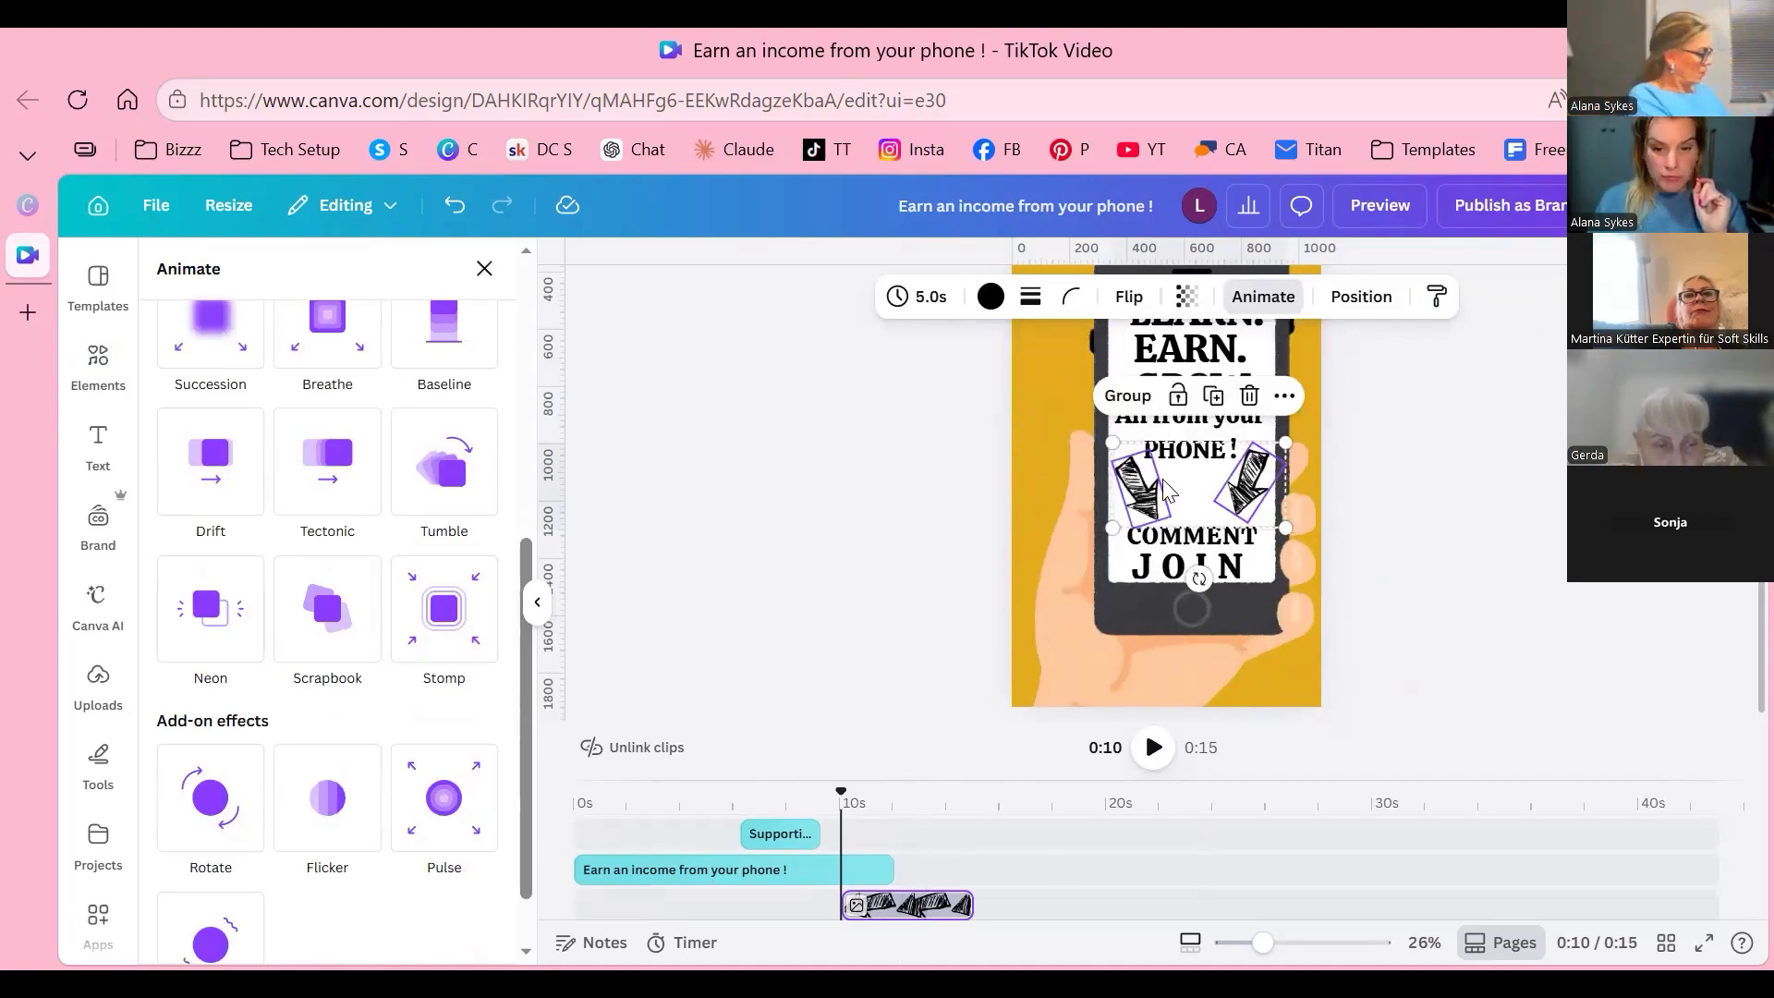
{"action": "left_click", "coordinate": [918, 832]}
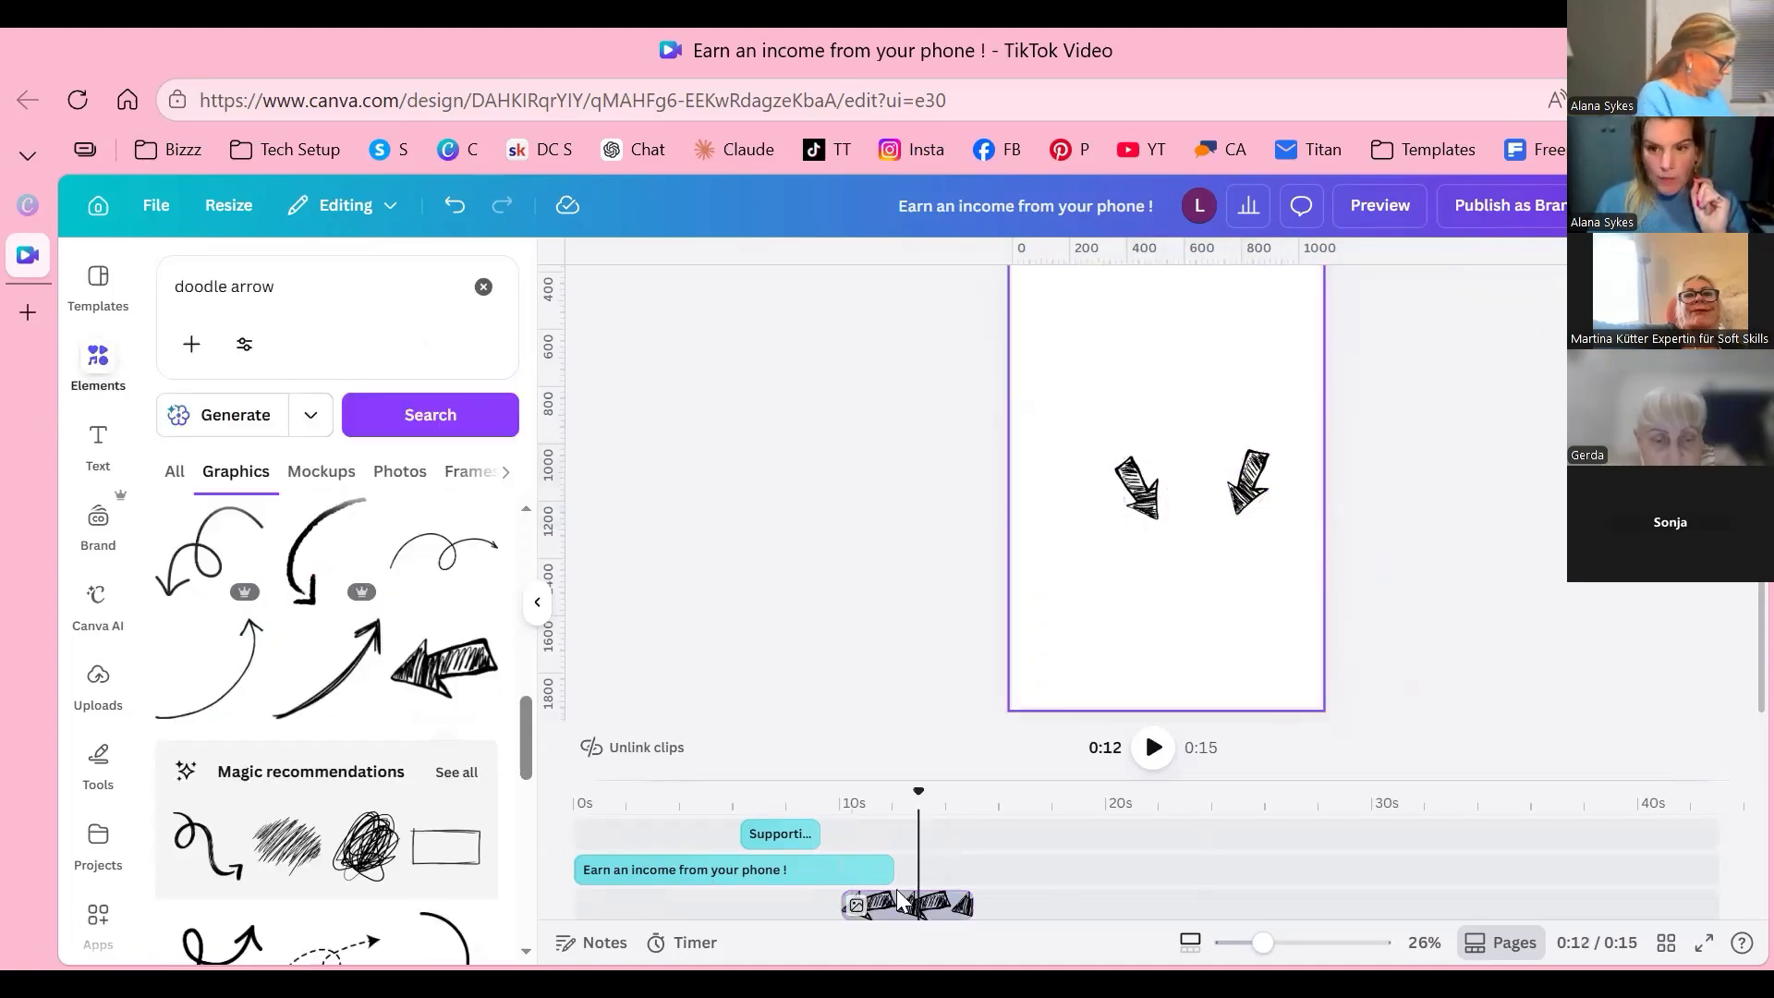
{"action": "left_click", "coordinate": [868, 870]}
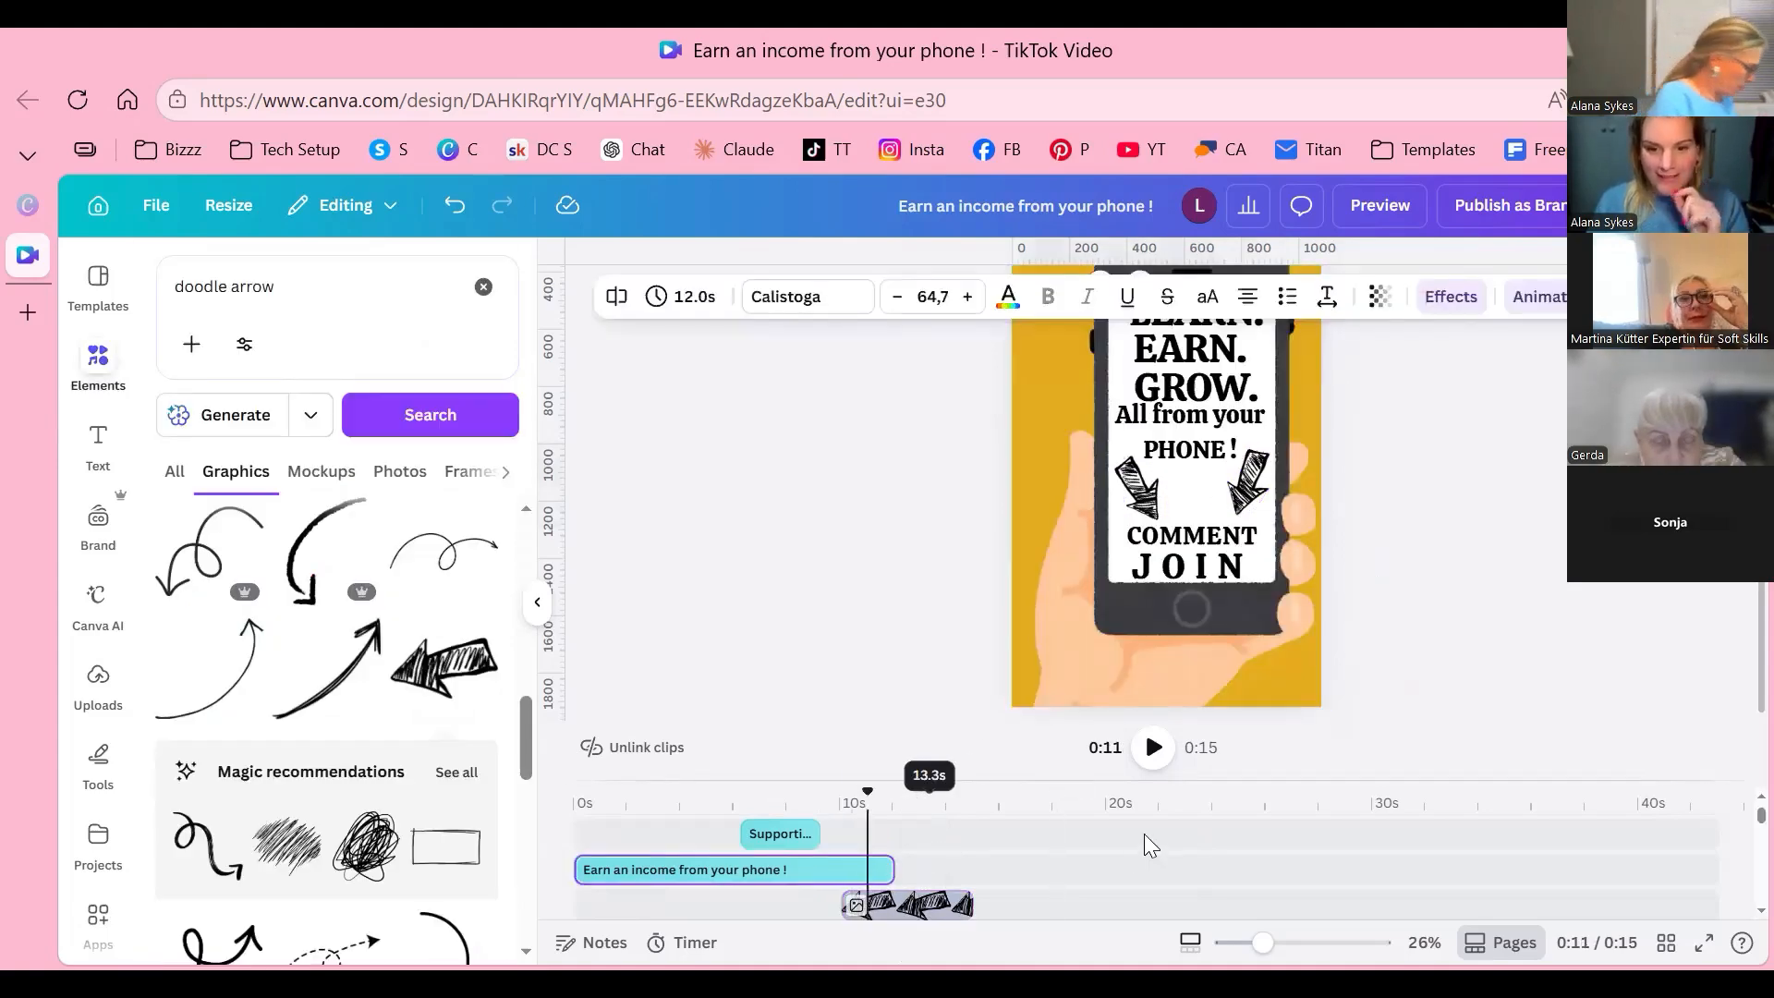
{"action": "double_click", "coordinate": [1164, 777]}
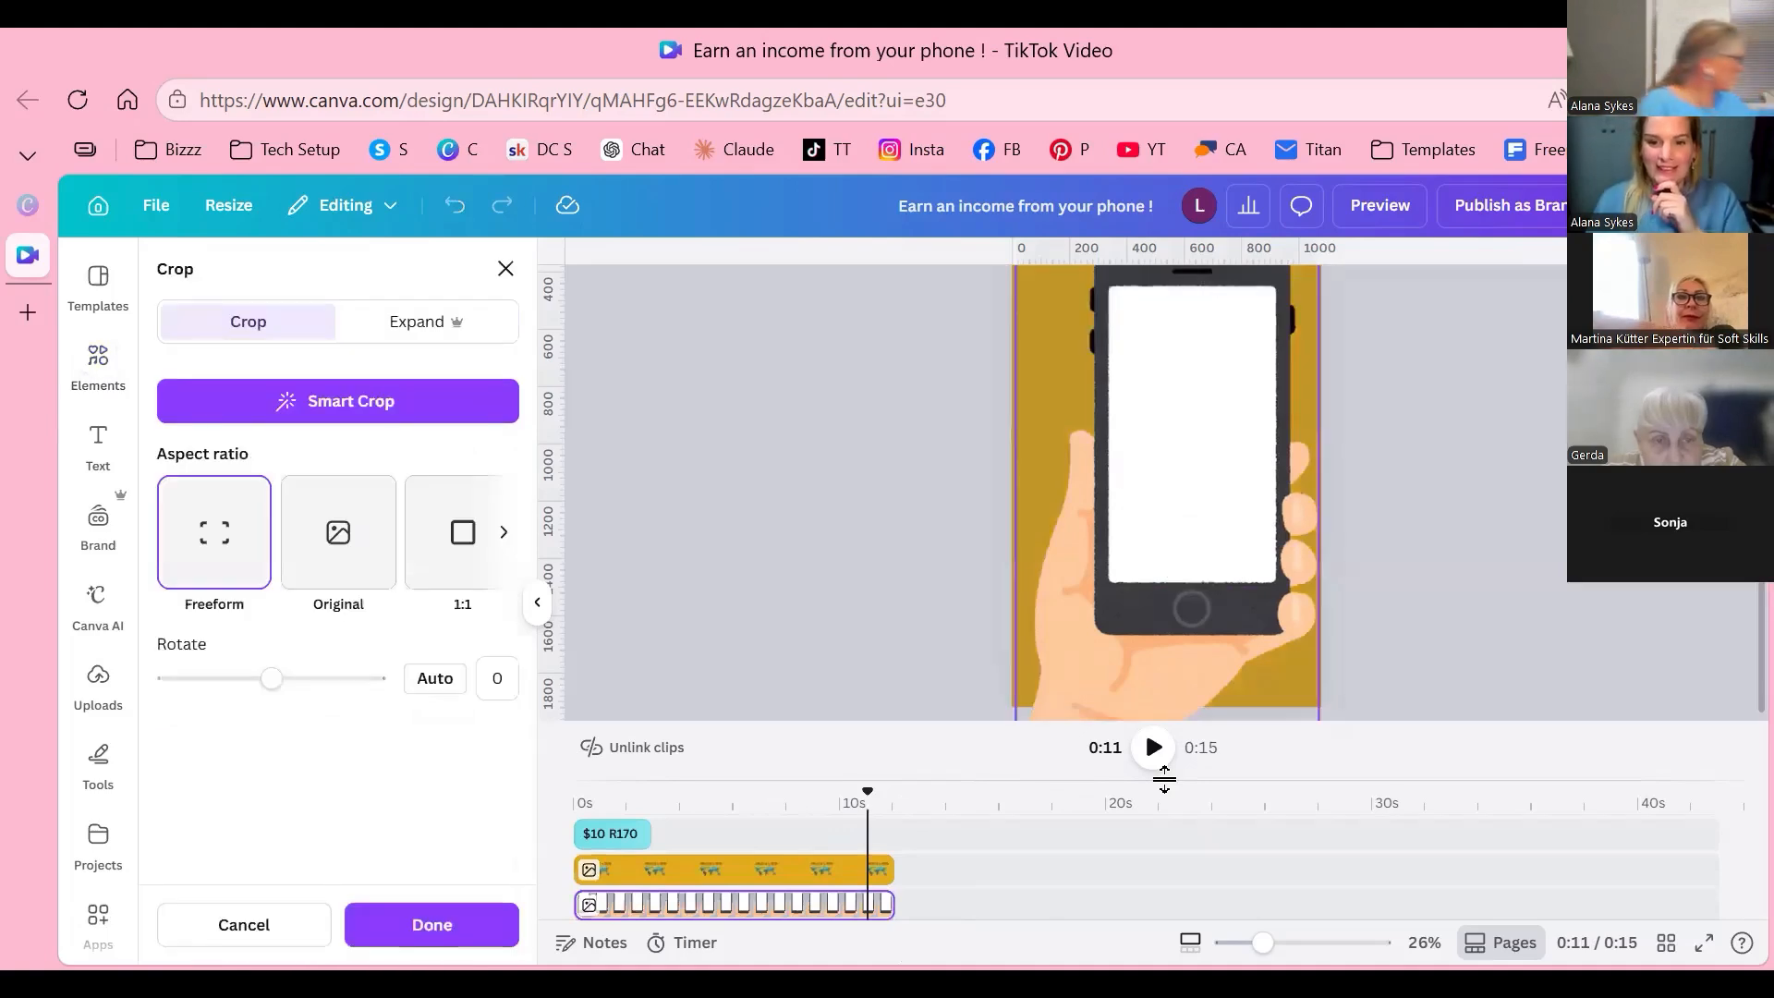
{"action": "left_click", "coordinate": [895, 802]}
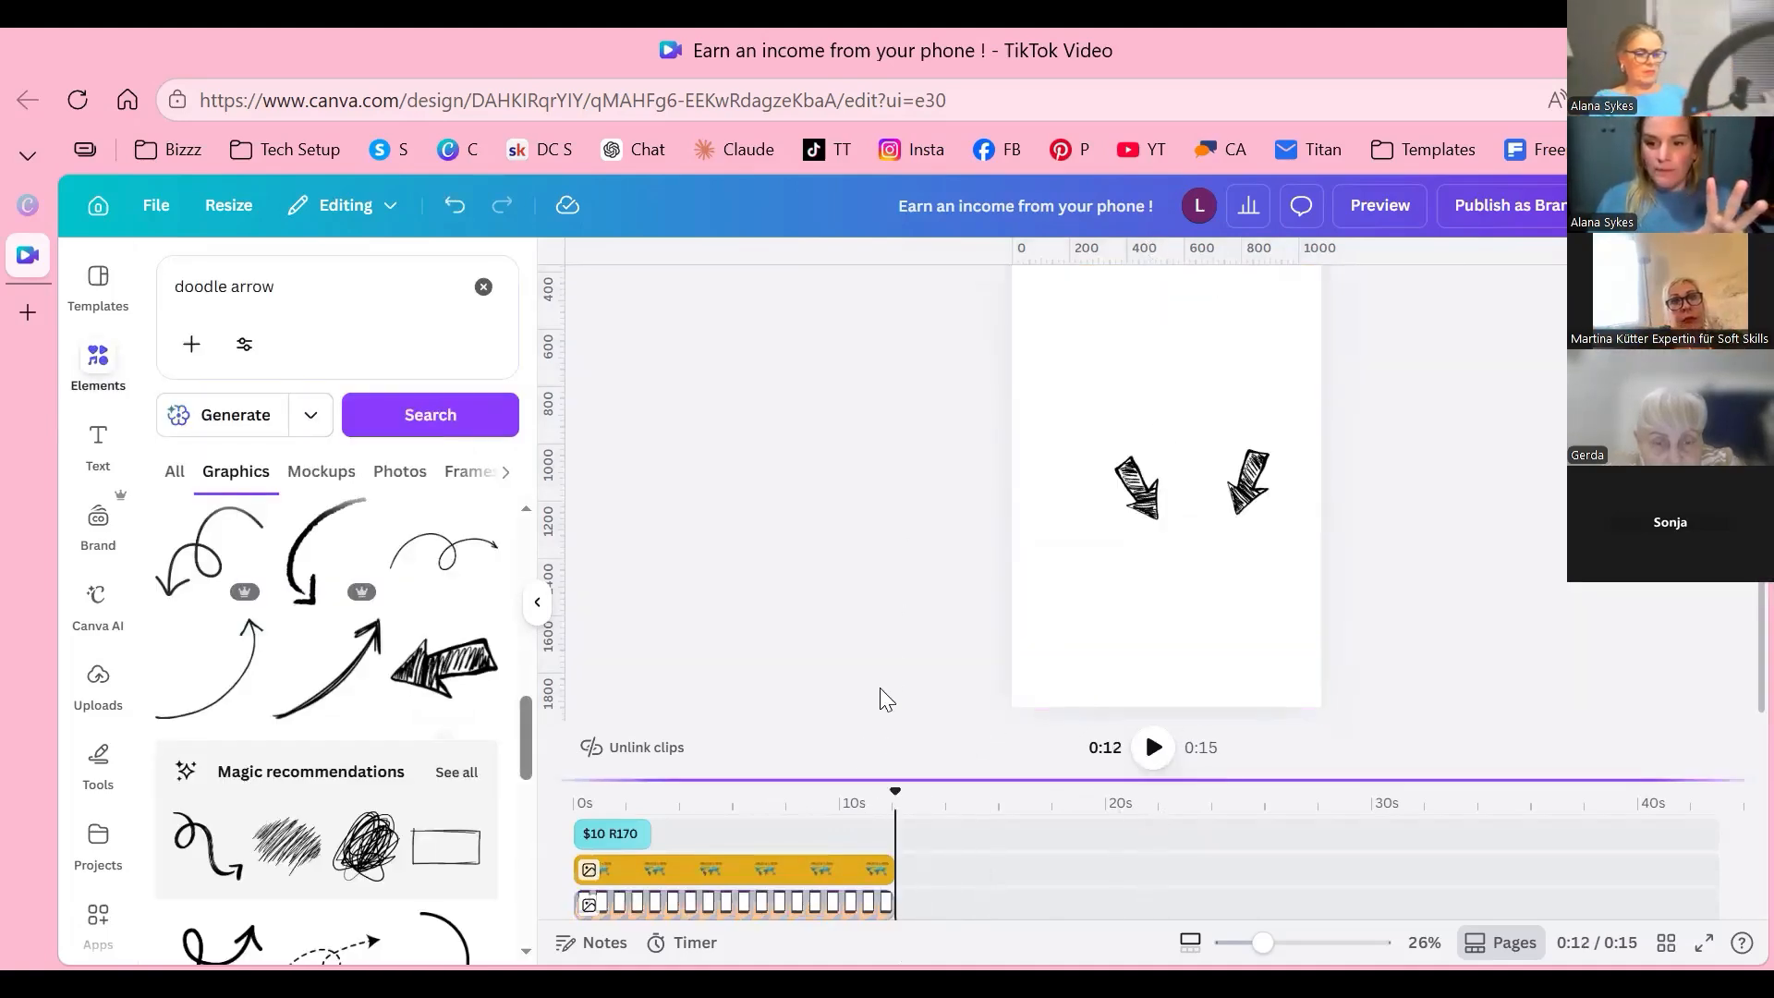
Step: Trim both closing arrow clips together to 2.0 s so they end with the video at 12 s, and check the other tracks' ends
{"action": "left_click_drag", "start_coordinate": [888, 776], "coordinate": [890, 438]}
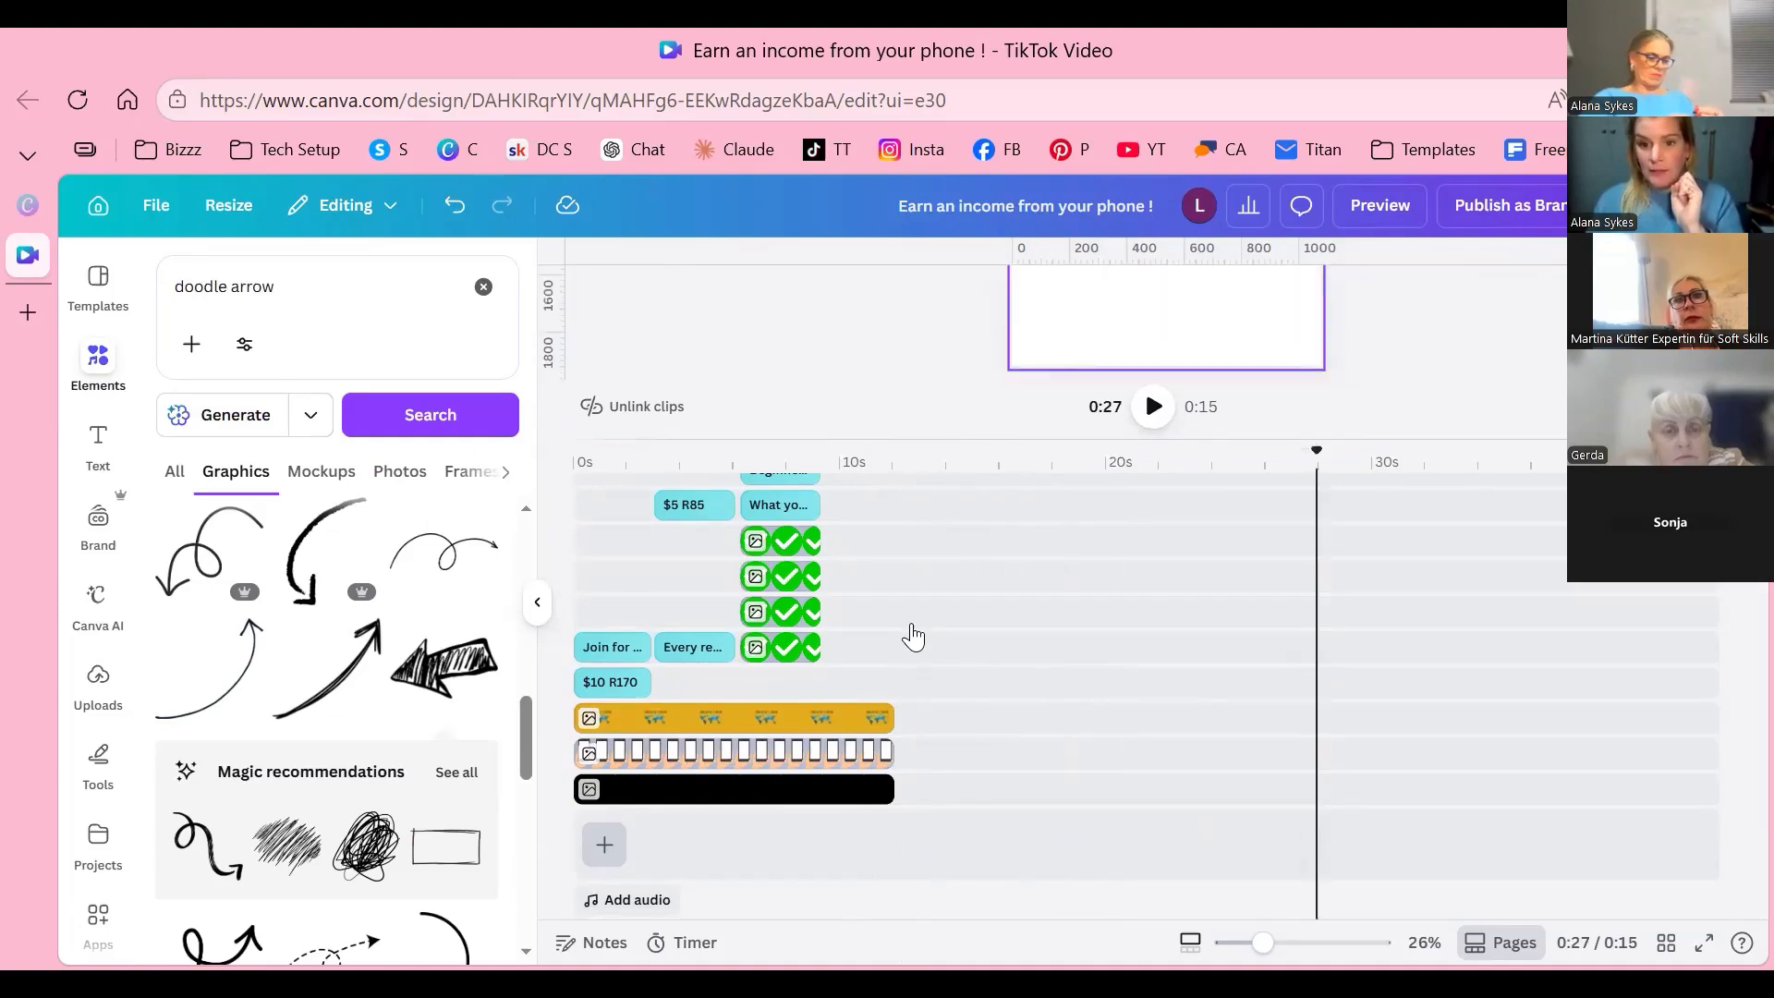
{"action": "scroll", "coordinate": [910, 634], "scroll_direction": "up", "scroll_amount": 5}
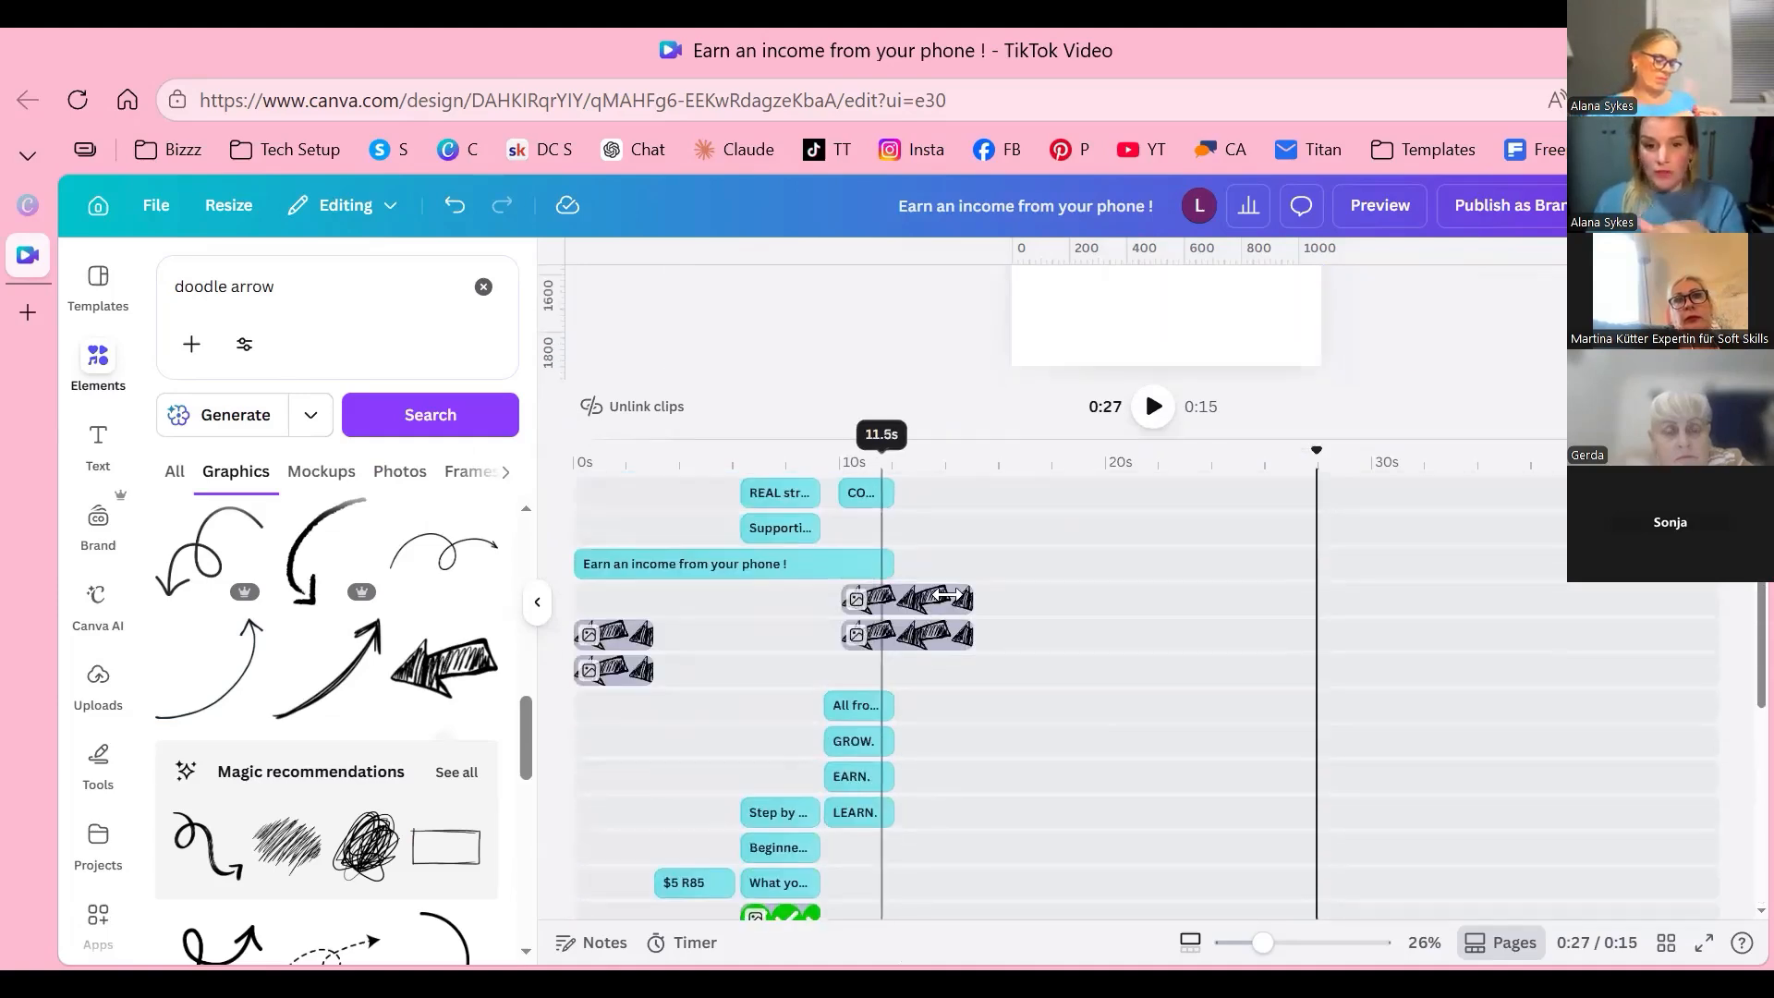
{"action": "left_click", "coordinate": [892, 598]}
{"action": "left_click", "coordinate": [910, 633]}
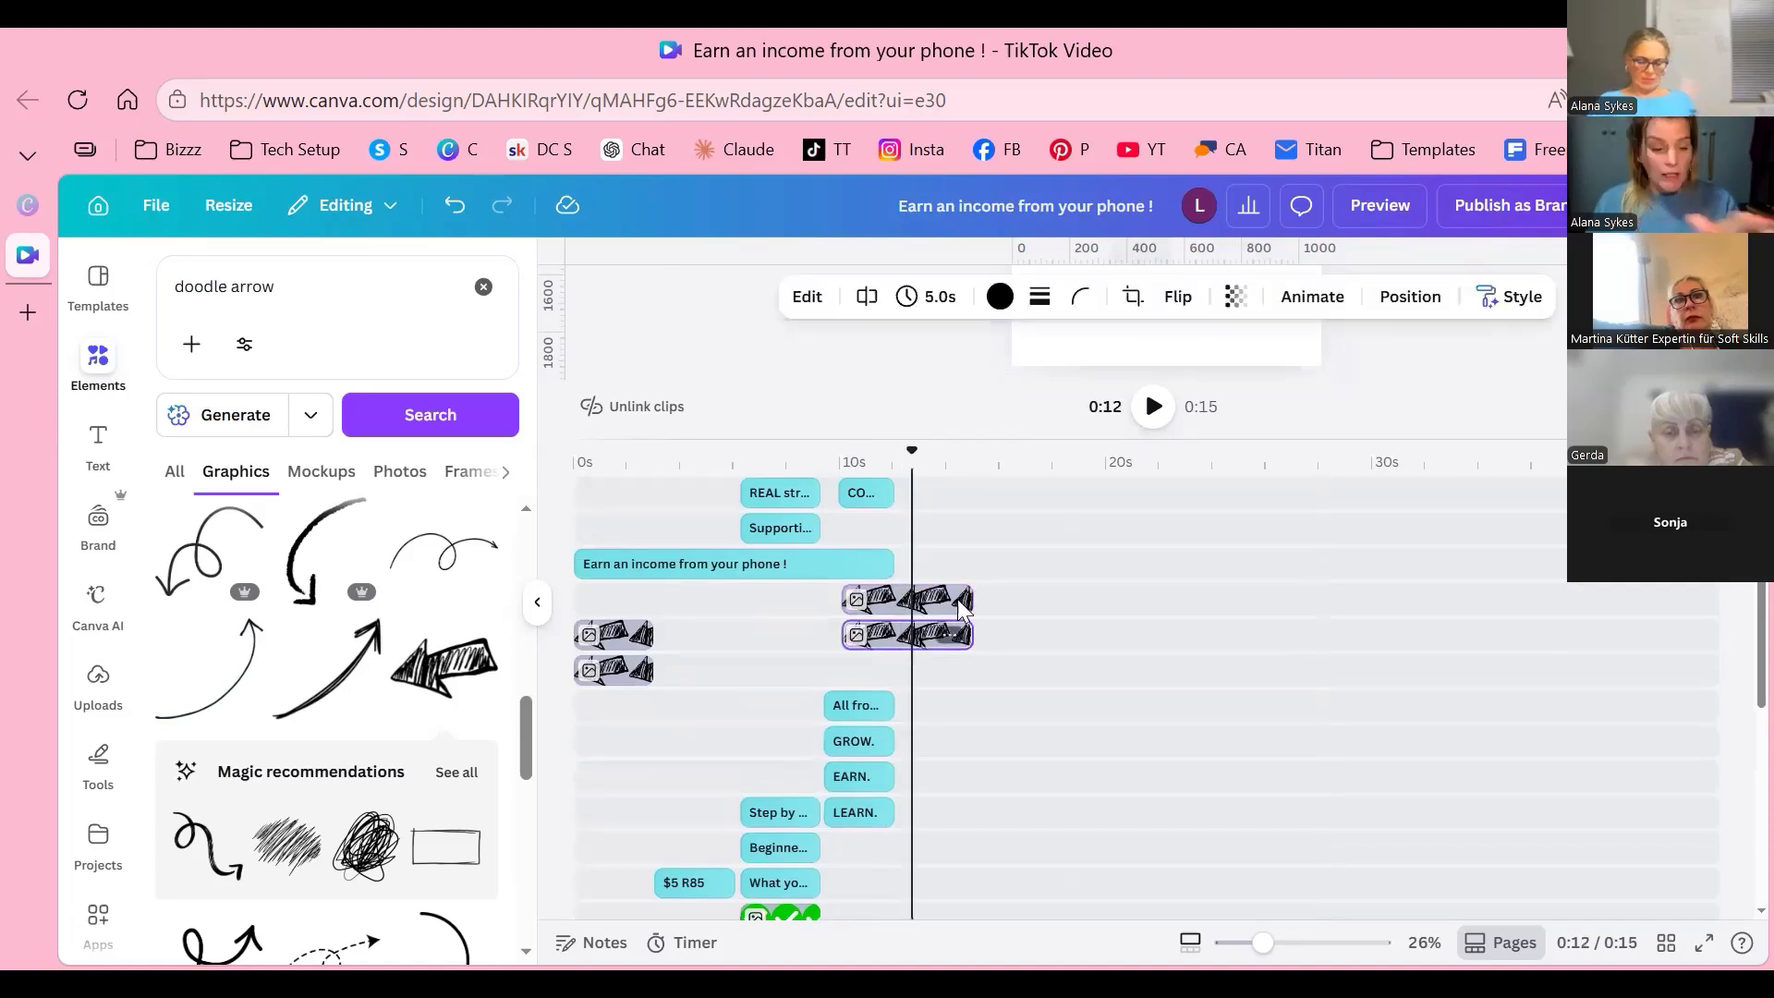
{"action": "left_click", "coordinate": [932, 599], "text": "shift"}
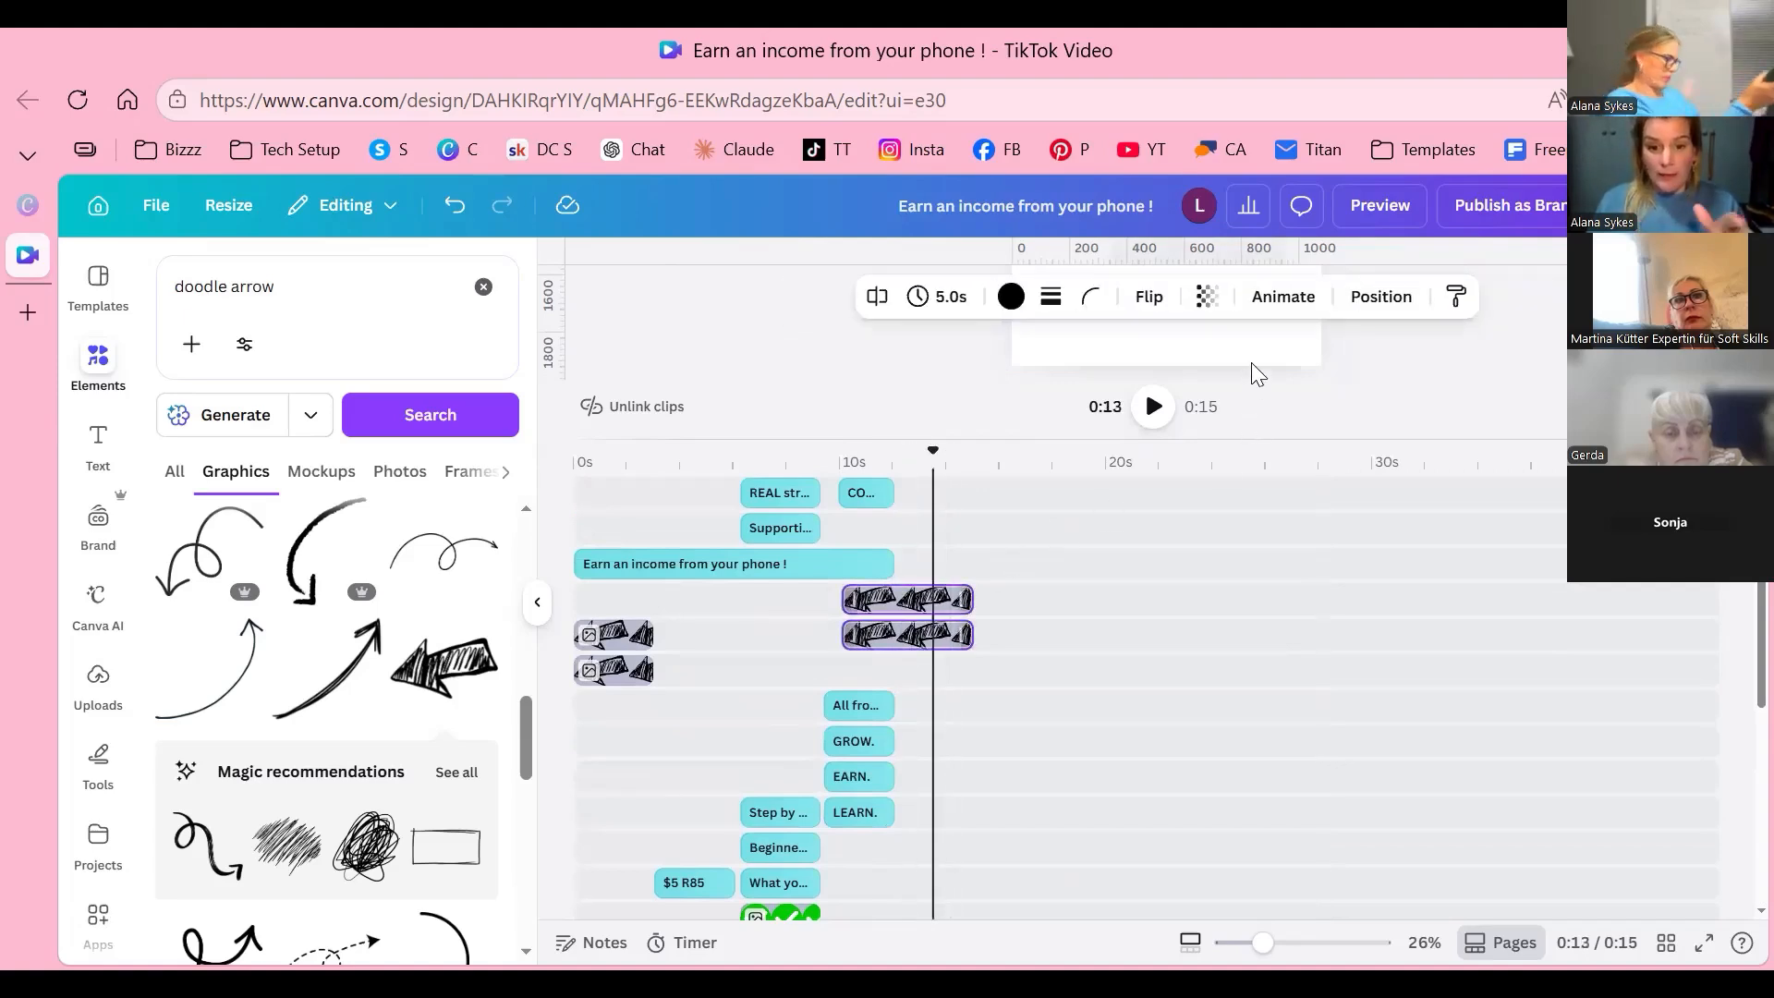
{"action": "left_click_drag", "start_coordinate": [971, 598], "coordinate": [894, 599]}
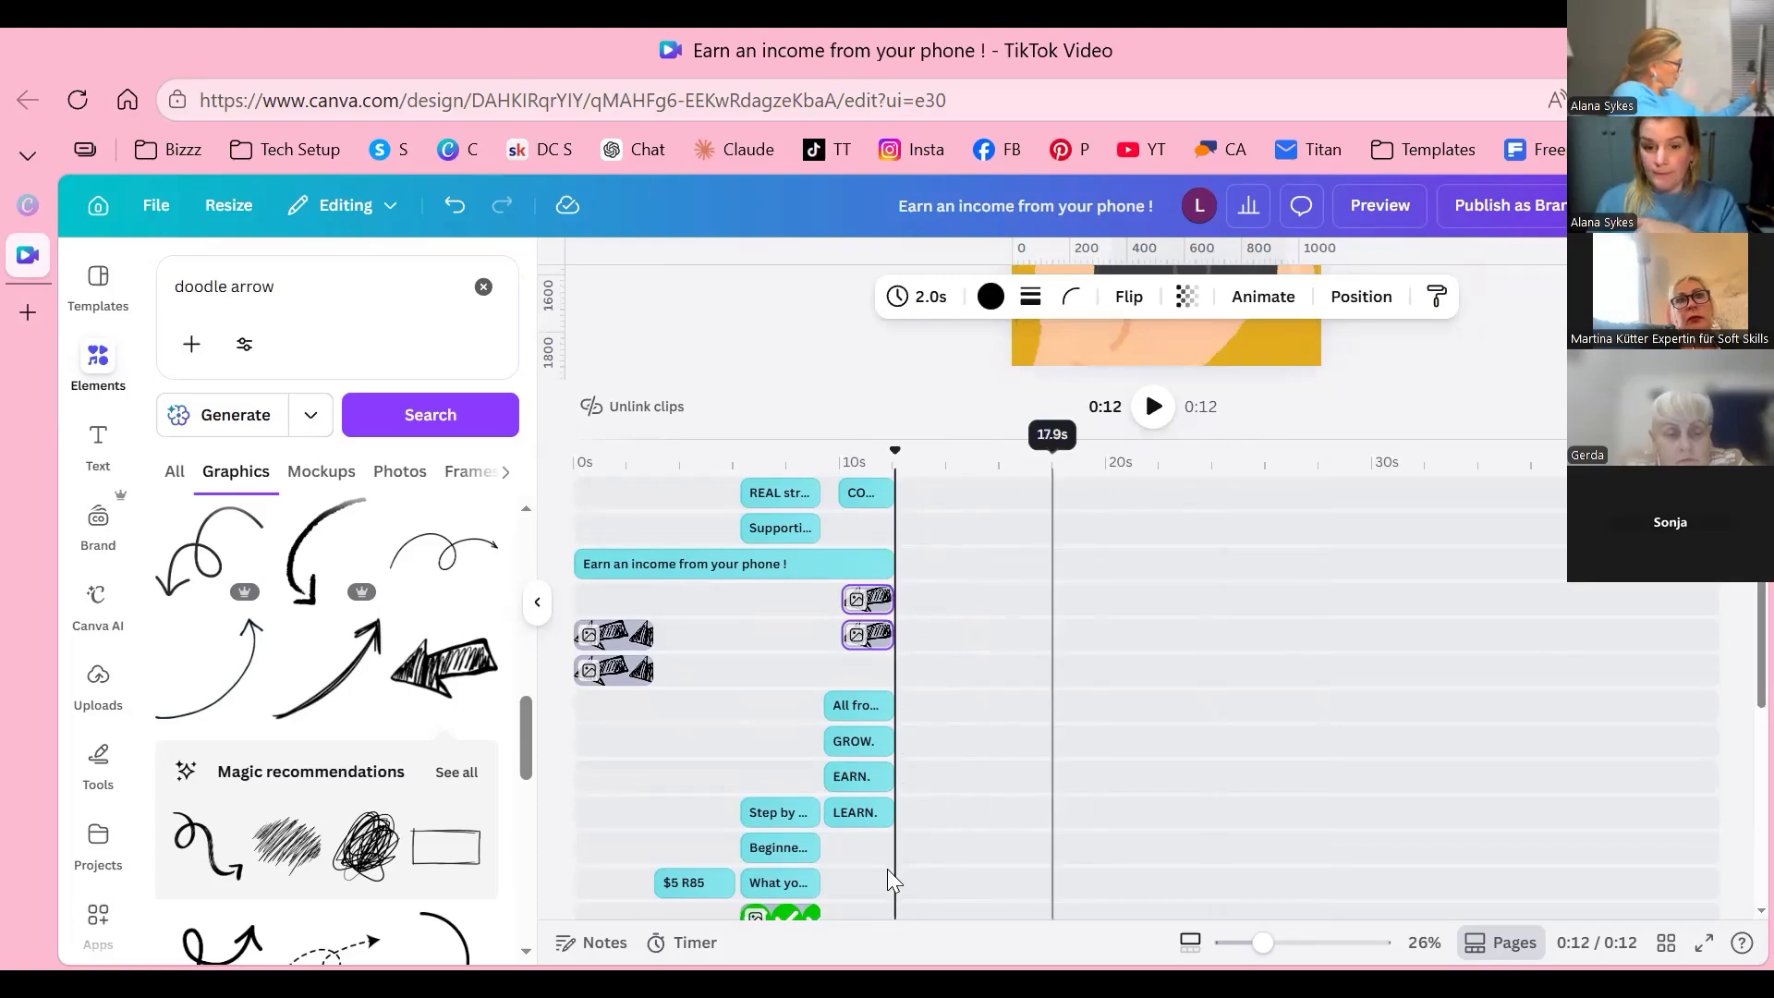
{"action": "scroll", "coordinate": [887, 869], "scroll_direction": "down", "scroll_amount": 2}
{"action": "scroll", "coordinate": [887, 868], "scroll_direction": "down", "scroll_amount": 3}
{"action": "scroll", "coordinate": [887, 868], "scroll_direction": "up", "scroll_amount": 5}
{"action": "scroll", "coordinate": [883, 886], "scroll_direction": "down", "scroll_amount": 5}
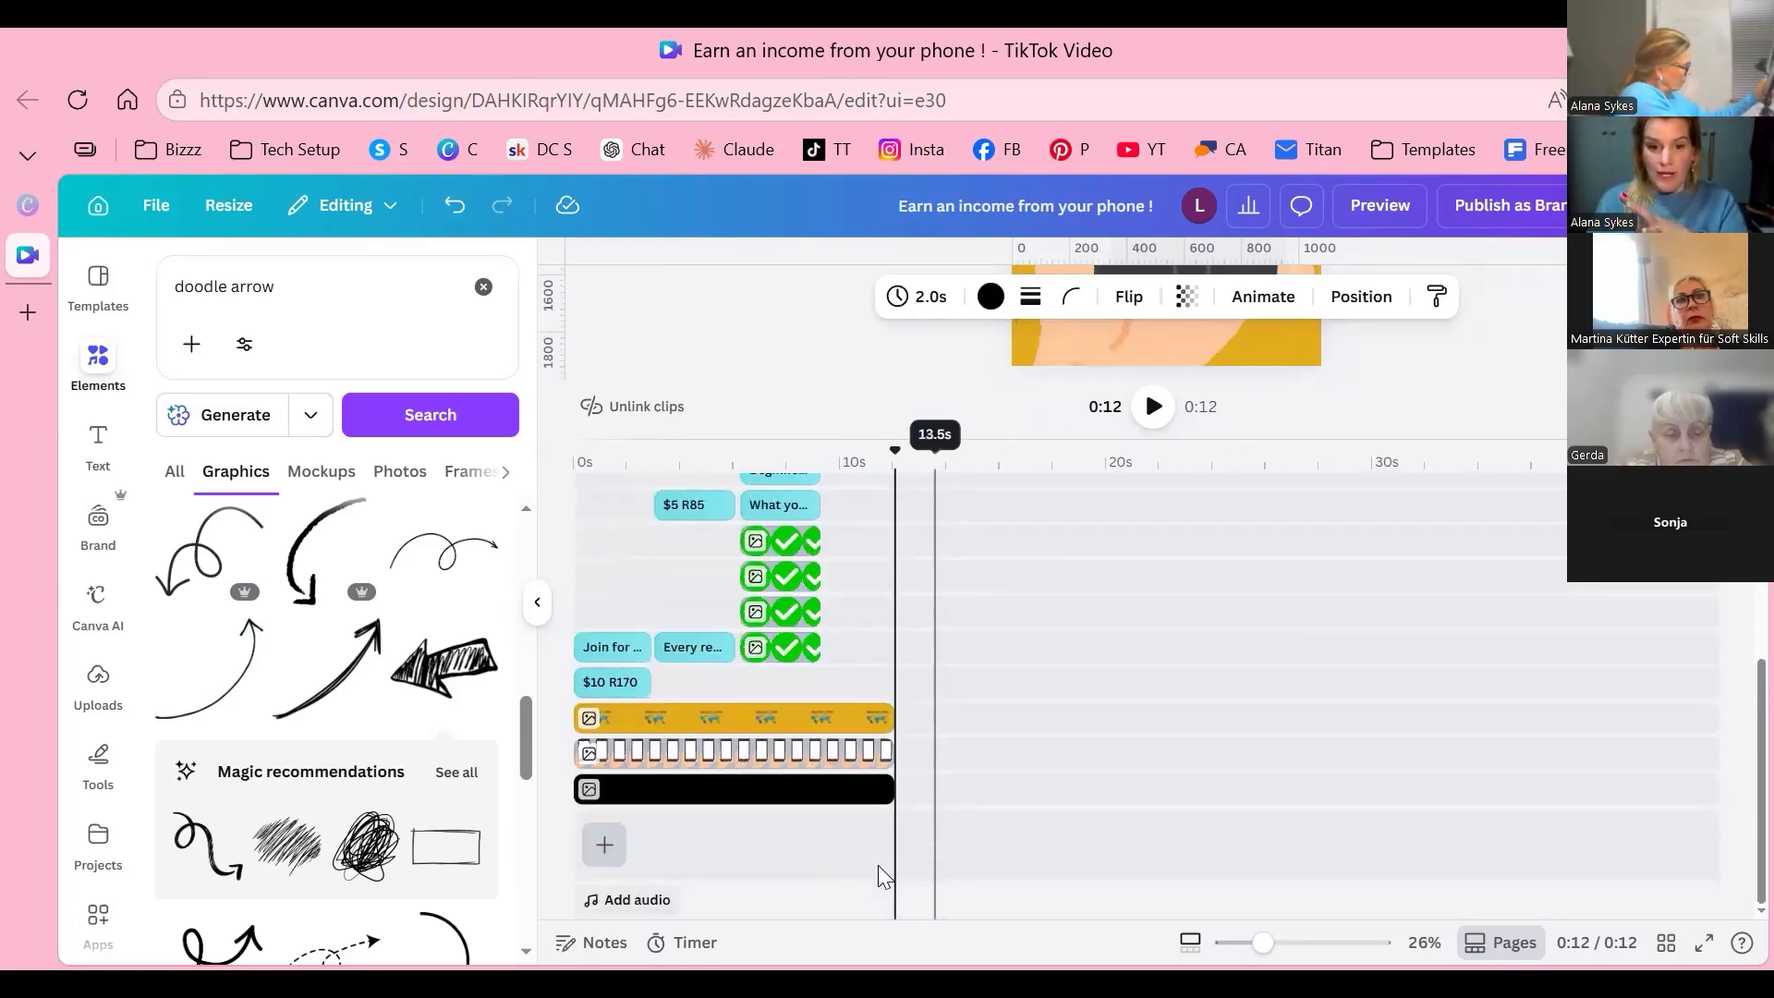
{"action": "scroll", "coordinate": [878, 865], "scroll_direction": "up", "scroll_amount": 5}
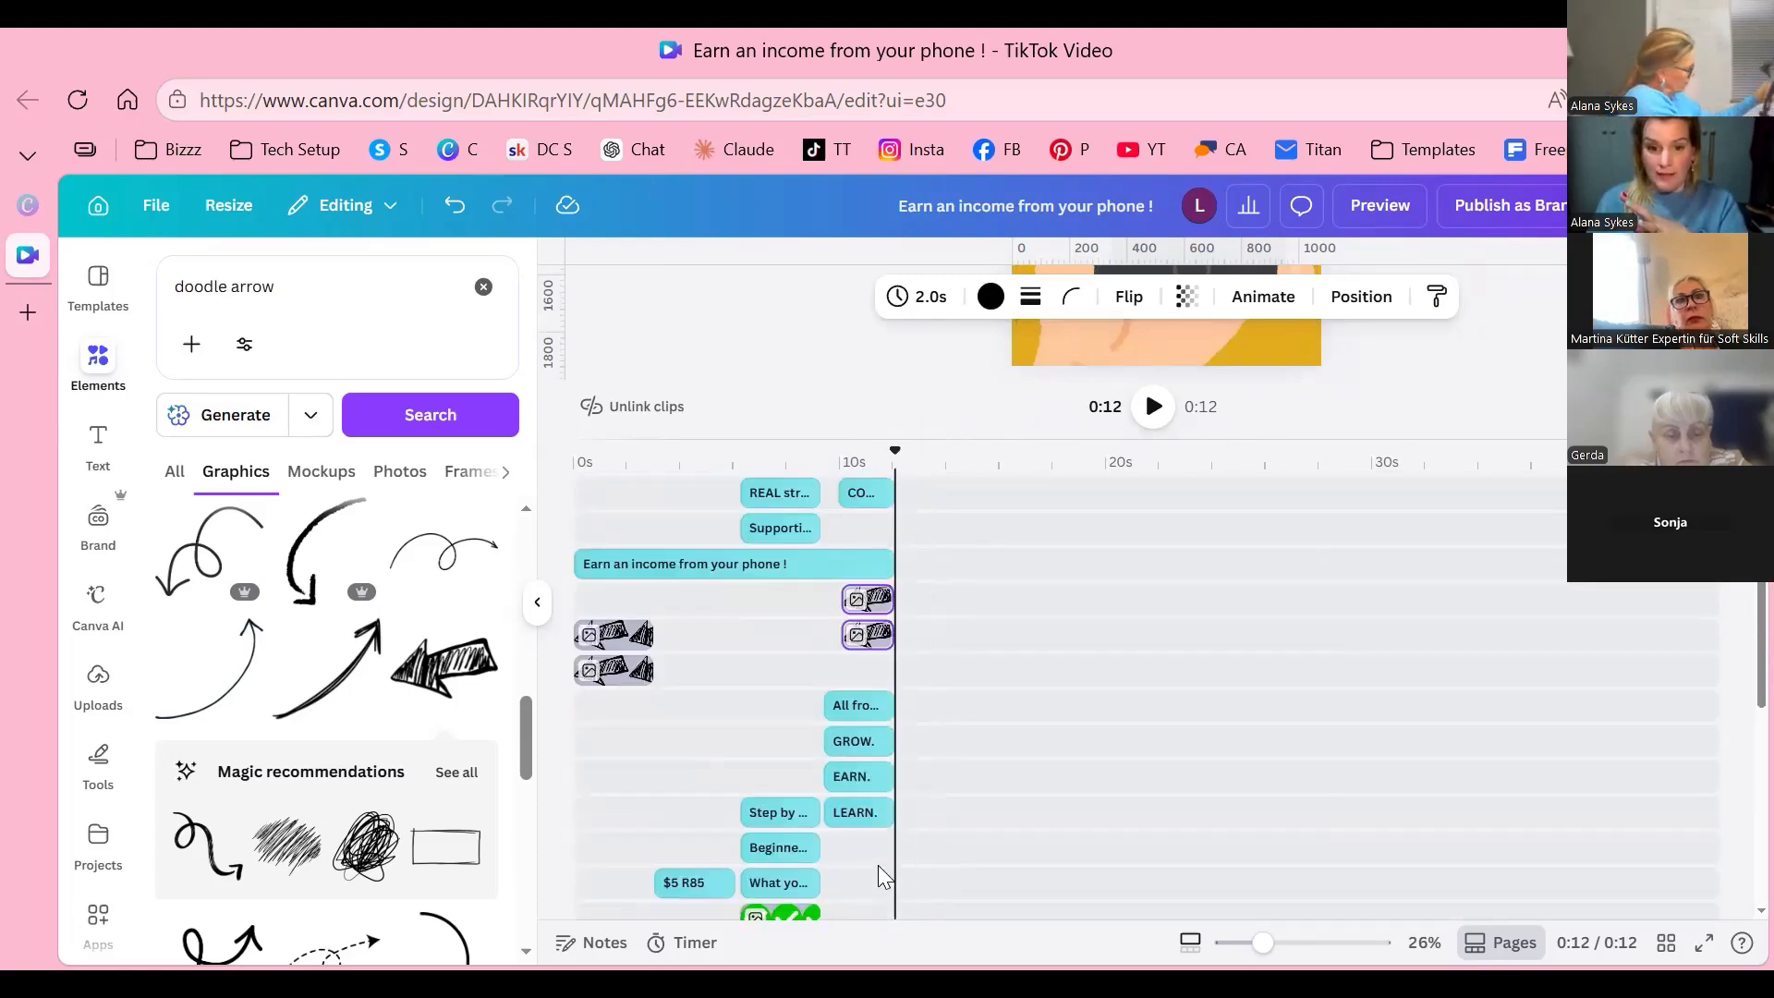
Step: Browse the element categories, open the audio library and search it for "piano"
{"action": "scroll", "coordinate": [878, 865], "scroll_direction": "down", "scroll_amount": 6}
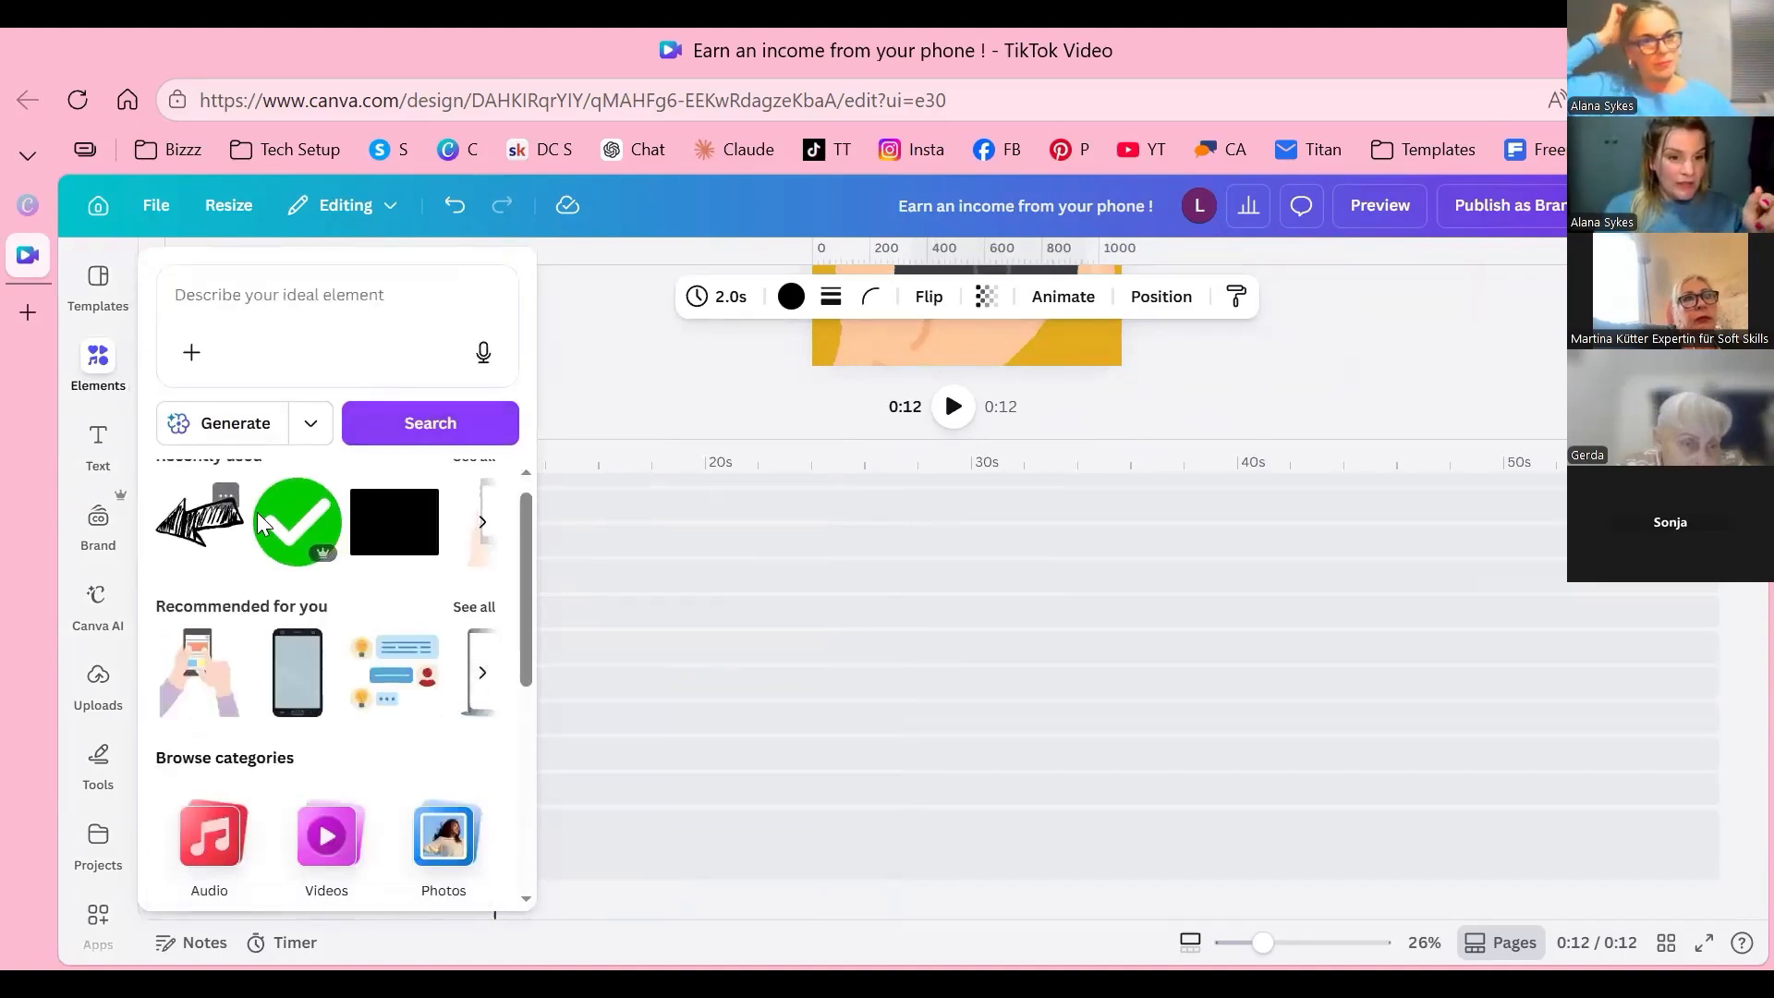
{"action": "scroll", "coordinate": [291, 531], "scroll_direction": "down", "scroll_amount": 5}
{"action": "scroll", "coordinate": [304, 526], "scroll_direction": "up", "scroll_amount": 5}
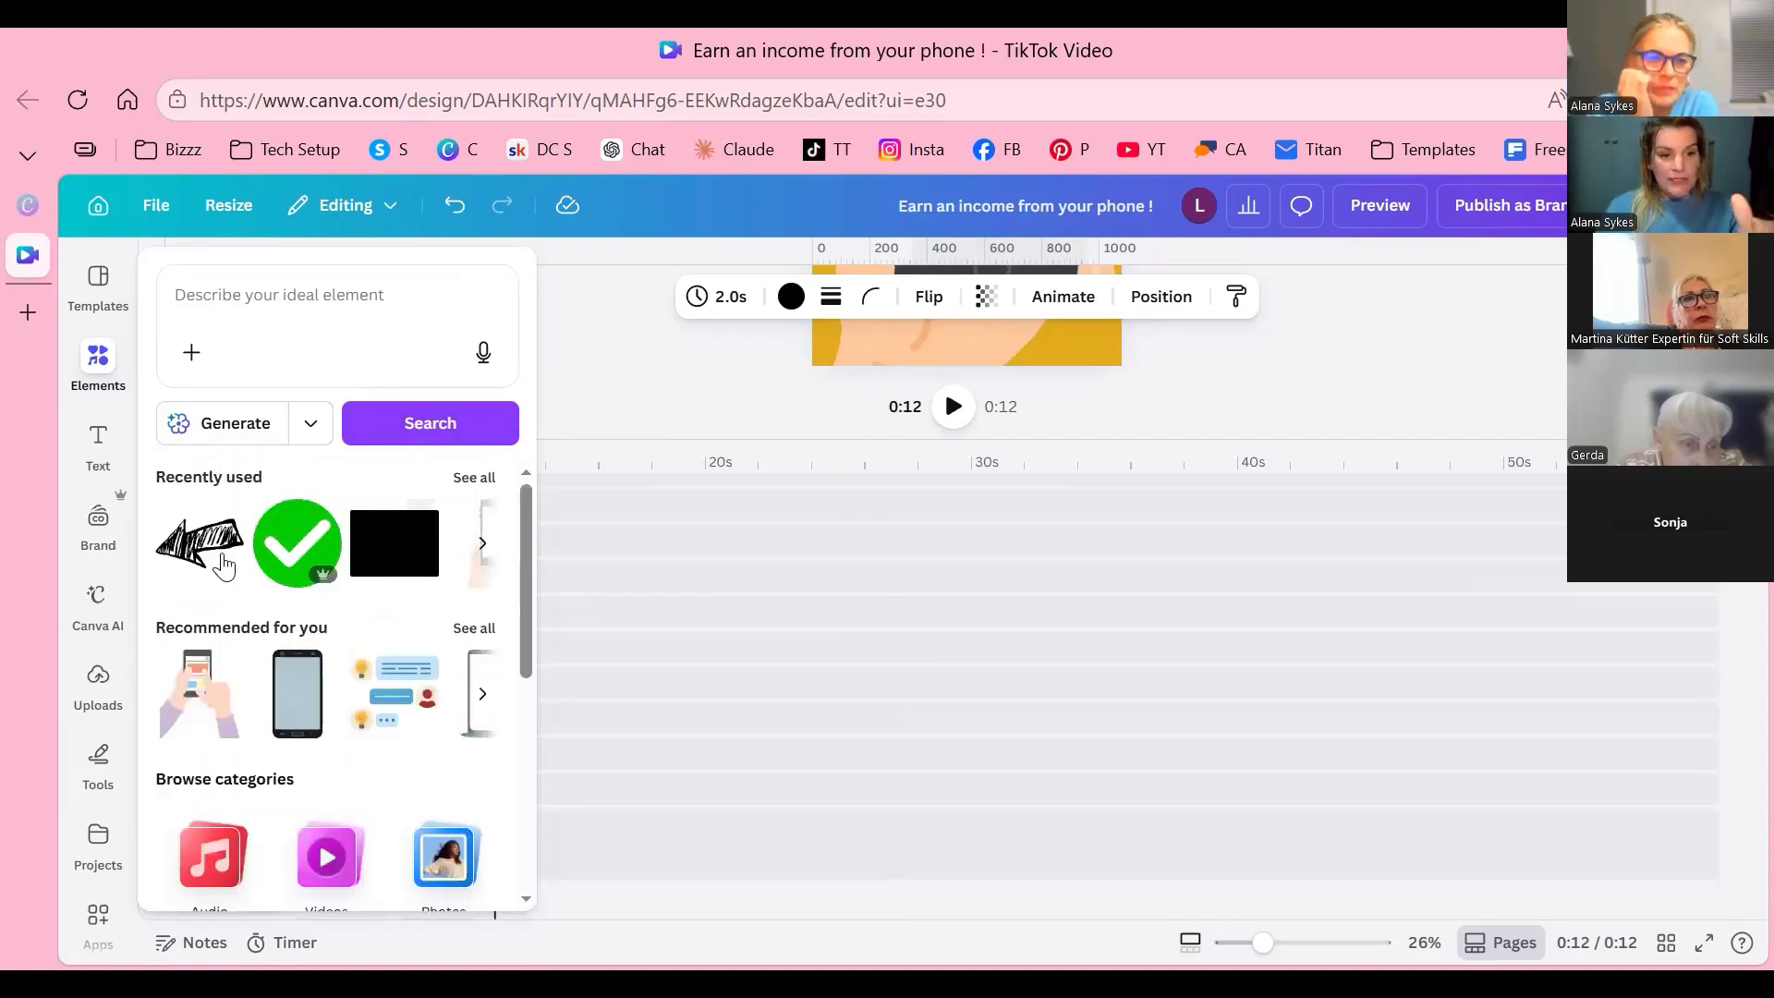
{"action": "scroll", "coordinate": [224, 570], "scroll_direction": "down", "scroll_amount": 3}
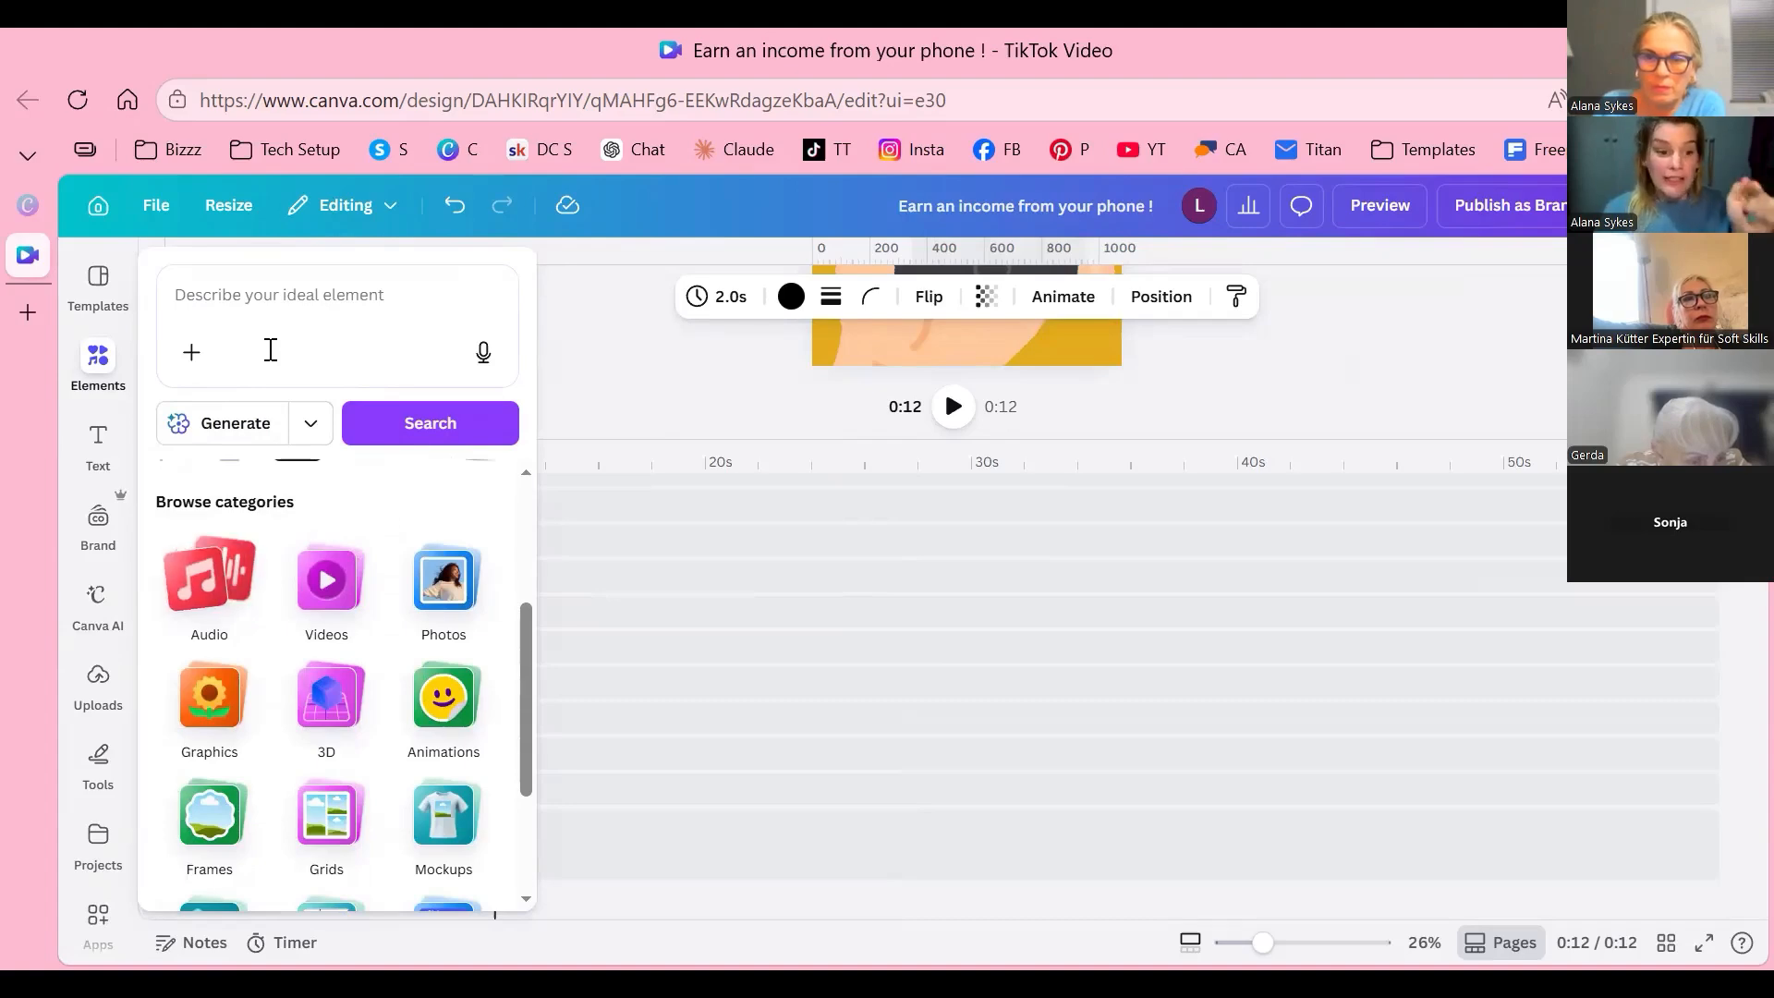
{"action": "left_click", "coordinate": [209, 576]}
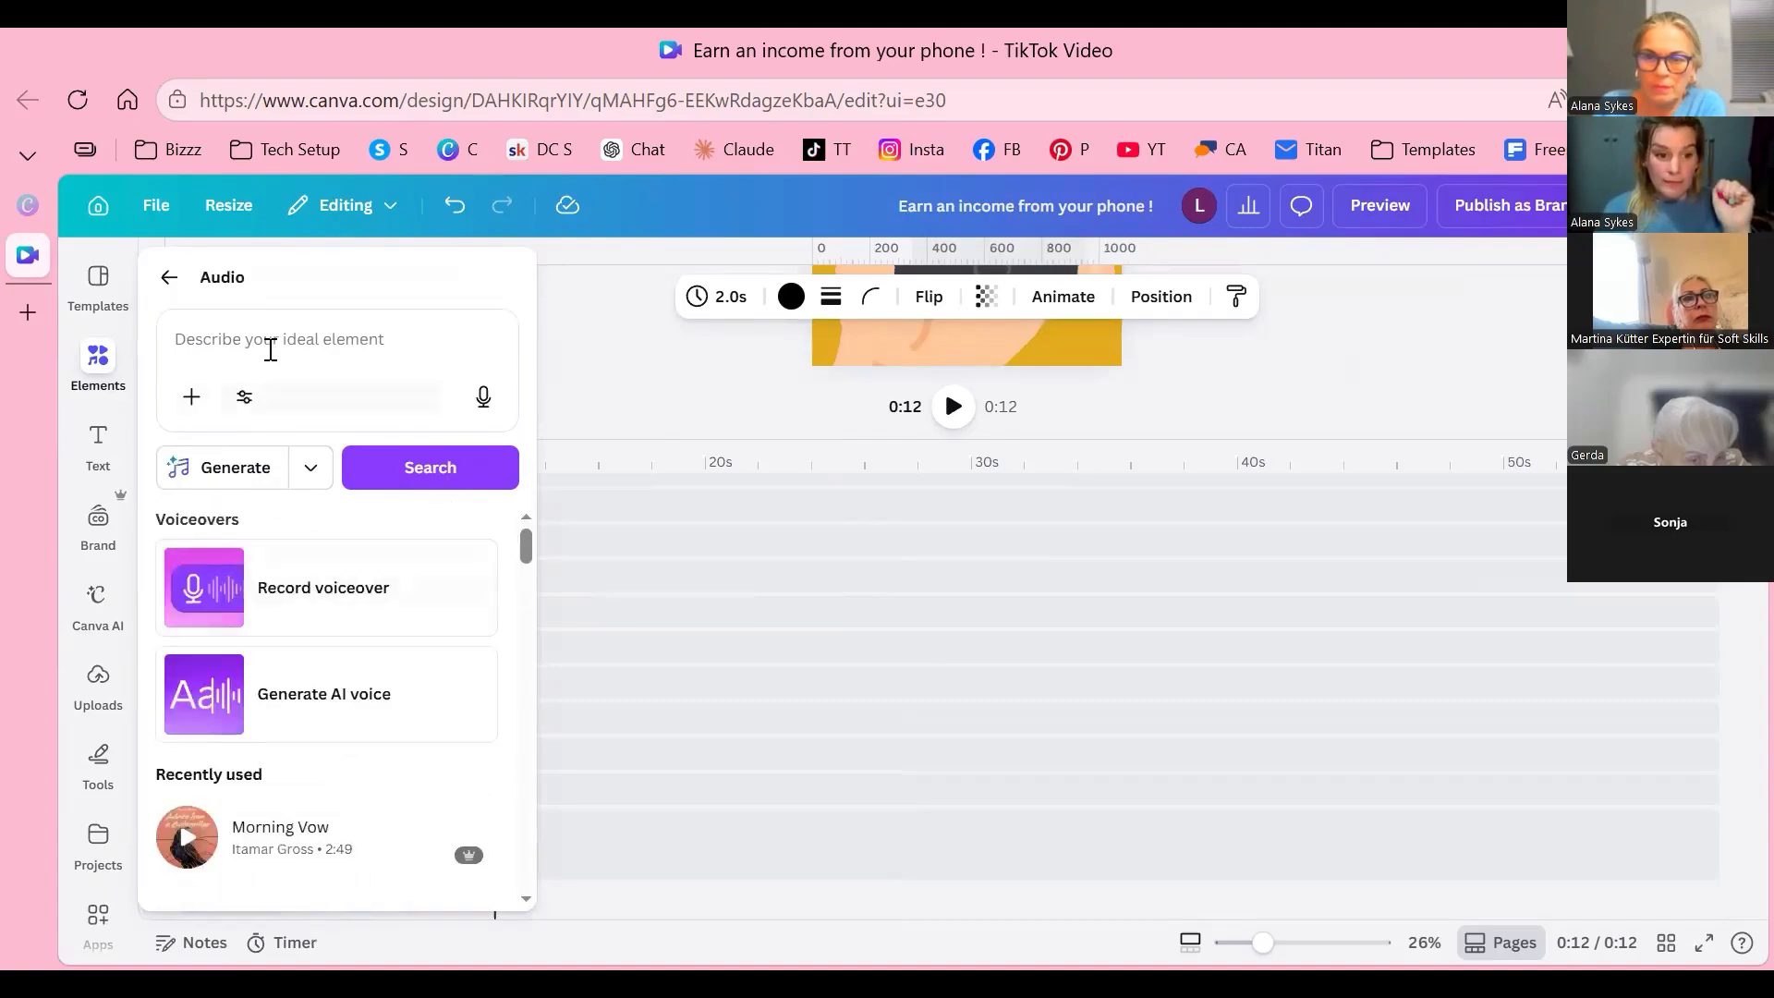
{"action": "left_click", "coordinate": [271, 349]}
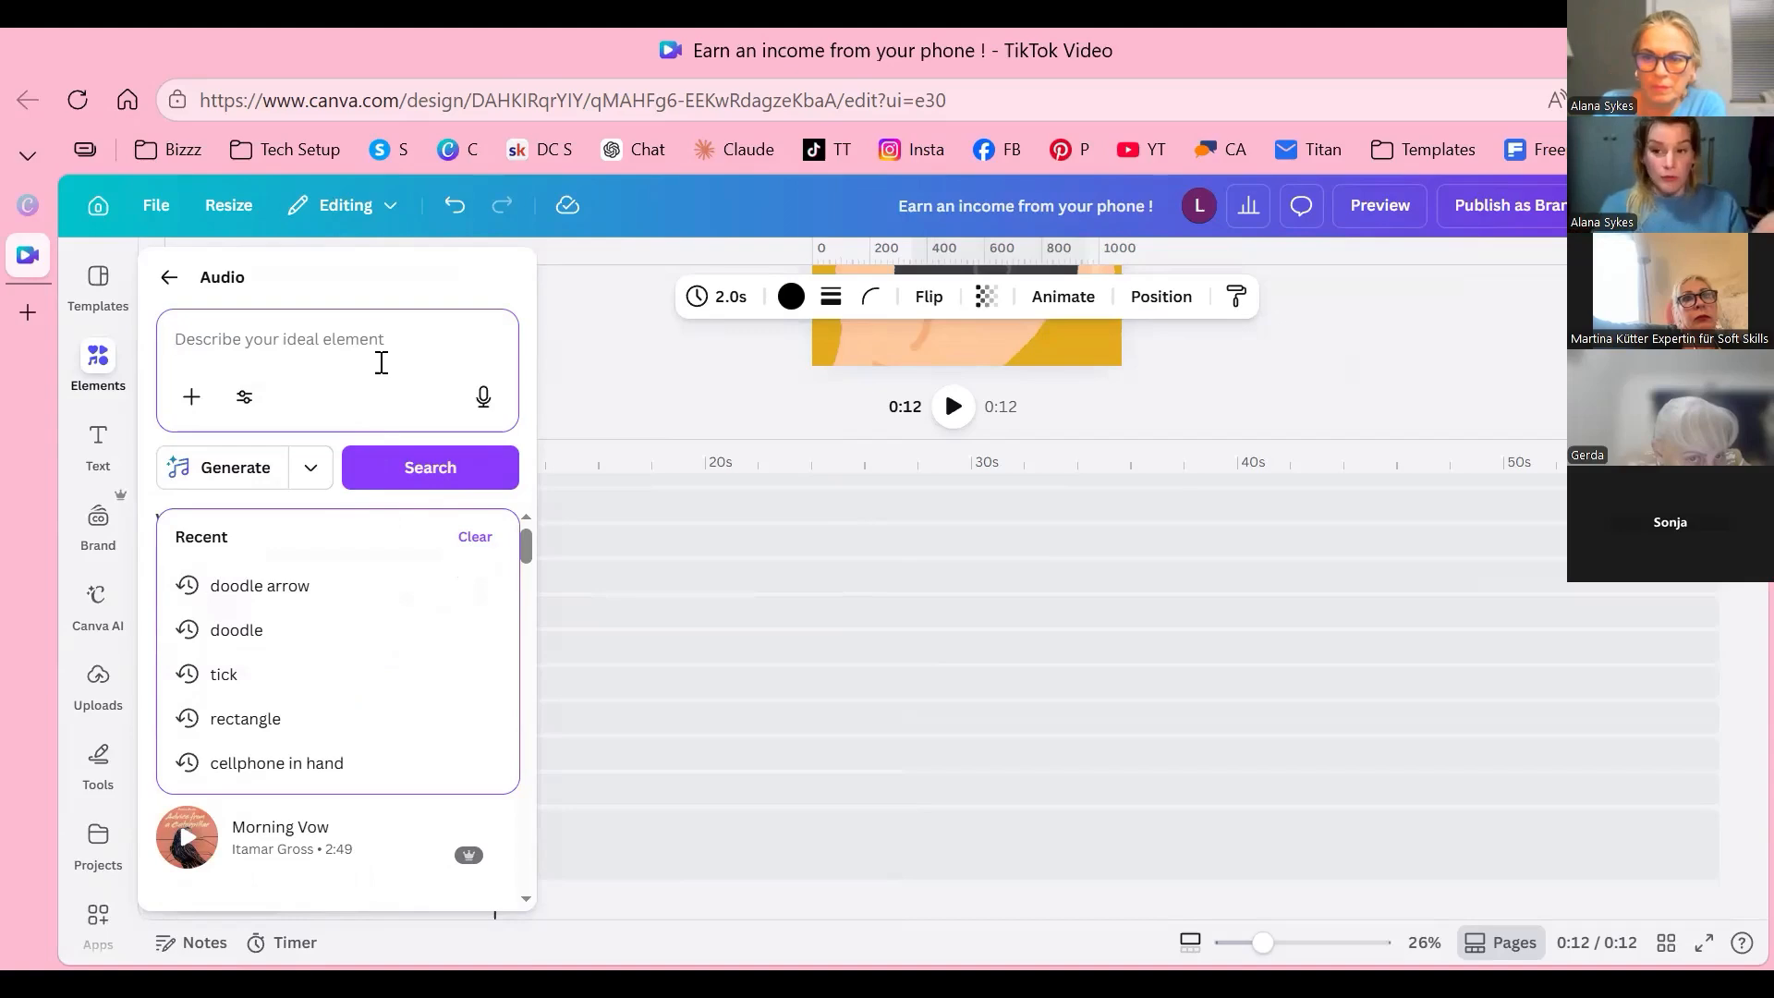
{"action": "left_click", "coordinate": [412, 434]}
{"action": "left_click", "coordinate": [412, 435]}
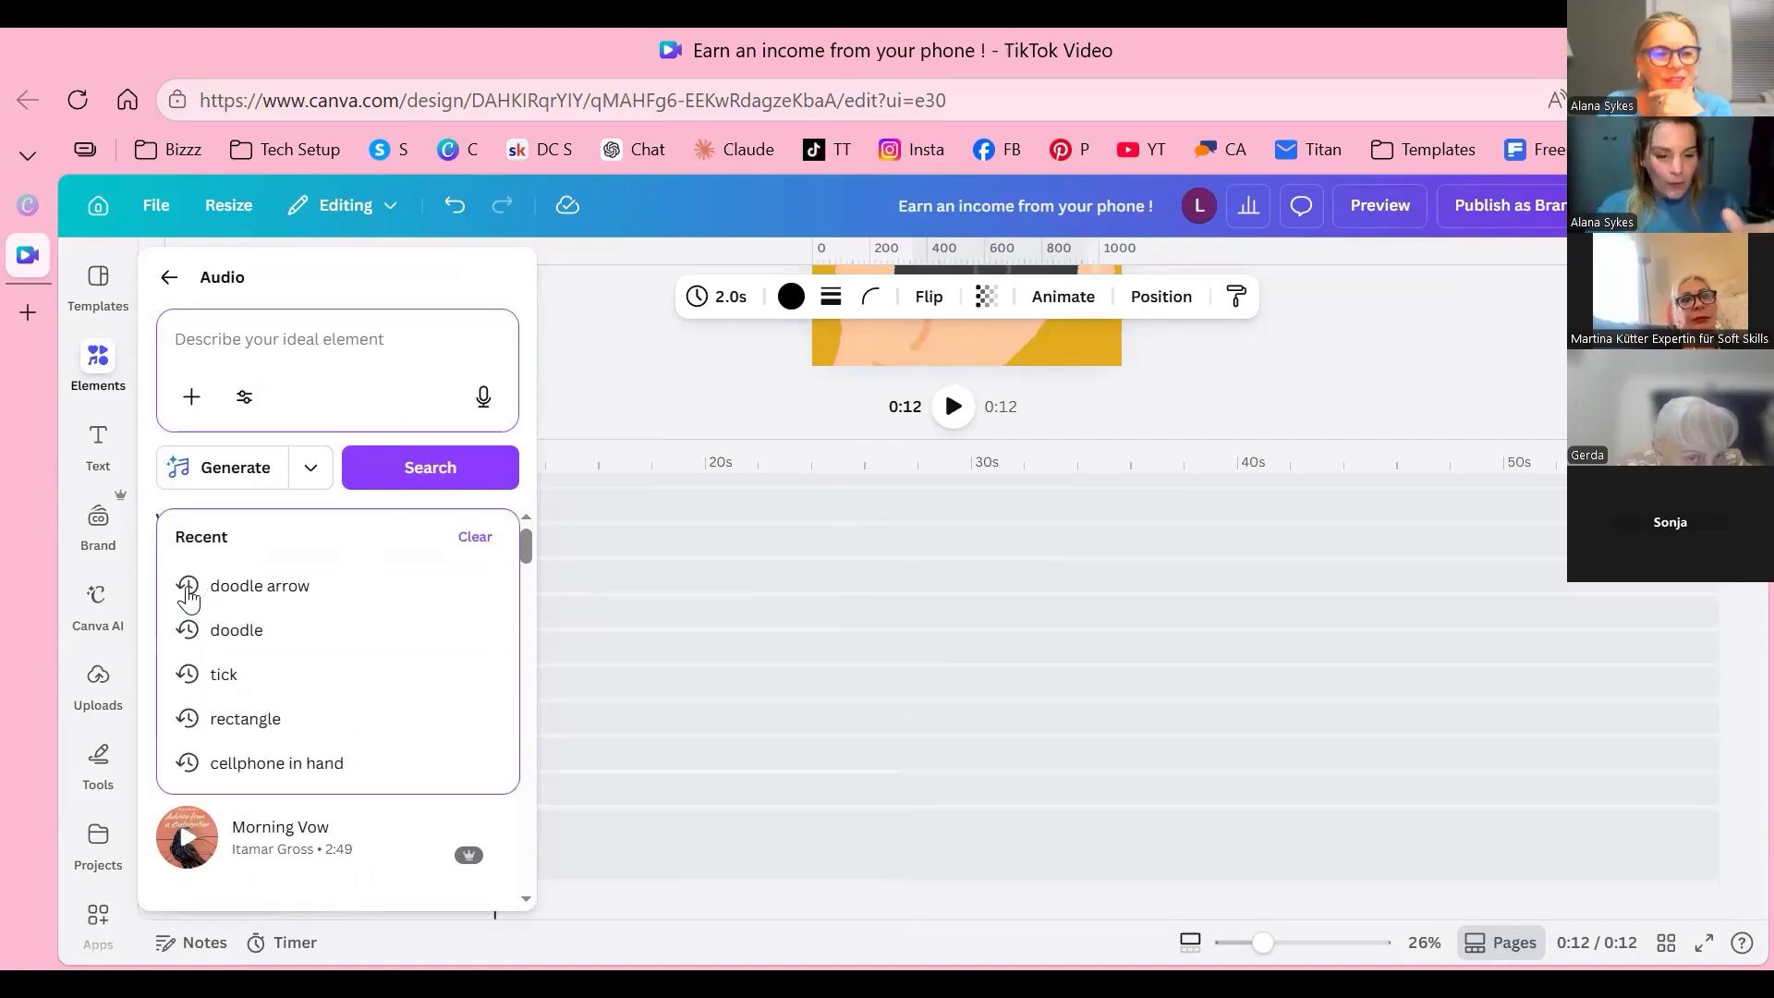
{"action": "type", "text": "piano"}
{"action": "key", "text": "Return"}
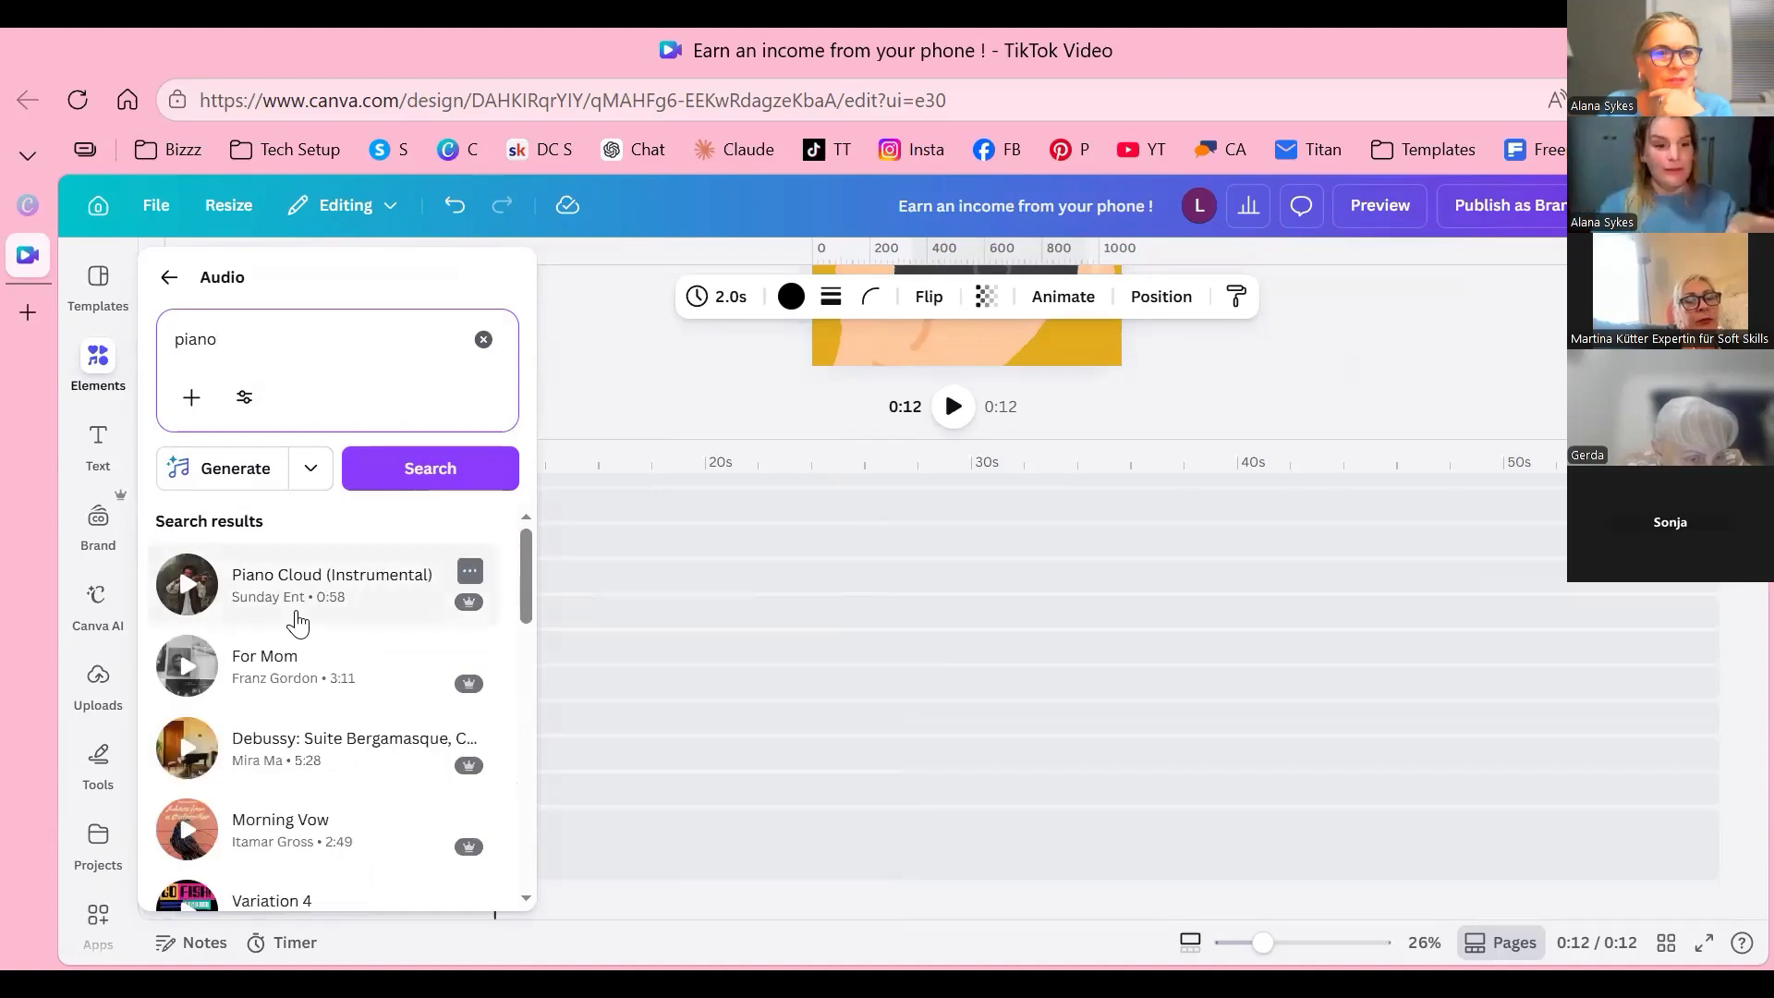
Step: Review the piano audio results, return to the elements overview and browse its categories
{"action": "left_click", "coordinate": [297, 623]}
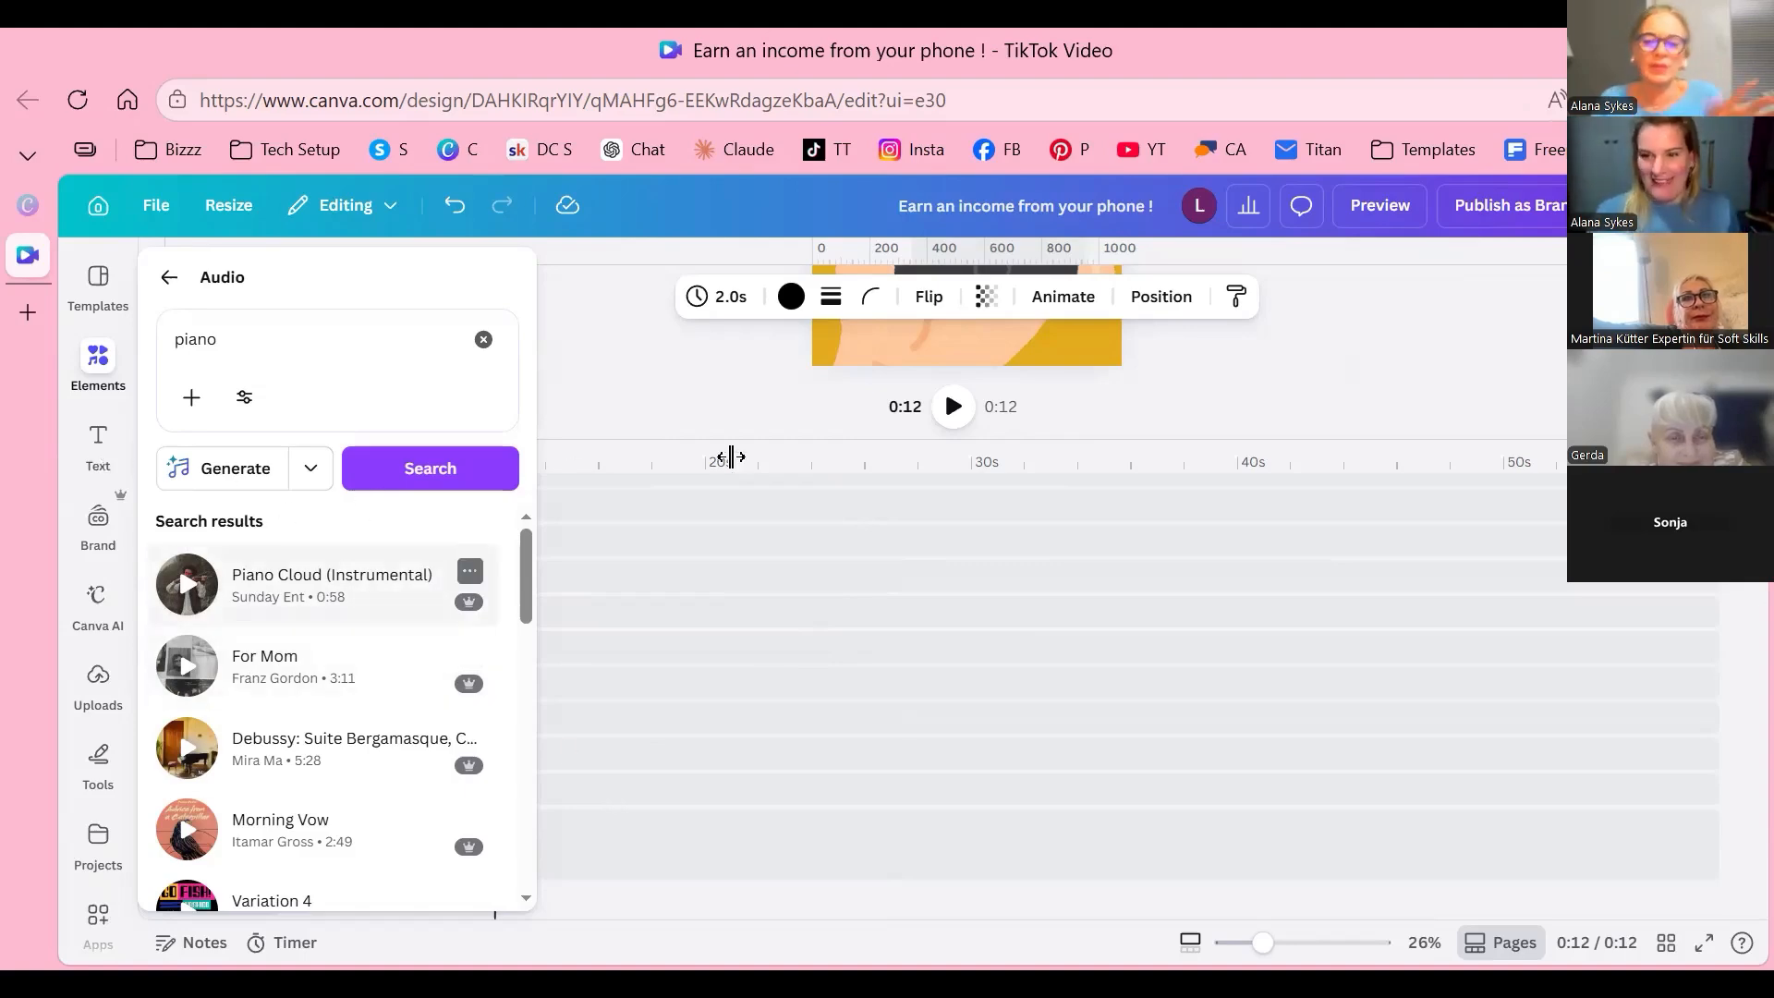
{"action": "left_click", "coordinate": [735, 367]}
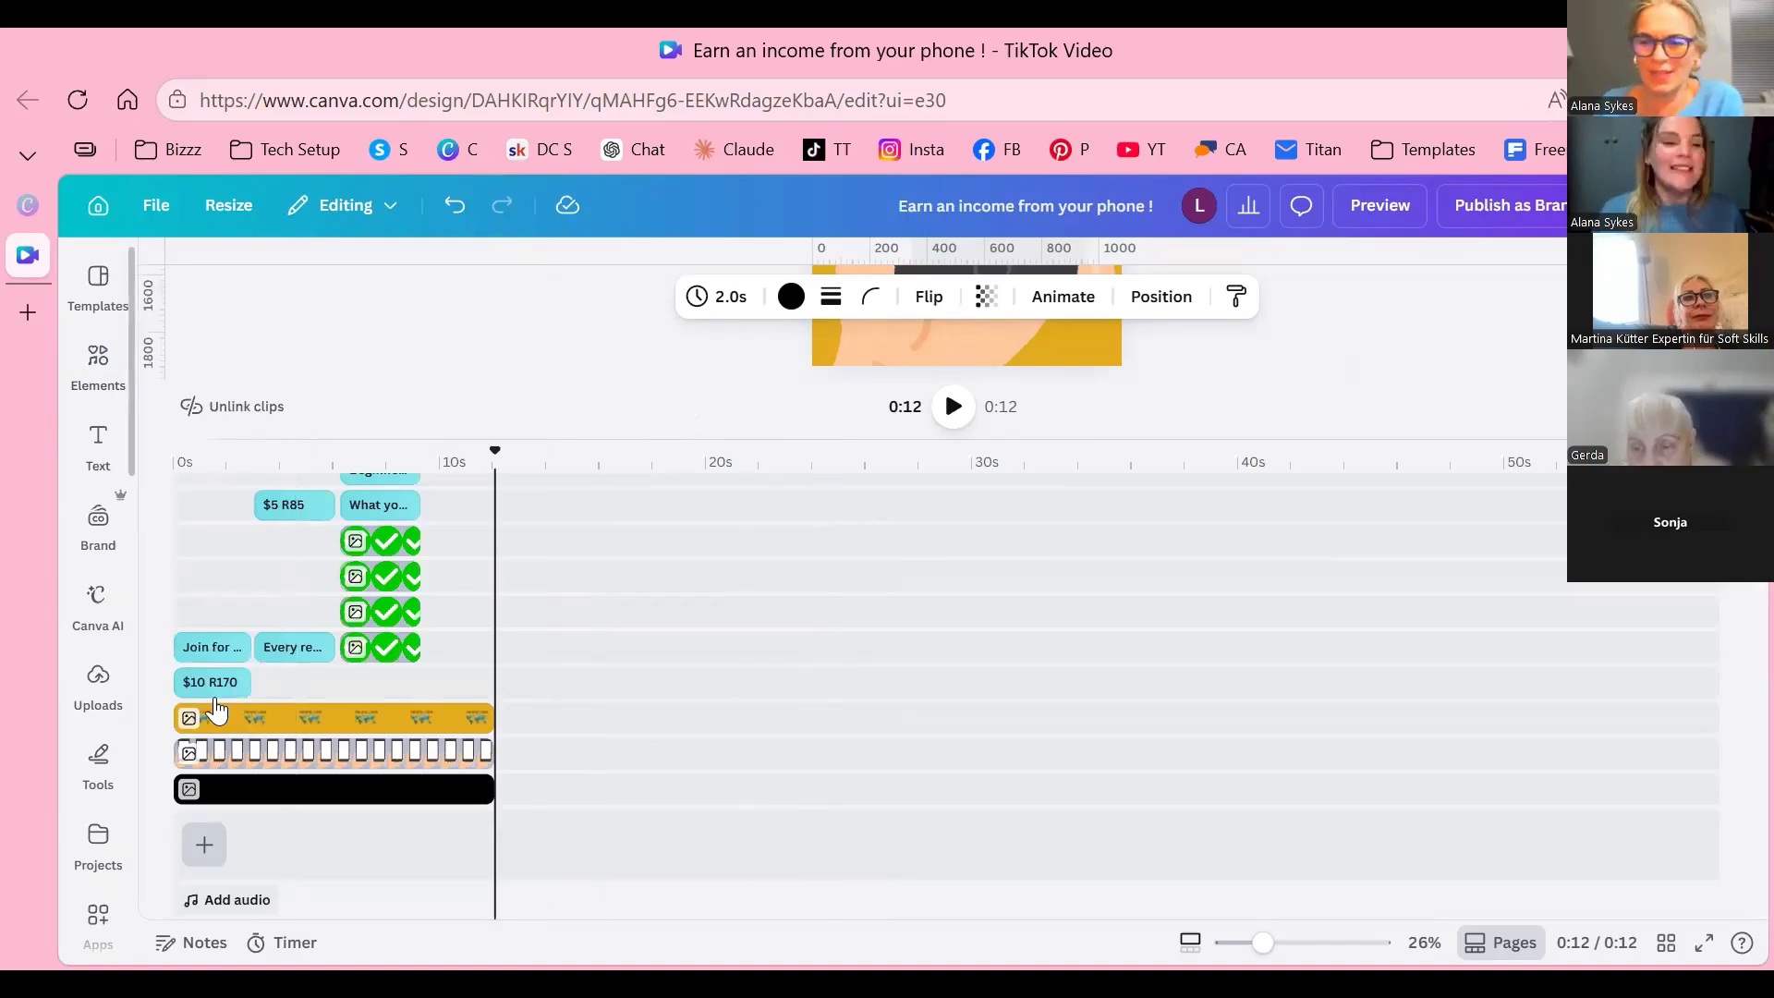
{"action": "left_click", "coordinate": [98, 443]}
{"action": "left_click", "coordinate": [95, 378]}
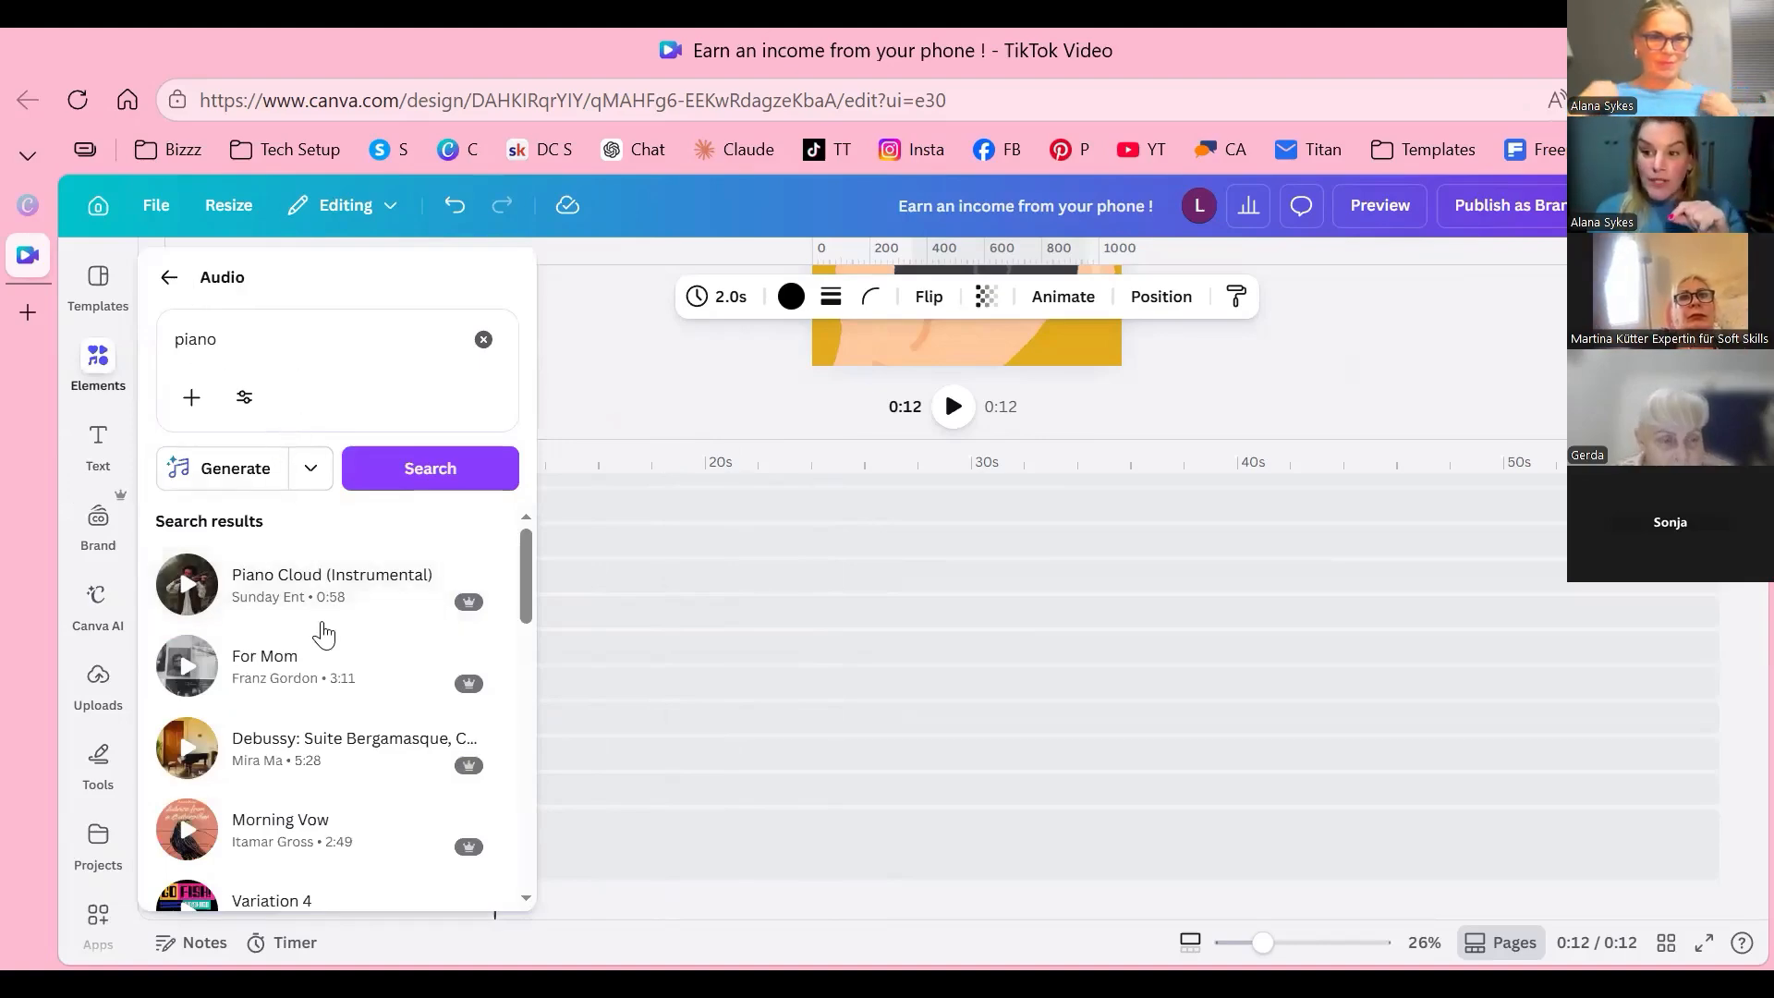
{"action": "left_click", "coordinate": [168, 277]}
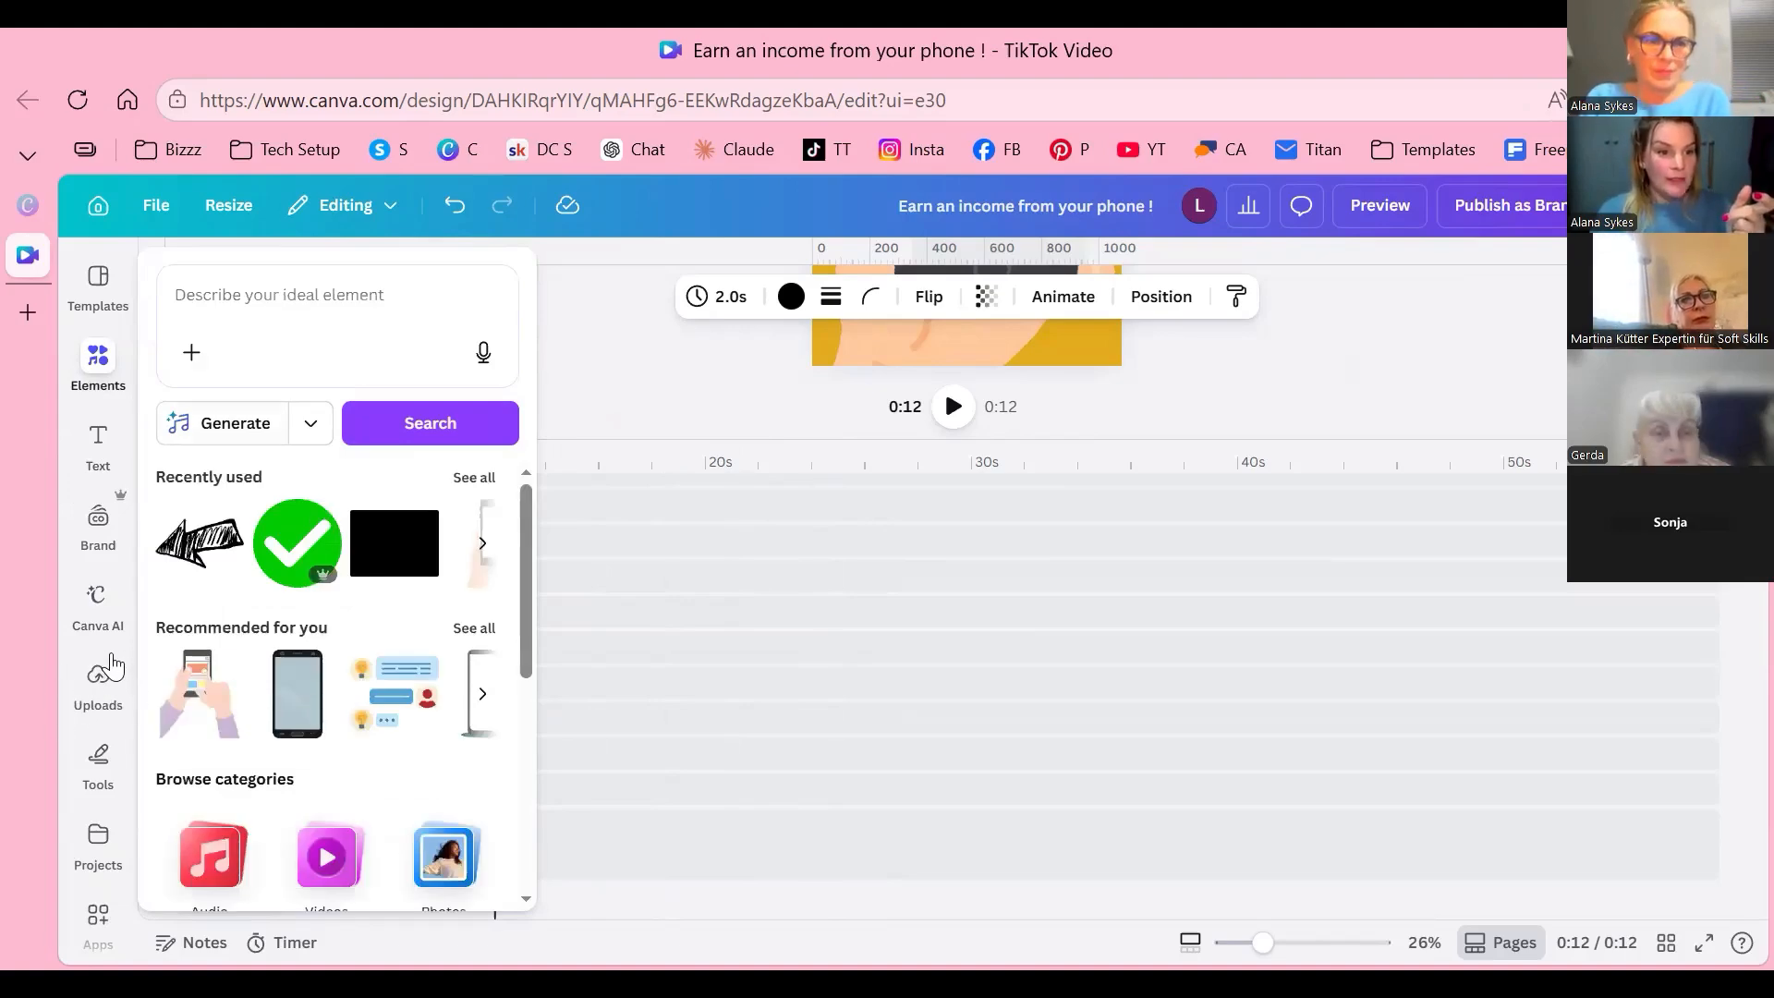
{"action": "scroll", "coordinate": [74, 730], "scroll_direction": "down", "scroll_amount": 1}
{"action": "scroll", "coordinate": [73, 730], "scroll_direction": "down", "scroll_amount": 5}
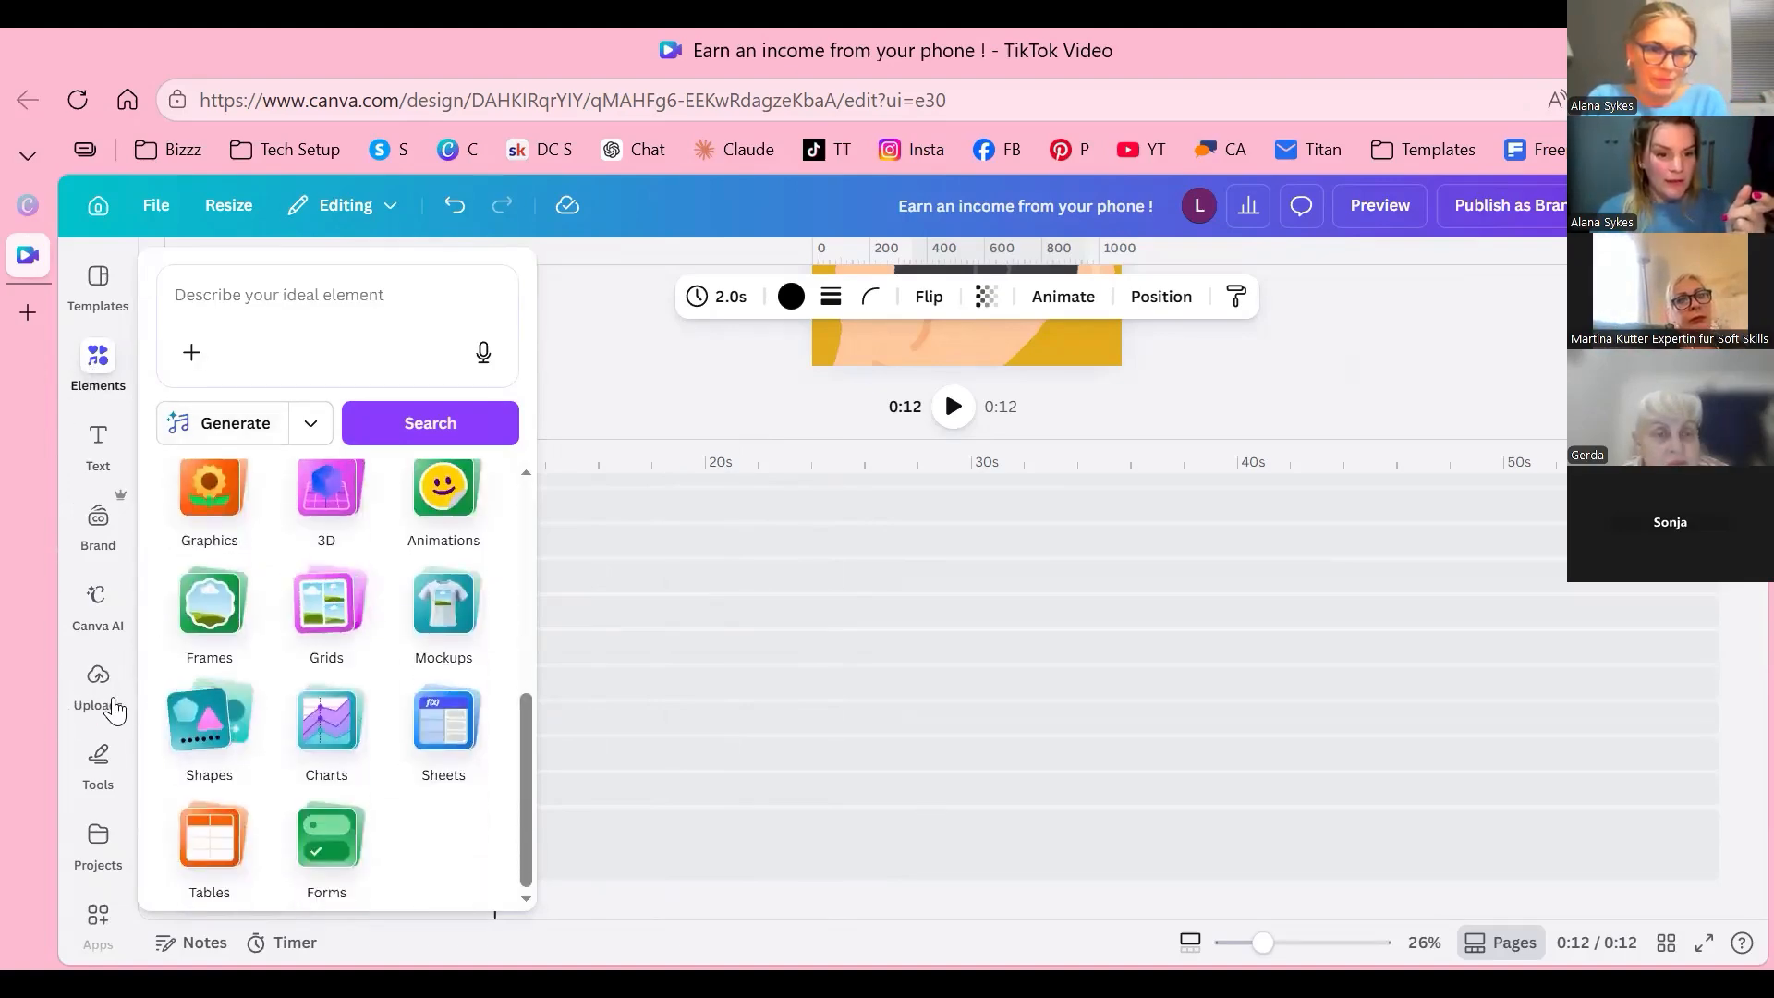
Step: Find "Join the Digital Crew (1.19x).mp3" among the uploaded audio files and place it on the audio track from the video's start
{"action": "left_click", "coordinate": [115, 700]}
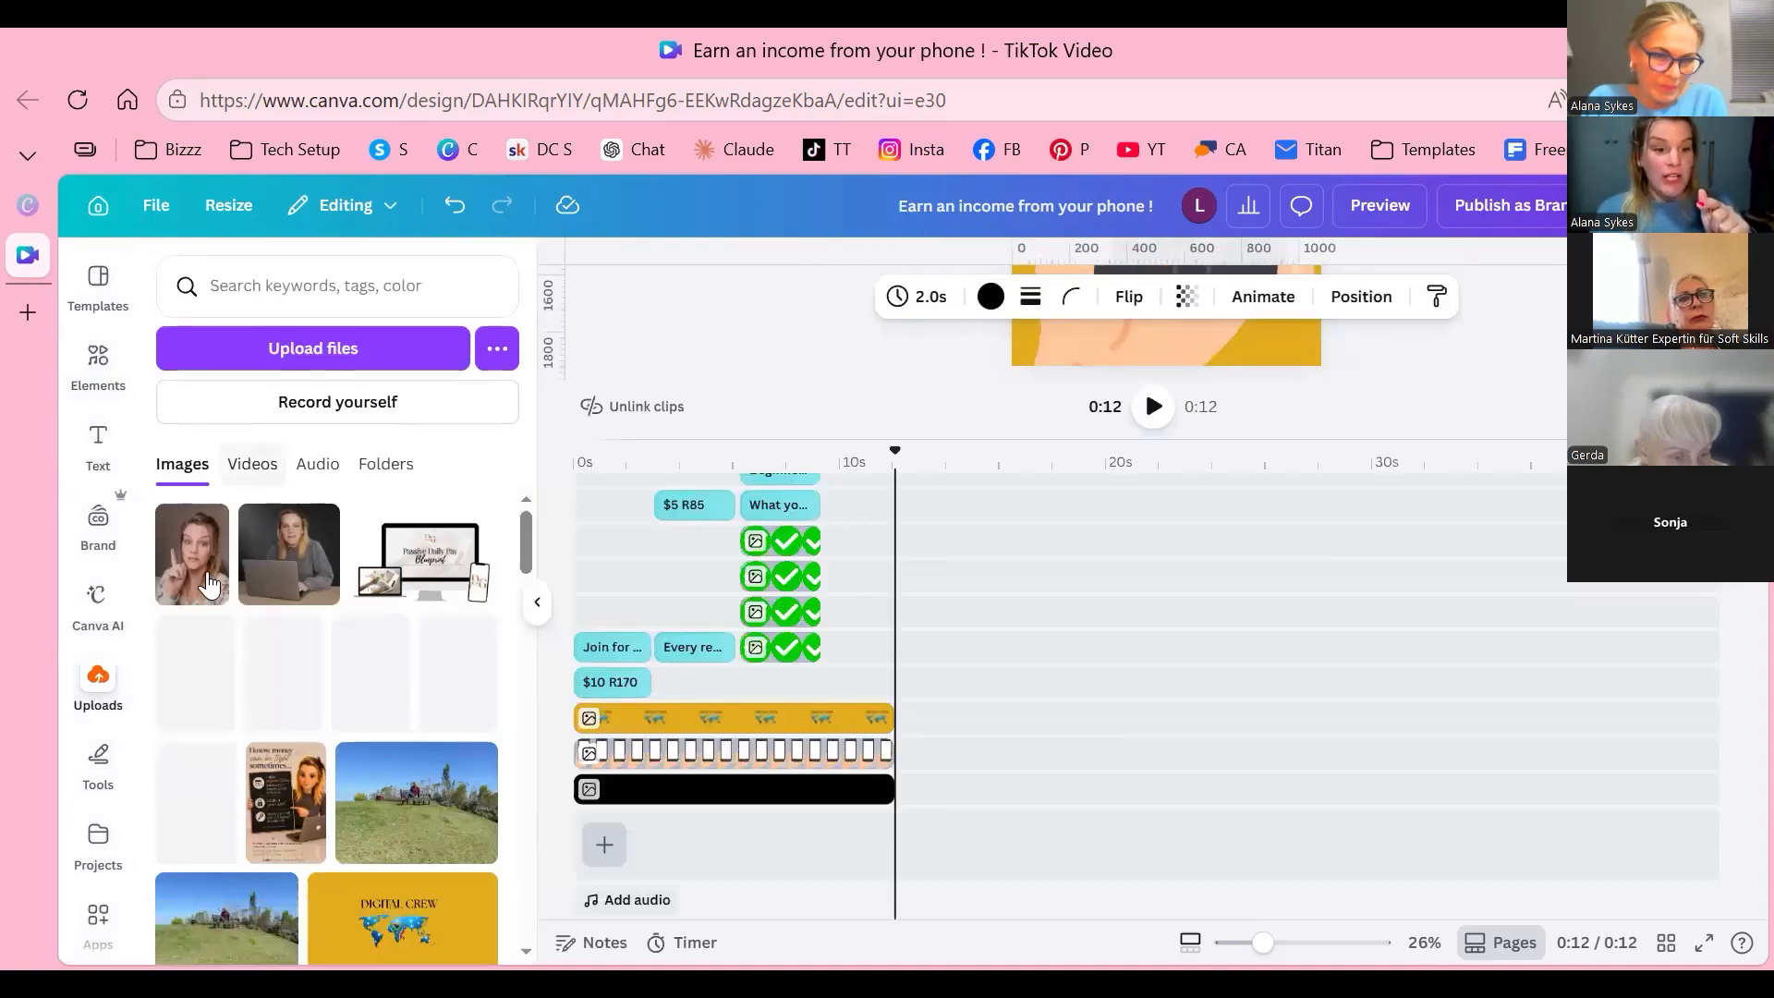
{"action": "left_click", "coordinate": [318, 464]}
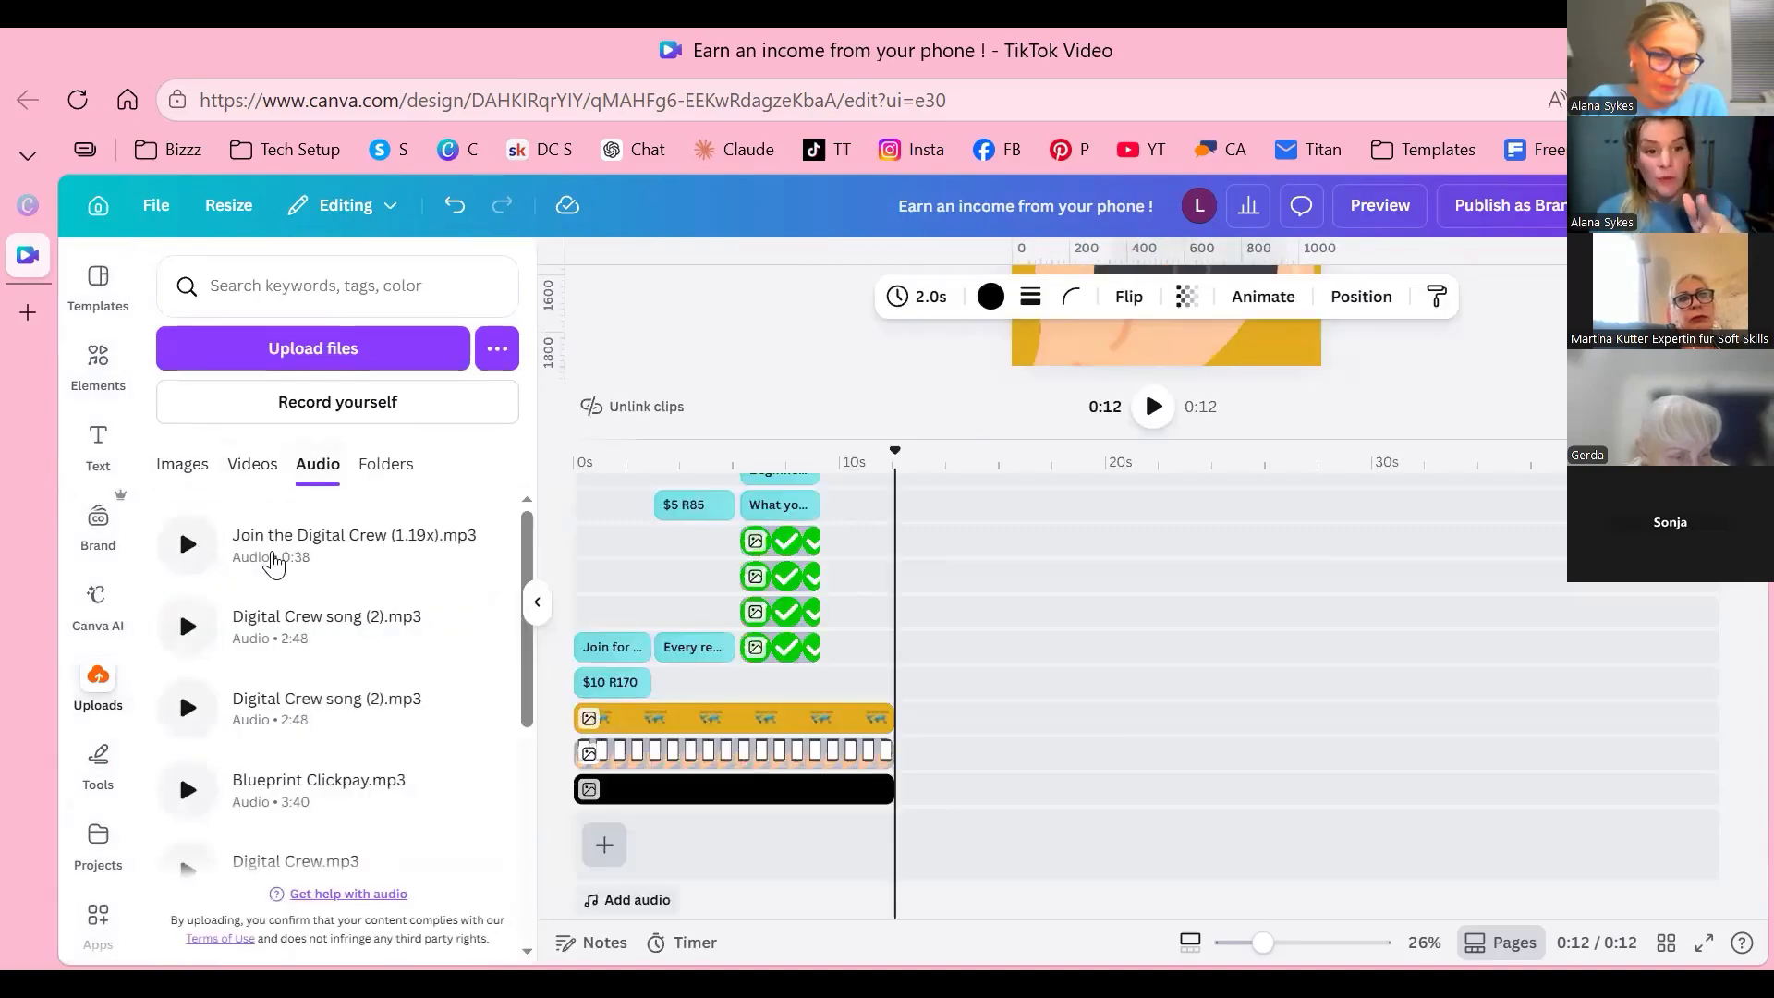
{"action": "scroll", "coordinate": [246, 552], "scroll_direction": "down", "scroll_amount": 5}
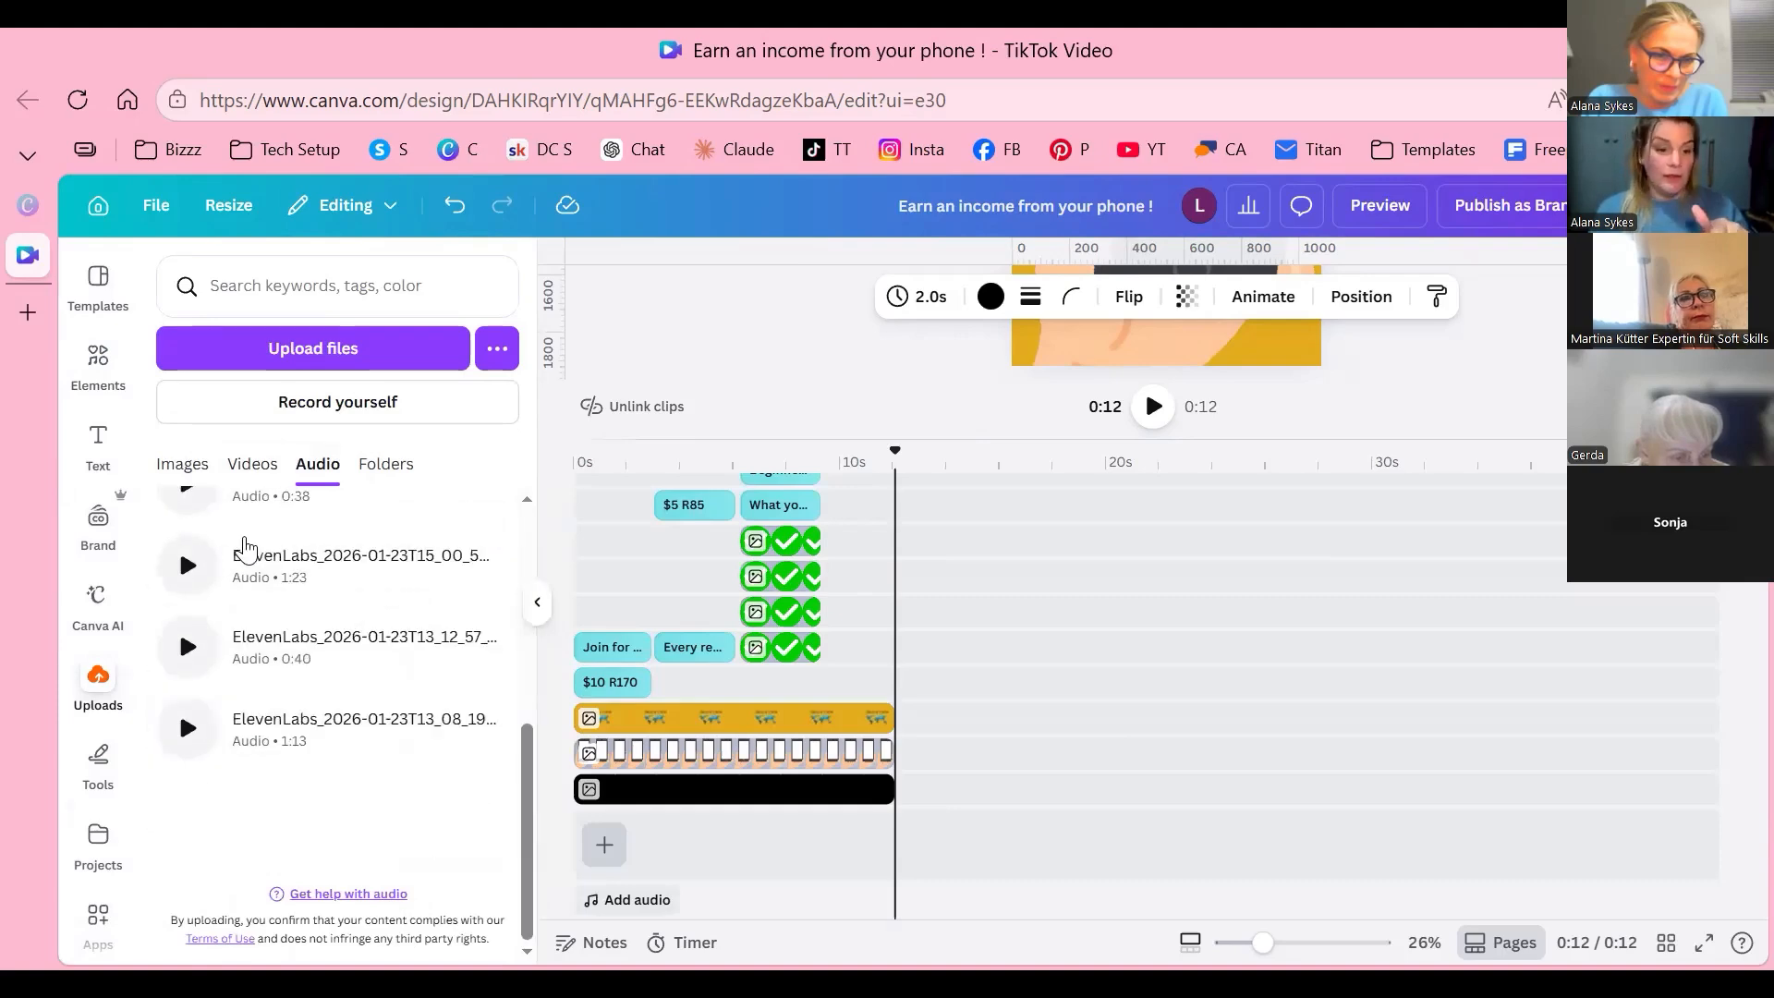
{"action": "scroll", "coordinate": [245, 551], "scroll_direction": "up", "scroll_amount": 5}
{"action": "left_click_drag", "start_coordinate": [248, 547], "coordinate": [559, 913]}
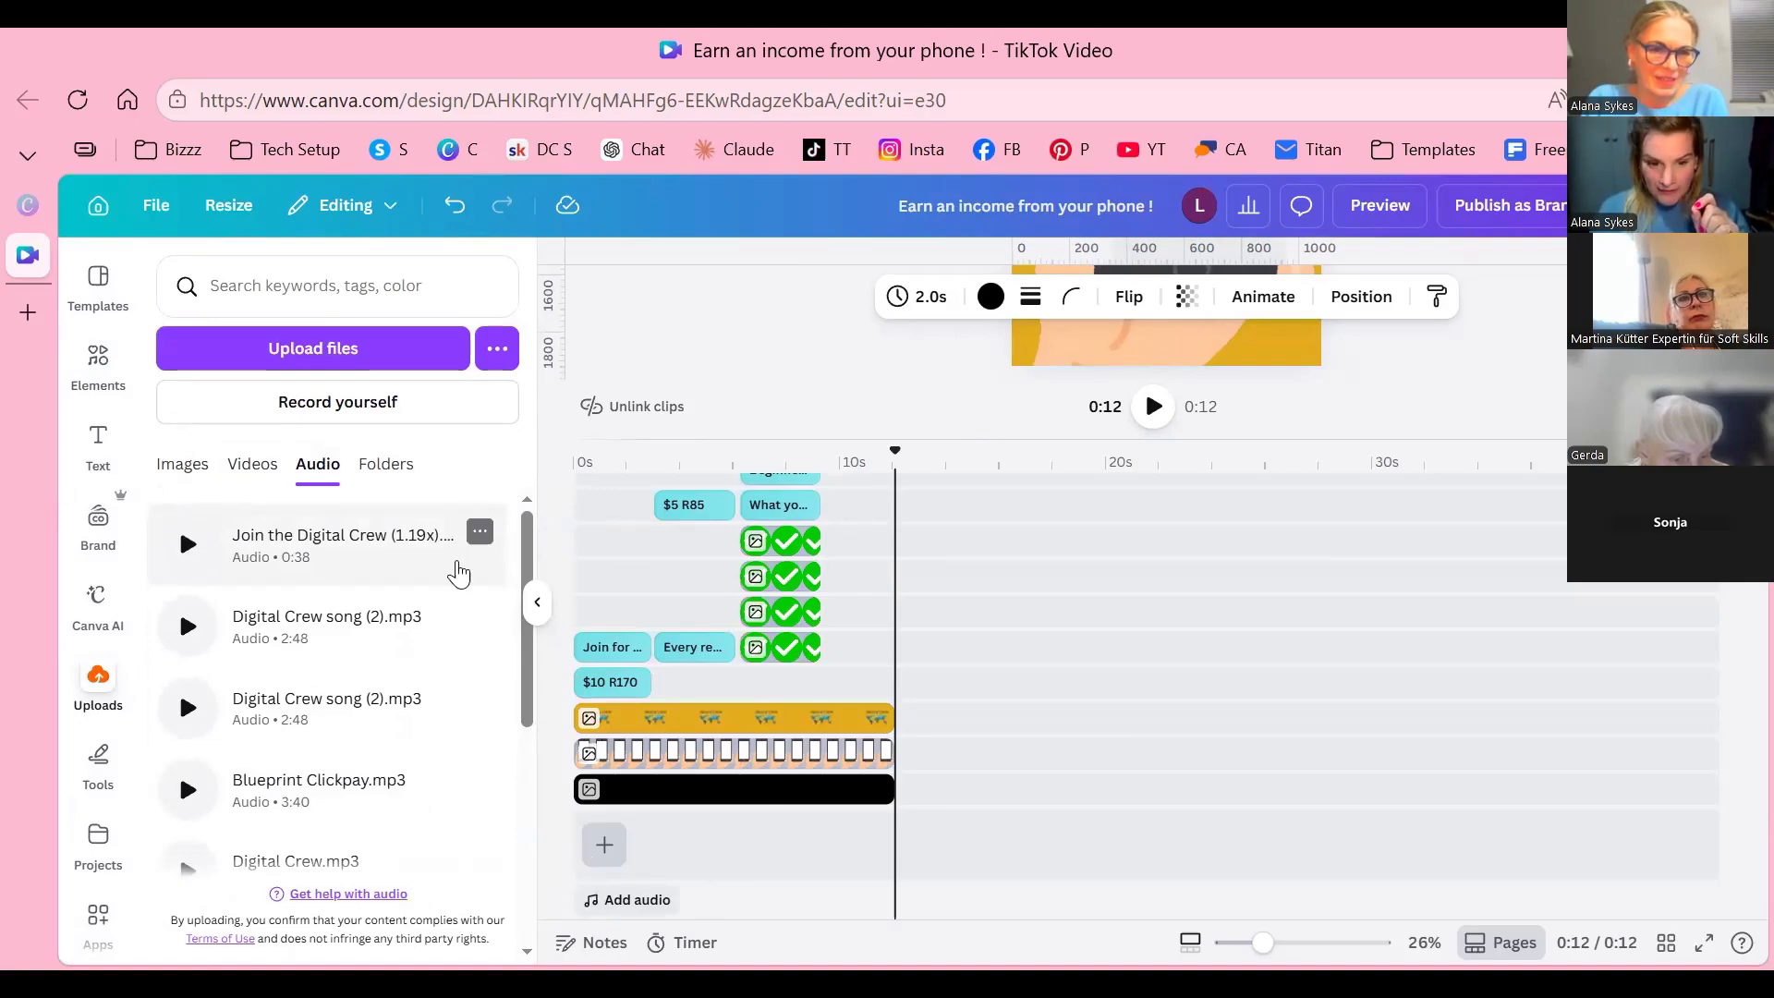
{"action": "mouse_move", "coordinate": [325, 519]}
{"action": "left_mouse_down"}
{"action": "mouse_move", "coordinate": [487, 486]}
{"action": "mouse_move", "coordinate": [665, 835]}
{"action": "mouse_move", "coordinate": [634, 910]}
{"action": "mouse_move", "coordinate": [575, 904]}
{"action": "left_mouse_up"}
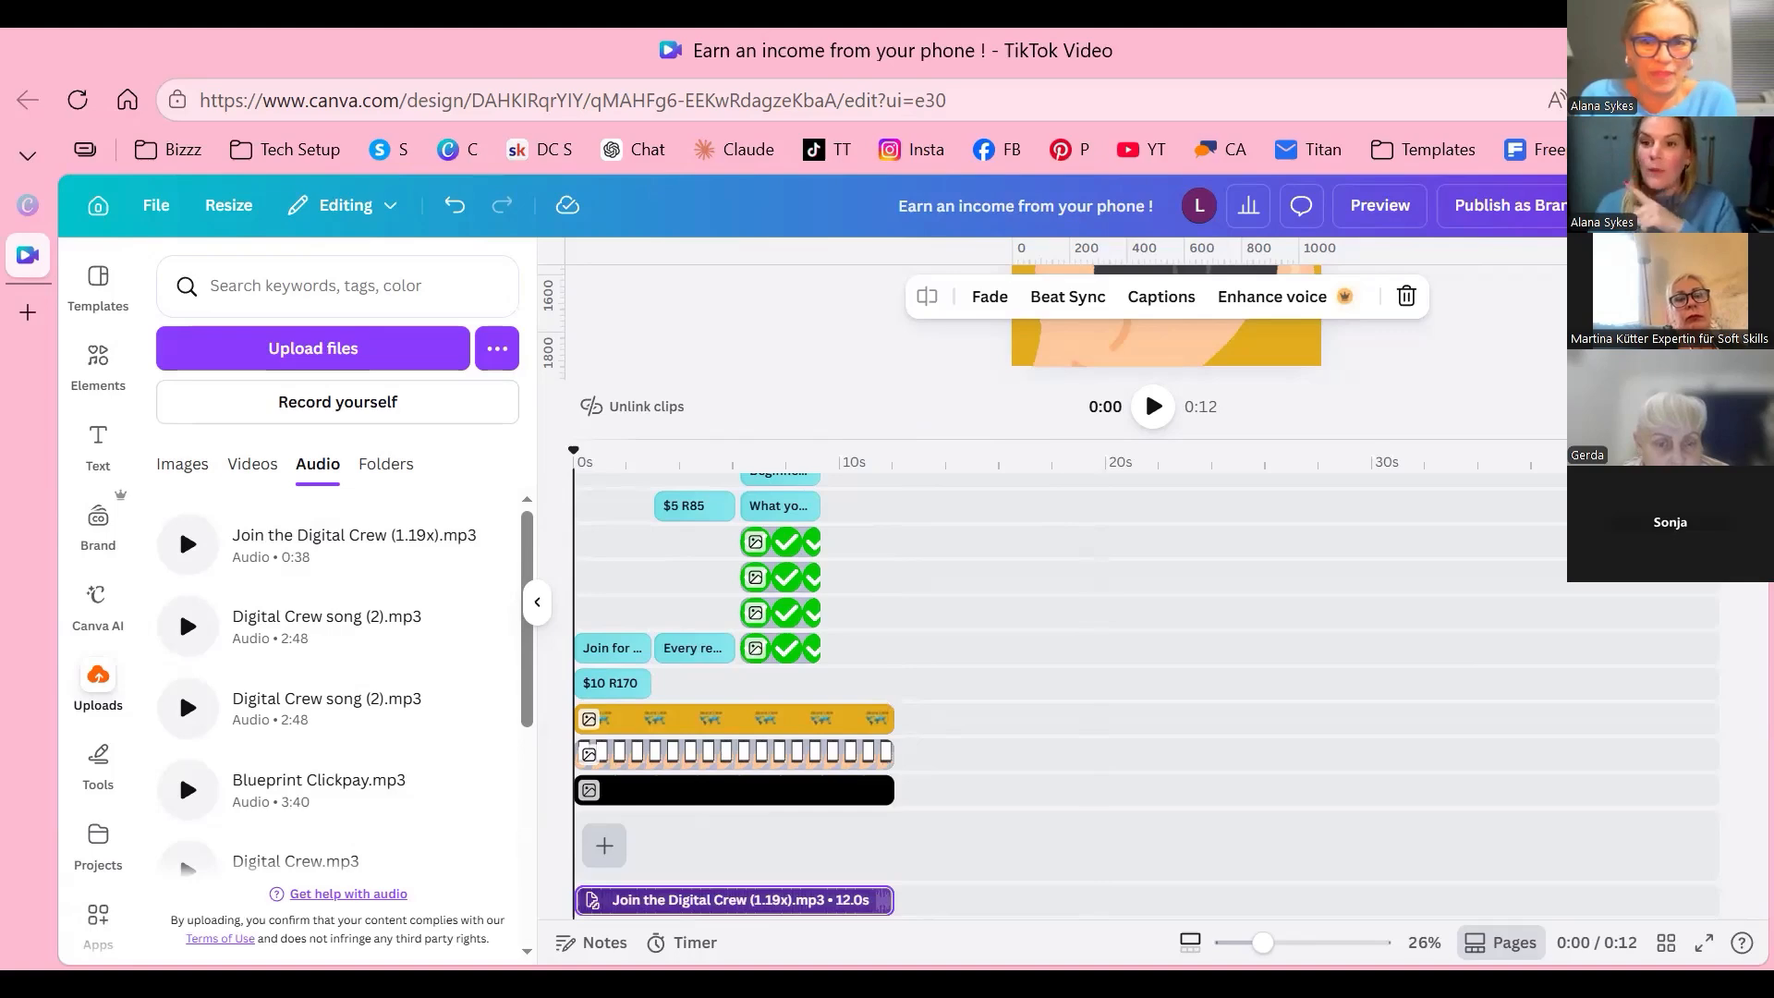
Step: Download the finished design as an MP4 video at 1080p (HD) quality
{"action": "left_click", "coordinate": [1711, 205]}
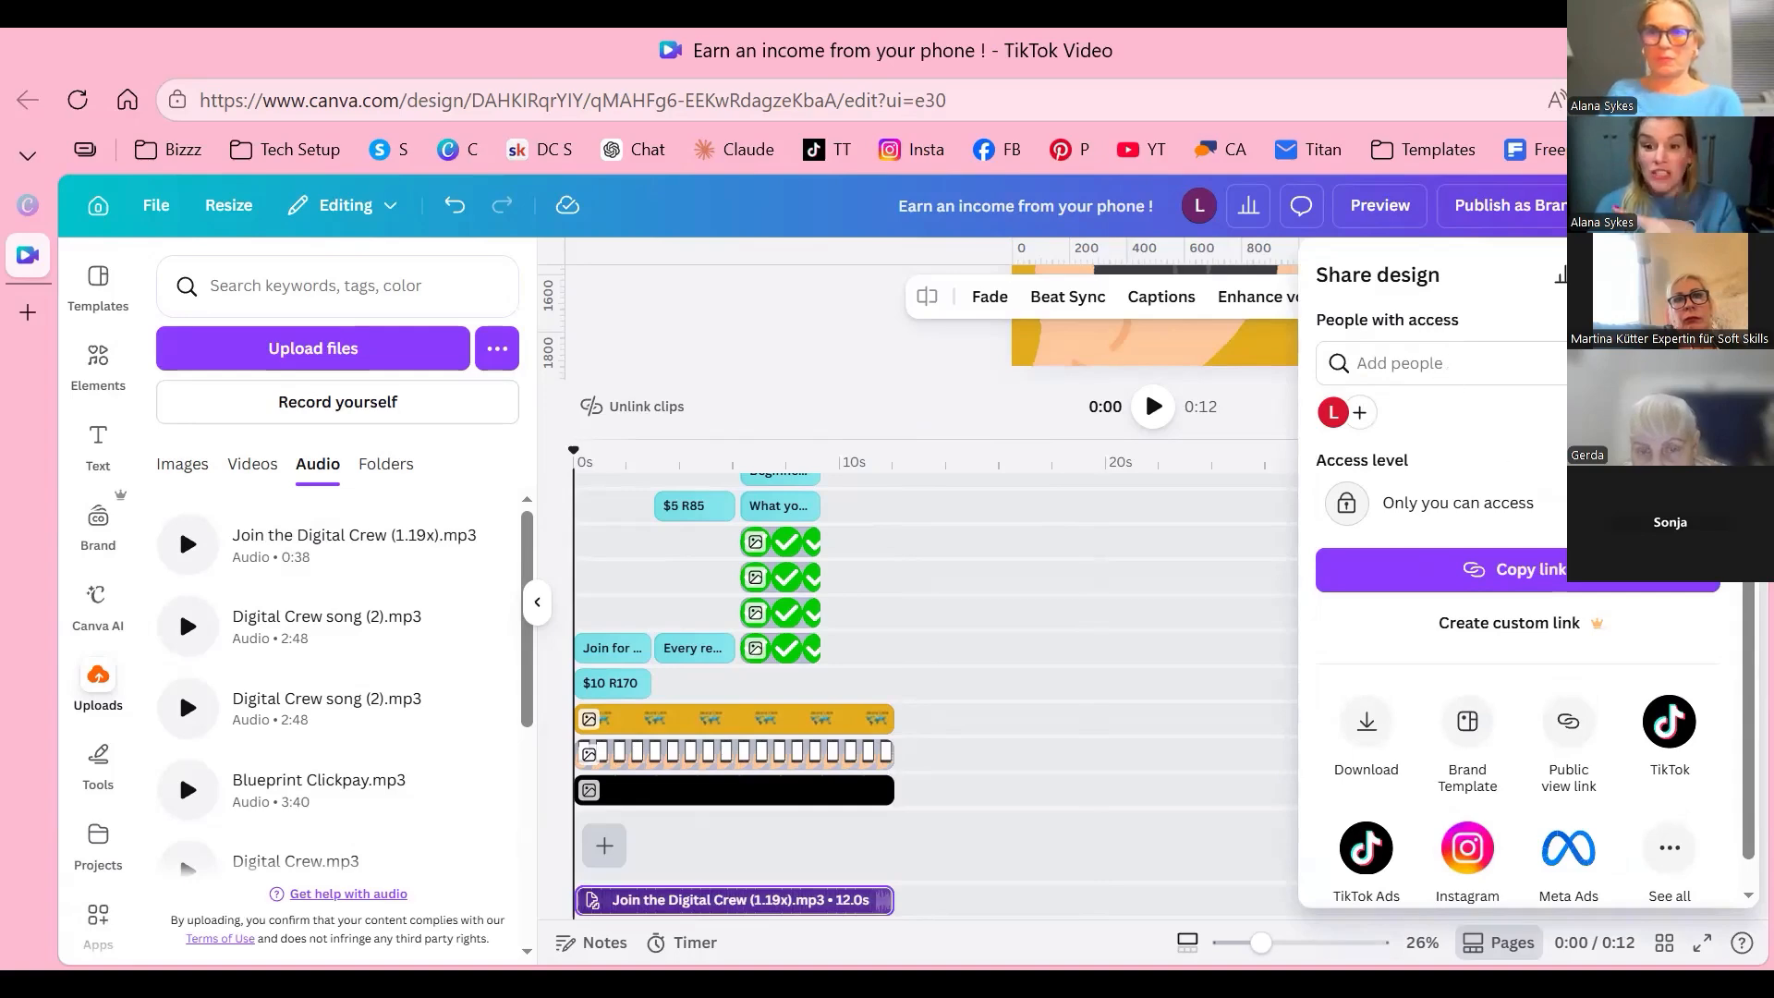
{"action": "left_click", "coordinate": [1367, 739]}
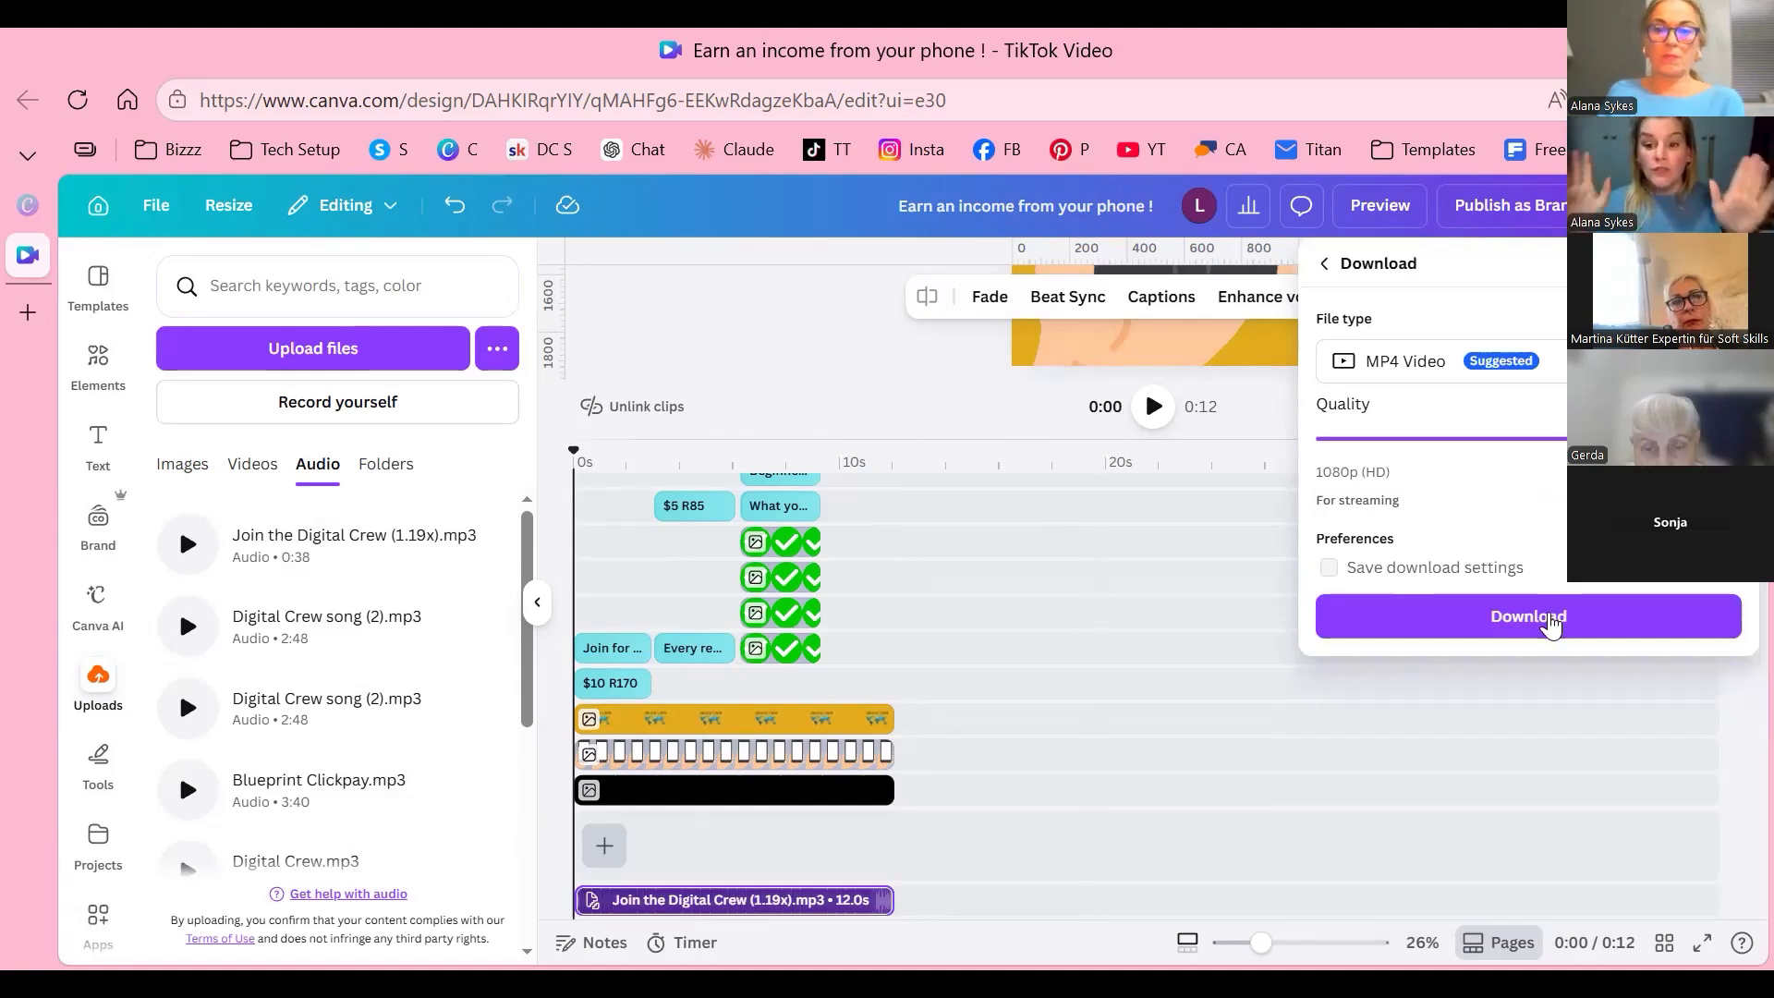
{"action": "left_click", "coordinate": [1552, 621]}
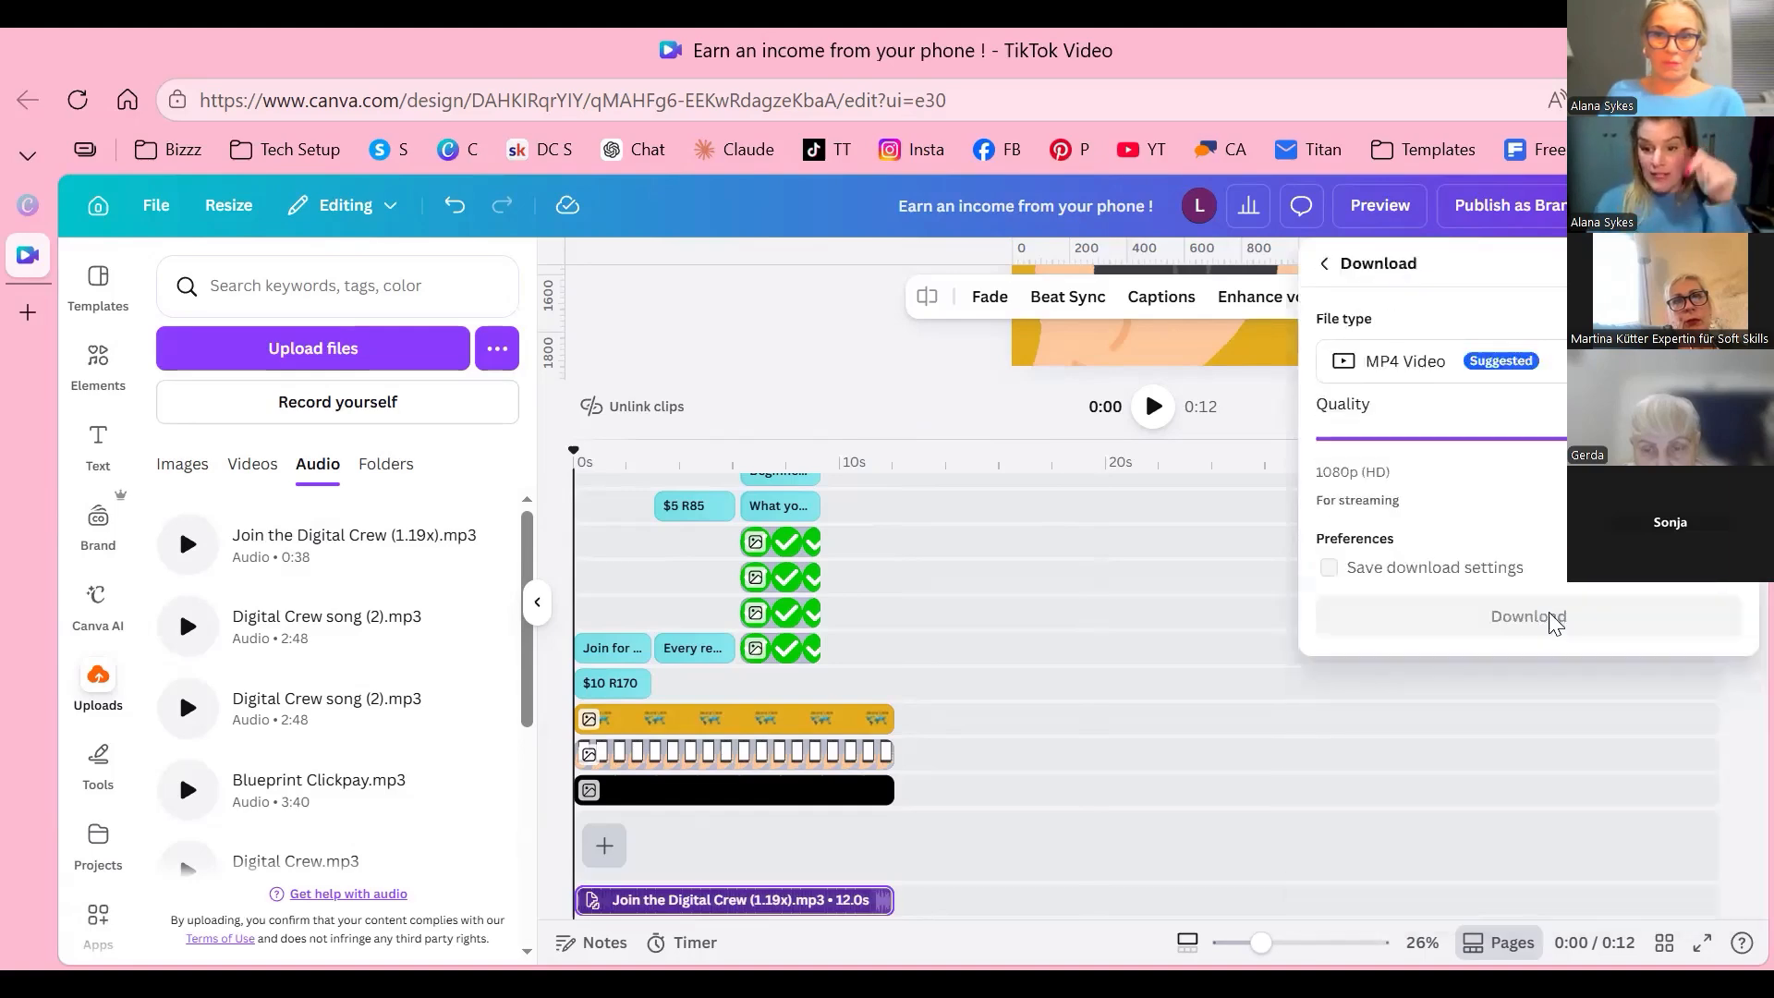
{"action": "left_click", "coordinate": [1553, 621]}
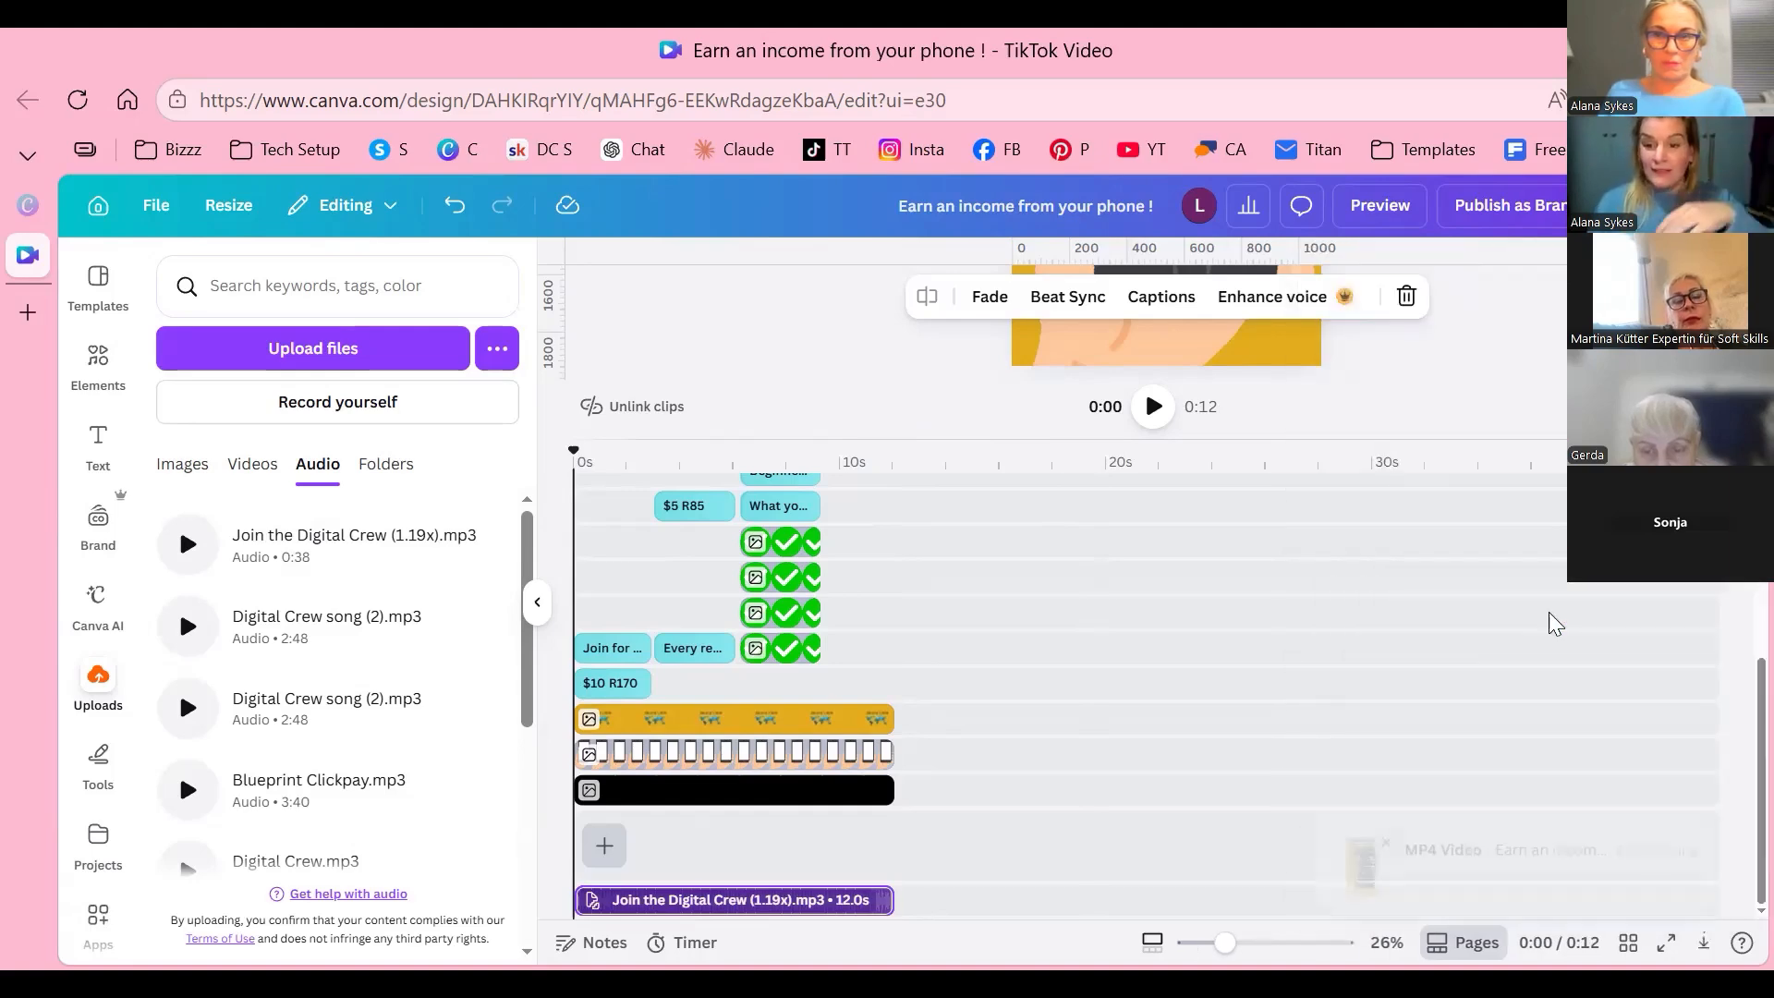